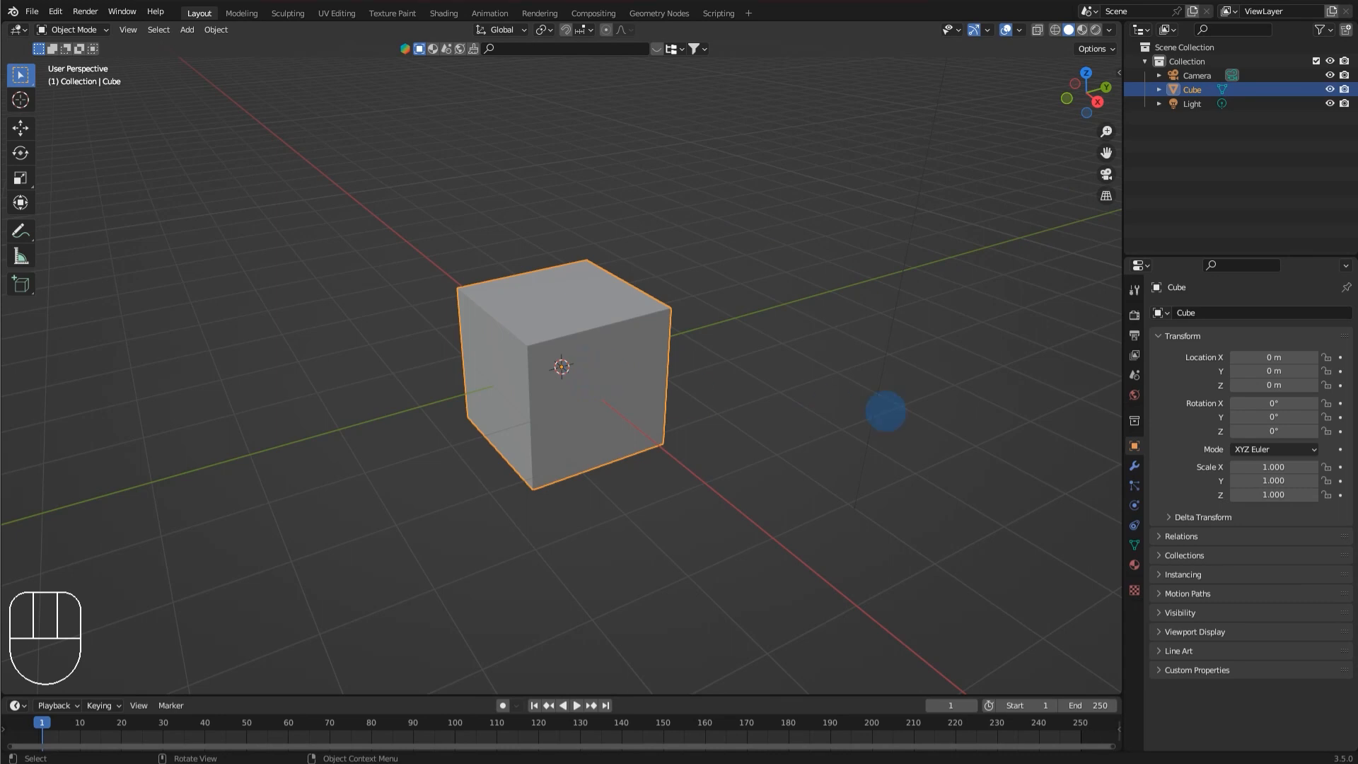
# Scale the default cube down uniformly to 0.3 and frame it in view.
pyautogui.keyDown('ctrl'); pyautogui.click(653, 407); pyautogui.keyUp('ctrl')
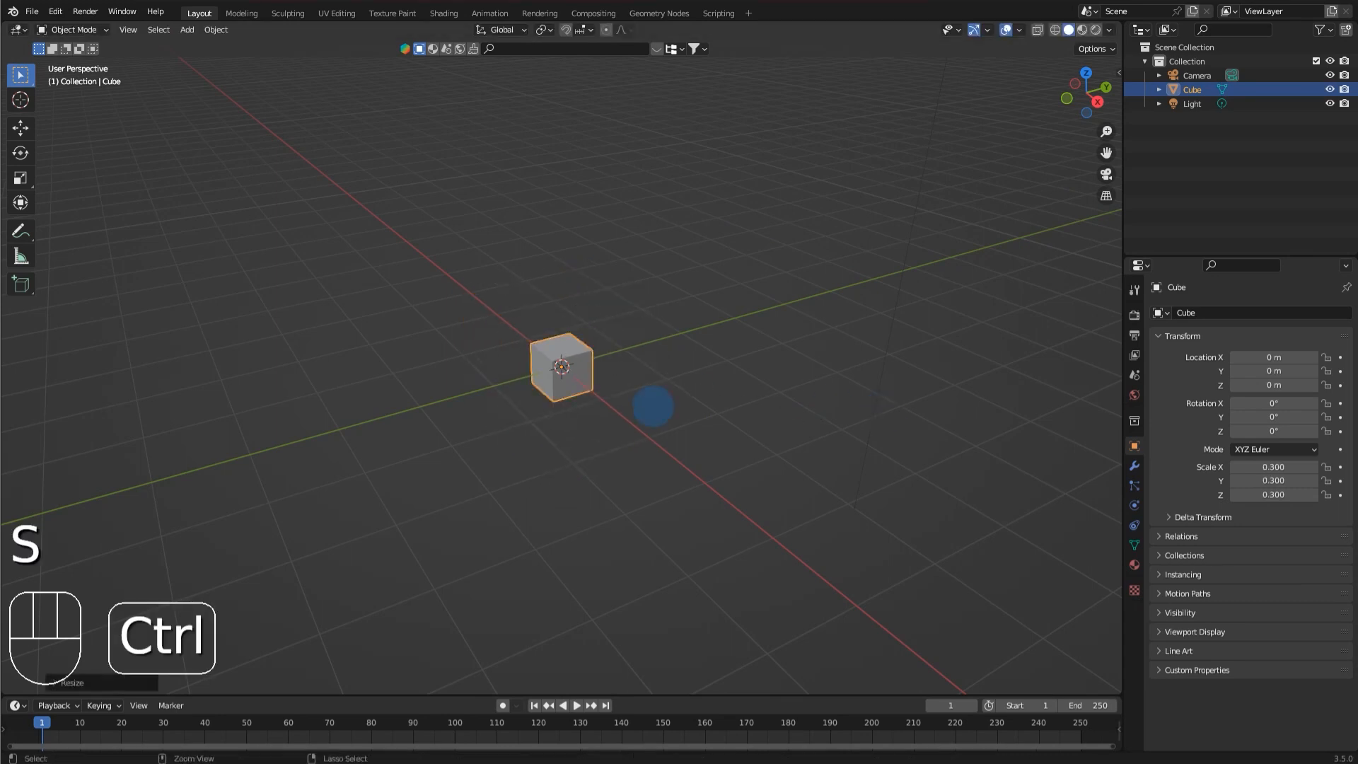
pyautogui.scroll(4, 698, 394)
pyautogui.press('KP_Decimal')
pyautogui.scroll(-4, 770, 434)
pyautogui.moveTo(552, 350); pyautogui.dragTo(631, 361, button='middle')
pyautogui.scroll(-3, 886, 389)
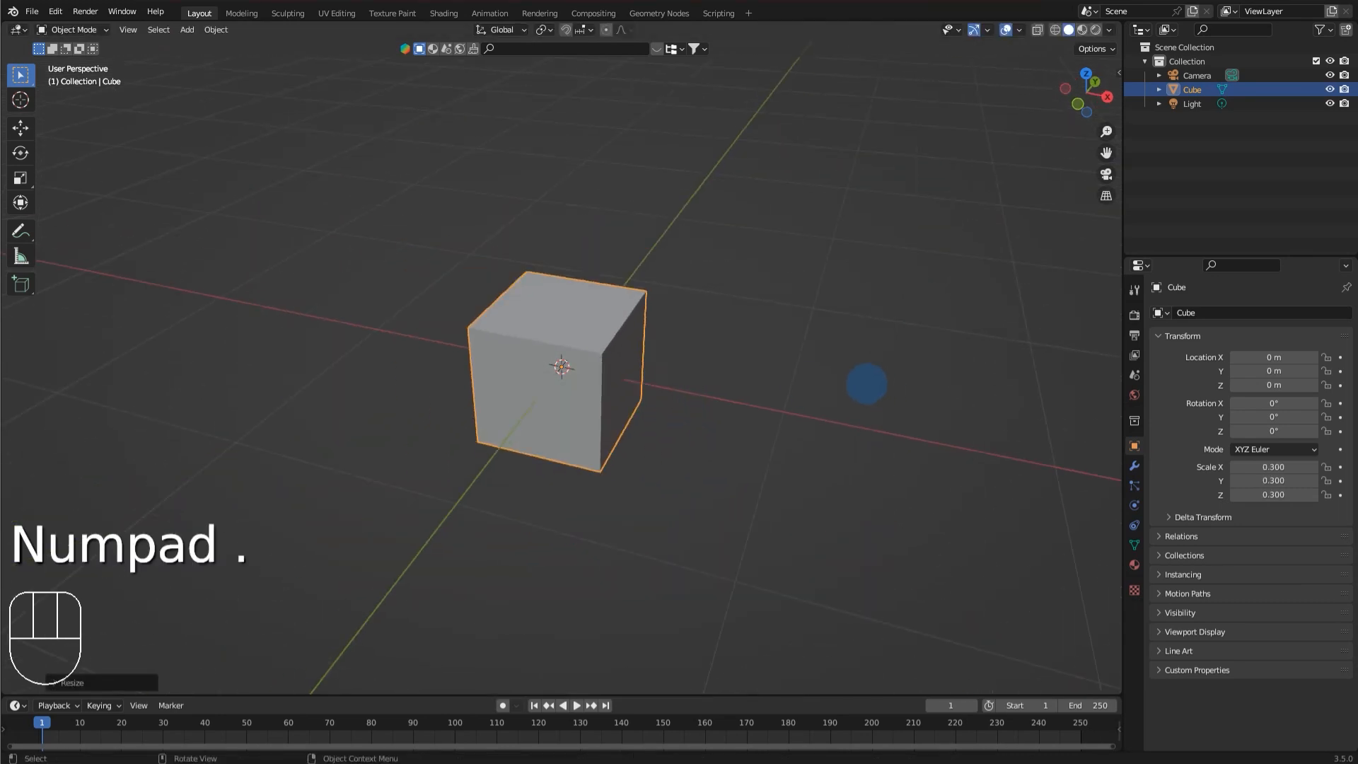
# Flatten the cube along the X axis into a thin slab with an X scale of about -0.009.
pyautogui.press('s')
pyautogui.press('x')
pyautogui.keyDown('ctrl'); pyautogui.click(634, 326); pyautogui.keyUp('ctrl')
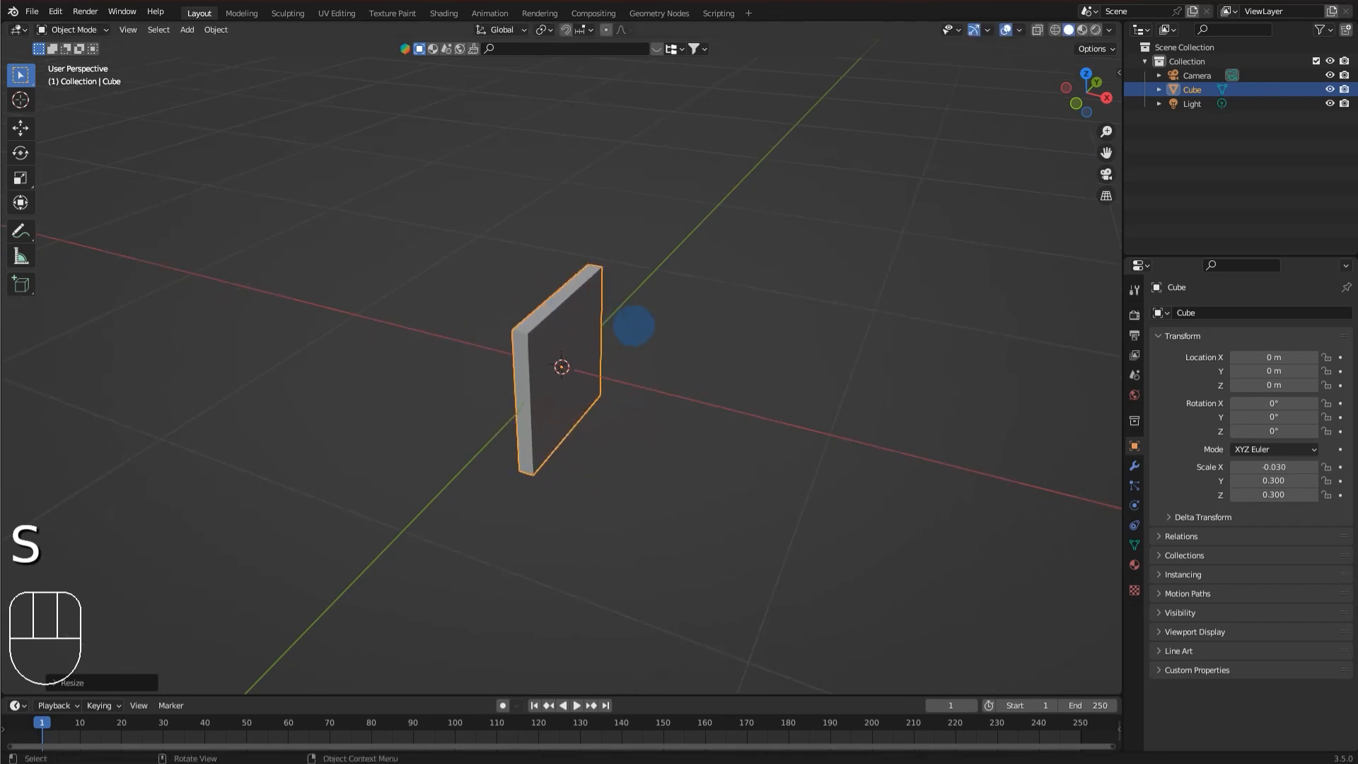
pyautogui.press('s')
pyautogui.press('x')
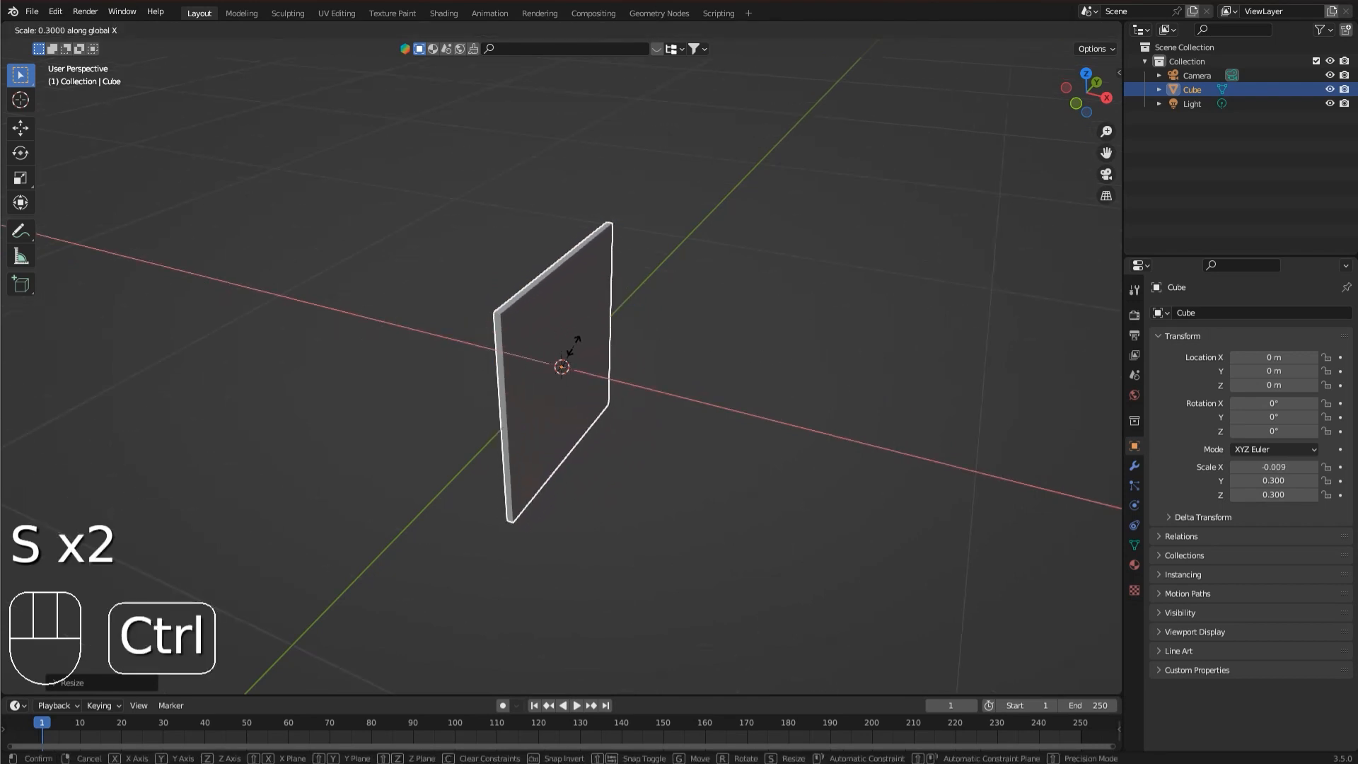
pyautogui.keyDown('ctrl'); pyautogui.click(631, 340); pyautogui.keyUp('ctrl')
pyautogui.moveTo(631, 339); pyautogui.dragTo(776, 309, button='middle')
pyautogui.press('a')
pyautogui.press('y')
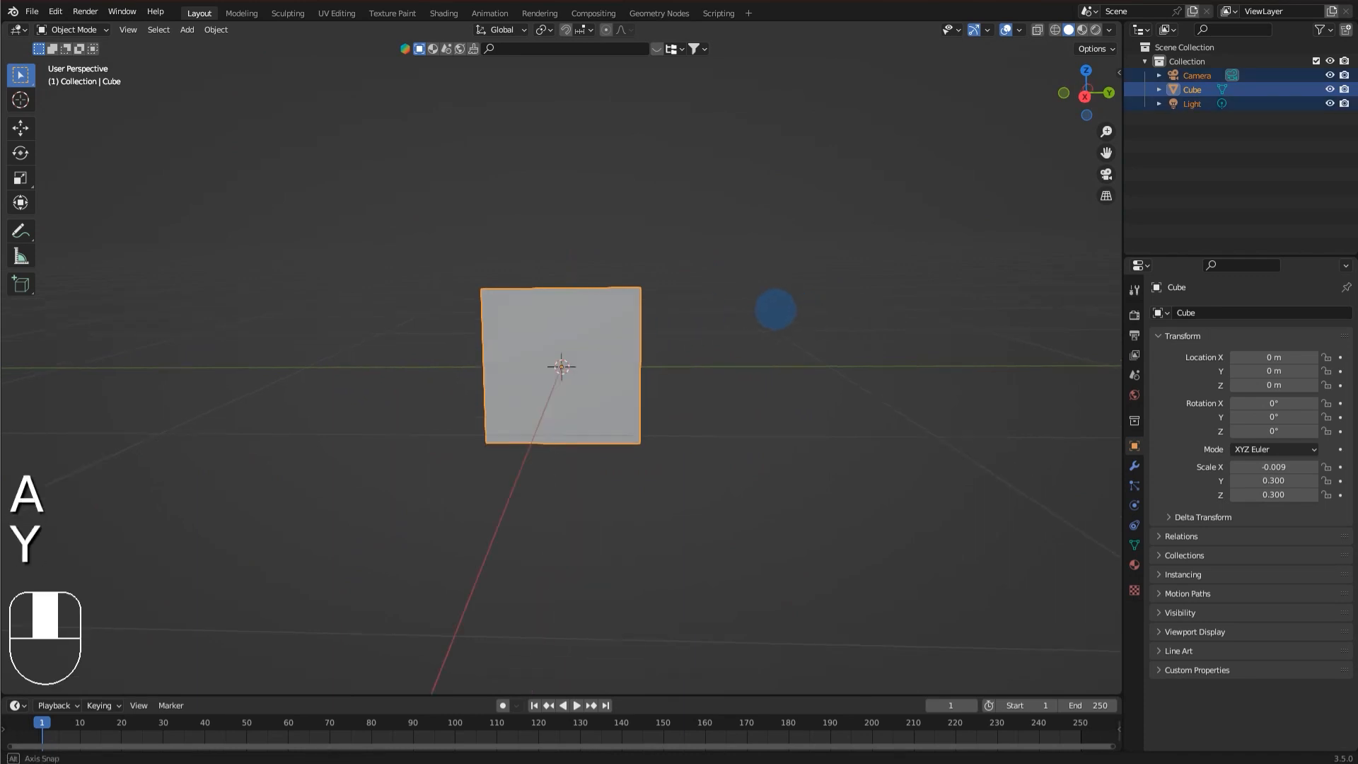
pyautogui.press('s')
pyautogui.press('y')
pyautogui.rightClick(606, 273)
pyautogui.scroll(-8, 629, 290)
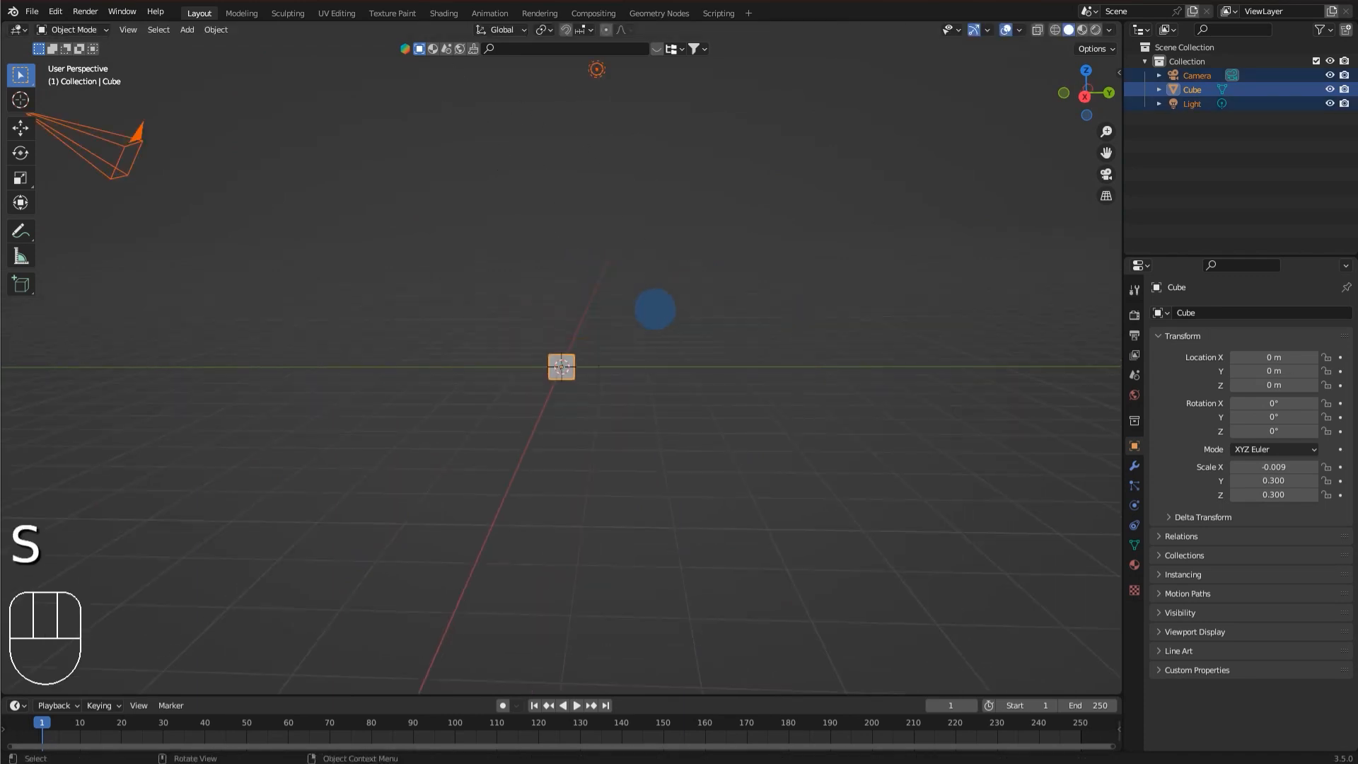
# Narrow the slab along the Y axis into a strip with a Y scale of about -0.042.
pyautogui.scroll(9, 571, 363)
pyautogui.press('s')
pyautogui.press('y')
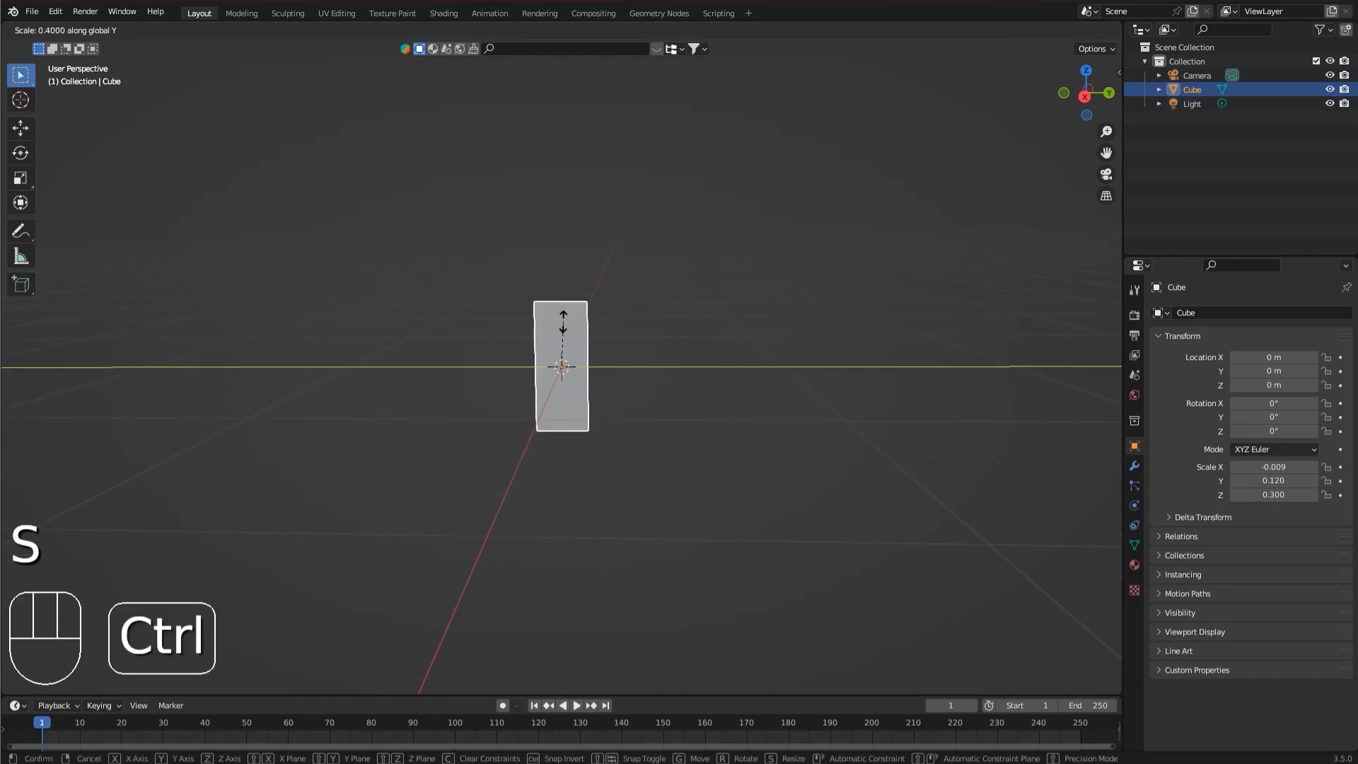
pyautogui.click(553, 338)
pyautogui.scroll(-8, 566, 336)
pyautogui.scroll(7, 601, 333)
pyautogui.moveTo(669, 327); pyautogui.dragTo(701, 316, button='middle')
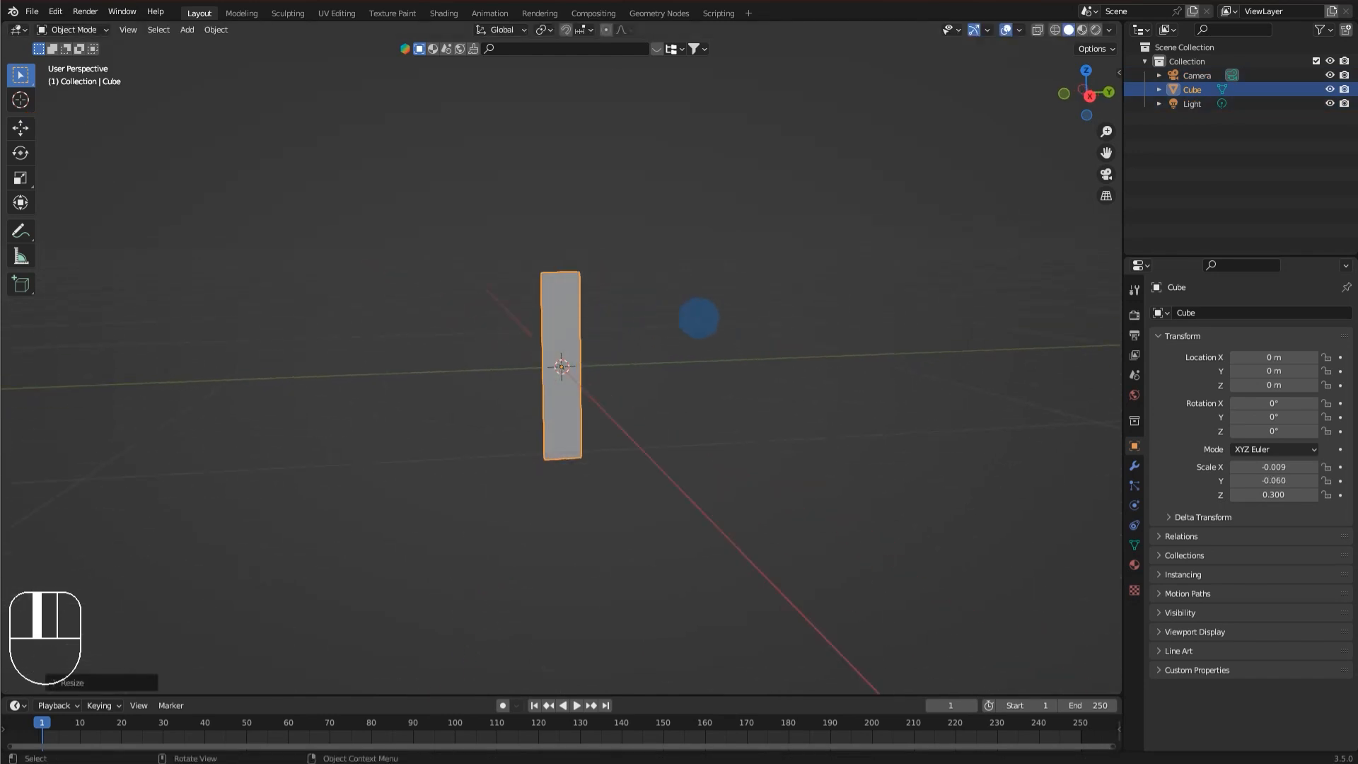
pyautogui.press('s')
pyautogui.press('y')
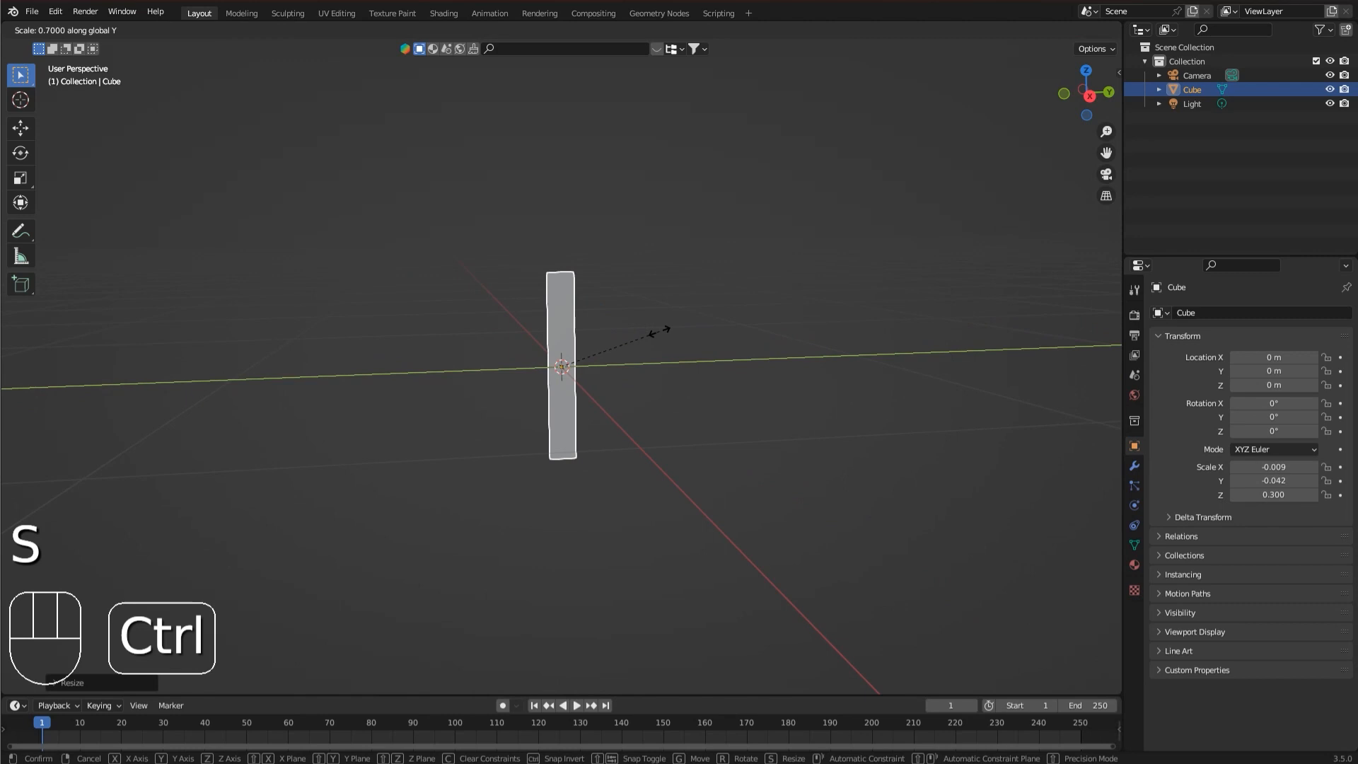
pyautogui.click(660, 330)
# Stretch the strip along the Z axis to a Z scale of 0.45.
pyautogui.press('s')
pyautogui.press('z')
pyautogui.click(714, 330)
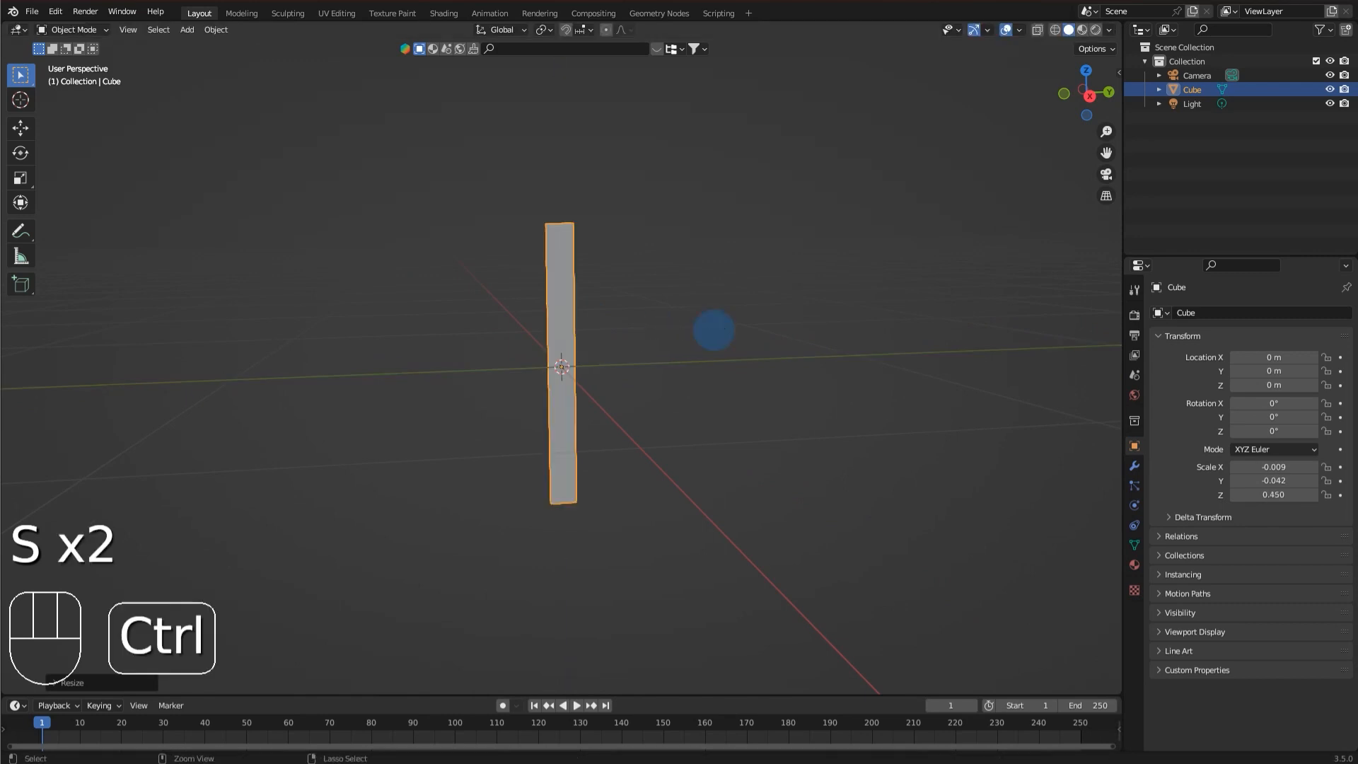
# Raise the strip 0.45 m along Z in the right orthographic view so its base sits at the origin.
pyautogui.moveTo(714, 330); pyautogui.dragTo(811, 340, button='middle')
pyautogui.scroll(-5, 811, 341)
pyautogui.scroll(4, 923, 314)
pyautogui.moveTo(922, 314); pyautogui.dragTo(892, 233, button='middle')
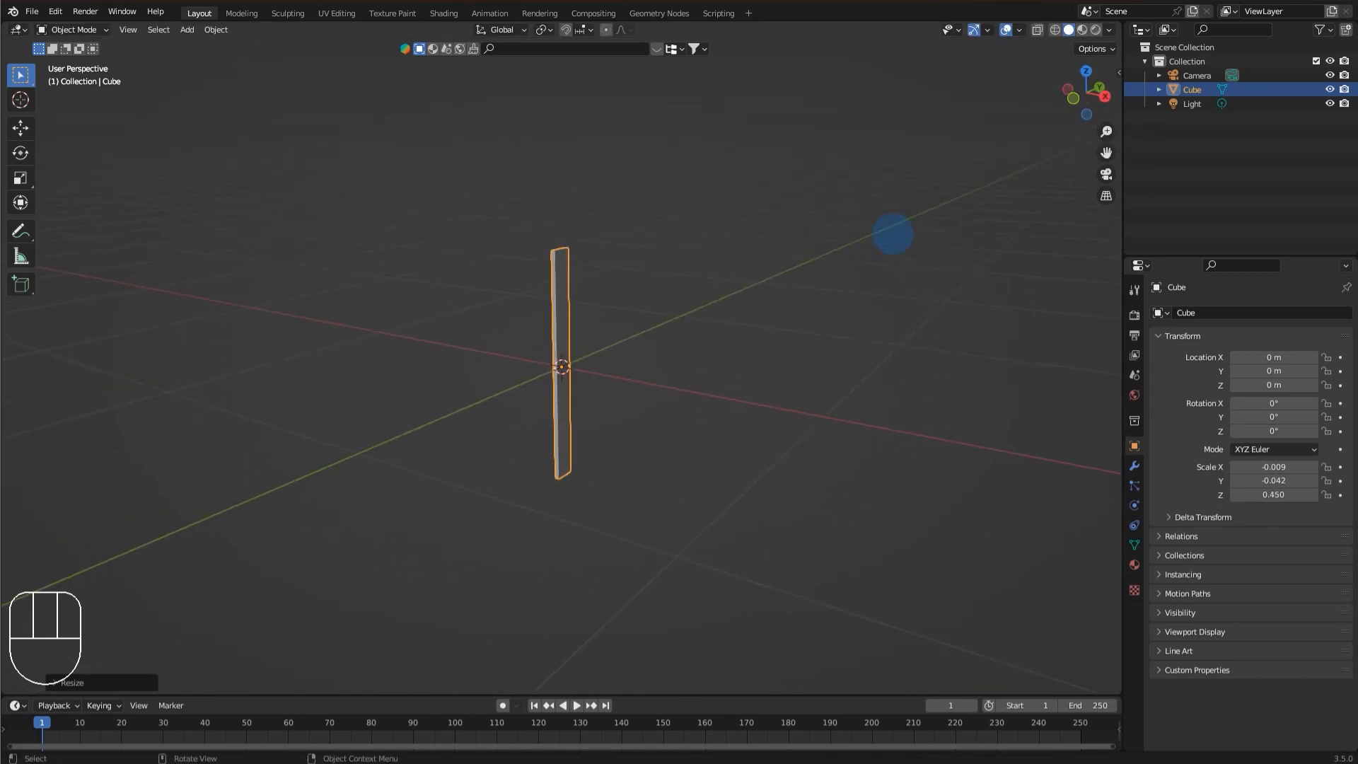
pyautogui.click(1106, 95)
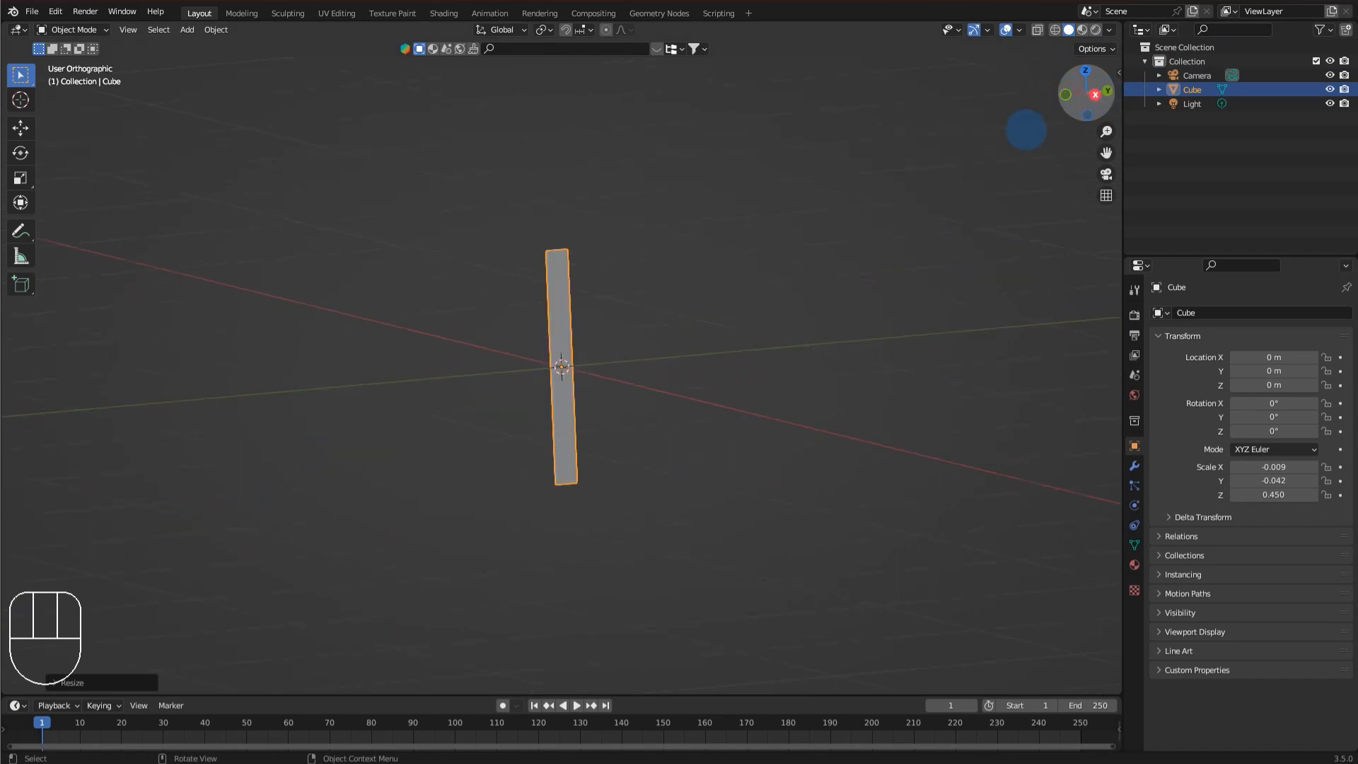
pyautogui.scroll(6, 568, 485)
pyautogui.press('g')
pyautogui.press('z')
pyautogui.click(579, 137)
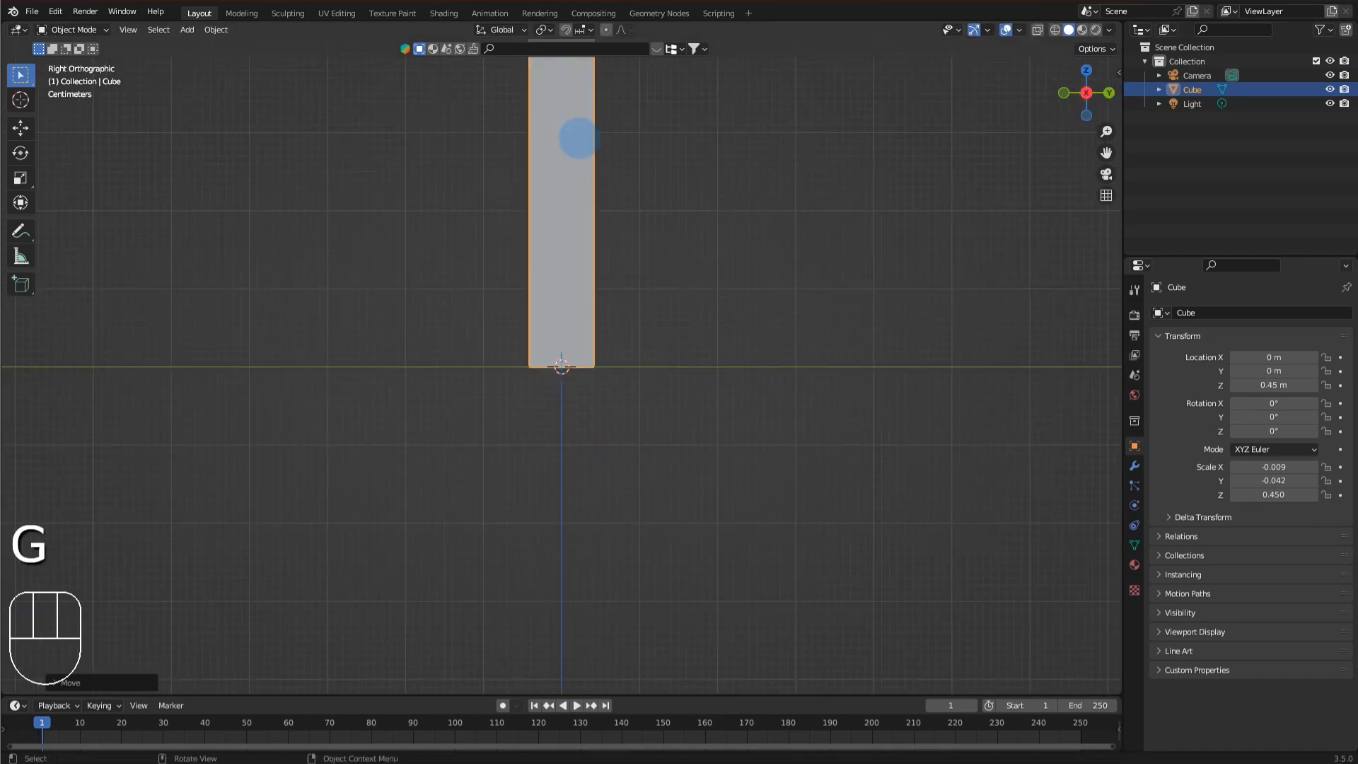
# Add 10 evenly spaced horizontal loop cuts along the strip's height in Edit Mode, without sliding them.
pyautogui.press('KP_Decimal')
pyautogui.press('Tab')
pyautogui.moveTo(561, 169); pyautogui.dragTo(634, 252, button='middle')
pyautogui.click(633, 253)
pyautogui.hotkey('ctrl', 'r')
pyautogui.scroll(14, 555, 336)
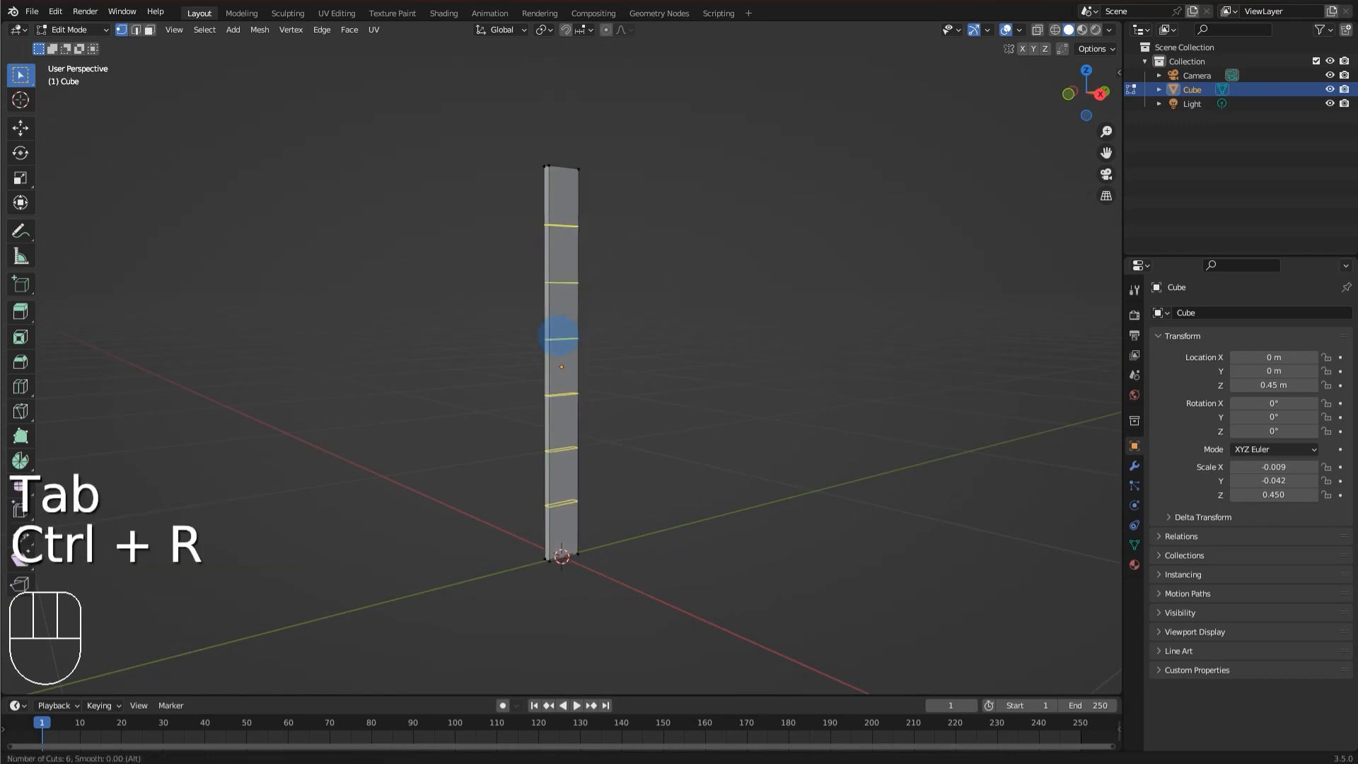
pyautogui.scroll(-2, 559, 336)
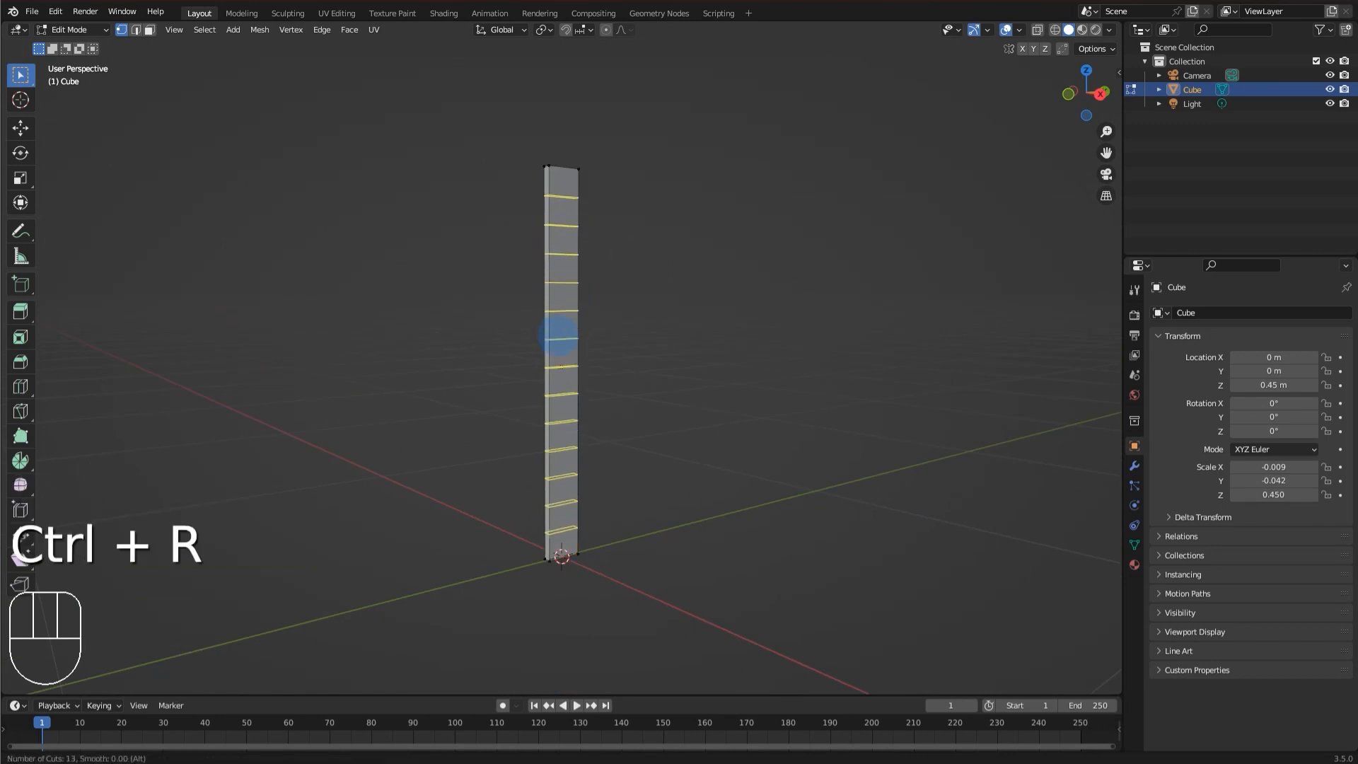
pyautogui.scroll(-3, 559, 336)
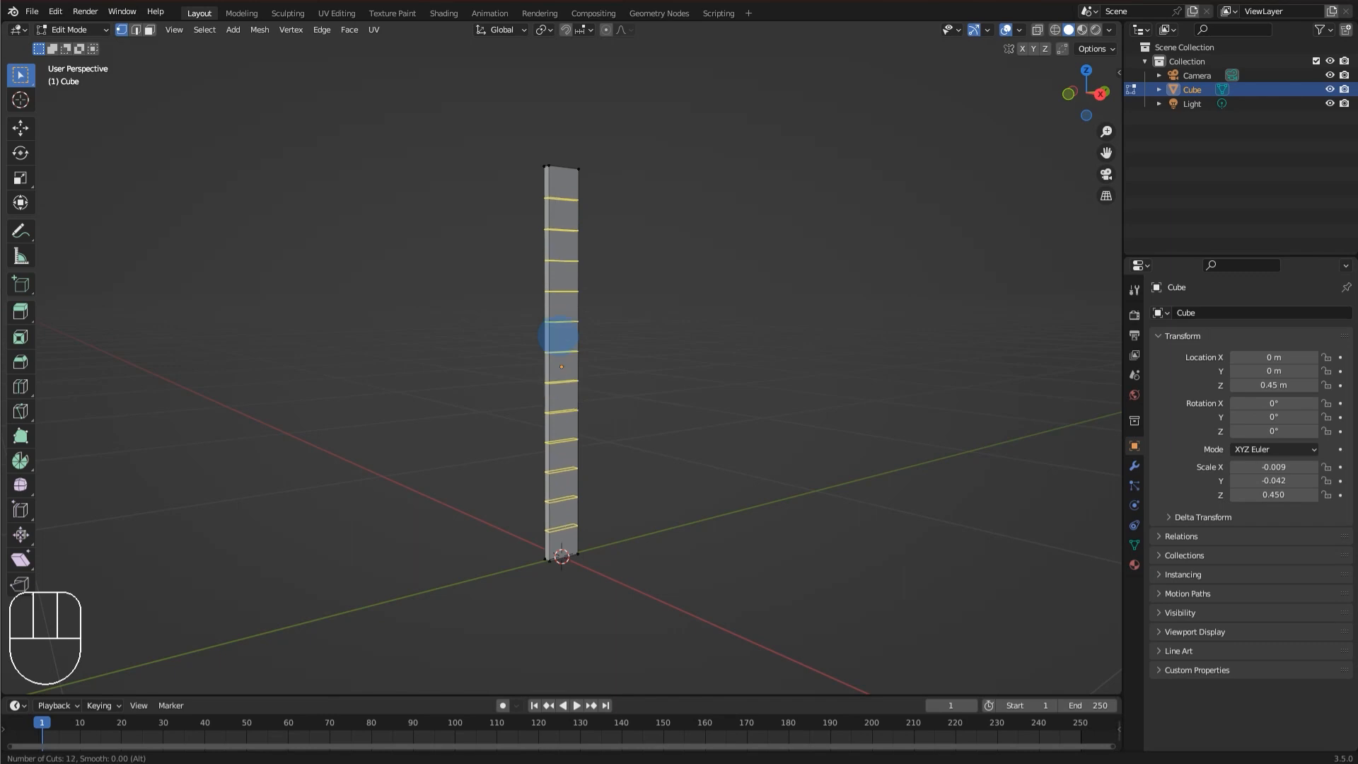
pyautogui.click(559, 337)
pyautogui.rightClick(558, 337)
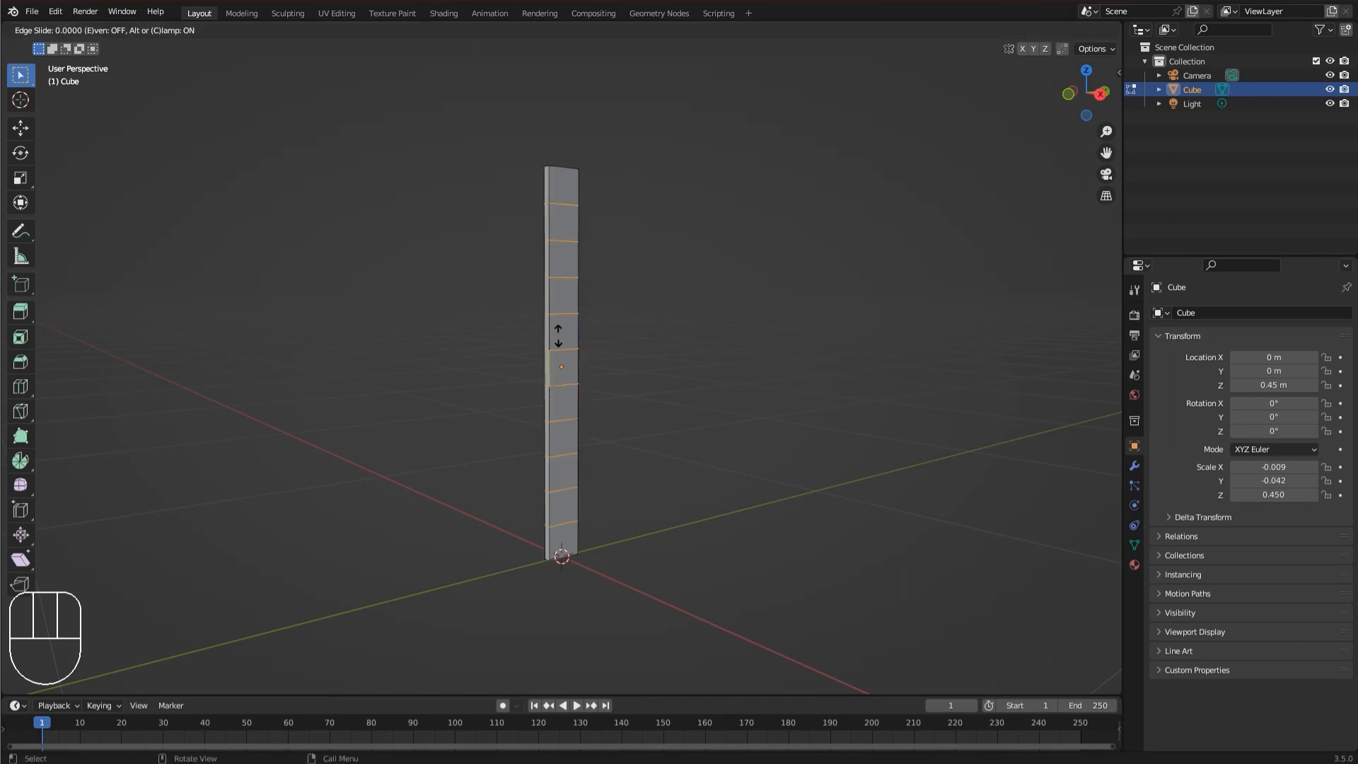
# Enable proportional editing and select all the strip's top vertices, using X-ray only for the selection.
pyautogui.click(643, 59)
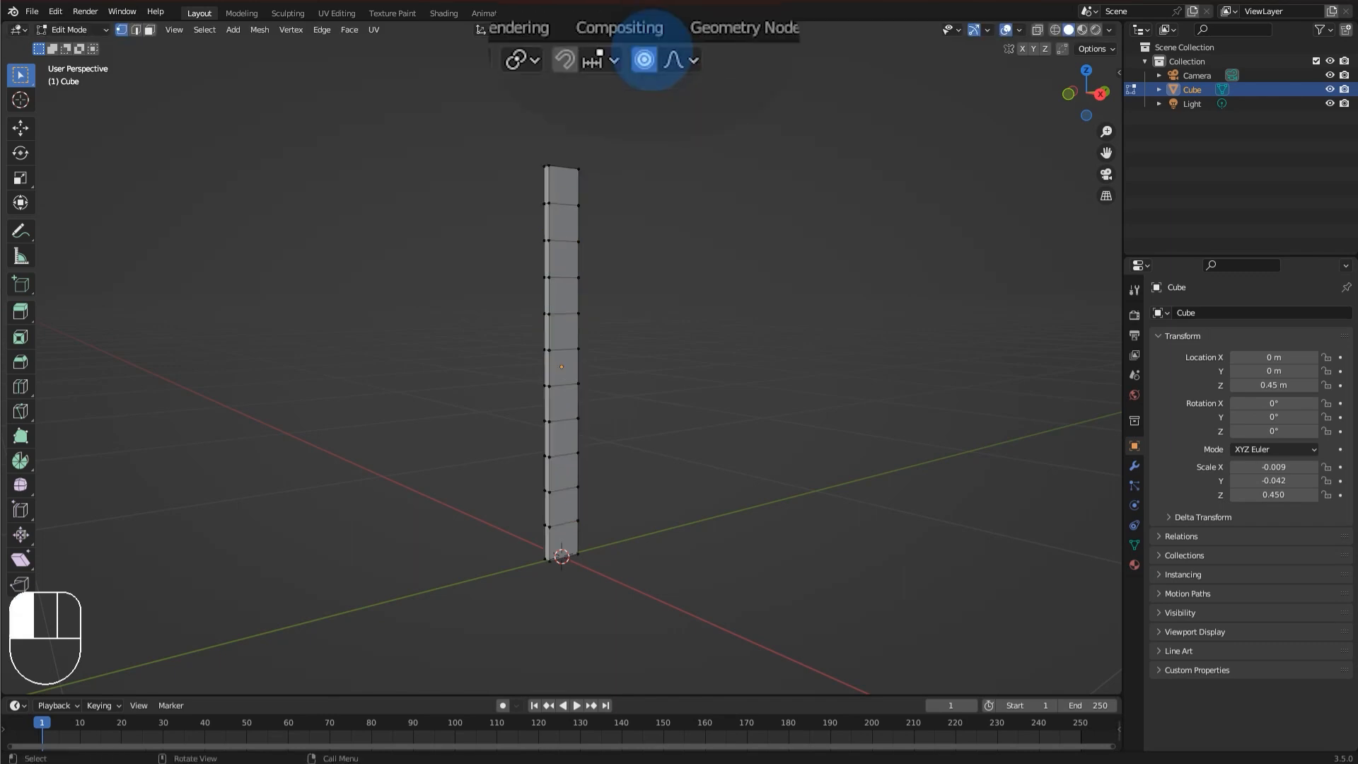
pyautogui.click(1037, 29)
pyautogui.moveTo(704, 145); pyautogui.dragTo(517, 174)
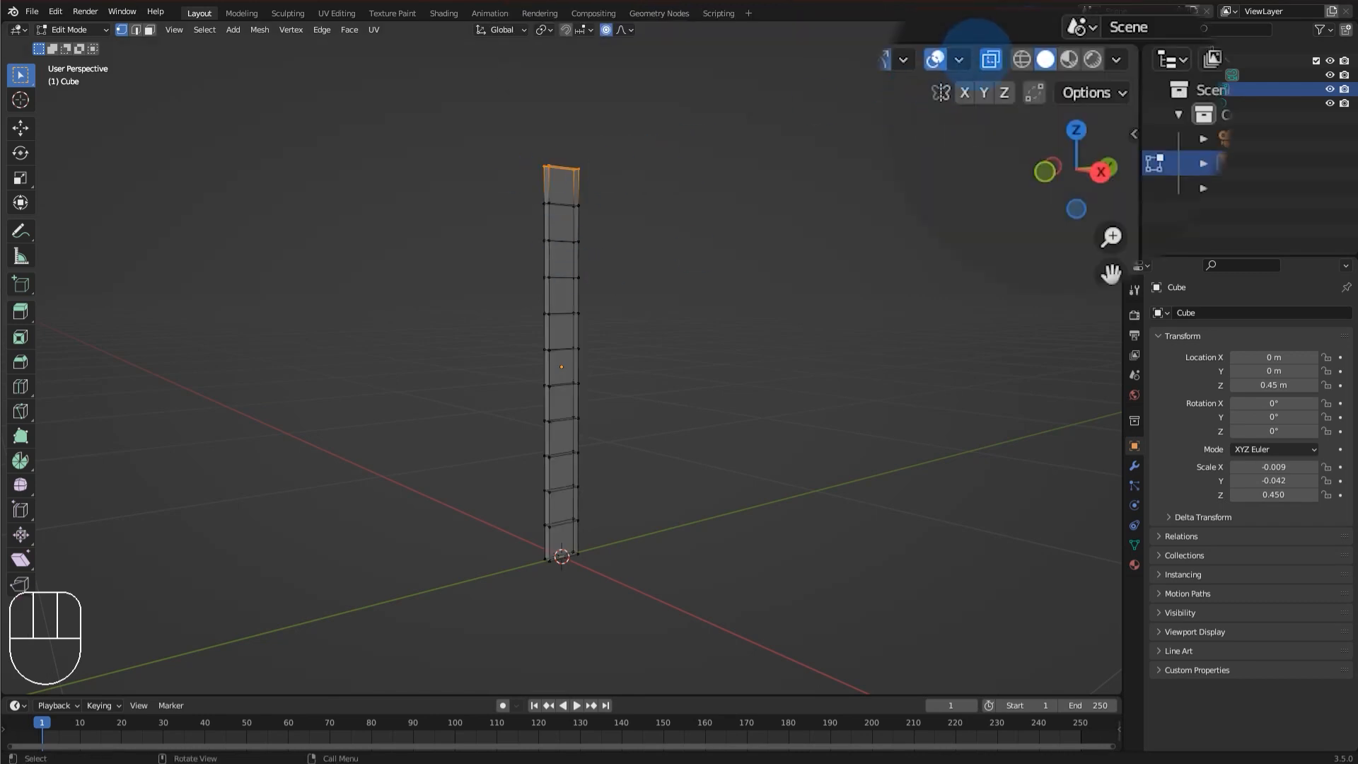
pyautogui.click(991, 45)
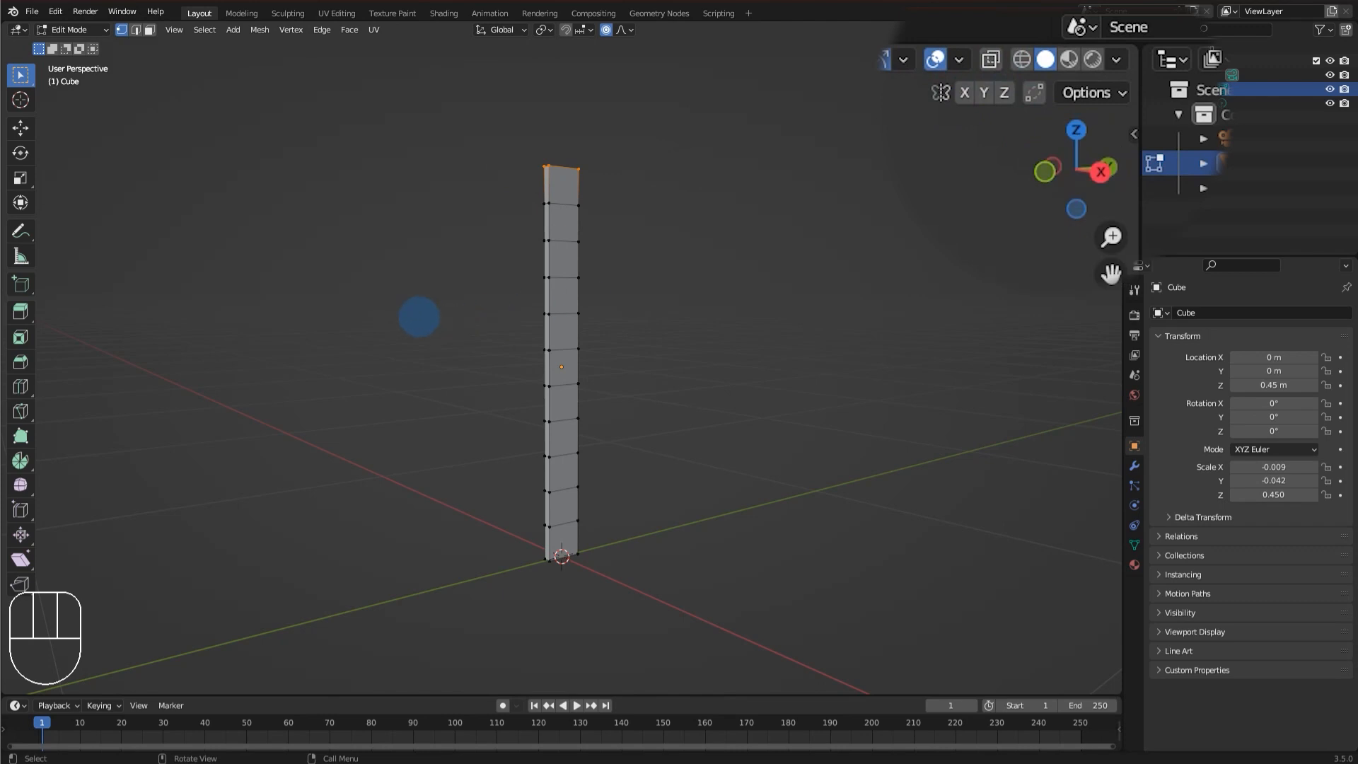
# Try rotating the strip's top end with and without proportional editing to compare the effect.
pyautogui.press('r')
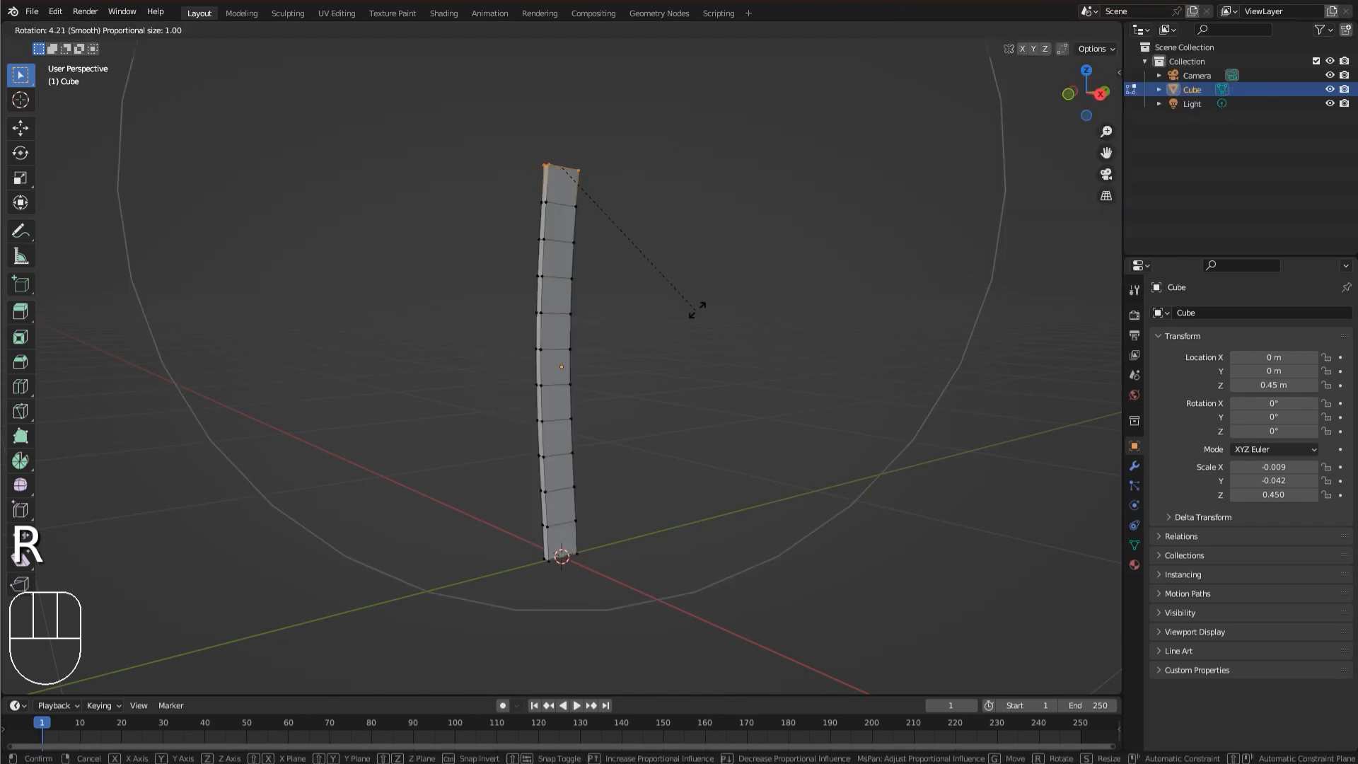
pyautogui.rightClick(719, 379)
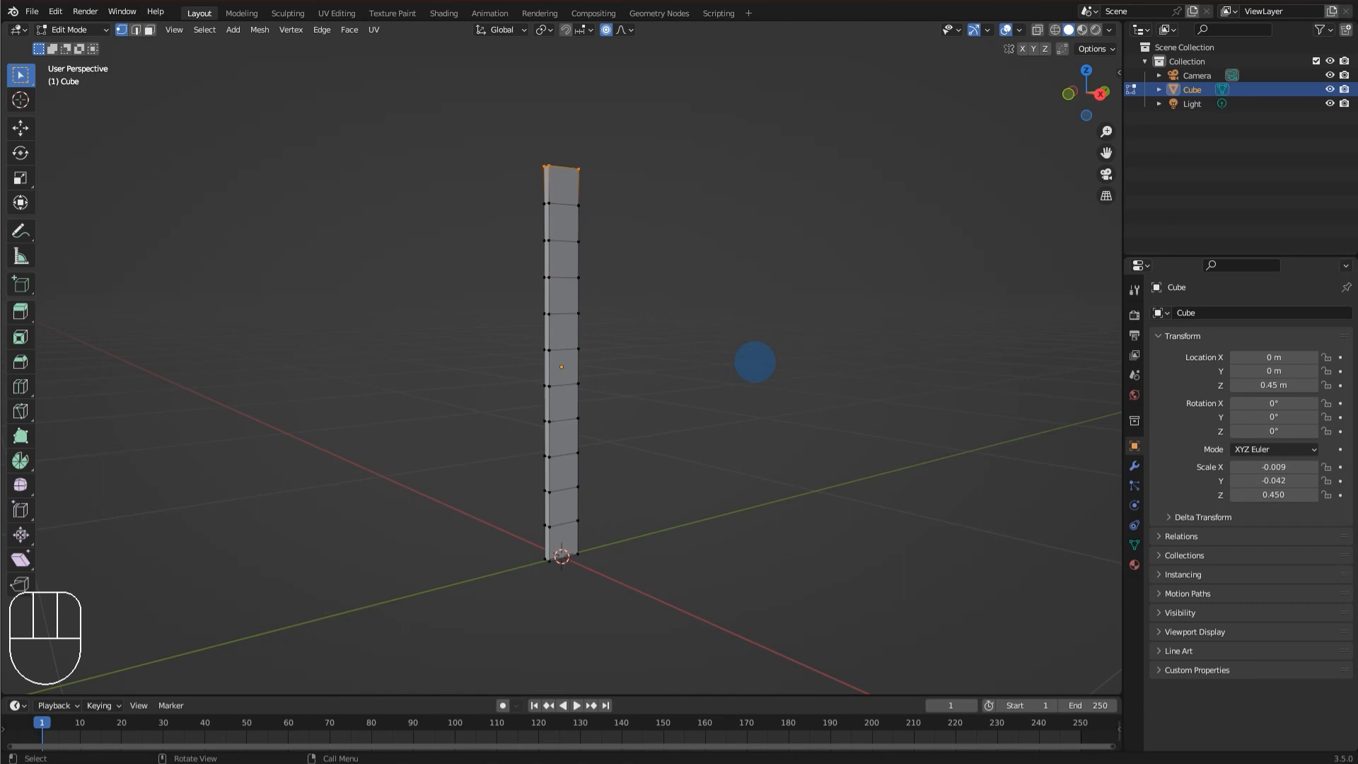
pyautogui.press('r')
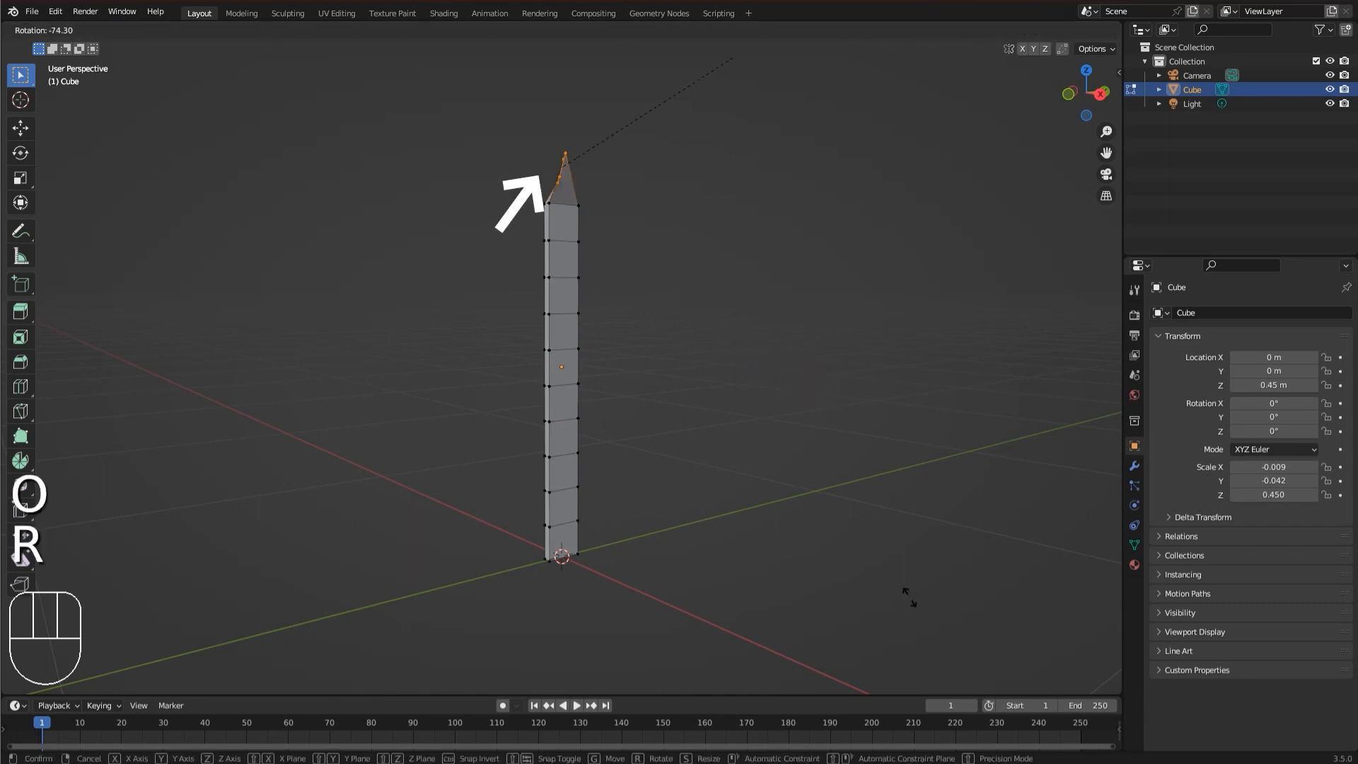
pyautogui.click(762, 162)
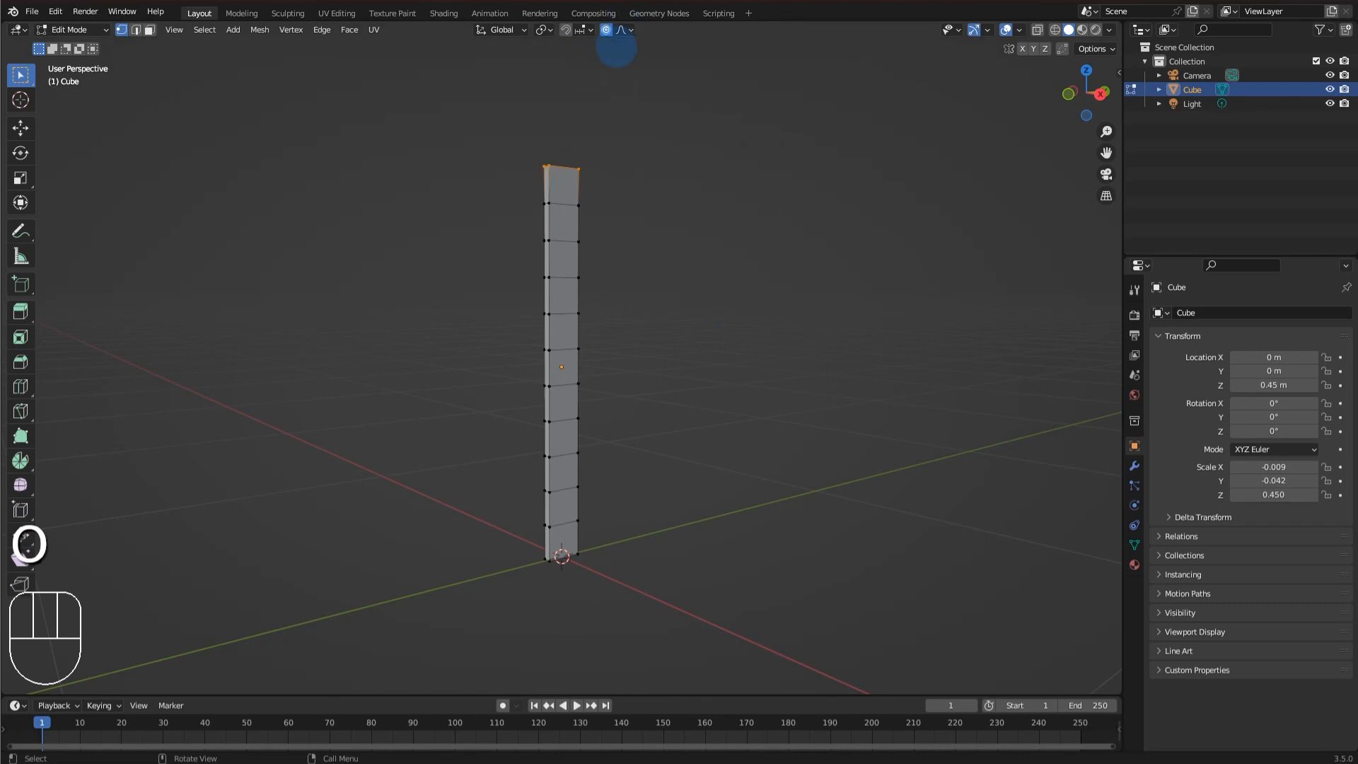
# Rotate and move the strip's top end with smooth proportional editing to bend the whole strip into a curve.
pyautogui.press('r')
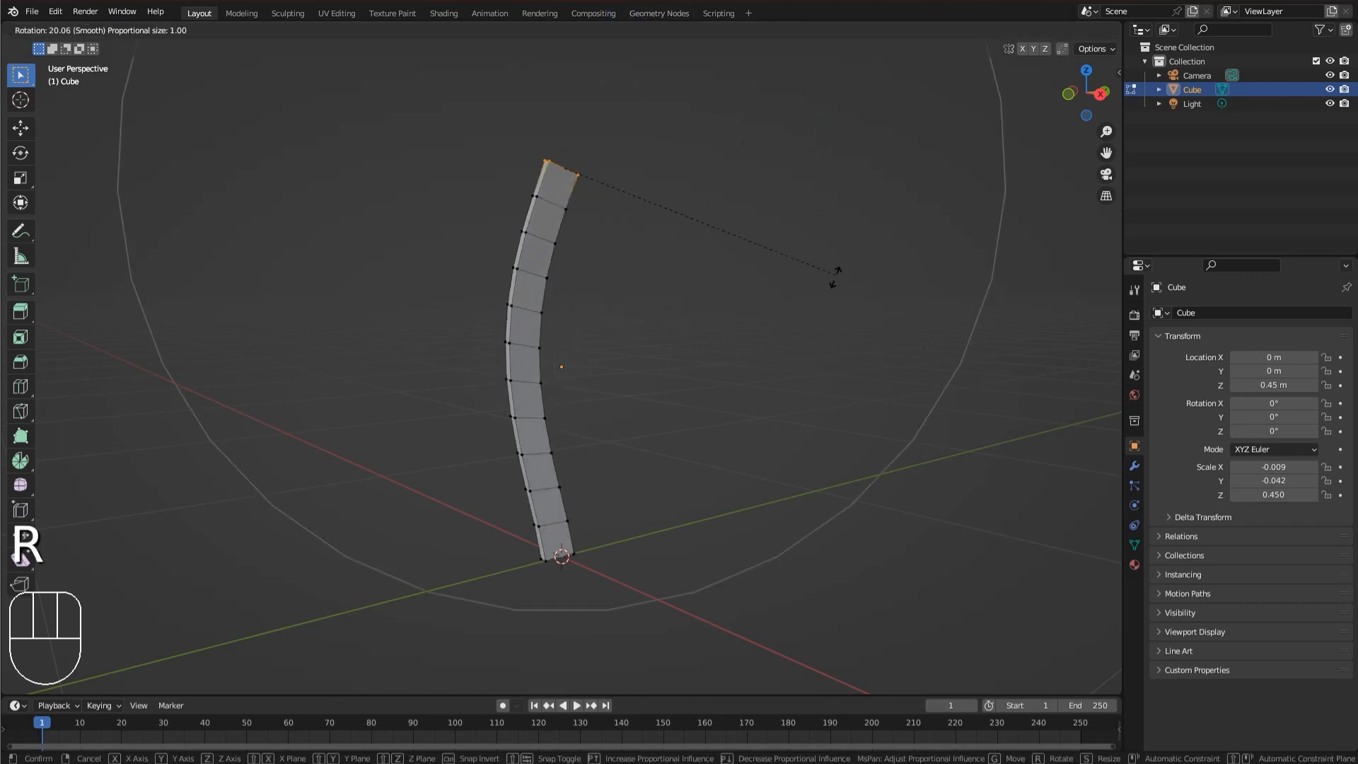
pyautogui.click(828, 303)
pyautogui.press('g')
pyautogui.click(723, 245)
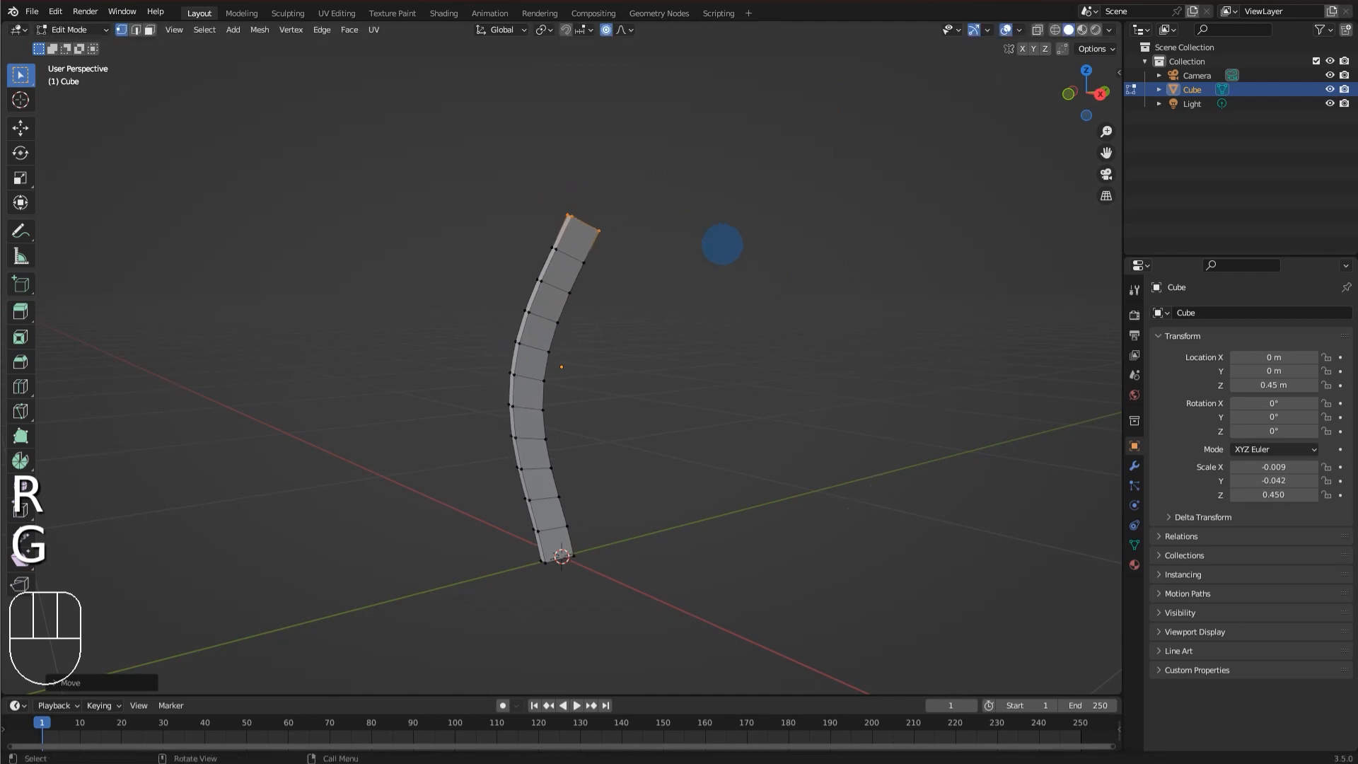
# Rotate the top end about -24° with a proportional size of about 0.56 to give the strip an S-curve.
pyautogui.press('r')
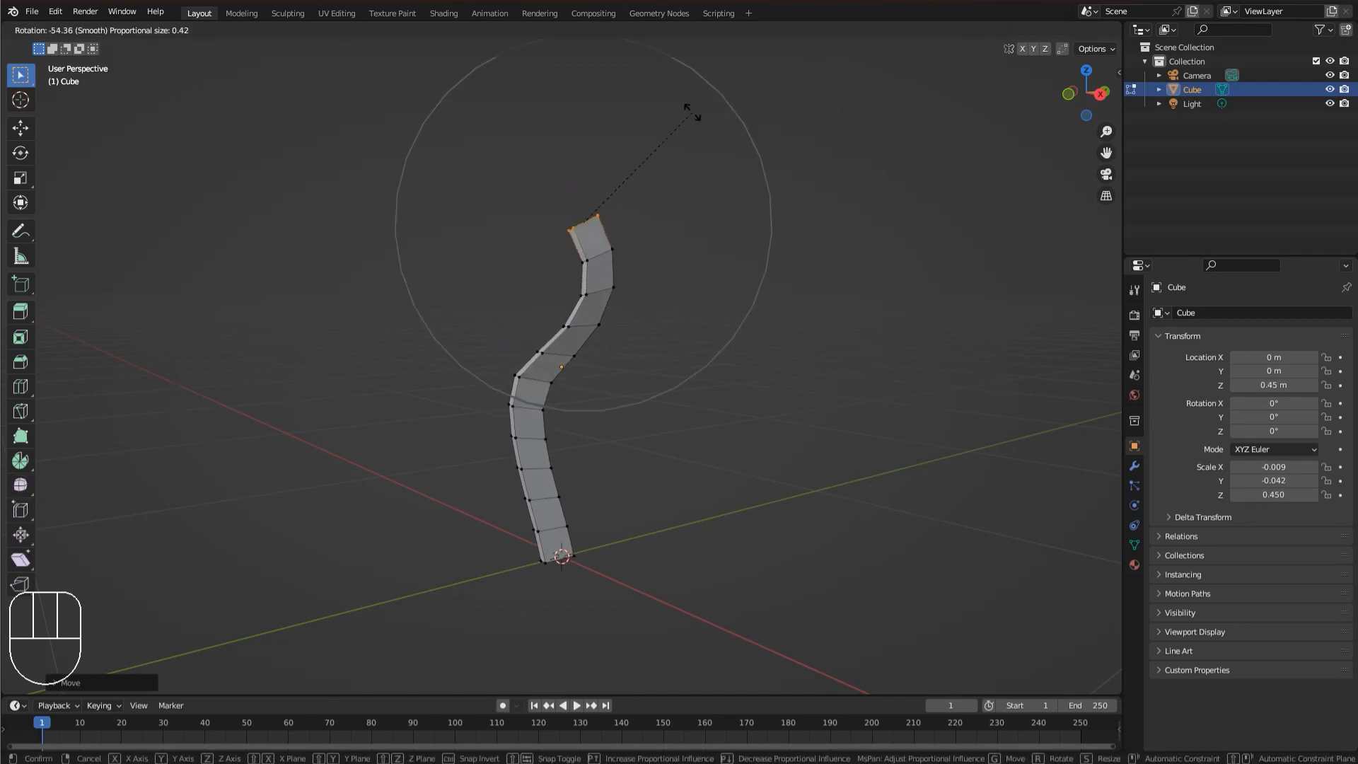
pyautogui.scroll(-3, 697, 119)
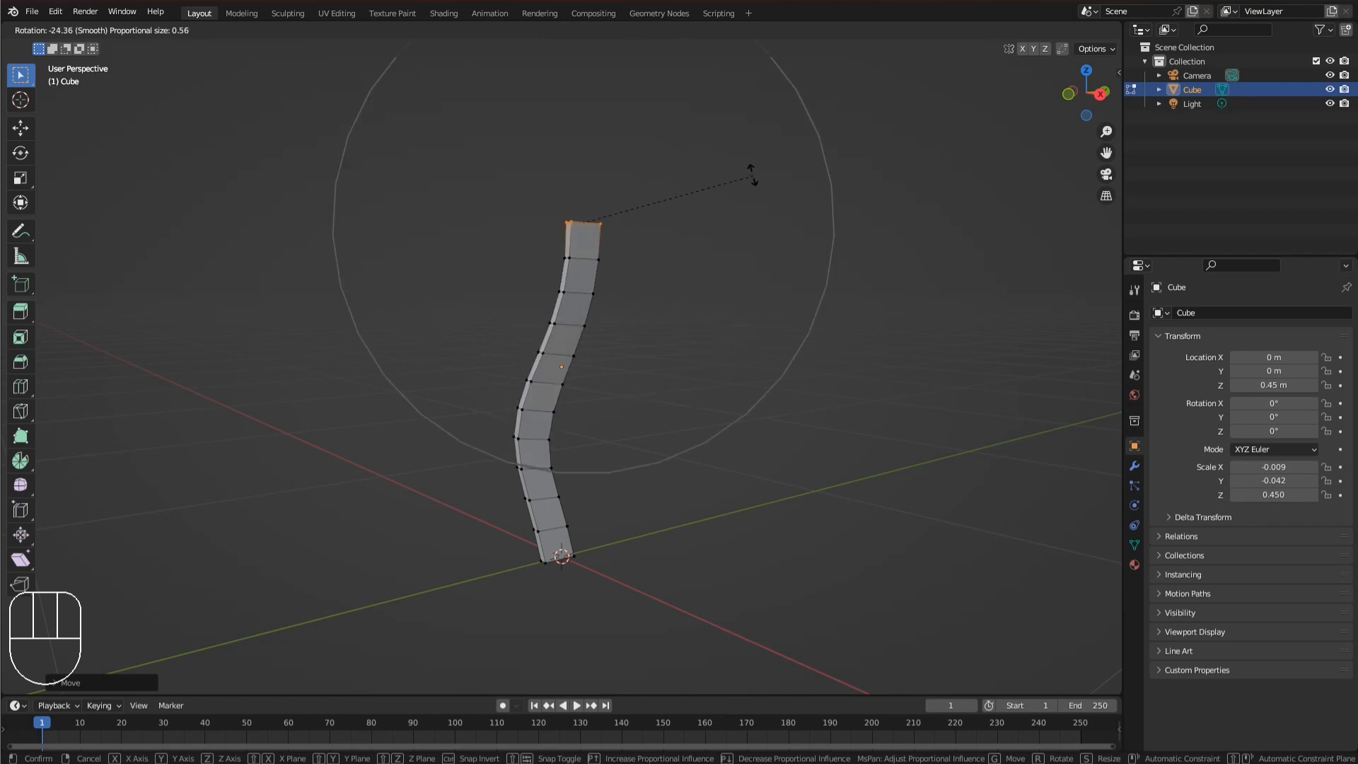
pyautogui.click(585, 602)
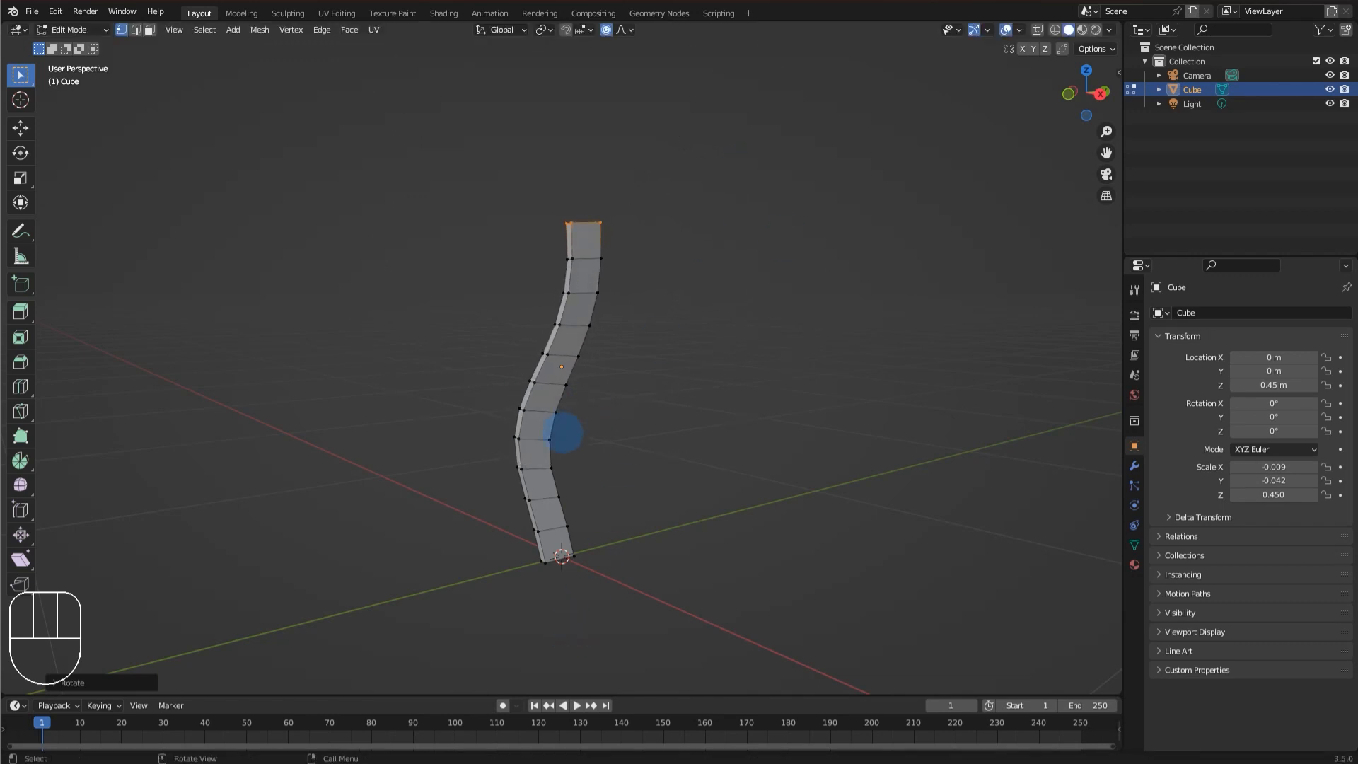
# Try moving a vertex on the lower bend with proportional editing, reducing the influence size to about 0.2 m, and leave Edit Mode.
pyautogui.click(522, 479)
pyautogui.press('g')
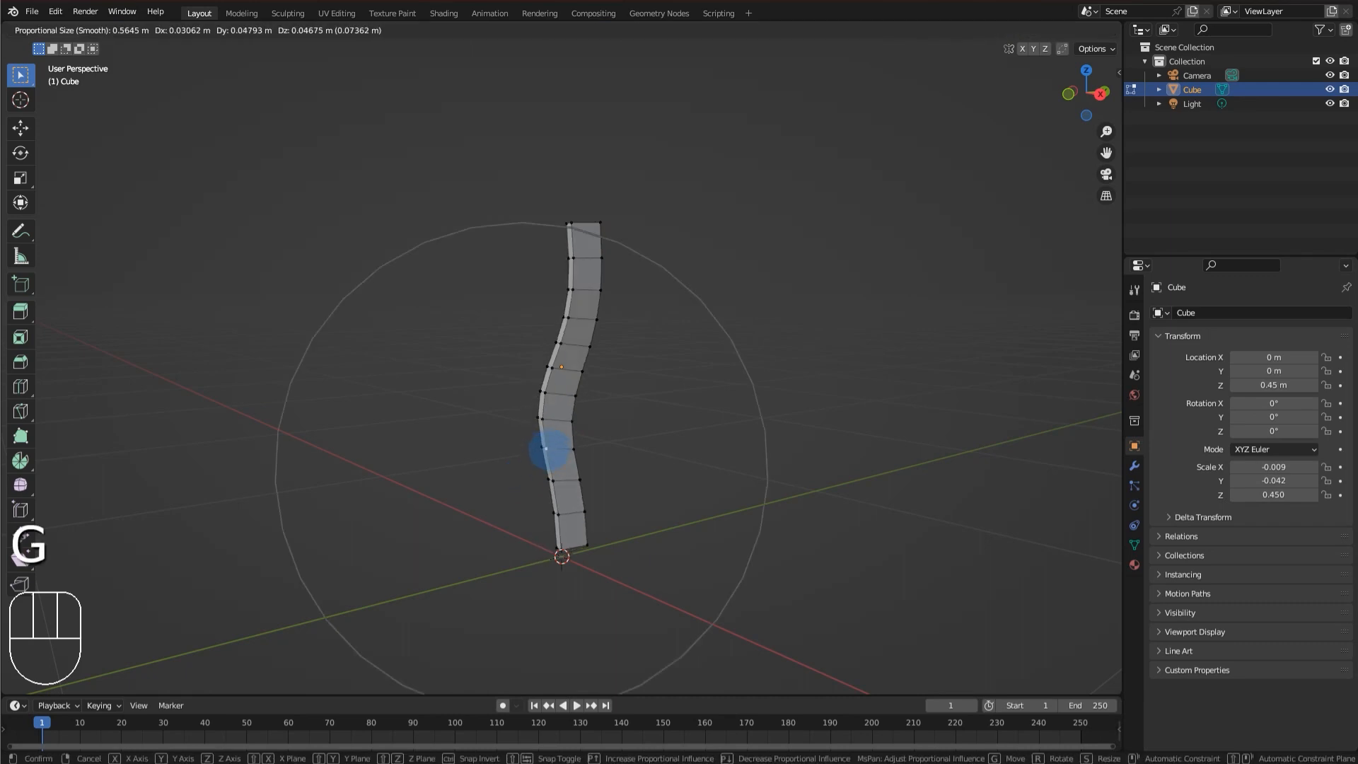
pyautogui.rightClick(568, 409)
pyautogui.press('g')
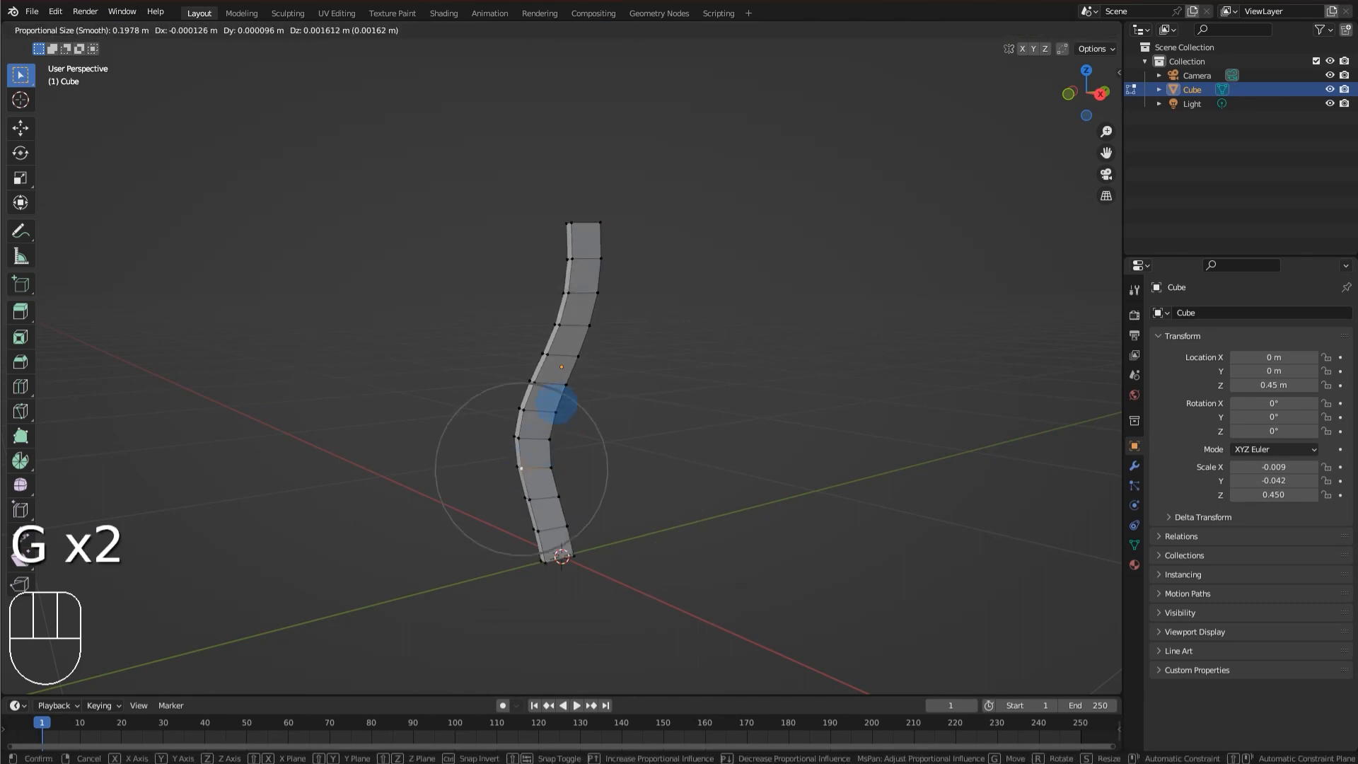
pyautogui.click(588, 403)
pyautogui.scroll(-1, 579, 383)
pyautogui.press('g')
pyautogui.moveTo(568, 406); pyautogui.dragTo(624, 390, button='middle')
pyautogui.press('Tab')
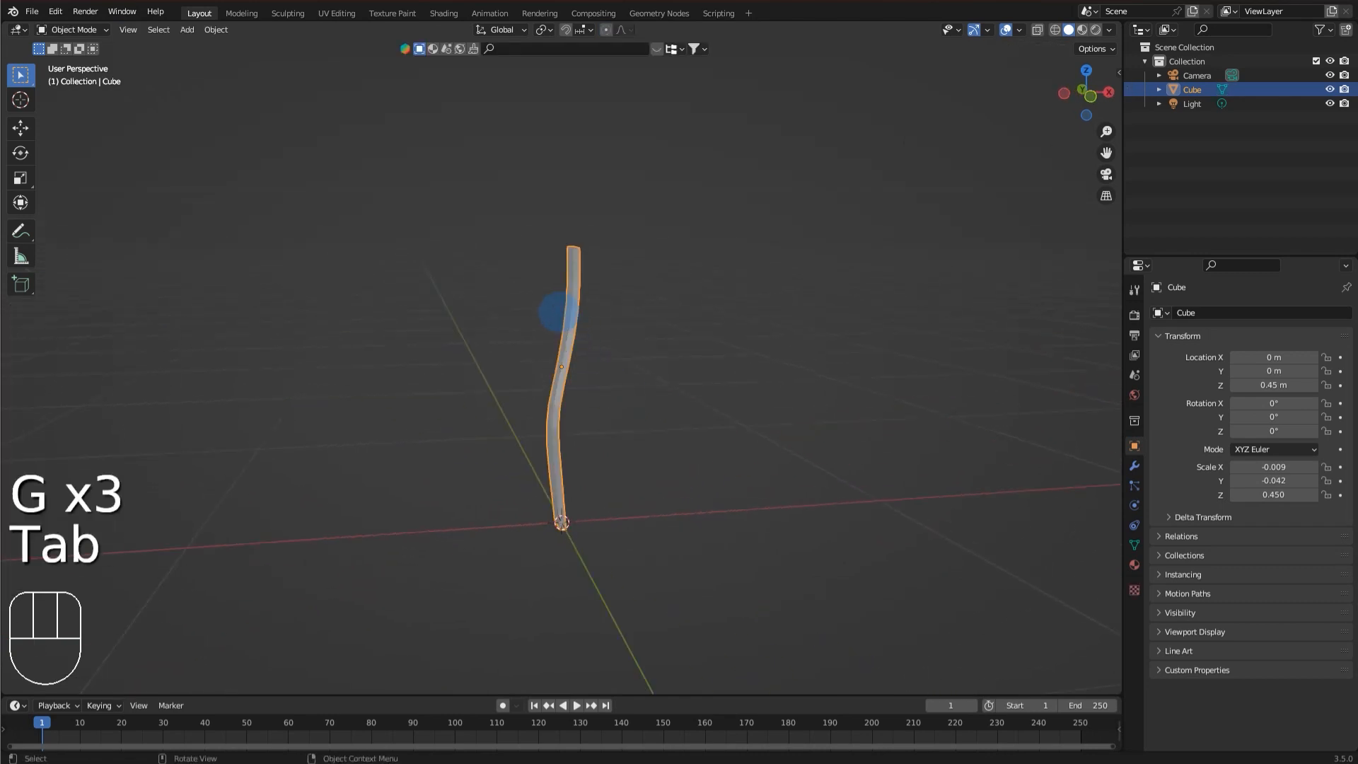
# Try duplicating all of the strip's geometry in Edit Mode, and undo the duplication.
pyautogui.press('Tab')
pyautogui.press('a')
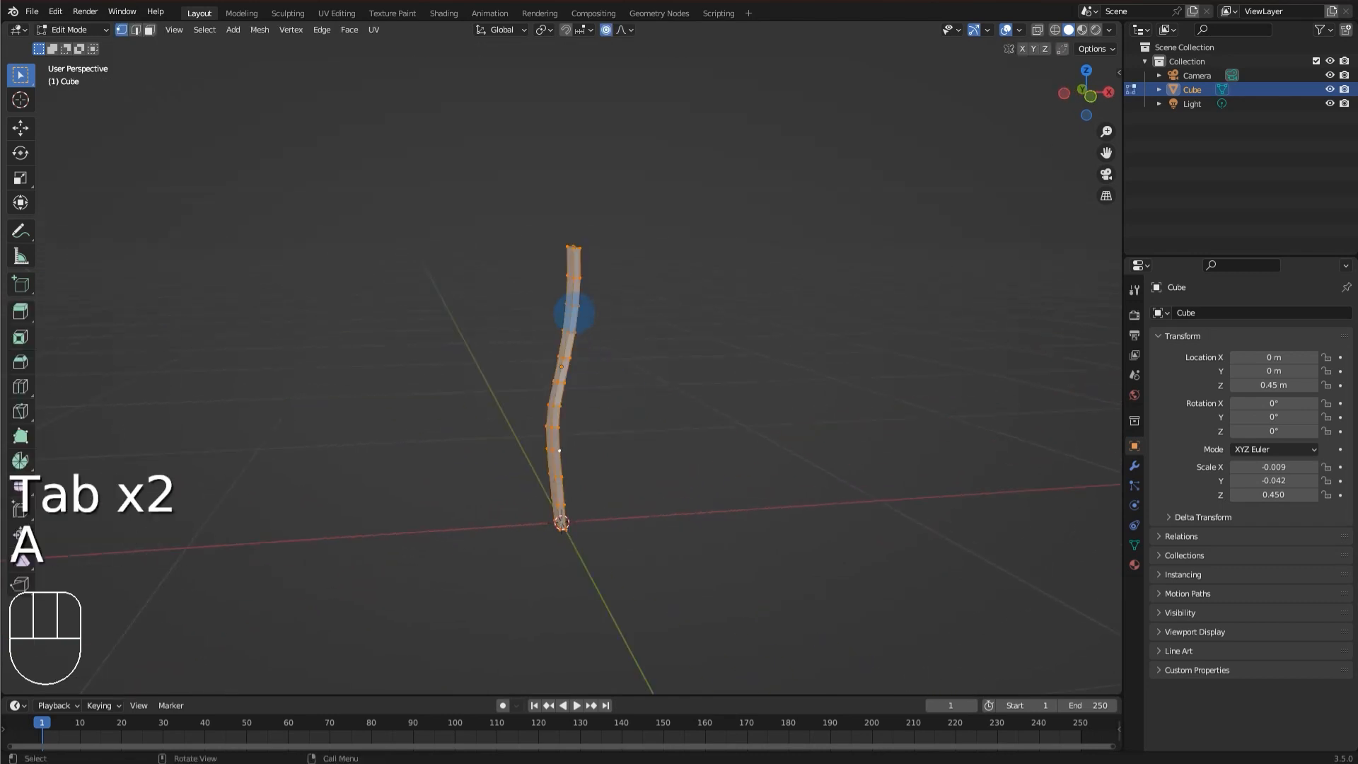
pyautogui.hotkey('shift', 'd')
pyautogui.rightClick(608, 315)
pyautogui.press('g')
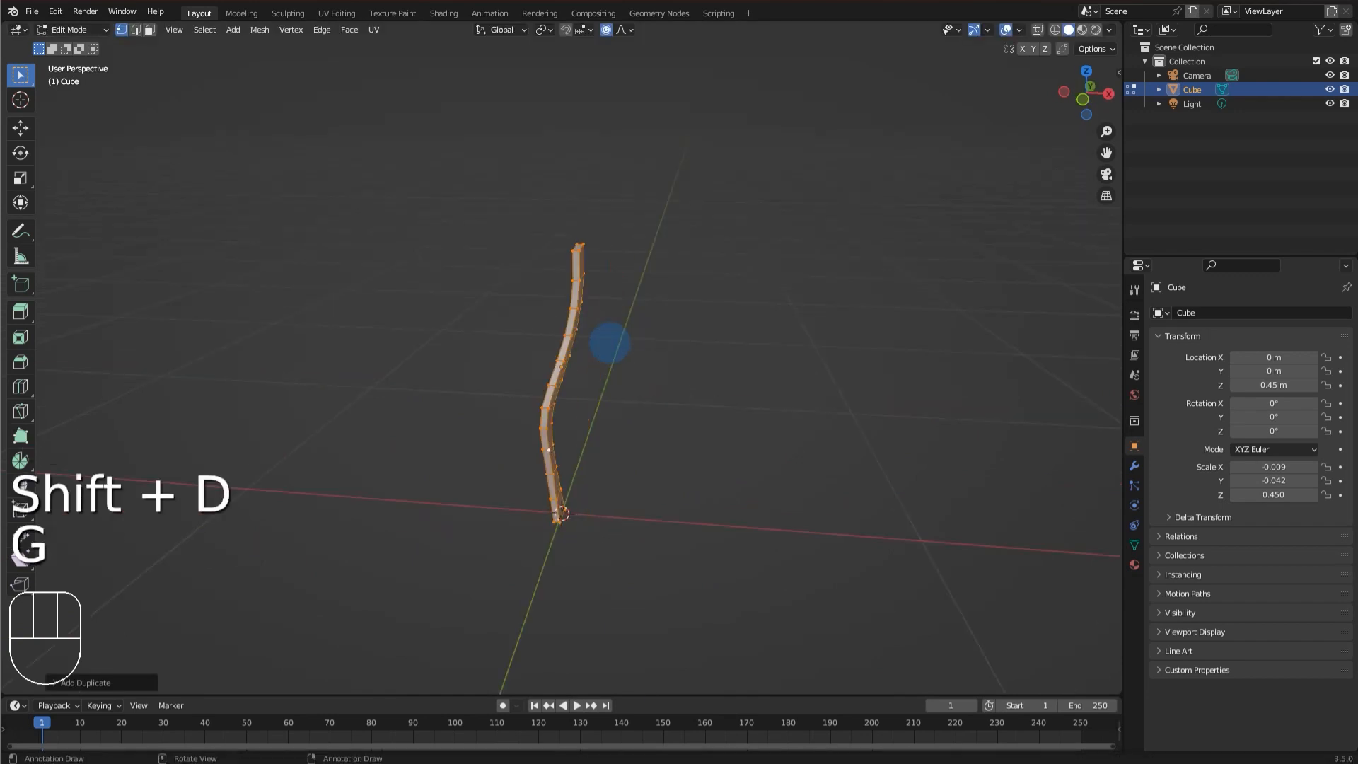
pyautogui.hotkey('ctrl', 'z')
pyautogui.hotkey('ctrl', 'z')
pyautogui.hotkey('ctrl', 'z')
pyautogui.press('Tab')
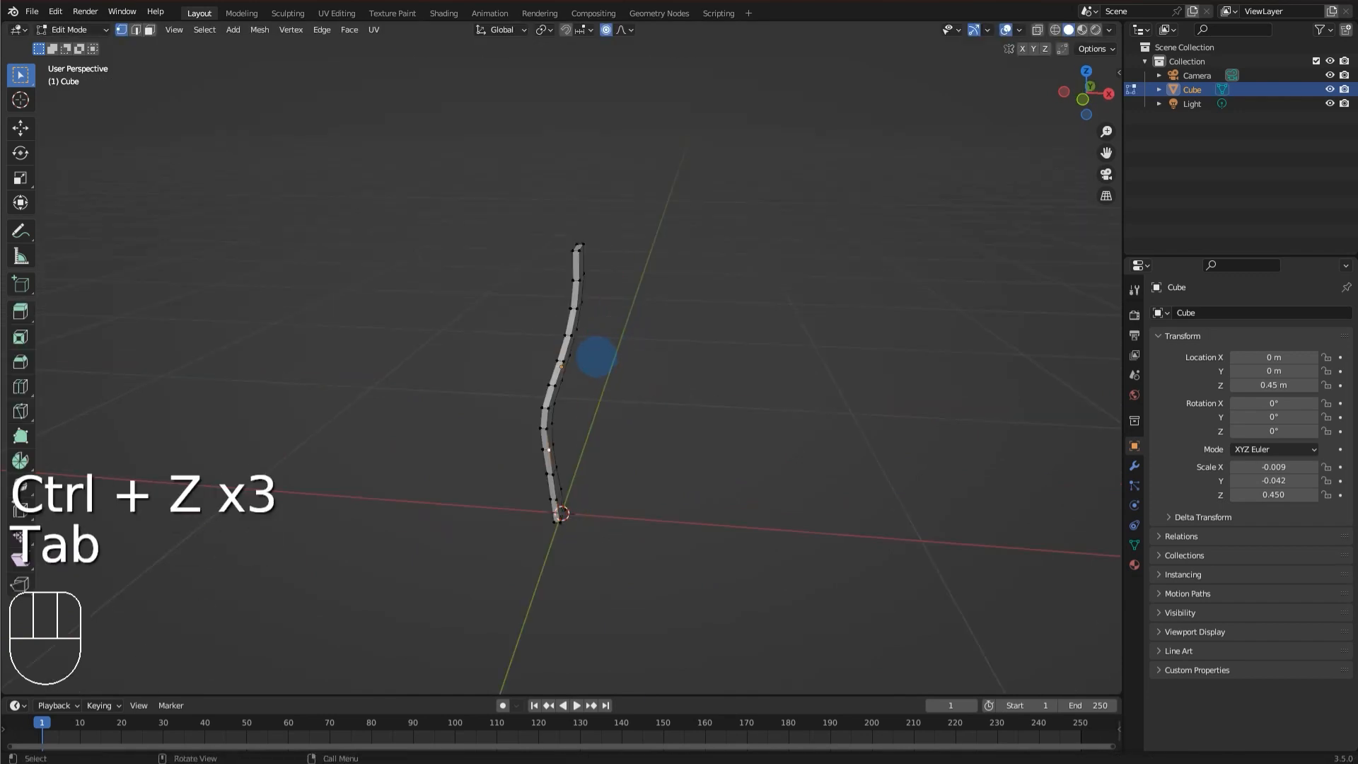
# Duplicate all of the strip's geometry in Edit Mode and place the copy beside the original along the X axis.
pyautogui.press('a')
pyautogui.hotkey('shift', 'd')
pyautogui.press('x')
pyautogui.click(643, 337)
pyautogui.moveTo(698, 292); pyautogui.dragTo(636, 255, button='middle')
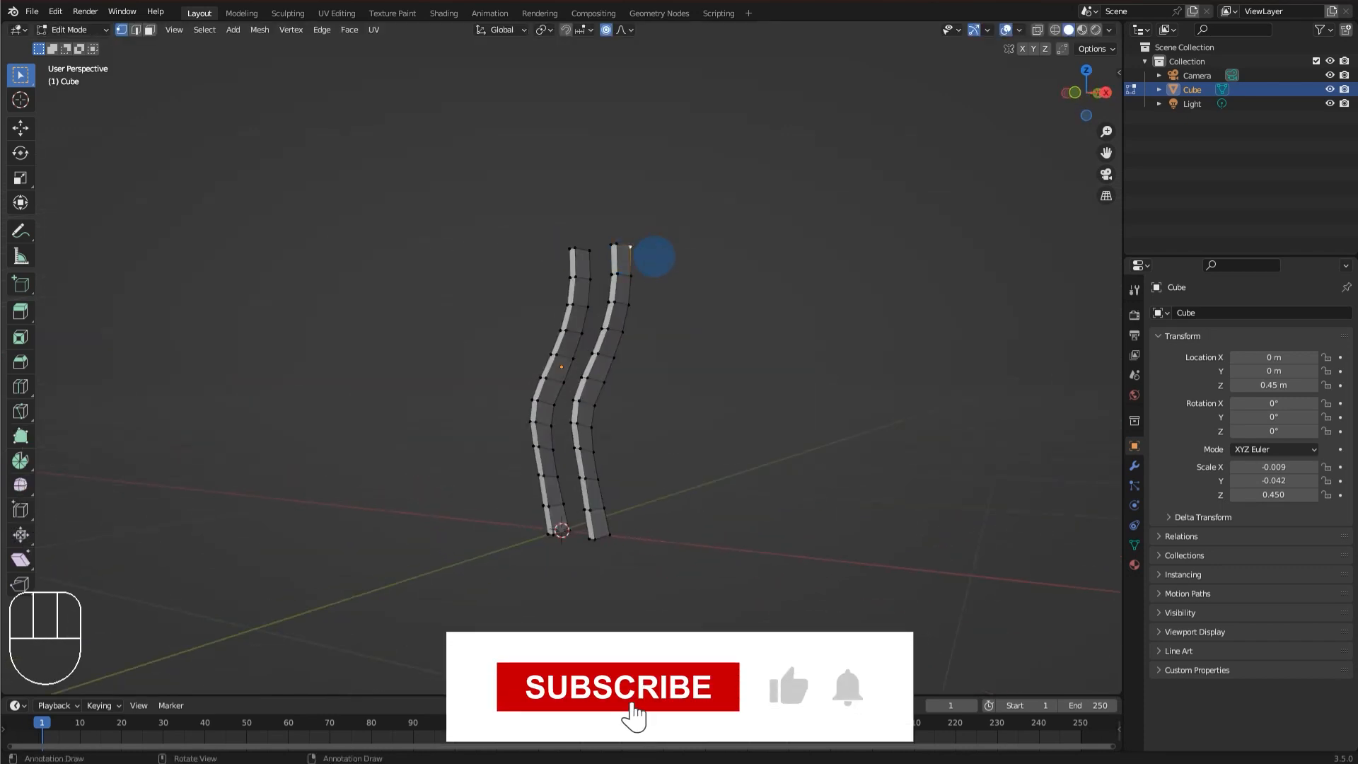
# Try moving the copy's top corner vertex with smooth proportional editing at a size of about 0.68 m.
pyautogui.press('g')
pyautogui.rightClick(732, 311)
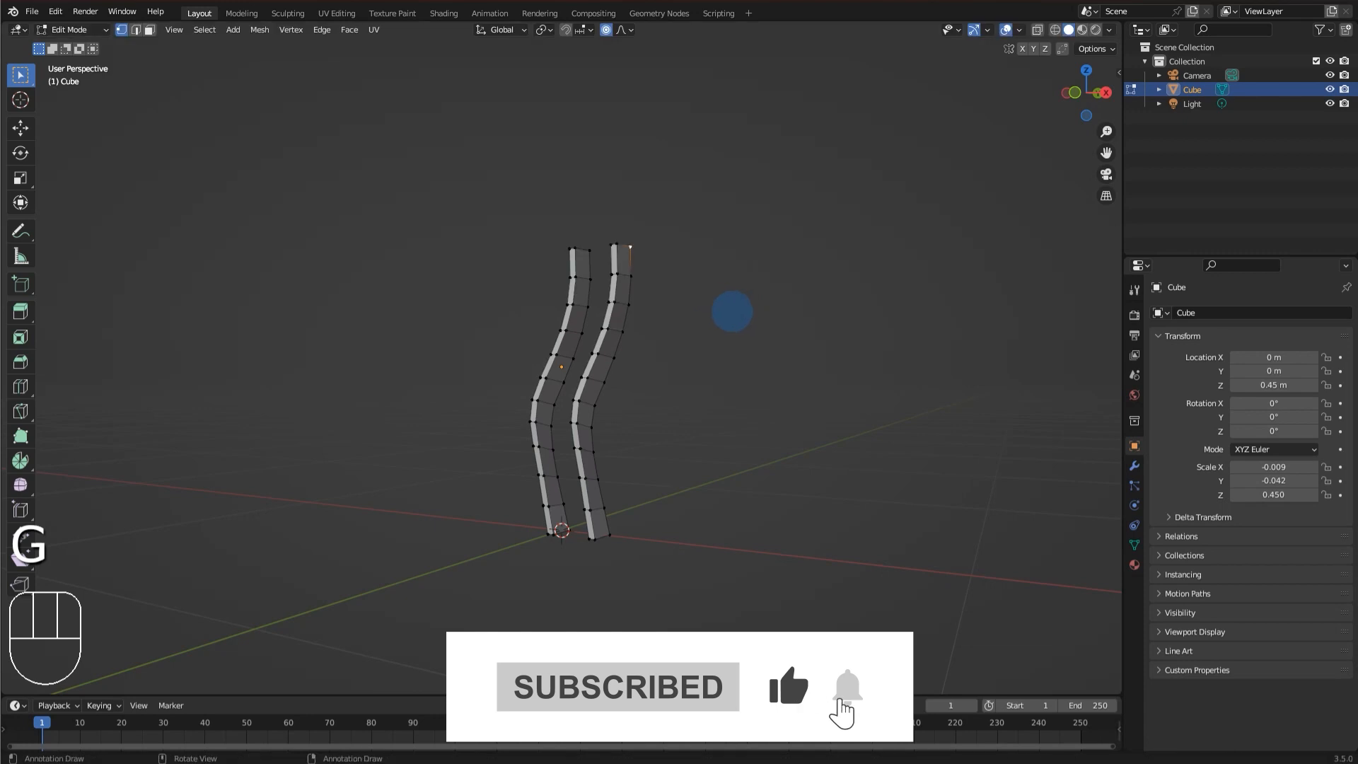
pyautogui.scroll(-3, 733, 313)
pyautogui.press('g')
pyautogui.scroll(-8, 737, 320)
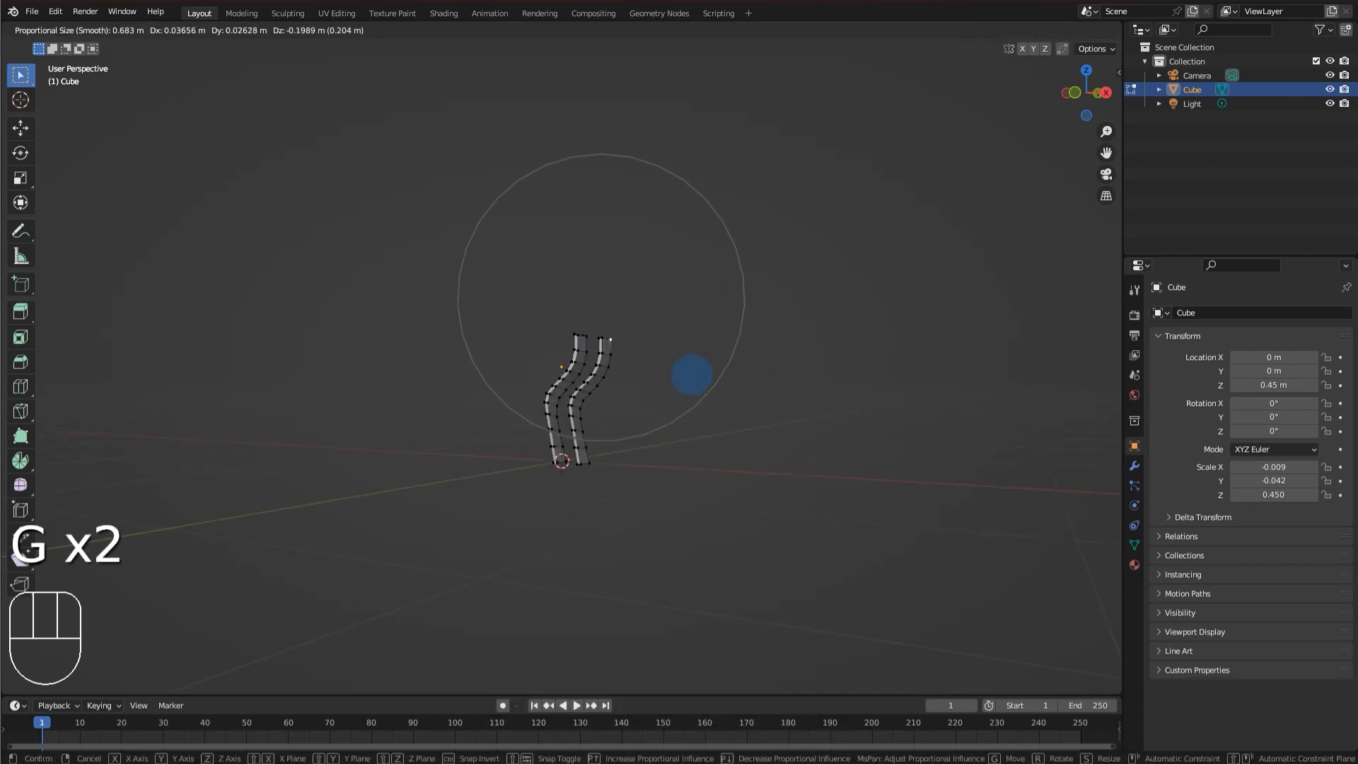
pyautogui.rightClick(800, 352)
pyautogui.scroll(3, 796, 353)
pyautogui.moveTo(793, 353); pyautogui.dragTo(750, 354, button='middle')
pyautogui.press('g')
pyautogui.scroll(-8, 750, 354)
pyautogui.scroll(-5, 746, 326)
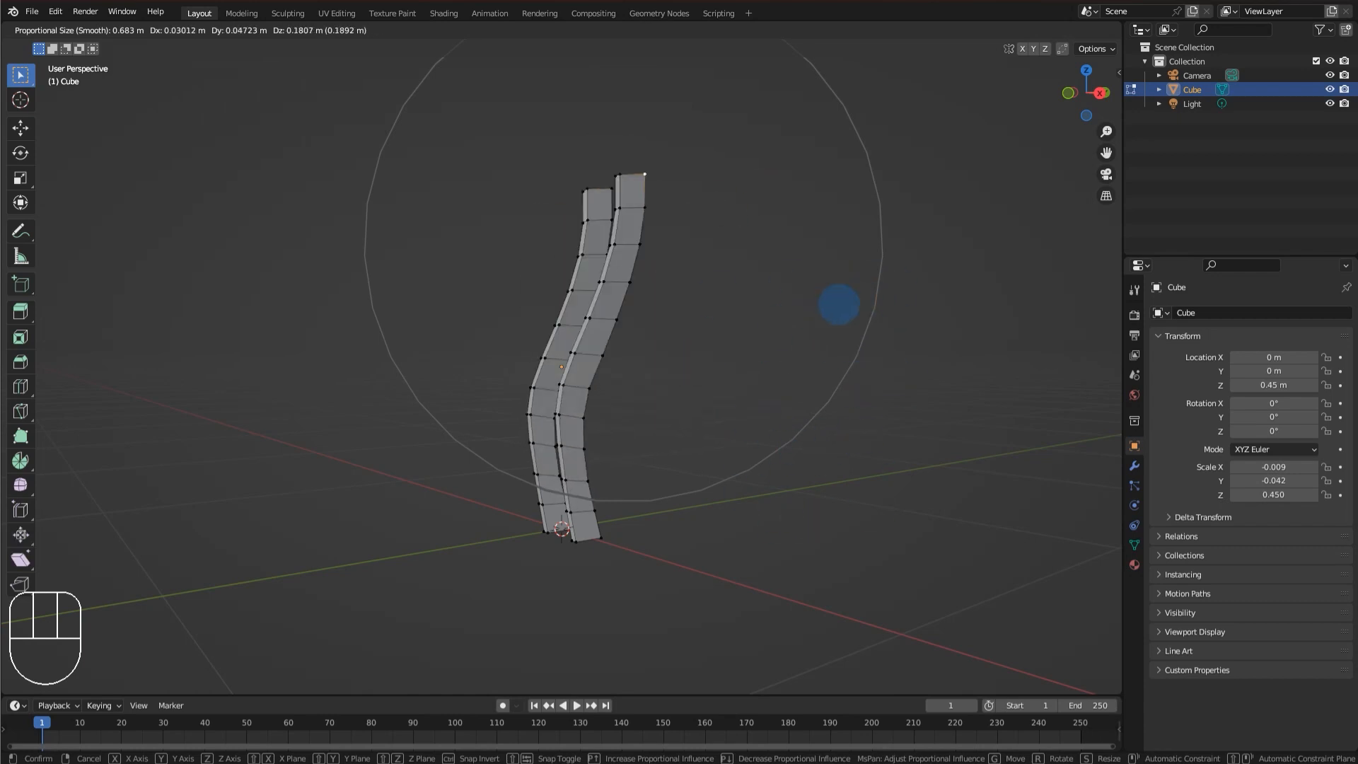
pyautogui.click(739, 324)
pyautogui.moveTo(739, 324); pyautogui.dragTo(658, 471, button='middle')
# Select the copied strip's linked geometry, separate it into its own object and leave Edit Mode.
pyautogui.press('l')
pyautogui.press('p')
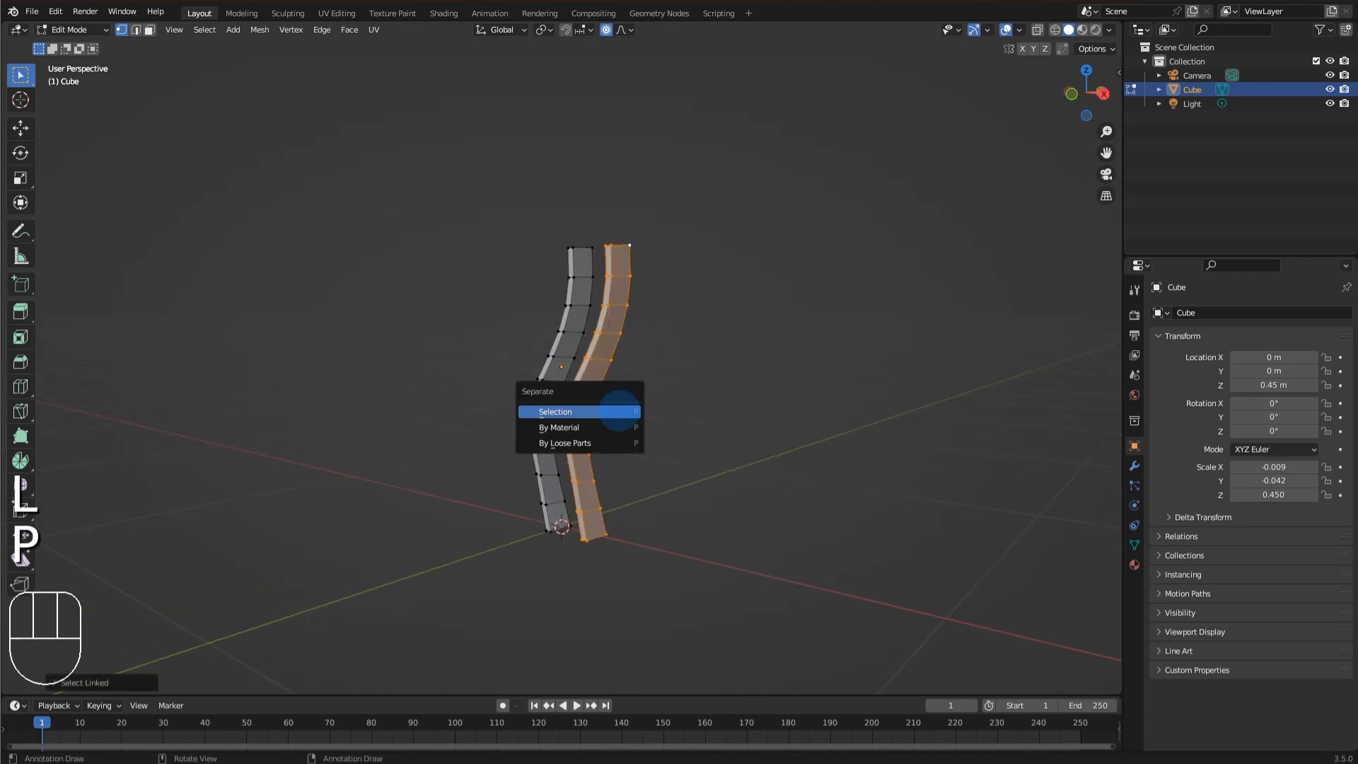
pyautogui.click(619, 411)
pyautogui.press('Tab')
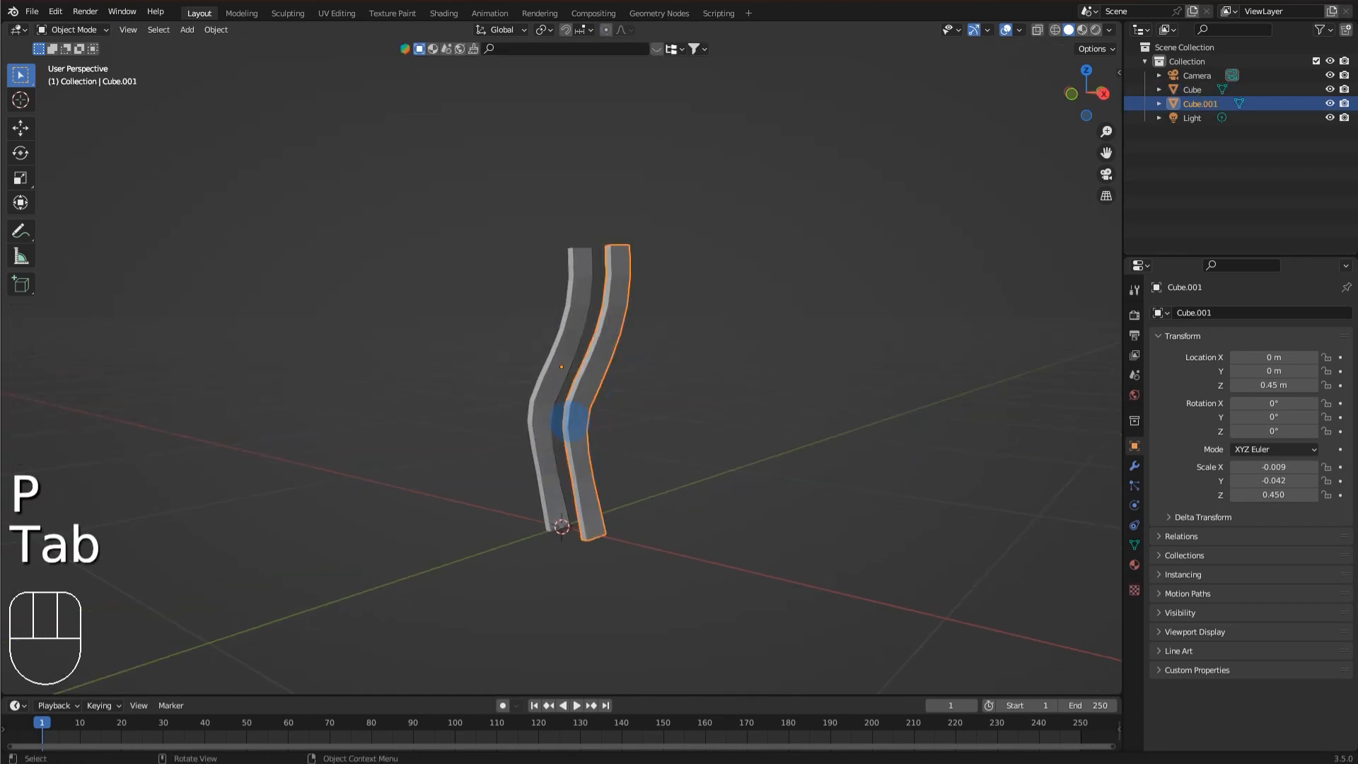
# Try moving a top vertex of the separated strip with proportional editing, reducing the influence size to about 0.42 m.
pyautogui.press('Tab')
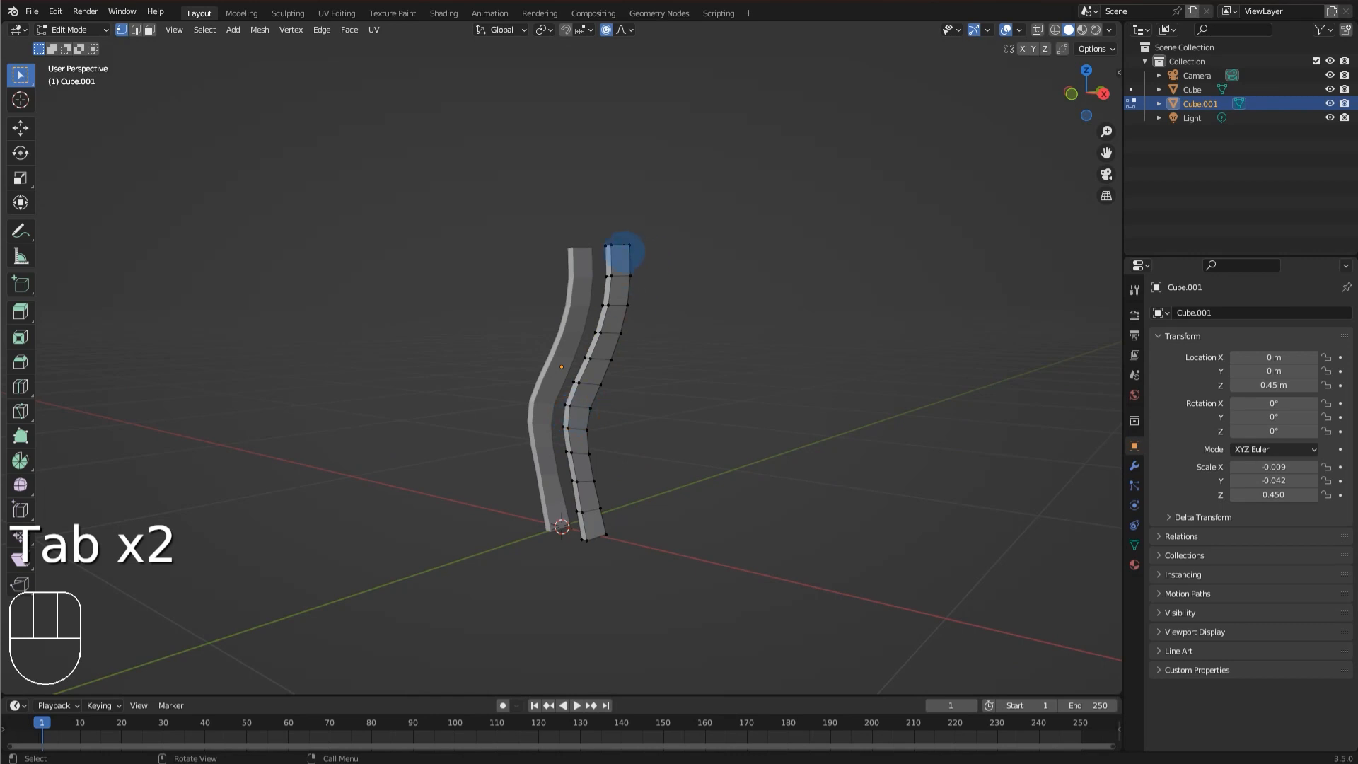
pyautogui.press('g')
pyautogui.rightClick(701, 312)
pyautogui.scroll(-3, 704, 312)
pyautogui.press('g')
pyautogui.scroll(-8, 704, 311)
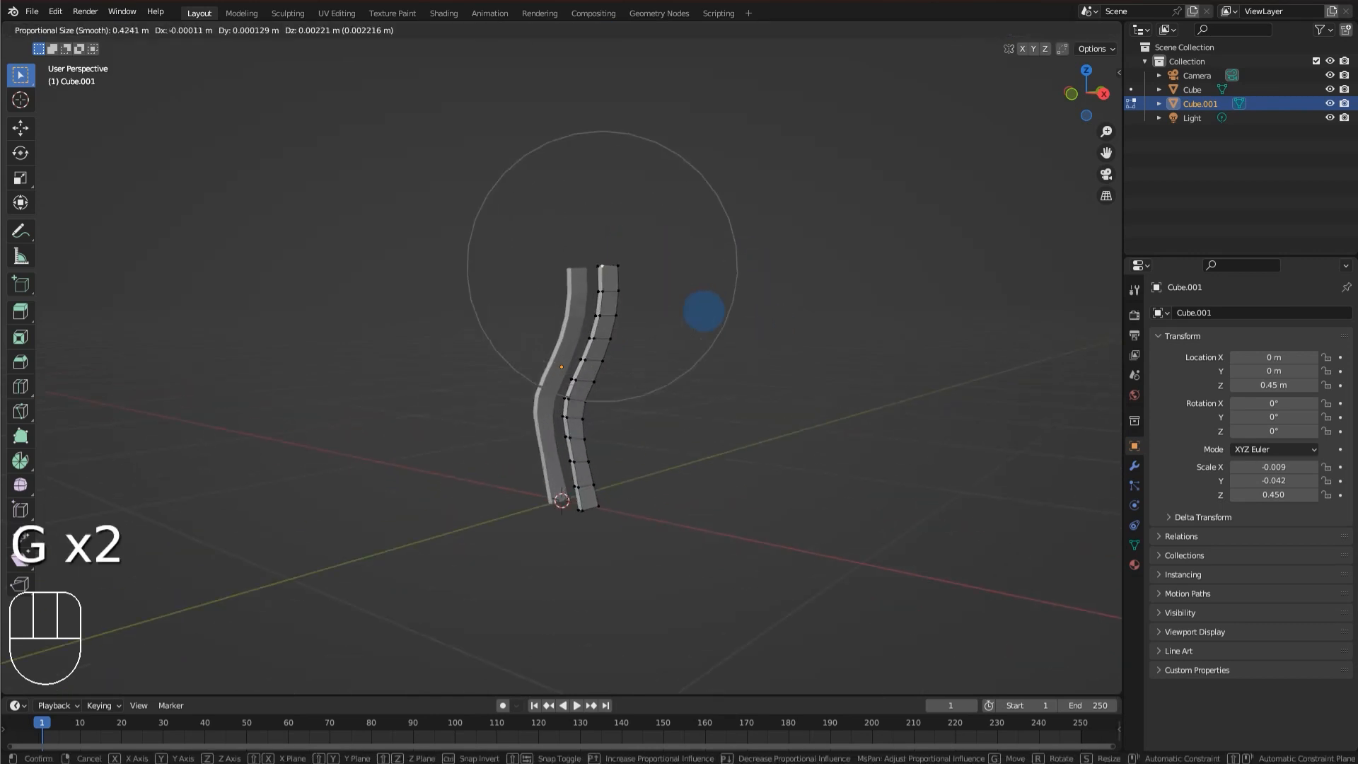
pyautogui.click(634, 309)
pyautogui.moveTo(630, 309); pyautogui.dragTo(917, 230, button='middle')
# In the right orthographic view with X-ray on, swing the separated strip's whole top end toward negative Y using proportional editing.
pyautogui.click(1085, 94)
pyautogui.press('g')
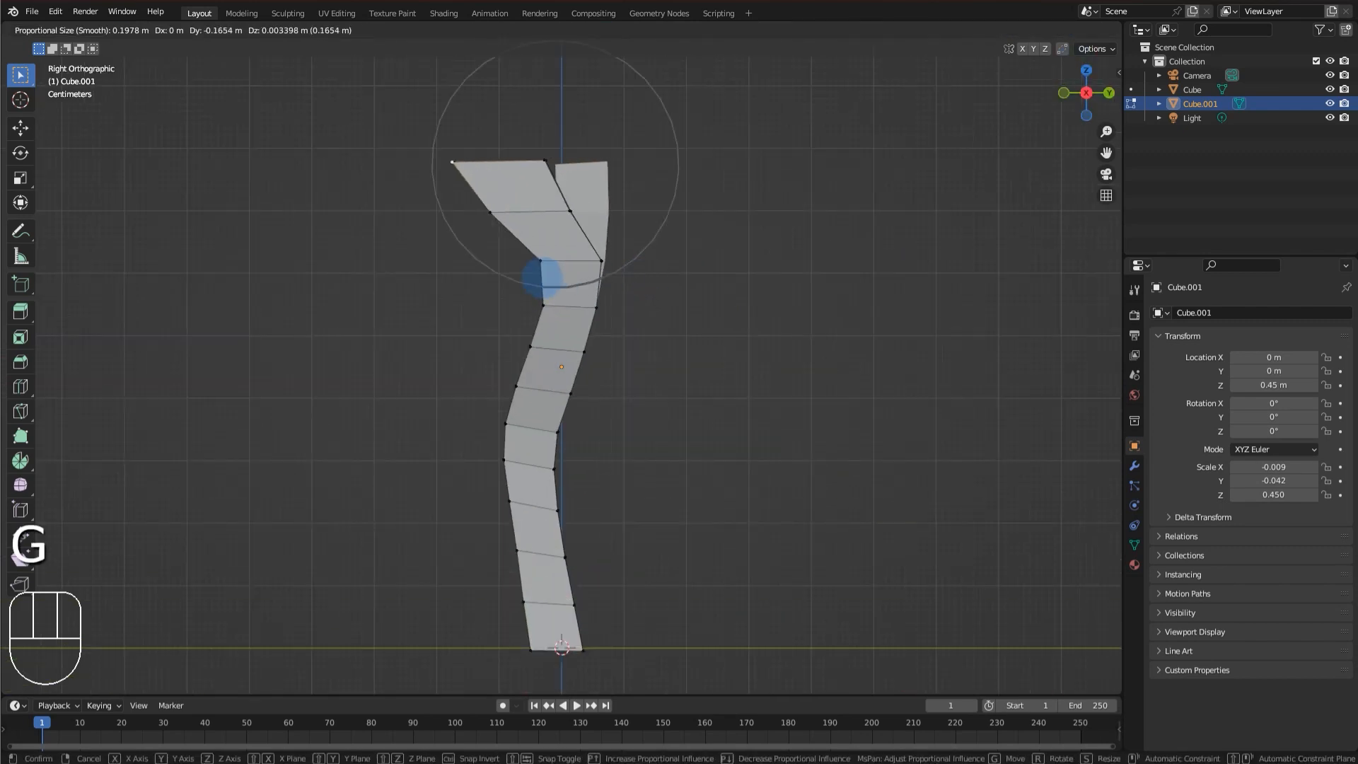
pyautogui.rightClick(557, 278)
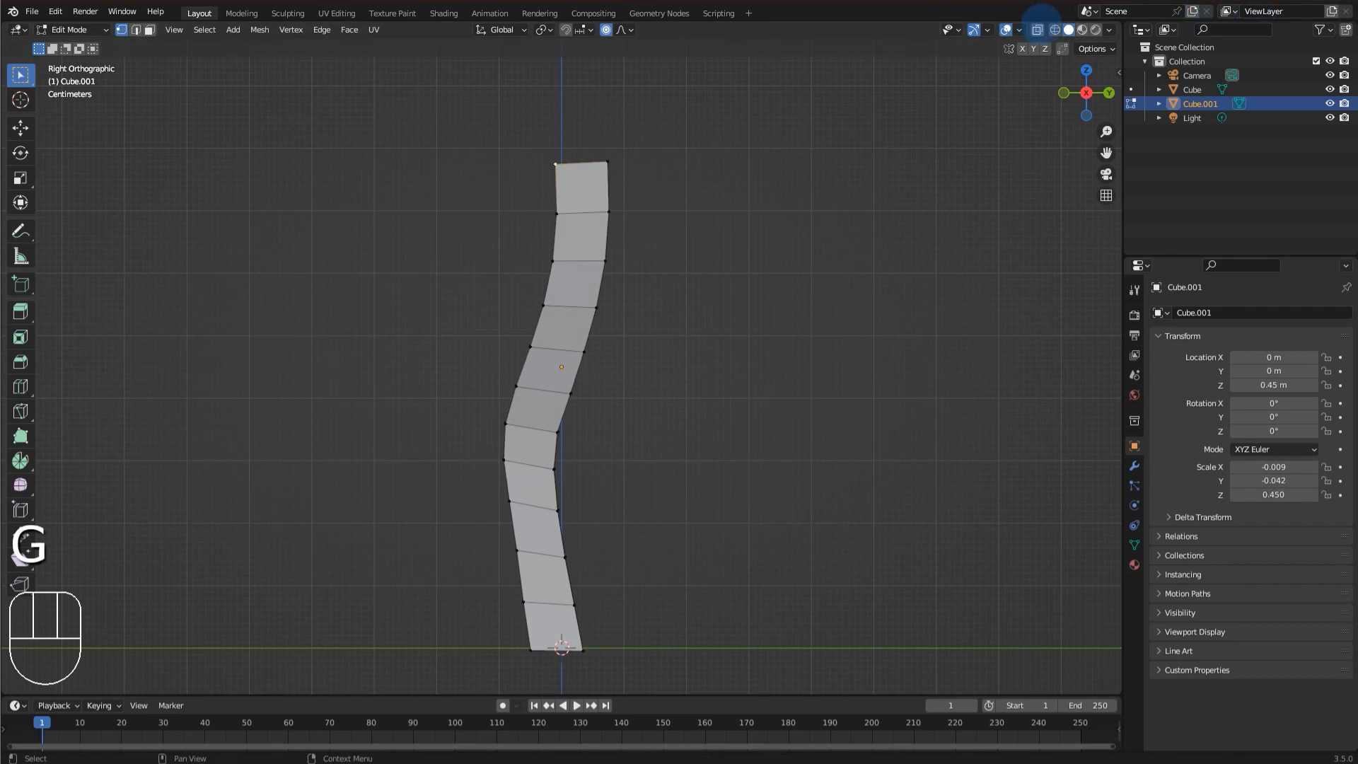
pyautogui.moveTo(769, 137); pyautogui.dragTo(514, 206)
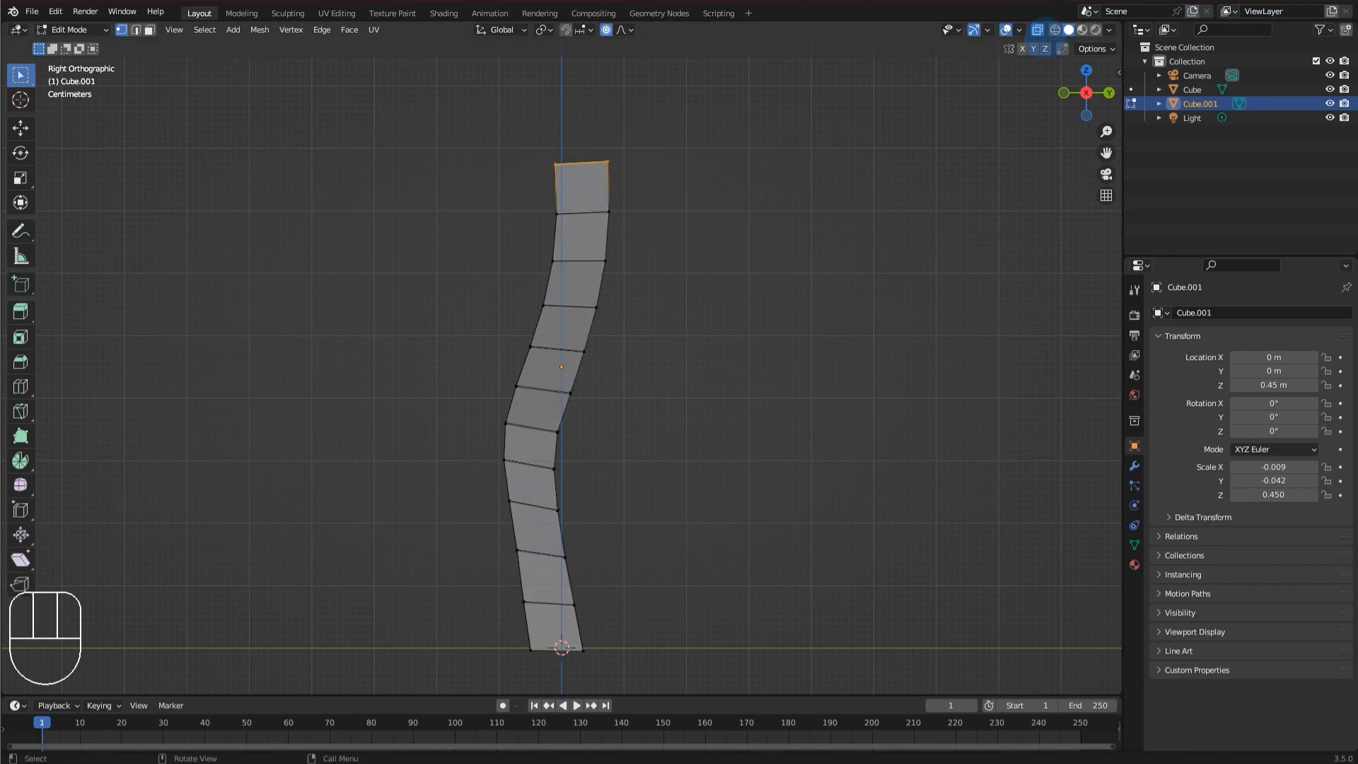
pyautogui.press('g')
pyautogui.scroll(-8, 607, 283)
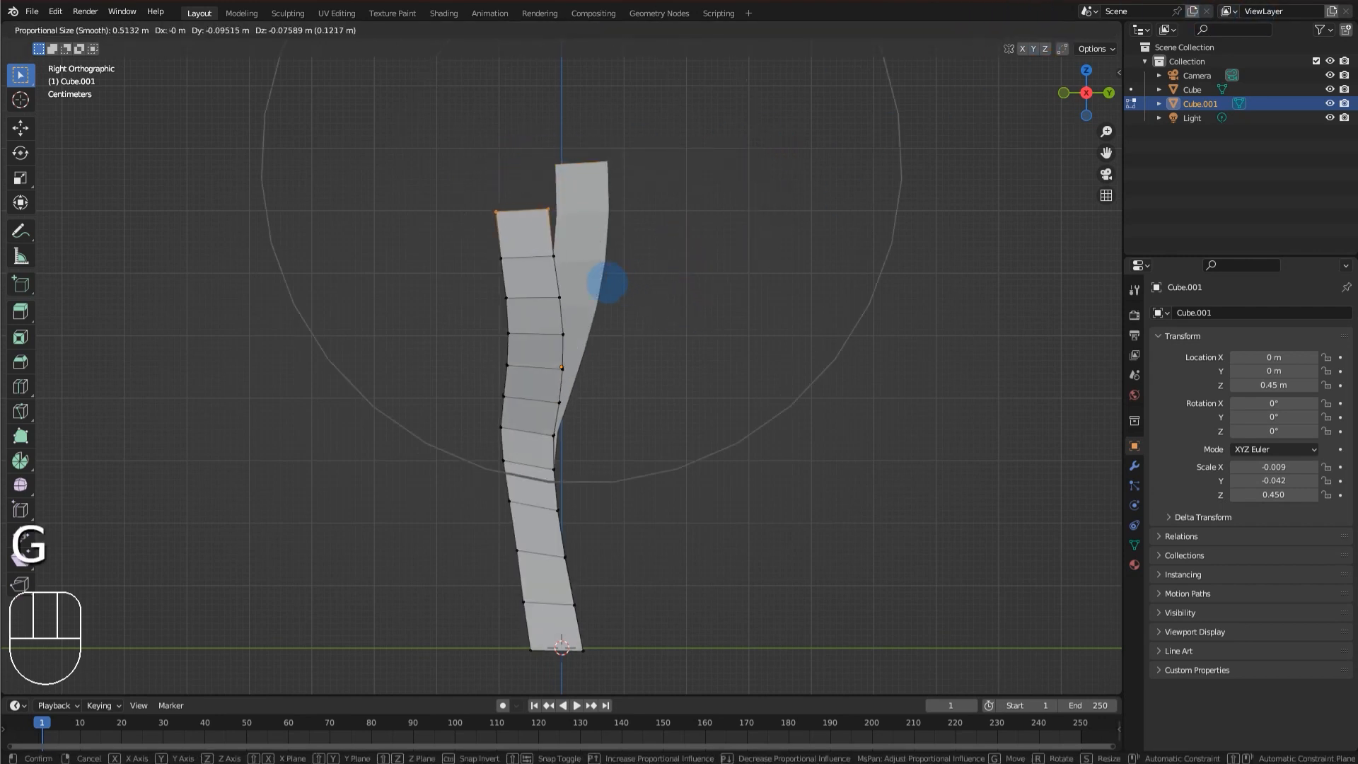
pyautogui.click(492, 276)
# Move the strip's bottom end about 0.10 m along Y with a proportional size of about 0.68 m, and scale it slightly narrower.
pyautogui.moveTo(616, 660); pyautogui.dragTo(482, 640)
pyautogui.press('g')
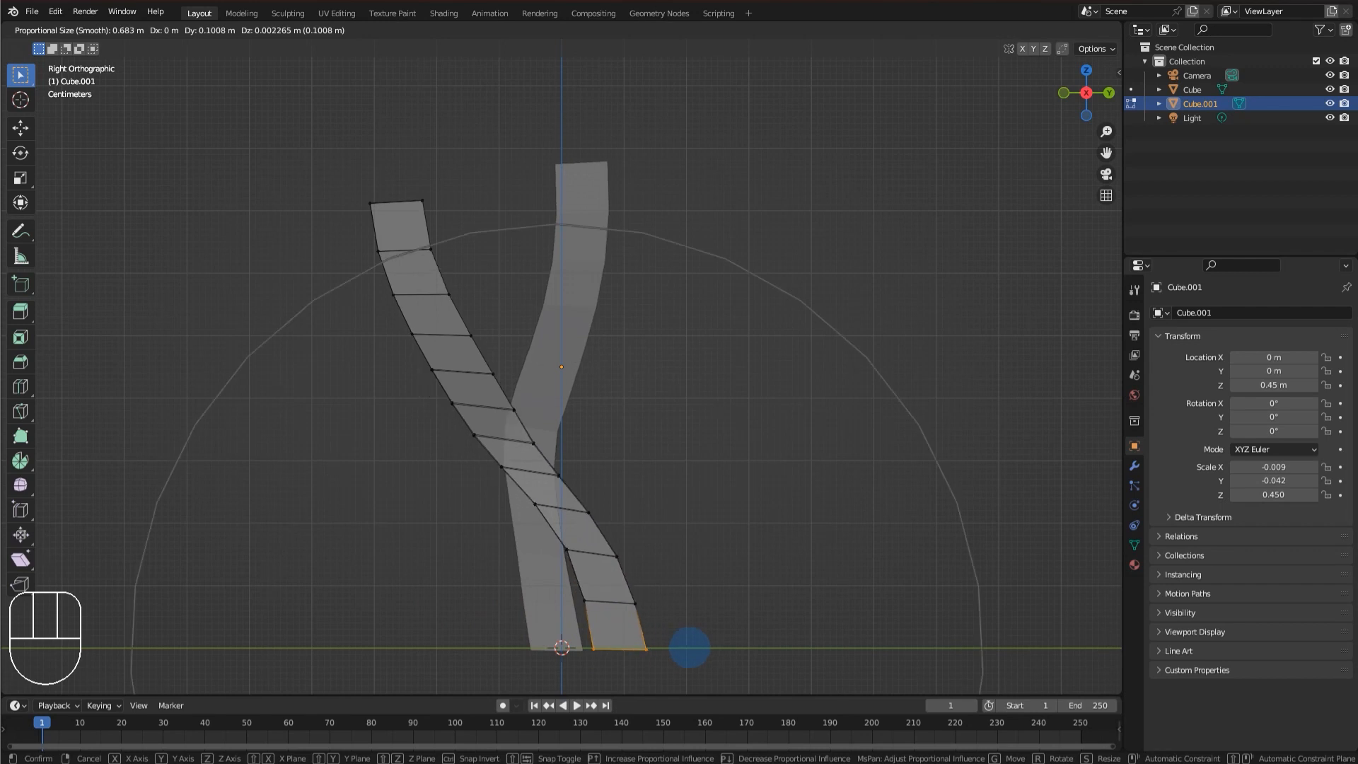
pyautogui.click(687, 648)
pyautogui.press('s')
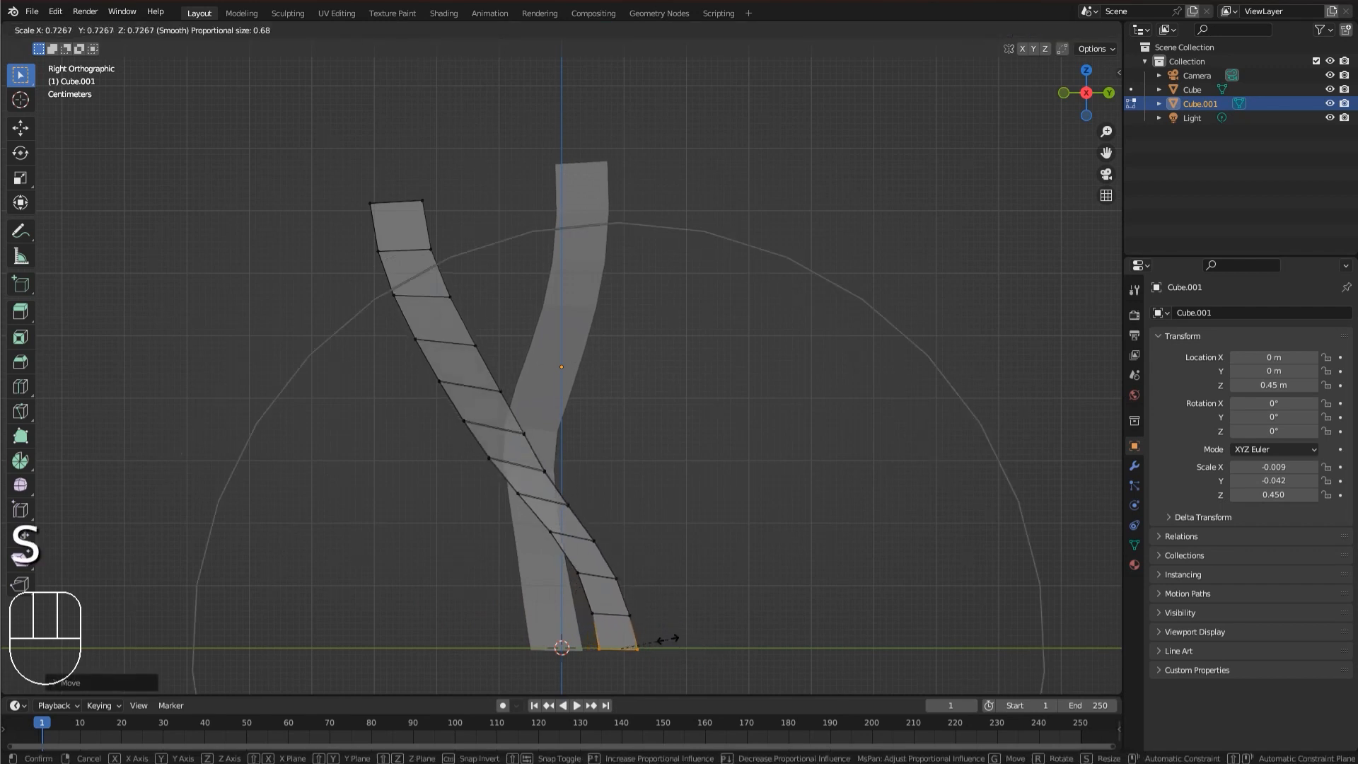
pyautogui.click(634, 340)
# Scale down the separated strip's top end to taper it and leave Edit Mode.
pyautogui.moveTo(516, 136); pyautogui.dragTo(341, 217)
pyautogui.press('s')
pyautogui.click(579, 180)
pyautogui.press('Tab')
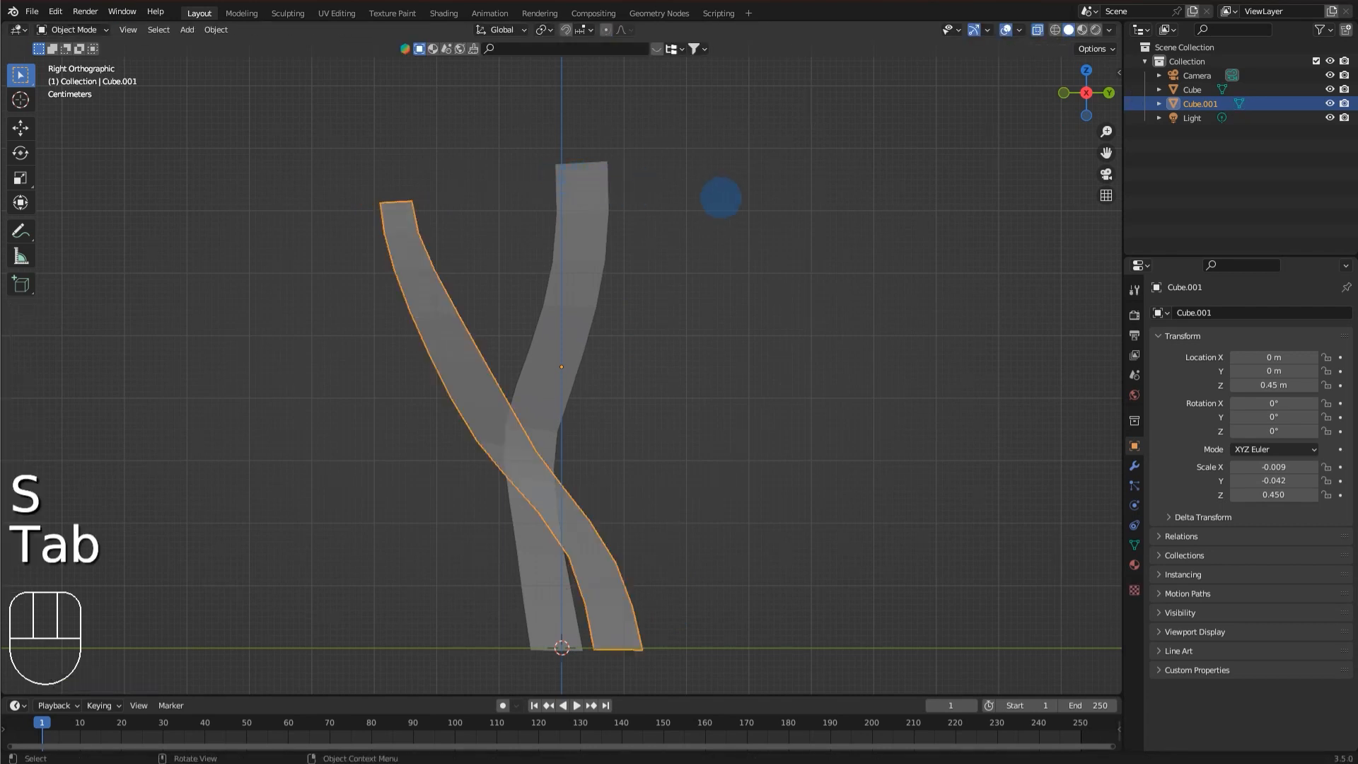
# In the front view, bend the second strip's top end about 0.2 m toward negative X with a proportional size of about 0.42 m.
pyautogui.press('KP_1')
pyautogui.press('Tab')
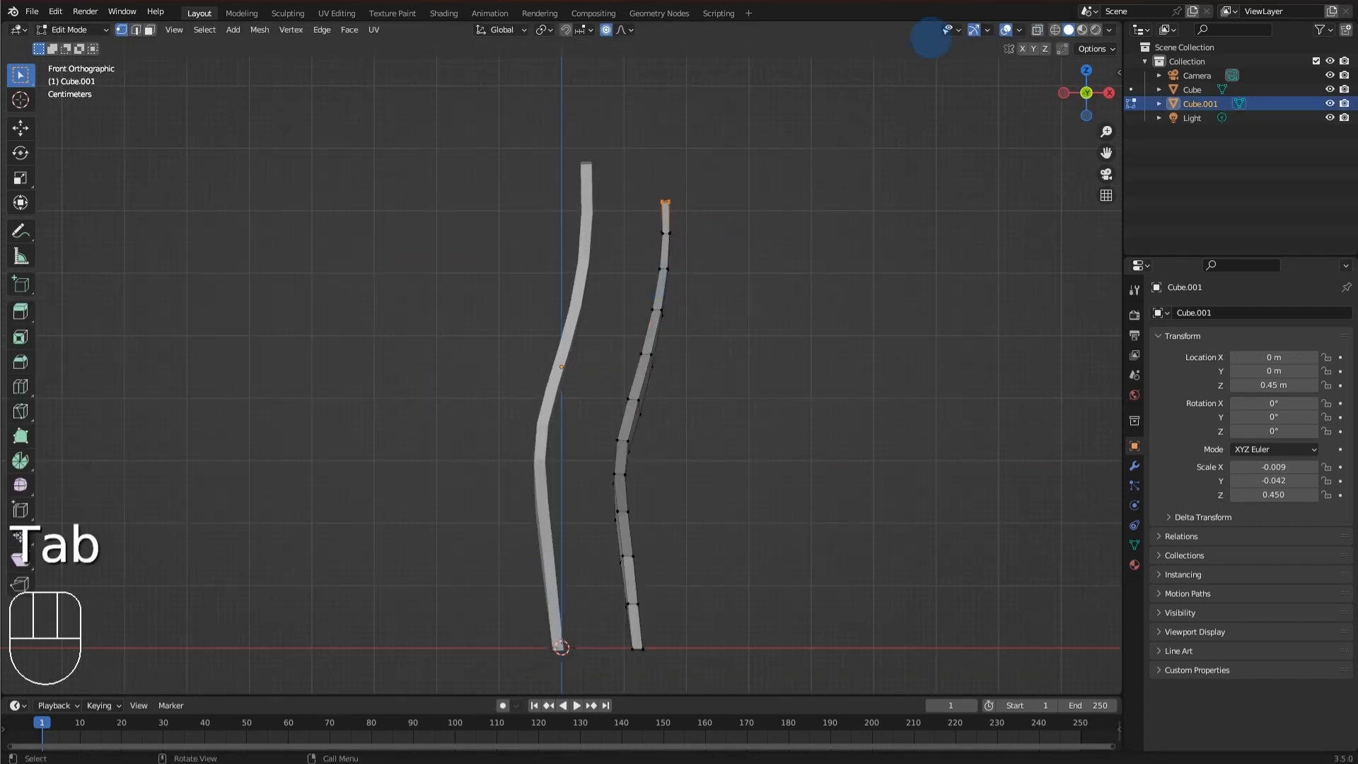
pyautogui.press('g')
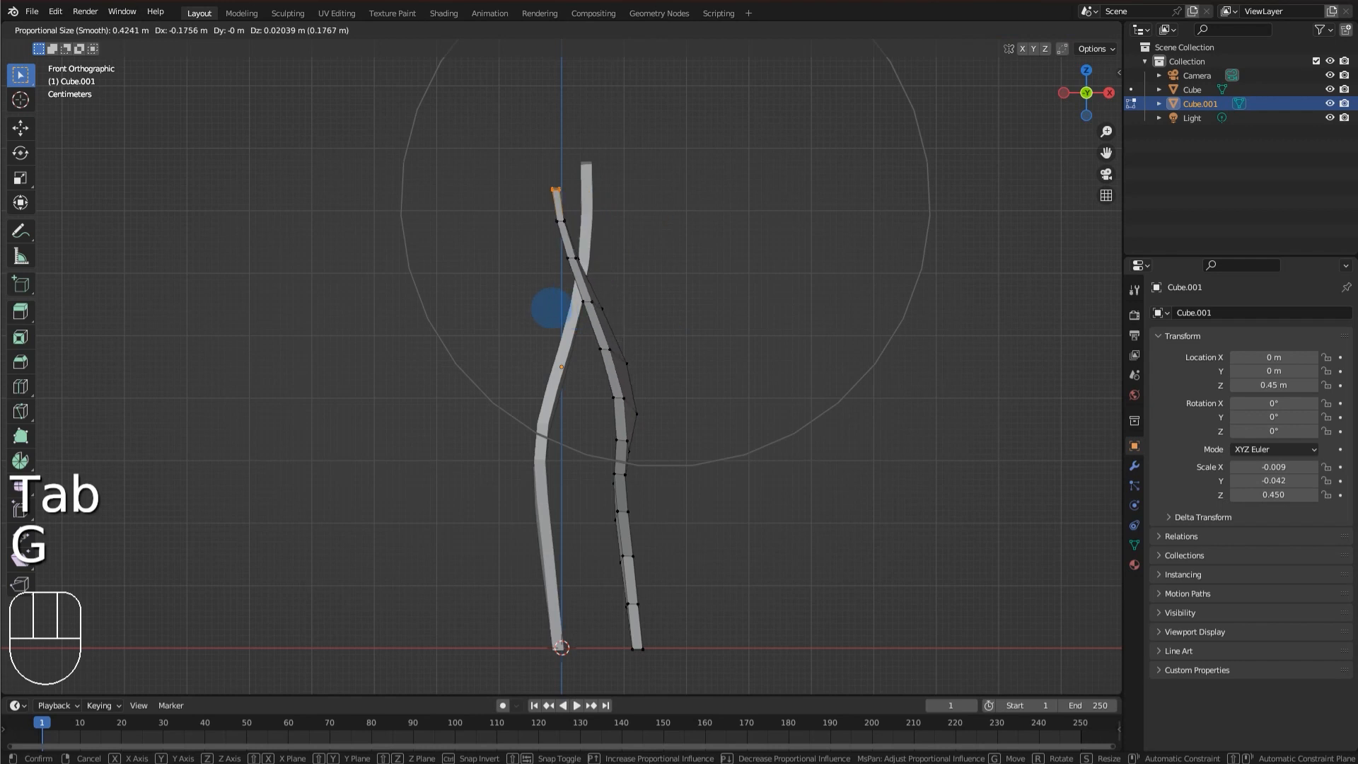
pyautogui.click(533, 300)
pyautogui.press('Tab')
pyautogui.moveTo(534, 300); pyautogui.dragTo(546, 396, button='middle')
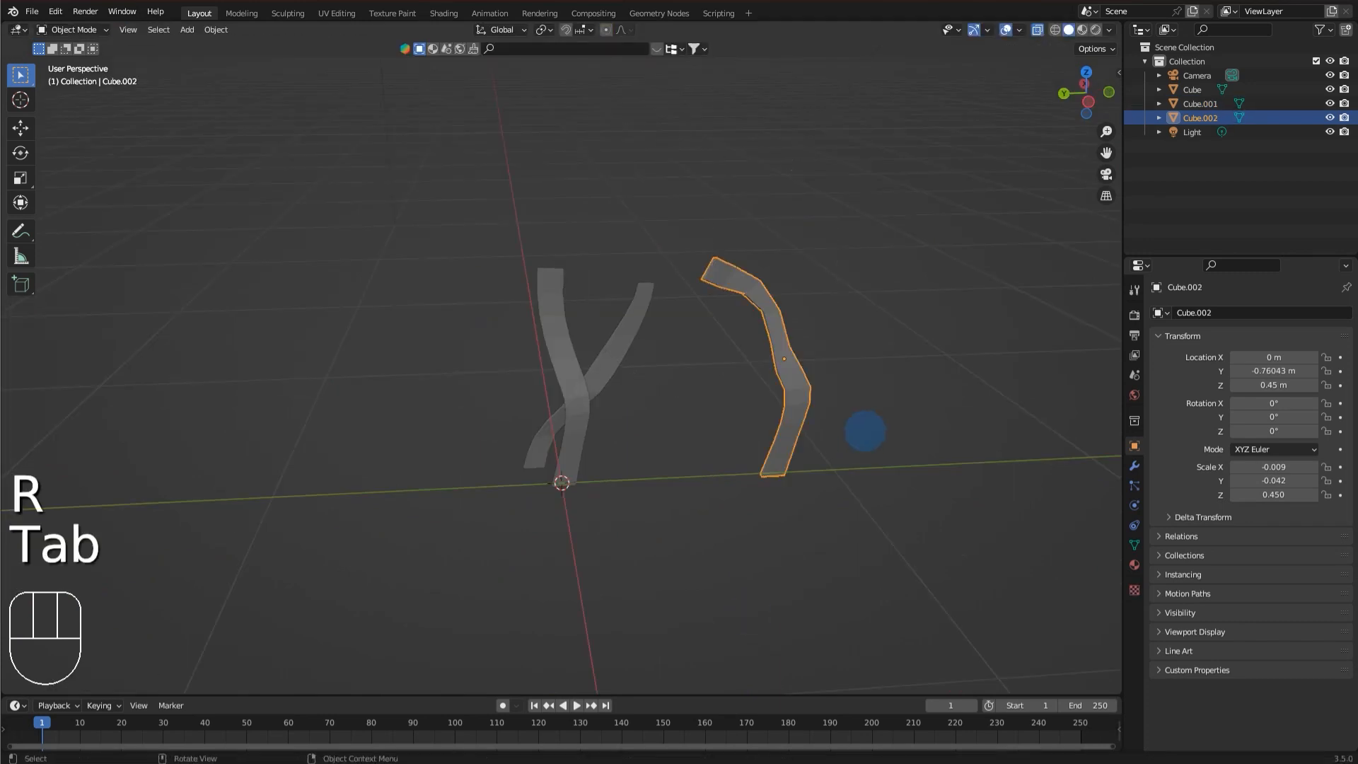
# Move the third strip next to the first two, and duplicate, rotate and bend further copies to build a clump.
pyautogui.press('g')
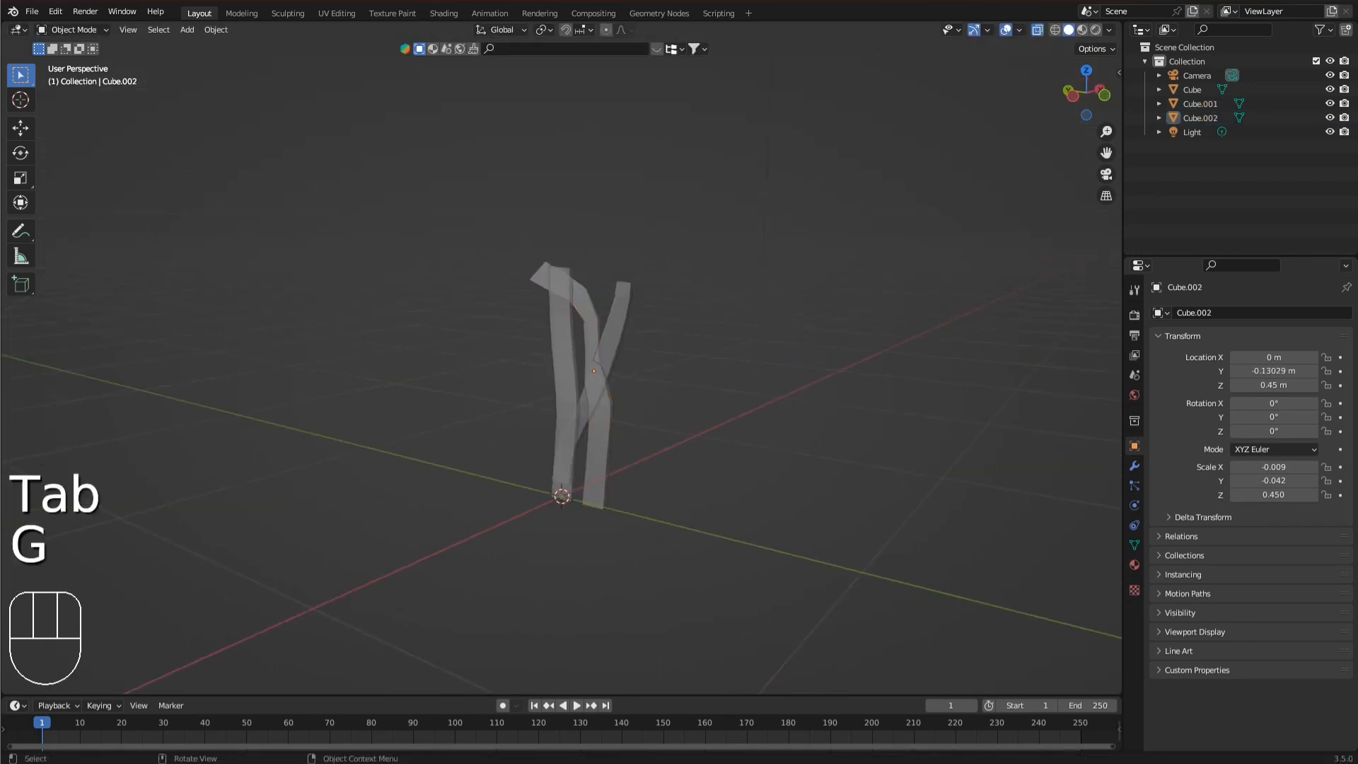
pyautogui.hotkey('shift', 'd')
pyautogui.click(698, 576)
pyautogui.press('Tab')
pyautogui.press('r')
pyautogui.press('g')
pyautogui.press('Tab')
pyautogui.press('Tab')
pyautogui.moveTo(652, 567); pyautogui.dragTo(523, 506, button='middle')
pyautogui.press('g')
pyautogui.press('Tab')
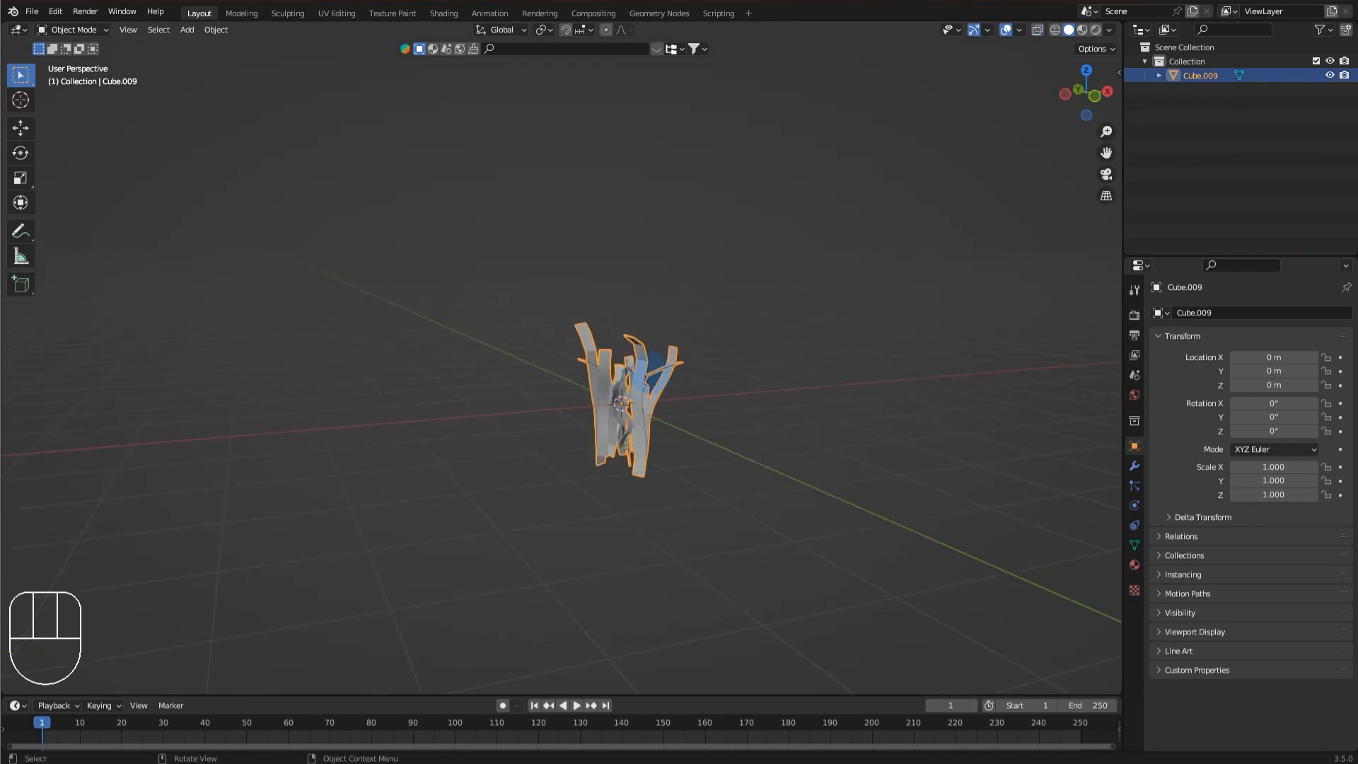
# Frame the joined clump of strips and apply smooth shading to it.
pyautogui.press('KP_Decimal')
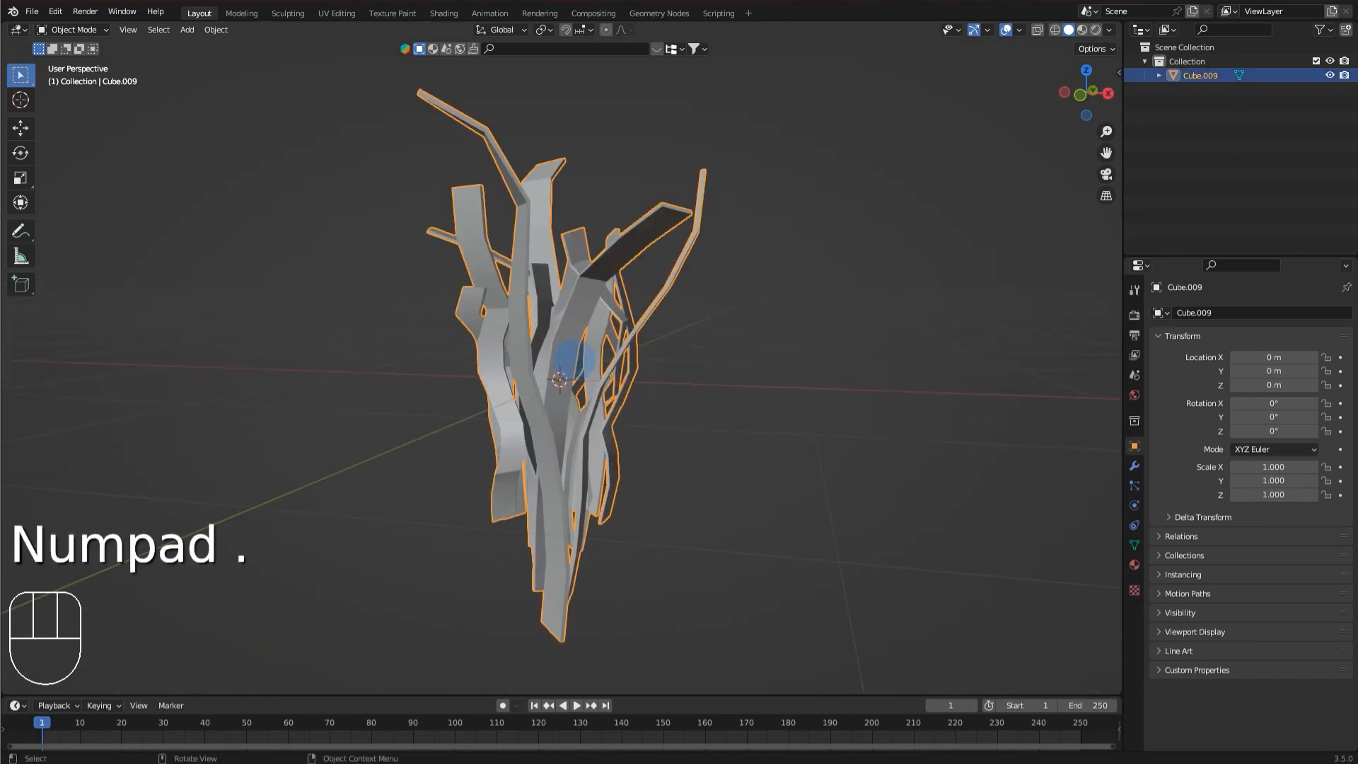
pyautogui.moveTo(572, 359); pyautogui.dragTo(685, 389, button='middle')
pyautogui.click(764, 345)
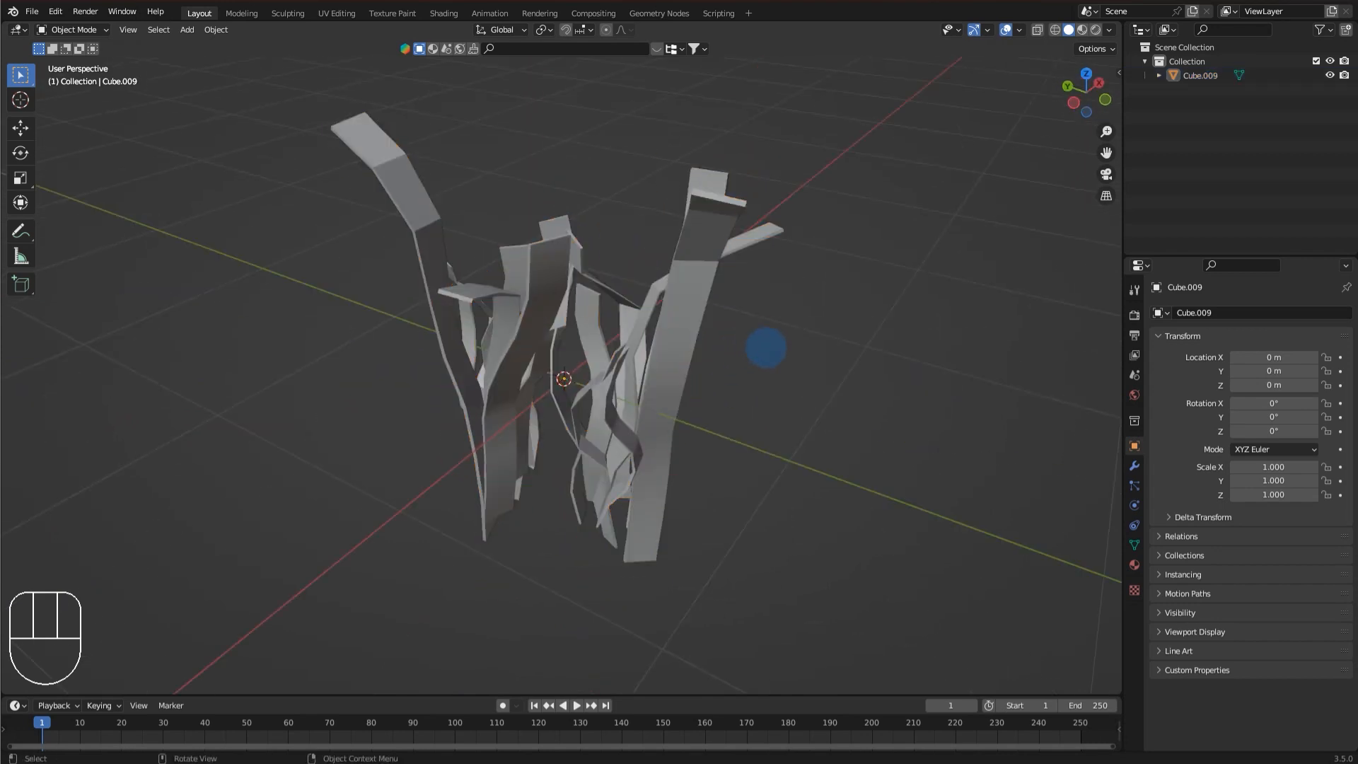
pyautogui.moveTo(764, 344); pyautogui.dragTo(346, 218, button='middle')
pyautogui.moveTo(675, 384); pyautogui.dragTo(649, 278, button='middle')
pyautogui.click(649, 279)
pyautogui.rightClick(649, 279)
pyautogui.click(649, 279)
pyautogui.moveTo(791, 297); pyautogui.dragTo(915, 328, button='middle')
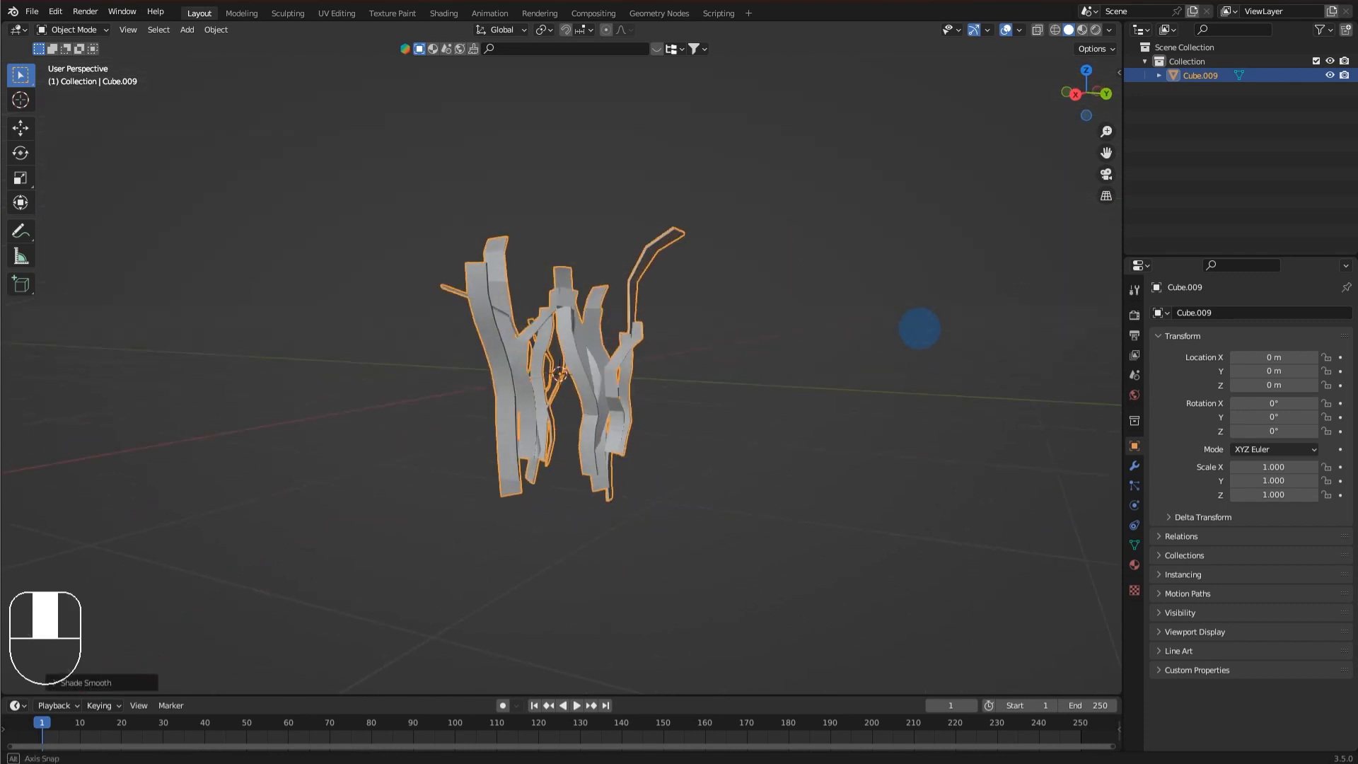
# Select the joined clump and rename the object as grass.
pyautogui.click(549, 388)
pyautogui.scroll(5, 874, 456)
pyautogui.scroll(-6, 874, 456)
pyautogui.moveTo(874, 456); pyautogui.dragTo(628, 414, button='middle')
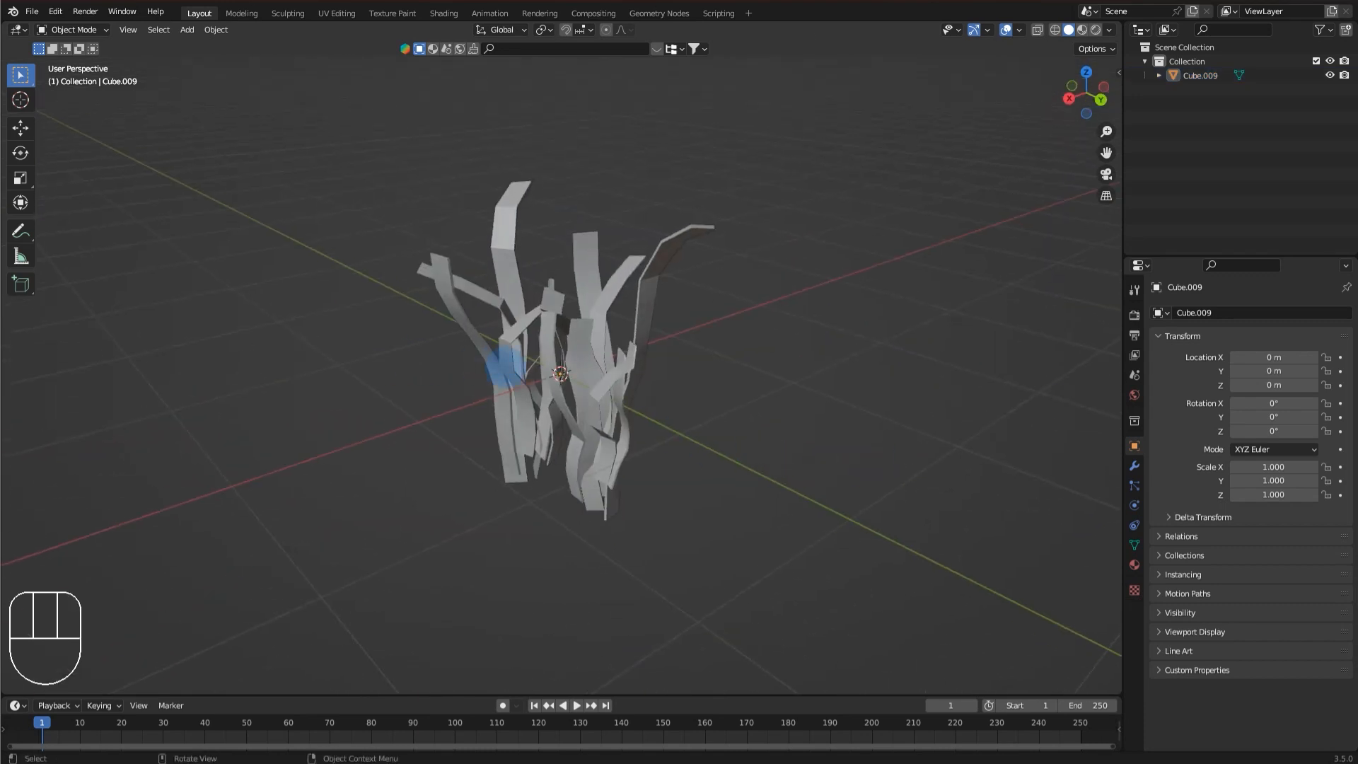
pyautogui.click(493, 339)
pyautogui.moveTo(493, 340); pyautogui.dragTo(420, 334, button='middle')
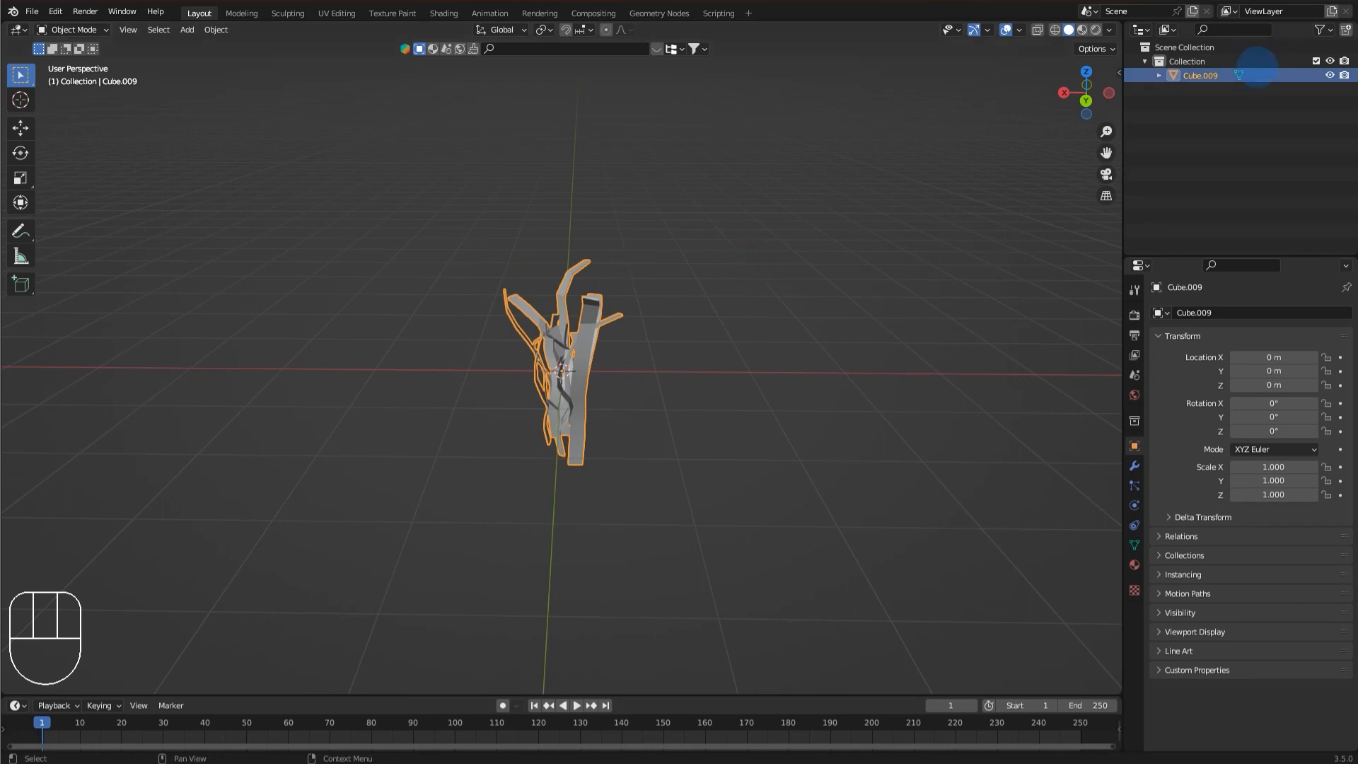
pyautogui.doubleClick(1201, 75)
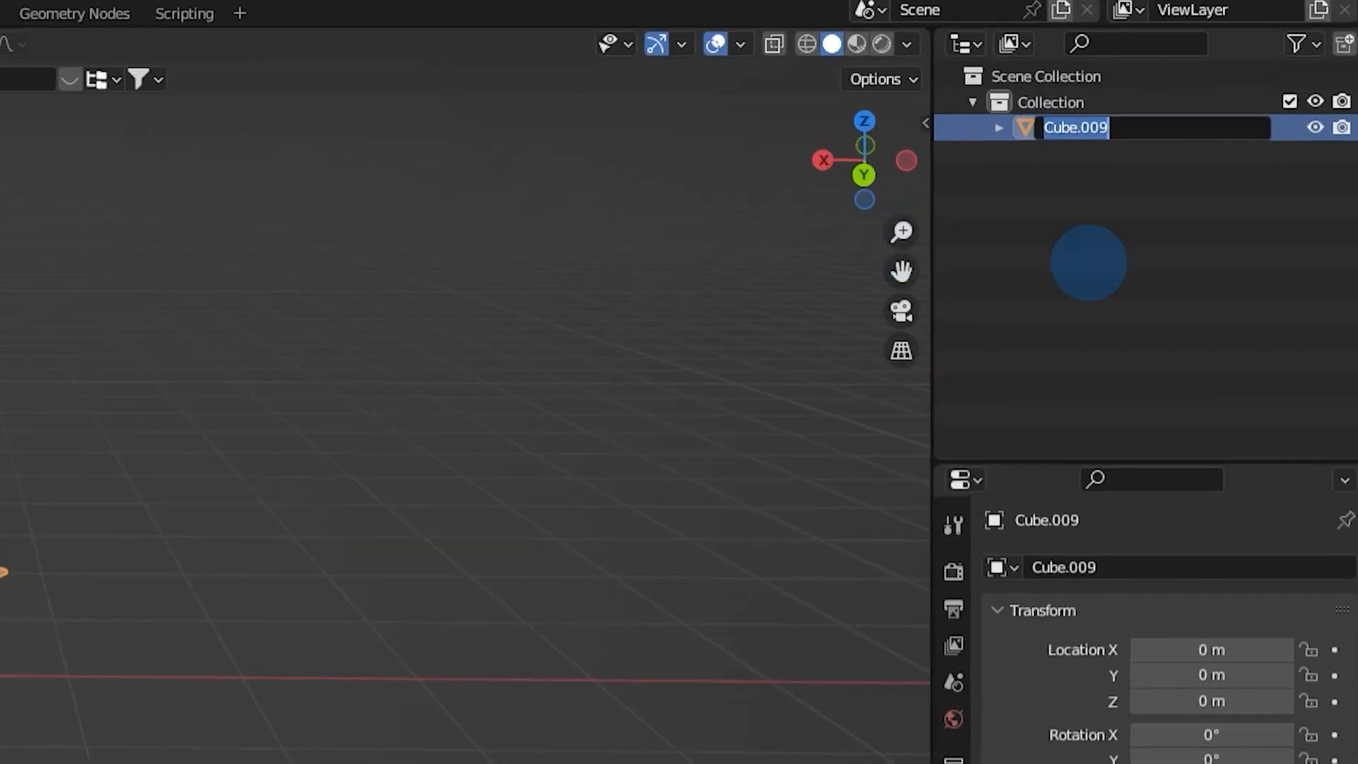
pyautogui.write('grass')
pyautogui.press('Return')
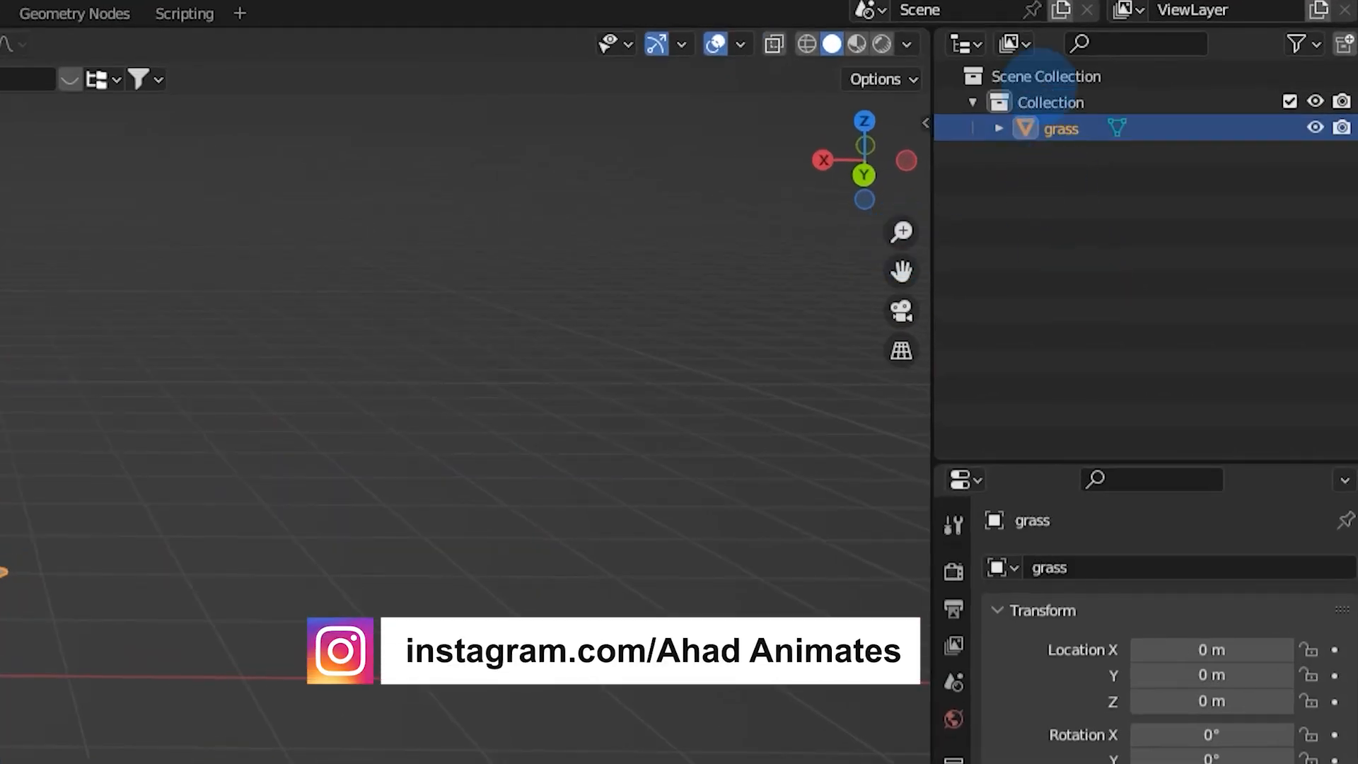
# Rename the collection holding the grass as lowpoly and collapse it in the outliner.
pyautogui.doubleClick(1051, 101)
pyautogui.press('BackSpace')
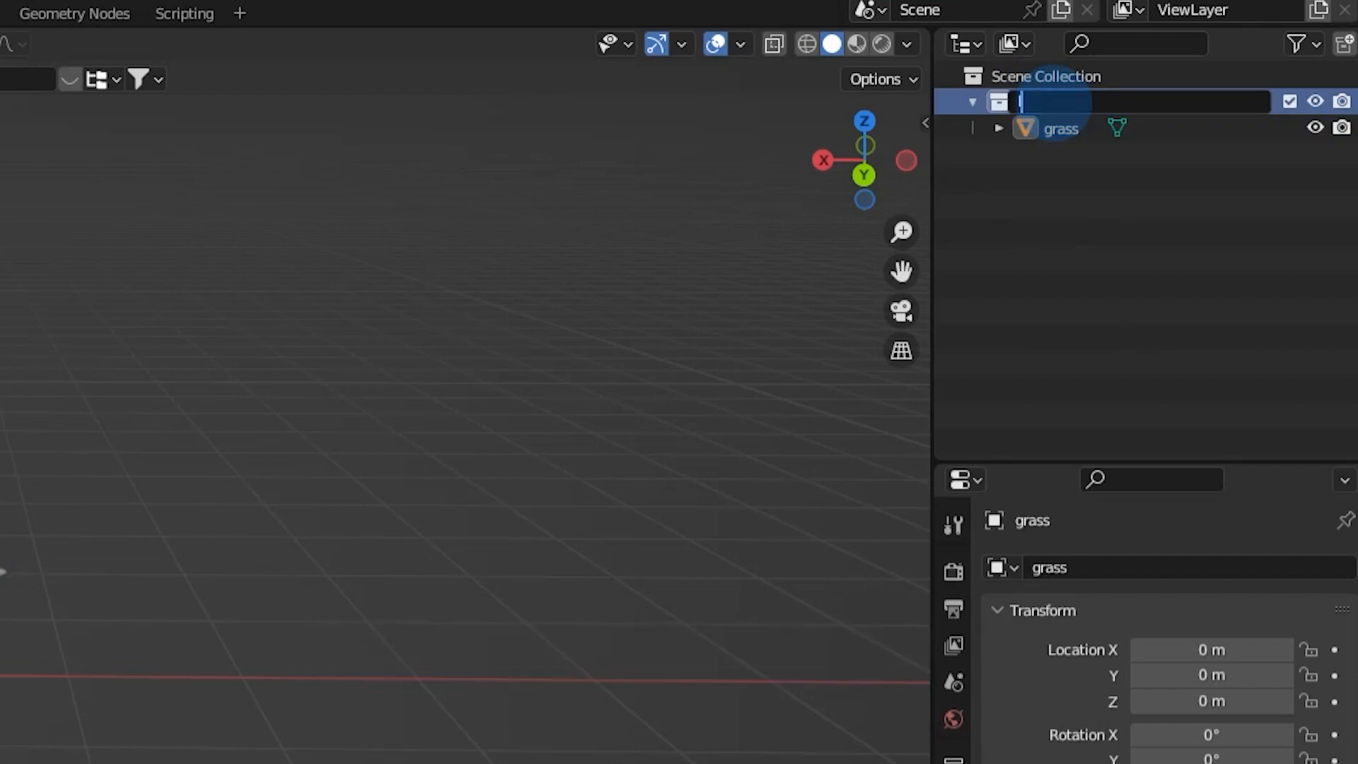
pyautogui.write('lowpoly')
pyautogui.press('Return')
pyautogui.click(973, 101)
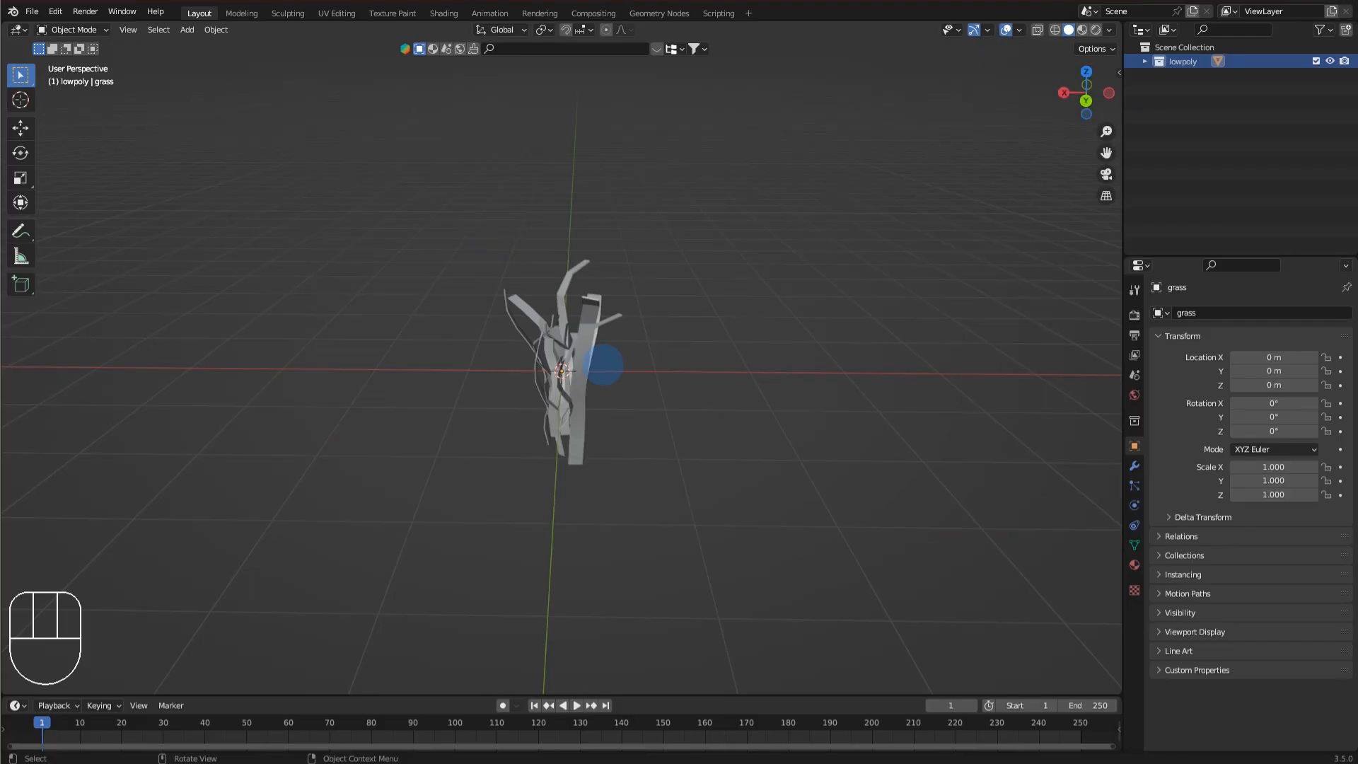
# Move the grass clump to -10 m along X and hide it.
pyautogui.click(603, 365)
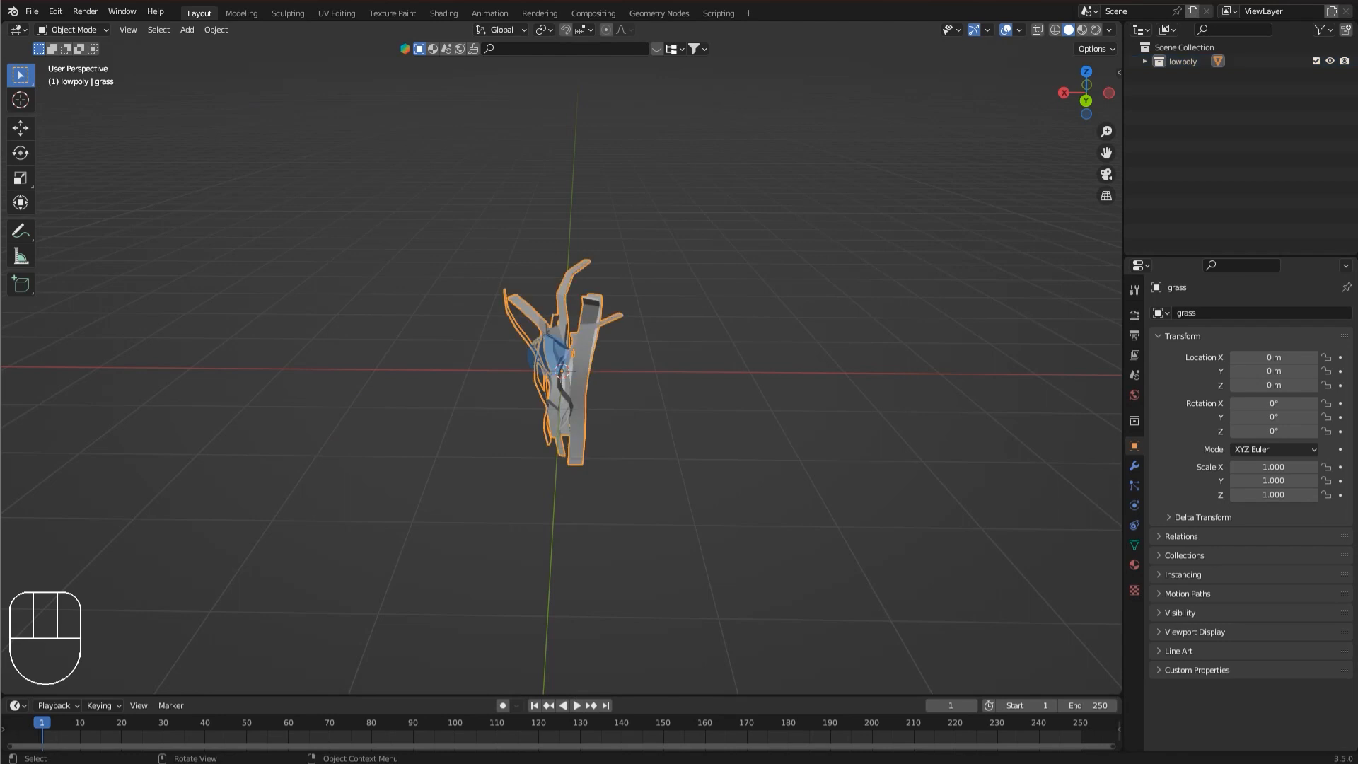
pyautogui.press('g')
pyautogui.press('x')
pyautogui.click(591, 494)
pyautogui.press('h')
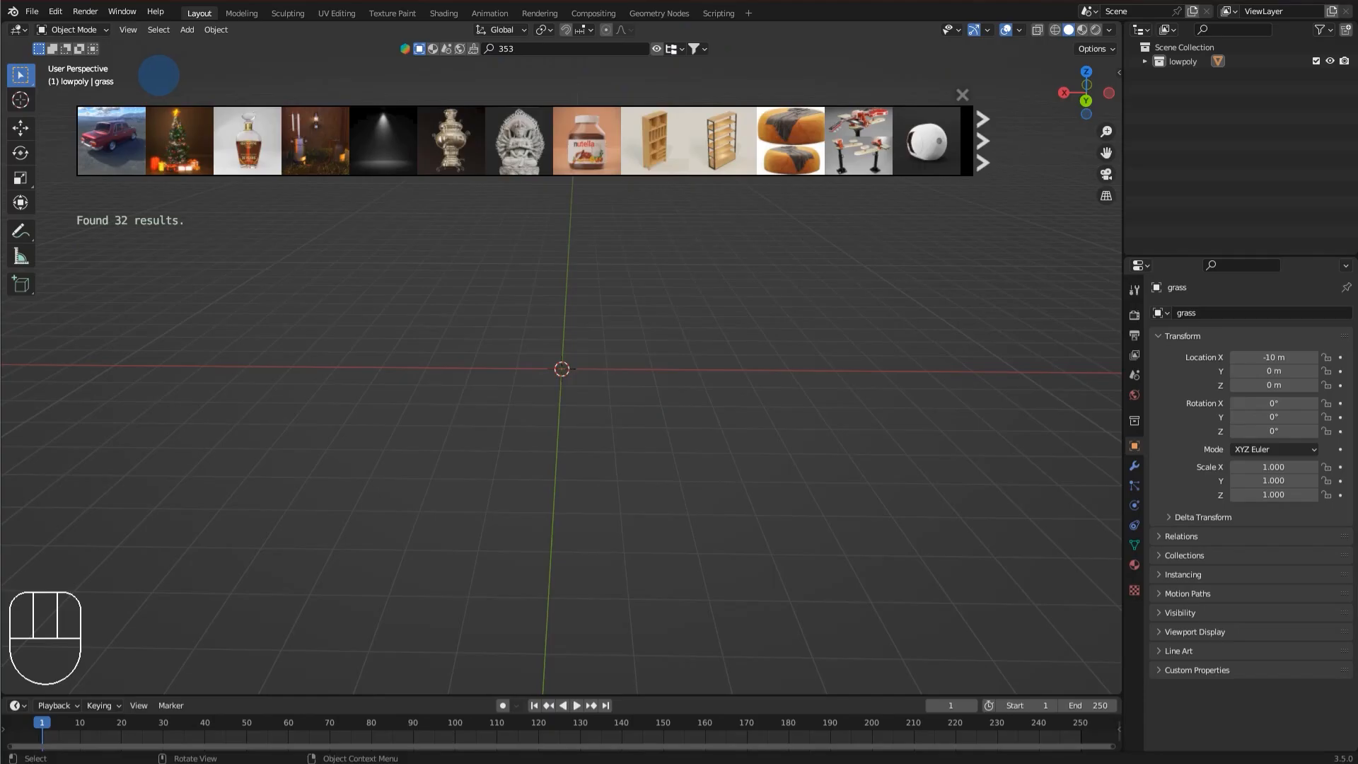
# Place the Wartburg 353 car from the asset library near the world origin and close the asset bar.
pyautogui.moveTo(110, 141)
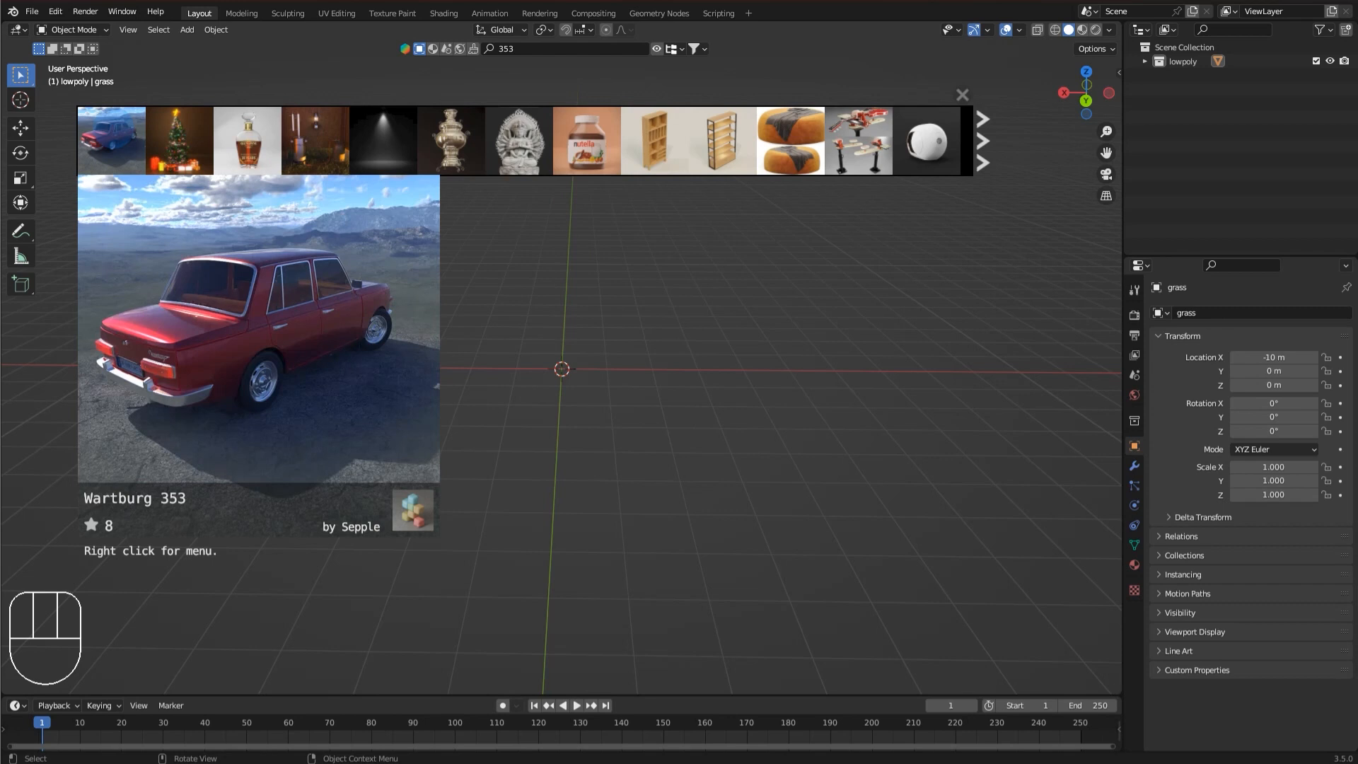
pyautogui.moveTo(112, 141); pyautogui.dragTo(561, 364)
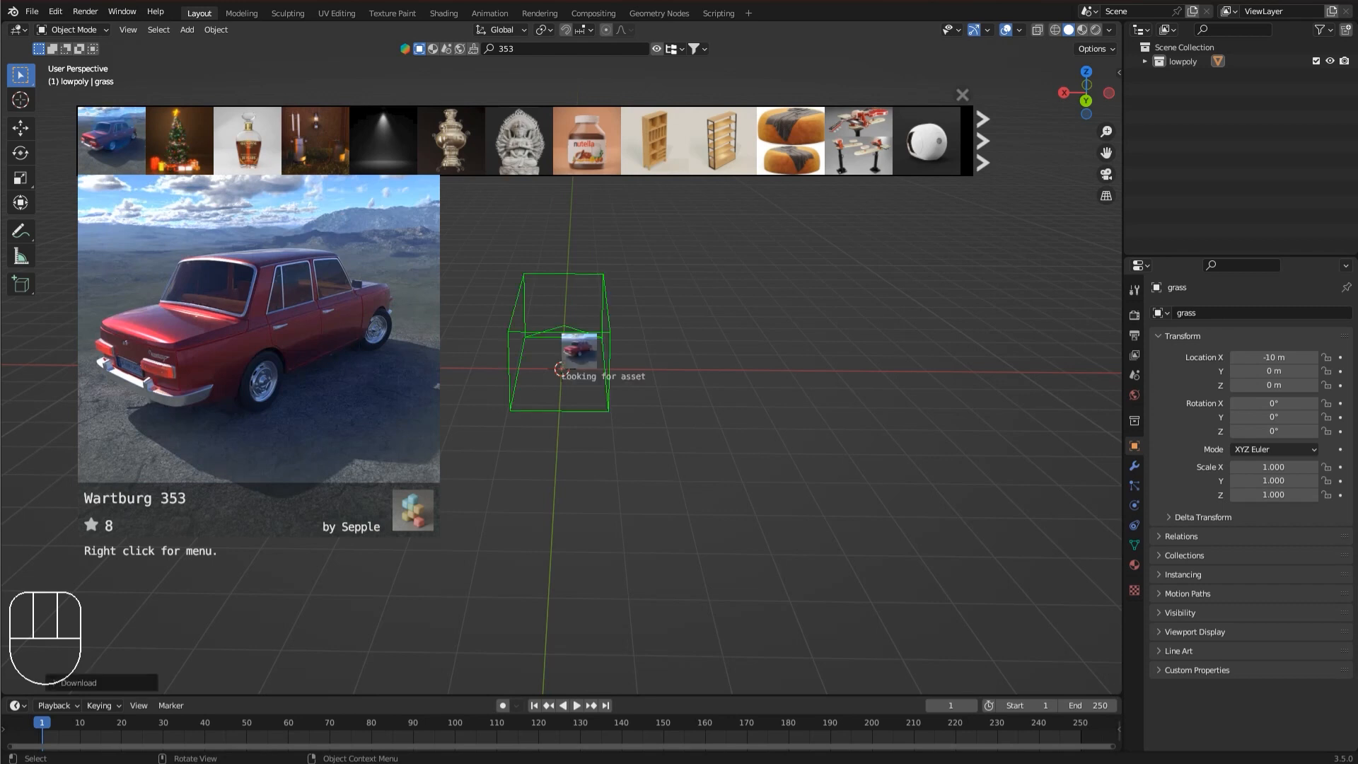
pyautogui.moveTo(779, 409); pyautogui.dragTo(494, 155, button='middle')
pyautogui.moveTo(481, 418); pyautogui.dragTo(595, 418, button='middle')
pyautogui.click(658, 48)
# Select the car's body and examine its windshield, mirror and bodywork up close.
pyautogui.moveTo(643, 264); pyautogui.dragTo(555, 293, button='middle')
pyautogui.click(539, 284)
pyautogui.scroll(4, 571, 268)
pyautogui.scroll(-3, 566, 276)
pyautogui.scroll(5, 586, 230)
pyautogui.moveTo(564, 216); pyautogui.dragTo(671, 209, button='middle')
pyautogui.scroll(-6, 671, 210)
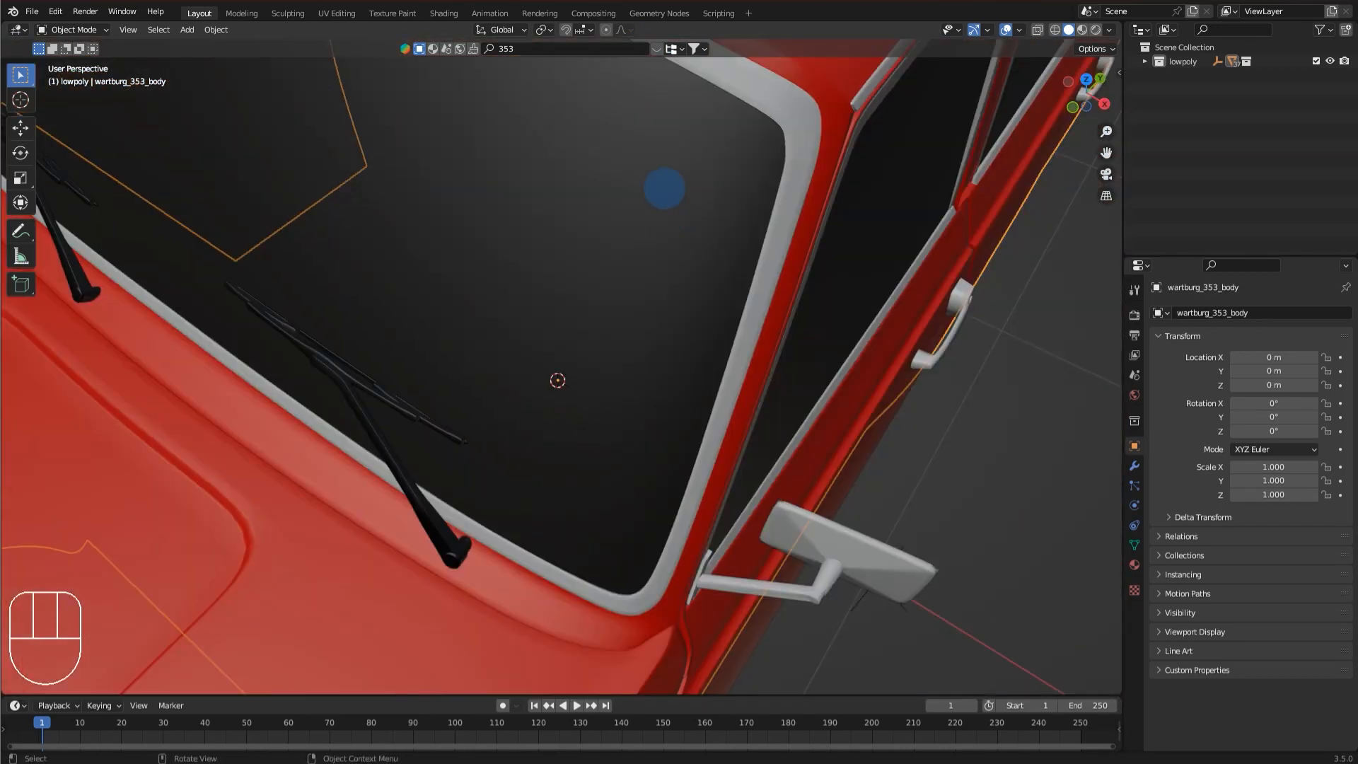
pyautogui.scroll(-5, 605, 120)
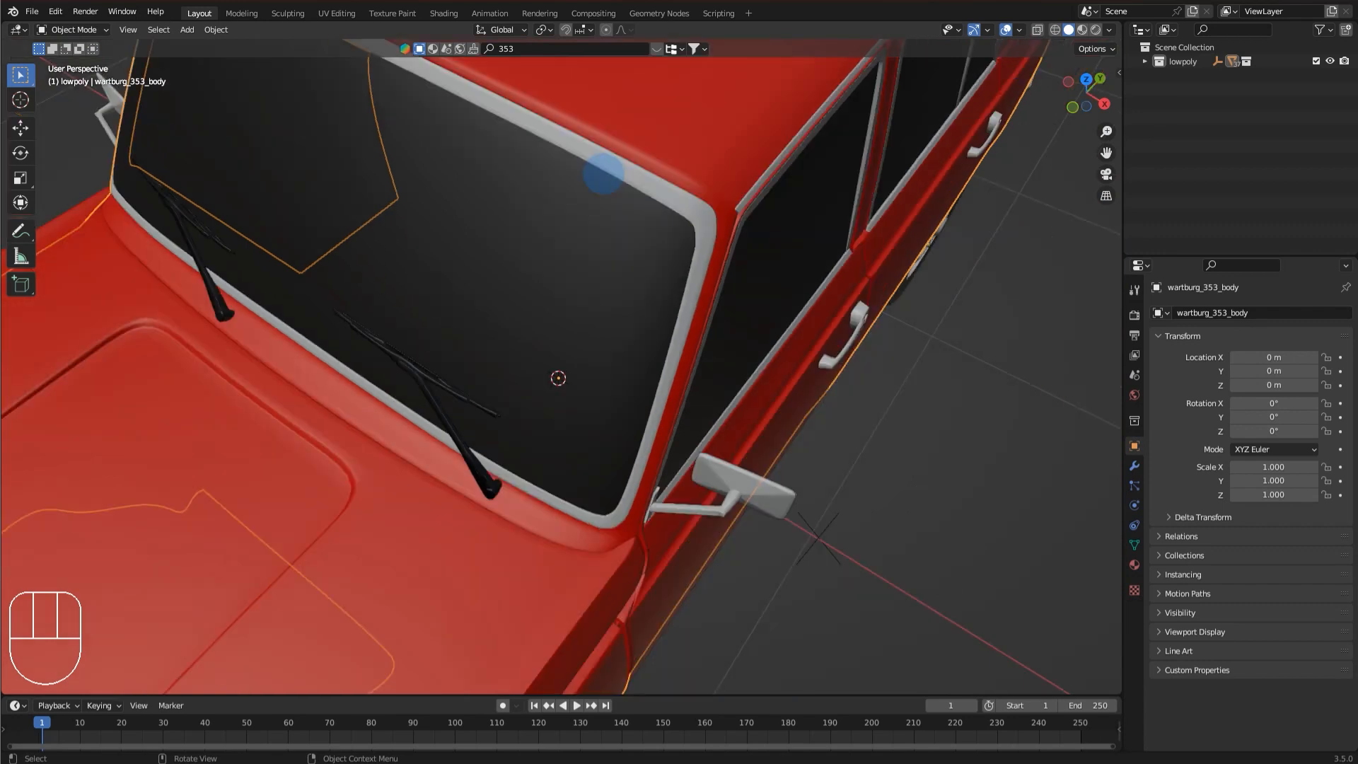
# Delete two of the car's underbody parts, including the tubular chassis frame beneath the floor.
pyautogui.moveTo(603, 169); pyautogui.dragTo(621, 267, button='middle')
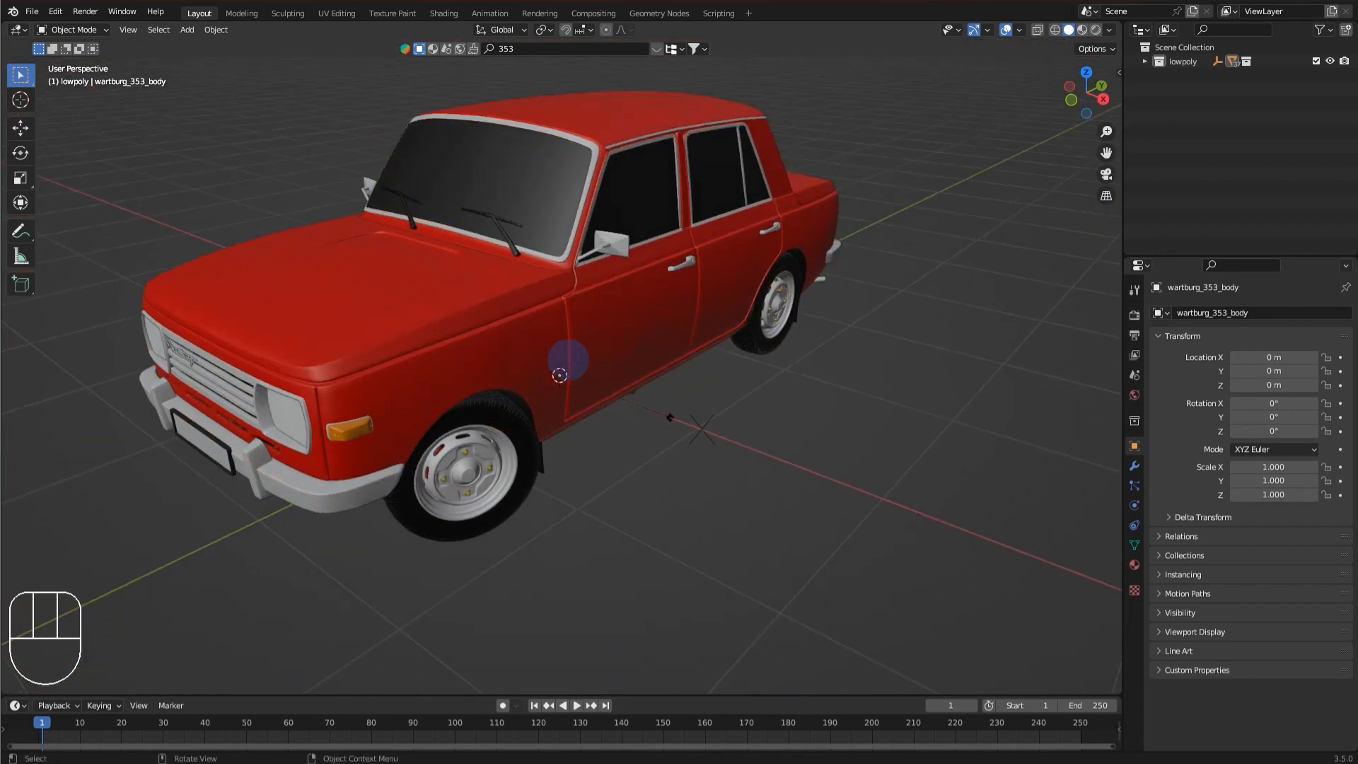
pyautogui.scroll(12, 557, 382)
pyautogui.keyDown('alt'); pyautogui.moveTo(586, 246); pyautogui.dragTo(580, 339, button='middle'); pyautogui.keyUp('alt')
pyautogui.scroll(-10, 312, 304)
pyautogui.moveTo(382, 308); pyautogui.dragTo(538, 396, button='middle')
pyautogui.click(538, 396)
pyautogui.press('Delete')
pyautogui.click(566, 348)
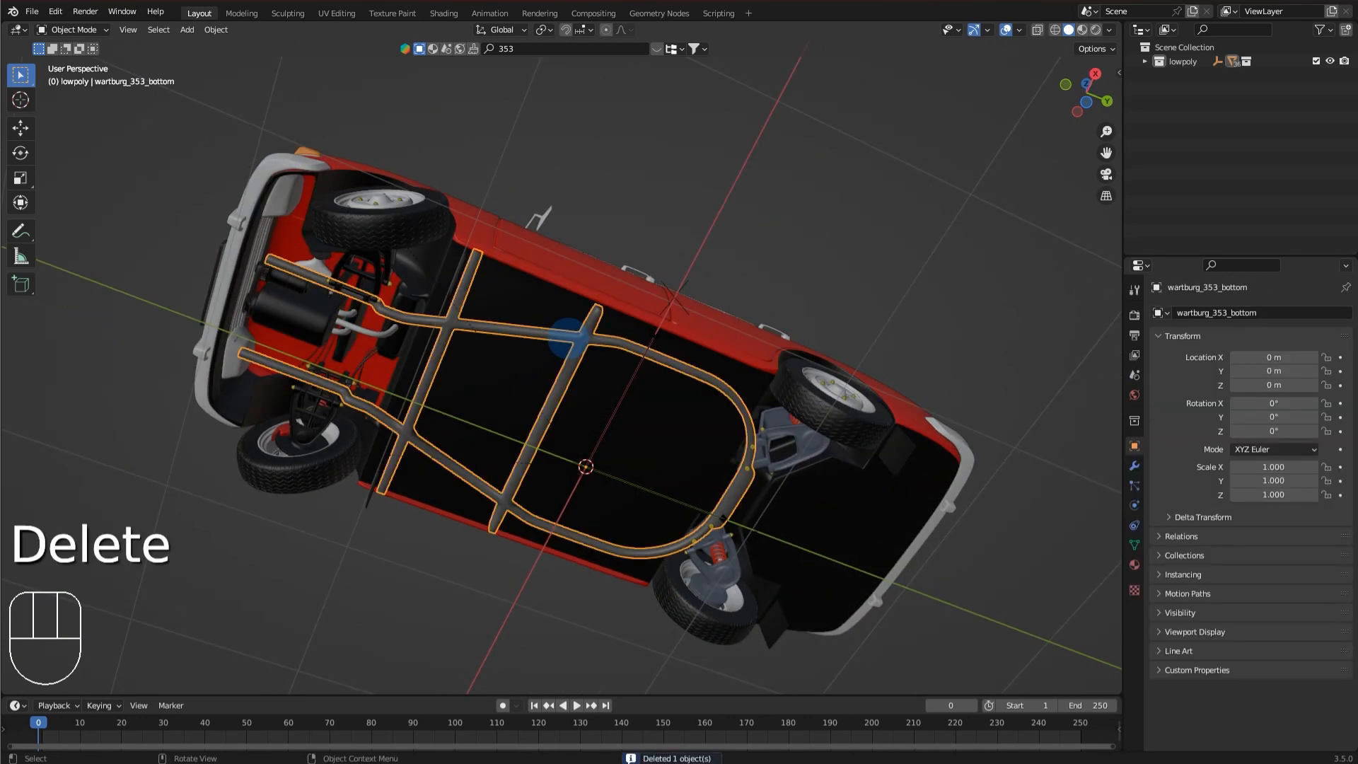
pyautogui.press('Delete')
# Delete the car's engine and the remaining part beside it in the engine bay.
pyautogui.moveTo(184, 204); pyautogui.dragTo(251, 233, button='middle')
pyautogui.click(409, 182)
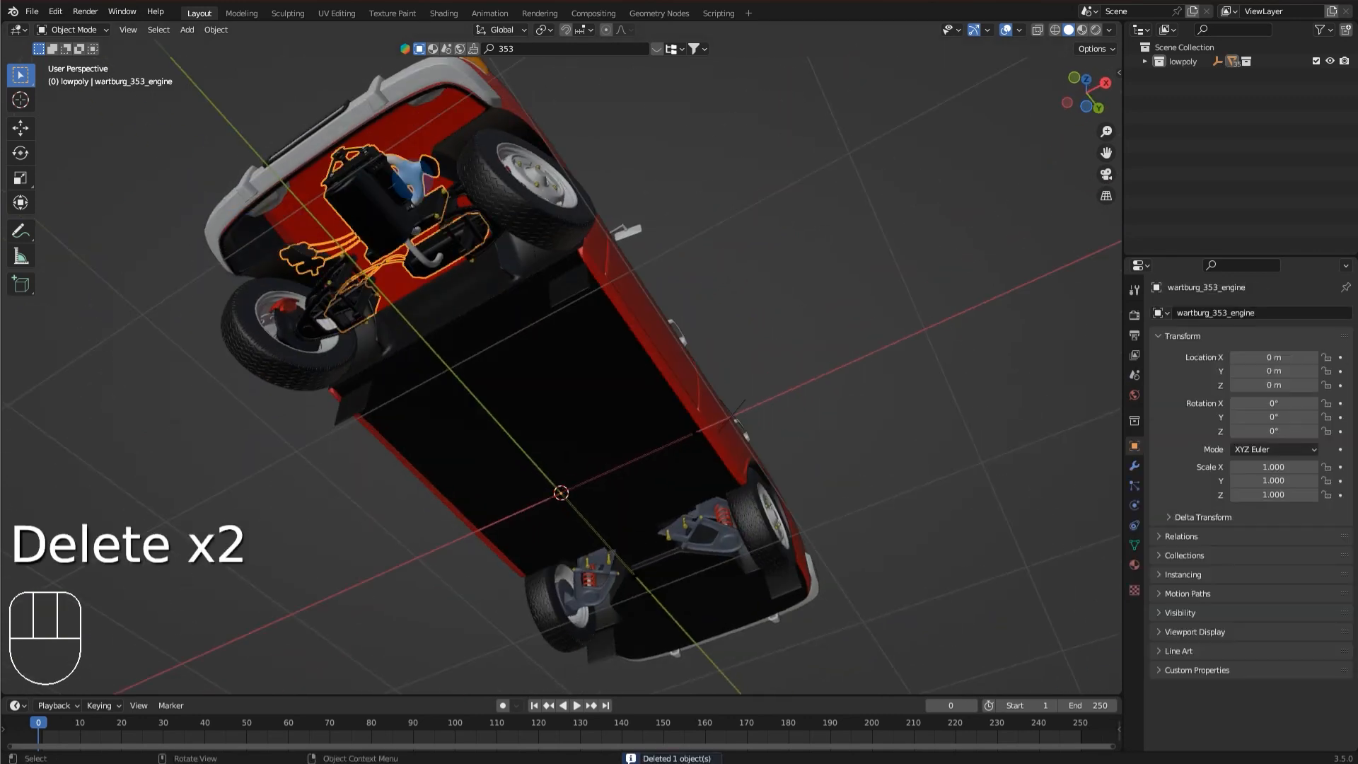
pyautogui.press('Delete')
pyautogui.click(394, 183)
pyautogui.press('Delete')
# Hide the car's body, hood, front doors and windows to expose the interior.
pyautogui.moveTo(450, 184); pyautogui.dragTo(597, 228, button='middle')
pyautogui.click(598, 228)
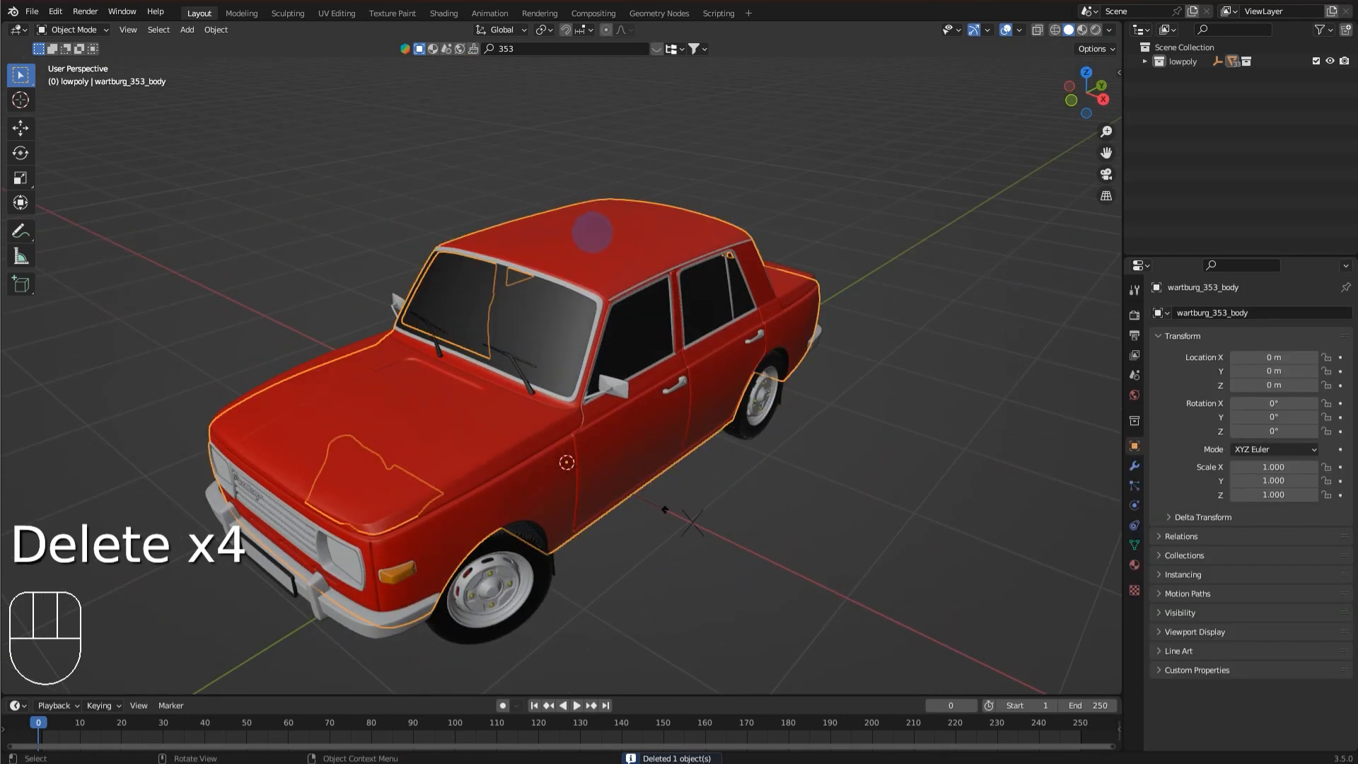
pyautogui.press('h')
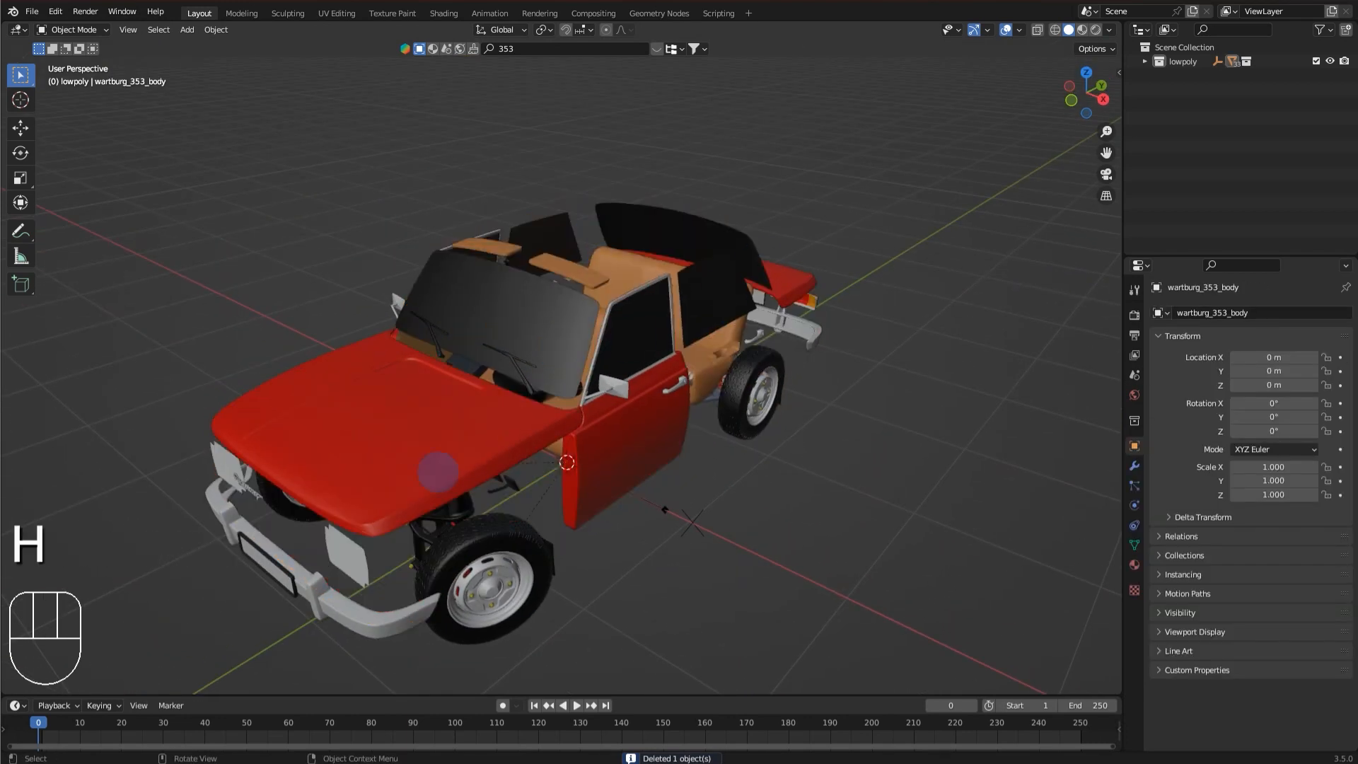
pyautogui.scroll(-2, 29, 544)
pyautogui.moveTo(472, 428); pyautogui.dragTo(501, 428, button='middle')
pyautogui.click(503, 424)
pyautogui.press('h')
pyautogui.click(621, 403)
pyautogui.press('h')
pyautogui.click(557, 330)
pyautogui.press('h')
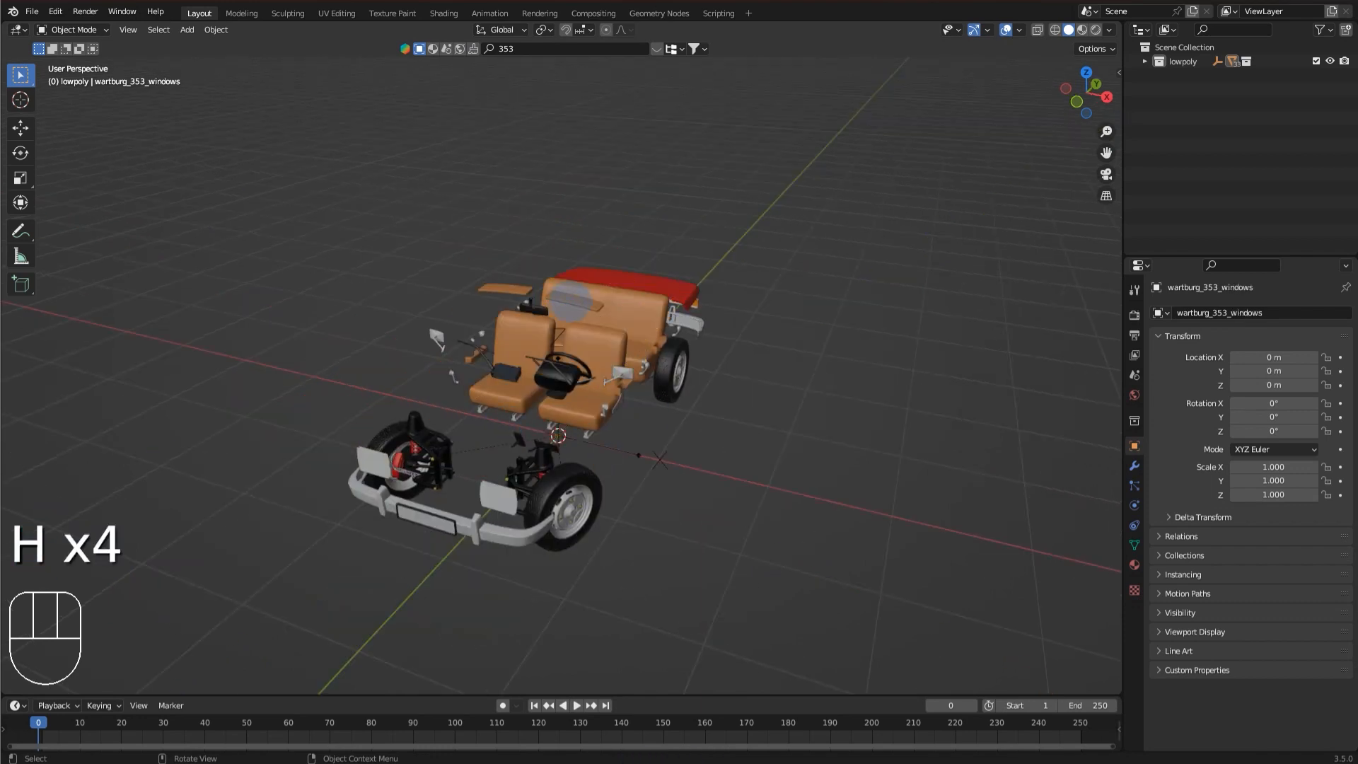
# Delete the car's seats, steering wheel and dashboard details.
pyautogui.moveTo(571, 301); pyautogui.dragTo(553, 355, button='middle')
pyautogui.click(606, 365)
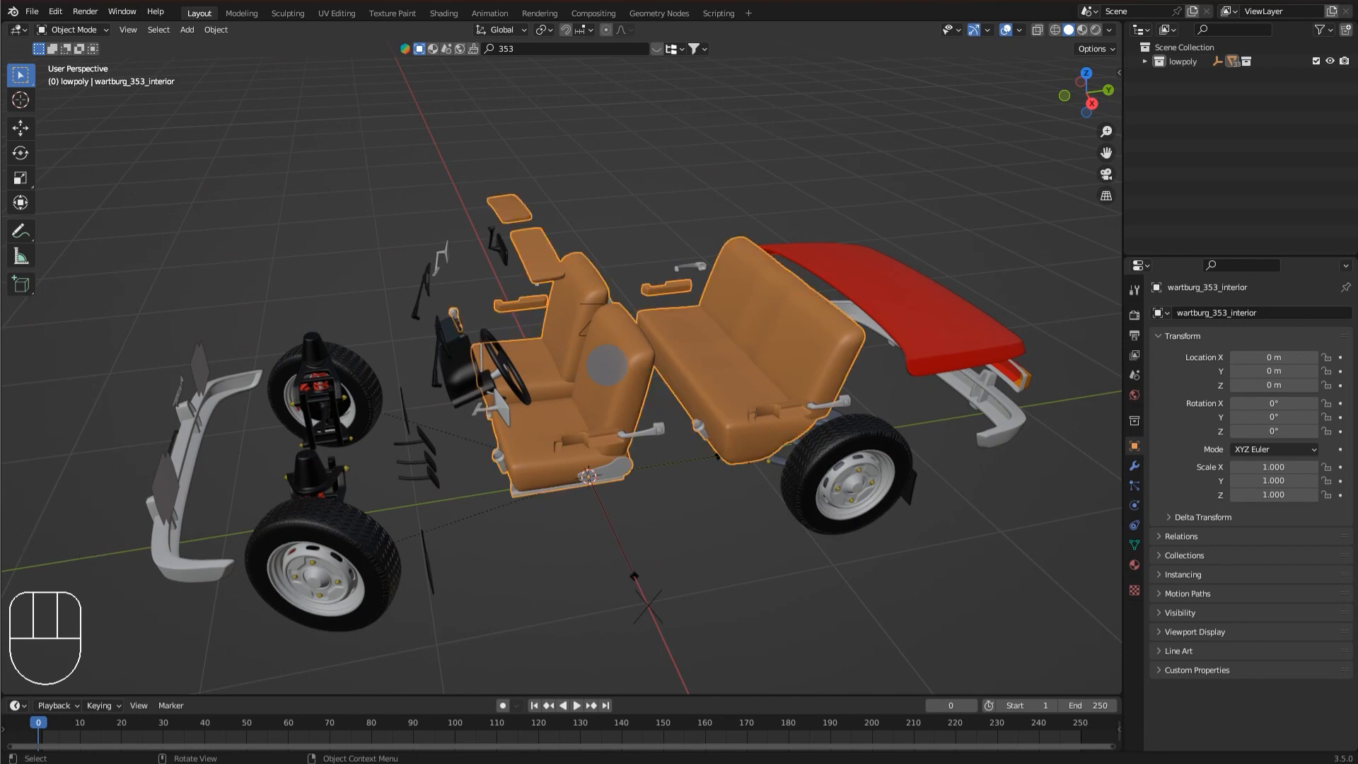
pyautogui.press('Delete')
pyautogui.scroll(3, 505, 357)
pyautogui.moveTo(505, 357); pyautogui.dragTo(467, 350, button='middle')
pyautogui.click(467, 349)
pyautogui.press('Delete')
pyautogui.click(409, 344)
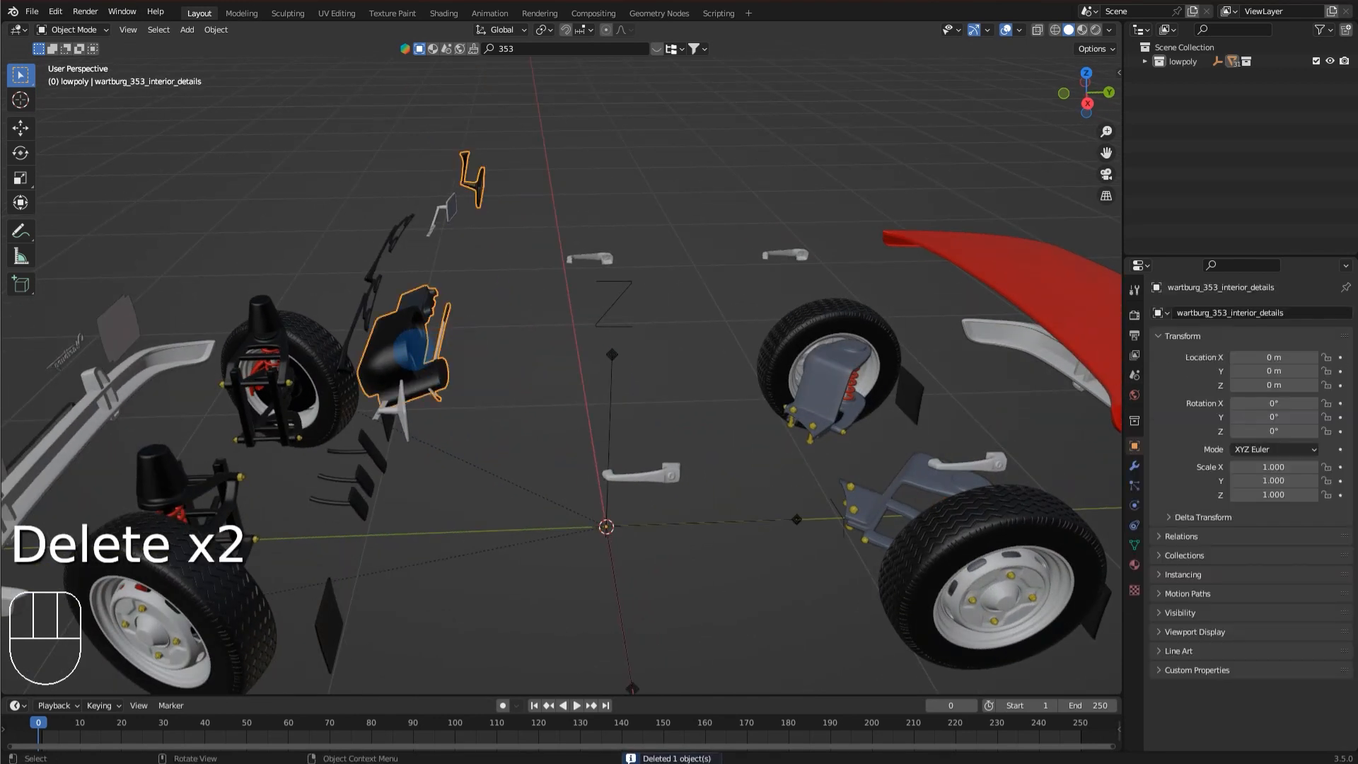
pyautogui.press('Delete')
# Delete the car's chrome mirrors and door handles together with the rear suspension parts.
pyautogui.click(362, 296)
pyautogui.click(457, 219)
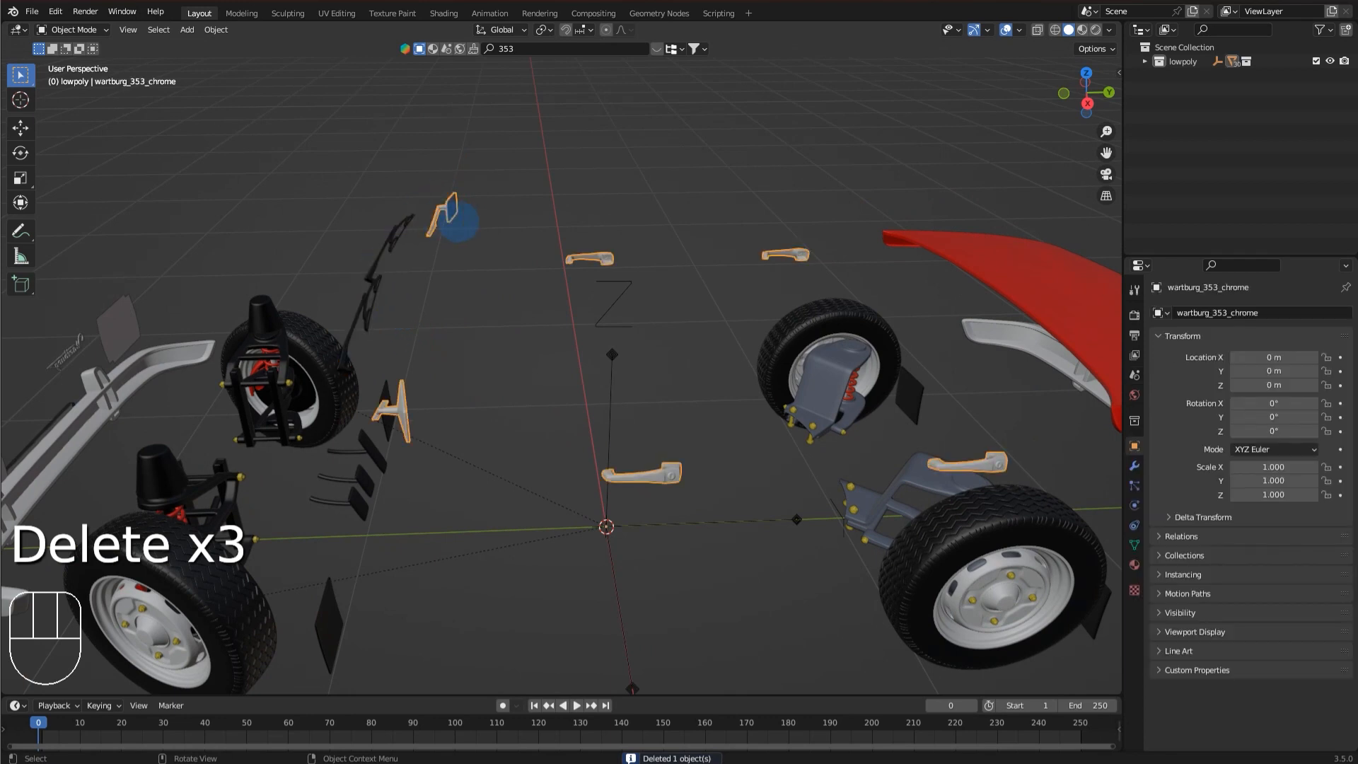
pyautogui.press('Delete')
pyautogui.click(877, 454)
pyautogui.press('Delete')
pyautogui.press('Delete')
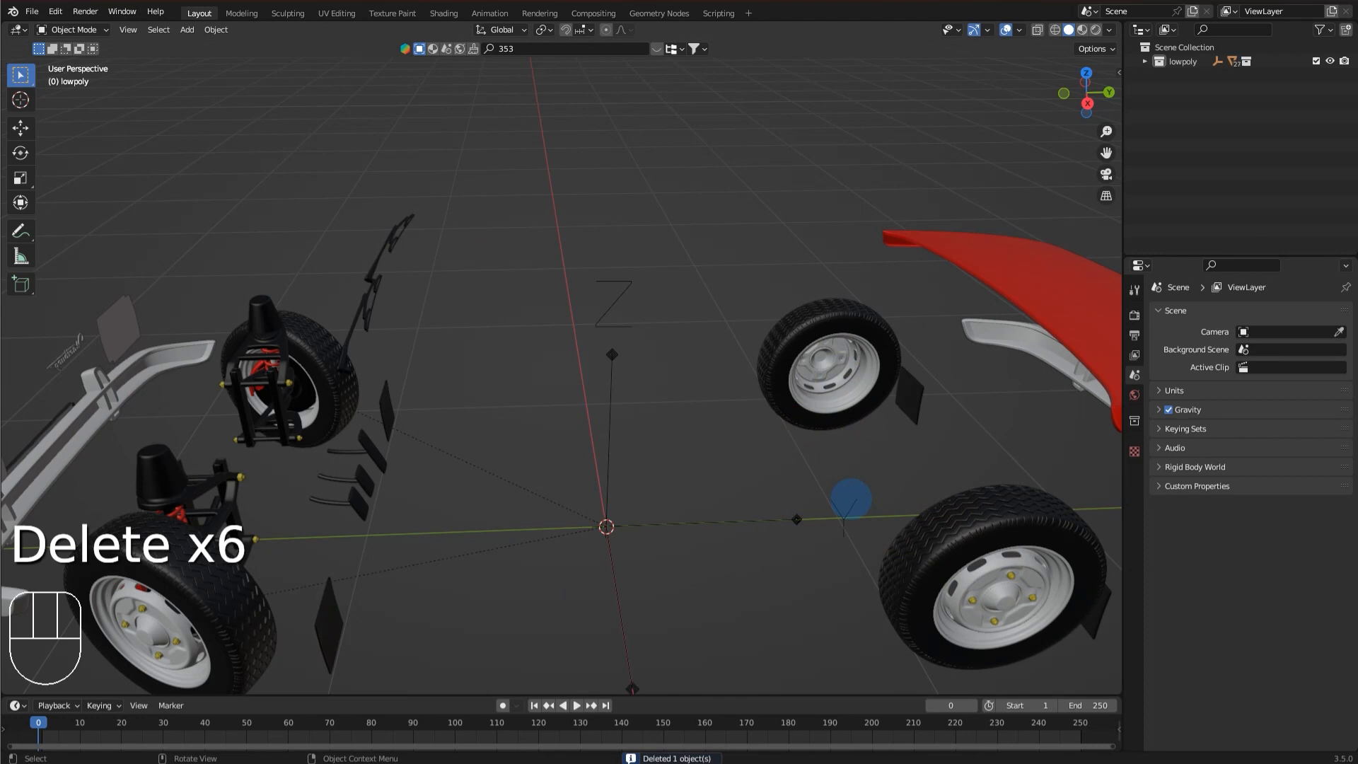
# Delete the pedals and the mud flaps behind the wheels.
pyautogui.click(365, 482)
pyautogui.press('Delete')
pyautogui.click(388, 390)
pyautogui.press('Delete')
# Delete the front suspension assembly with its bolts and the remaining small parts.
pyautogui.moveTo(387, 386); pyautogui.dragTo(464, 401, button='middle')
pyautogui.scroll(-2, 464, 400)
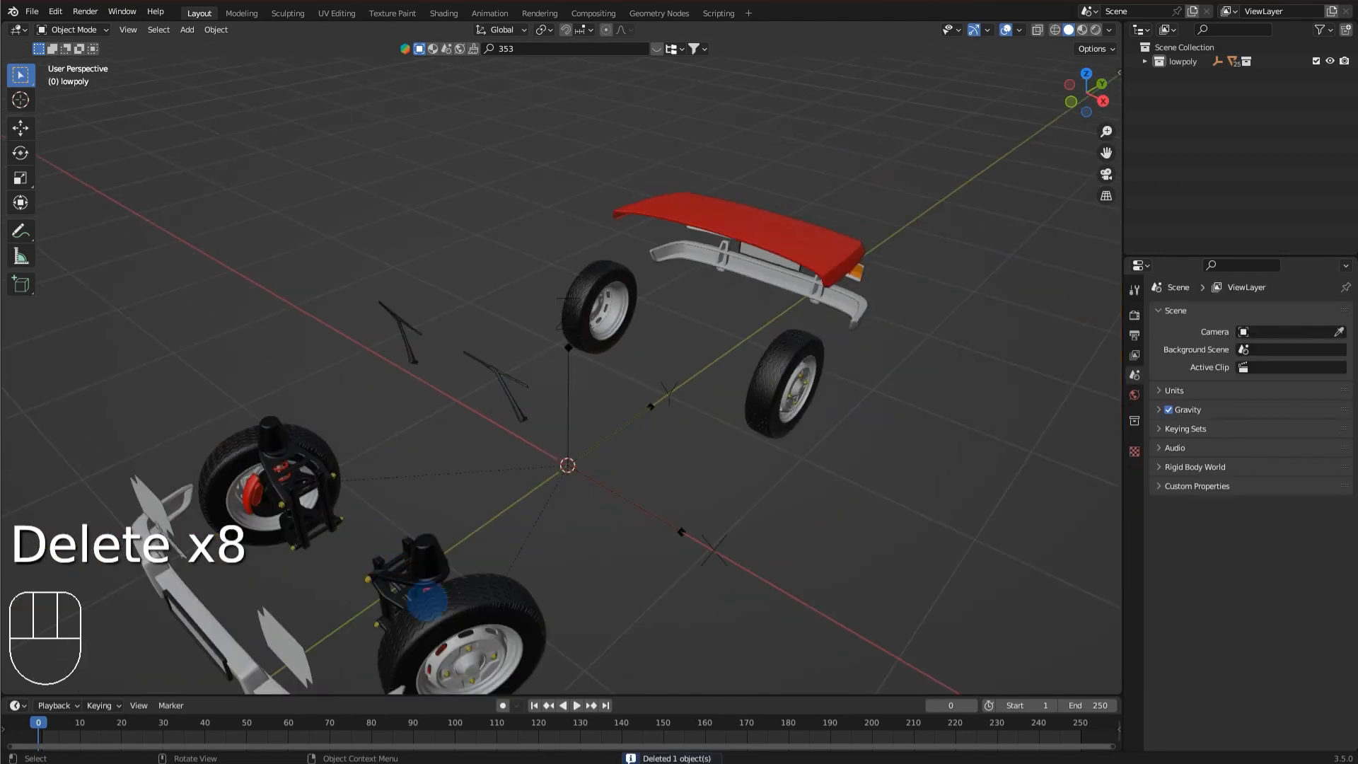
pyautogui.press('Delete')
pyautogui.click(303, 551)
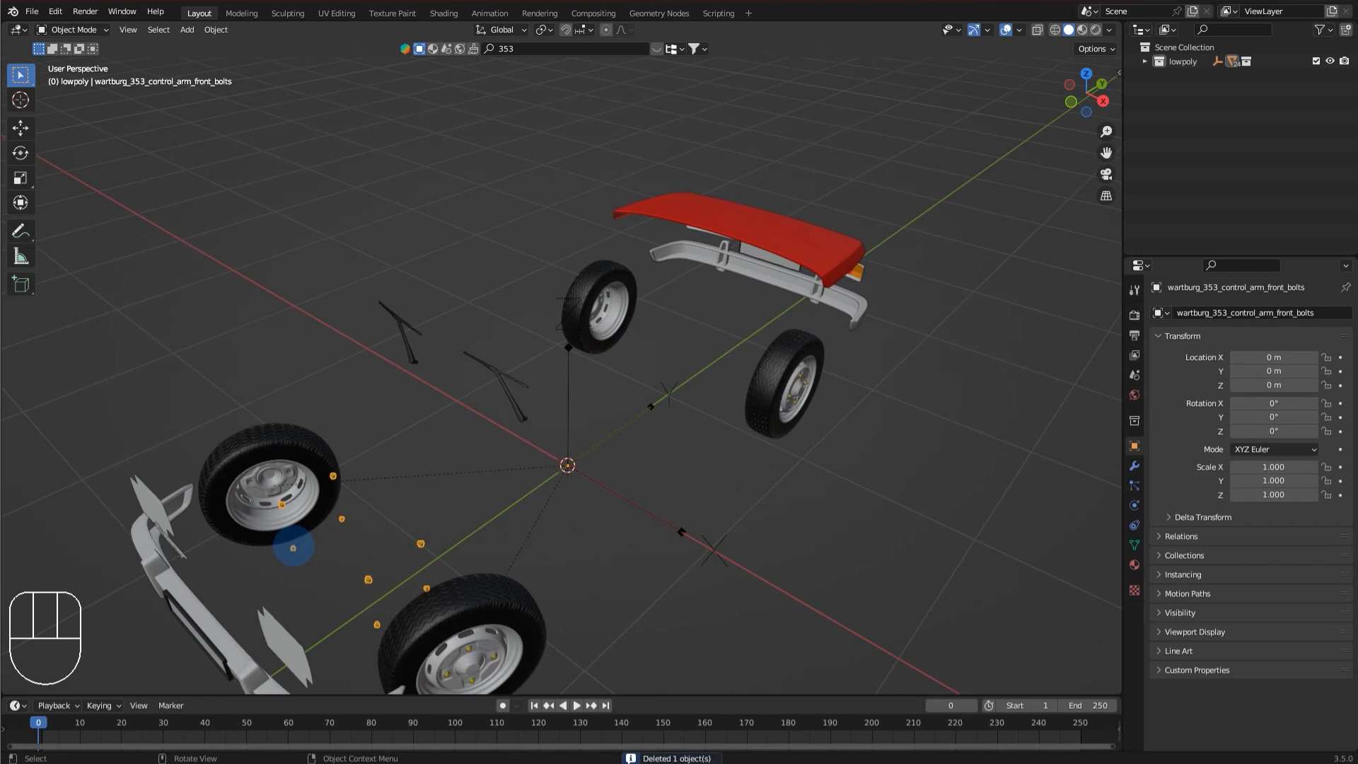
pyautogui.press('Delete')
pyautogui.moveTo(292, 542); pyautogui.dragTo(444, 447, button='middle')
pyautogui.click(502, 473)
pyautogui.press('Delete')
# Reveal all hidden objects so the car's exterior parts are shown again.
pyautogui.moveTo(606, 455); pyautogui.dragTo(722, 426, button='middle')
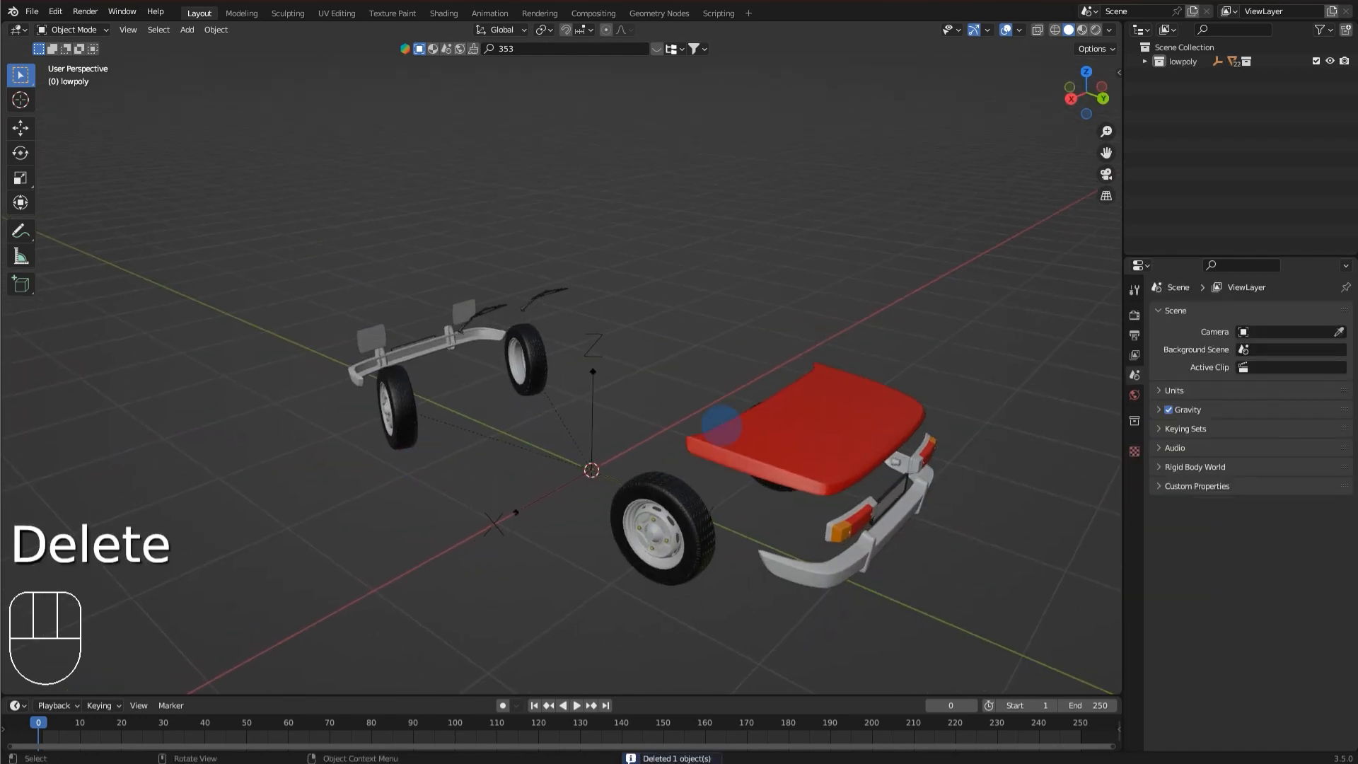
pyautogui.moveTo(794, 306); pyautogui.dragTo(863, 466, button='middle')
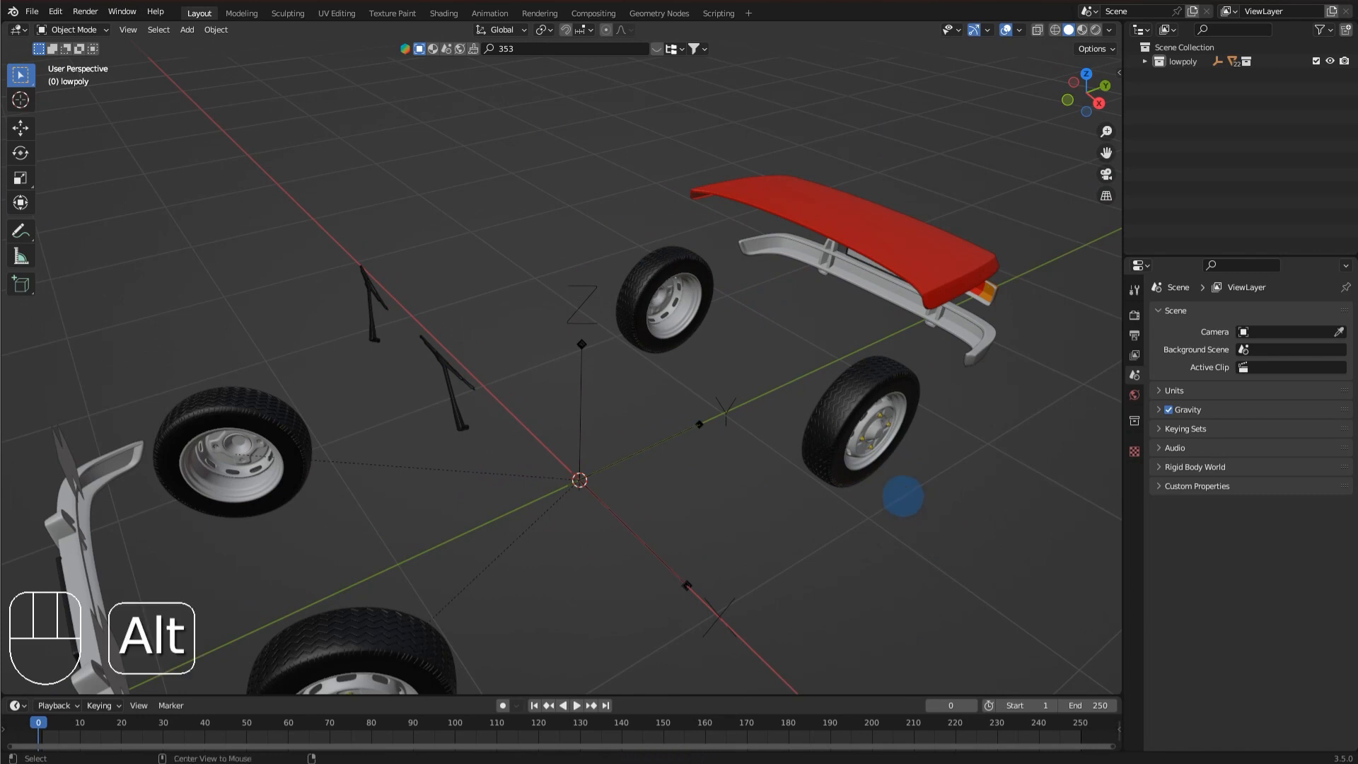
pyautogui.hotkey('alt', 'h')
pyautogui.scroll(-5, 912, 552)
pyautogui.moveTo(788, 528); pyautogui.dragTo(713, 341, button='middle')
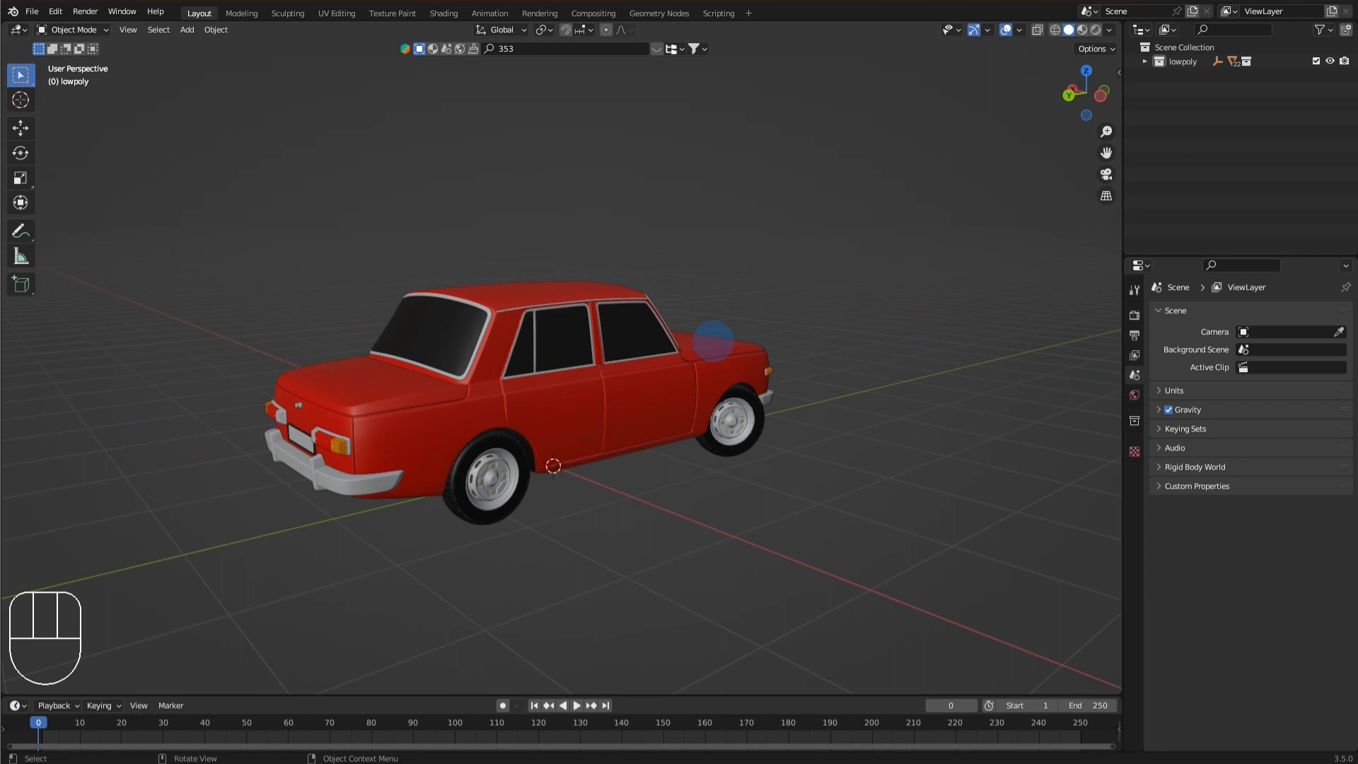
# Examine the stripped-down car from the rear, side and front.
pyautogui.click(573, 389)
pyautogui.click(852, 142)
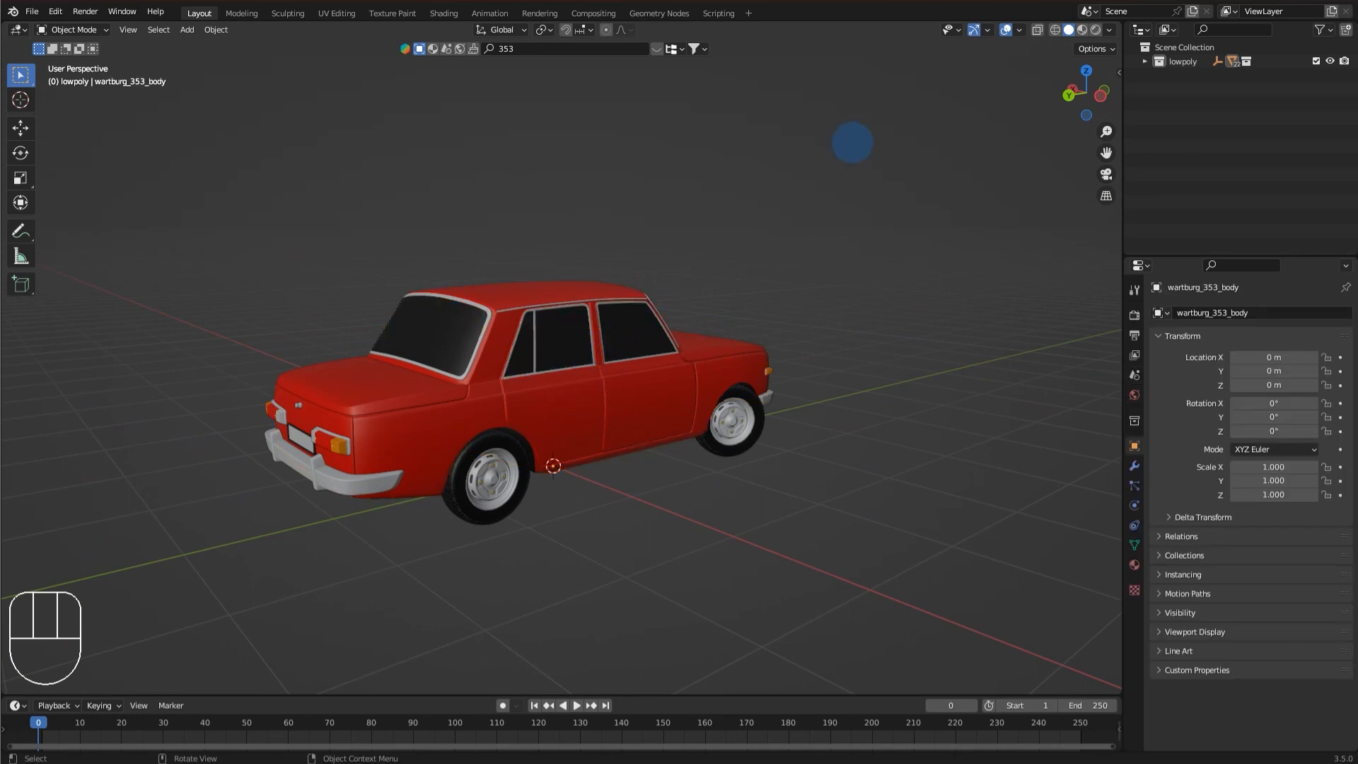
pyautogui.scroll(7, 843, 286)
pyautogui.scroll(-7, 747, 272)
pyautogui.moveTo(747, 273); pyautogui.dragTo(575, 474, button='middle')
pyautogui.moveTo(854, 342); pyautogui.dragTo(493, 332, button='middle')
pyautogui.scroll(-3, 494, 332)
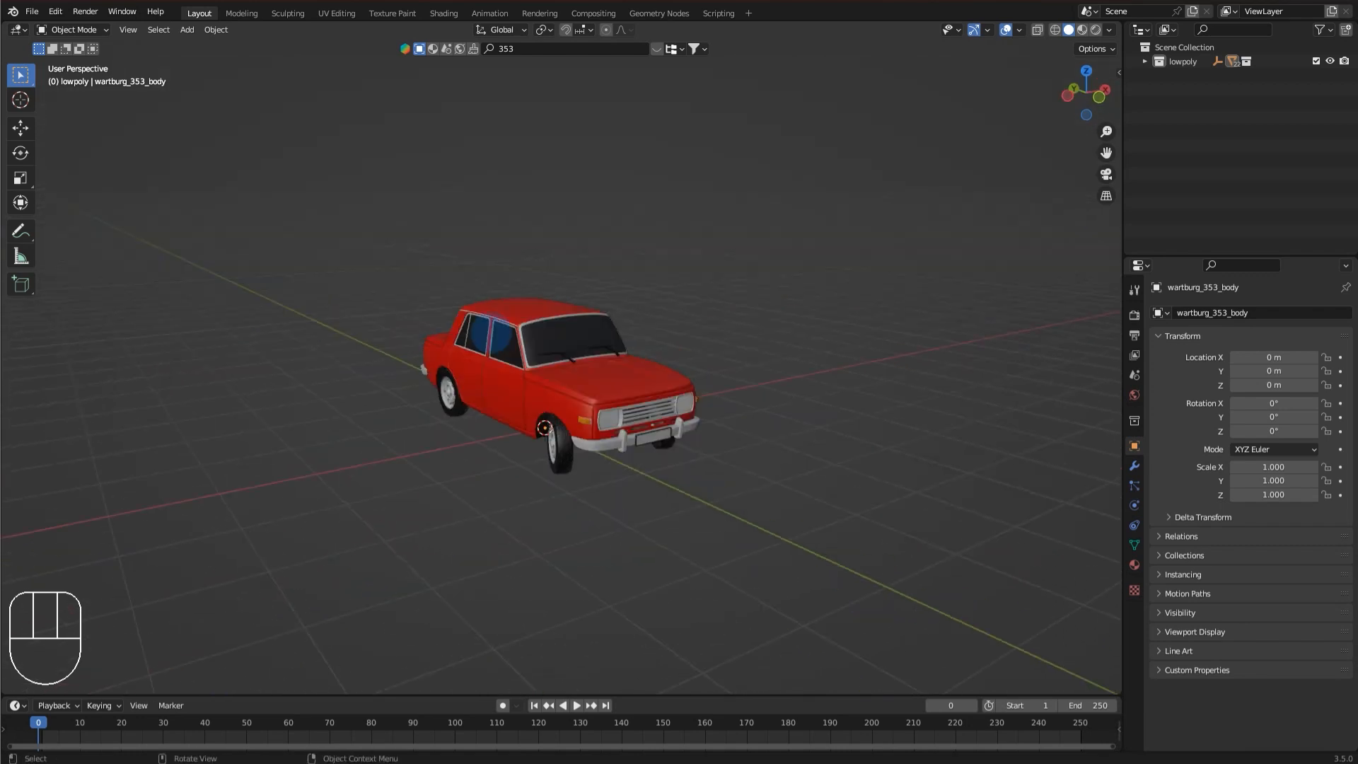
pyautogui.moveTo(587, 450); pyautogui.dragTo(550, 501, button='middle')
# Select the car's parent empty and scale the whole car to 1.5.
pyautogui.click(576, 461)
pyautogui.scroll(-4, 536, 410)
pyautogui.press('g')
pyautogui.rightClick(509, 397)
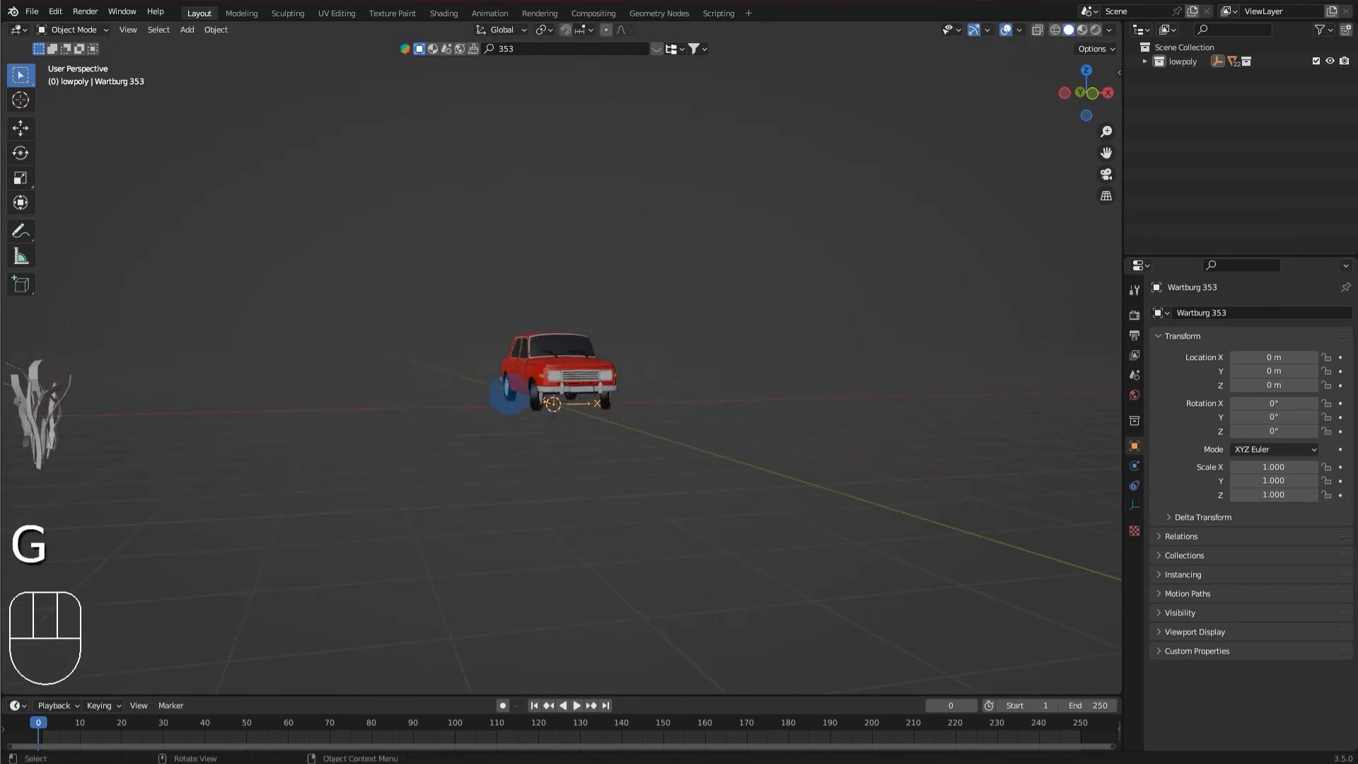
pyautogui.moveTo(510, 397); pyautogui.dragTo(486, 452, button='middle')
pyautogui.press('s')
pyautogui.press('ctrl')
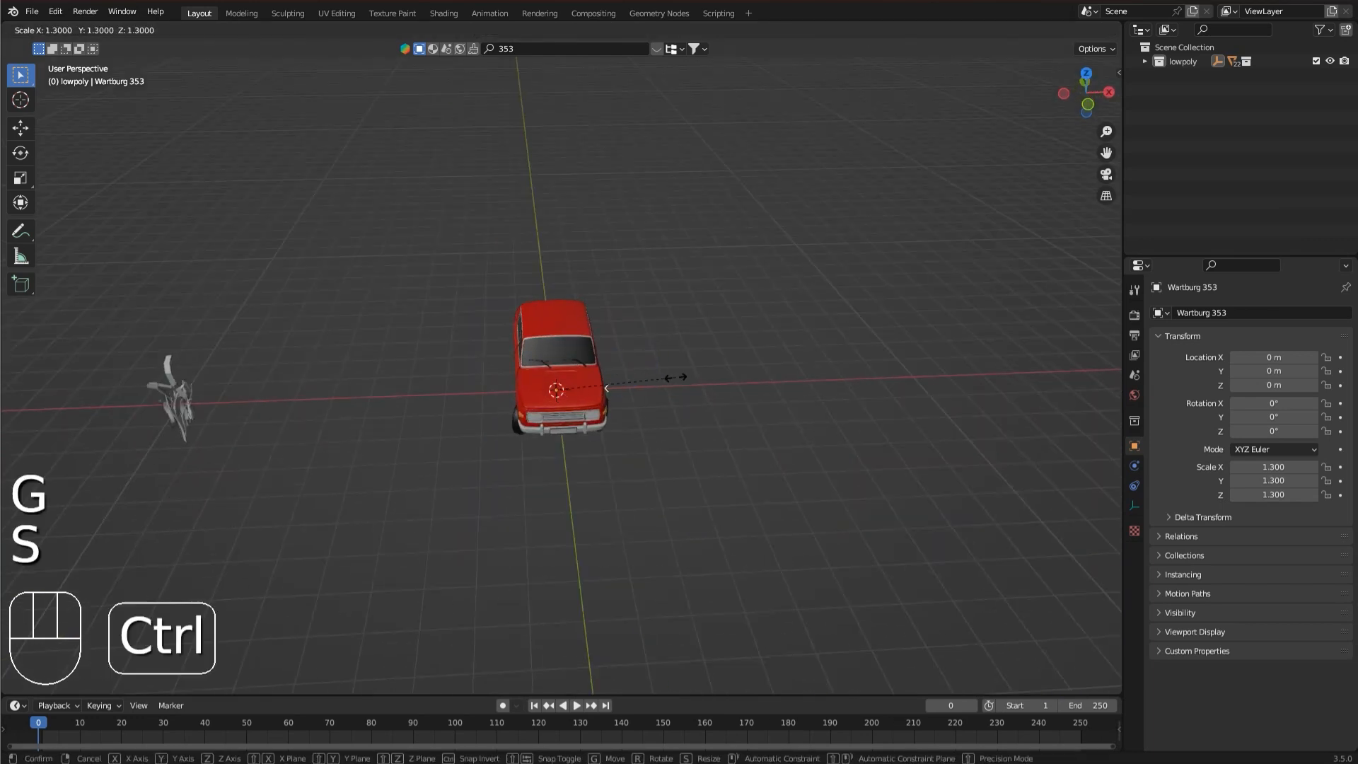
pyautogui.click(692, 386)
# Move the car along the negative X axis to just beyond the grass clump.
pyautogui.press('g')
pyautogui.press('ctrl')
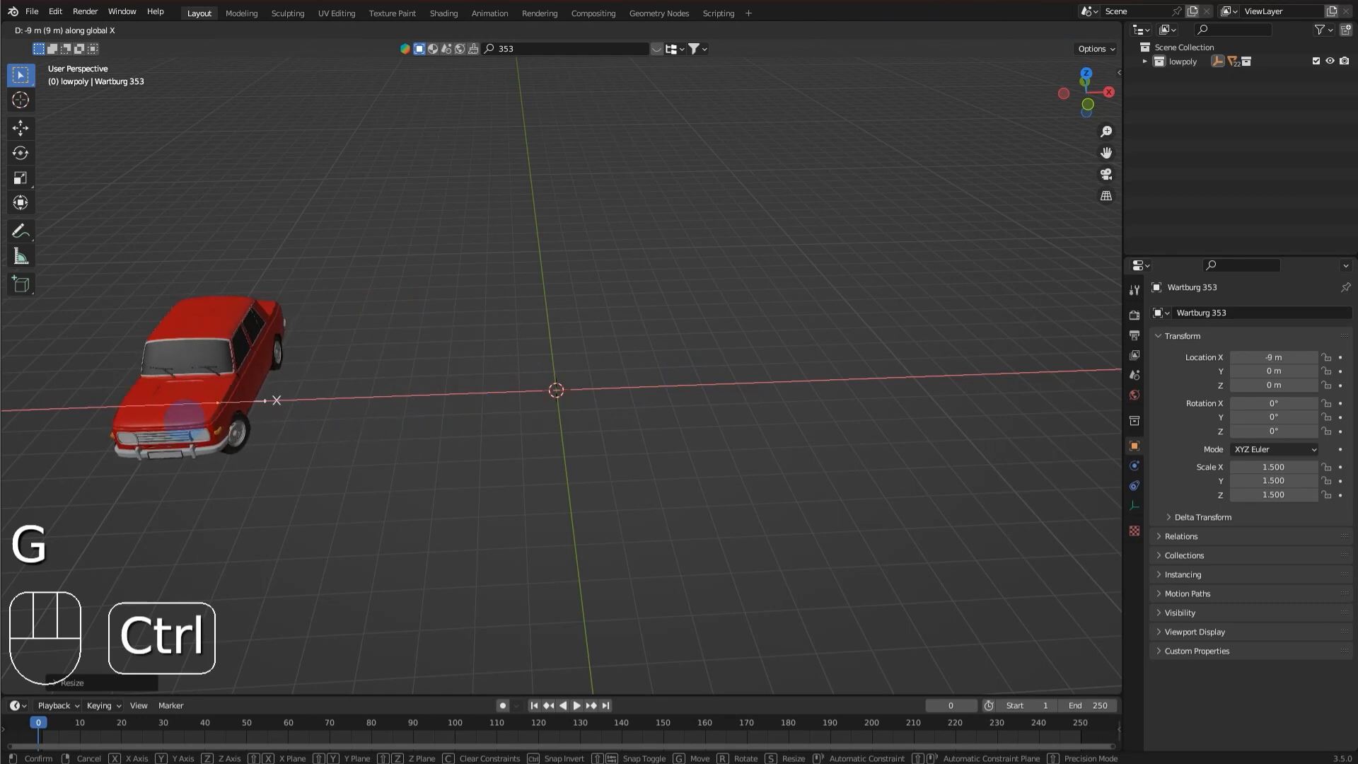
pyautogui.keyDown('ctrl'); pyautogui.click(240, 430); pyautogui.keyUp('ctrl')
# Scale the grass clump down to 0.6.
pyautogui.click(159, 402)
pyautogui.press('s')
pyautogui.press('ctrl')
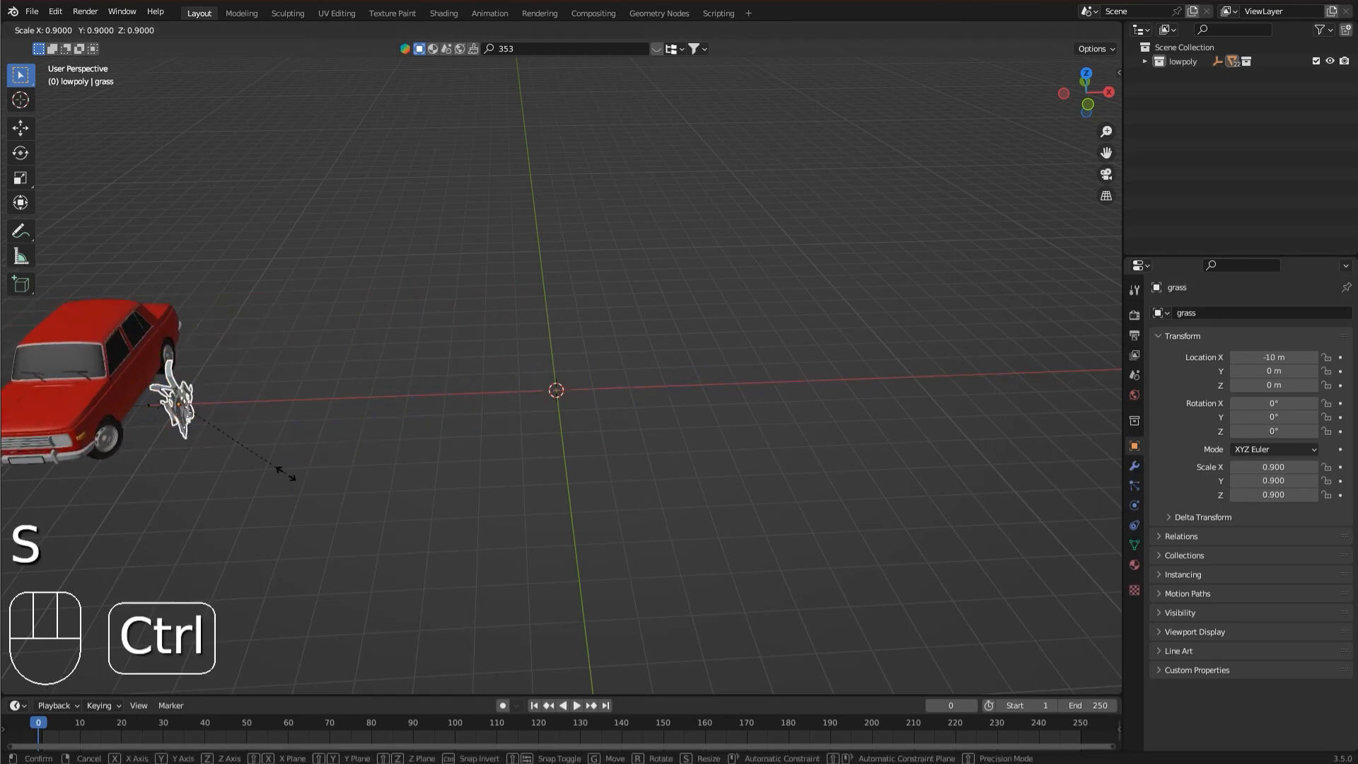
pyautogui.keyDown('ctrl'); pyautogui.click(249, 462); pyautogui.keyUp('ctrl')
pyautogui.click(353, 350)
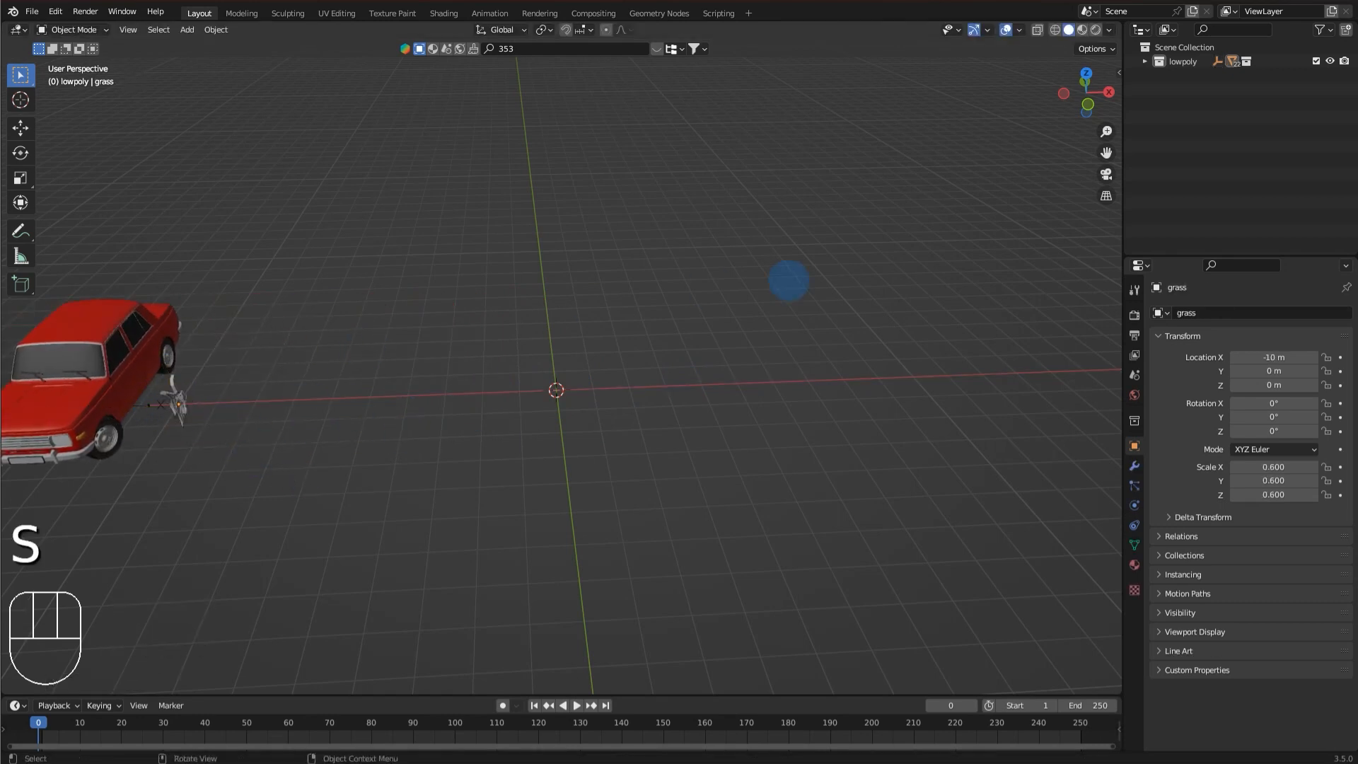
# Save the project under the file name tut.
pyautogui.hotkey('ctrl', 's')
pyautogui.doubleClick(597, 352)
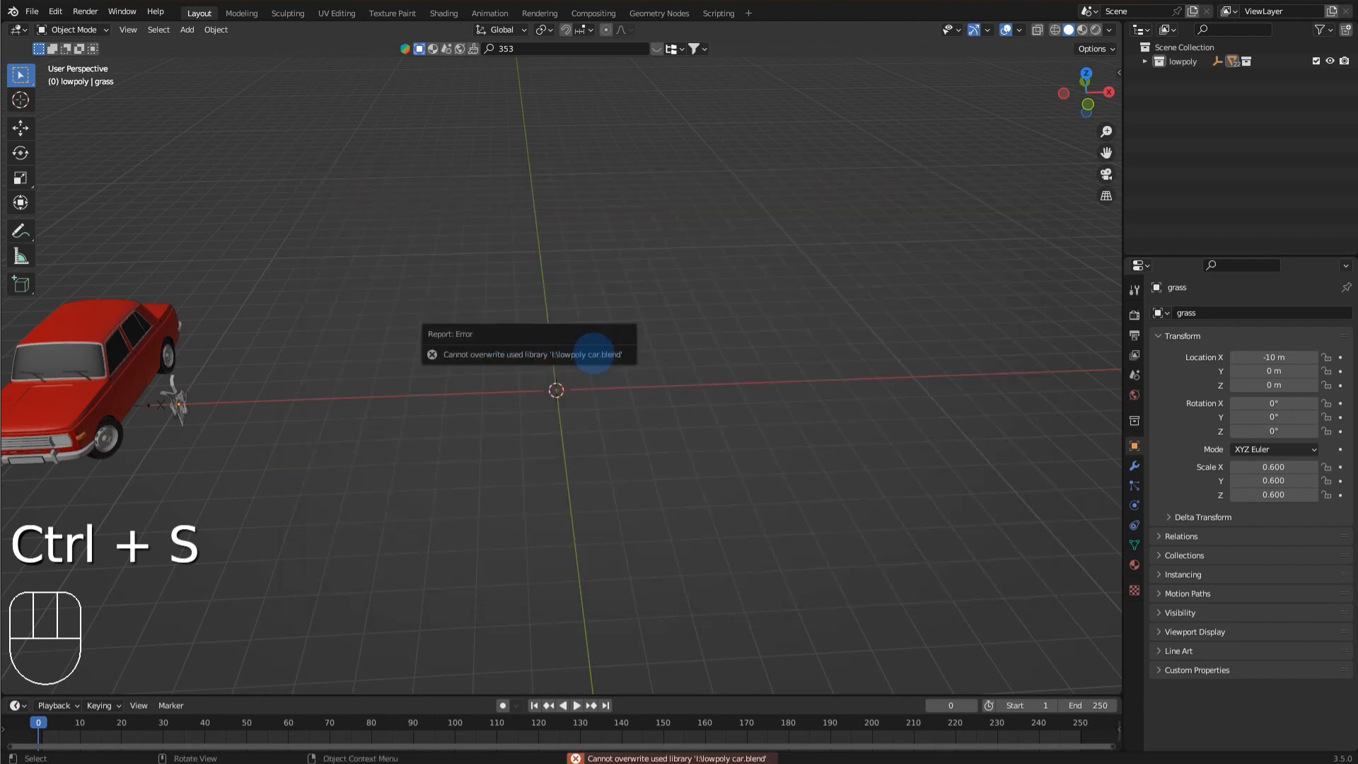
pyautogui.hotkey('ctrl', 's')
pyautogui.click(600, 564)
pyautogui.write('tut')
pyautogui.press('Return')
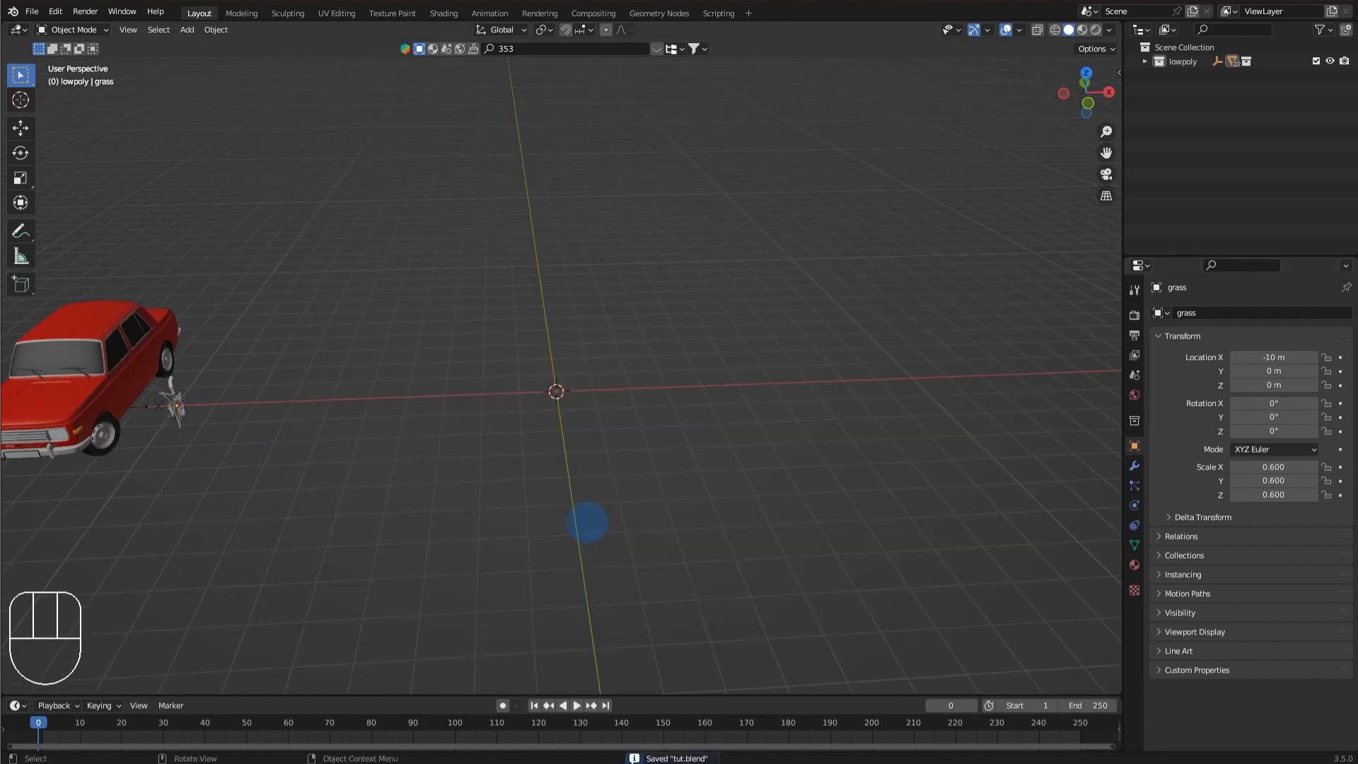
# Select all objects and move the car and grass together -8 m along X.
pyautogui.moveTo(479, 307); pyautogui.dragTo(421, 362, button='middle')
pyautogui.moveTo(496, 155); pyautogui.dragTo(303, 424, button='middle')
pyautogui.scroll(-5, 304, 424)
pyautogui.moveTo(424, 380); pyautogui.dragTo(401, 365, button='middle')
pyautogui.press('a')
pyautogui.press('g')
pyautogui.middleClick(340, 375)
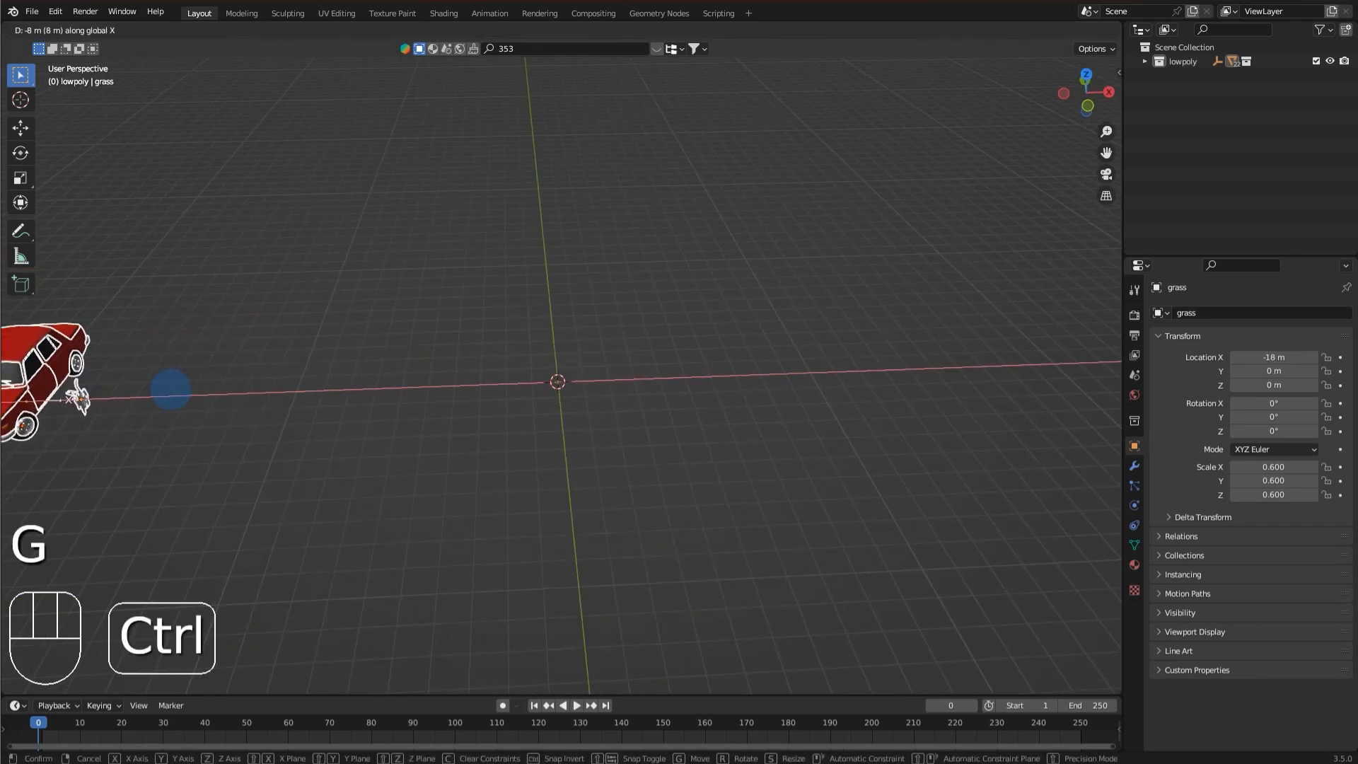
pyautogui.click(170, 389)
# Add a plane at the world origin and scale it to 20 as the ground.
pyautogui.hotkey('shift', 'a')
pyautogui.moveTo(367, 203)
pyautogui.click(496, 203)
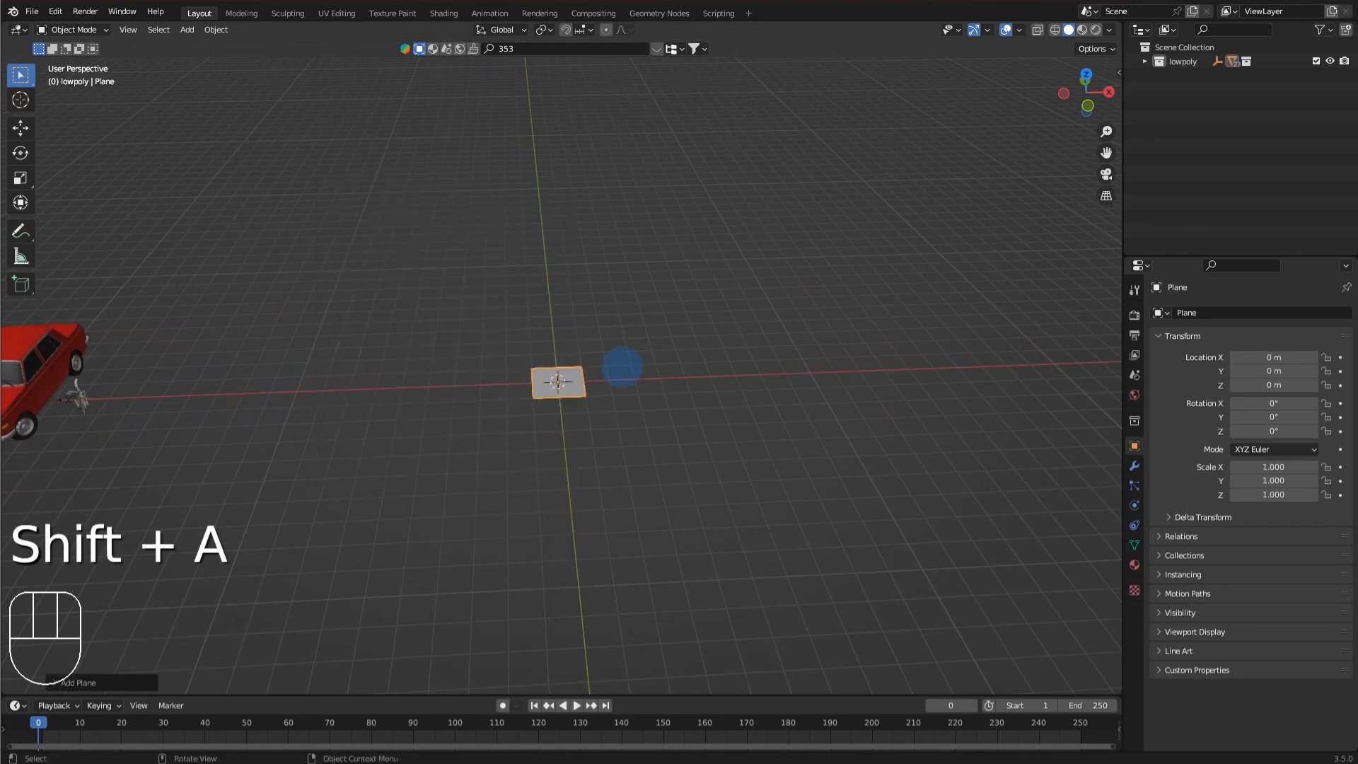
pyautogui.press('d')
pyautogui.press('5')
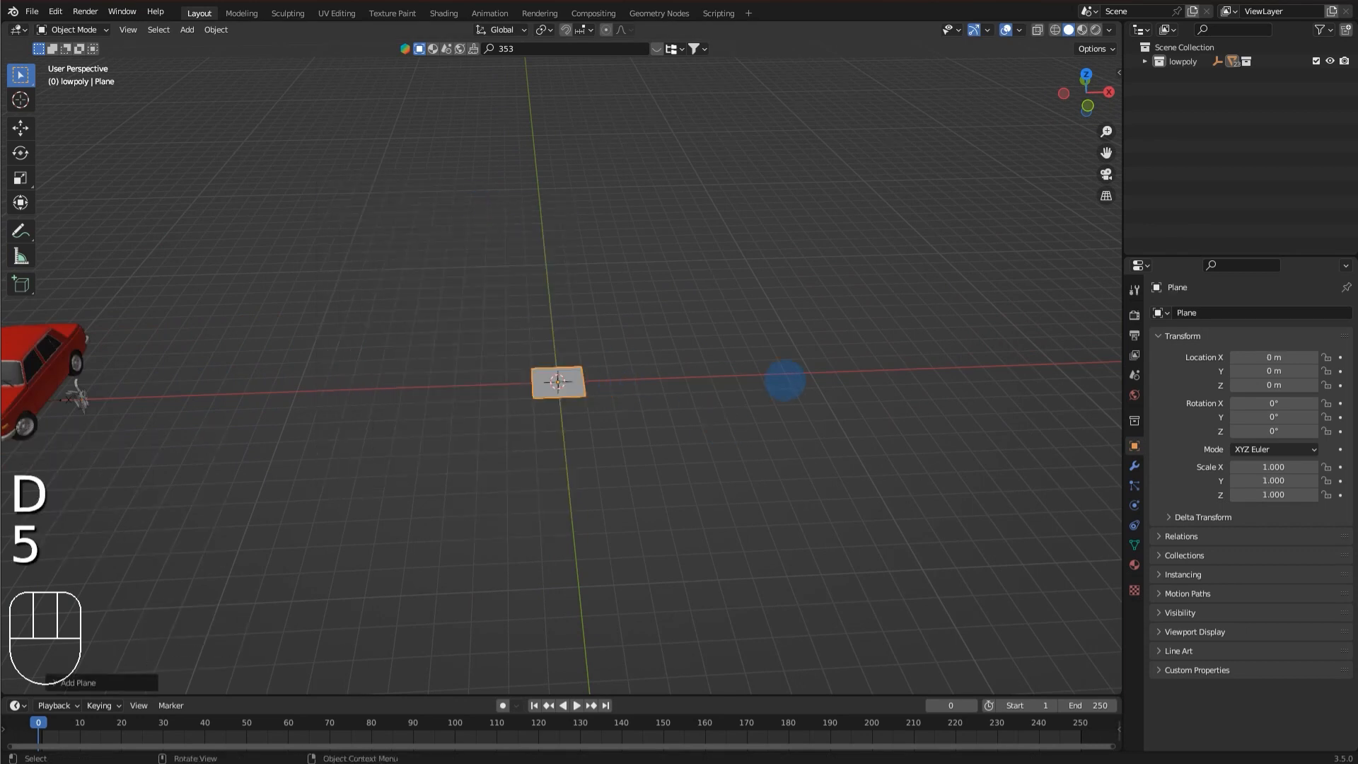
pyautogui.write('ds10')
pyautogui.click(784, 380)
pyautogui.press('s')
pyautogui.keyDown('ctrl'); pyautogui.click(1001, 400); pyautogui.keyUp('ctrl')
pyautogui.scroll(-4, 814, 417)
pyautogui.moveTo(805, 418); pyautogui.dragTo(759, 407, button='middle')
# Enter mesh editing on the ground plane and subdivide it repeatedly into a dense, even grid.
pyautogui.press('Tab')
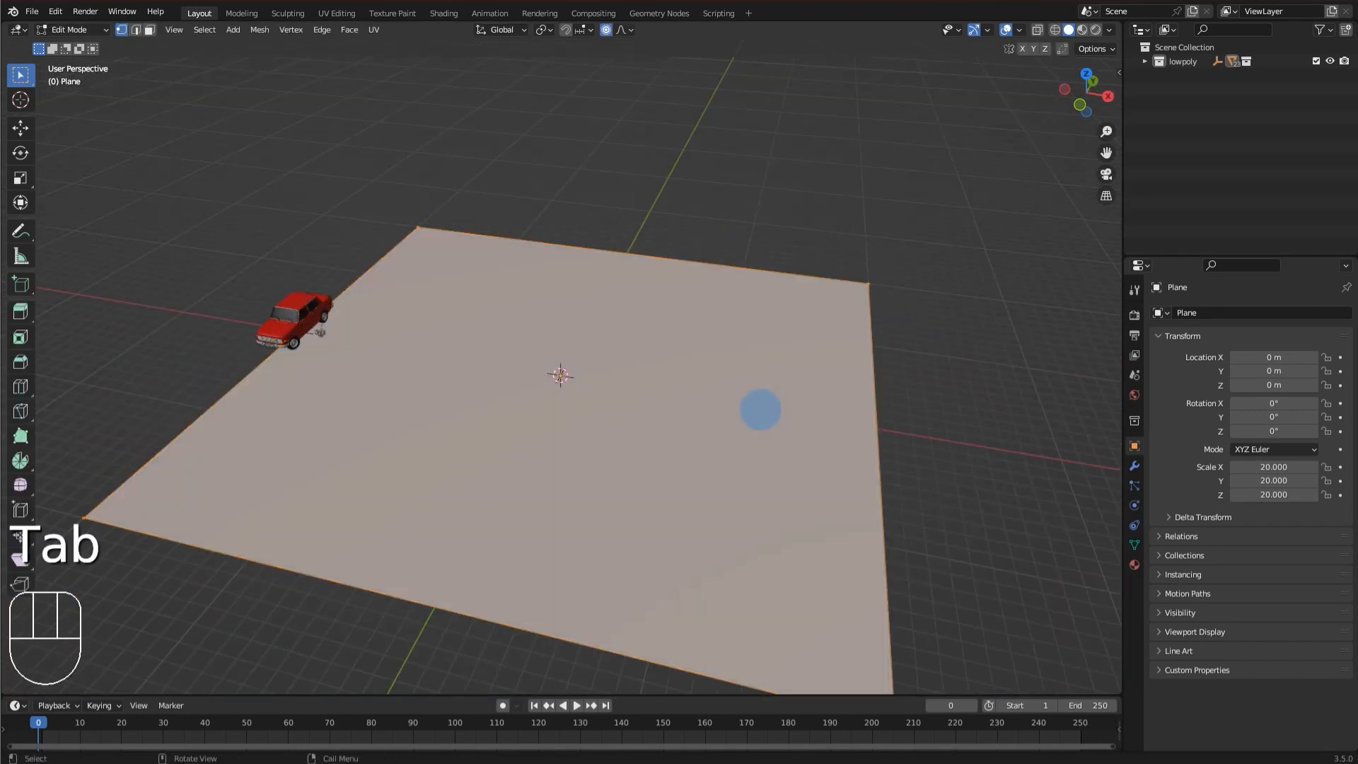
pyautogui.rightClick(760, 397)
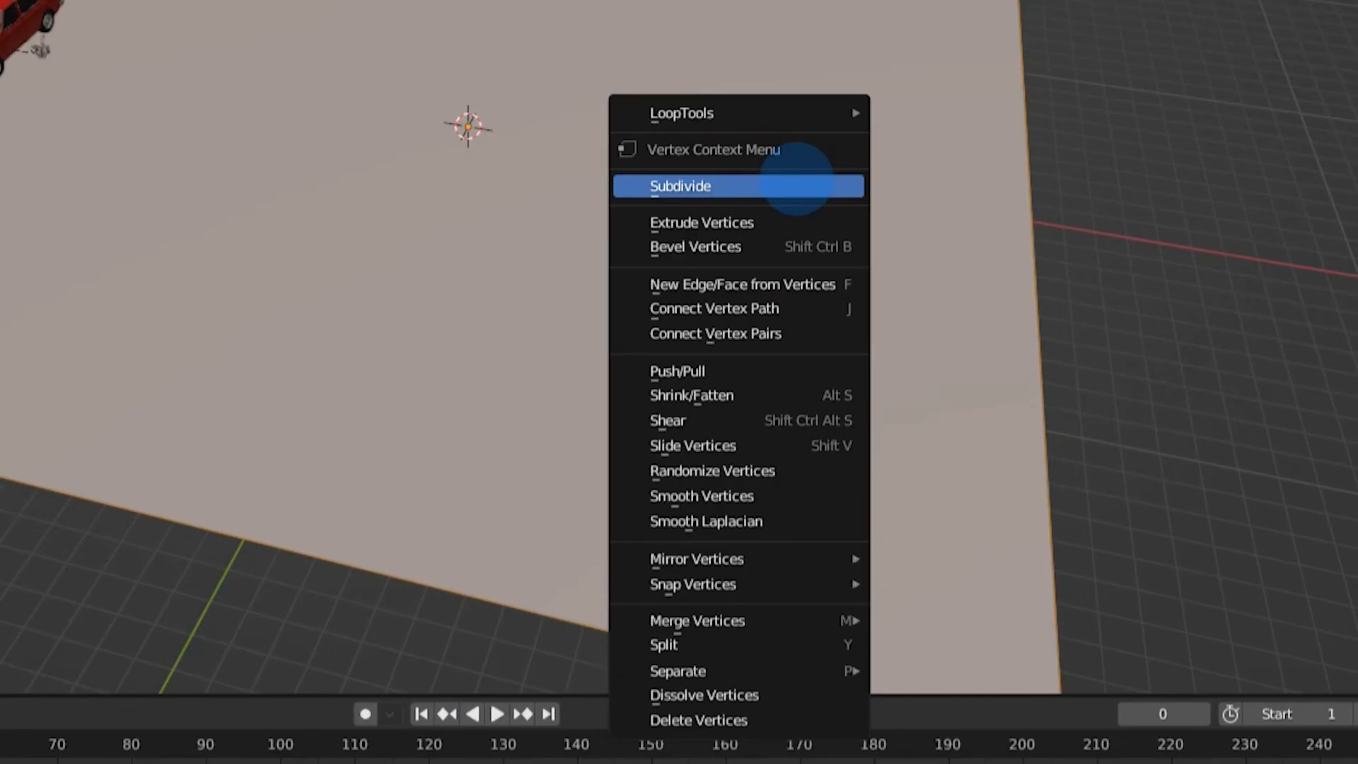
pyautogui.click(796, 179)
pyautogui.rightClick(778, 122)
pyautogui.click(744, 135)
pyautogui.rightClick(743, 139)
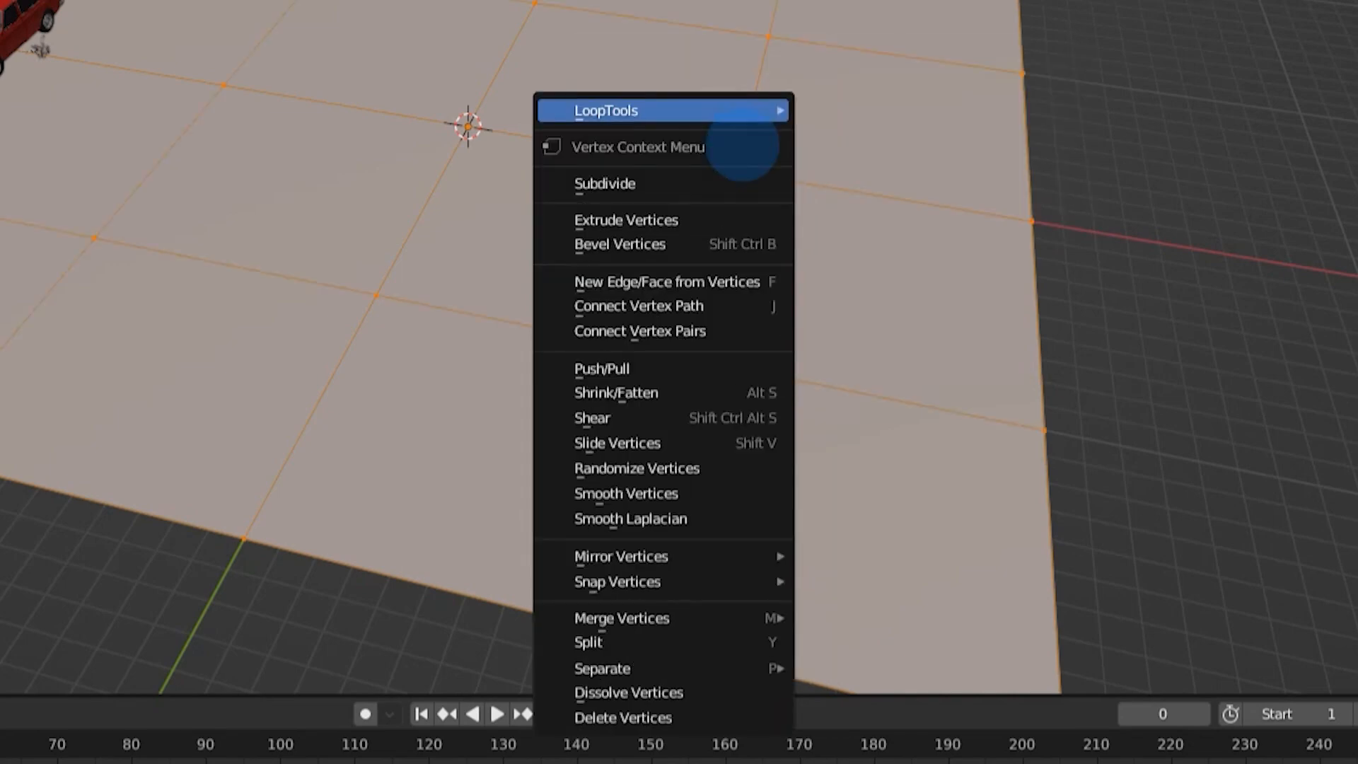
pyautogui.click(742, 184)
pyautogui.rightClick(697, 255)
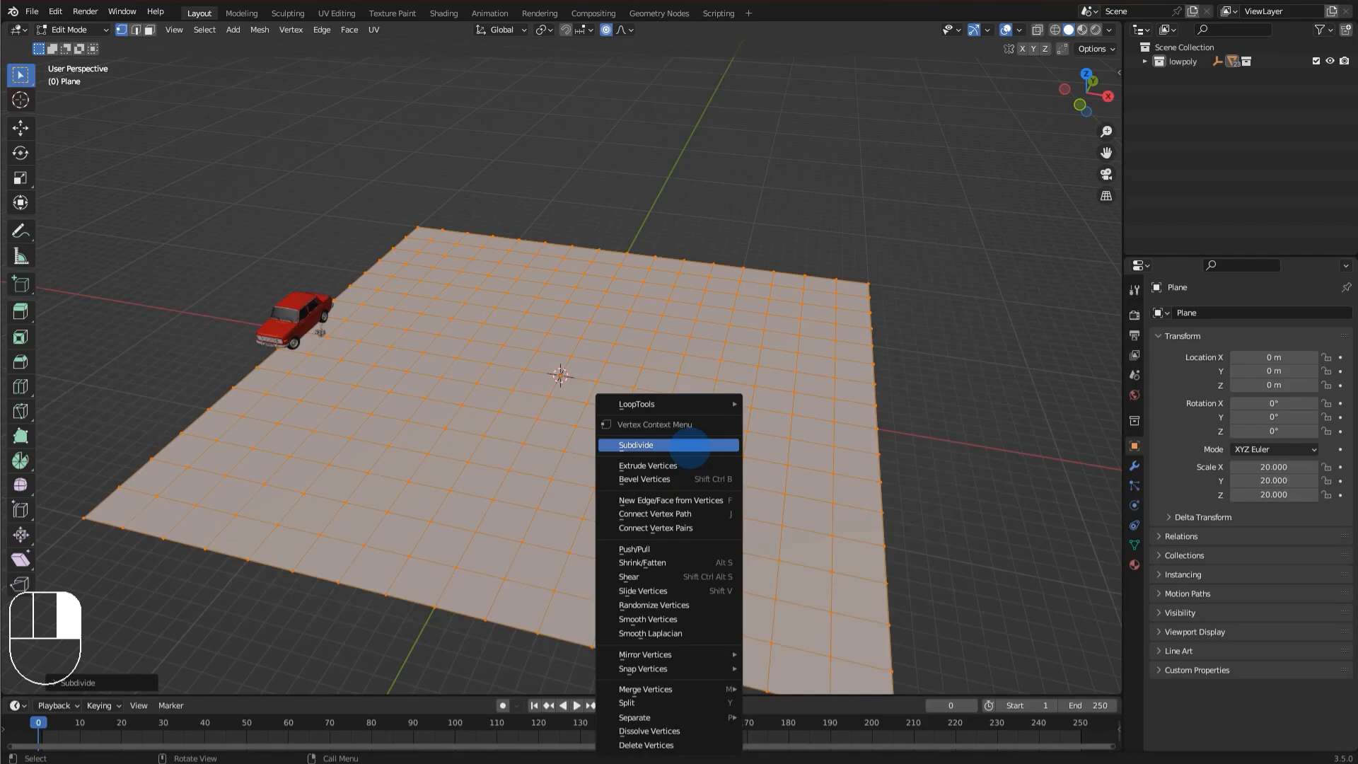
pyautogui.click(690, 445)
# Raise one vertex in the +X half of the ground about 0.9 m along Z with smooth proportional editing to form a hill.
pyautogui.hotkey('alt', 'a')
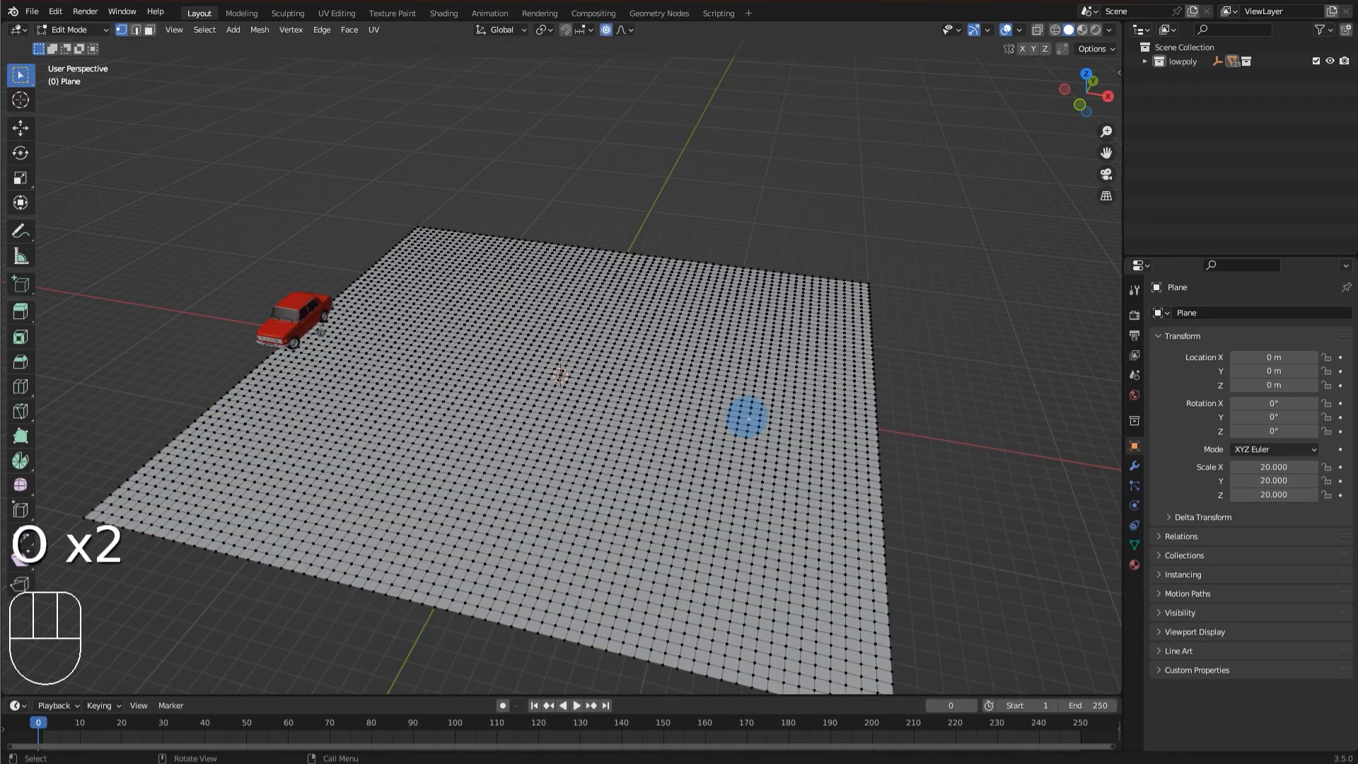
pyautogui.press('g')
pyautogui.press('z')
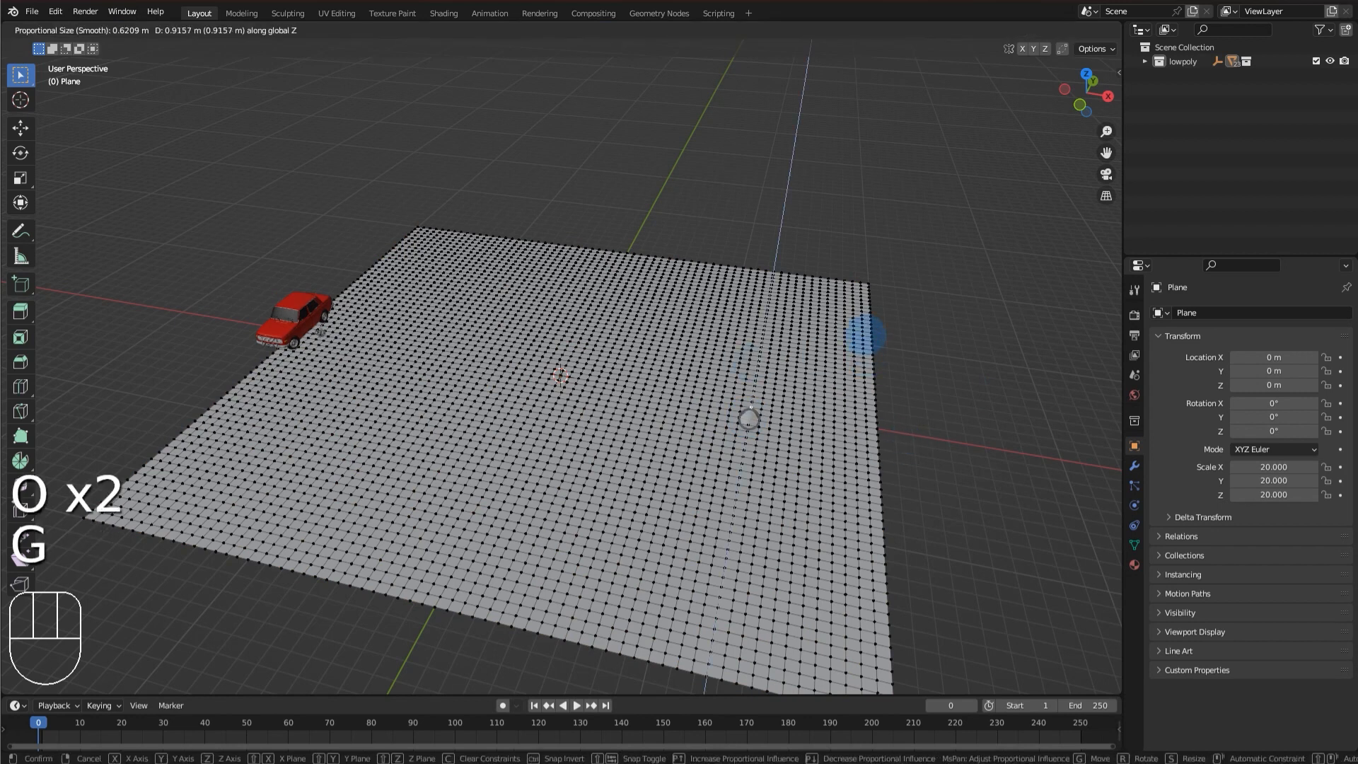
pyautogui.scroll(-20, 869, 329)
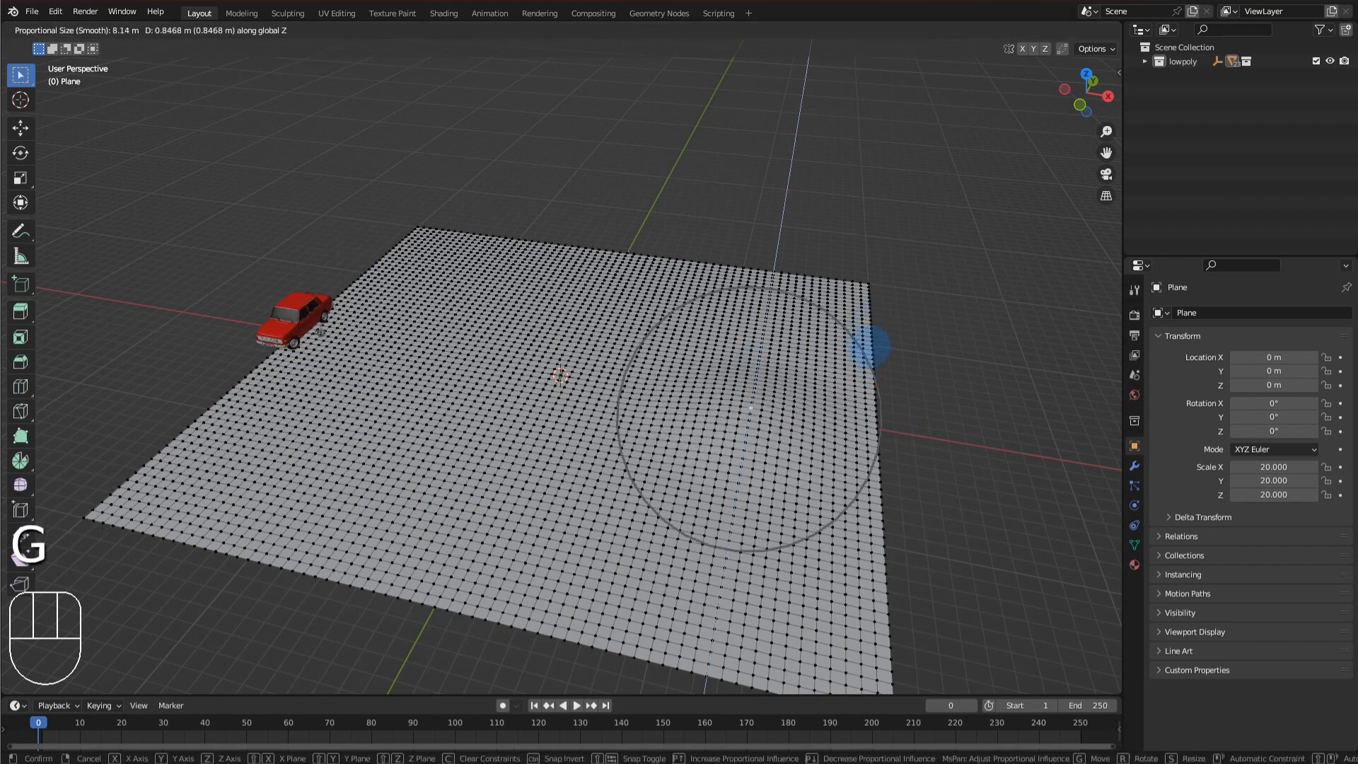
pyautogui.scroll(6, 872, 336)
pyautogui.click(870, 331)
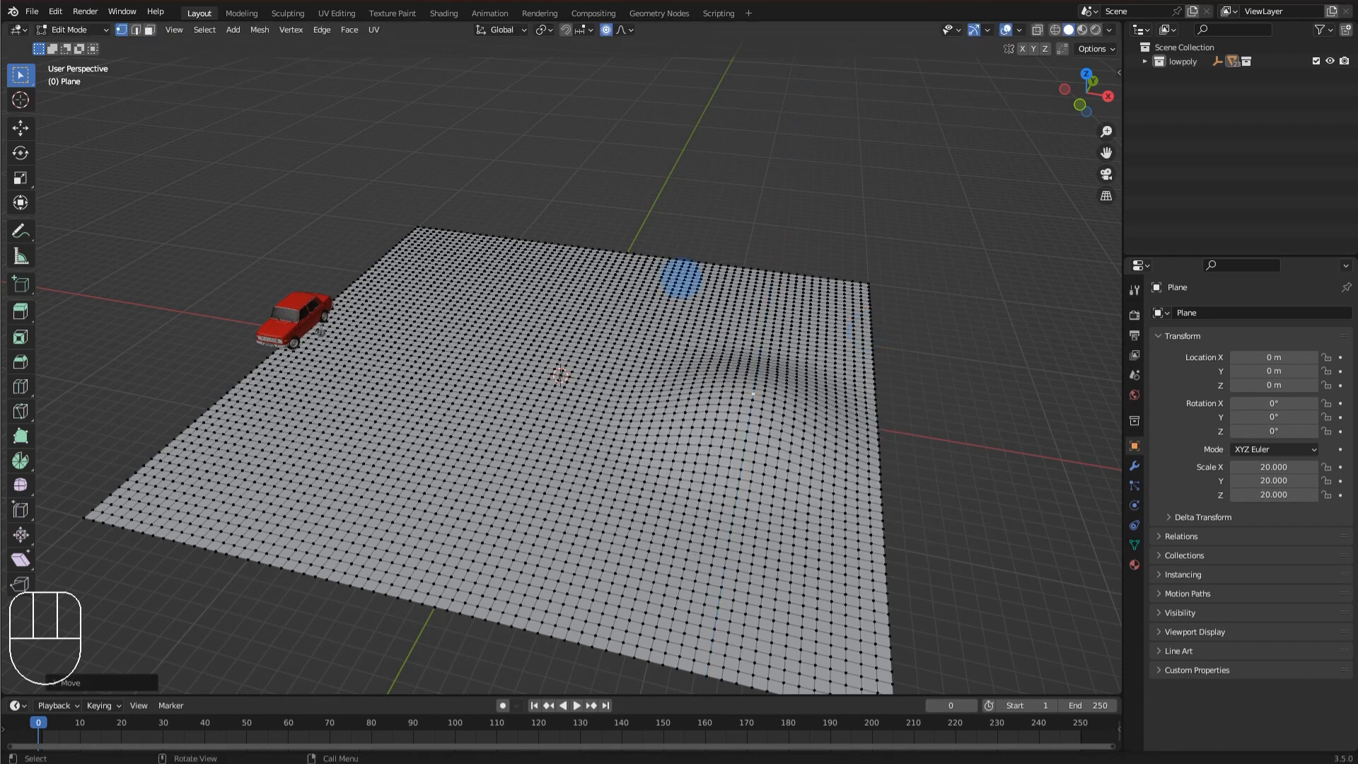
# Raise two more smooth proportional hills along Z in the ground's -X half, the first about 1.7 m high with a 14.42 m influence radius.
pyautogui.press('g')
pyautogui.scroll(-2, 521, 267)
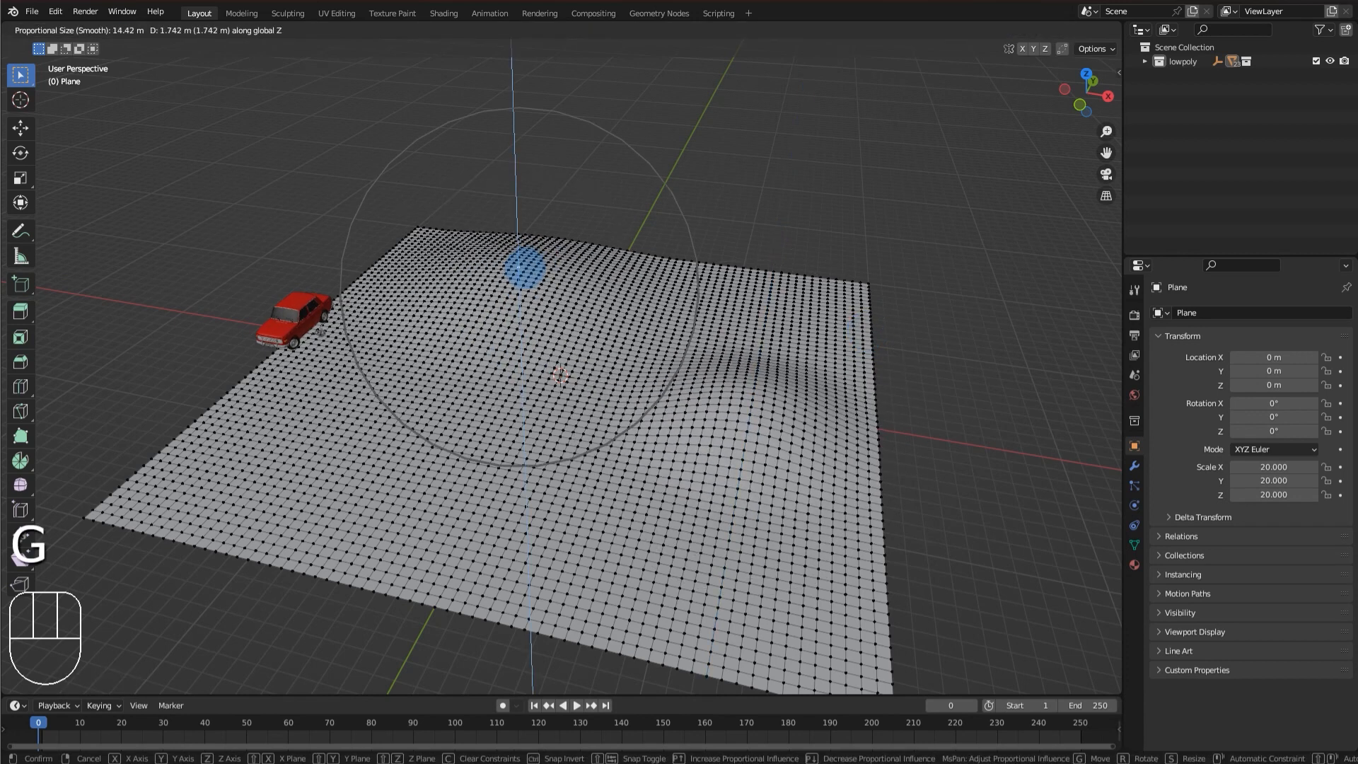
pyautogui.click(521, 267)
pyautogui.click(443, 488)
pyautogui.press('g')
pyautogui.press('g')
pyautogui.press('g')
pyautogui.click(294, 412)
# Leave mesh editing on the ground and apply smooth shading to its hilly surface.
pyautogui.press('Tab')
pyautogui.moveTo(294, 412); pyautogui.dragTo(488, 404, button='middle')
pyautogui.rightClick(736, 323)
pyautogui.click(724, 309)
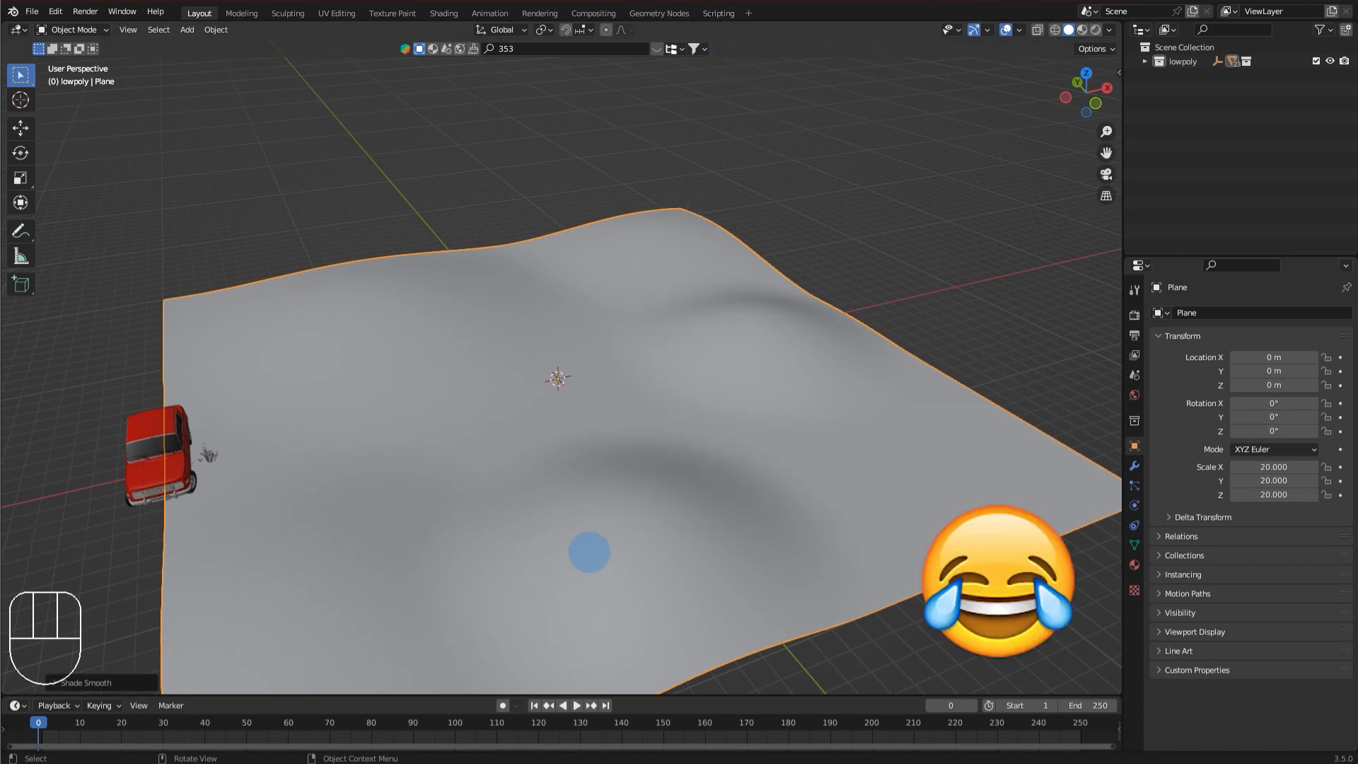
pyautogui.moveTo(589, 552); pyautogui.dragTo(899, 383, button='middle')
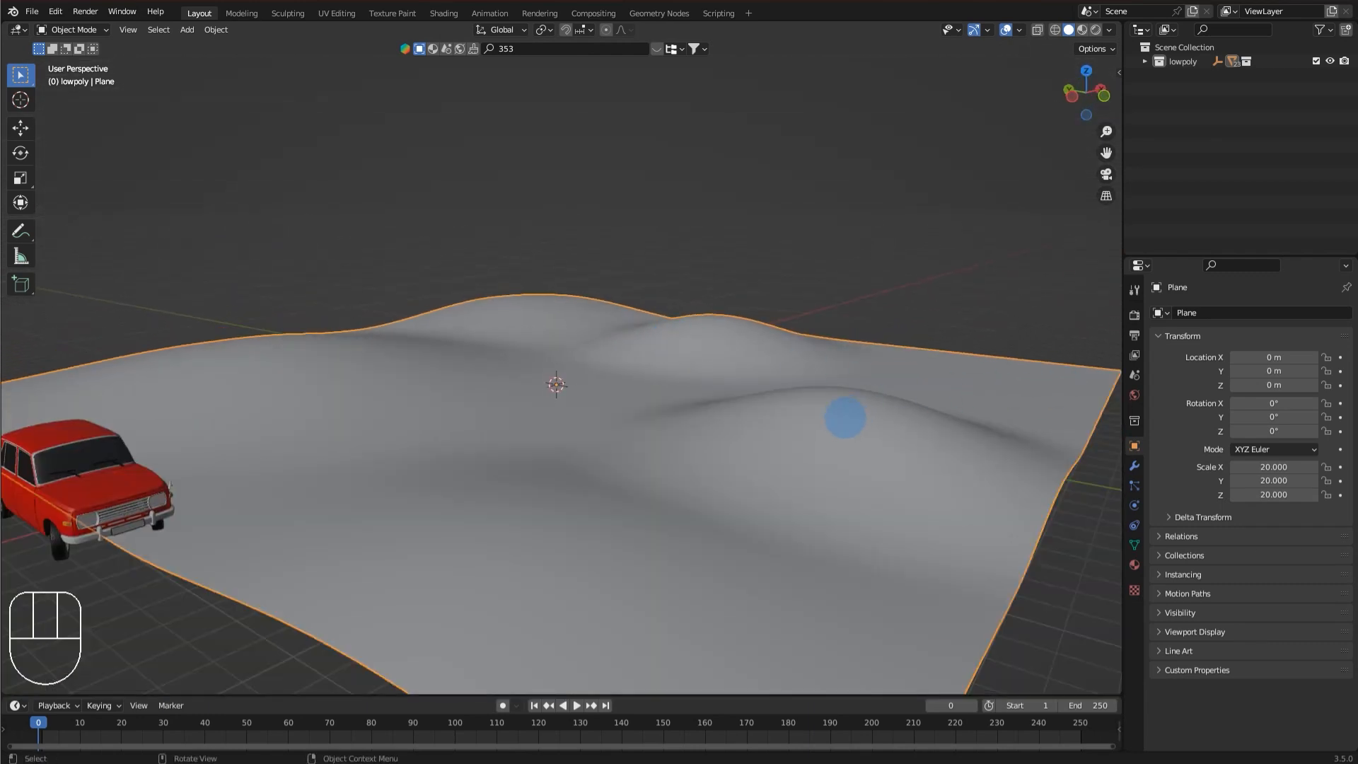
pyautogui.rightClick(847, 343)
pyautogui.click(847, 366)
pyautogui.press('s')
pyautogui.press('z')
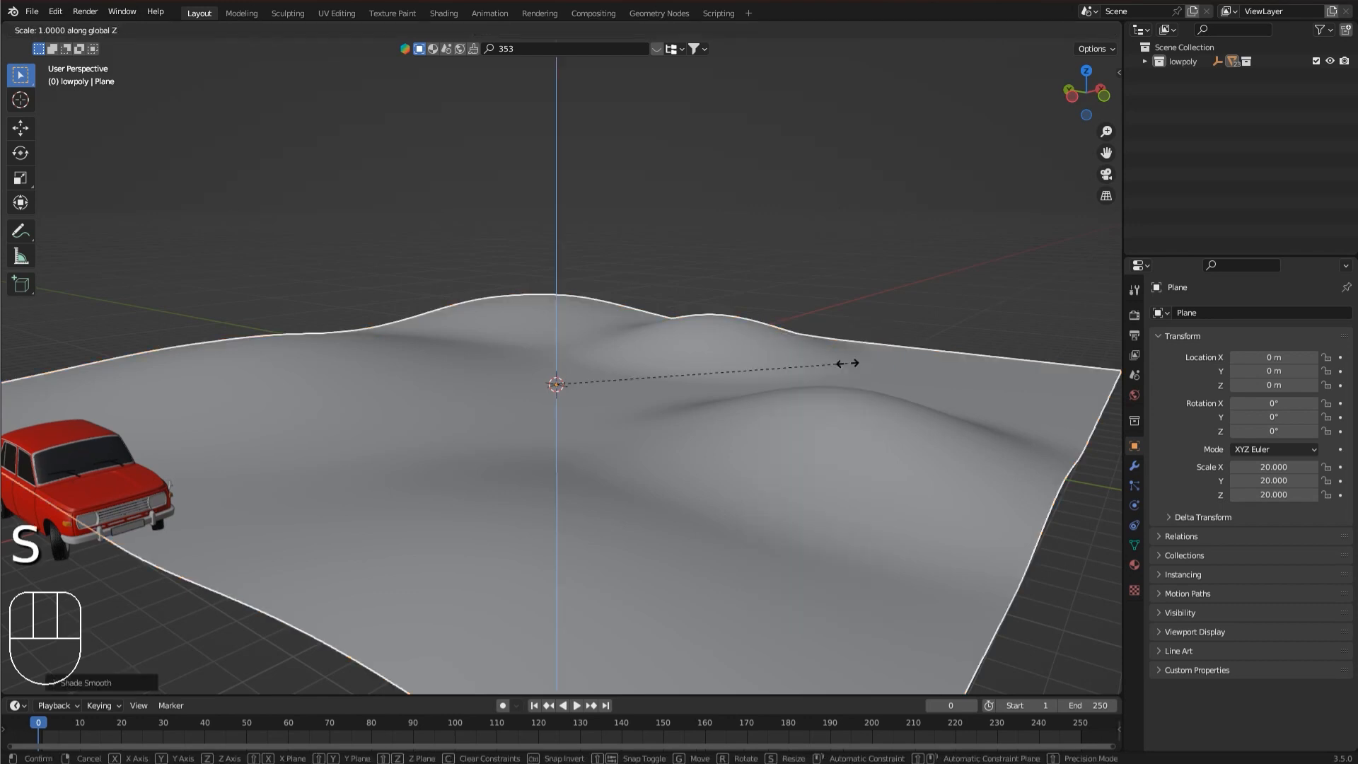
pyautogui.rightClick(847, 364)
pyautogui.moveTo(848, 364); pyautogui.dragTo(779, 345, button='middle')
pyautogui.press('s')
pyautogui.press('z')
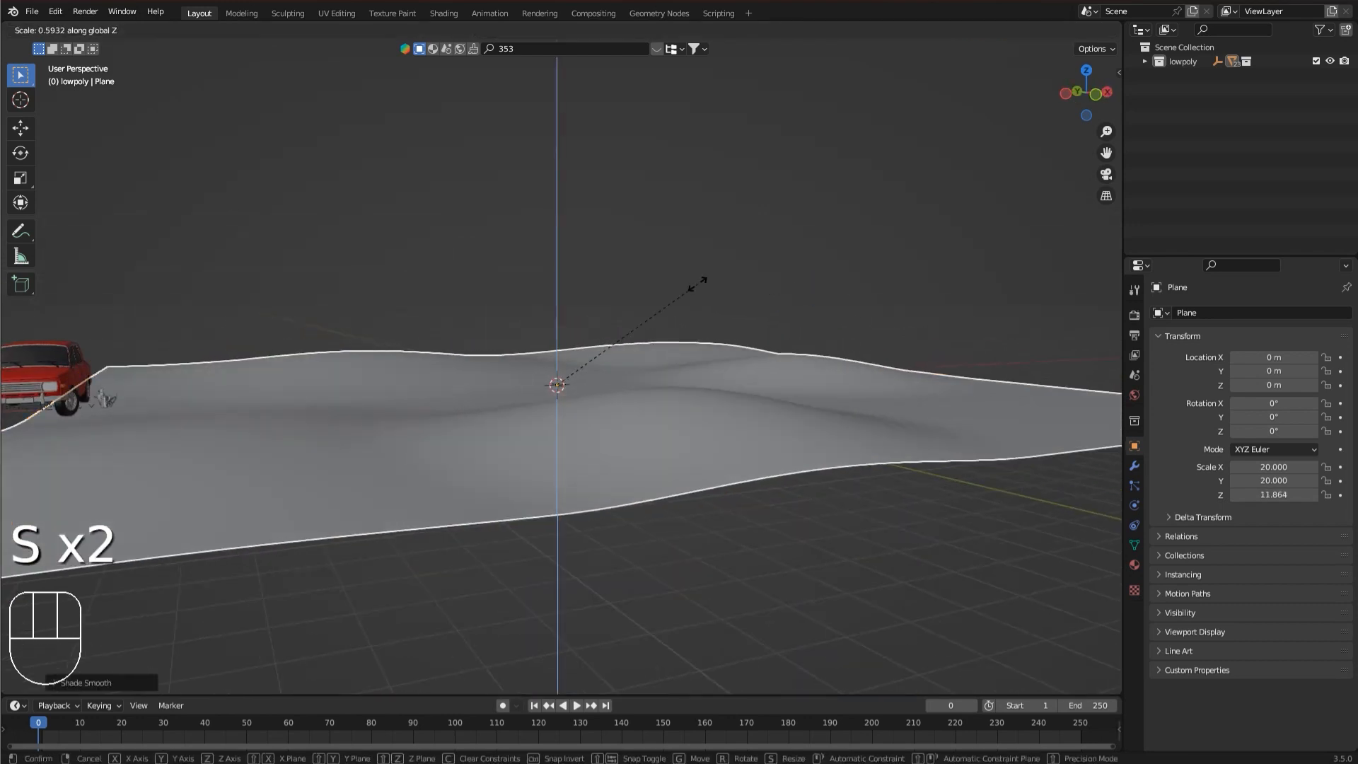
pyautogui.rightClick(758, 267)
# Flatten the ground's hills by scaling the plane to 0.7 along Z.
pyautogui.press('s')
pyautogui.press('z')
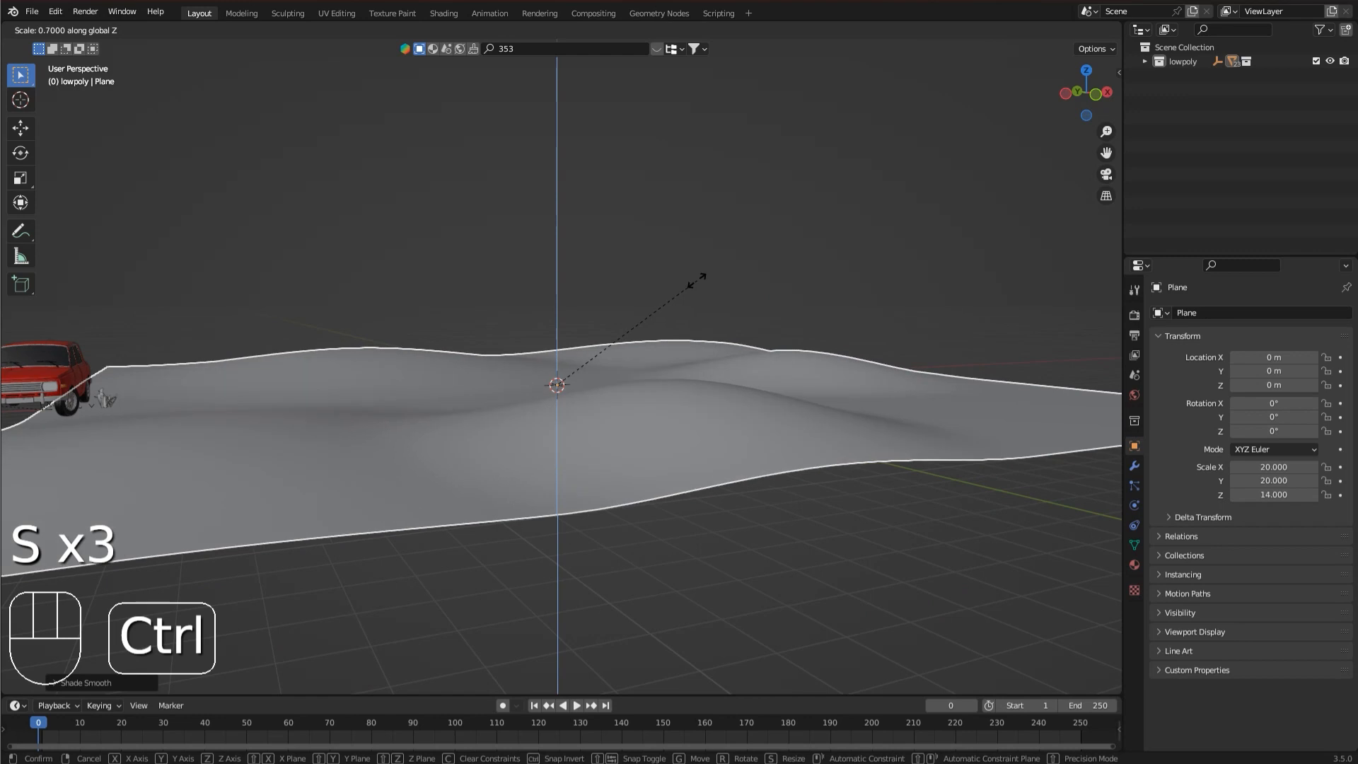
pyautogui.click(697, 281)
# Add a particle system to the ground plane and set its type to Hair.
pyautogui.moveTo(501, 264); pyautogui.dragTo(609, 375, button='middle')
pyautogui.scroll(2, 133, 462)
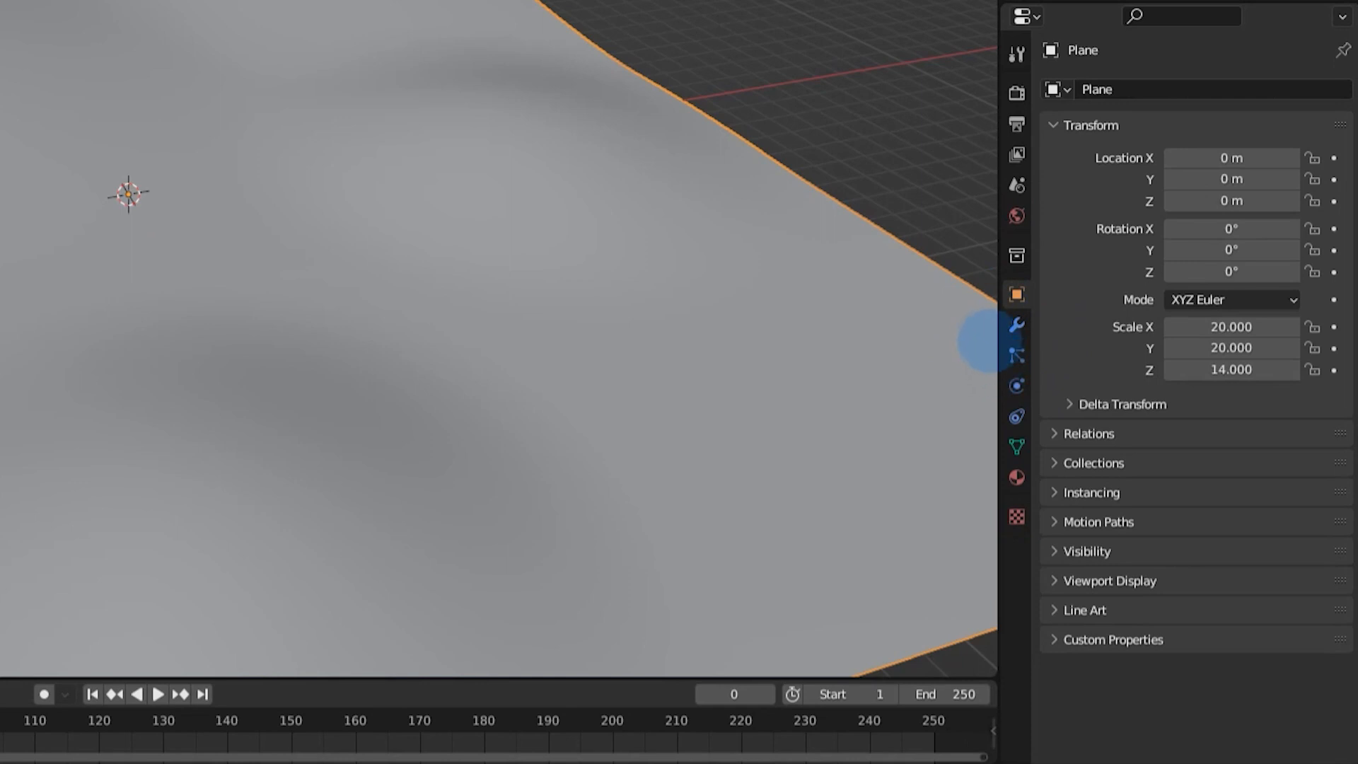
pyautogui.click(1017, 355)
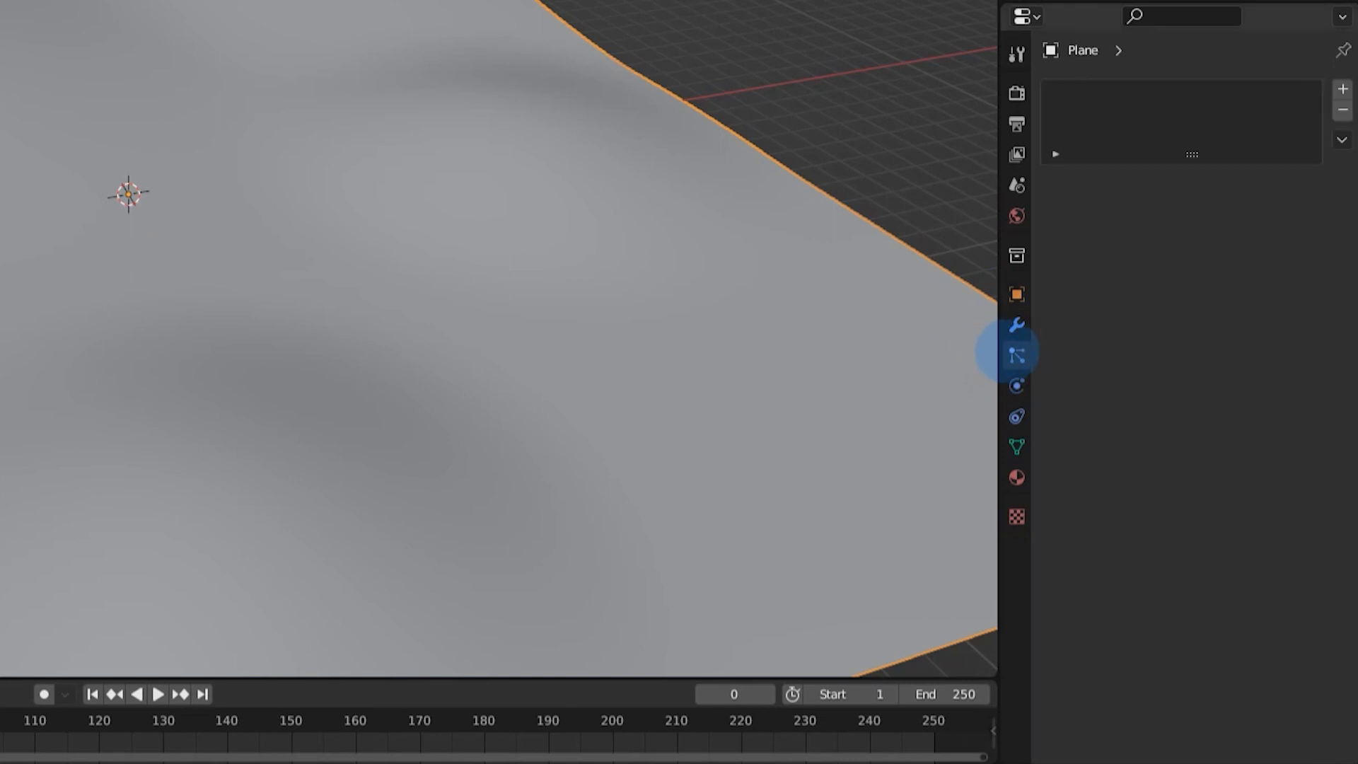
pyautogui.click(1343, 90)
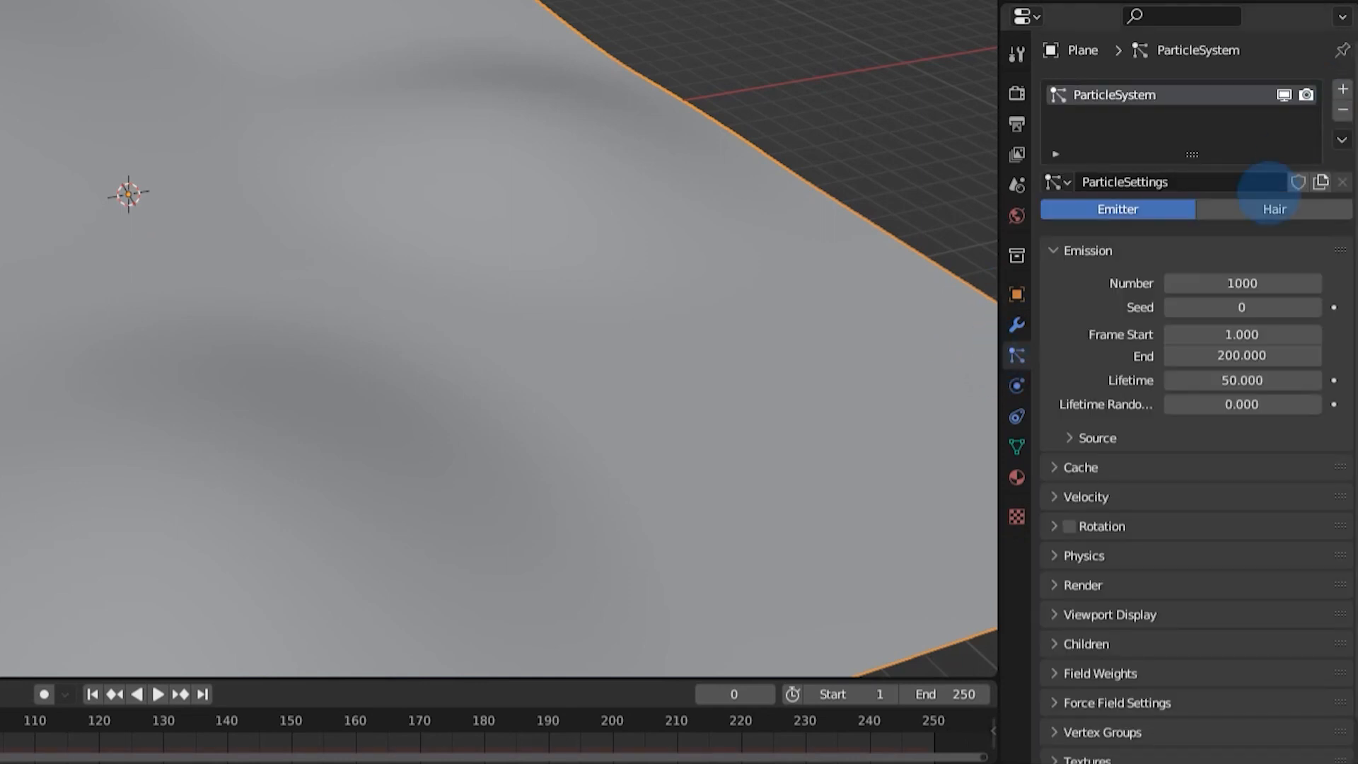
pyautogui.click(1273, 208)
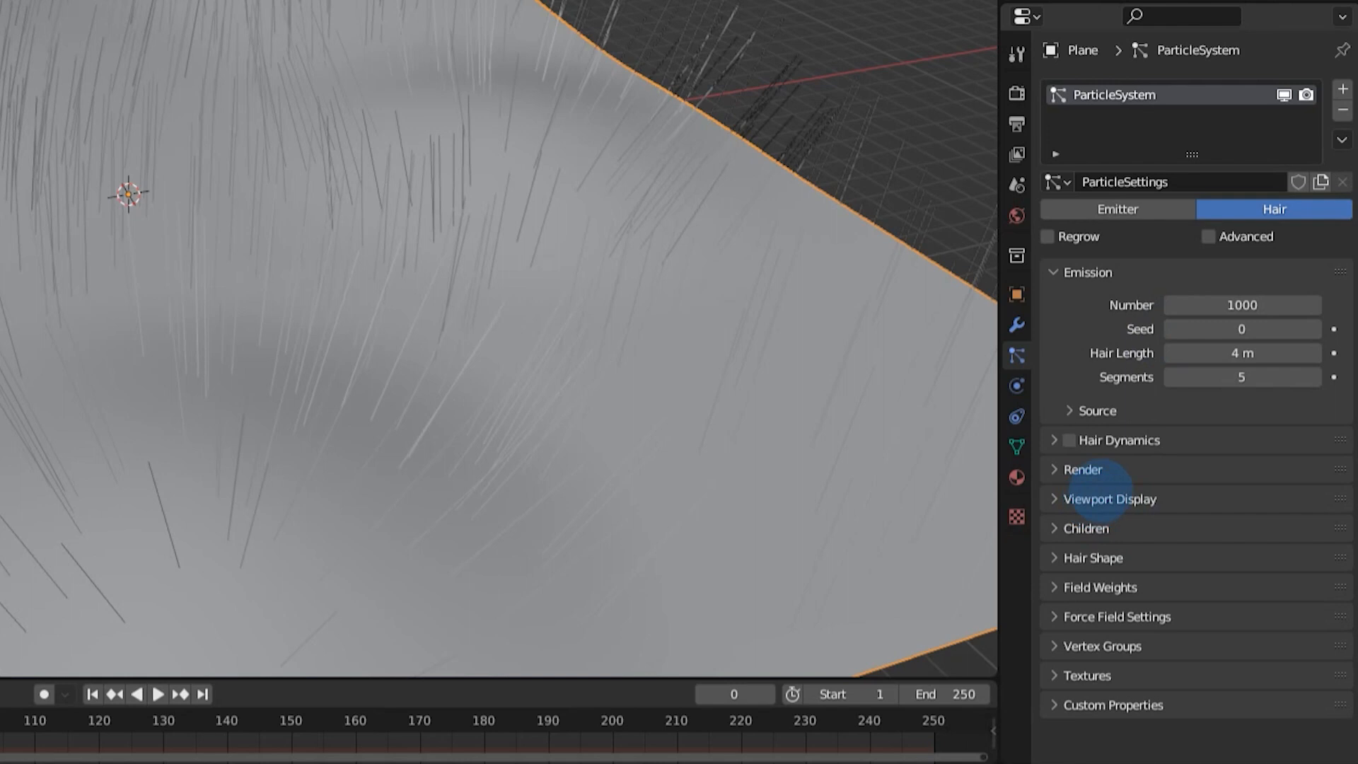
# Render the hair particles as Object and pick the grass clump as the instance object.
pyautogui.click(1104, 470)
pyautogui.click(1243, 502)
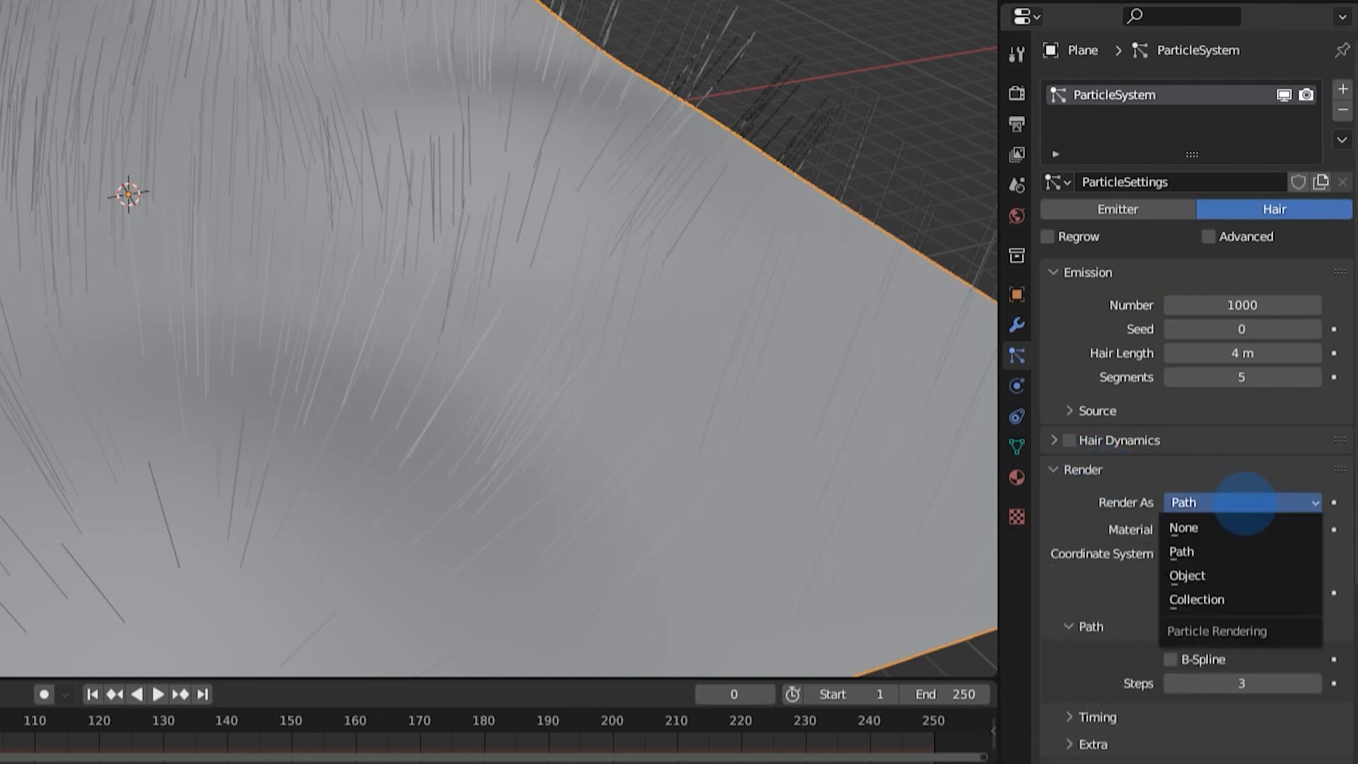
pyautogui.click(1234, 575)
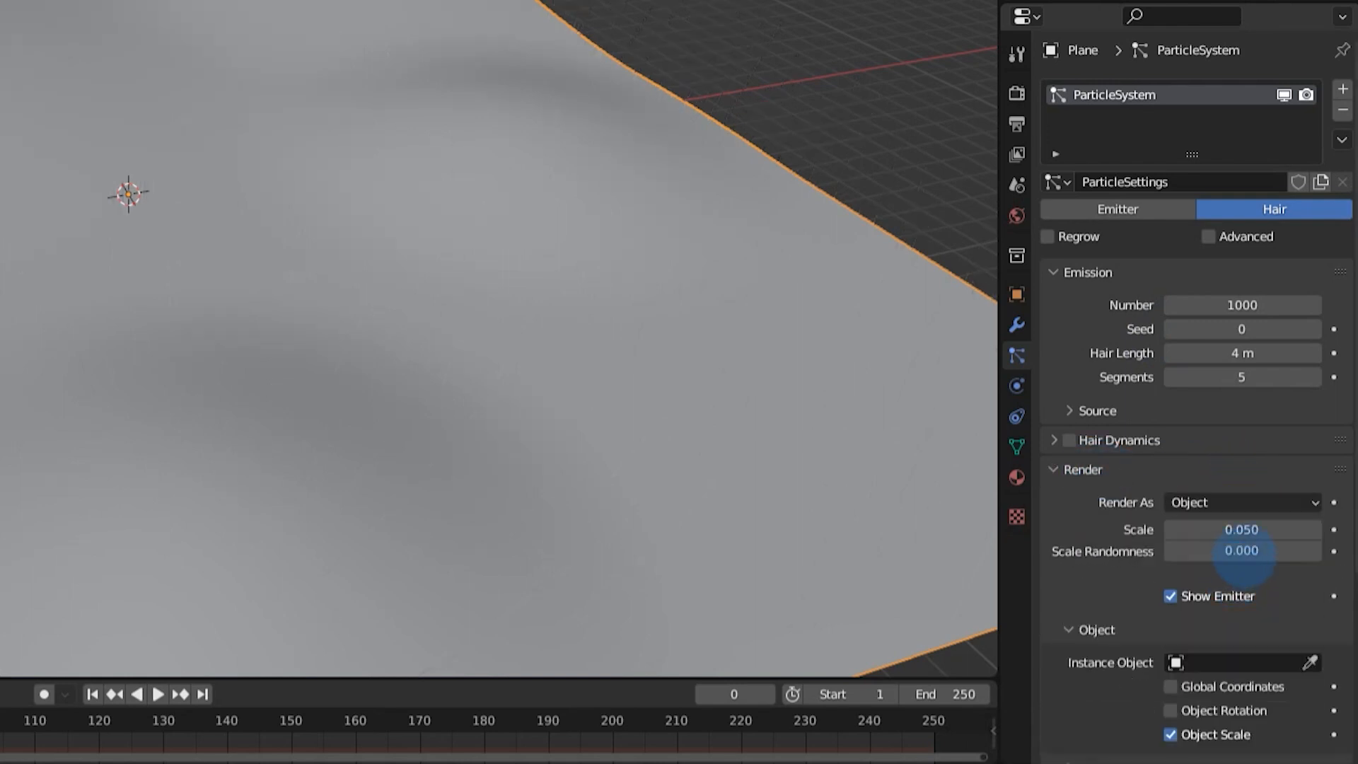
pyautogui.click(1311, 658)
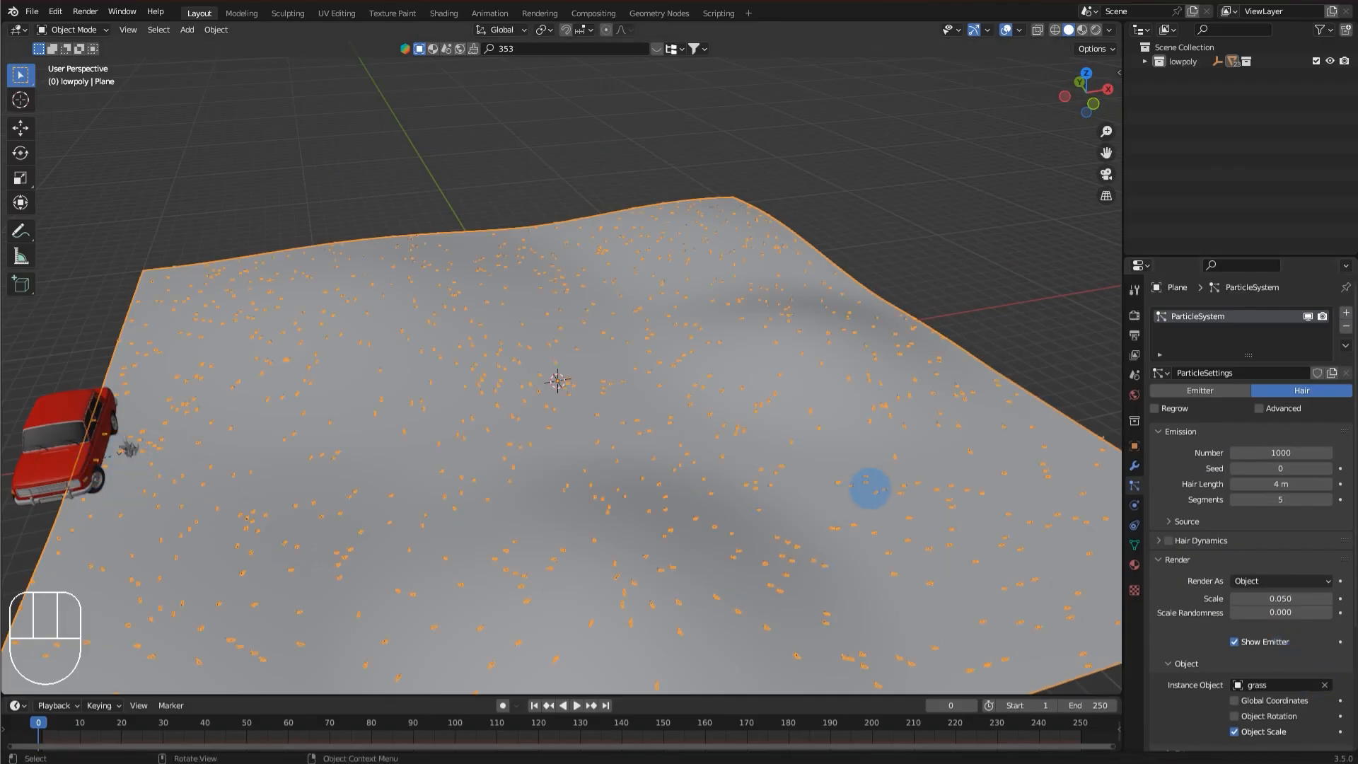
# Examine the orientation, size and distribution of the grass instances across the hills from several angles.
pyautogui.scroll(5, 870, 488)
pyautogui.moveTo(708, 434); pyautogui.dragTo(686, 416, button='middle')
pyautogui.scroll(3, 686, 416)
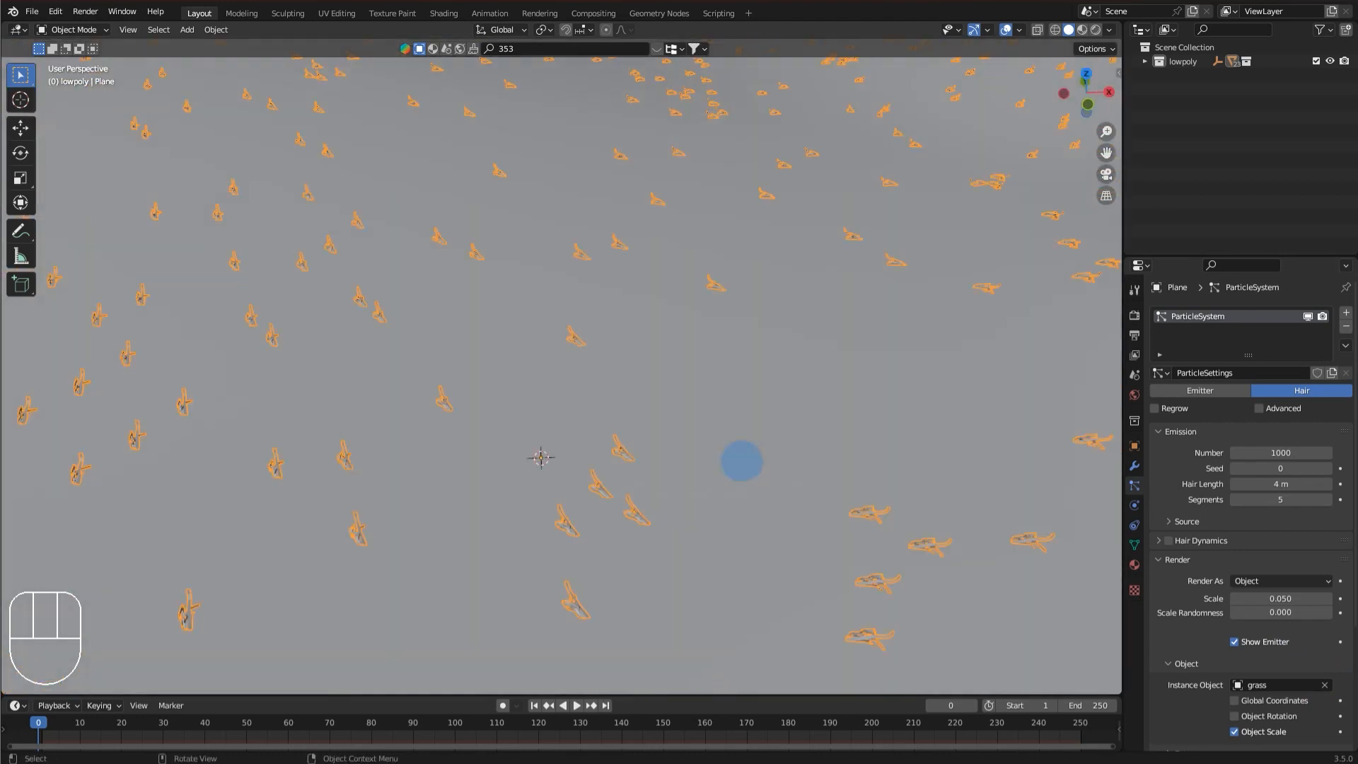
pyautogui.scroll(-6, 742, 461)
pyautogui.moveTo(567, 403); pyautogui.dragTo(668, 400, button='middle')
pyautogui.scroll(4, 667, 400)
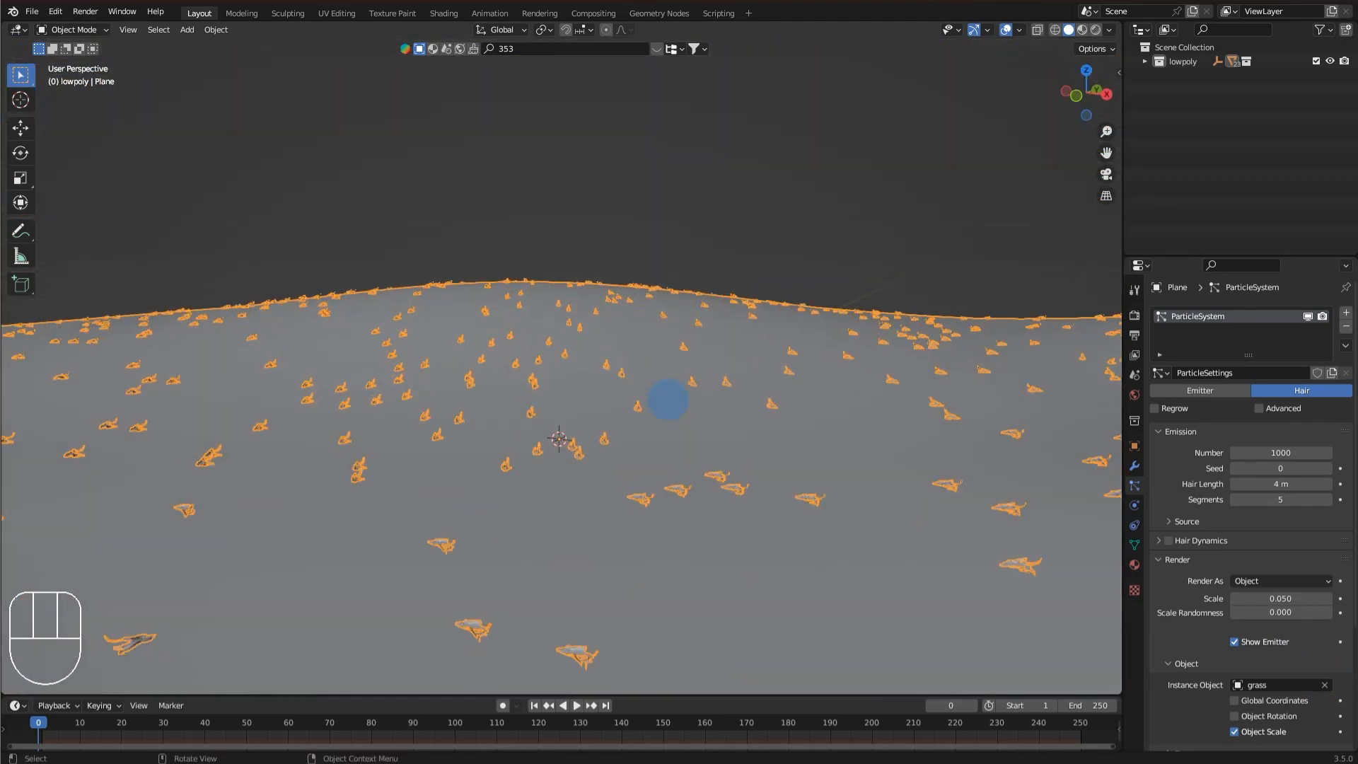
pyautogui.scroll(4, 668, 397)
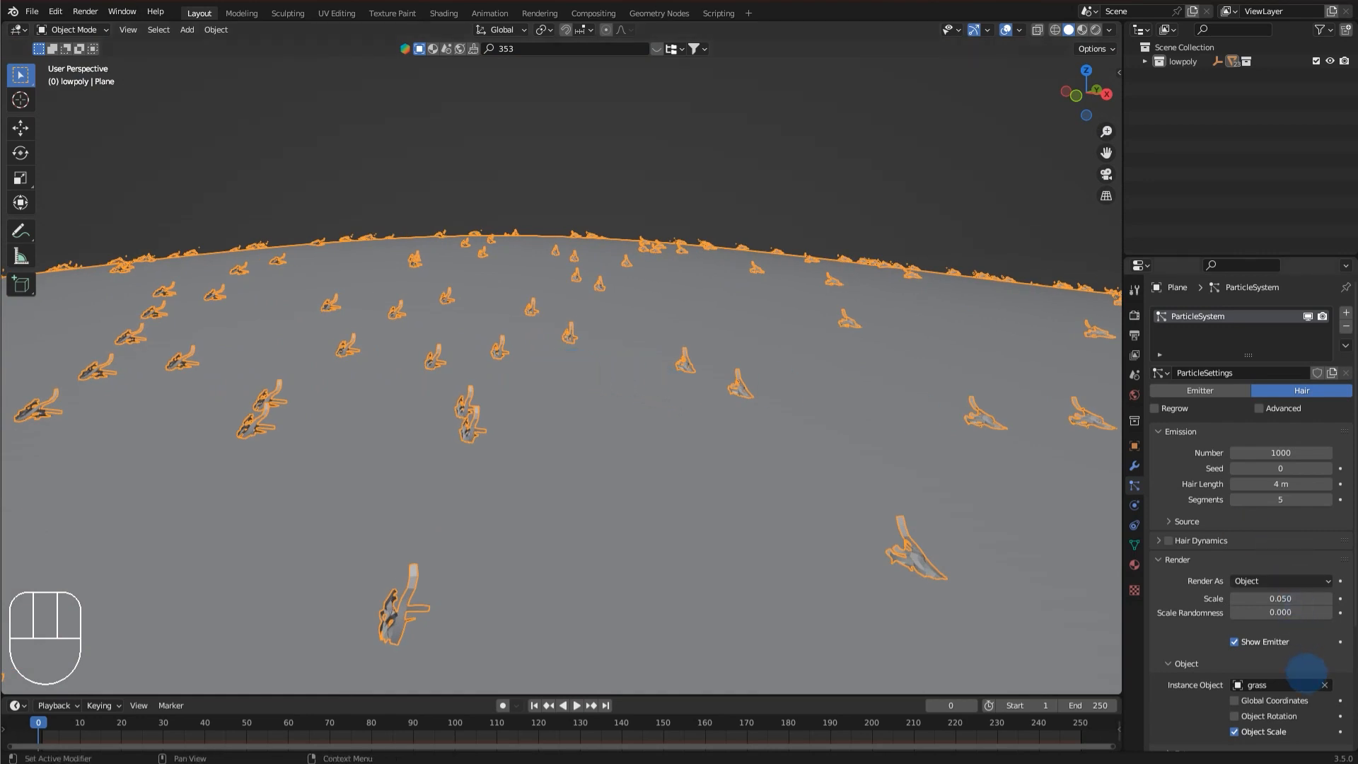
pyautogui.scroll(-5, 1031, 415)
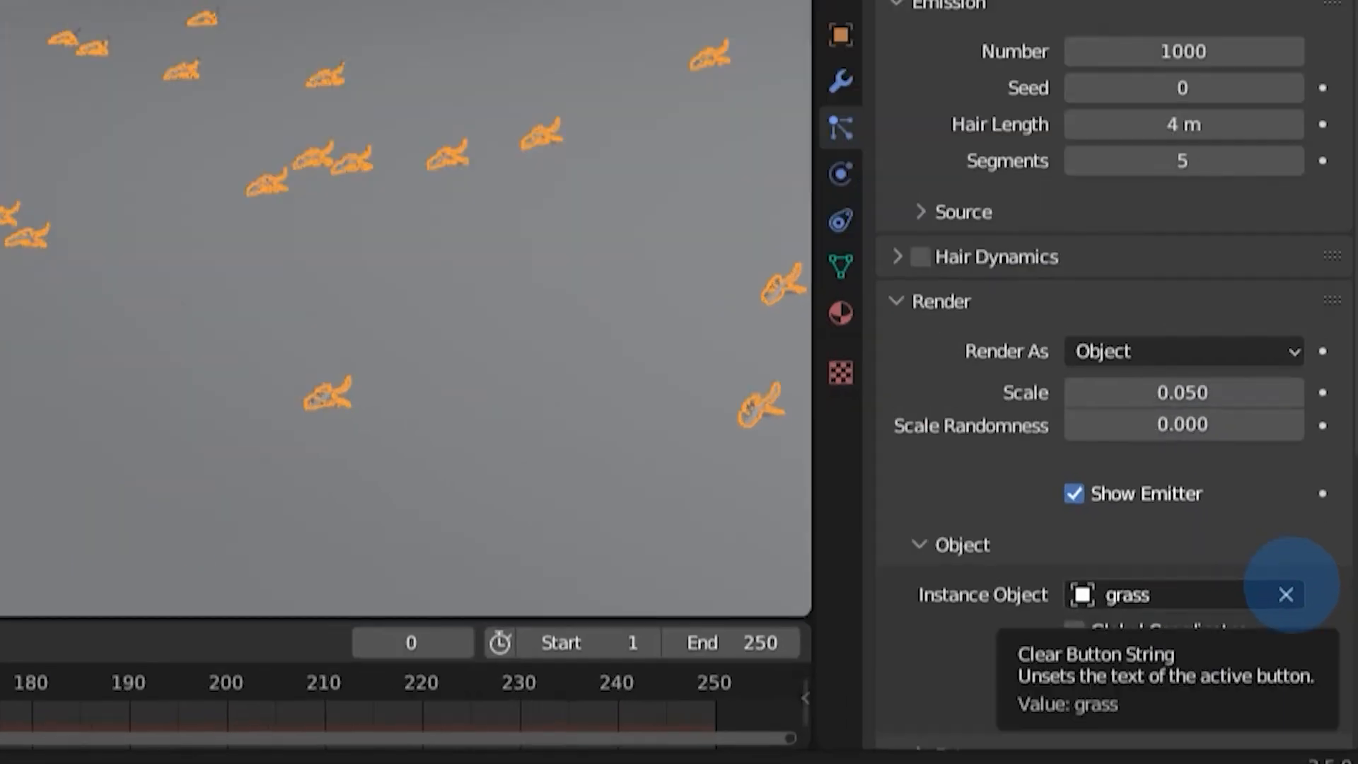
# Clear the particle system's instance object and isolate the original grass clump in local view.
pyautogui.click(1286, 594)
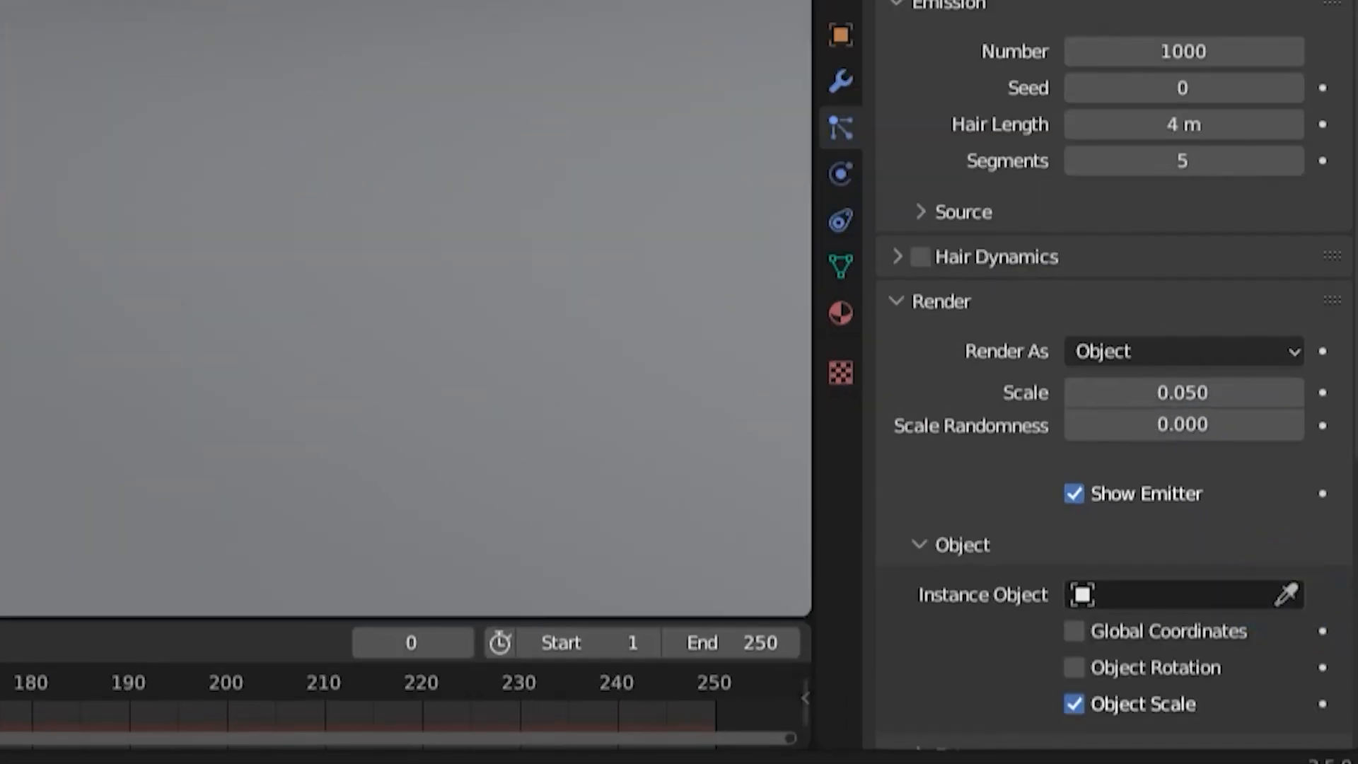
pyautogui.click(64, 343)
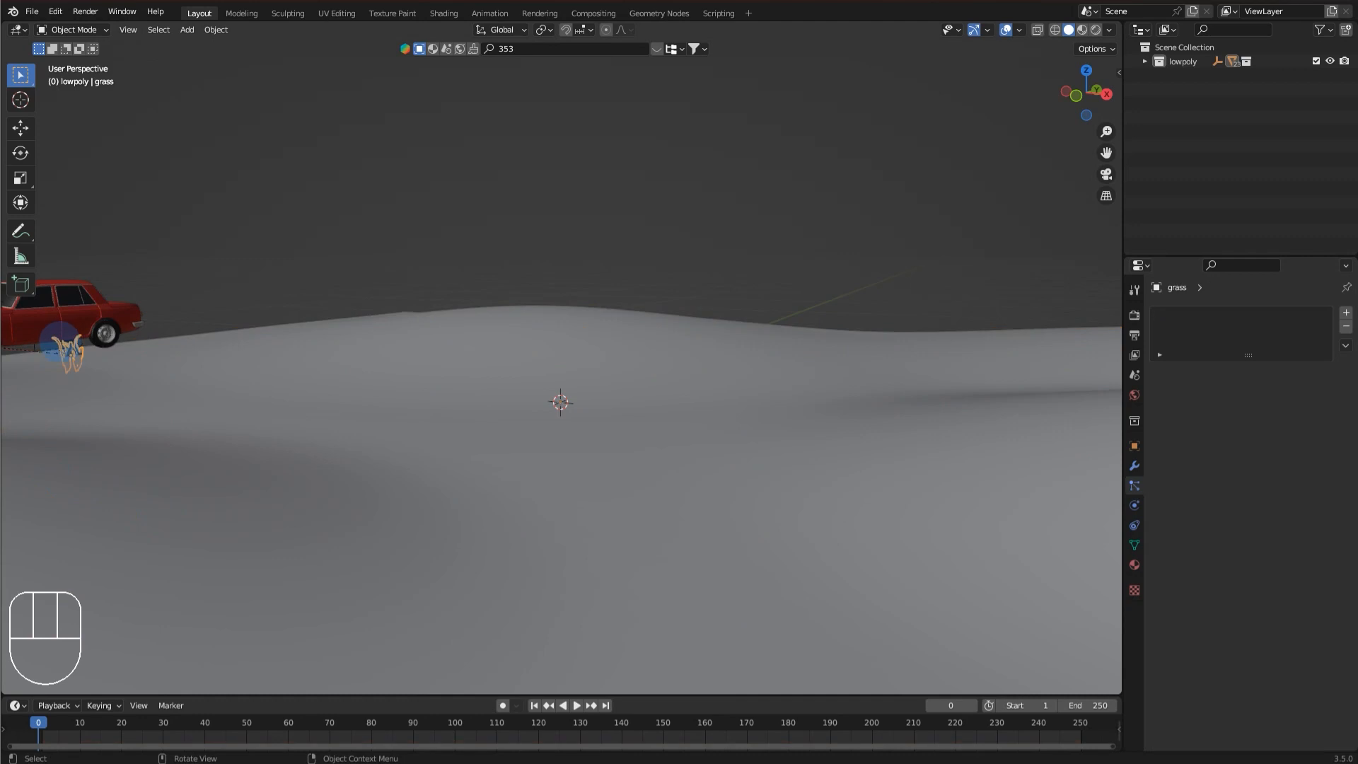
pyautogui.press('KP_Divide')
pyautogui.moveTo(602, 358); pyautogui.dragTo(638, 317, button='middle')
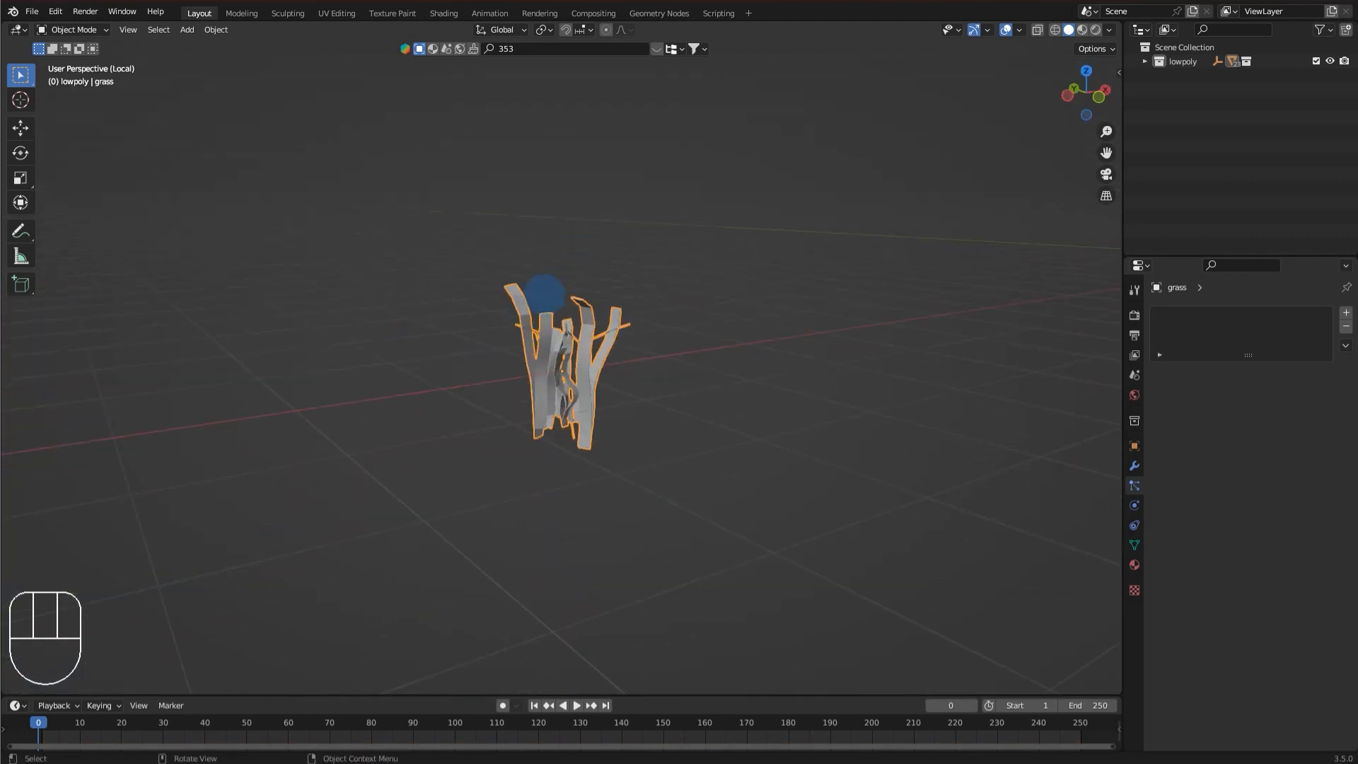
pyautogui.scroll(2, 510, 223)
pyautogui.moveTo(540, 206); pyautogui.dragTo(597, 540, button='middle')
pyautogui.moveTo(687, 312); pyautogui.dragTo(626, 356, button='middle')
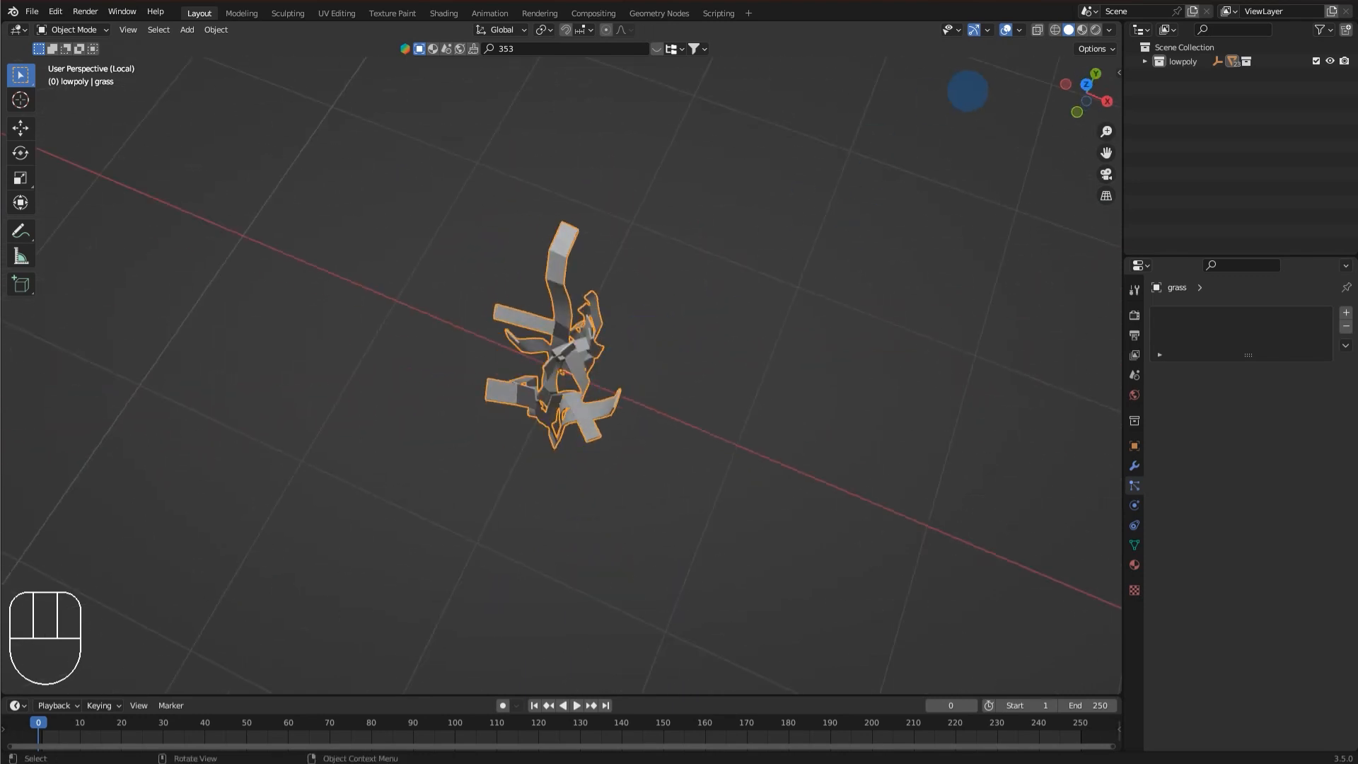
# Enter mesh editing on the grass clump in top view and select all of its geometry.
pyautogui.press('Tab')
pyautogui.scroll(4, 653, 279)
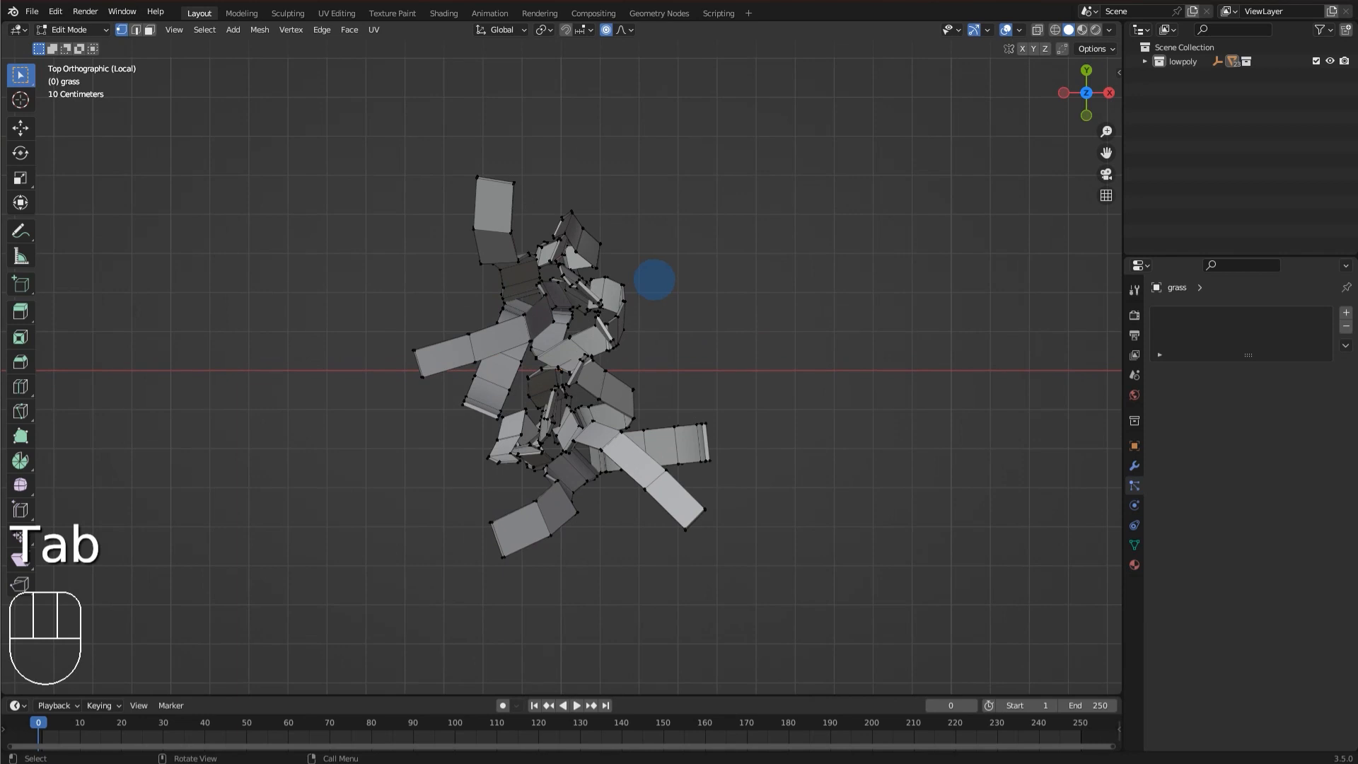
pyautogui.press('a')
pyautogui.hotkey('shift', 'd')
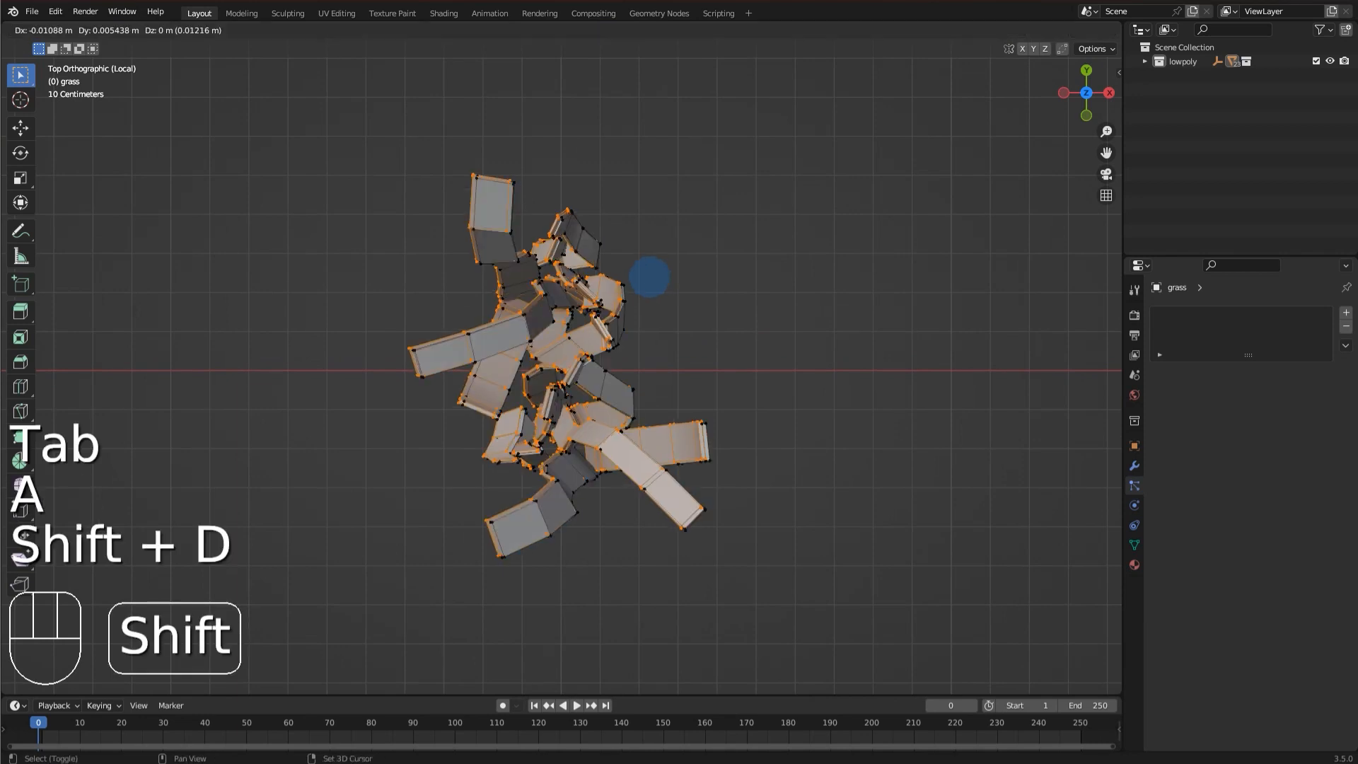
pyautogui.press('g')
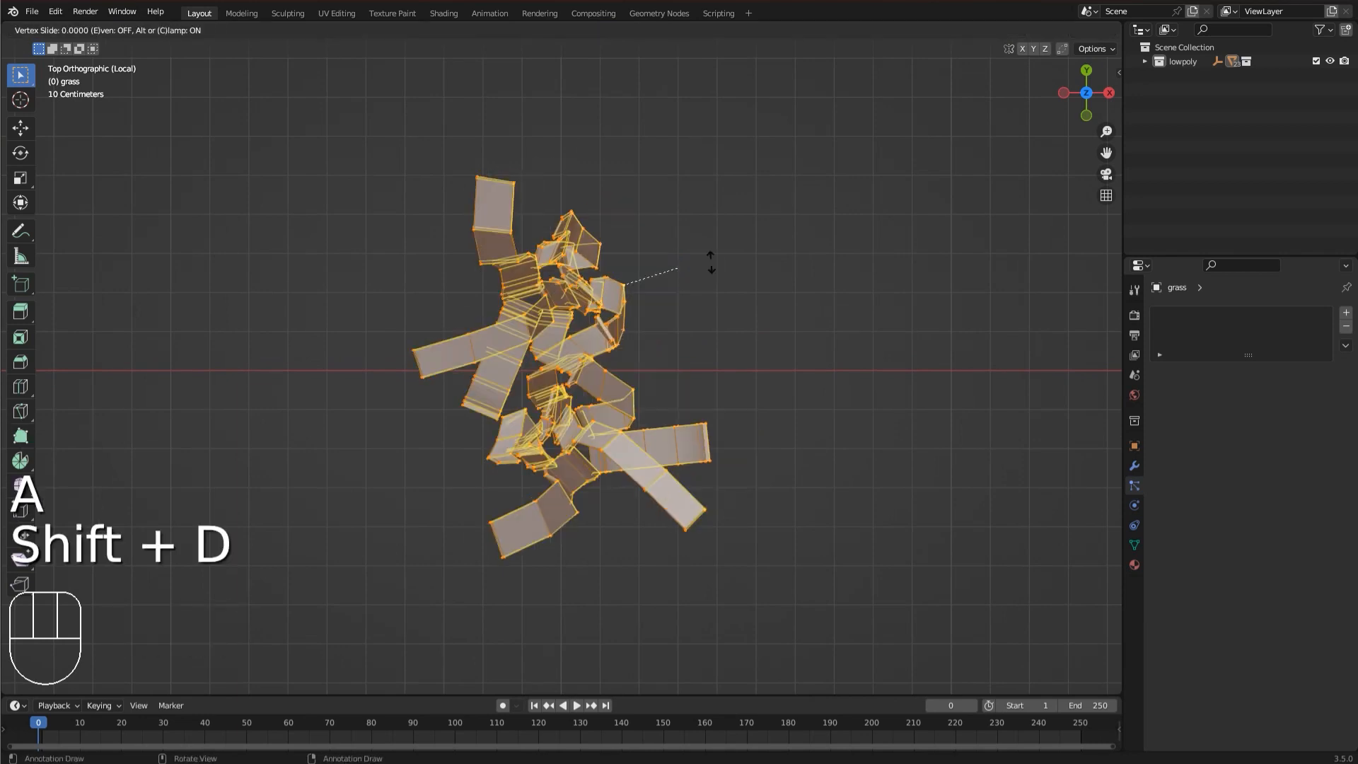
pyautogui.rightClick(832, 259)
pyautogui.press('g')
pyautogui.press('x')
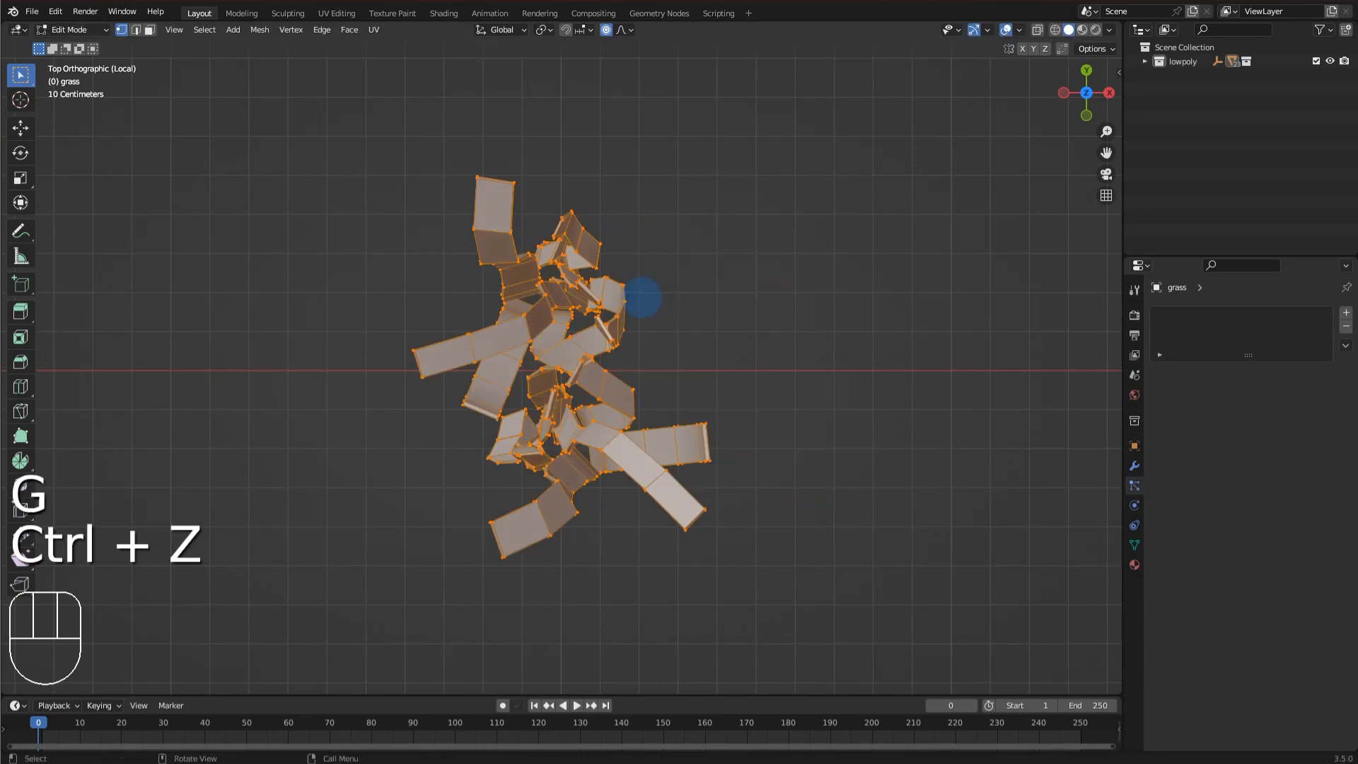
# Duplicate the grass geometry beside the original along +X and, with proportional editing off, rotate the copy -165° in top view.
pyautogui.hotkey('shift', 'd')
pyautogui.click(877, 293)
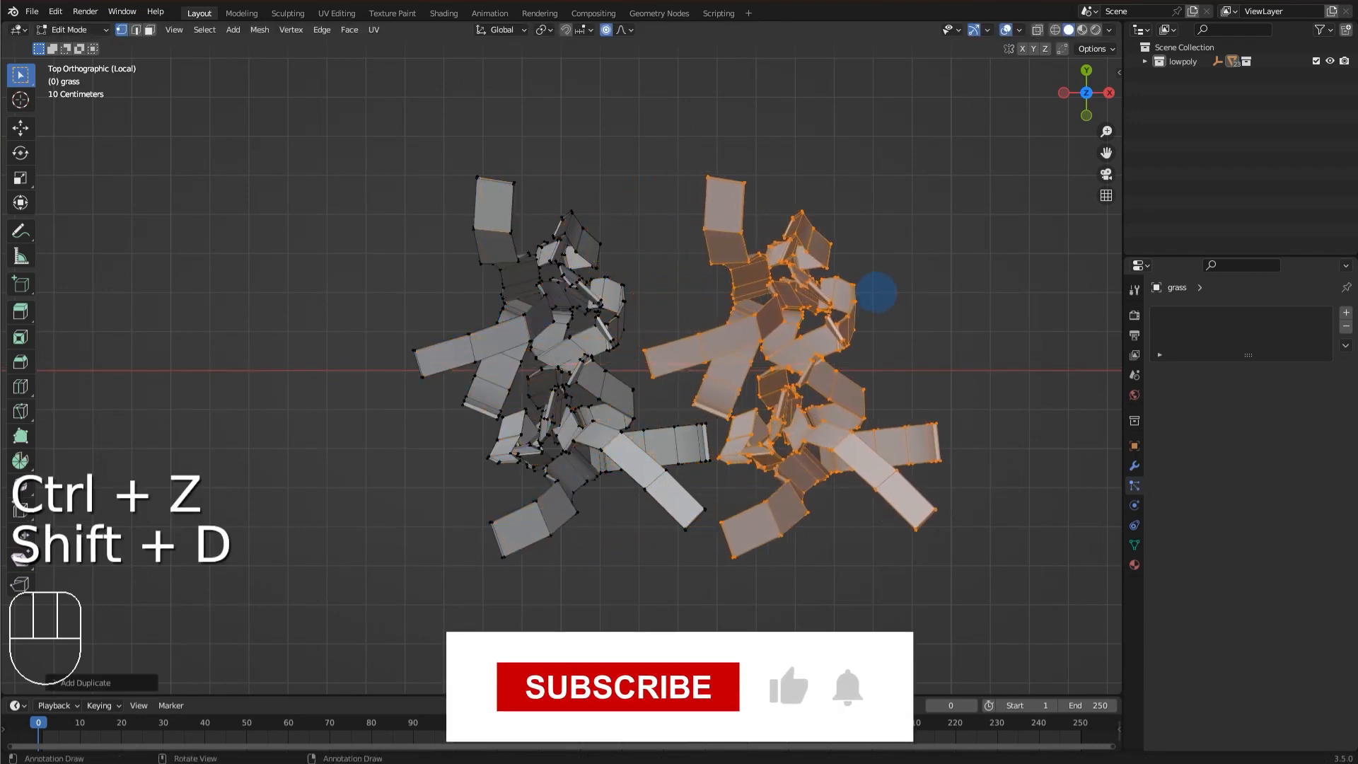
pyautogui.press('r')
pyautogui.press('o')
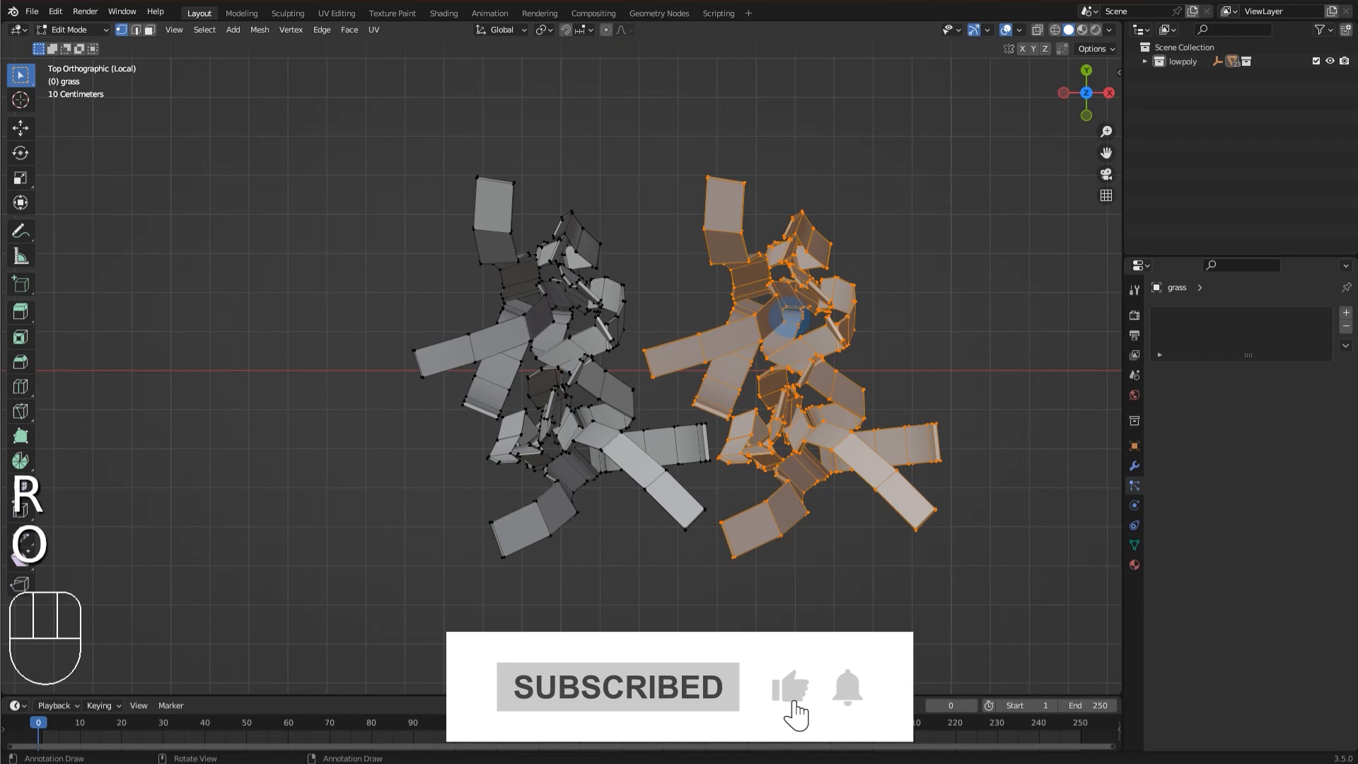
pyautogui.press('r')
pyautogui.press('ctrl')
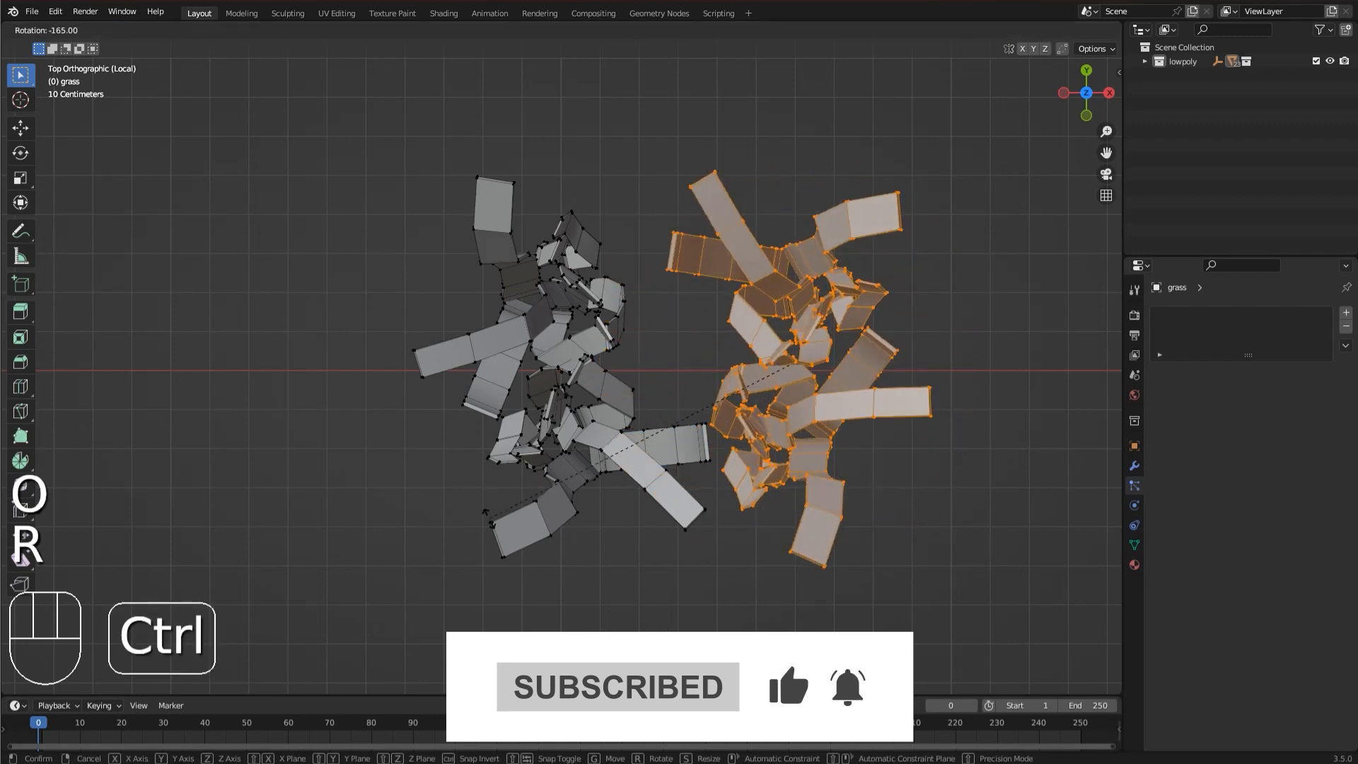
pyautogui.click(486, 511)
# Separate the duplicated grass geometry into its own object and enter mesh editing on it.
pyautogui.moveTo(485, 511); pyautogui.dragTo(831, 208, button='middle')
pyautogui.press('p')
pyautogui.click(831, 208)
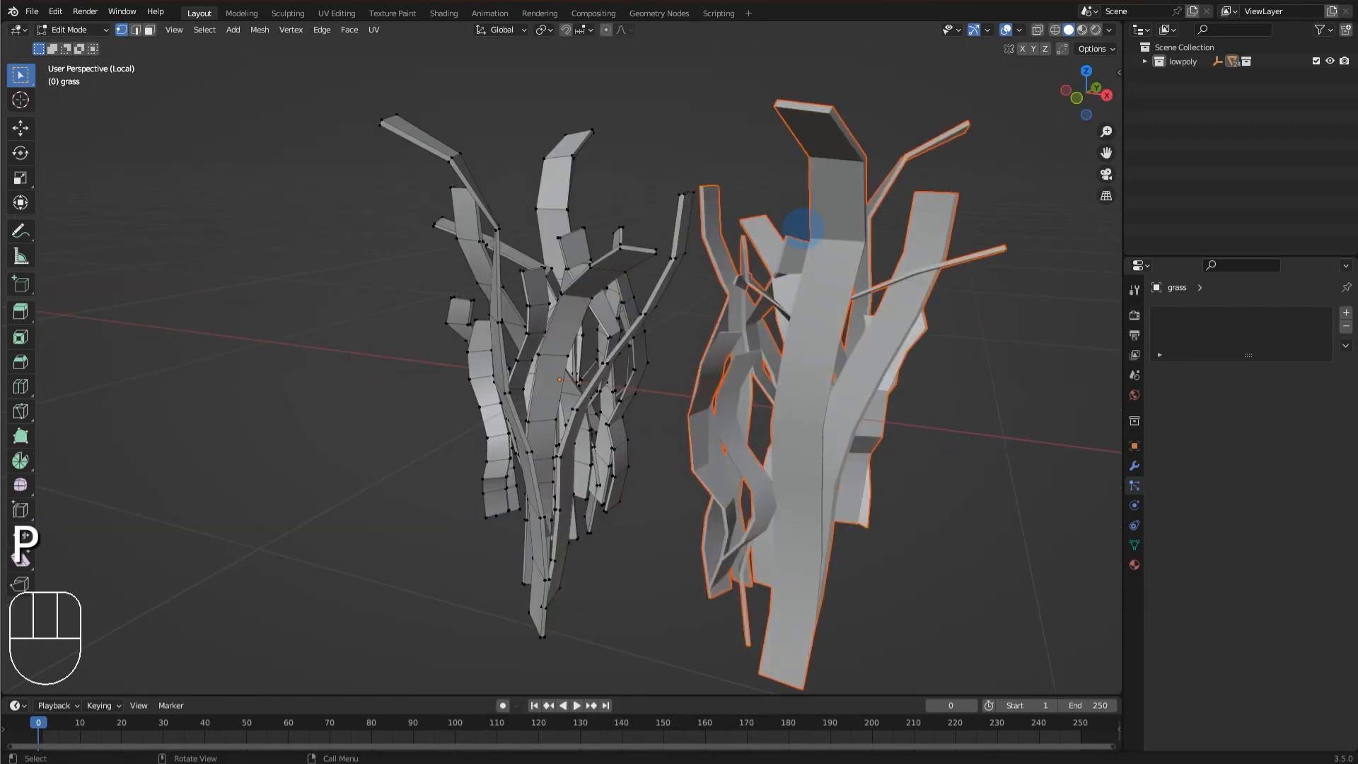
pyautogui.press('Tab')
pyautogui.click(814, 127)
pyautogui.press('Tab')
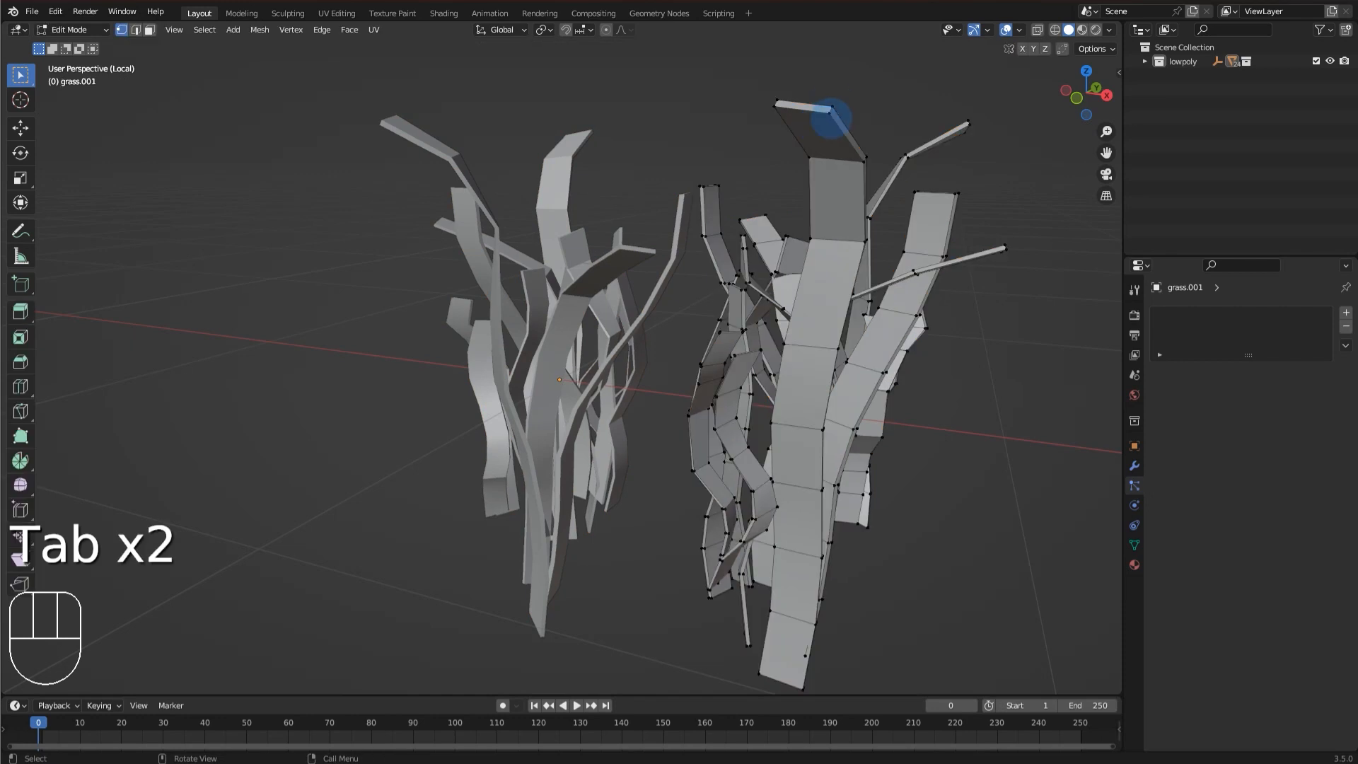
# Turn on proportional editing and bend the duplicate's blades by moving an upper vertex about 0.17 m with a 0.91 m influence radius.
pyautogui.press('o')
pyautogui.scroll(-5, 829, 163)
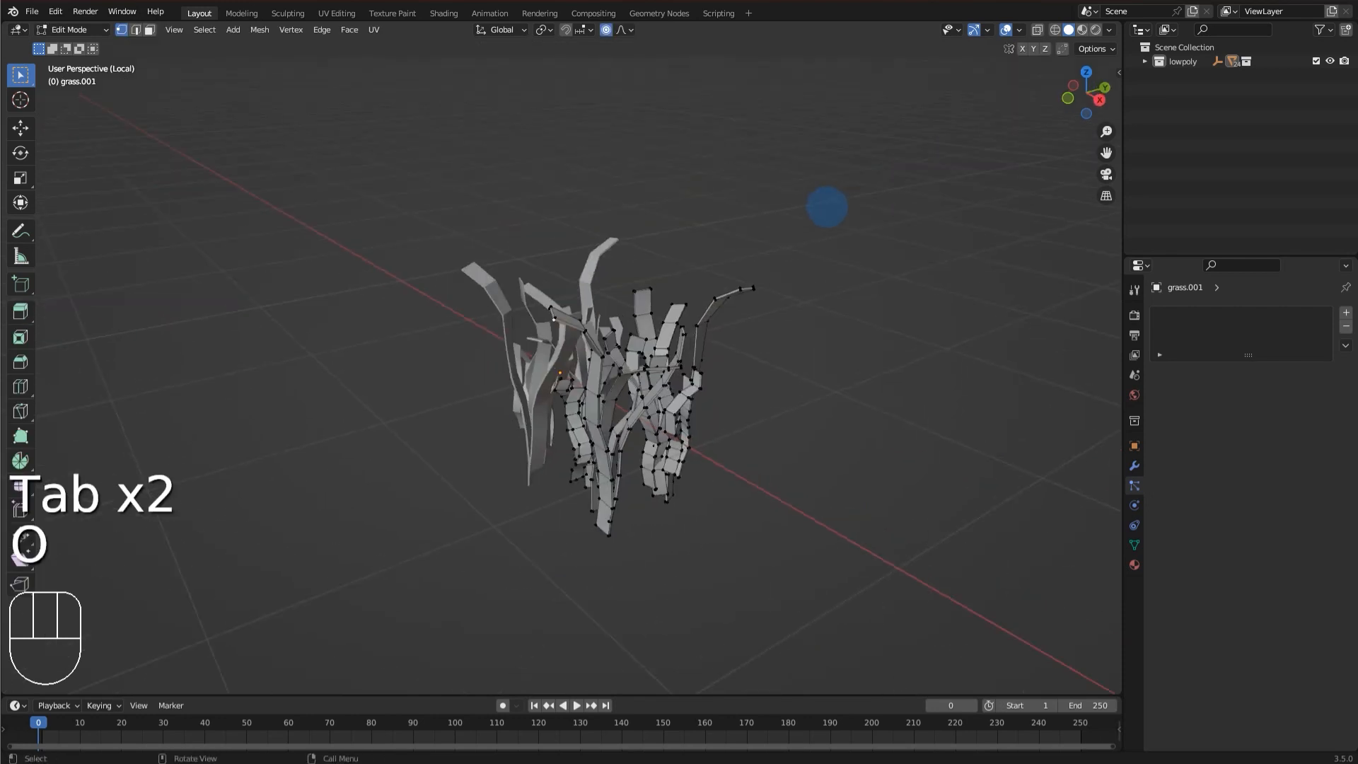
pyautogui.press('g')
pyautogui.press('g')
pyautogui.scroll(6, 878, 187)
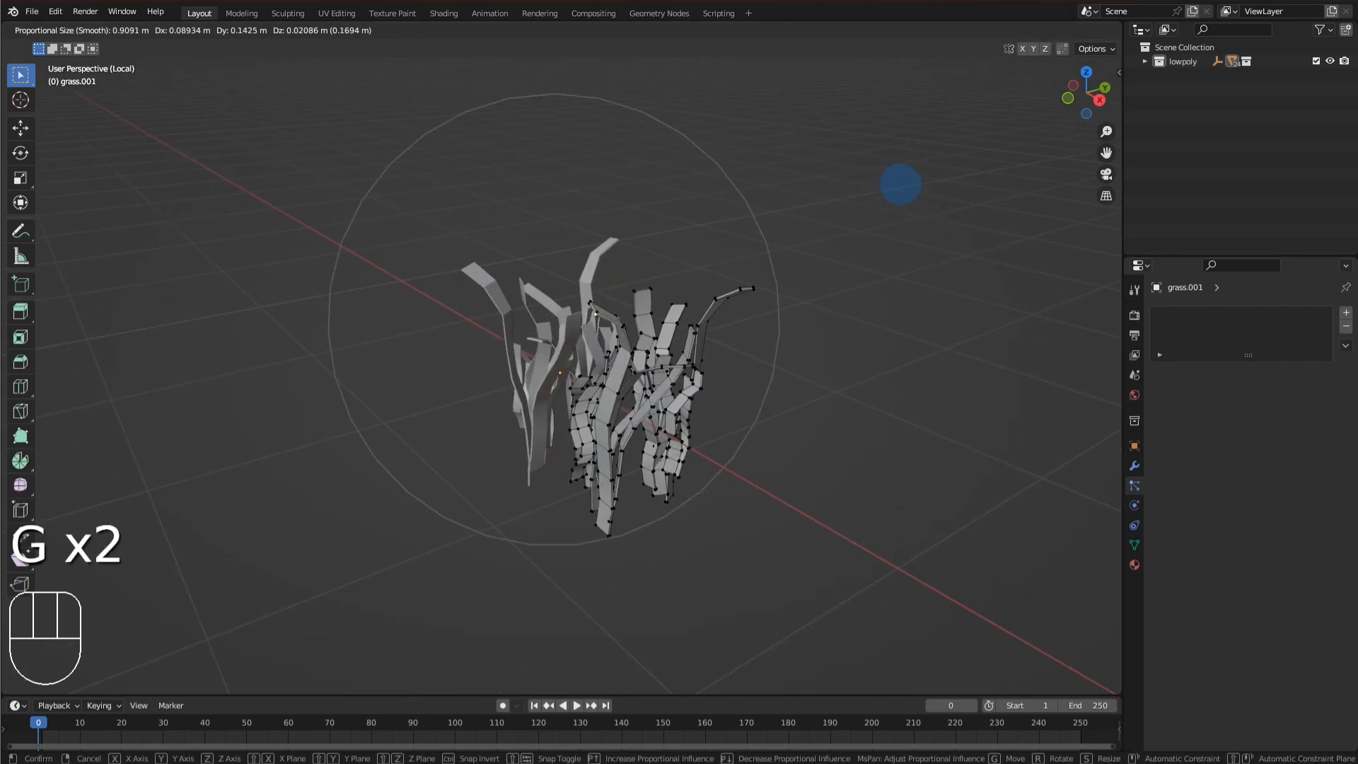
pyautogui.click(899, 184)
# Reshape the lower part of the duplicated clump by moving vertices with proportional editing, and leave mesh editing.
pyautogui.moveTo(870, 218); pyautogui.dragTo(546, 524, button='middle')
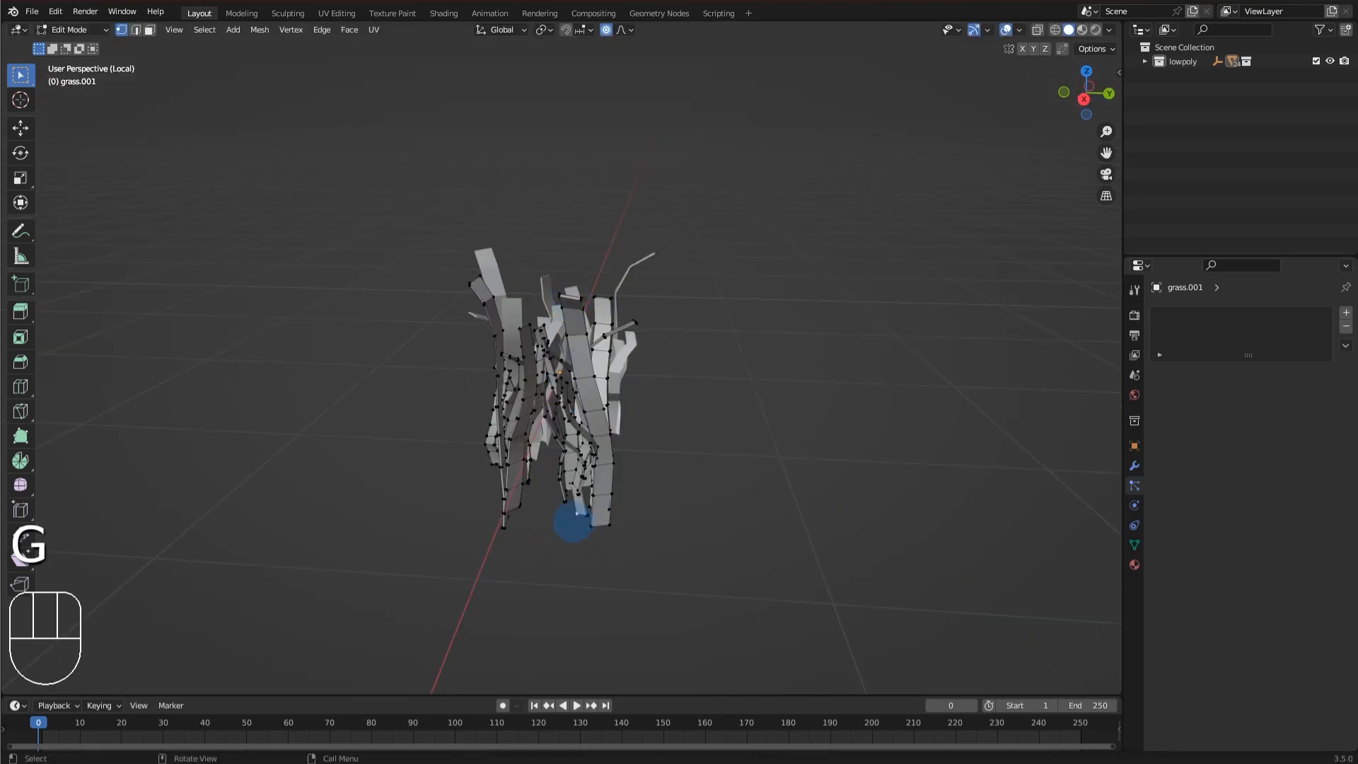
pyautogui.press('g')
pyautogui.click(571, 487)
pyautogui.moveTo(601, 460); pyautogui.dragTo(519, 425, button='middle')
pyautogui.press('g')
pyautogui.press('Tab')
# Select both grass clumps and duplicate them as new objects.
pyautogui.moveTo(700, 389); pyautogui.dragTo(679, 415, button='middle')
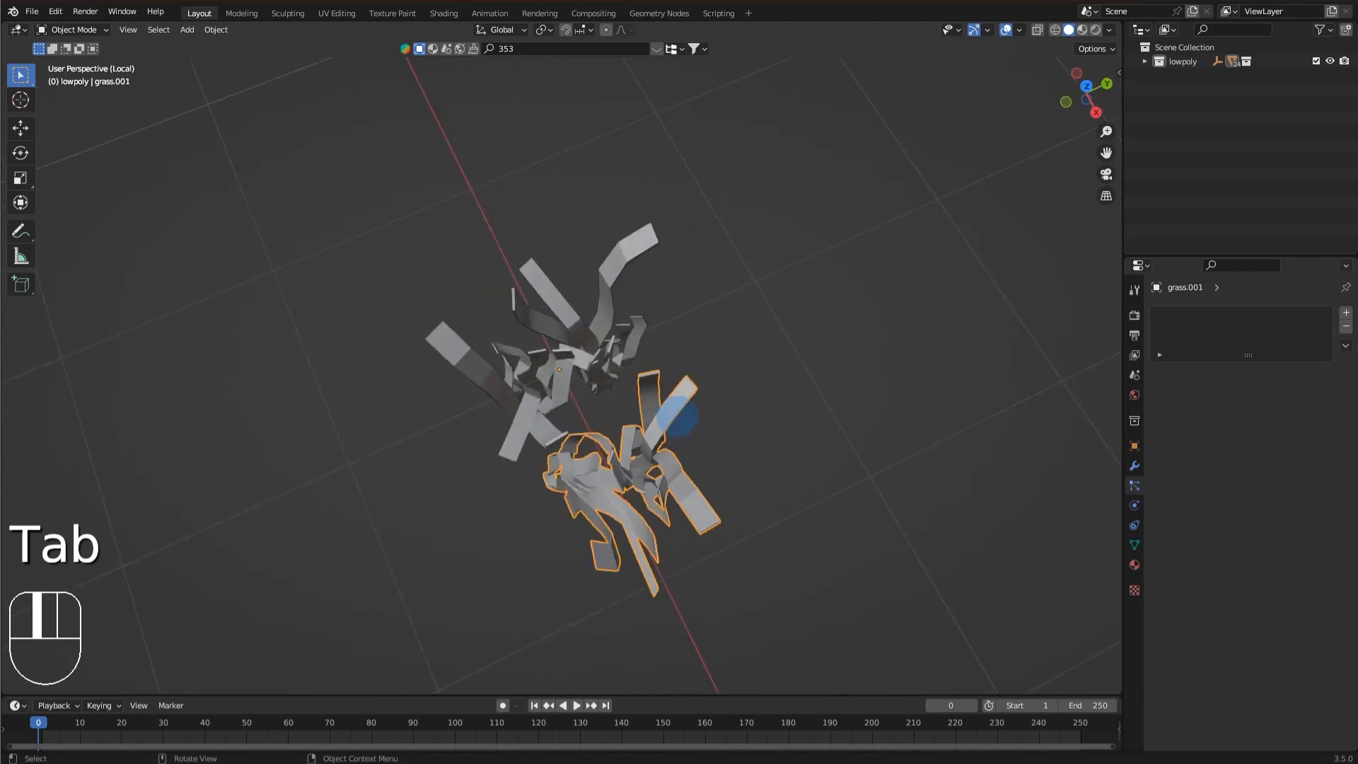
pyautogui.keyDown('shift'); pyautogui.click(576, 358); pyautogui.keyUp('shift')
pyautogui.hotkey('shift', 'd')
pyautogui.click(672, 300)
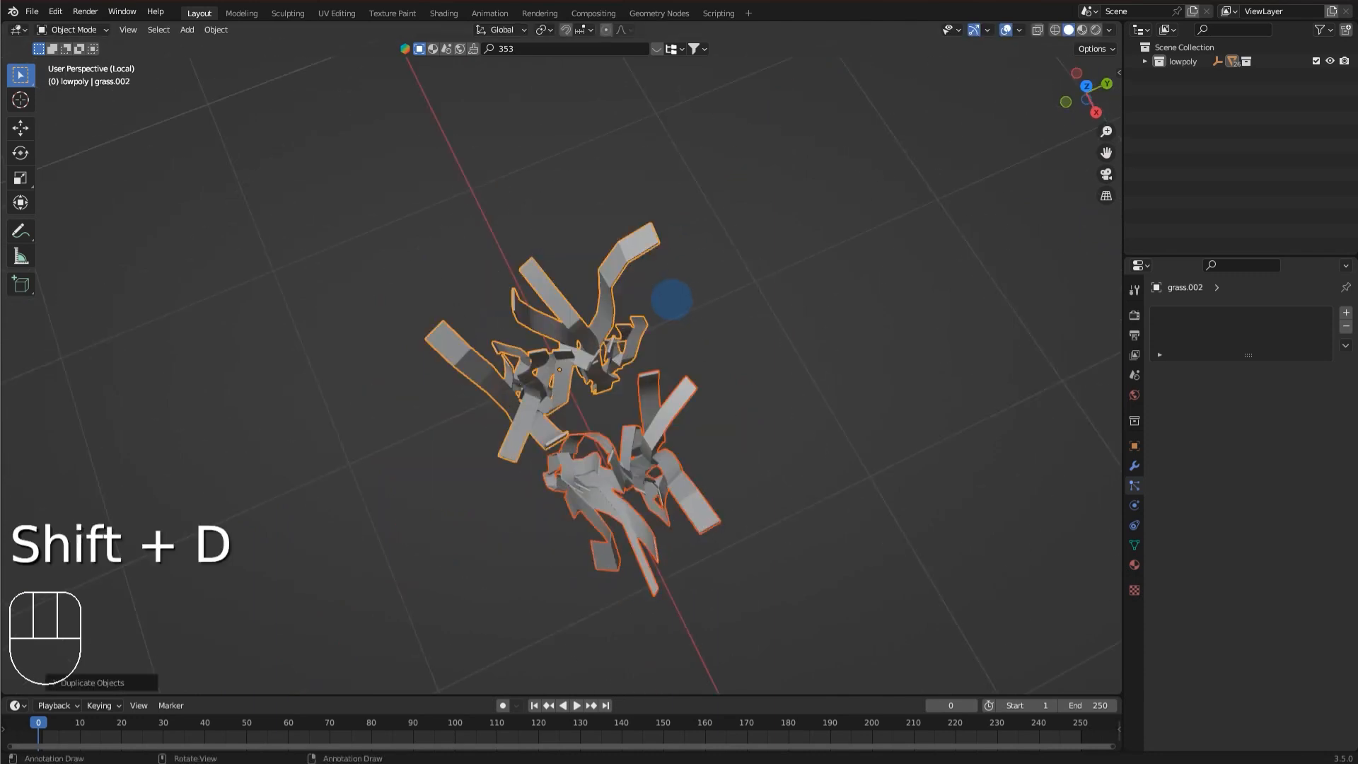
# Move the duplicated grass clumps along X and horizontally without changing height, placing them beside the two originals.
pyautogui.press('g')
pyautogui.press('x')
pyautogui.click(731, 598)
pyautogui.press('g')
pyautogui.hotkey('shift', 'z')
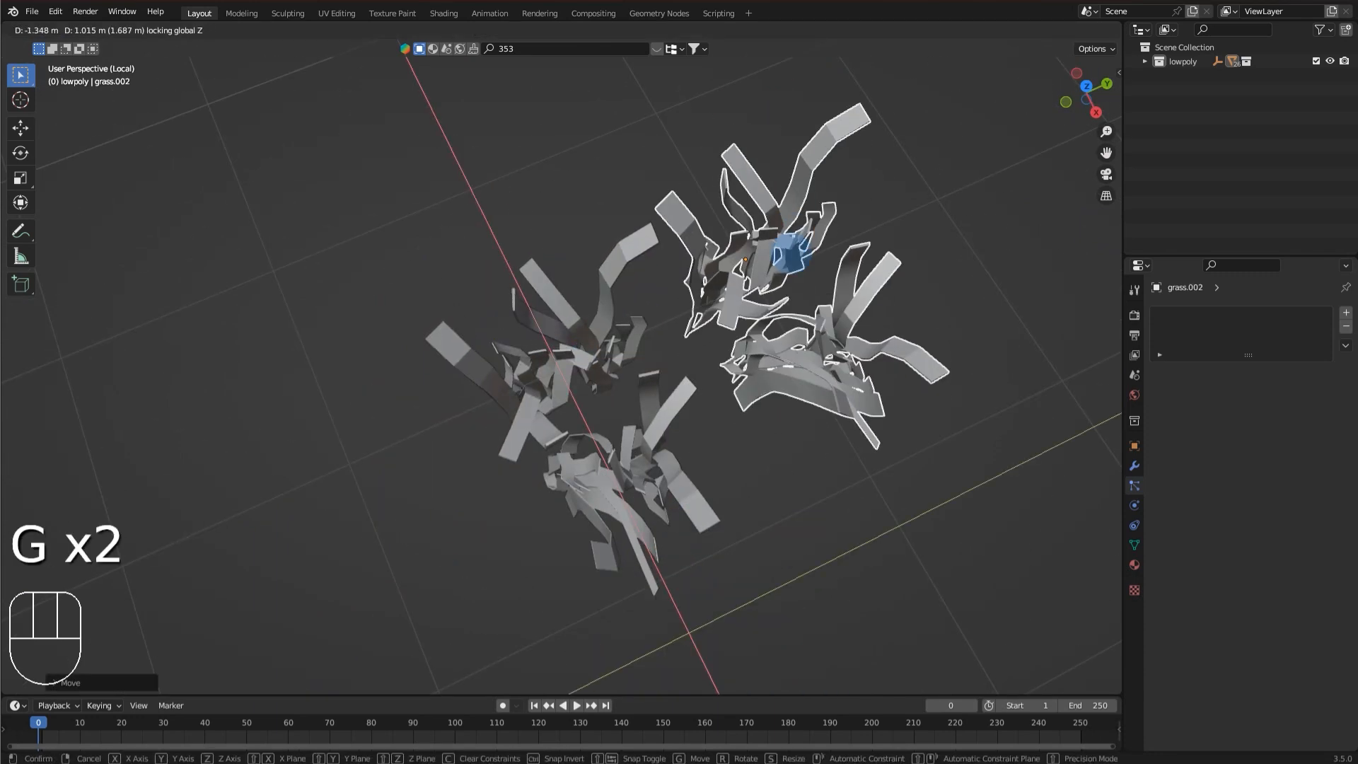
pyautogui.click(788, 318)
# Reposition the two lower grass clumps individually in the horizontal plane, closer to the upper clumps.
pyautogui.click(653, 467)
pyautogui.press('g')
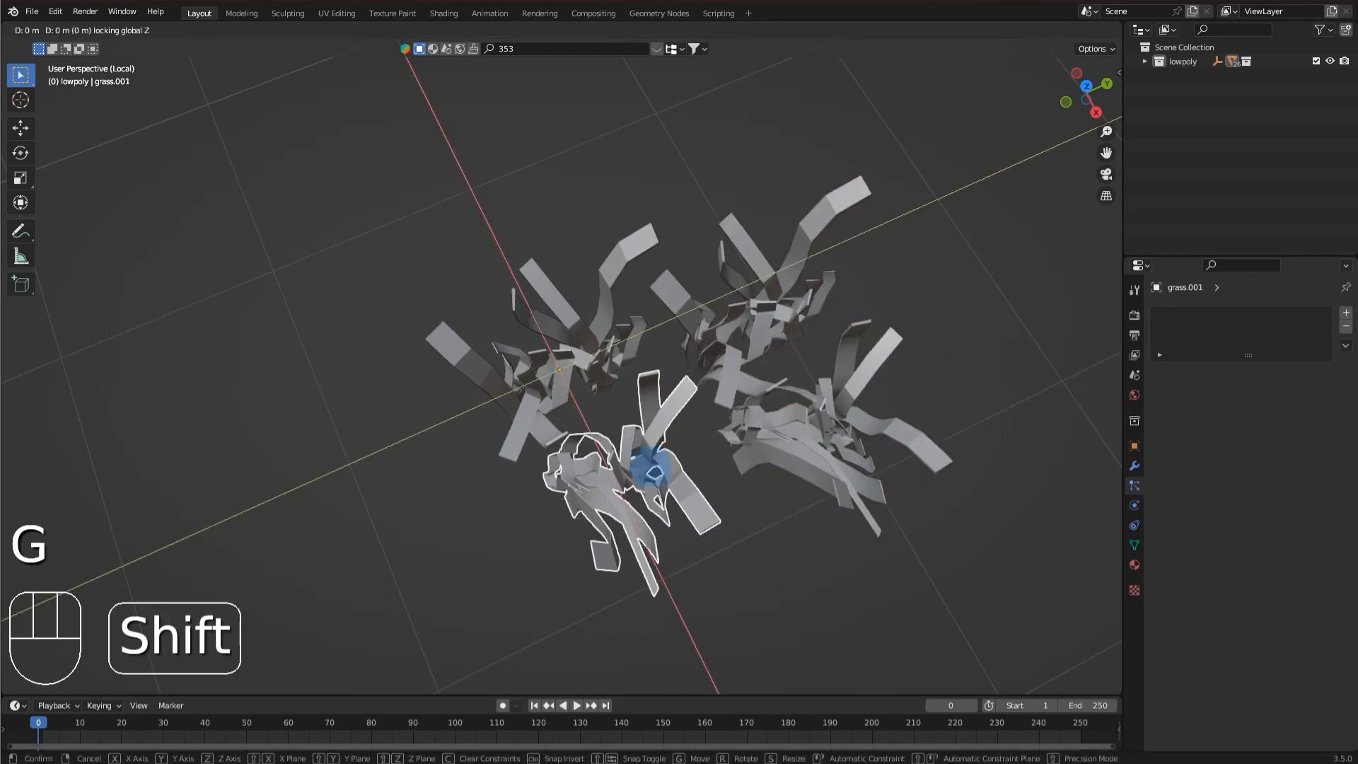
pyautogui.click(559, 488)
pyautogui.click(837, 428)
pyautogui.press('g')
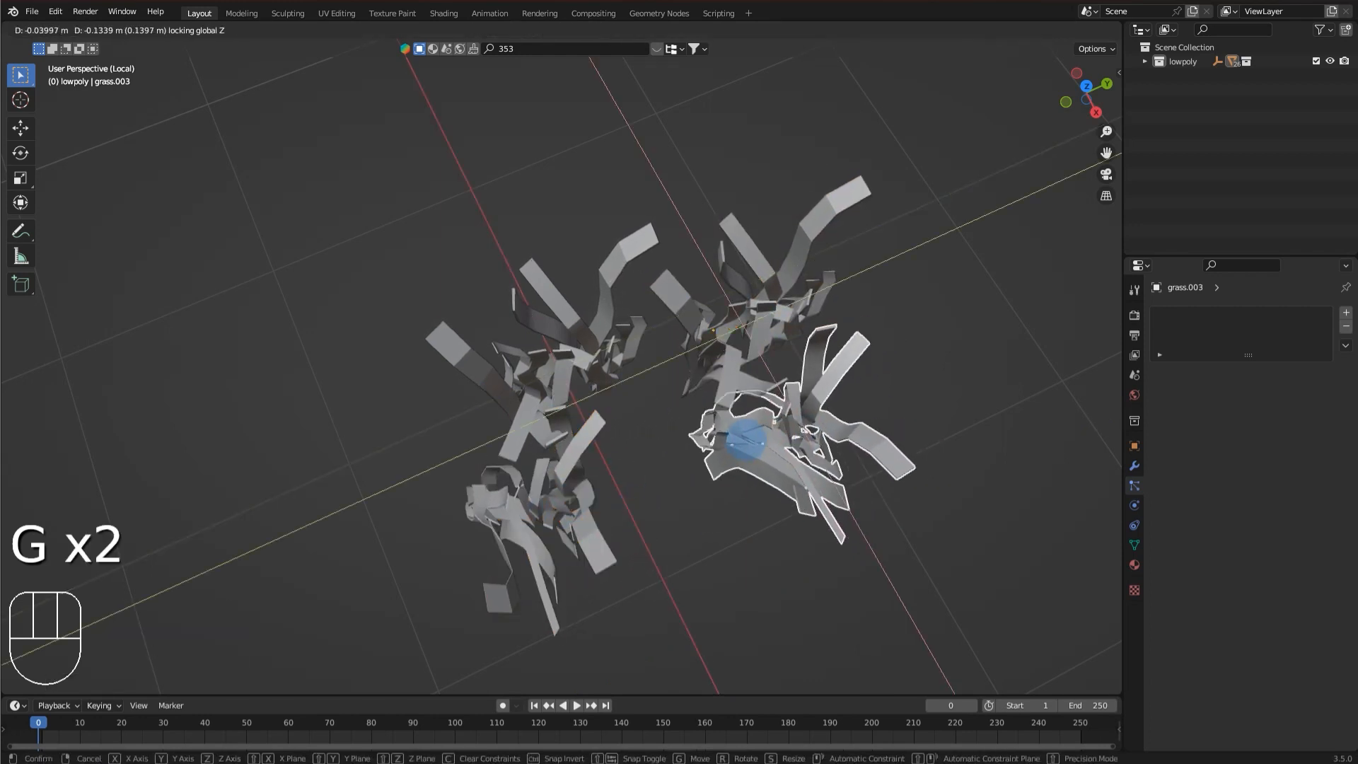
pyautogui.click(651, 456)
# Rotate the grass.003 clump and move it horizontally into the gap between the other clumps.
pyautogui.press('r')
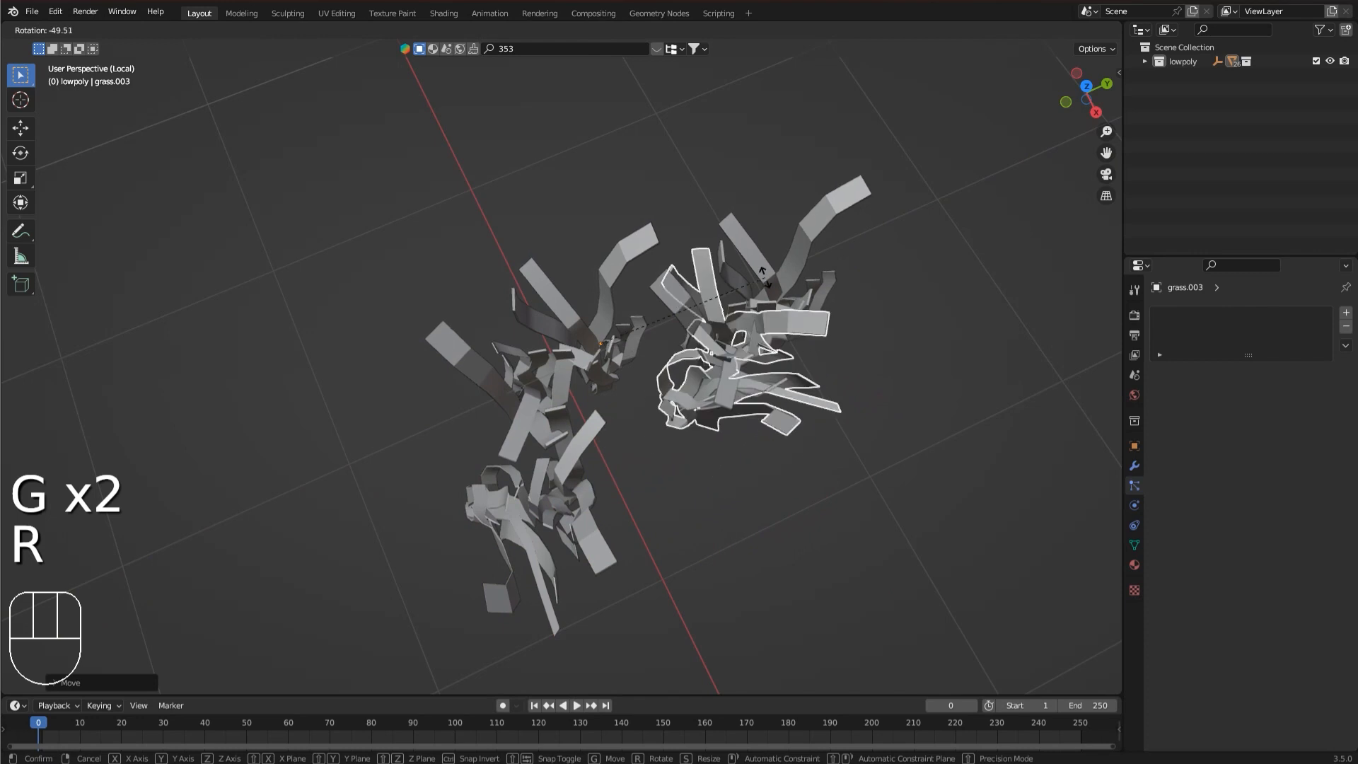
pyautogui.click(766, 212)
pyautogui.press('g')
pyautogui.hotkey('shift', 'z')
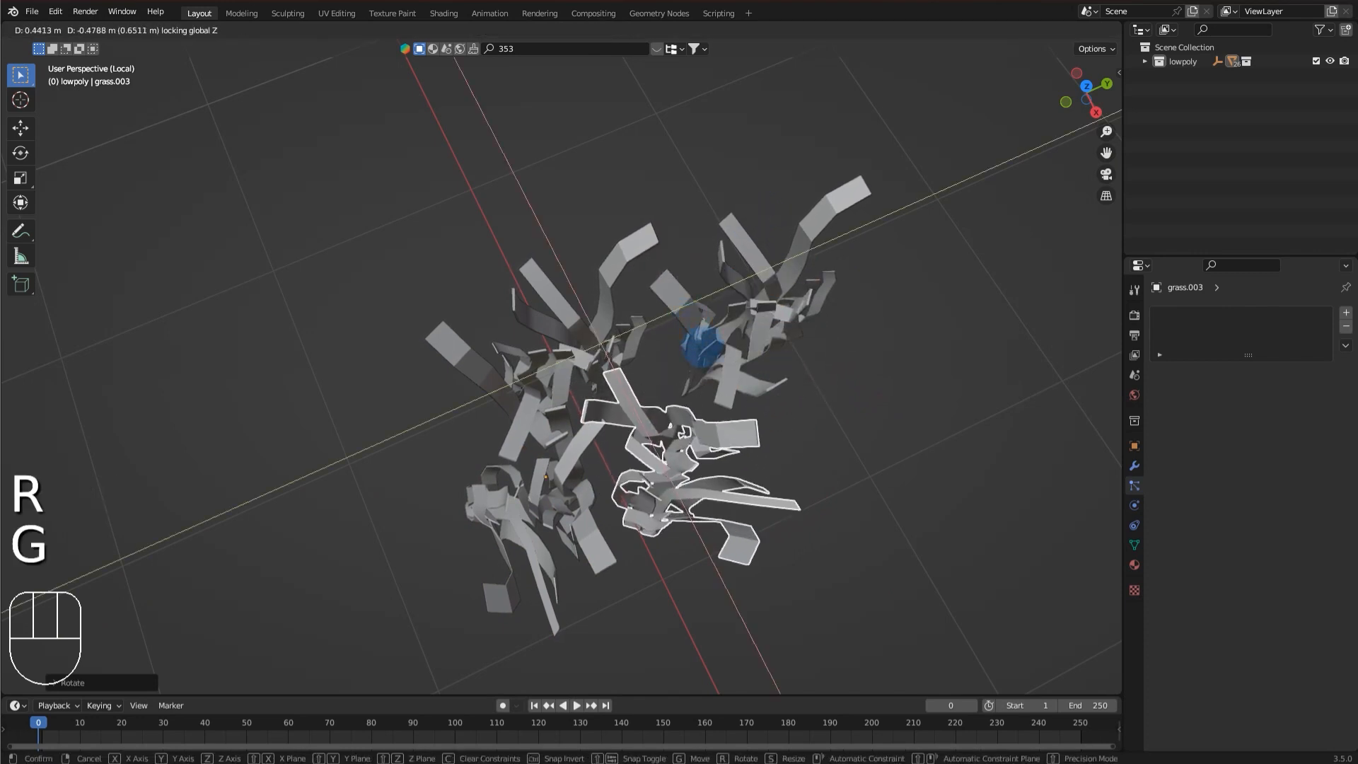
pyautogui.click(719, 325)
# Rotate the grass.002 clump to a different orientation and move it horizontally up against the other clumps.
pyautogui.moveTo(719, 327); pyautogui.dragTo(580, 453, button='middle')
pyautogui.click(616, 541)
pyautogui.moveTo(617, 541); pyautogui.dragTo(728, 570, button='middle')
pyautogui.press('r')
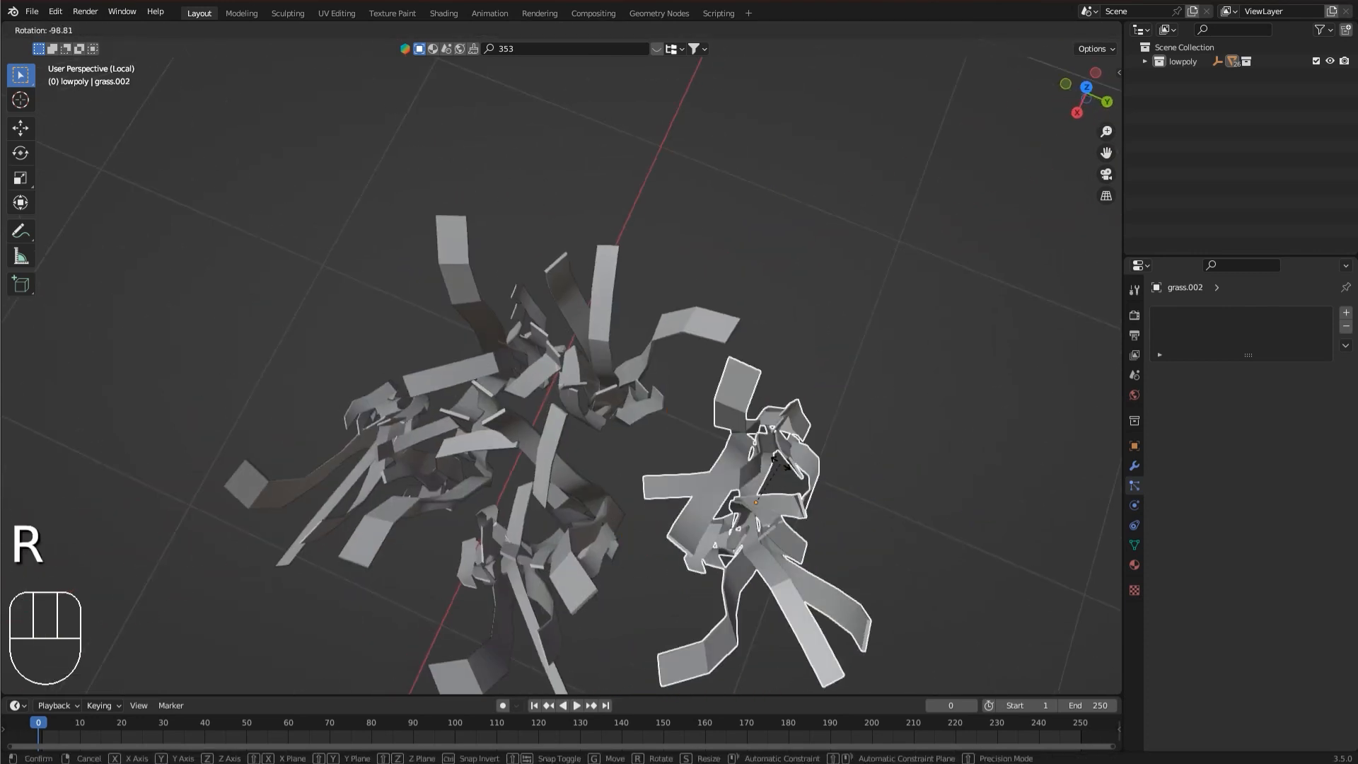
pyautogui.click(819, 472)
pyautogui.press('g')
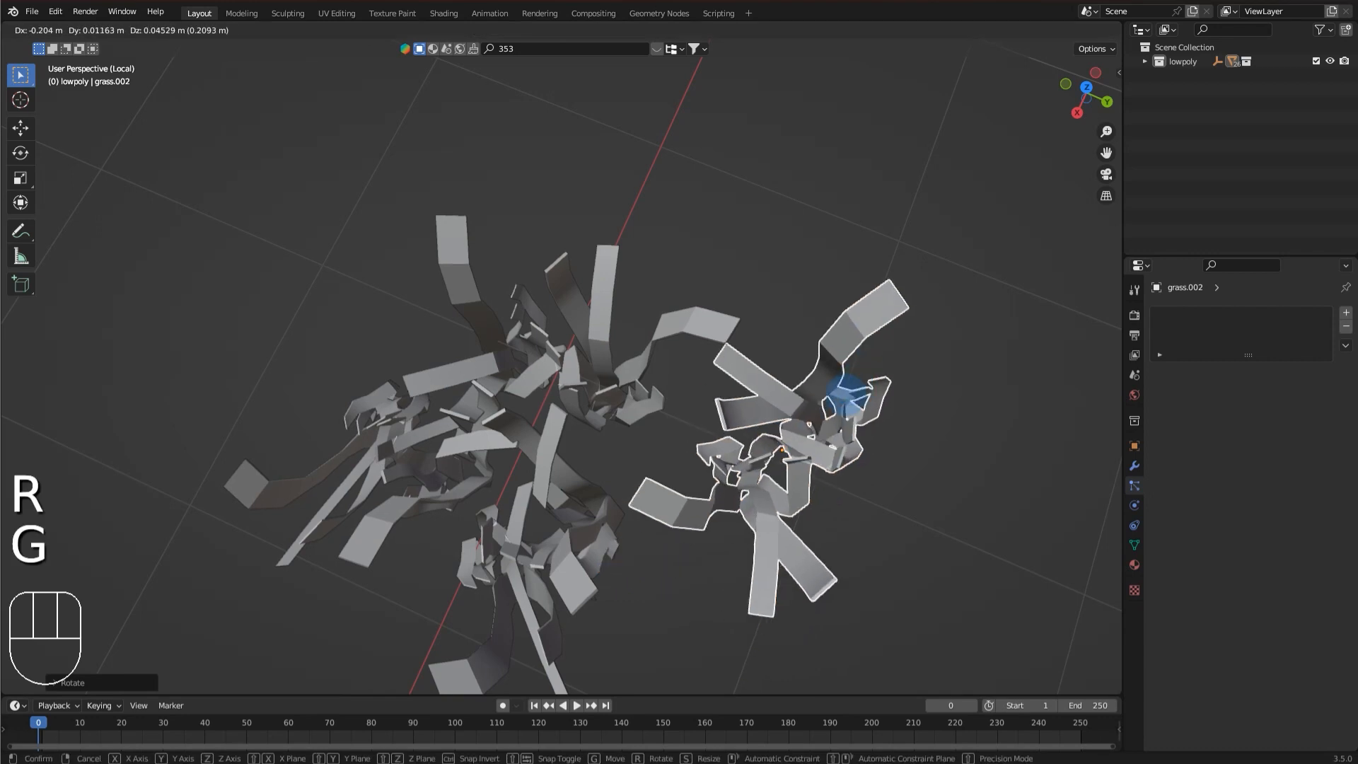
pyautogui.hotkey('ctrl', 'z')
pyautogui.press('r')
pyautogui.press('g')
pyautogui.hotkey('shift', 'z')
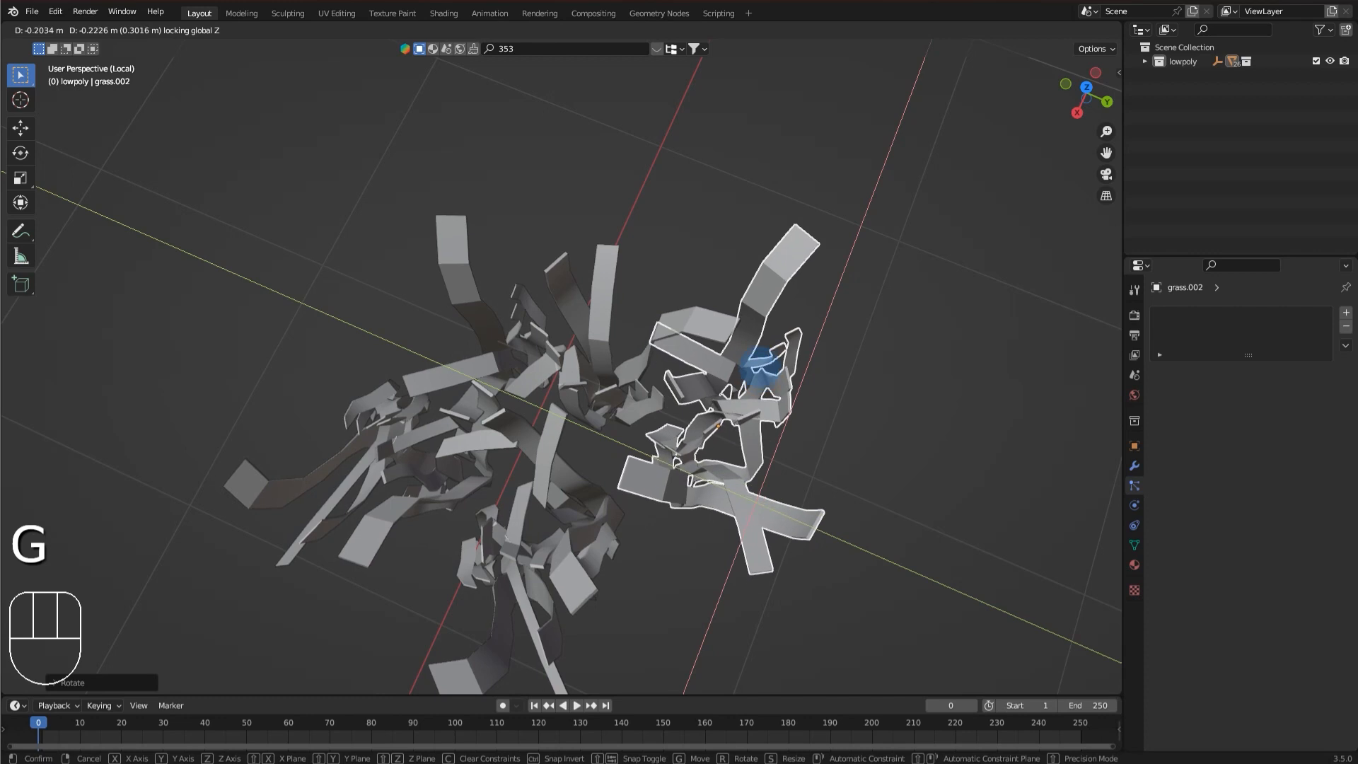
pyautogui.click(694, 436)
# Reshape the grass.002 clump's blades by moving several vertices with proportional editing, and return to object mode.
pyautogui.press('Tab')
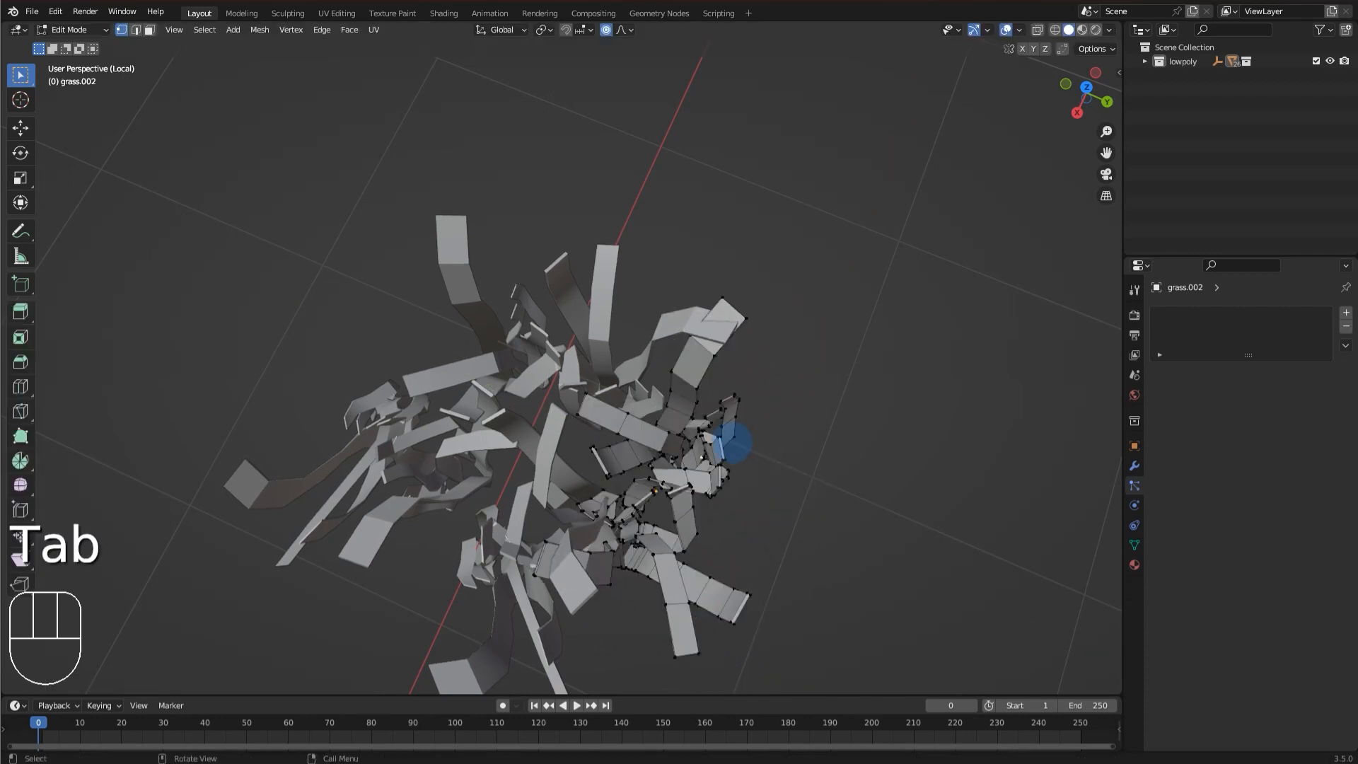
pyautogui.press('g')
pyautogui.click(660, 394)
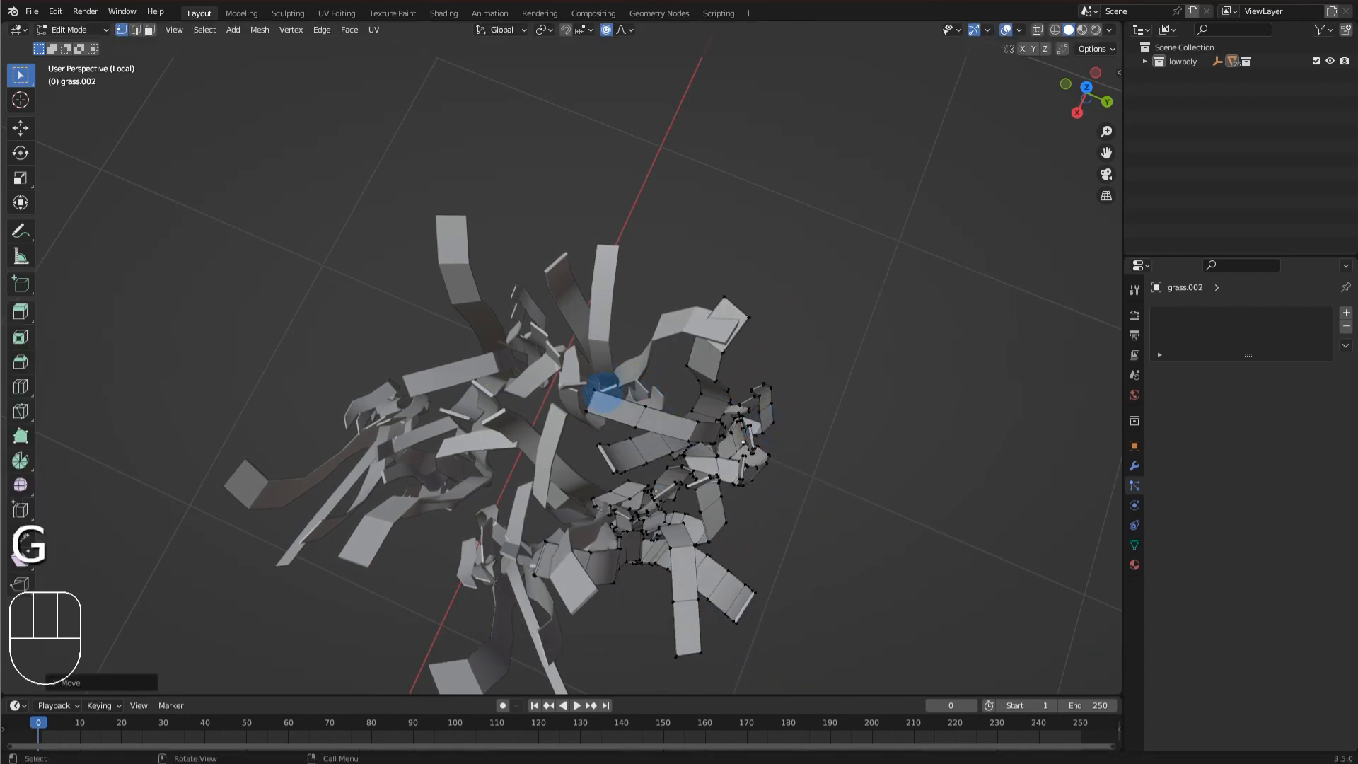
pyautogui.click(600, 391)
pyautogui.press('g')
pyautogui.click(584, 326)
pyautogui.click(697, 537)
pyautogui.press('g')
pyautogui.click(621, 534)
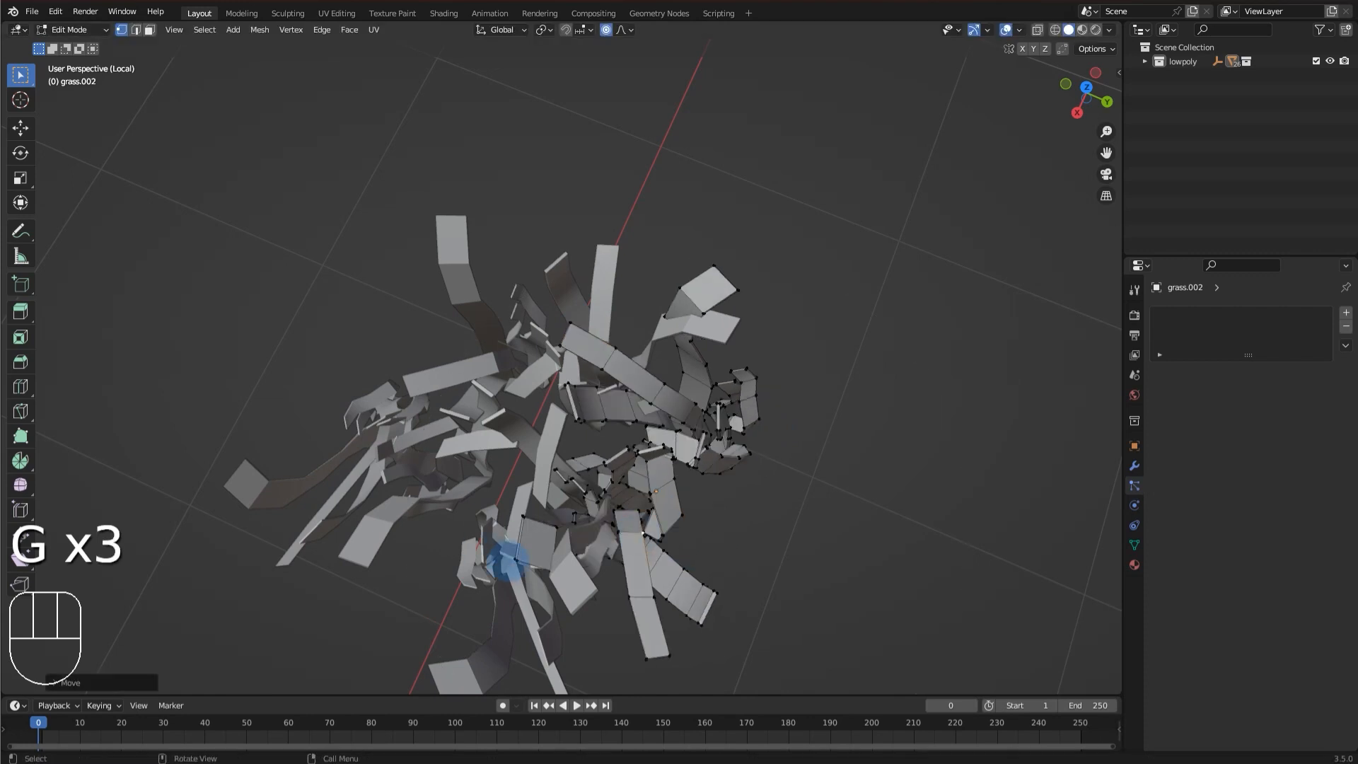
pyautogui.click(512, 561)
pyautogui.press('g')
pyautogui.click(520, 545)
pyautogui.press('Tab')
# Select all the grass clumps and join them into a single object.
pyautogui.moveTo(912, 474); pyautogui.dragTo(979, 365, button='middle')
pyautogui.scroll(-3, 978, 396)
pyautogui.moveTo(976, 419); pyautogui.dragTo(1009, 429, button='middle')
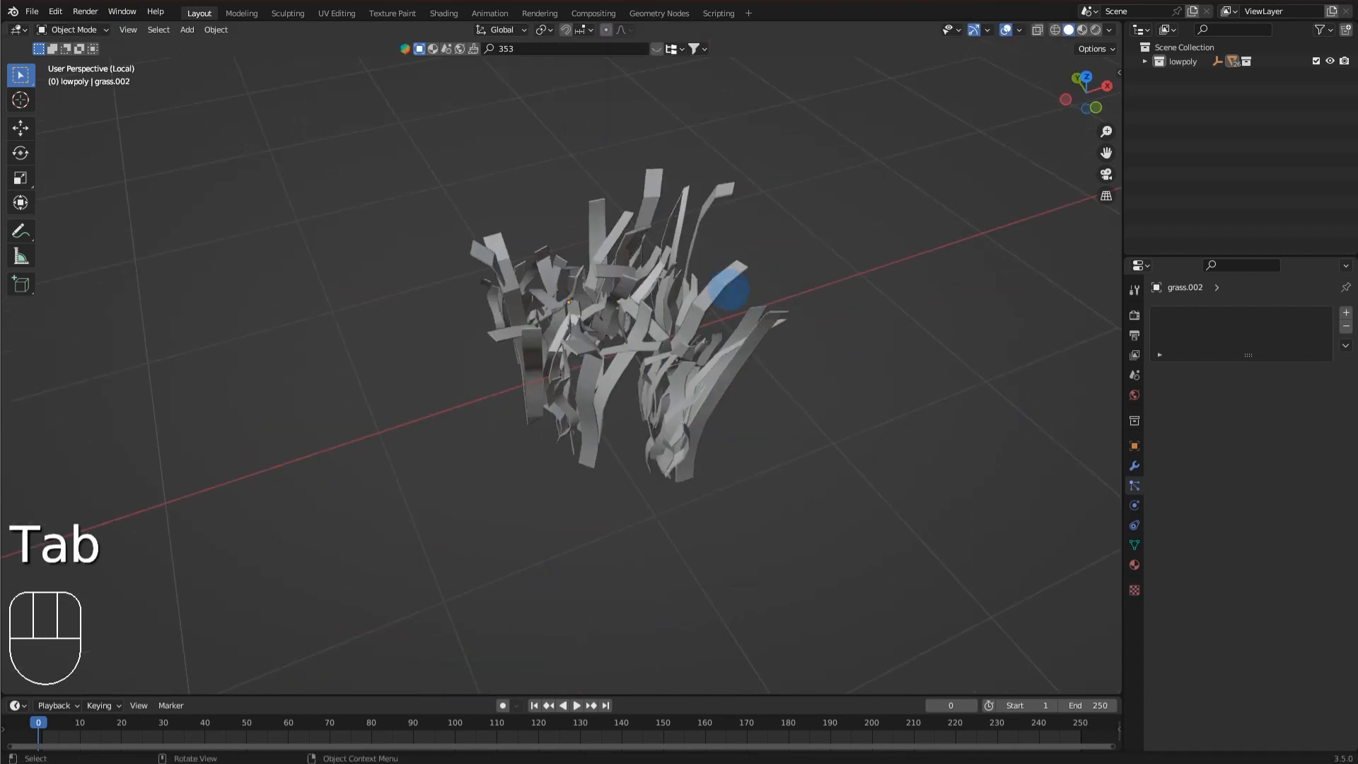
pyautogui.moveTo(729, 290); pyautogui.dragTo(701, 295, button='middle')
pyautogui.scroll(-3, 700, 294)
pyautogui.moveTo(719, 282); pyautogui.dragTo(427, 491)
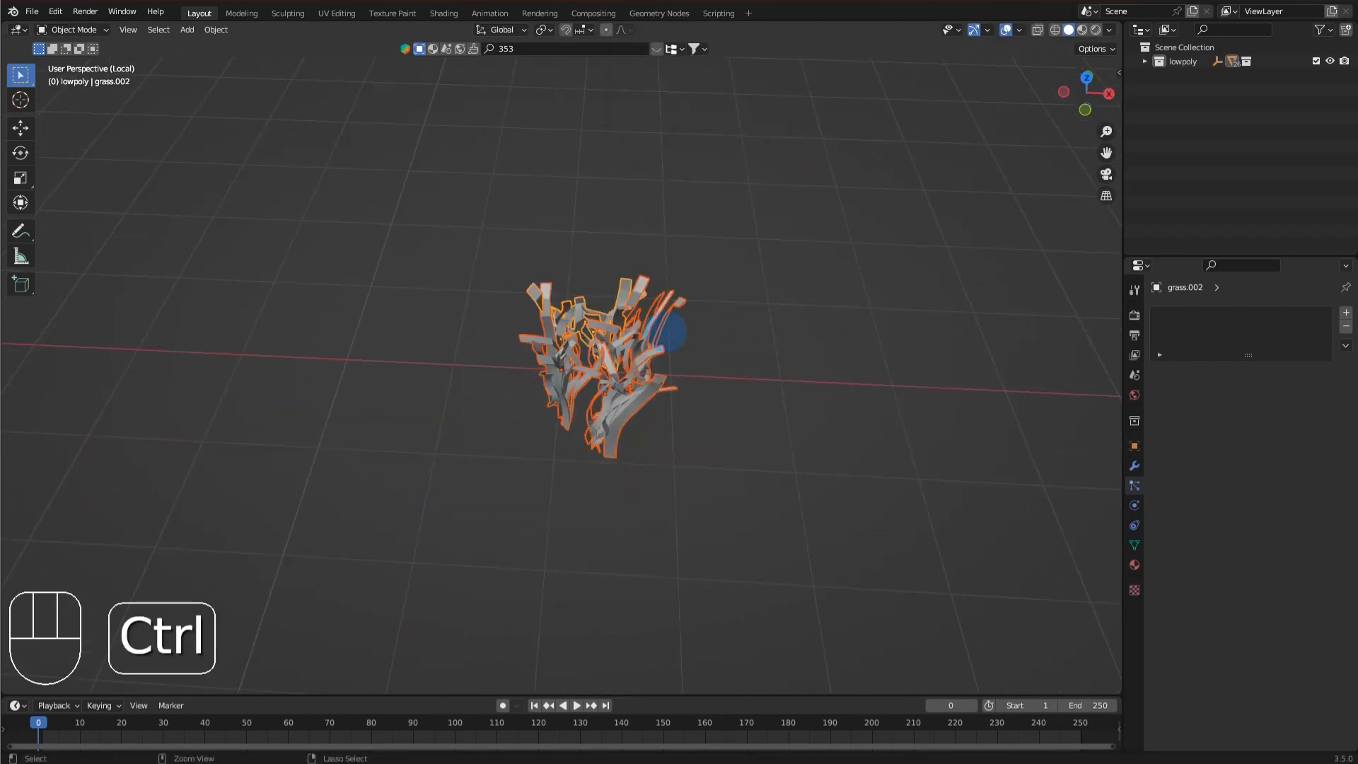
pyautogui.hotkey('ctrl', 'j')
# Examine the joined grass clump from several sides and distances to judge its shape and density.
pyautogui.scroll(6, 630, 327)
pyautogui.moveTo(623, 327); pyautogui.dragTo(861, 336, button='middle')
pyautogui.scroll(-12, 783, 318)
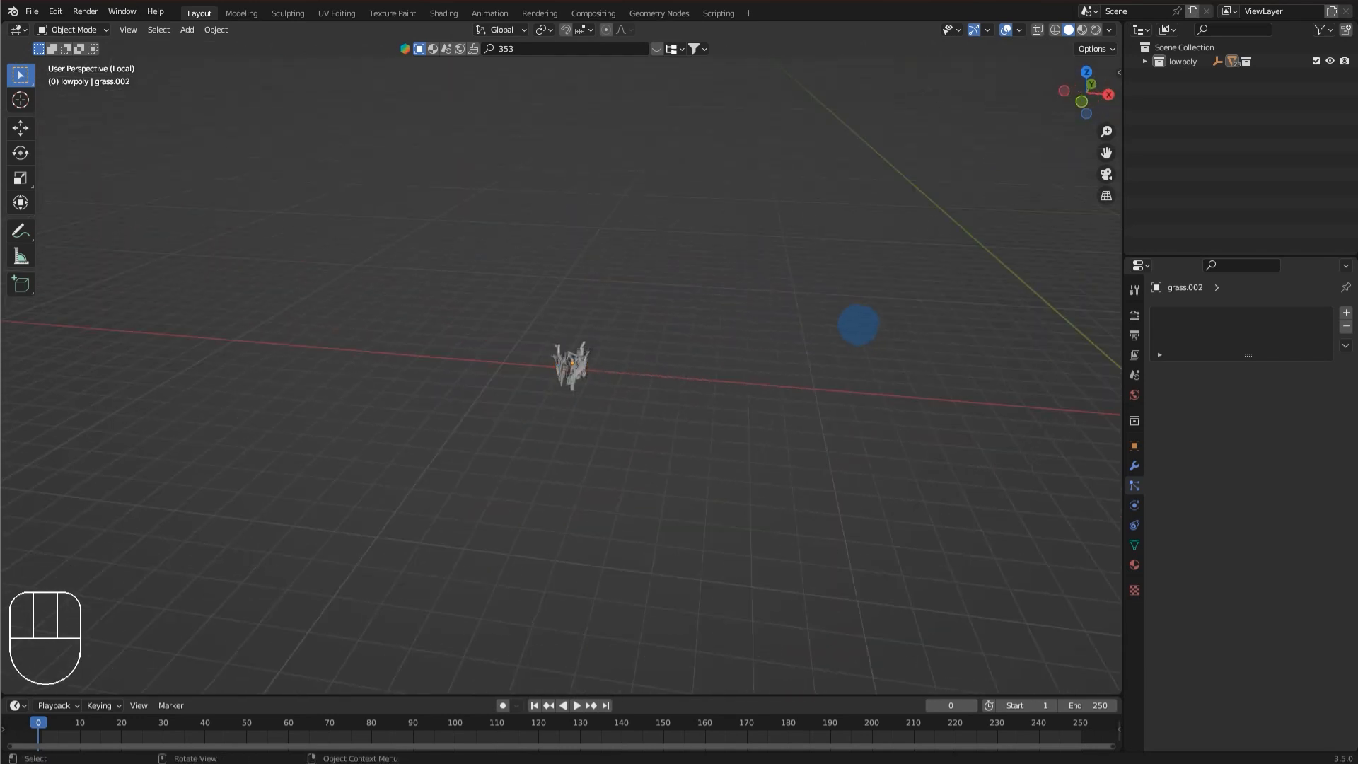
pyautogui.moveTo(858, 325); pyautogui.dragTo(787, 286, button='middle')
pyautogui.scroll(11, 785, 285)
pyautogui.moveTo(740, 205); pyautogui.dragTo(635, 375, button='middle')
pyautogui.hotkey('alt', 'h')
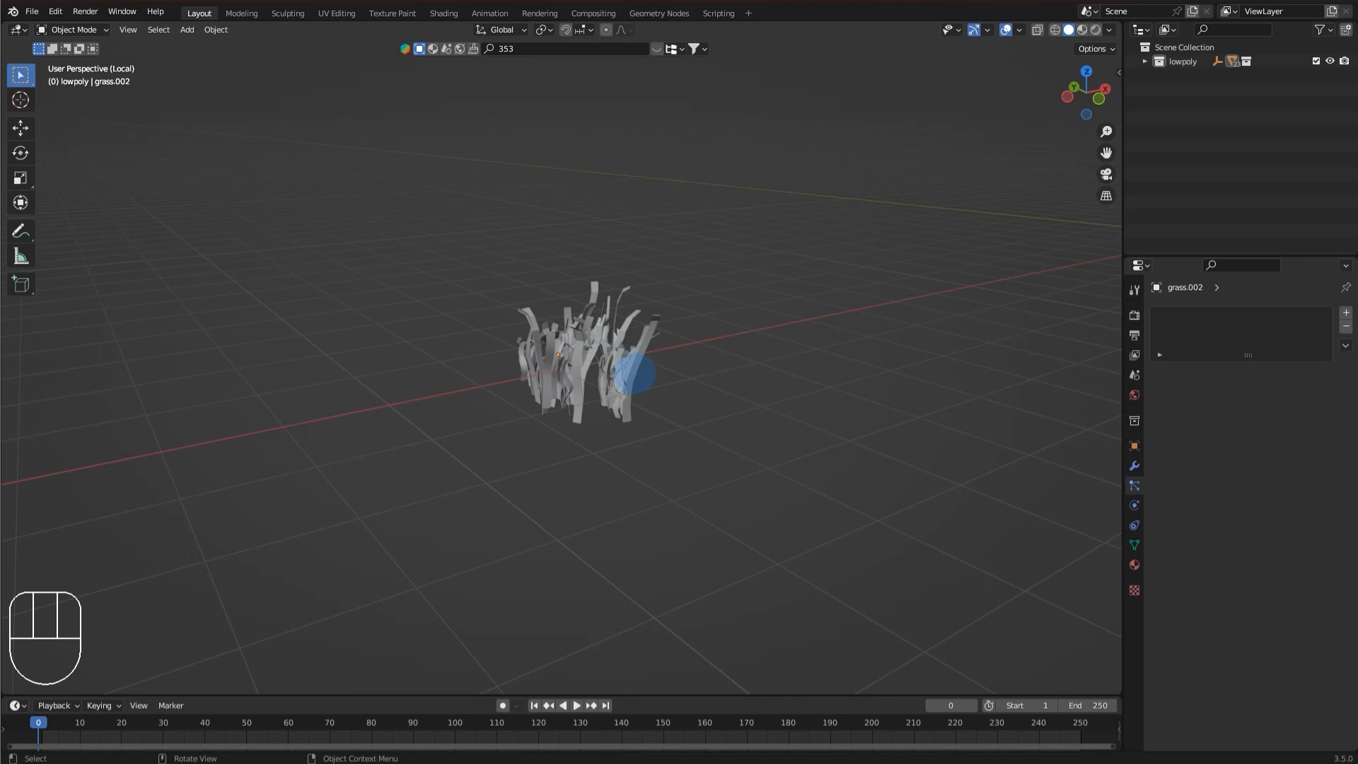
pyautogui.moveTo(635, 374); pyautogui.dragTo(762, 381, button='middle')
pyautogui.scroll(5, 632, 326)
pyautogui.moveTo(697, 332); pyautogui.dragTo(902, 321, button='middle')
pyautogui.click(619, 317)
pyautogui.click(851, 400)
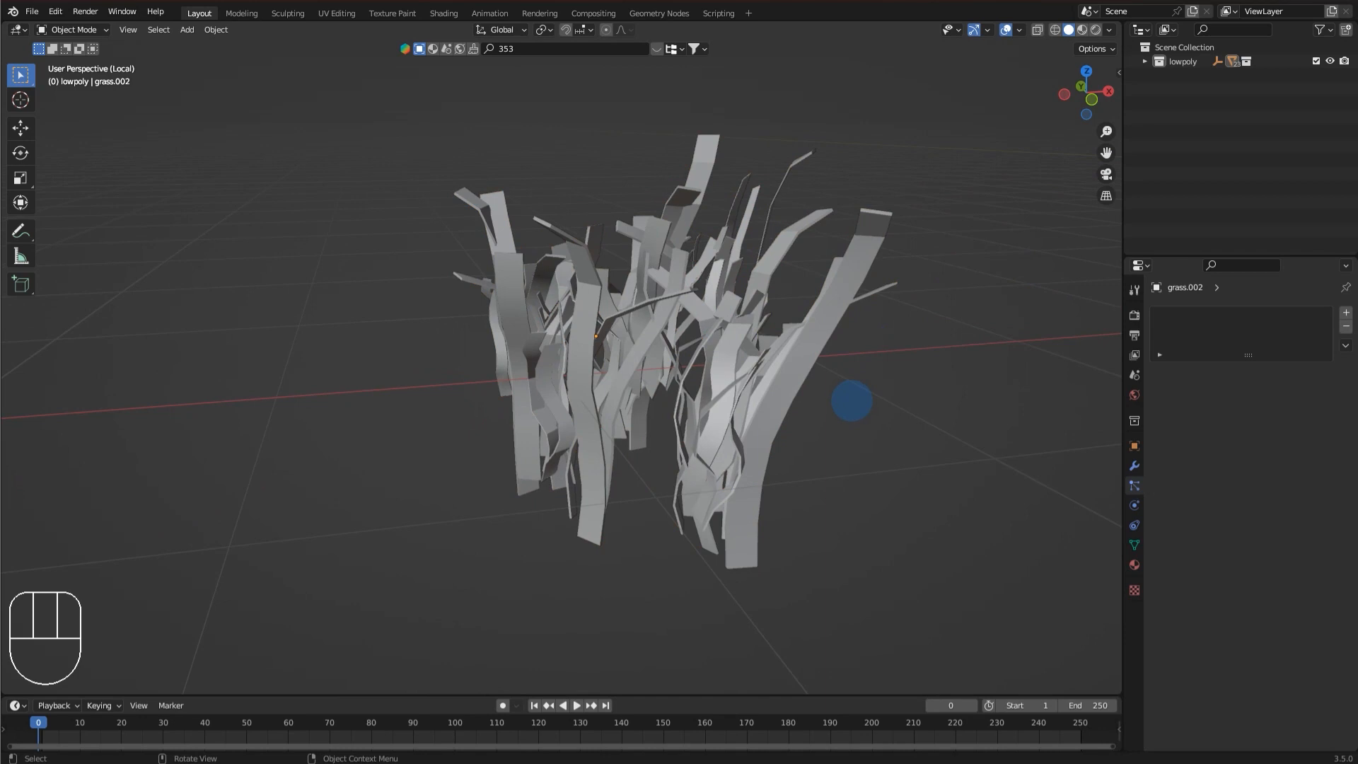
# Leave local view to bring back the whole scene, and check where the grass clump sits relative to the car and ground.
pyautogui.press('KP_Divide')
pyautogui.moveTo(825, 401); pyautogui.dragTo(279, 410, button='middle')
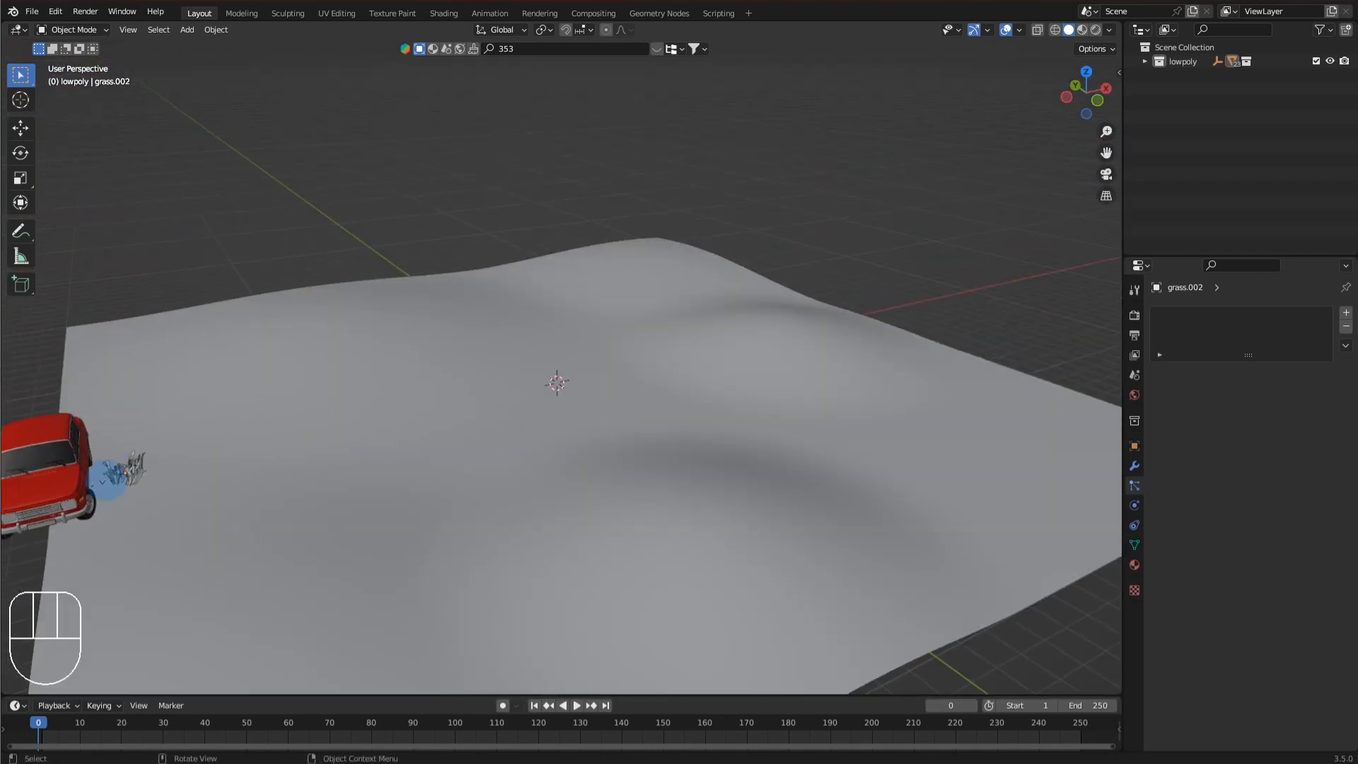
pyautogui.moveTo(88, 484); pyautogui.dragTo(152, 395, button='middle')
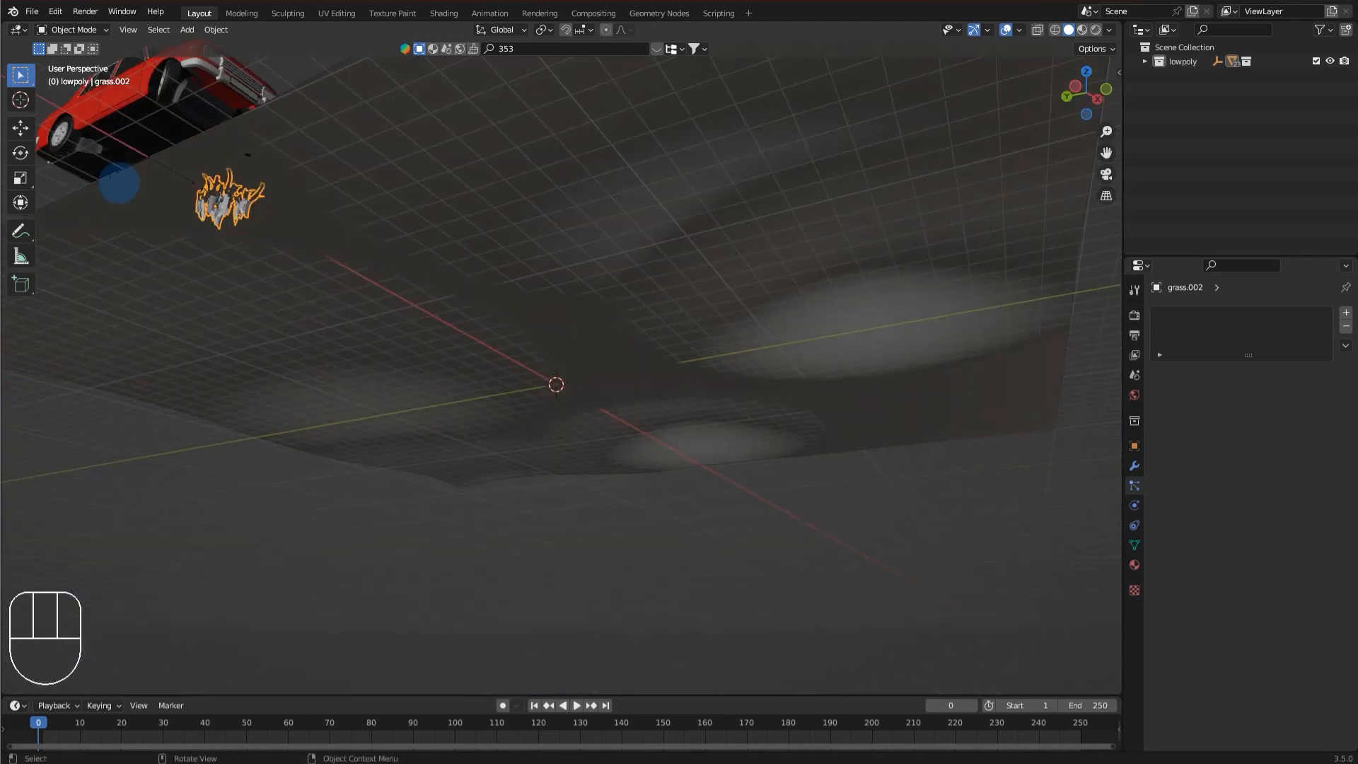
pyautogui.scroll(-6, 122, 189)
pyautogui.moveTo(361, 276); pyautogui.dragTo(322, 331, button='middle')
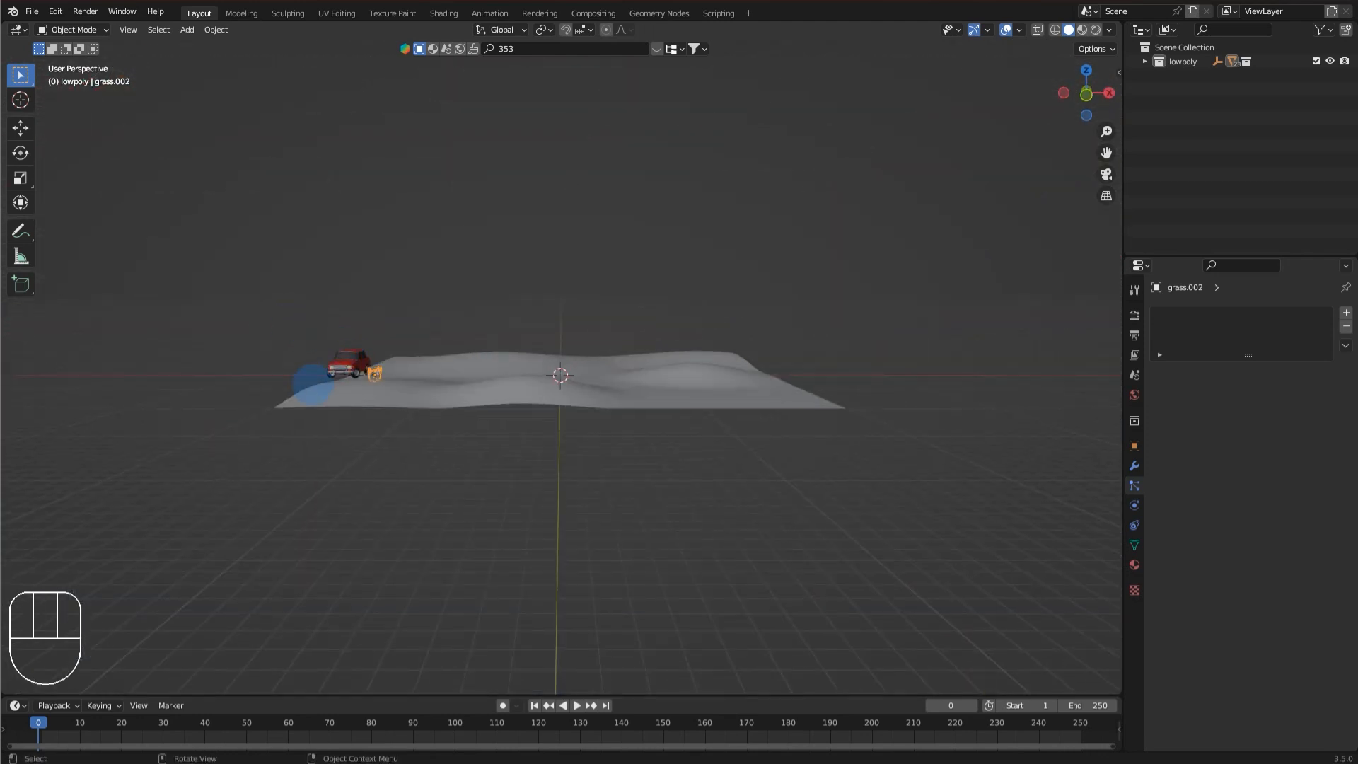
pyautogui.scroll(3, 312, 384)
# Select the Wartburg 353 and the grass clump together and move them along X, clear of the ground's edge.
pyautogui.click(220, 385)
pyautogui.click(236, 380)
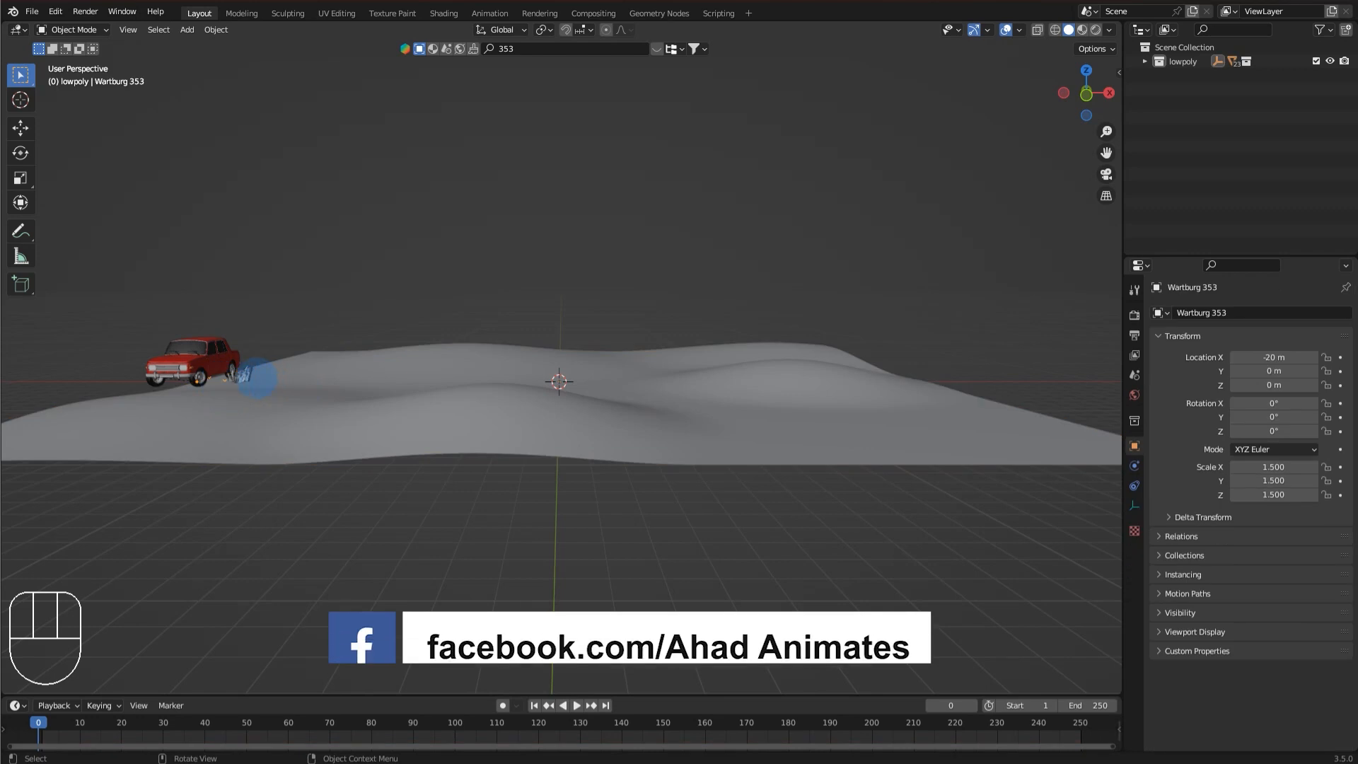
pyautogui.keyDown('shift'); pyautogui.click(243, 376); pyautogui.keyUp('shift')
pyautogui.scroll(-1, 261, 382)
pyautogui.moveTo(261, 388); pyautogui.dragTo(251, 424, button='middle')
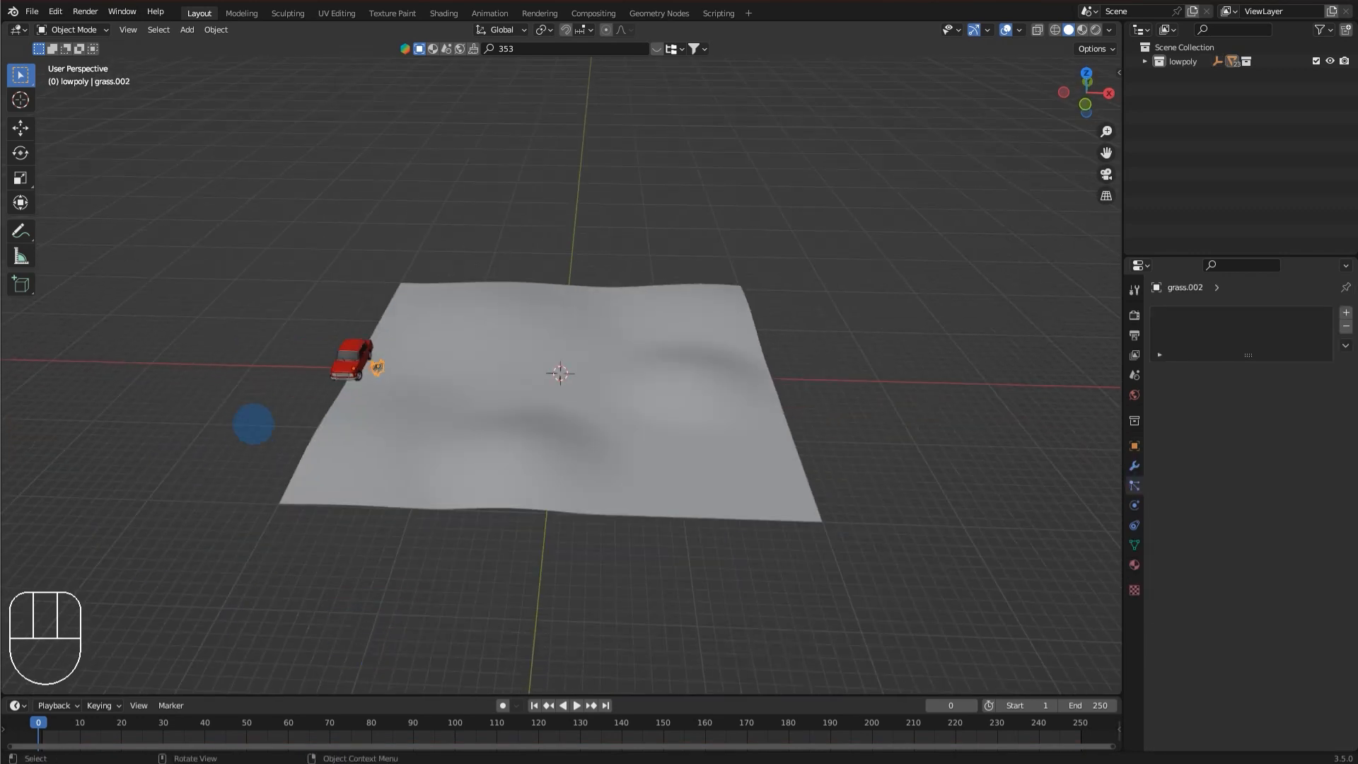
pyautogui.press('g')
pyautogui.press('x')
pyautogui.keyDown('ctrl'); pyautogui.click(157, 400); pyautogui.keyUp('ctrl')
# Select the ground plane and enable Object Rotation for its particle system's grass instances.
pyautogui.scroll(5, 375, 388)
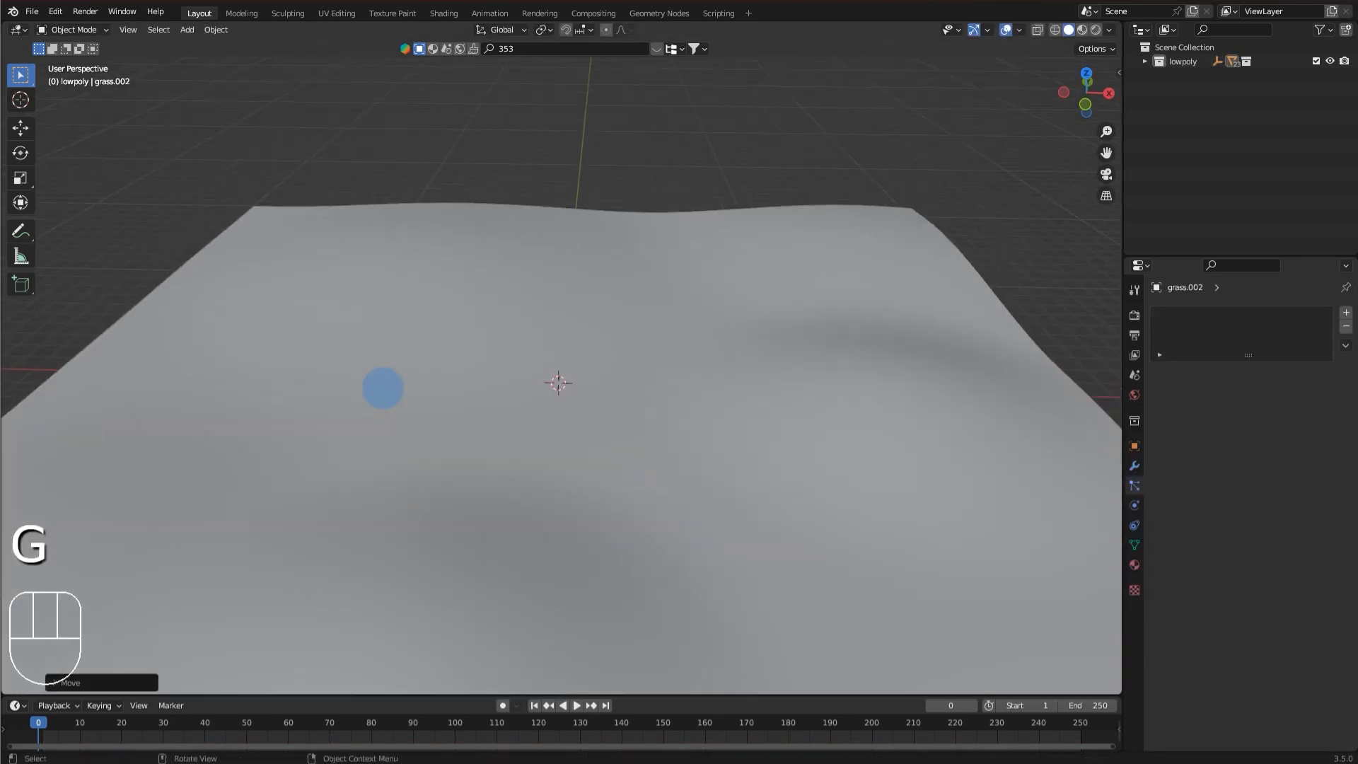
pyautogui.click(510, 381)
pyautogui.scroll(-3, 559, 386)
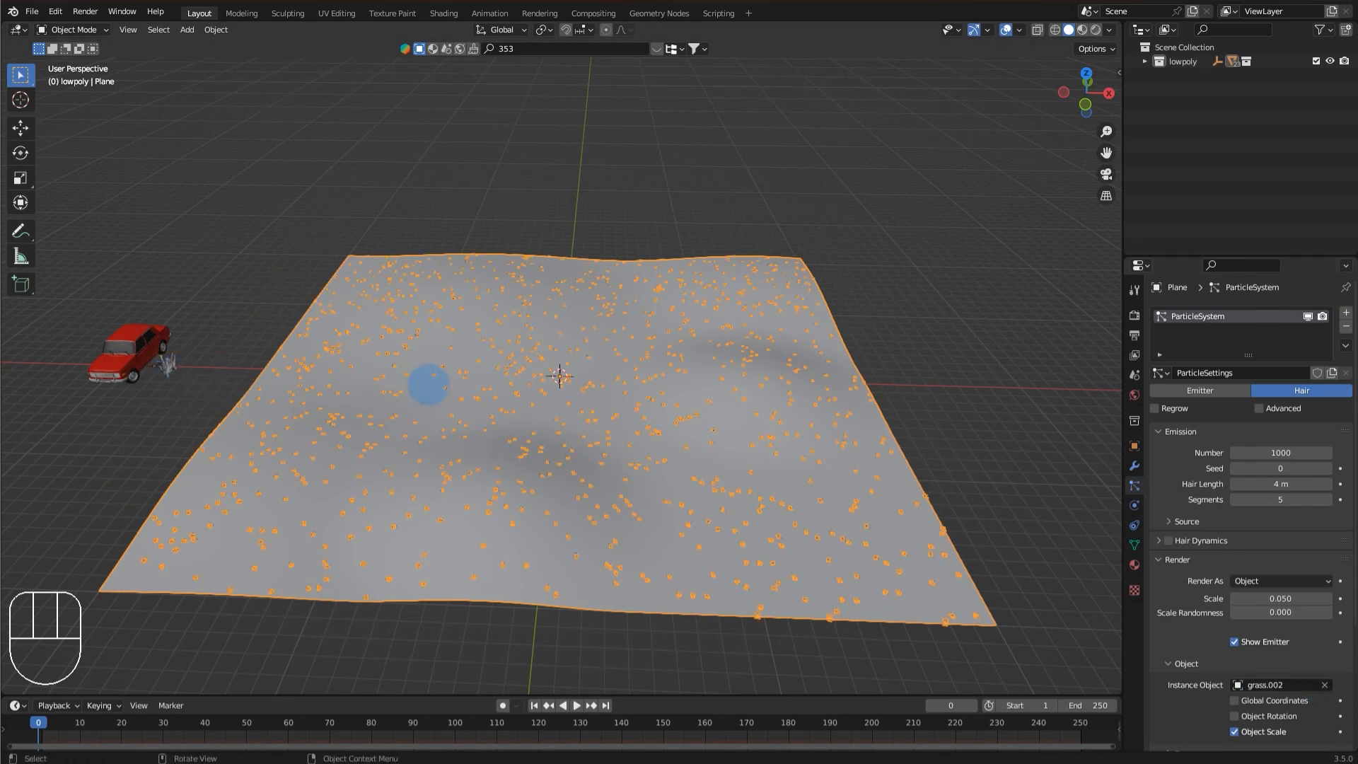
pyautogui.scroll(8, 473, 394)
pyautogui.scroll(-5, 453, 399)
pyautogui.scroll(3, 434, 406)
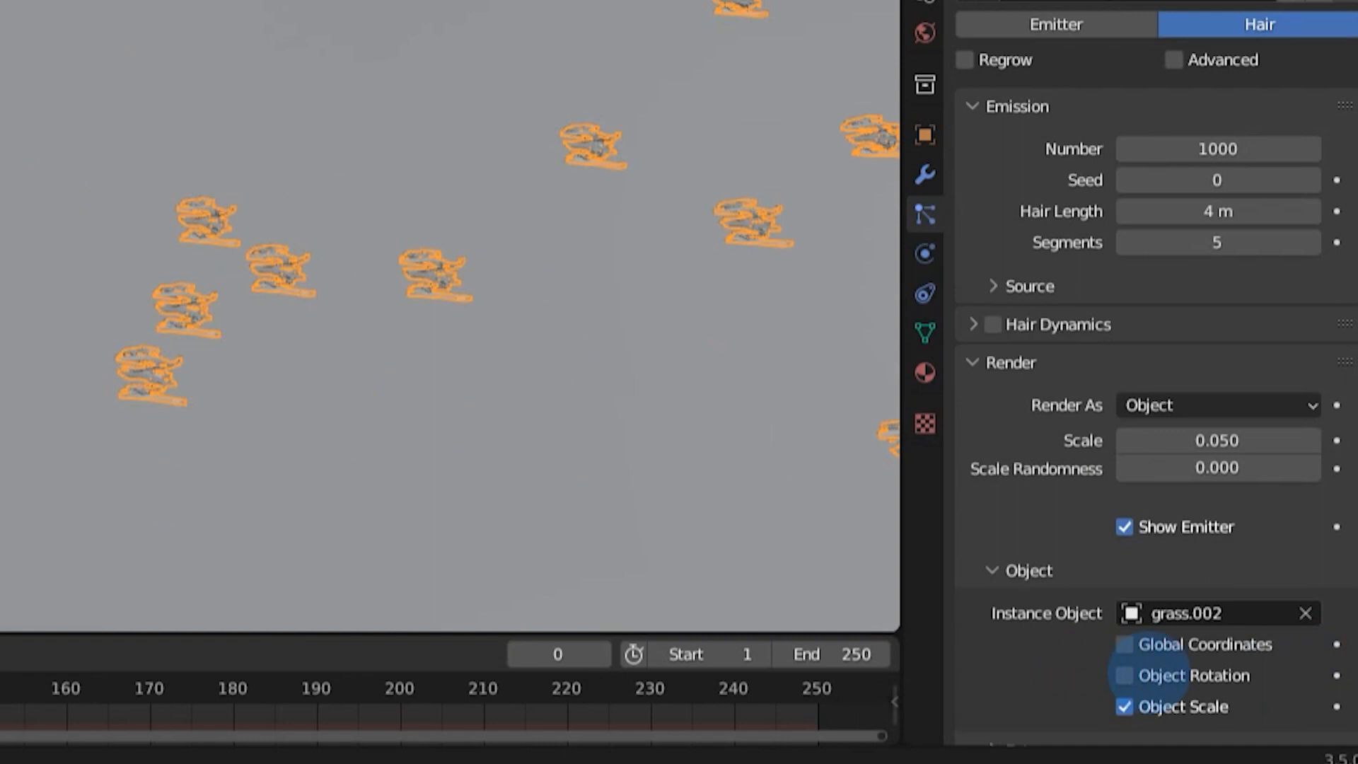
pyautogui.click(1124, 676)
pyautogui.moveTo(24, 297); pyautogui.dragTo(50, 205, button='middle')
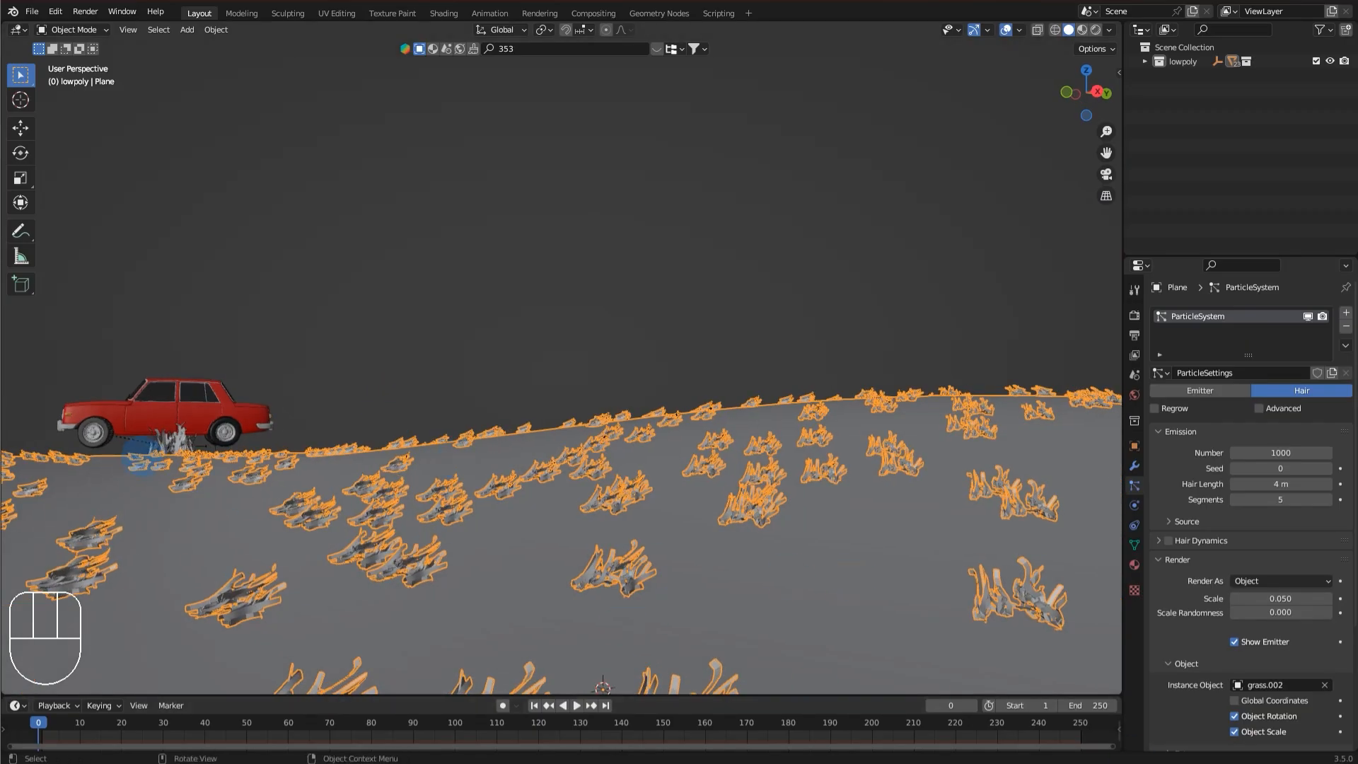
# Rotate the source grass clump beside the car 90 degrees about the global Y axis so the scattered grass stands upright.
pyautogui.click(166, 433)
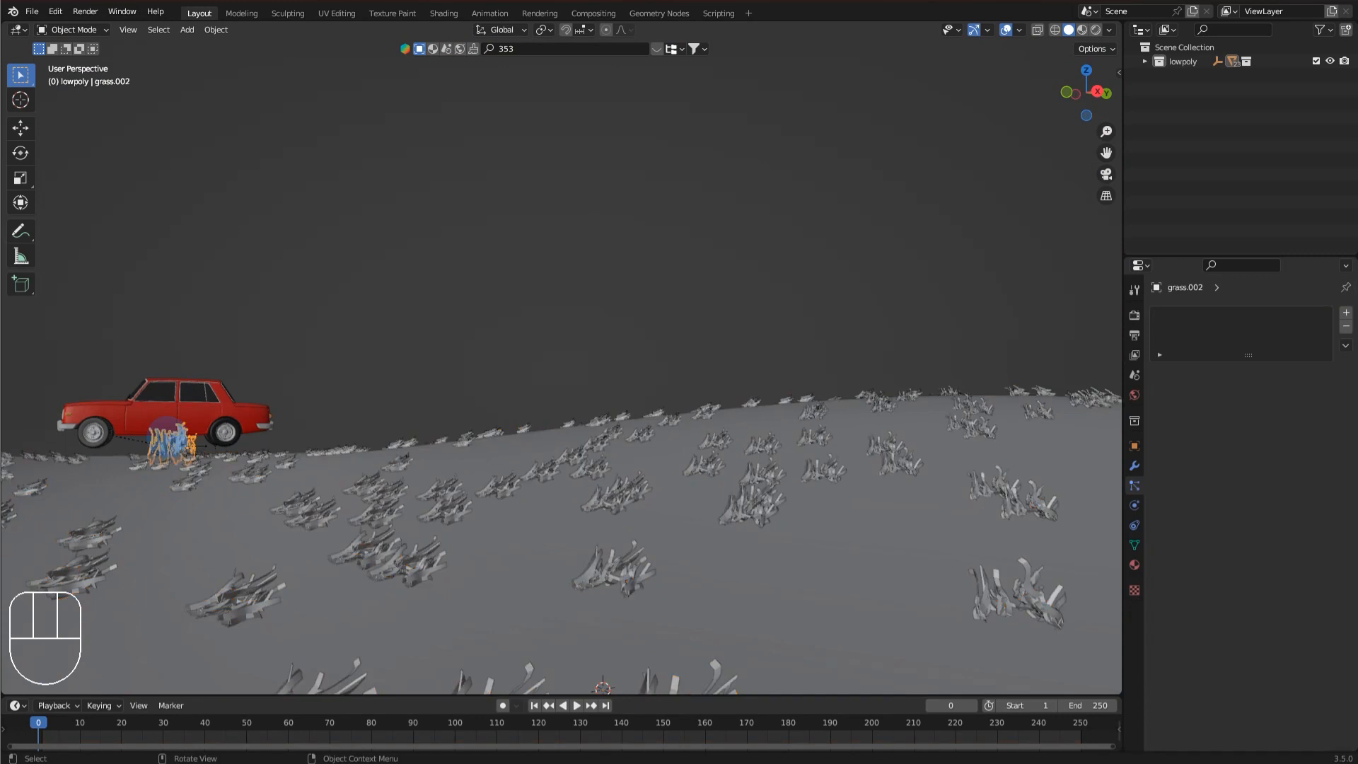
pyautogui.write('ry')
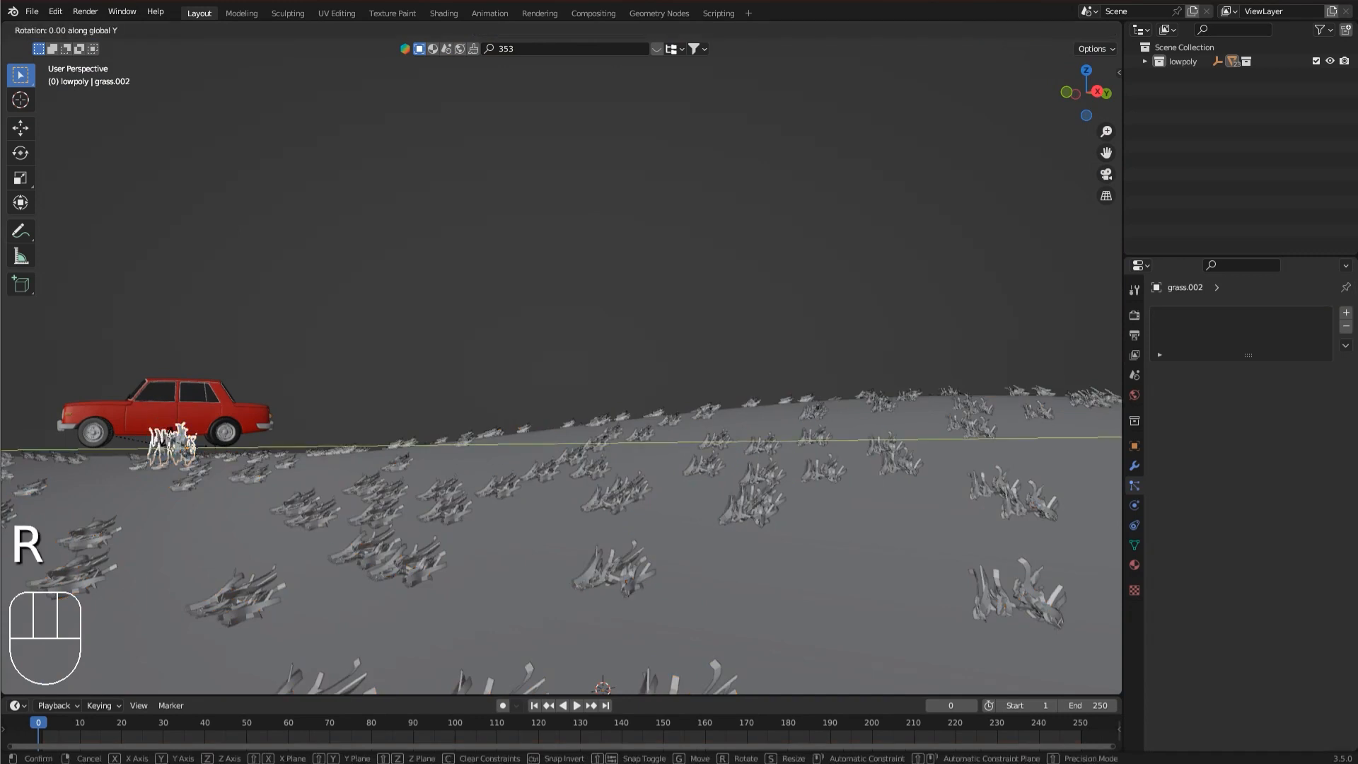
pyautogui.write('90')
pyautogui.press('Return')
pyautogui.moveTo(182, 448); pyautogui.dragTo(569, 252, button='middle')
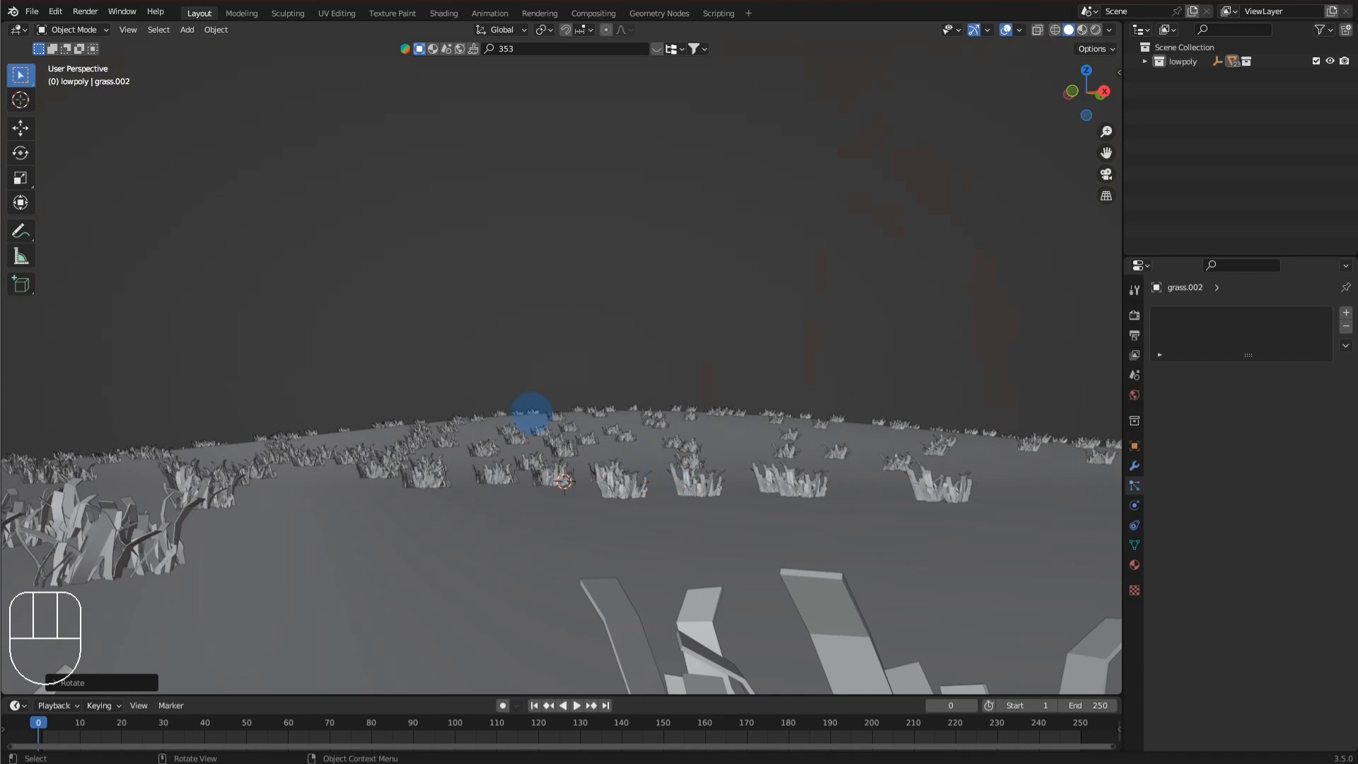
pyautogui.moveTo(527, 398); pyautogui.dragTo(597, 480, button='middle')
pyautogui.scroll(6, 609, 537)
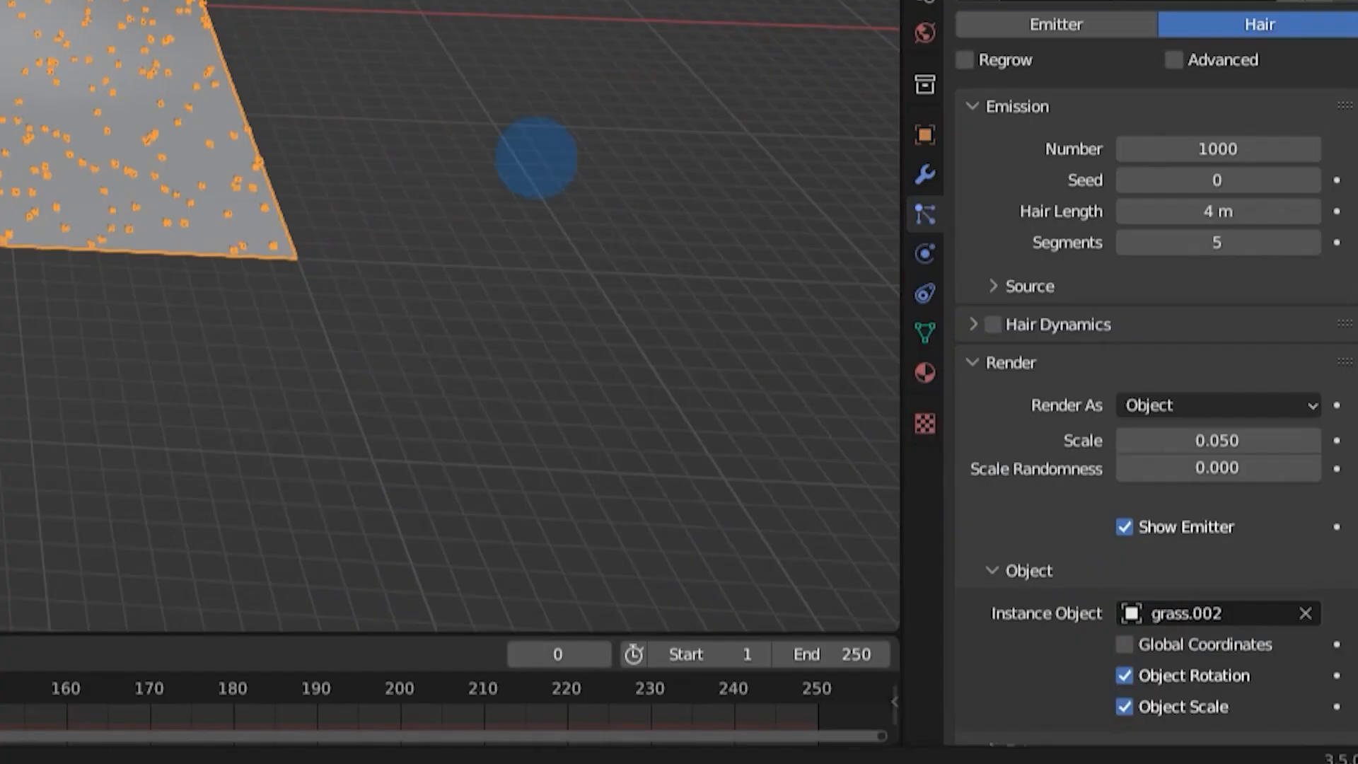
# Set the render scale of the ground's grass particles to 0.130.
pyautogui.moveTo(1198, 431); pyautogui.dragTo(1245, 435)
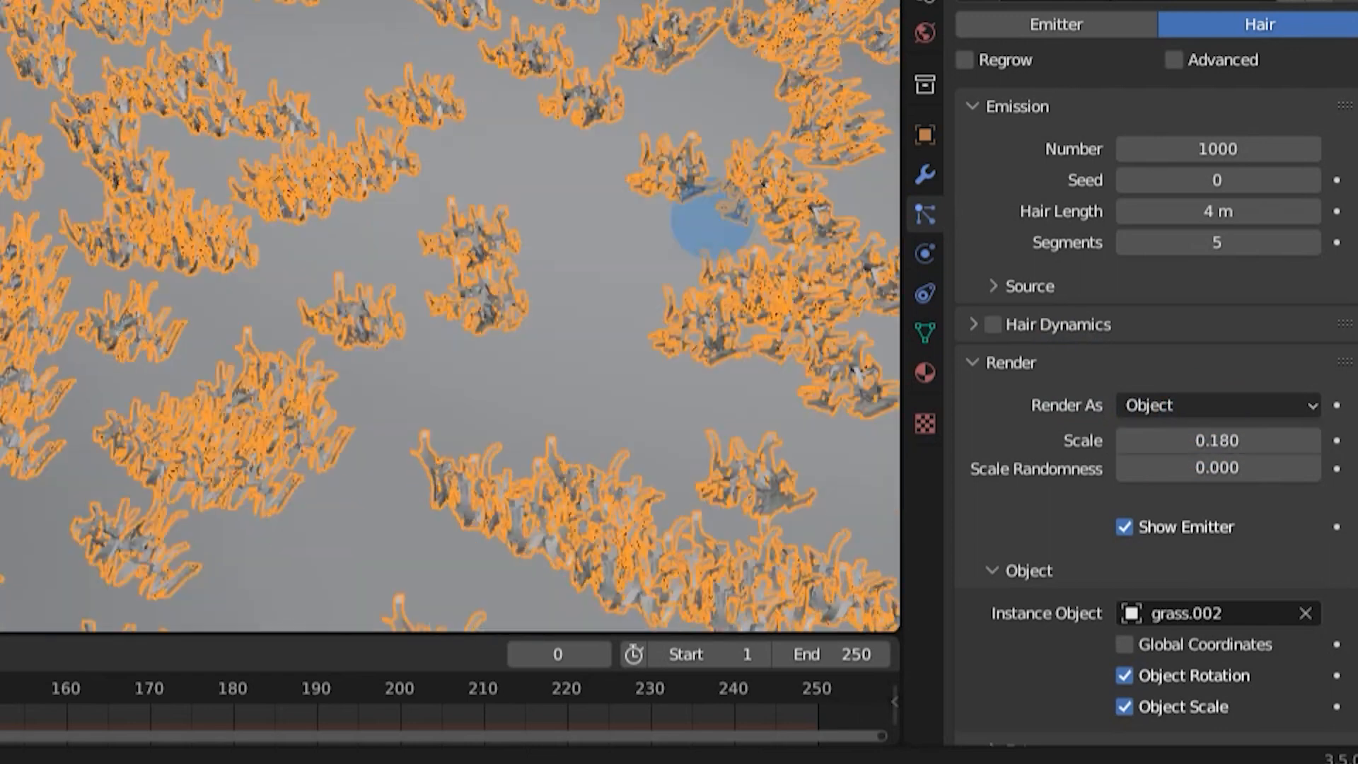
pyautogui.scroll(3, 736, 219)
pyautogui.click(1233, 437)
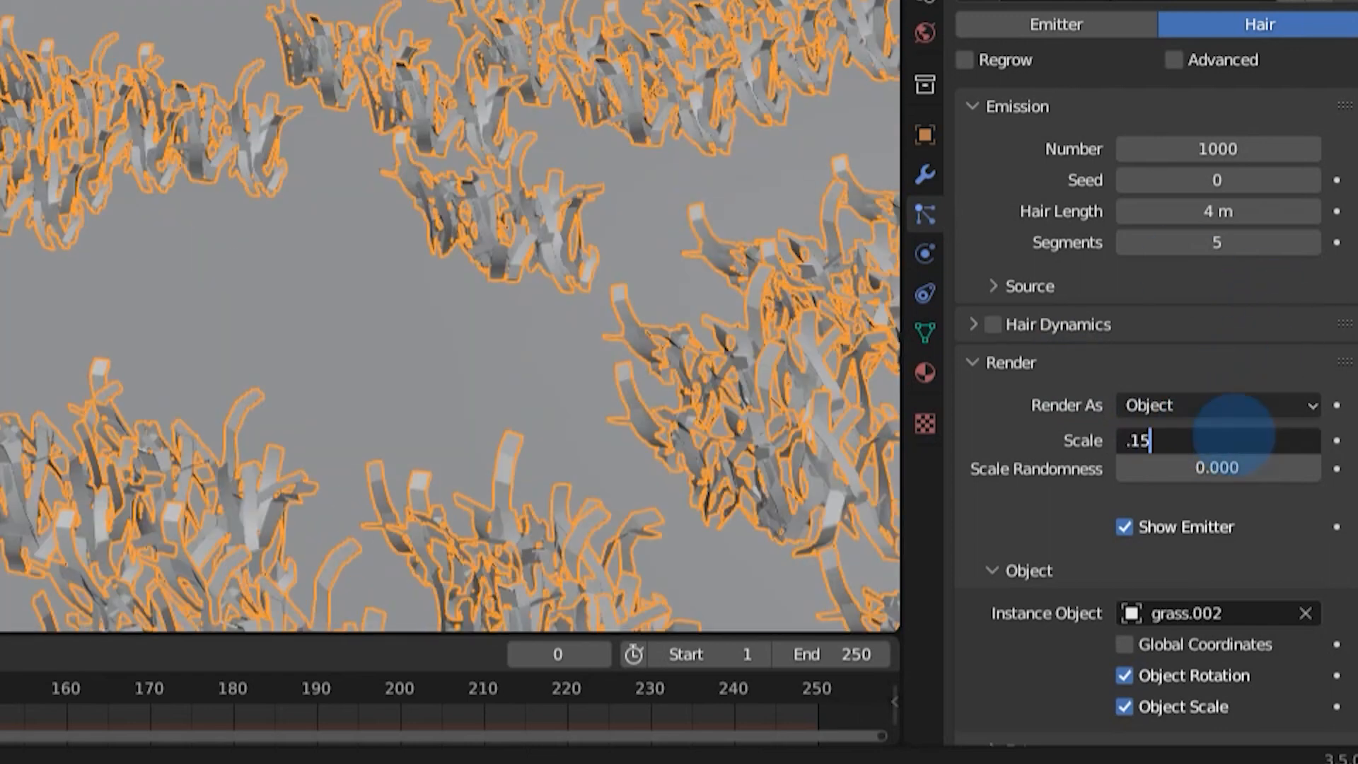
pyautogui.scroll(-5, 700, 370)
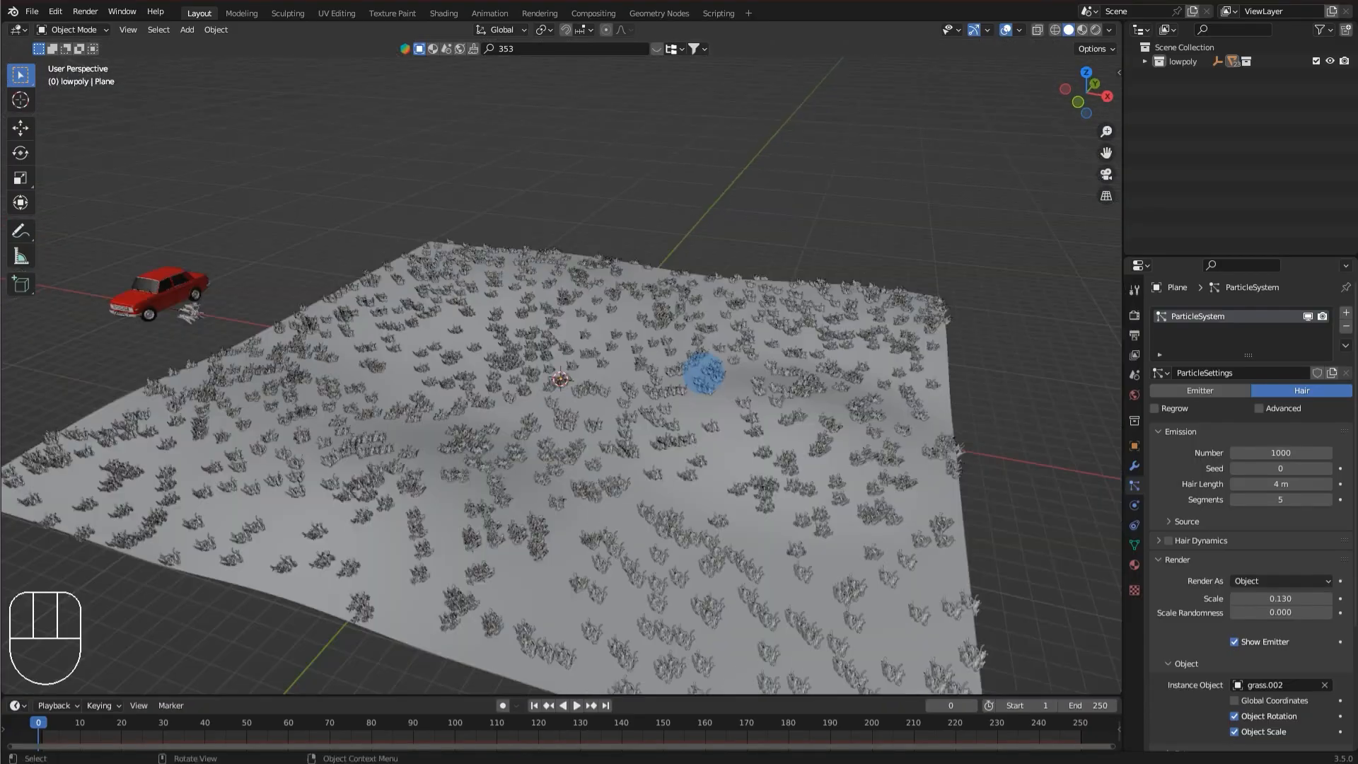
# Examine the size and distribution of the scattered grass across the hilly ground from near and far.
pyautogui.moveTo(700, 370); pyautogui.dragTo(740, 379, button='middle')
pyautogui.scroll(4, 681, 370)
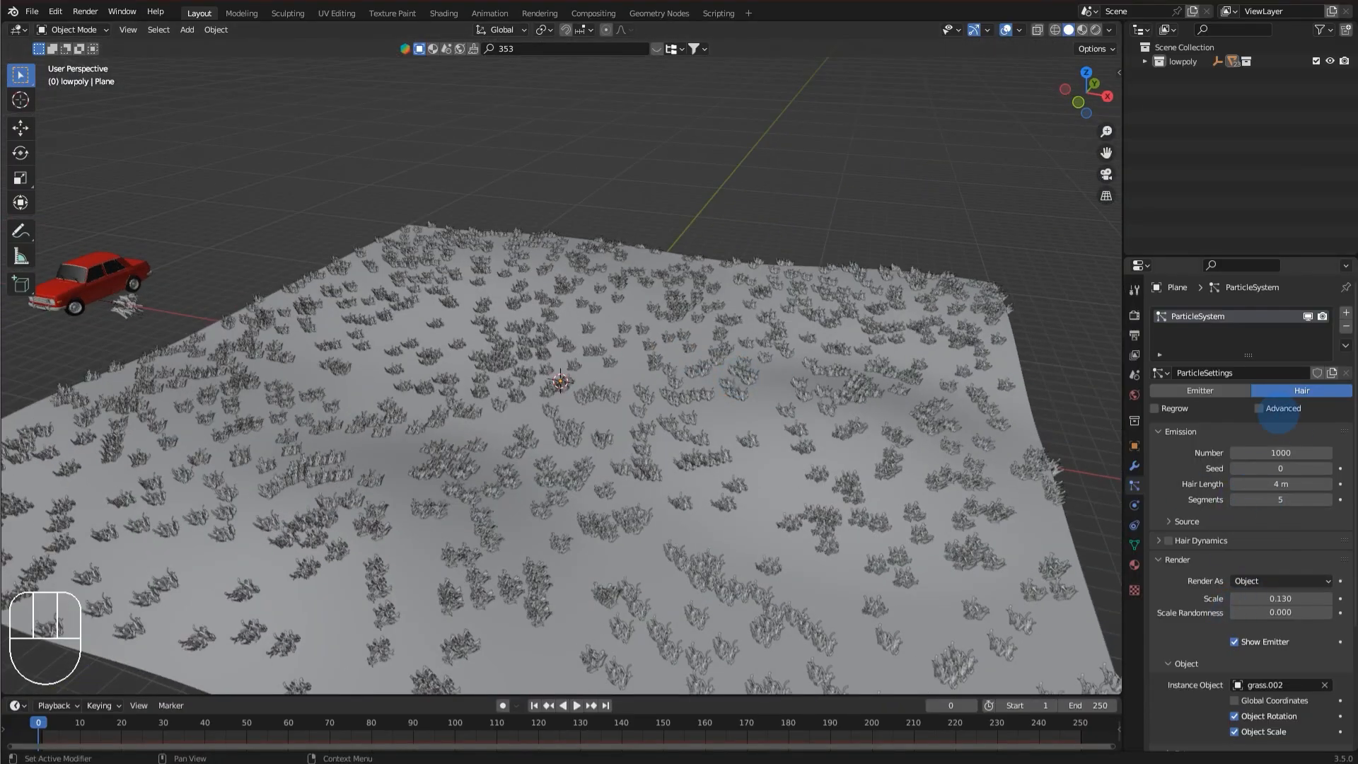
pyautogui.scroll(3, 707, 524)
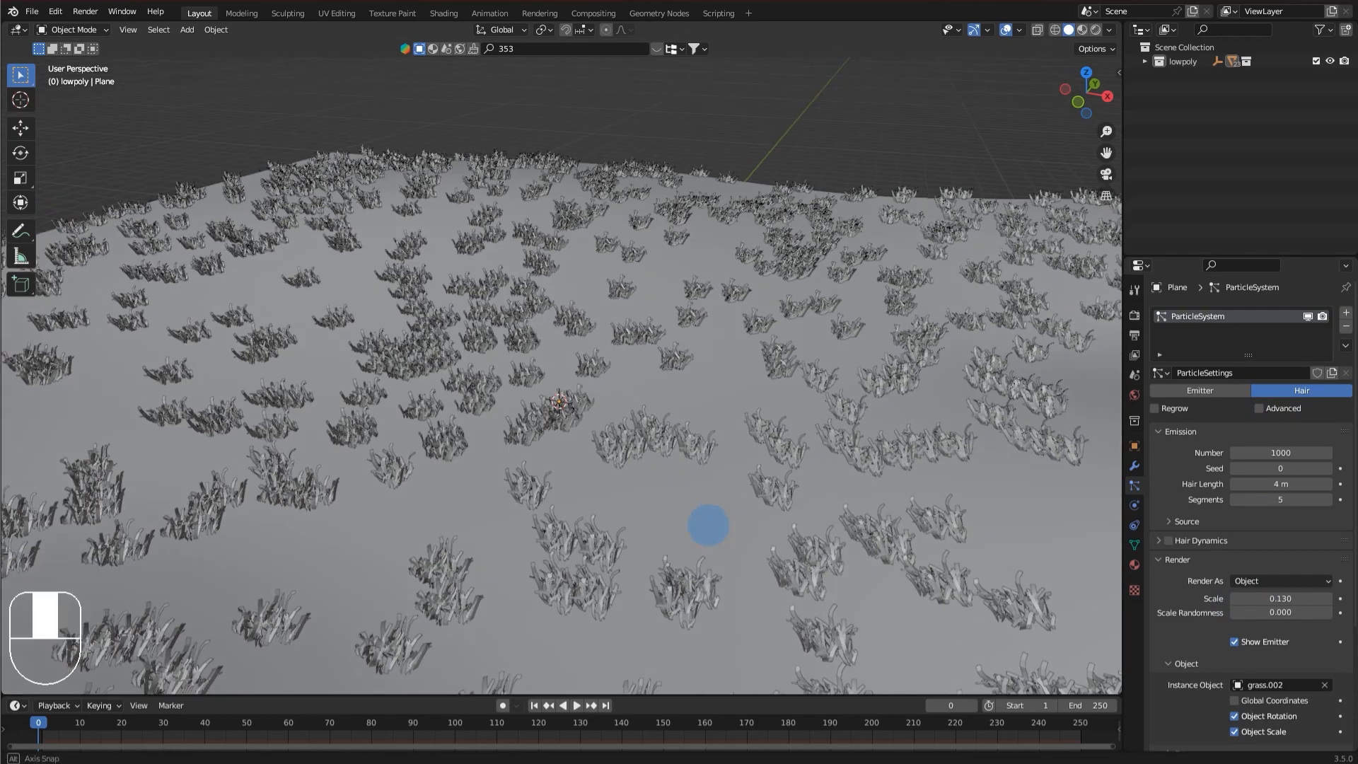
pyautogui.moveTo(707, 521); pyautogui.dragTo(725, 527, button='middle')
pyautogui.scroll(-3, 723, 527)
pyautogui.scroll(2, 721, 527)
pyautogui.moveTo(857, 499); pyautogui.dragTo(834, 455, button='middle')
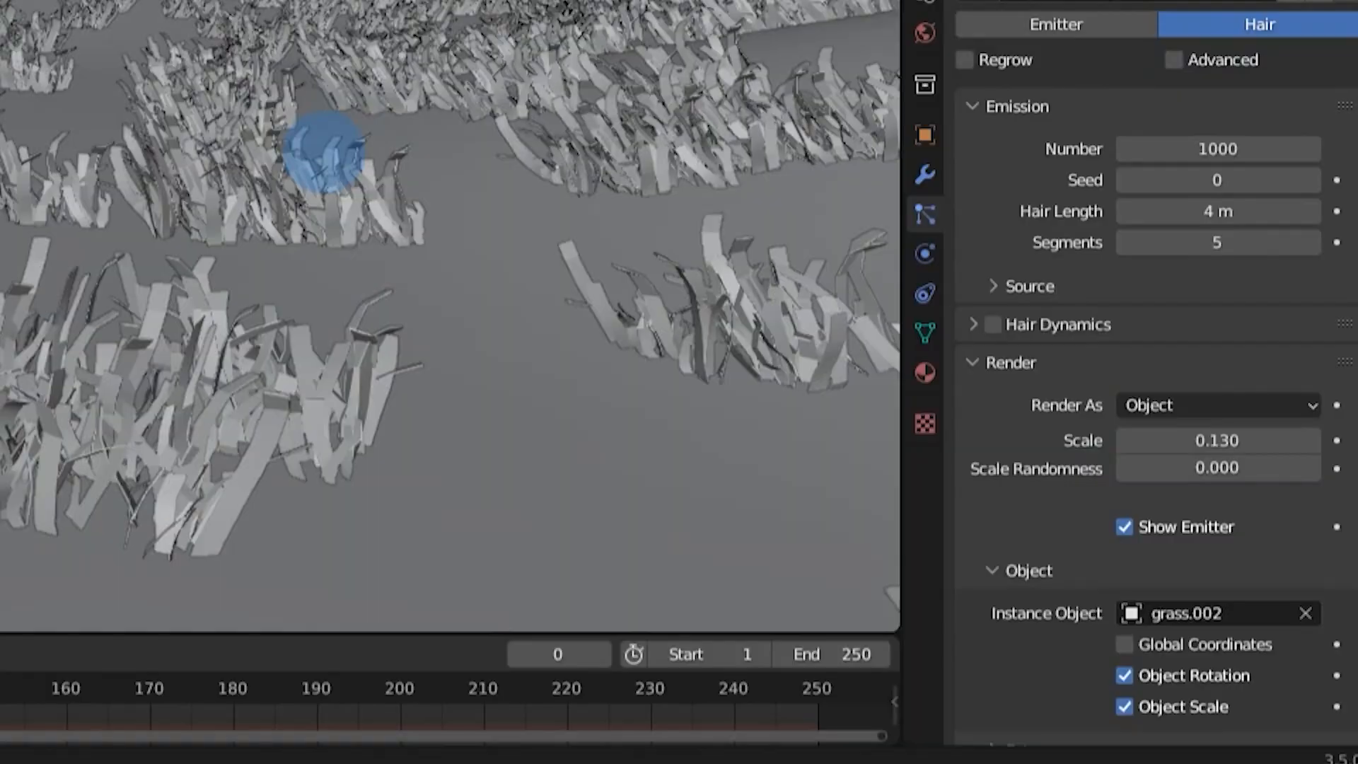
# Enable advanced rotation for the ground's grass particles with Randomize 1.000, Phase 1.000 and Randomize Phase 2.000.
pyautogui.moveTo(324, 152); pyautogui.dragTo(703, 198, button='middle')
pyautogui.click(1173, 60)
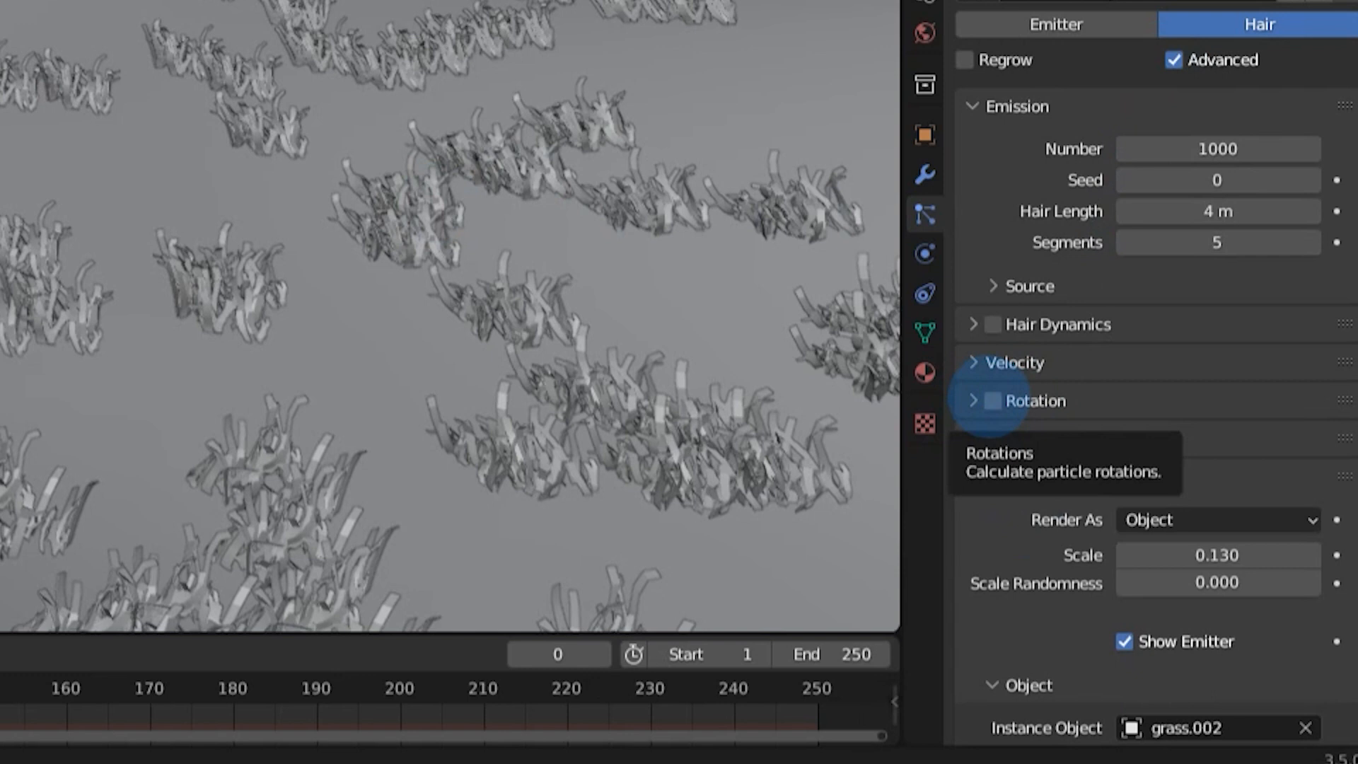
pyautogui.click(993, 401)
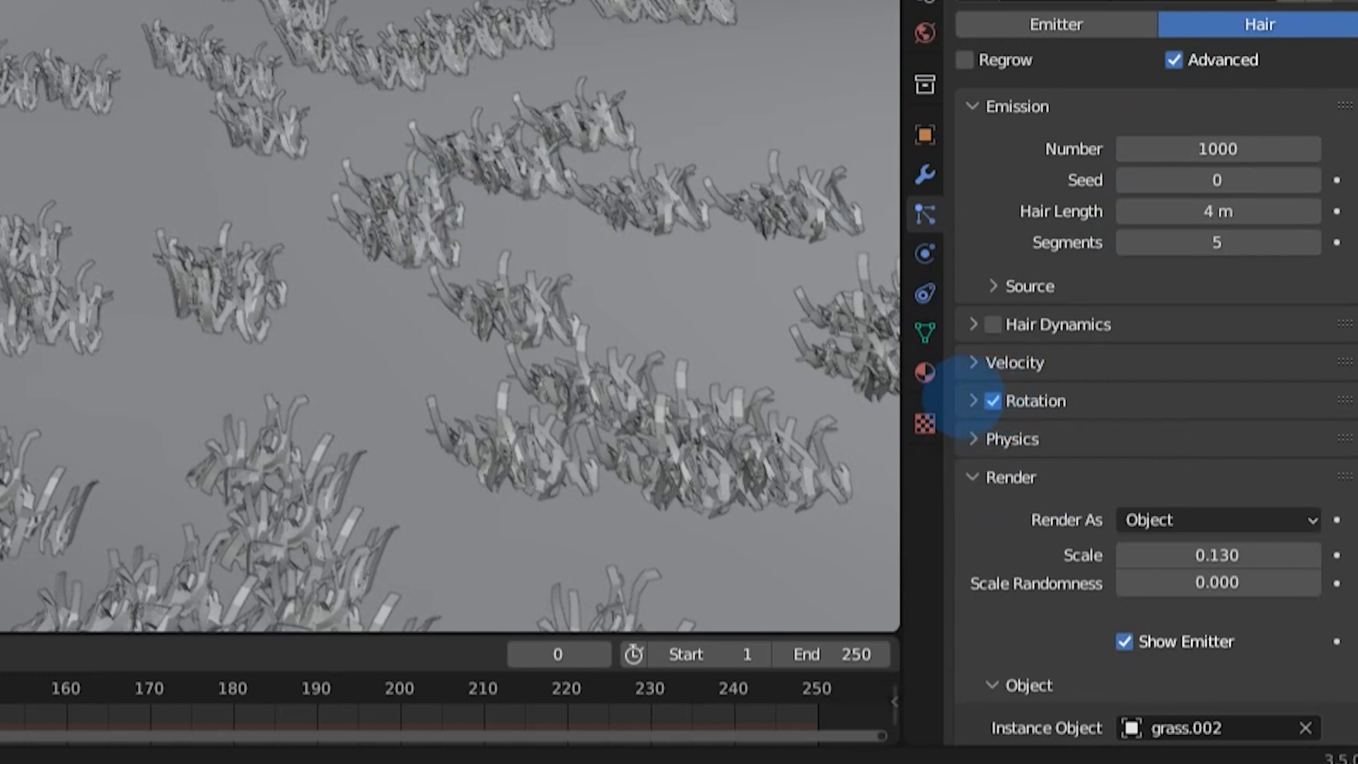
pyautogui.click(974, 400)
pyautogui.moveTo(1132, 474); pyautogui.dragTo(1316, 474)
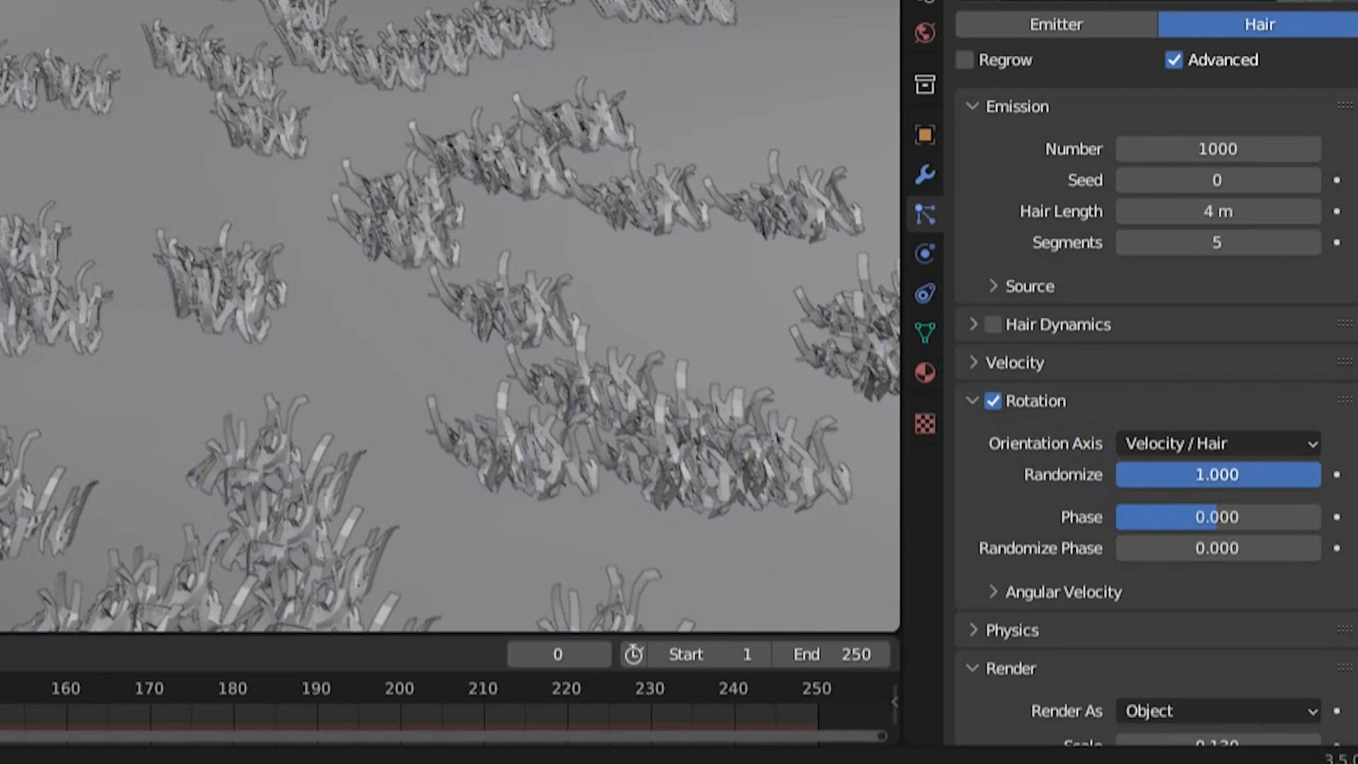
pyautogui.moveTo(1217, 517); pyautogui.dragTo(1320, 518)
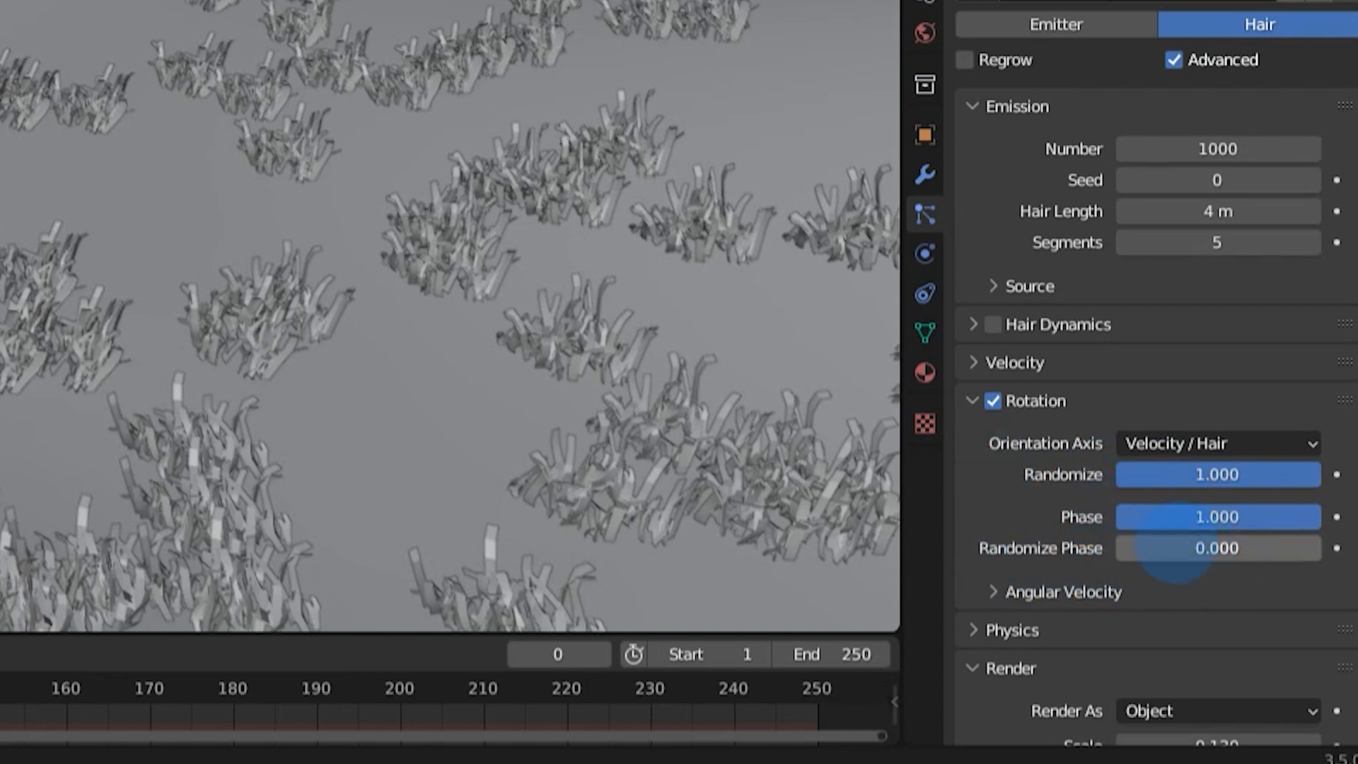
pyautogui.moveTo(1176, 548); pyautogui.dragTo(1201, 549)
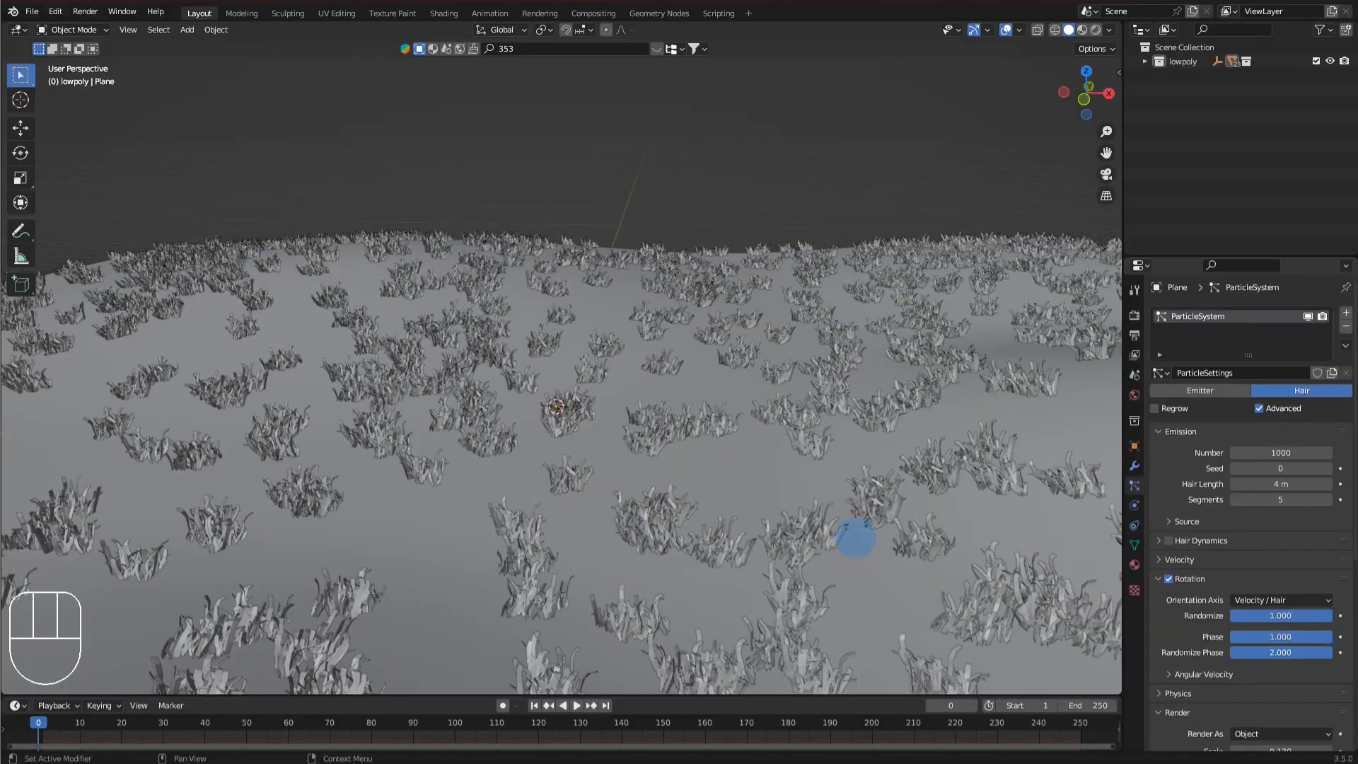
# Set the emission number of the ground's grass particle system to 5000.
pyautogui.scroll(-4, 856, 539)
pyautogui.moveTo(855, 548); pyautogui.dragTo(821, 614, button='middle')
pyautogui.scroll(-3, 785, 452)
pyautogui.moveTo(785, 451); pyautogui.dragTo(701, 340, button='middle')
pyautogui.scroll(5, 469, 350)
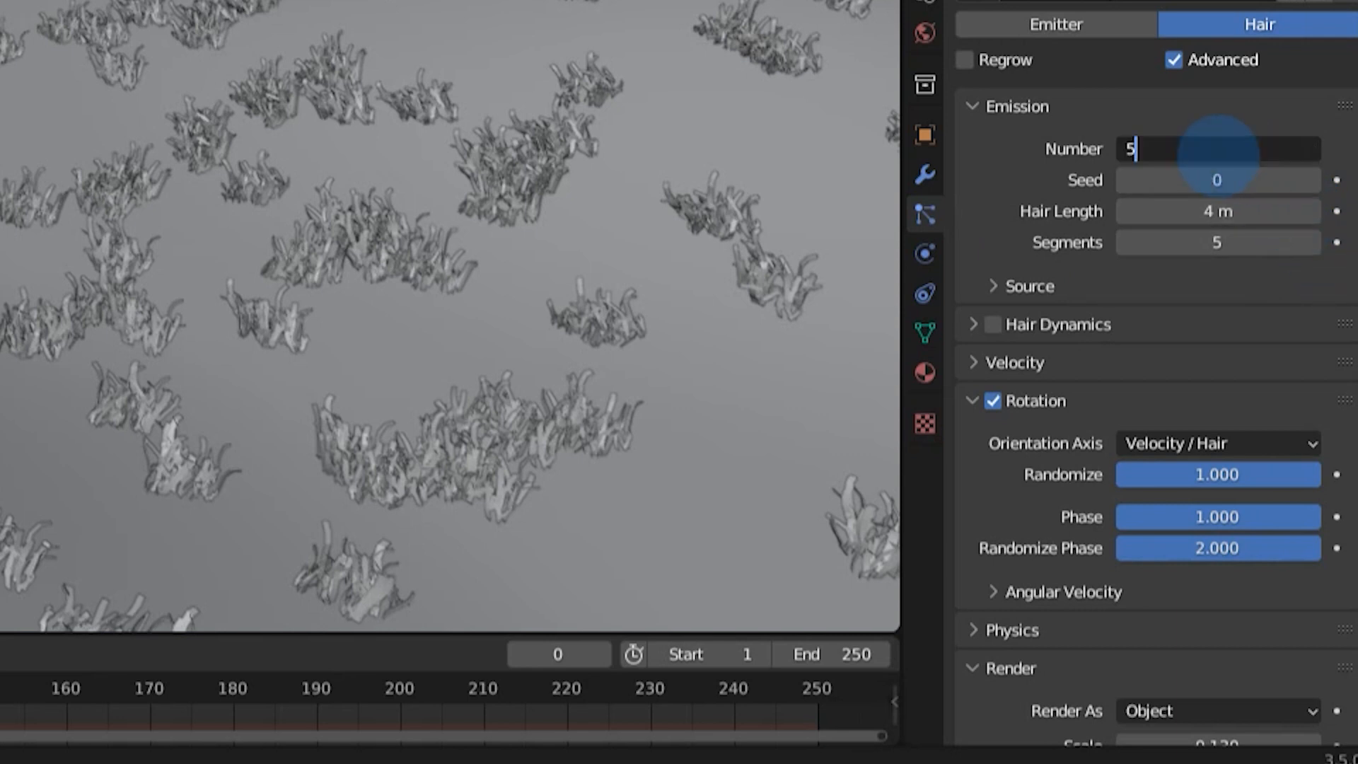
pyautogui.write('00')
pyautogui.press('Return')
pyautogui.moveTo(728, 349); pyautogui.dragTo(502, 262, button='middle')
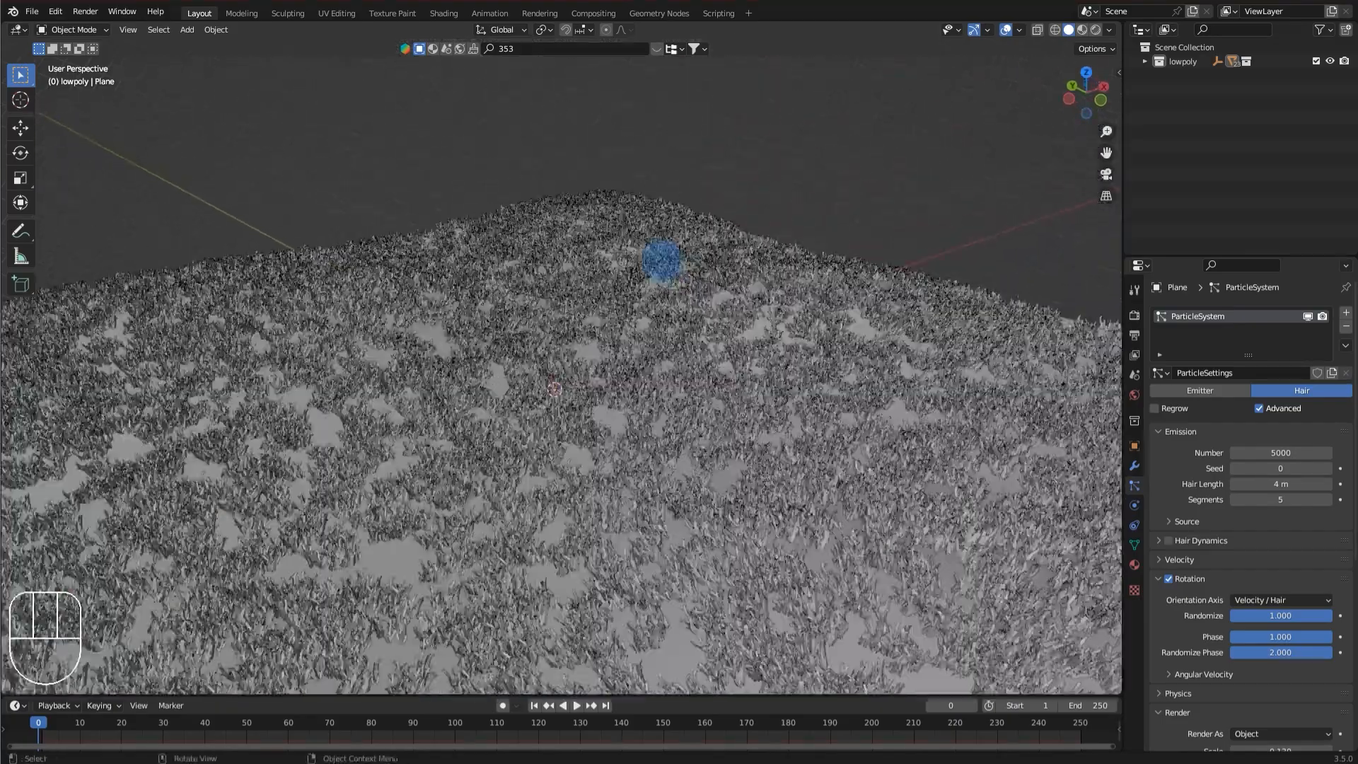
pyautogui.moveTo(835, 445); pyautogui.dragTo(828, 490, button='middle')
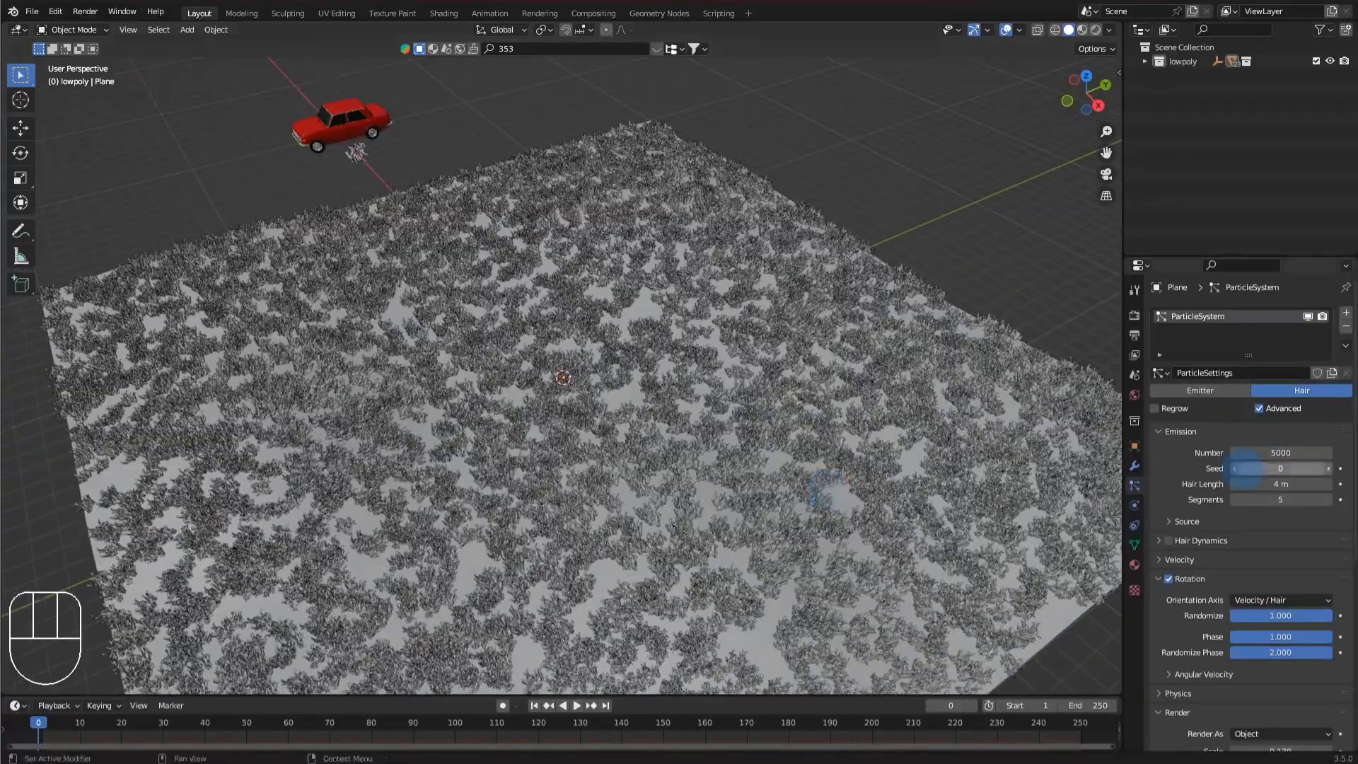
# Try scaling the grass-covered ground plane down uniformly, and undo the attempt.
pyautogui.click(918, 474)
pyautogui.press('s')
pyautogui.press('ctrl')
pyautogui.click(734, 461)
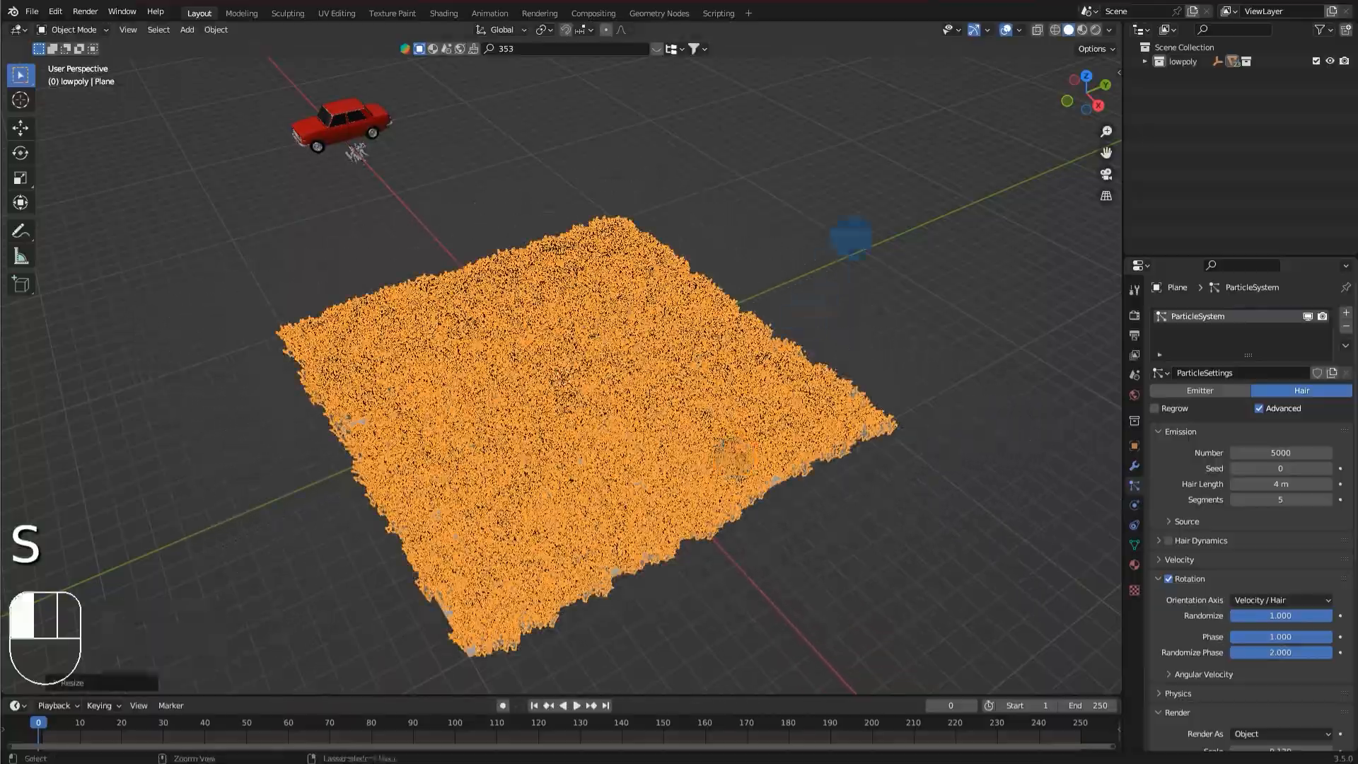
pyautogui.hotkey('ctrl', 'z')
pyautogui.hotkey('ctrl', 'z')
pyautogui.hotkey('ctrl', 'z')
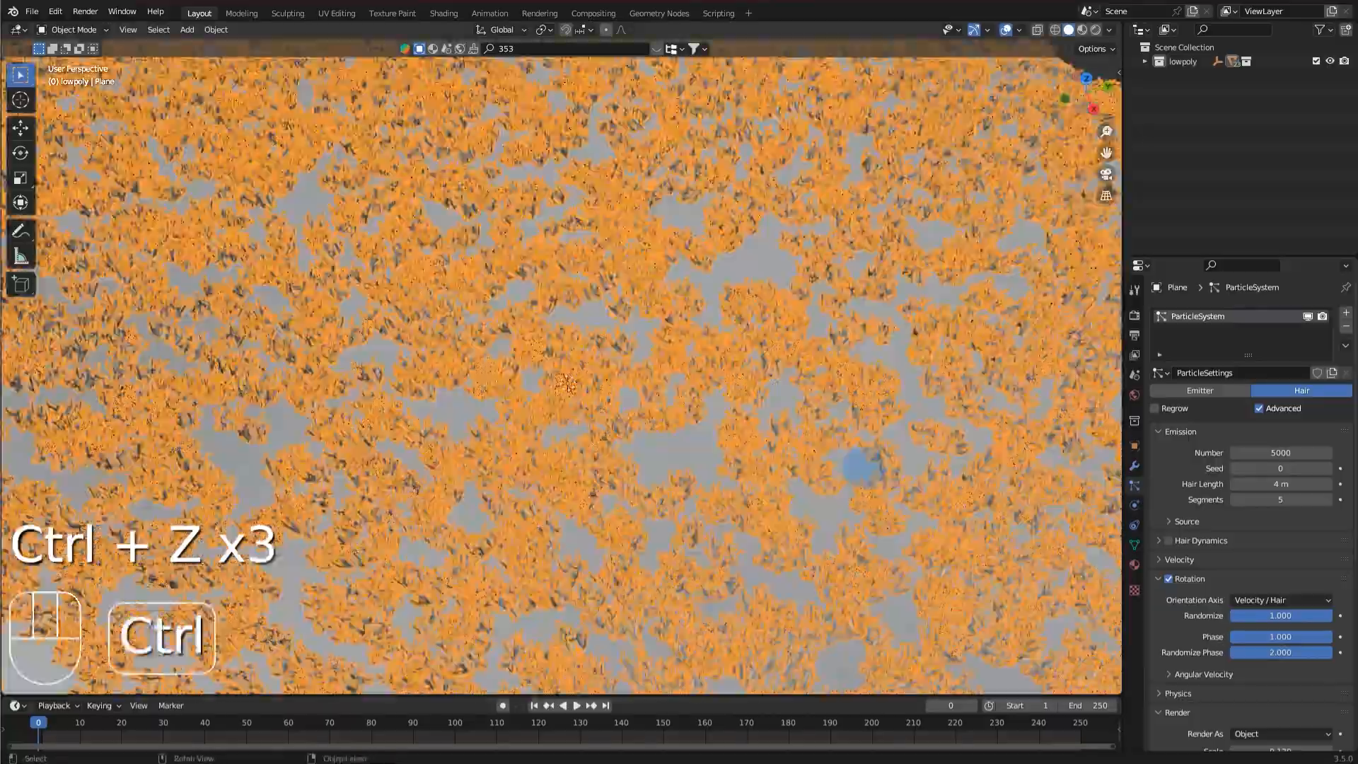
# Scale the ground plane down uniformly to about 0.6 of its size and save the file.
pyautogui.press('s')
pyautogui.press('ctrl')
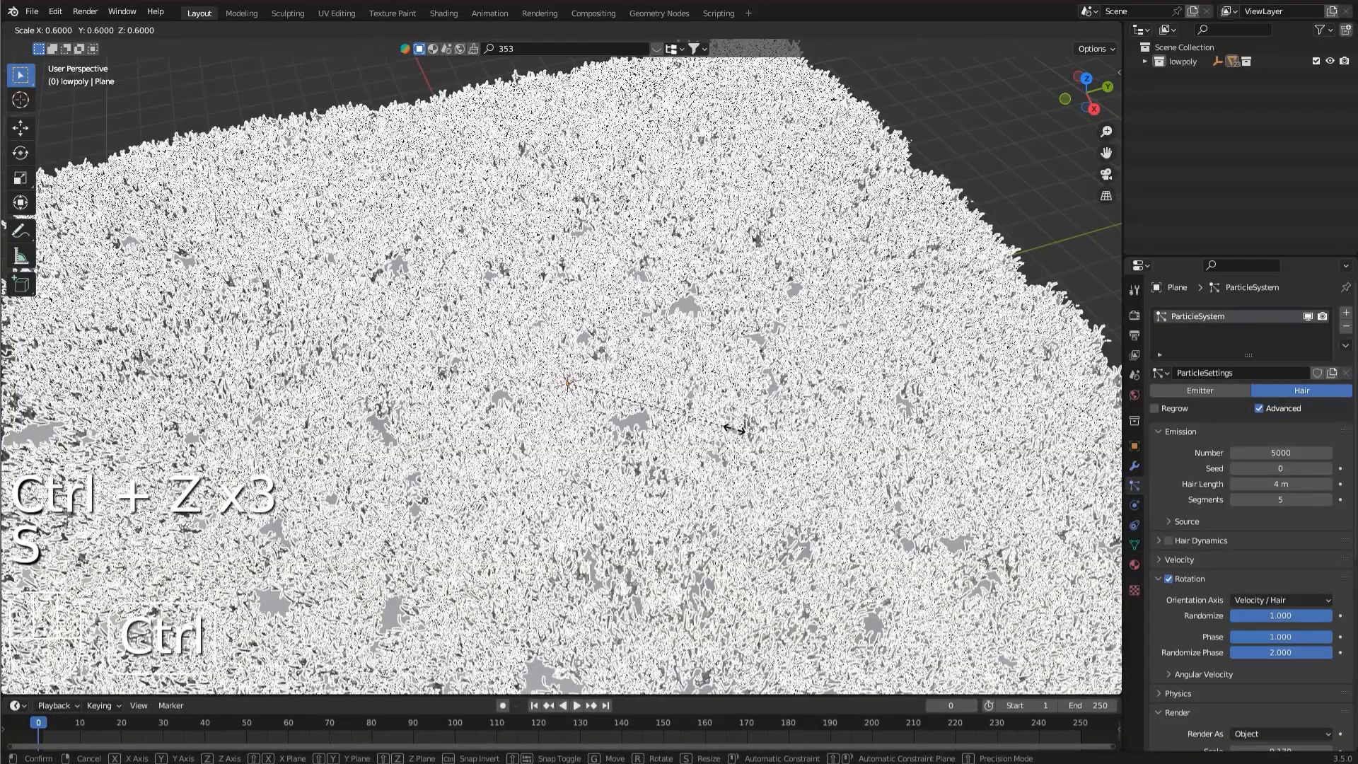
pyautogui.click(750, 437)
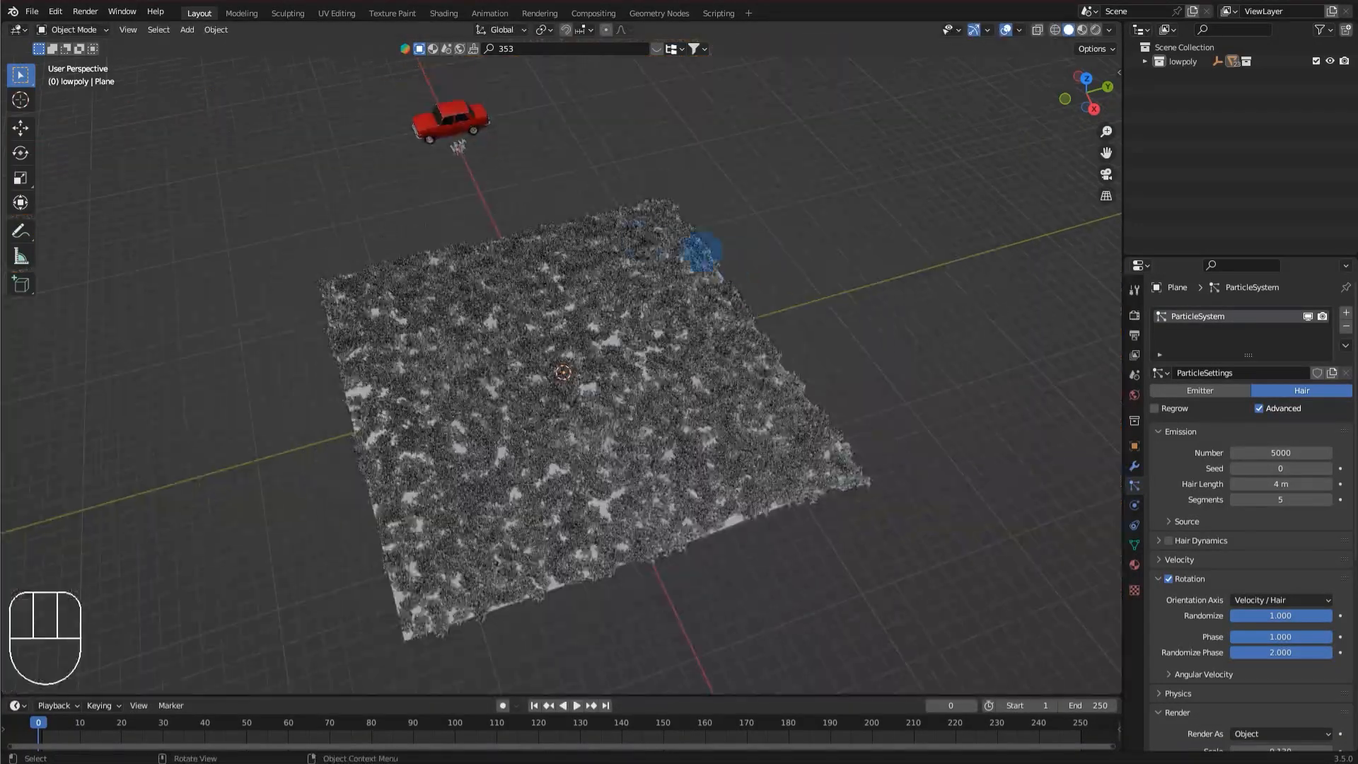
pyautogui.moveTo(566, 383); pyautogui.dragTo(637, 367, button='middle')
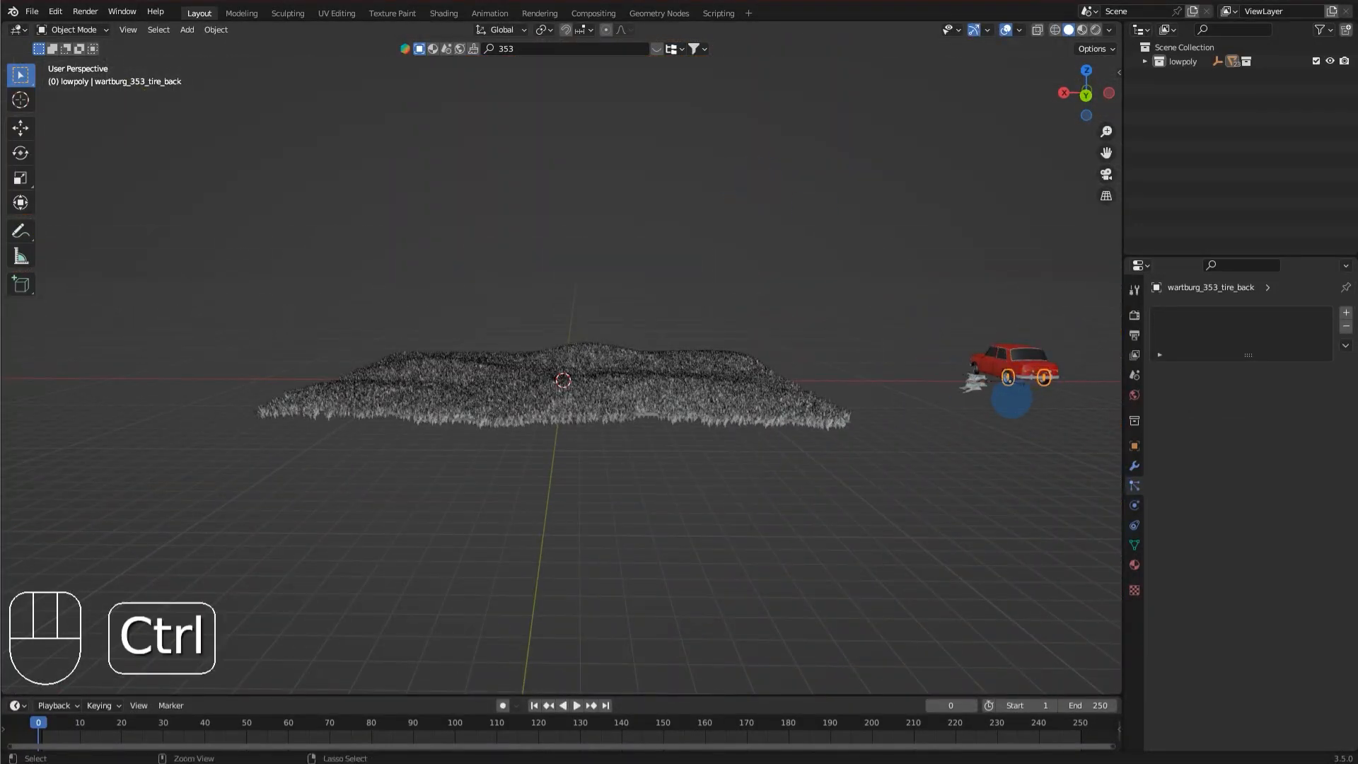
pyautogui.hotkey('ctrl', 's')
# Select the Wartburg 353 parent object and scale the whole car down by 0.4 to a scale of 0.600.
pyautogui.click(1026, 386)
pyautogui.scroll(2, 988, 345)
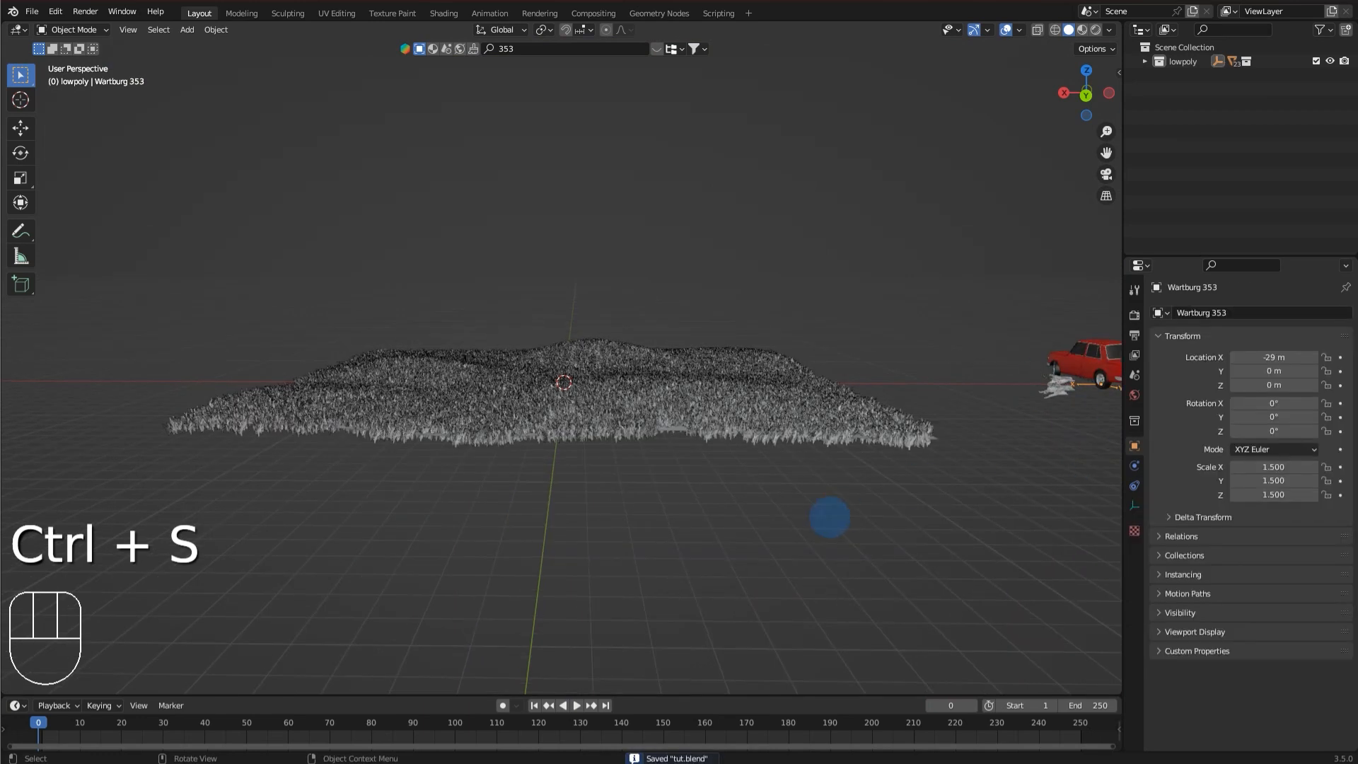
pyautogui.moveTo(830, 516); pyautogui.dragTo(964, 409, button='middle')
pyautogui.scroll(-4, 965, 409)
pyautogui.press('s')
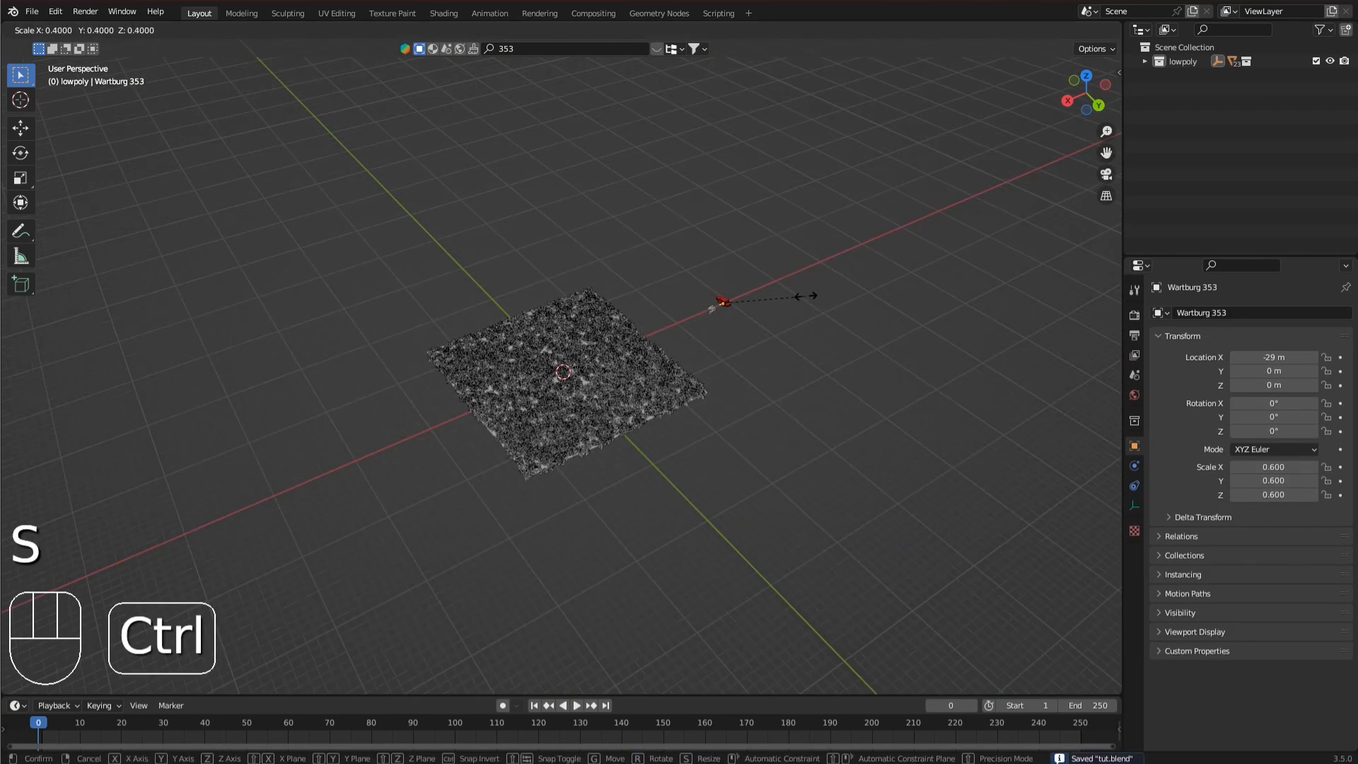
pyautogui.click(805, 296)
# Move the Wartburg 353 along the X axis to 0 m, onto the centre of the grassy ground.
pyautogui.scroll(3, 805, 296)
pyautogui.press('g')
pyautogui.press('x')
pyautogui.click(532, 420)
# Examine the car's size and height relative to the surrounding grass from near and far.
pyautogui.scroll(4, 660, 306)
pyautogui.moveTo(661, 306)
pyautogui.mouseDown(button='middle')
pyautogui.moveTo(604, 304)
pyautogui.moveTo(646, 306)
pyautogui.mouseUp(button='middle')
pyautogui.scroll(-5, 645, 307)
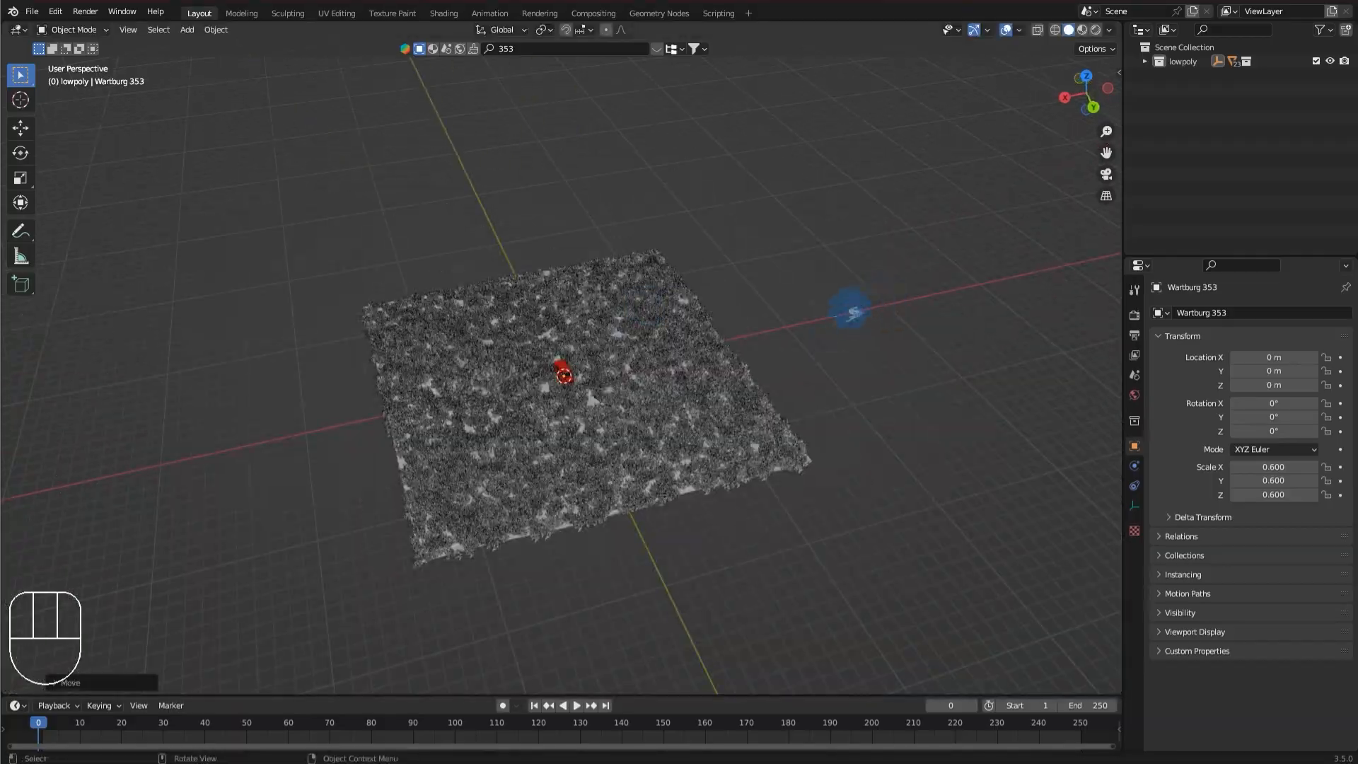
pyautogui.scroll(8, 658, 322)
pyautogui.moveTo(509, 354); pyautogui.dragTo(976, 294, button='middle')
pyautogui.scroll(4, 824, 299)
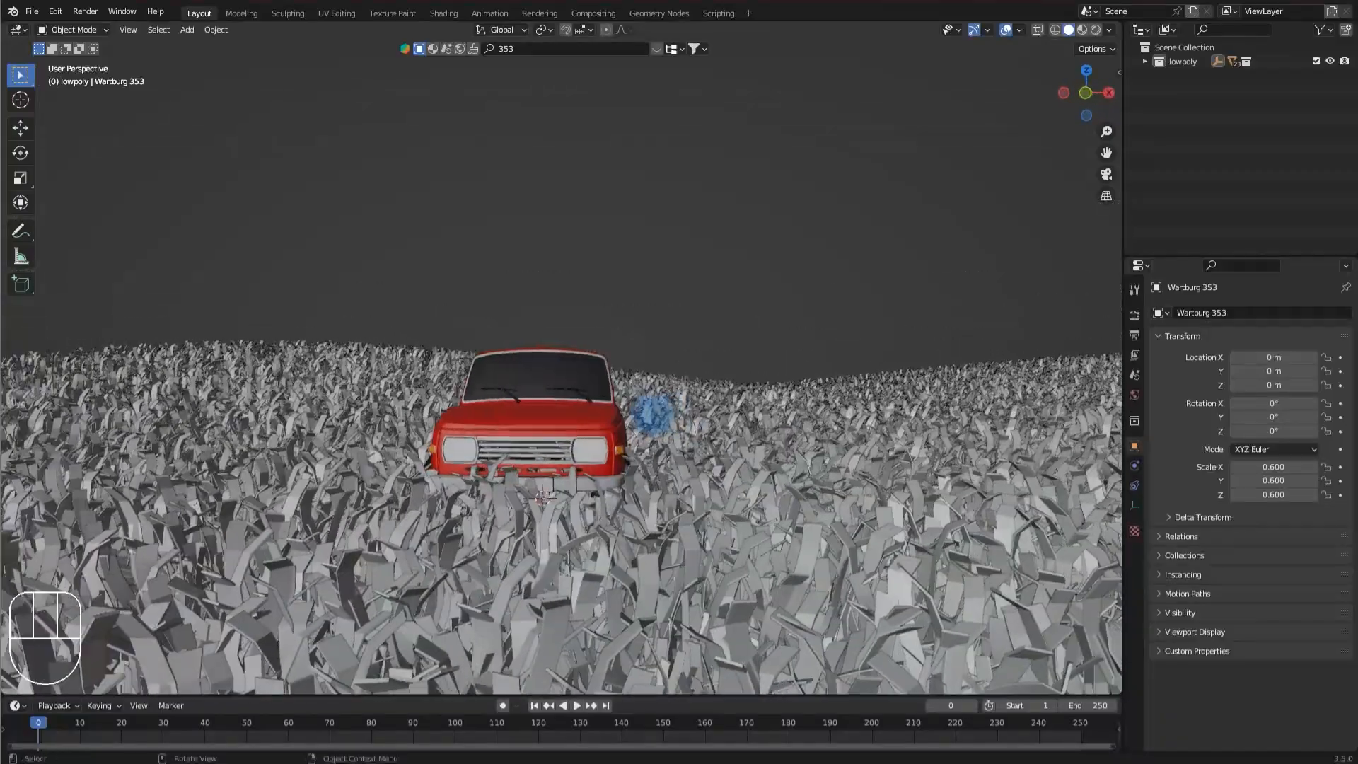
pyautogui.scroll(-4, 476, 470)
pyautogui.moveTo(453, 420); pyautogui.dragTo(428, 479, button='middle')
pyautogui.scroll(-6, 417, 471)
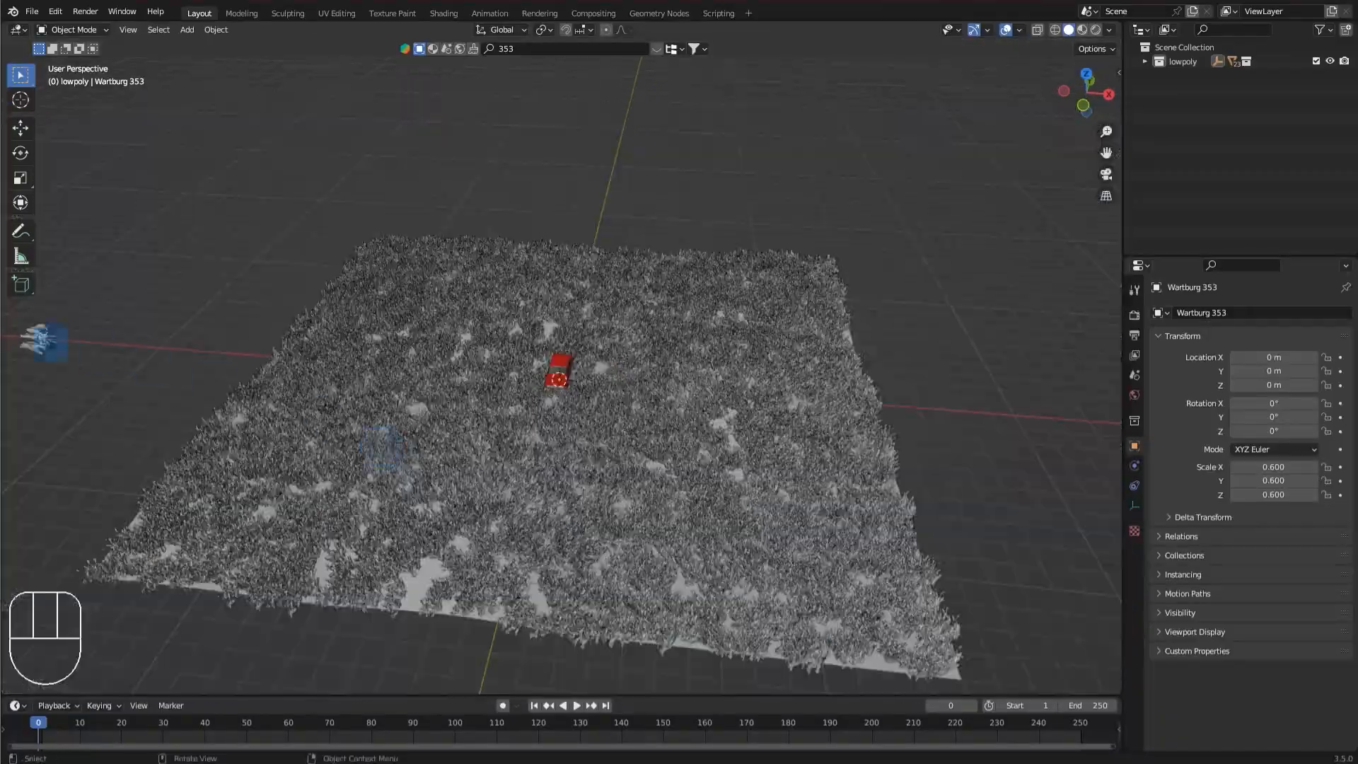
# Uniformly resize the source grass clump grass.002 beside the ground and check the scattered grass around the car.
pyautogui.click(41, 344)
pyautogui.press('s')
pyautogui.click(113, 345)
pyautogui.scroll(6, 561, 307)
pyautogui.moveTo(561, 306); pyautogui.dragTo(556, 244, button='middle')
pyautogui.press('s')
pyautogui.rightClick(158, 249)
pyautogui.scroll(5, 525, 270)
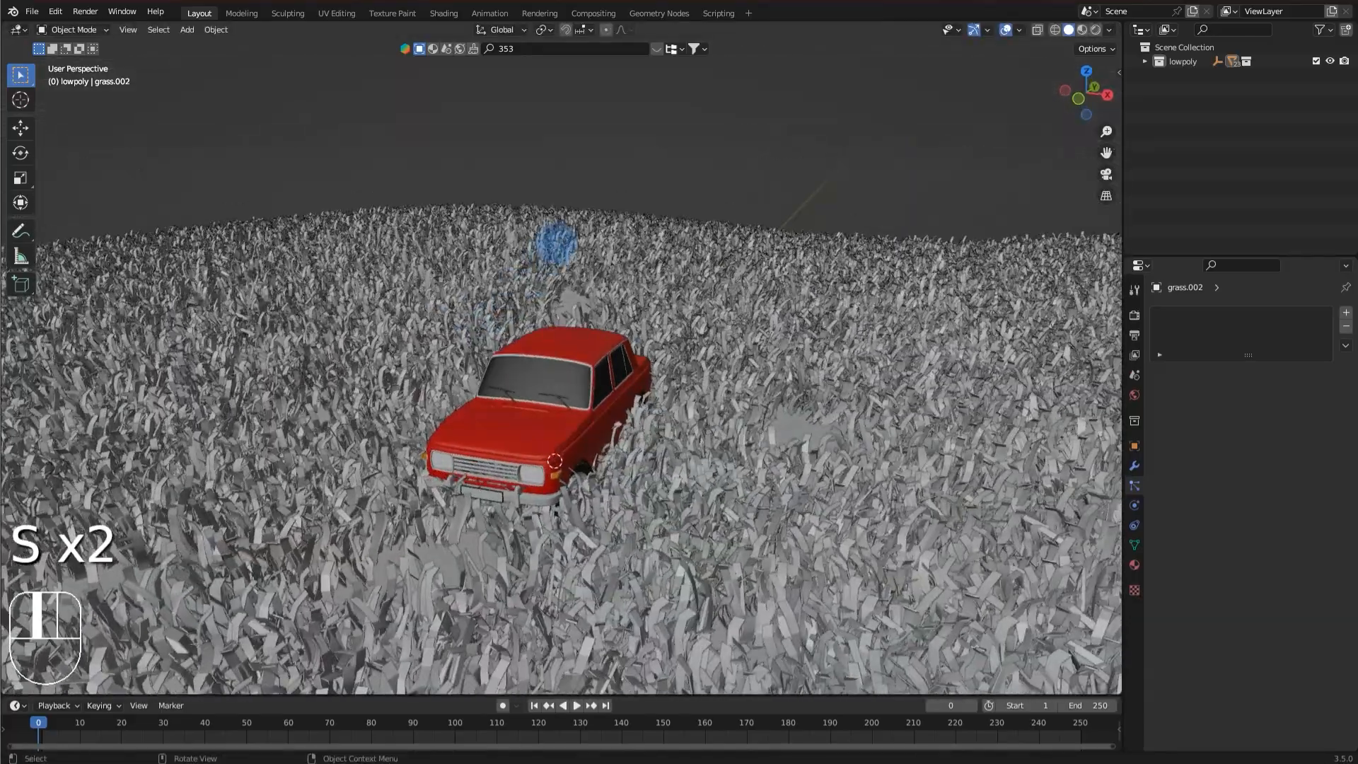
# Focus on the source grass clump and scale it down along the global X axis to shorten the blades.
pyautogui.scroll(-8, 561, 375)
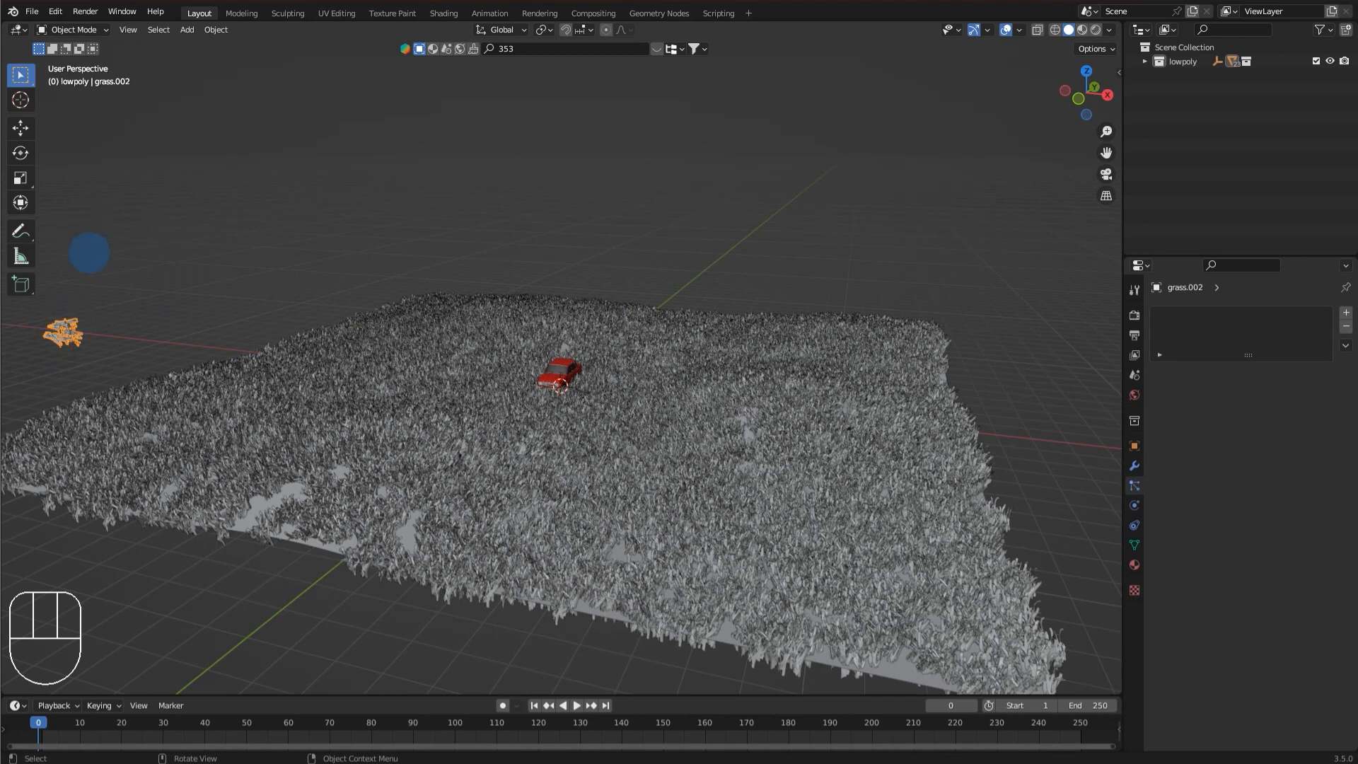
pyautogui.press('KP_Decimal')
pyautogui.moveTo(661, 338); pyautogui.dragTo(919, 325, button='middle')
pyautogui.scroll(-1, 778, 311)
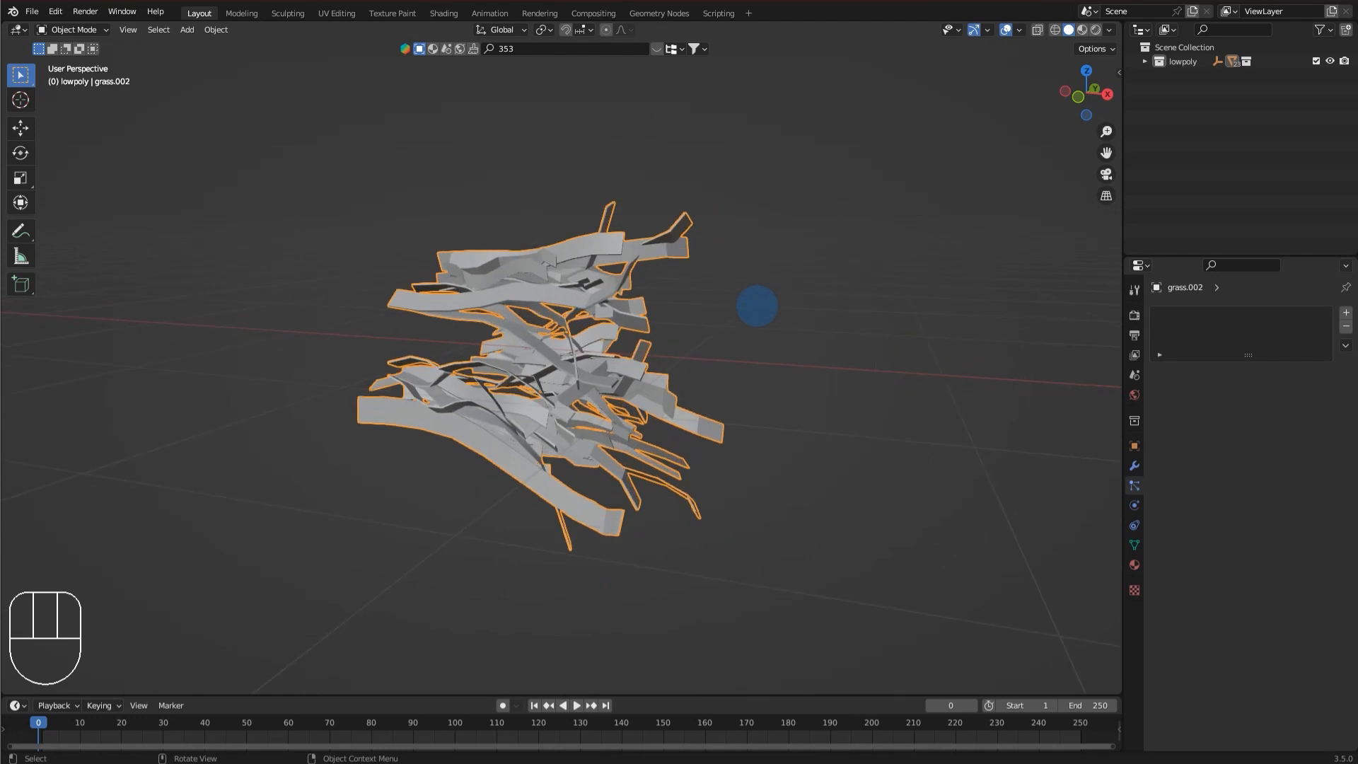
pyautogui.press('s')
pyautogui.press('x')
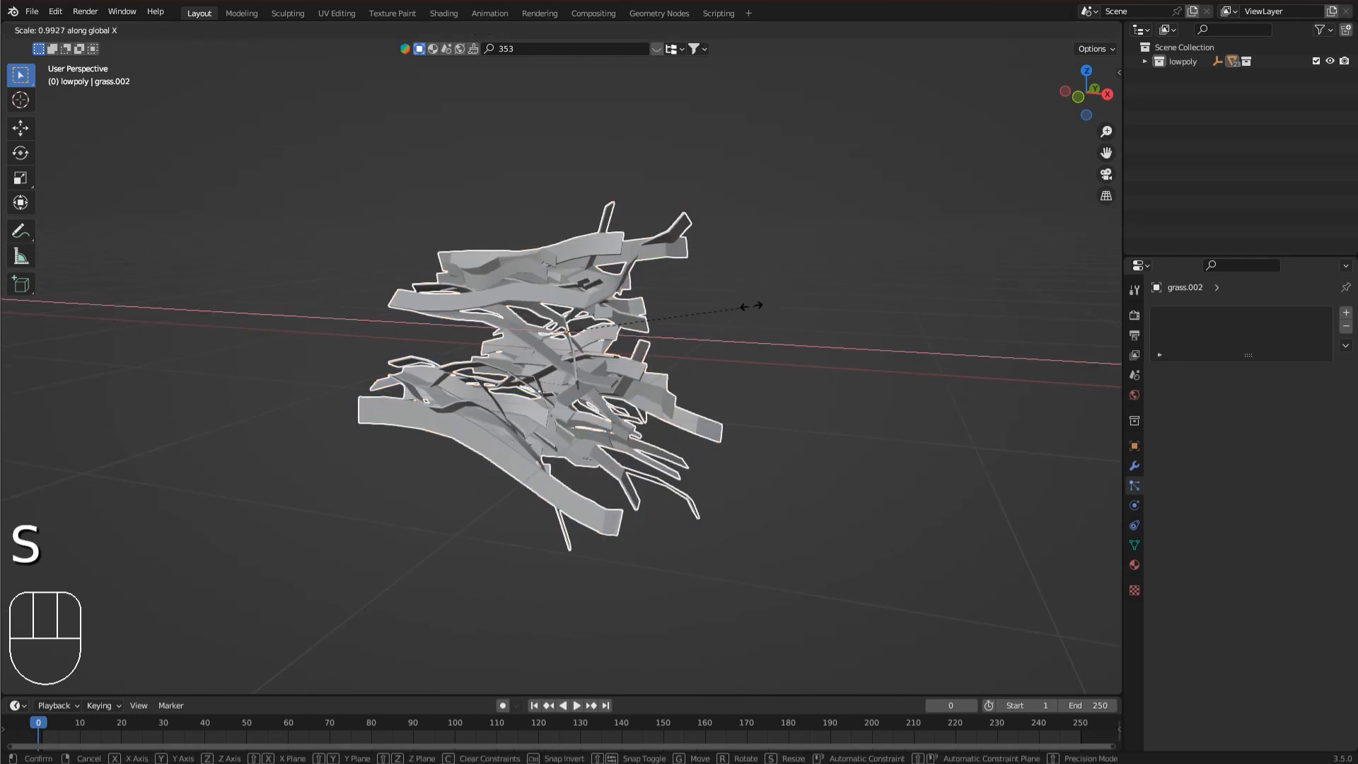
pyautogui.click(694, 316)
pyautogui.scroll(-8, 777, 337)
# Select the ground plane and set the render scale of its grass particles to 0.100.
pyautogui.click(781, 337)
pyautogui.press('KP_Decimal')
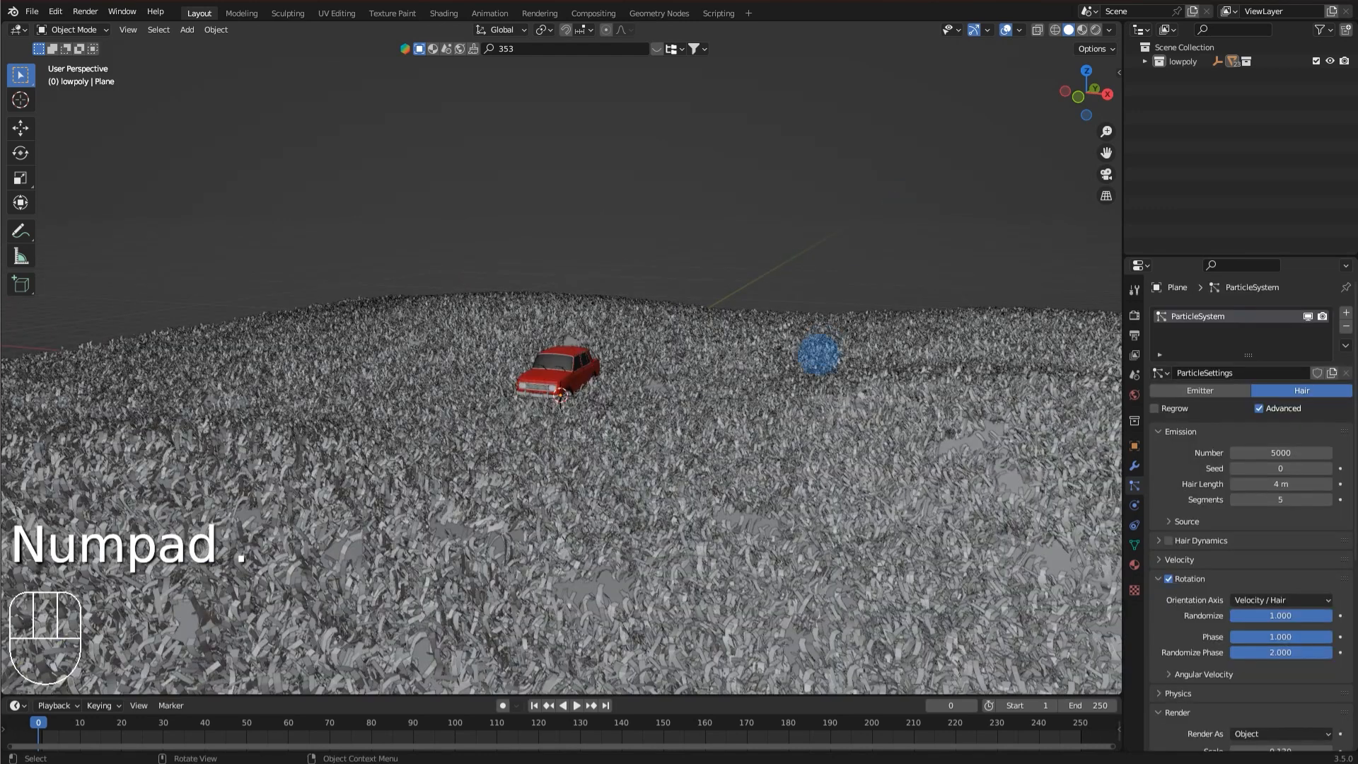
pyautogui.scroll(-5, 1286, 586)
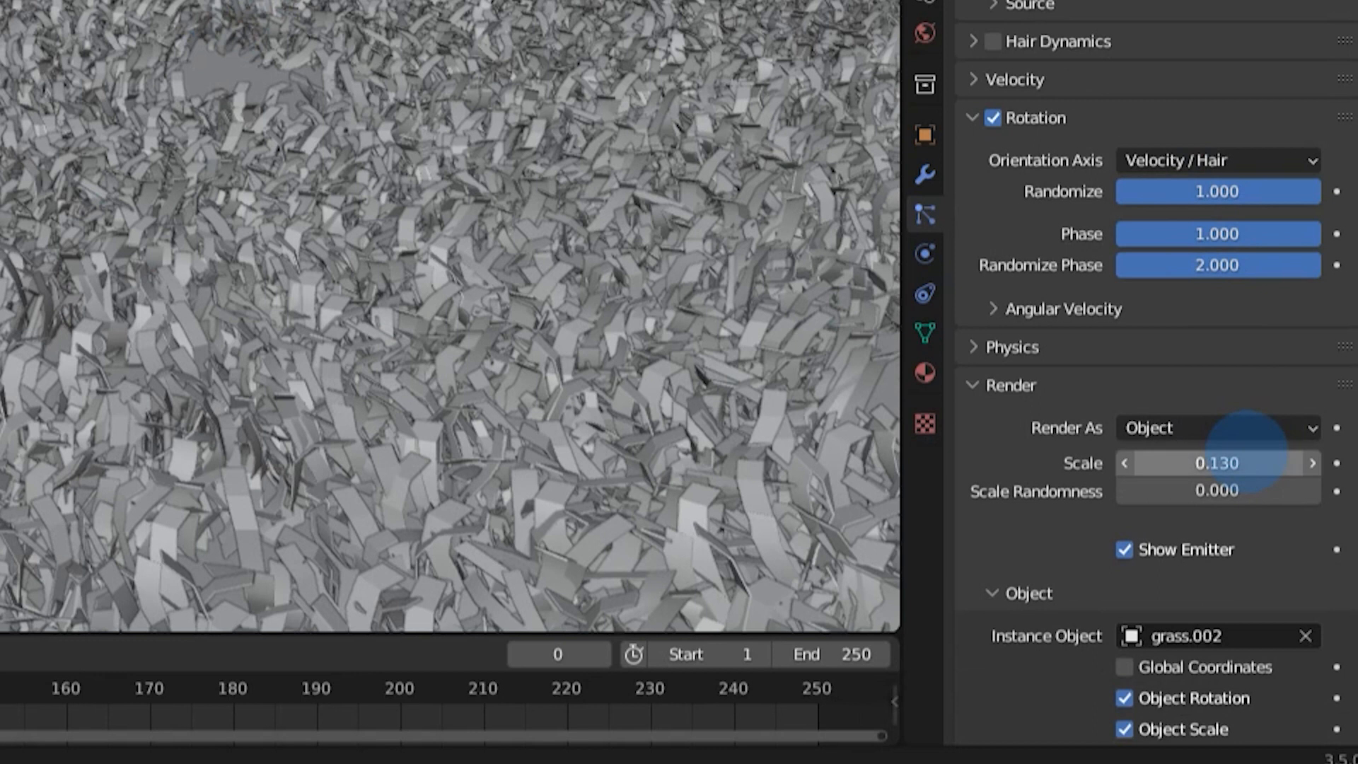
pyautogui.click(1295, 610)
pyautogui.press('BackSpace')
pyautogui.press('Return')
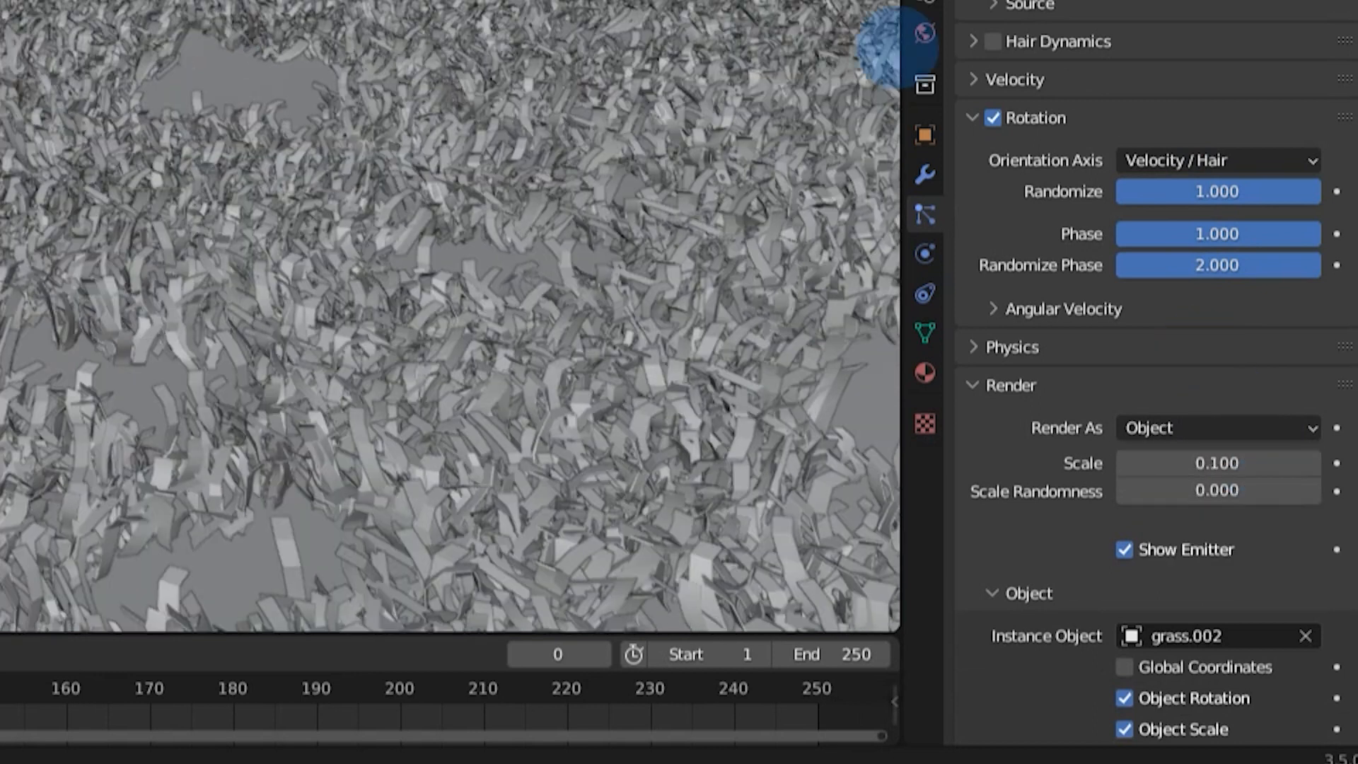
pyautogui.moveTo(825, 328); pyautogui.dragTo(549, 359, button='middle')
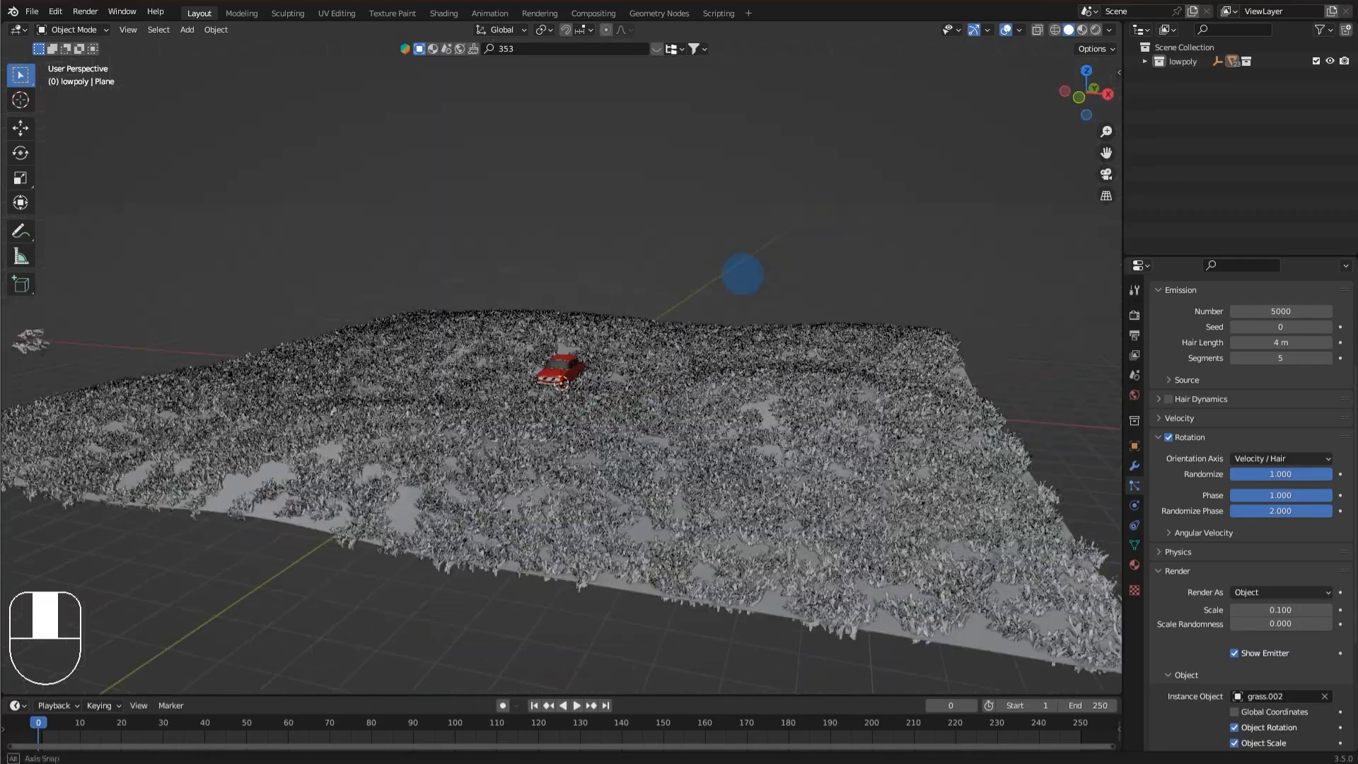
pyautogui.scroll(10, 548, 359)
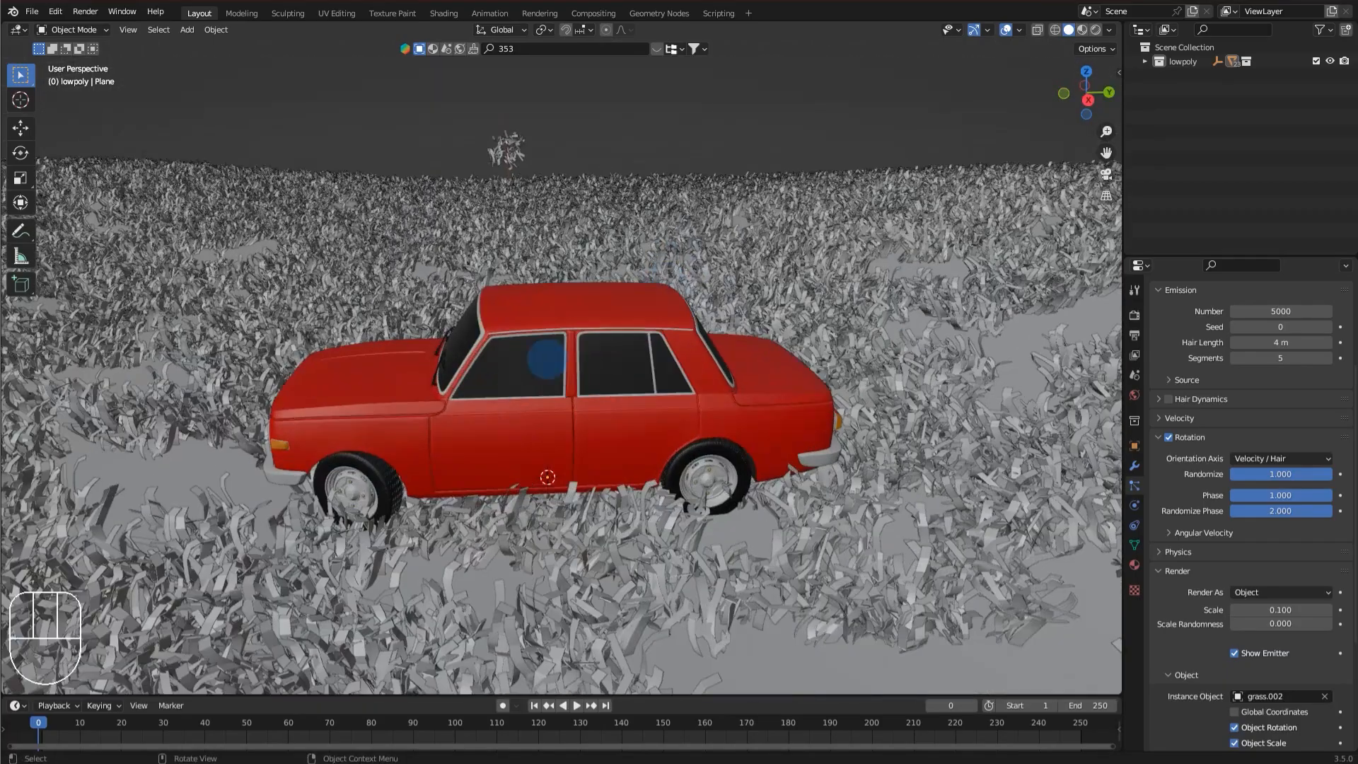
# Frame the front of the car in the grass, save the file and switch the viewport to Material Preview shading.
pyautogui.click(368, 488)
pyautogui.moveTo(368, 488); pyautogui.dragTo(651, 479, button='middle')
pyautogui.moveTo(1090, 92); pyautogui.dragTo(1059, 64)
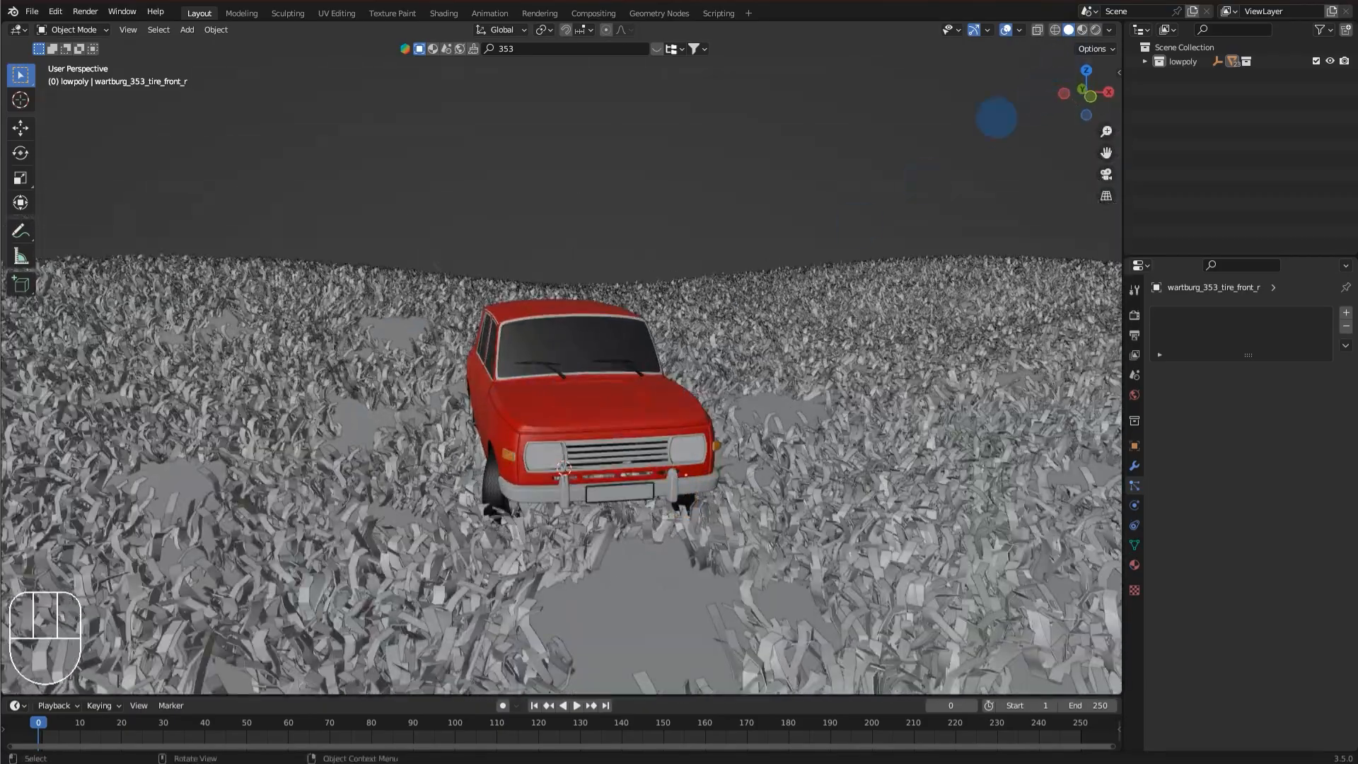
pyautogui.hotkey('ctrl', 's')
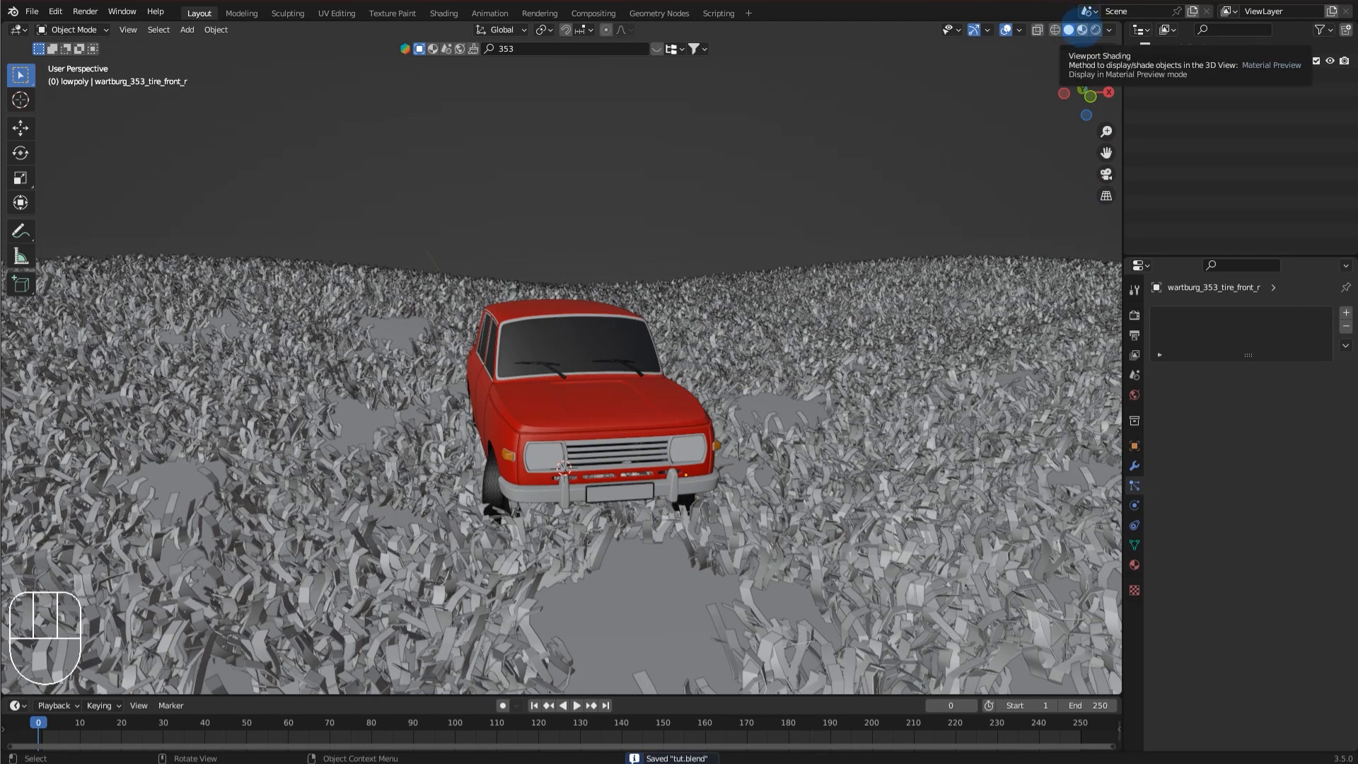
pyautogui.click(1082, 30)
# Examine the car's paint, glass and wheels and the surrounding grass material from the front and side.
pyautogui.scroll(5, 707, 259)
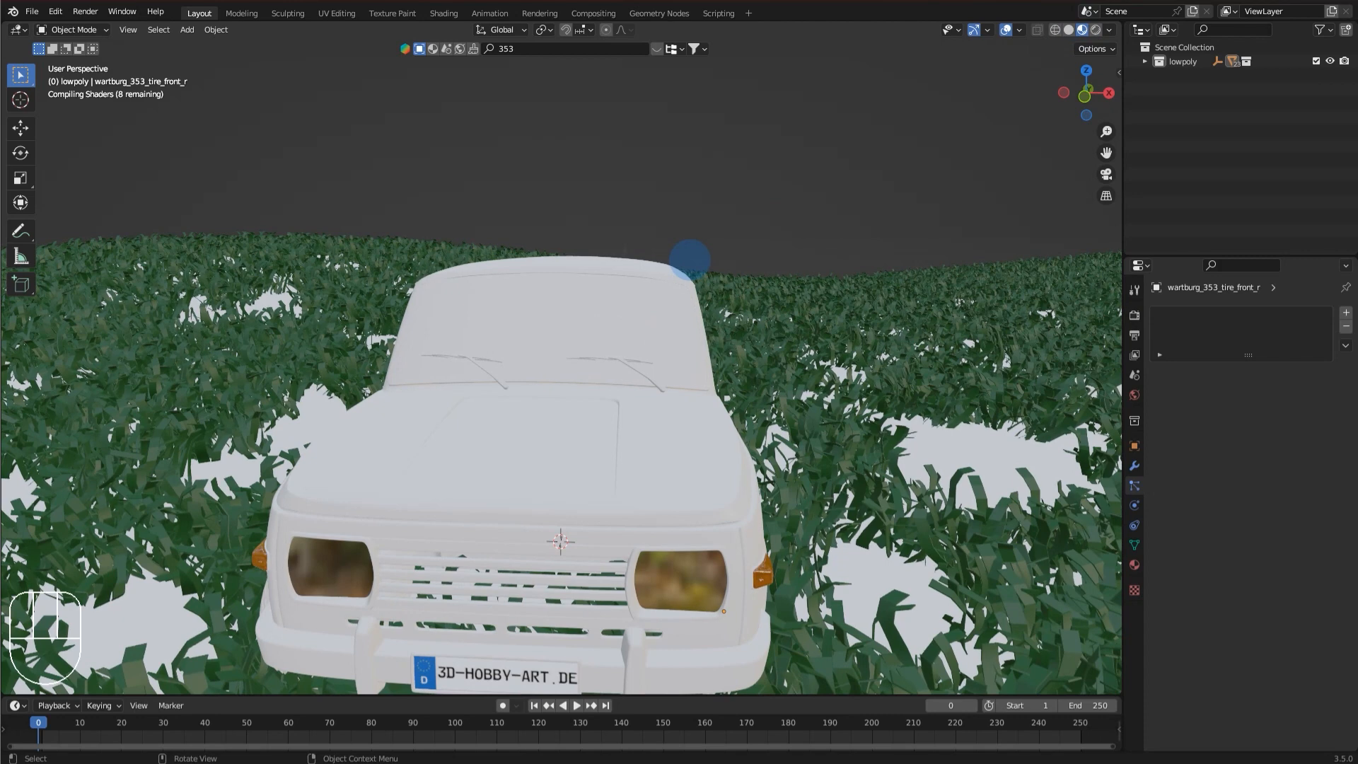
pyautogui.scroll(-3, 779, 470)
pyautogui.moveTo(785, 470); pyautogui.dragTo(621, 469, button='middle')
pyautogui.scroll(4, 737, 463)
pyautogui.scroll(-4, 733, 462)
pyautogui.scroll(4, 731, 461)
pyautogui.scroll(-4, 628, 485)
pyautogui.scroll(1, 652, 470)
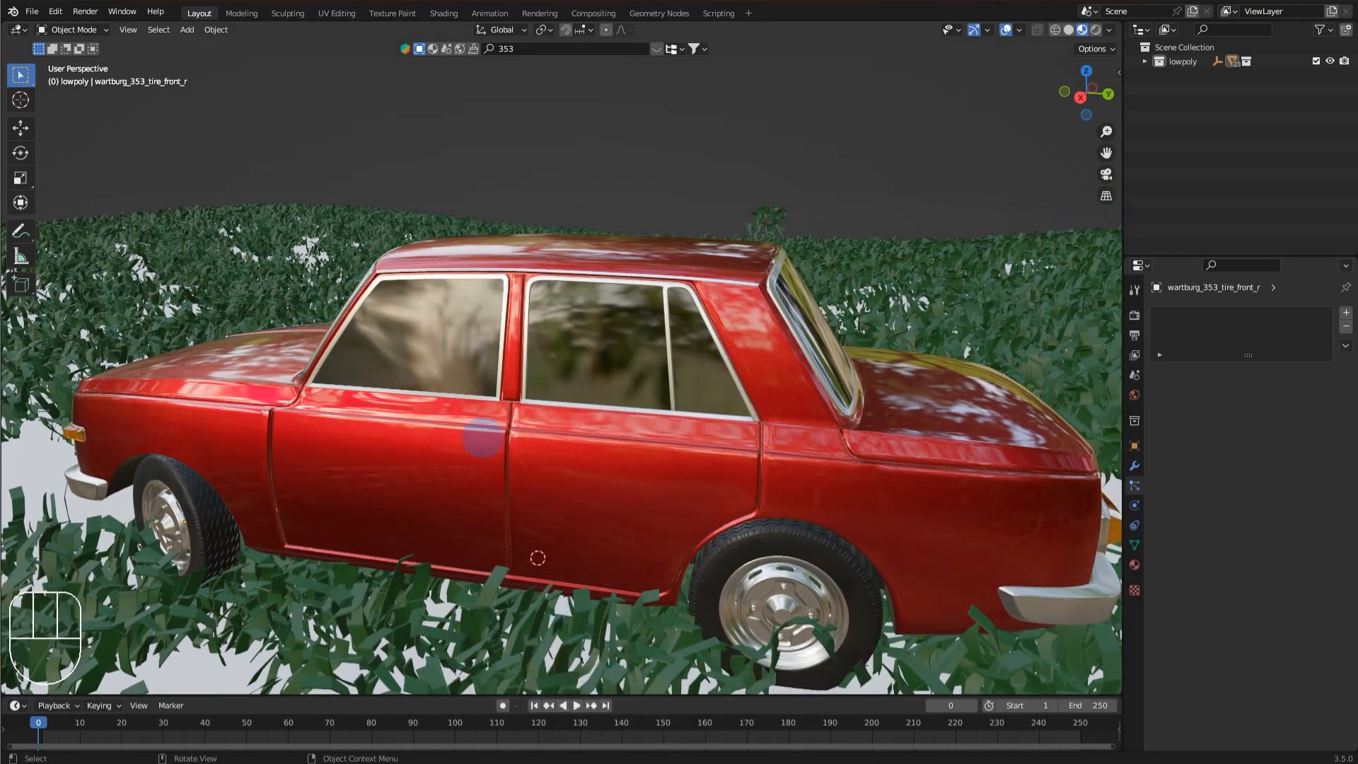
# Select the source grass clump and adjust the green base color of its material Material.002.
pyautogui.scroll(-5, 453, 545)
pyautogui.moveTo(458, 549); pyautogui.dragTo(514, 527, button='middle')
pyautogui.scroll(-3, 537, 567)
pyautogui.click(513, 527)
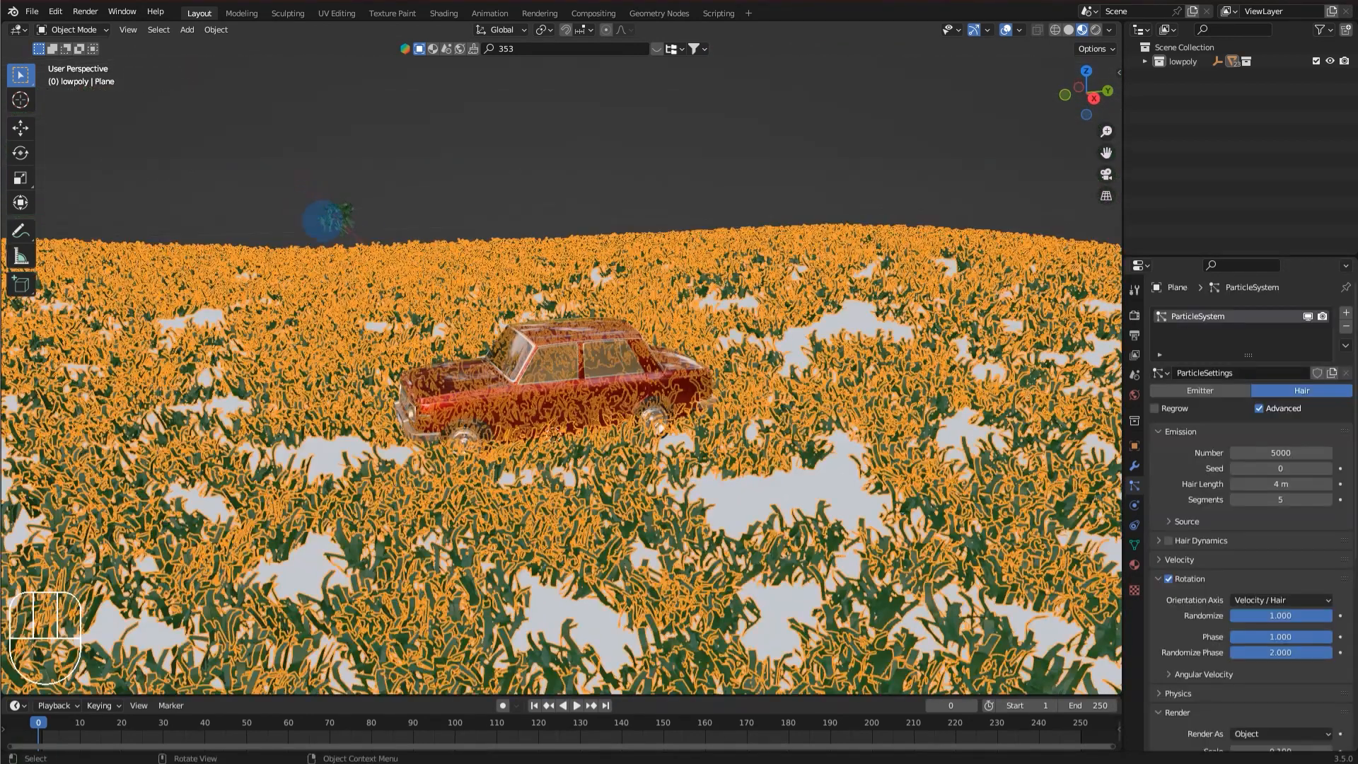
pyautogui.click(328, 220)
pyautogui.click(1135, 565)
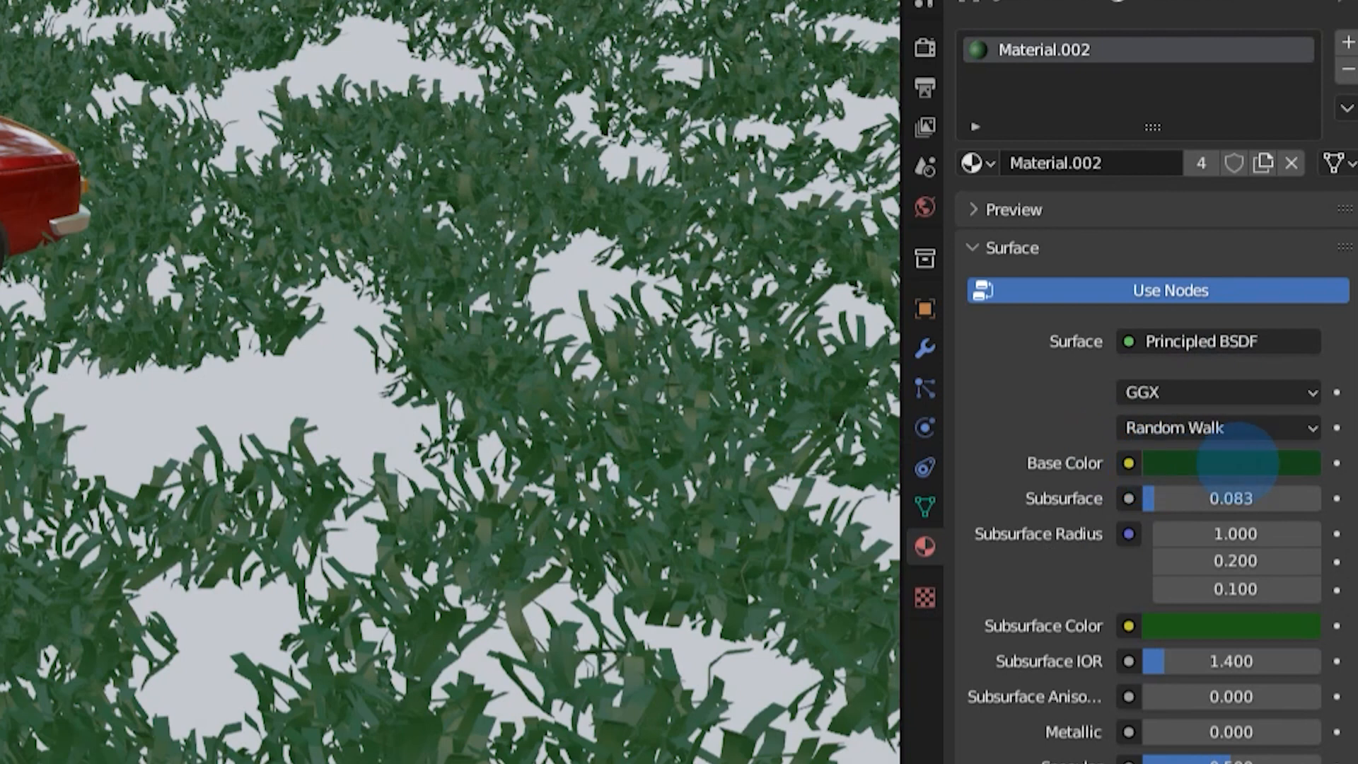
pyautogui.click(1267, 452)
pyautogui.moveTo(1115, 117); pyautogui.dragTo(1095, 124)
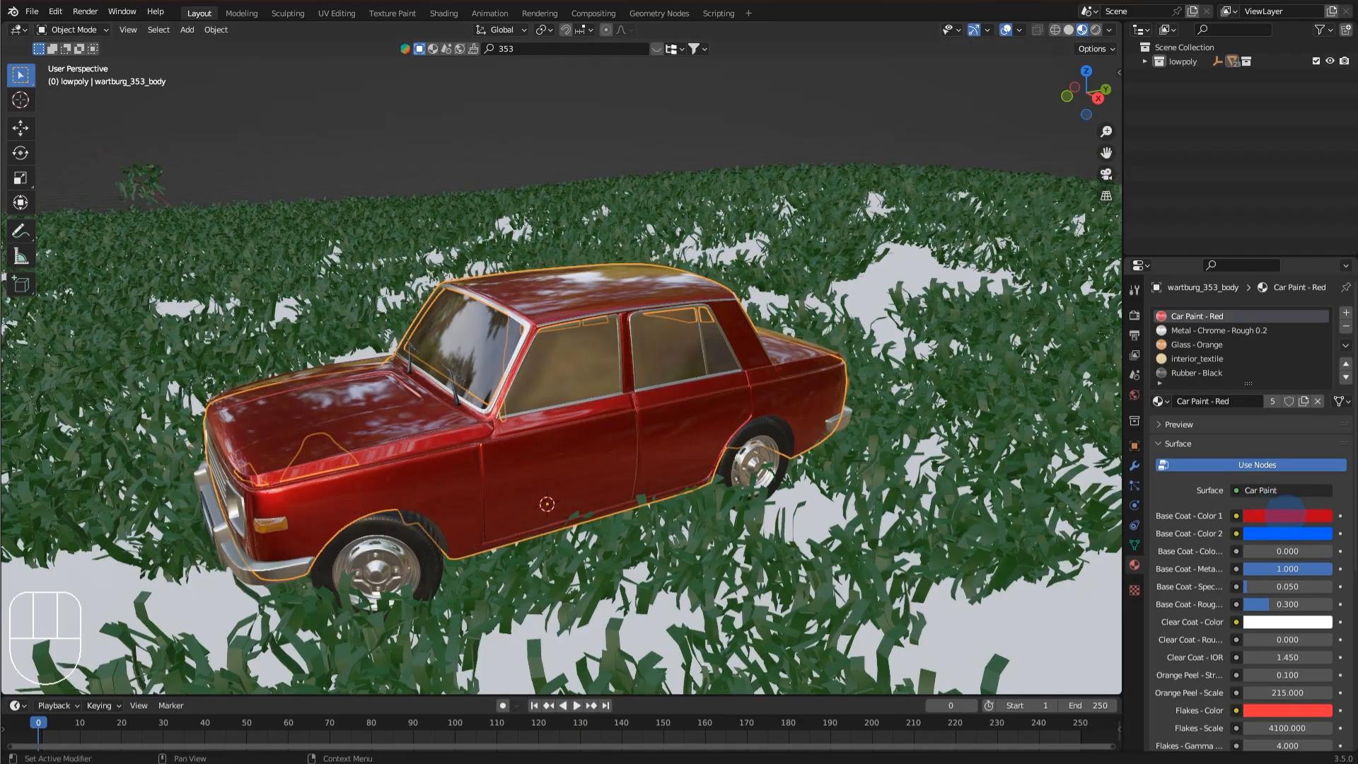
# Set Base Coat - Color 1 of the car body's Car Paint - Red material to black.
pyautogui.click(1272, 512)
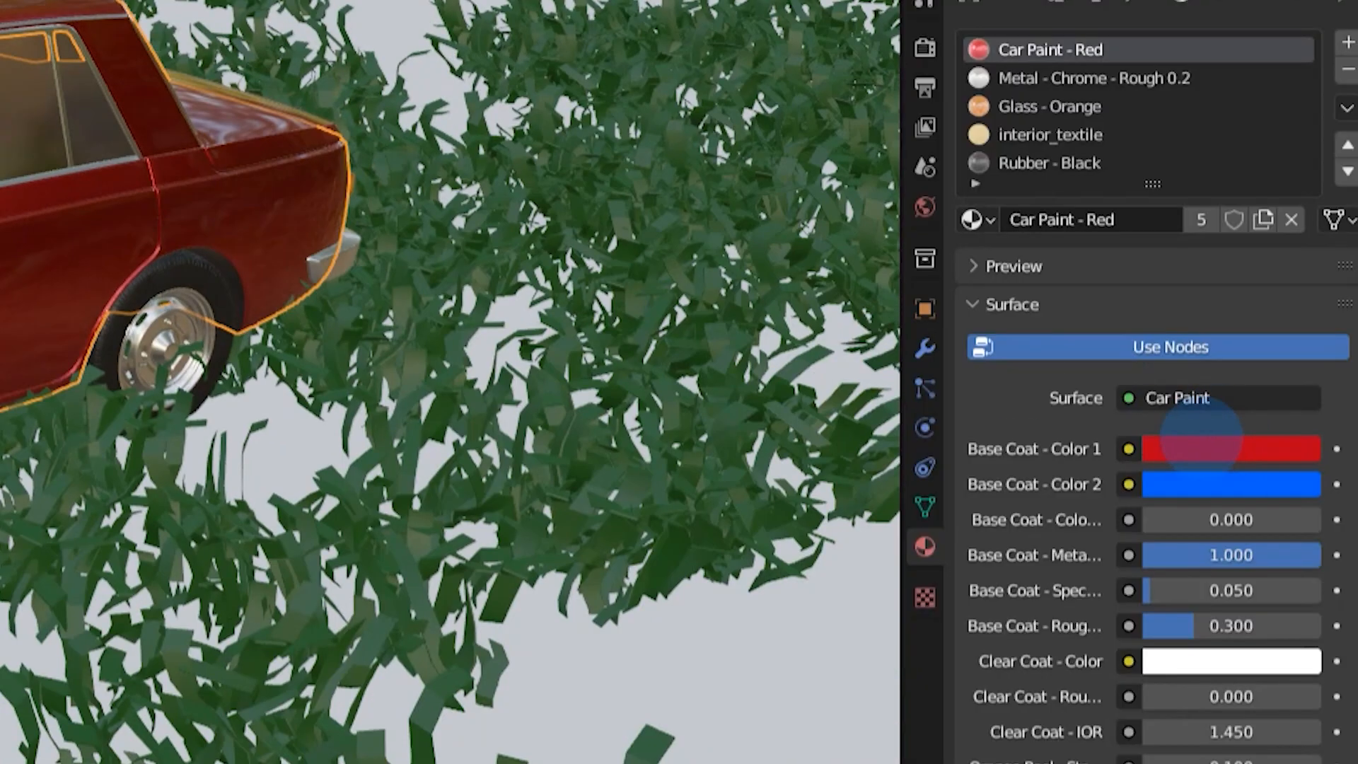
pyautogui.click(1273, 513)
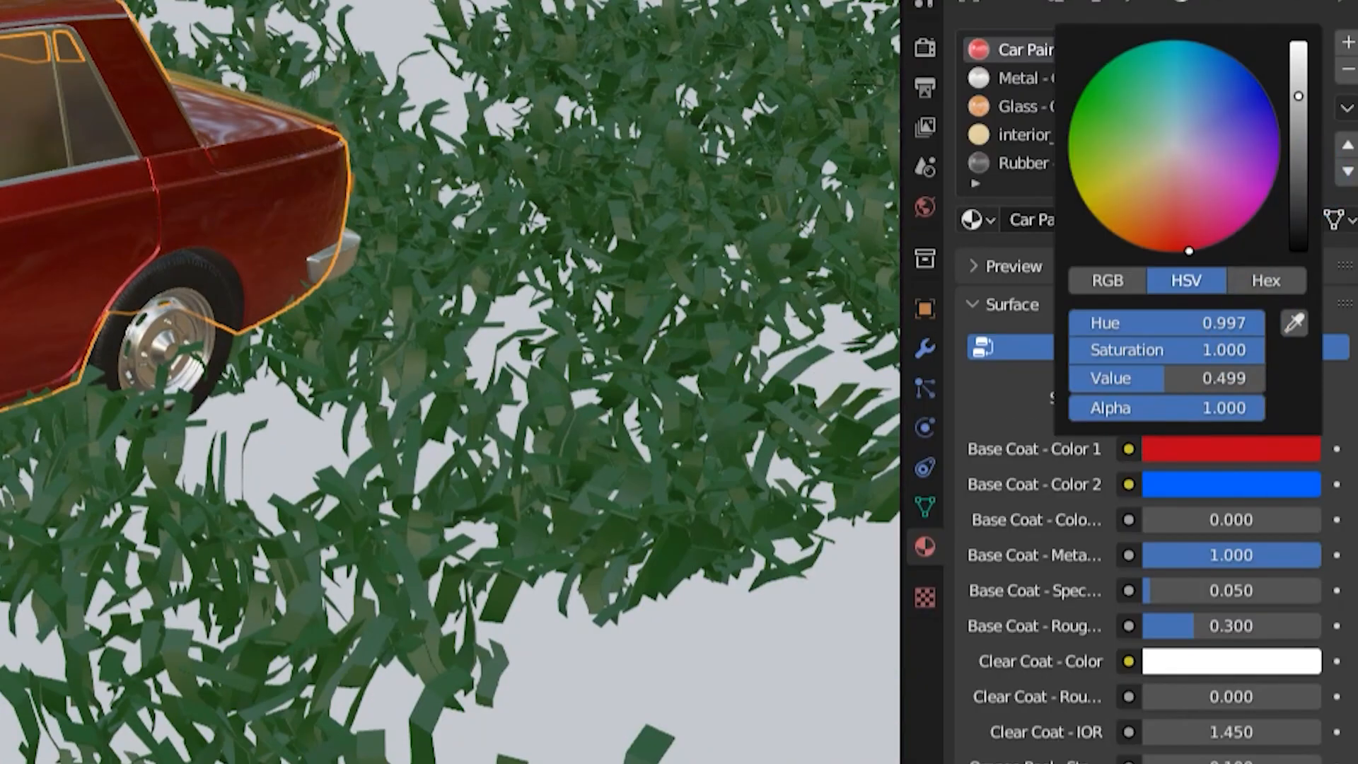
pyautogui.moveTo(1299, 216); pyautogui.dragTo(1299, 249)
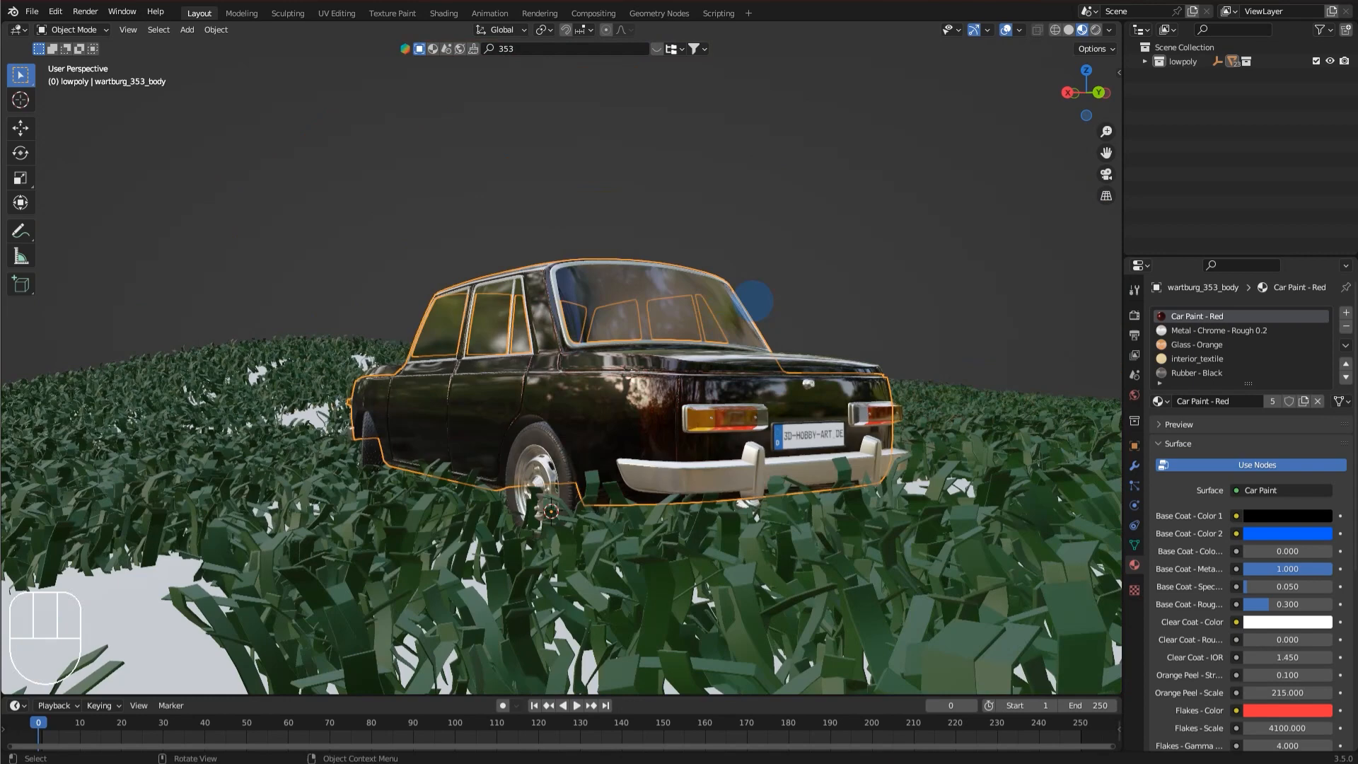
# Set the Flakes - Color of the car paint material to black.
pyautogui.moveTo(753, 299); pyautogui.dragTo(754, 300, button='middle')
pyautogui.scroll(4, 754, 299)
pyautogui.scroll(-5, 753, 299)
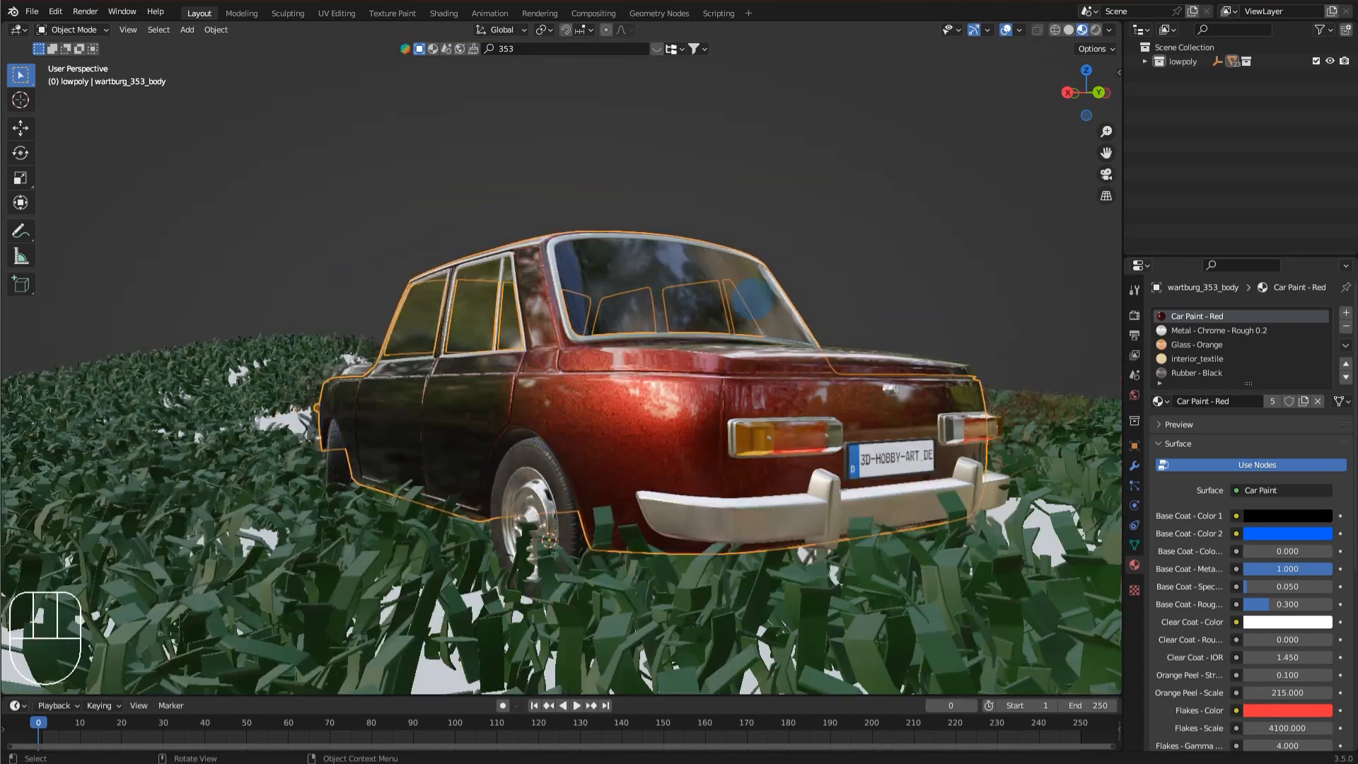
pyautogui.scroll(4, 753, 299)
pyautogui.scroll(4, 754, 299)
pyautogui.scroll(-4, 754, 300)
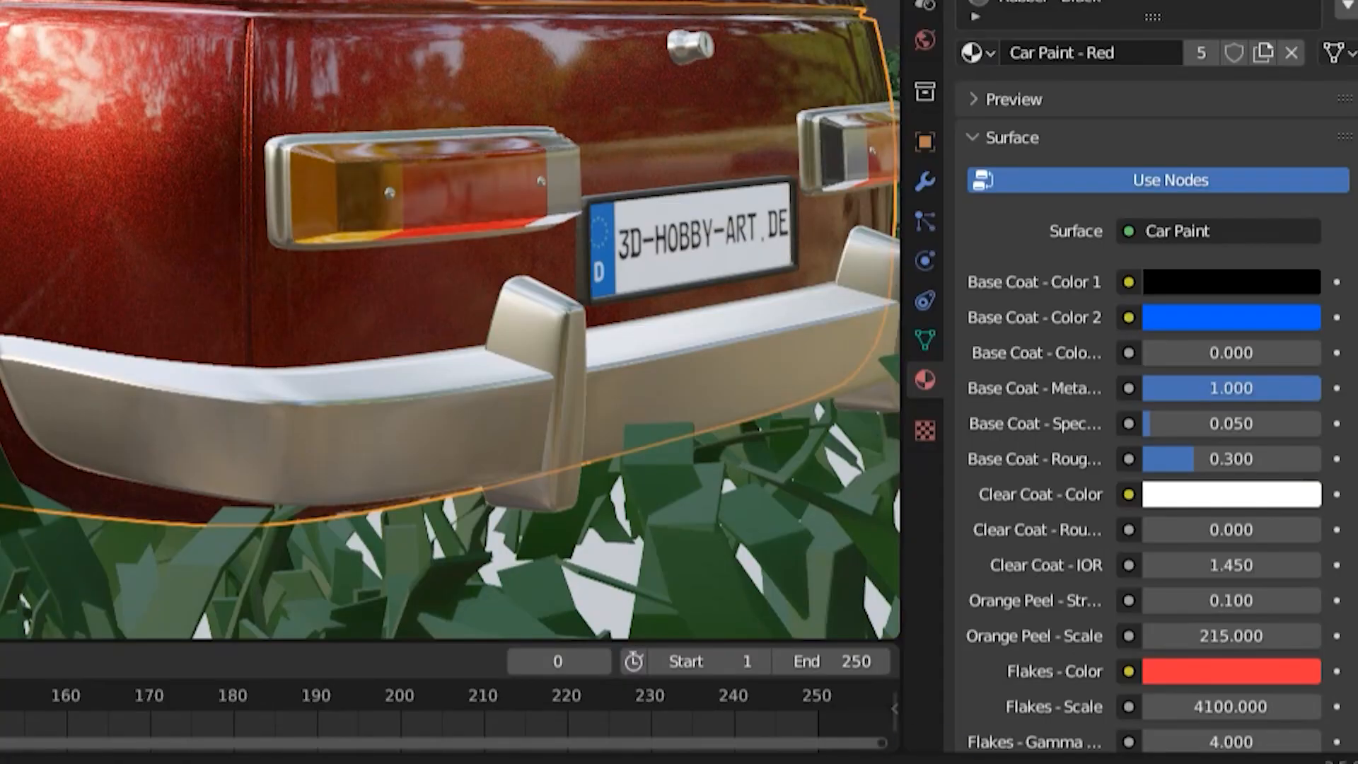
pyautogui.click(1155, 670)
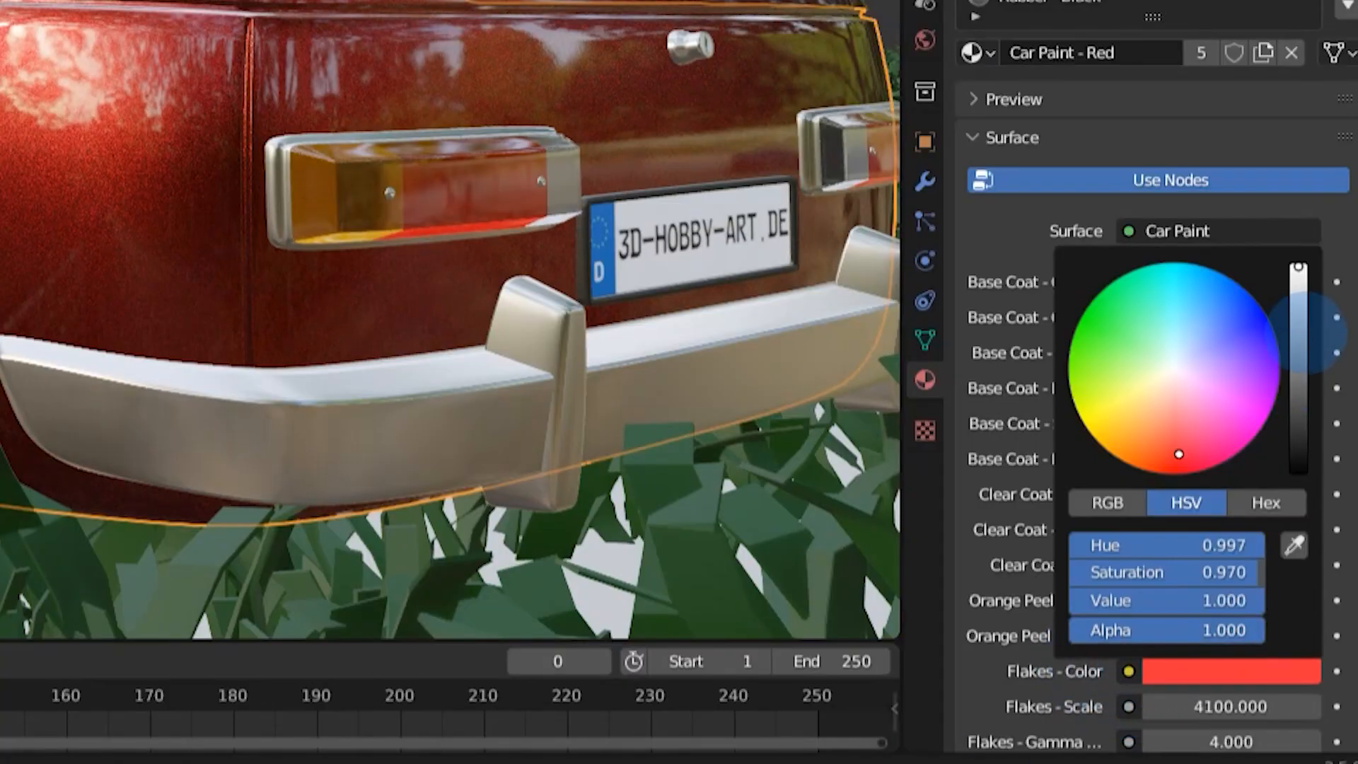
pyautogui.click(1257, 672)
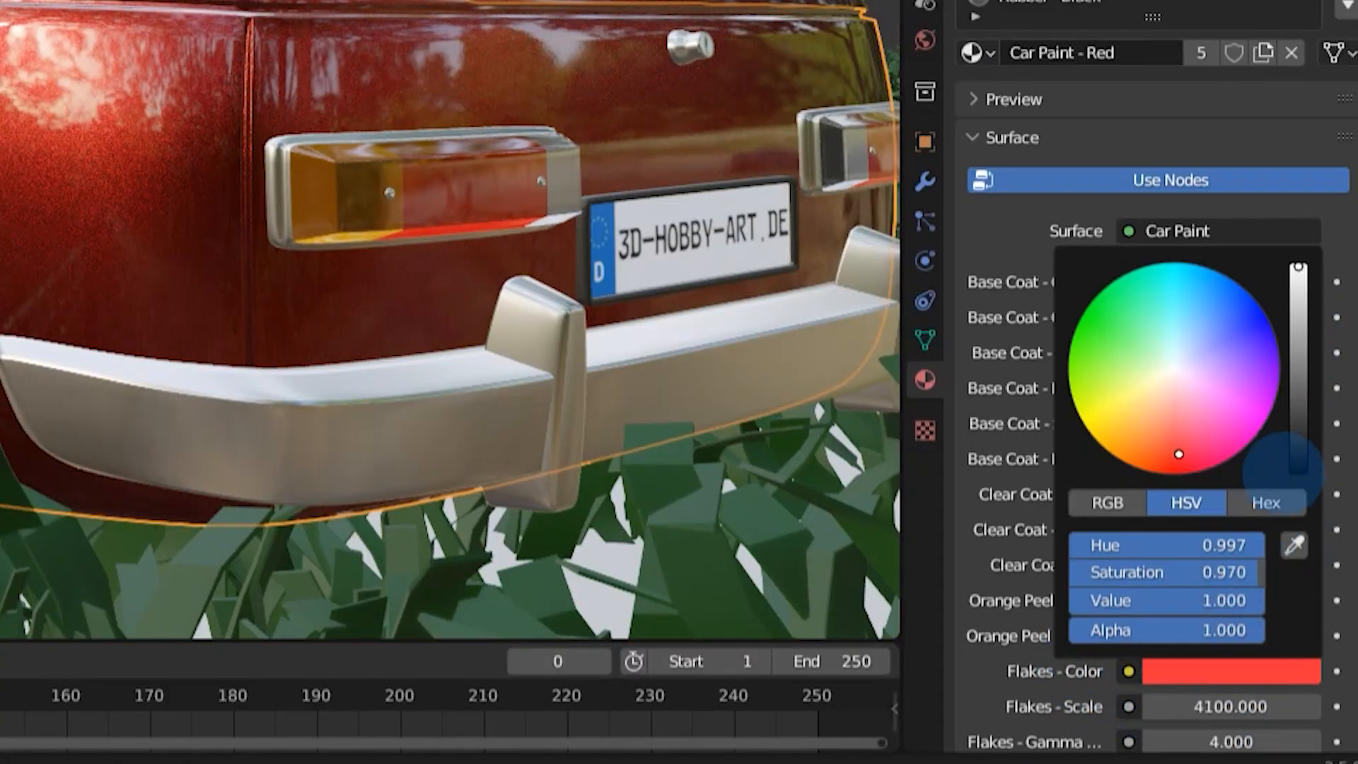
pyautogui.click(1212, 312)
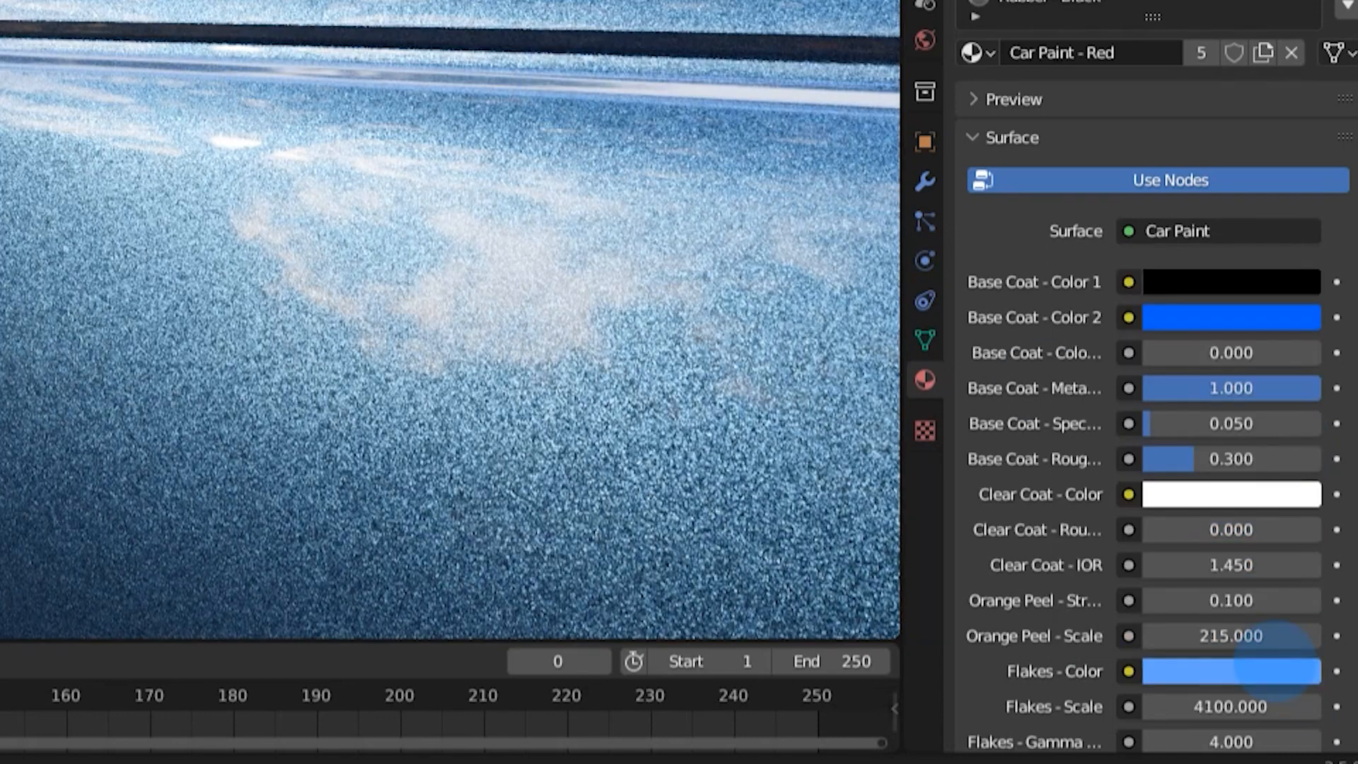
pyautogui.click(1248, 673)
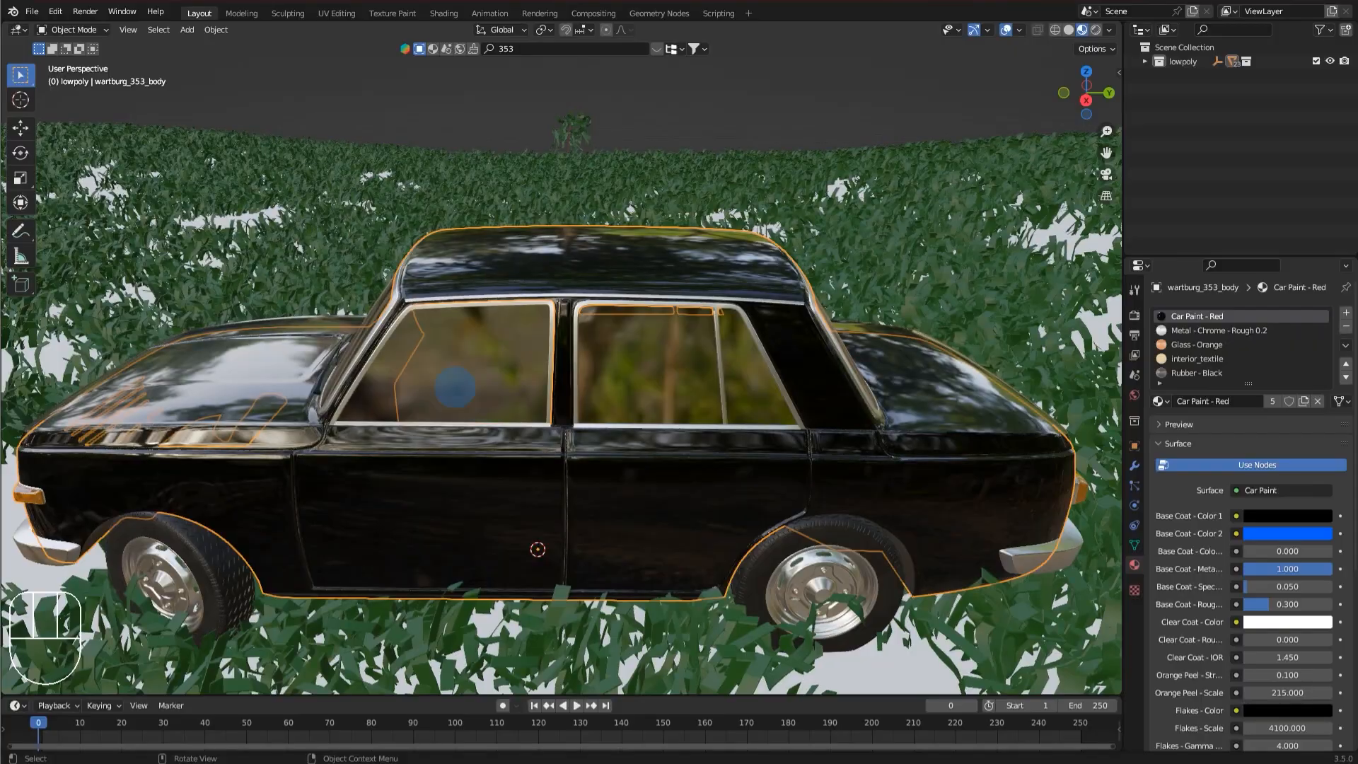
# Select the ground plane and search the BlenderKit material library for "dirt".
pyautogui.moveTo(455, 386); pyautogui.dragTo(649, 385, button='middle')
pyautogui.scroll(-7, 566, 407)
pyautogui.scroll(-5, 559, 407)
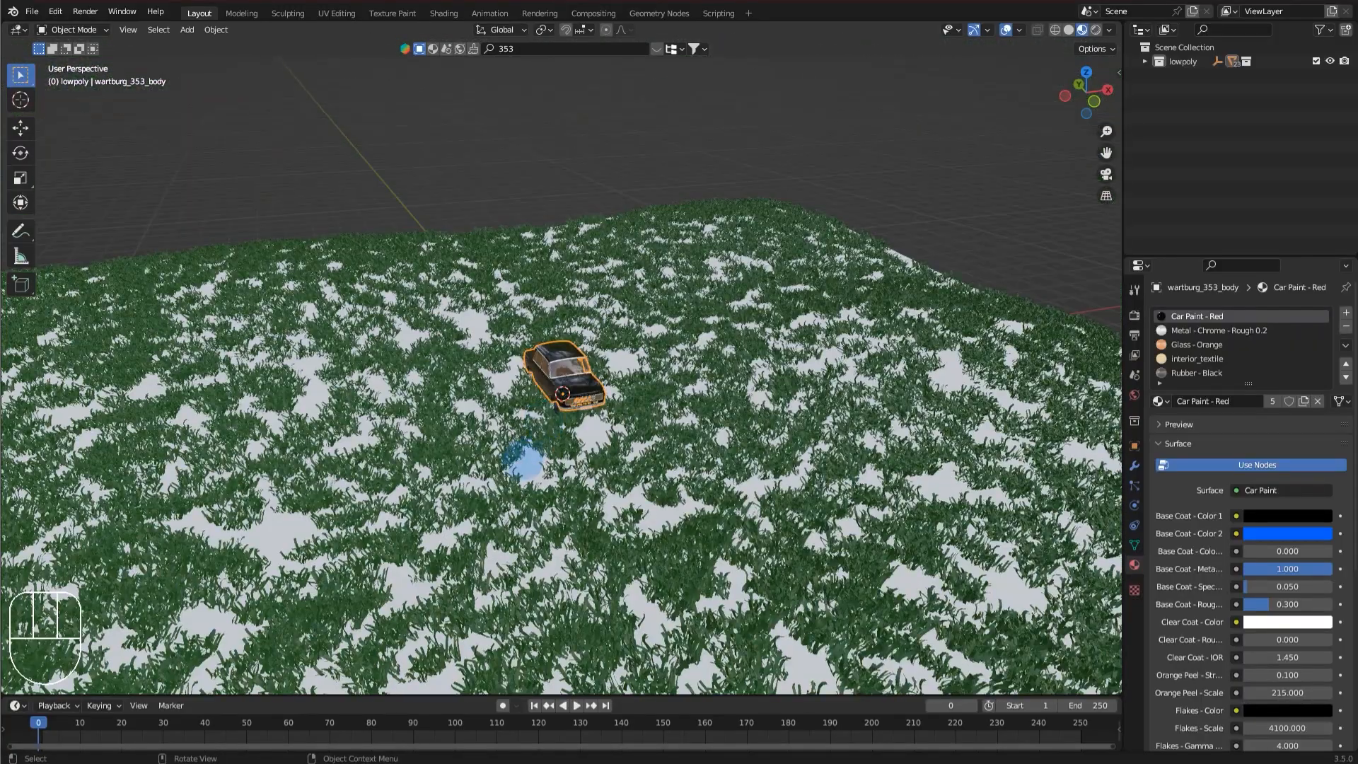
pyautogui.click(520, 467)
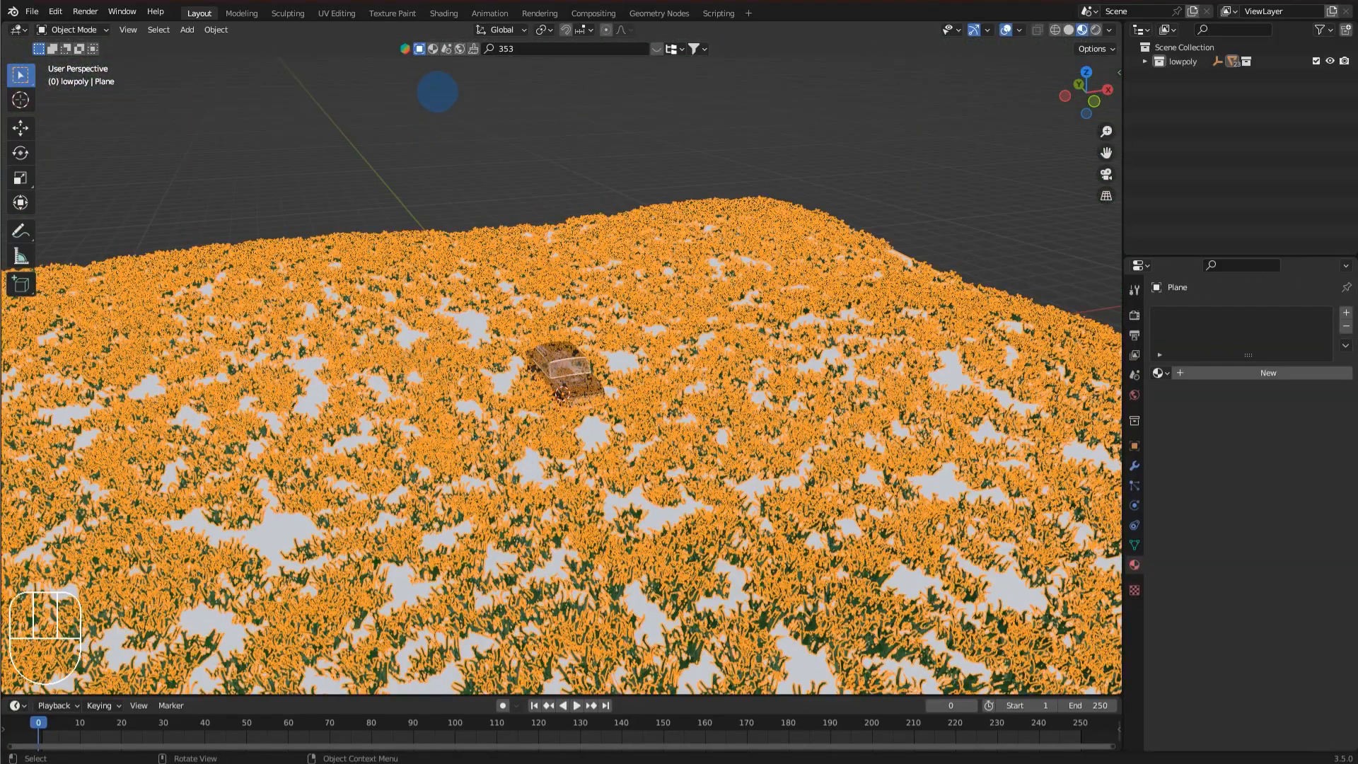
pyautogui.click(589, 46)
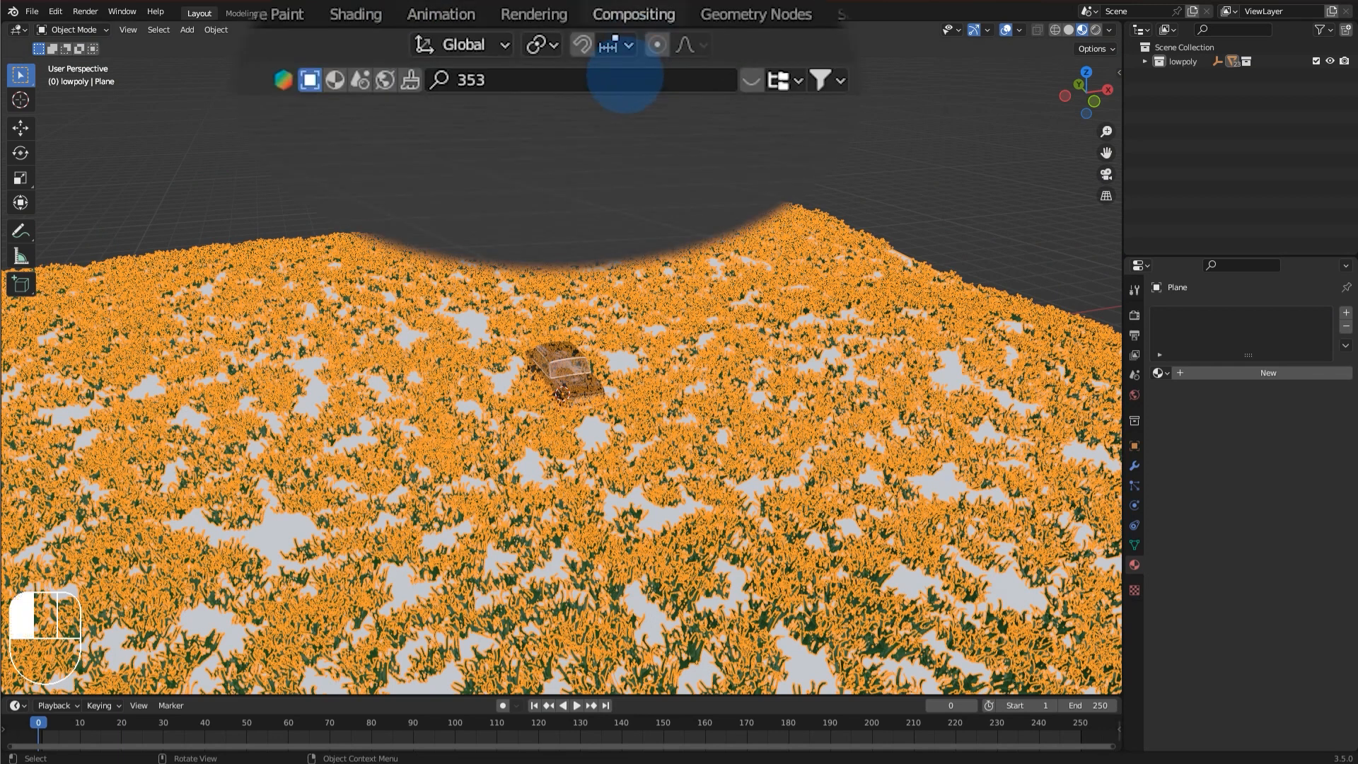
pyautogui.click(436, 44)
pyautogui.click(334, 80)
pyautogui.click(485, 81)
pyautogui.write('dirt')
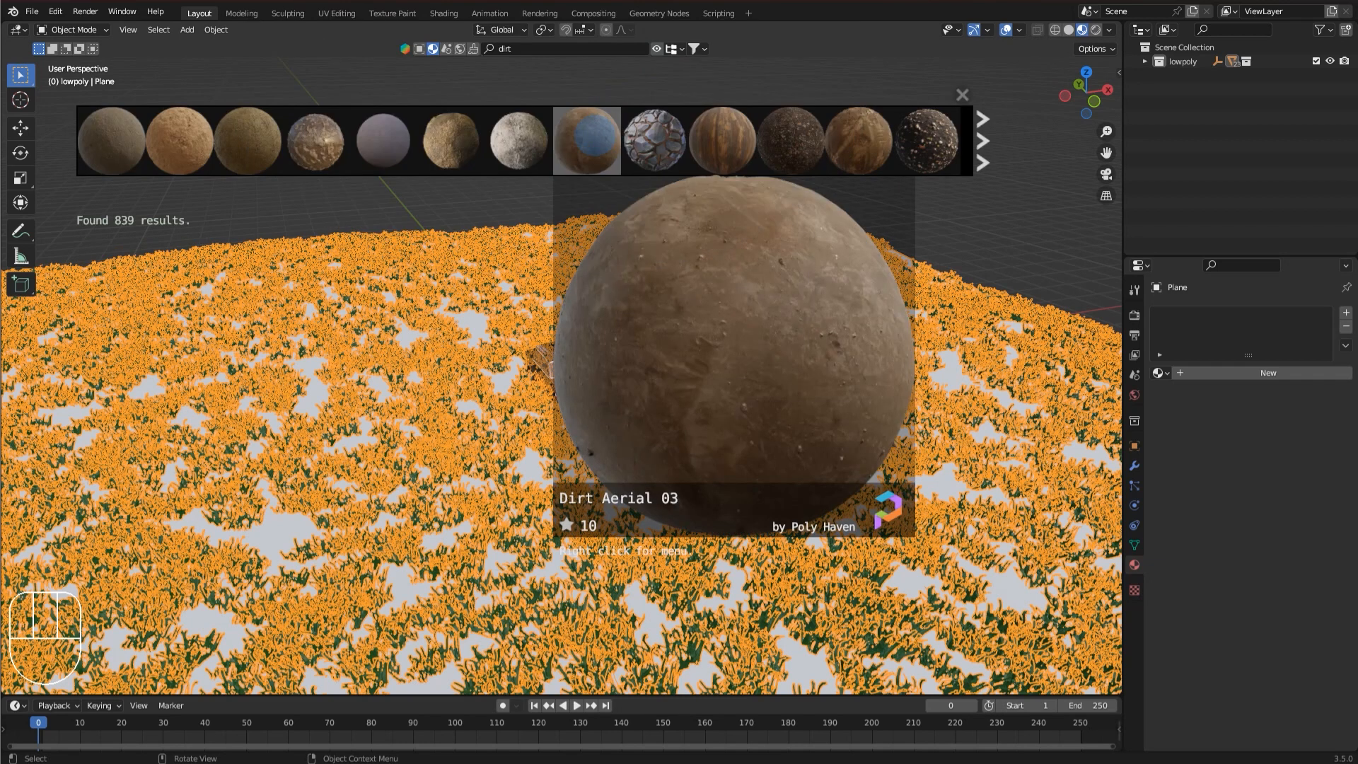
# Apply the Dirt Aerial 03 material to the ground plane, hide the asset bar and deselect the plane.
pyautogui.moveTo(617, 162); pyautogui.dragTo(687, 493)
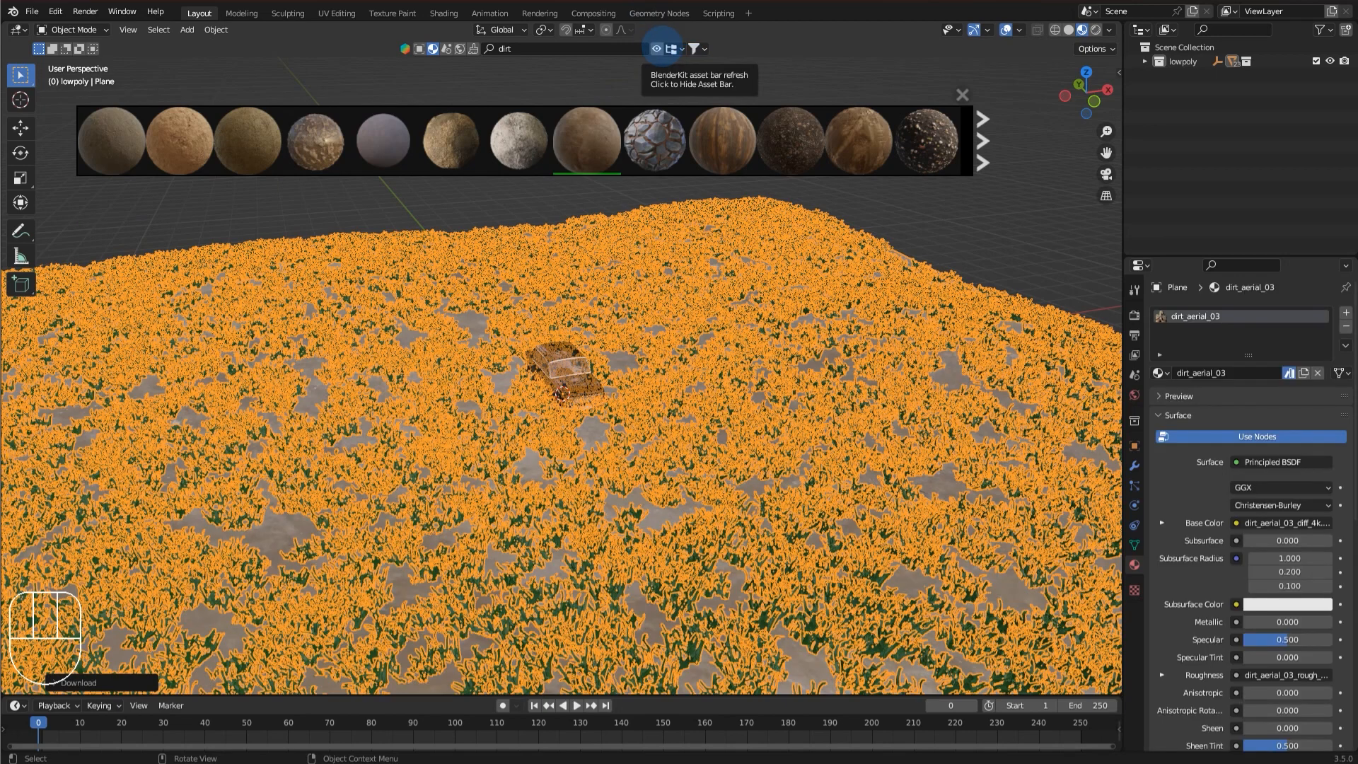
pyautogui.click(656, 48)
pyautogui.click(797, 158)
# Examine the dirt ground between the grass clumps and around the car, from above and at a low angle.
pyautogui.moveTo(798, 158); pyautogui.dragTo(837, 322, button='middle')
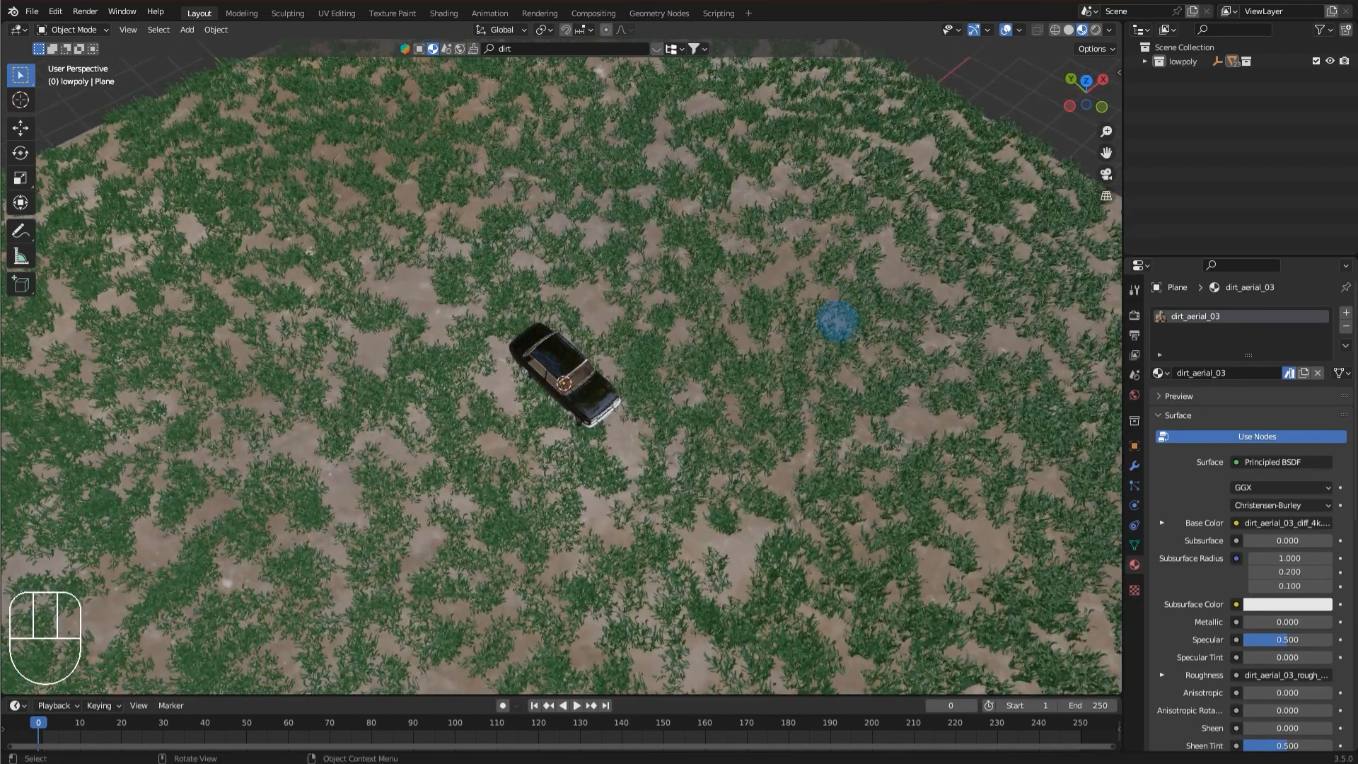
pyautogui.scroll(2, 762, 486)
pyautogui.scroll(-3, 692, 534)
pyautogui.moveTo(637, 479); pyautogui.dragTo(560, 540, button='middle')
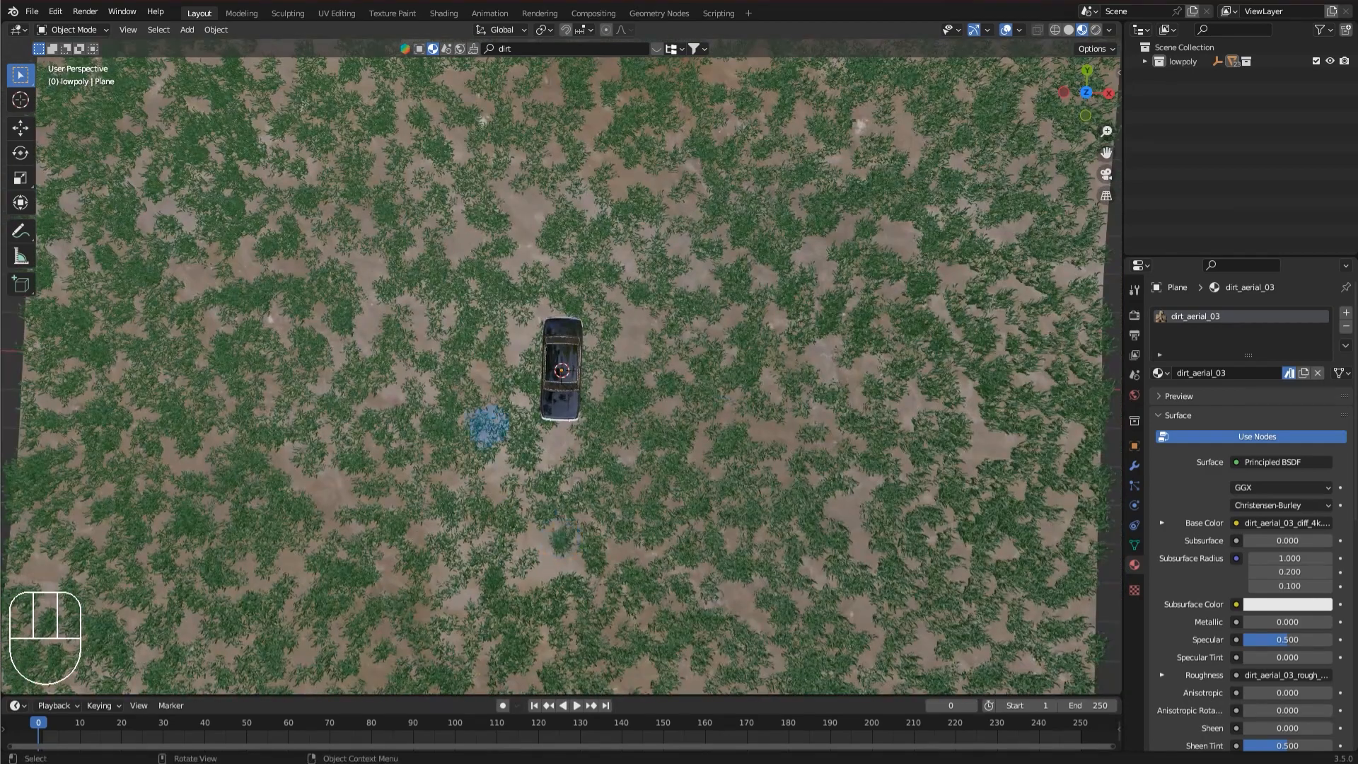
pyautogui.moveTo(1067, 362); pyautogui.dragTo(1004, 353, button='middle')
pyautogui.scroll(-3, 877, 351)
pyautogui.scroll(2, 849, 345)
pyautogui.moveTo(814, 333); pyautogui.dragTo(762, 248, button='middle')
pyautogui.scroll(3, 675, 428)
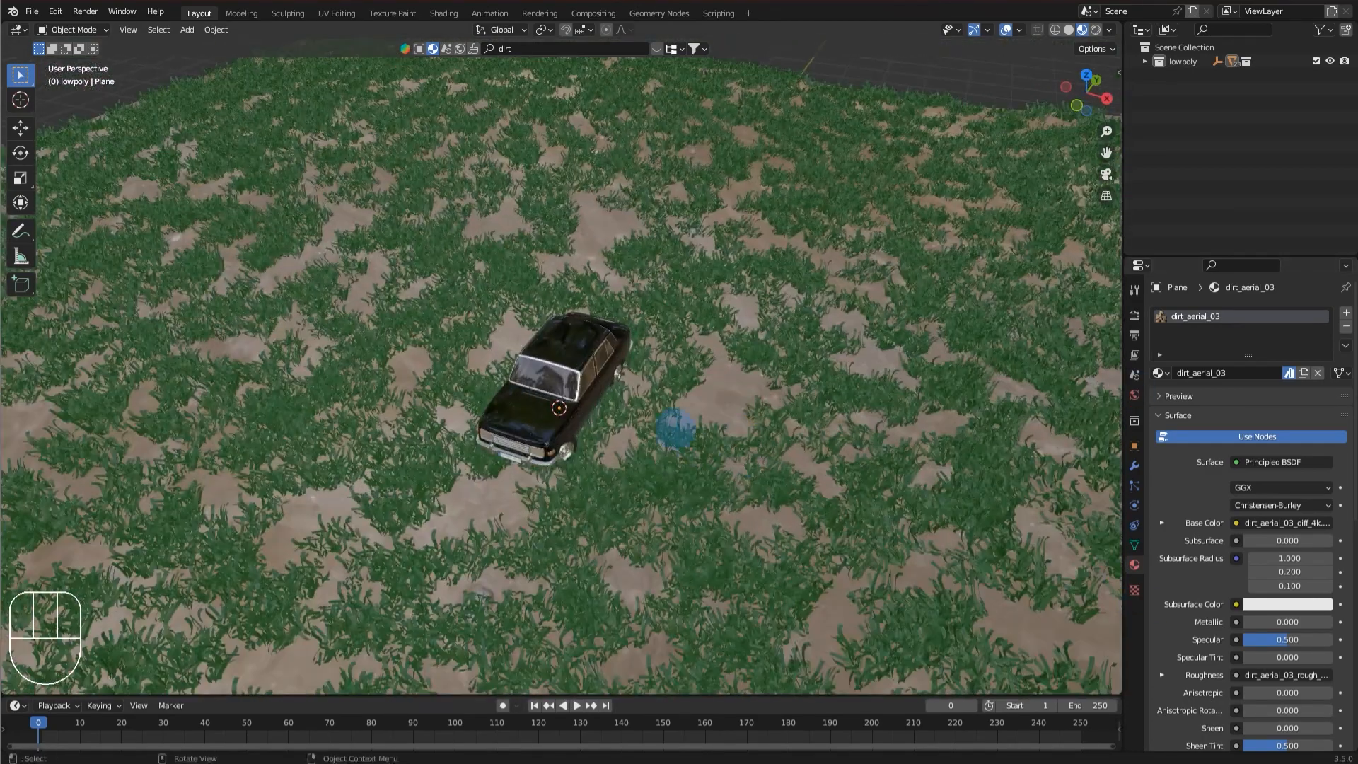
pyautogui.scroll(-6, 726, 472)
pyautogui.scroll(5, 734, 340)
pyautogui.moveTo(736, 403); pyautogui.dragTo(697, 358, button='middle')
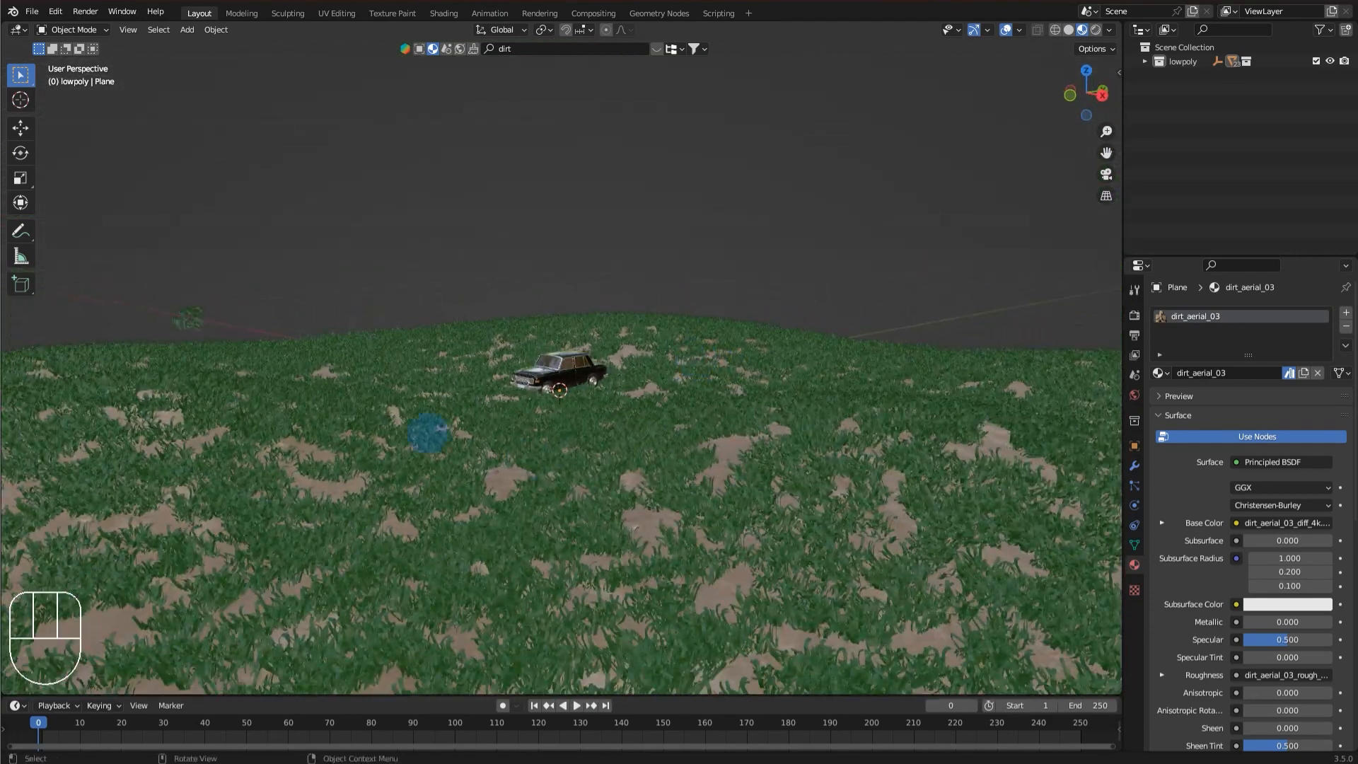
pyautogui.scroll(1, 552, 121)
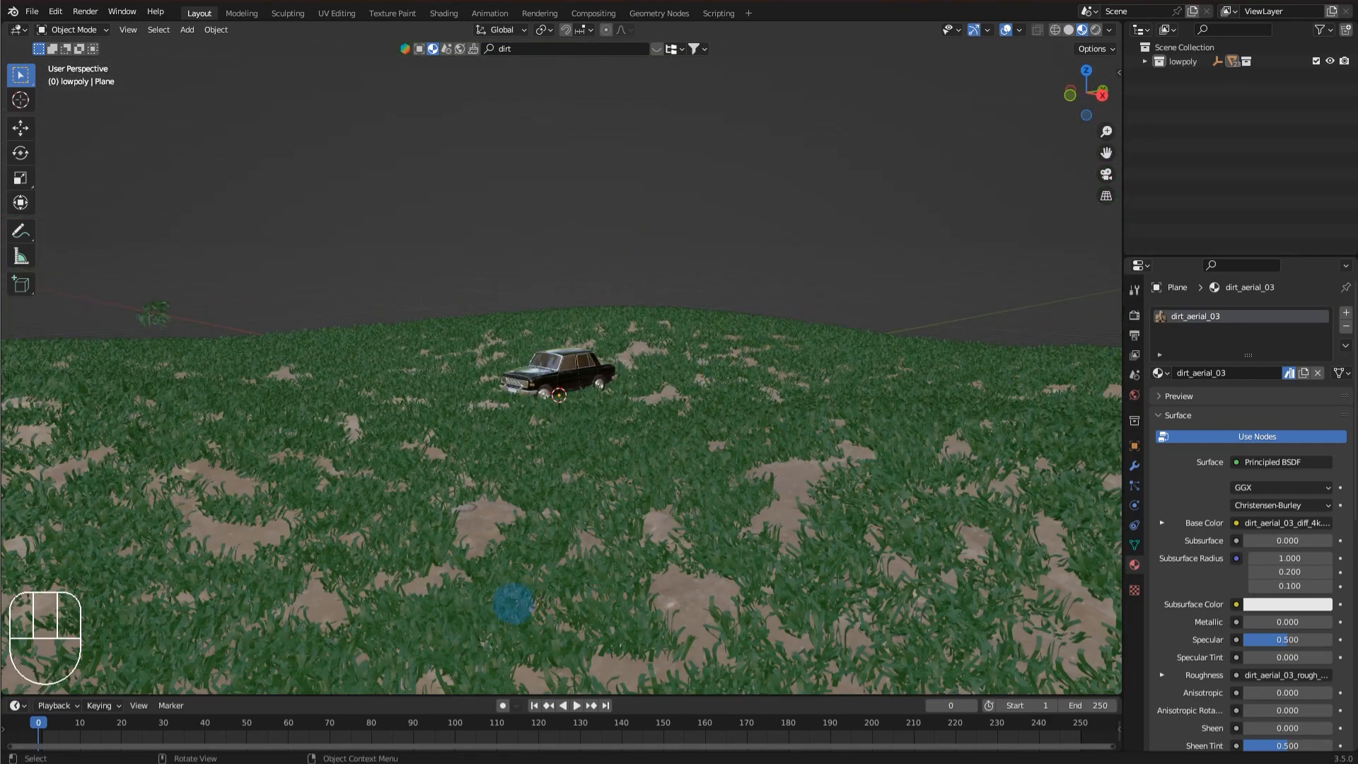
pyautogui.scroll(7, 764, 478)
pyautogui.moveTo(767, 476); pyautogui.dragTo(792, 245, button='middle')
pyautogui.scroll(-5, 800, 516)
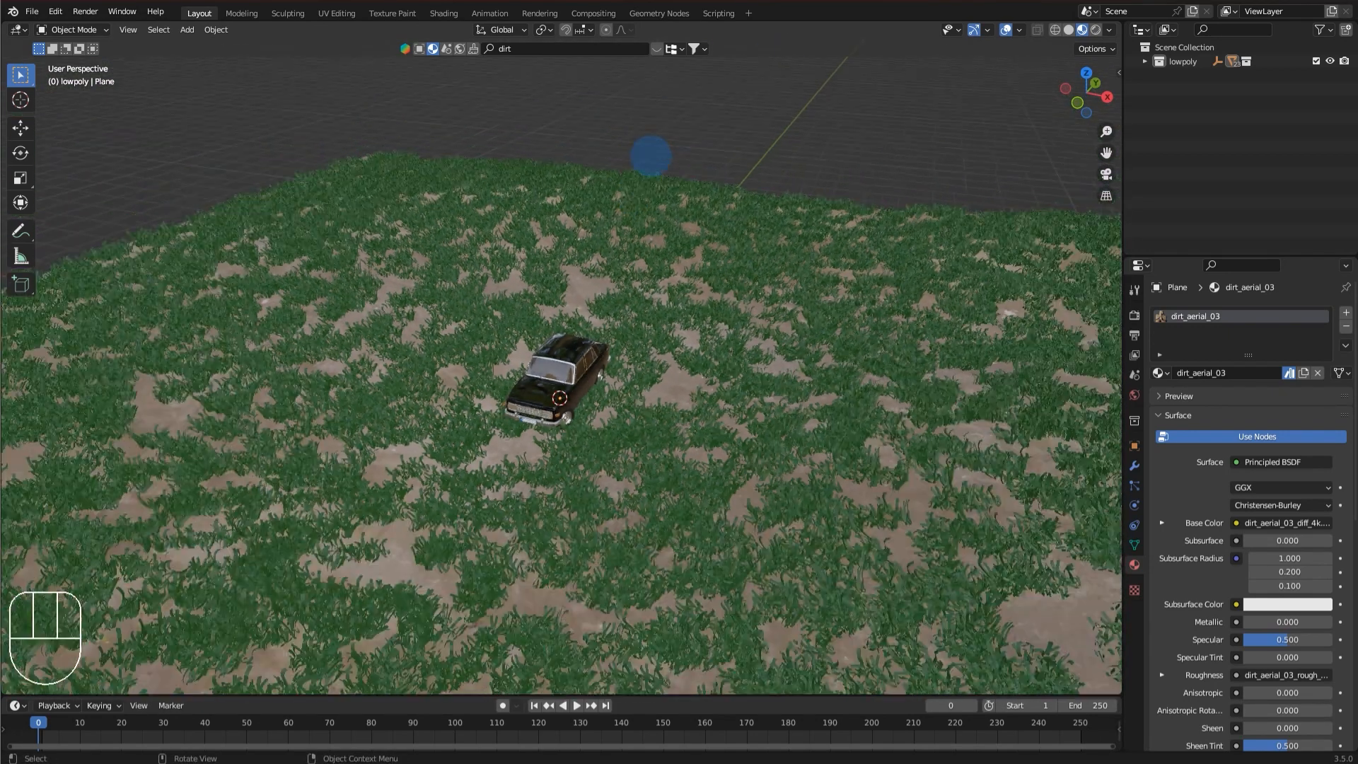
pyautogui.moveTo(652, 151); pyautogui.dragTo(693, 329, button='middle')
pyautogui.moveTo(609, 455); pyautogui.dragTo(695, 456, button='middle')
pyautogui.click(747, 522)
pyautogui.click(842, 111)
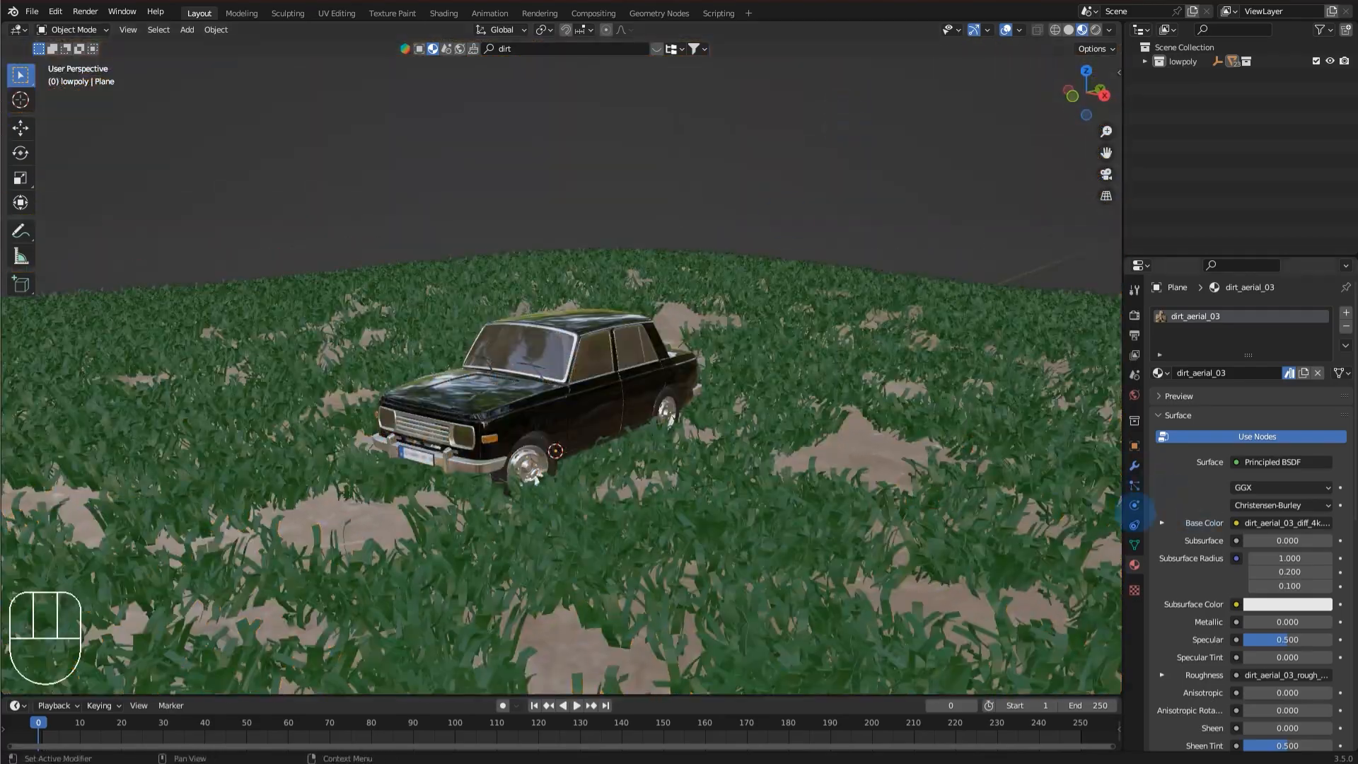
pyautogui.scroll(-6, 509, 187)
pyautogui.moveTo(495, 283); pyautogui.dragTo(600, 393, button='middle')
pyautogui.scroll(4, 621, 406)
pyautogui.moveTo(567, 515); pyautogui.dragTo(728, 571, button='middle')
pyautogui.scroll(-6, 585, 540)
pyautogui.moveTo(506, 465); pyautogui.dragTo(510, 486, button='middle')
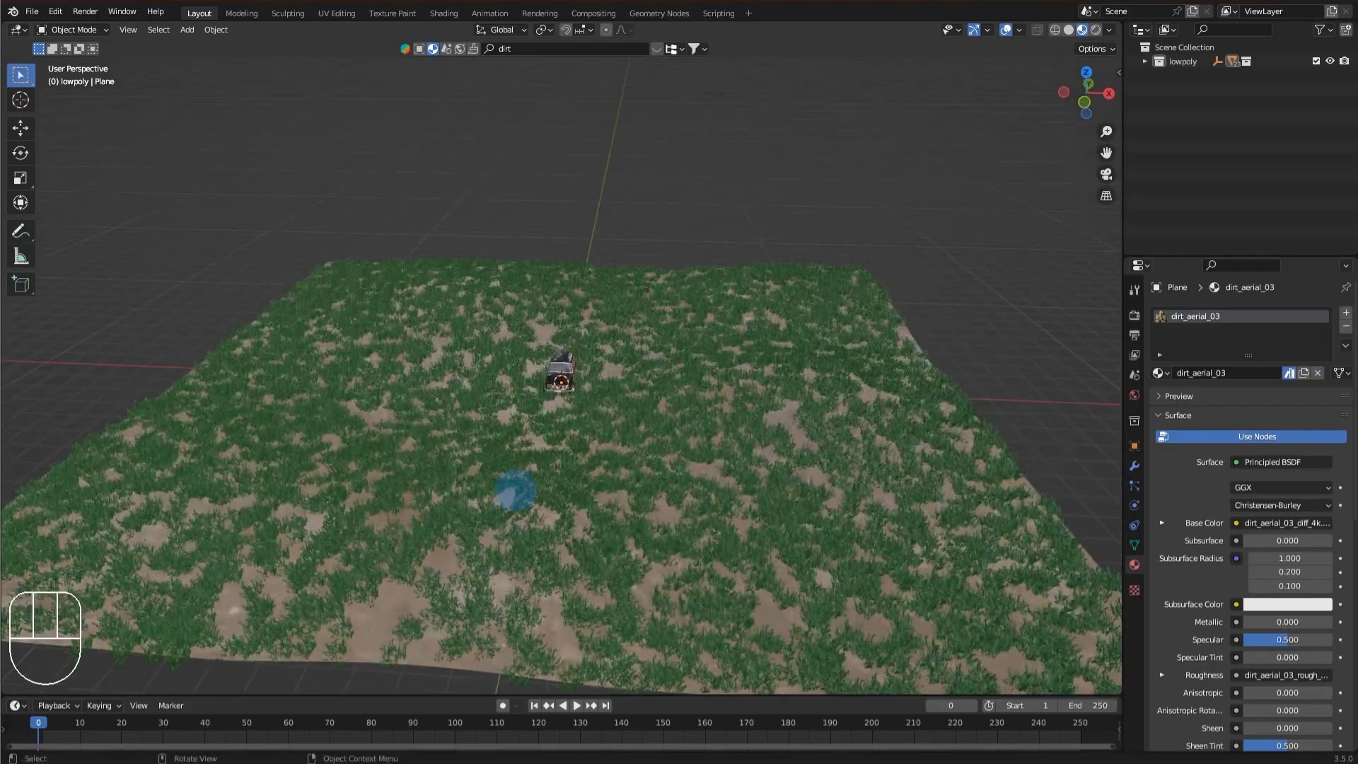
# Select the ground plane and set the Hair Length of its grass particle system to 5 m.
pyautogui.click(510, 485)
pyautogui.scroll(4, 509, 485)
pyautogui.click(1134, 486)
pyautogui.moveTo(847, 424); pyautogui.dragTo(847, 368, button='middle')
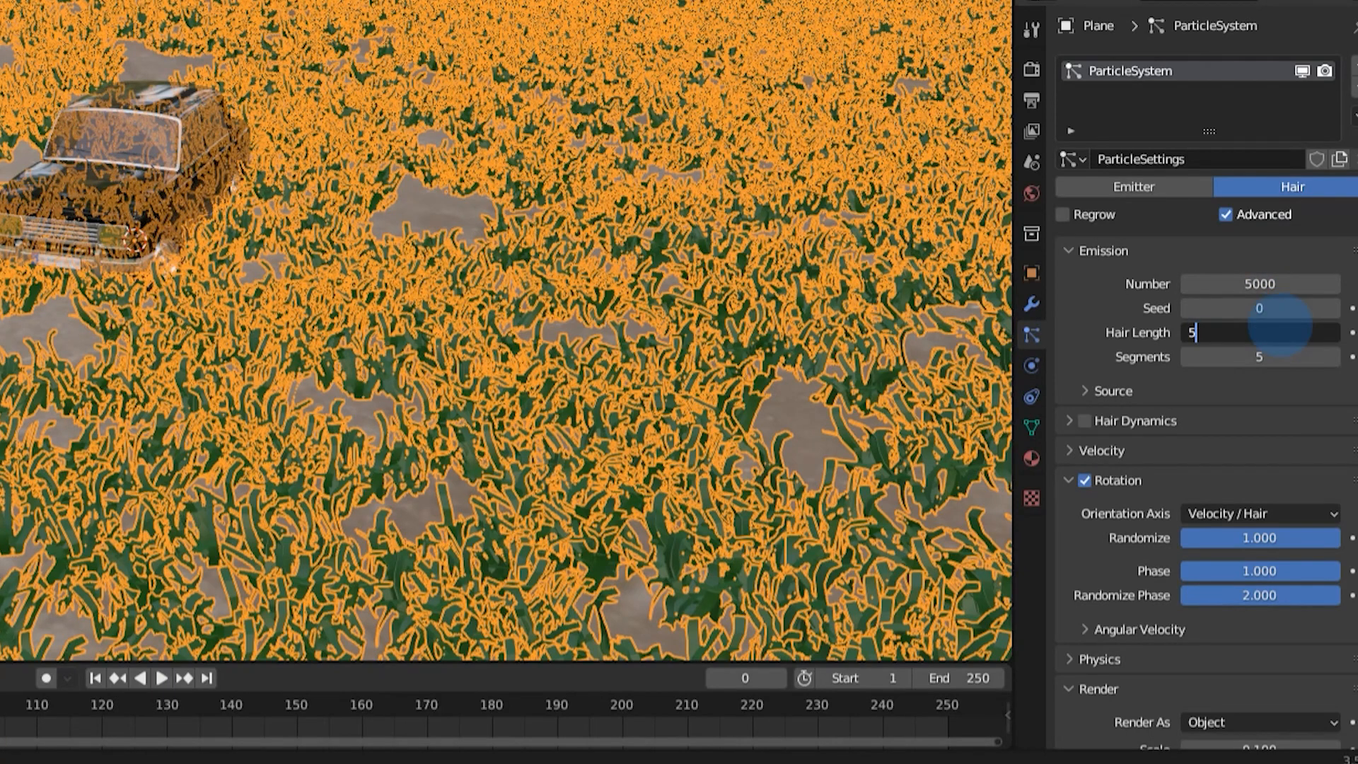
pyautogui.press('Return')
# Set the render scale of the grass particles to 0.05.
pyautogui.scroll(-5, 1211, 429)
pyautogui.moveTo(1296, 532); pyautogui.dragTo(1252, 532)
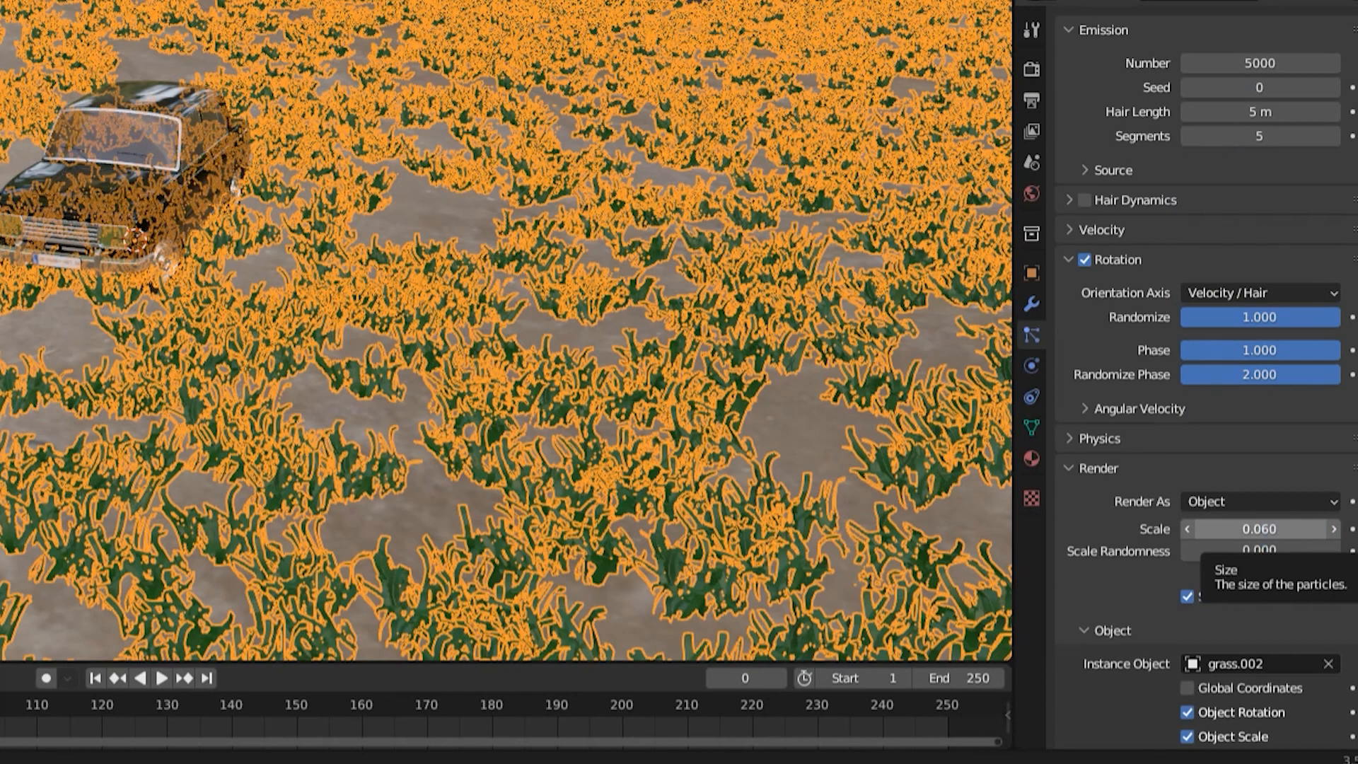
pyautogui.click(1291, 532)
pyautogui.write('0.05')
pyautogui.press('Return')
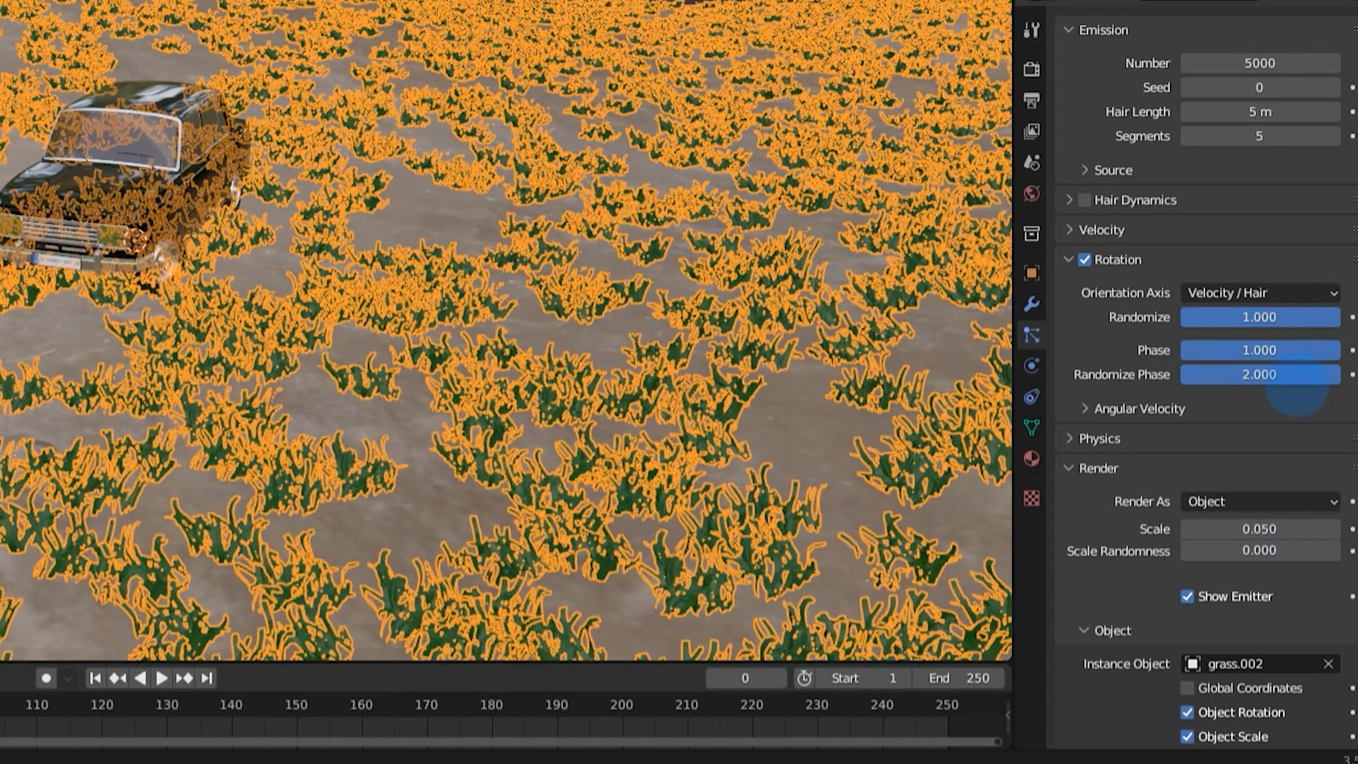
# Raise the emission number of the grass particles to 7000 and then 10000.
pyautogui.click(1274, 65)
pyautogui.write('70')
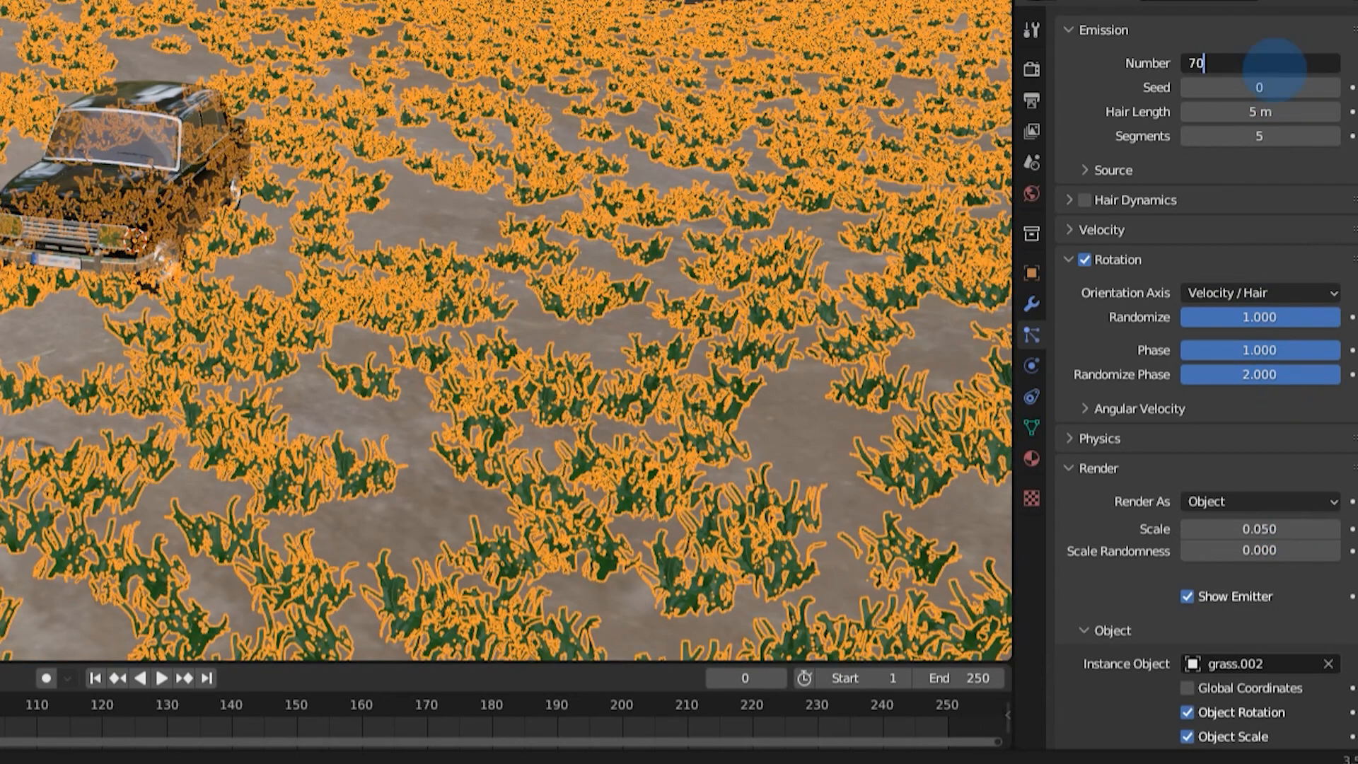
pyautogui.write('00')
pyautogui.press('Return')
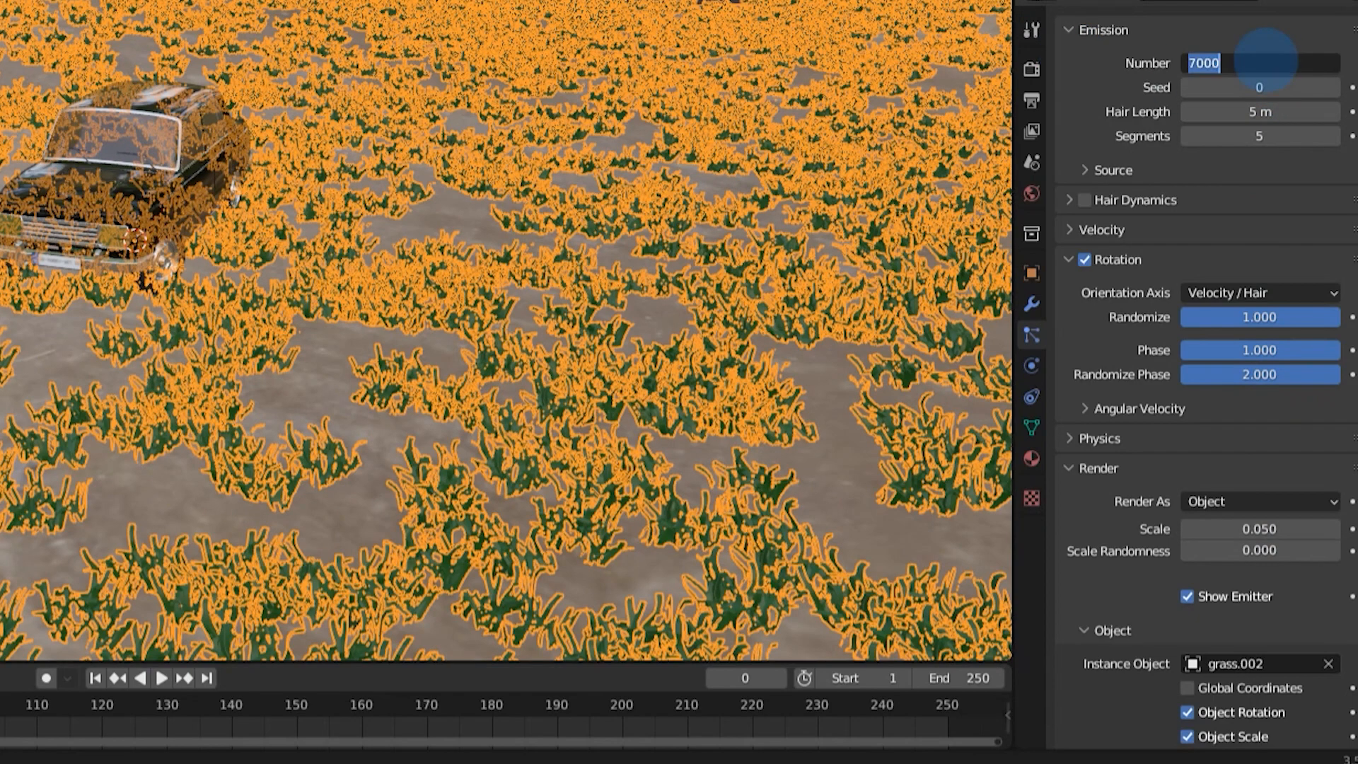
pyautogui.press('Return')
# Deselect the ground plane and examine the density of the smaller grass around the car.
pyautogui.click(753, 2)
pyautogui.moveTo(754, 1); pyautogui.dragTo(384, 2, button='middle')
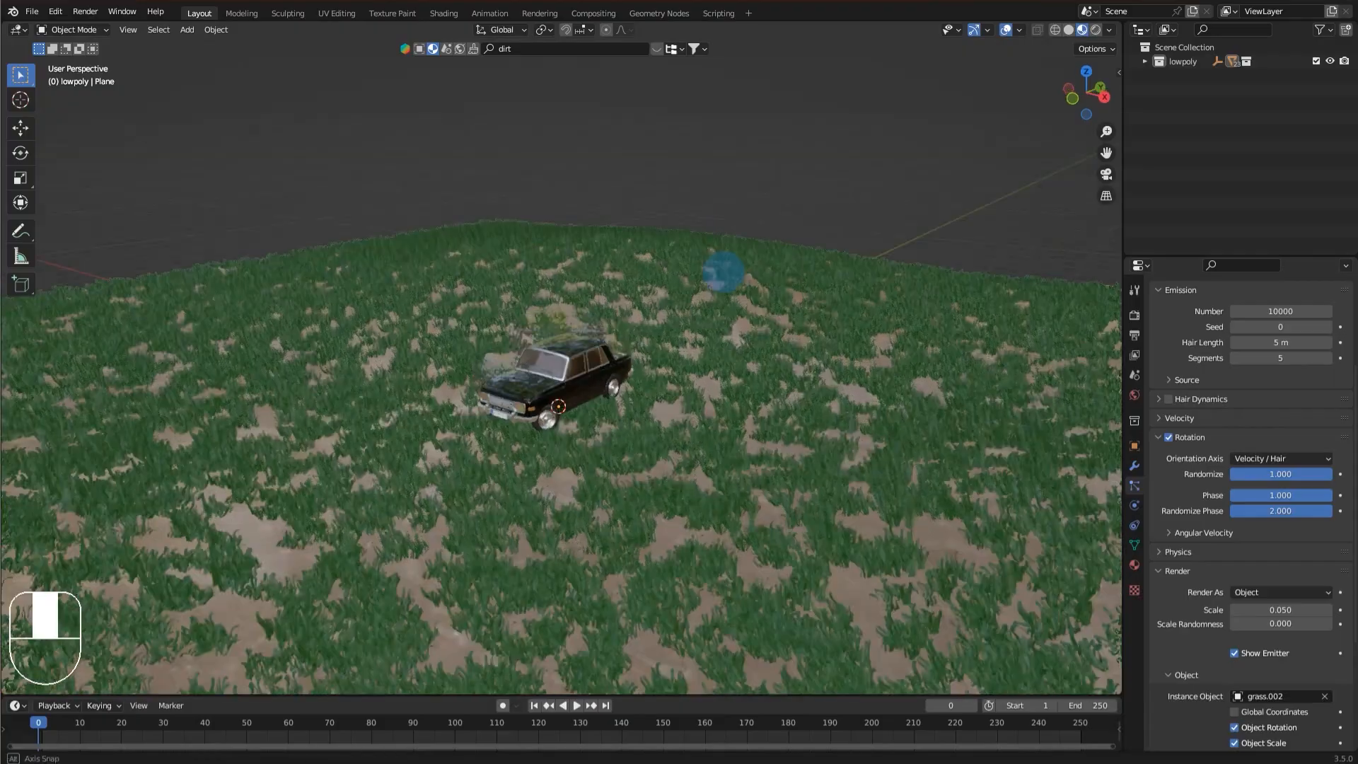
pyautogui.moveTo(559, 382); pyautogui.dragTo(566, 425, button='middle')
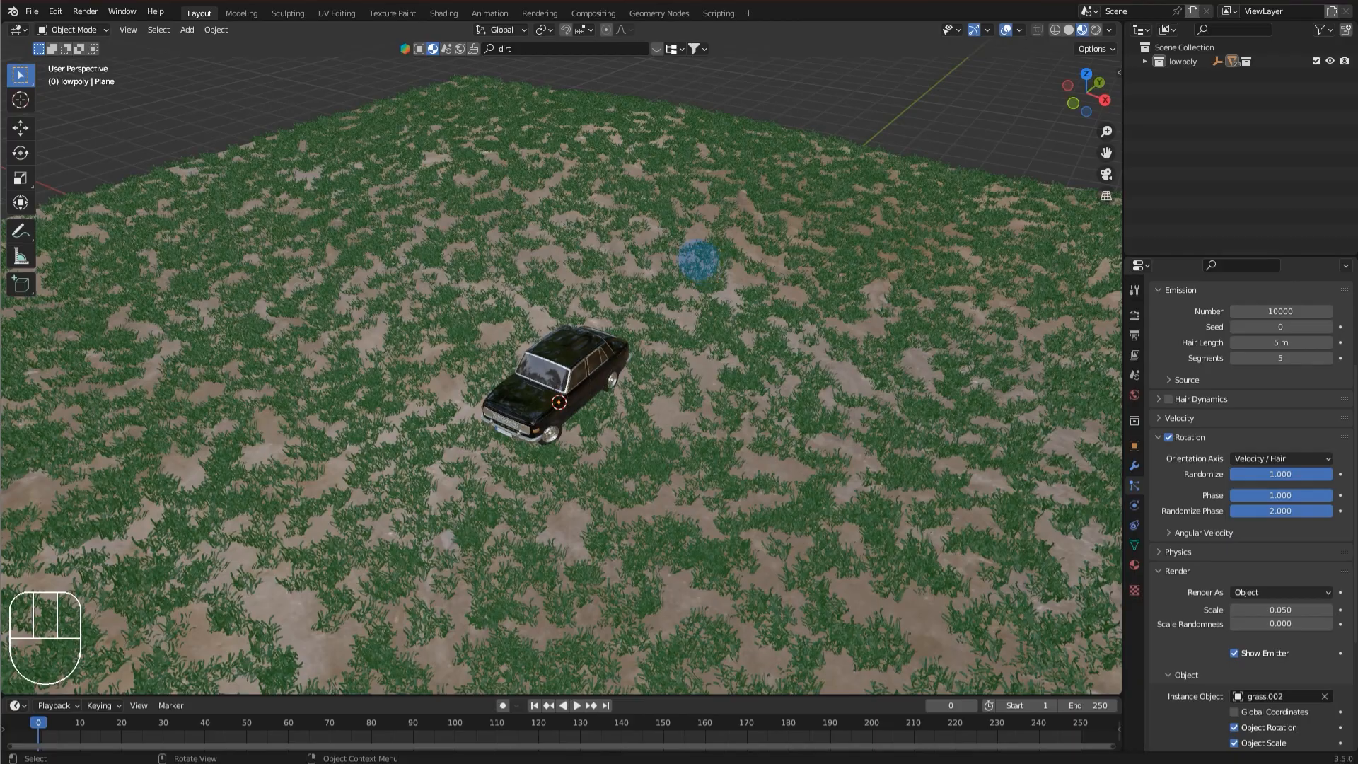
pyautogui.moveTo(701, 262); pyautogui.dragTo(743, 251, button='middle')
pyautogui.moveTo(566, 396); pyautogui.dragTo(502, 347, button='middle')
pyautogui.scroll(3, 538, 354)
pyautogui.moveTo(560, 215)
pyautogui.mouseDown(button='middle')
pyautogui.moveTo(559, 258)
pyautogui.moveTo(557, 225)
pyautogui.mouseUp(button='middle')
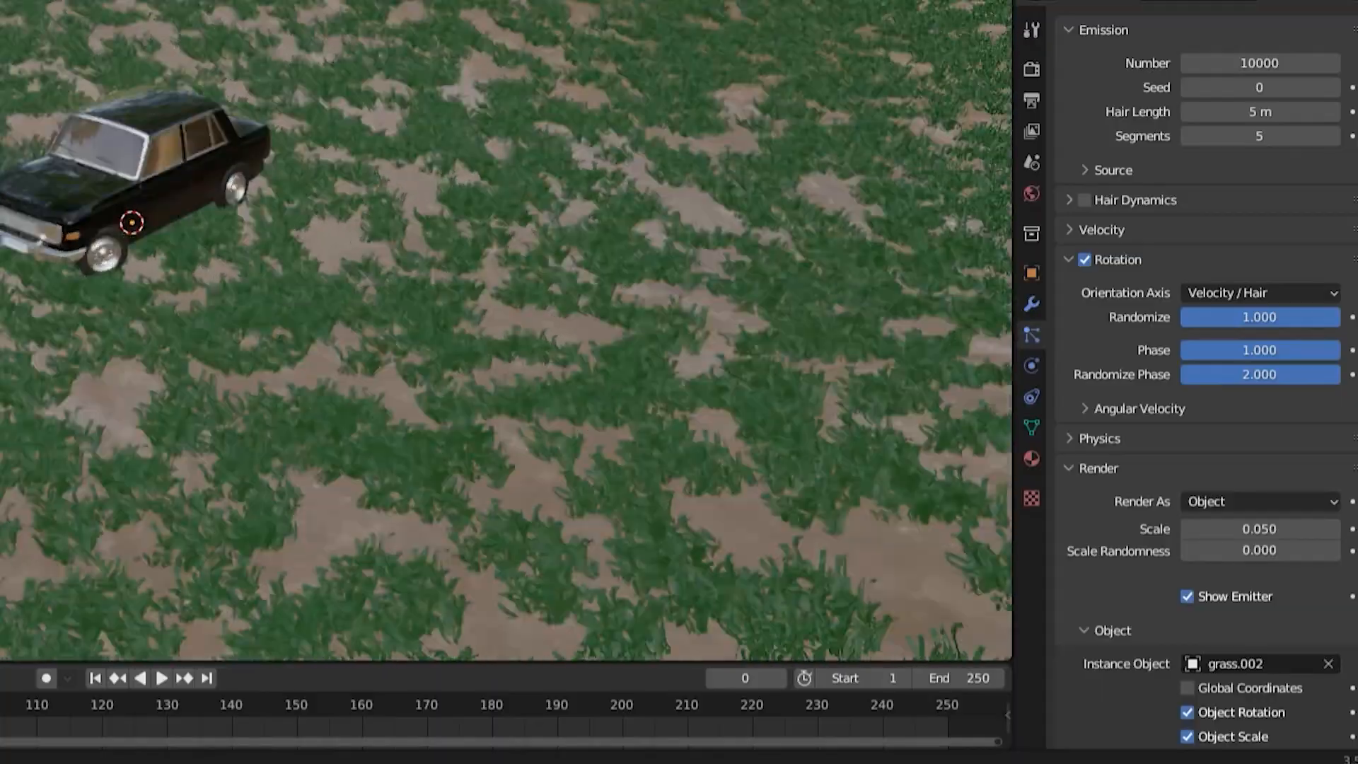
# Set the emission number of the grass particles to 5000.
pyautogui.scroll(-6, 566, 234)
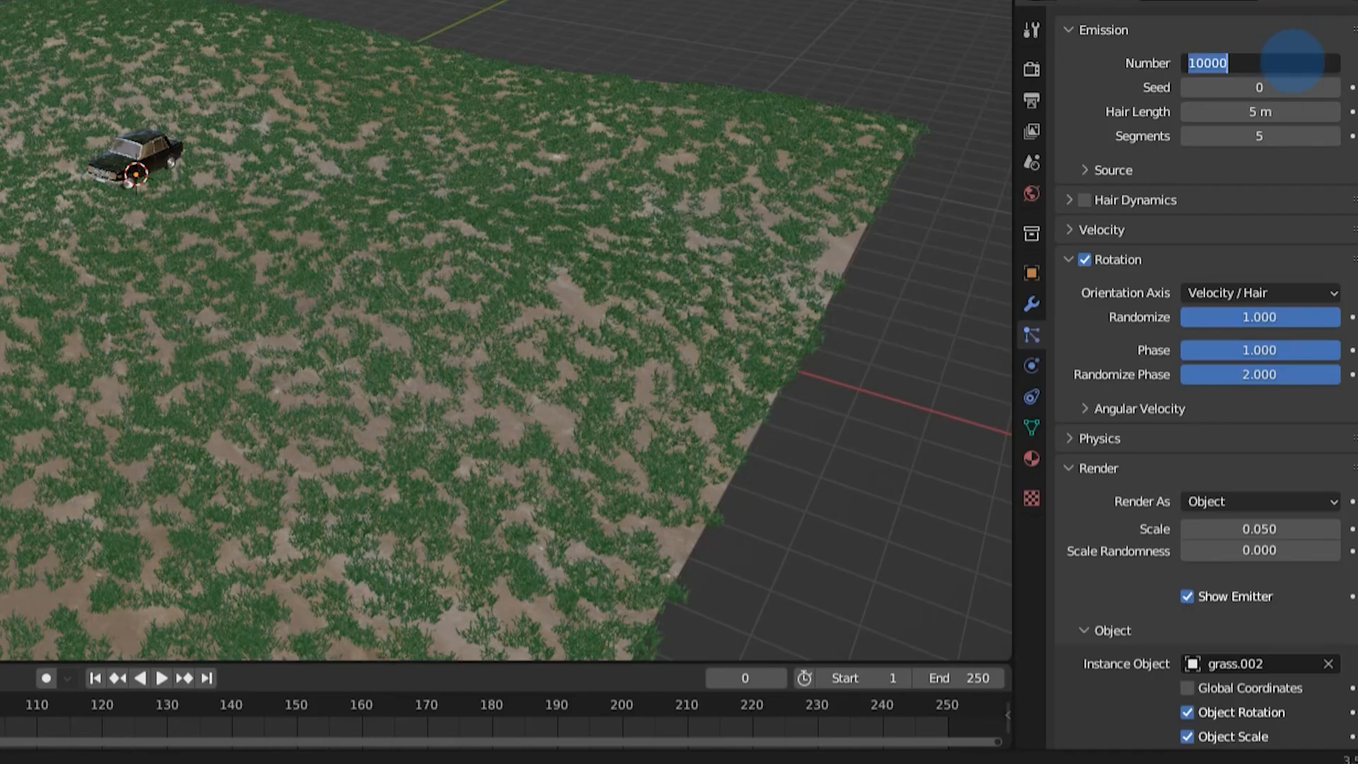
pyautogui.click(1293, 61)
pyautogui.write('5')
pyautogui.write('000')
pyautogui.press('Return')
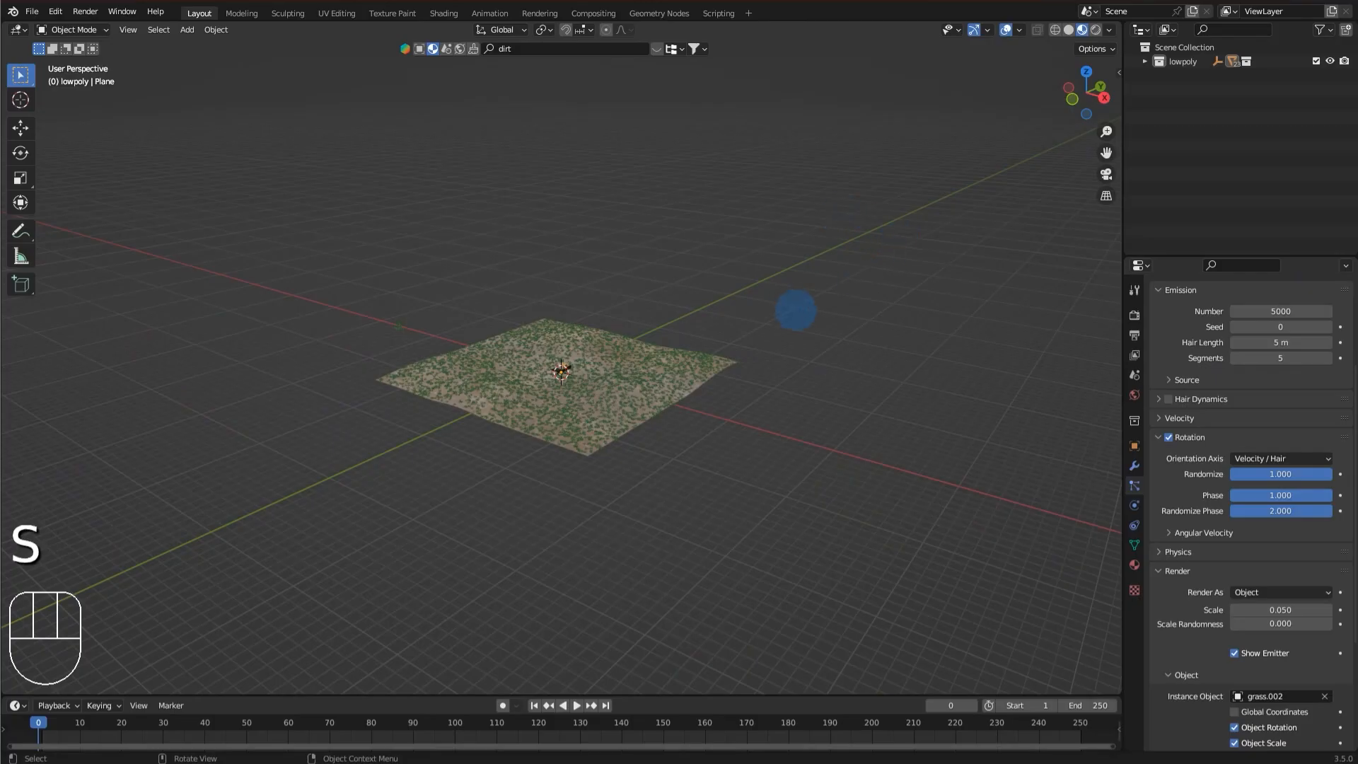
pyautogui.press('a')
pyautogui.press('s')
pyautogui.rightClick(774, 274)
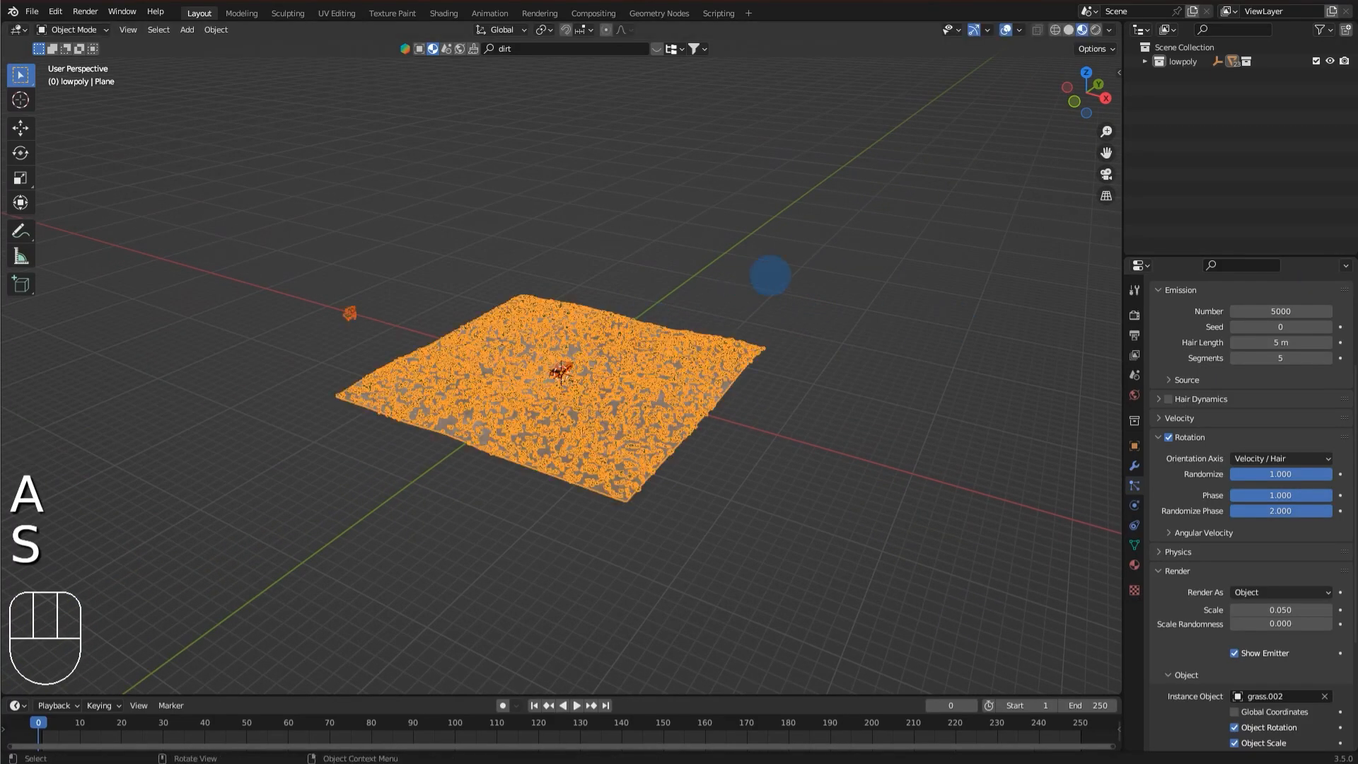
pyautogui.press('s')
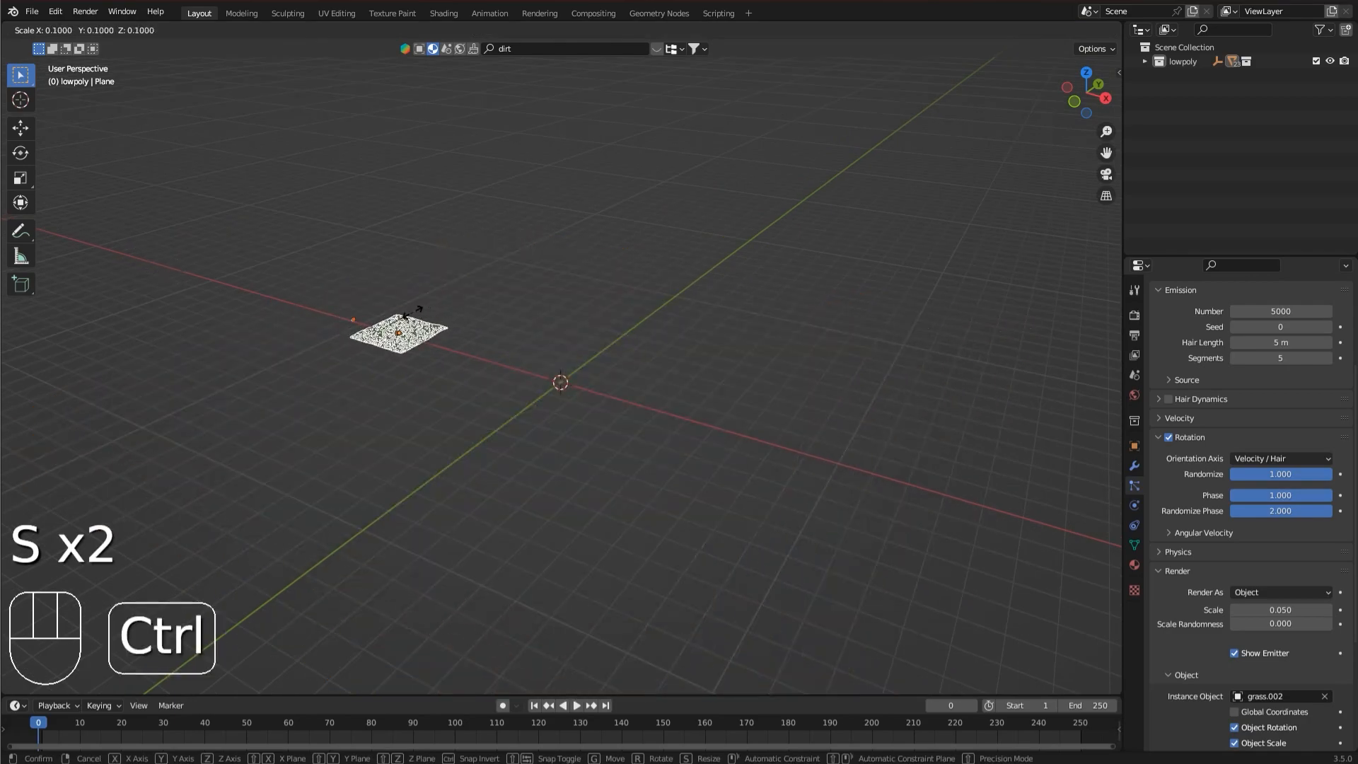
pyautogui.rightClick(409, 314)
# Try scaling down the ground plane to thicken the grass around the car, and undo the change.
pyautogui.press('s')
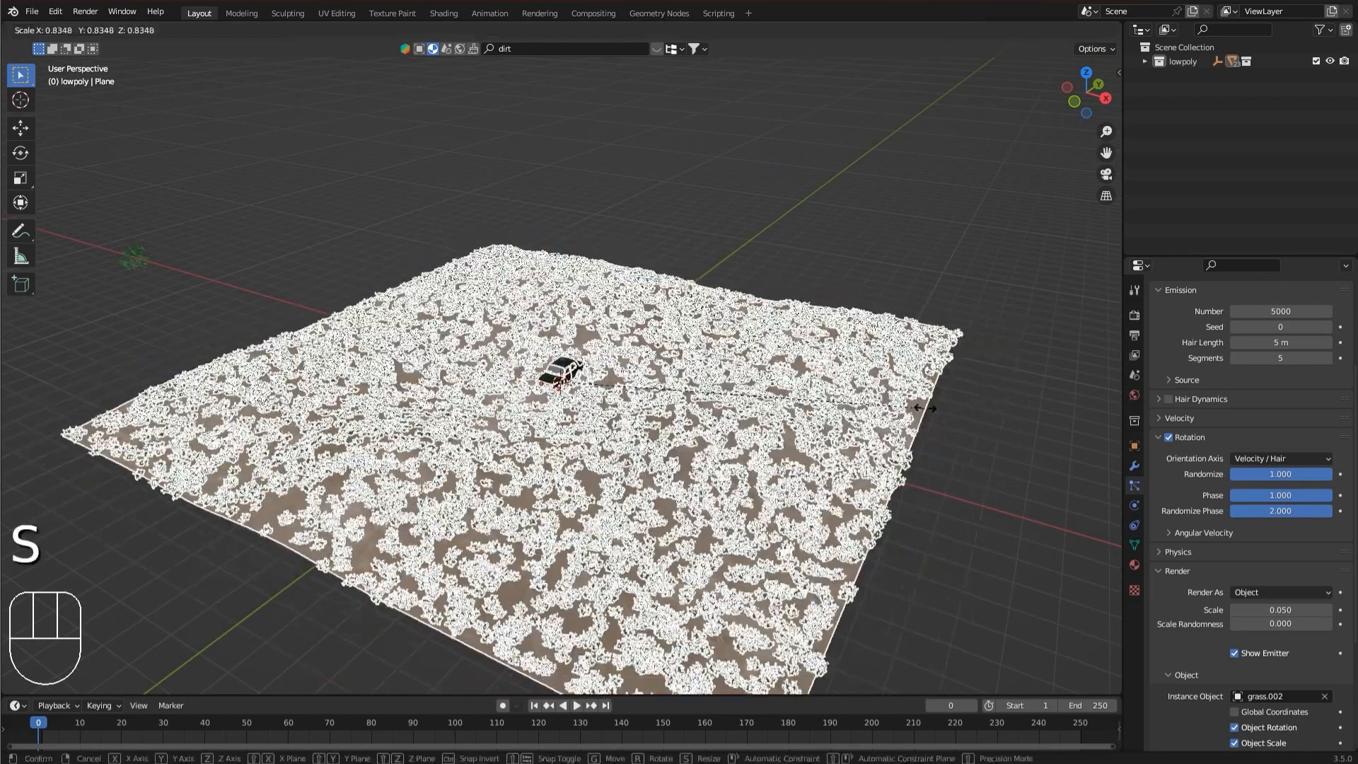
pyautogui.press('ctrl')
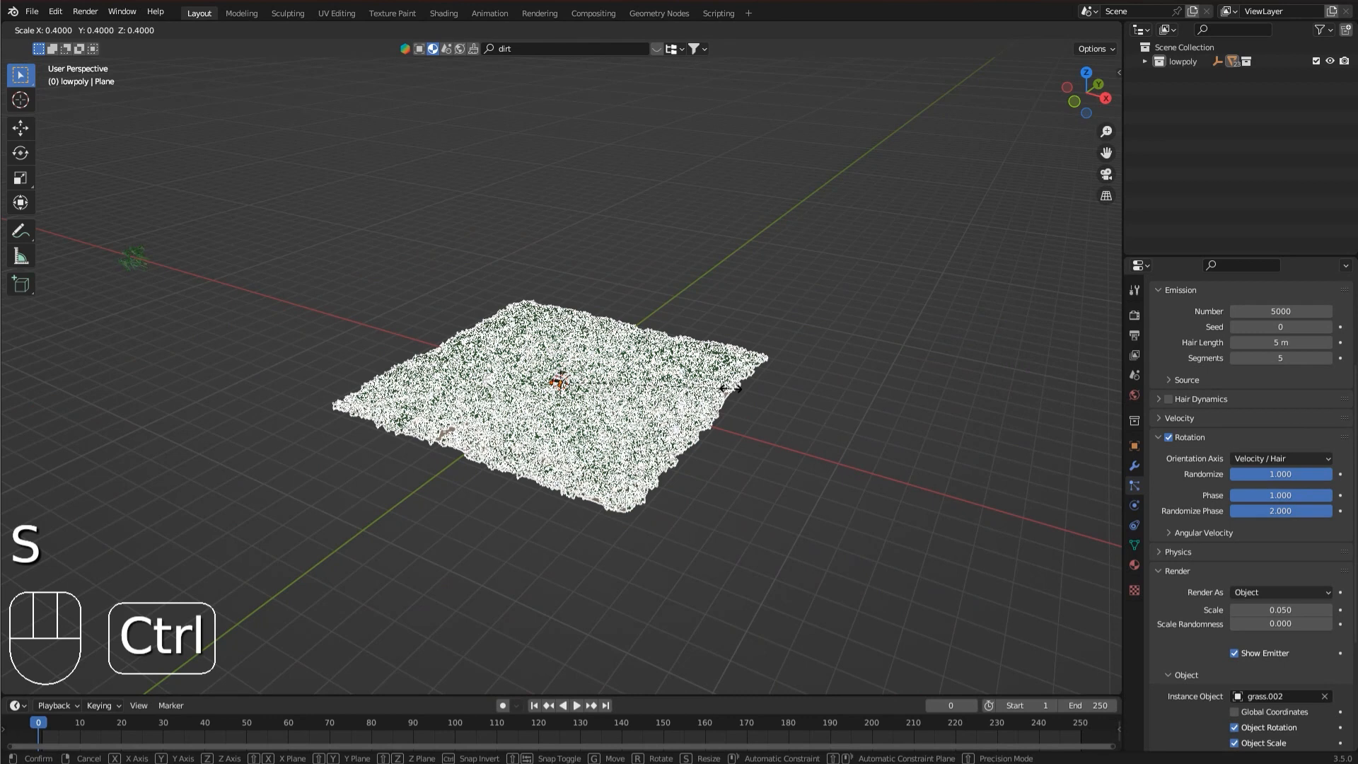
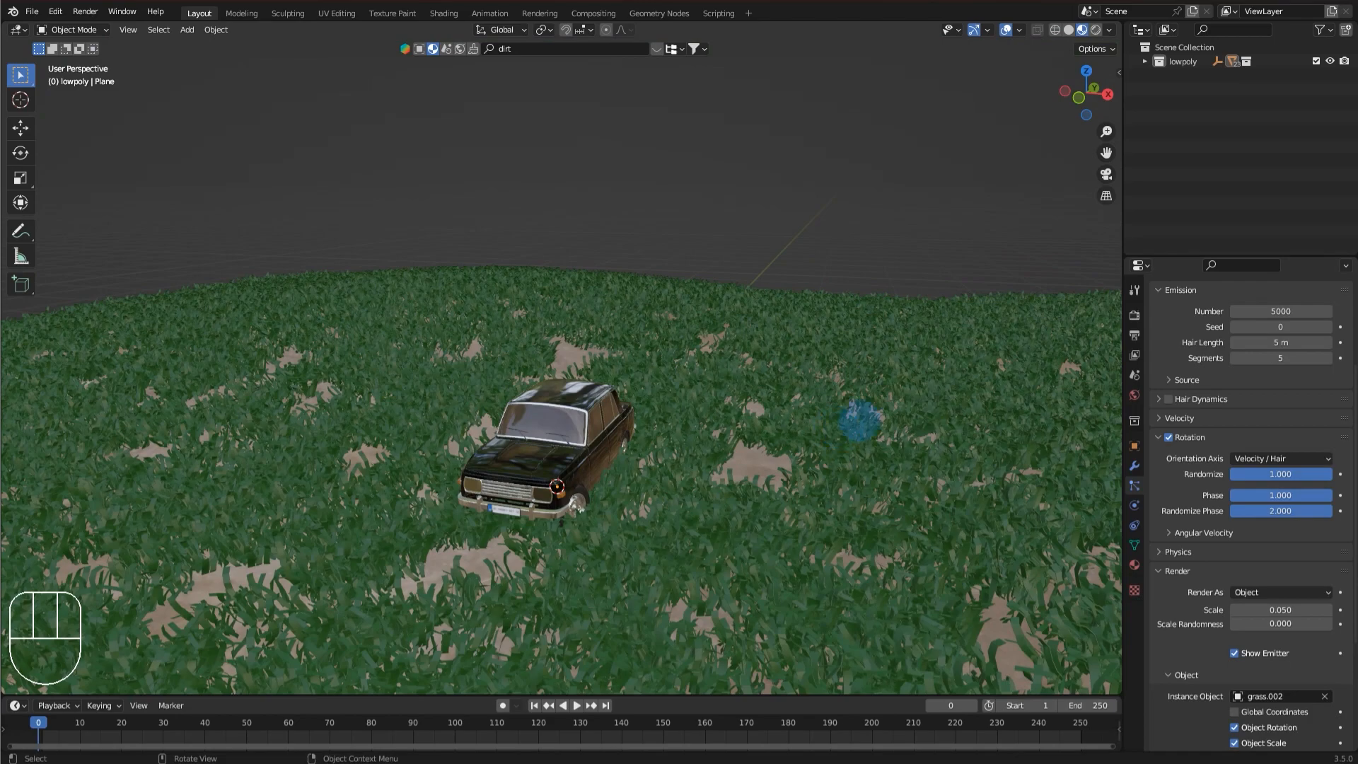
pyautogui.scroll(-5, 561, 382)
pyautogui.hotkey('ctrl', 'z')
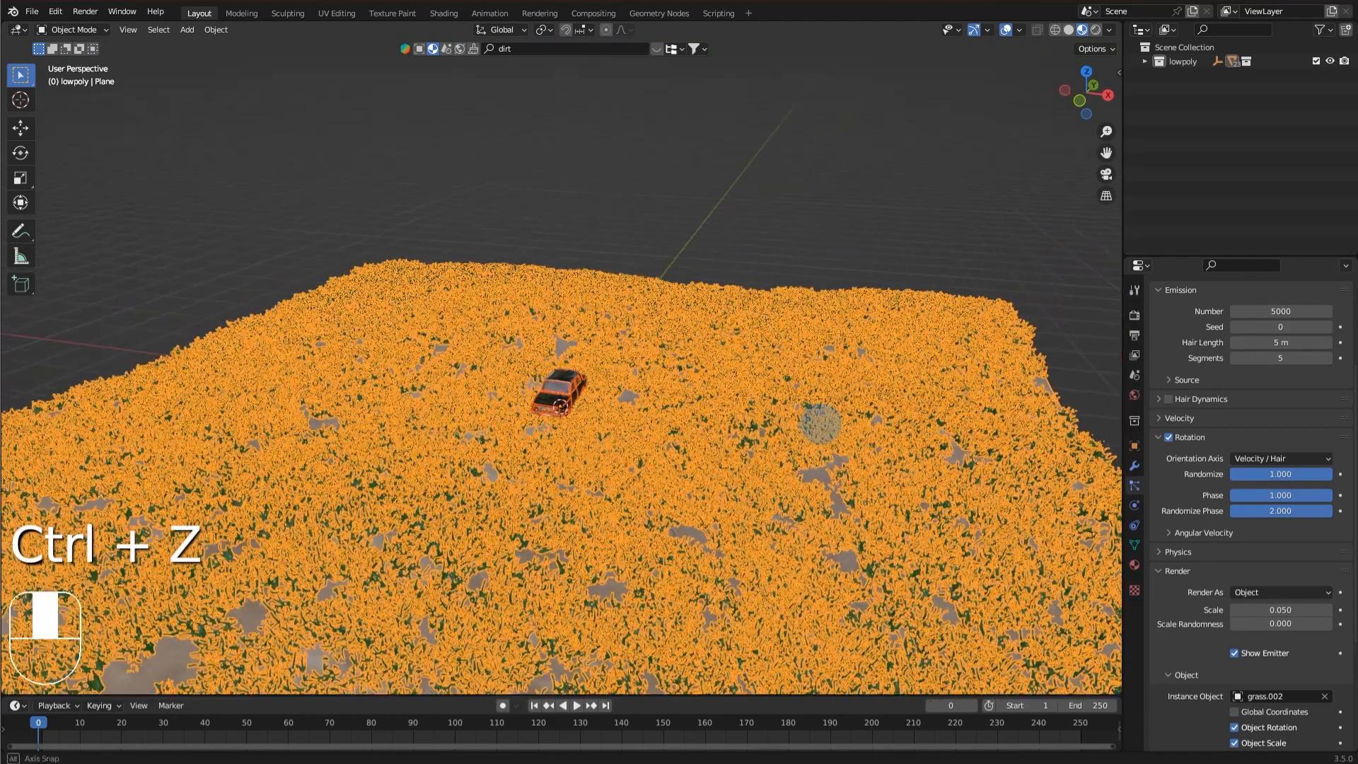
pyautogui.hotkey('ctrl', 'z')
# Set the emission number of the grass particles to 15000.
pyautogui.click(803, 168)
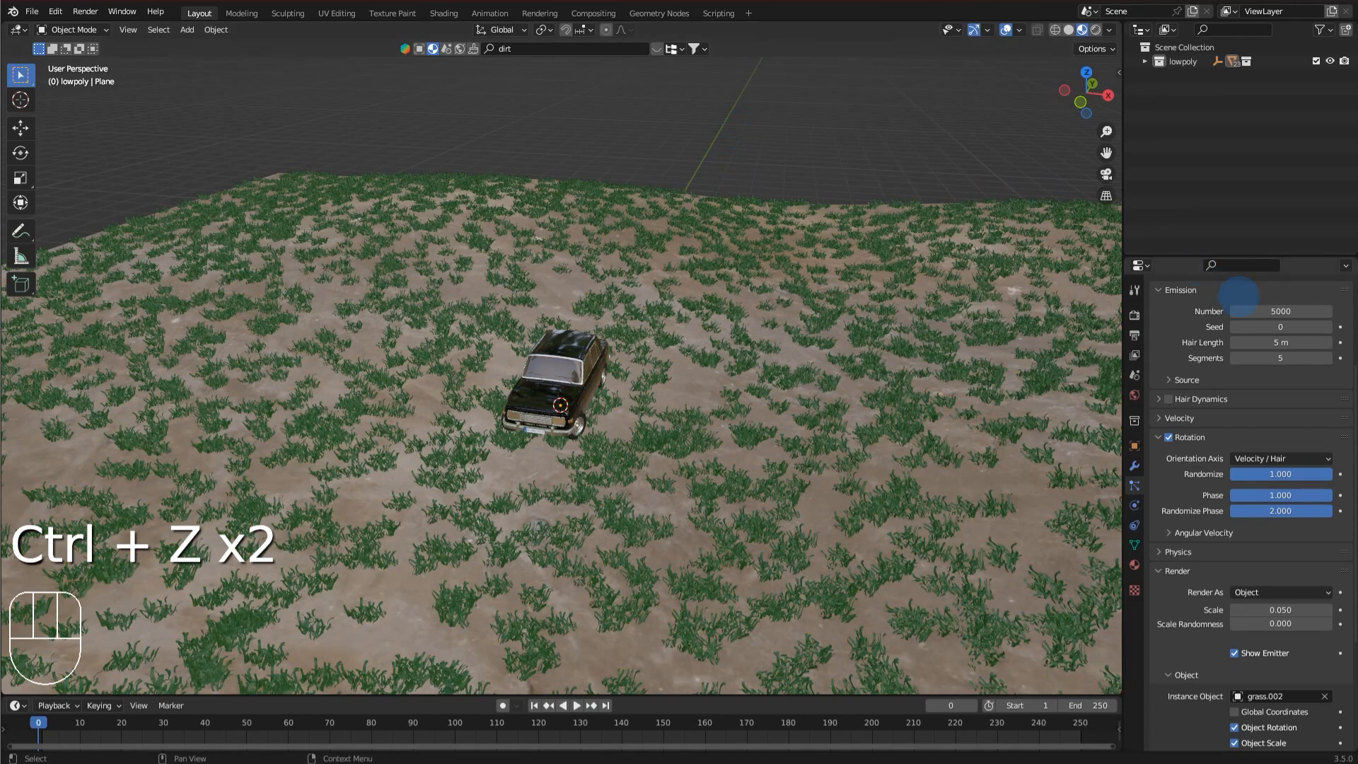
pyautogui.press('Return')
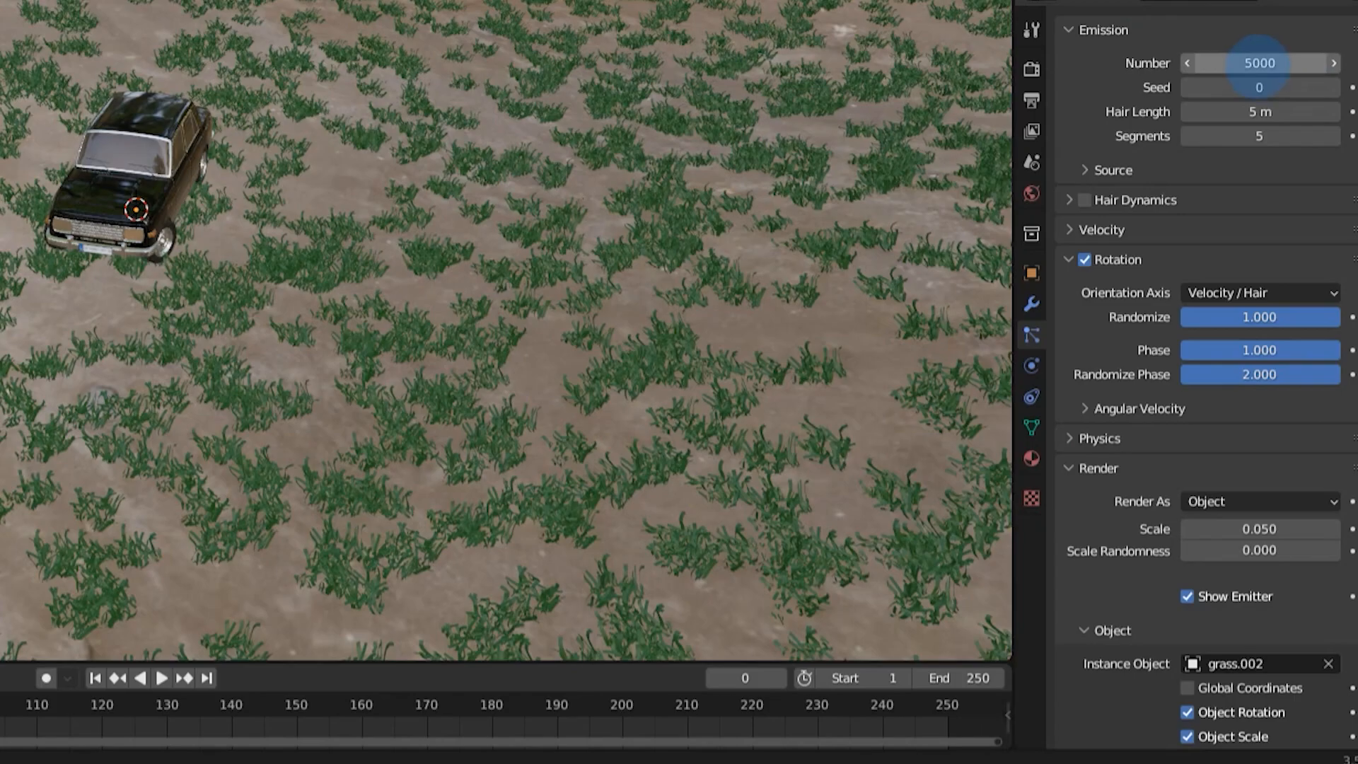
pyautogui.press('Return')
pyautogui.moveTo(511, 131); pyautogui.dragTo(344, 206, button='middle')
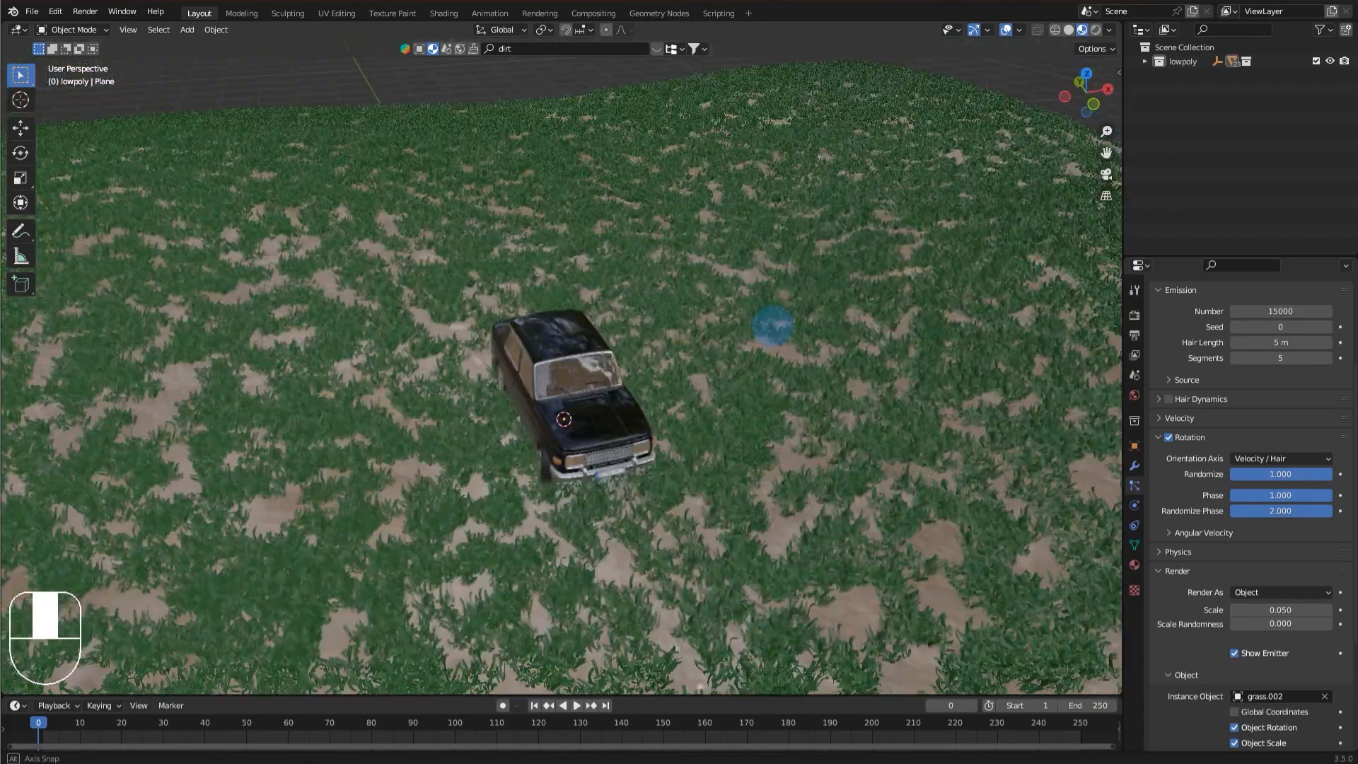
# Scale up the source grass object beside the ground to enlarge the scattered grass.
pyautogui.scroll(-10, 687, 404)
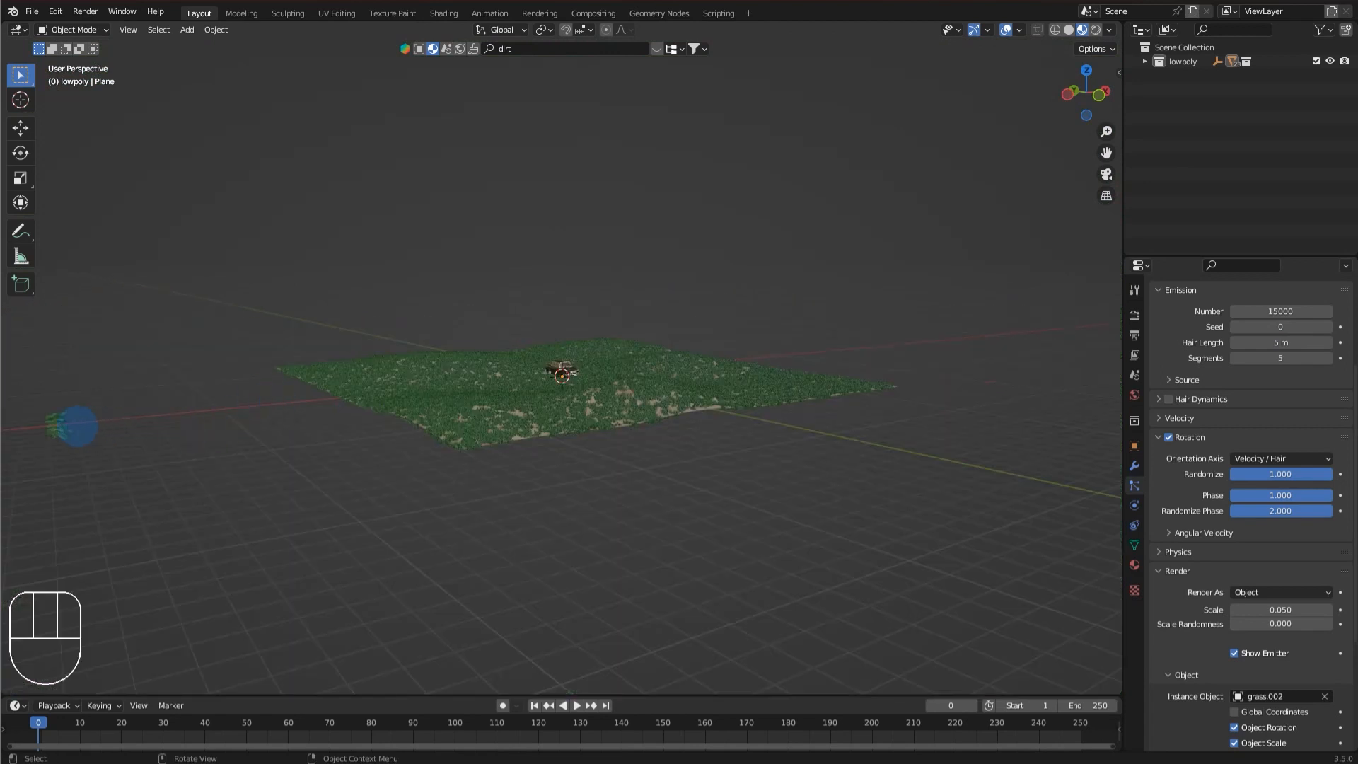
pyautogui.click(60, 428)
pyautogui.press('s')
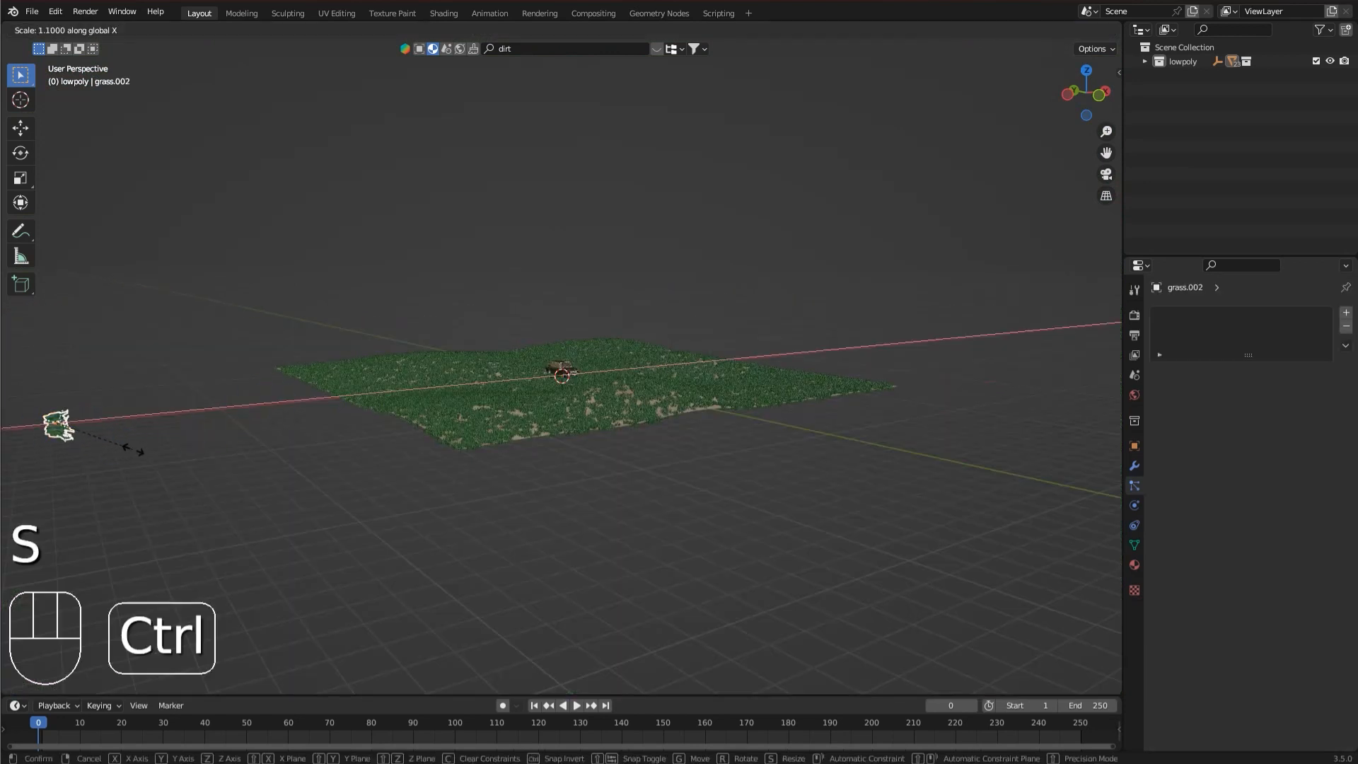
pyautogui.click(134, 450)
pyautogui.press('s')
pyautogui.press('s')
pyautogui.click(135, 450)
pyautogui.scroll(3, 323, 307)
pyautogui.moveTo(323, 306); pyautogui.dragTo(288, 349, button='middle')
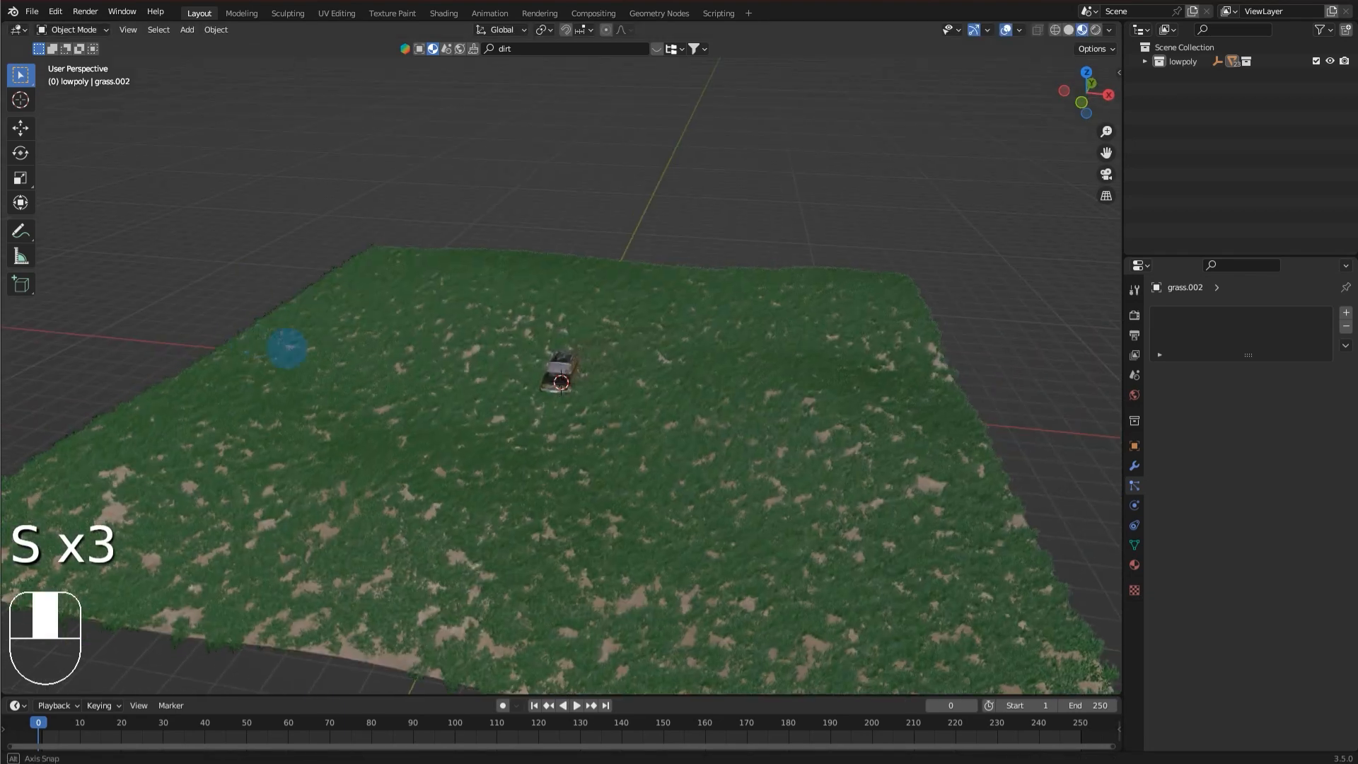
# Save the scene file and examine the car and the surrounding grass from close up.
pyautogui.hotkey('ctrl', 's')
pyautogui.scroll(4, 788, 389)
pyautogui.moveTo(788, 389); pyautogui.dragTo(790, 375, button='middle')
pyautogui.moveTo(588, 527); pyautogui.dragTo(464, 594, button='middle')
pyautogui.scroll(3, 558, 516)
pyautogui.moveTo(559, 516); pyautogui.dragTo(449, 461, button='middle')
pyautogui.scroll(2, 482, 465)
pyautogui.moveTo(528, 477); pyautogui.dragTo(518, 469, button='middle')
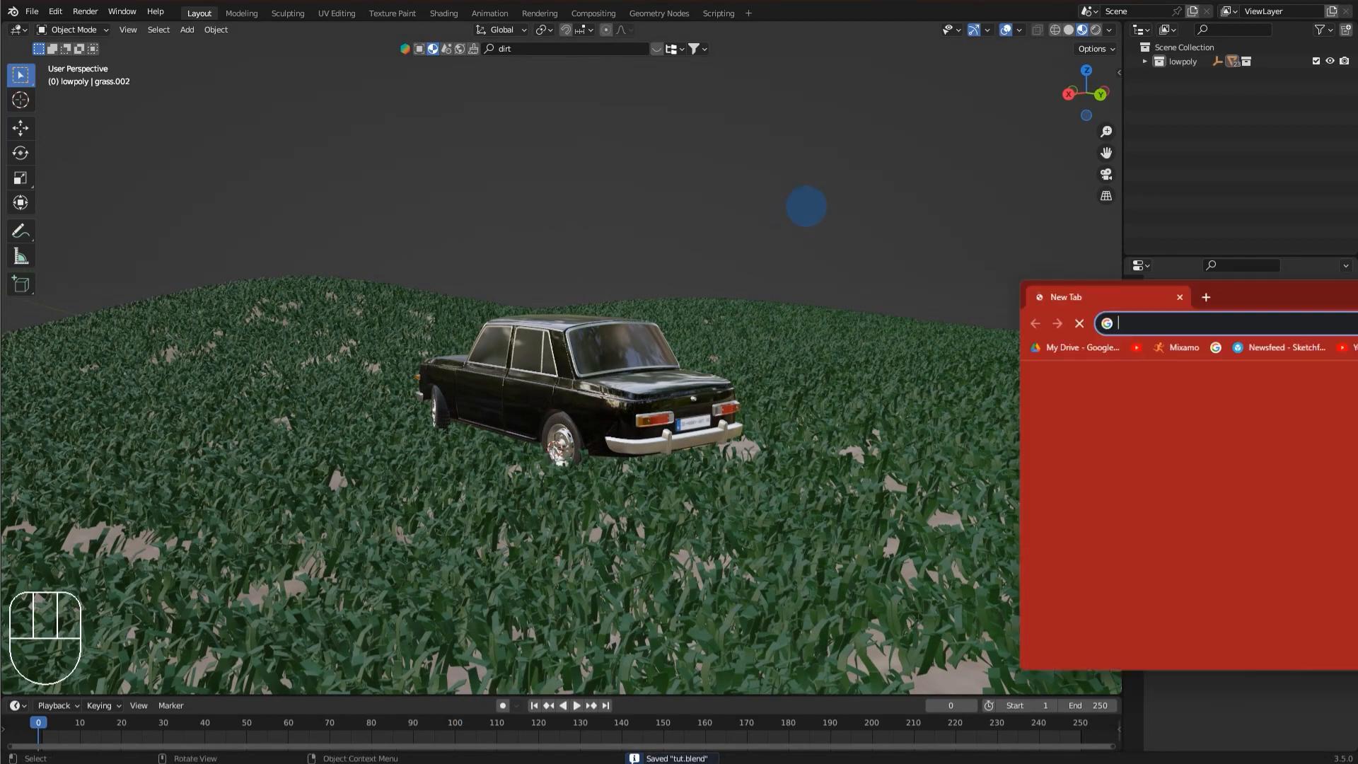
# Switch to the Chrome browser and open the Mixamo website.
pyautogui.moveTo(1354, 293); pyautogui.dragTo(703, 108)
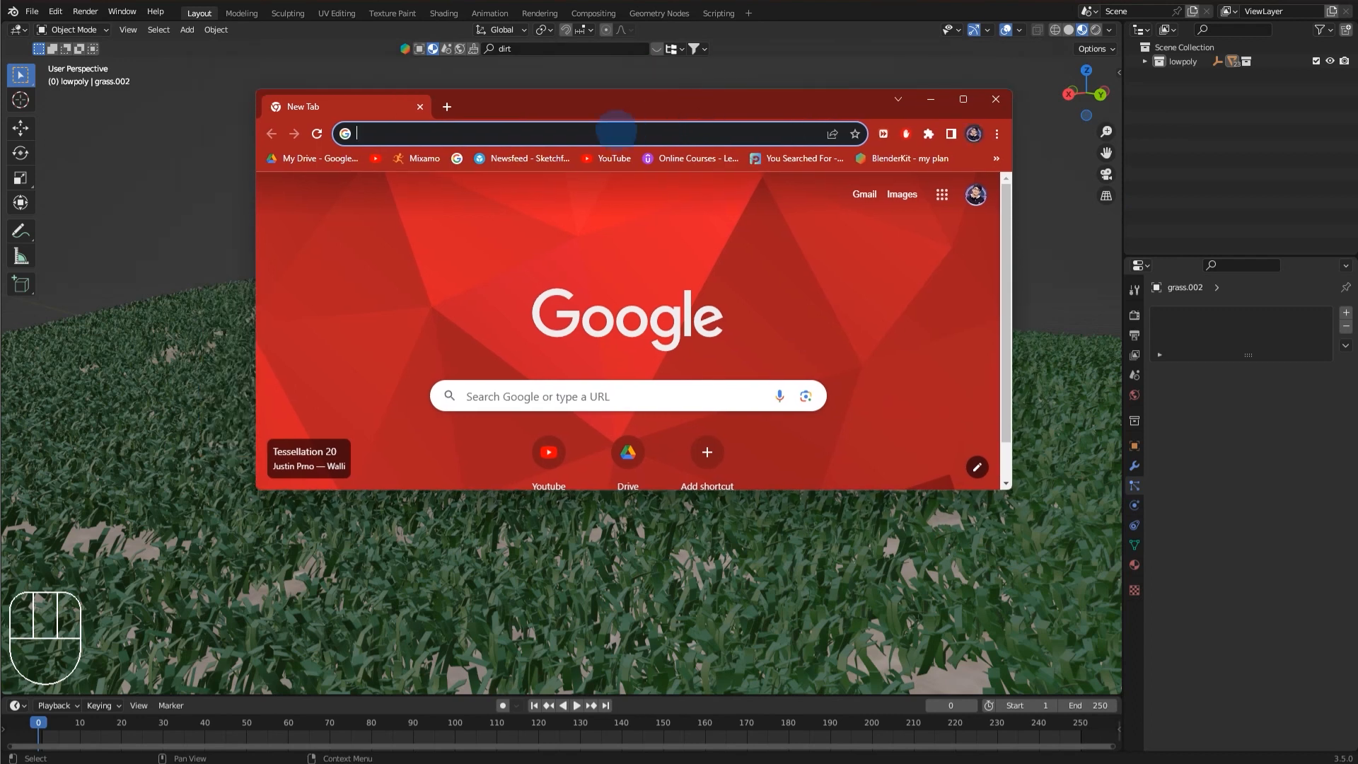
pyautogui.click(423, 157)
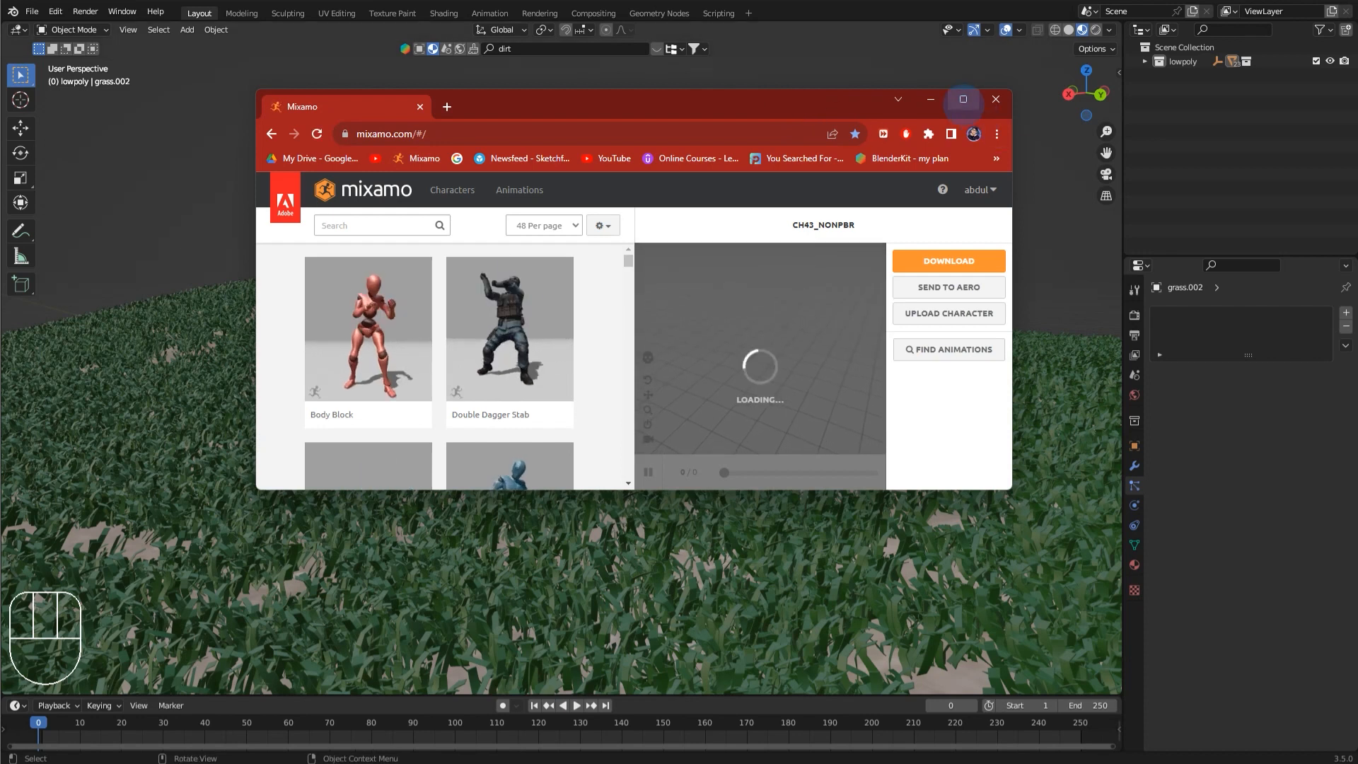
pyautogui.click(963, 99)
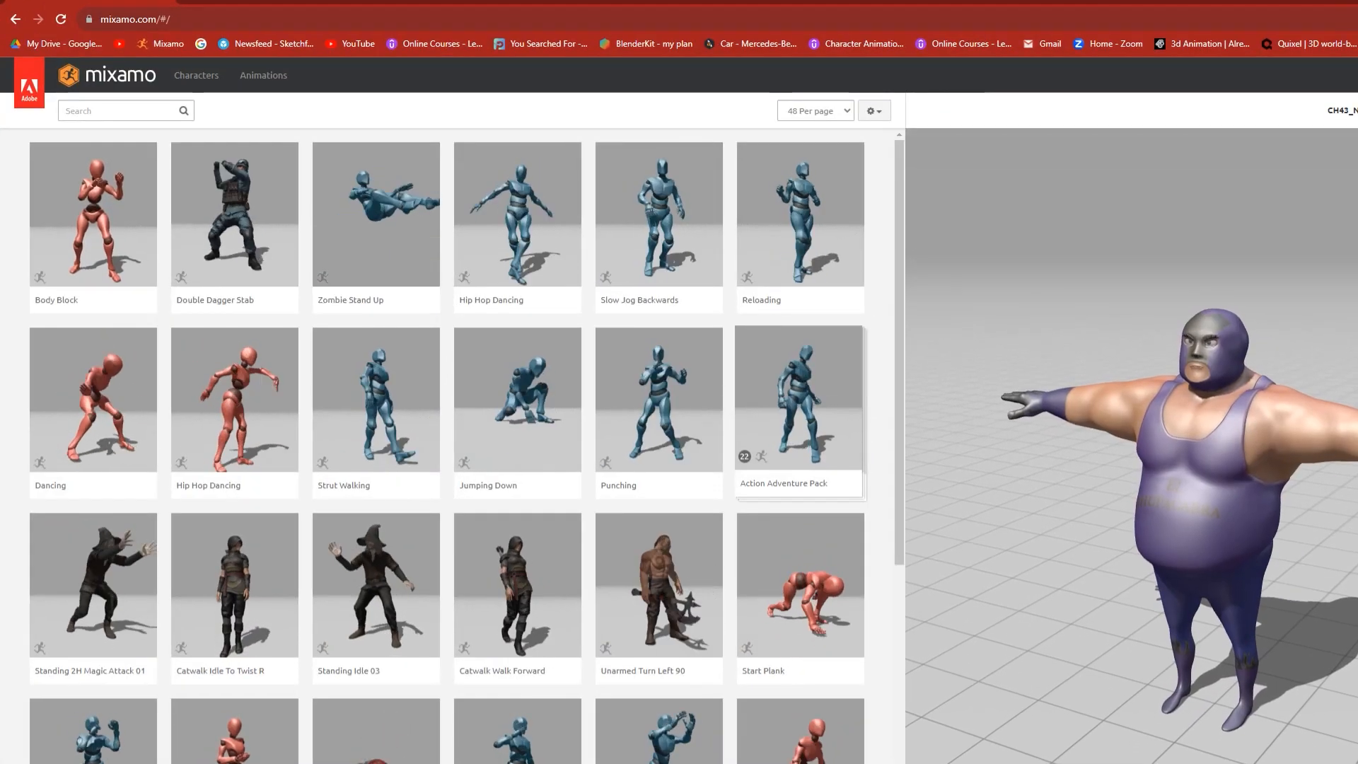
pyautogui.moveTo(1189, 2); pyautogui.dragTo(691, 119)
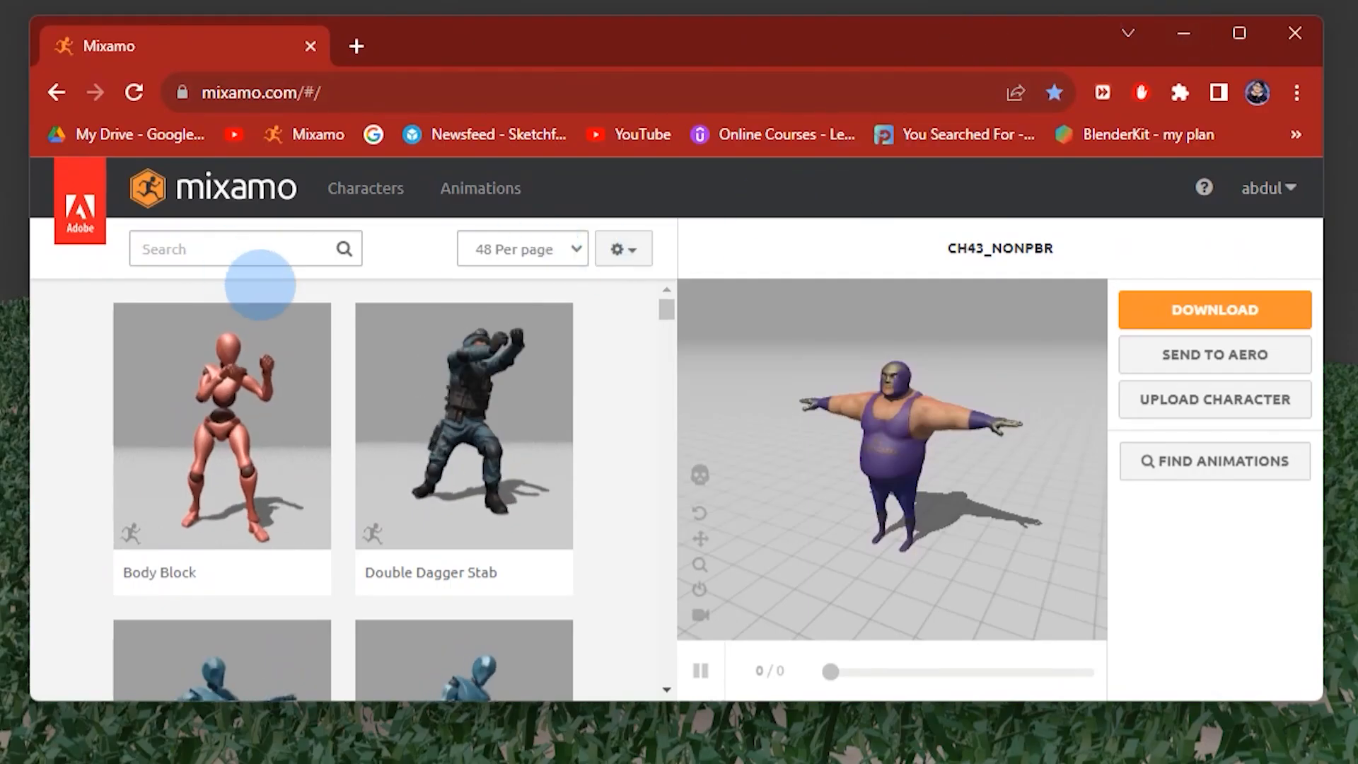
# Search the Mixamo animations for "sitting".
pyautogui.scroll(-5, 425, 382)
pyautogui.scroll(3, 445, 495)
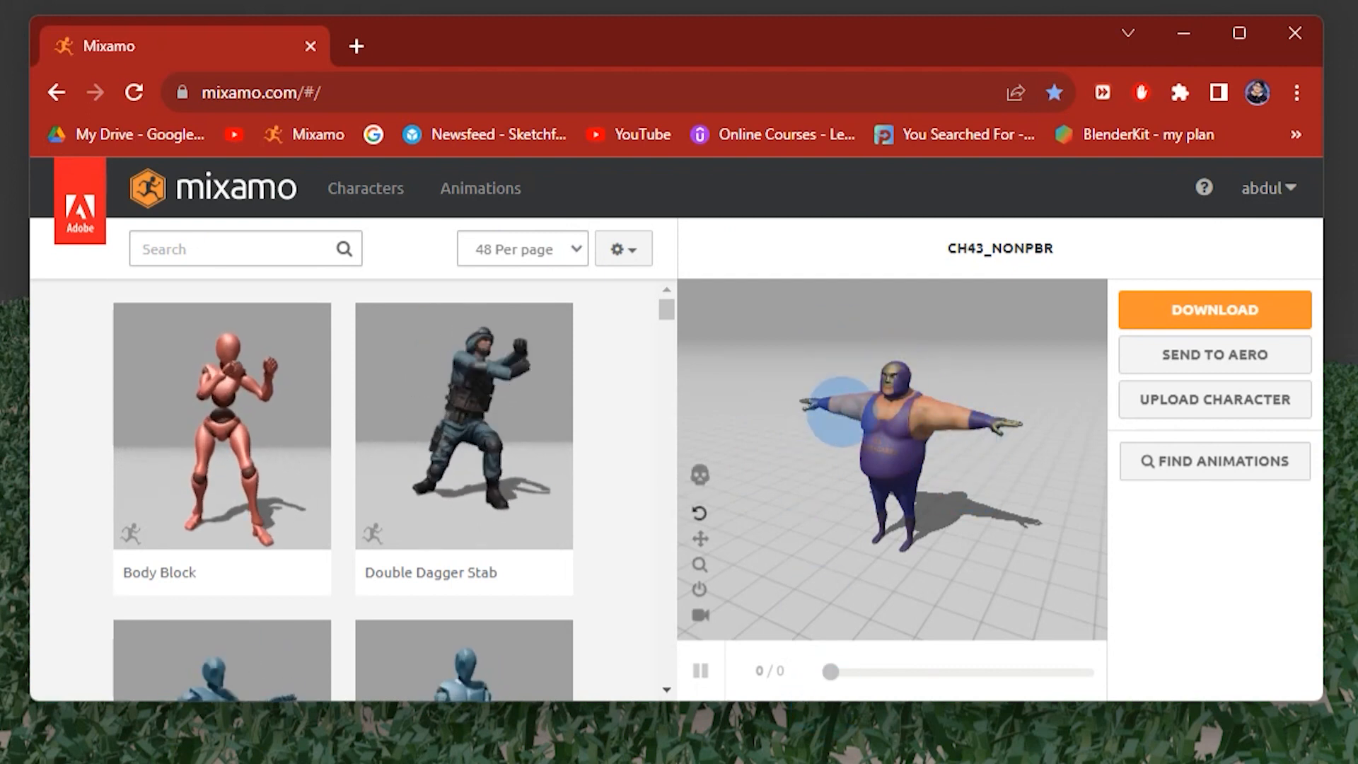
pyautogui.scroll(-10, 546, 471)
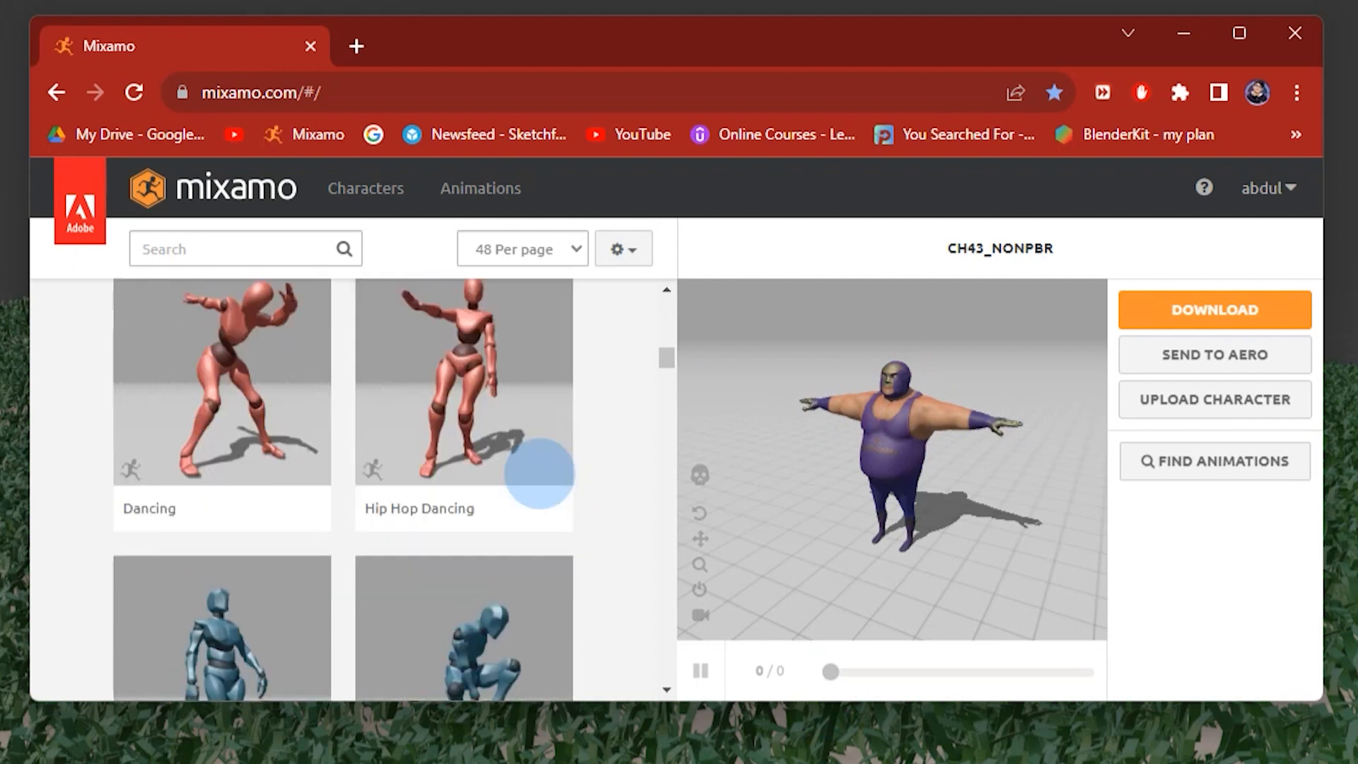
pyautogui.scroll(-15, 406, 554)
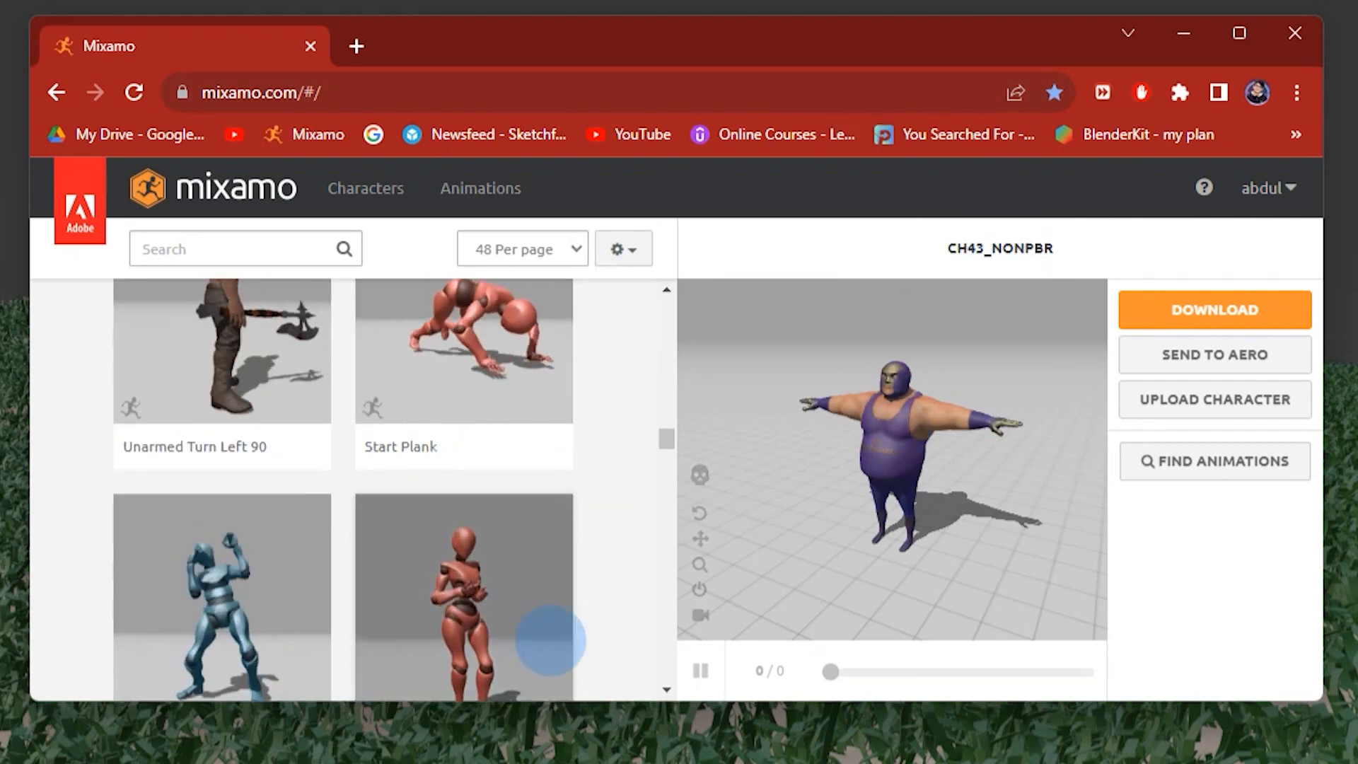
pyautogui.scroll(1, 490, 564)
pyautogui.scroll(3, 491, 563)
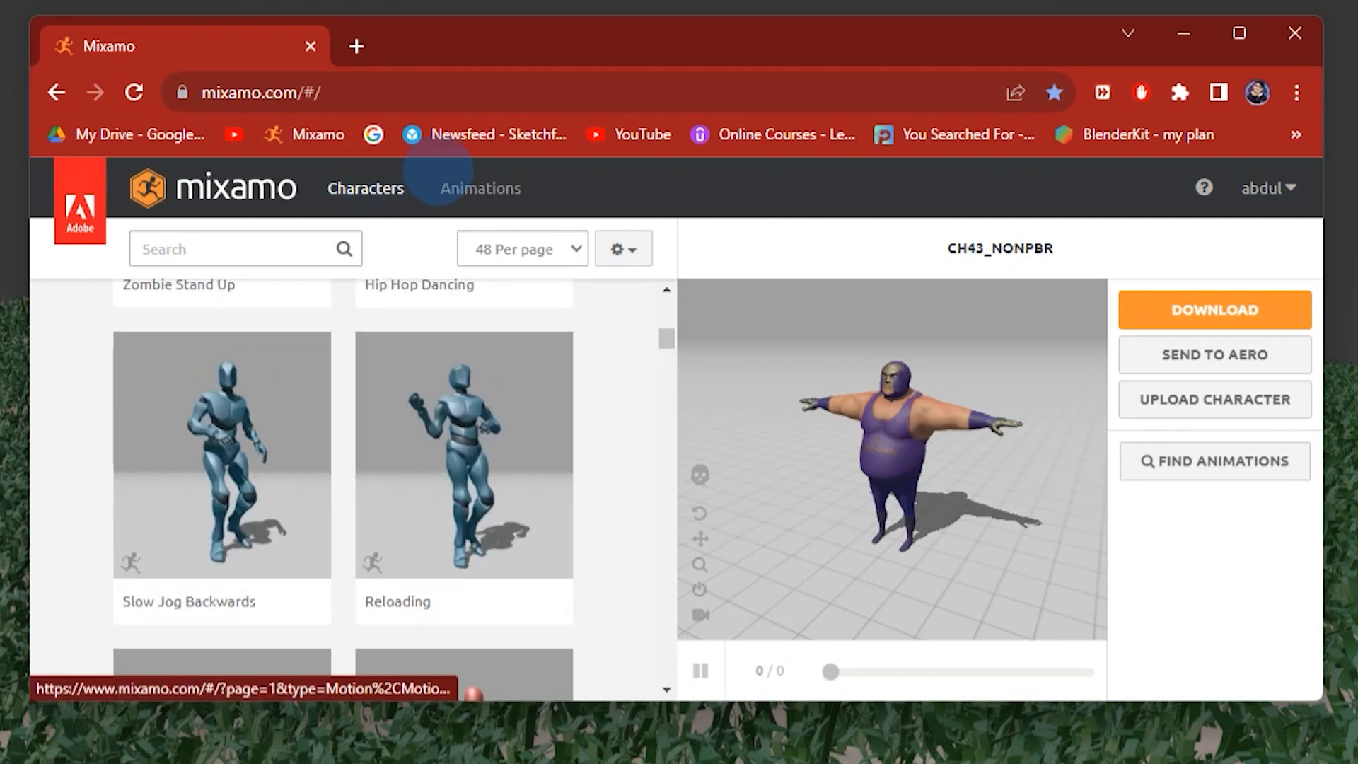
pyautogui.click(467, 182)
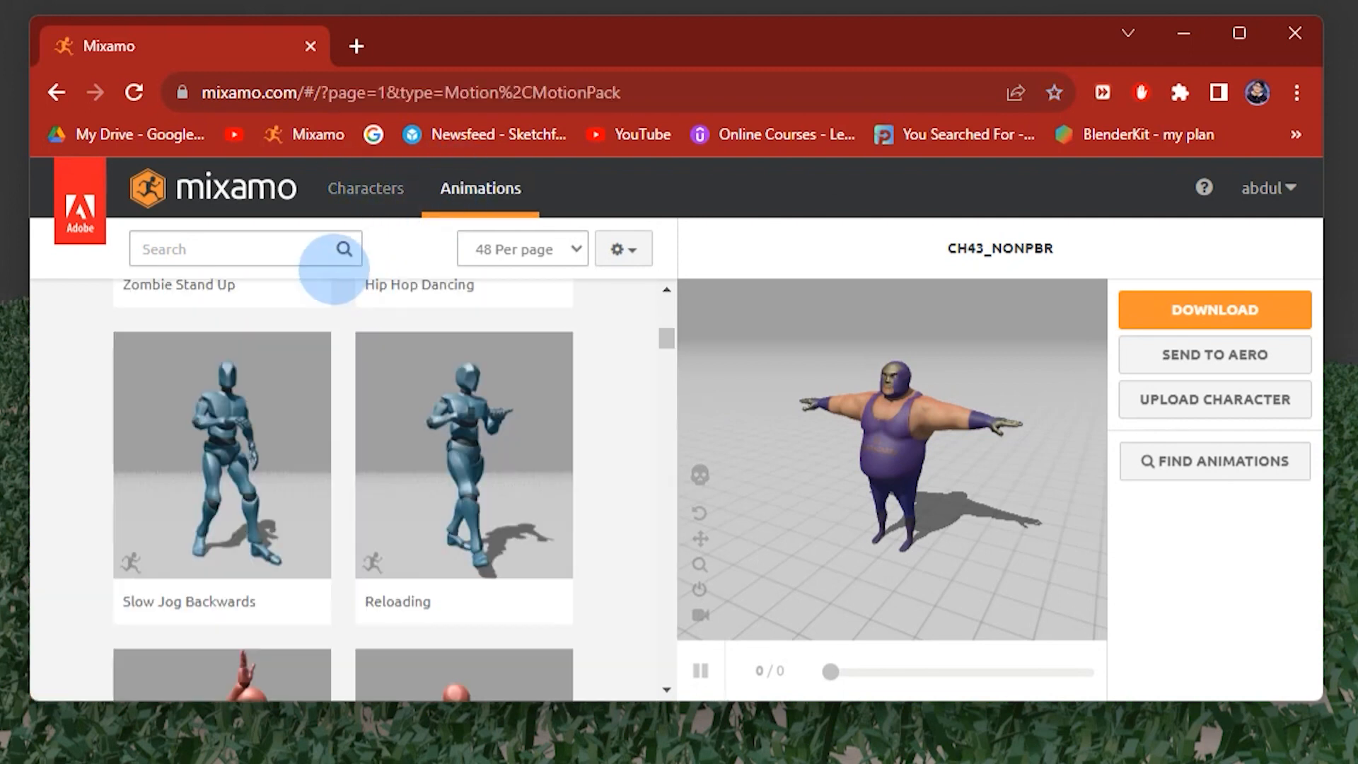
pyautogui.click(166, 253)
pyautogui.write('slt')
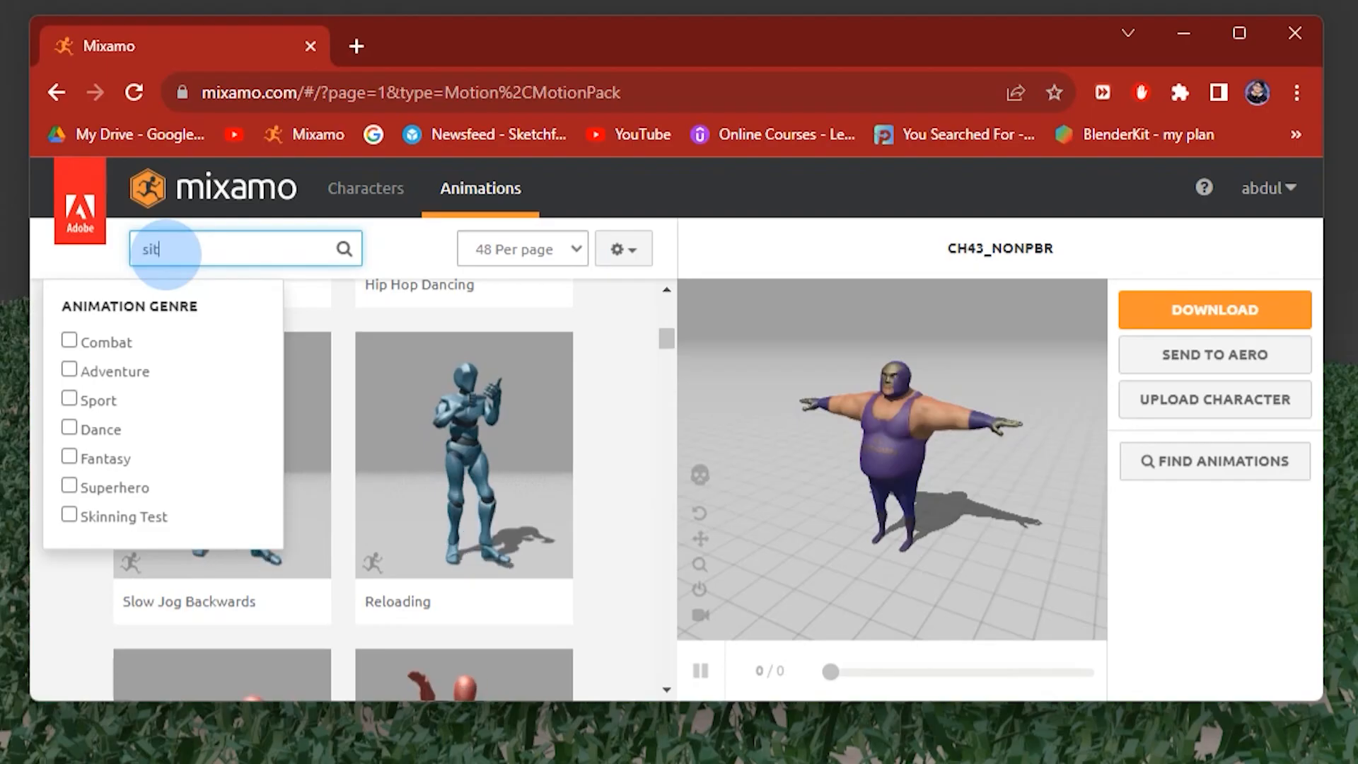
pyautogui.write('ting')
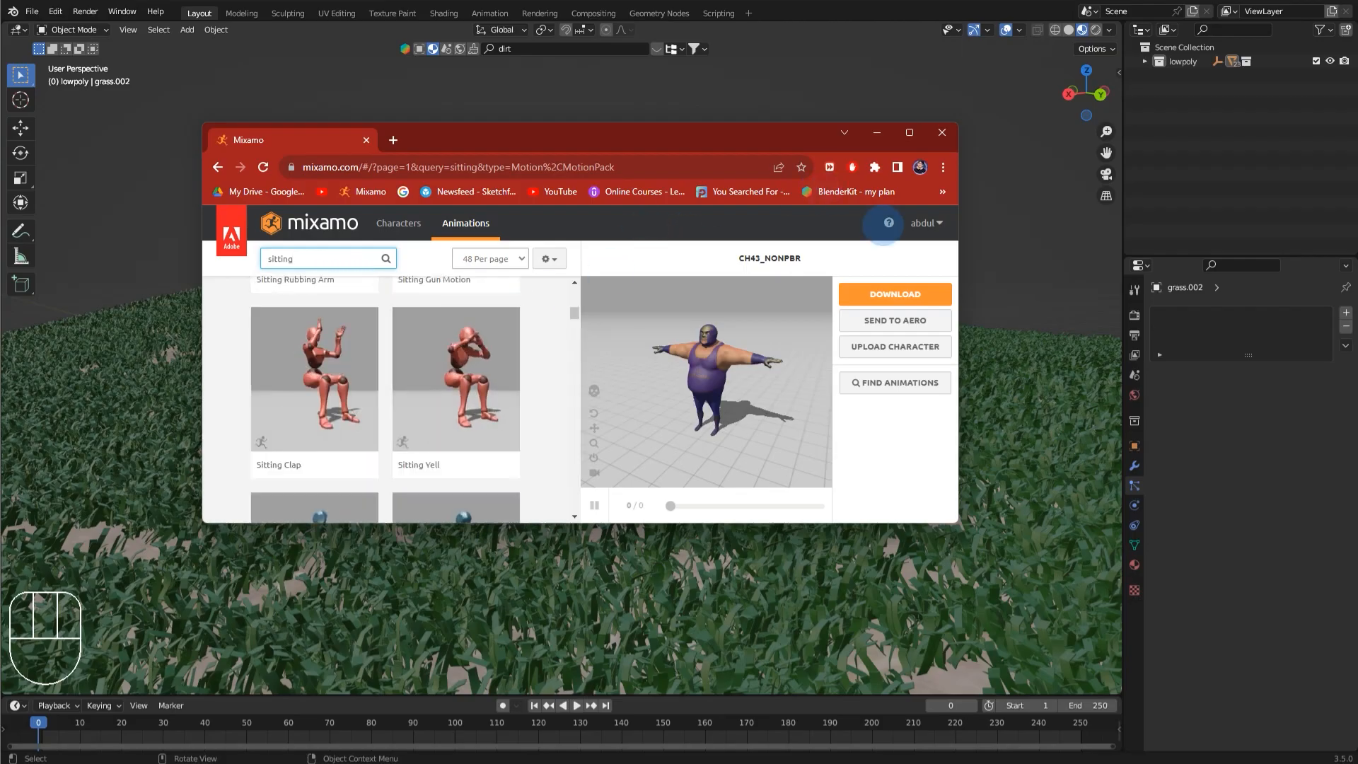
# Enlarge the browser window and apply the Sitting animation shown on the woman in red to the masked character.
pyautogui.moveTo(959, 248); pyautogui.dragTo(1355, 283)
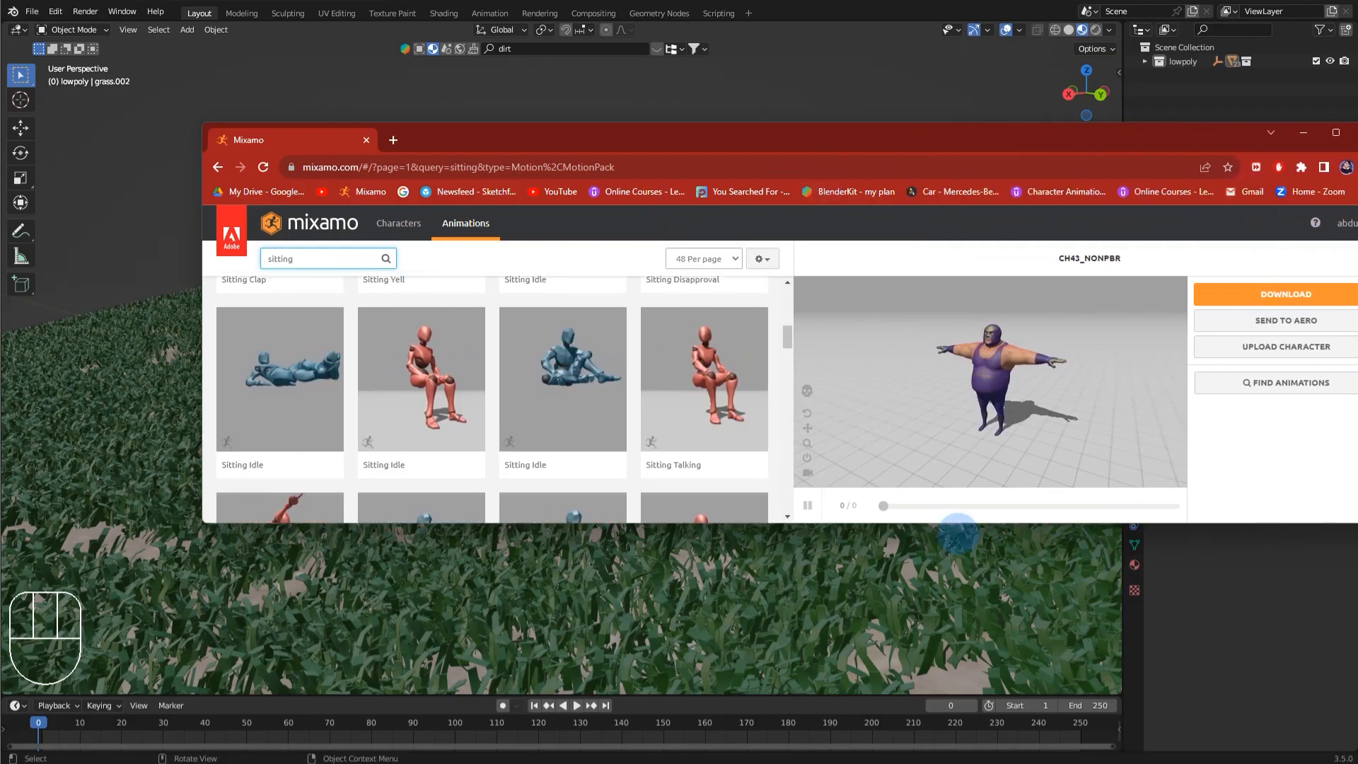
pyautogui.moveTo(932, 523); pyautogui.dragTo(933, 763)
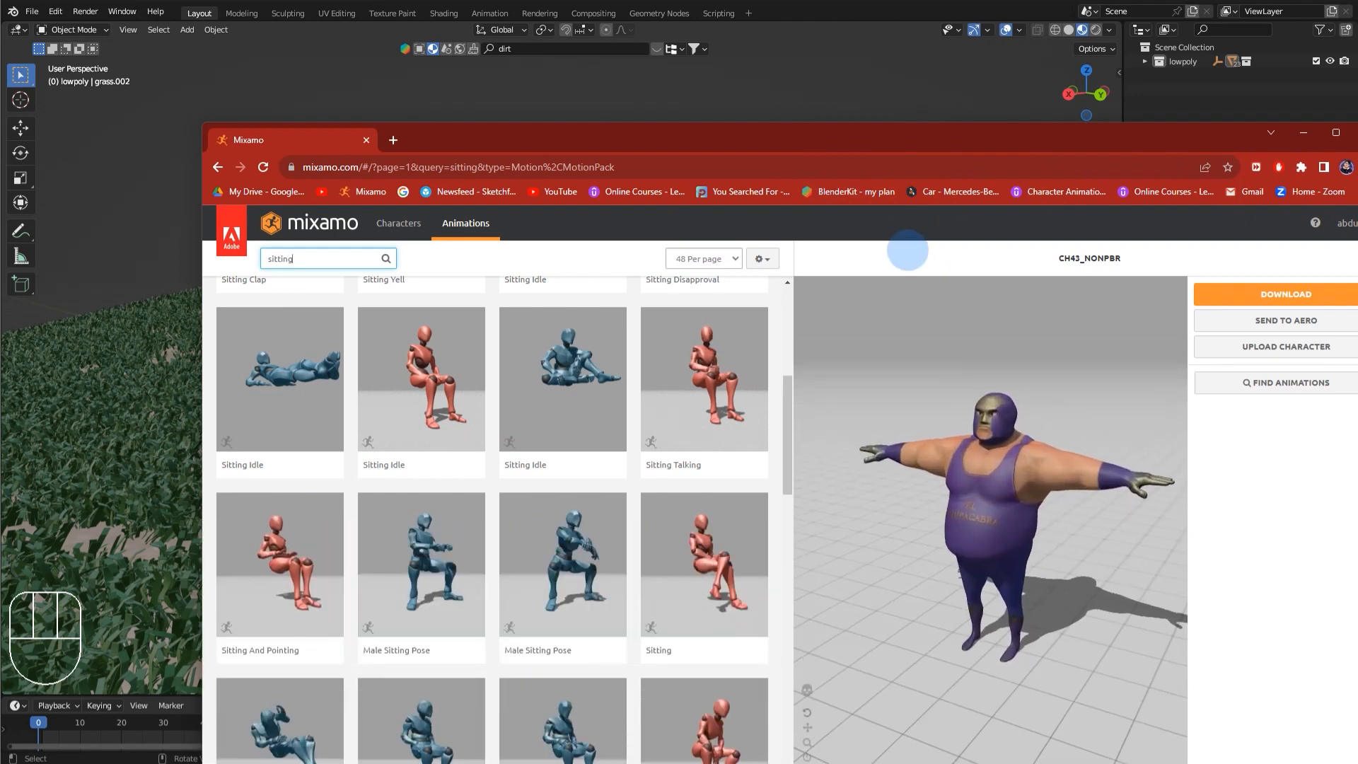
pyautogui.moveTo(908, 134); pyautogui.dragTo(788, 32)
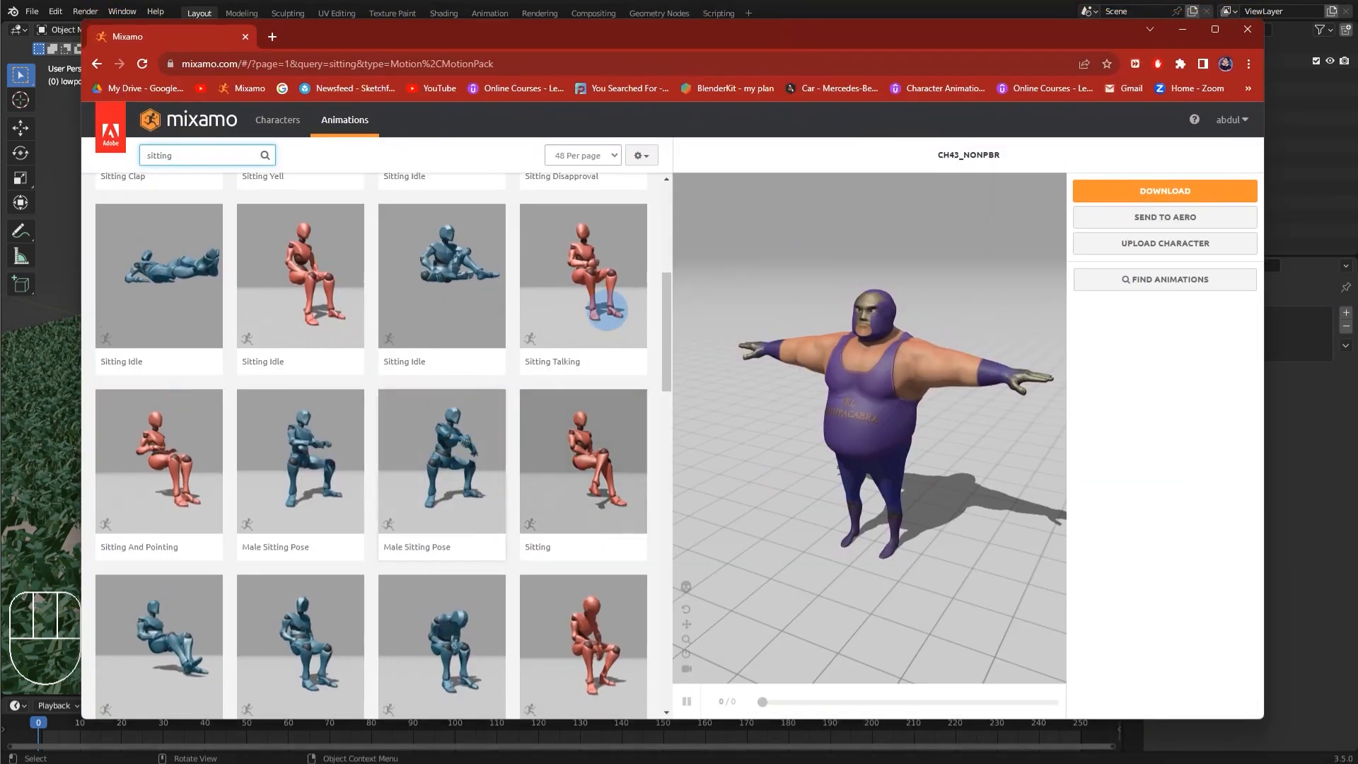
pyautogui.scroll(-3, 564, 389)
pyautogui.scroll(-10, 379, 418)
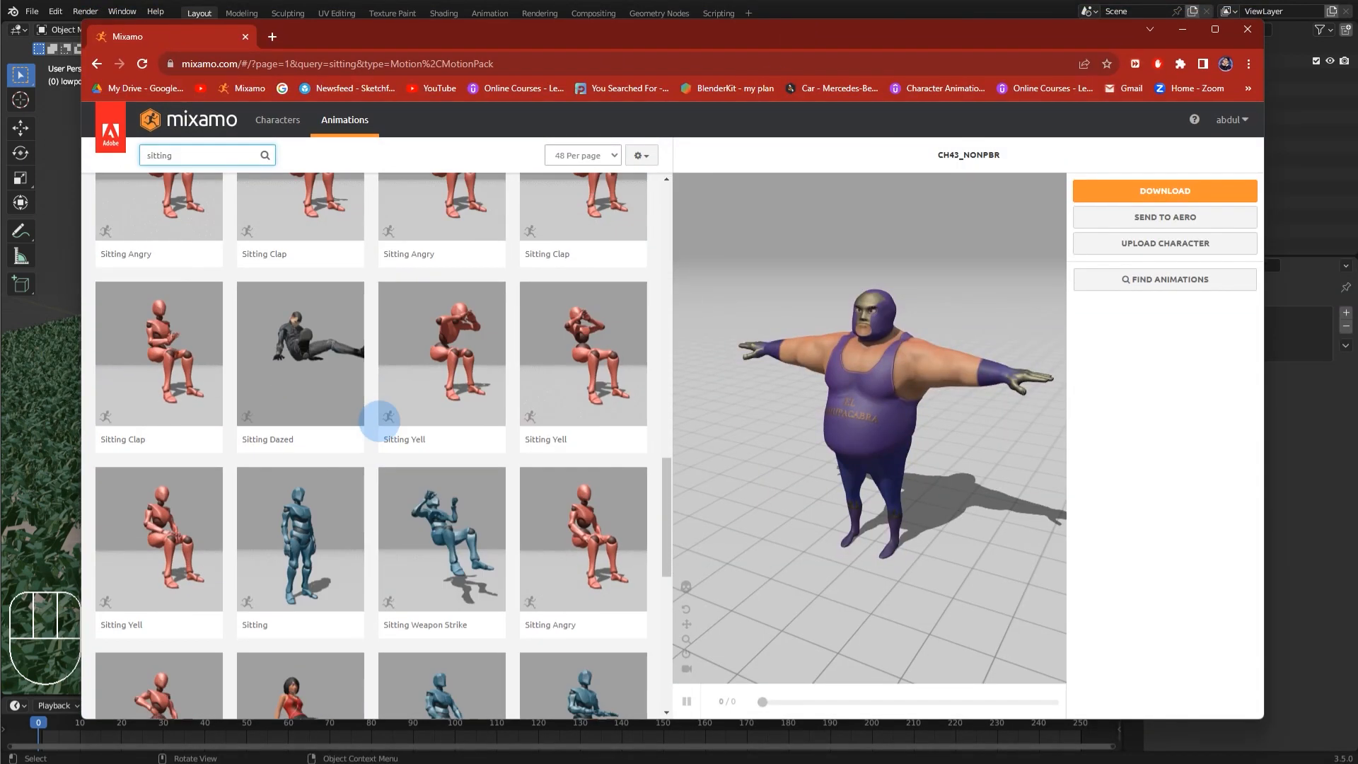
pyautogui.click(298, 430)
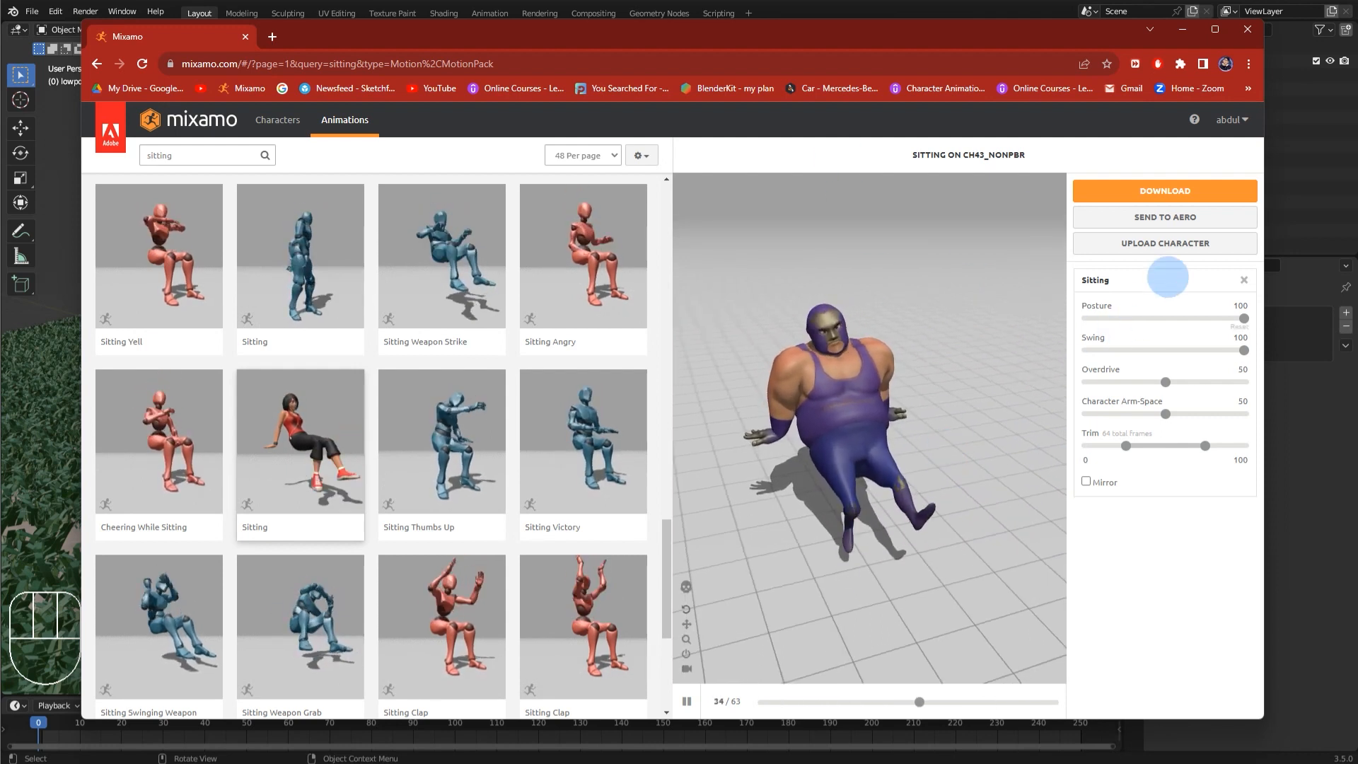
# Download the sitting character as FBX Binary with skin, 30 frames per second and no keyframe reduction, and close the browser.
pyautogui.click(1180, 186)
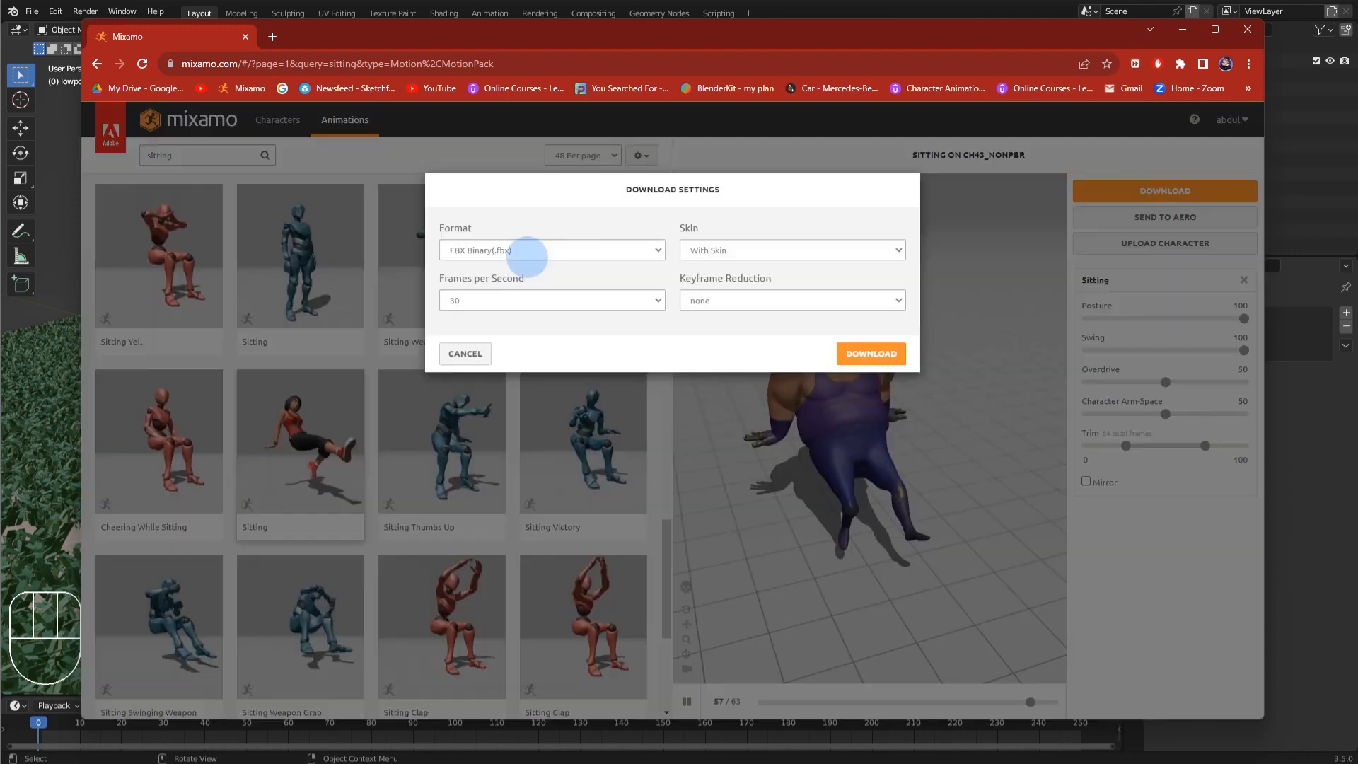
pyautogui.click(888, 348)
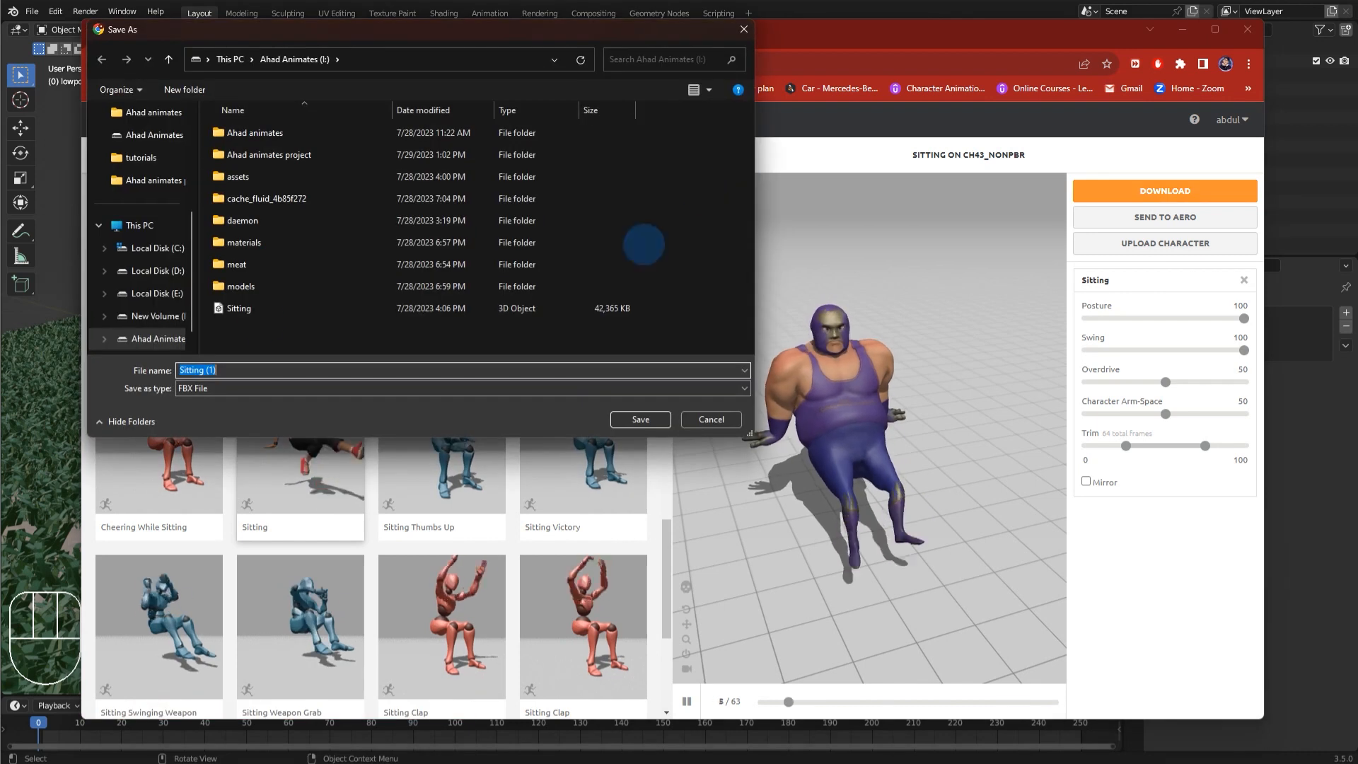
pyautogui.click(640, 419)
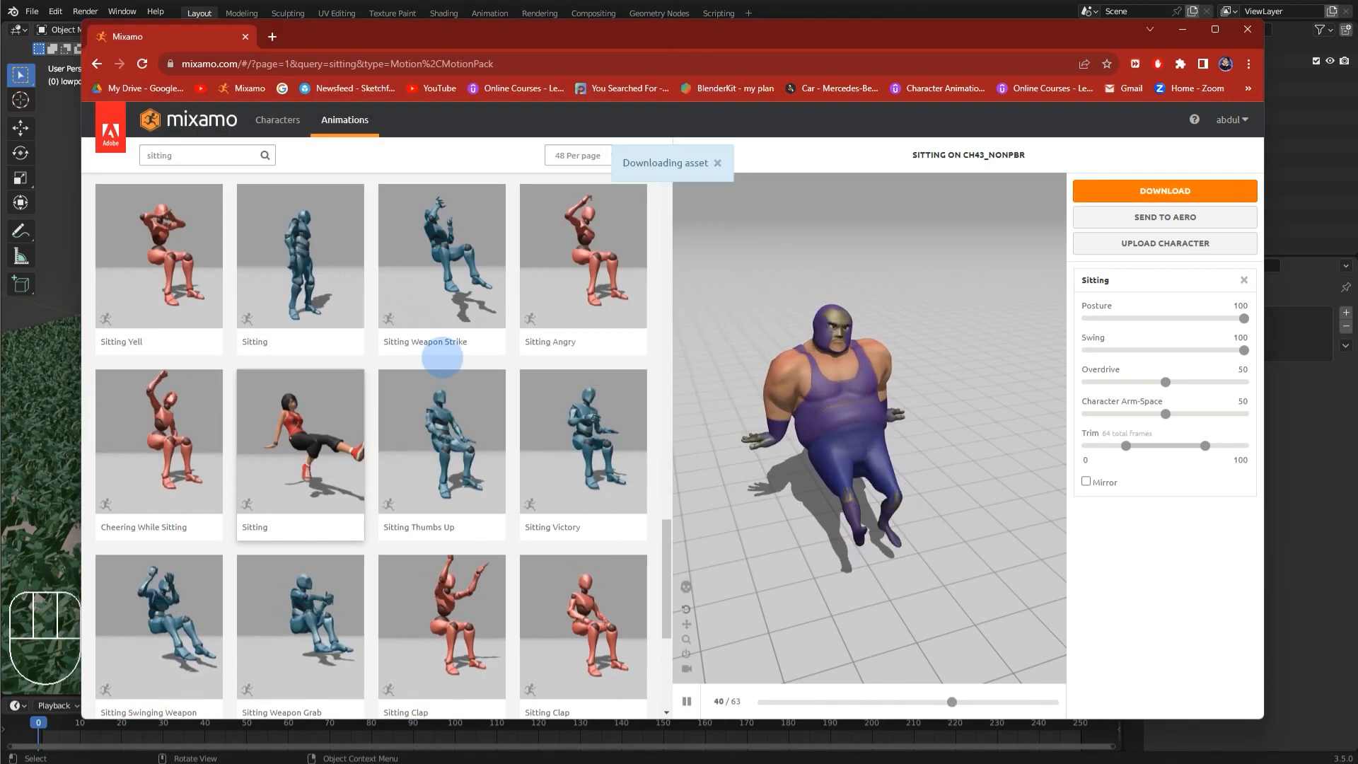
pyautogui.click(1248, 30)
# Import the FBX file Sitting.fbx from the I: drive into the car scene in Blender.
pyautogui.moveTo(799, 396); pyautogui.dragTo(603, 369, button='middle')
pyautogui.scroll(-3, 603, 369)
pyautogui.scroll(4, 641, 295)
pyautogui.moveTo(640, 290); pyautogui.dragTo(737, 385, button='middle')
pyautogui.scroll(3, 737, 385)
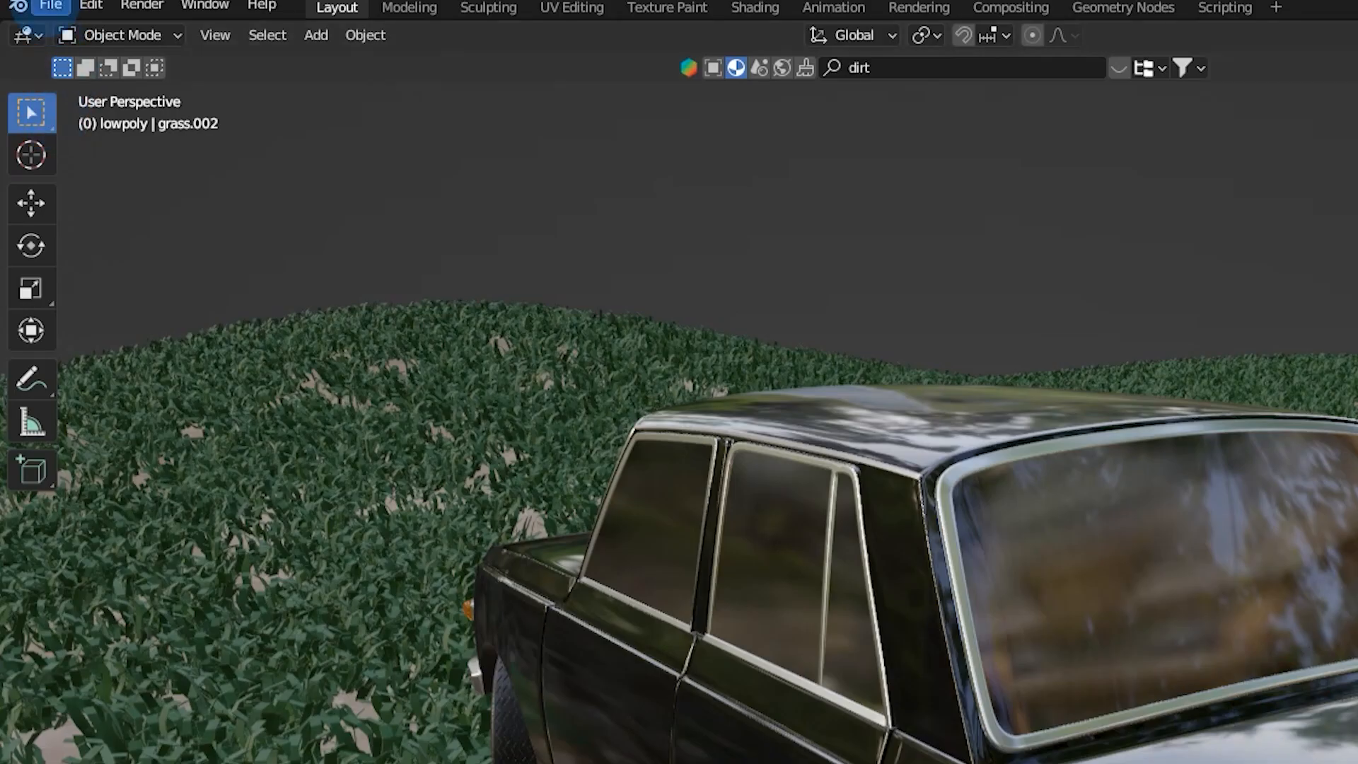
pyautogui.click(51, 4)
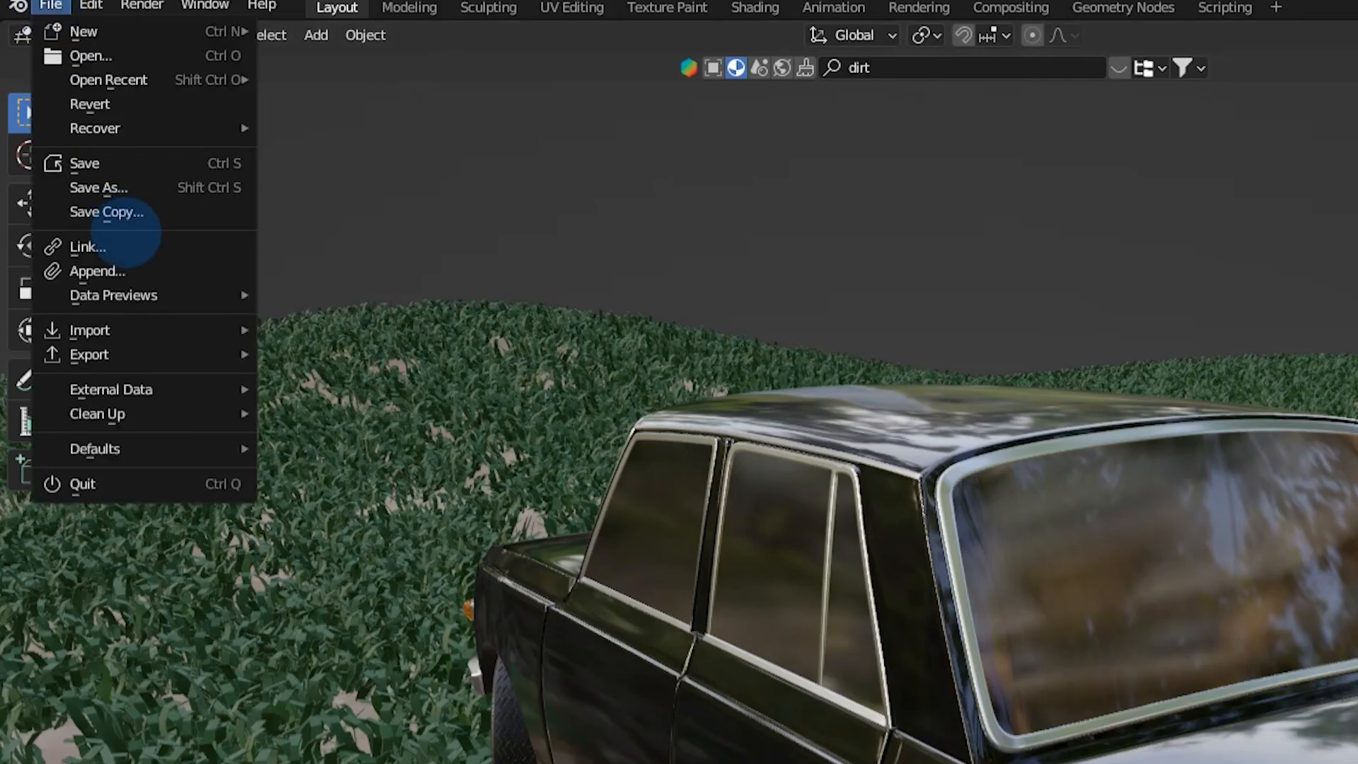
pyautogui.moveTo(121, 331)
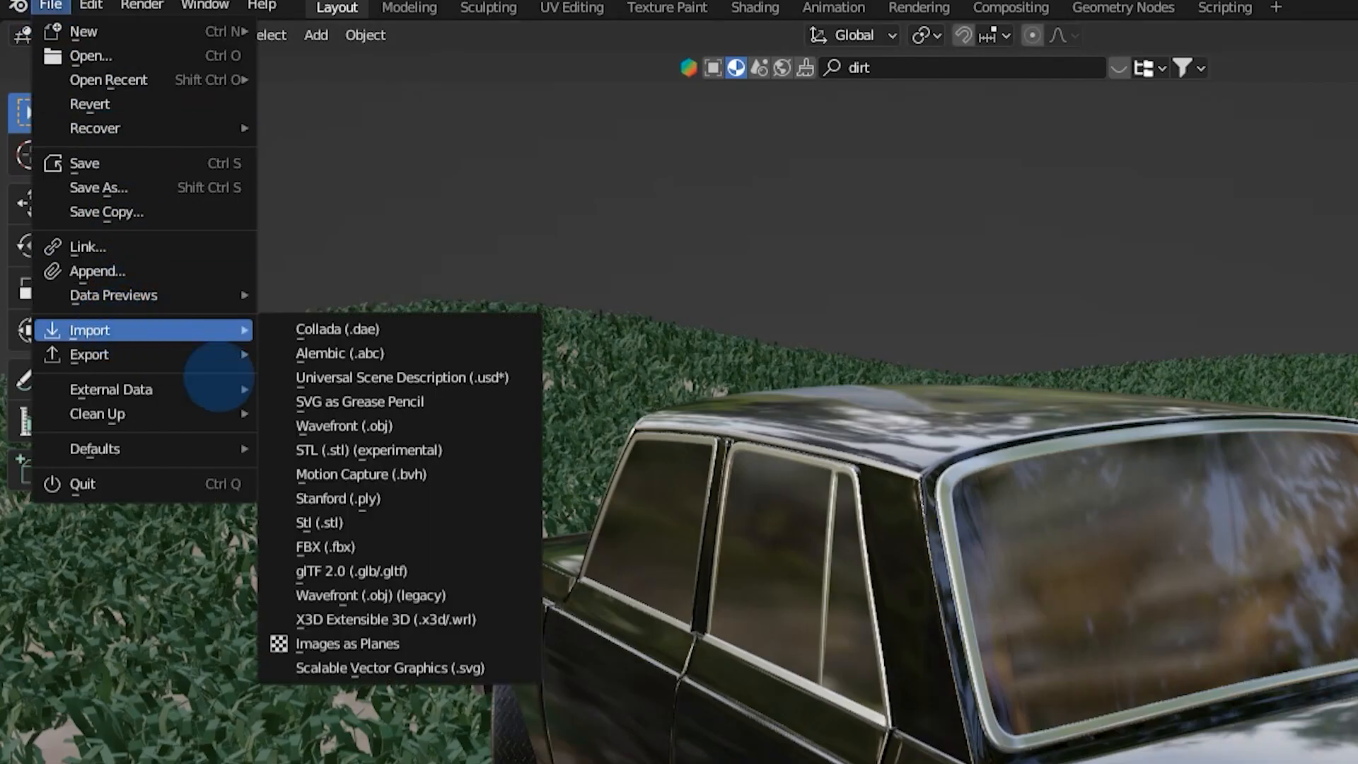
pyautogui.click(340, 547)
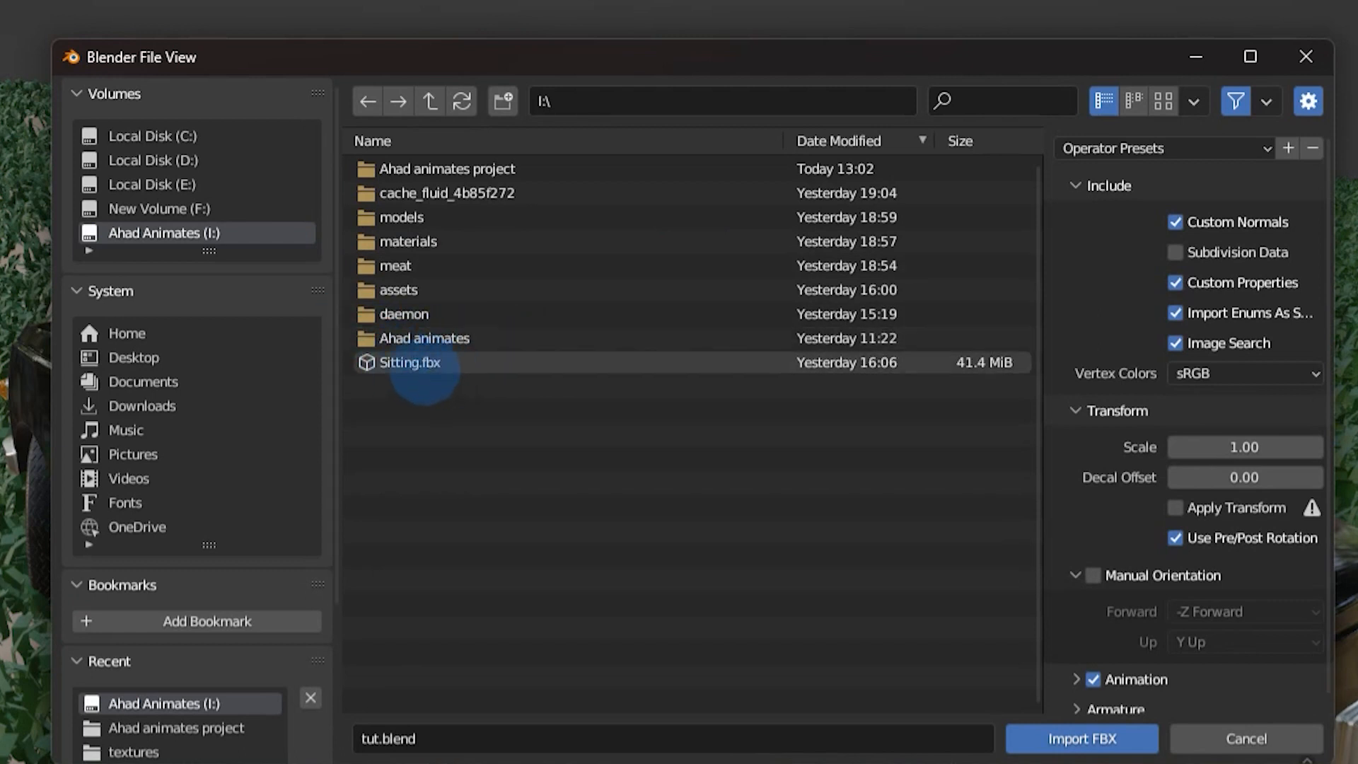
pyautogui.doubleClick(409, 363)
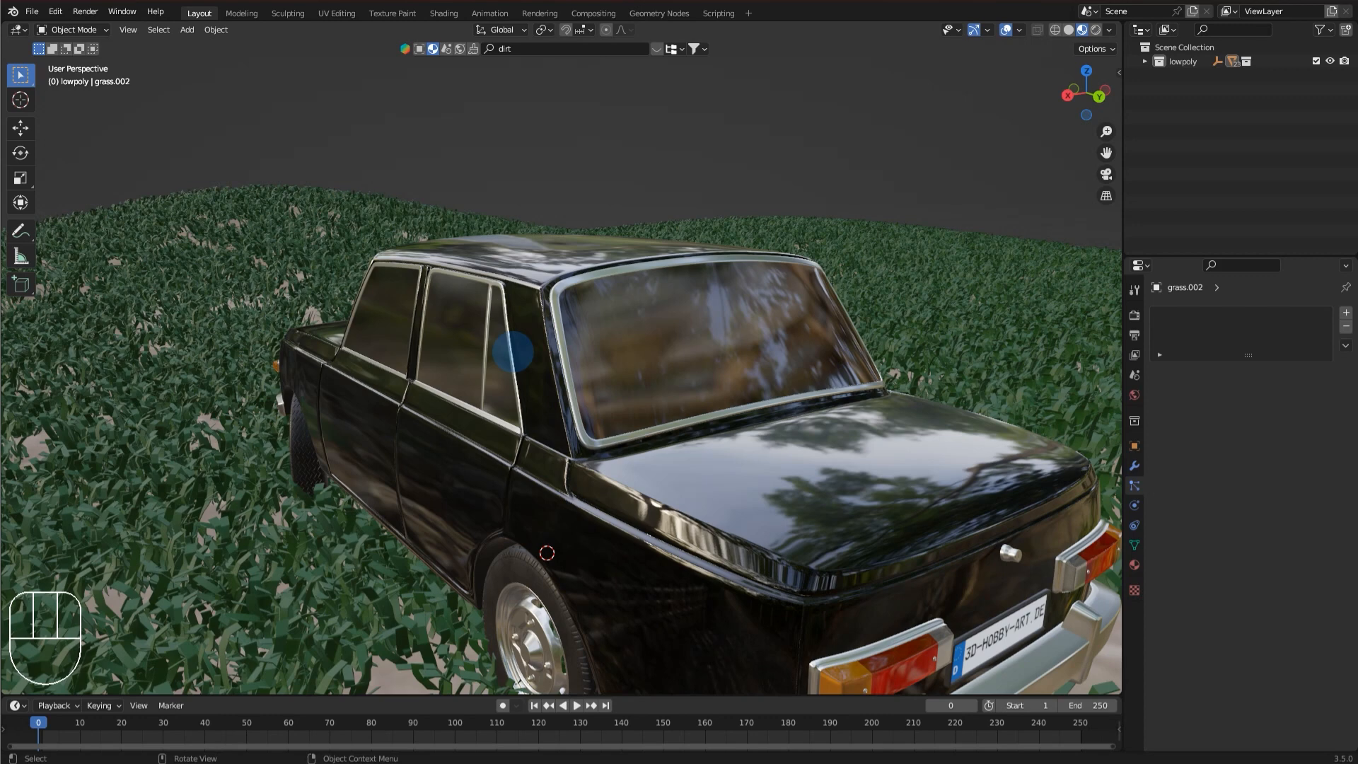
# Move the imported character's armature 1 m along the global Y axis towards the rear of the car.
pyautogui.scroll(-3, 513, 352)
pyautogui.moveTo(658, 387); pyautogui.dragTo(599, 317, button='middle')
pyautogui.press('g')
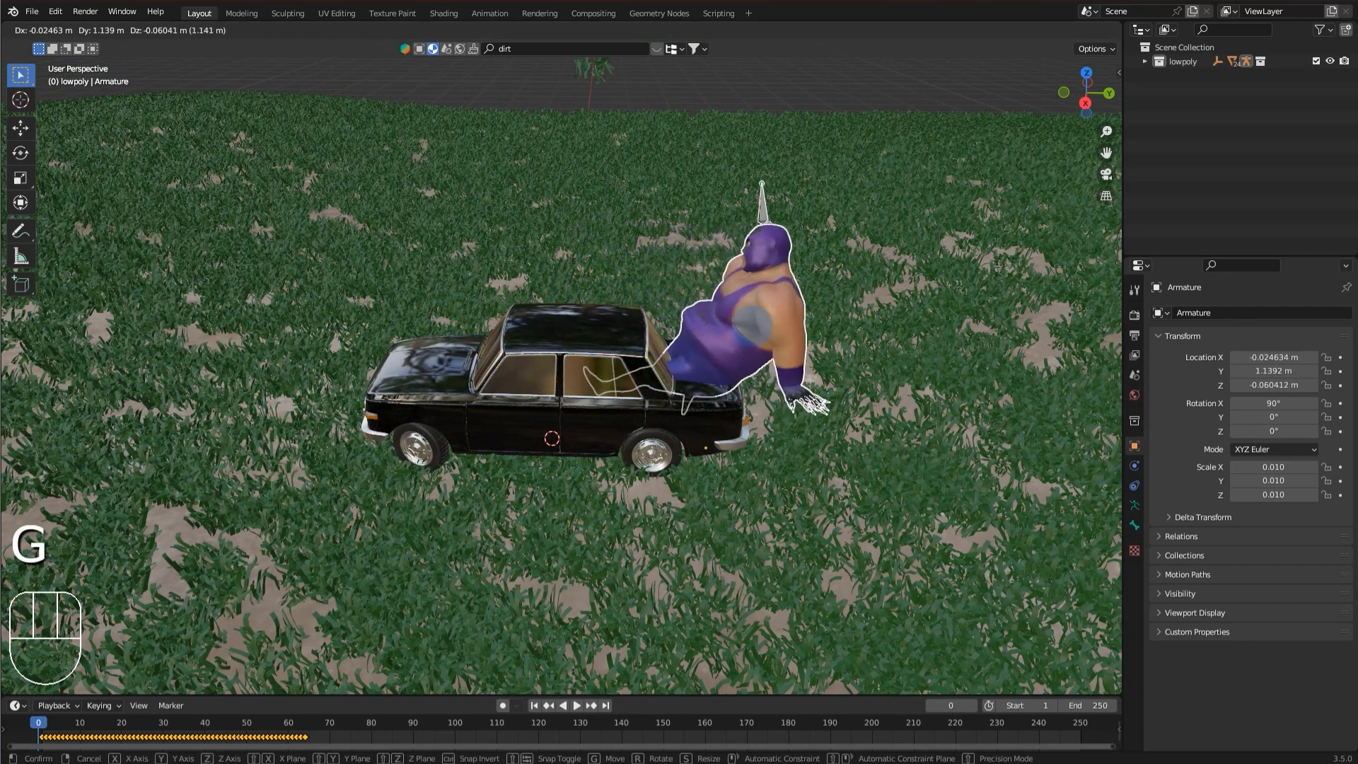
pyautogui.press('g')
pyautogui.press('g')
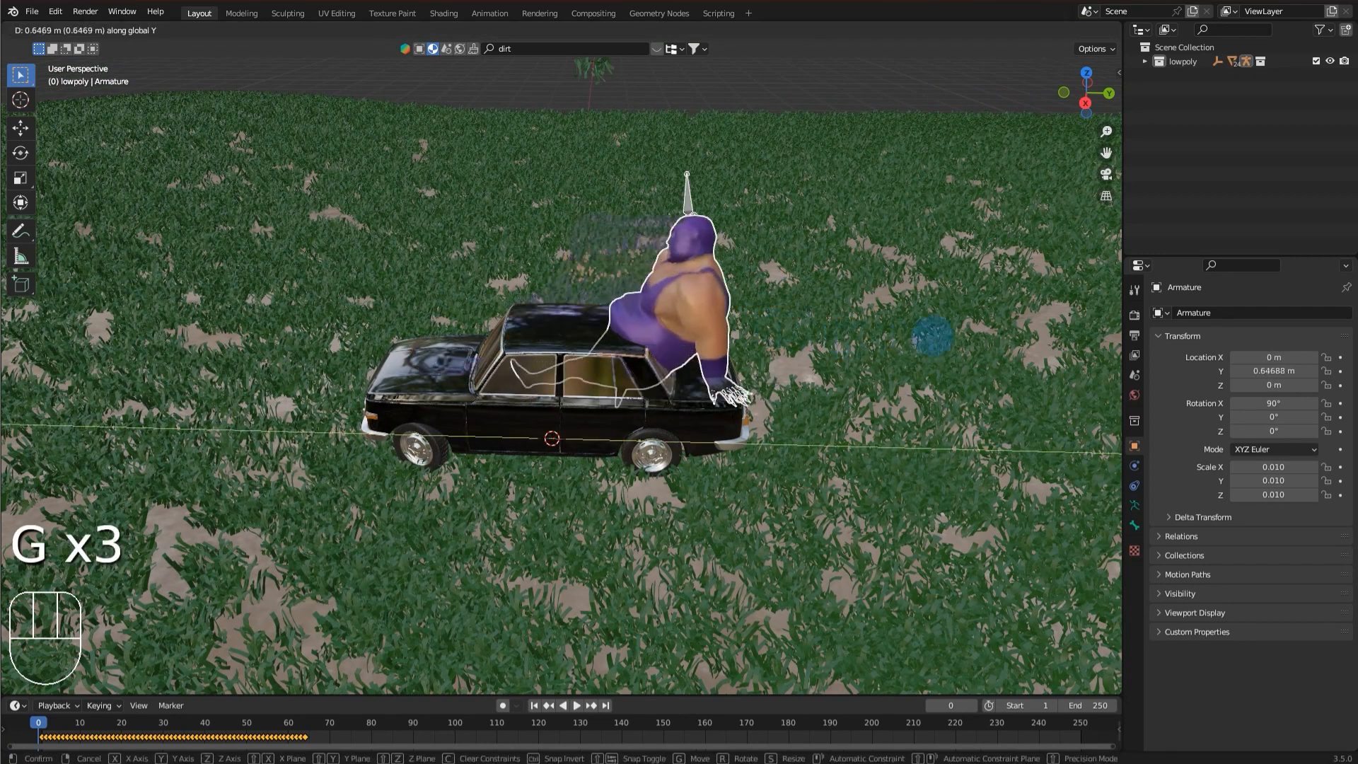
pyautogui.click(748, 200)
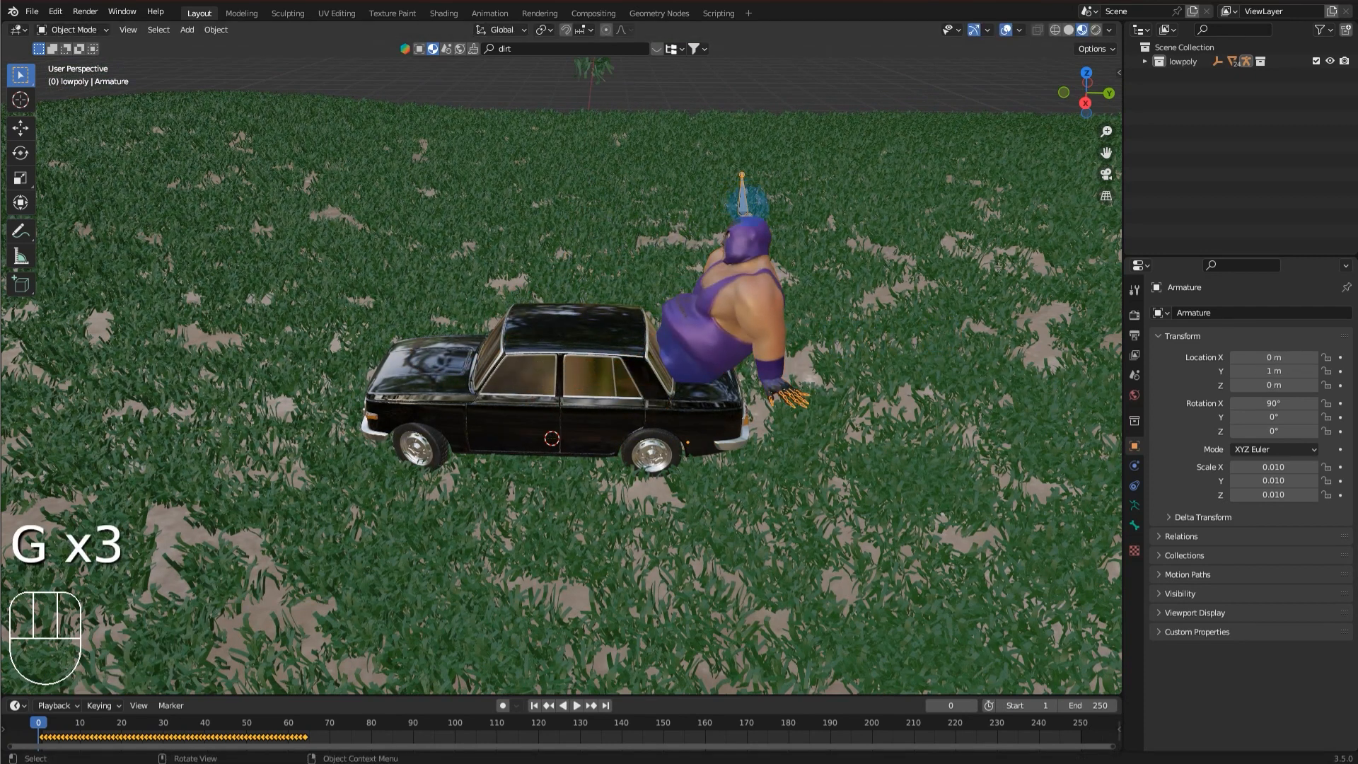
# Rotate the character 180° around the global Z axis so it faces away from the car's rear.
pyautogui.press('r')
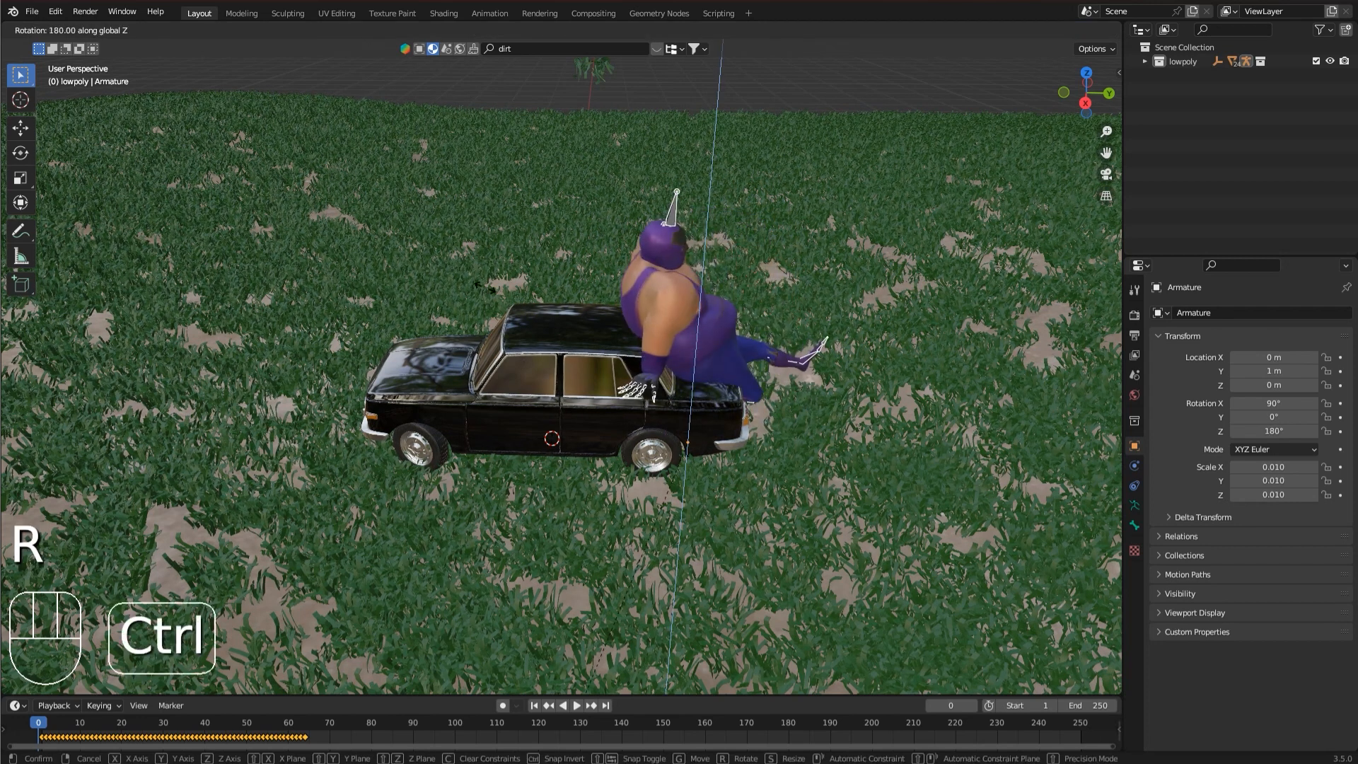
pyautogui.keyDown('ctrl'); pyautogui.click(467, 268); pyautogui.keyUp('ctrl')
pyautogui.scroll(2, 764, 354)
pyautogui.moveTo(767, 355); pyautogui.dragTo(775, 371, button='middle')
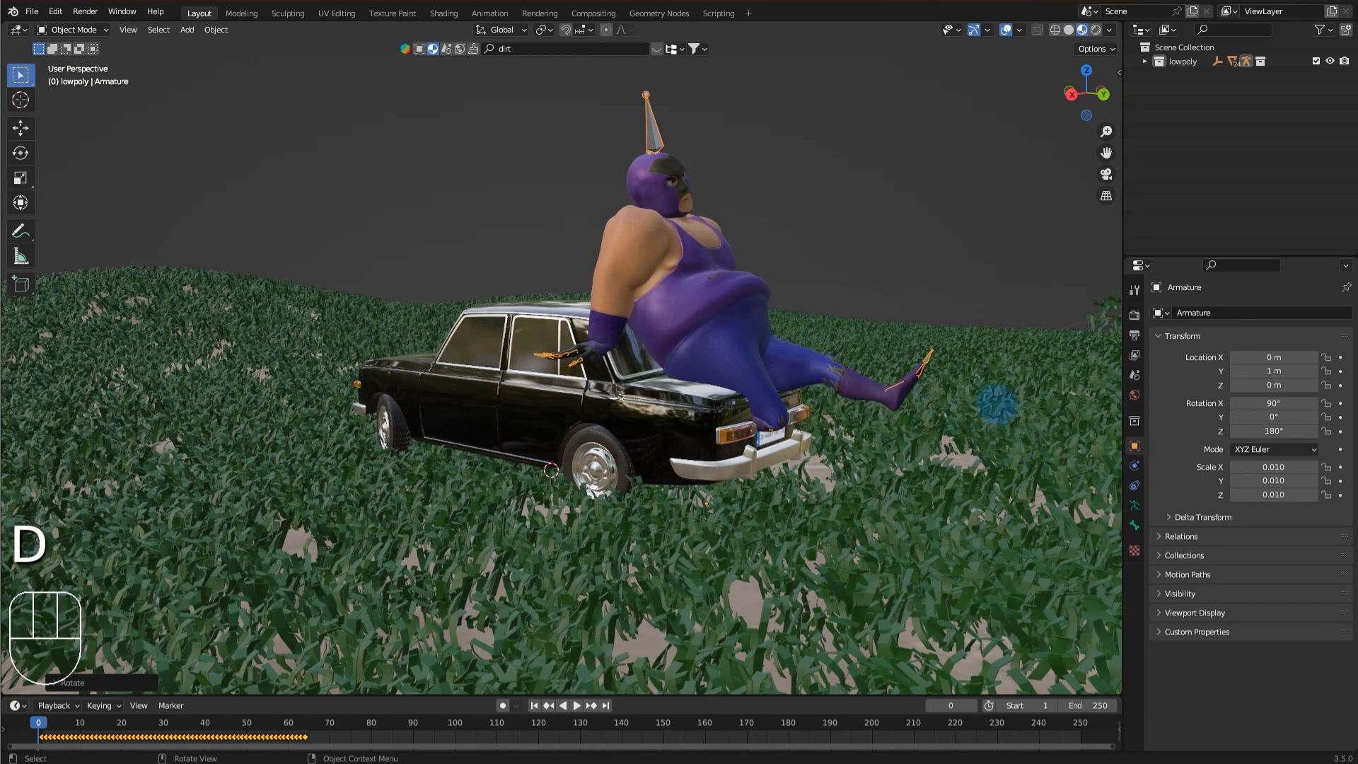
# Scale the character down by 0.5 and raise it along Z by about 0.41 m above the trunk.
pyautogui.press('s')
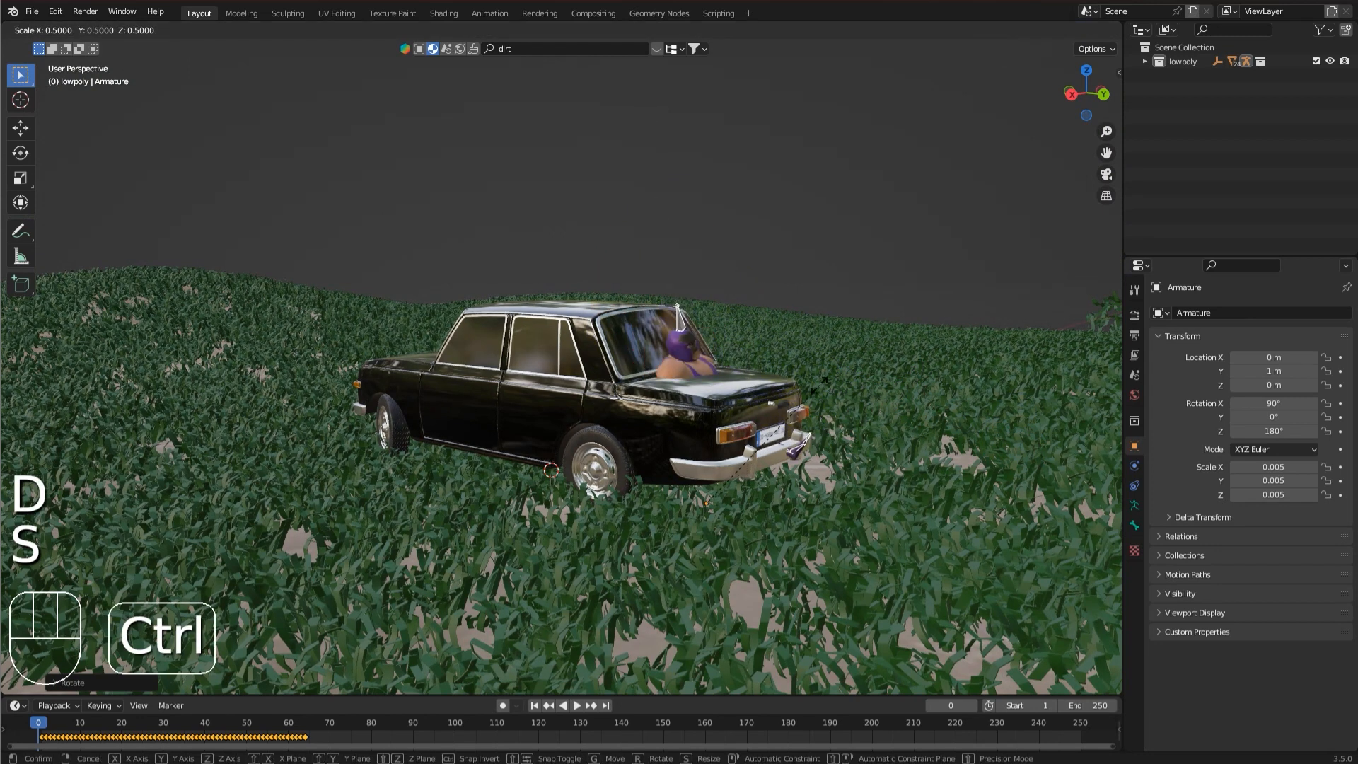
pyautogui.click(821, 384)
pyautogui.press('g')
pyautogui.press('z')
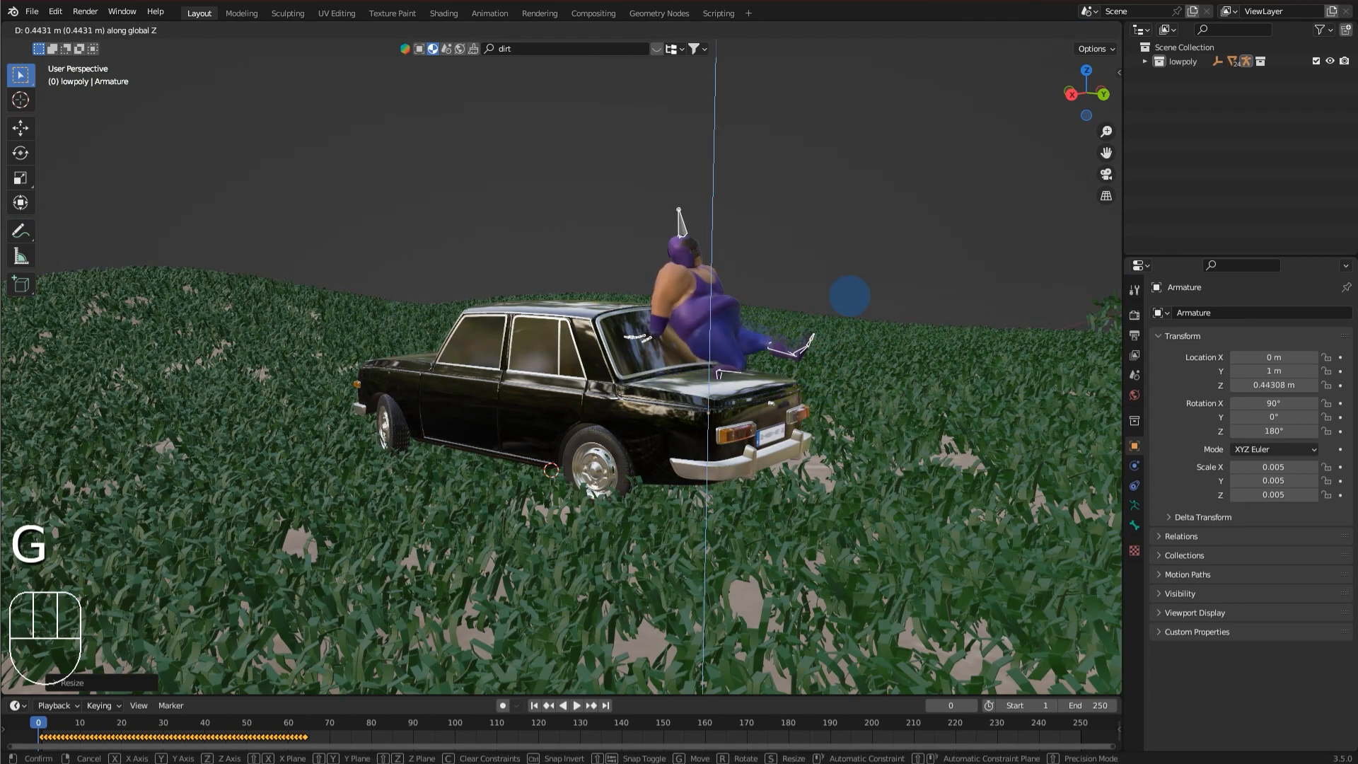
pyautogui.click(850, 295)
# Enlarge the character to a scale of about 0.006 and move it along Y to about 1.33 m.
pyautogui.moveTo(850, 296)
pyautogui.mouseDown(button='middle')
pyautogui.moveTo(795, 324)
pyautogui.moveTo(846, 322)
pyautogui.mouseUp(button='middle')
pyautogui.press('s')
pyautogui.click(861, 351)
pyautogui.press('g')
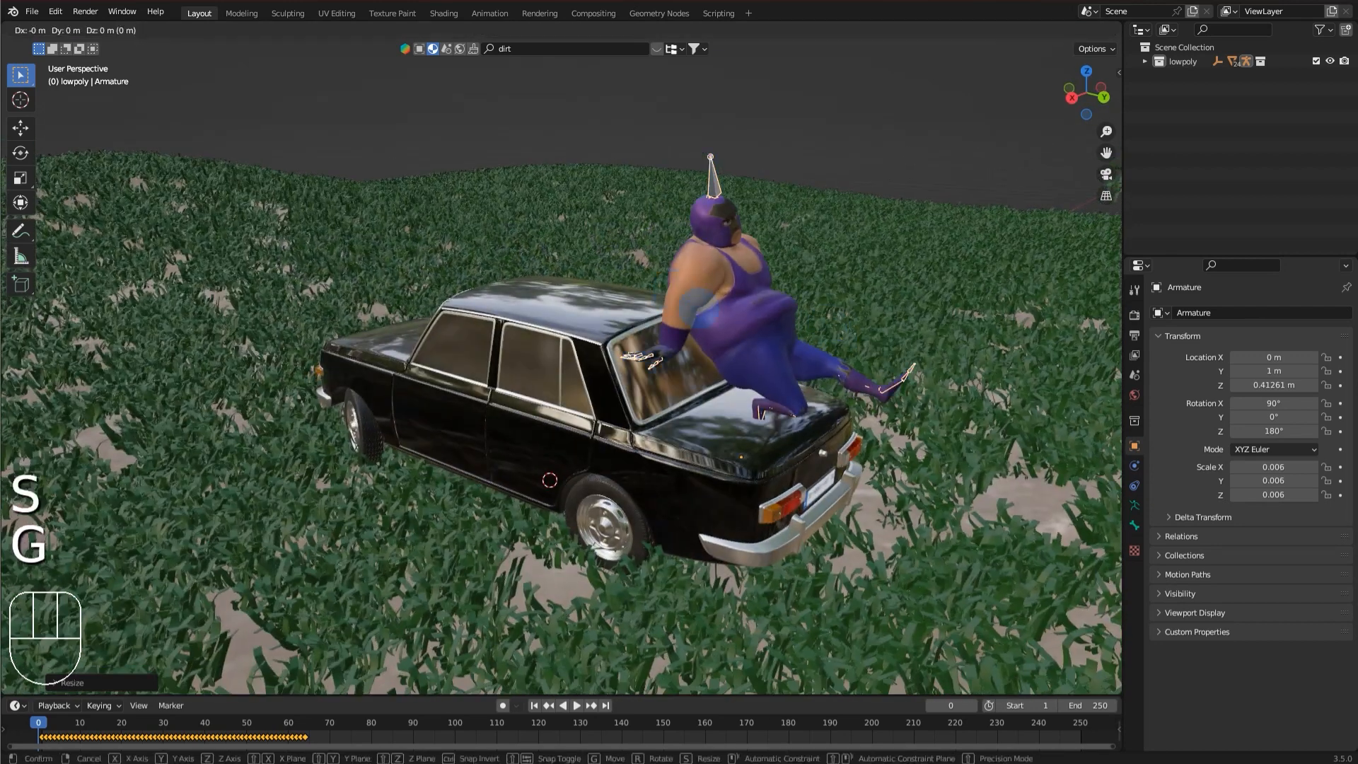
pyautogui.press('y')
pyautogui.click(746, 349)
# Lower the character along Z to about 0.185 m so it approaches the trunk lid.
pyautogui.moveTo(746, 349); pyautogui.dragTo(539, 339, button='middle')
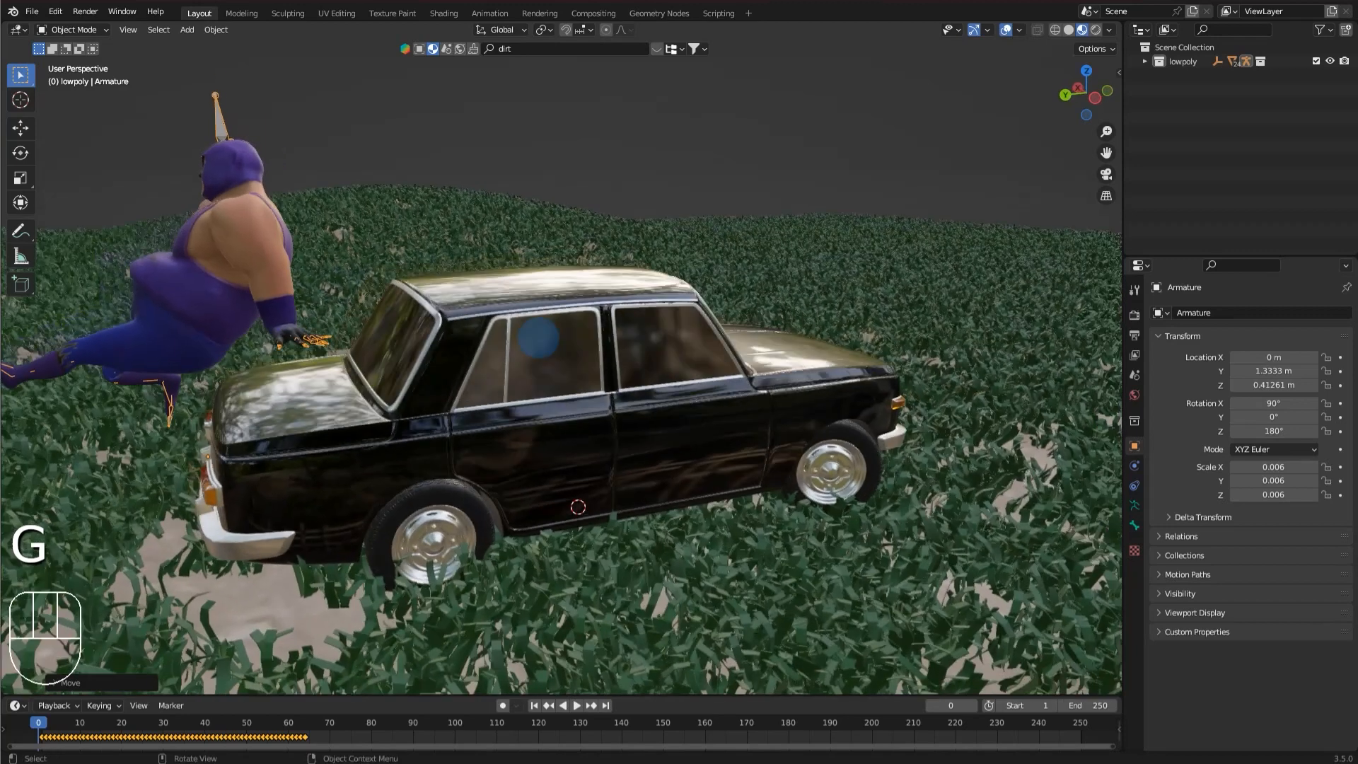
pyautogui.press('KP_Decimal')
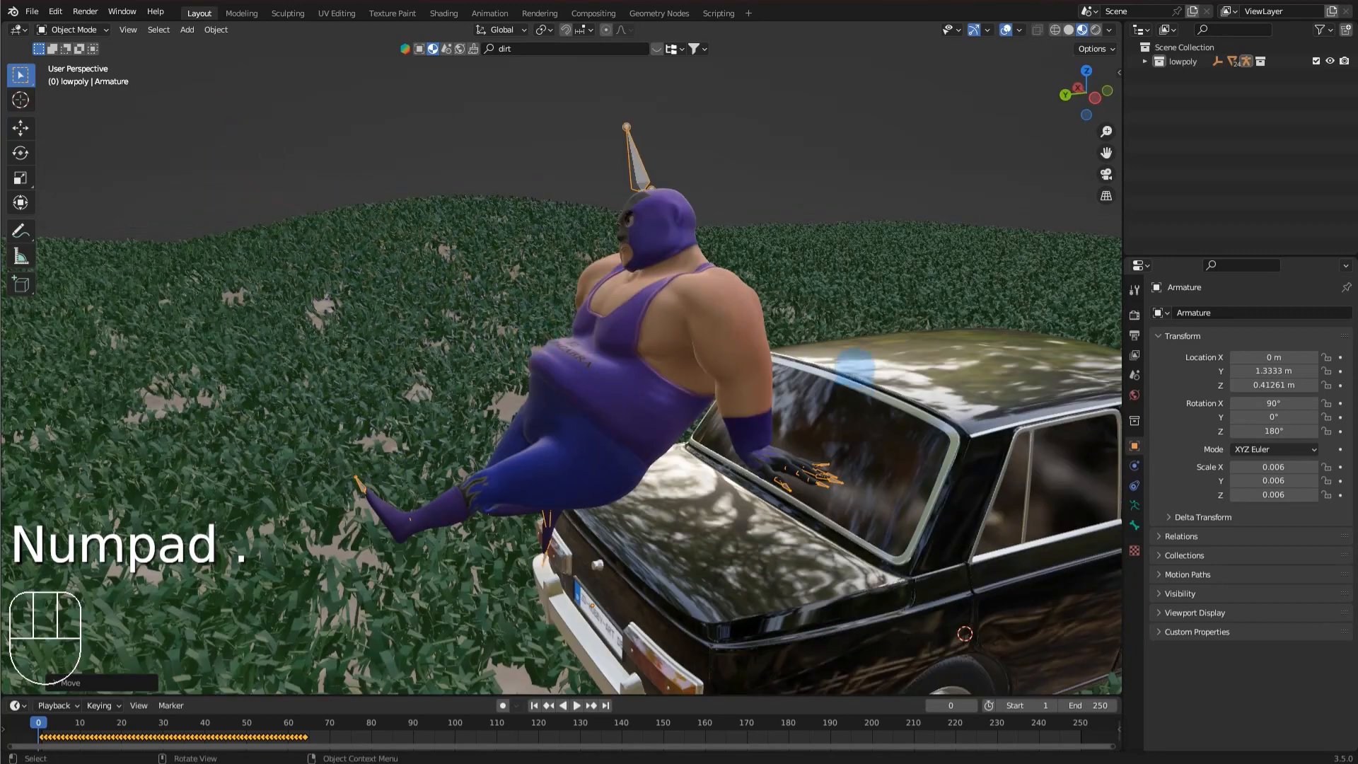
pyautogui.press('g')
pyautogui.click(607, 419)
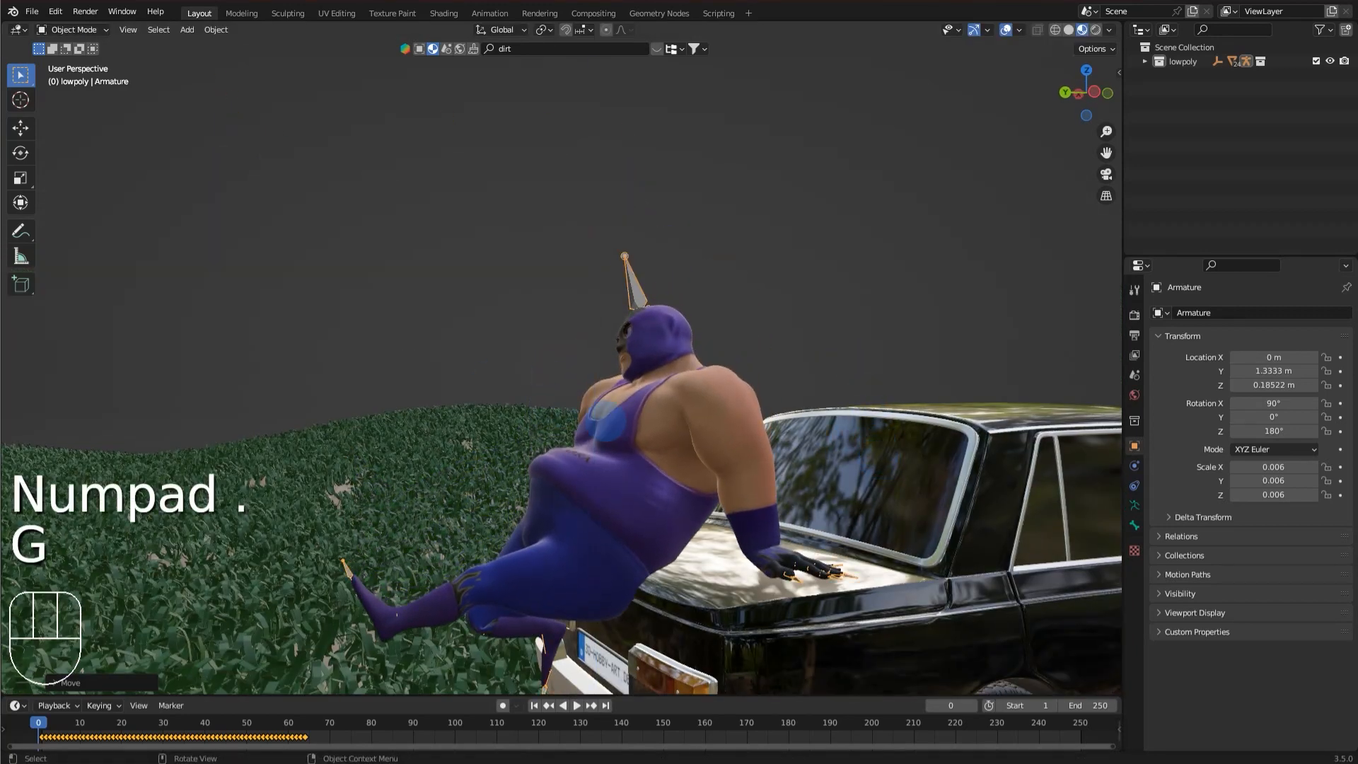
# Raise the character along Z to about 0.264 m so its hand and seat clear the trunk lid.
pyautogui.moveTo(606, 418); pyautogui.dragTo(699, 462, button='middle')
pyautogui.keyDown('alt'); pyautogui.middleClick(454, 471); pyautogui.keyUp('alt')
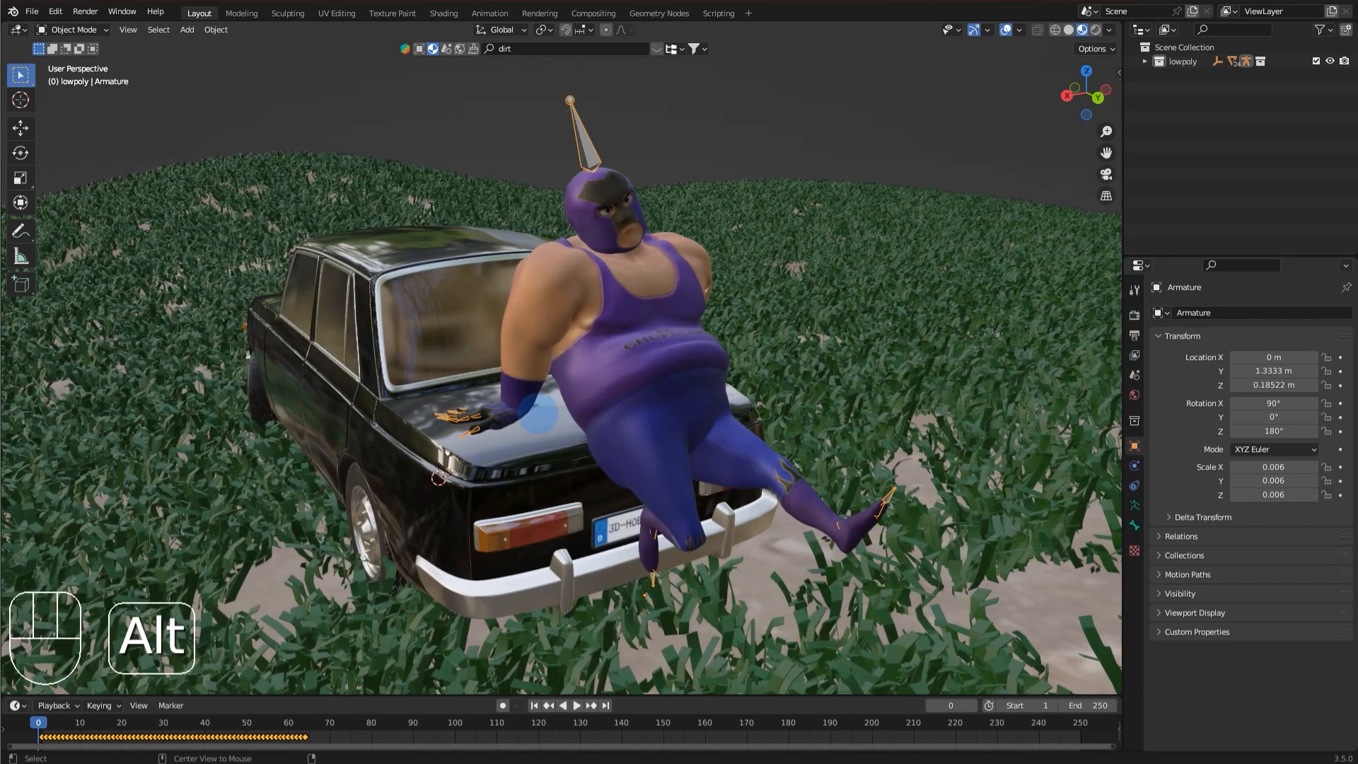
pyautogui.moveTo(590, 395); pyautogui.dragTo(698, 385, button='middle')
pyautogui.scroll(3, 500, 433)
pyautogui.scroll(-1, 500, 433)
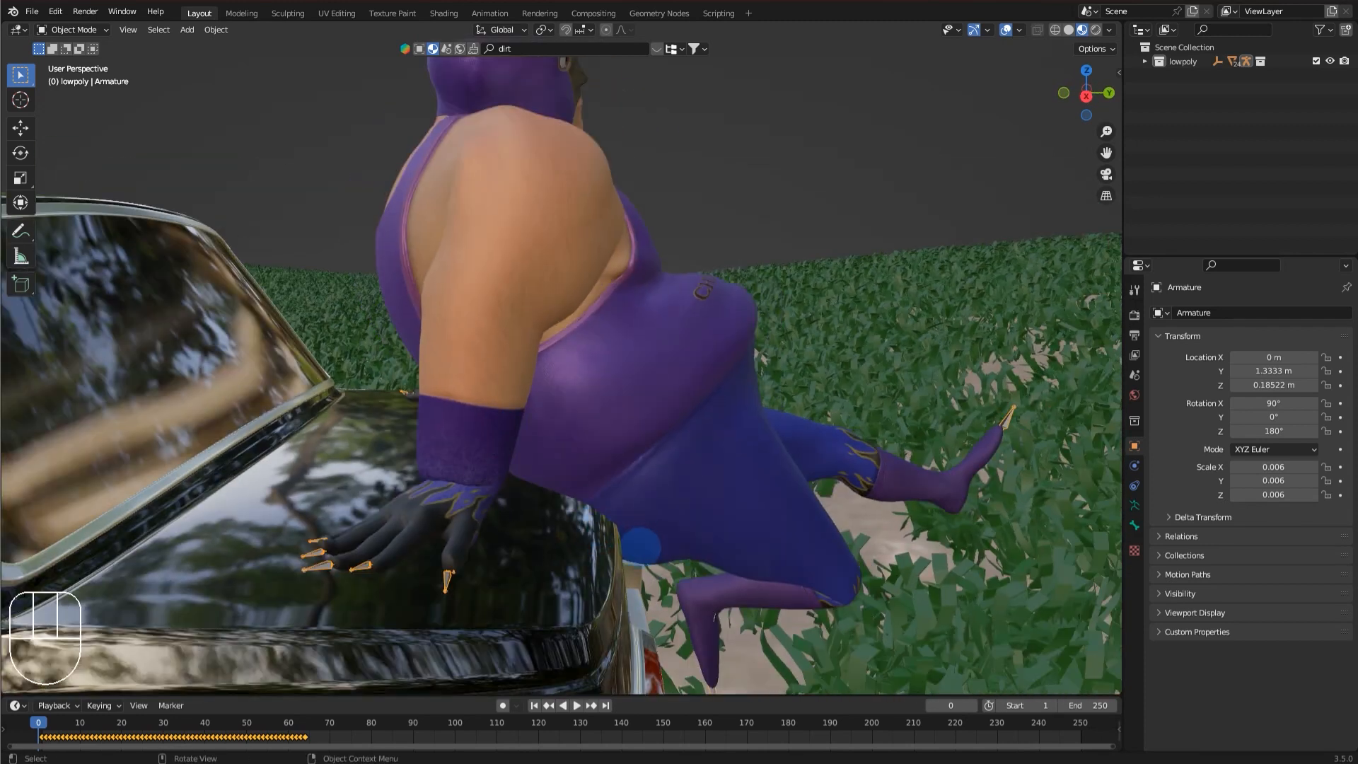
pyautogui.press('g')
pyautogui.click(726, 451)
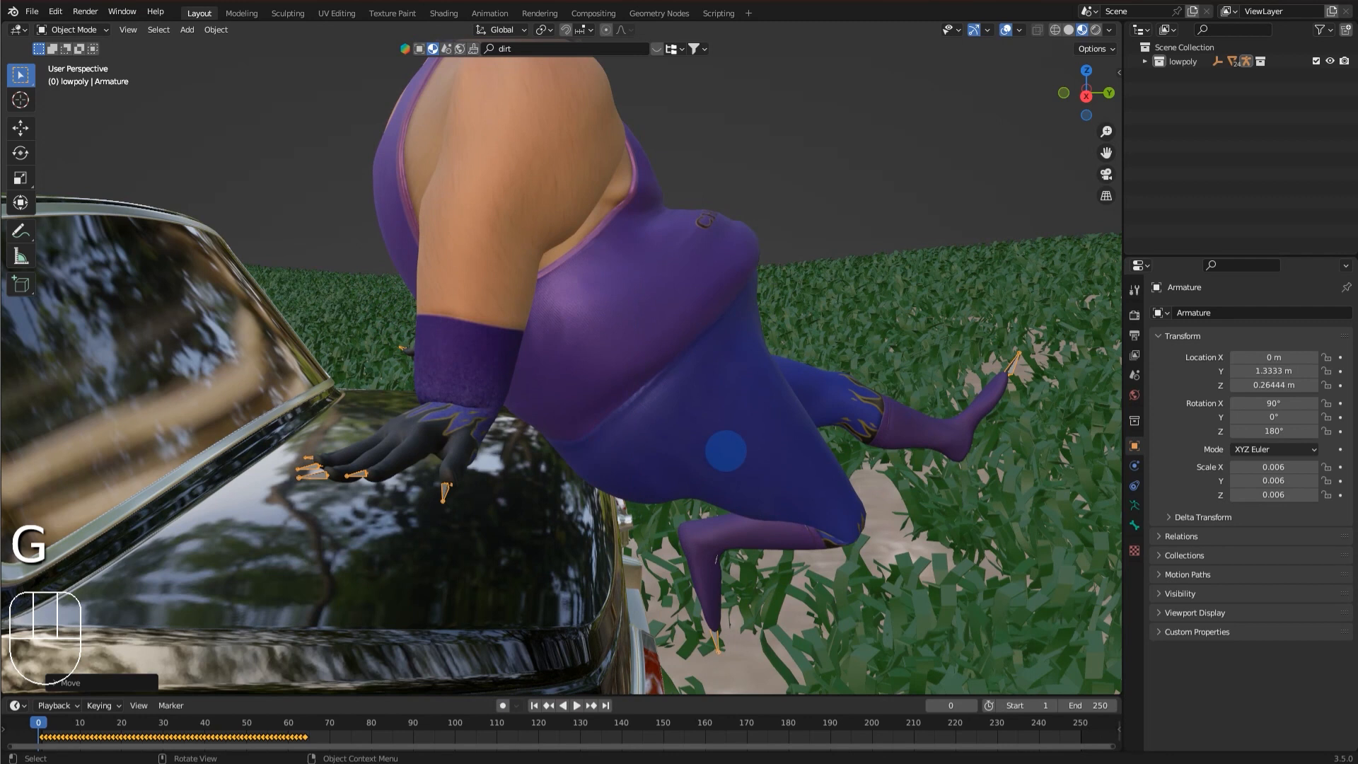
# Tilt the character backwards by 15° around the global X axis.
pyautogui.press('r')
pyautogui.press('r')
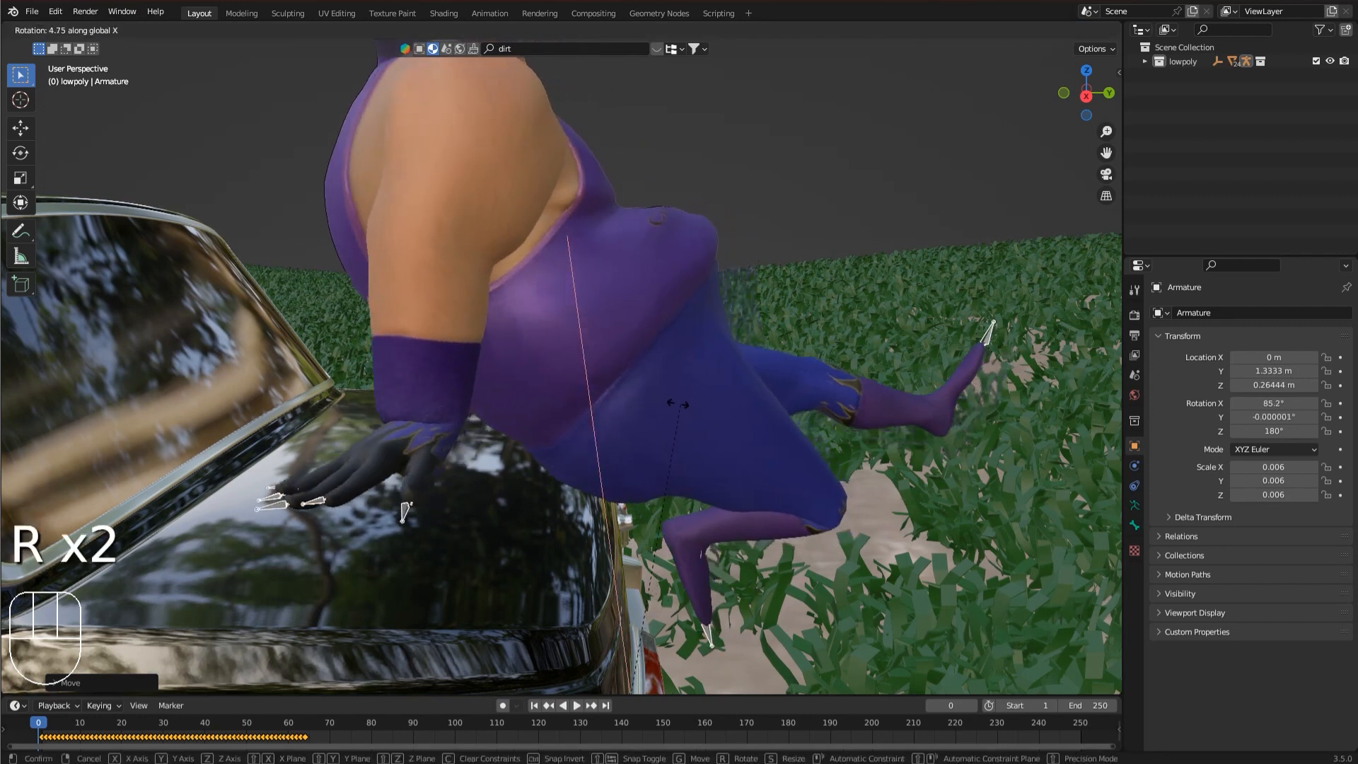
pyautogui.press('ctrl')
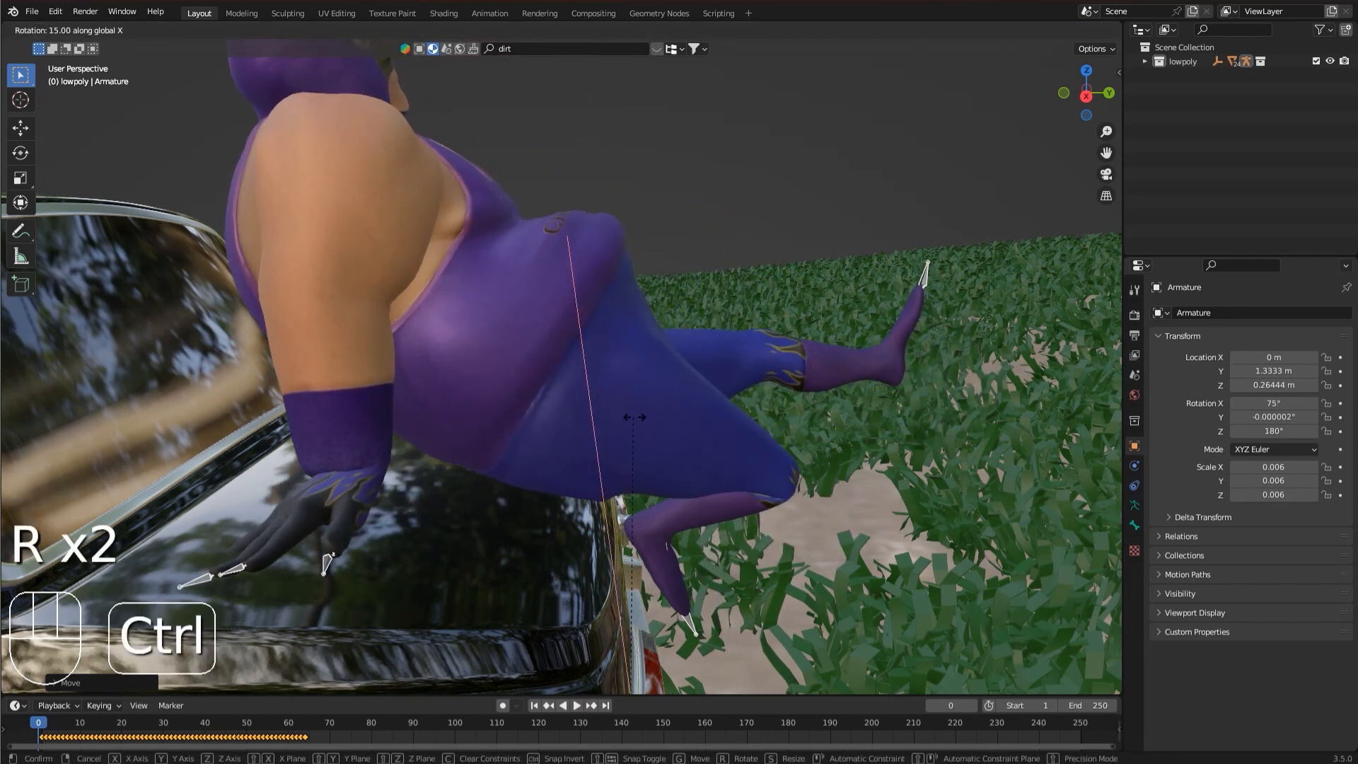
pyautogui.click(636, 418)
# Play the sitting animation briefly and go to frame 18 to check the hand against the trunk.
pyautogui.press('h')
pyautogui.hotkey('ctrl', 'z')
pyautogui.press('space')
pyautogui.press('space')
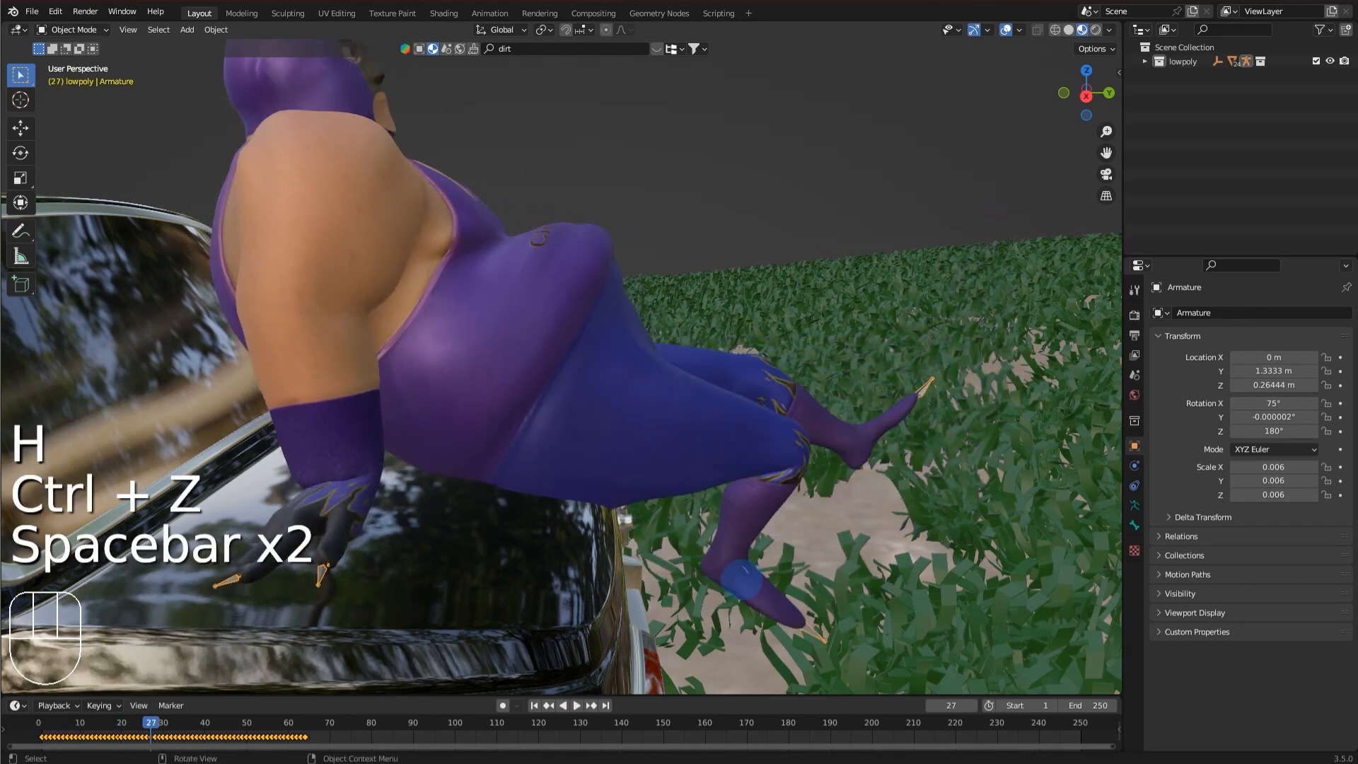
pyautogui.moveTo(151, 719); pyautogui.dragTo(113, 720)
pyautogui.moveTo(421, 564); pyautogui.dragTo(566, 541, button='middle')
pyautogui.press('h')
pyautogui.press('c')
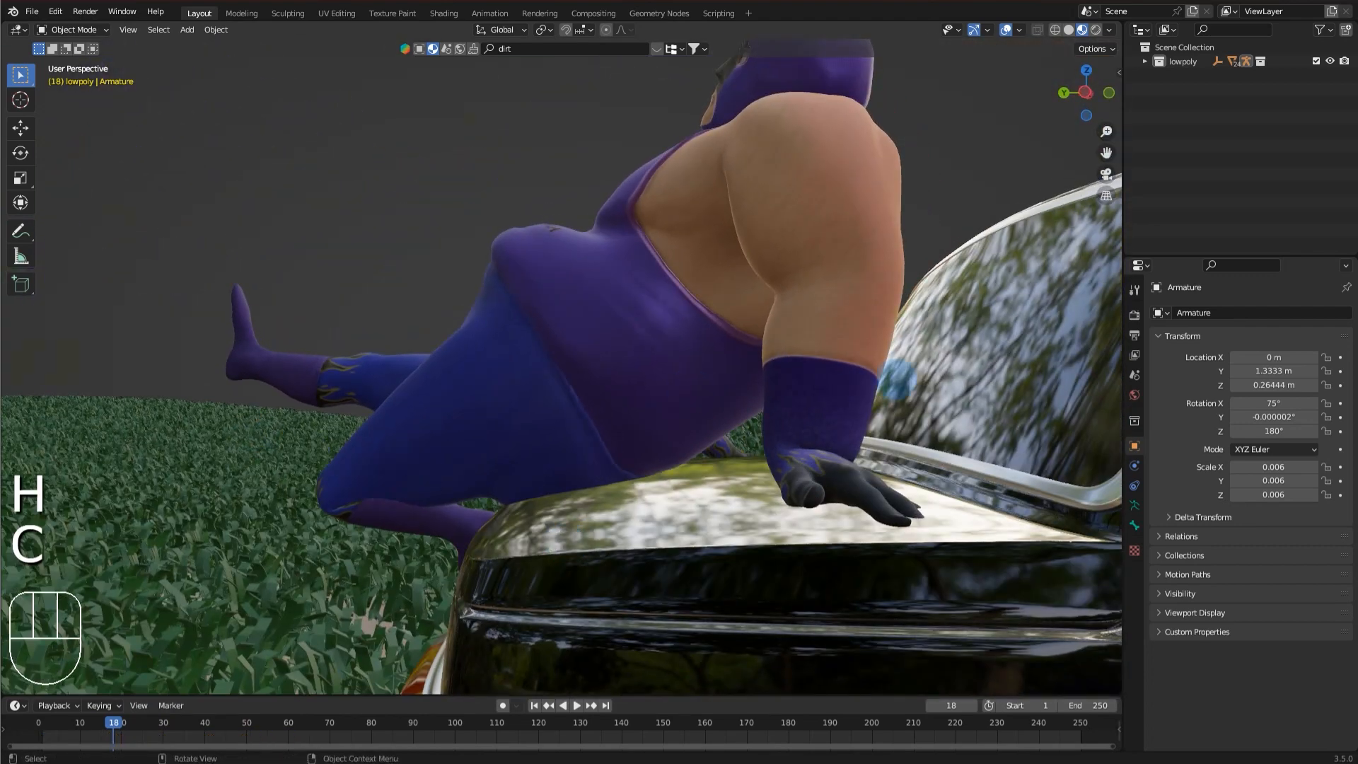
pyautogui.hotkey('ctrl', 'z')
pyautogui.moveTo(609, 370)
pyautogui.mouseDown(button='middle')
pyautogui.moveTo(692, 346)
pyautogui.moveTo(612, 368)
pyautogui.mouseUp(button='middle')
pyautogui.hotkey('ctrl', 'z')
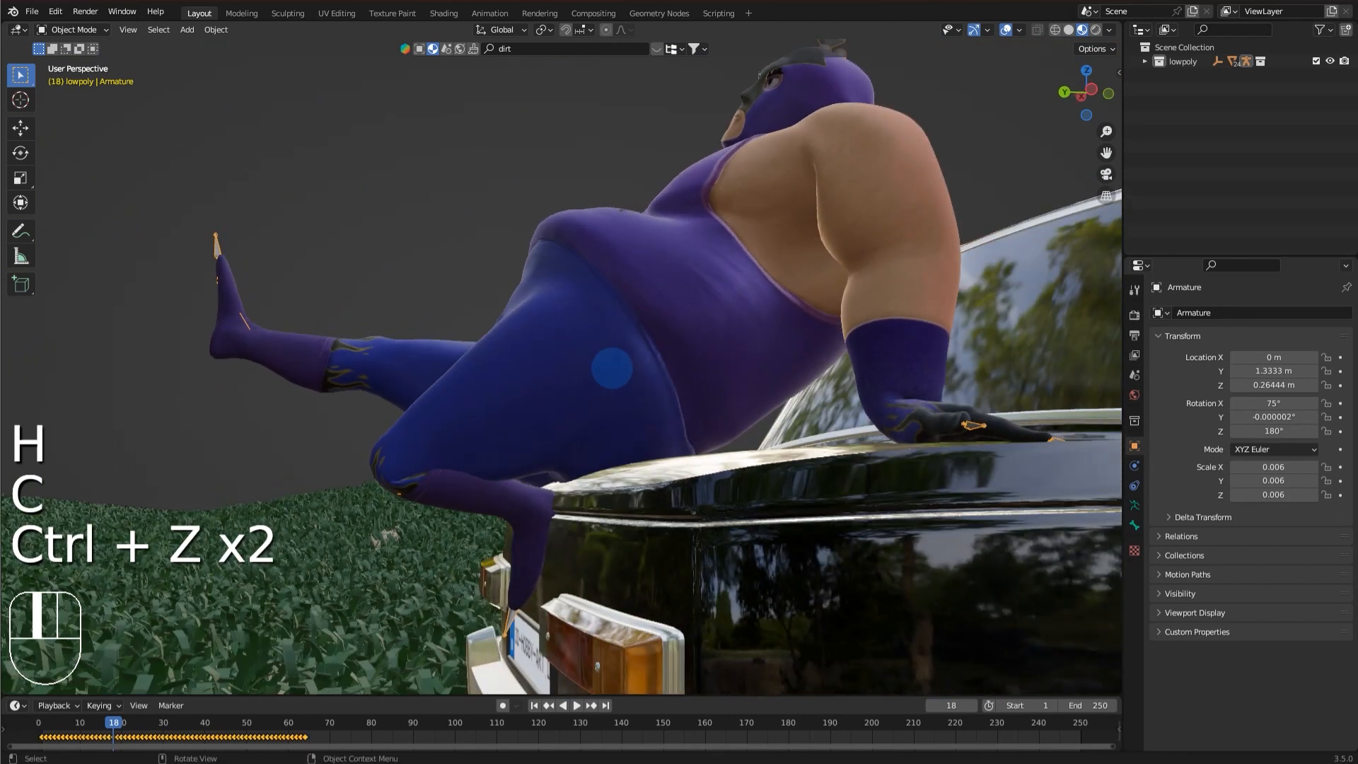
# Shift the character to about Y 1.353 m and Z 0.294 m, and tilt it back to about 72.2° X rotation.
pyautogui.press('g')
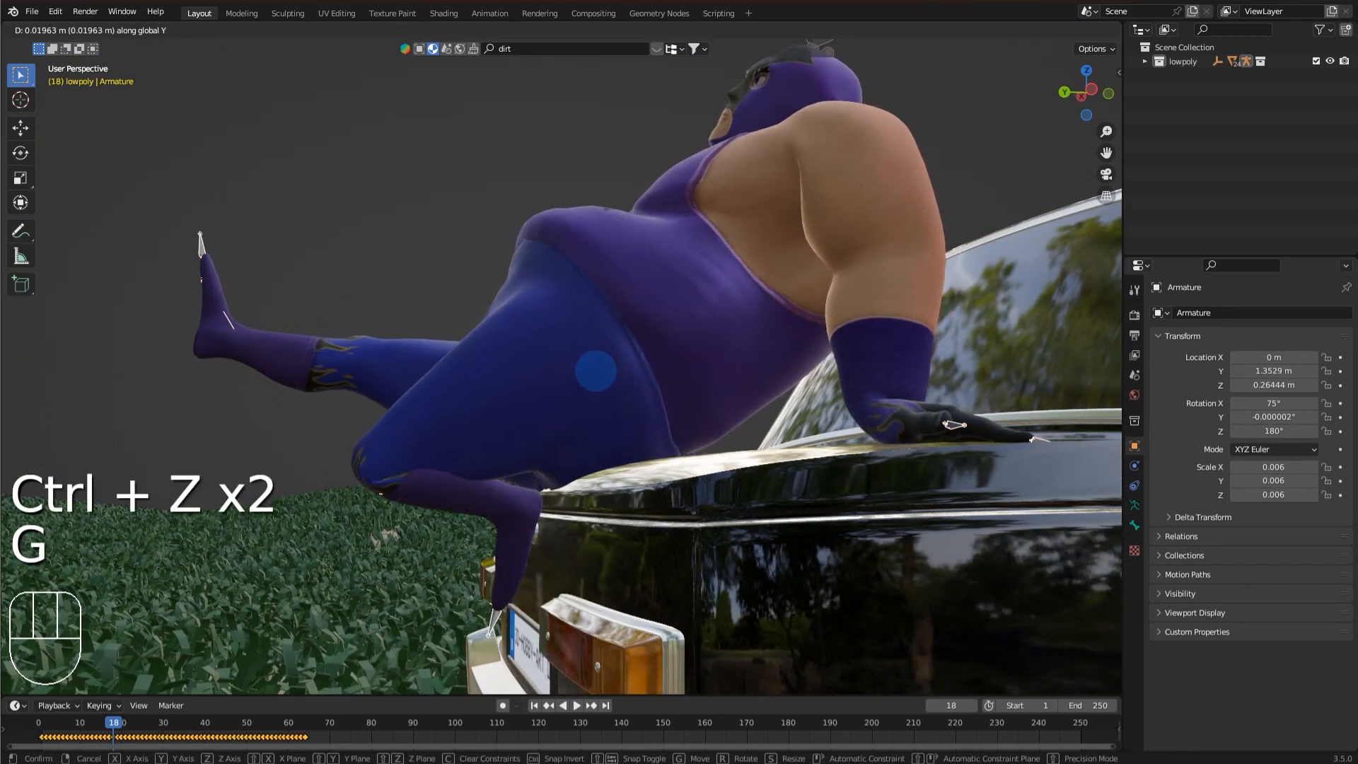
pyautogui.press('g')
pyautogui.press('r')
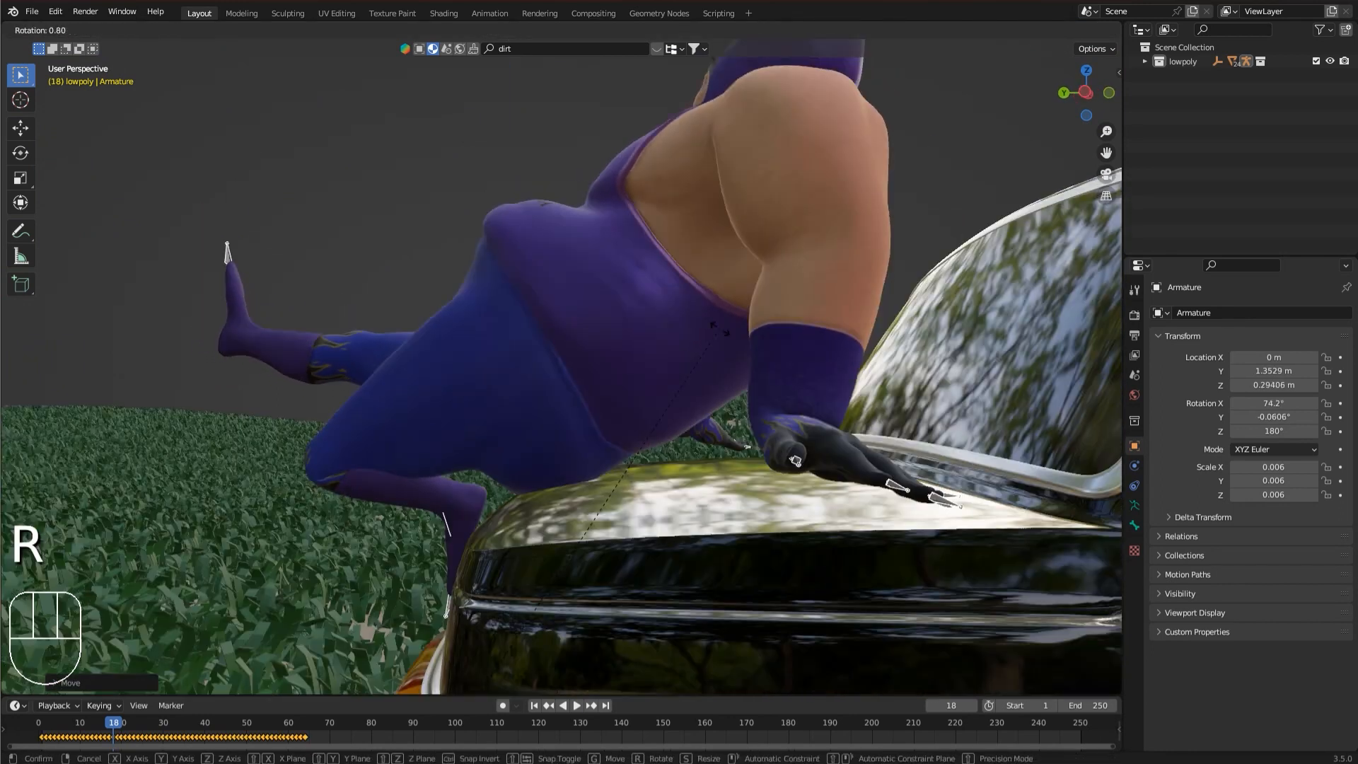
pyautogui.click(733, 339)
# Play the animation and examine from behind how the character sits on the trunk.
pyautogui.moveTo(734, 337); pyautogui.dragTo(979, 343, button='middle')
pyautogui.press('space')
pyautogui.scroll(-6, 979, 342)
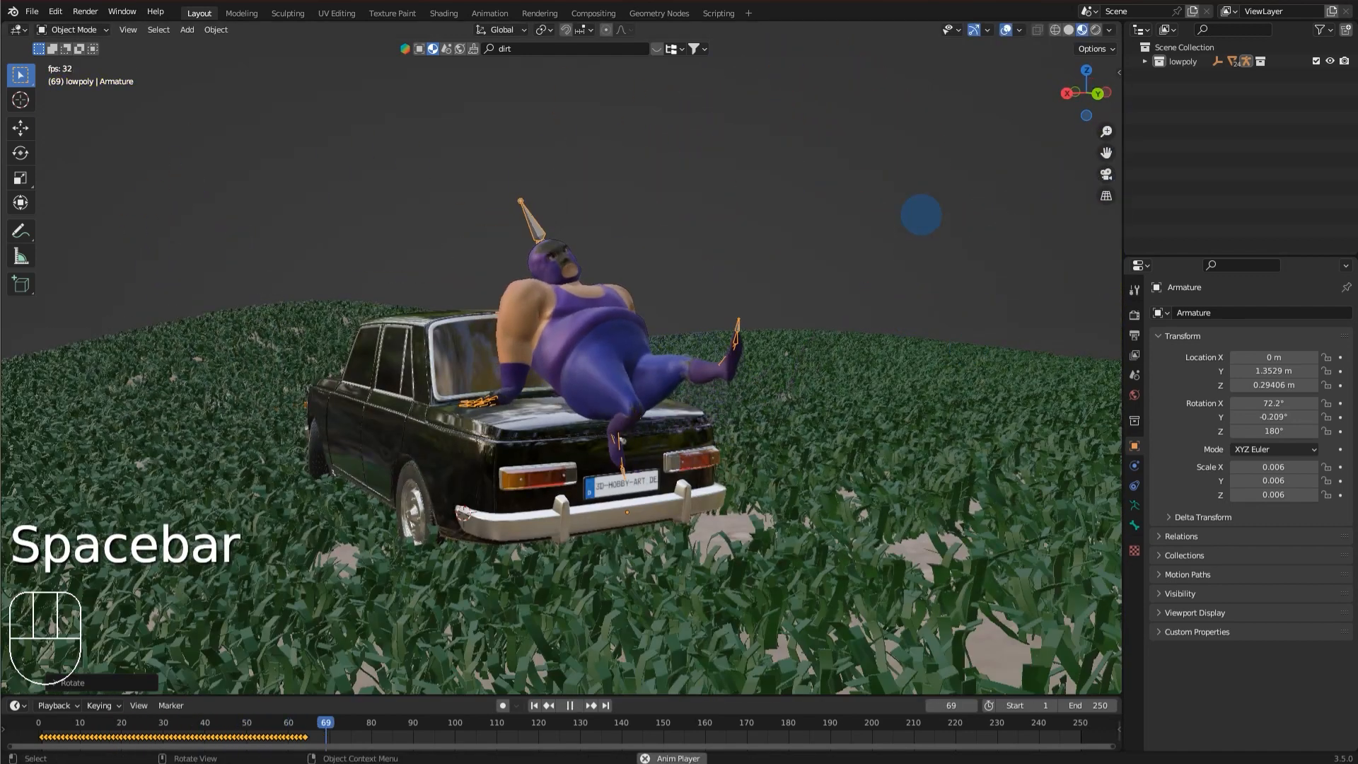
pyautogui.press('space')
pyautogui.press('space')
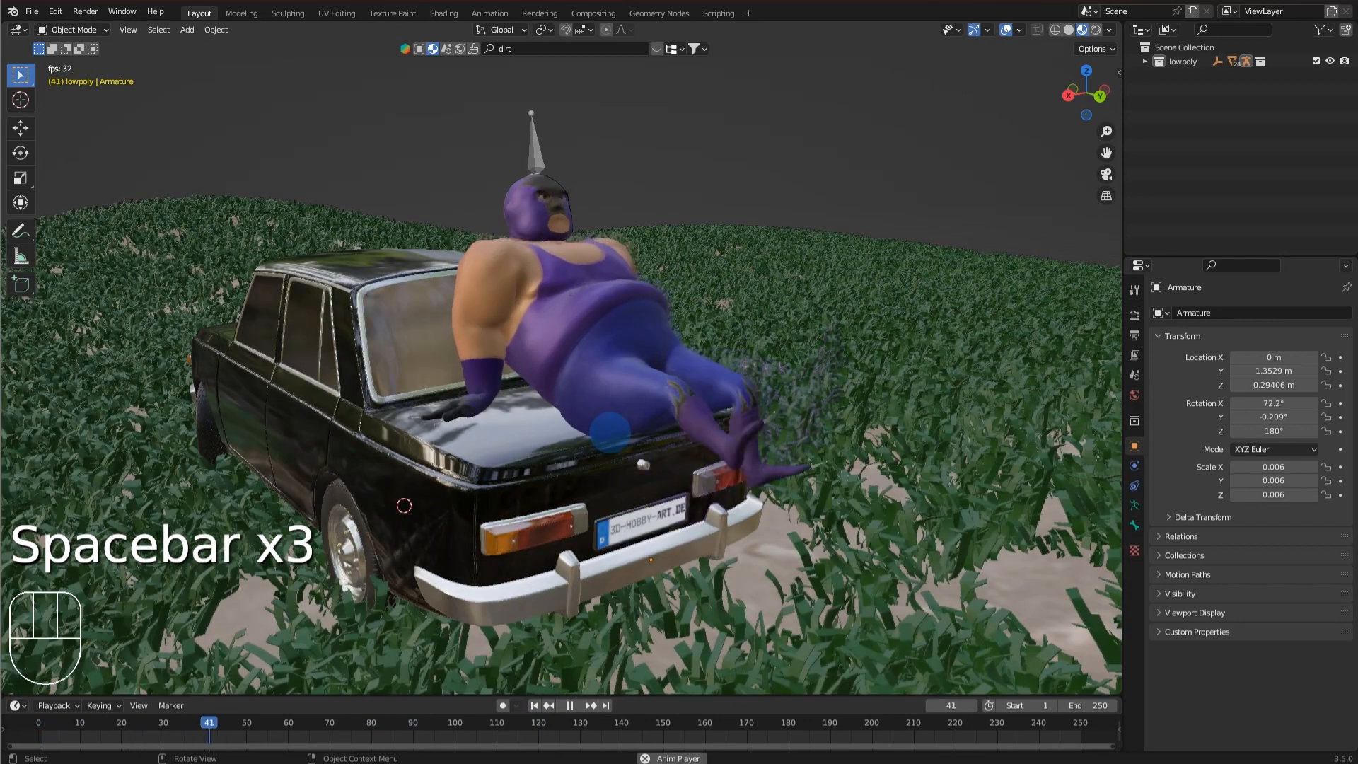
pyautogui.press('space')
# Return to the first frame and save the file tut.blend.
pyautogui.click(535, 705)
pyautogui.hotkey('ctrl', 's')
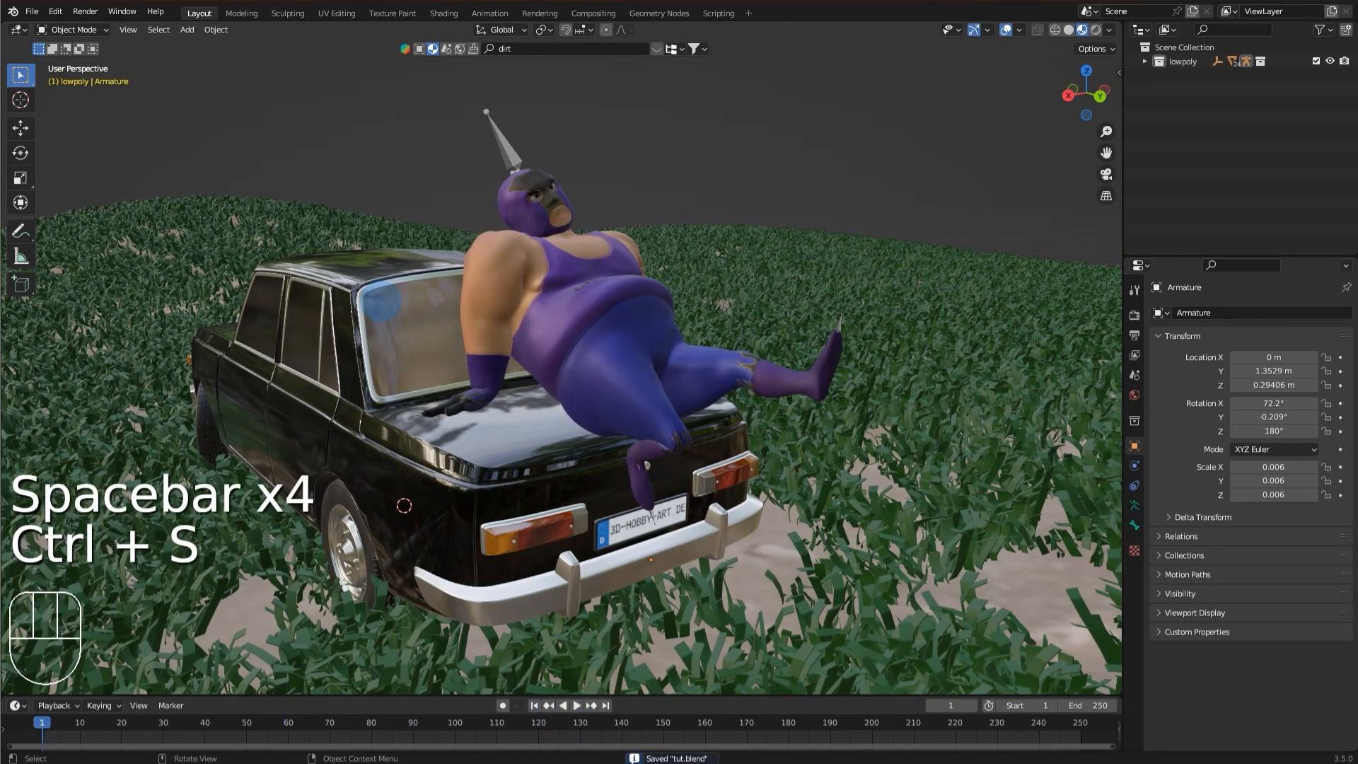
# Add a camera to the scene.
pyautogui.scroll(-5, 384, 303)
pyautogui.hotkey('shift', 'a')
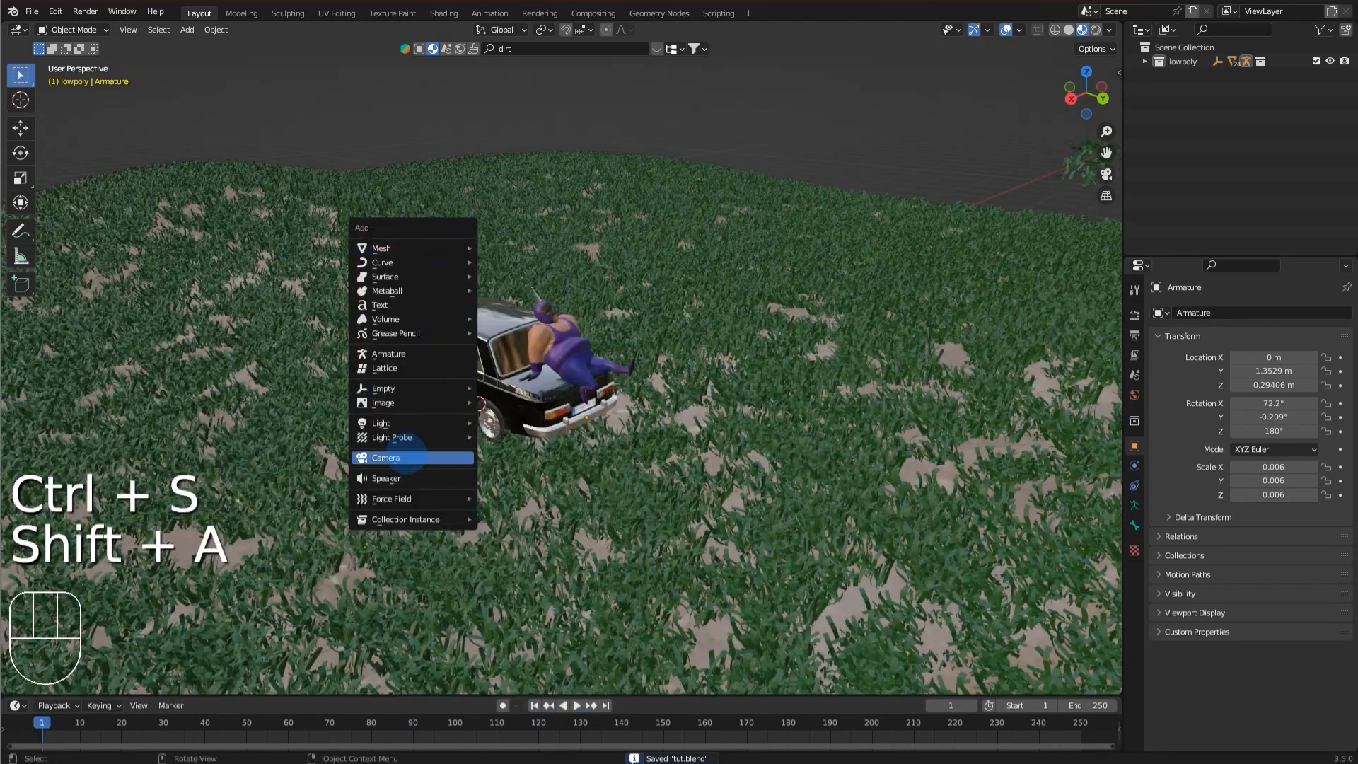
pyautogui.click(406, 454)
# Align the camera to a view of the car from behind and shift it to about X 7.59, Y 5.85, Z 2.81 m.
pyautogui.scroll(-2, 467, 366)
pyautogui.moveTo(467, 367); pyautogui.dragTo(529, 340, button='middle')
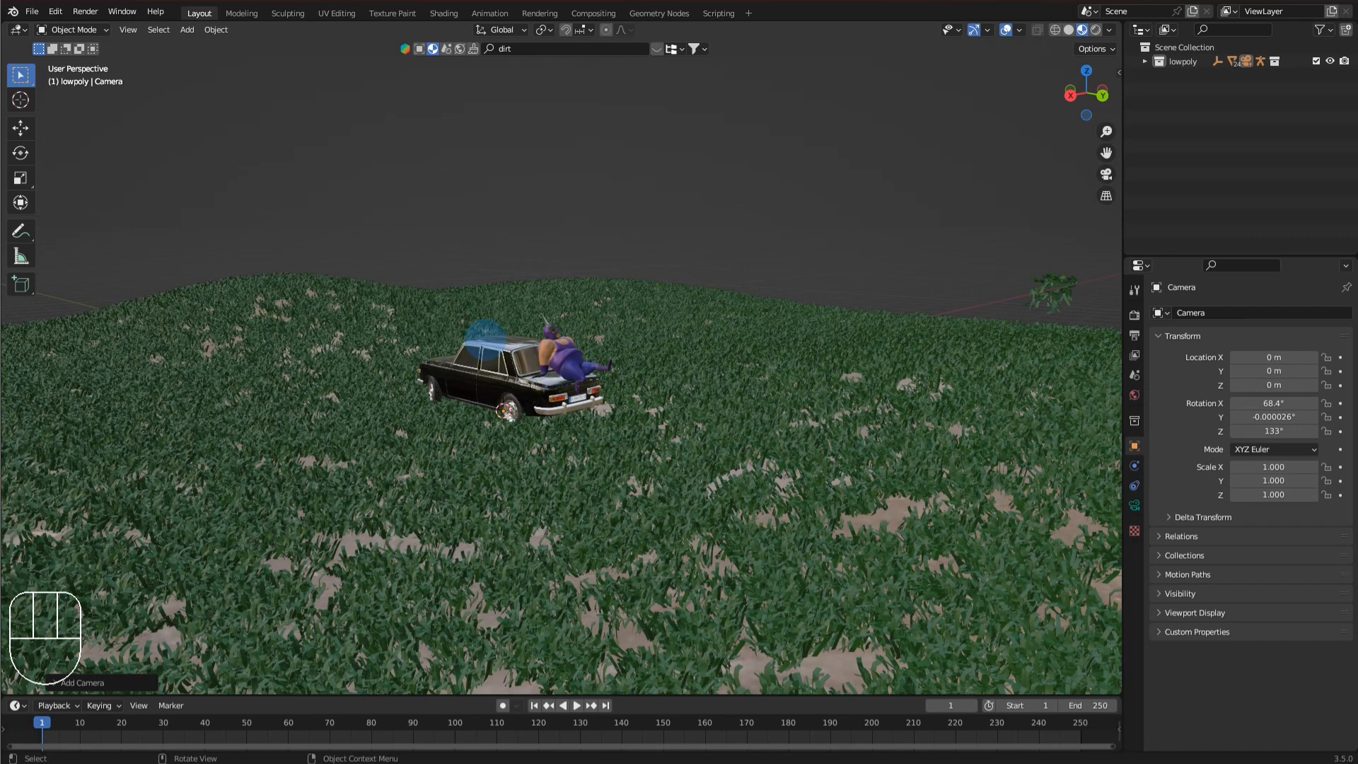
pyautogui.moveTo(716, 500); pyautogui.dragTo(730, 533, button='middle')
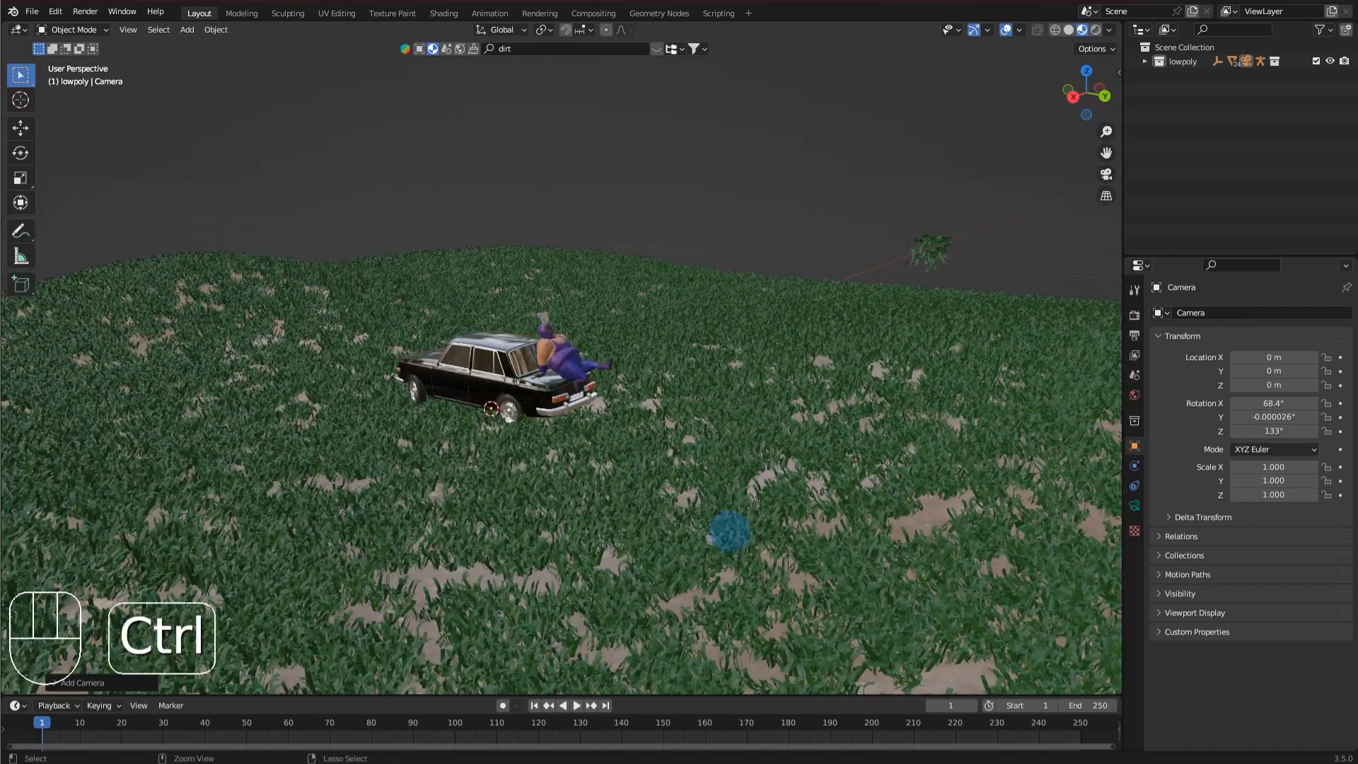
pyautogui.press('ctrl+alt+KP_0')
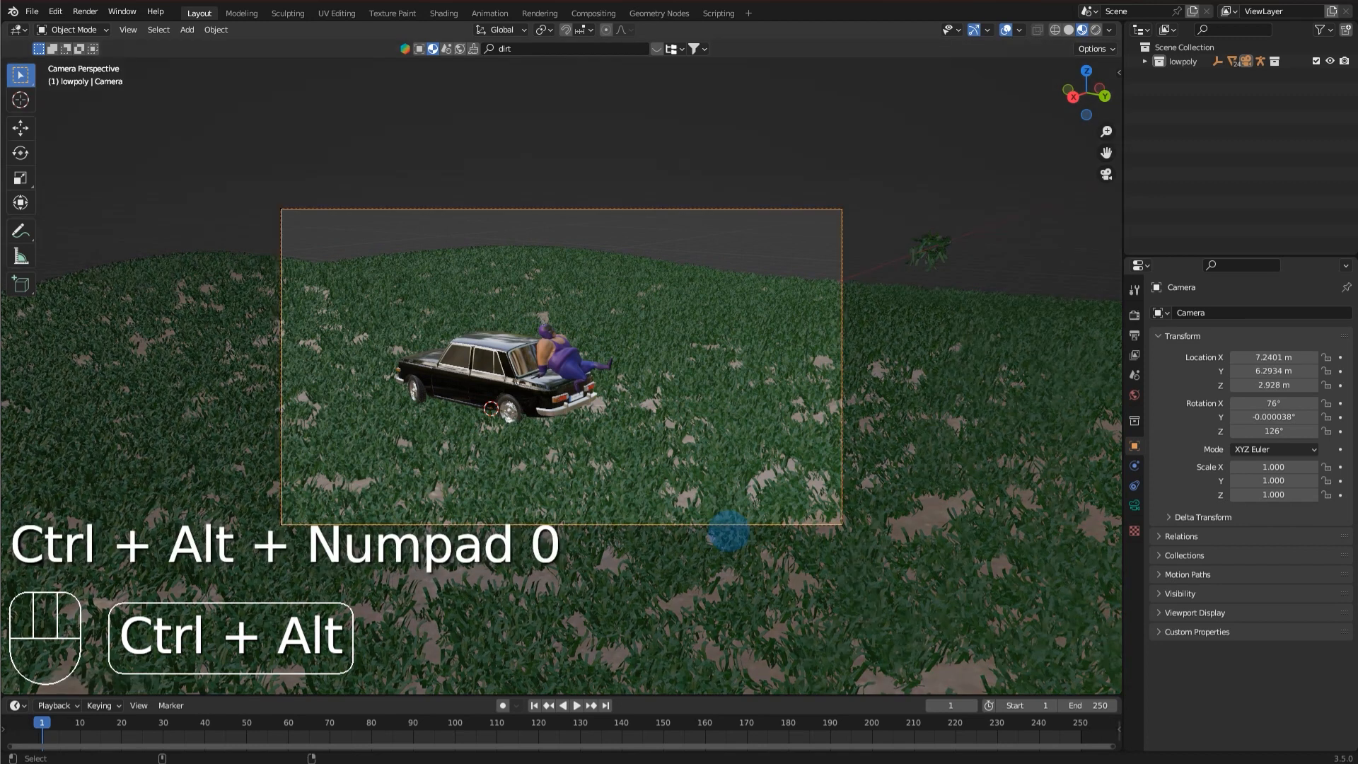
pyautogui.press('g')
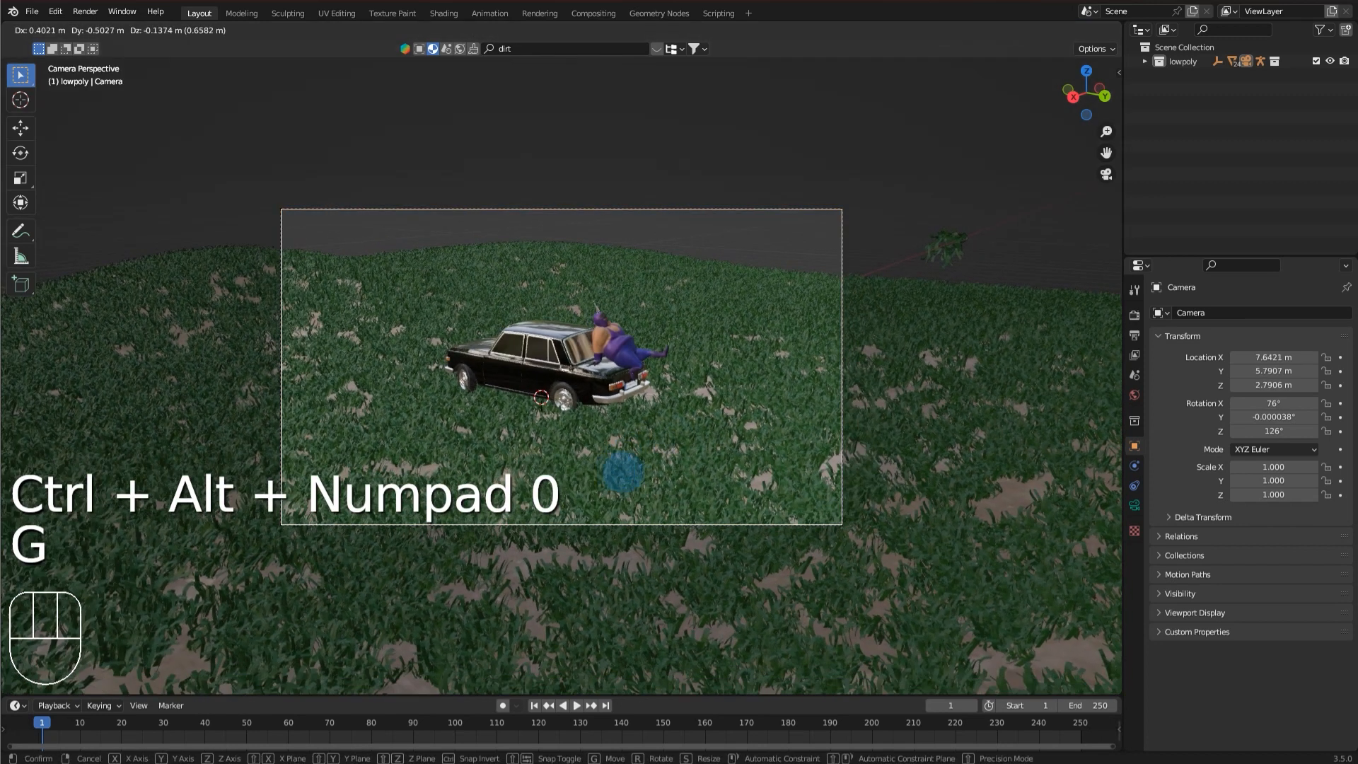
pyautogui.click(626, 469)
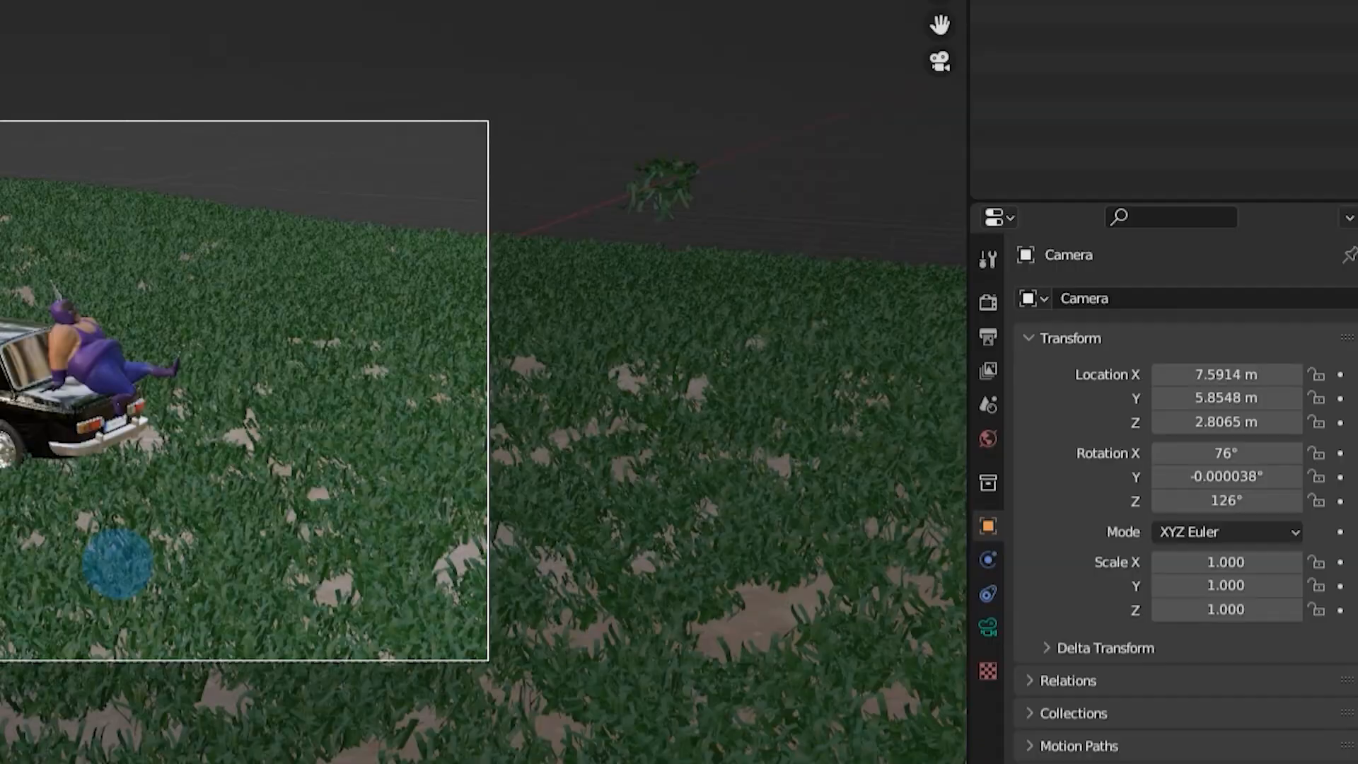
# Set the camera's focal length to 100 mm.
pyautogui.click(988, 627)
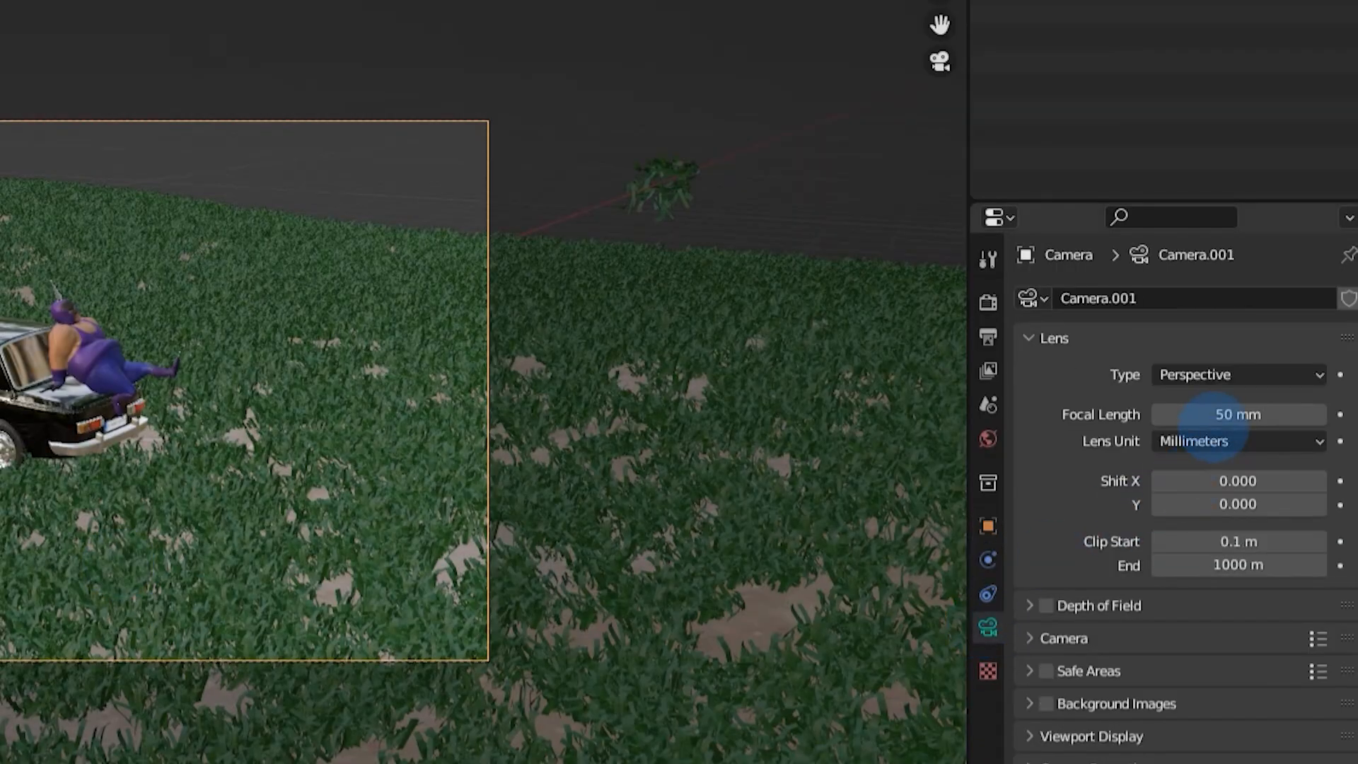
pyautogui.doubleClick(1211, 417)
pyautogui.write('100')
pyautogui.press('Return')
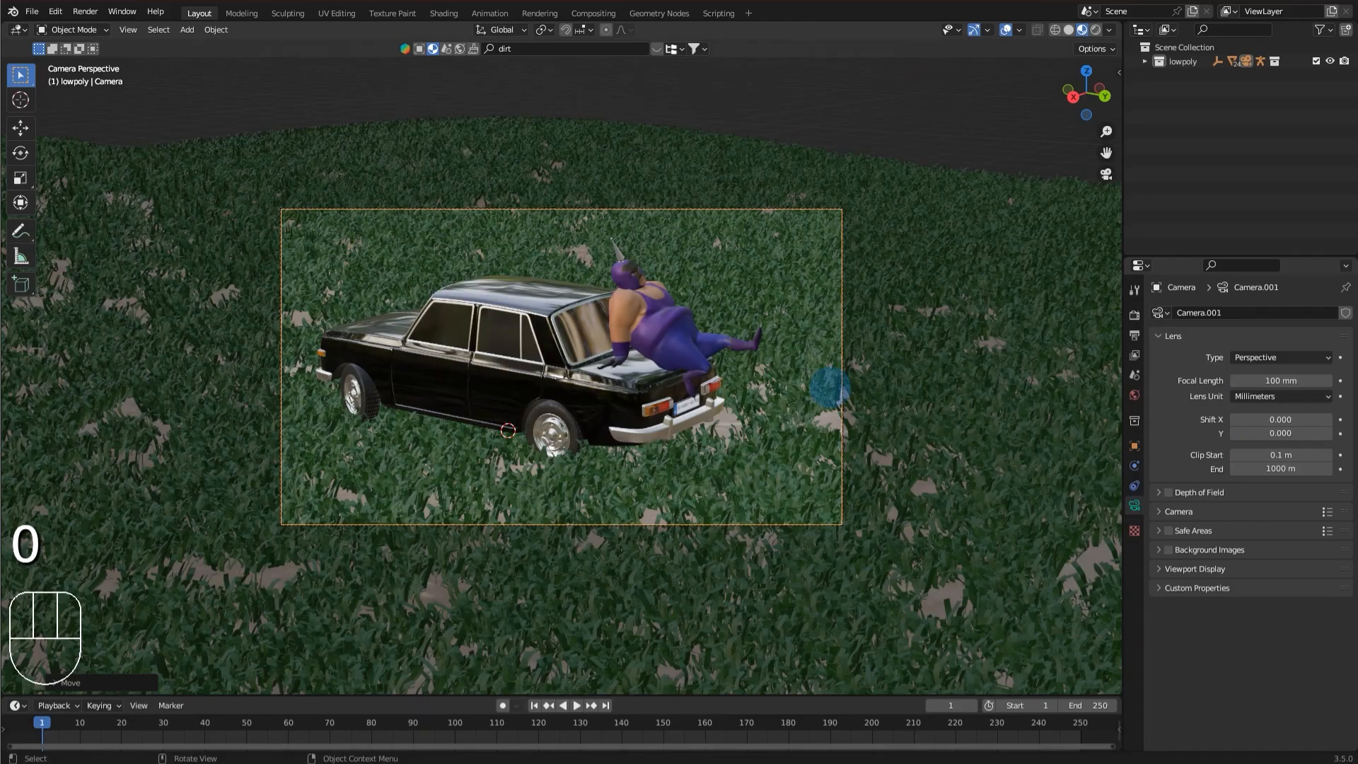
# Align the camera to a higher, more distant view looking down on the car and nudge its position.
pyautogui.moveTo(828, 385); pyautogui.dragTo(819, 403, button='middle')
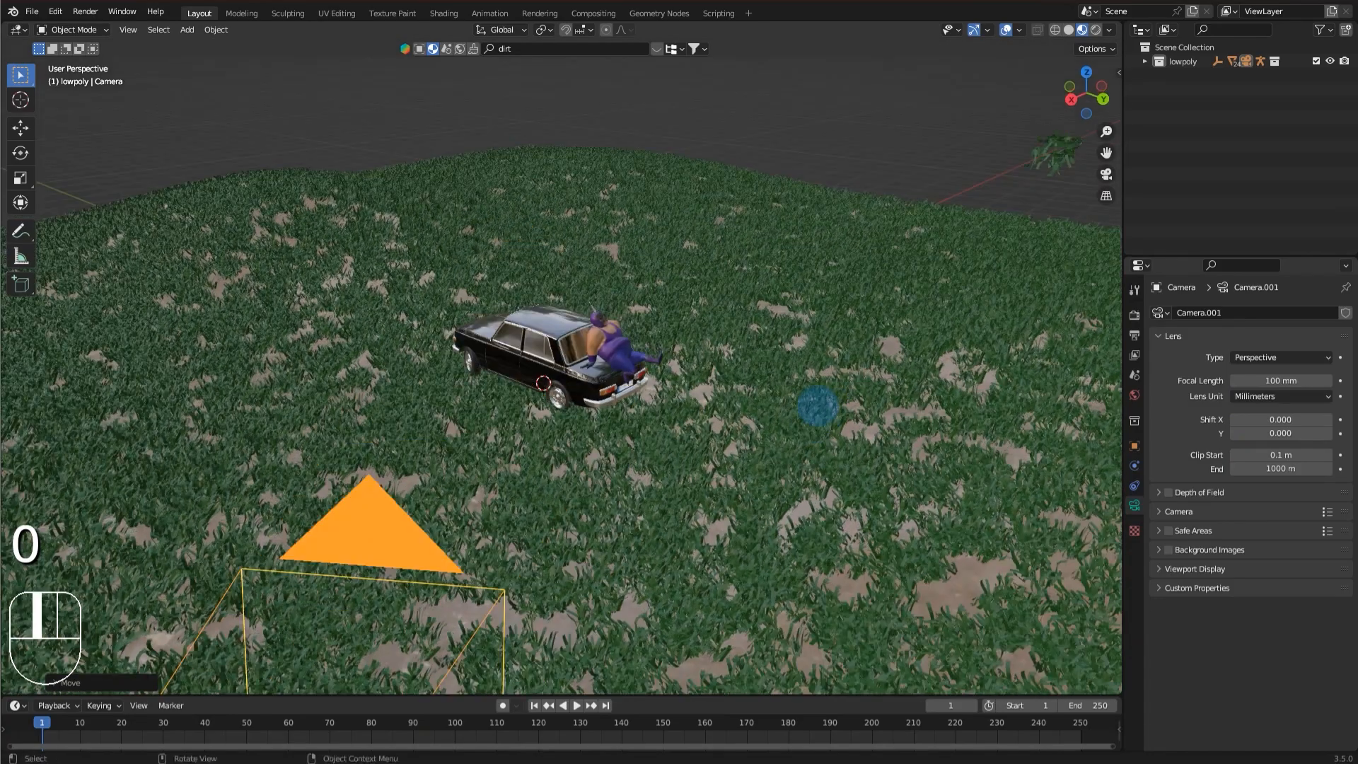
pyautogui.scroll(-1, 818, 406)
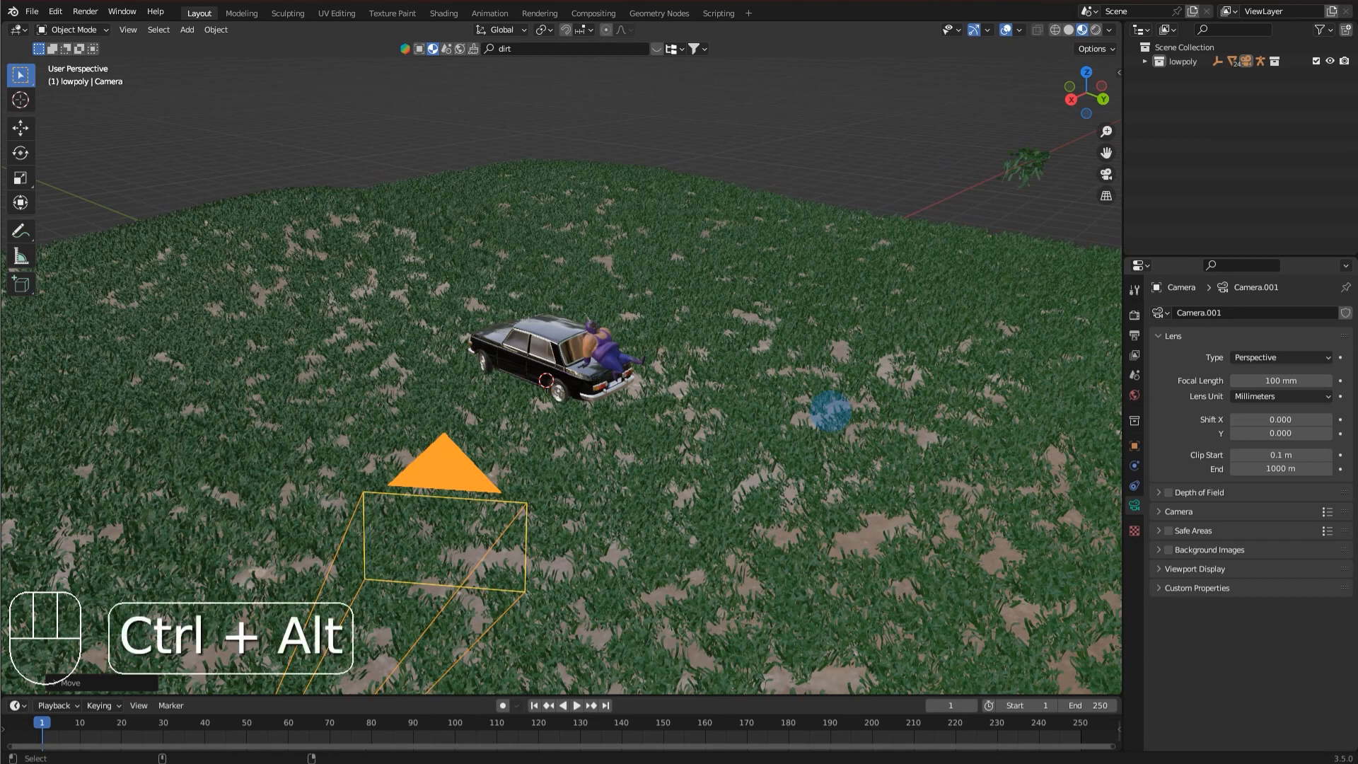
pyautogui.press('ctrl+alt+KP_0')
pyautogui.press('g')
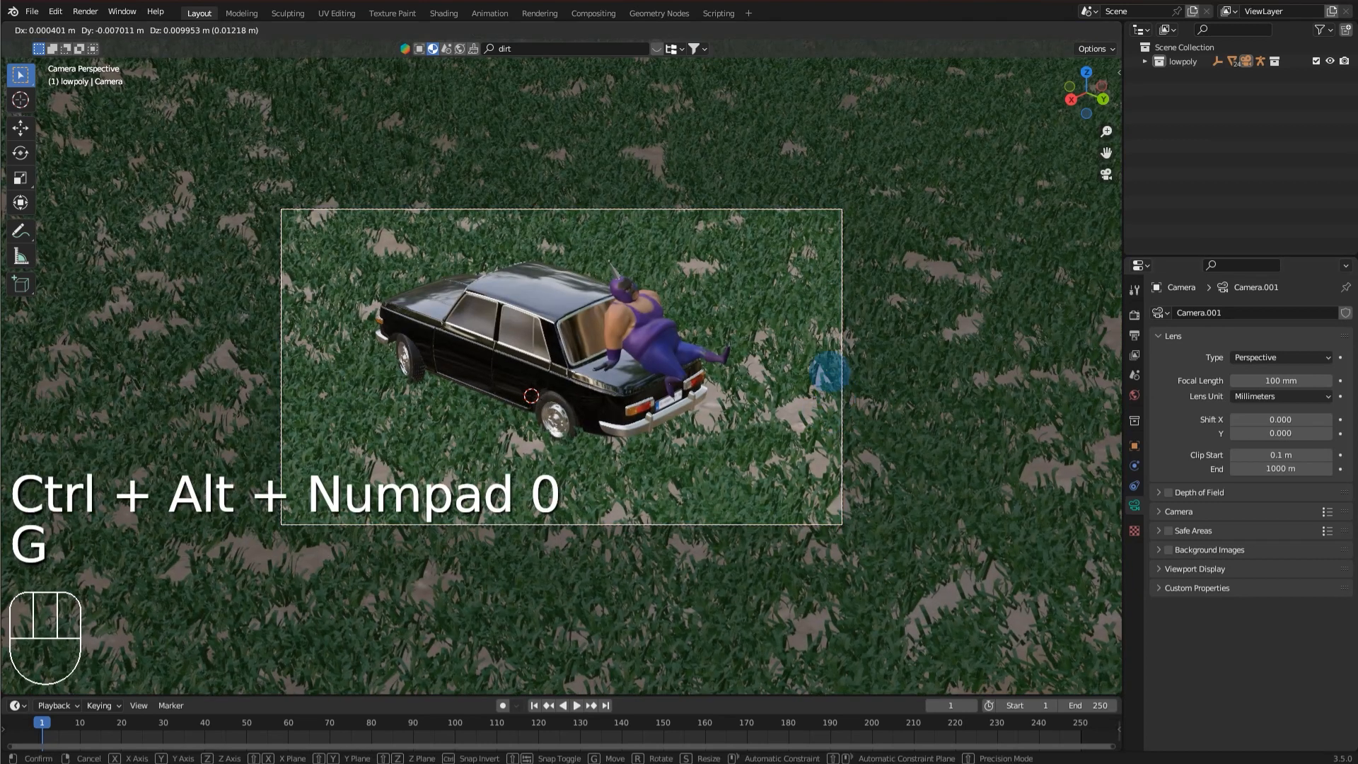
pyautogui.click(824, 357)
# Align the camera to a lower view of the car from behind, with the hilltops and horizon in frame.
pyautogui.scroll(-2, 809, 343)
pyautogui.moveTo(824, 358); pyautogui.dragTo(794, 322, button='middle')
pyautogui.press('ctrl+alt+KP_0')
pyautogui.scroll(2, 786, 340)
pyautogui.press('ctrl+alt+KP_0')
# Move the grassy ground plane horizontally about 5.06 m along negative X and 4.84 m along negative Y, keeping its height locked.
pyautogui.click(802, 337)
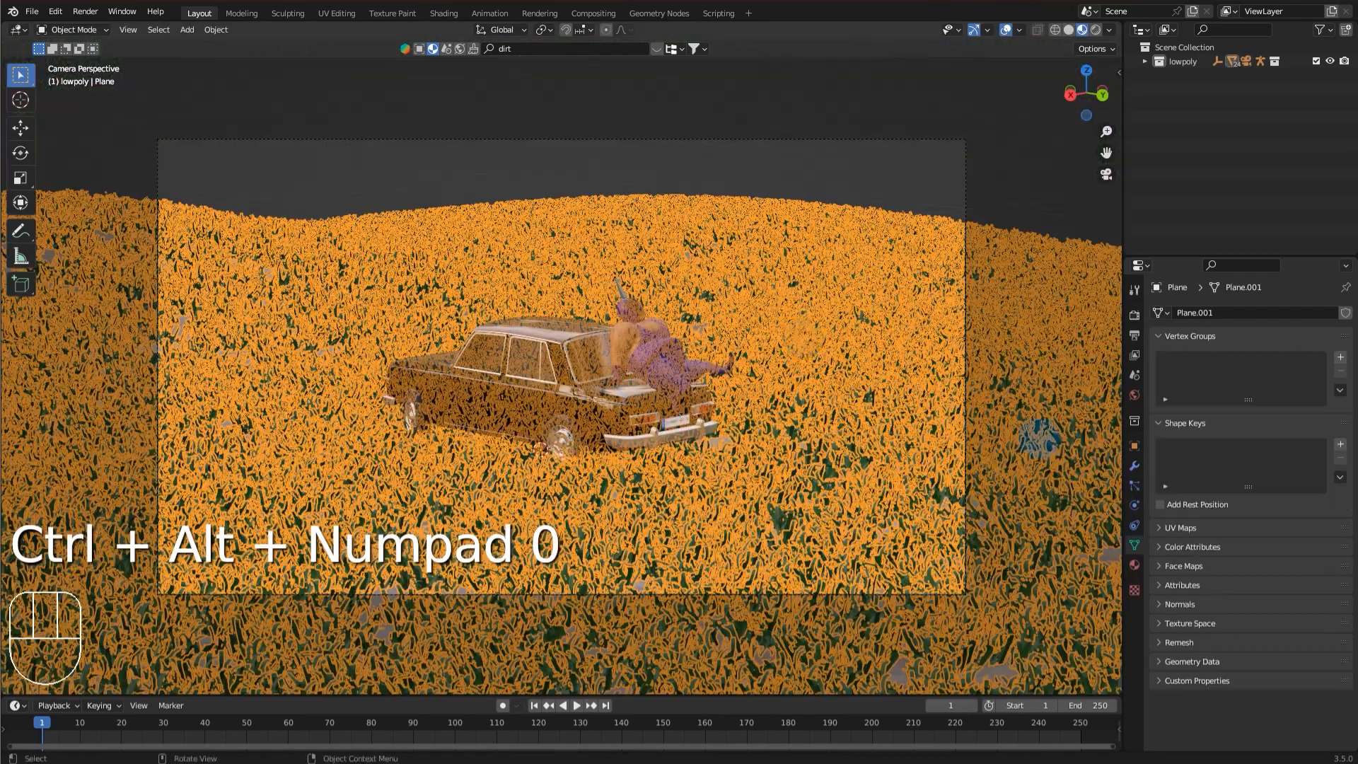
pyautogui.press('g')
pyautogui.hotkey('shift', 'z')
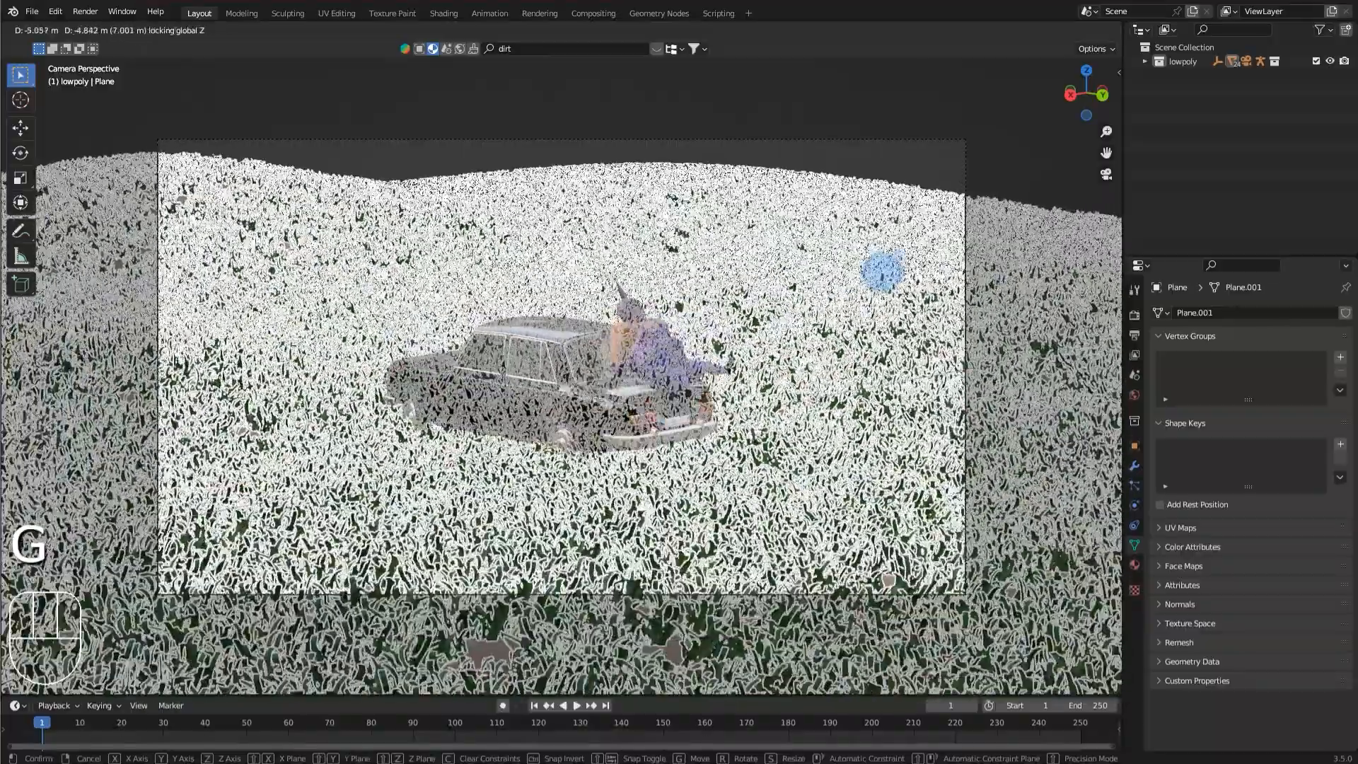
pyautogui.click(882, 271)
# Align the camera to a slightly higher view of the car and deselect the ground plane.
pyautogui.moveTo(702, 324); pyautogui.dragTo(700, 333, button='middle')
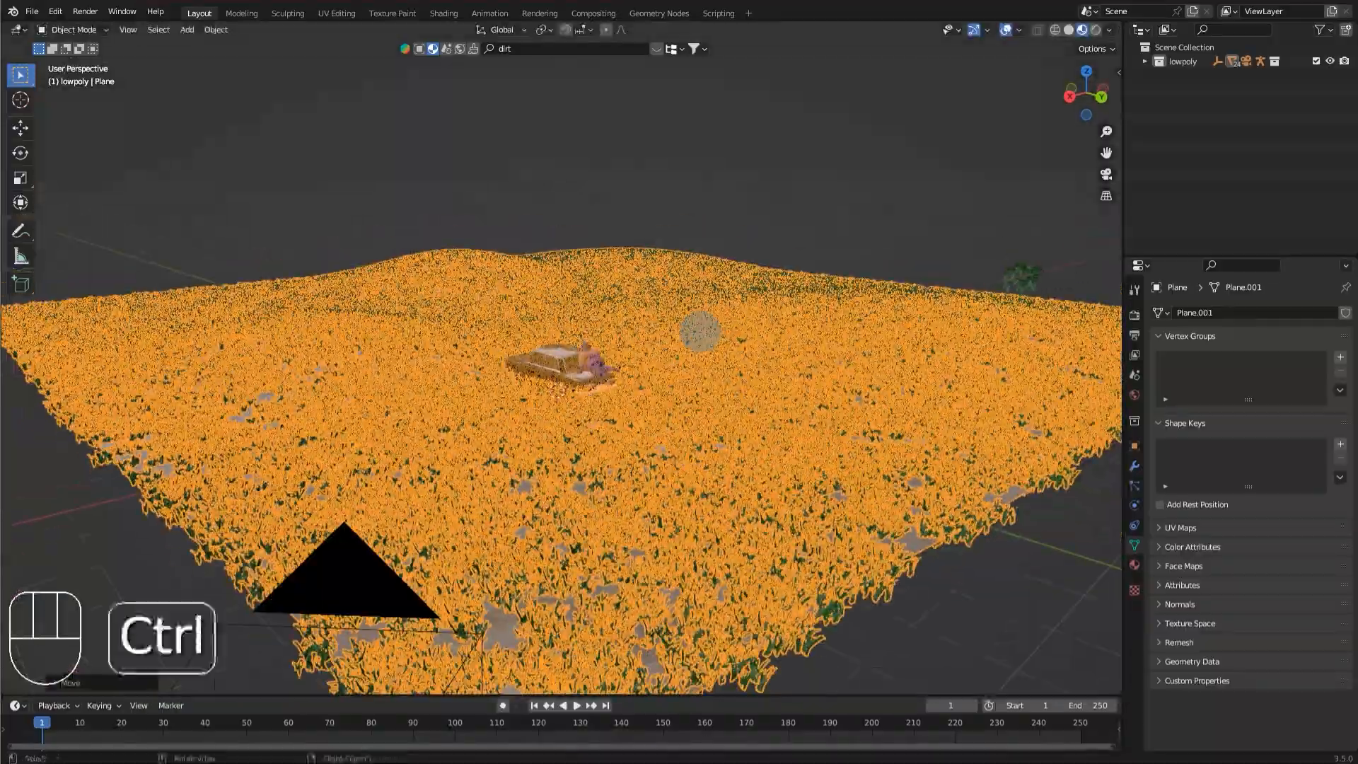
pyautogui.press('ctrl+alt+KP_0')
pyautogui.moveTo(794, 256); pyautogui.dragTo(849, 227, button='middle')
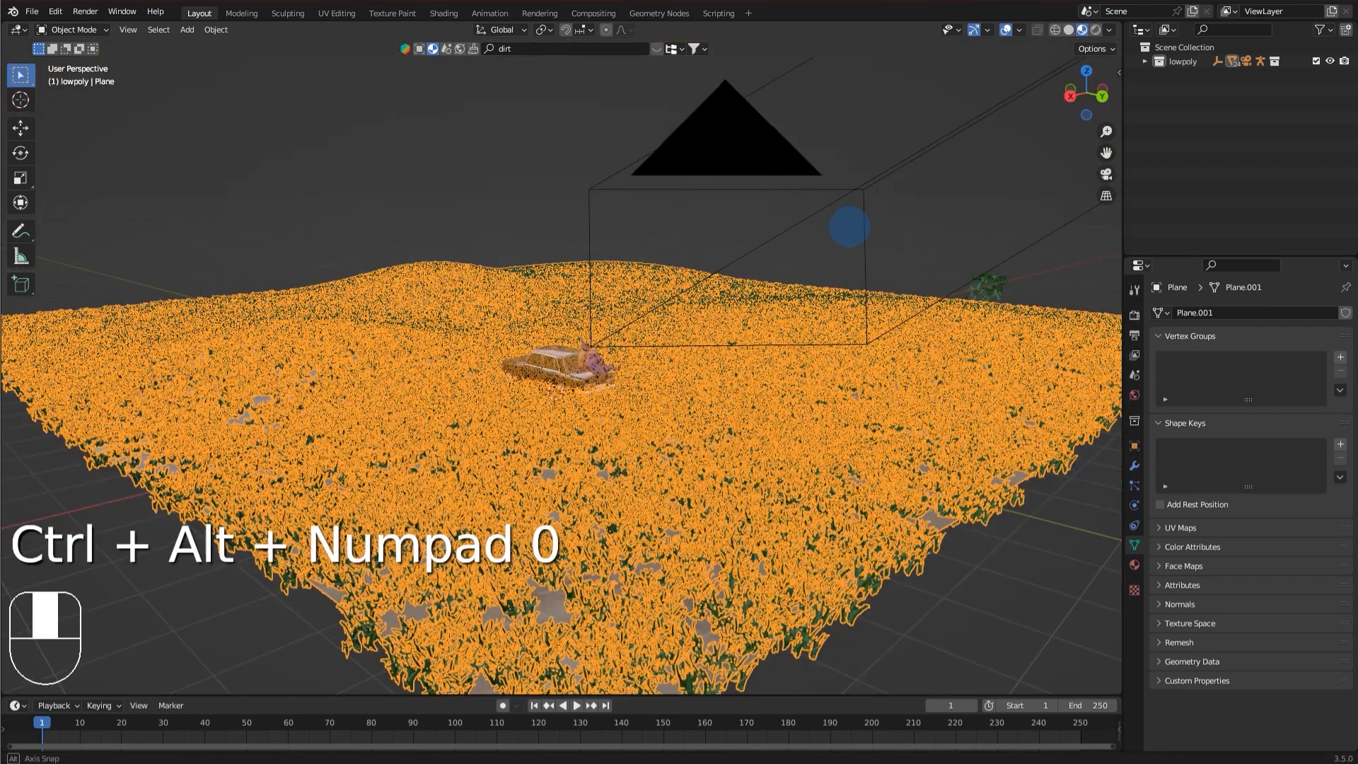
pyautogui.press('ctrl+alt+KP_0')
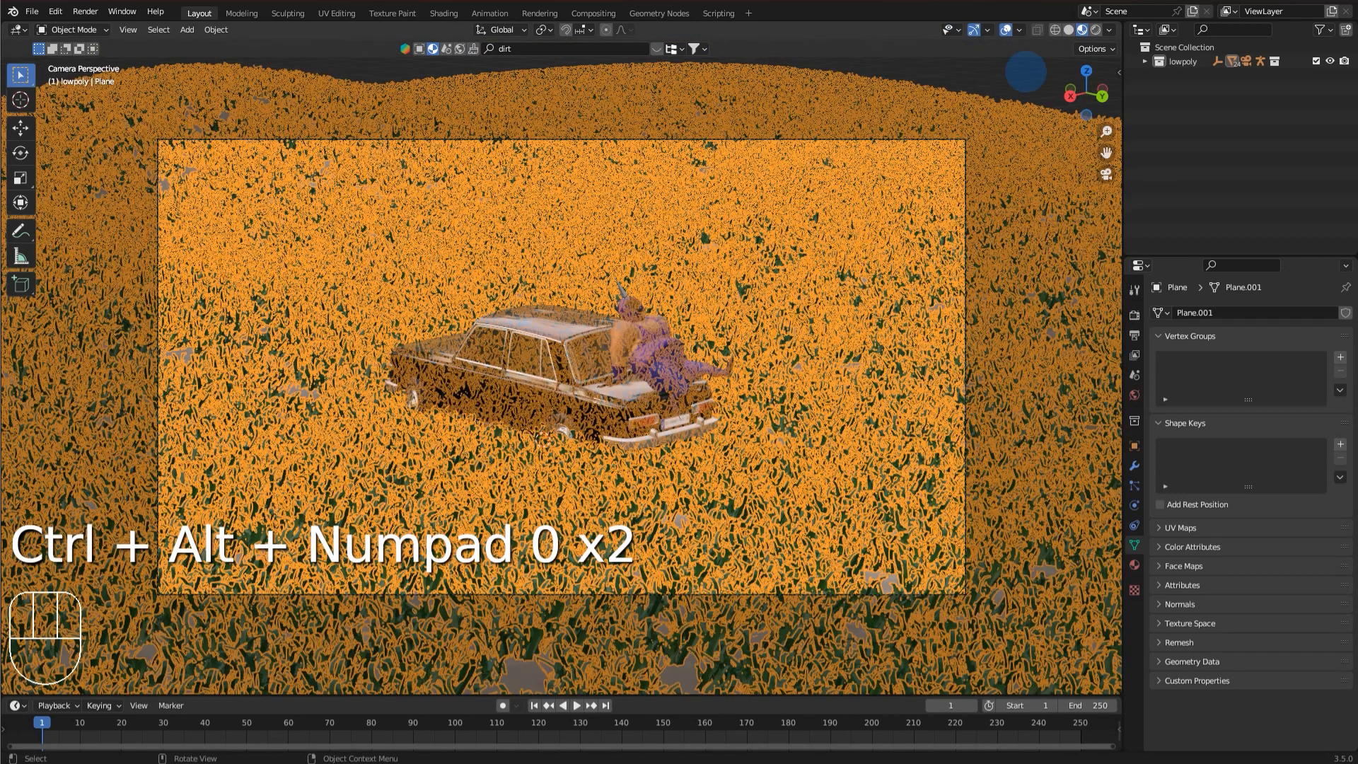
pyautogui.click(1034, 78)
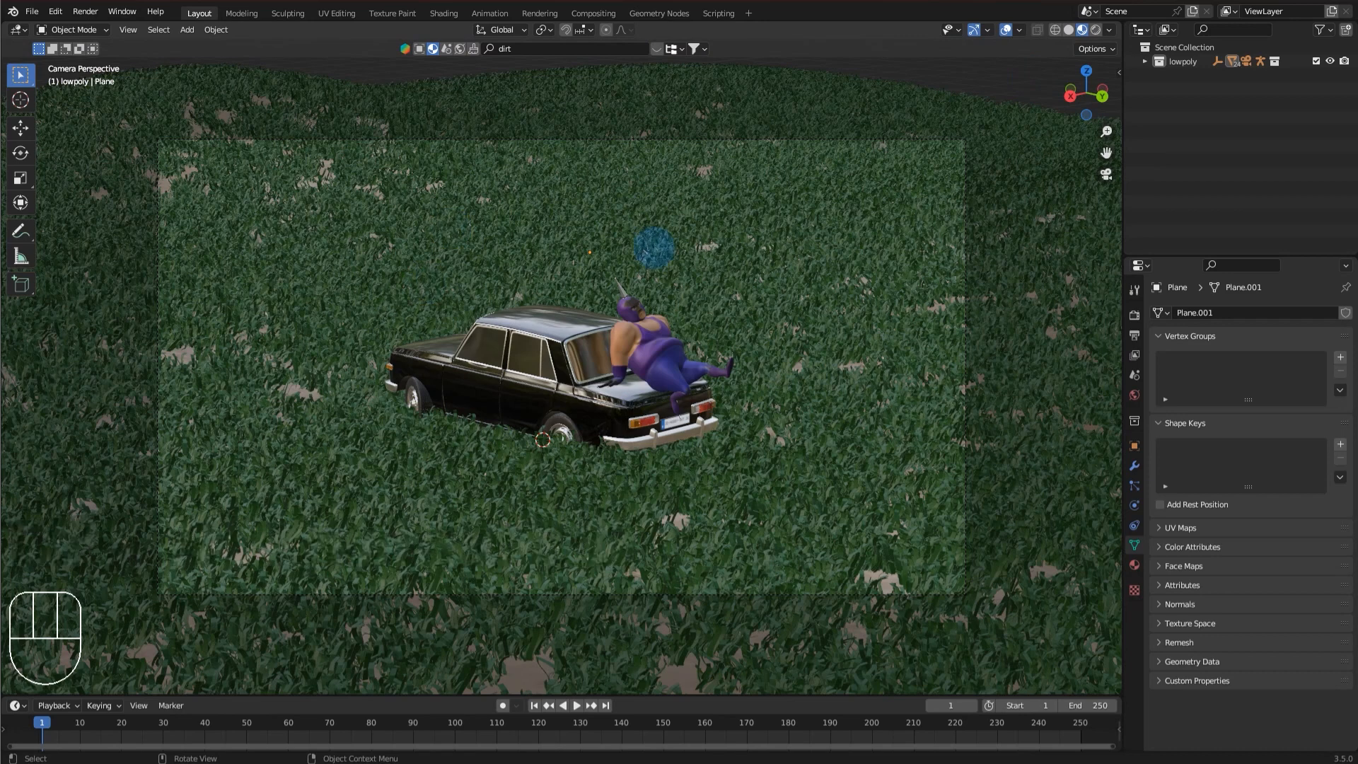
# Try rotating the grassy ground plane about the global Z axis to change the hills behind the car.
pyautogui.scroll(-5, 245, 124)
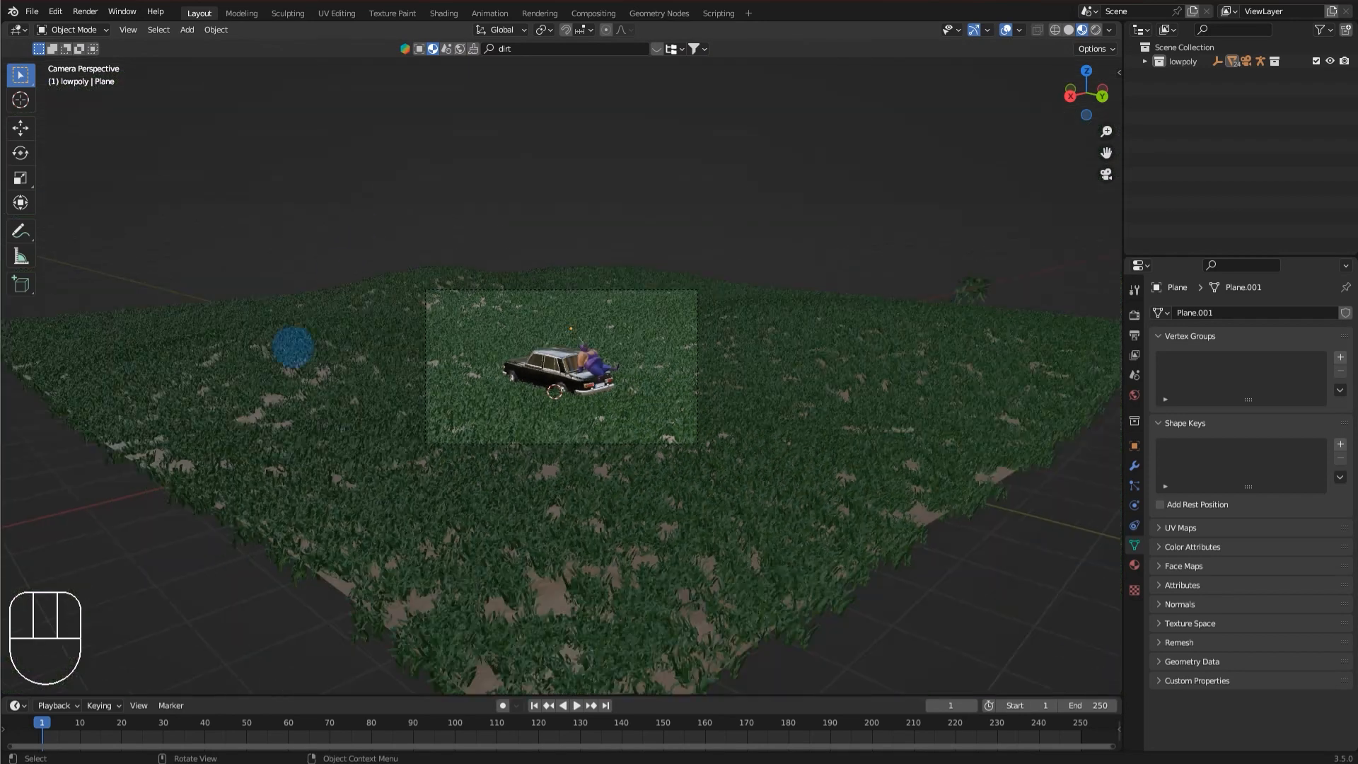
pyautogui.click(626, 495)
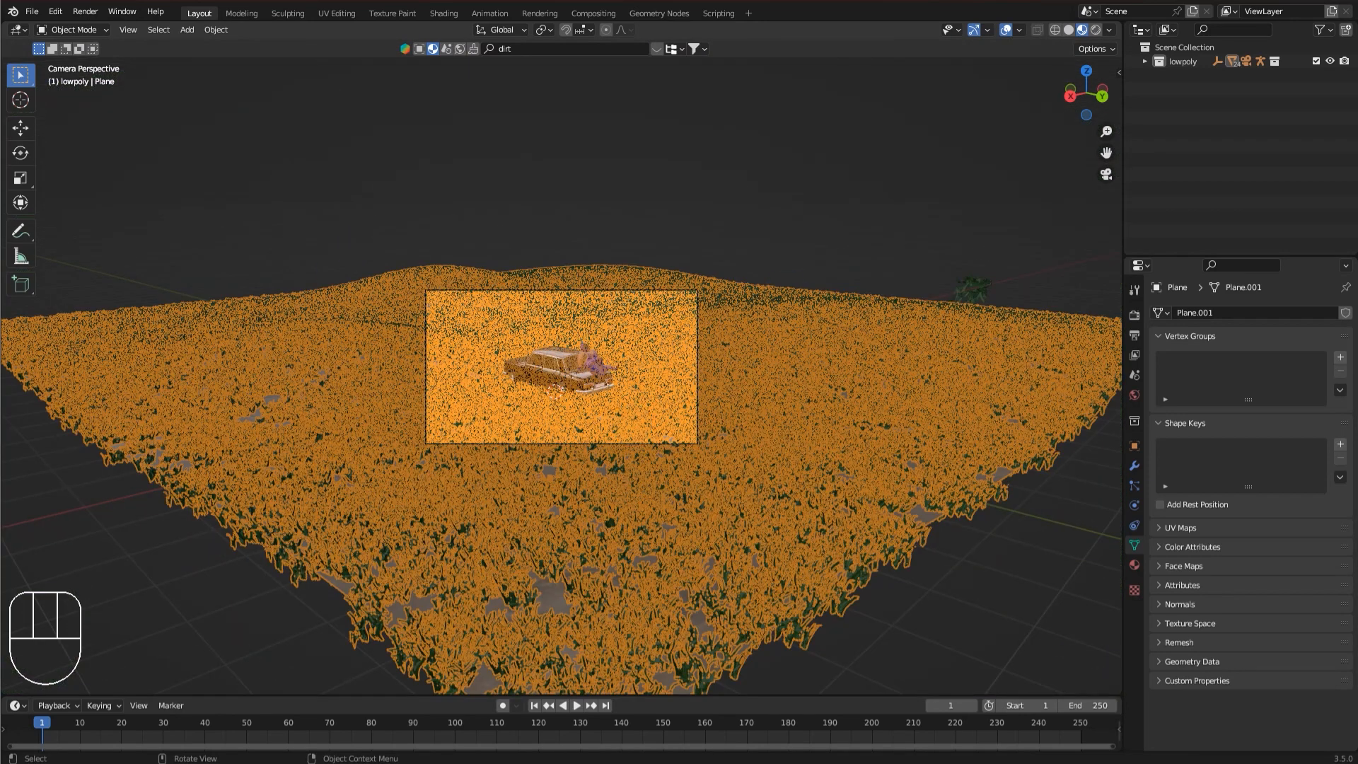
pyautogui.press('r')
pyautogui.rightClick(849, 331)
pyautogui.press('r')
pyautogui.rightClick(849, 331)
pyautogui.press('r')
pyautogui.press('z')
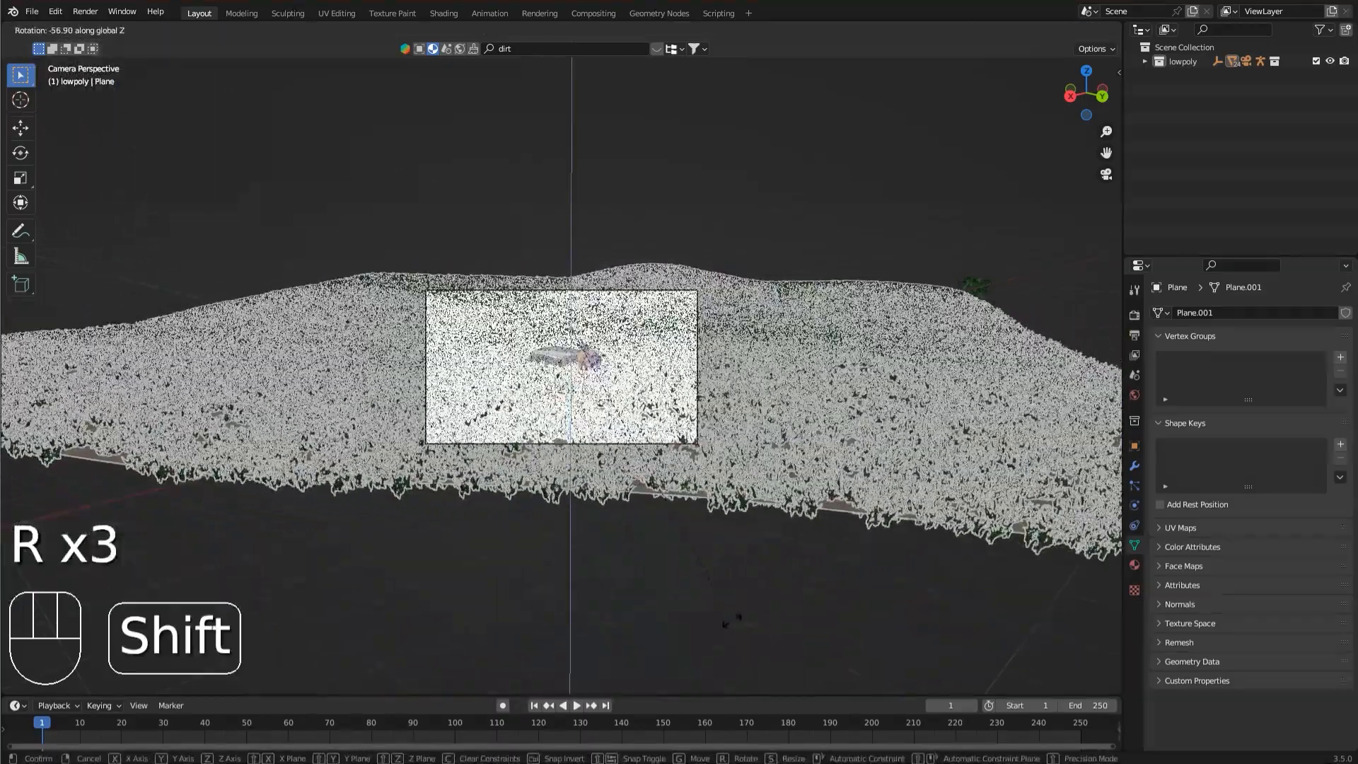
pyautogui.click(709, 575)
pyautogui.press('g')
pyautogui.press('r')
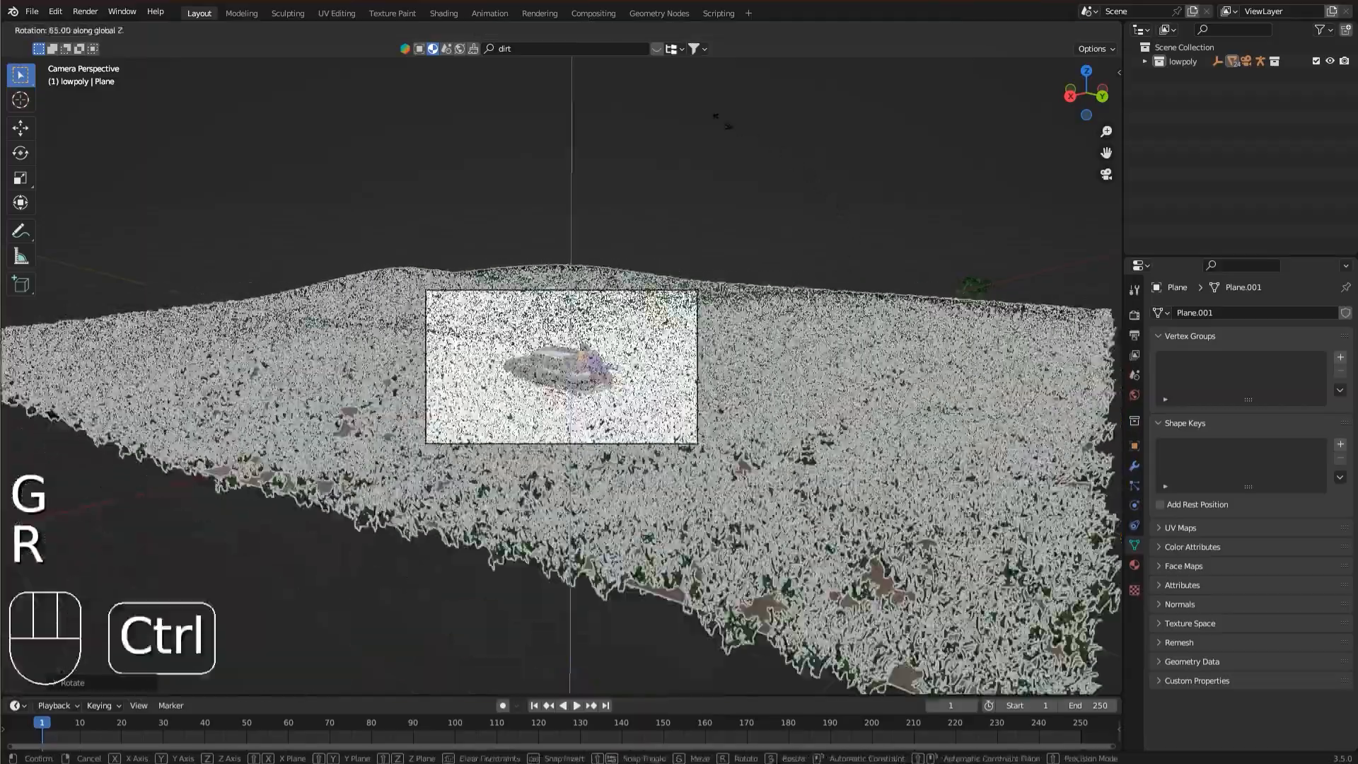
pyautogui.keyDown('ctrl'); pyautogui.click(670, 118); pyautogui.keyUp('ctrl')
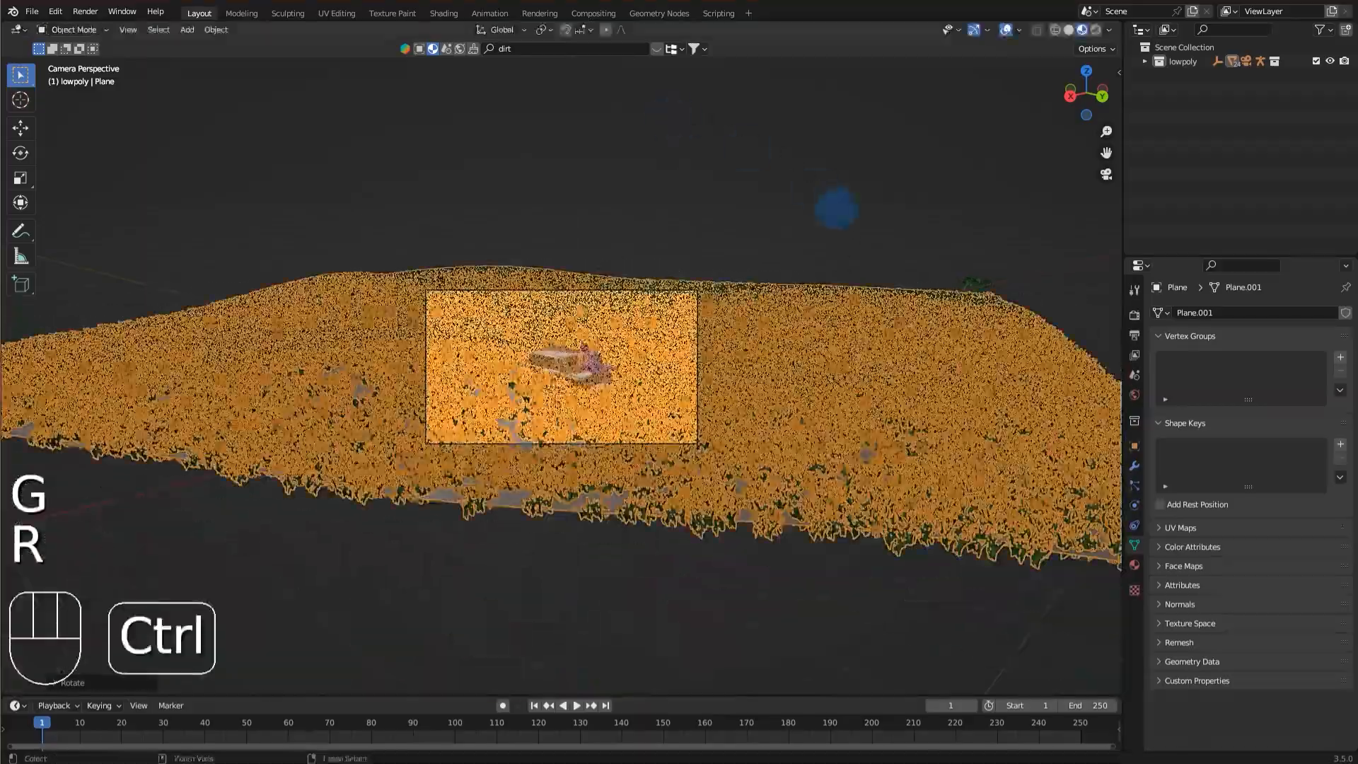
# Undo the ground plane's rotations and return to the camera view.
pyautogui.press('h')
pyautogui.scroll(4, 837, 210)
pyautogui.press('c')
pyautogui.hotkey('ctrl', 'z')
pyautogui.hotkey('ctrl', 'z')
pyautogui.moveTo(549, 418); pyautogui.dragTo(563, 315, button='middle')
pyautogui.hotkey('ctrl', 'z')
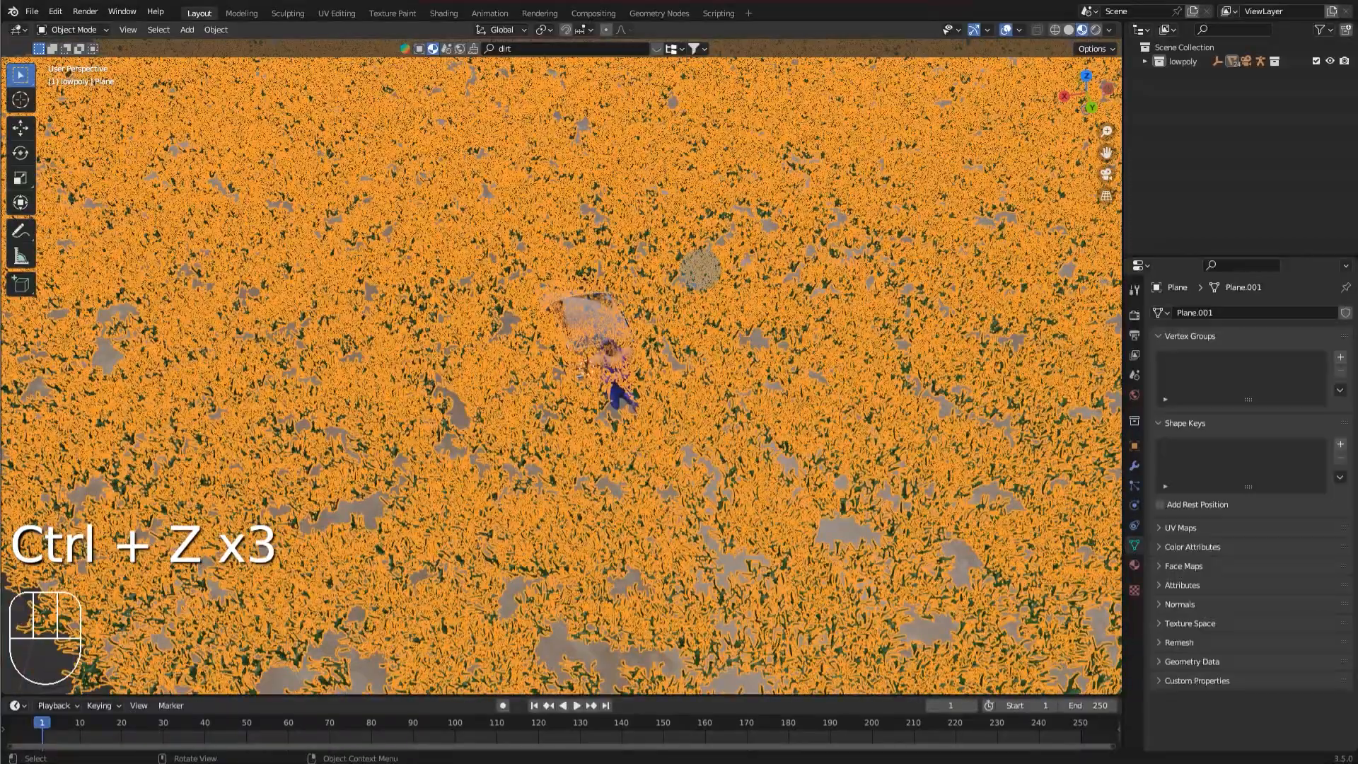
pyautogui.hotkey('ctrl', 'z')
pyautogui.click(778, 120)
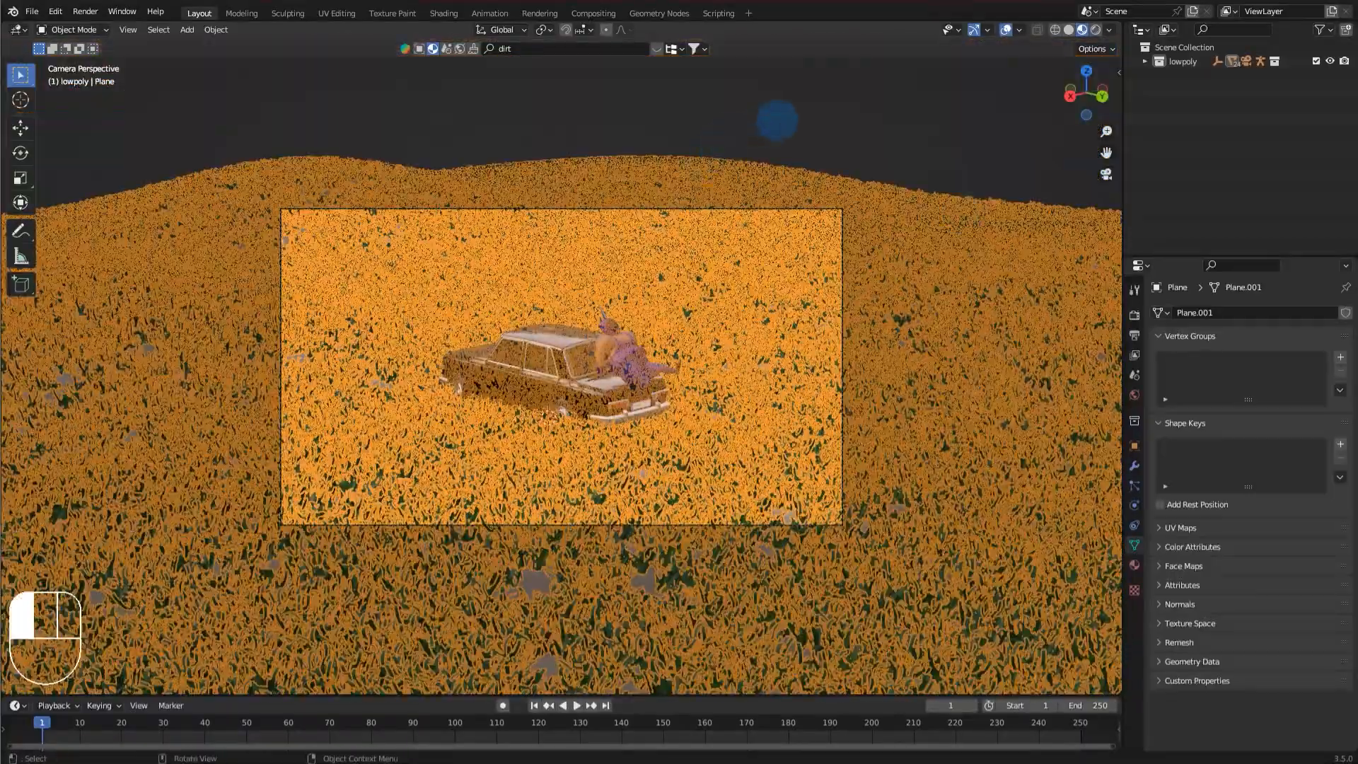
# Deselect the ground plane and check the framing of the car and hills through the camera.
pyautogui.click(706, 165)
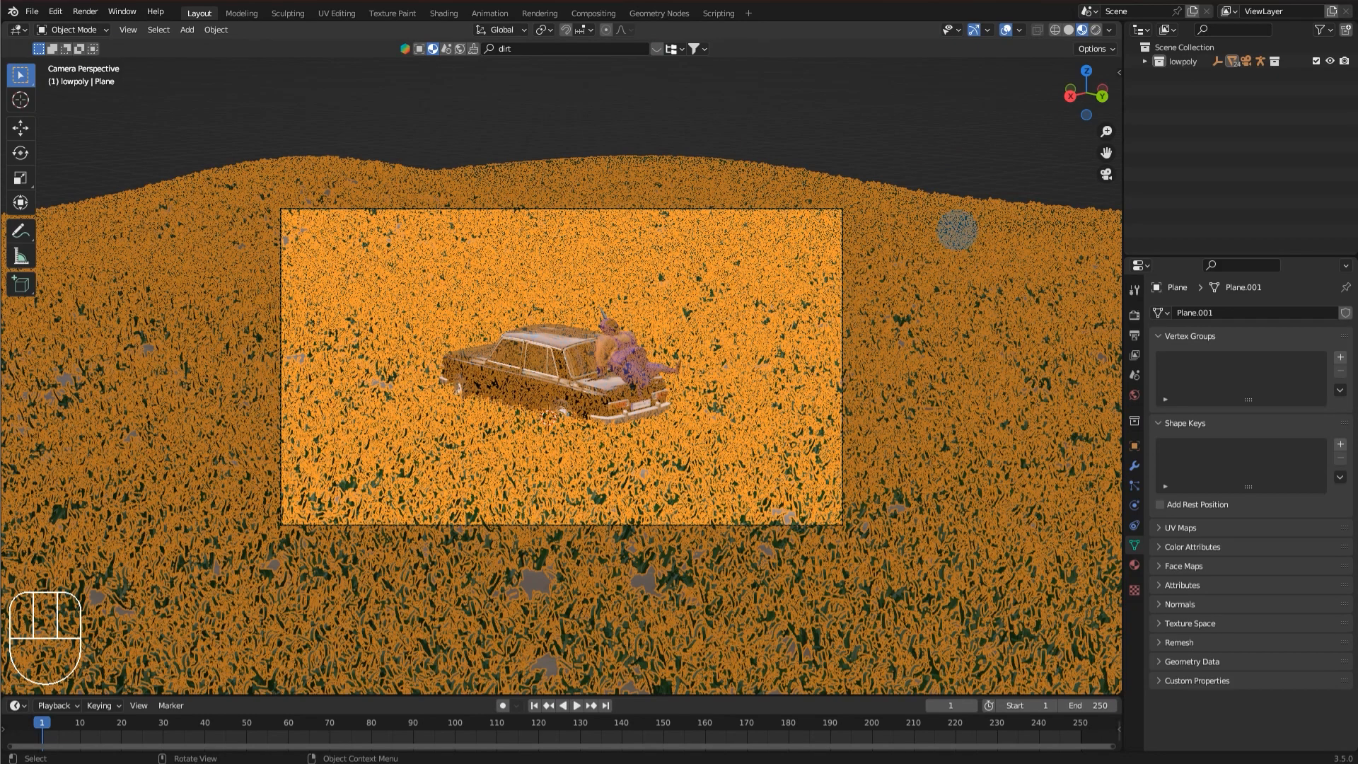
pyautogui.click(926, 170)
pyautogui.click(831, 328)
pyautogui.click(869, 140)
pyautogui.scroll(4, 864, 146)
pyautogui.scroll(-2, 863, 150)
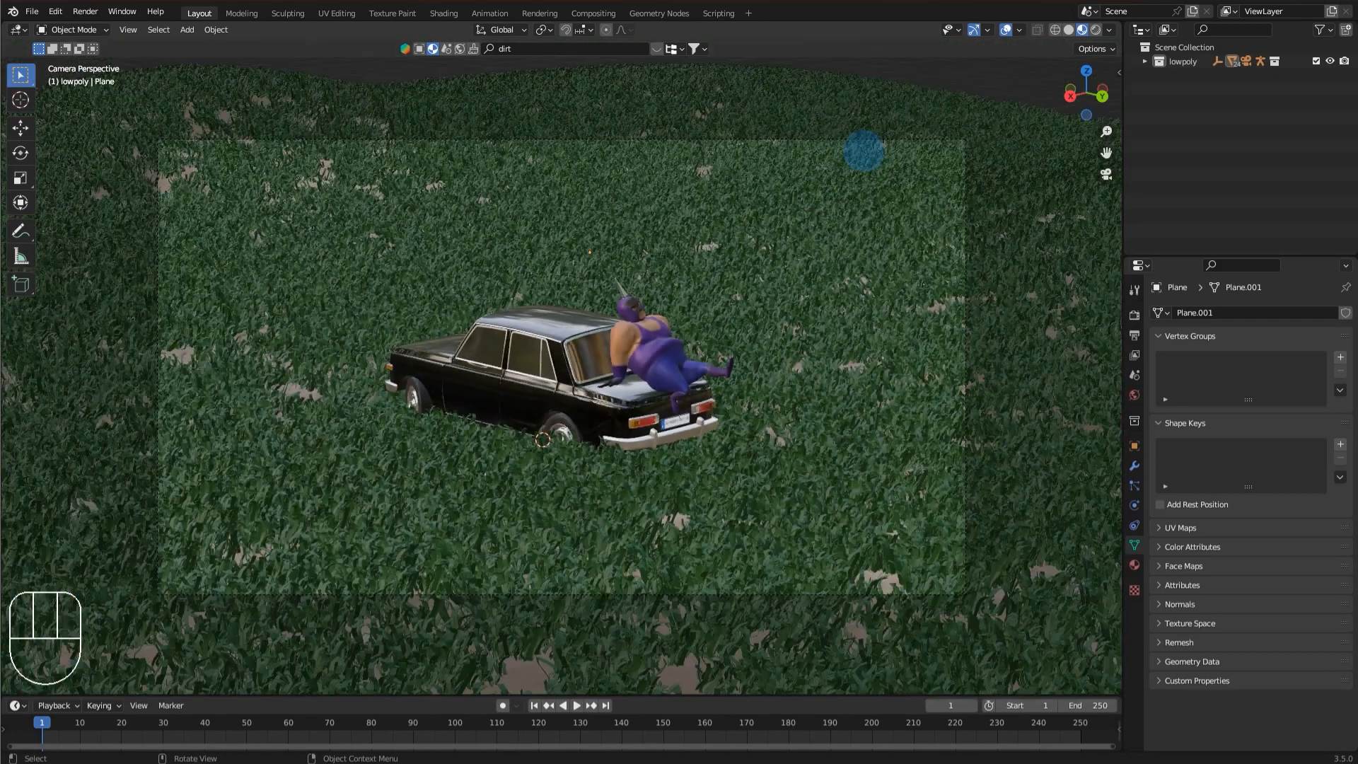
pyautogui.click(1107, 174)
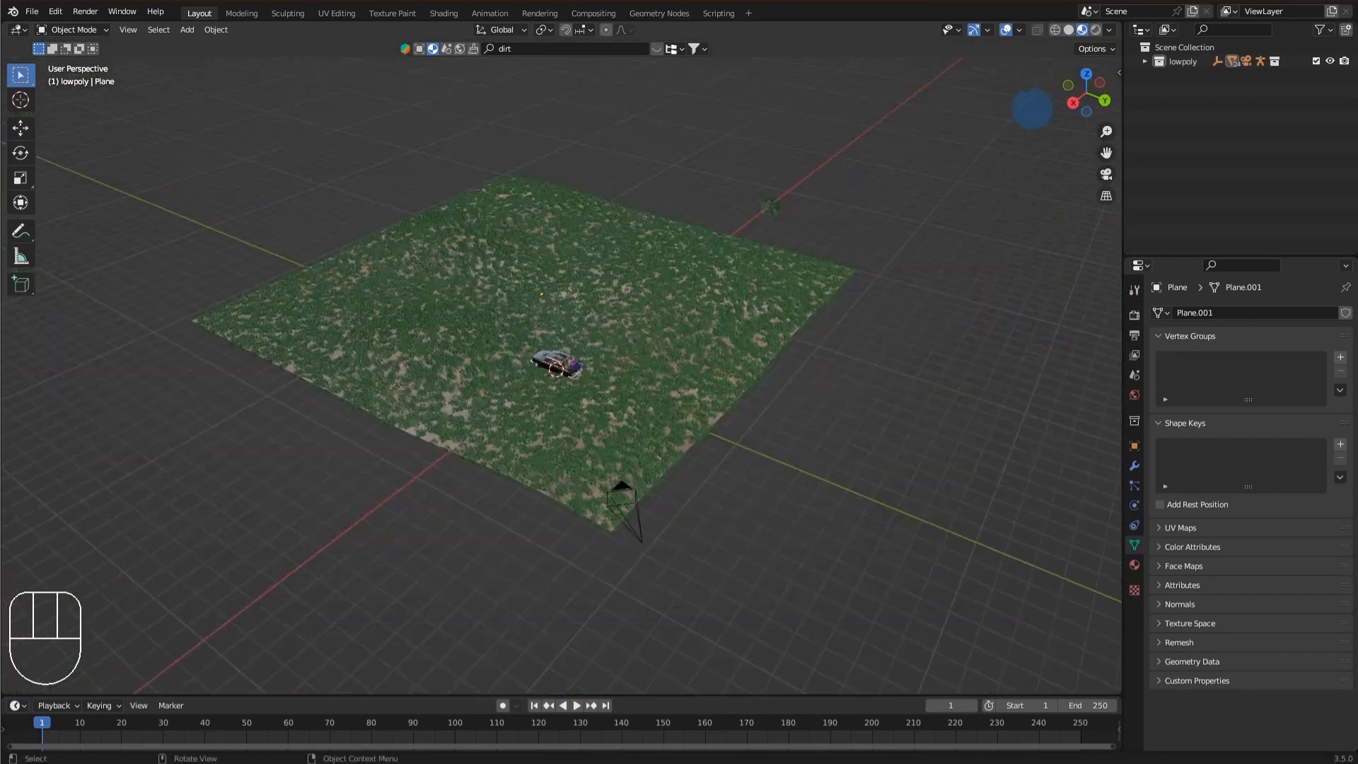
pyautogui.click(1106, 174)
pyautogui.scroll(-3, 914, 191)
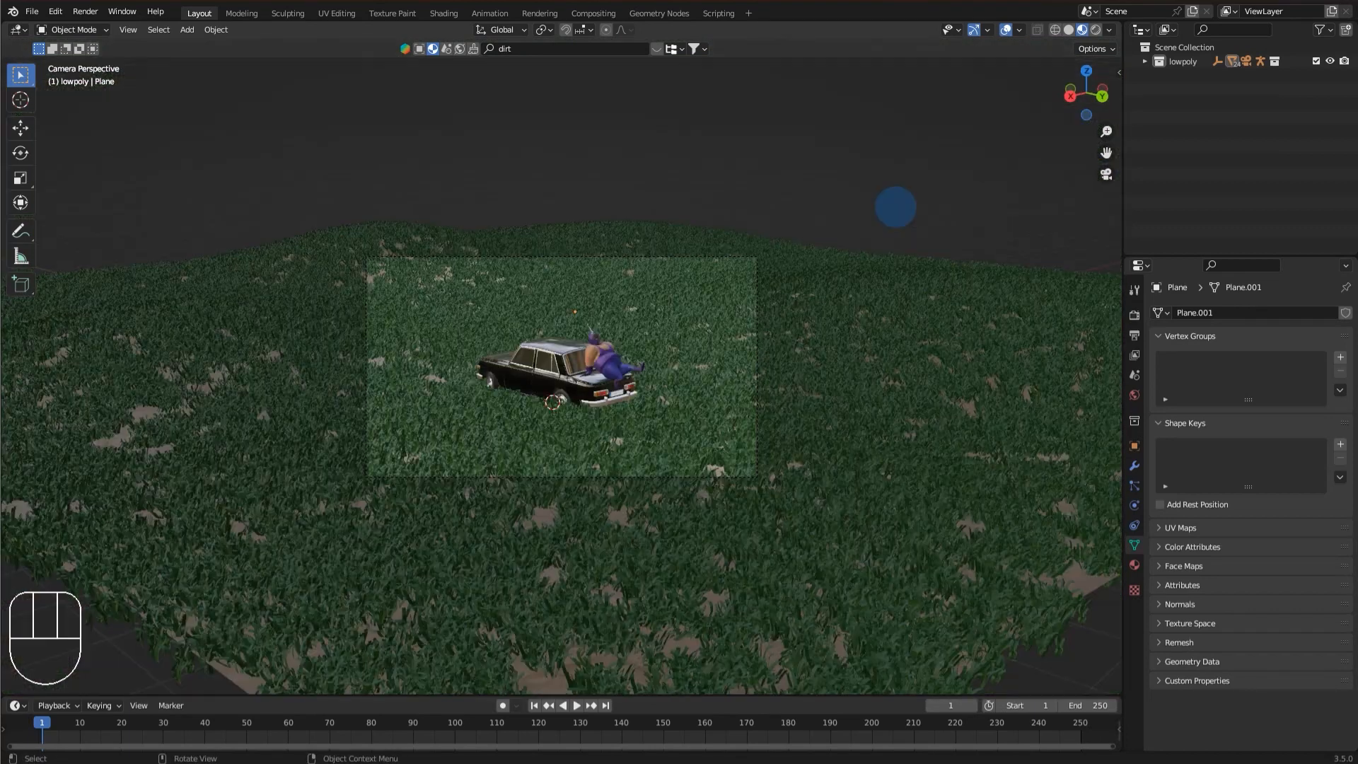
# Scale the separate grass clump beyond the ground to 0.7 overall and about 0.9 along X, and save the file.
pyautogui.moveTo(792, 286); pyautogui.dragTo(857, 228, button='middle')
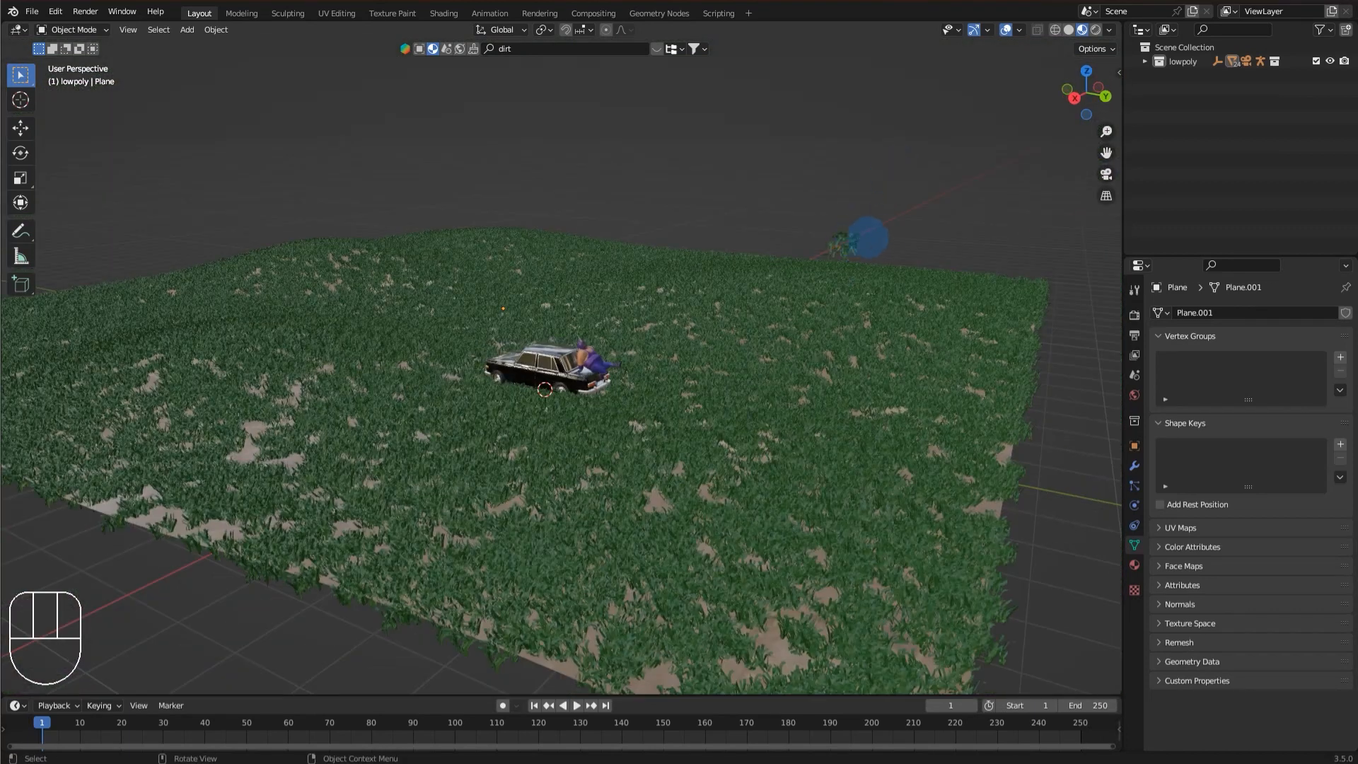
pyautogui.click(867, 237)
pyautogui.press('s')
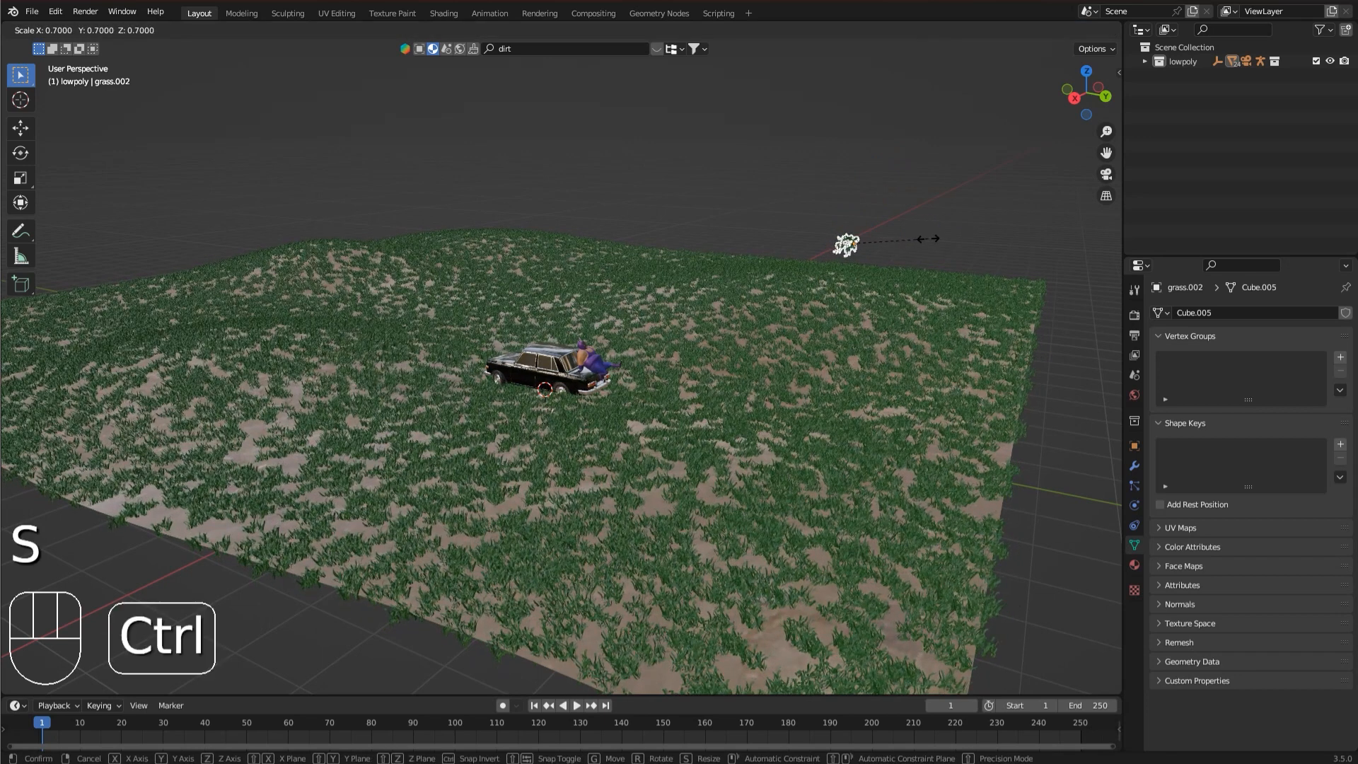
pyautogui.click(929, 239)
pyautogui.press('s')
pyautogui.press('x')
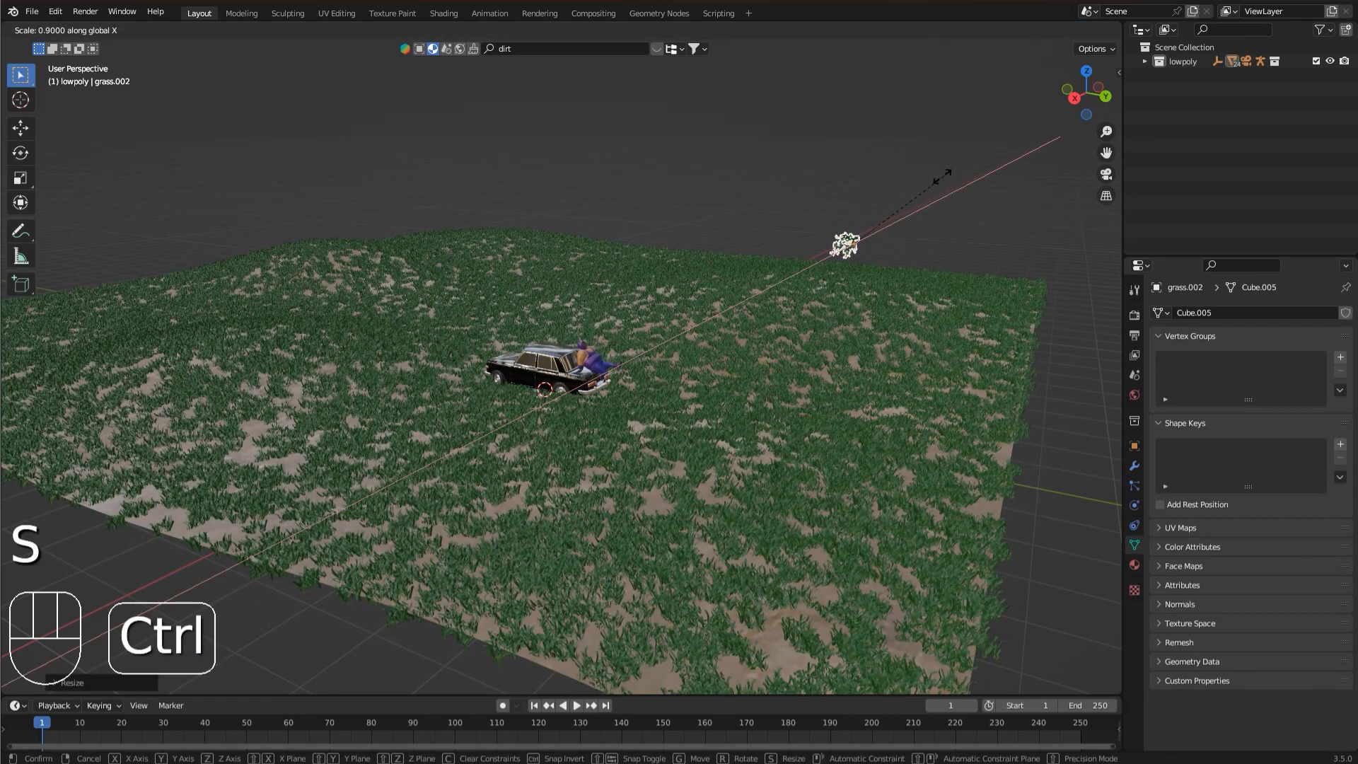
pyautogui.click(930, 185)
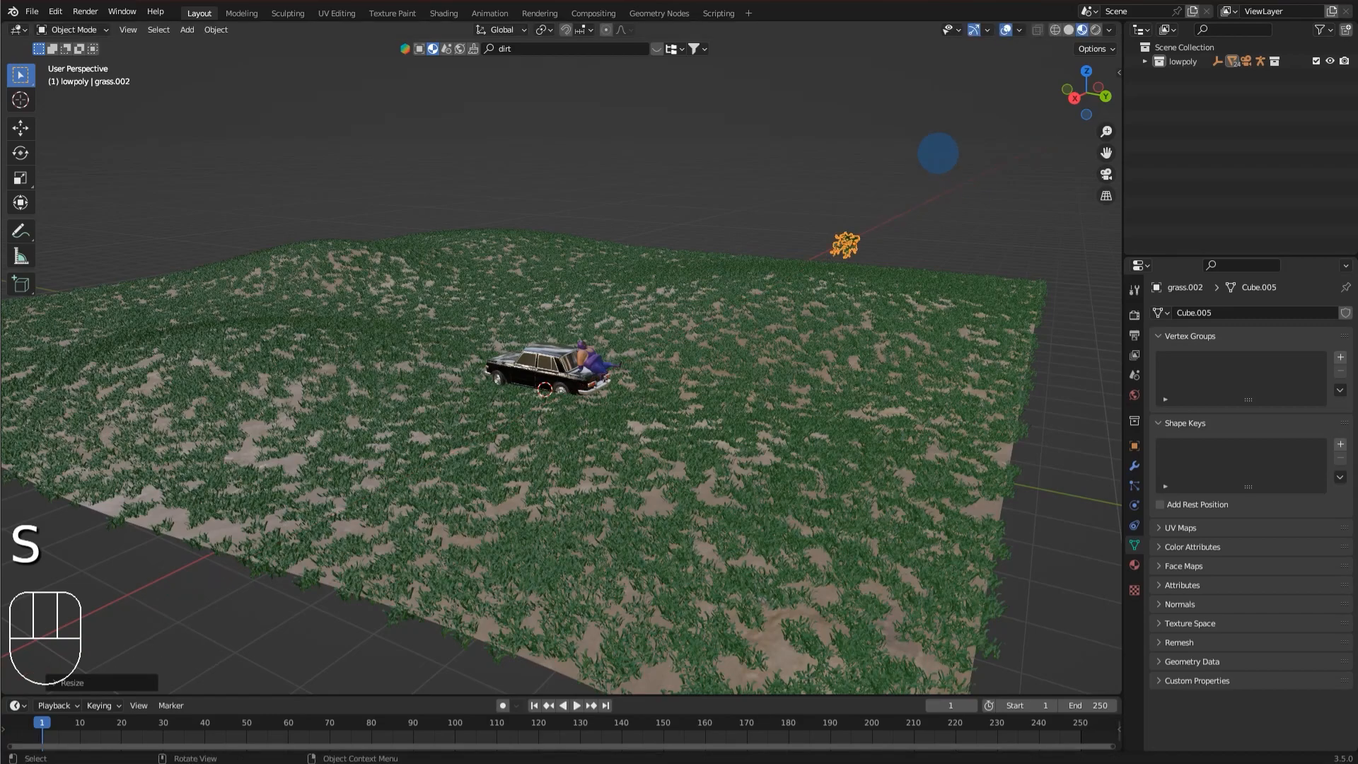
pyautogui.click(1106, 174)
pyautogui.hotkey('ctrl', 's')
# View the car from underneath and lower the grassy ground plane along Z toward the bottom of the tyres.
pyautogui.moveTo(723, 245); pyautogui.dragTo(575, 367, button='middle')
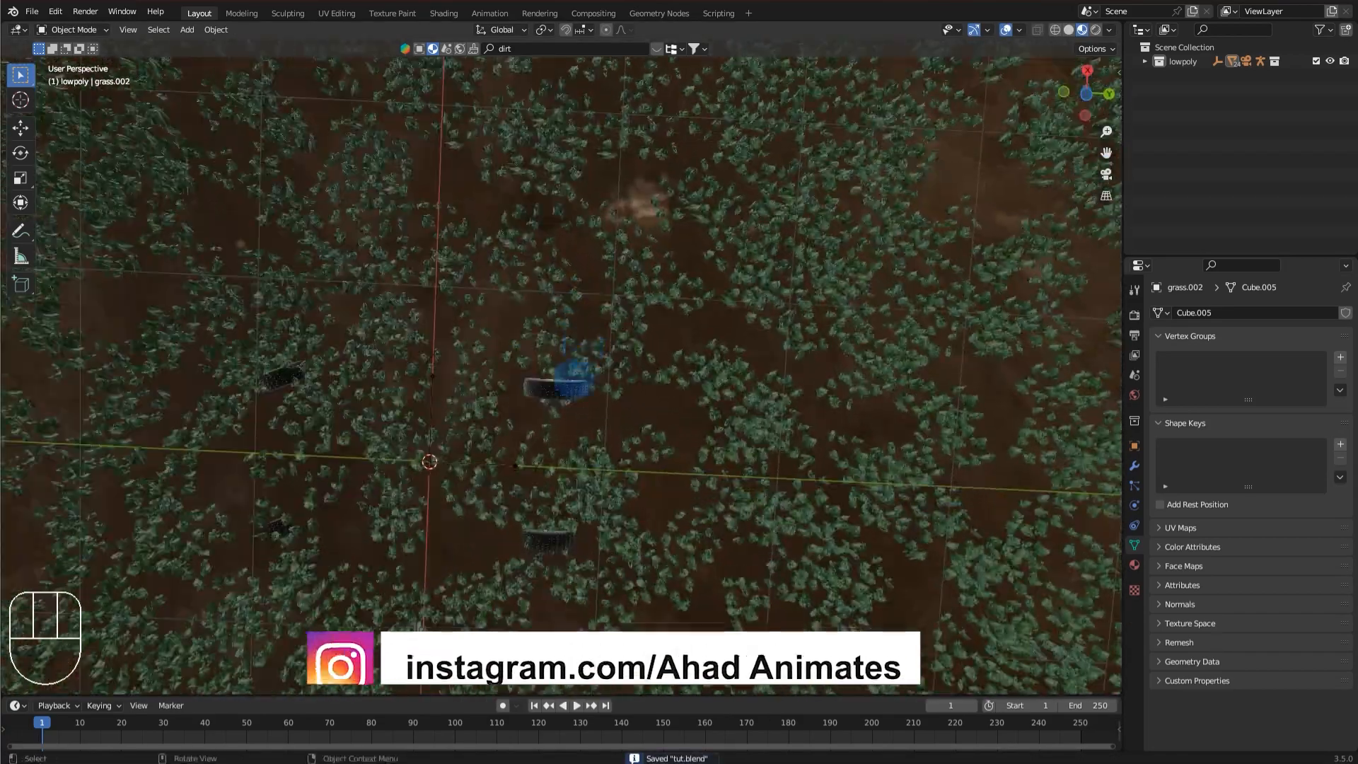
pyautogui.click(629, 301)
pyautogui.press('g')
pyautogui.press('g')
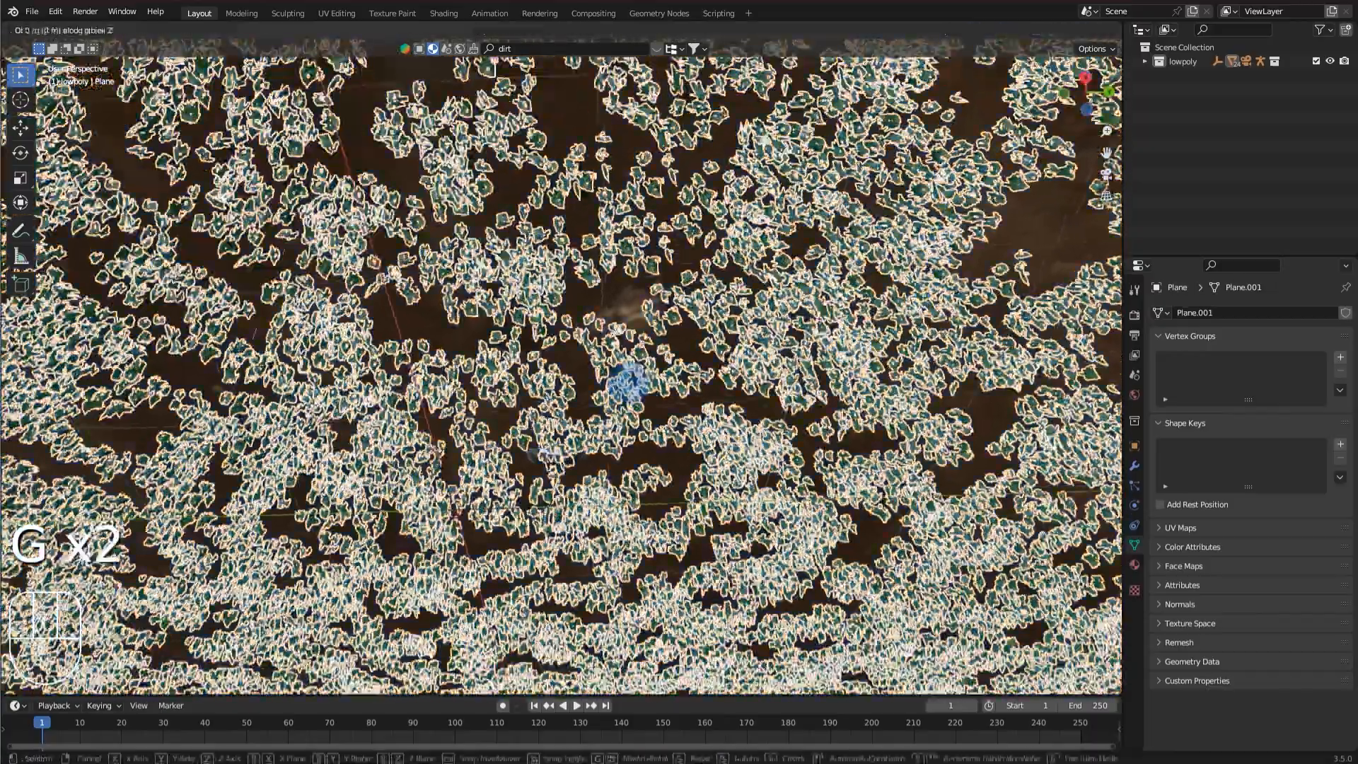
pyautogui.click(634, 391)
# Hide the viewport overlays and lower the ground plane about another 0.05 m along Z beneath the tyres.
pyautogui.moveTo(634, 391); pyautogui.dragTo(779, 290, button='middle')
pyautogui.scroll(3, 794, 251)
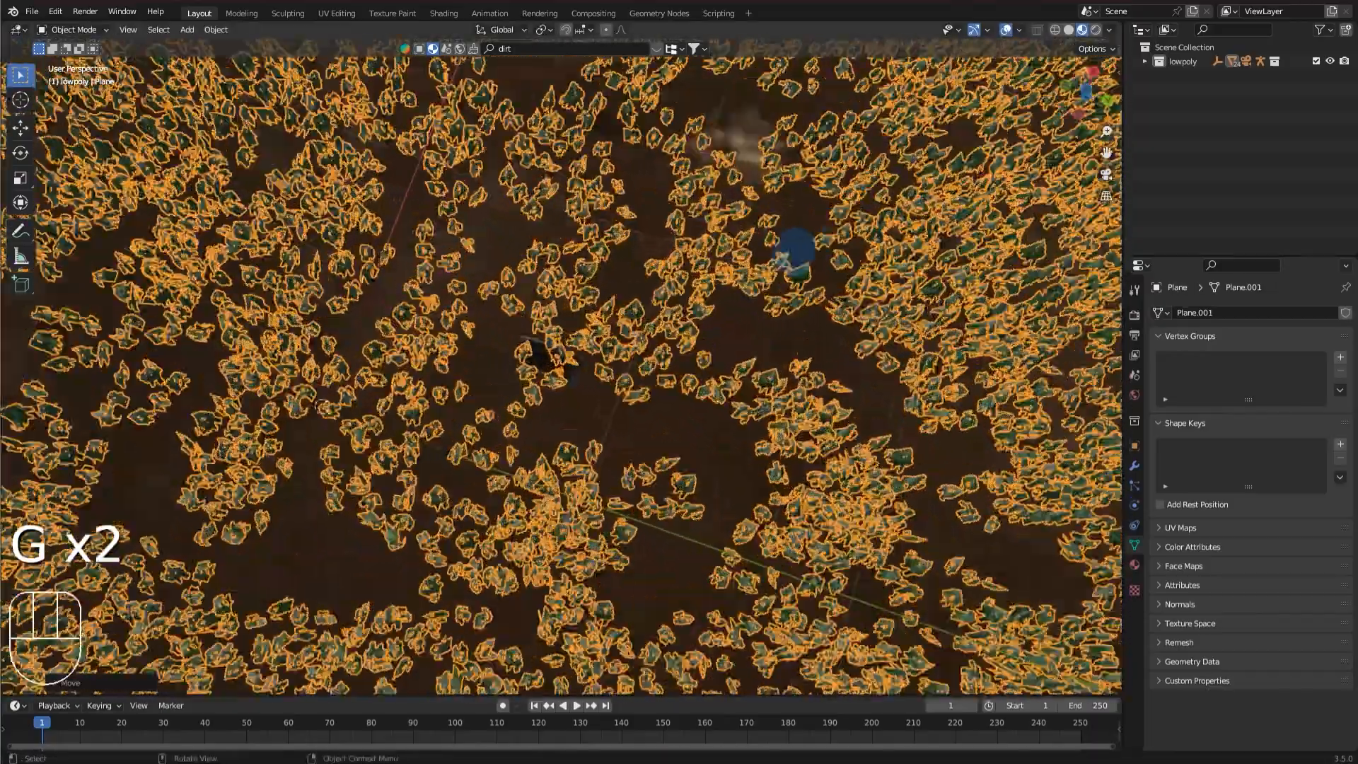
pyautogui.scroll(2, 820, 279)
pyautogui.click(1005, 30)
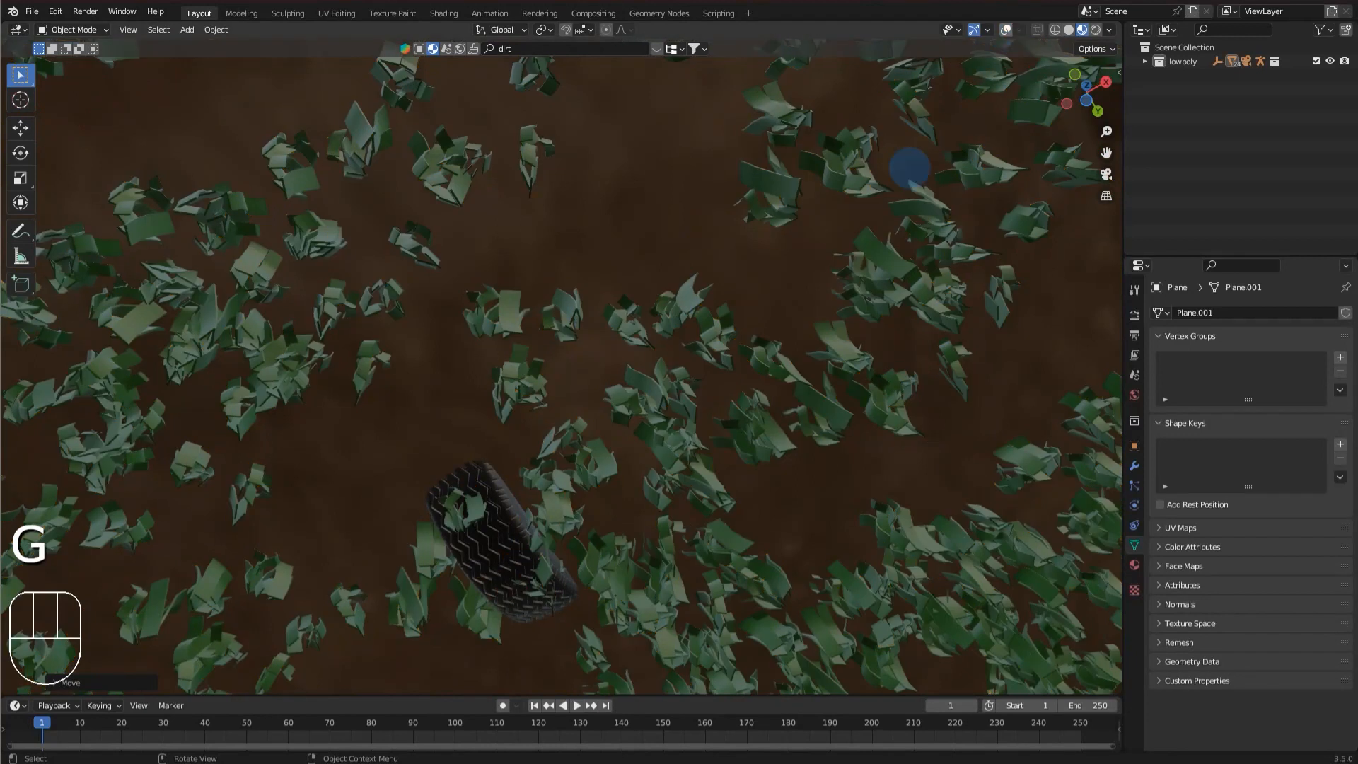
pyautogui.press('g')
pyautogui.press('g')
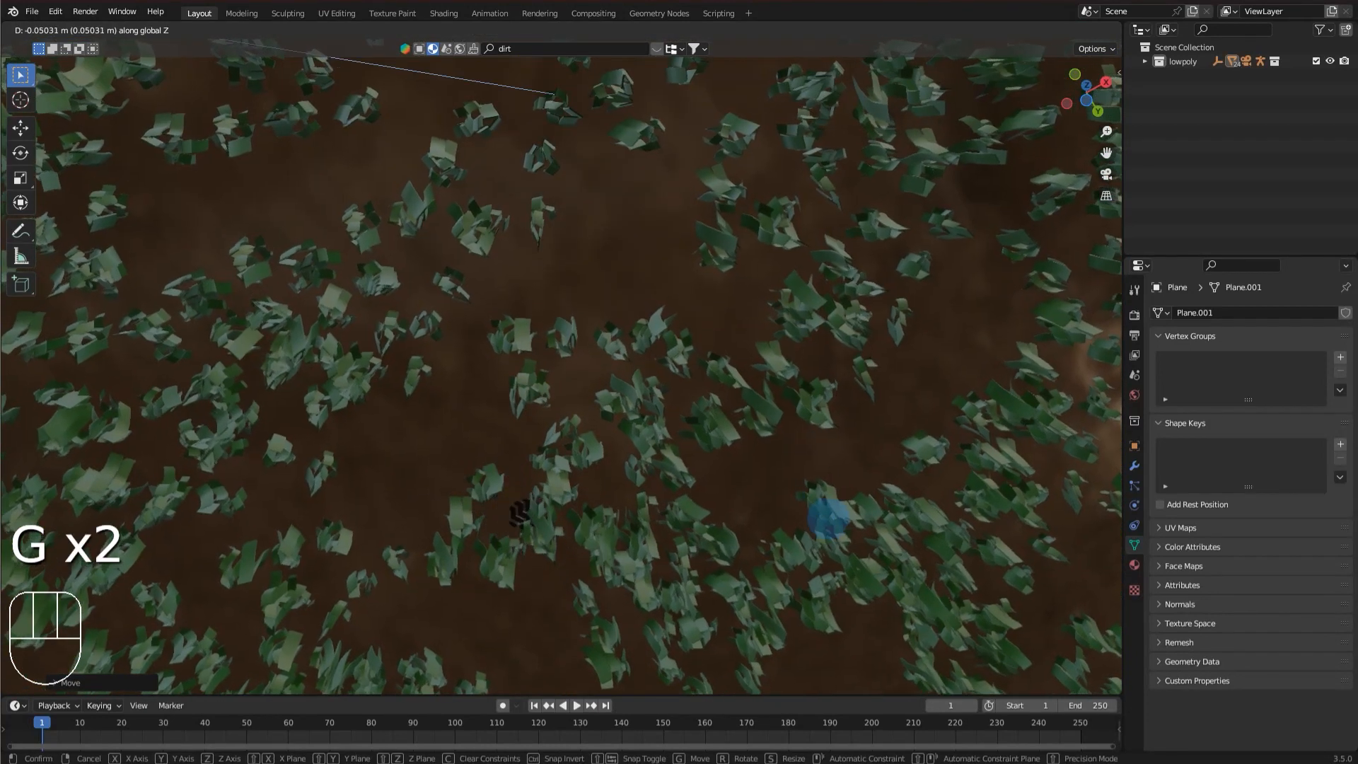
pyautogui.click(818, 505)
# Raise the ground plane about 0.01 m along Z while viewing the tyres from below.
pyautogui.scroll(-7, 466, 385)
pyautogui.moveTo(464, 376); pyautogui.dragTo(448, 367, button='middle')
pyautogui.press('g')
pyautogui.press('z')
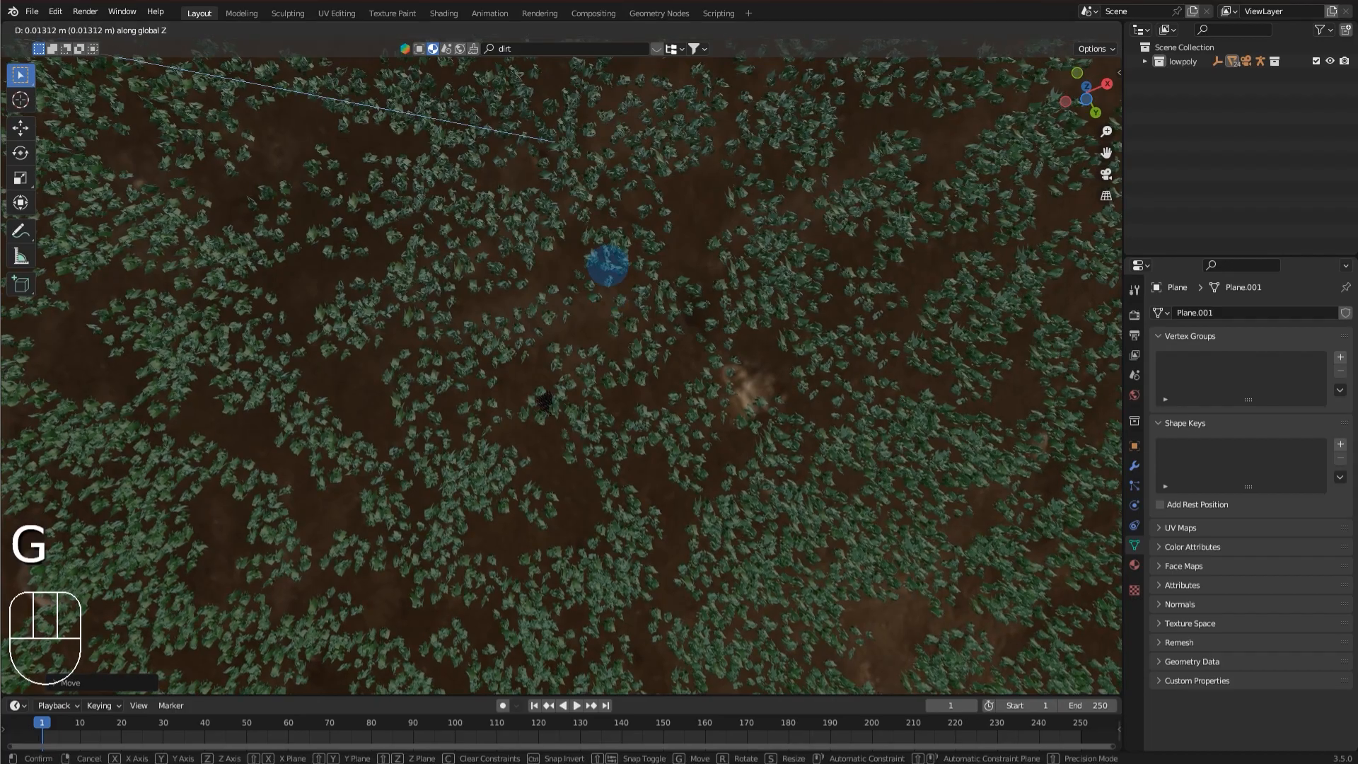
pyautogui.press('r')
pyautogui.press('r')
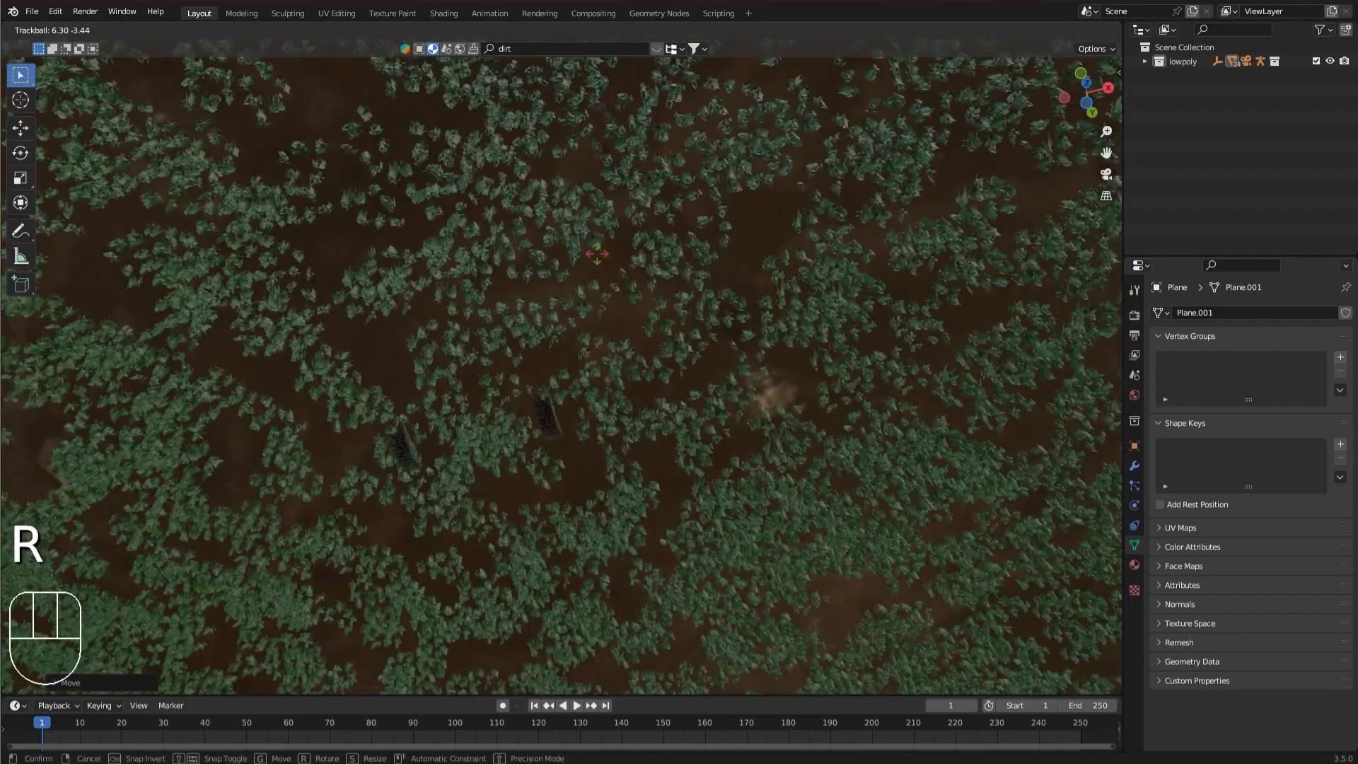
pyautogui.press('r')
pyautogui.rightClick(612, 210)
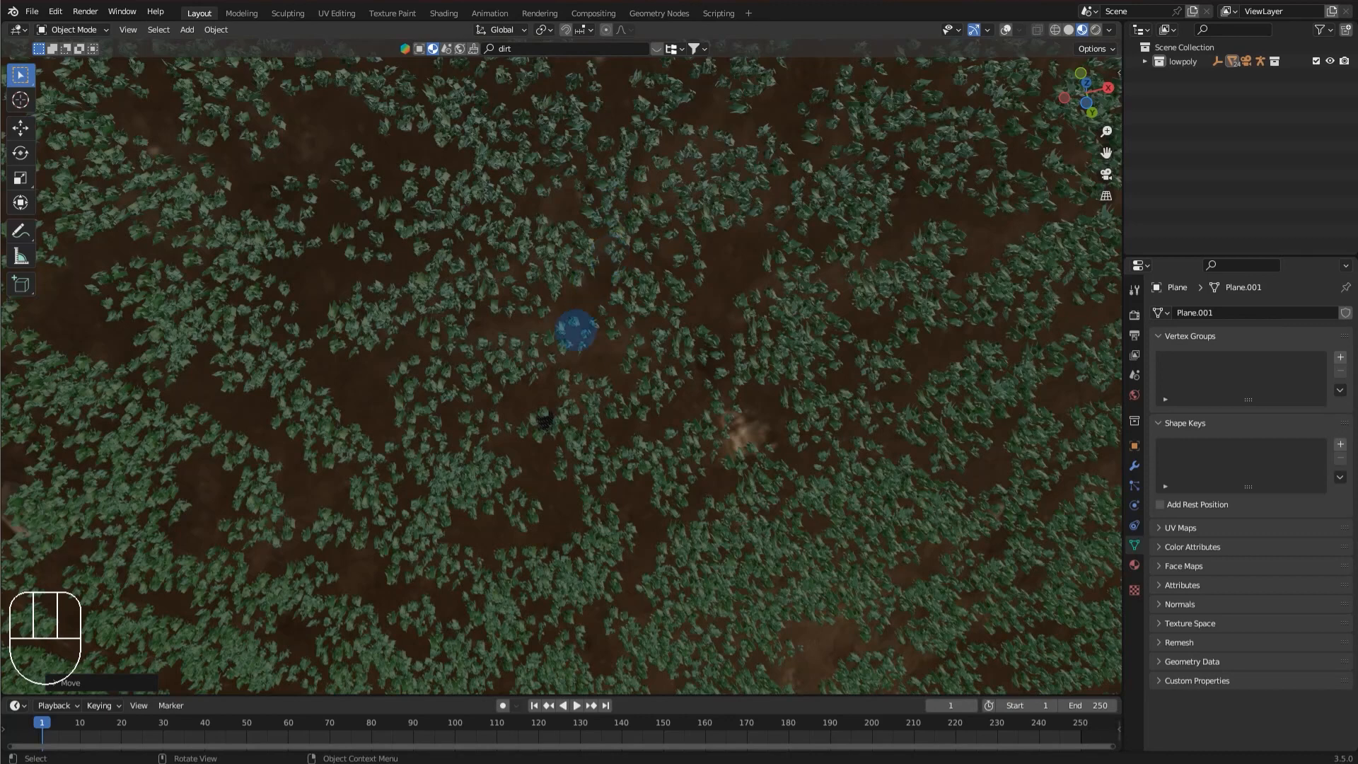
# Show the viewport overlays again and view the car from ground level at its side.
pyautogui.moveTo(575, 331); pyautogui.dragTo(575, 212, button='middle')
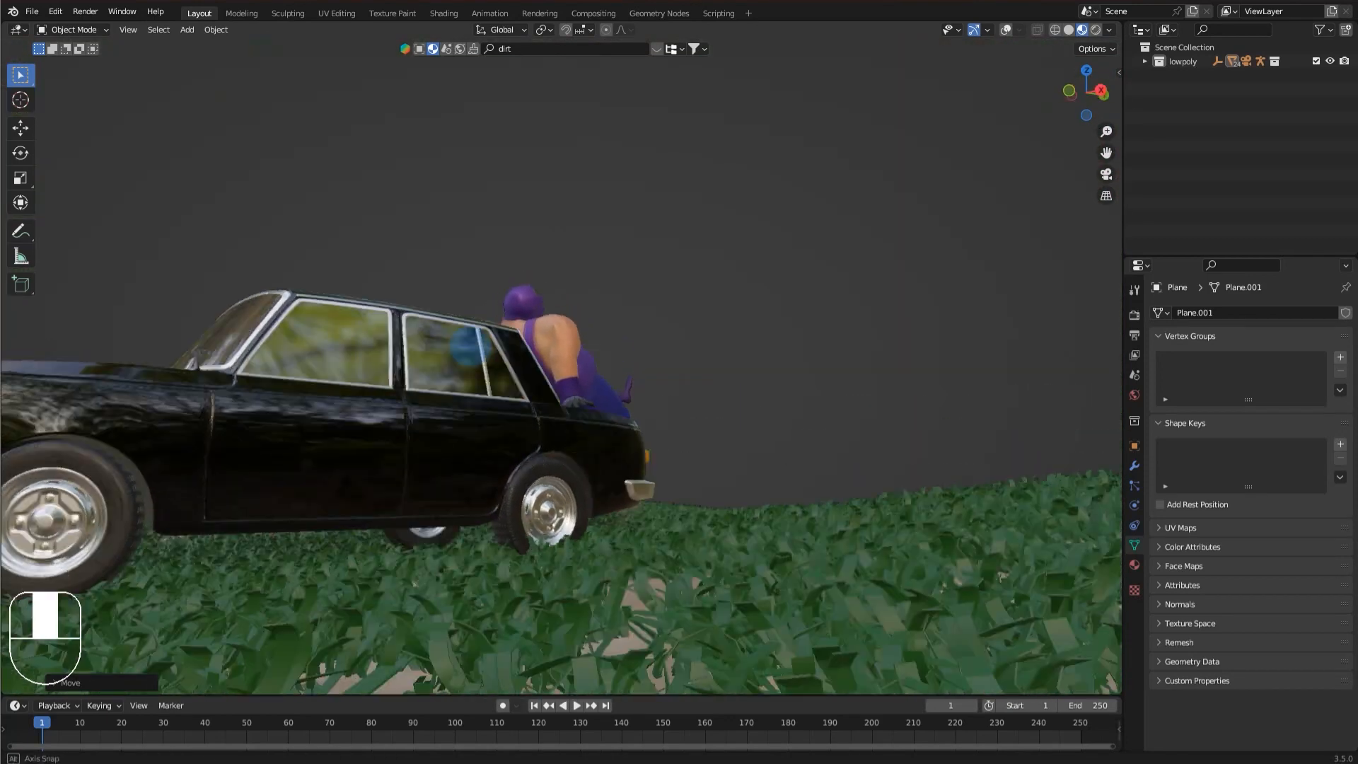
pyautogui.moveTo(470, 346); pyautogui.dragTo(479, 334, button='middle')
pyautogui.click(1007, 30)
pyautogui.moveTo(809, 203); pyautogui.dragTo(801, 212, button='middle')
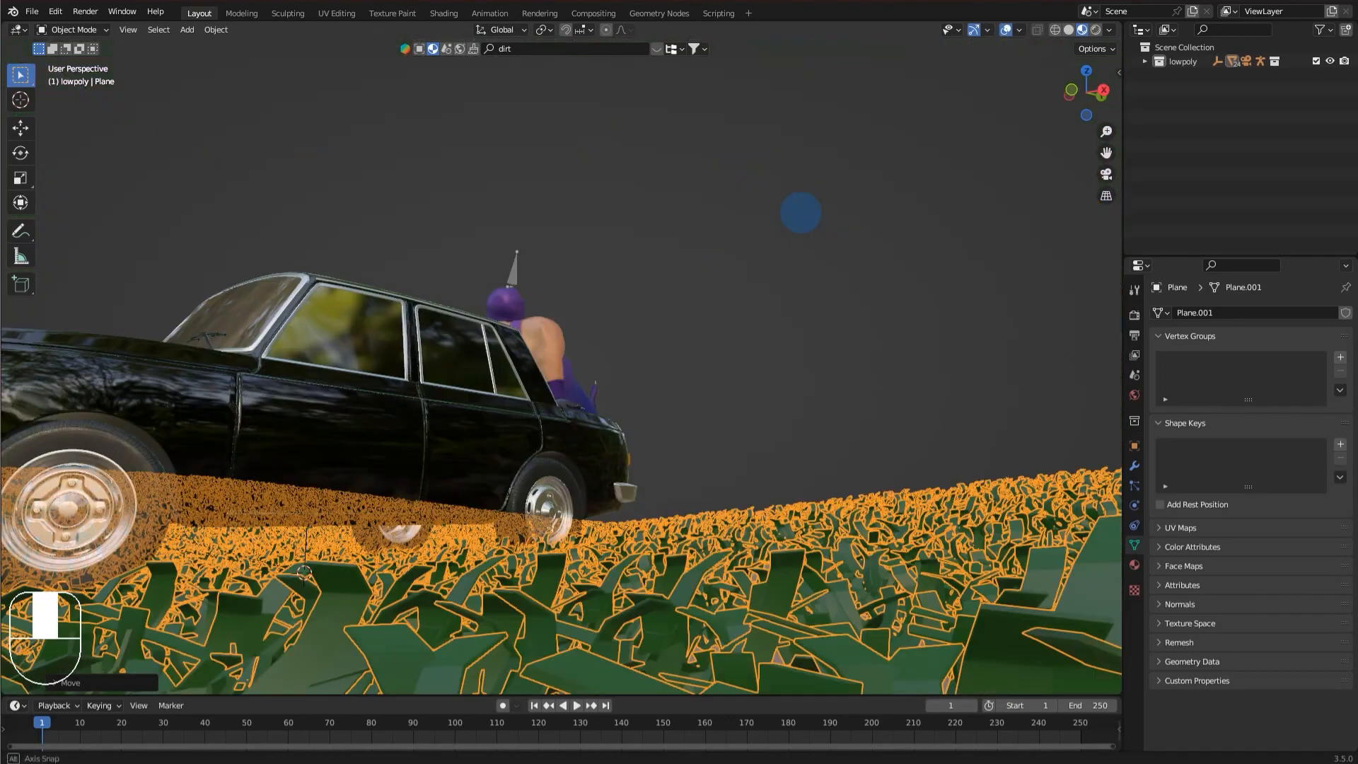
# Rotate the Wartburg 353 empty about -3.7° in the side view to match the slope of the ground.
pyautogui.click(307, 538)
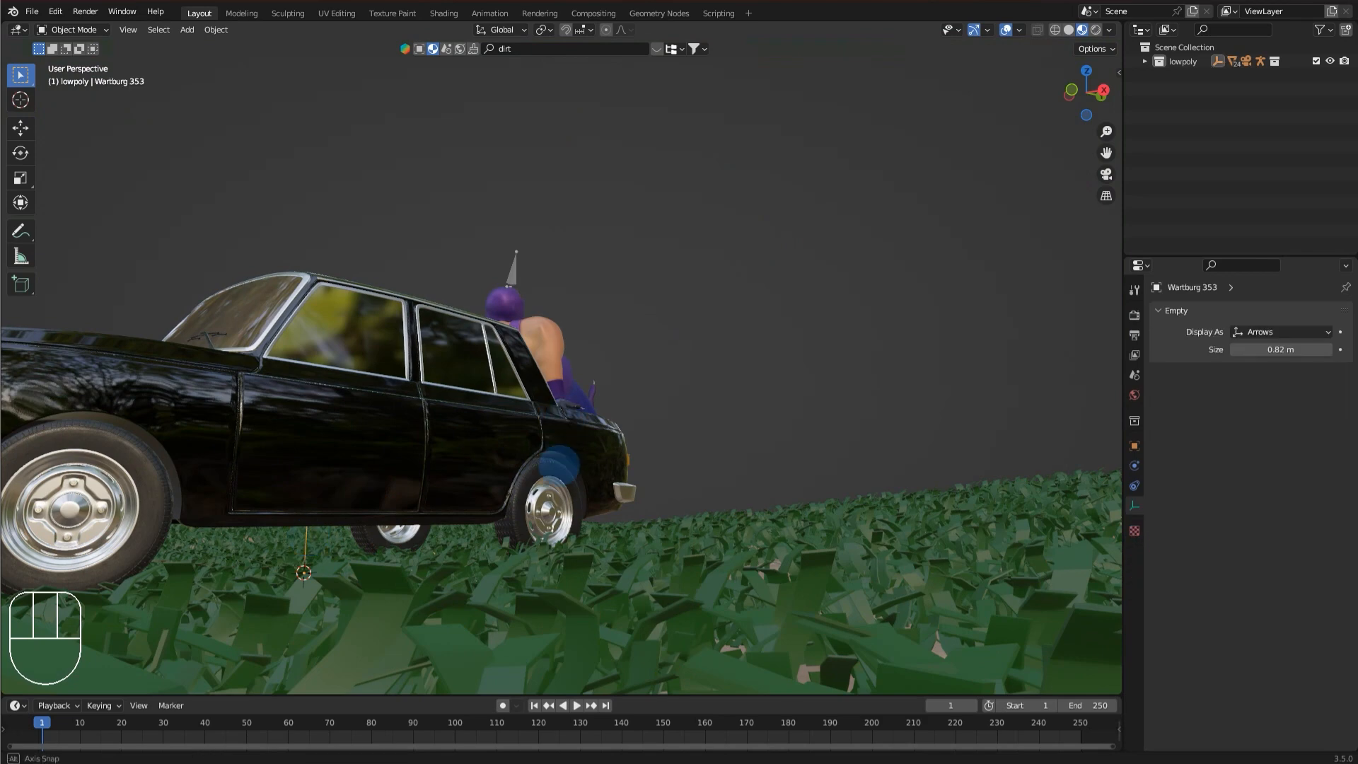
pyautogui.press('r')
pyautogui.press('r')
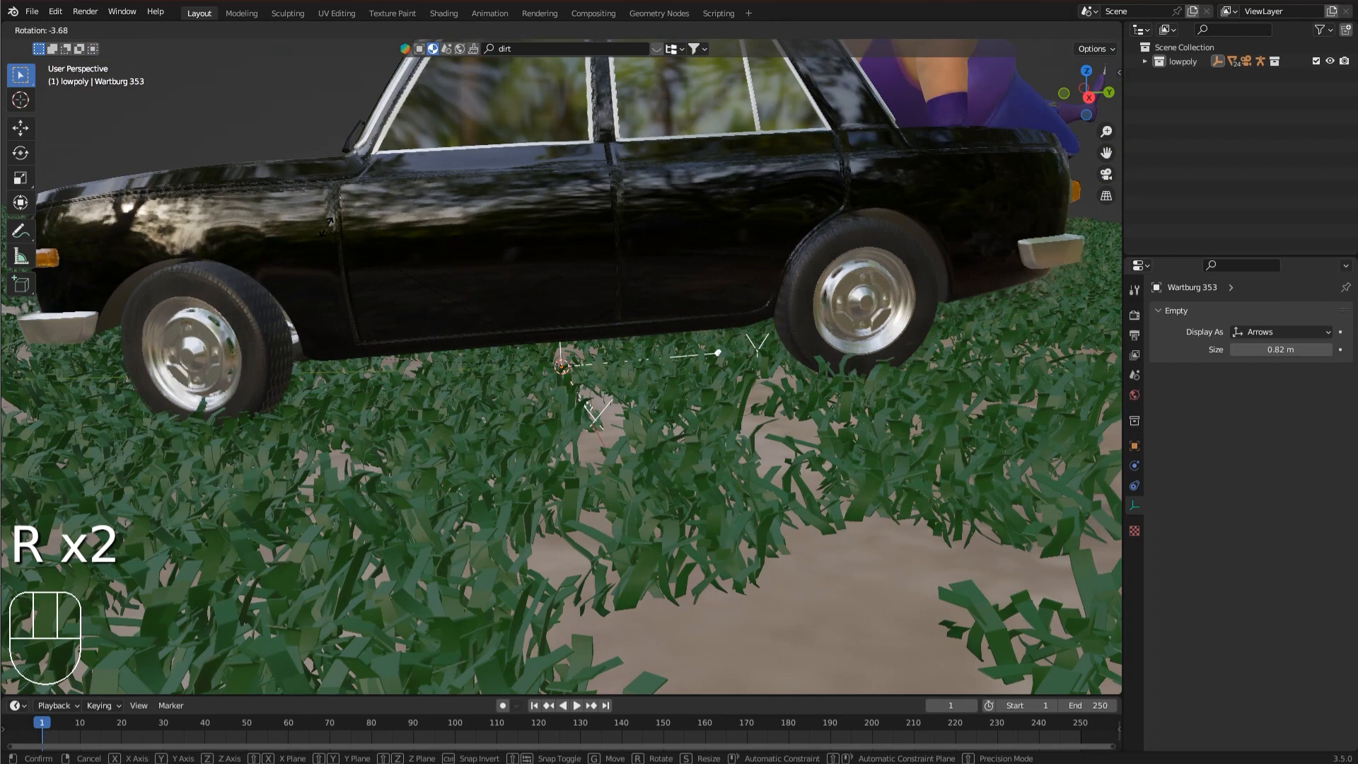
pyautogui.click(349, 154)
pyautogui.moveTo(348, 154); pyautogui.dragTo(341, 104, button='middle')
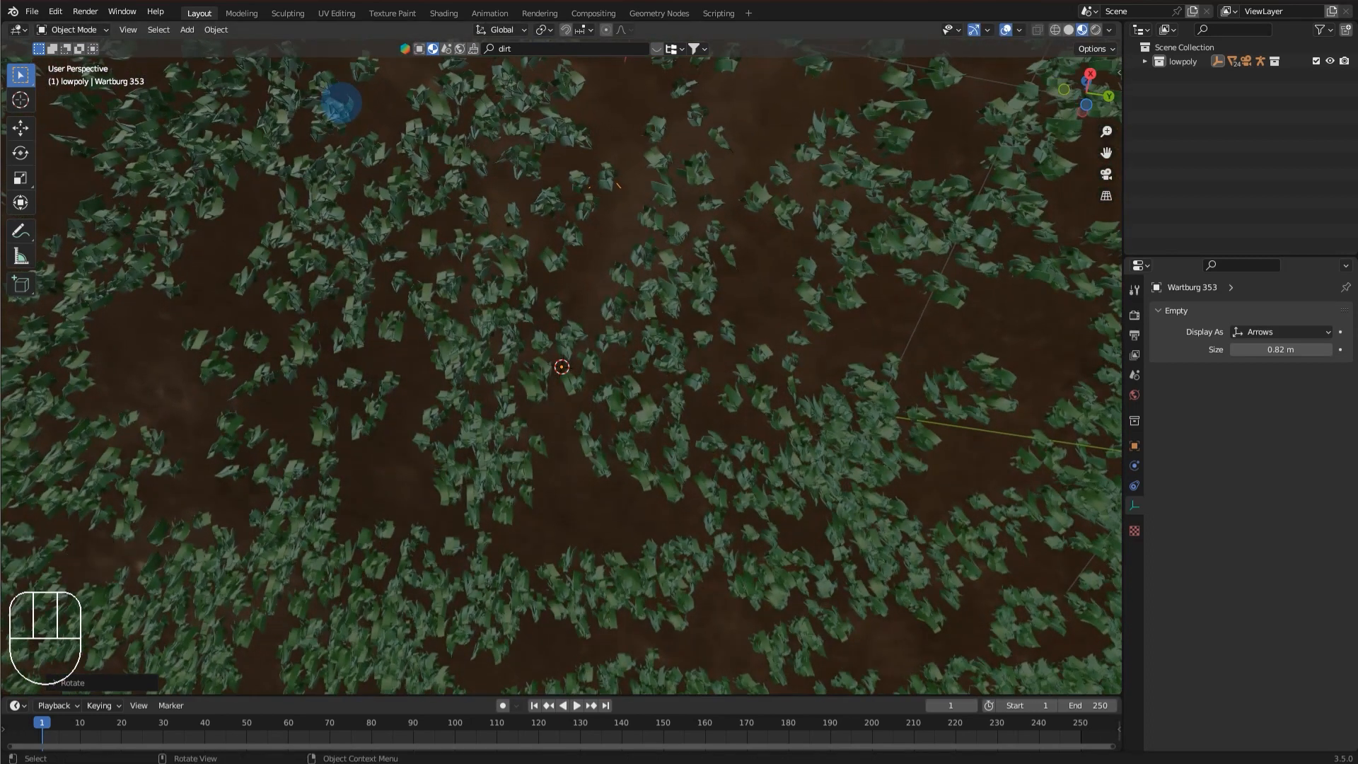
pyautogui.press('g')
pyautogui.press('z')
pyautogui.rightClick(360, 107)
# Raise the grassy ground plane along Z beneath the tyres by about 0.04 m, and by about another 0.004 m.
pyautogui.click(689, 182)
pyautogui.press('g')
pyautogui.press('z')
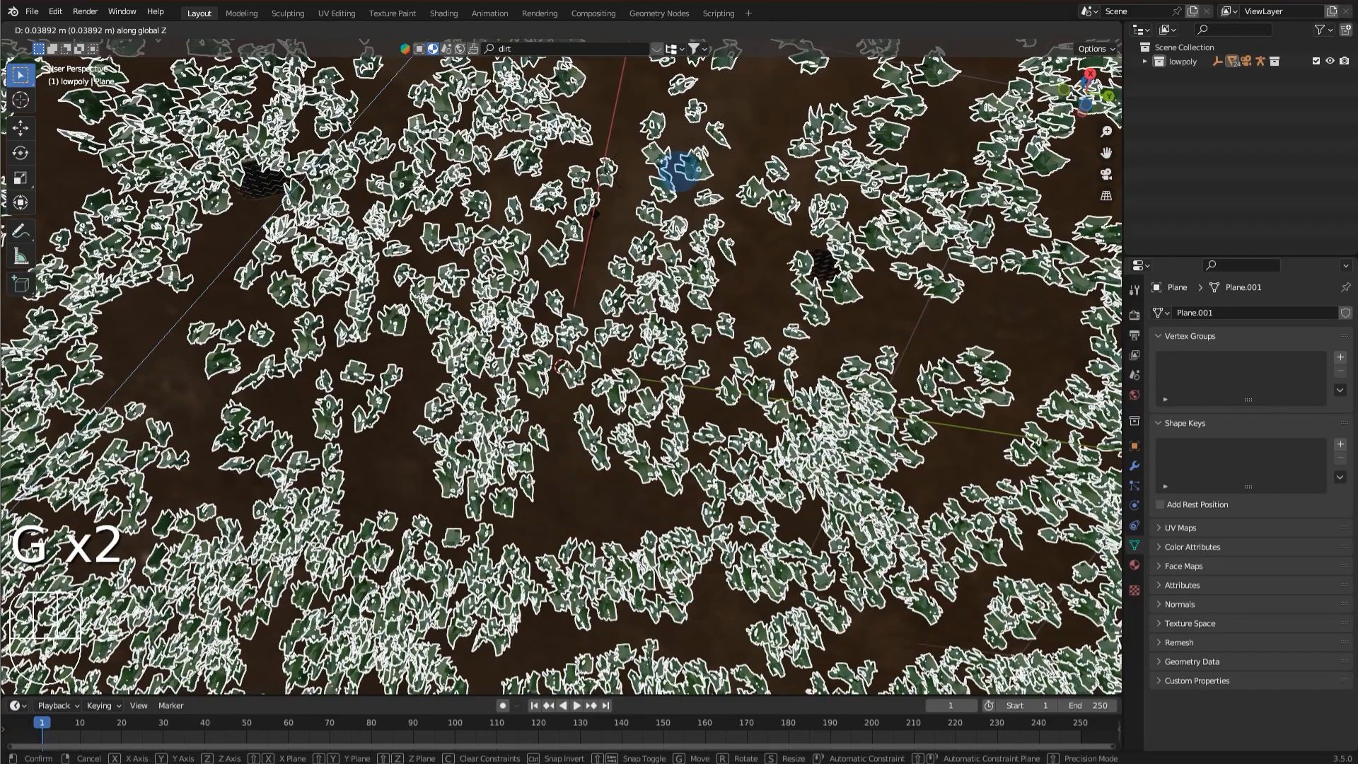
pyautogui.click(680, 175)
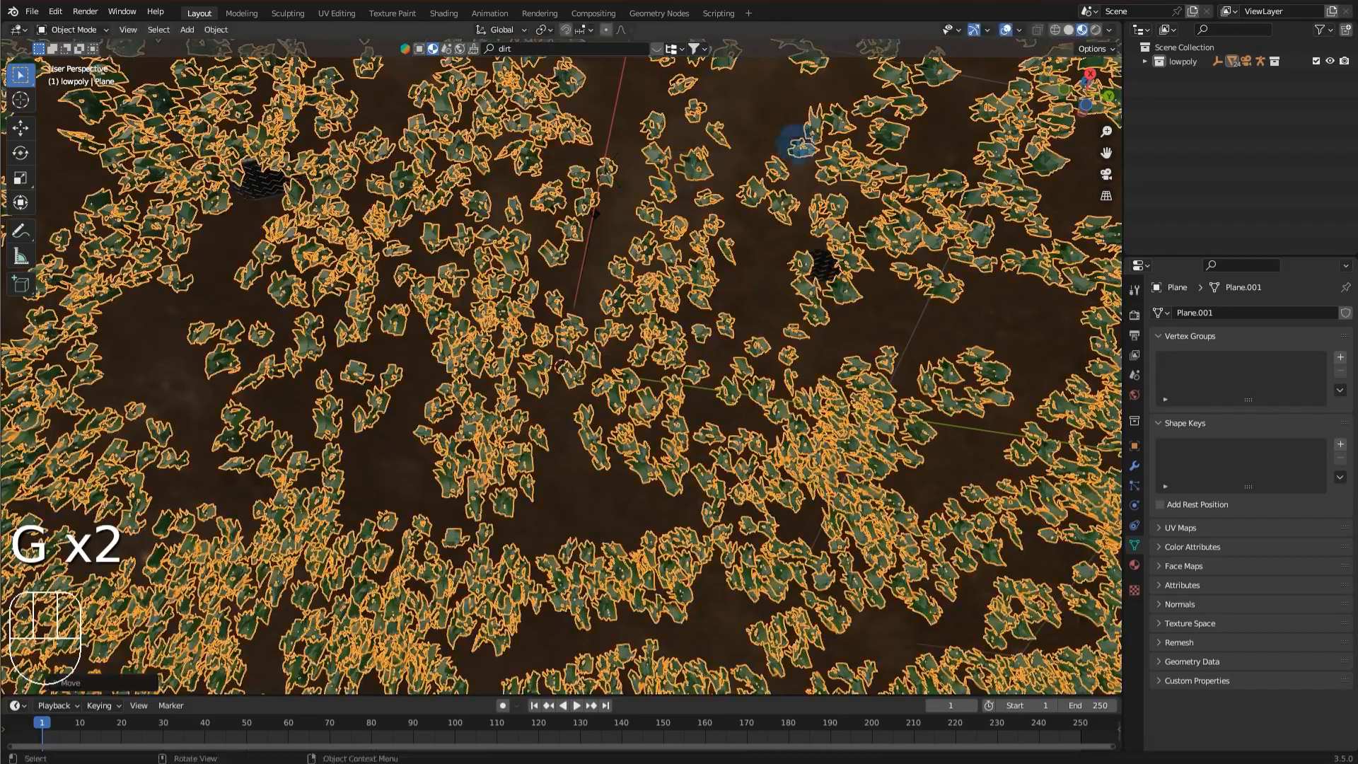
pyautogui.press('g')
pyautogui.press('z')
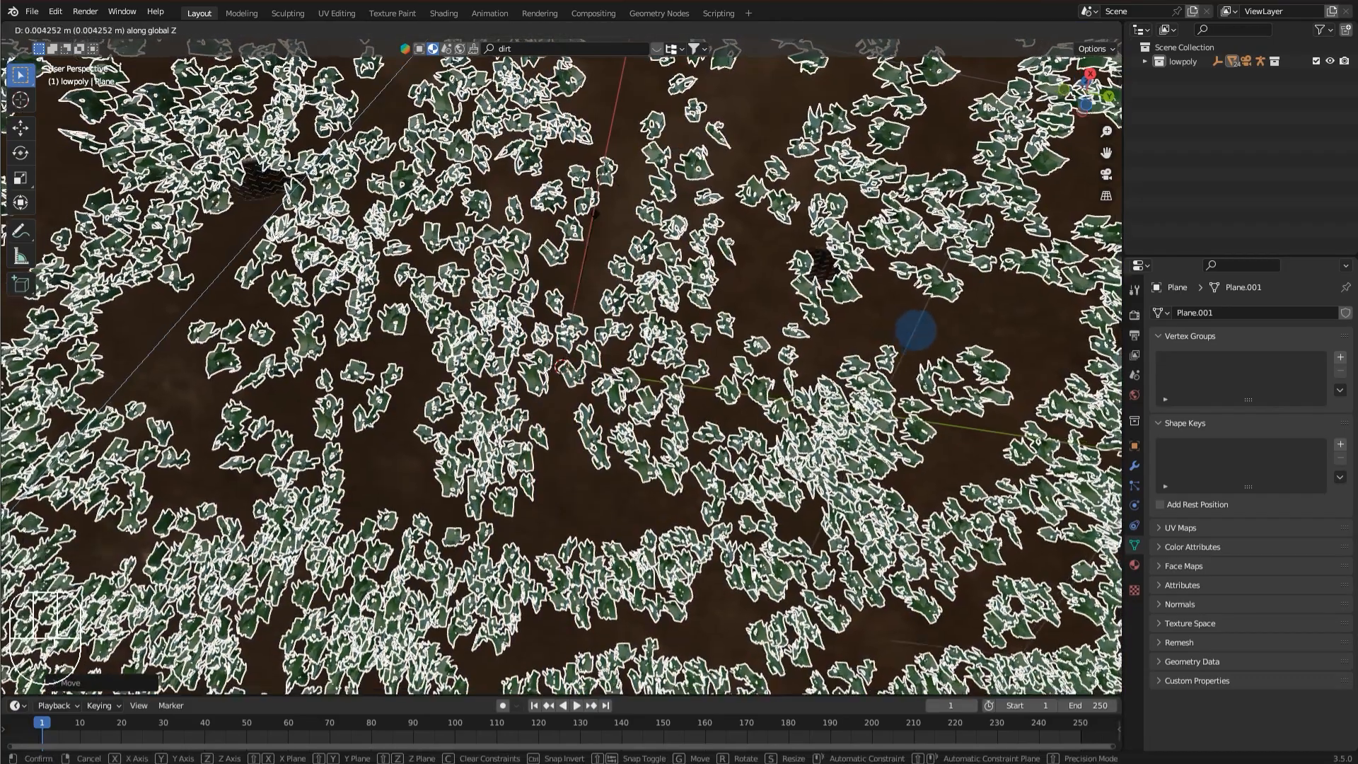
pyautogui.click(915, 331)
# Save the file and align the camera to a rear three-quarter view of the car with the hills behind it.
pyautogui.moveTo(916, 331); pyautogui.dragTo(904, 410, button='middle')
pyautogui.scroll(-4, 891, 297)
pyautogui.moveTo(885, 194); pyautogui.dragTo(912, 283, button='middle')
pyautogui.click(991, 149)
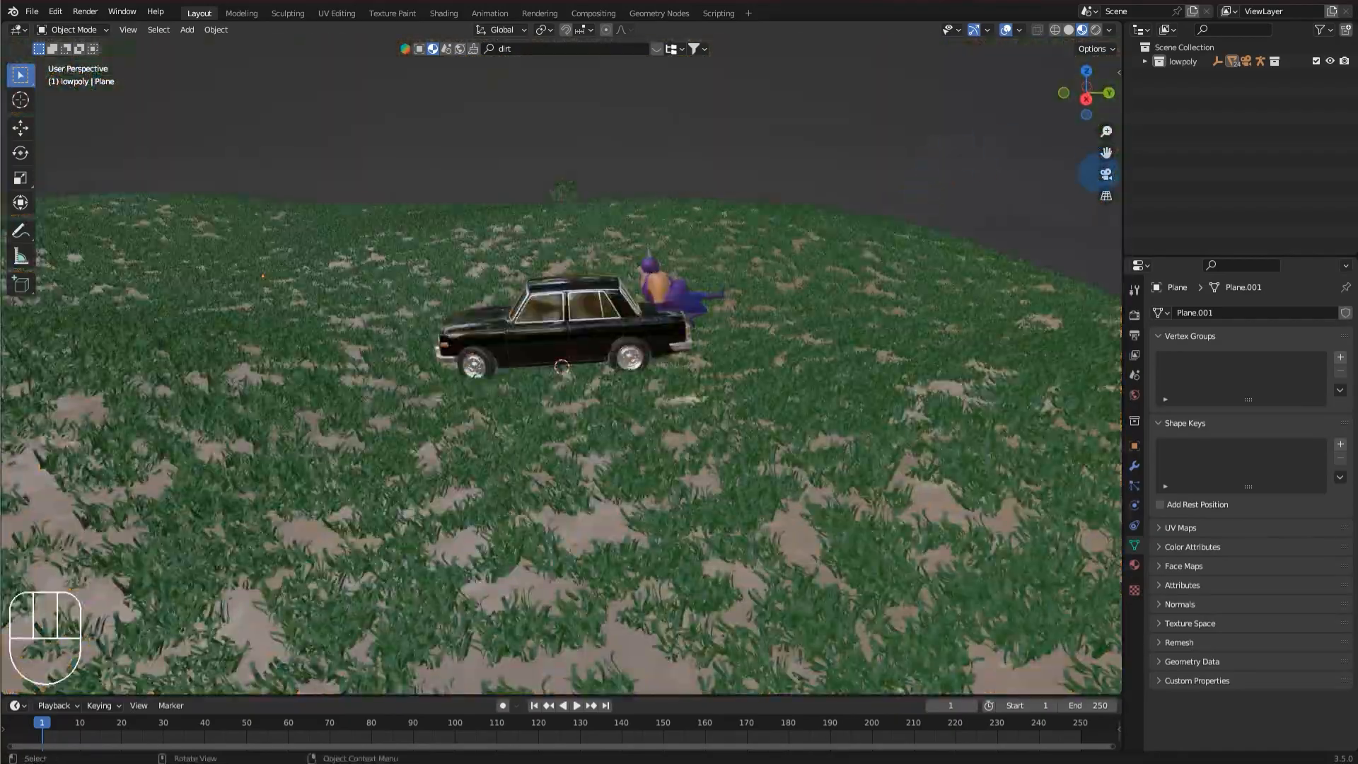
pyautogui.click(1106, 174)
pyautogui.hotkey('ctrl', 's')
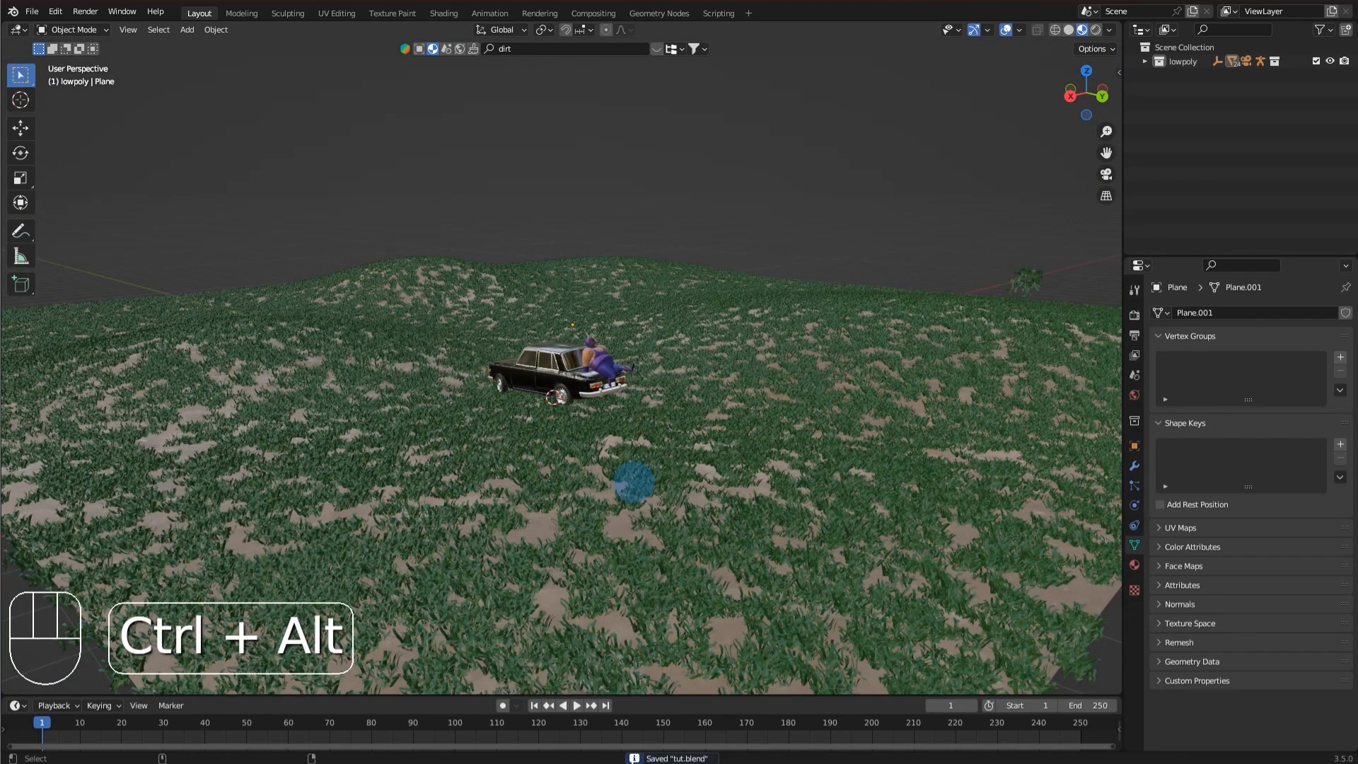
pyautogui.press('ctrl+alt+KP_0')
pyautogui.scroll(-2, 863, 326)
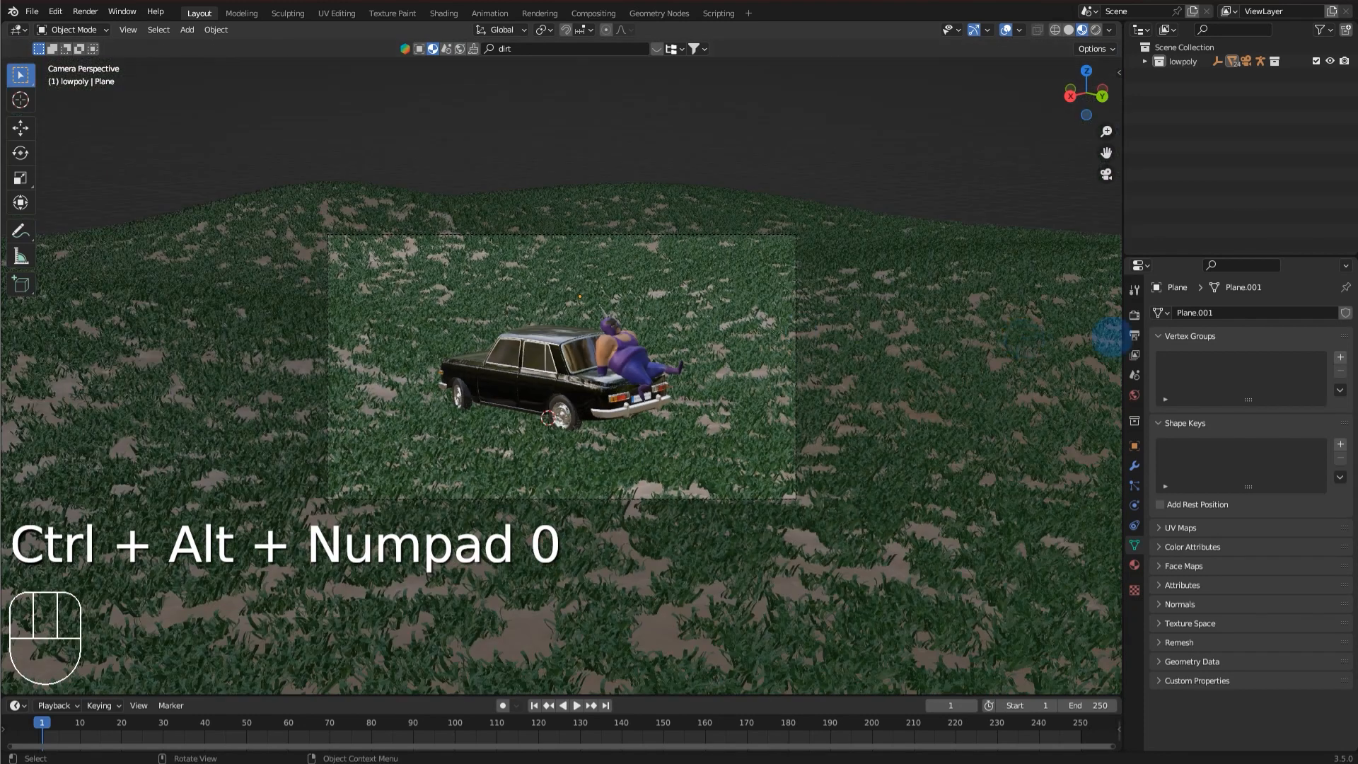
# Select the ground plane and put it in Edit Mode, keeping proportional editing enabled.
pyautogui.click(1020, 342)
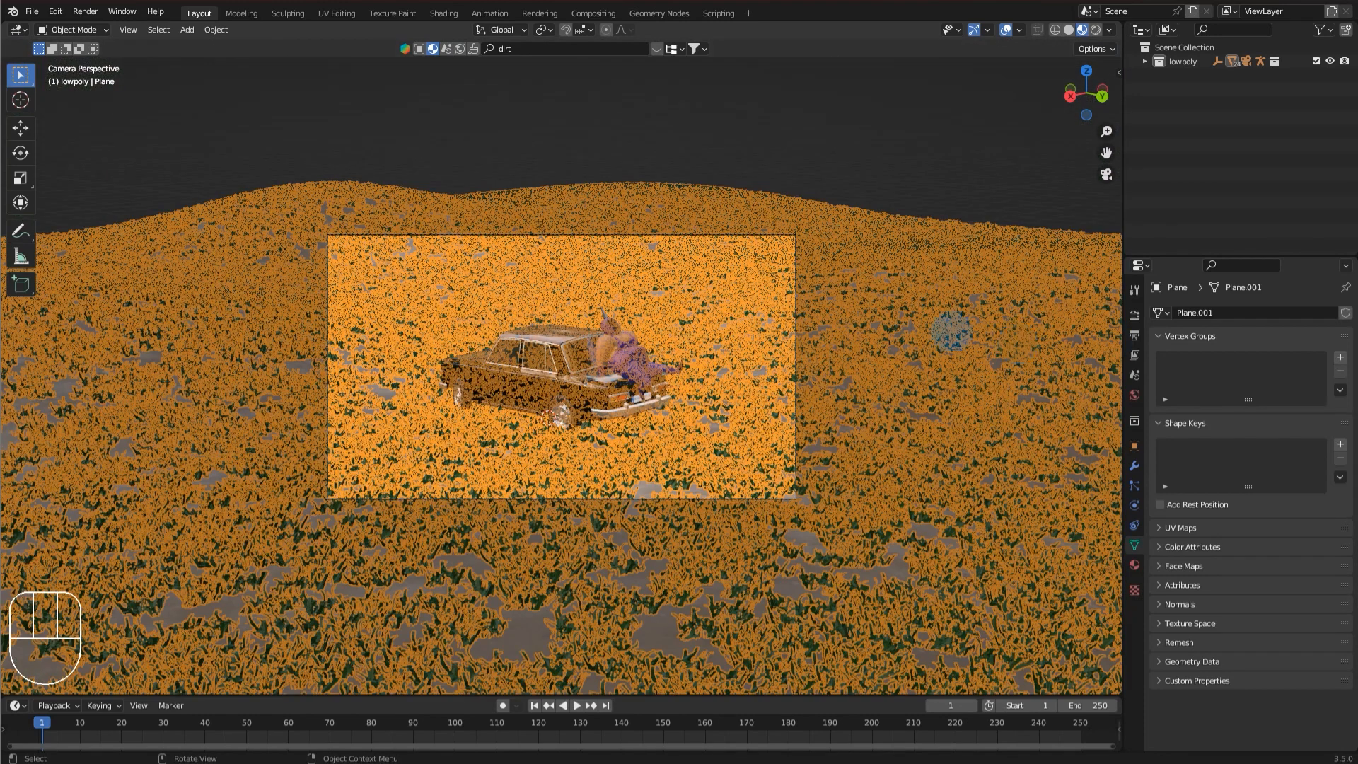
pyautogui.press('Tab')
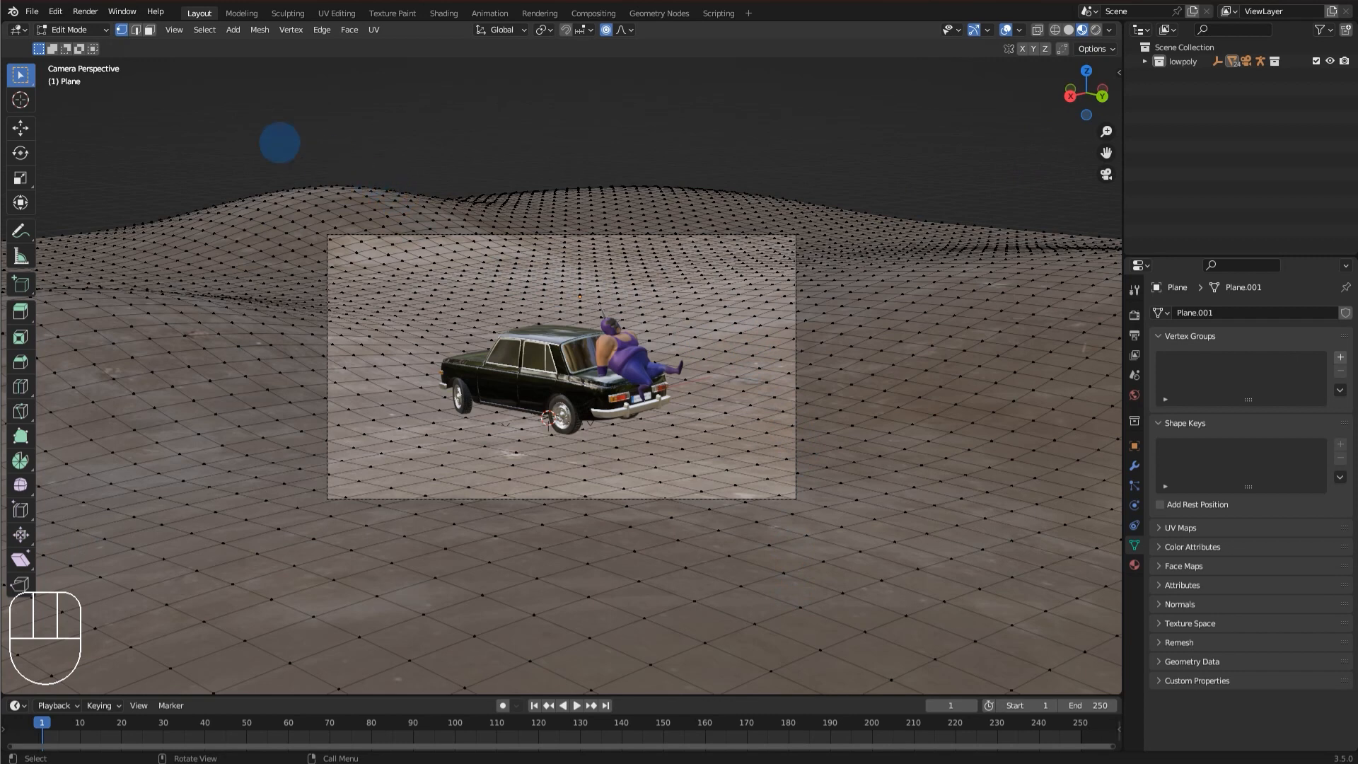
pyautogui.press('o')
pyautogui.press('o')
# Cycle through the selection tools and lasso-select the ground vertices along the left side of the camera frame.
pyautogui.click(20, 79)
pyautogui.press('w')
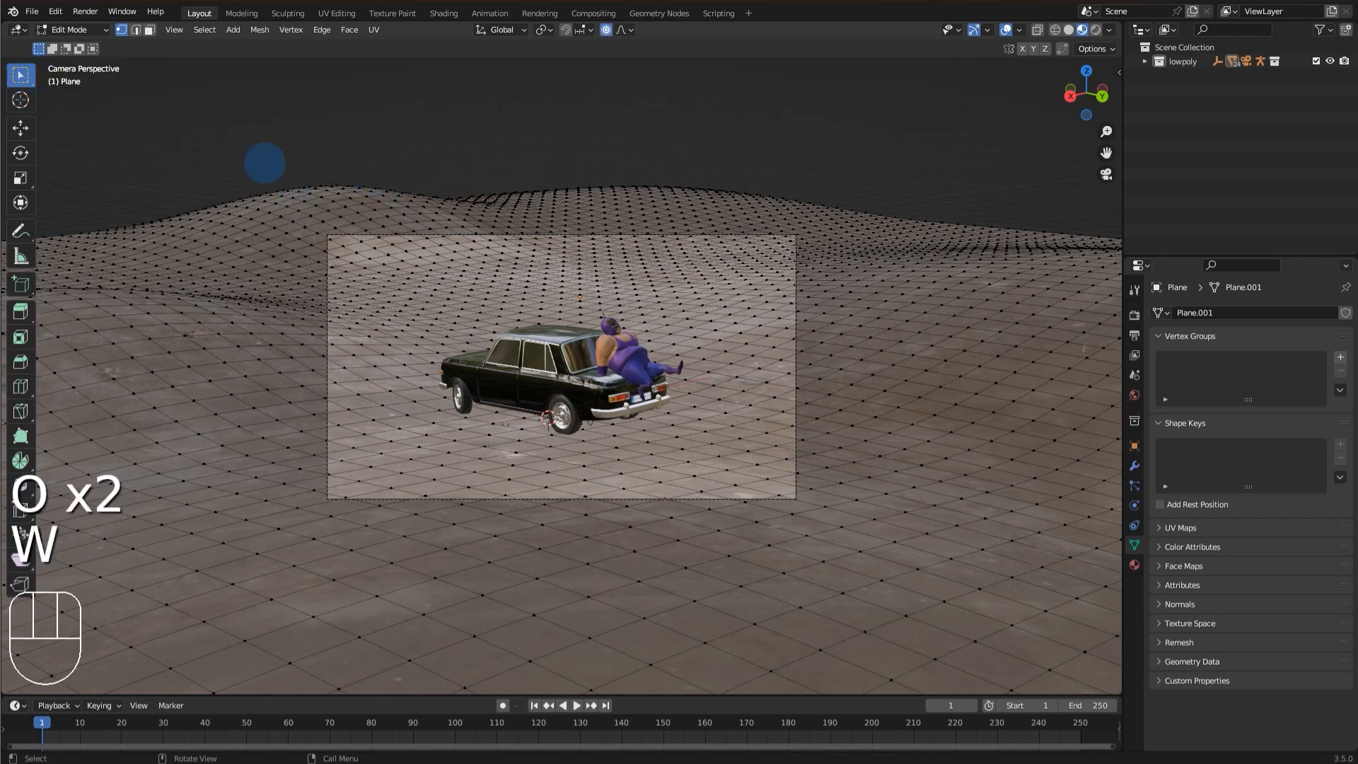
pyautogui.press('w')
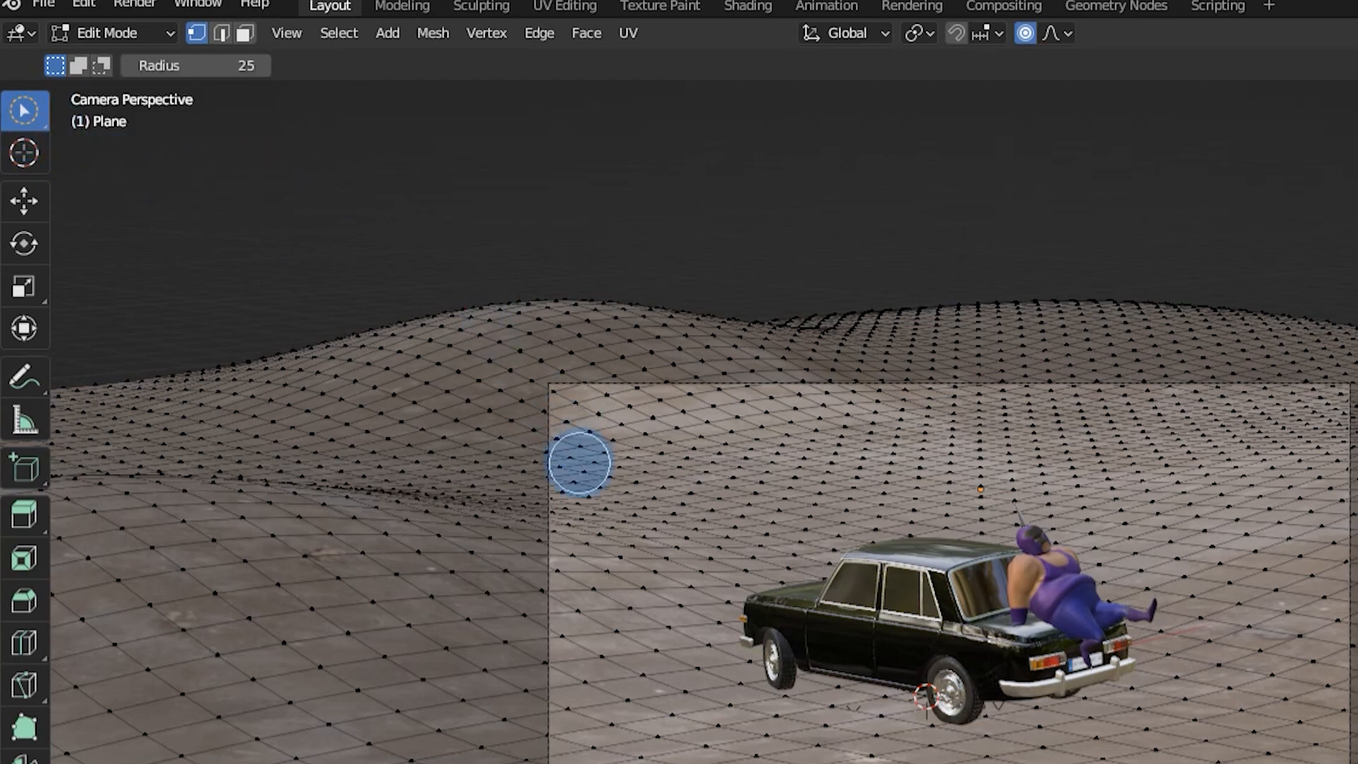
pyautogui.press('w')
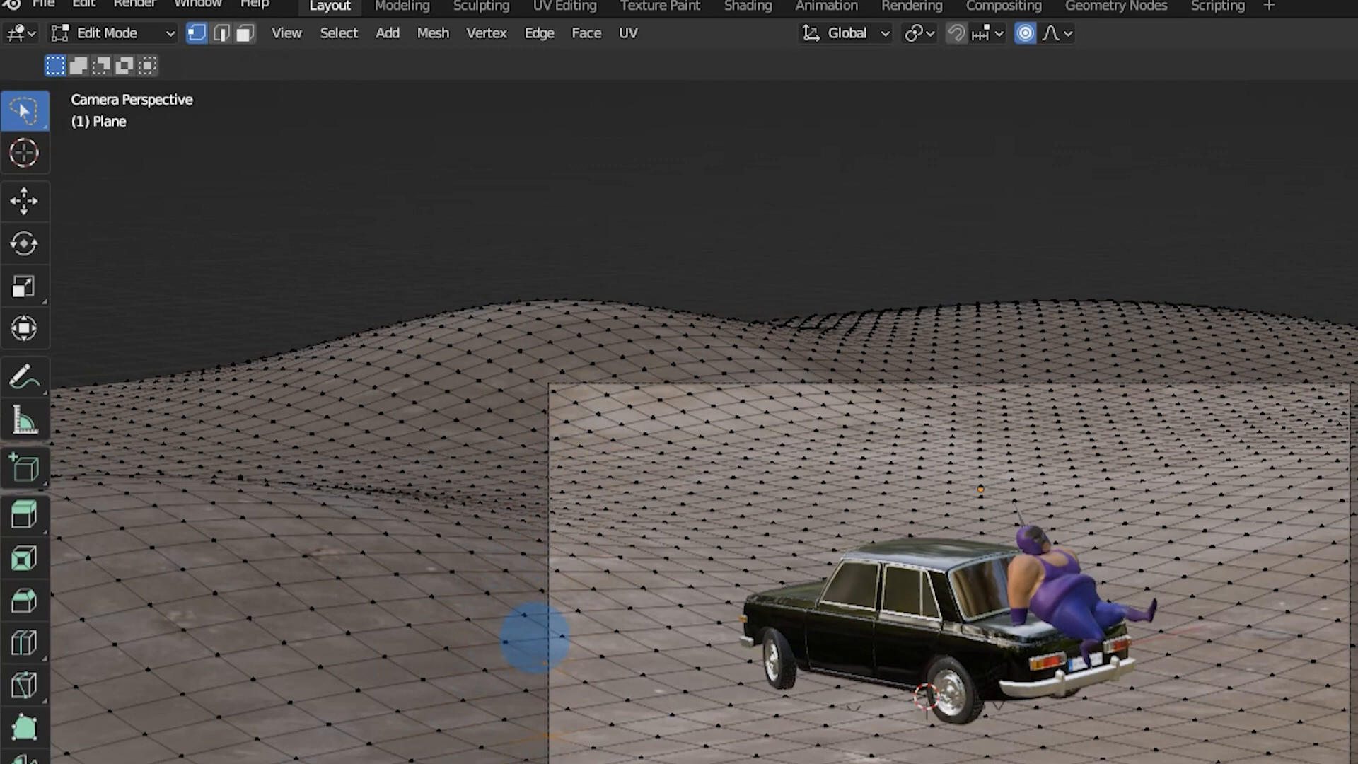
pyautogui.moveTo(514, 589)
pyautogui.mouseDown()
pyautogui.moveTo(236, 719)
pyautogui.moveTo(622, 476)
pyautogui.mouseUp()
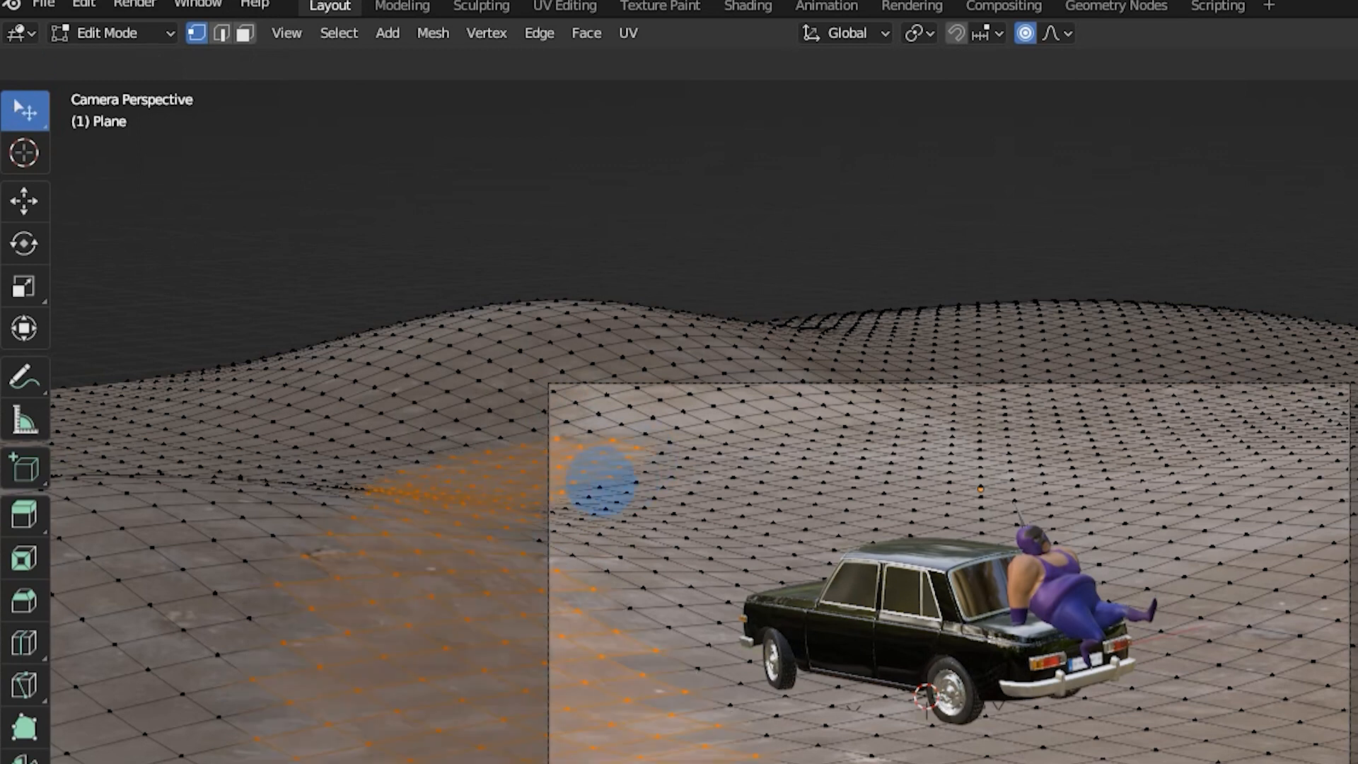
# Use Select Circle with a radius of 64 to select the ground vertices within and slightly around the camera frame.
pyautogui.press('w')
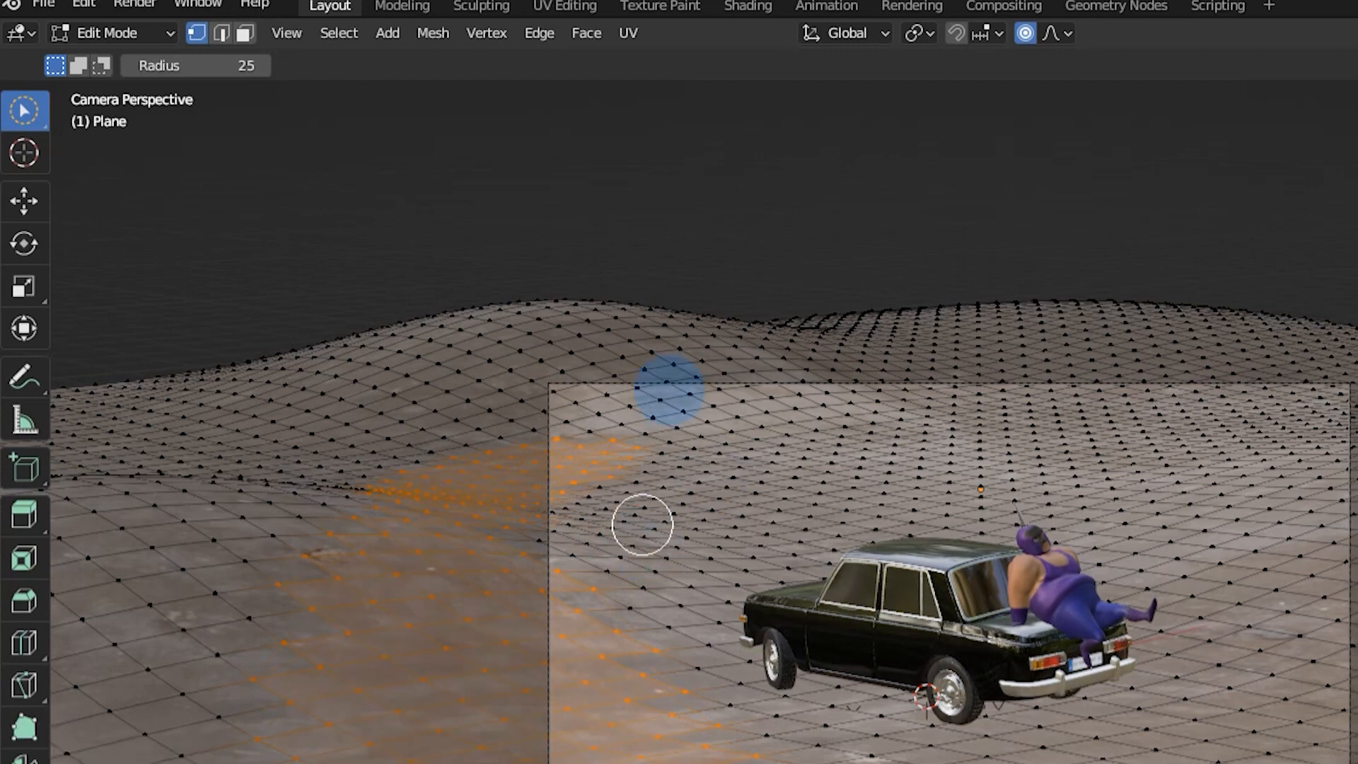
pyautogui.click(721, 206)
pyautogui.moveTo(183, 67); pyautogui.dragTo(212, 67)
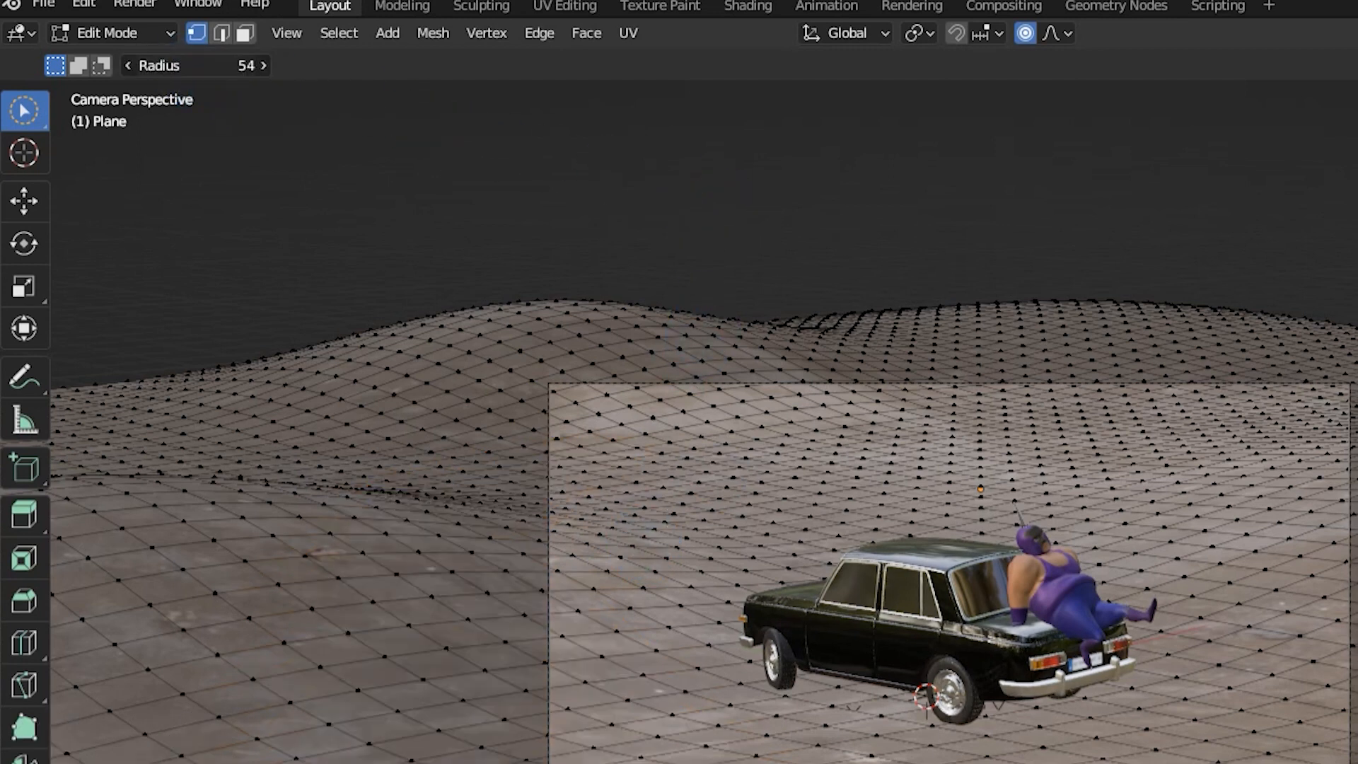
pyautogui.moveTo(558, 411); pyautogui.dragTo(1087, 425)
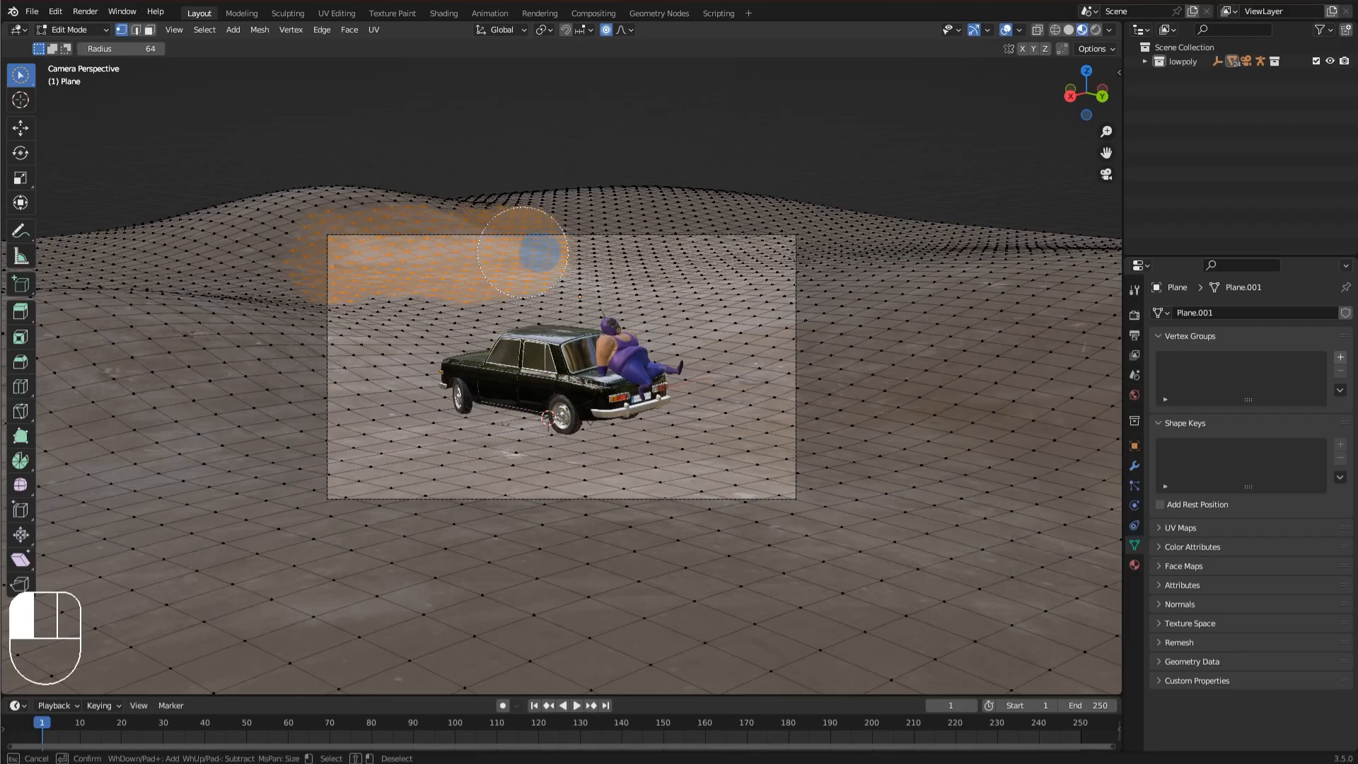
pyautogui.moveTo(643, 259)
pyautogui.mouseDown()
pyautogui.moveTo(791, 273)
pyautogui.moveTo(757, 279)
pyautogui.moveTo(474, 464)
pyautogui.moveTo(722, 410)
pyautogui.moveTo(570, 252)
pyautogui.moveTo(297, 389)
pyautogui.moveTo(656, 518)
pyautogui.moveTo(647, 527)
pyautogui.mouseUp()
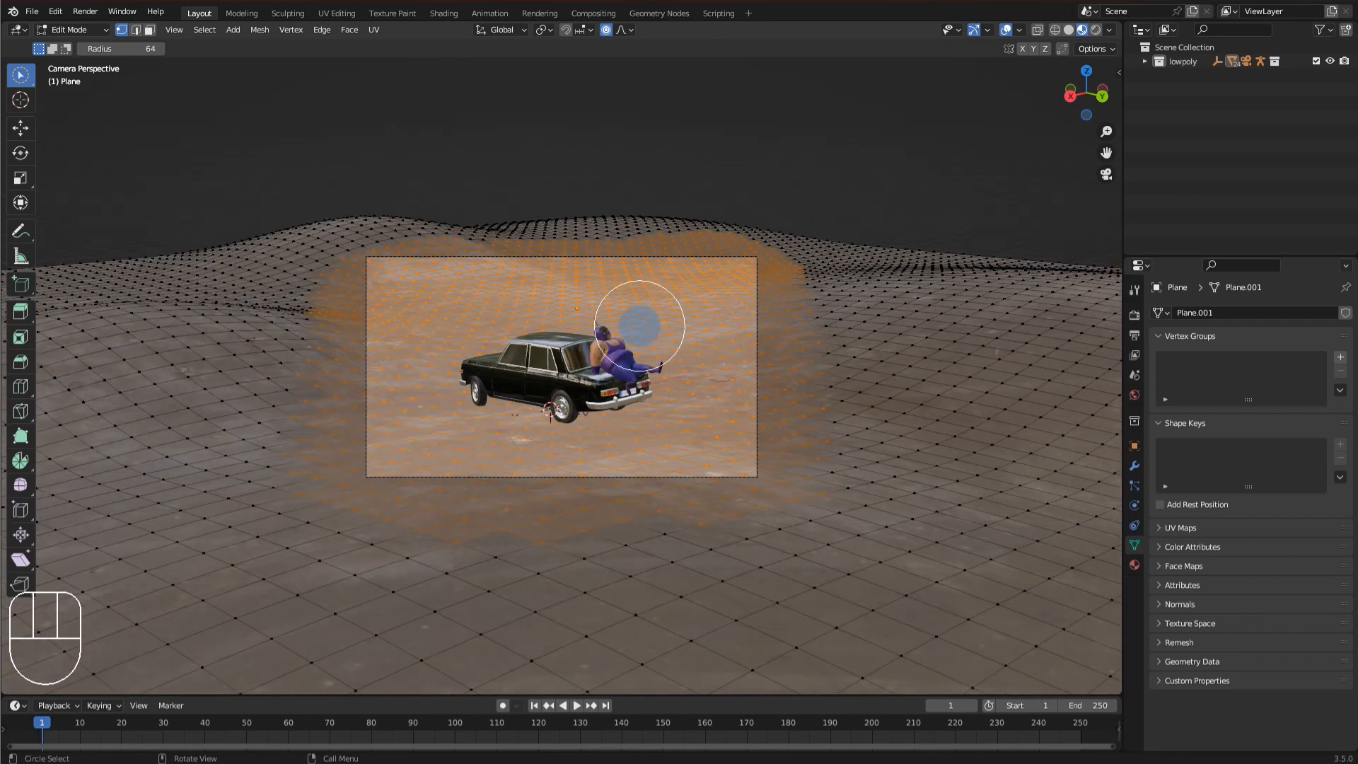
# Invert the vertex selection so that only the ground outside the camera frame area is selected.
pyautogui.scroll(-4, 708, 361)
pyautogui.scroll(2, 679, 340)
pyautogui.scroll(-2, 667, 336)
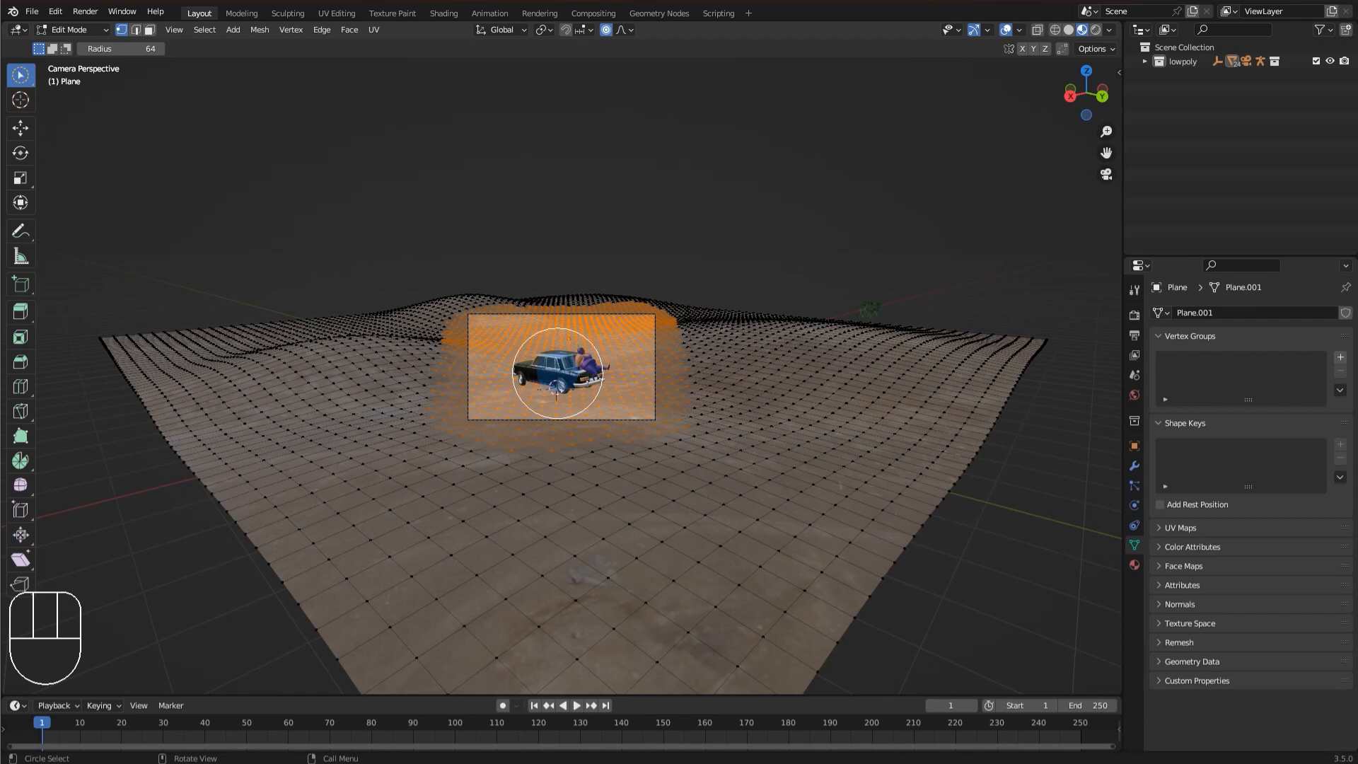
pyautogui.press('ctrl')
pyautogui.hotkey('ctrl', 'i')
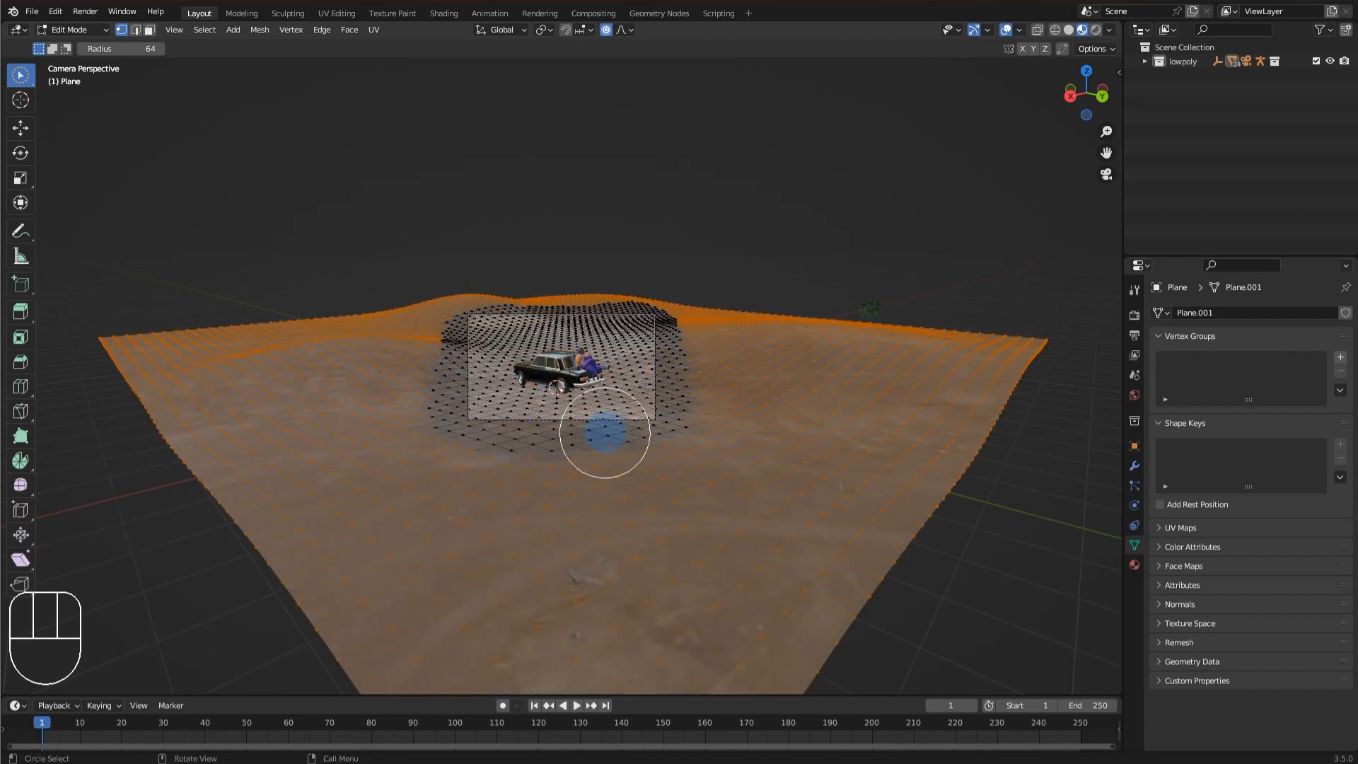
pyautogui.scroll(4, 697, 430)
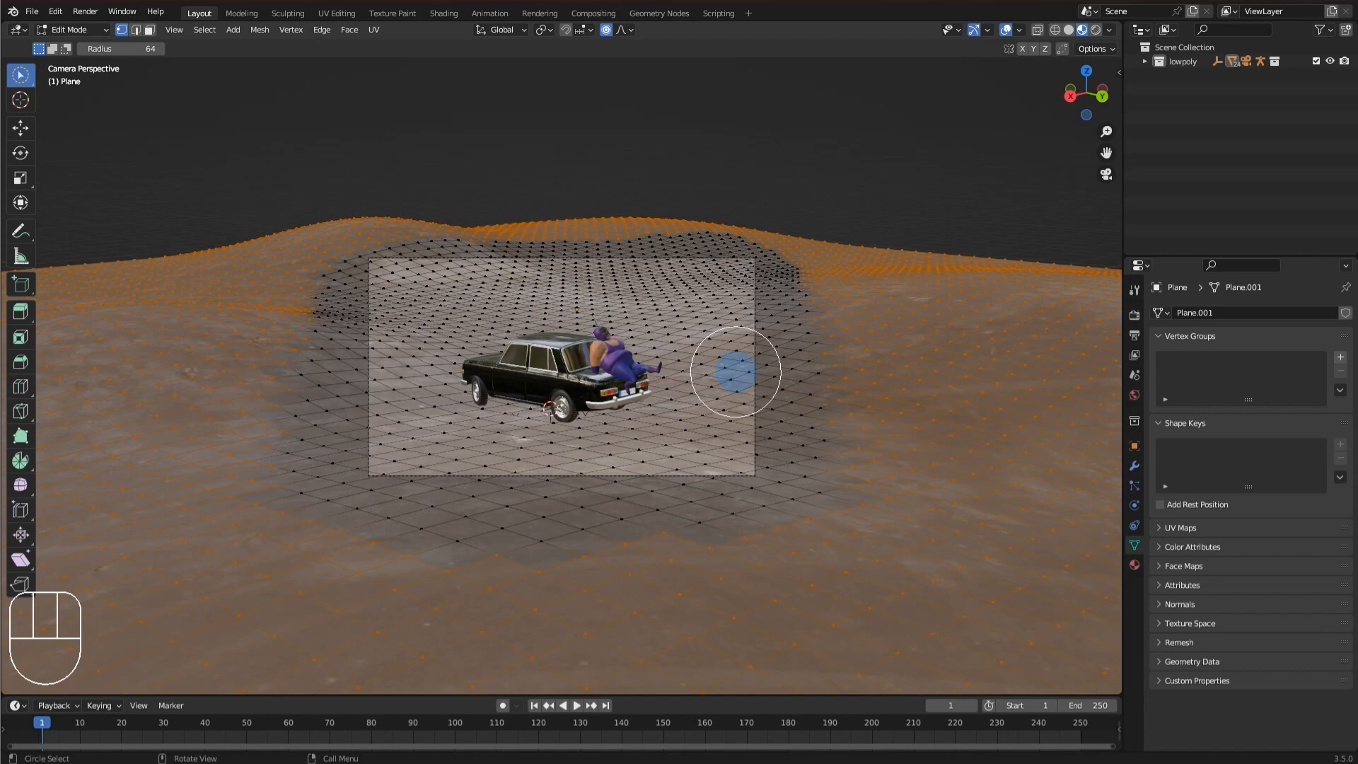
# Delete the selected outer vertices of the ground plane around the camera frame and return to Object Mode.
pyautogui.press('x')
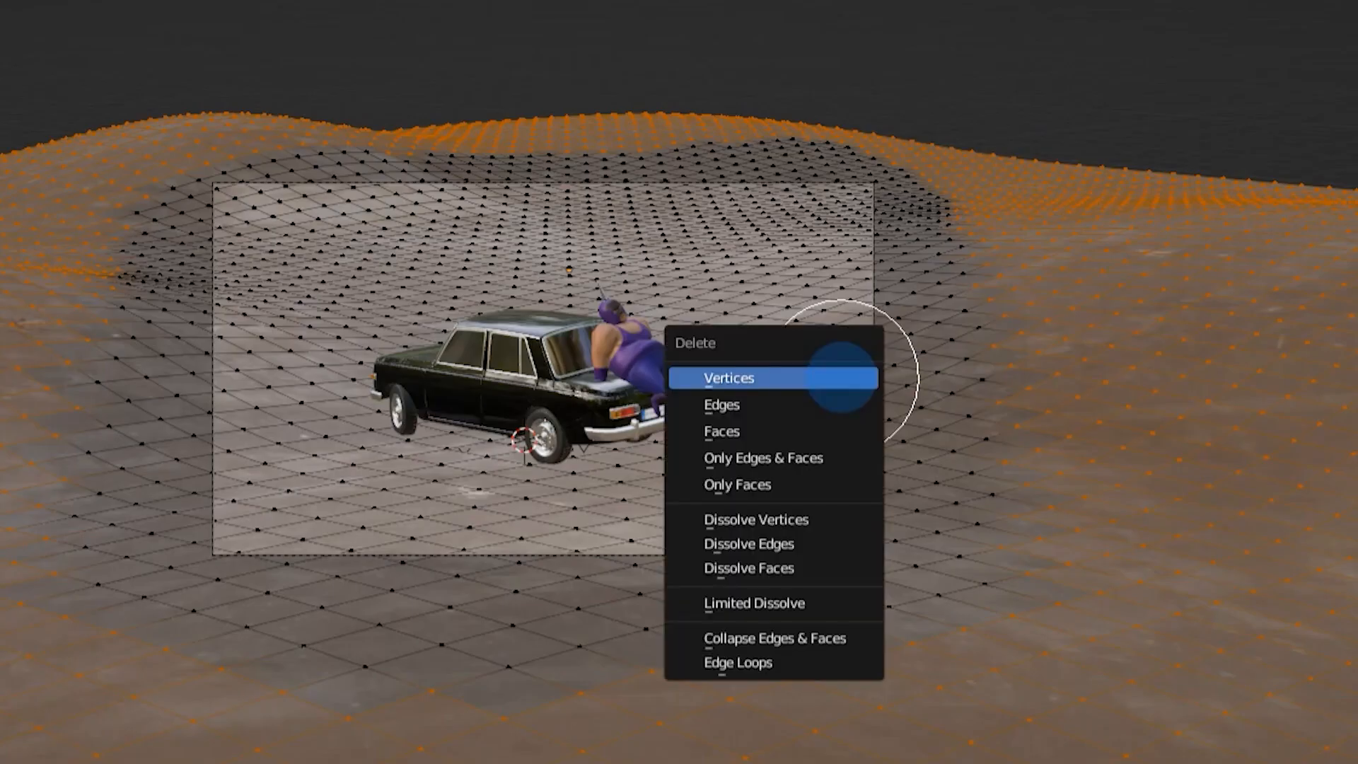
pyautogui.click(838, 377)
pyautogui.press('Tab')
pyautogui.click(1049, 258)
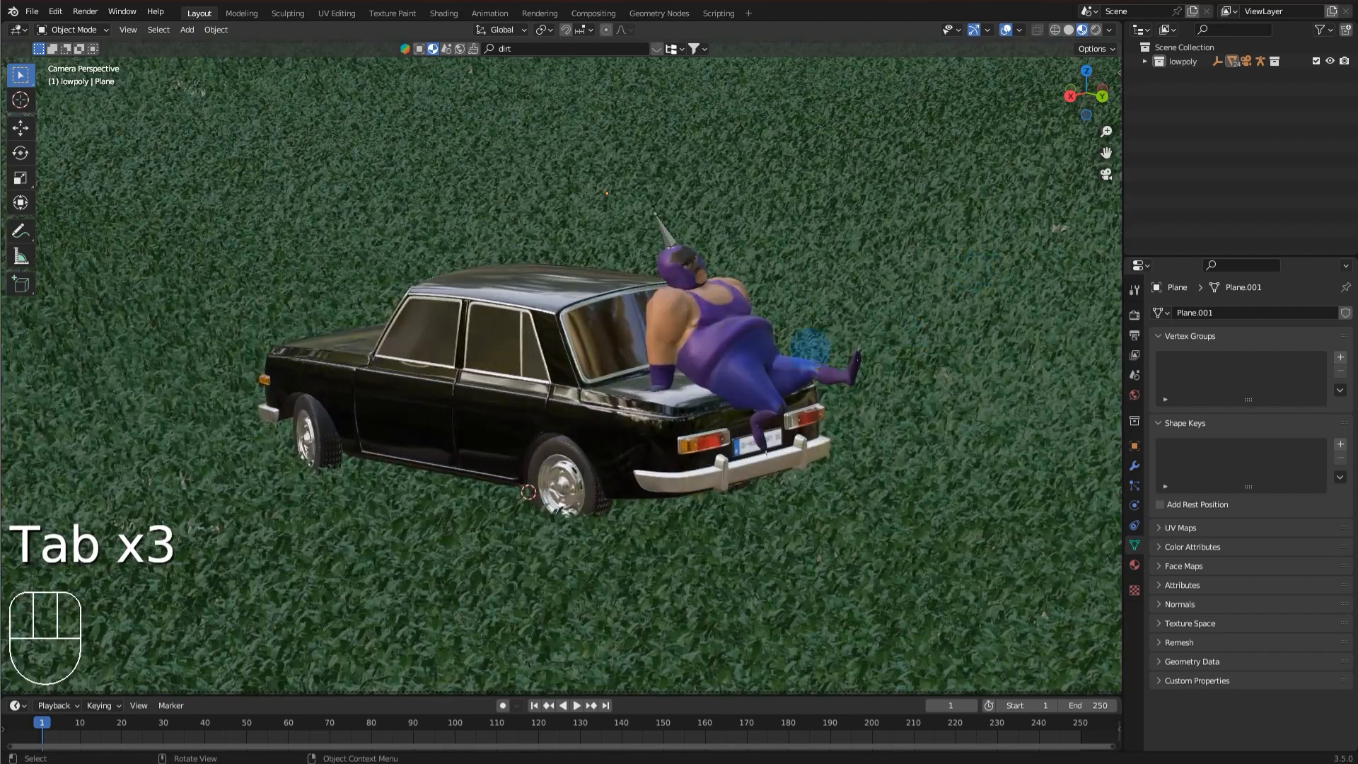
# Set the ground plane's grass particle emission number to 7000 and save the file.
pyautogui.scroll(-2, 804, 315)
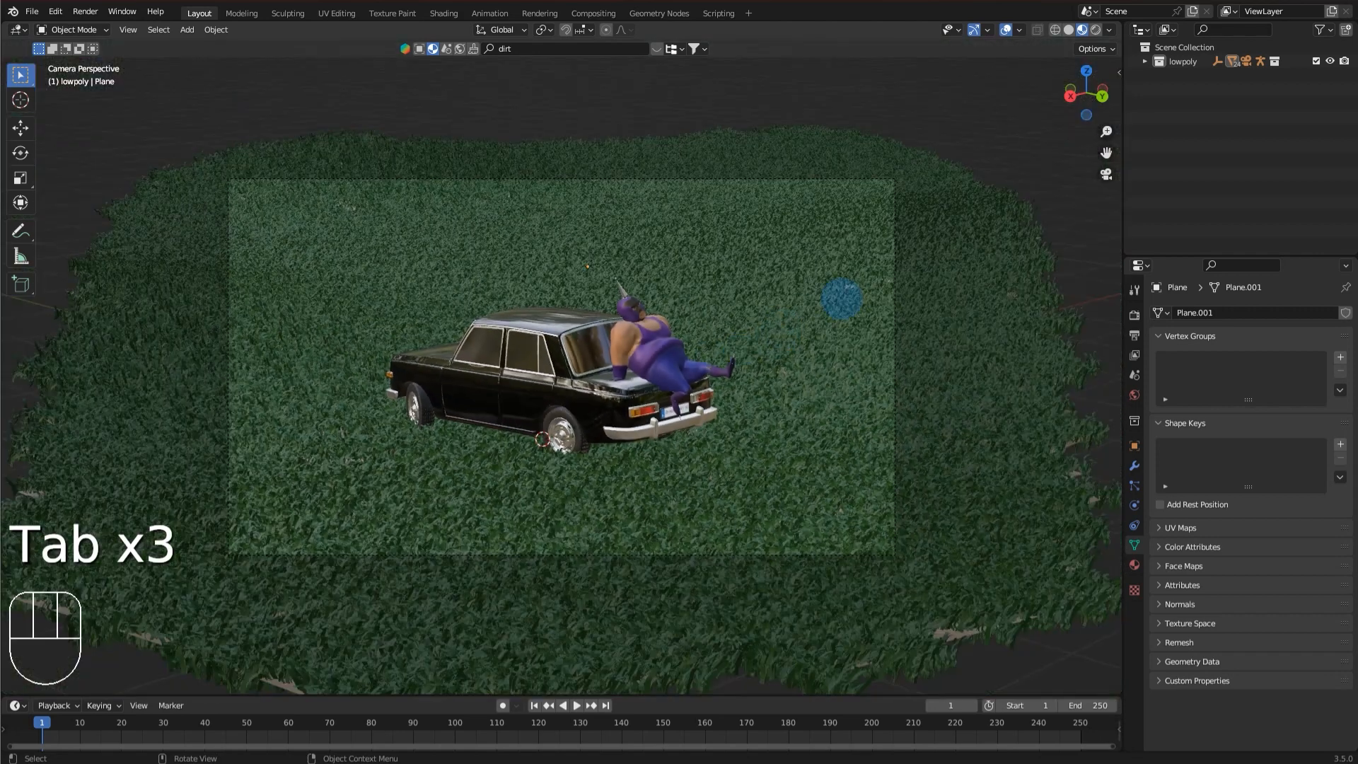
pyautogui.click(843, 300)
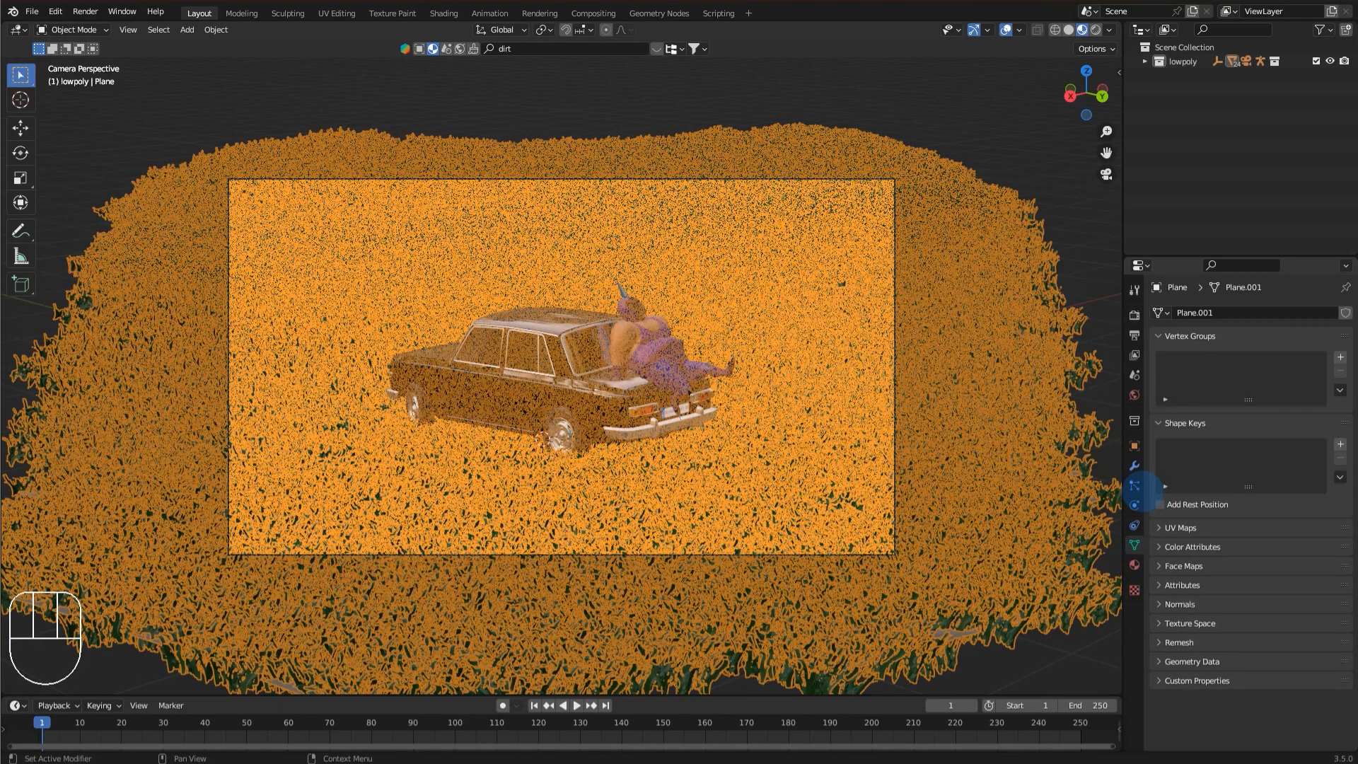
pyautogui.click(1135, 485)
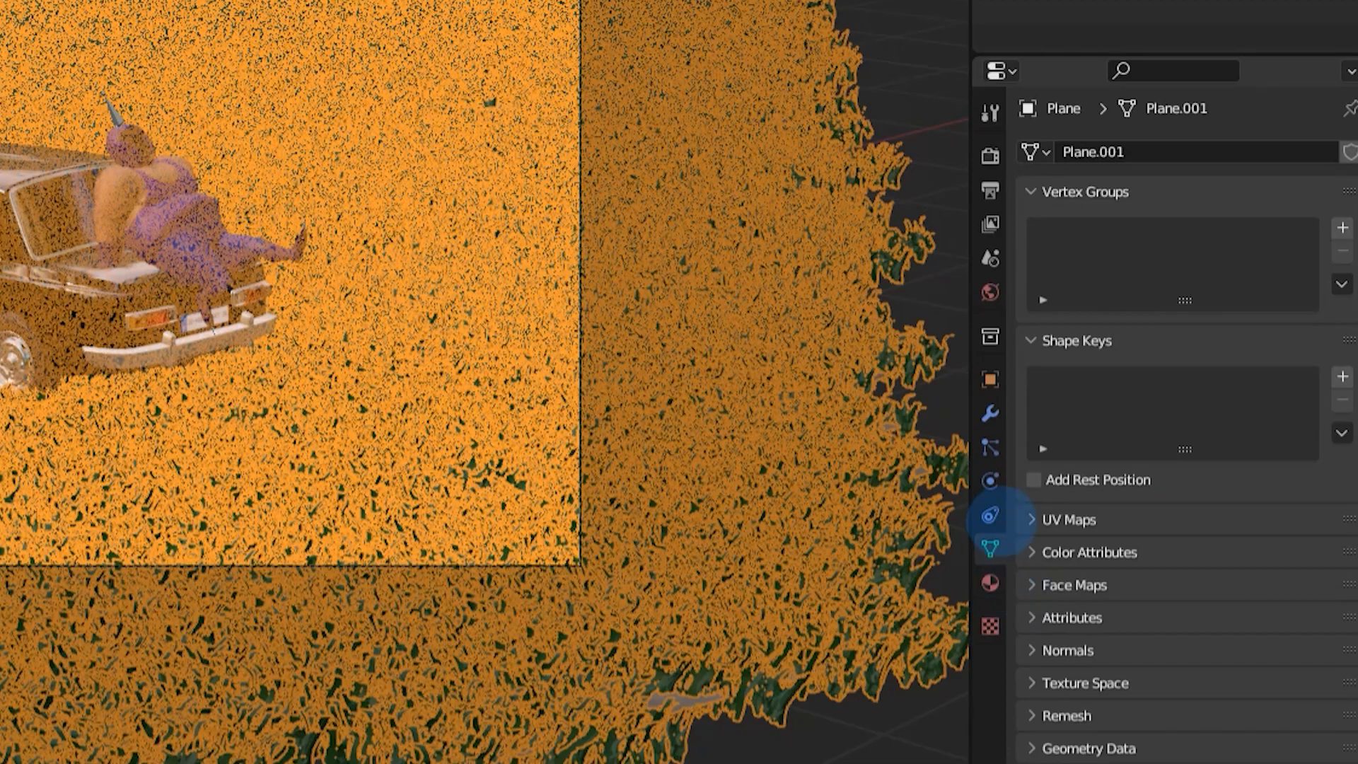
pyautogui.click(1135, 486)
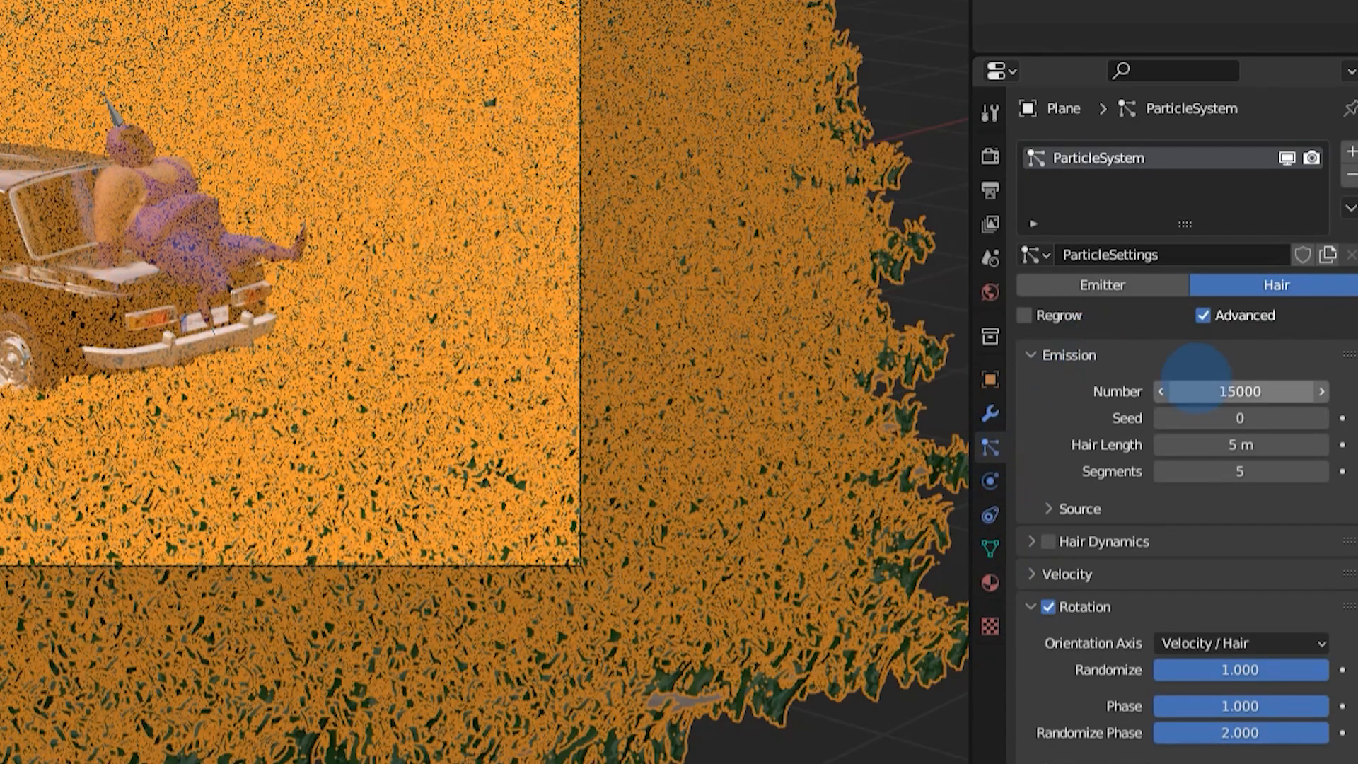
pyautogui.click(1198, 390)
pyautogui.write('79')
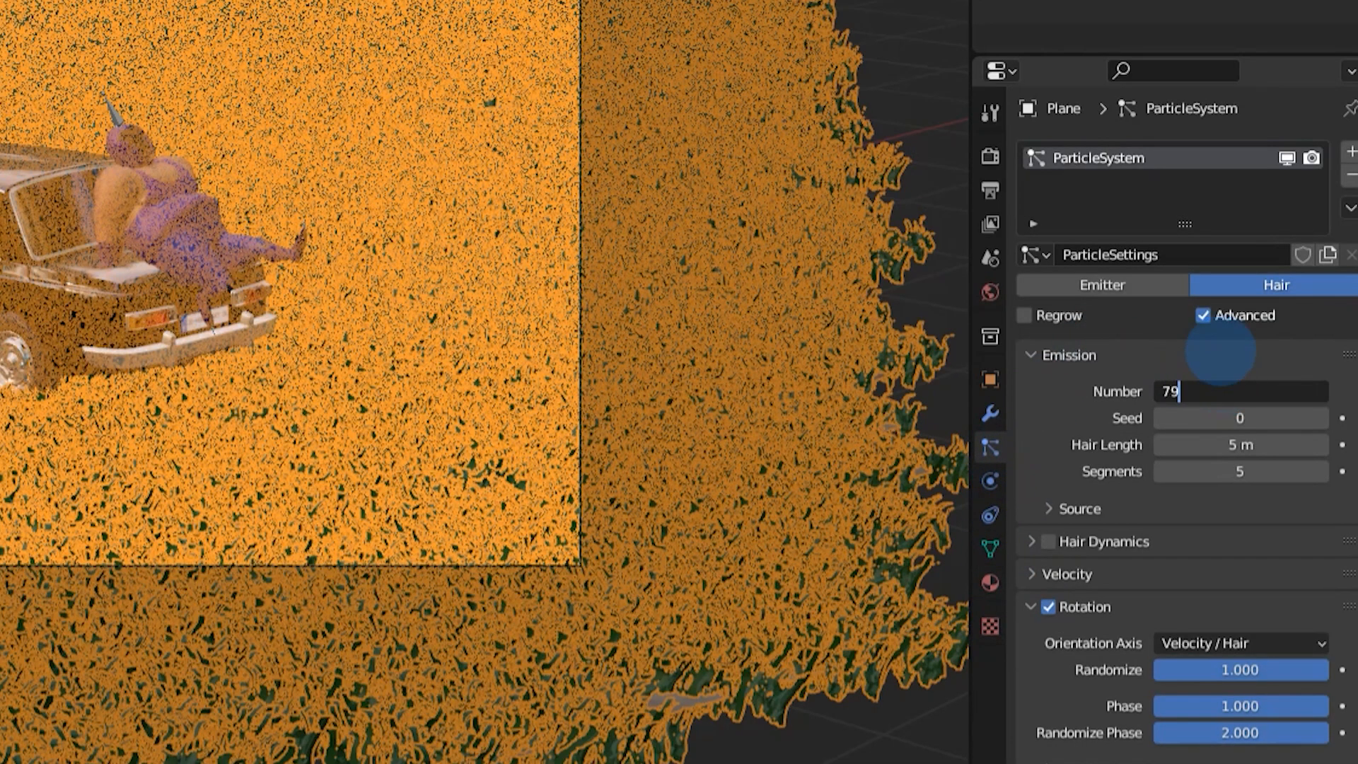
pyautogui.write('00')
pyautogui.press('Return')
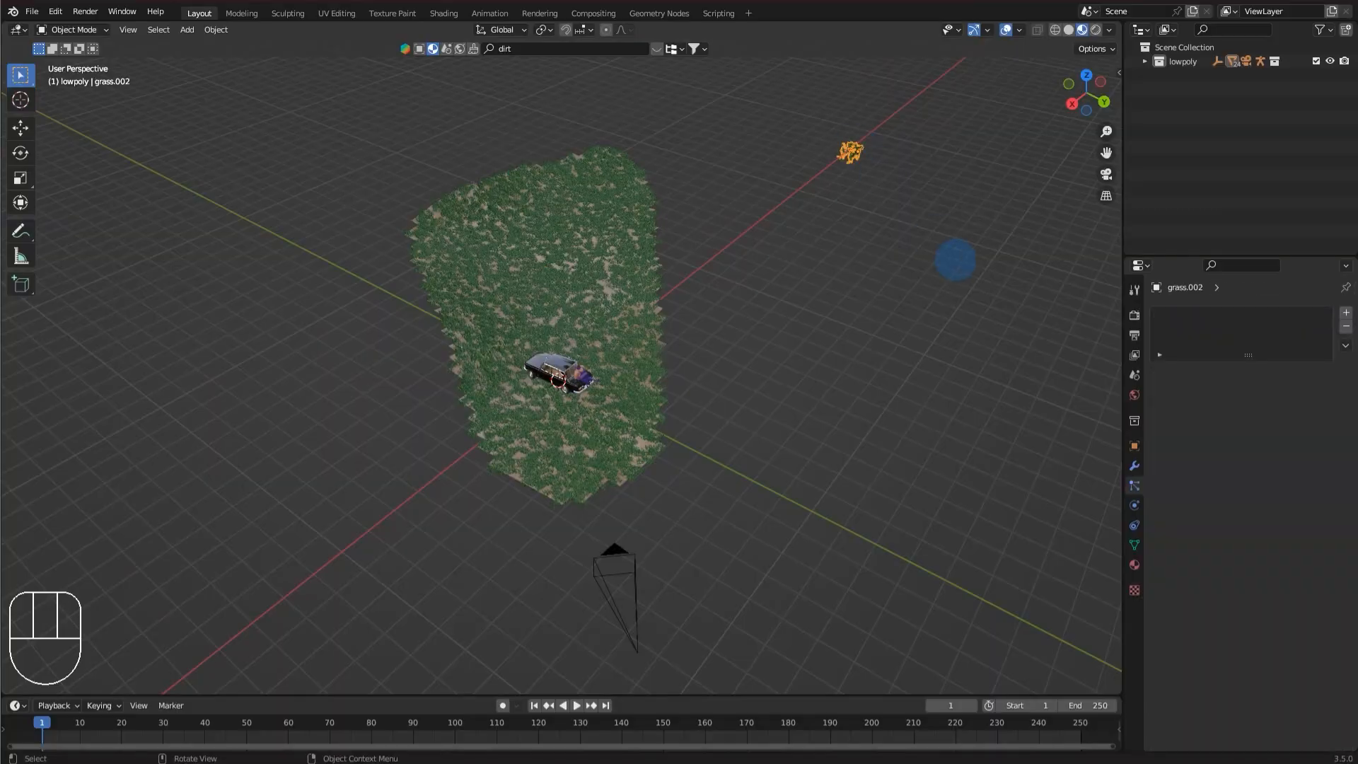
pyautogui.hotkey('ctrl', 's')
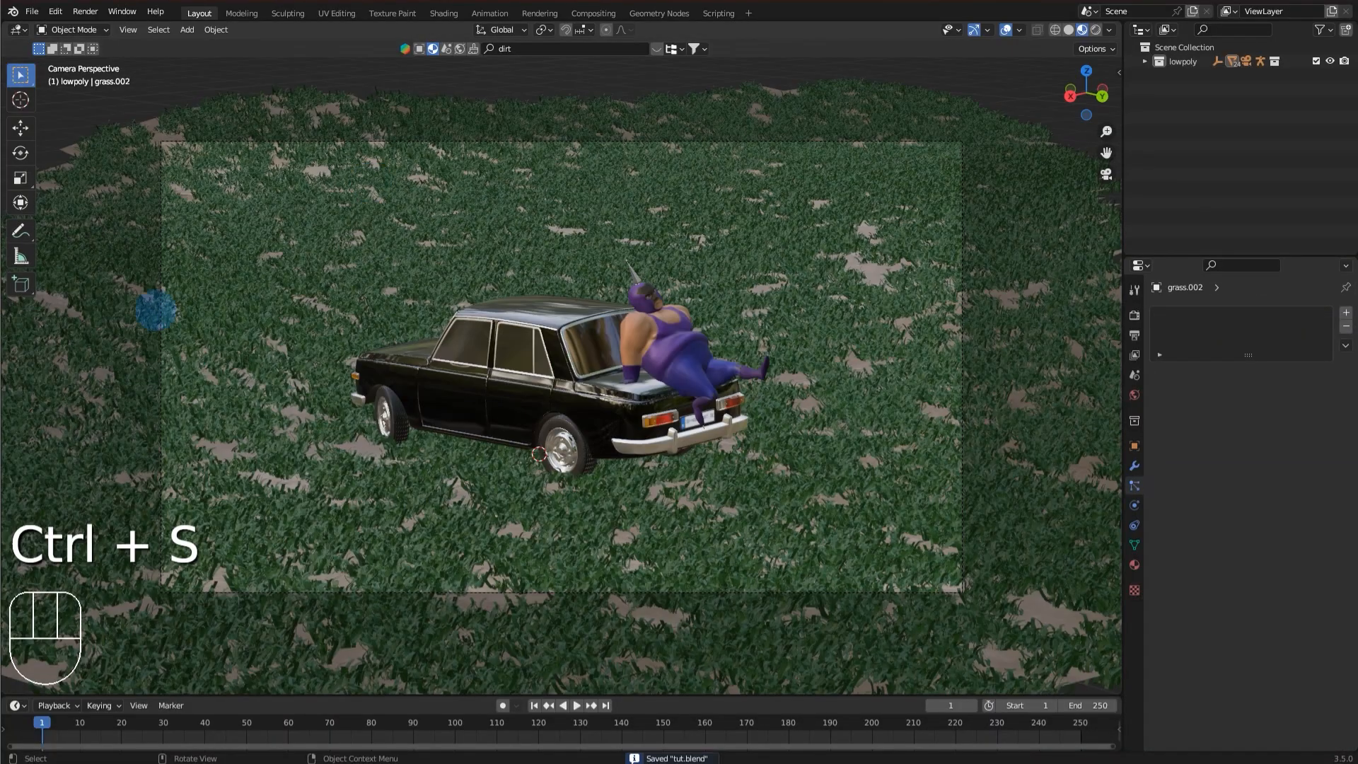
pyautogui.scroll(-2, 834, 449)
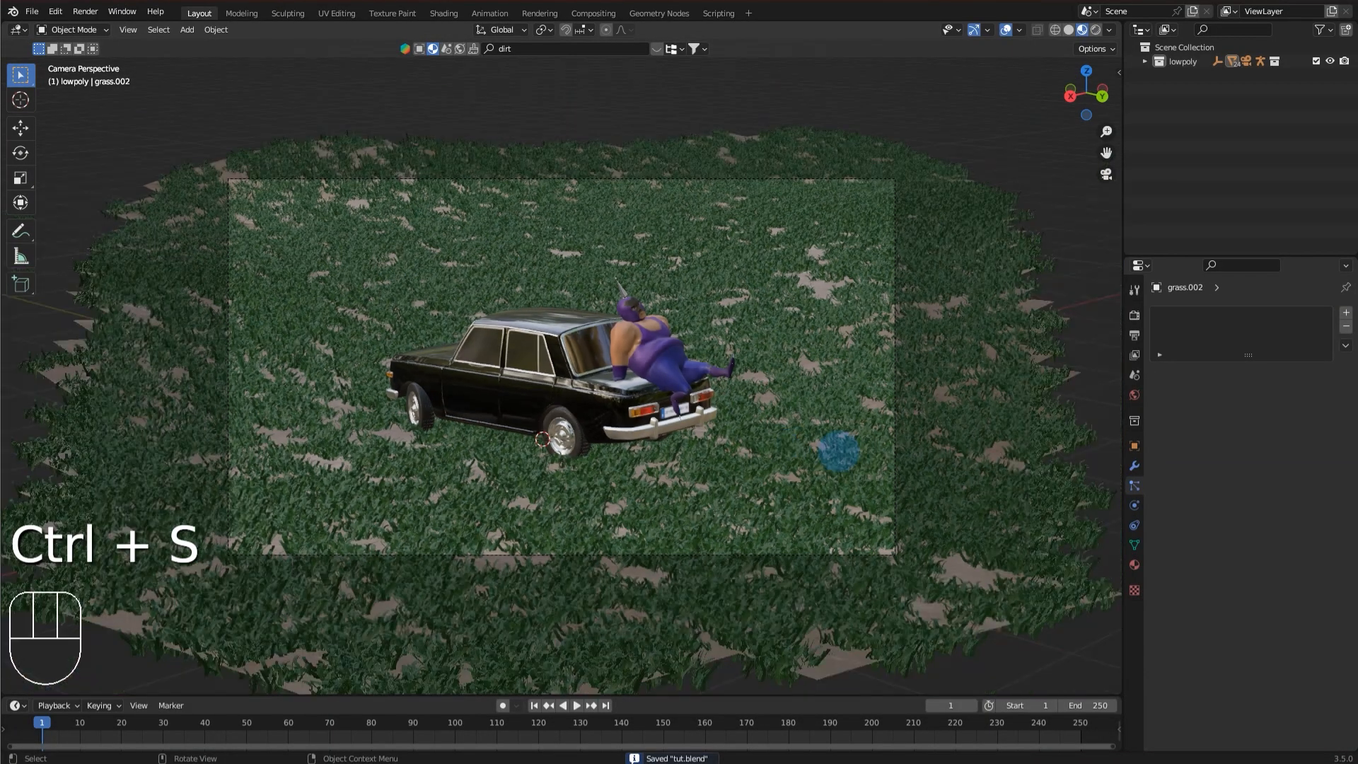
pyautogui.click(821, 215)
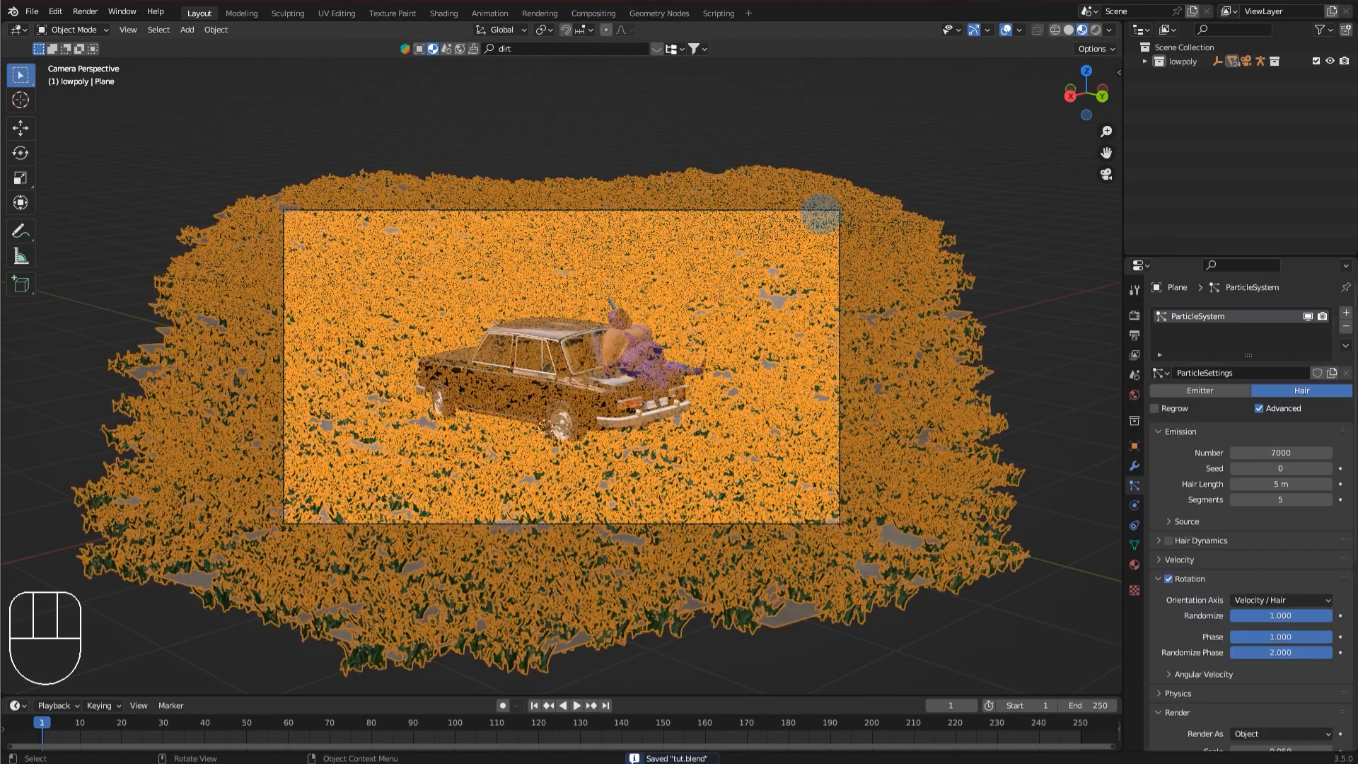
pyautogui.click(979, 202)
pyautogui.moveTo(886, 237); pyautogui.dragTo(1061, 228, button='middle')
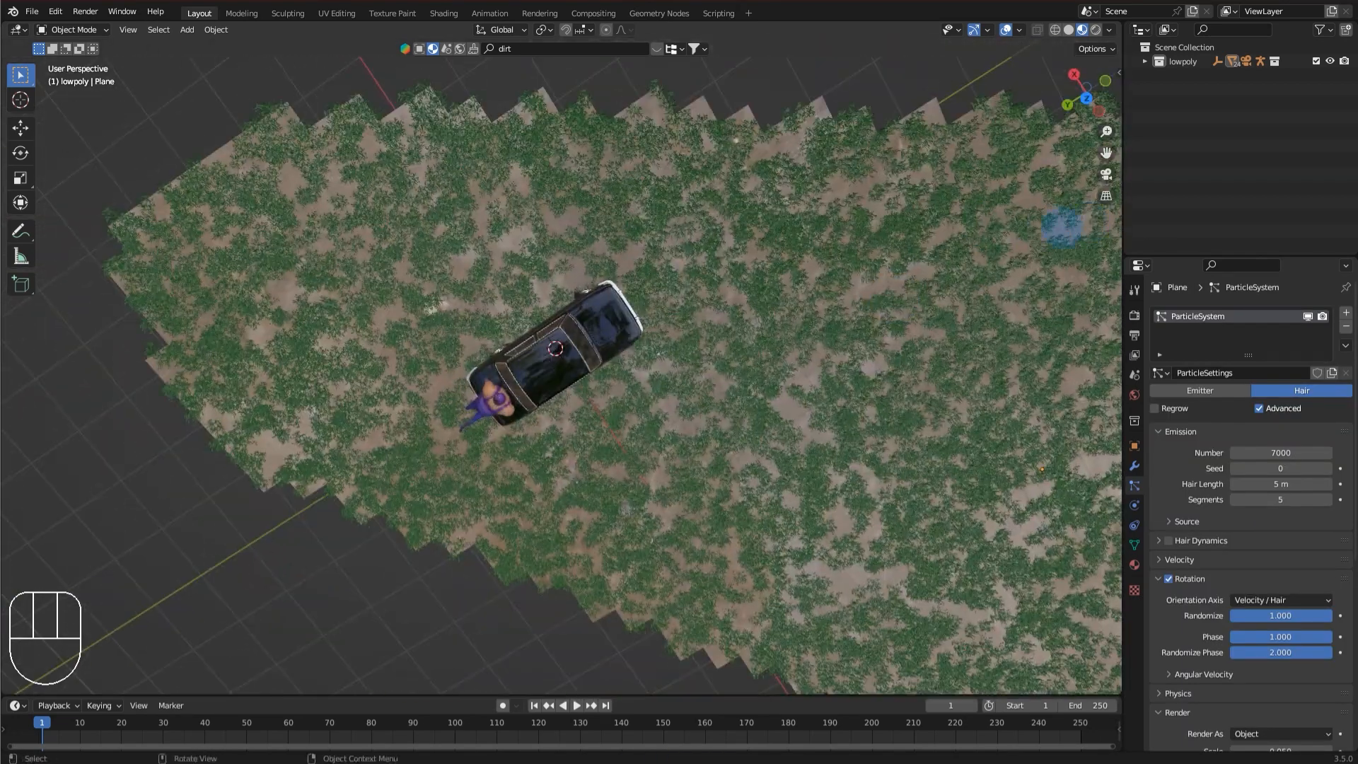
pyautogui.click(1107, 174)
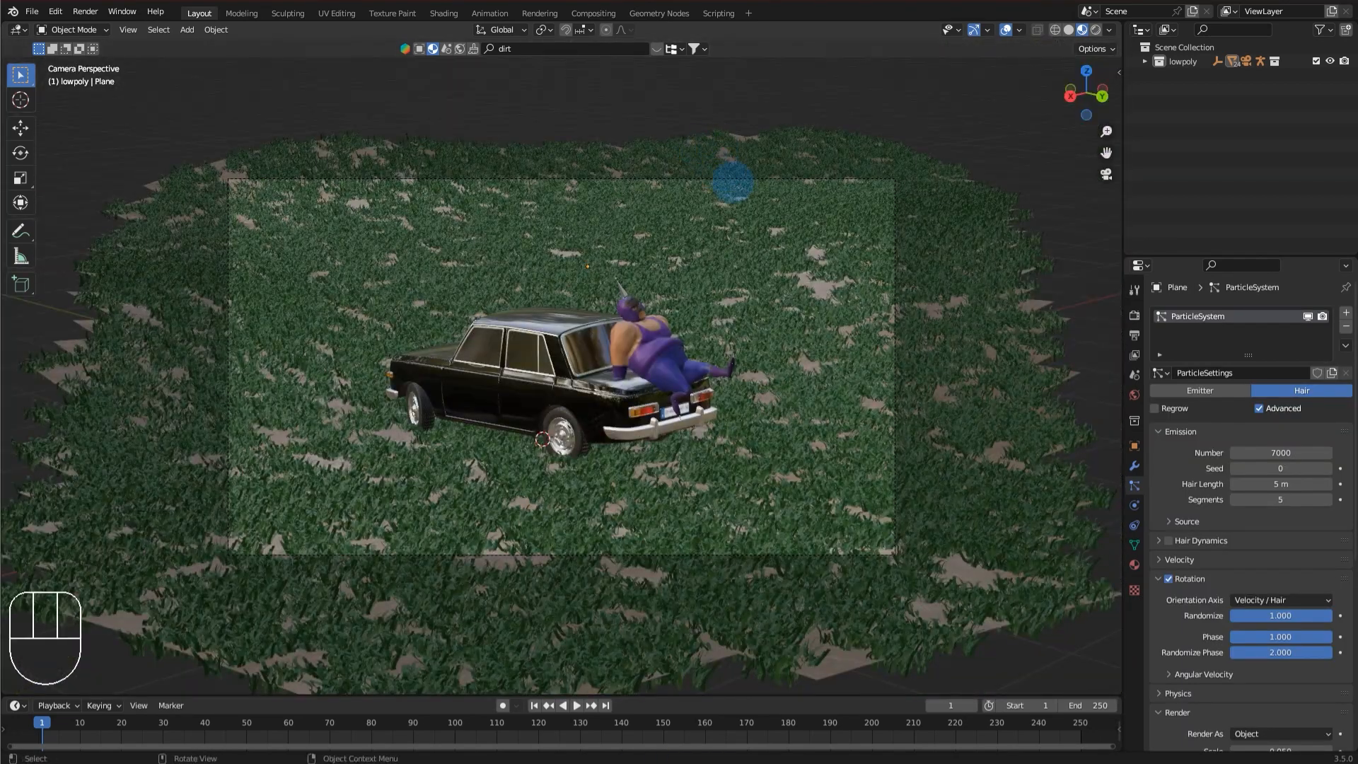
# Set the camera's viewport passepartout to 1.000 and save the file.
pyautogui.click(733, 181)
pyautogui.click(1134, 505)
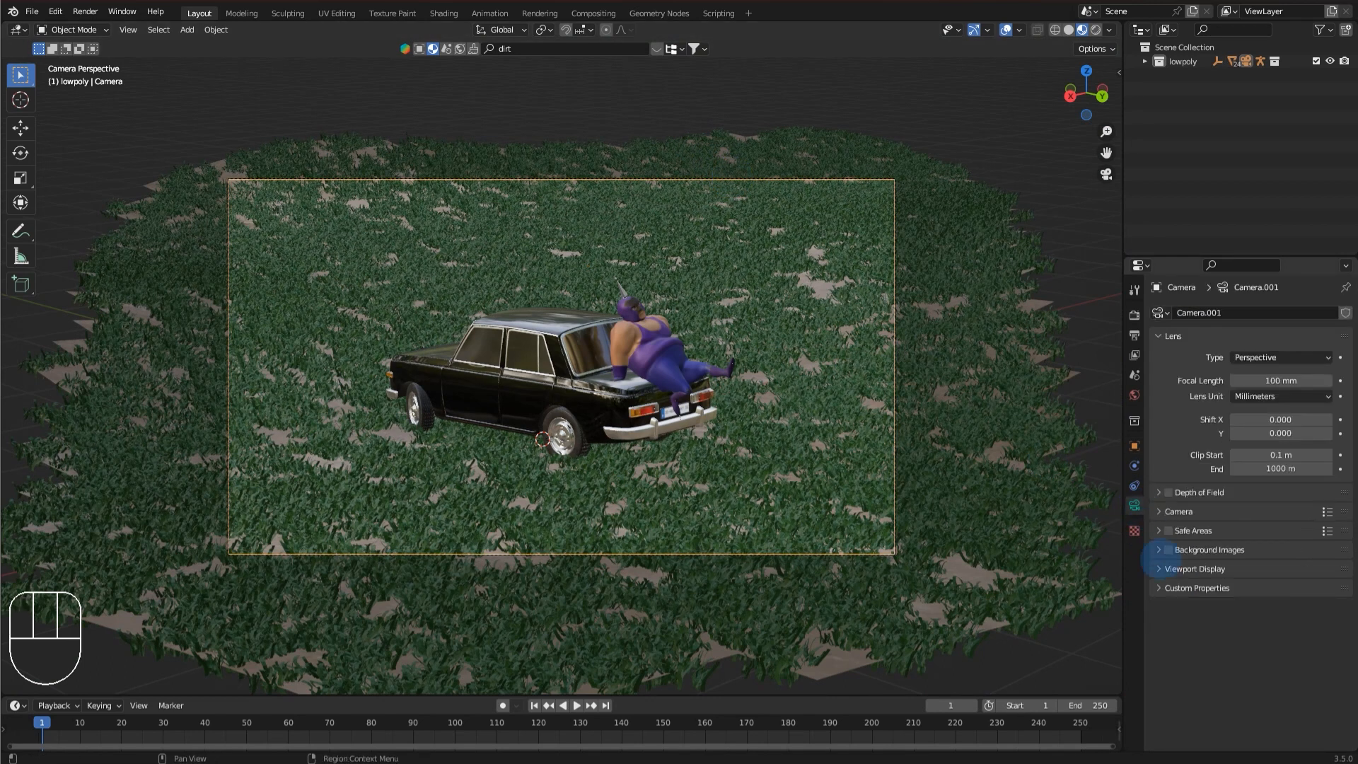
pyautogui.click(1214, 569)
pyautogui.moveTo(1265, 675); pyautogui.dragTo(1309, 676)
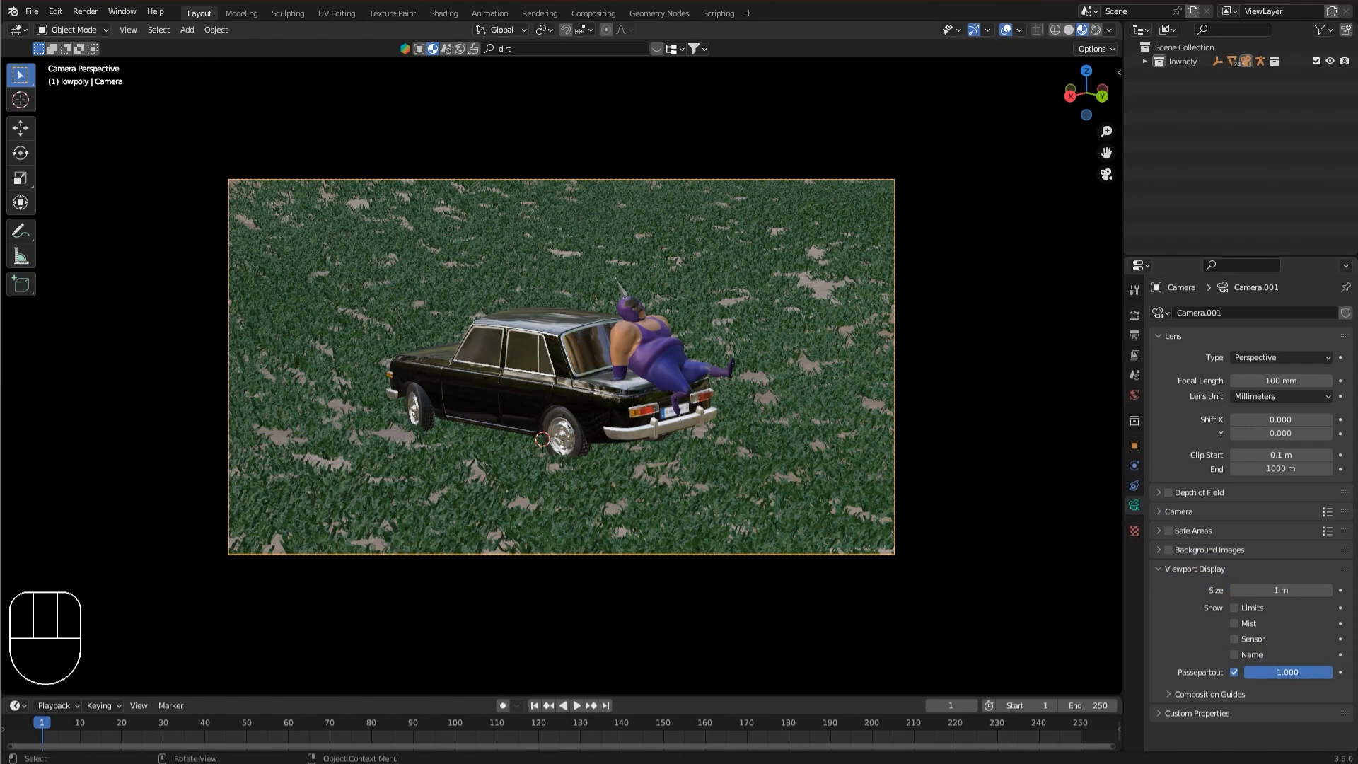
pyautogui.scroll(3, 283, 379)
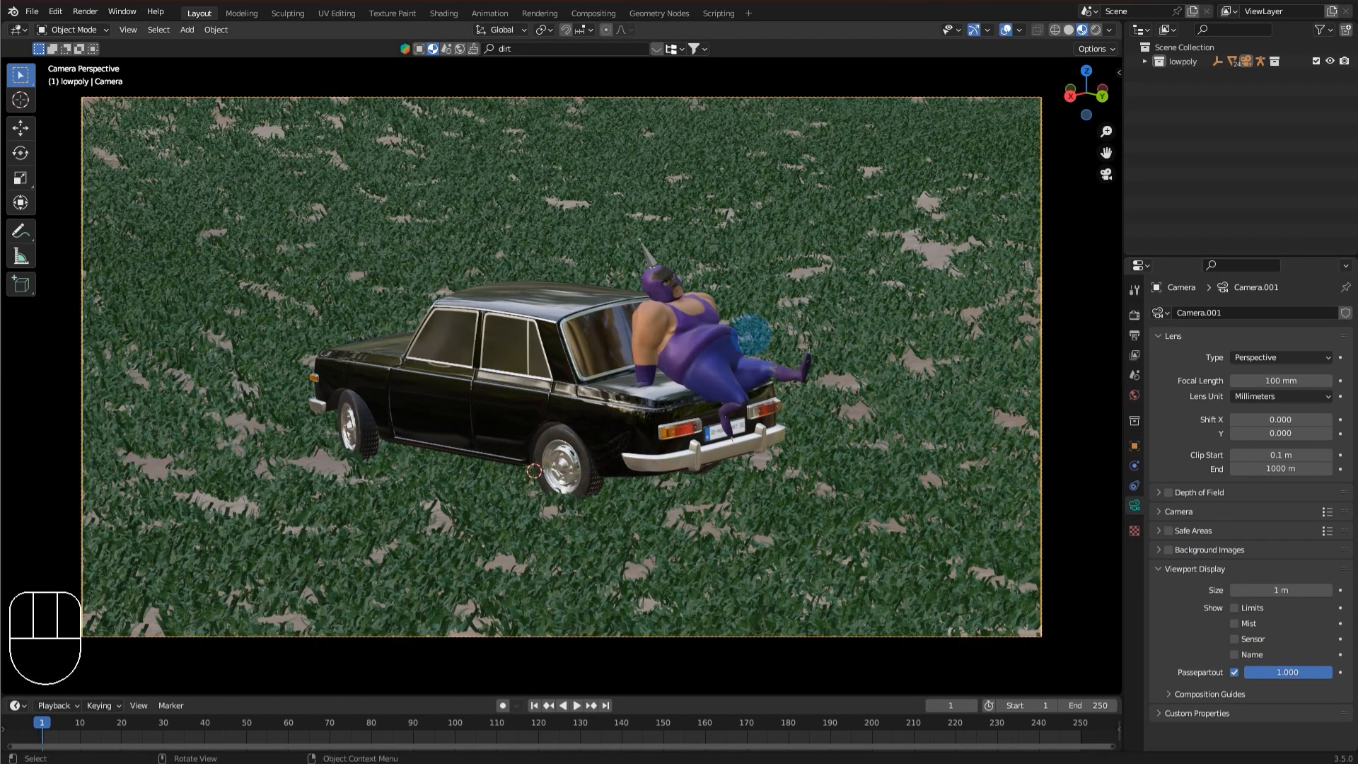
pyautogui.hotkey('ctrl', 's')
pyautogui.scroll(-4, 751, 332)
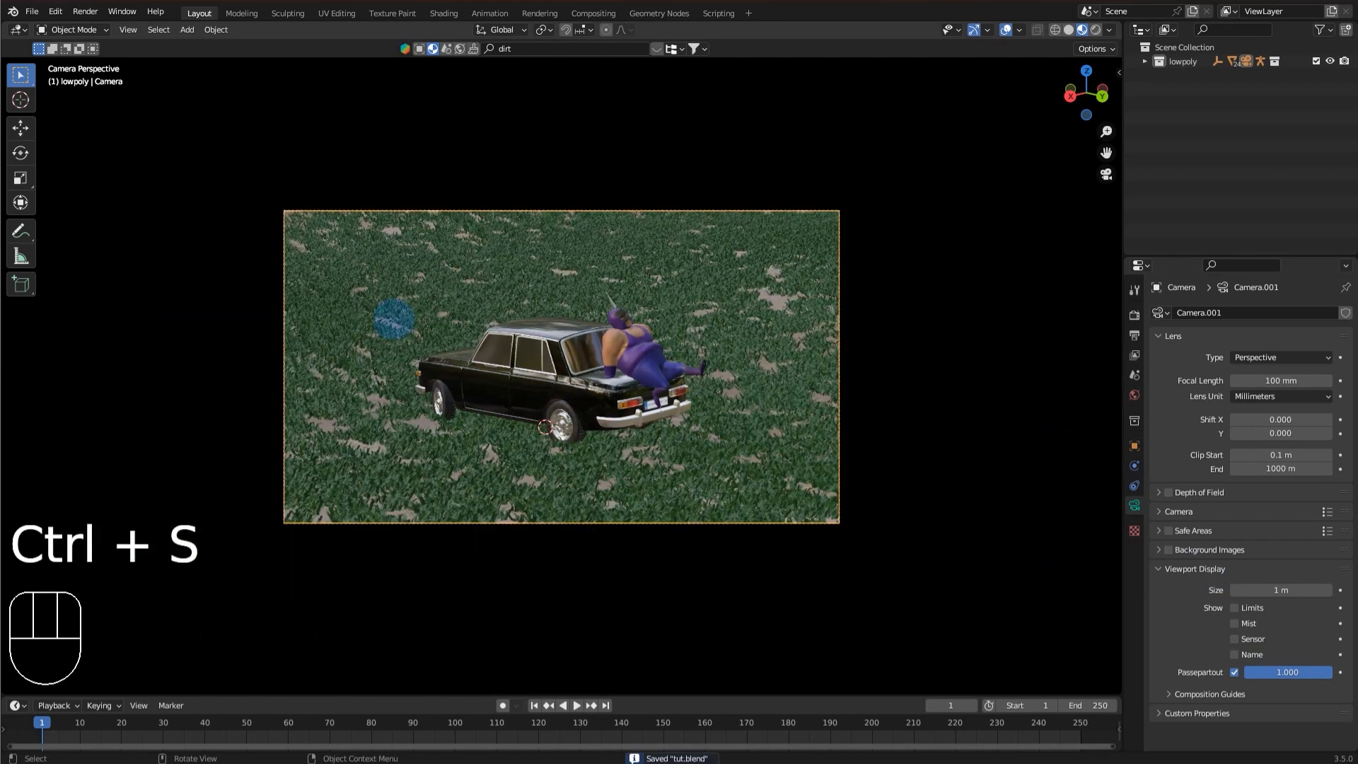
pyautogui.scroll(3, 562, 367)
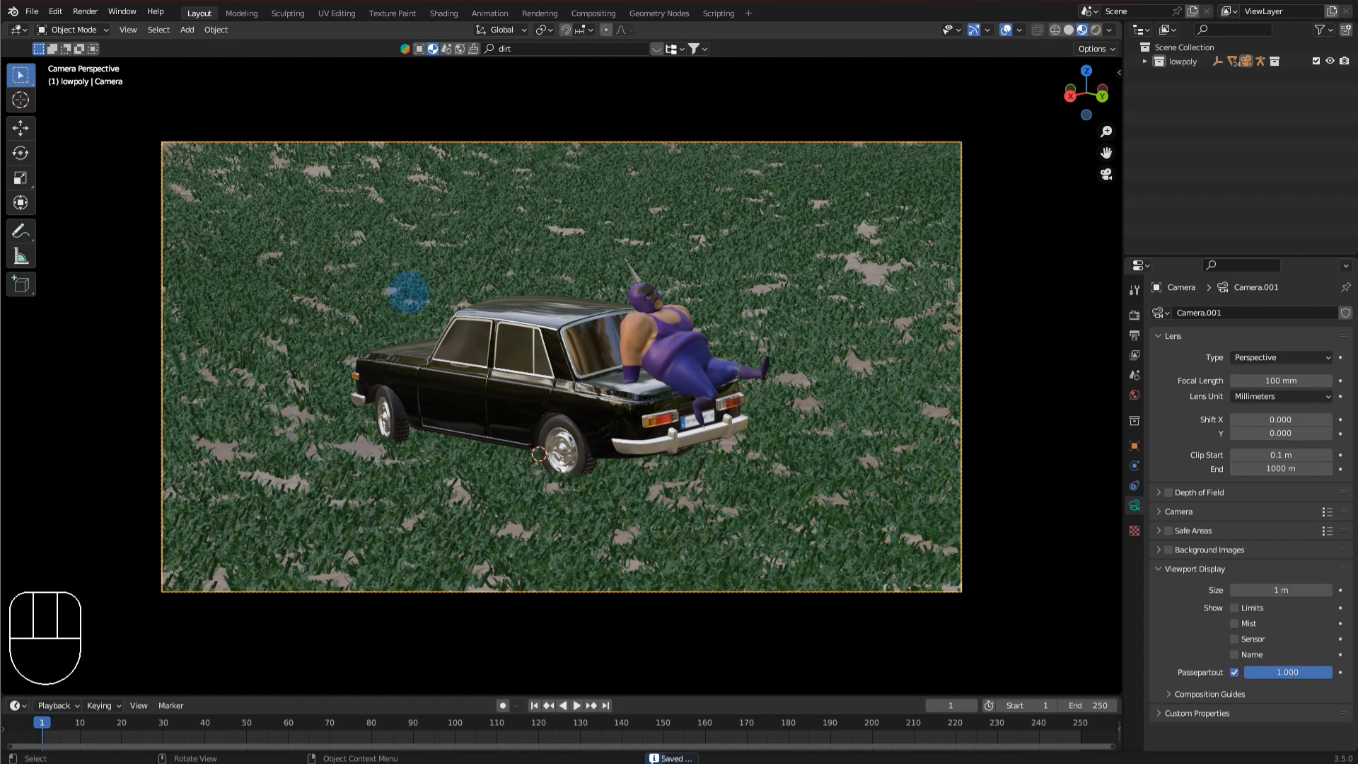
pyautogui.scroll(-5, 409, 291)
pyautogui.moveTo(358, 366); pyautogui.dragTo(623, 111, button='middle')
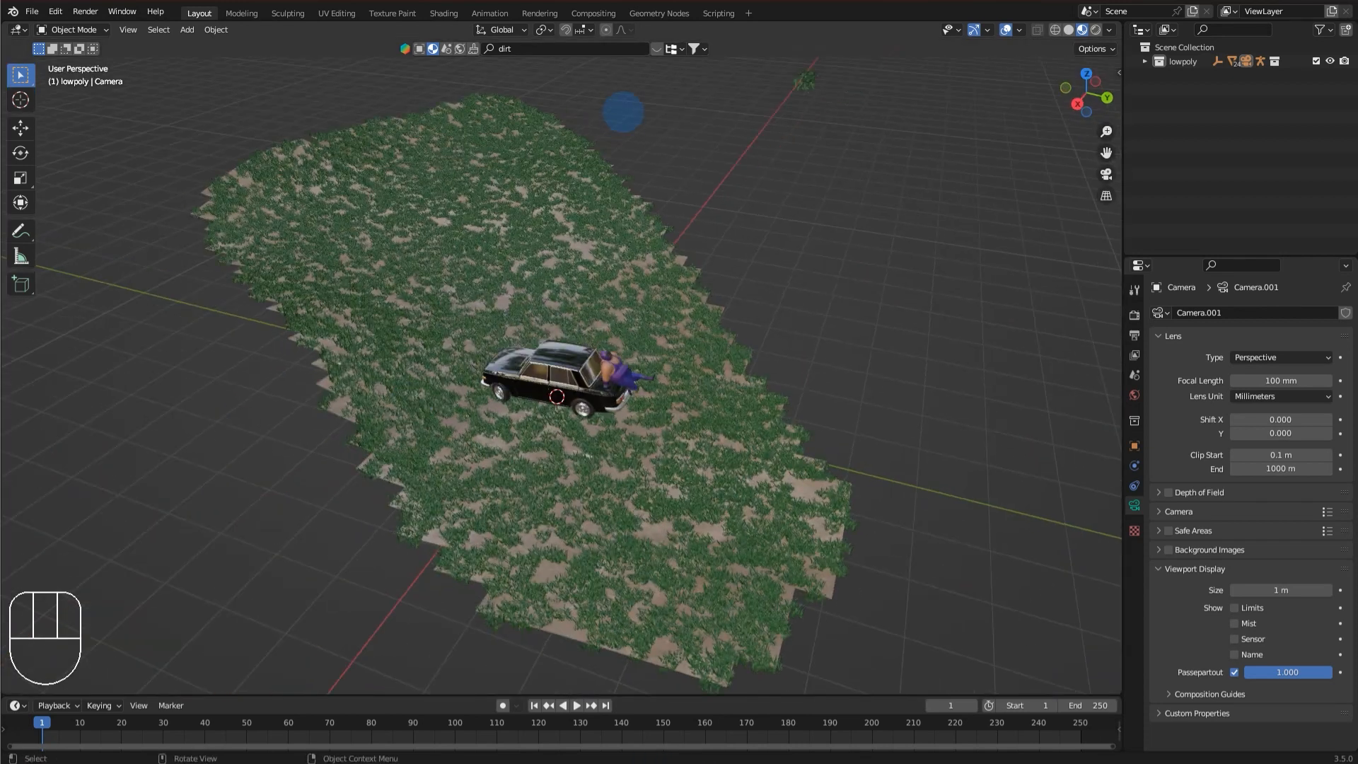
pyautogui.click(1105, 174)
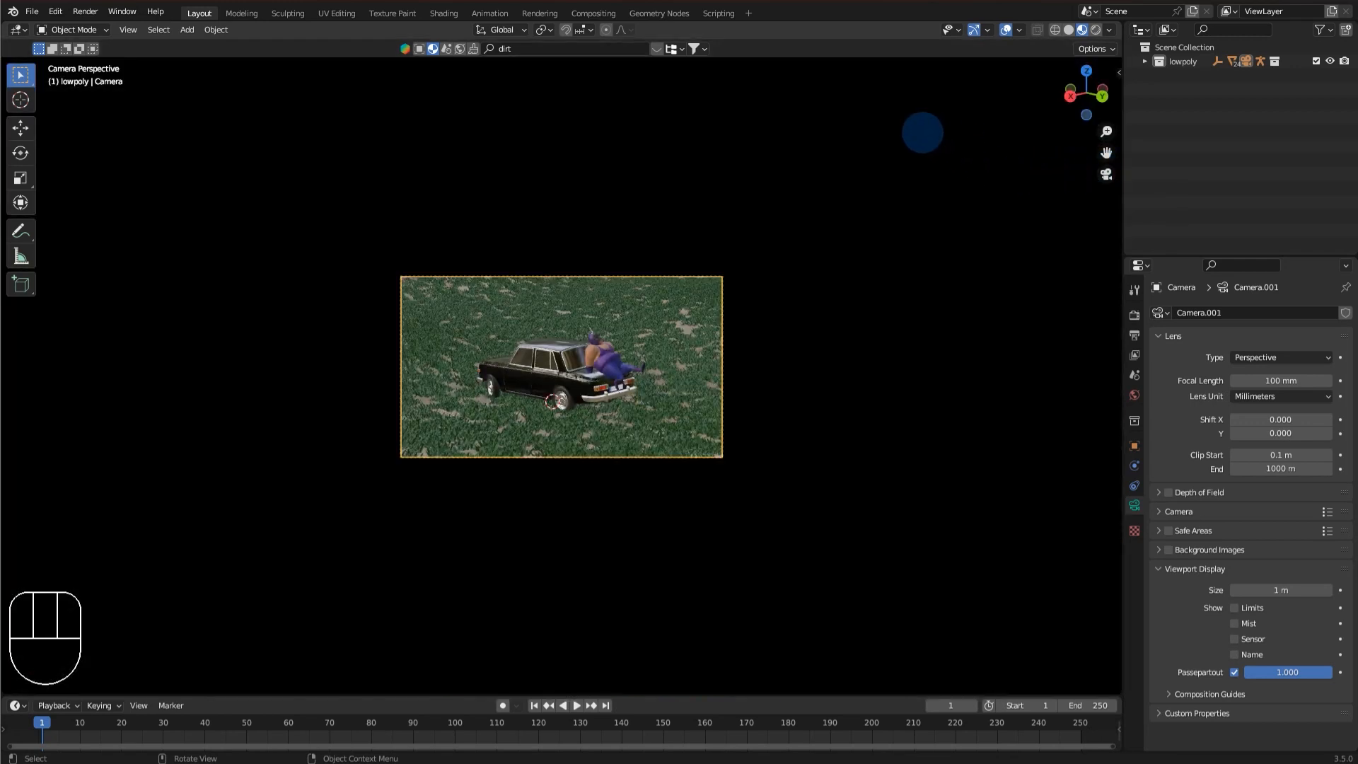
pyautogui.scroll(5, 422, 152)
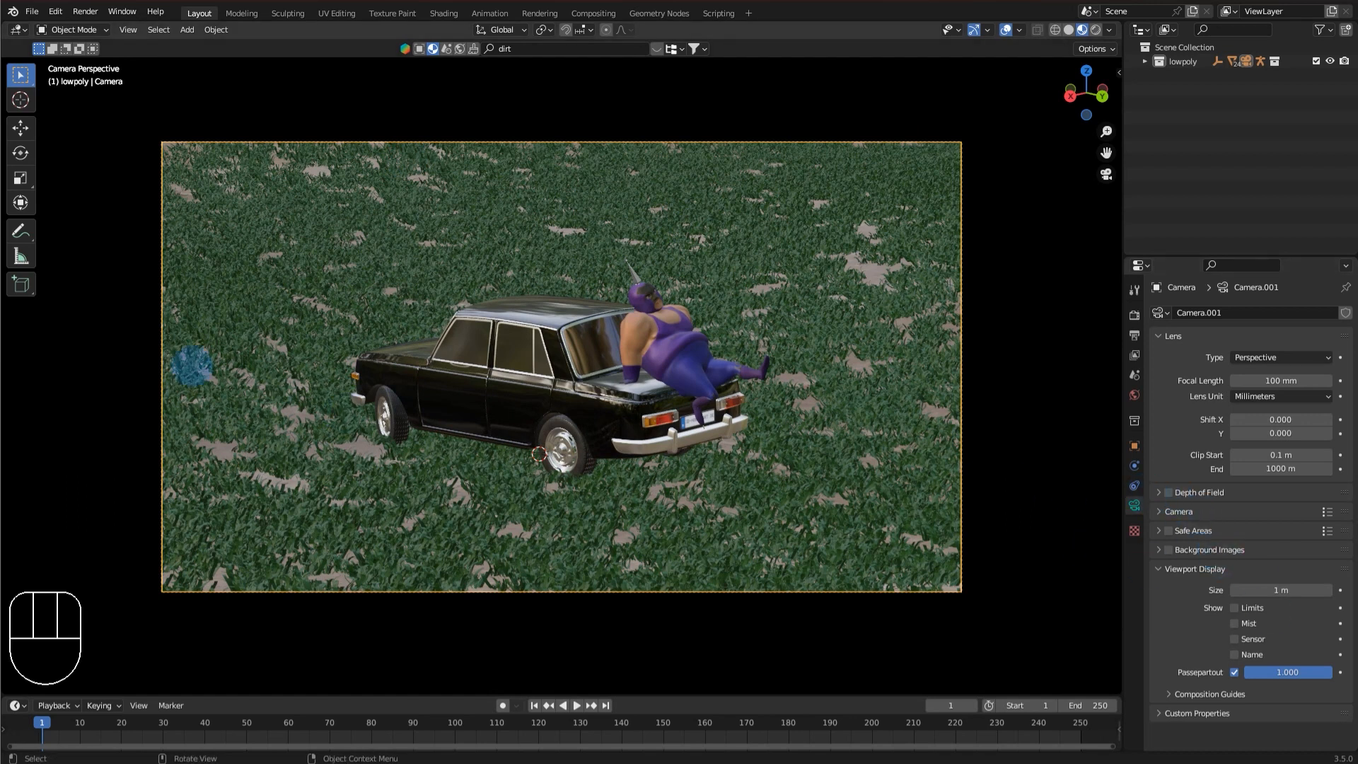
# Save the file and set the render engine to Cycles with GPU Compute as the device.
pyautogui.press('s')
pyautogui.hotkey('ctrl', 's')
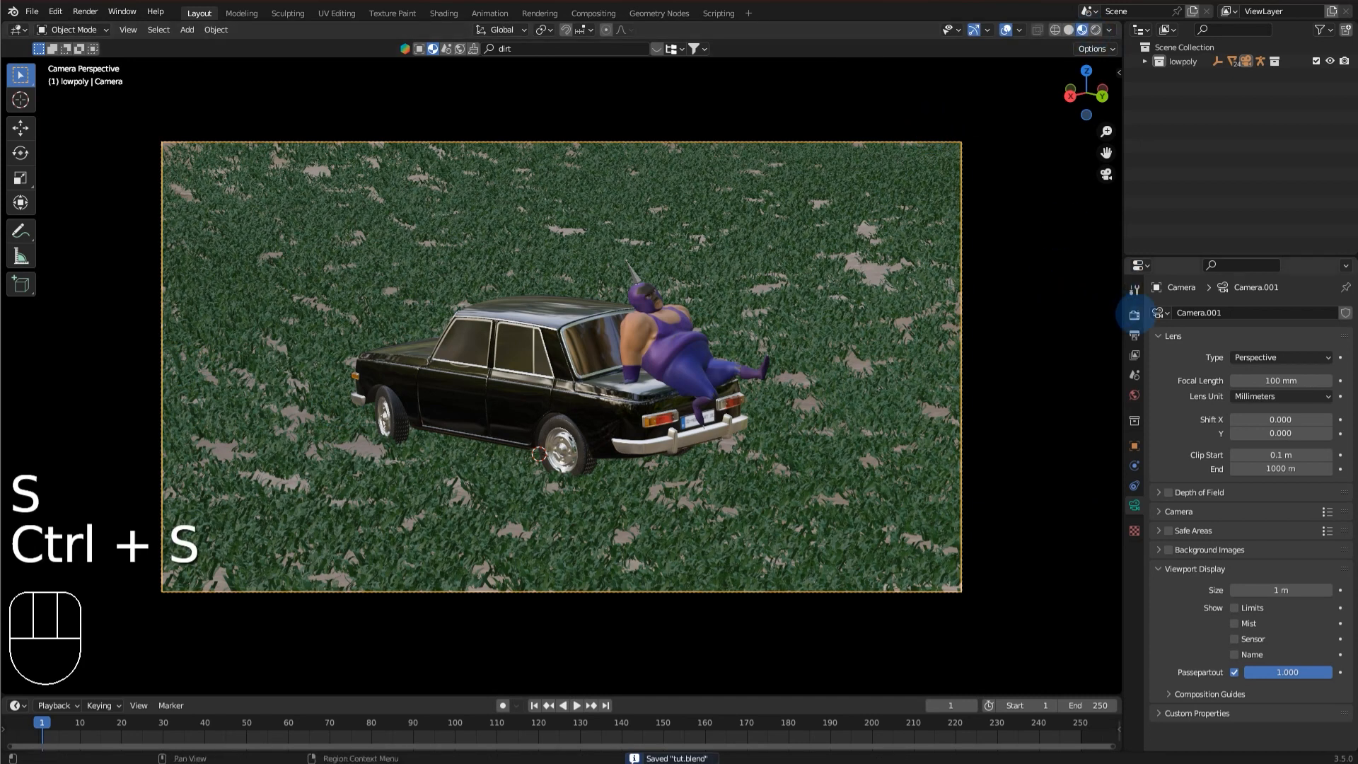
pyautogui.click(1134, 315)
pyautogui.click(1309, 309)
pyautogui.click(1309, 312)
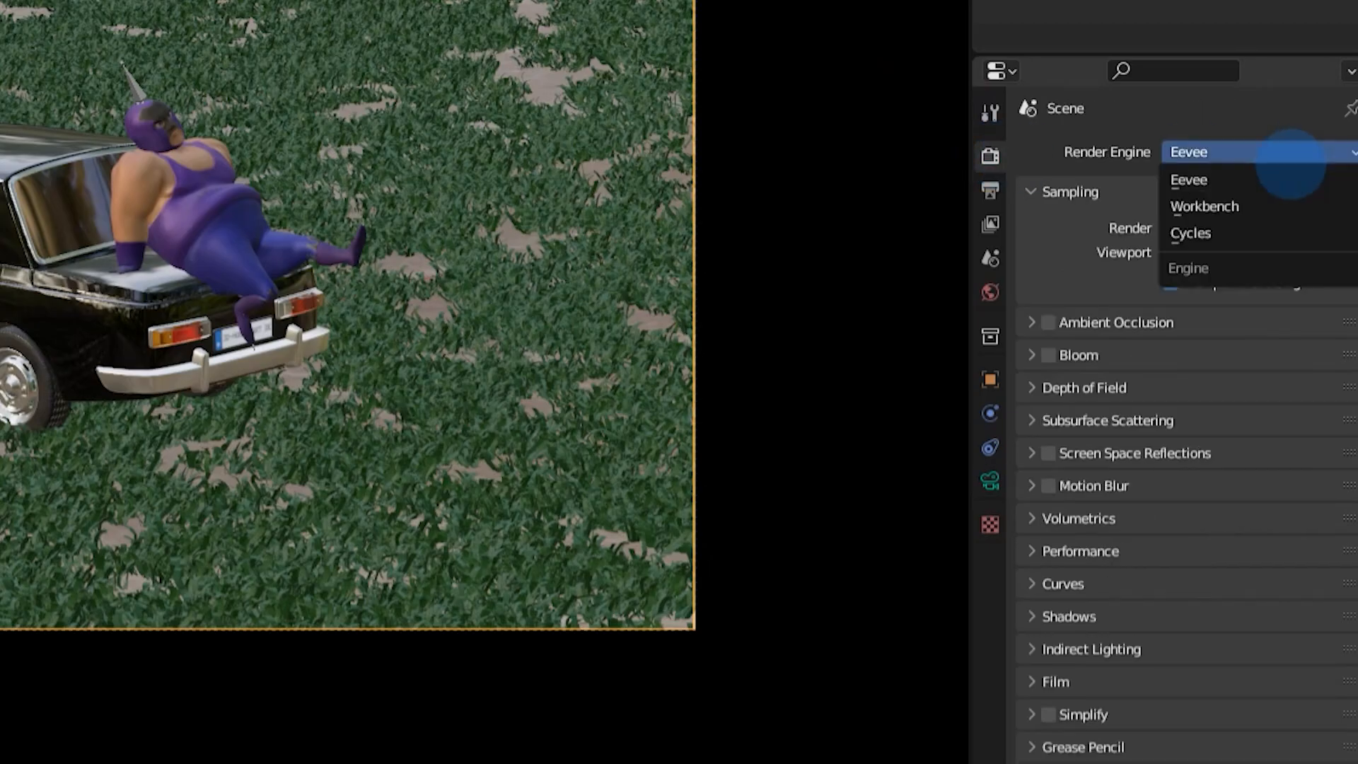
pyautogui.click(1302, 233)
pyautogui.click(1301, 210)
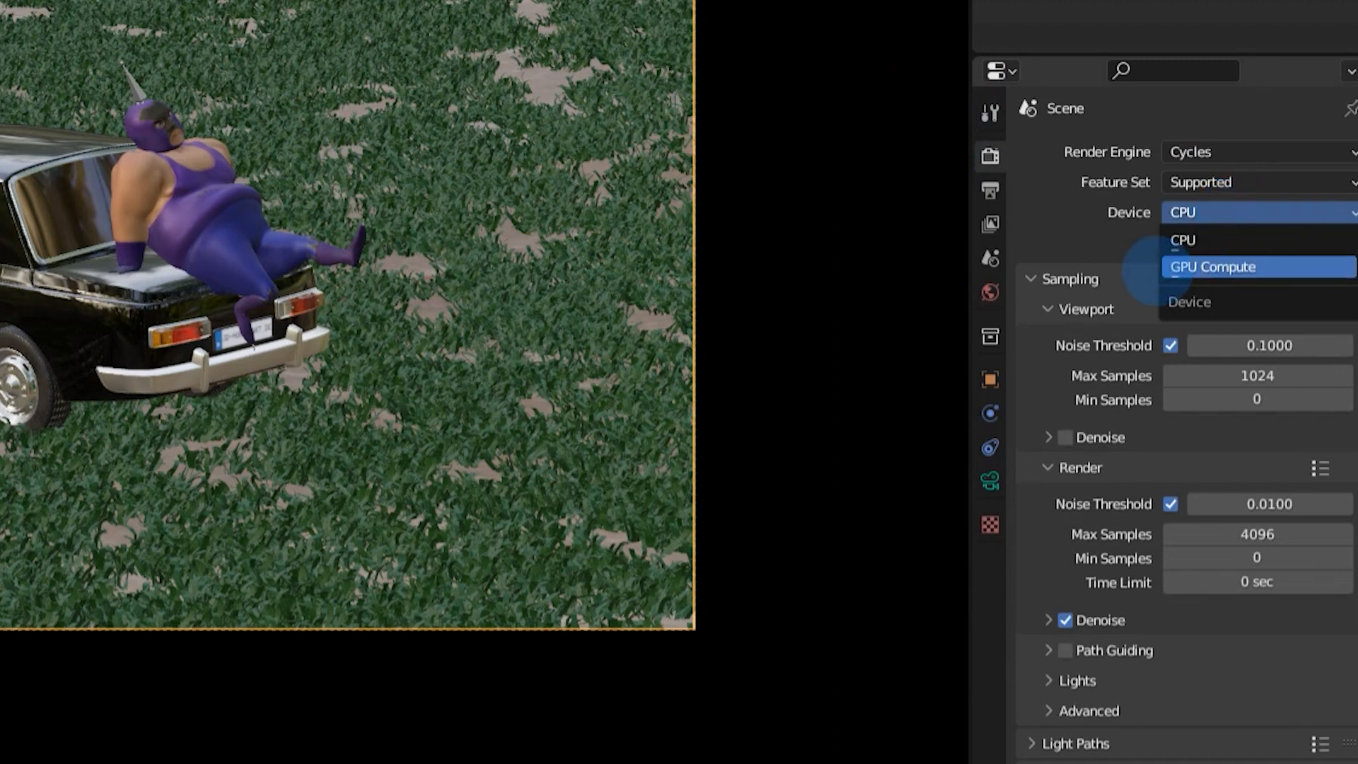
pyautogui.click(1242, 266)
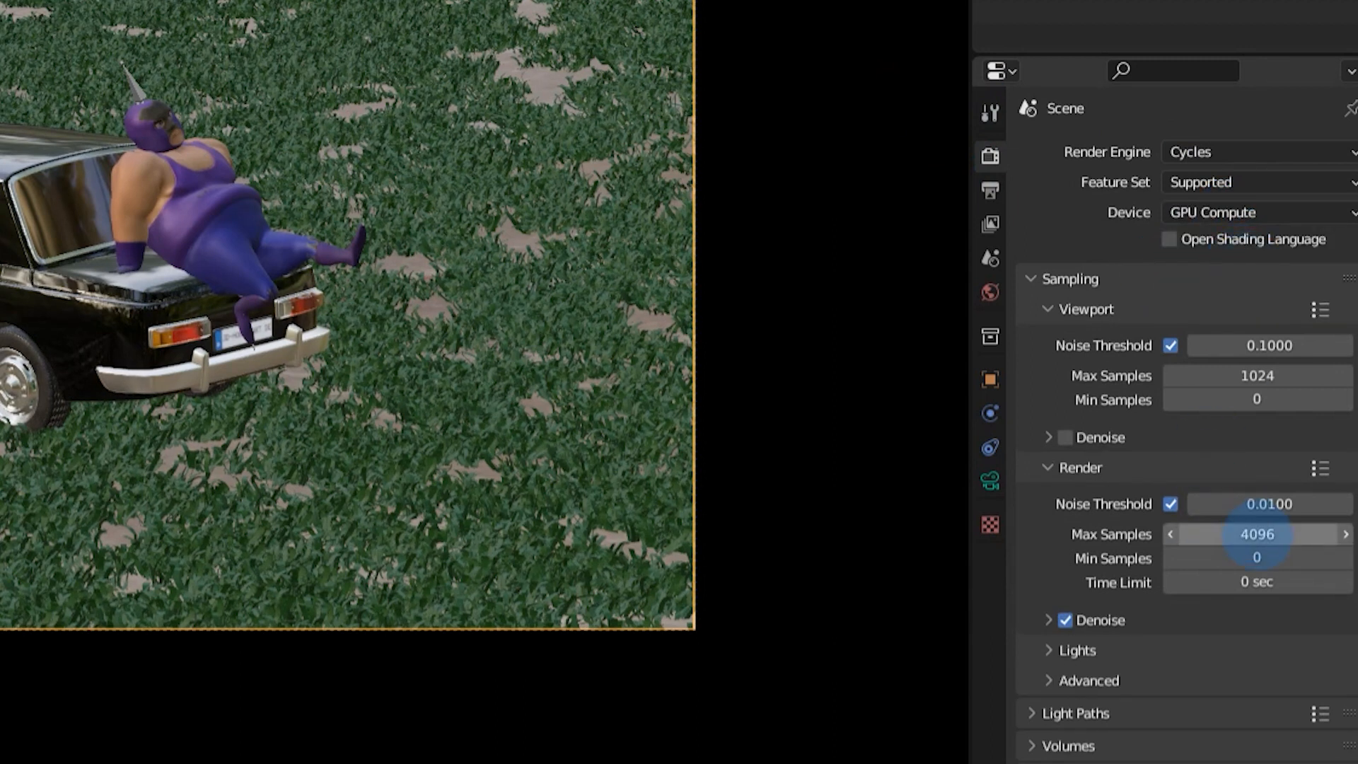
# Set the viewport sampling's Max Samples to 100.
pyautogui.click(1258, 377)
pyautogui.write('1')
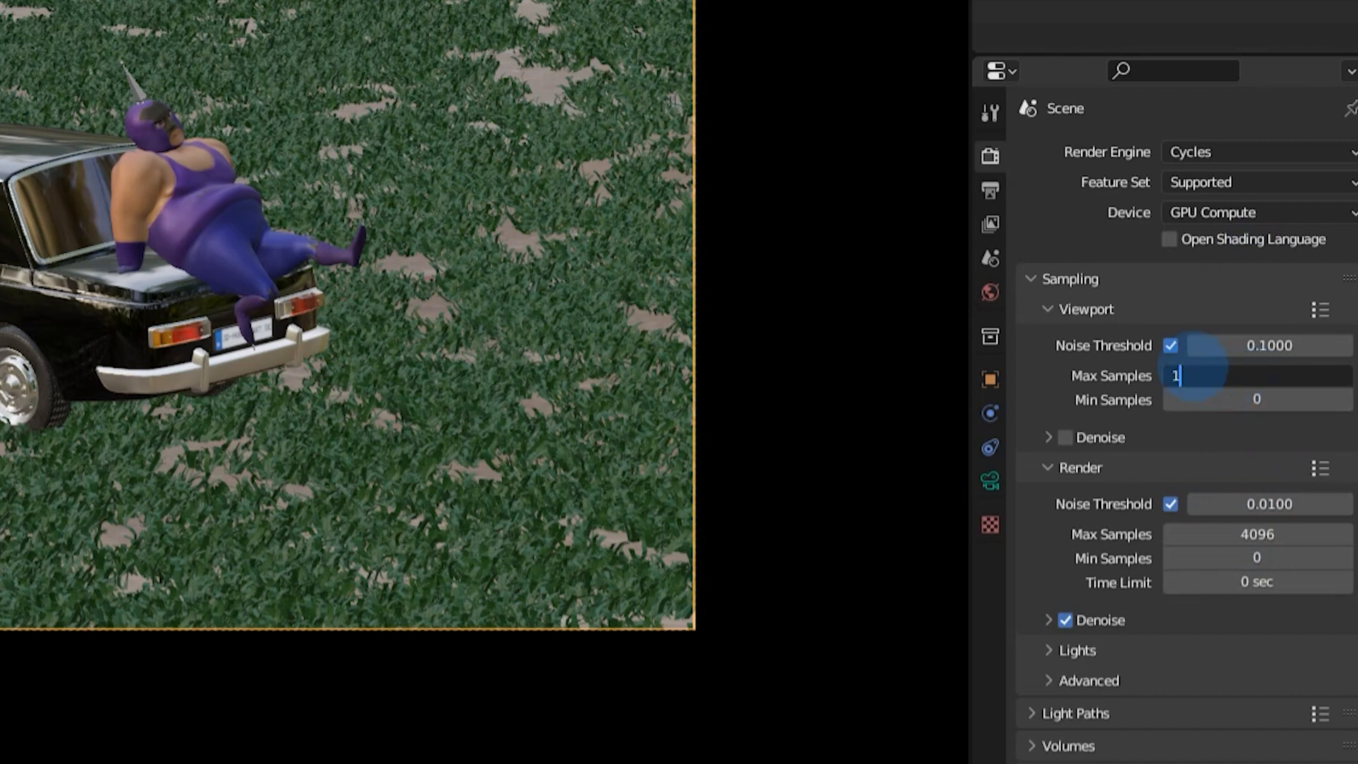
pyautogui.write('00')
pyautogui.press('Return')
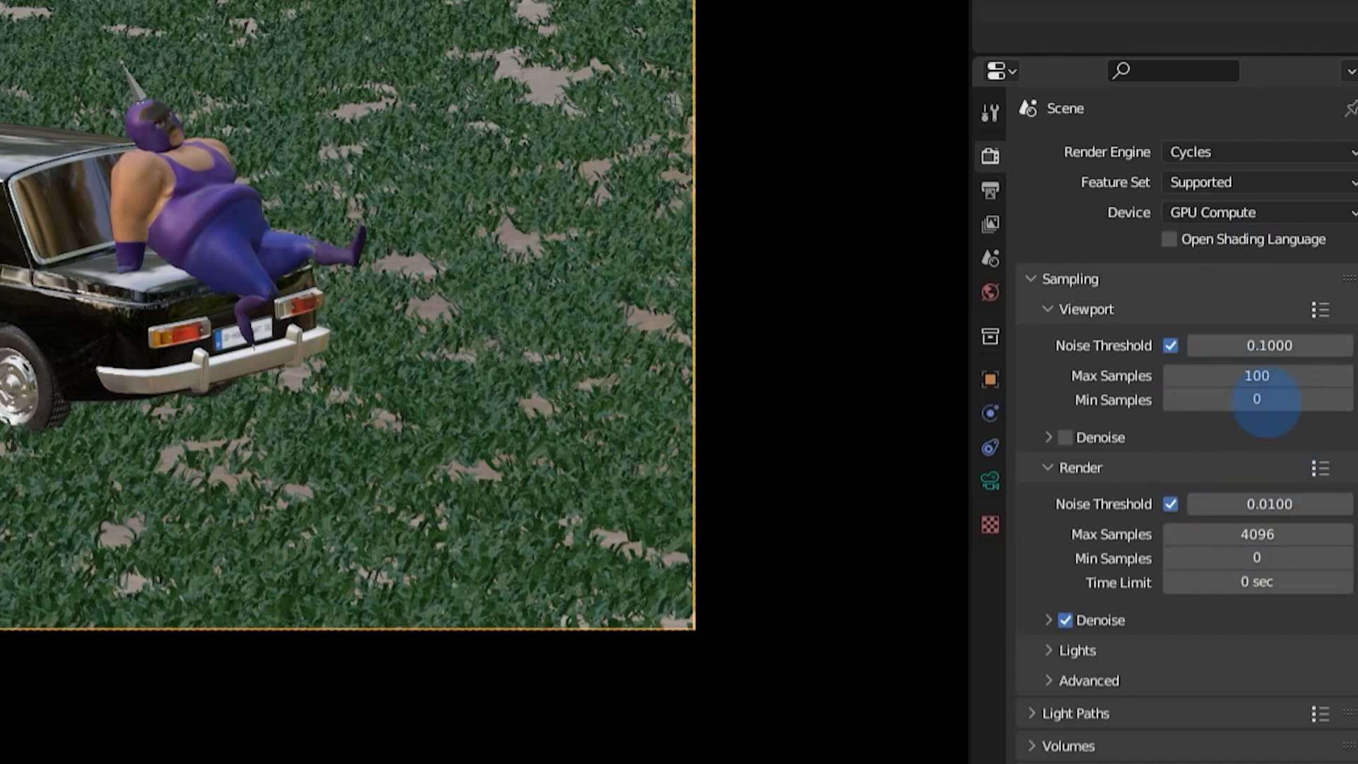
# Set Max Samples to 200 for the render and 24 for the viewport, and enable viewport denoising.
pyautogui.click(1244, 535)
pyautogui.write('200')
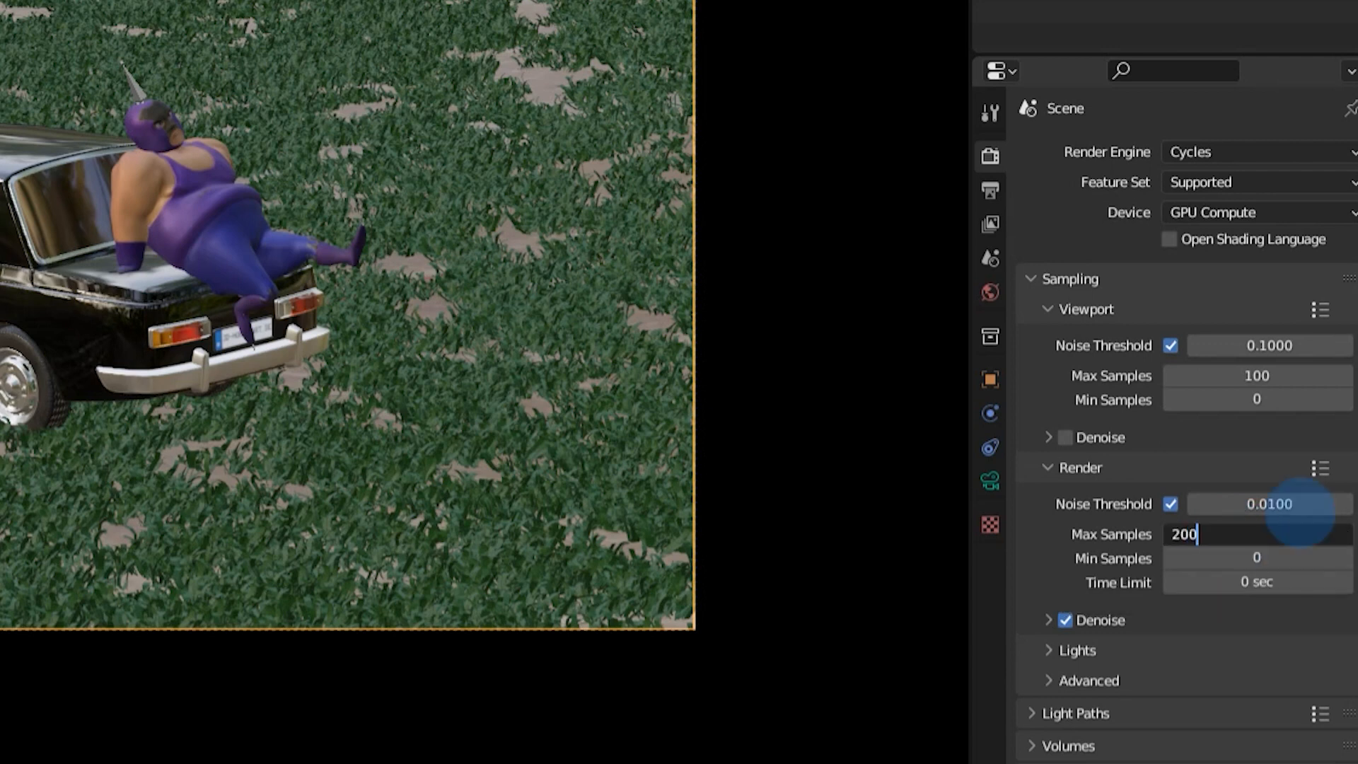
pyautogui.press('Return')
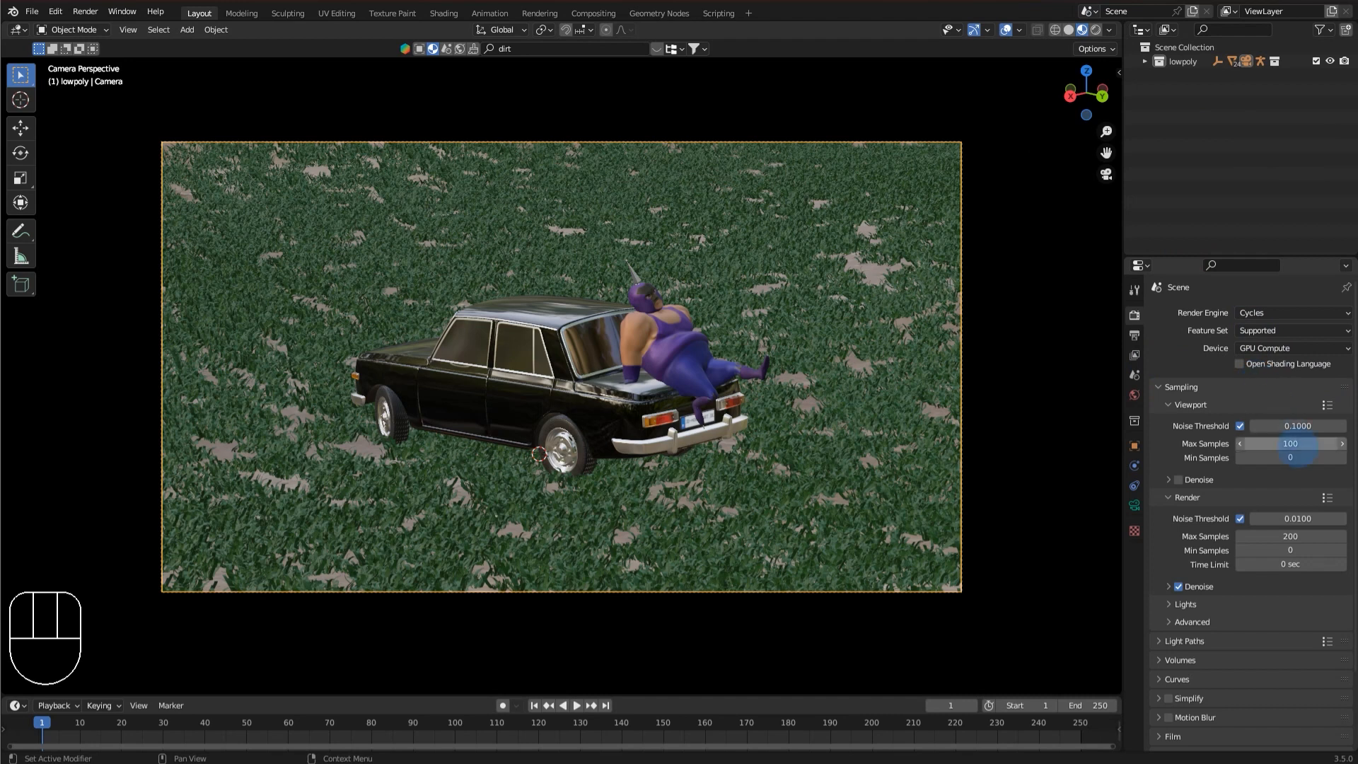
pyautogui.click(1298, 445)
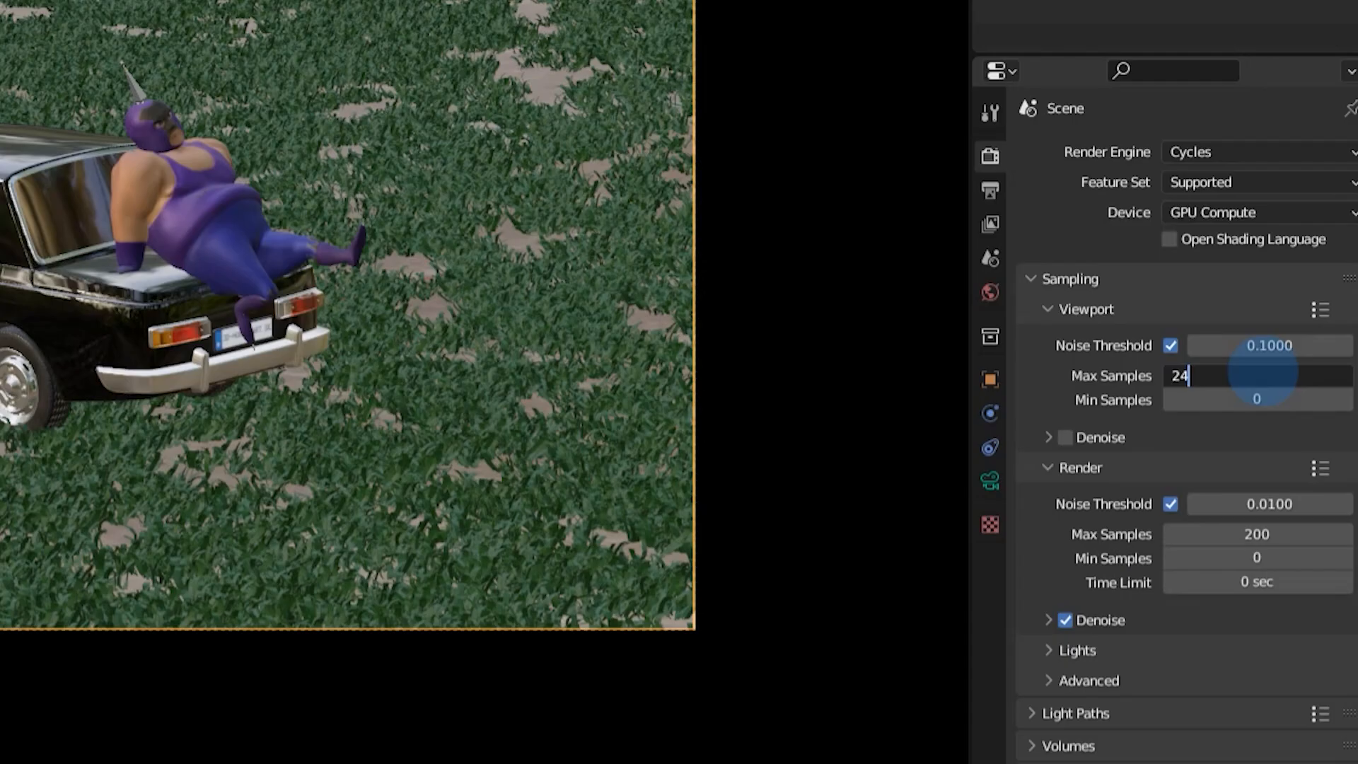
pyautogui.press('Return')
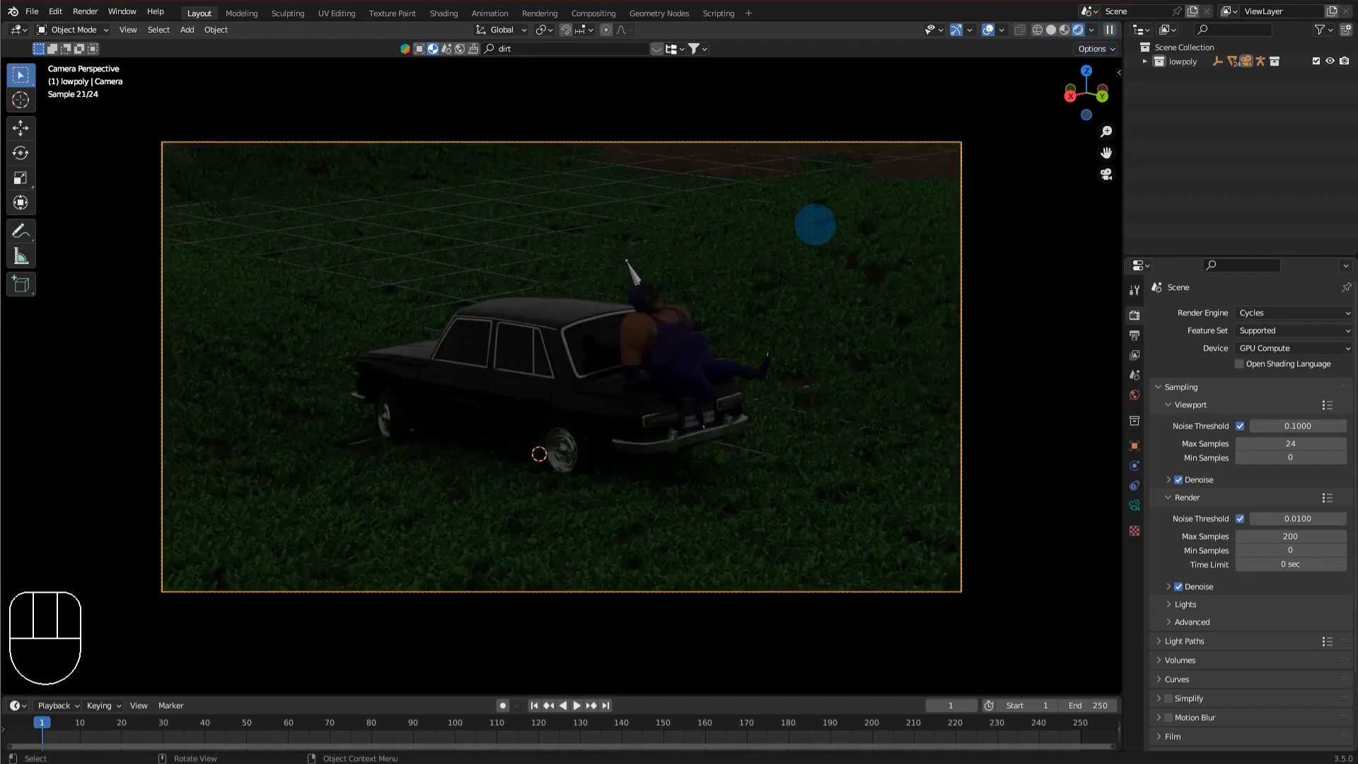
# Examine the grass-covered ground and car from several angles in Rendered, Solid and Material Preview shading.
pyautogui.moveTo(703, 218); pyautogui.dragTo(637, 200, button='middle')
pyautogui.click(1059, 334)
pyautogui.moveTo(1060, 333); pyautogui.dragTo(860, 230, button='middle')
pyautogui.click(1051, 30)
pyautogui.moveTo(851, 276); pyautogui.dragTo(887, 343, button='middle')
pyautogui.press('KP_Decimal')
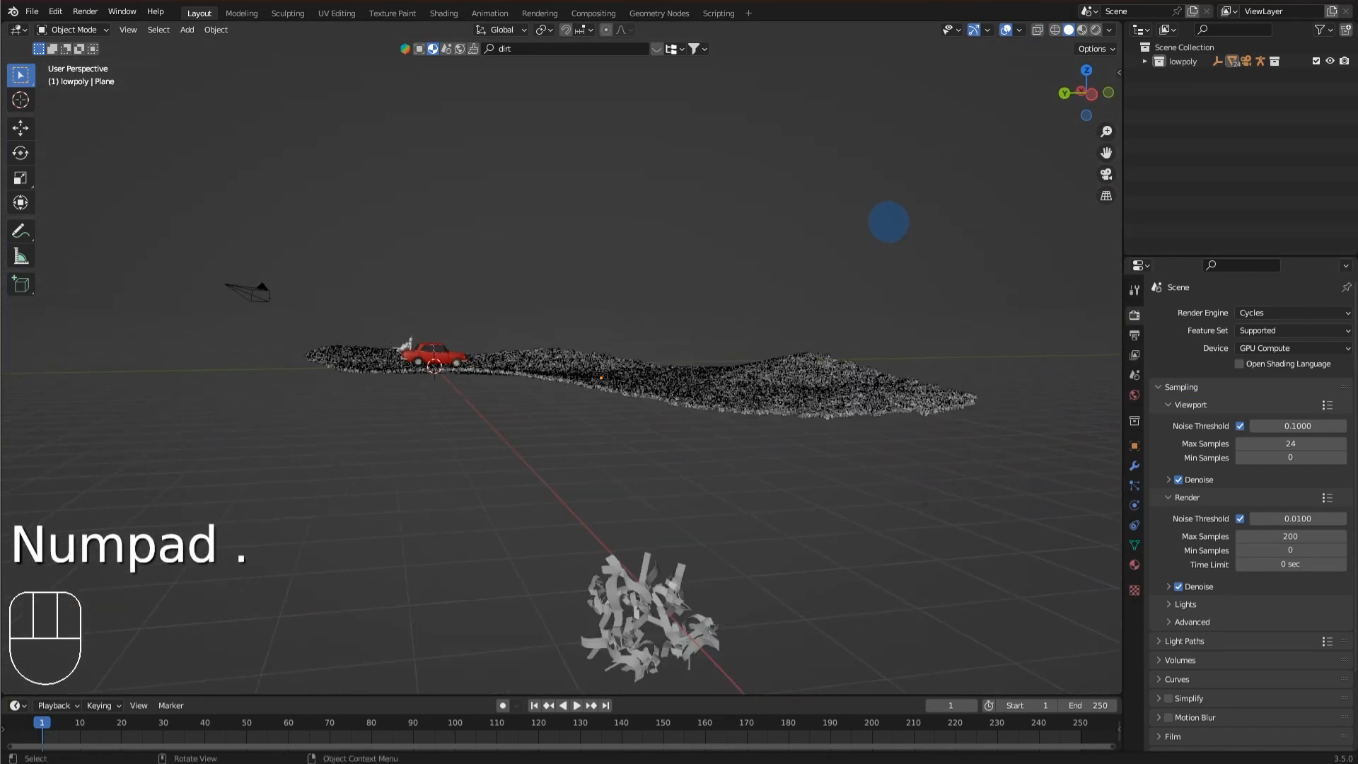
pyautogui.click(1096, 30)
pyautogui.moveTo(920, 304); pyautogui.dragTo(834, 388, button='middle')
pyautogui.click(789, 138)
pyautogui.moveTo(794, 173); pyautogui.dragTo(652, 352, button='middle')
pyautogui.scroll(4, 652, 434)
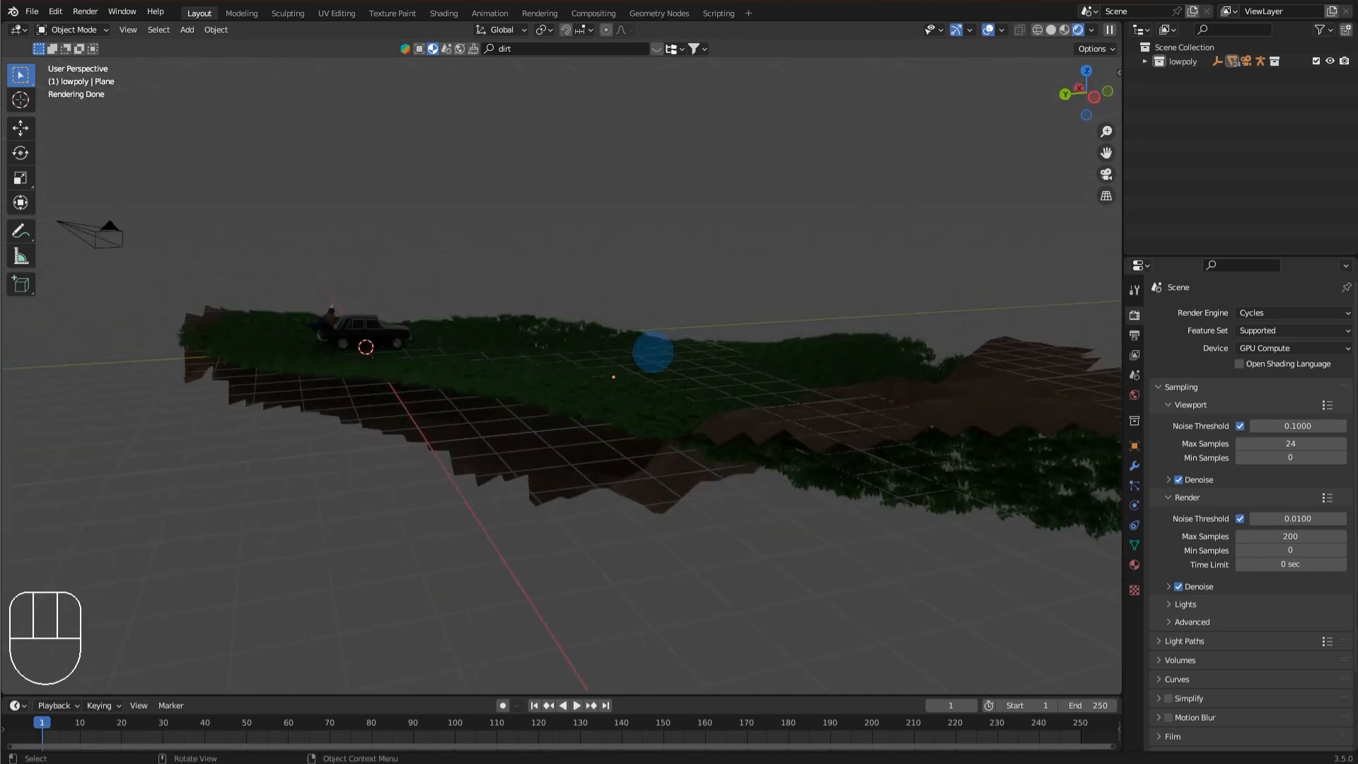
pyautogui.click(1051, 30)
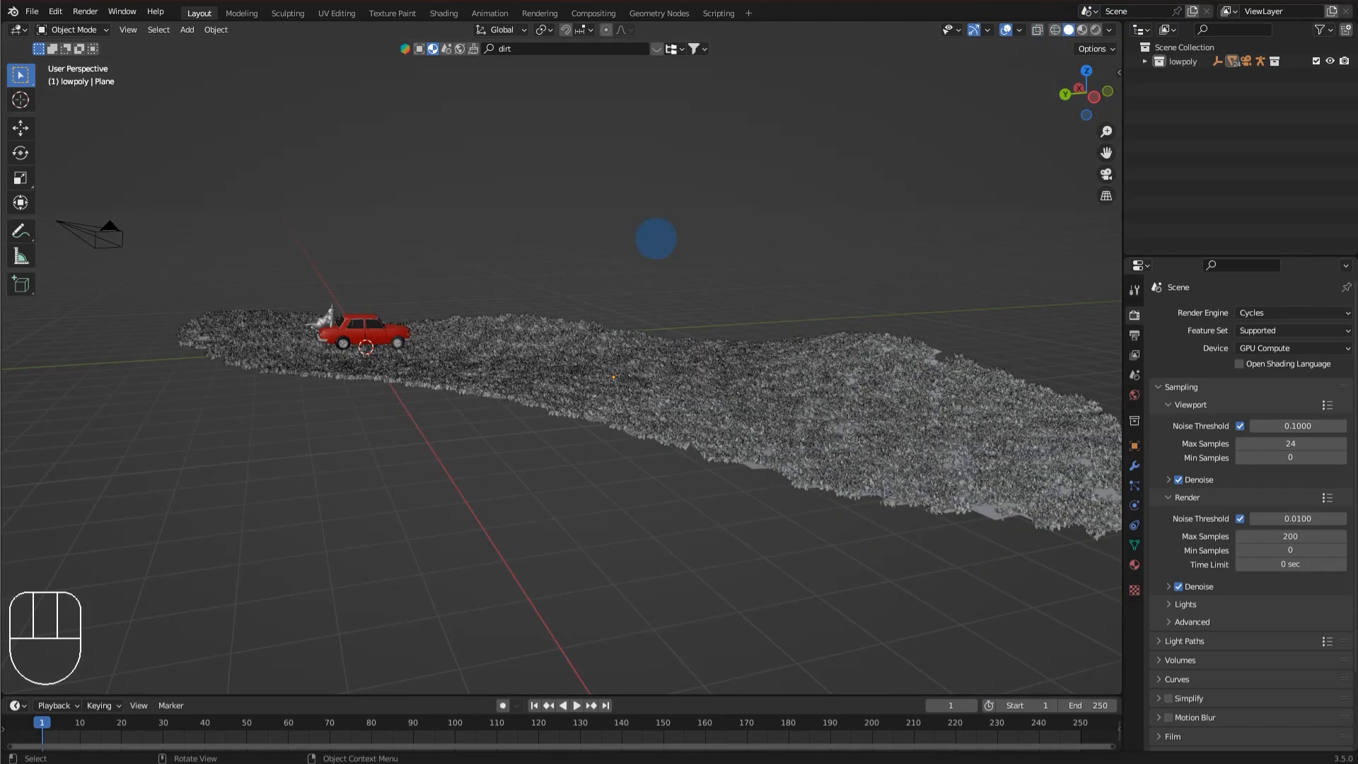
pyautogui.click(1082, 29)
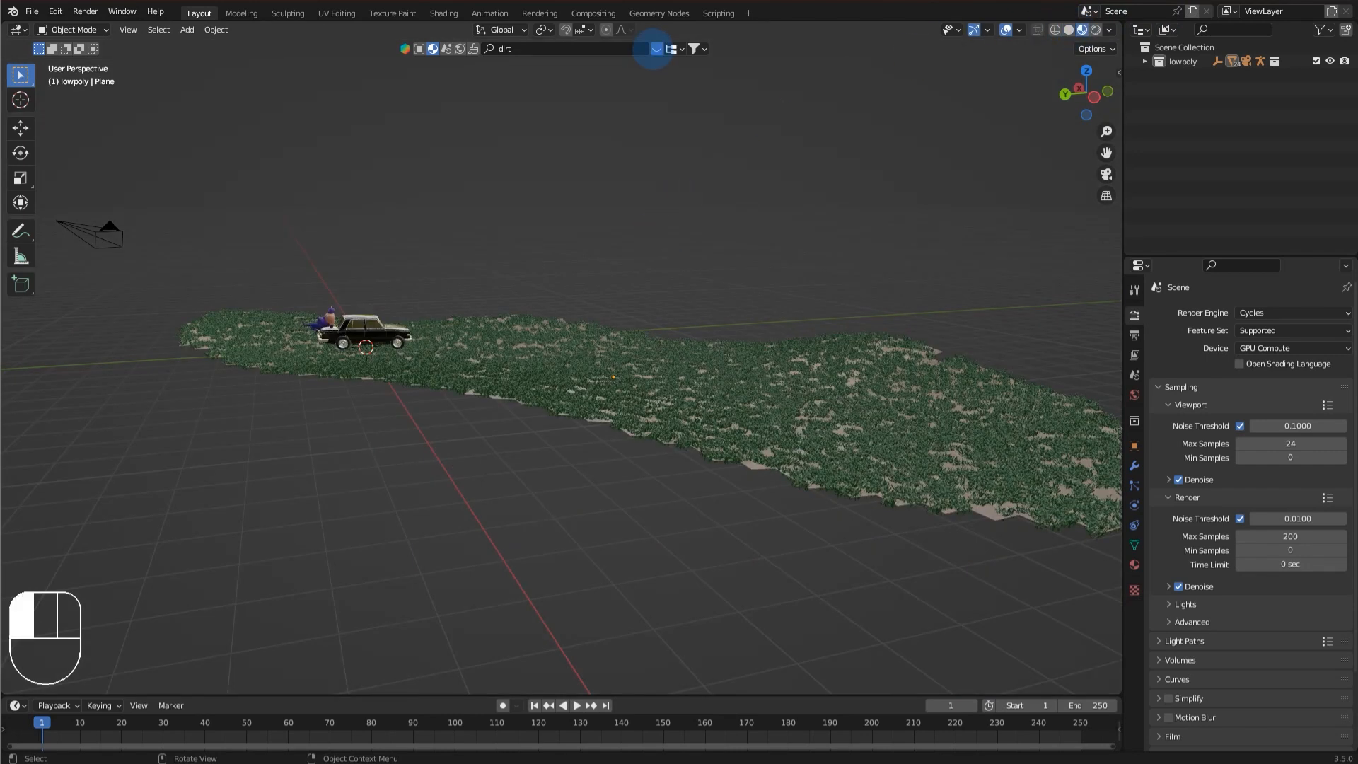
# Apply the Rocky Trail 02 material from the dirt search results to the ground plane.
pyautogui.moveTo(758, 281); pyautogui.dragTo(695, 113, button='middle')
pyautogui.click(656, 49)
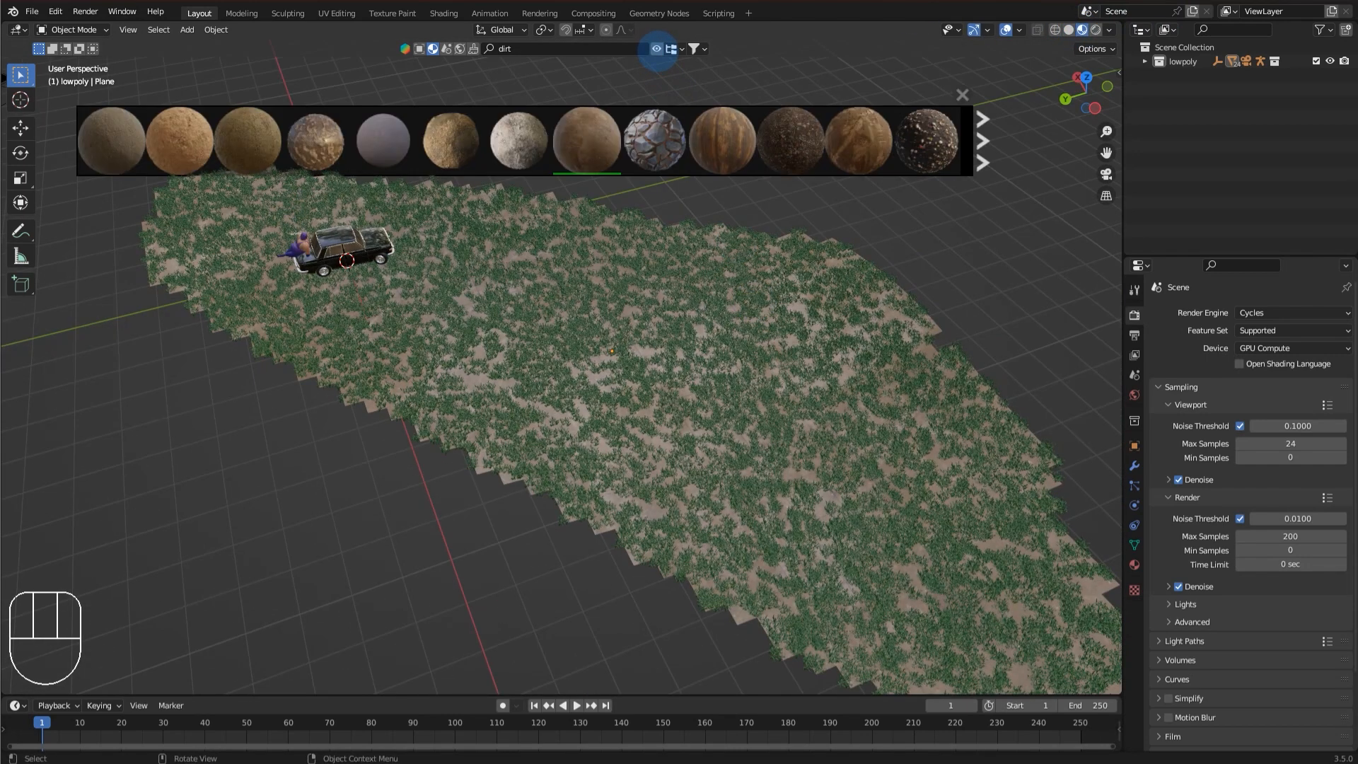
pyautogui.moveTo(316, 140)
pyautogui.scroll(-5, 316, 140)
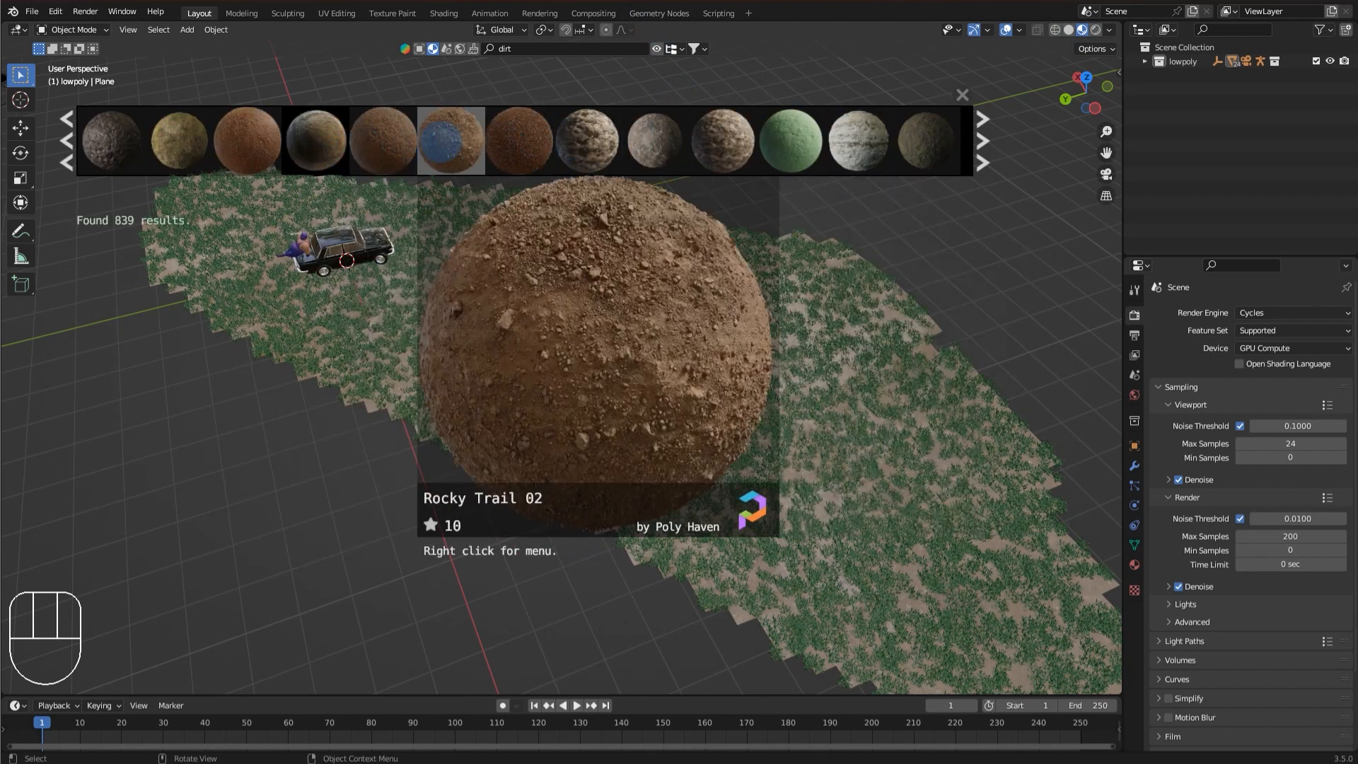
pyautogui.moveTo(442, 142); pyautogui.dragTo(612, 339)
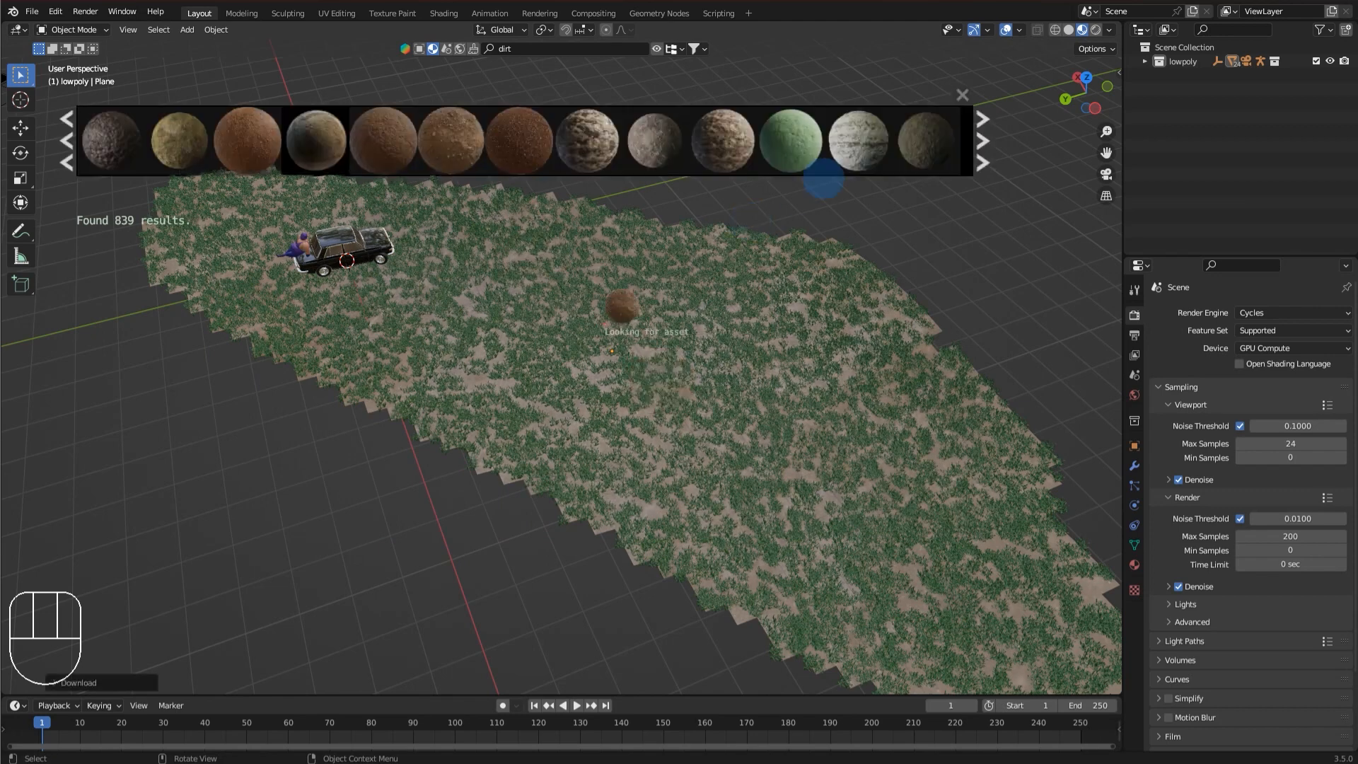
pyautogui.moveTo(847, 21); pyautogui.dragTo(622, 416, button='middle')
pyautogui.scroll(-2, 609, 443)
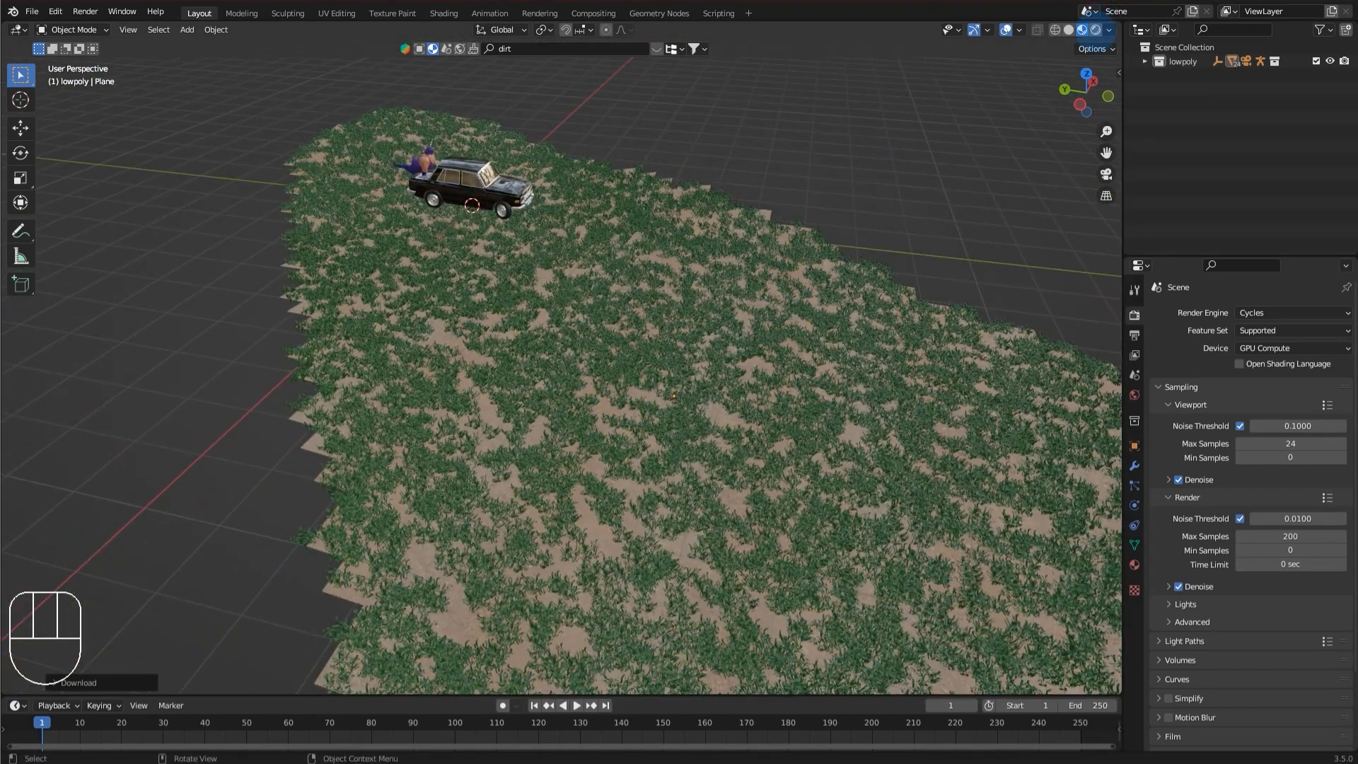
# Preview the scene in Rendered shading and look at it through the camera.
pyautogui.click(1096, 30)
pyautogui.moveTo(652, 312)
pyautogui.mouseDown(button='middle')
pyautogui.moveTo(743, 228)
pyautogui.moveTo(797, 324)
pyautogui.moveTo(860, 304)
pyautogui.mouseUp(button='middle')
pyautogui.moveTo(1019, 220); pyautogui.dragTo(1030, 213)
pyautogui.click(1107, 174)
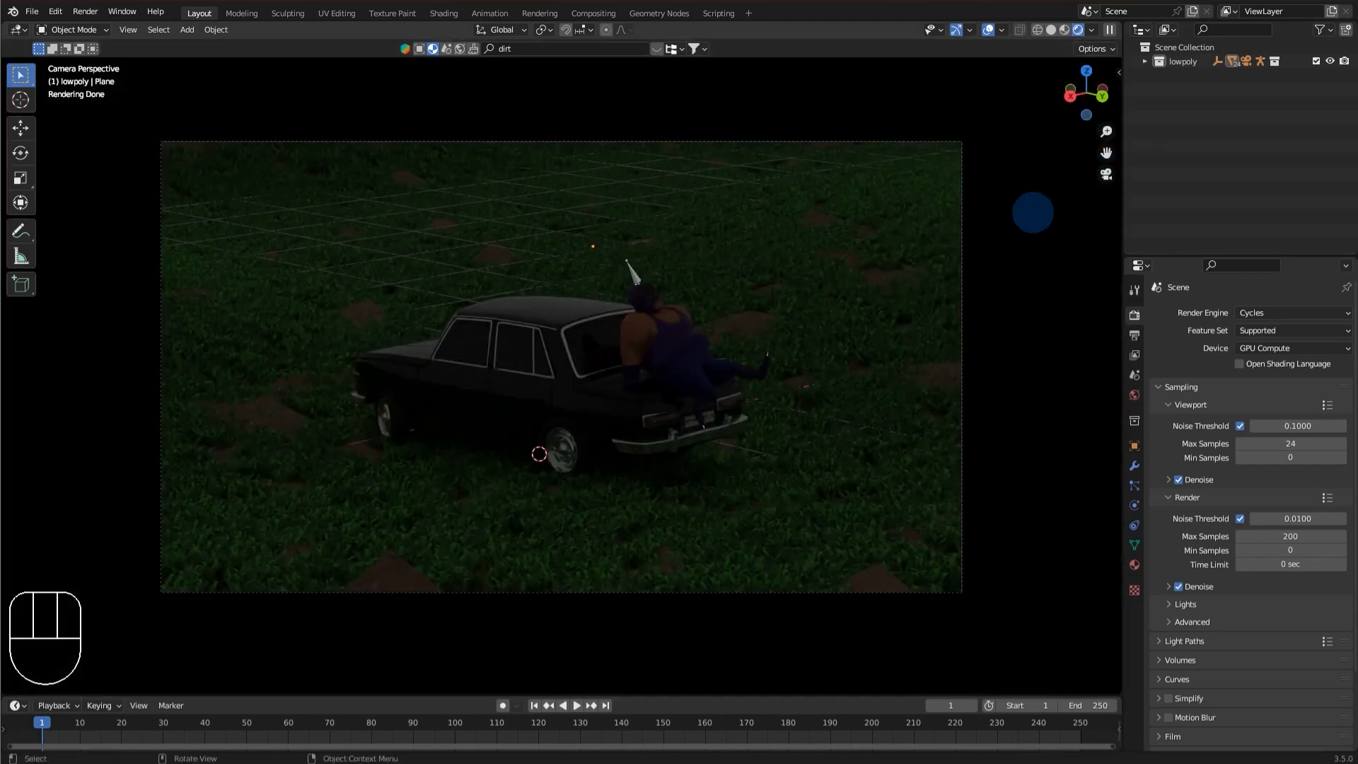
# Shade the ground plane smooth and check it in Solid and Rendered shading.
pyautogui.click(630, 394)
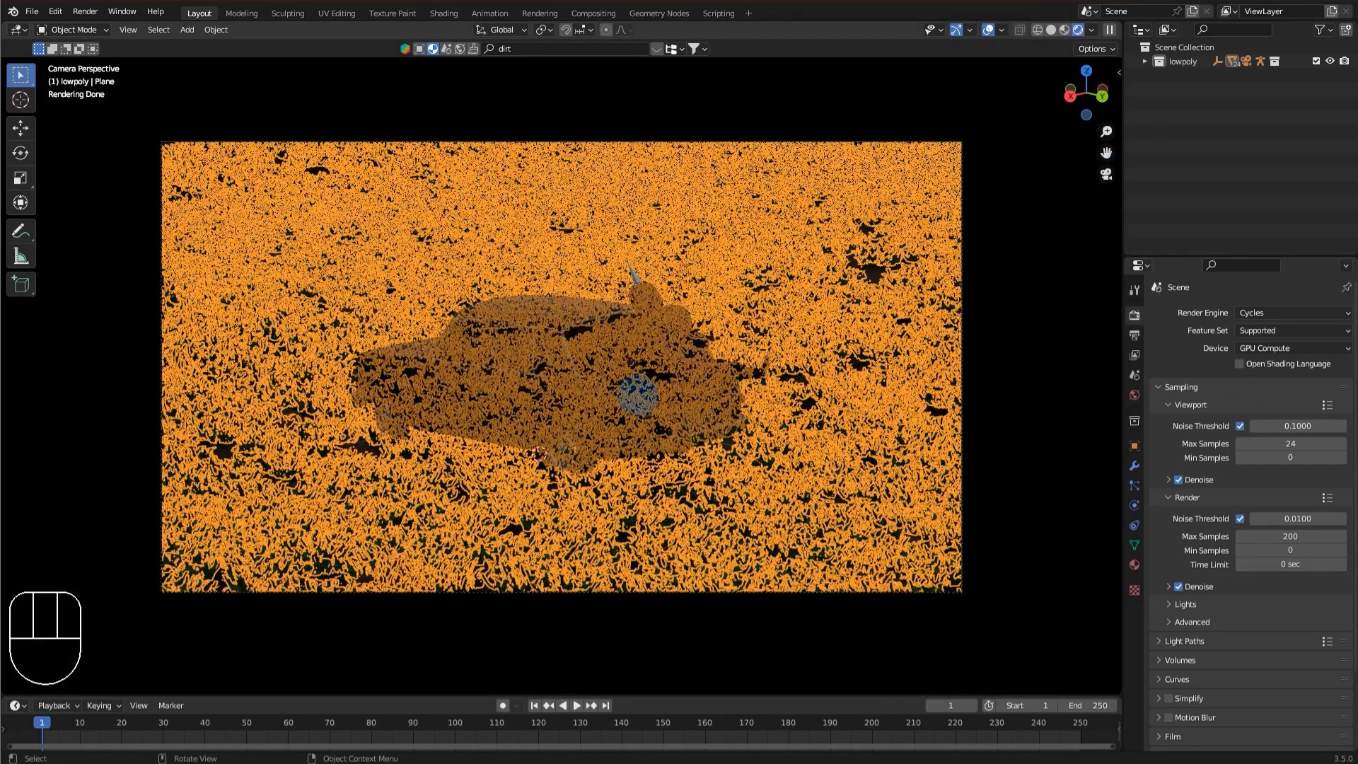
pyautogui.rightClick(704, 314)
pyautogui.click(697, 308)
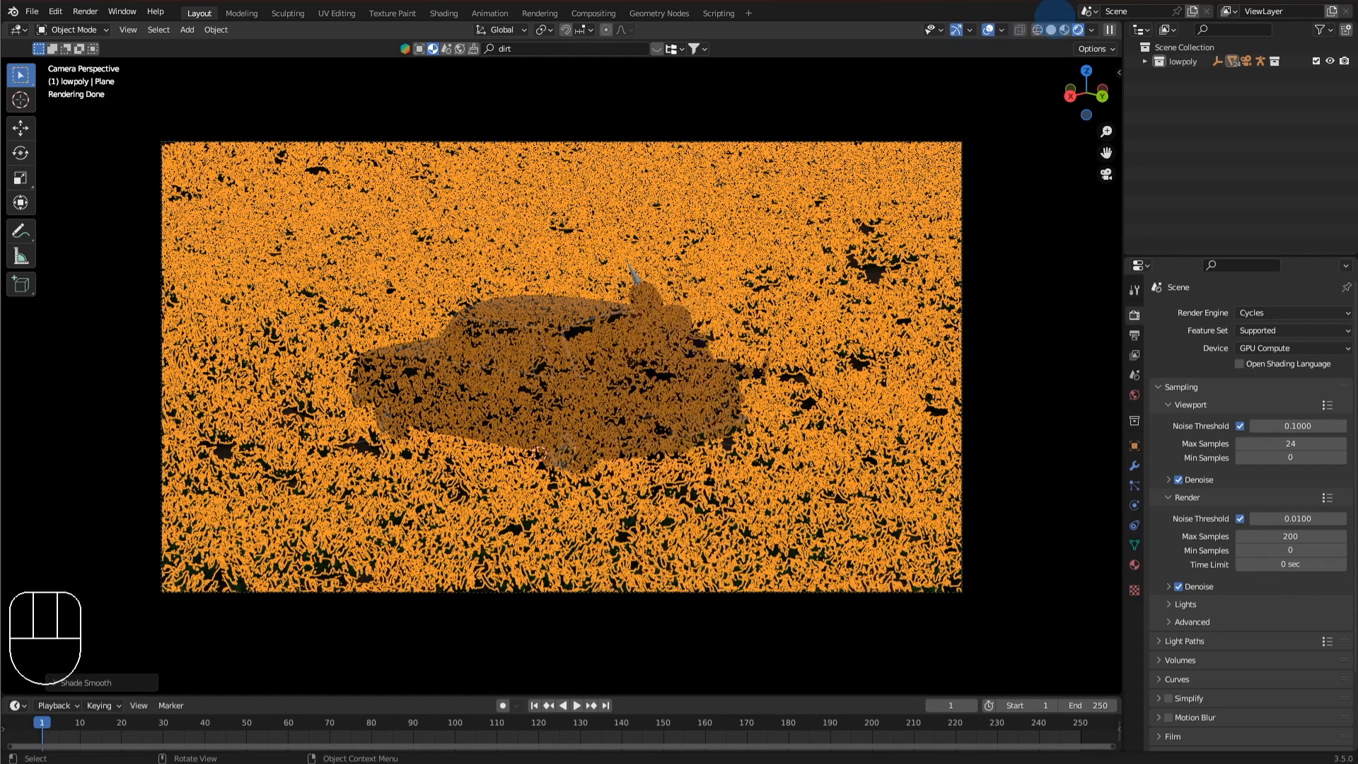
pyautogui.click(1052, 30)
pyautogui.moveTo(785, 209); pyautogui.dragTo(821, 241, button='middle')
pyautogui.click(821, 241)
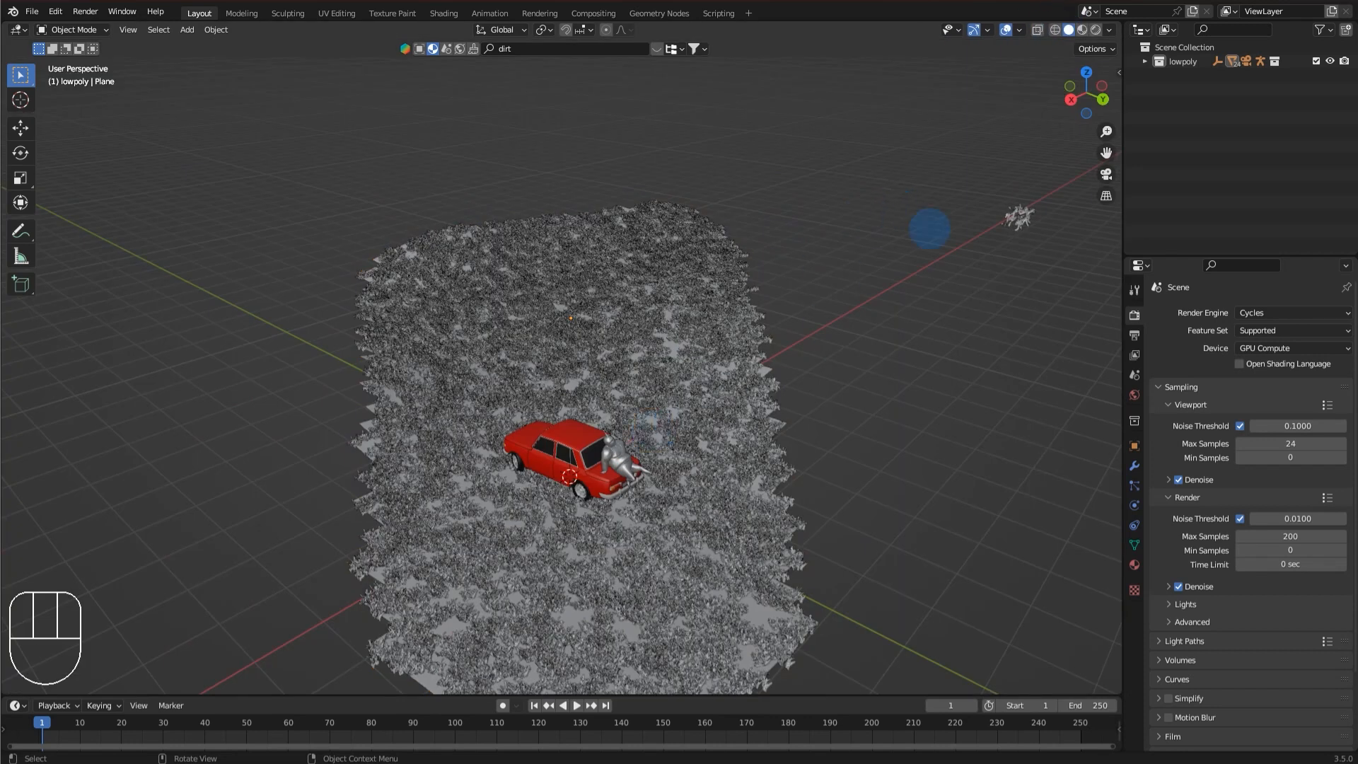
pyautogui.click(1095, 29)
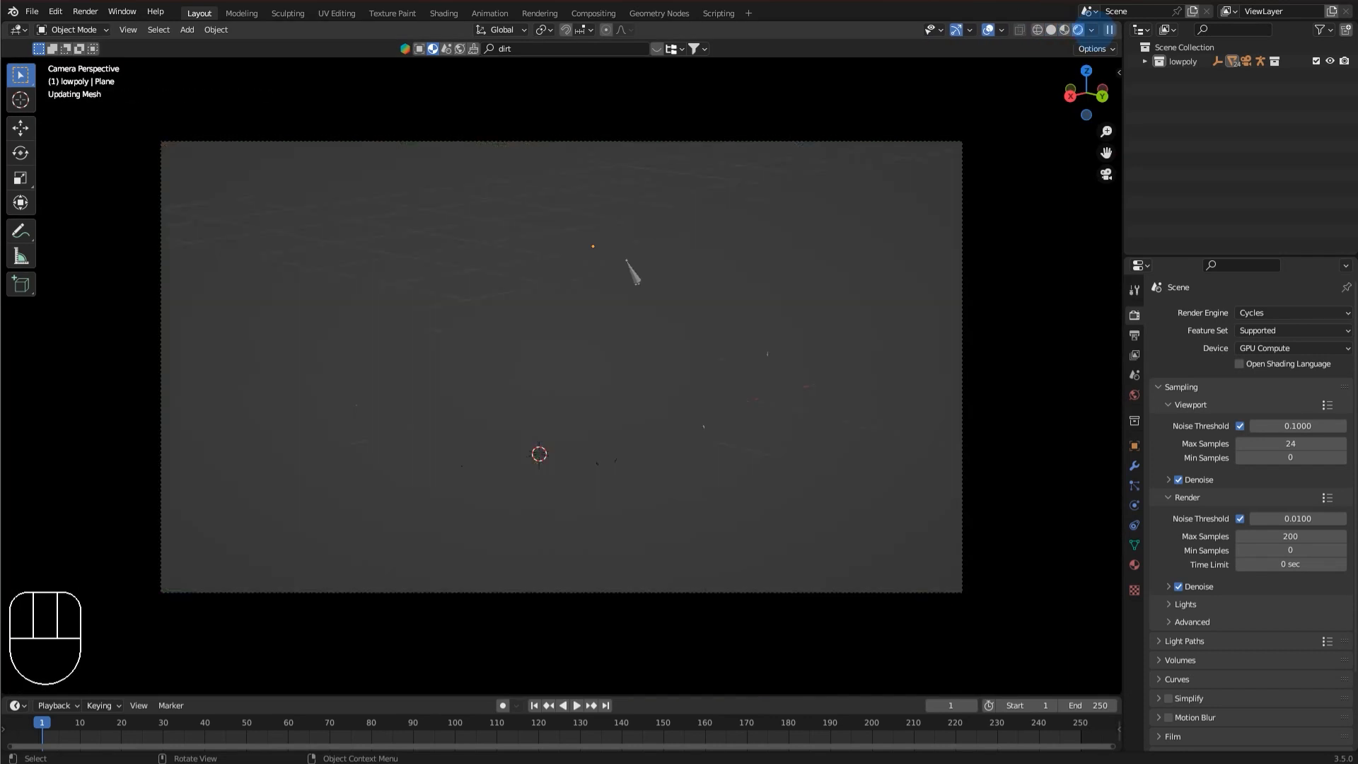
# Try scaling the ground along the global Z axis while looking through the camera.
pyautogui.click(448, 558)
pyautogui.press('s')
pyautogui.press('z')
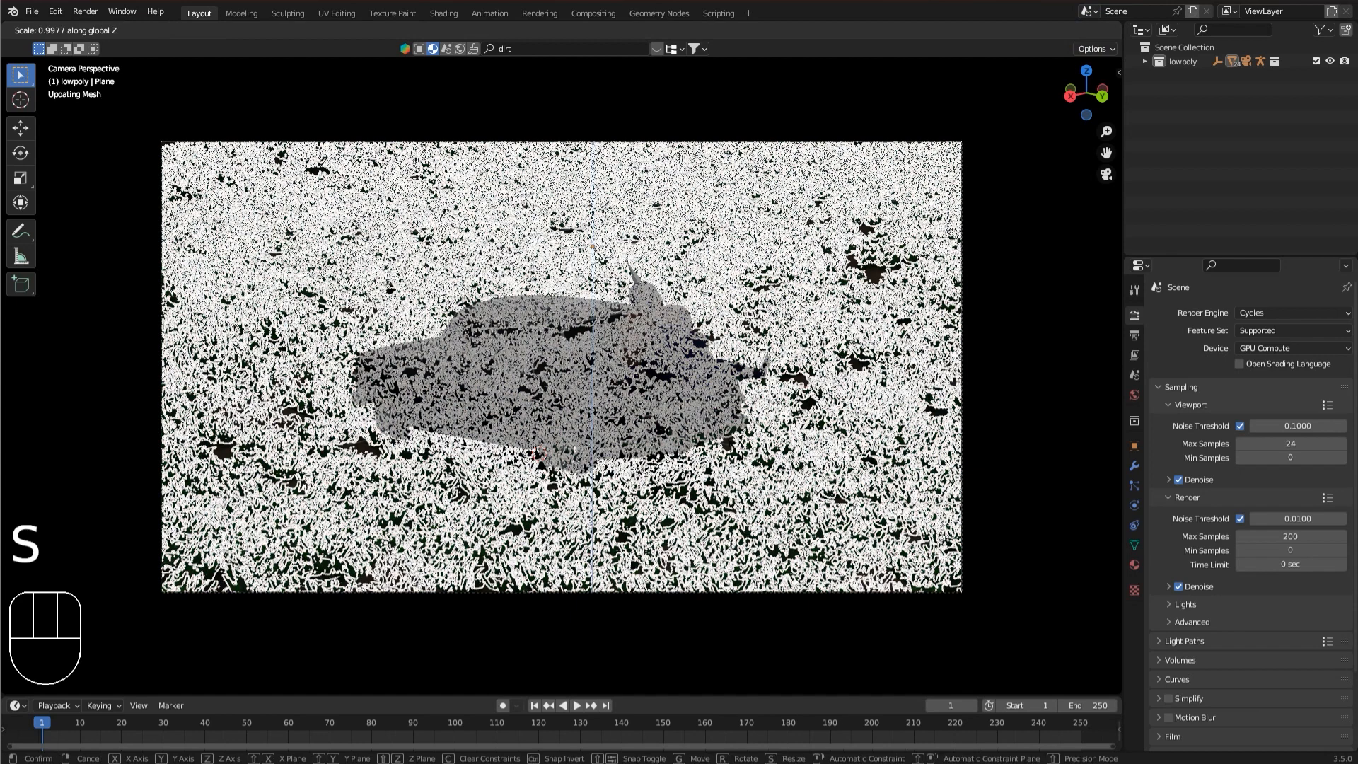
pyautogui.click(458, 612)
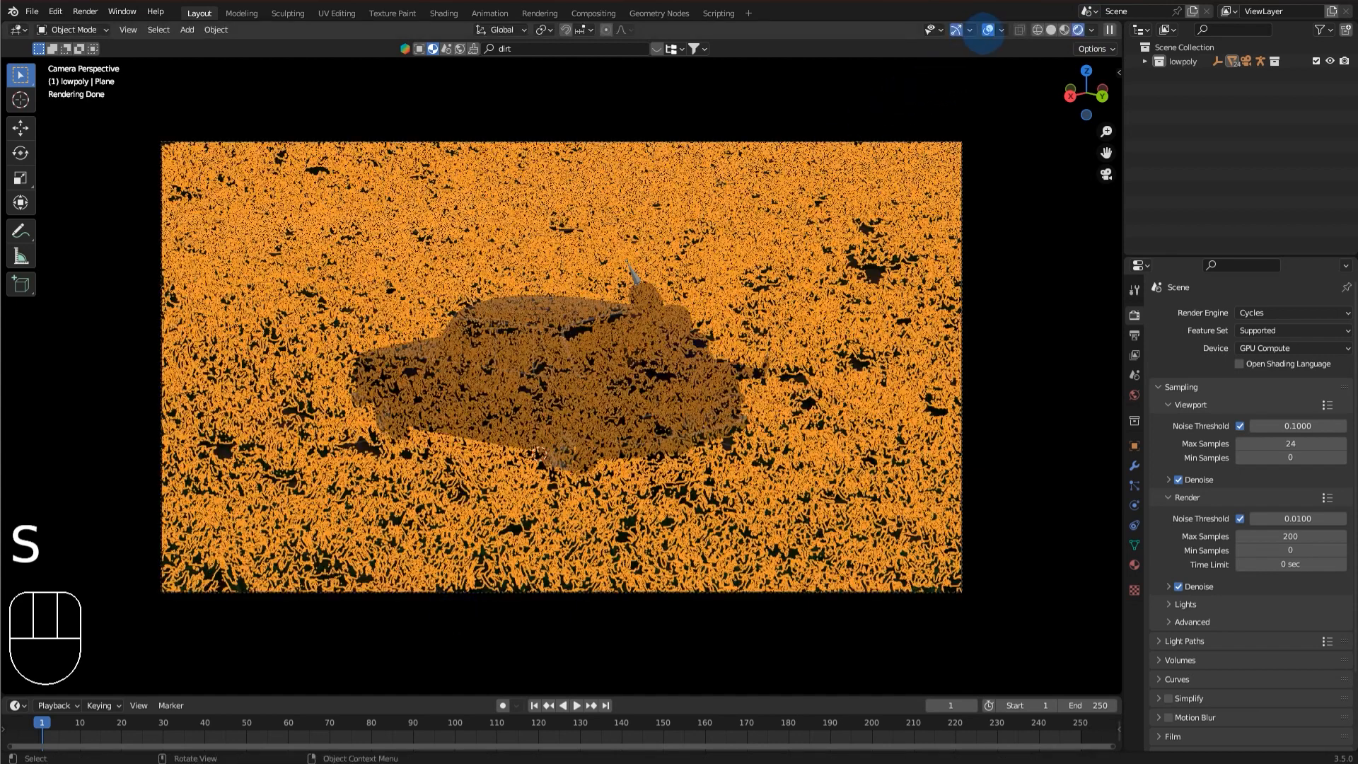
# Hide the viewport overlays and try to flatten the ground by scaling it along the Z axis.
pyautogui.click(988, 29)
pyautogui.moveTo(662, 456); pyautogui.dragTo(523, 368, button='middle')
pyautogui.press('s')
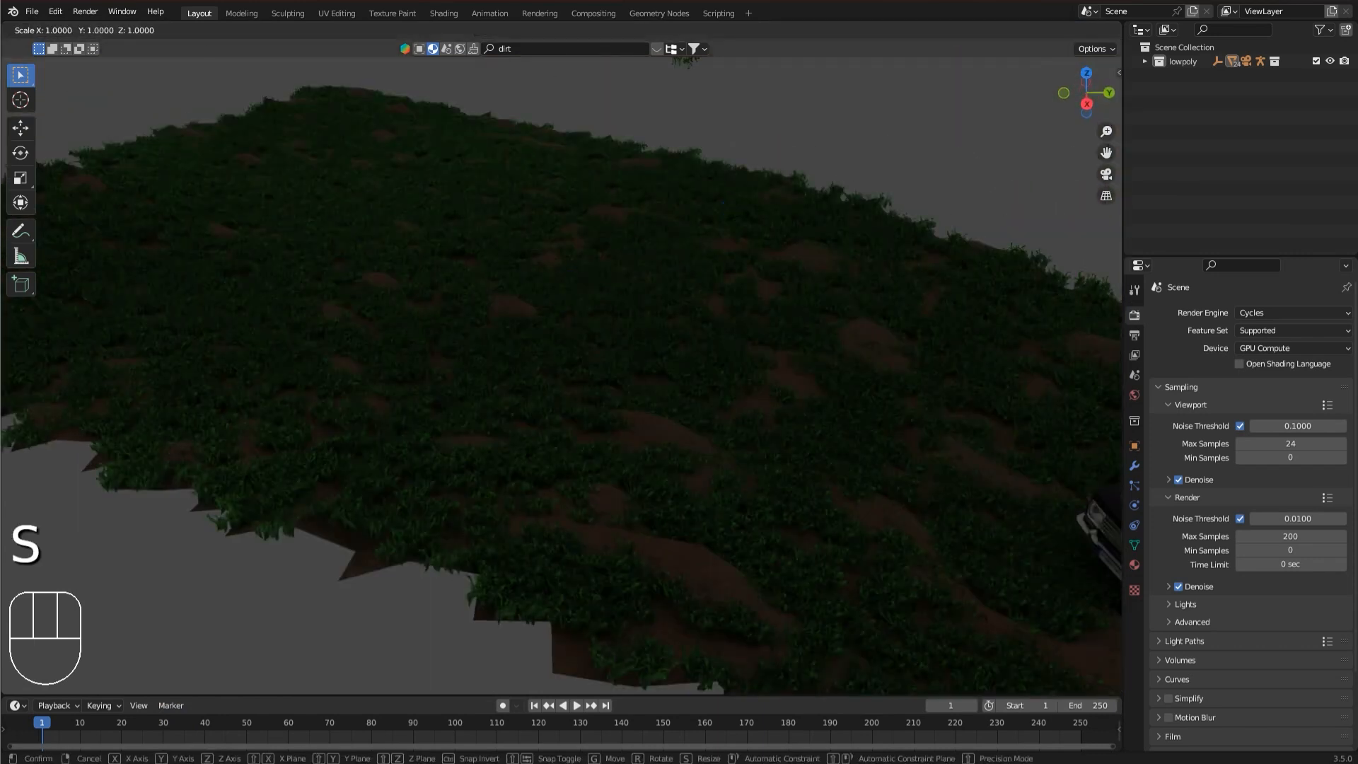
pyautogui.press('z')
pyautogui.press('s')
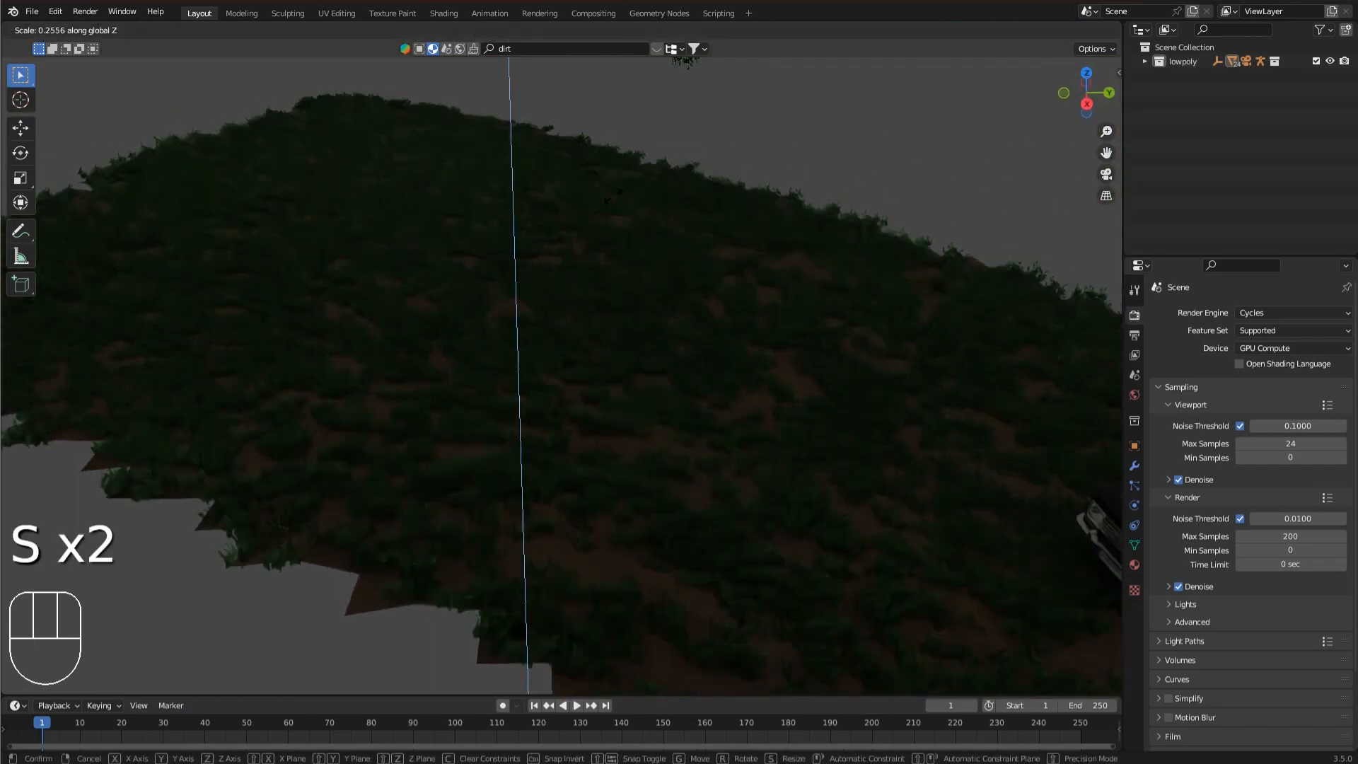
pyautogui.write('s0')
pyautogui.rightClick(602, 197)
pyautogui.moveTo(602, 196); pyautogui.dragTo(691, 165, button='middle')
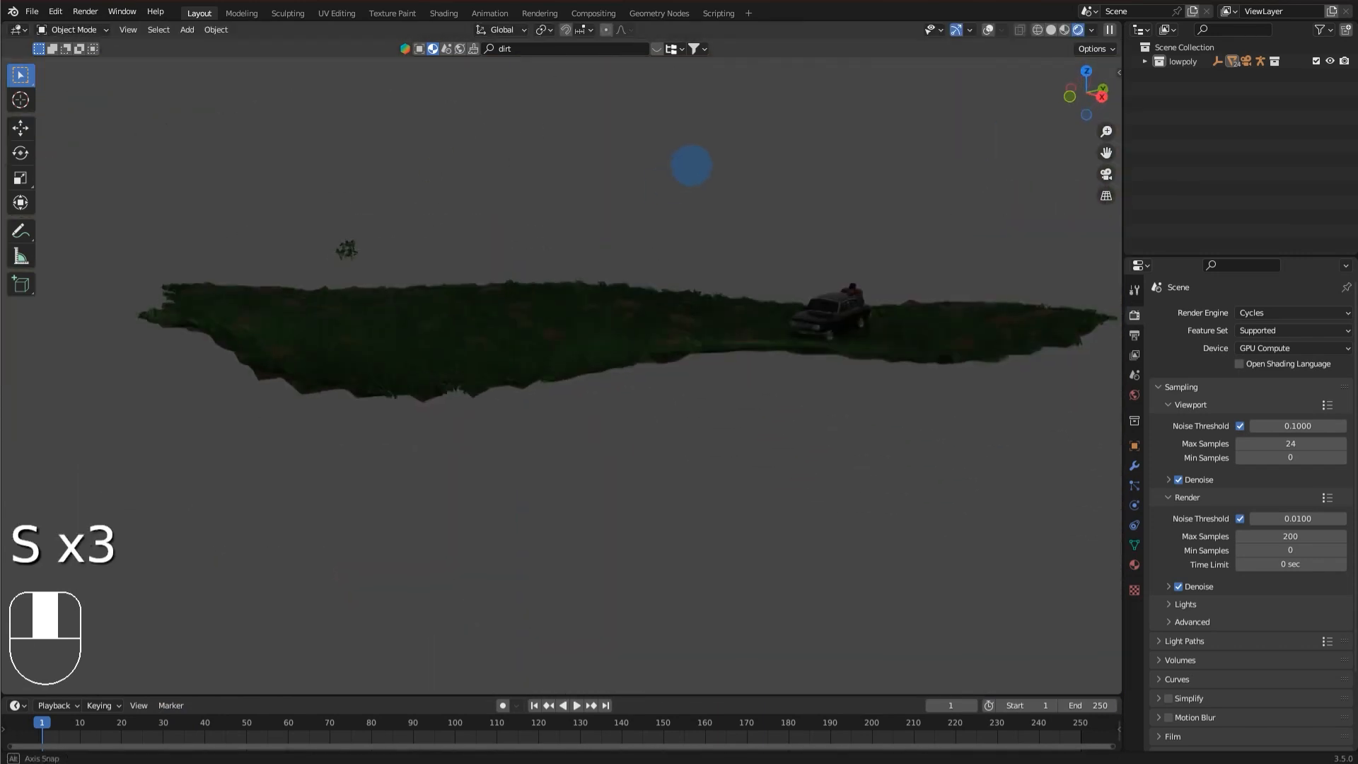
pyautogui.press('z')
pyautogui.press('s')
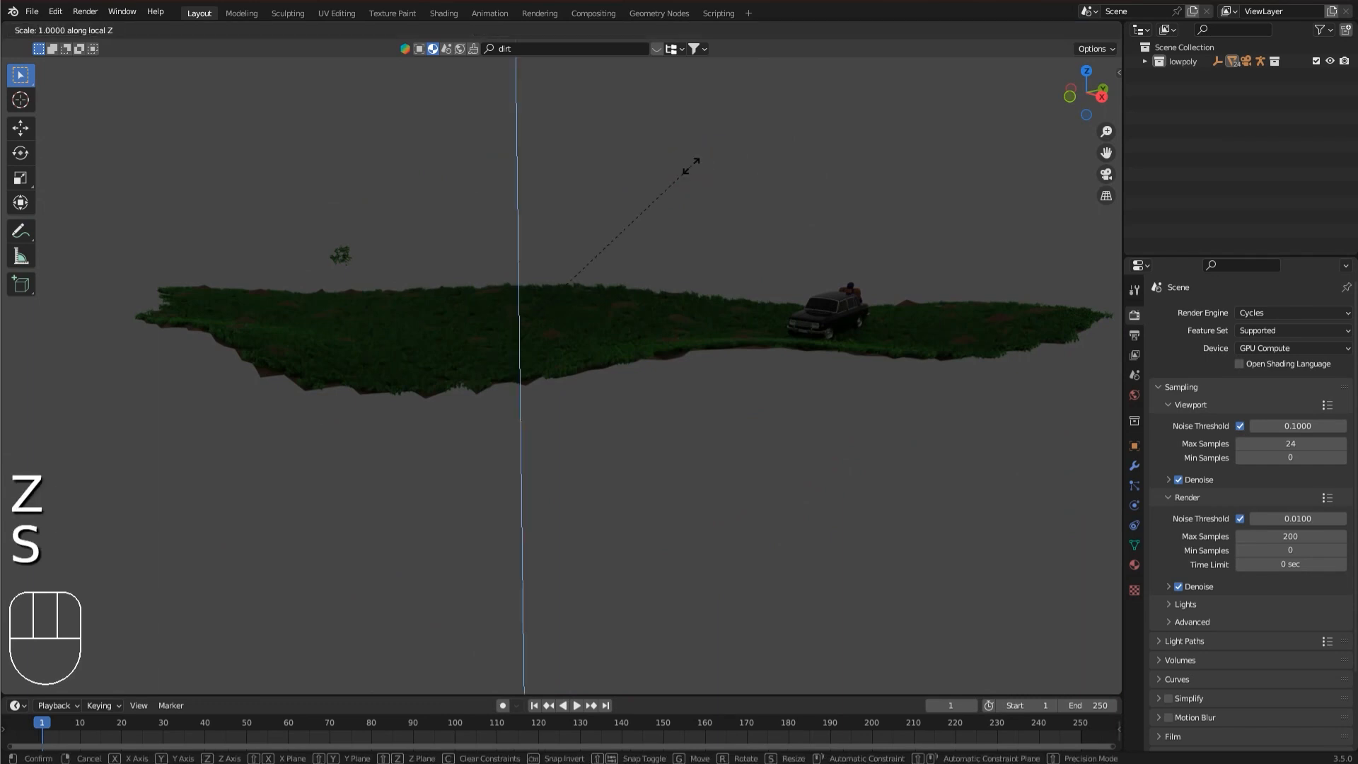
pyautogui.rightClick(494, 285)
# Examine the car, character and grassy ground from the camera and other angles in Rendered and Solid shading.
pyautogui.moveTo(921, 172); pyautogui.dragTo(877, 211, button='middle')
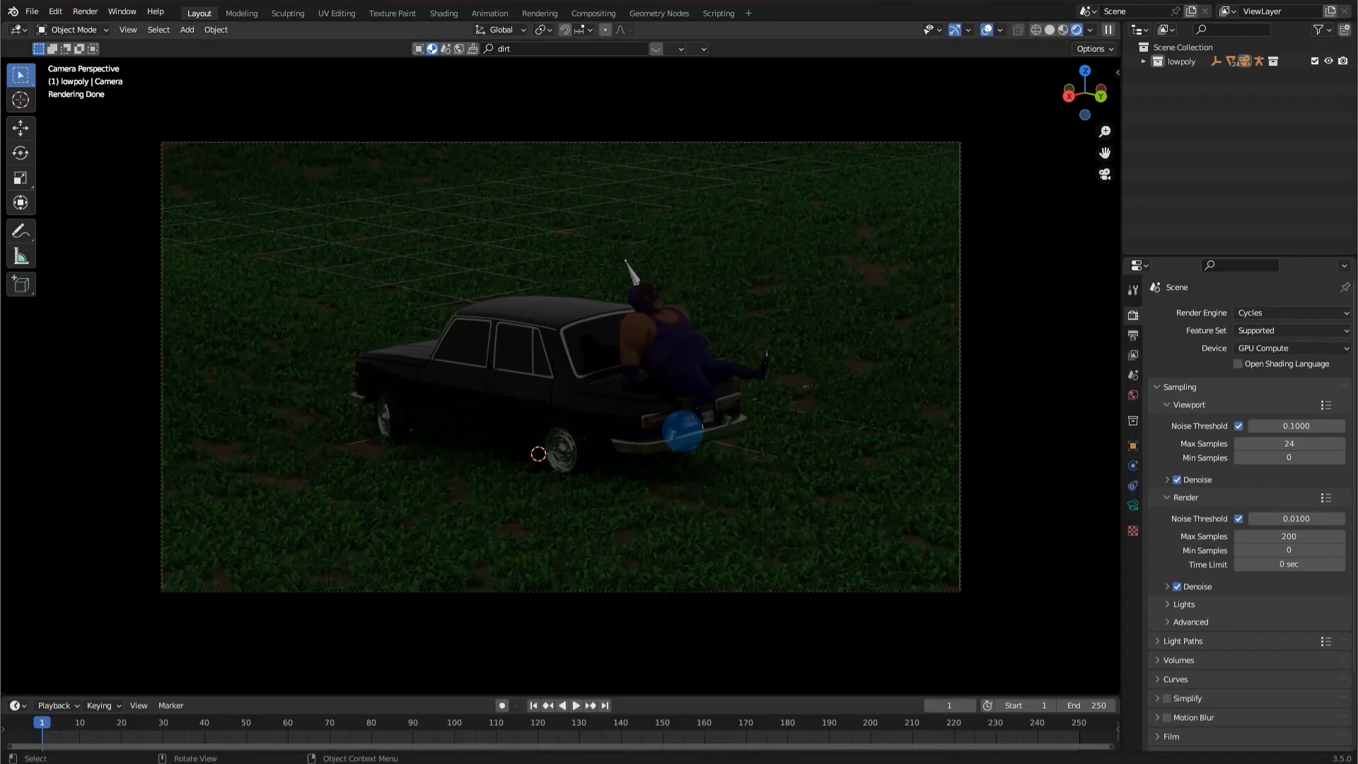
pyautogui.moveTo(692, 434); pyautogui.dragTo(683, 431, button='middle')
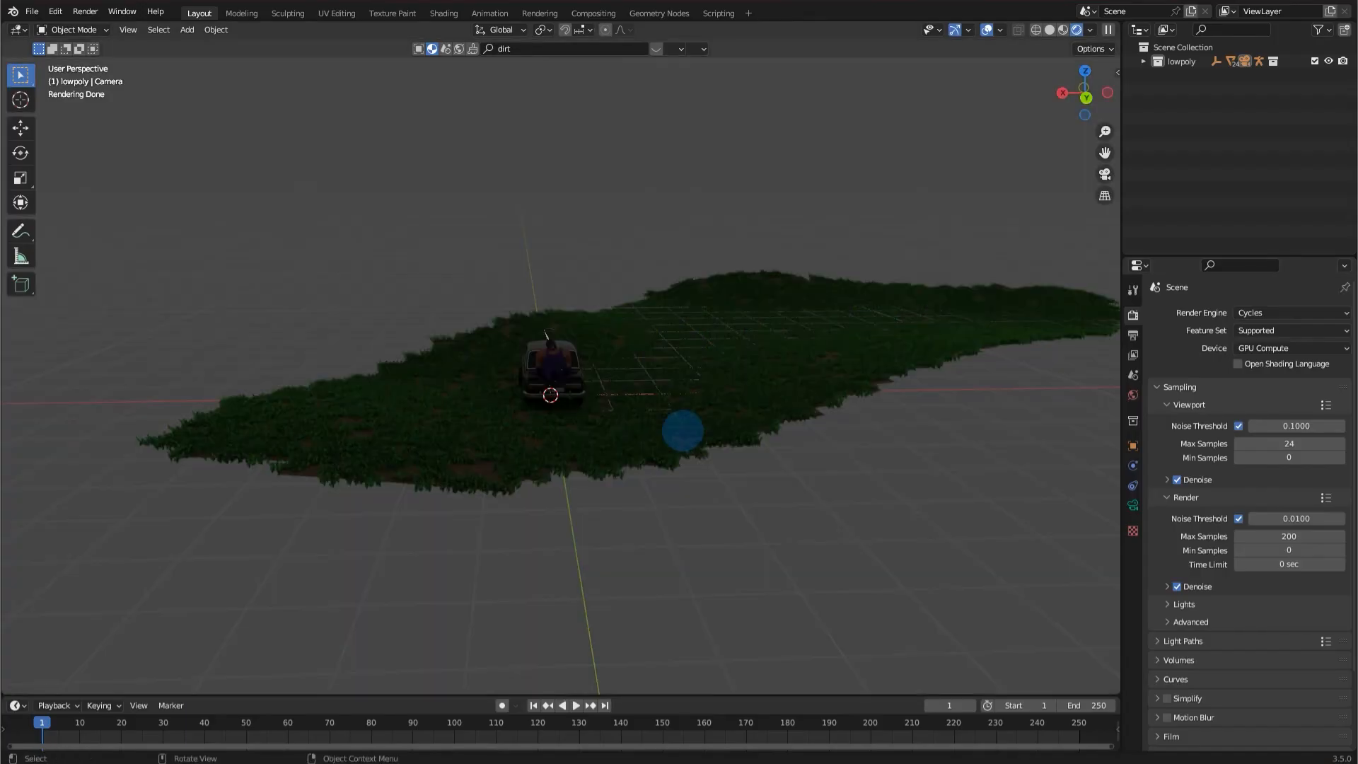
pyautogui.click(1105, 174)
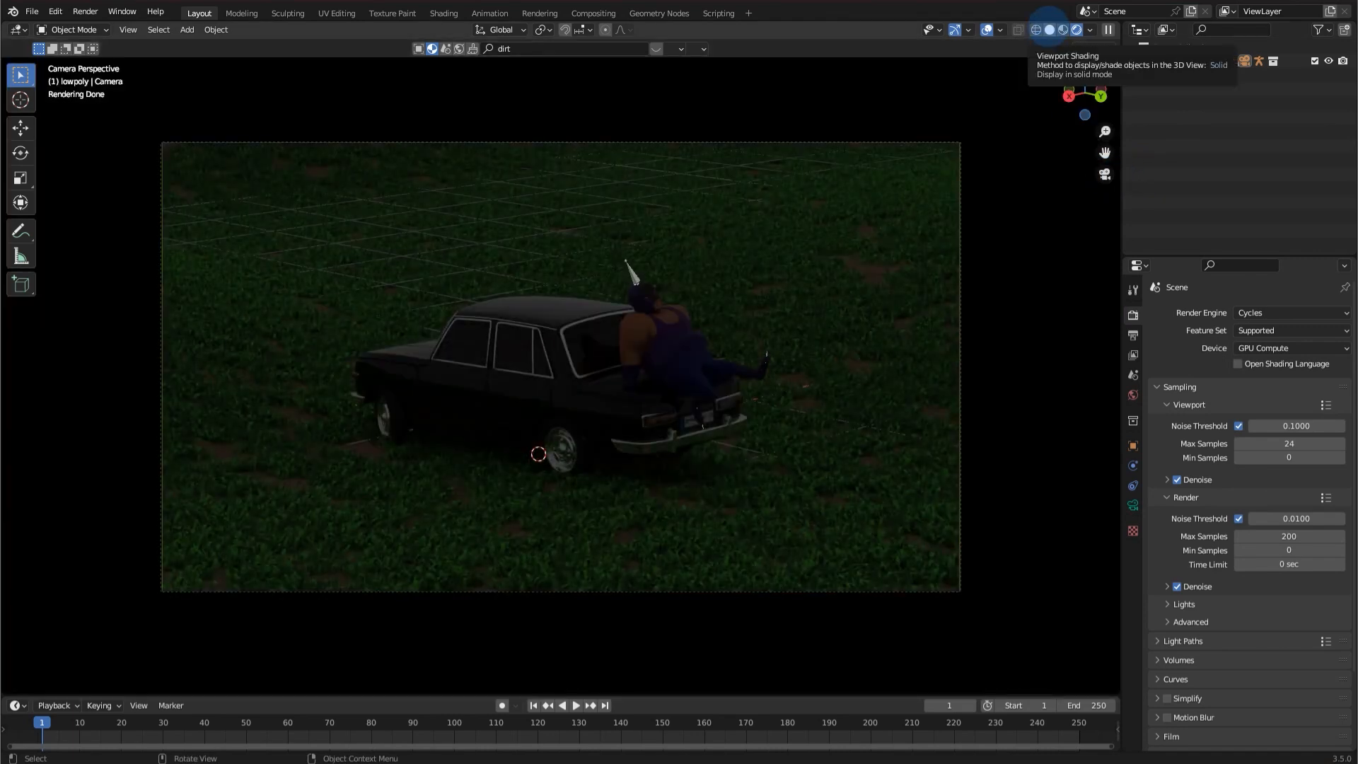
pyautogui.click(1050, 29)
pyautogui.moveTo(637, 424)
pyautogui.mouseDown(button='middle')
pyautogui.moveTo(655, 561)
pyautogui.moveTo(631, 325)
pyautogui.moveTo(686, 322)
pyautogui.moveTo(703, 303)
pyautogui.moveTo(639, 332)
pyautogui.mouseUp(button='middle')
pyautogui.scroll(5, 677, 295)
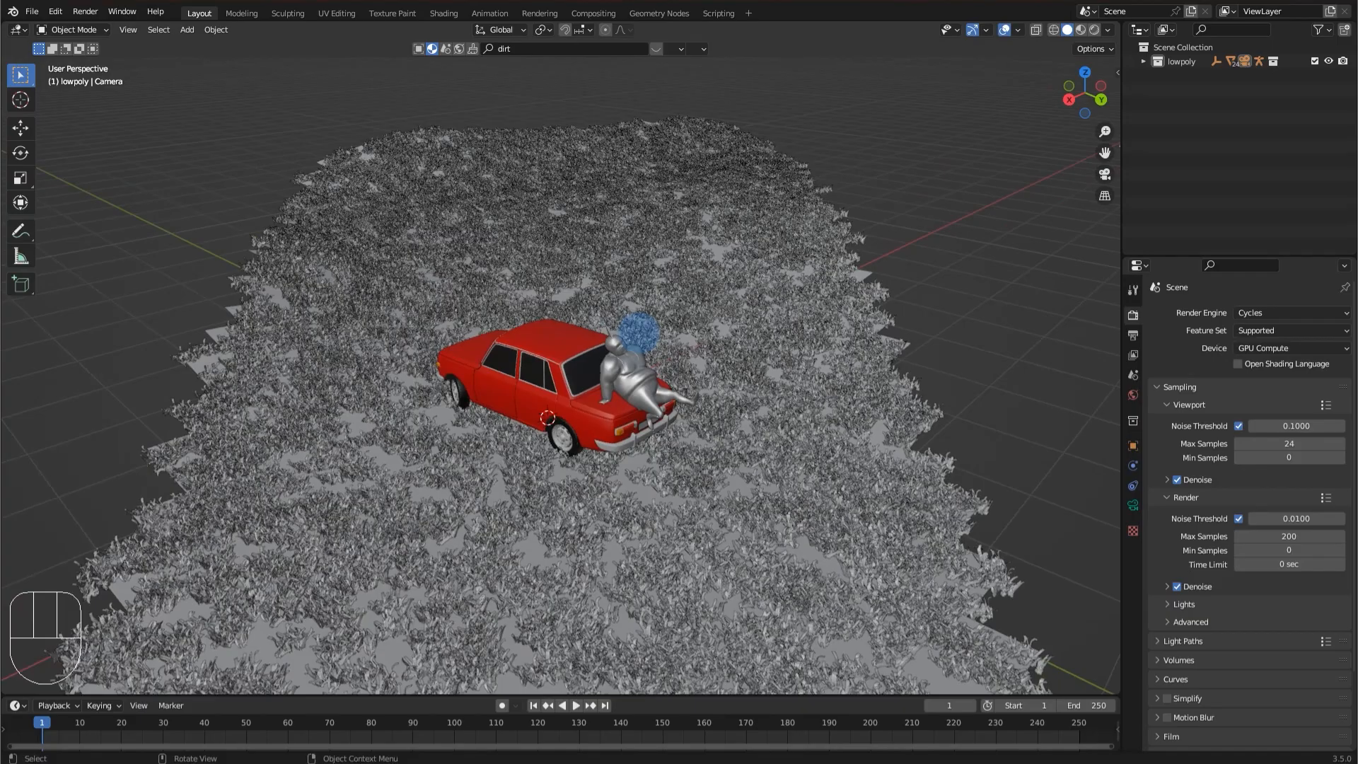
pyautogui.scroll(-3, 639, 332)
pyautogui.moveTo(744, 354); pyautogui.dragTo(800, 363, button='middle')
pyautogui.click(1106, 175)
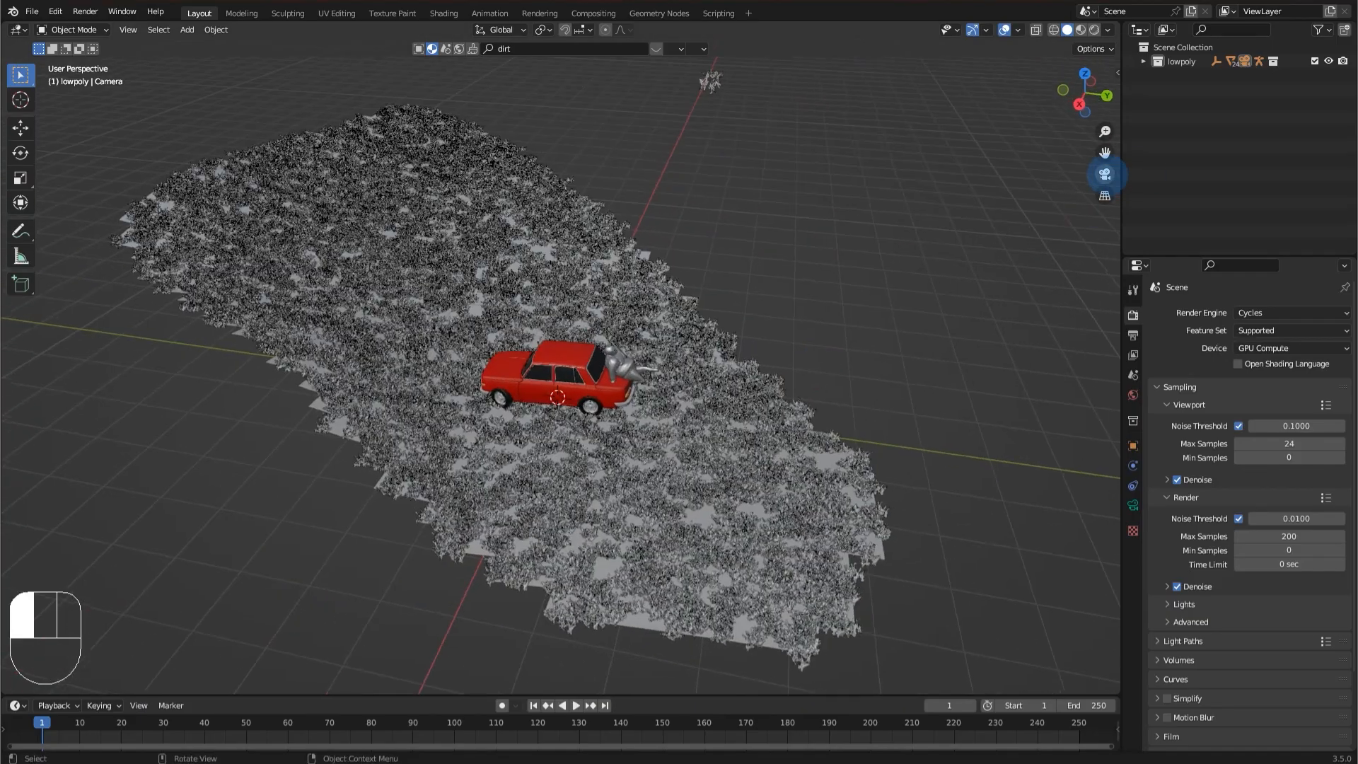
pyautogui.moveTo(670, 312); pyautogui.dragTo(684, 330, button='middle')
pyautogui.scroll(9, 809, 443)
pyautogui.scroll(-2, 842, 433)
pyautogui.moveTo(842, 432); pyautogui.dragTo(842, 156, button='middle')
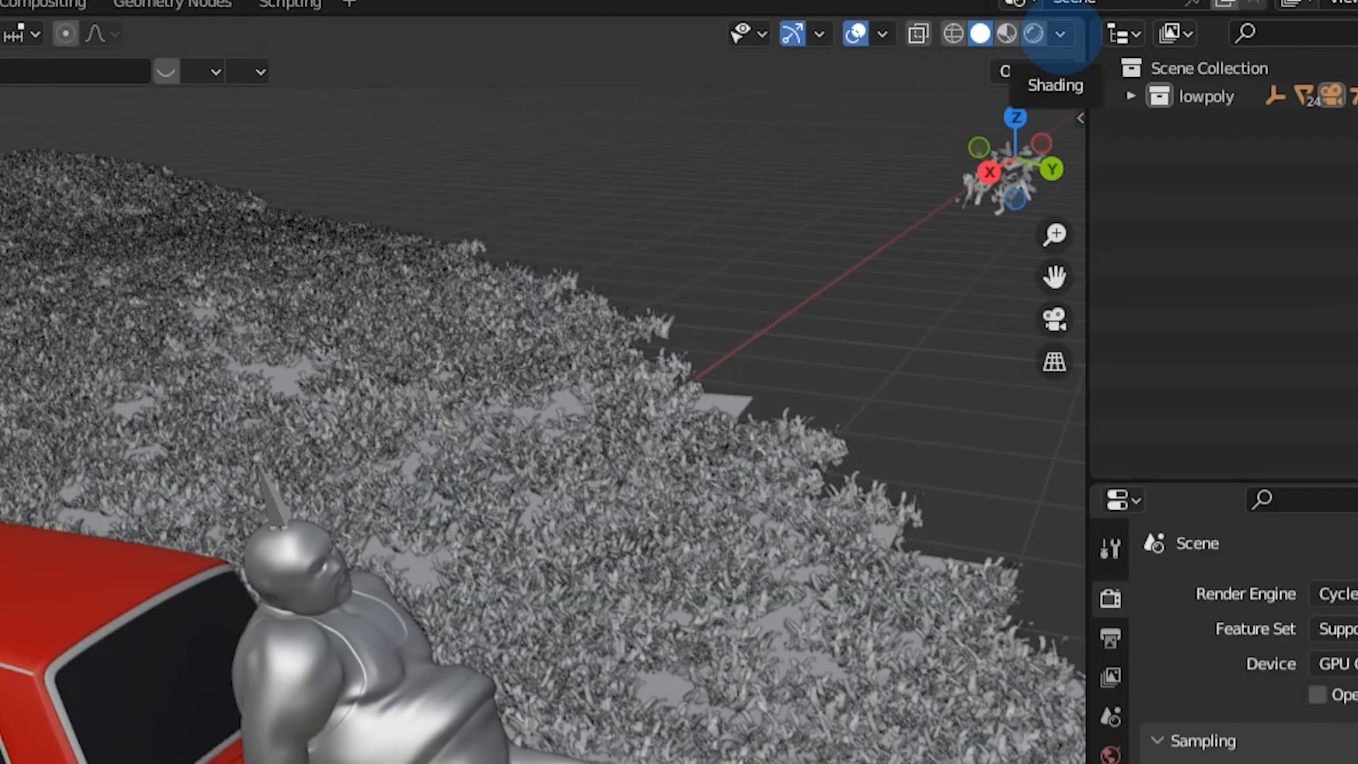
# Enable Cavity in the Solid viewport shading and set its Screen Space Ridge to 2.000.
pyautogui.click(1060, 33)
pyautogui.click(916, 669)
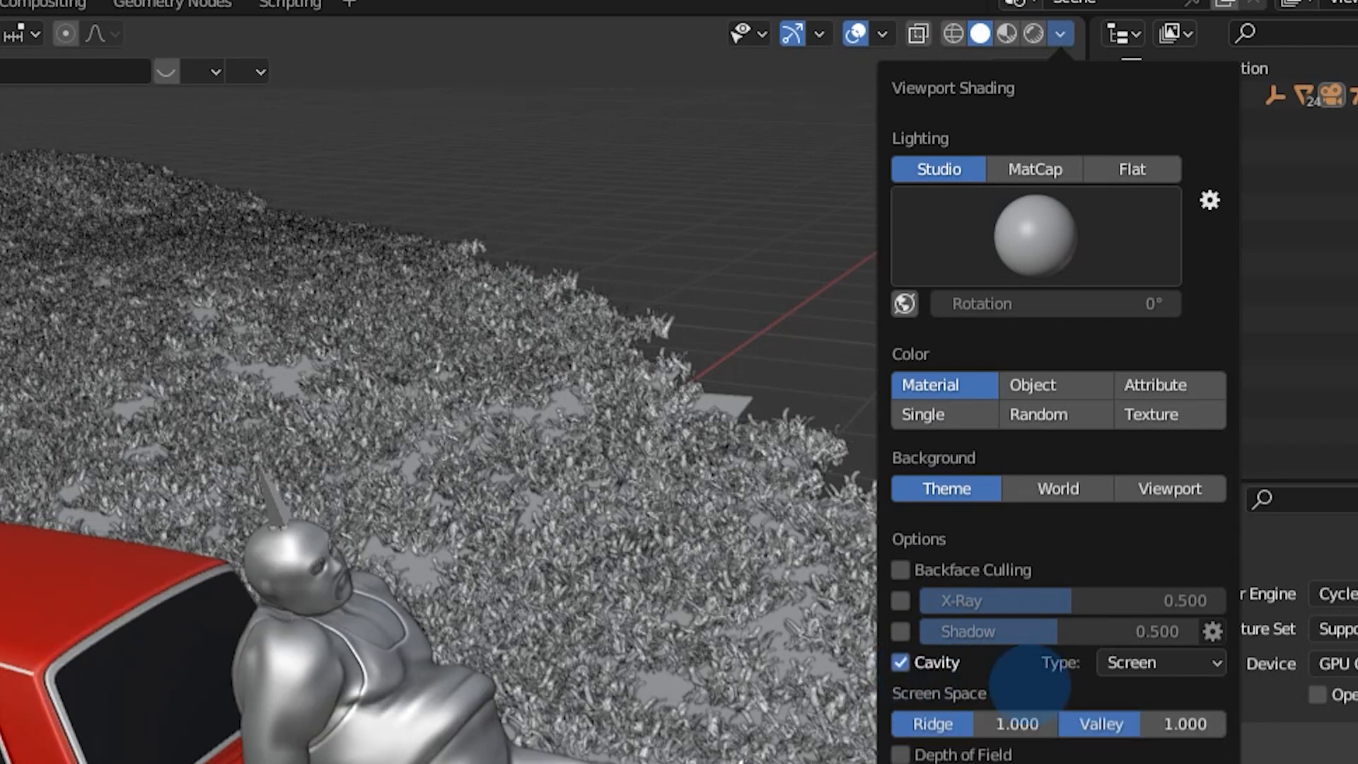
pyautogui.moveTo(1008, 726); pyautogui.dragTo(1086, 721)
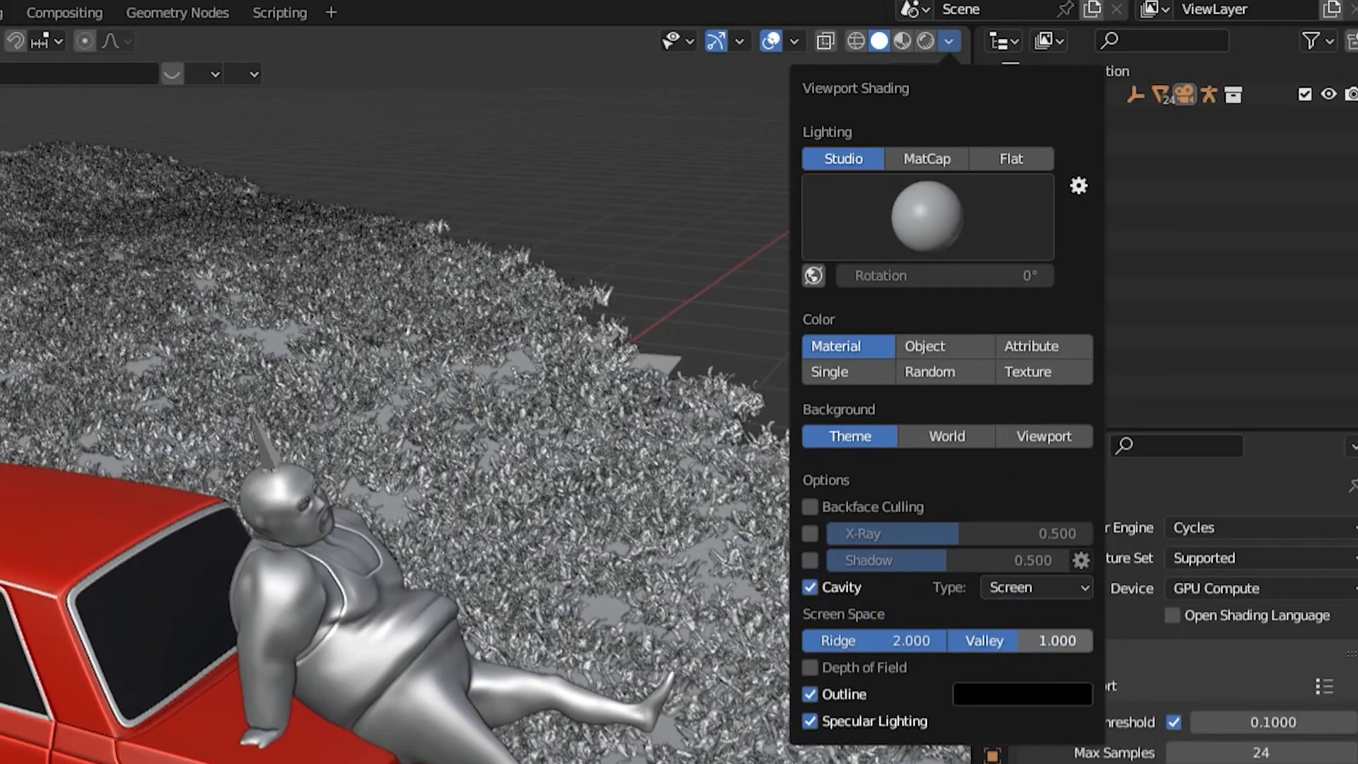
# Set the cavity type to Both and raise its Valley strength.
pyautogui.click(1037, 587)
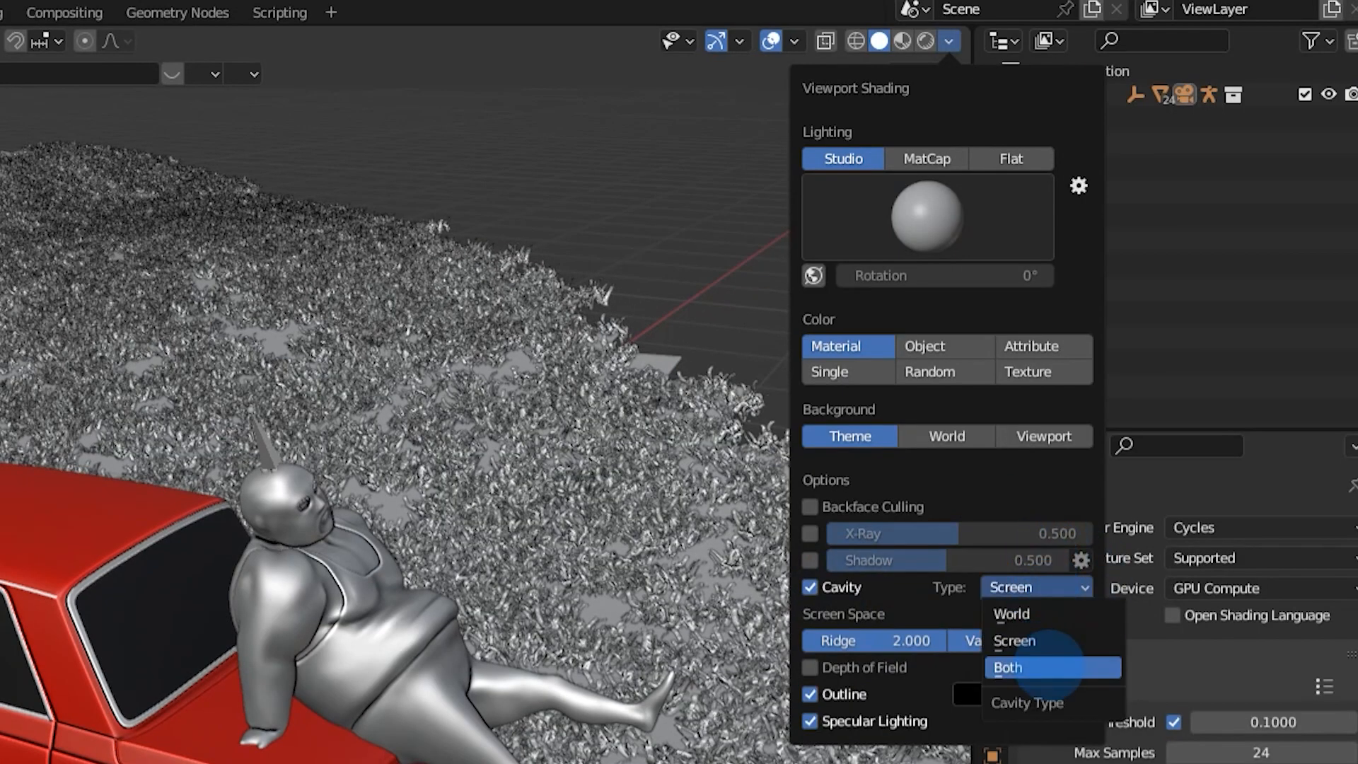
pyautogui.click(1008, 667)
pyautogui.moveTo(998, 635); pyautogui.dragTo(1033, 637)
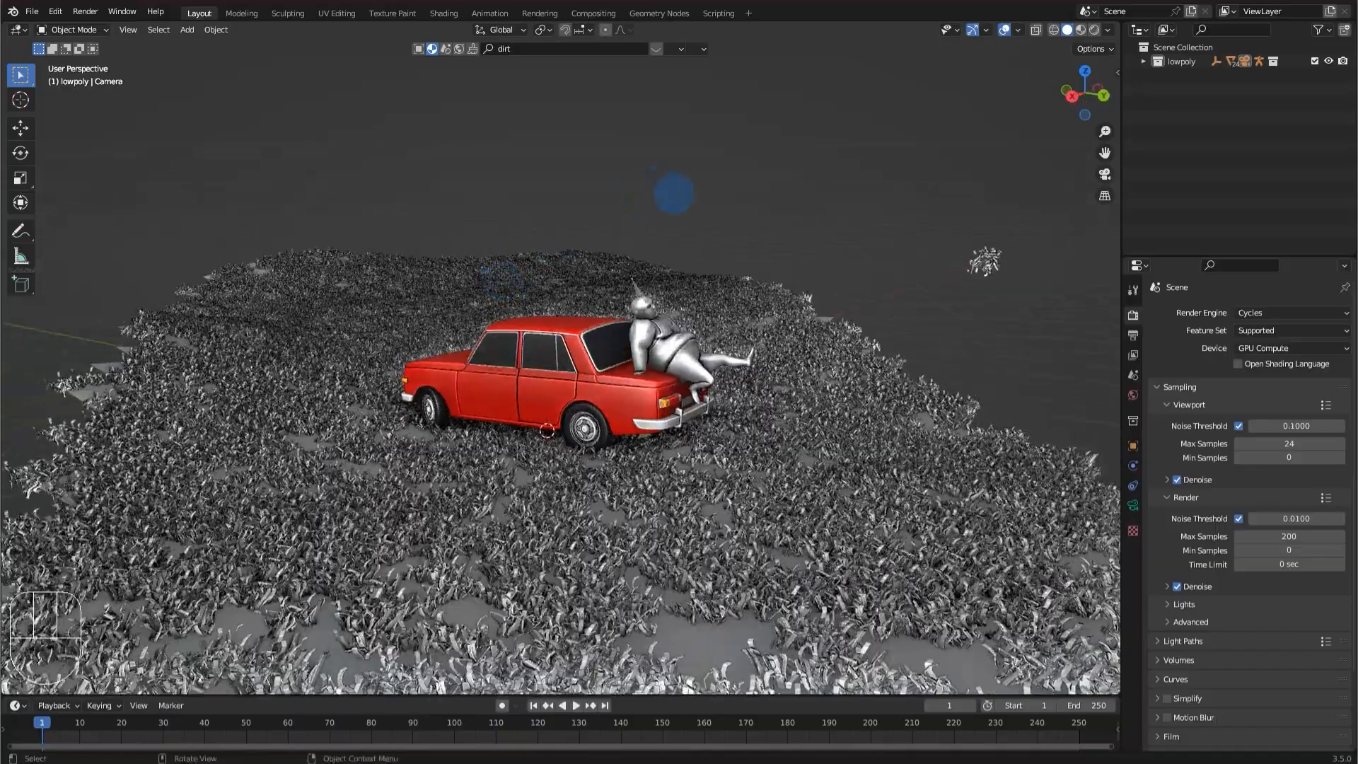
# Inspect the car and the character up close in Solid shading with the cavity effect.
pyautogui.moveTo(687, 202); pyautogui.dragTo(641, 273, button='middle')
pyautogui.scroll(7, 658, 304)
pyautogui.moveTo(729, 407); pyautogui.dragTo(785, 414, button='middle')
pyautogui.scroll(-2, 659, 373)
pyautogui.scroll(-1, 656, 375)
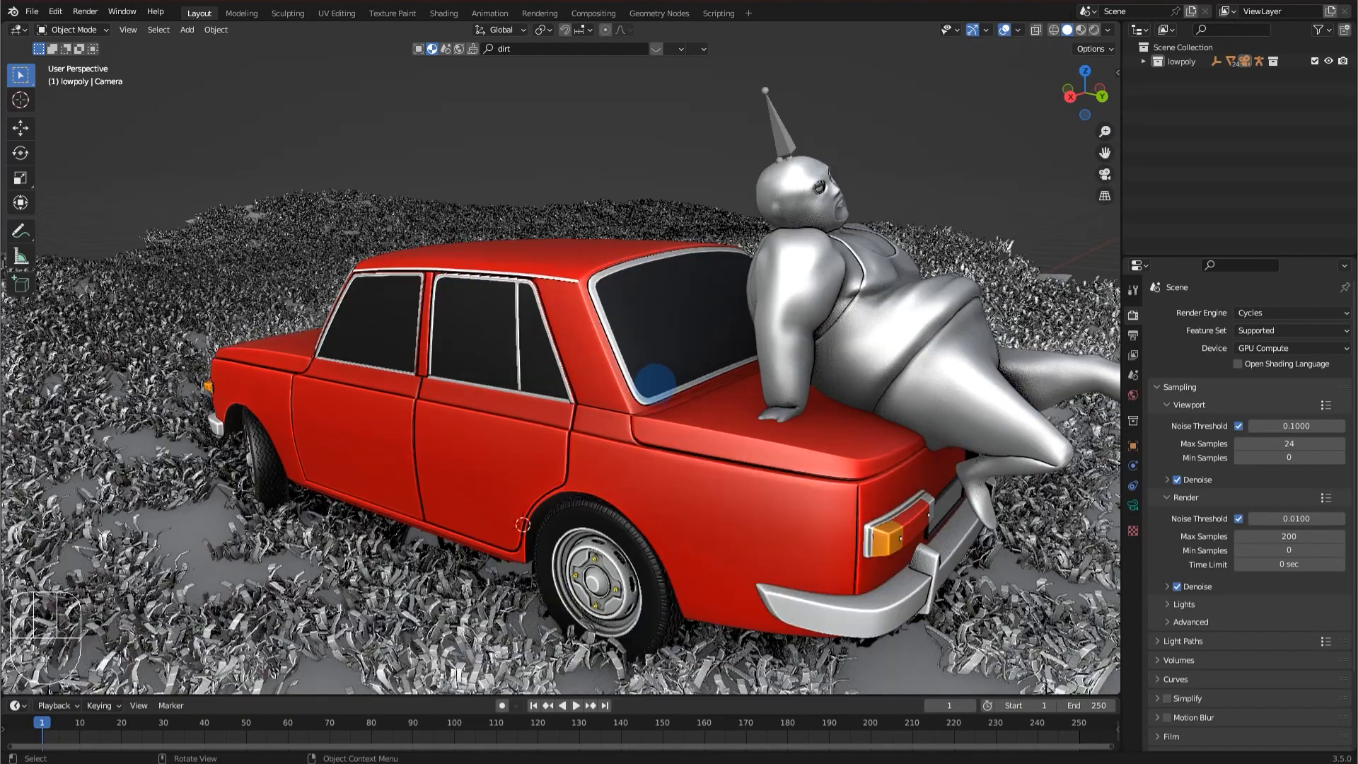
pyautogui.scroll(5, 663, 301)
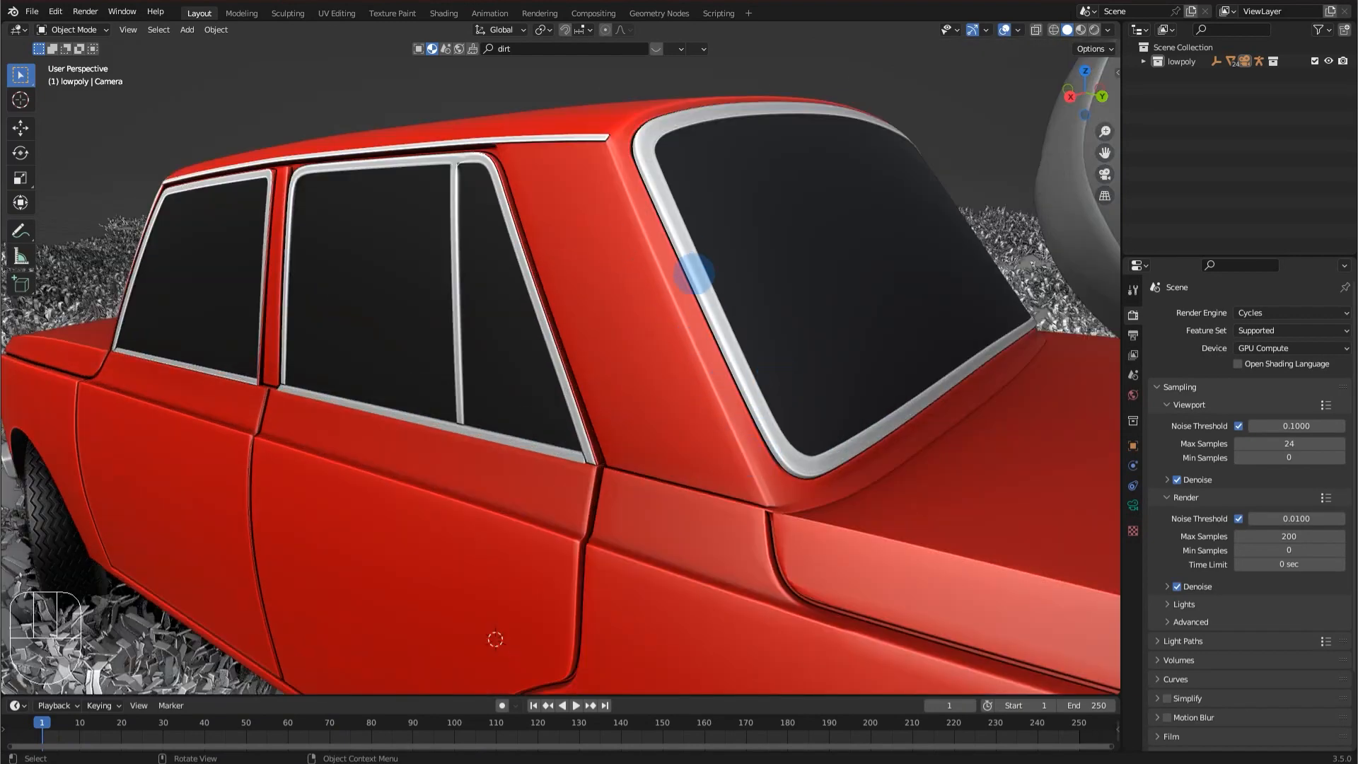
pyautogui.scroll(-10, 690, 331)
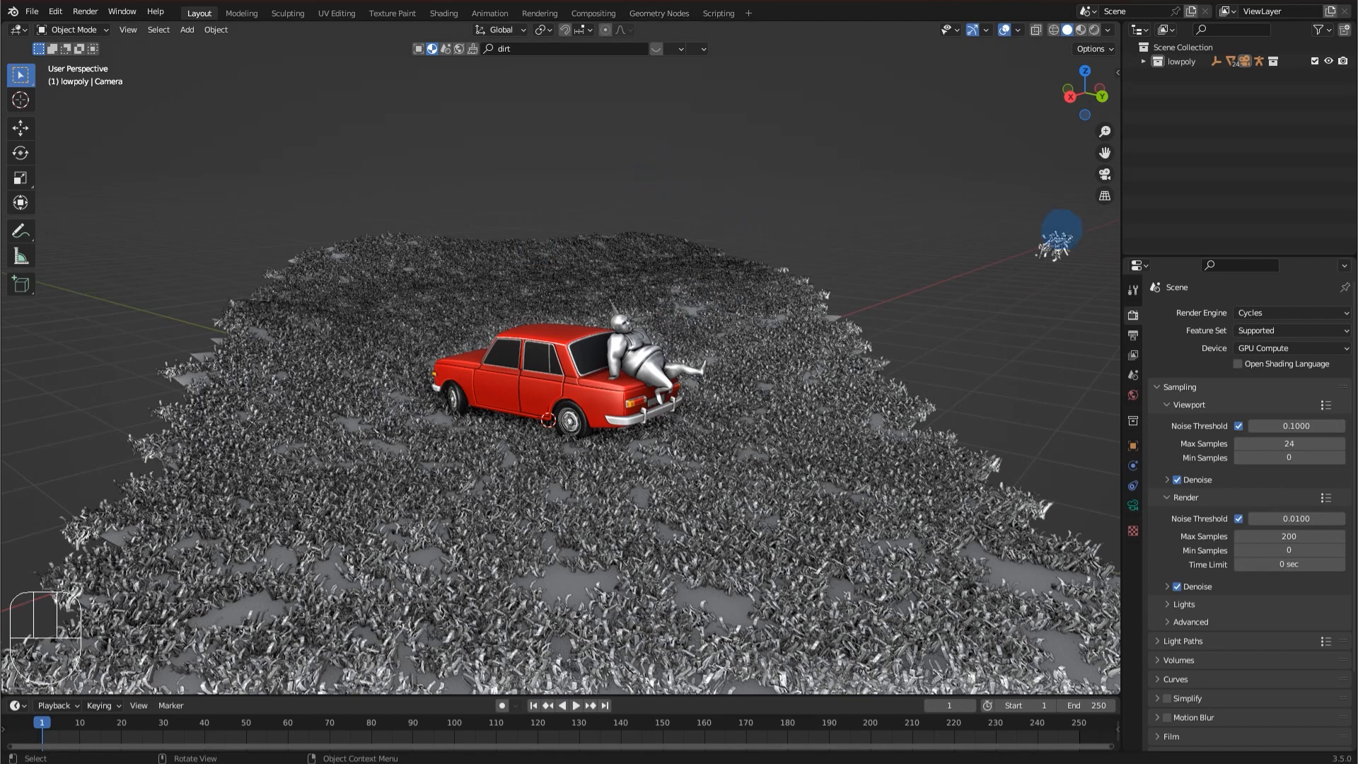
# Save the file from the camera view and switch the viewport to Rendered shading.
pyautogui.click(1105, 174)
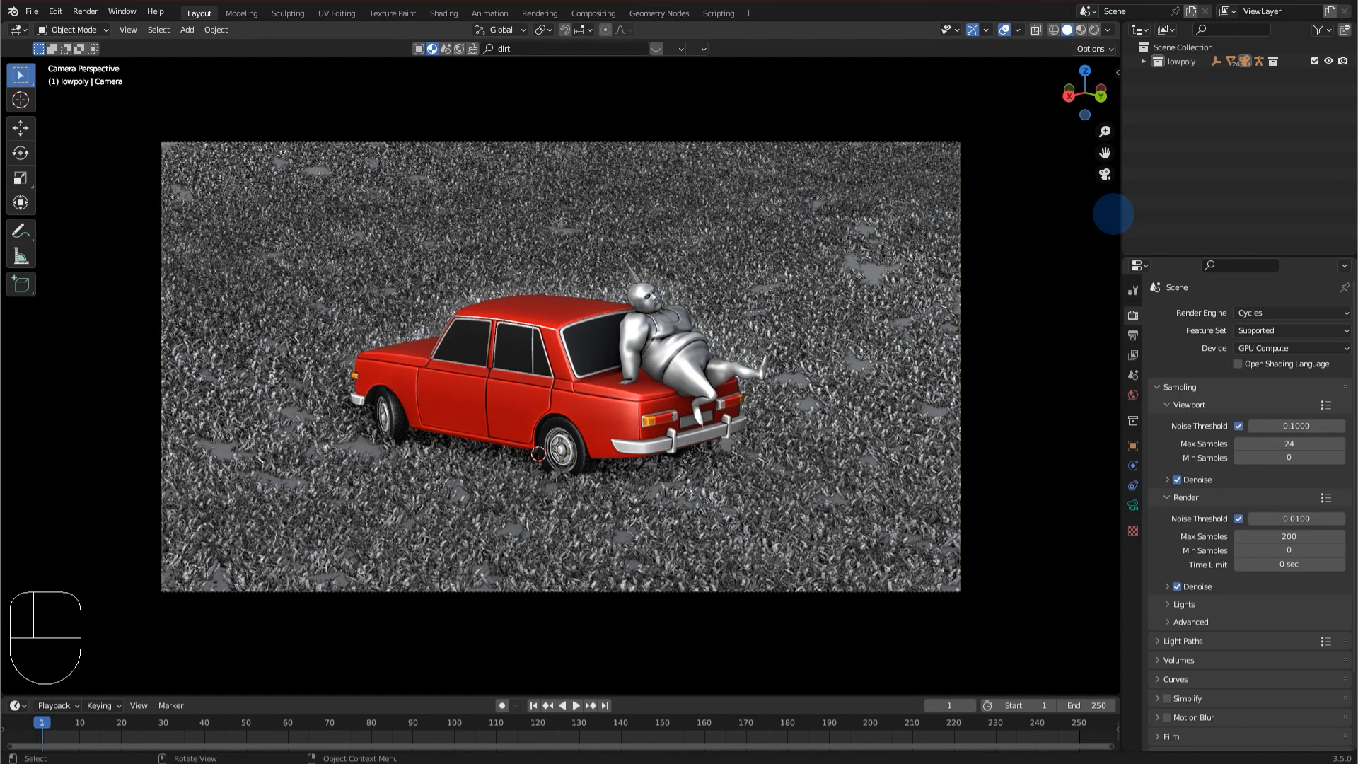
pyautogui.hotkey('ctrl', 's')
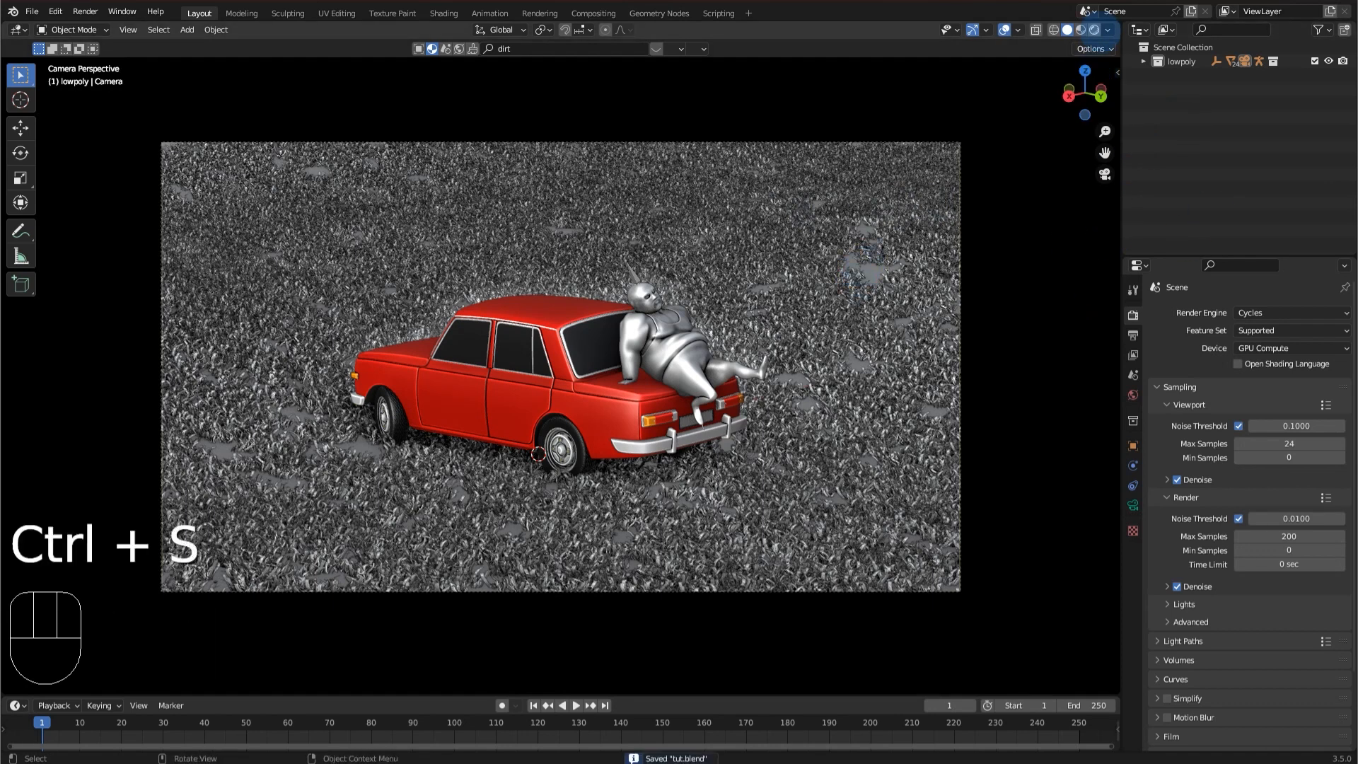
pyautogui.click(1095, 30)
# Assign a Sky Texture to the World's background color.
pyautogui.click(1134, 394)
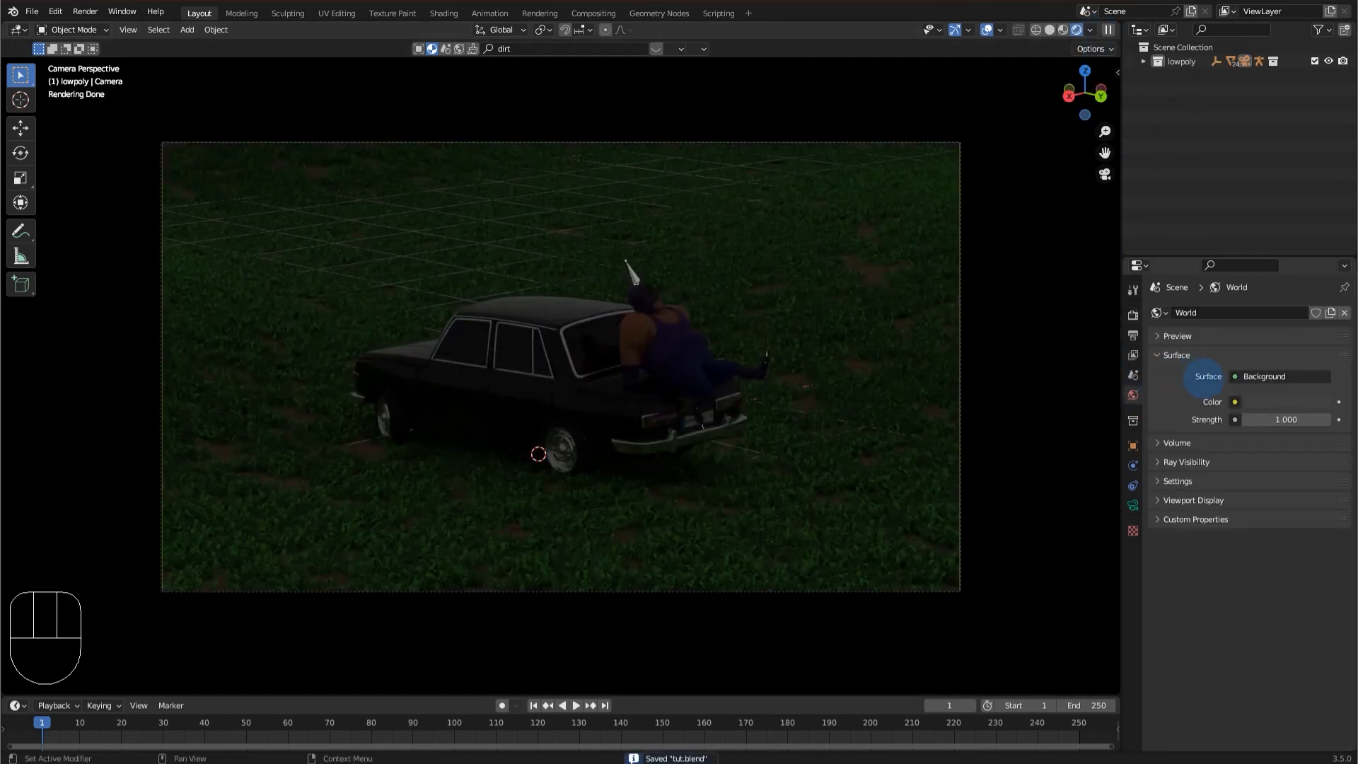
pyautogui.click(1236, 402)
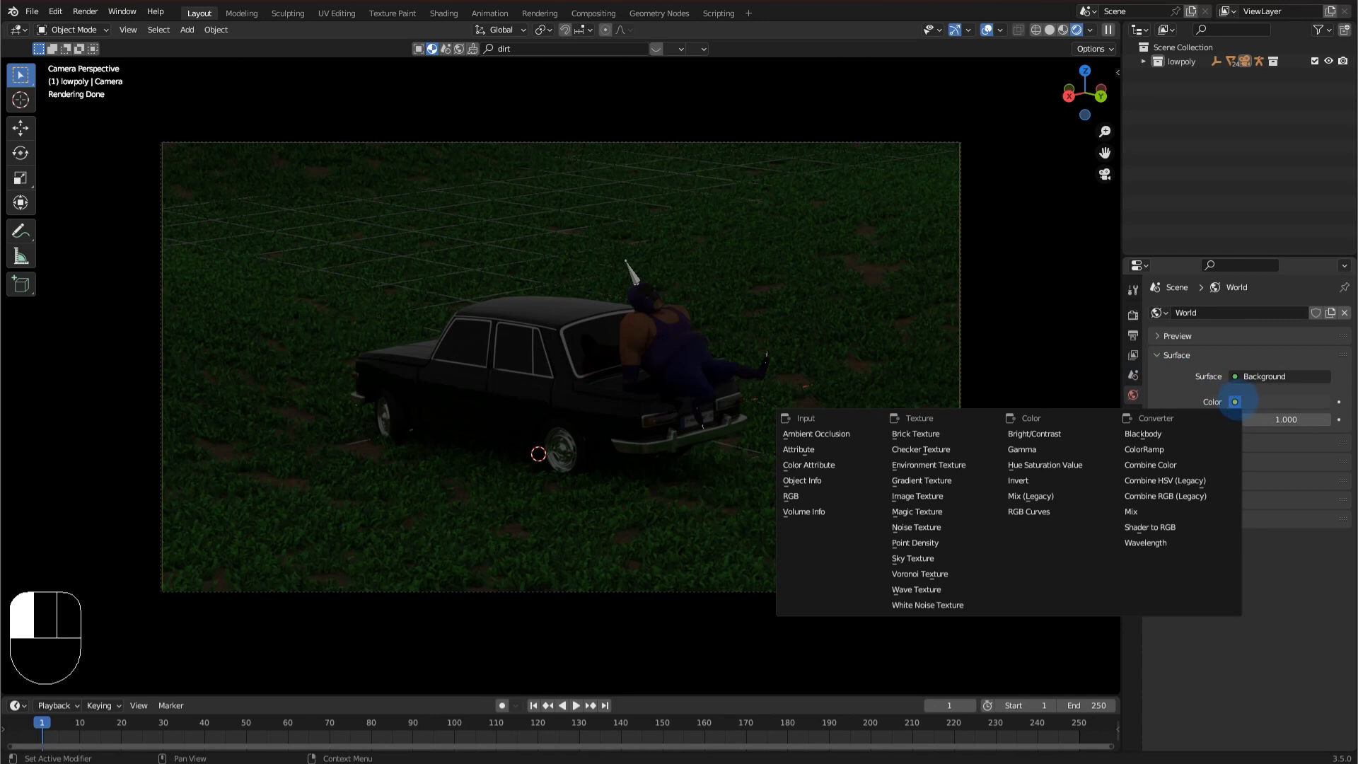
pyautogui.click(940, 465)
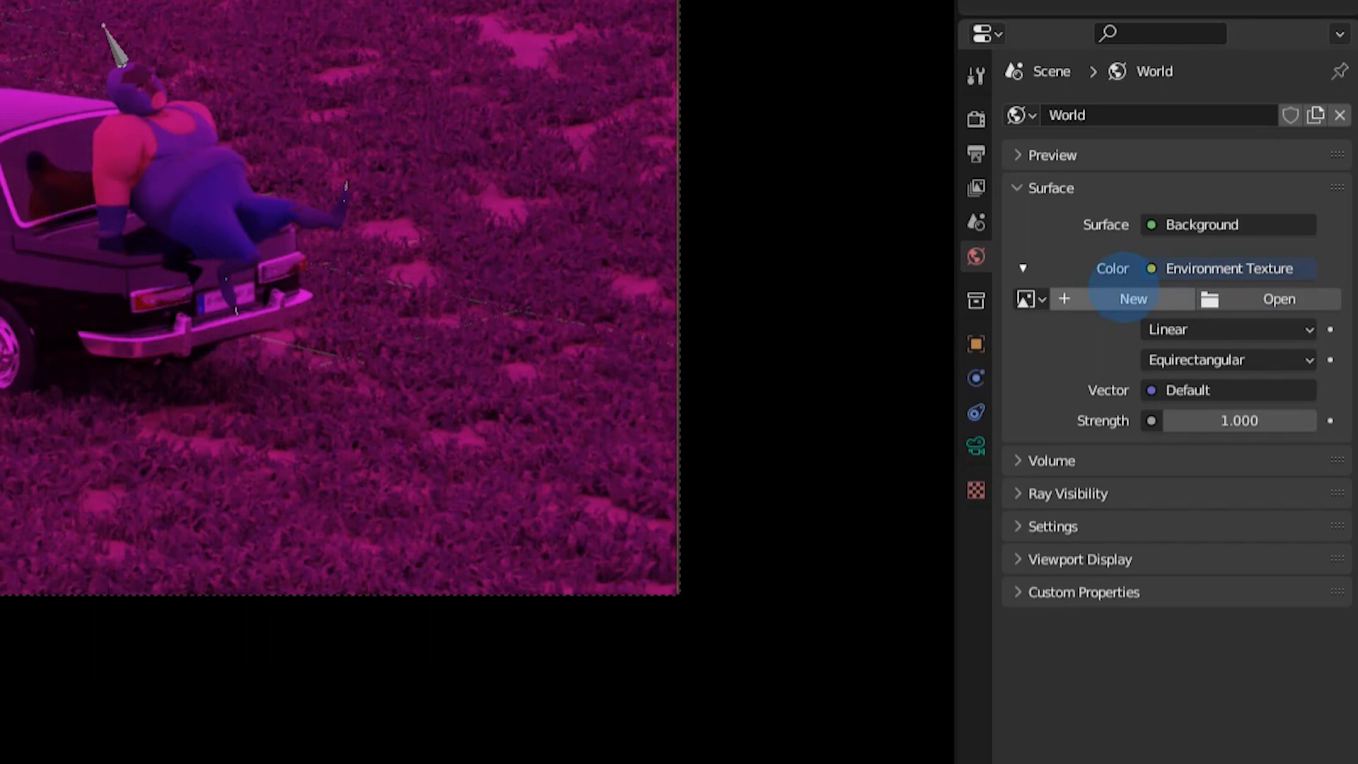
pyautogui.click(1158, 264)
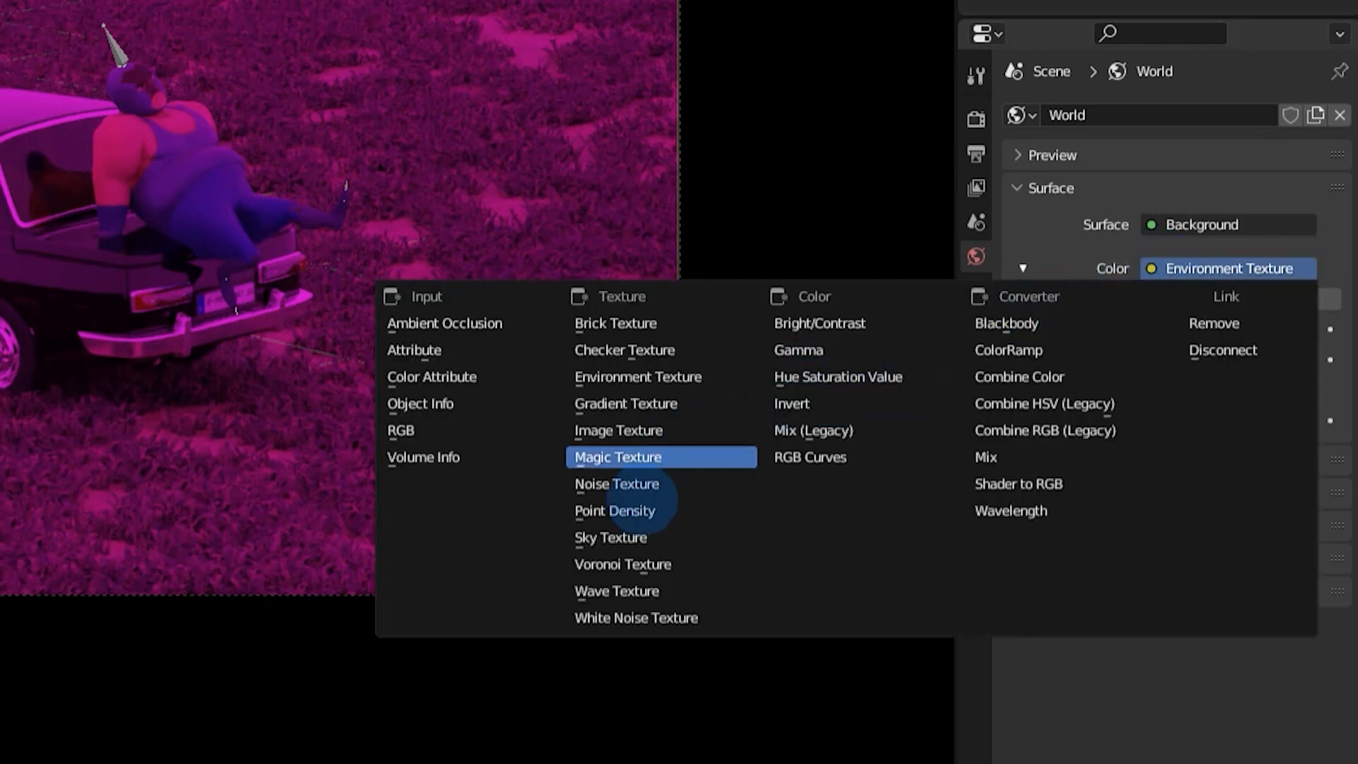
pyautogui.click(666, 534)
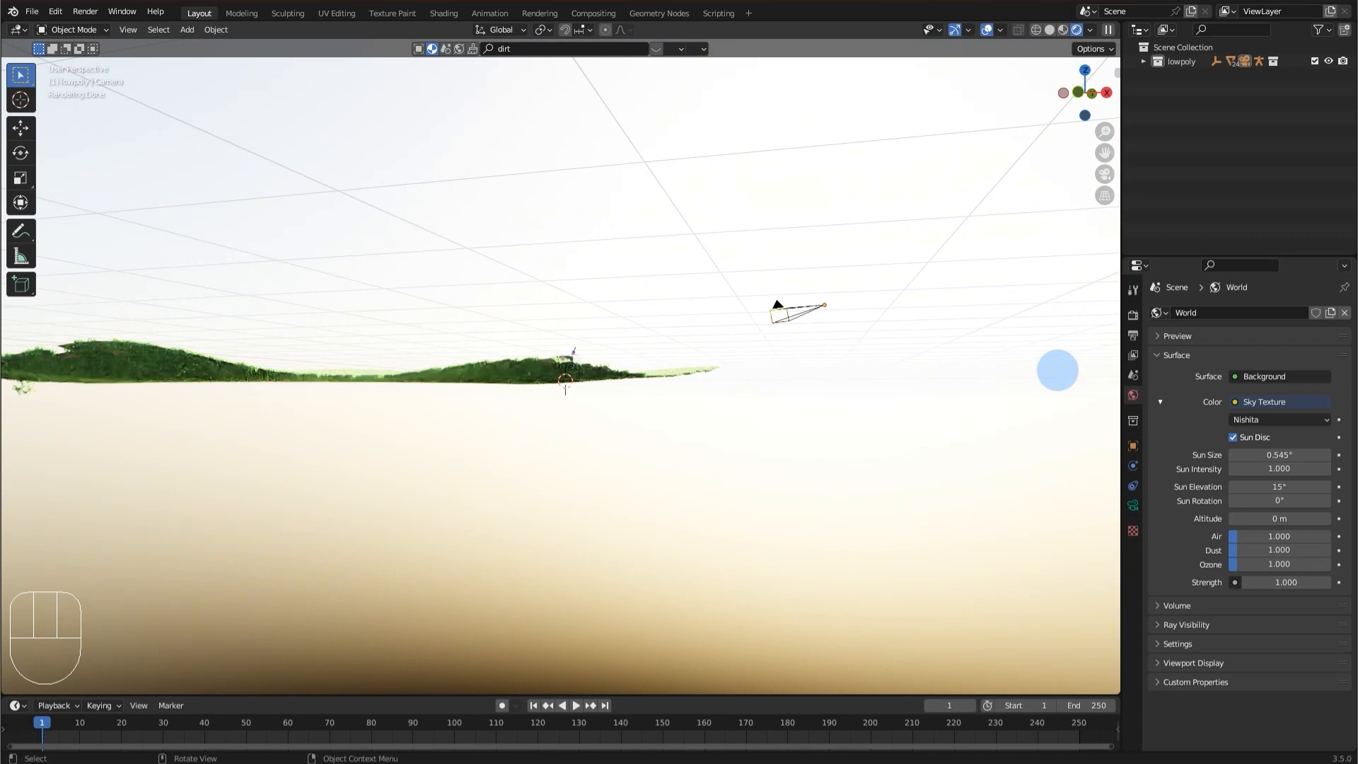
# In the camera view, set the sky's sun elevation to 1.5° and its sun rotation to -130°.
pyautogui.moveTo(948, 379); pyautogui.dragTo(997, 385, button='middle')
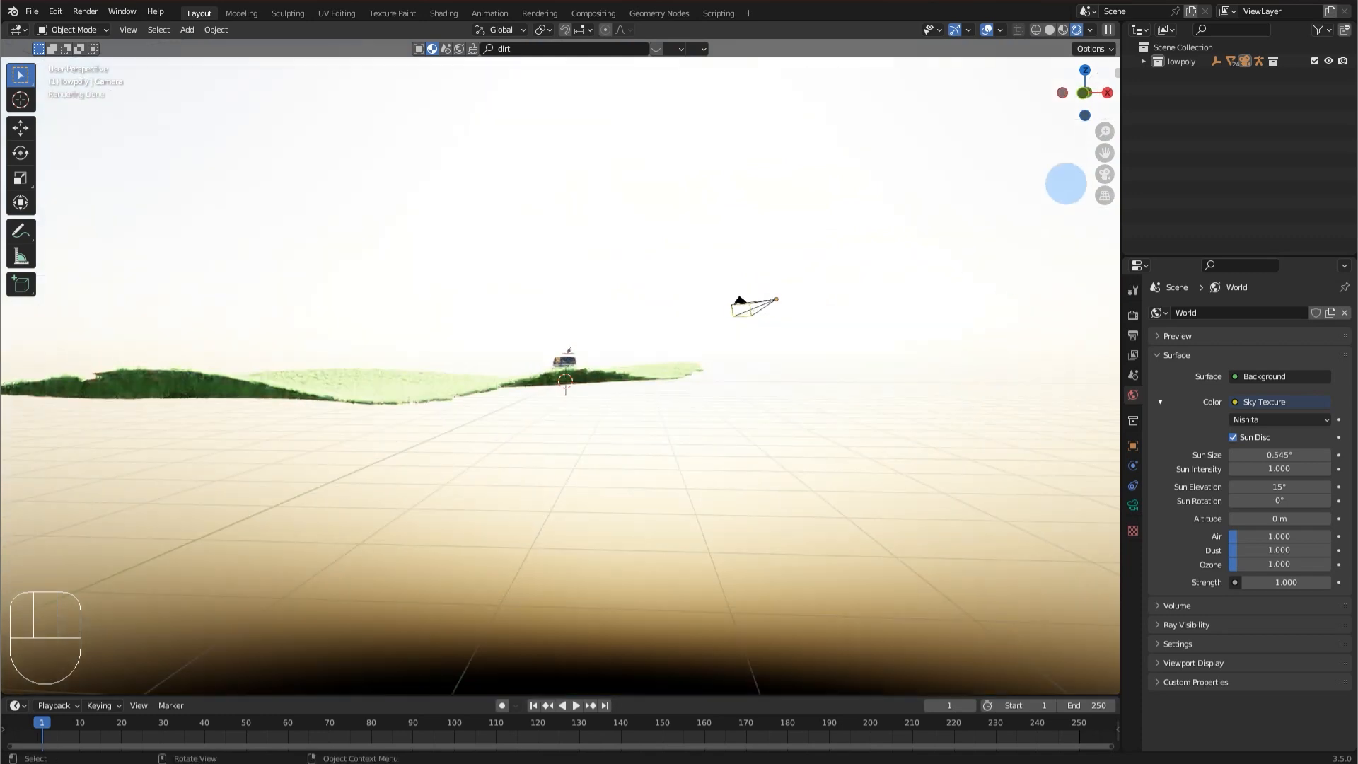
pyautogui.click(1105, 174)
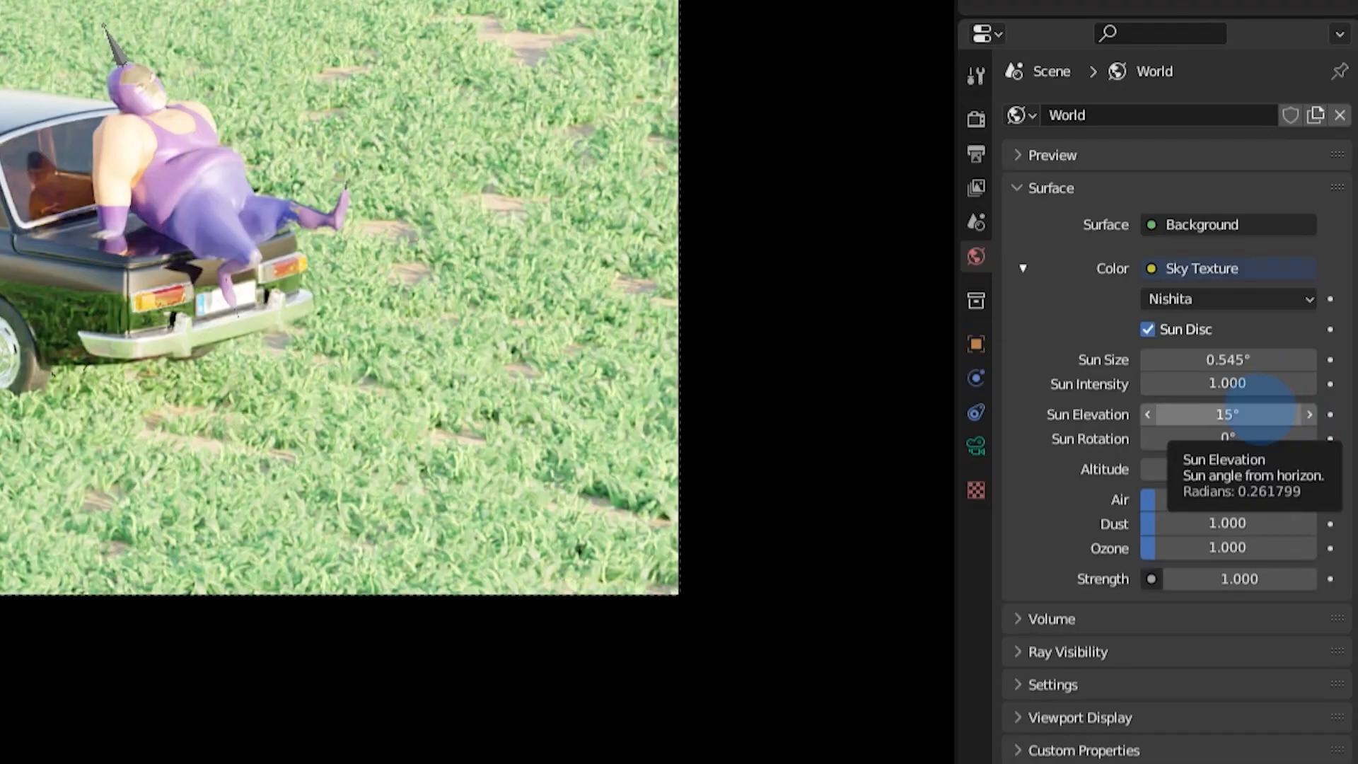
pyautogui.click(1260, 414)
pyautogui.write('1.5')
pyautogui.press('Return')
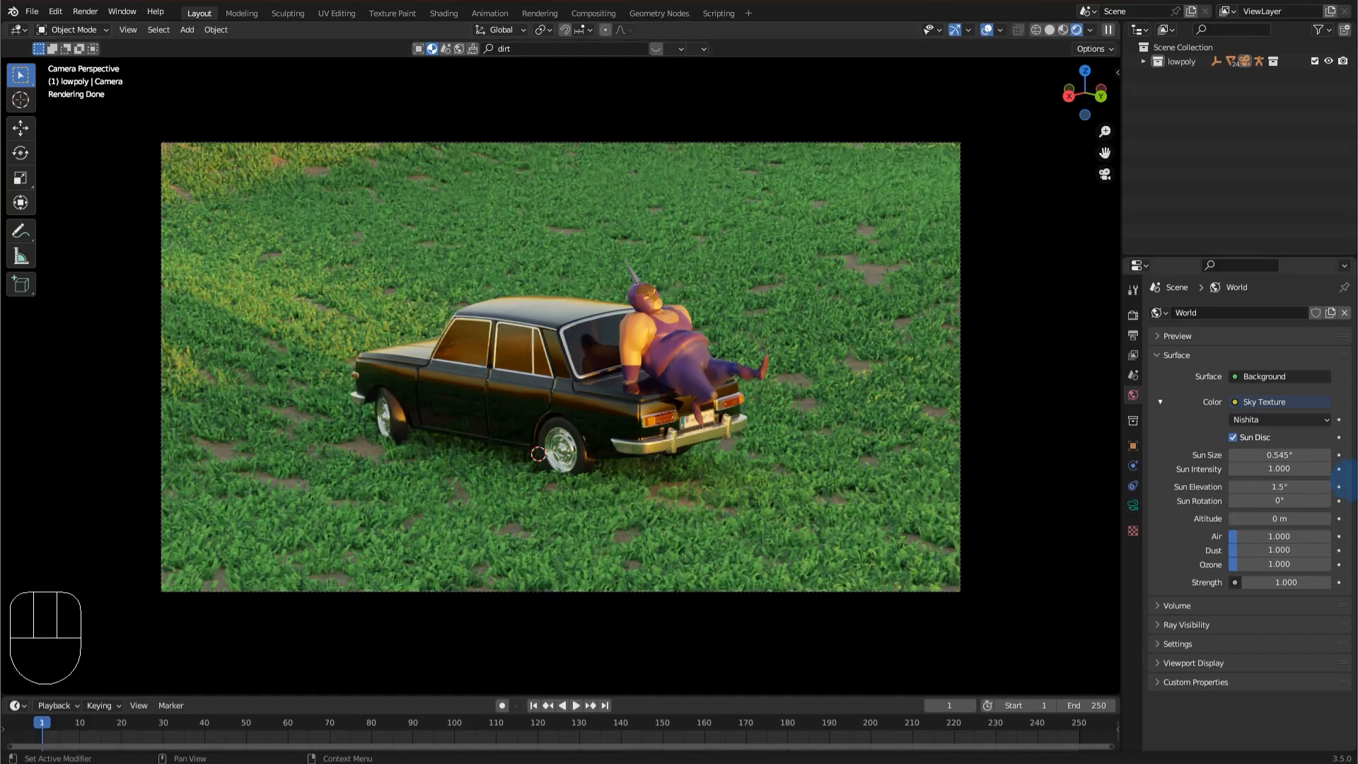
pyautogui.moveTo(1295, 500)
pyautogui.mouseDown()
pyautogui.moveTo(1209, 500)
pyautogui.moveTo(1279, 495)
pyautogui.mouseUp()
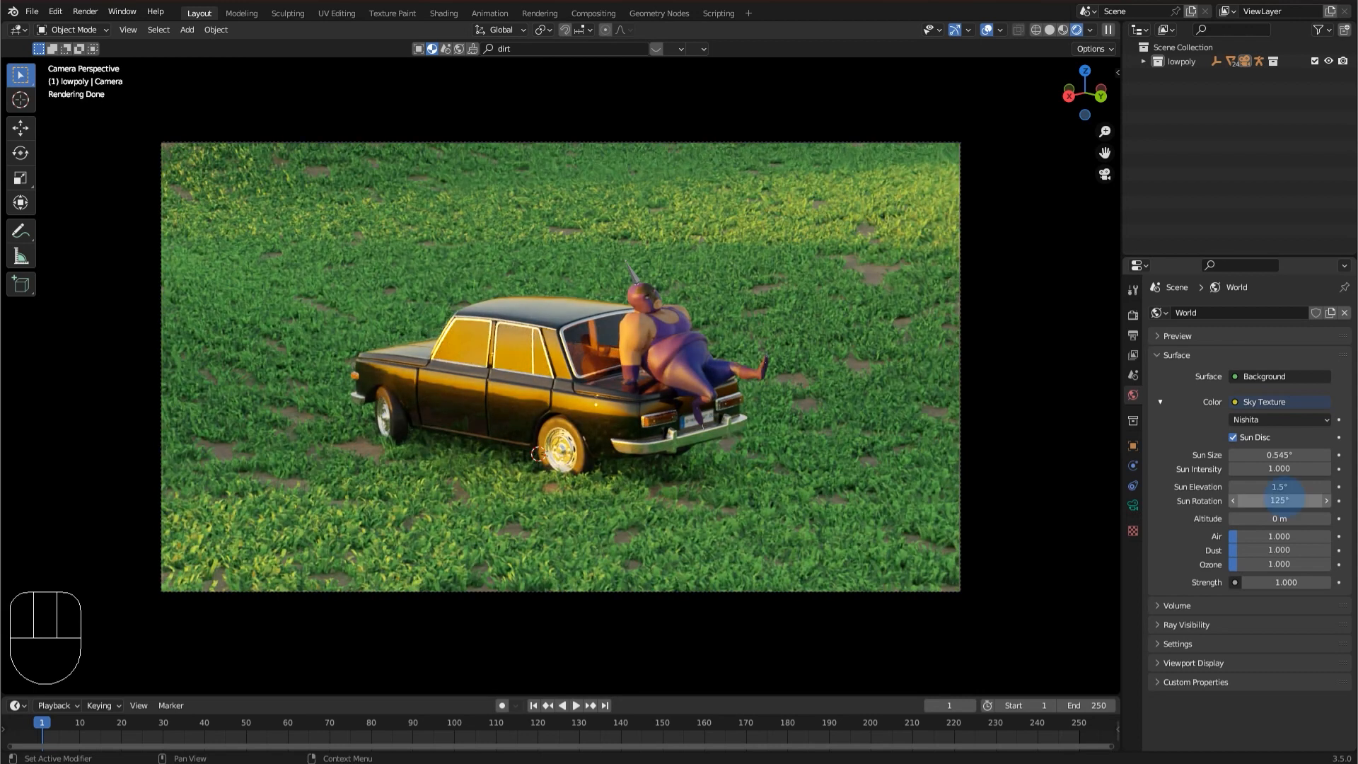
pyautogui.moveTo(1279, 500); pyautogui.dragTo(1217, 500)
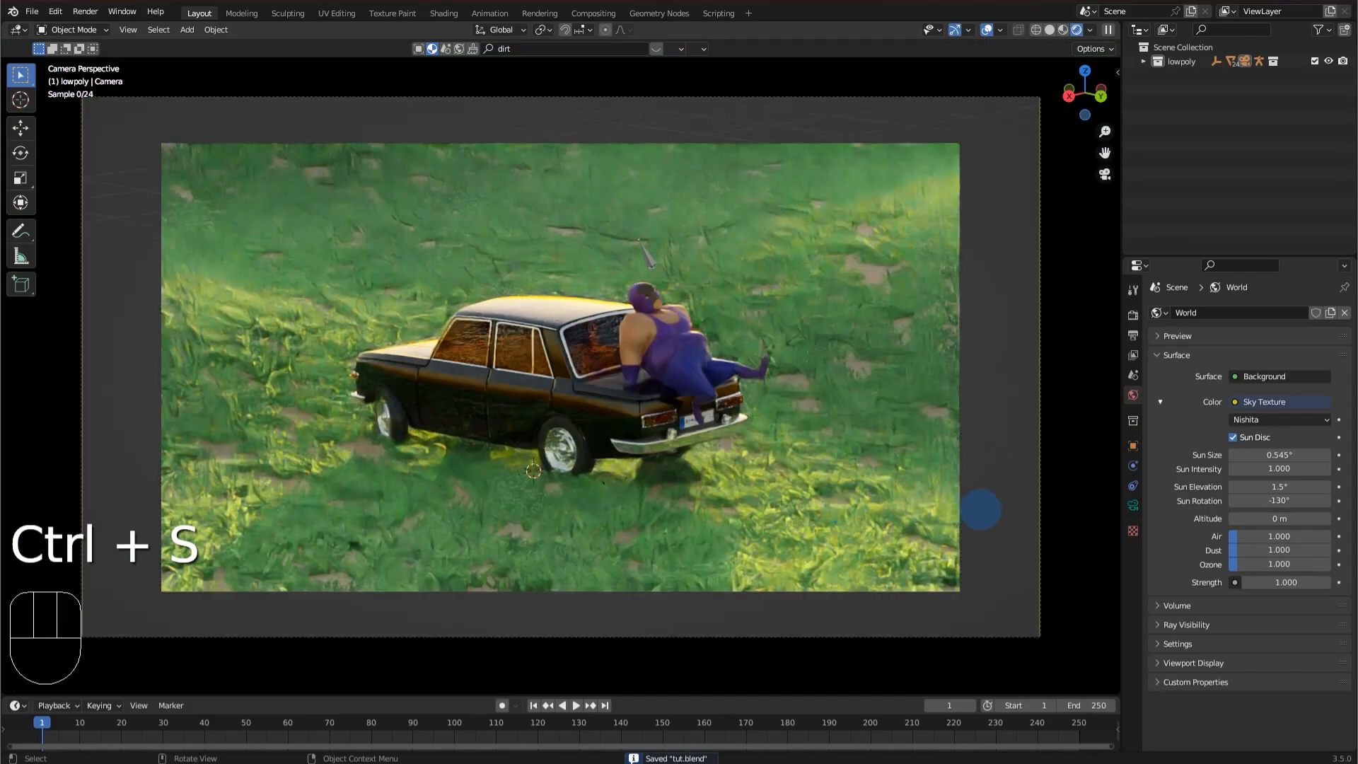
# Examine the sunset lighting around the whole terrain and up close on the car and character.
pyautogui.moveTo(979, 509); pyautogui.dragTo(1047, 481, button='middle')
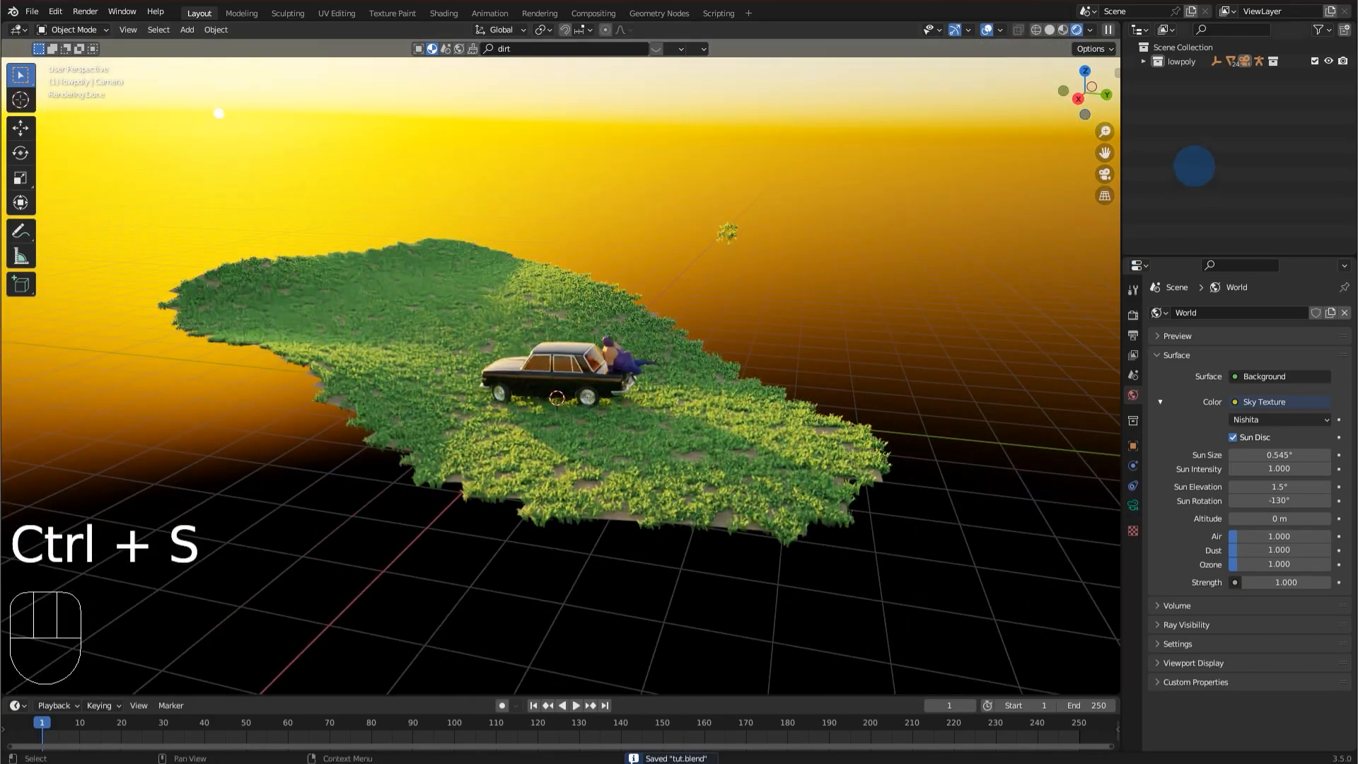
pyautogui.click(1102, 176)
pyautogui.moveTo(891, 205); pyautogui.dragTo(377, 199, button='middle')
pyautogui.moveTo(267, 203); pyautogui.dragTo(1118, 135, button='middle')
pyautogui.click(1105, 174)
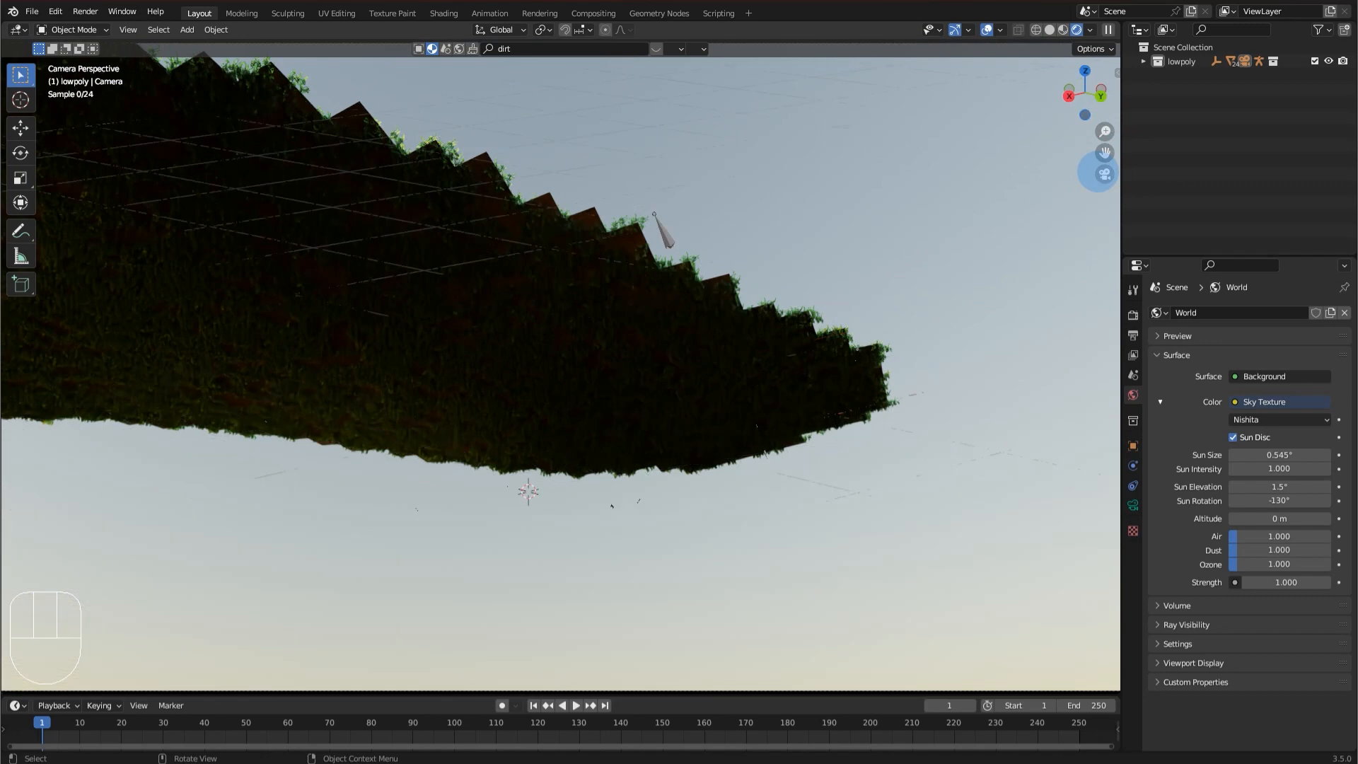
pyautogui.scroll(4, 793, 288)
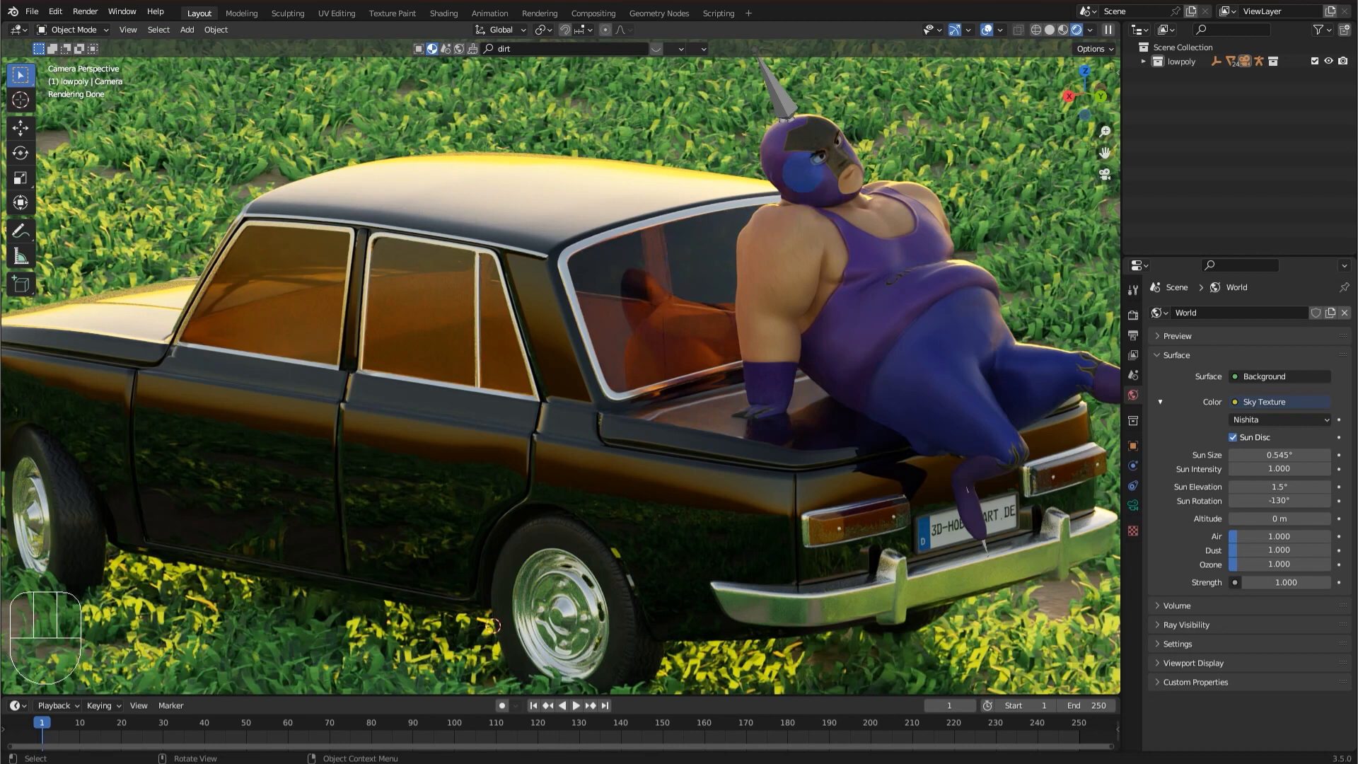
pyautogui.scroll(-6, 561, 367)
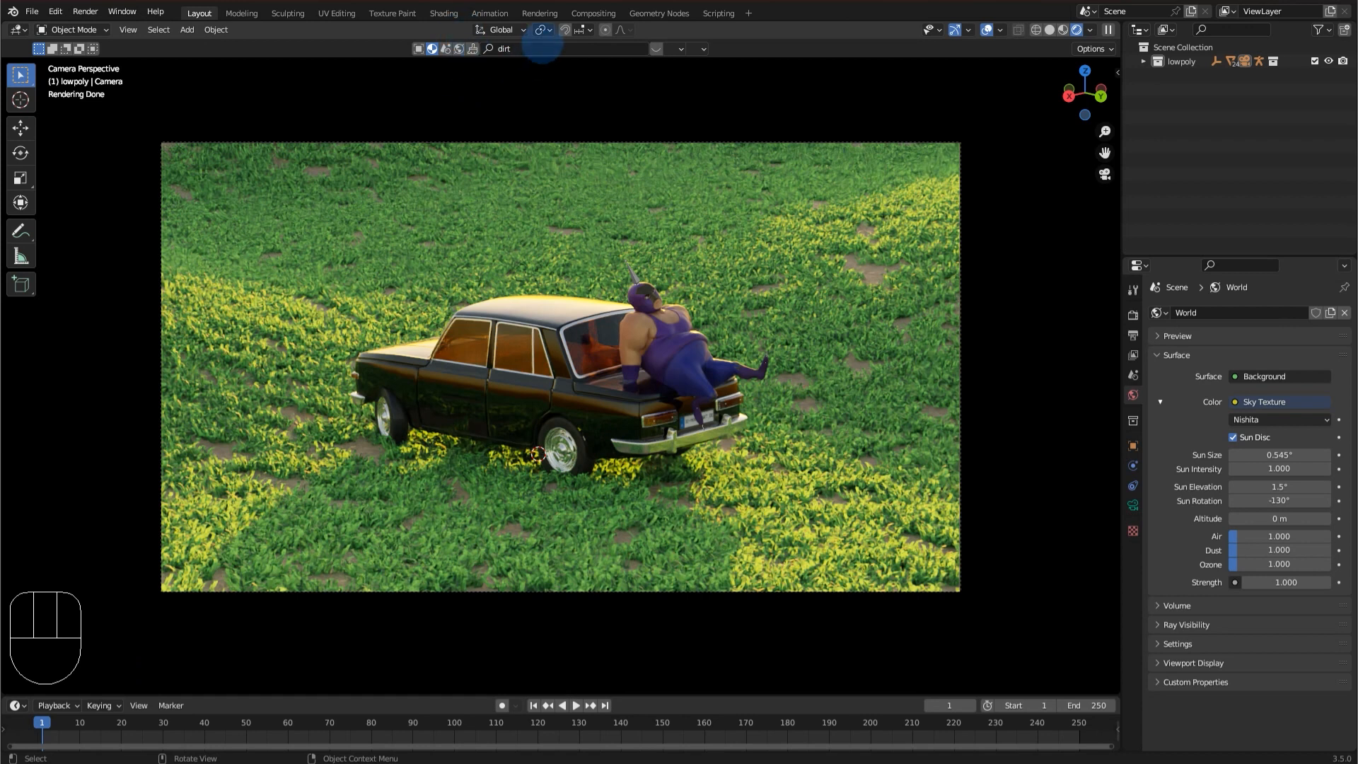
# Search the asset library's models for "grill" and browse the thumbnails.
pyautogui.click(418, 48)
pyautogui.click(675, 84)
pyautogui.write('grill')
pyautogui.press('Return')
pyautogui.moveTo(211, 149)
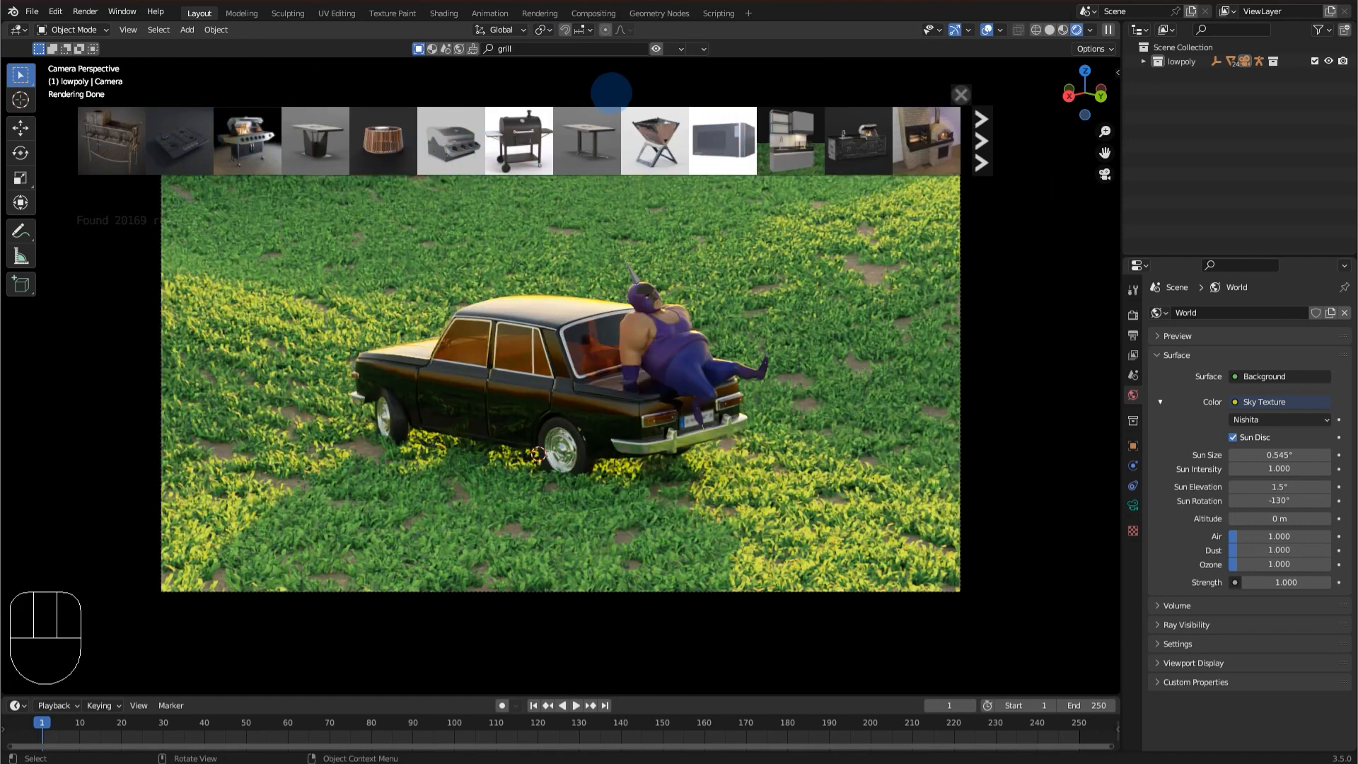
# Search the model library for "bbq" and place the Bbq grill on the grass beside the car's front, closing the asset bar.
pyautogui.click(546, 51)
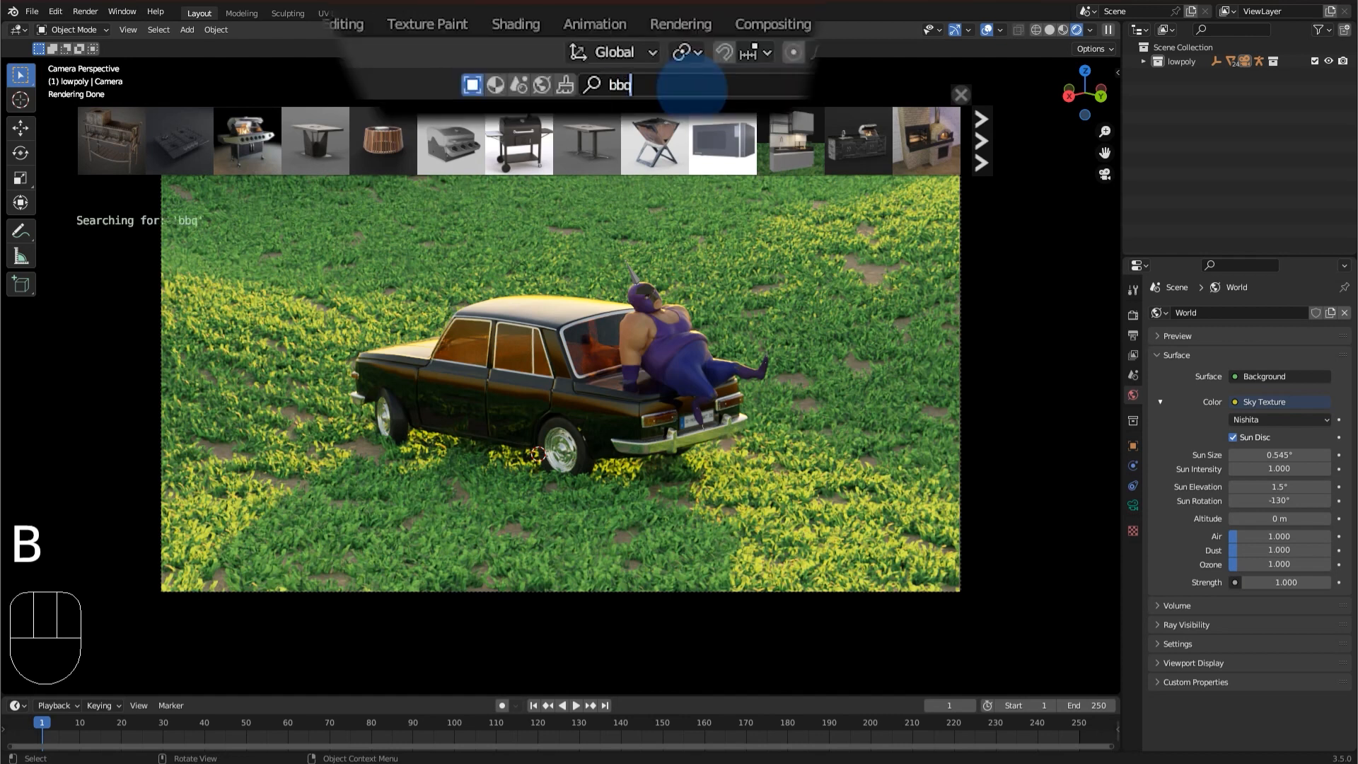
pyautogui.write('bbq')
pyautogui.moveTo(189, 131)
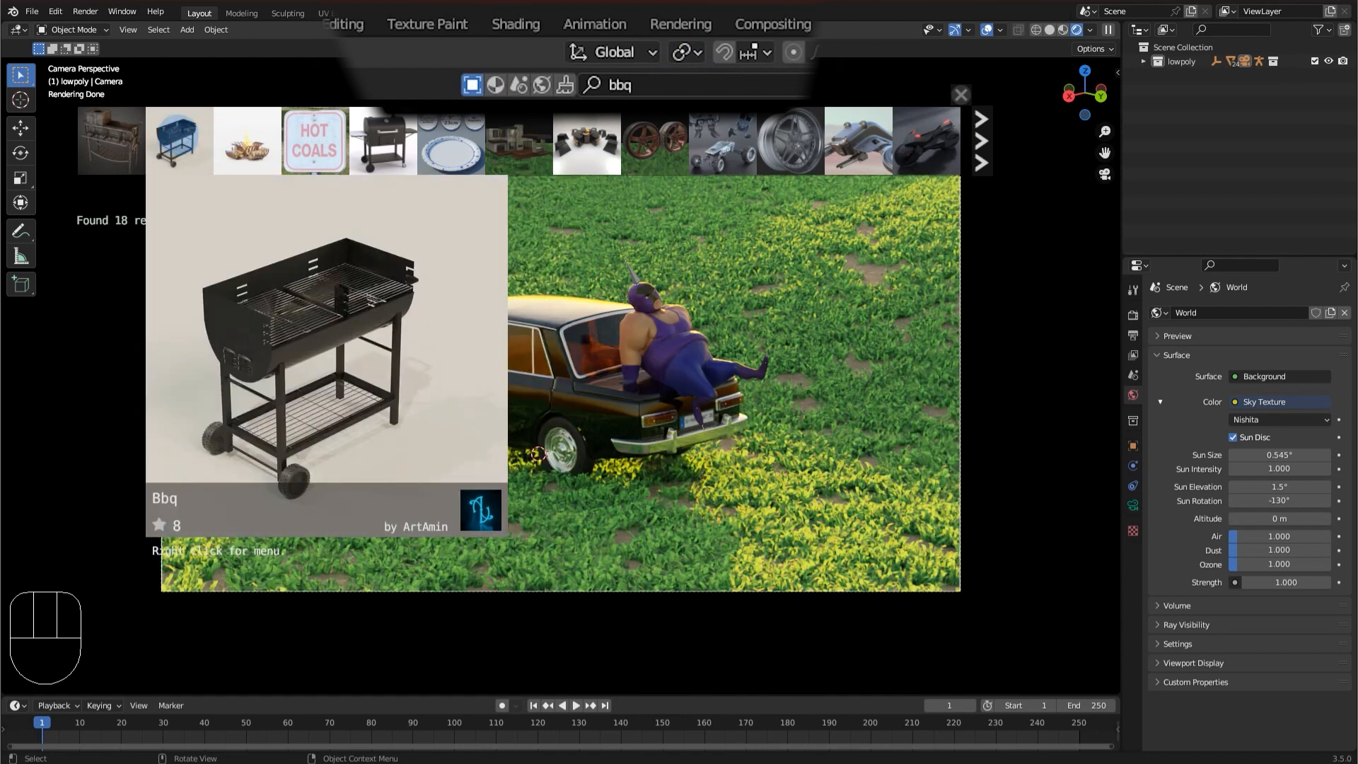
pyautogui.moveTo(181, 134)
pyautogui.mouseDown()
pyautogui.moveTo(340, 379)
pyautogui.moveTo(382, 491)
pyautogui.moveTo(373, 483)
pyautogui.mouseUp()
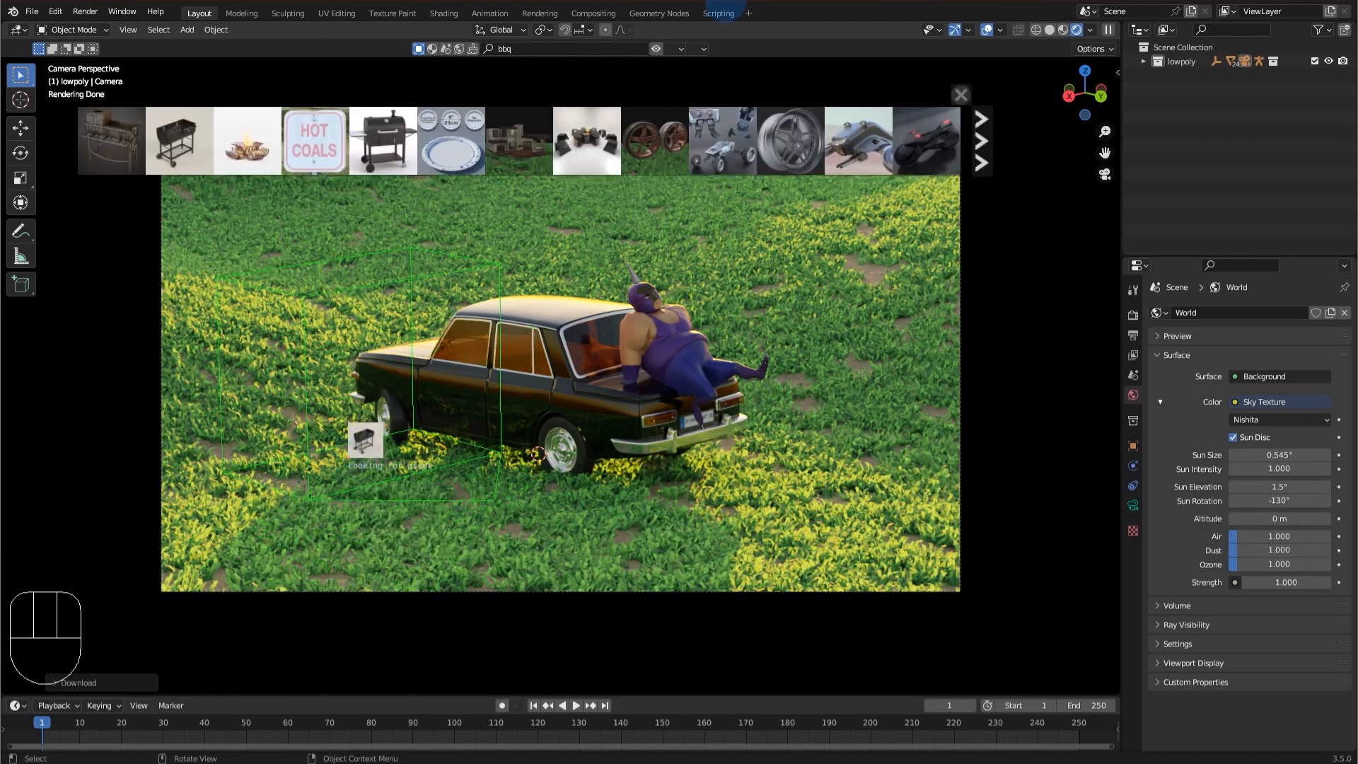
pyautogui.click(656, 48)
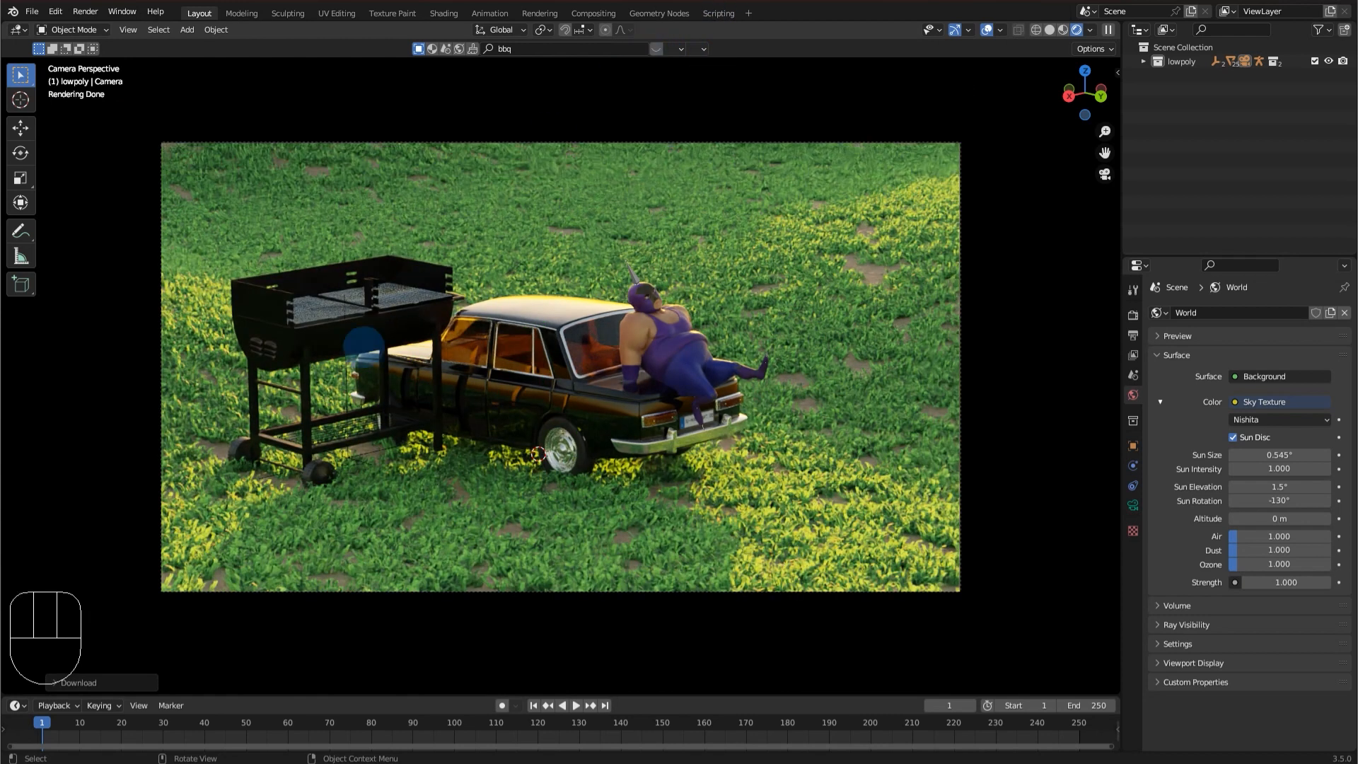
# Scale the grill to 0.5 of its size.
pyautogui.click(382, 358)
pyautogui.press('s')
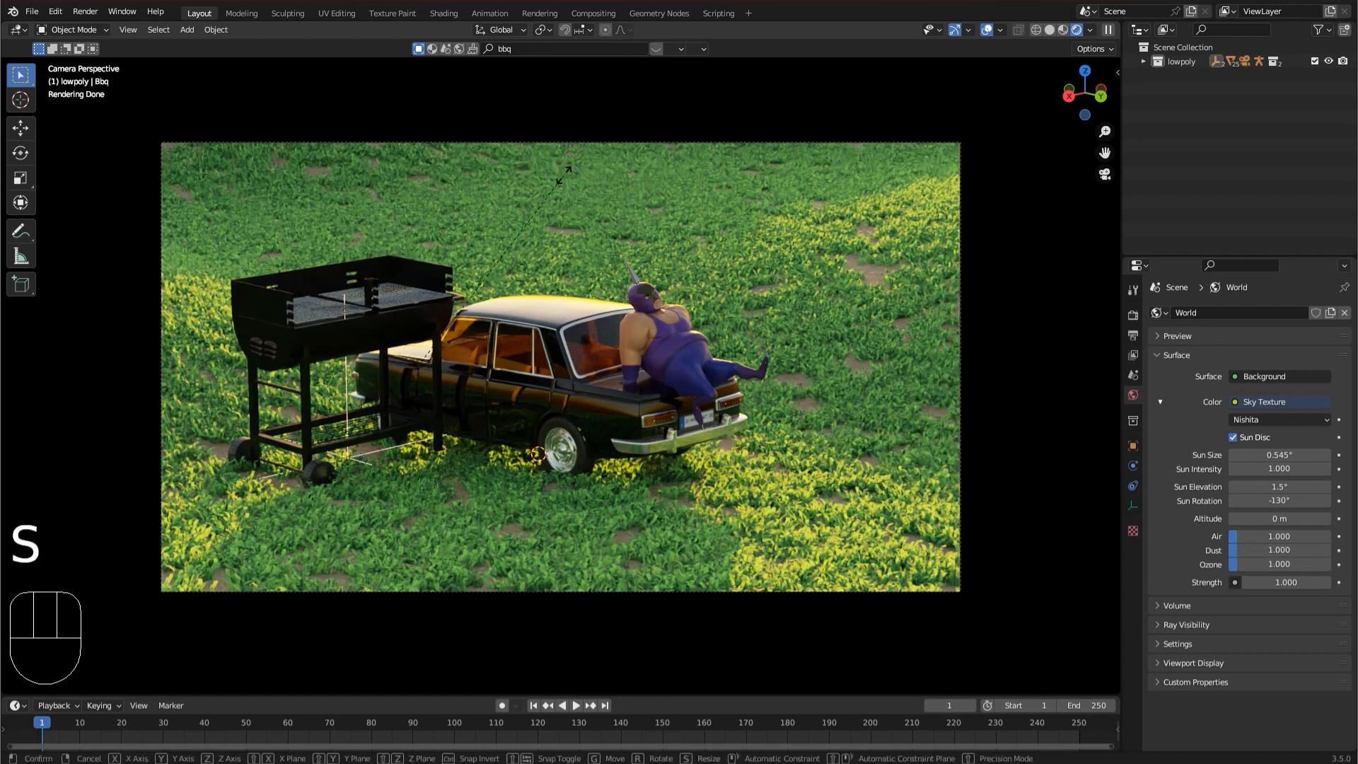
pyautogui.press('ctrl')
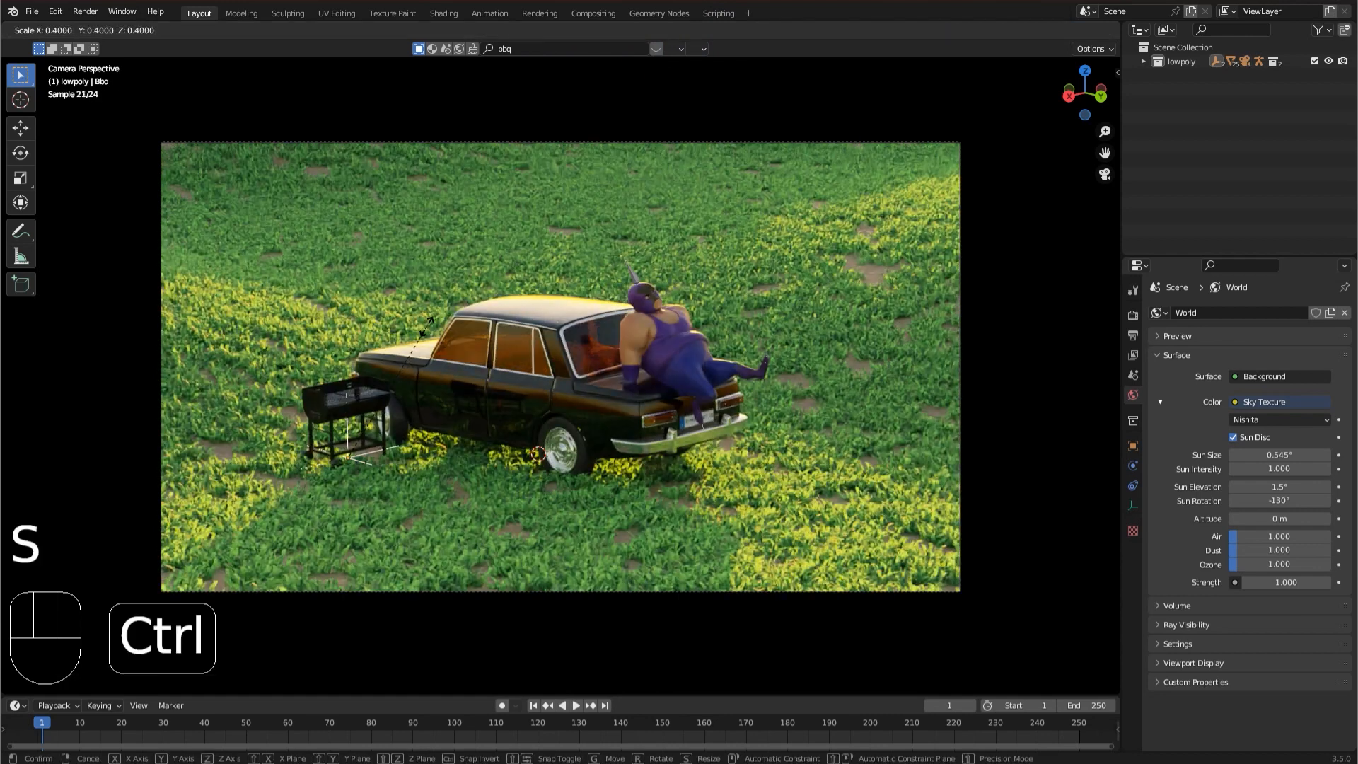
pyautogui.keyDown('ctrl'); pyautogui.click(448, 322); pyautogui.keyUp('ctrl')
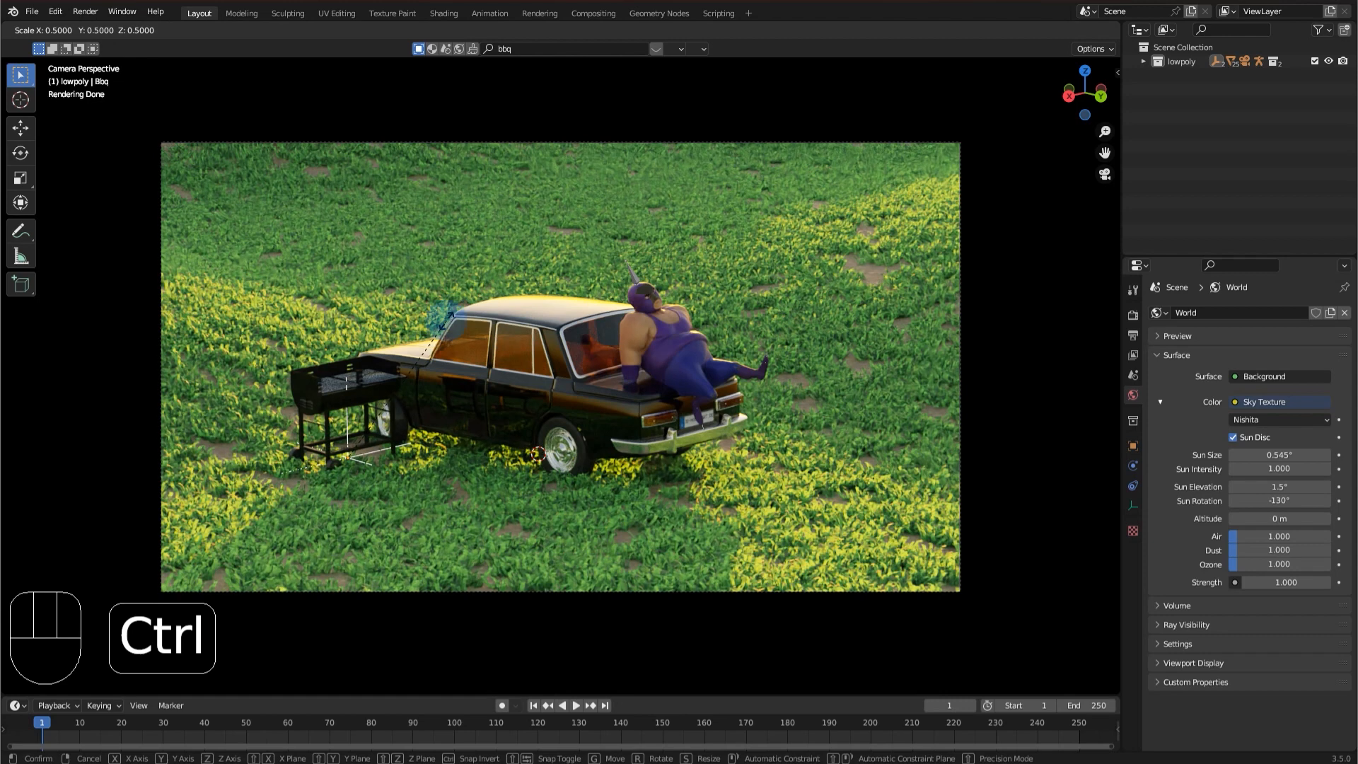
# Rotate the grill about the Z axis and move it in front of the car's near side.
pyautogui.press('r')
pyautogui.press('z')
pyautogui.keyDown('ctrl'); pyautogui.click(362, 262); pyautogui.keyUp('ctrl')
pyautogui.press('g')
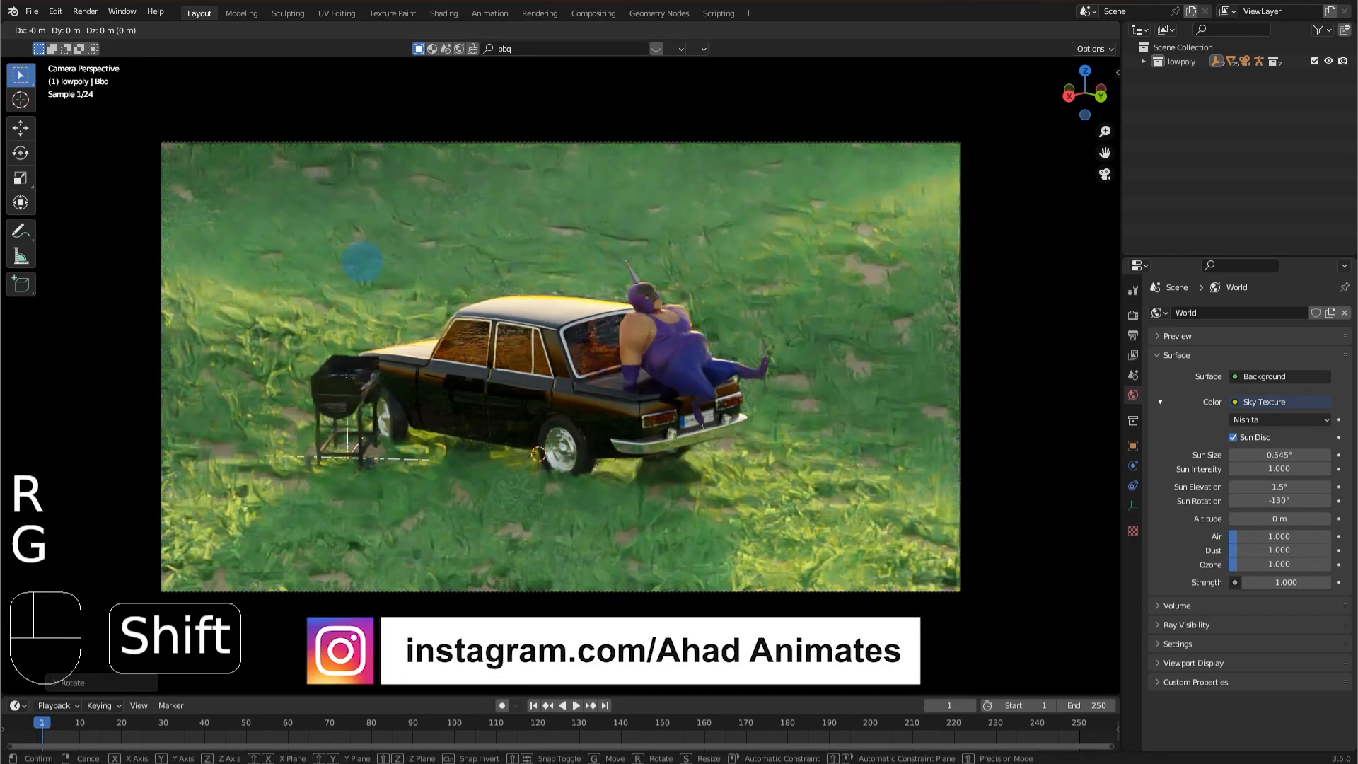
pyautogui.click(426, 319)
# Switch the viewport to Solid shading, look at the ground from below and save the file.
pyautogui.moveTo(427, 319)
pyautogui.mouseDown(button='middle')
pyautogui.moveTo(491, 294)
pyautogui.moveTo(508, 202)
pyautogui.mouseUp(button='middle')
pyautogui.click(1050, 30)
pyautogui.moveTo(895, 136); pyautogui.dragTo(864, 161, button='middle')
pyautogui.hotkey('ctrl', 's')
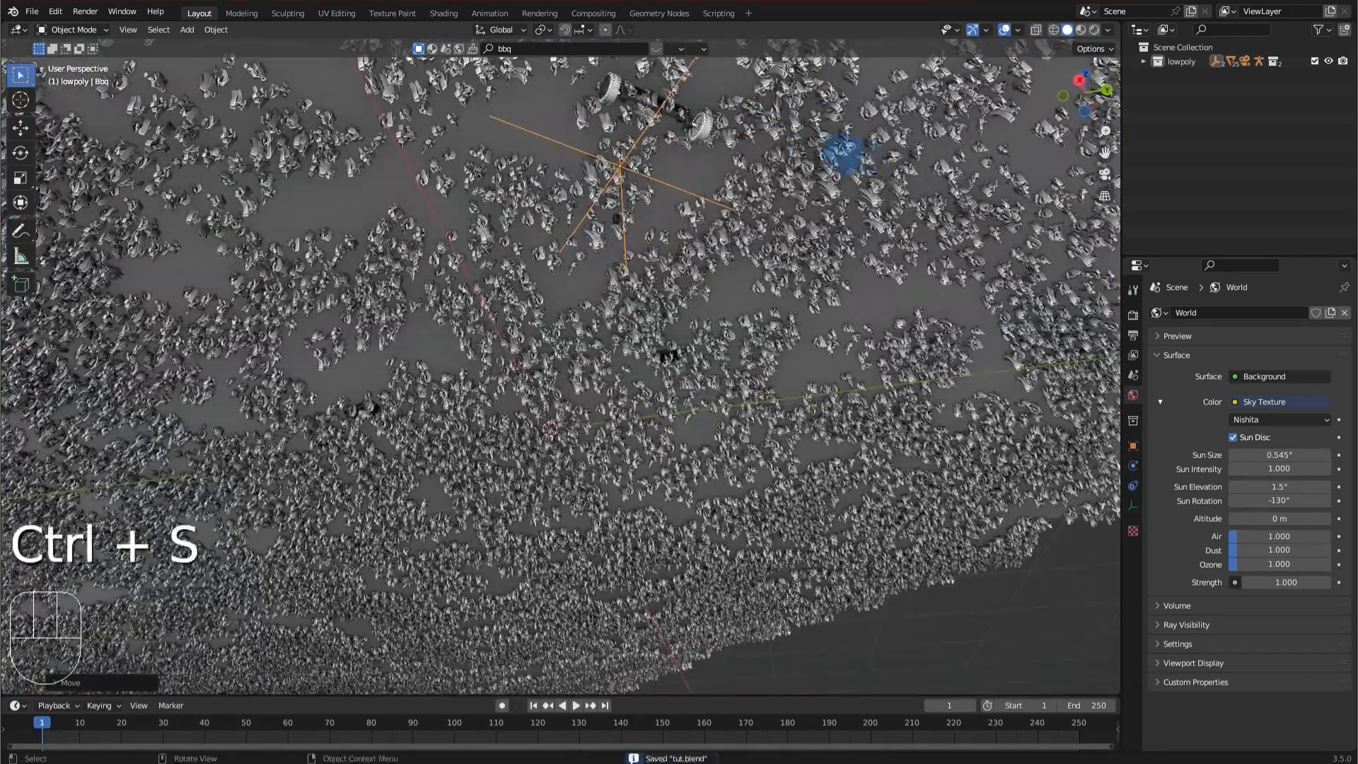
# Frame the grill's base and tilt it about its local X and Y axes to follow the ground's slope.
pyautogui.press('KP_Decimal')
pyautogui.press('g')
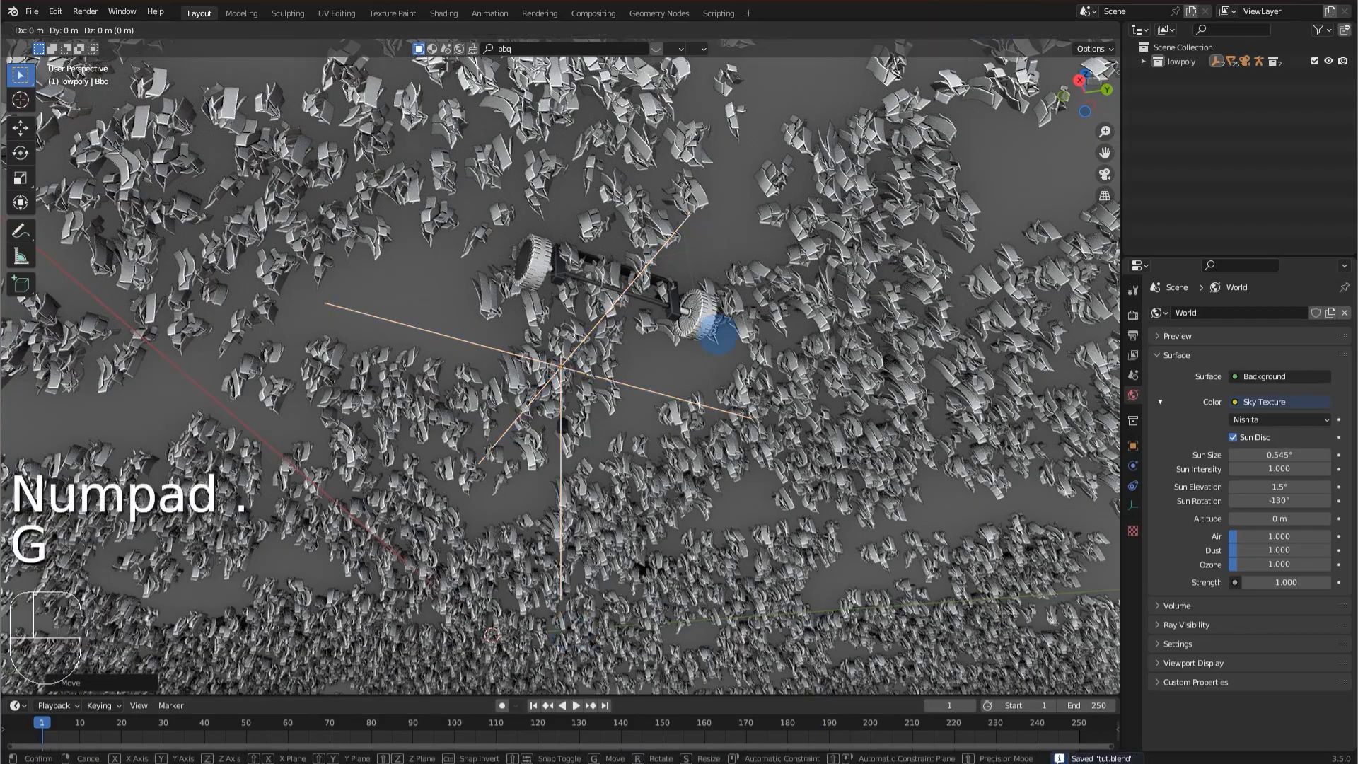
pyautogui.press('r')
pyautogui.press('x')
pyautogui.rightClick(750, 235)
pyautogui.press('r')
pyautogui.press('x')
pyautogui.press('x')
pyautogui.rightClick(747, 219)
pyautogui.press('r')
pyautogui.press('y')
pyautogui.press('y')
# Adjust the grill's height along Z so it stands on the ground, then save the file from the camera view.
pyautogui.press('g')
pyautogui.press('z')
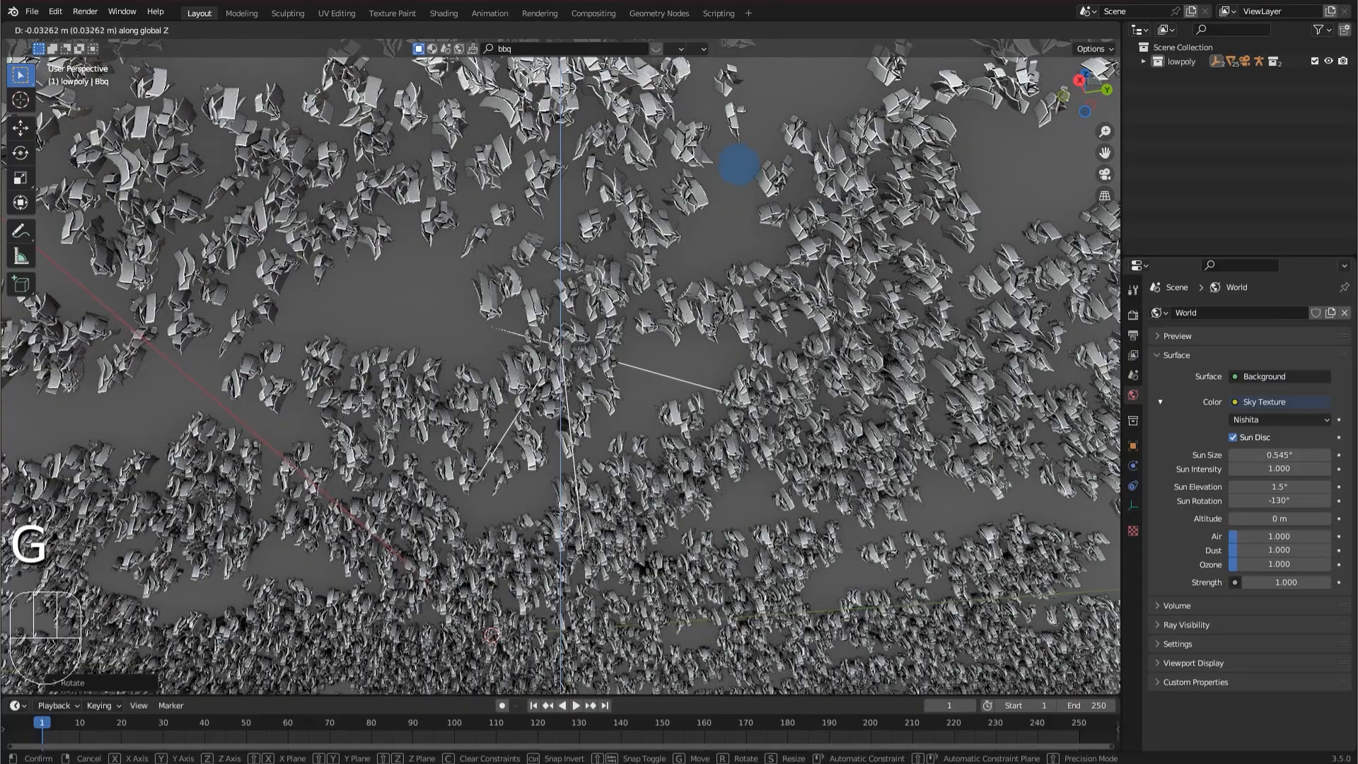
pyautogui.click(741, 200)
pyautogui.moveTo(740, 200); pyautogui.dragTo(756, 274, button='middle')
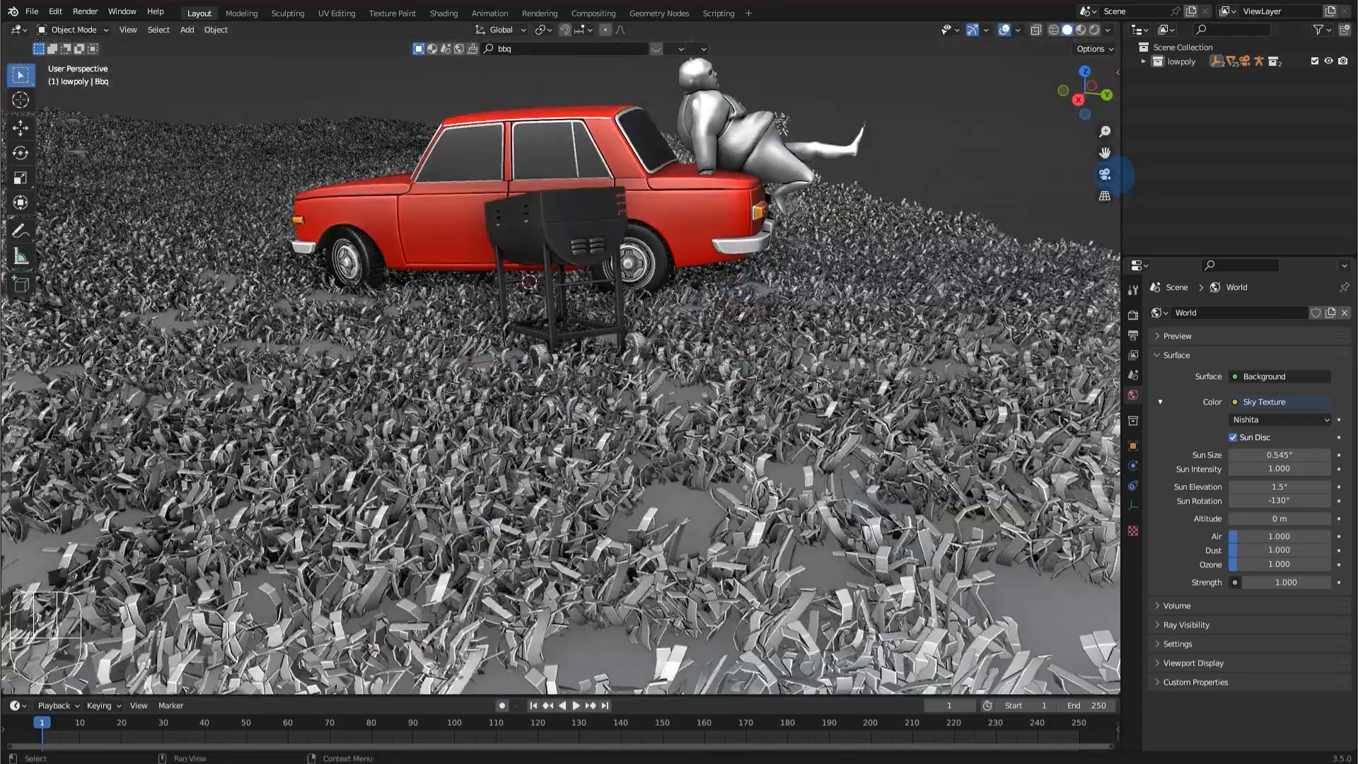
pyautogui.click(1105, 174)
pyautogui.hotkey('ctrl', 's')
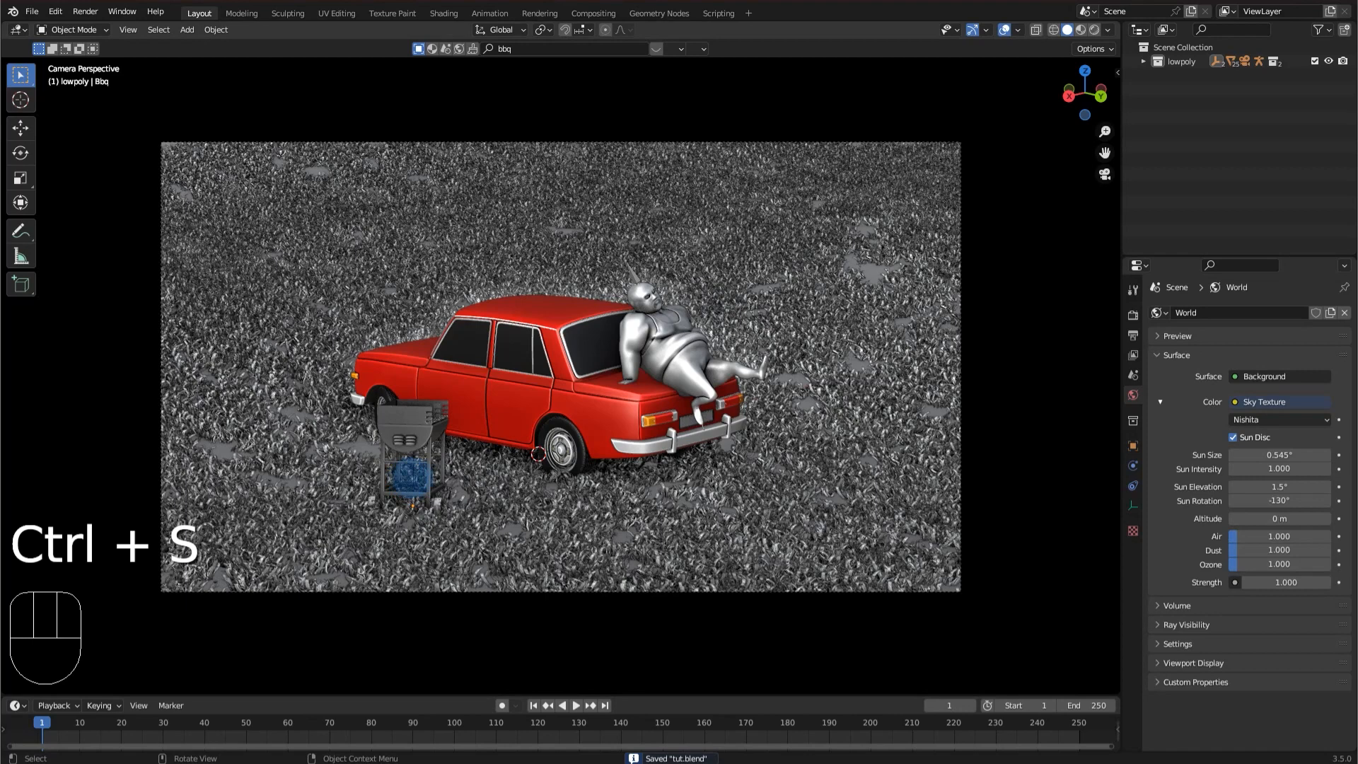
# Rotate the grill in the camera view and save the file.
pyautogui.click(413, 477)
pyautogui.click(413, 477)
pyautogui.press('r')
pyautogui.click(538, 453)
pyautogui.hotkey('ctrl', 's')
# Examine the grill and the untextured ham lying on its grate up close.
pyautogui.moveTo(955, 197); pyautogui.dragTo(329, 339, button='middle')
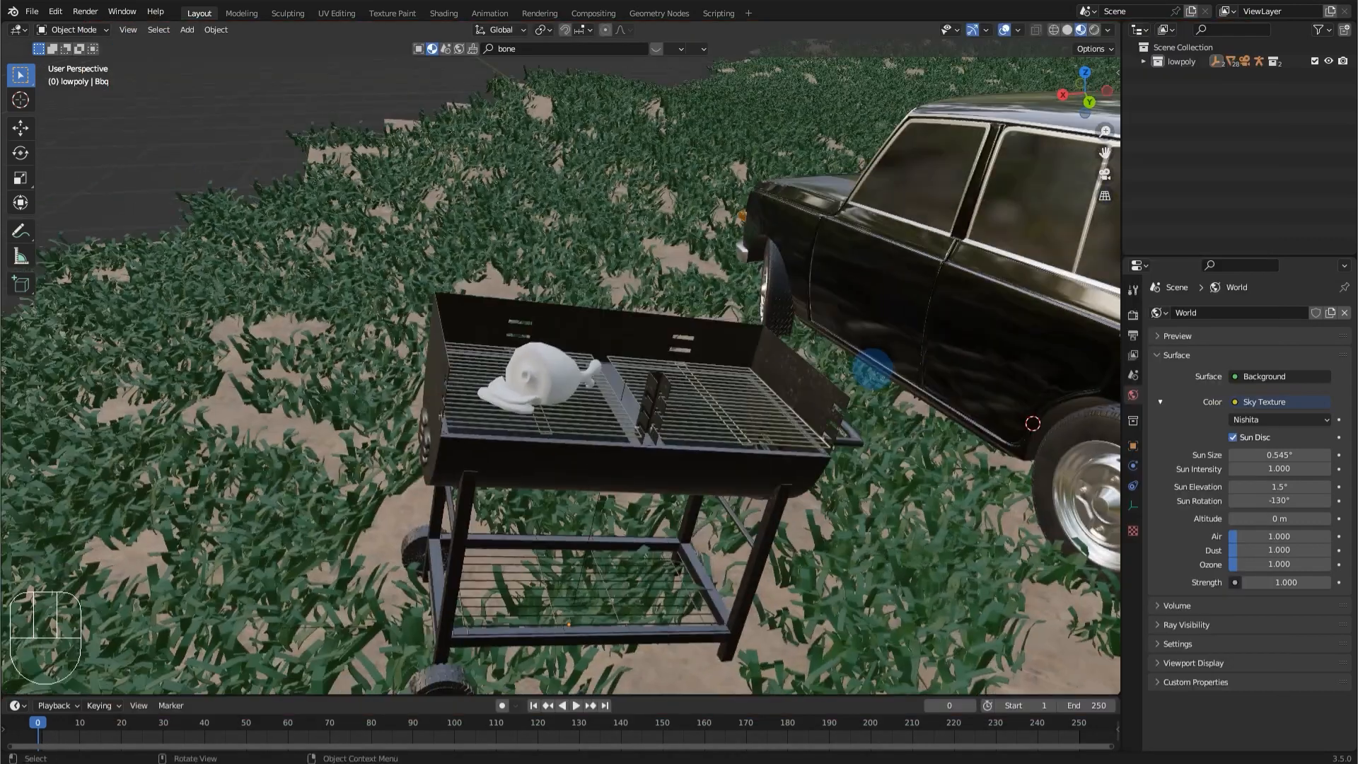
pyautogui.scroll(3, 872, 369)
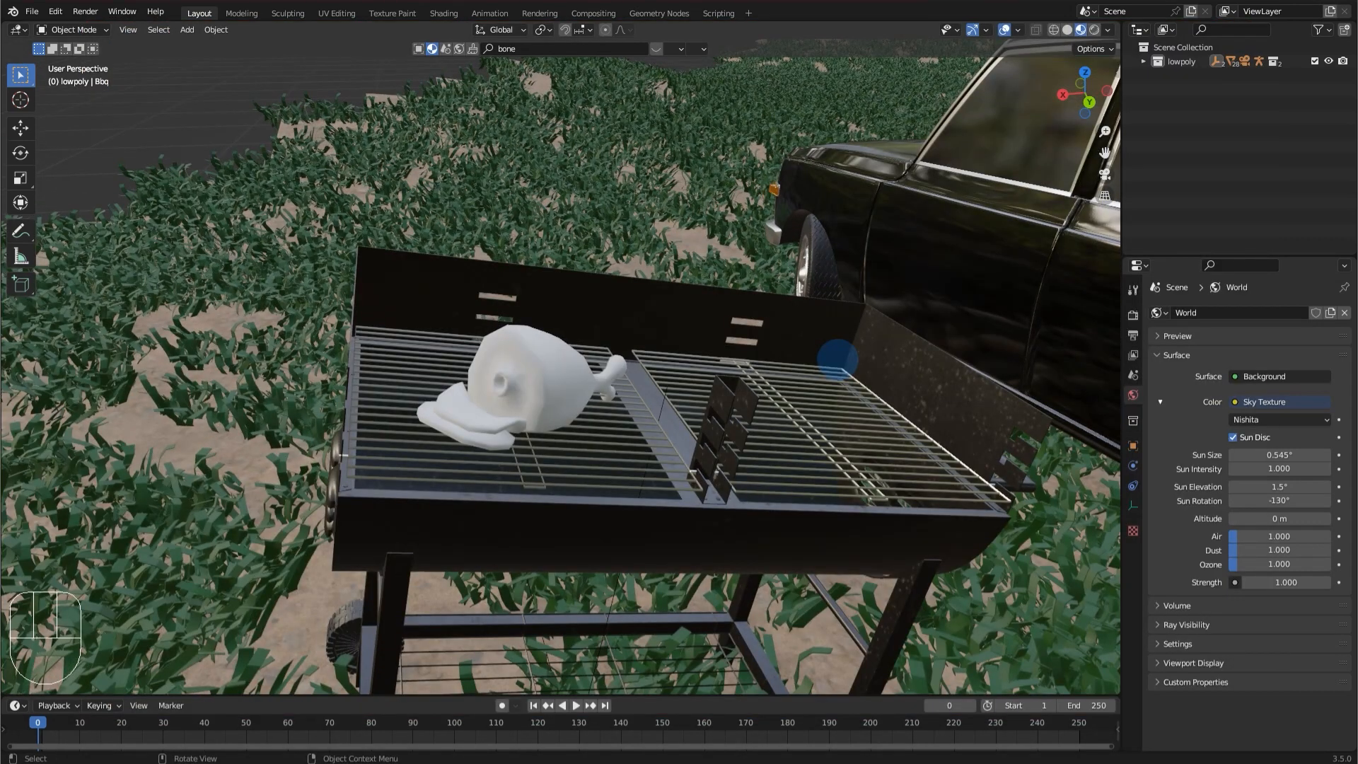
pyautogui.scroll(-4, 837, 360)
pyautogui.moveTo(559, 294); pyautogui.dragTo(528, 297, button='middle')
pyautogui.scroll(5, 549, 307)
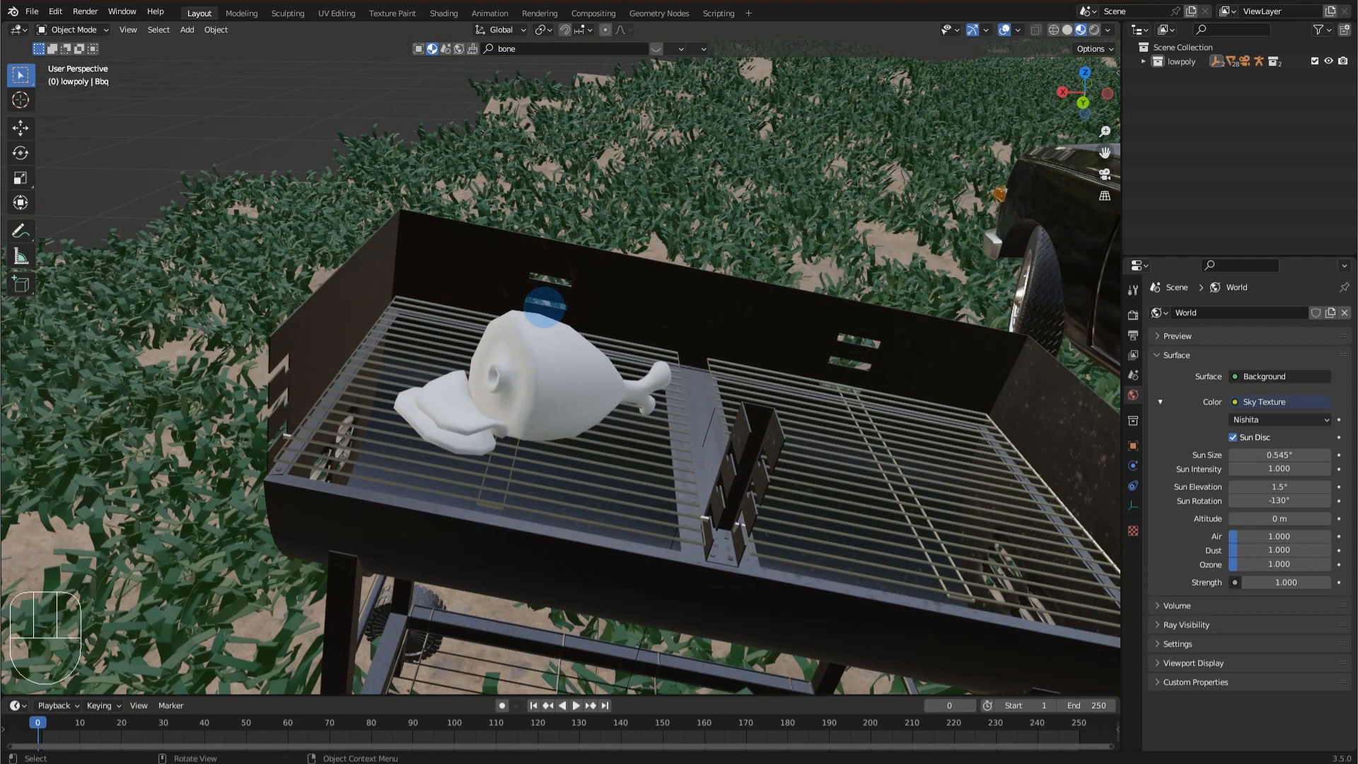
pyautogui.scroll(3, 544, 305)
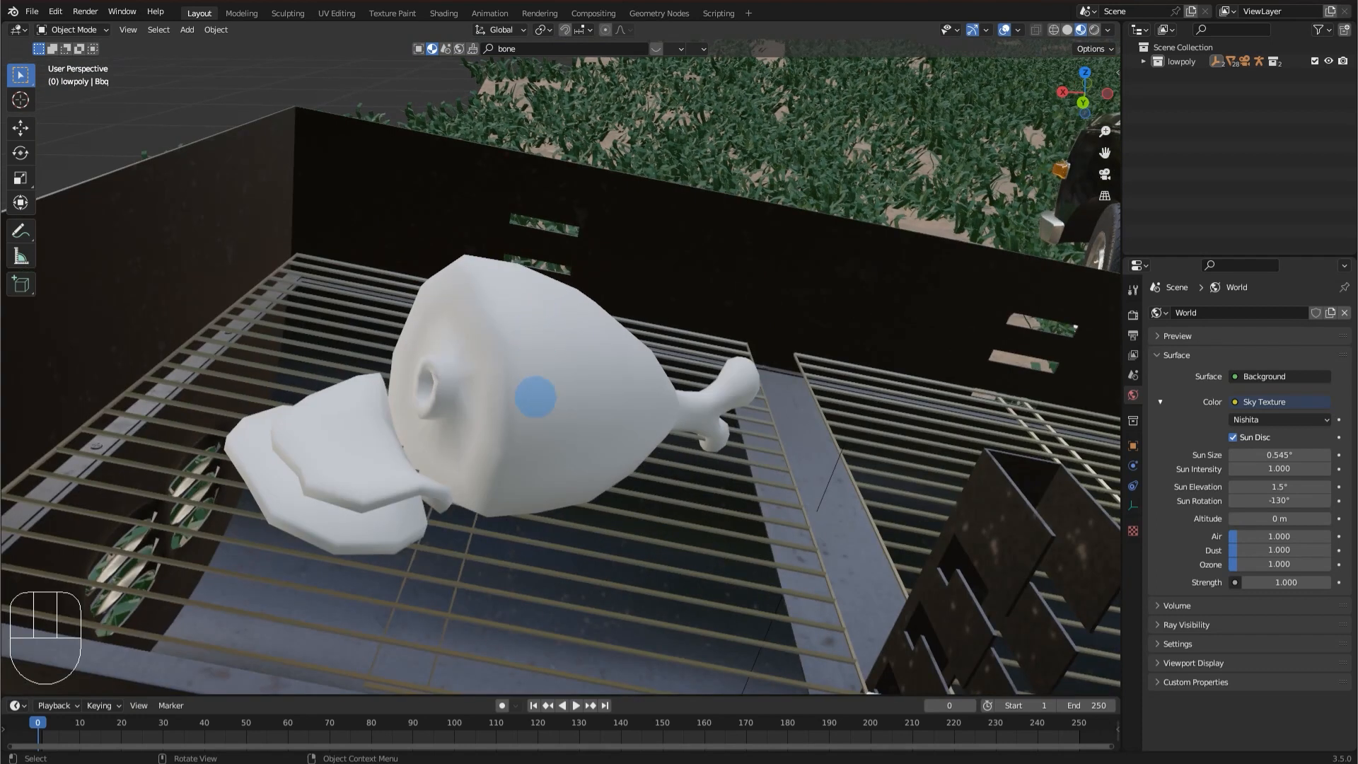
# Select the ham, search the material library for "meat" and apply the Procedural Raw Meat material to it.
pyautogui.click(481, 400)
pyautogui.moveTo(481, 400); pyautogui.dragTo(405, 379, button='middle')
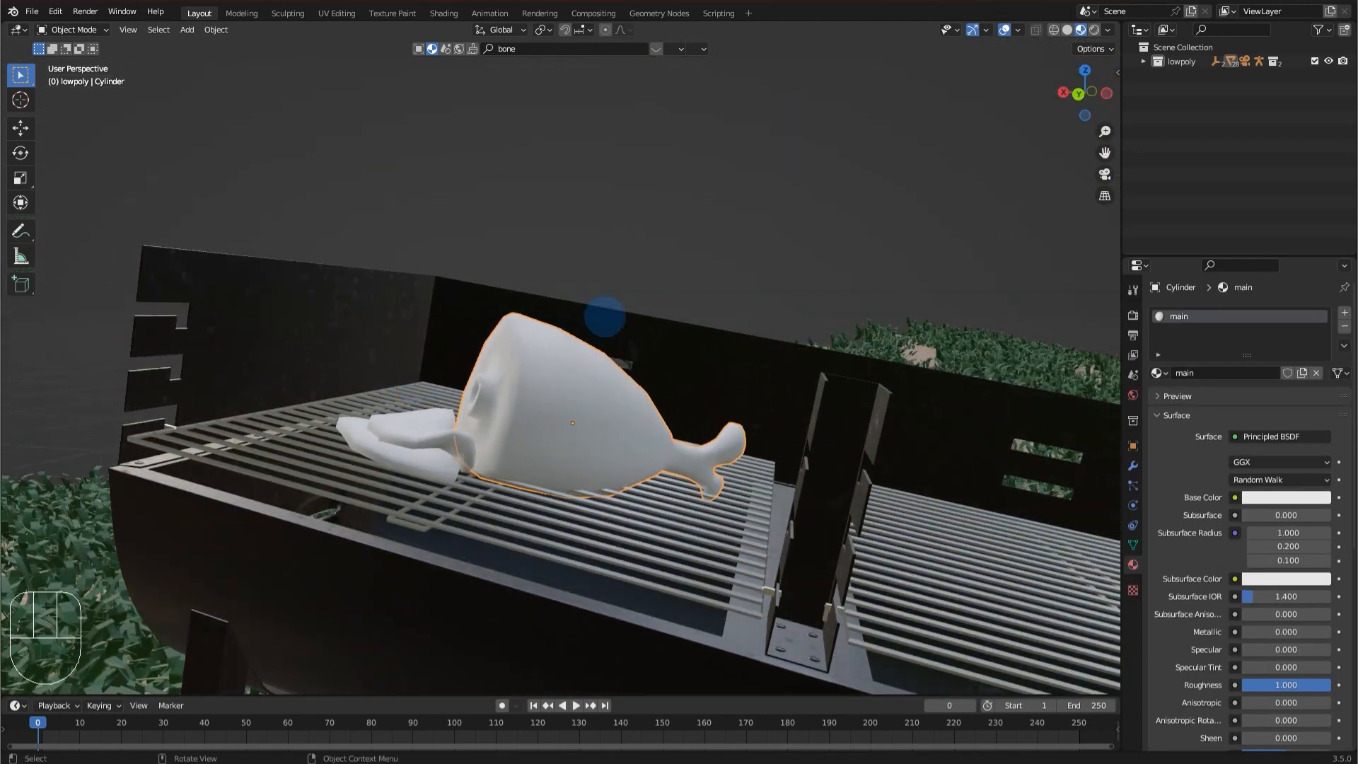
pyautogui.scroll(3, 616, 322)
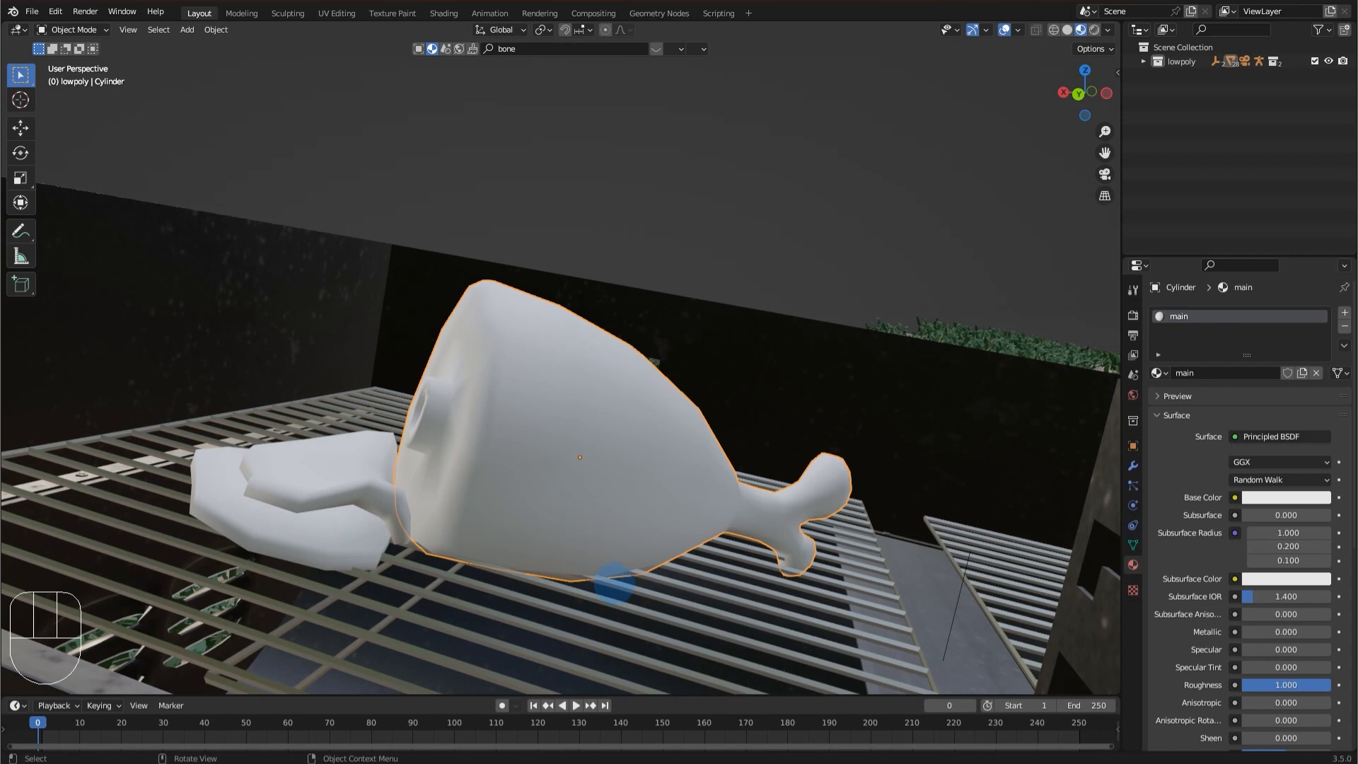
pyautogui.moveTo(549, 549); pyautogui.dragTo(352, 156, button='middle')
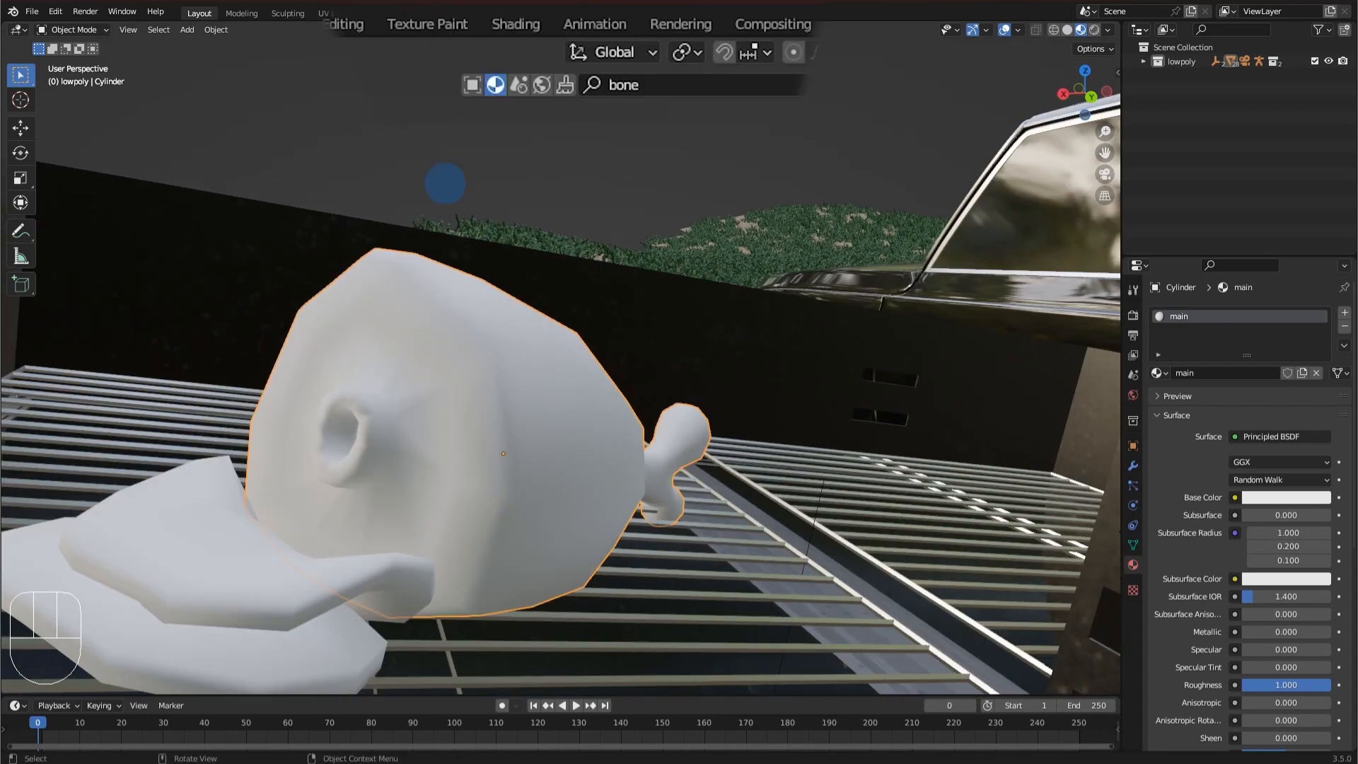
pyautogui.click(623, 87)
pyautogui.write('me')
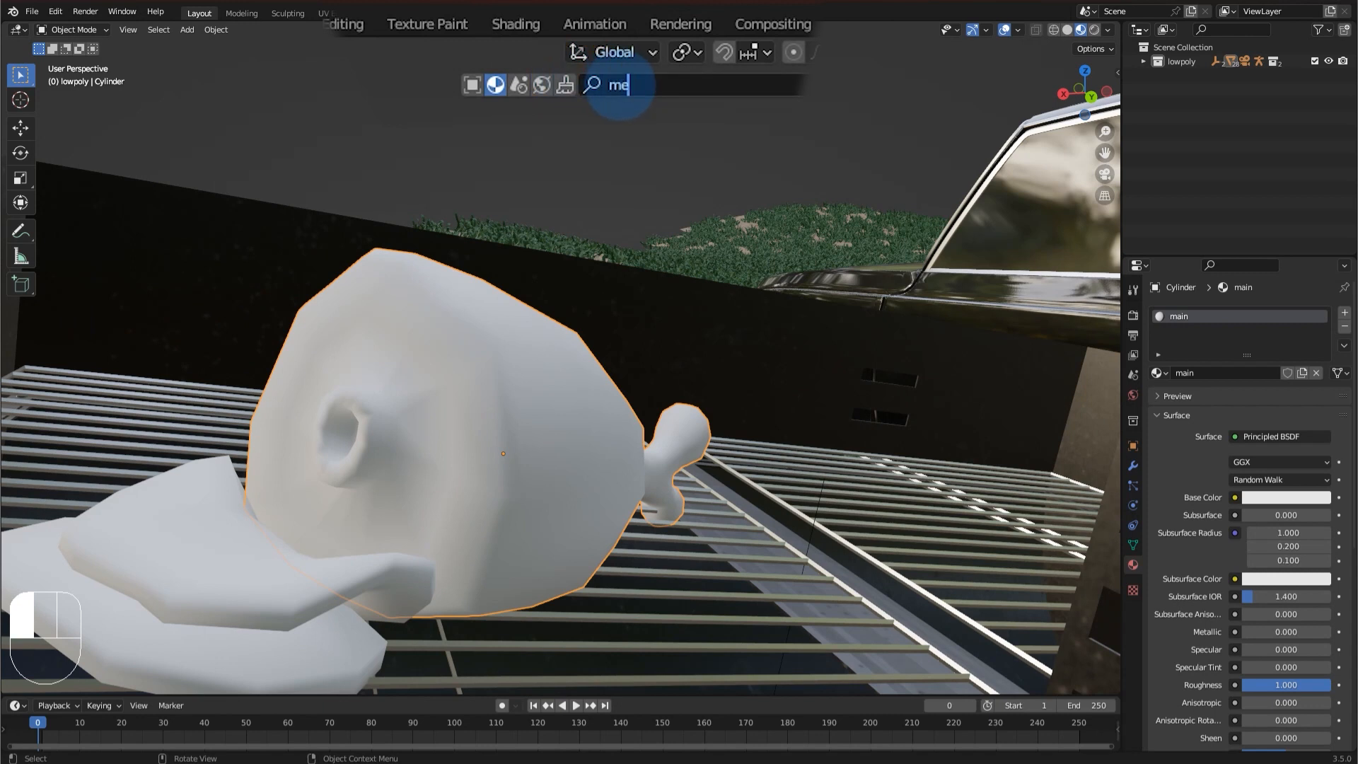
pyautogui.write('at')
pyautogui.press('Return')
pyautogui.moveTo(269, 139)
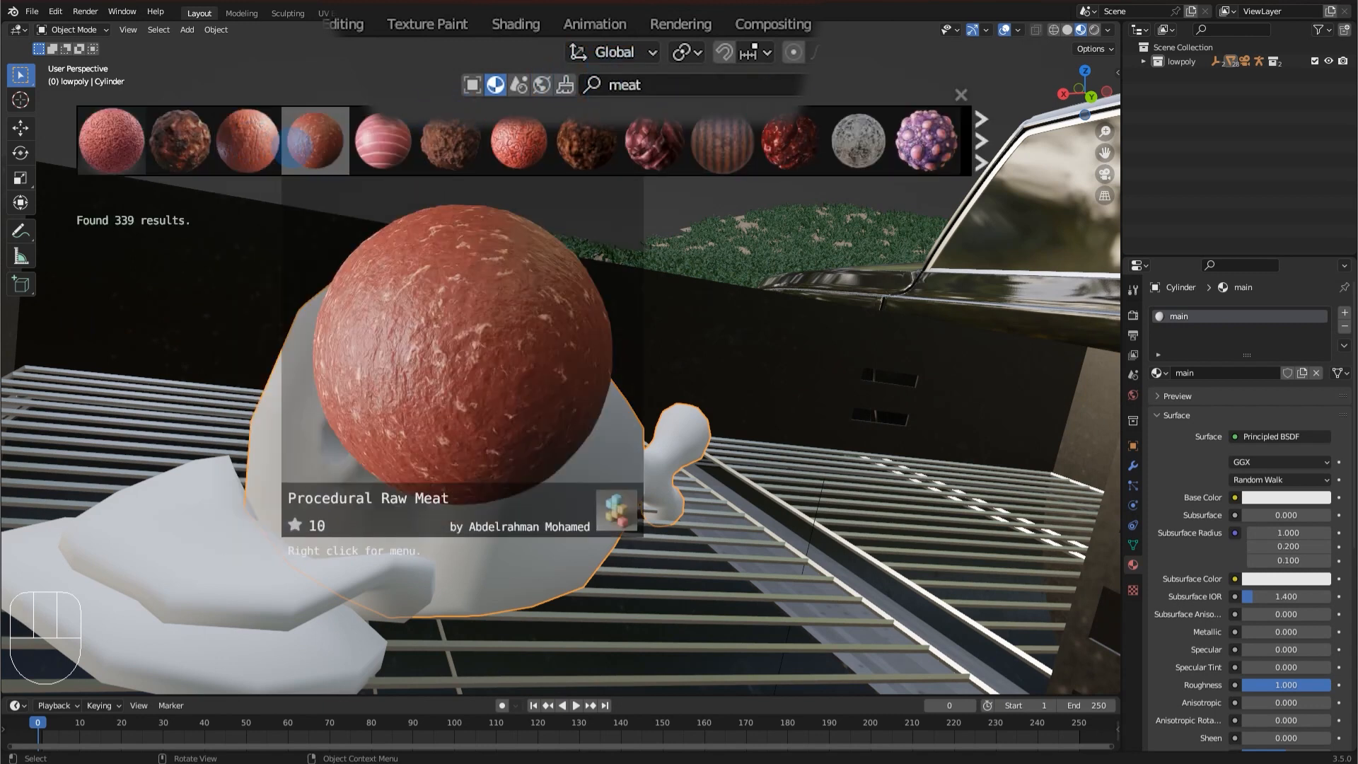
pyautogui.moveTo(298, 141); pyautogui.dragTo(264, 521)
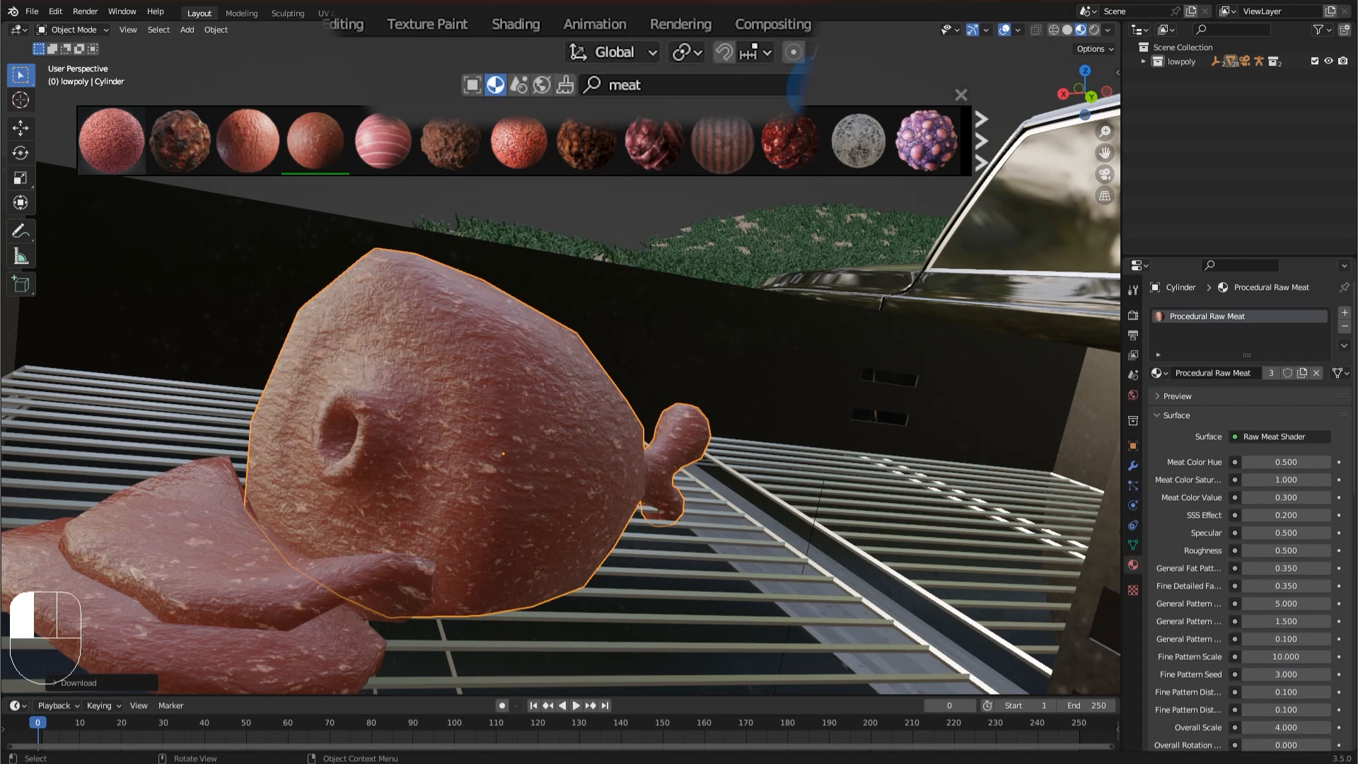
# Search the material library for "bone".
pyautogui.click(637, 85)
pyautogui.write('bone')
pyautogui.press('Return')
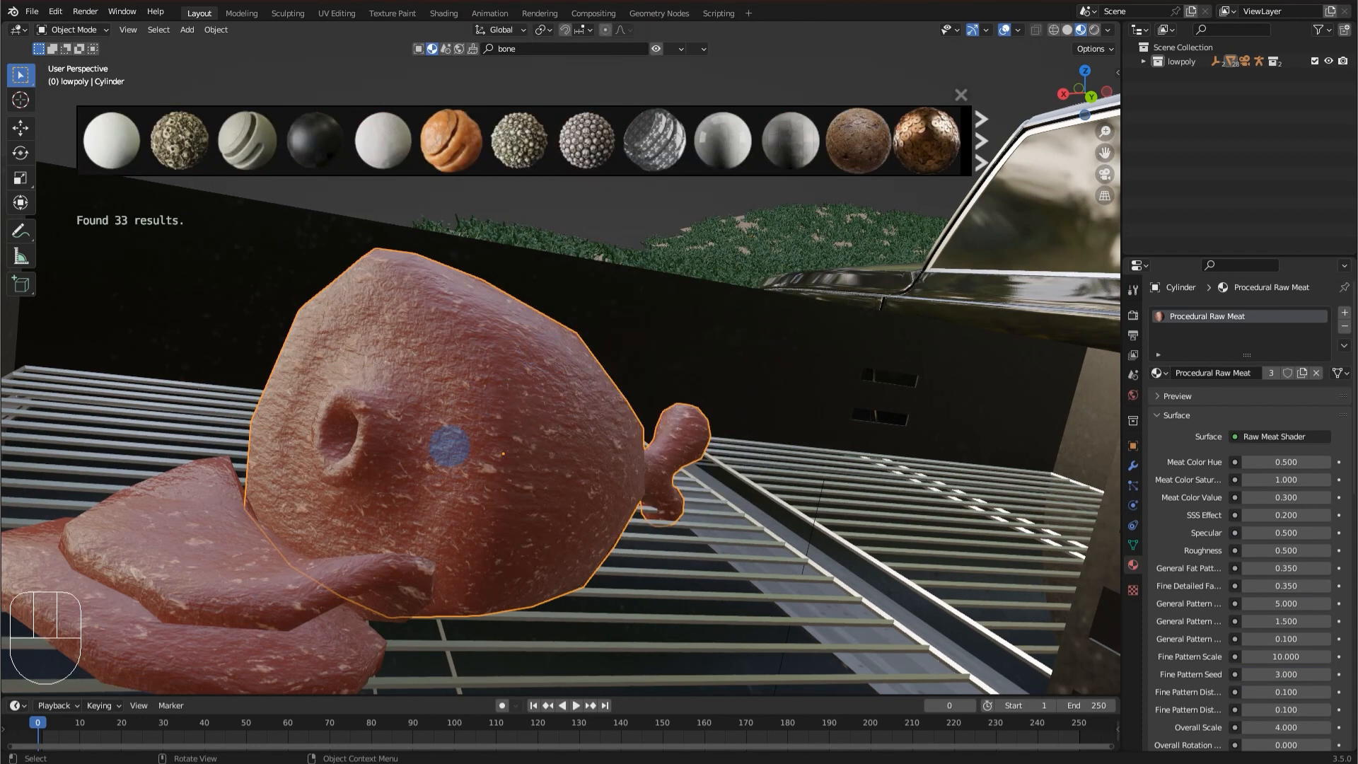
# In Edit Mode, grow a selection over the ham's protruding bone end, and shrink it back one ring from the meat.
pyautogui.press('Tab')
pyautogui.moveTo(394, 424); pyautogui.dragTo(807, 510, button='middle')
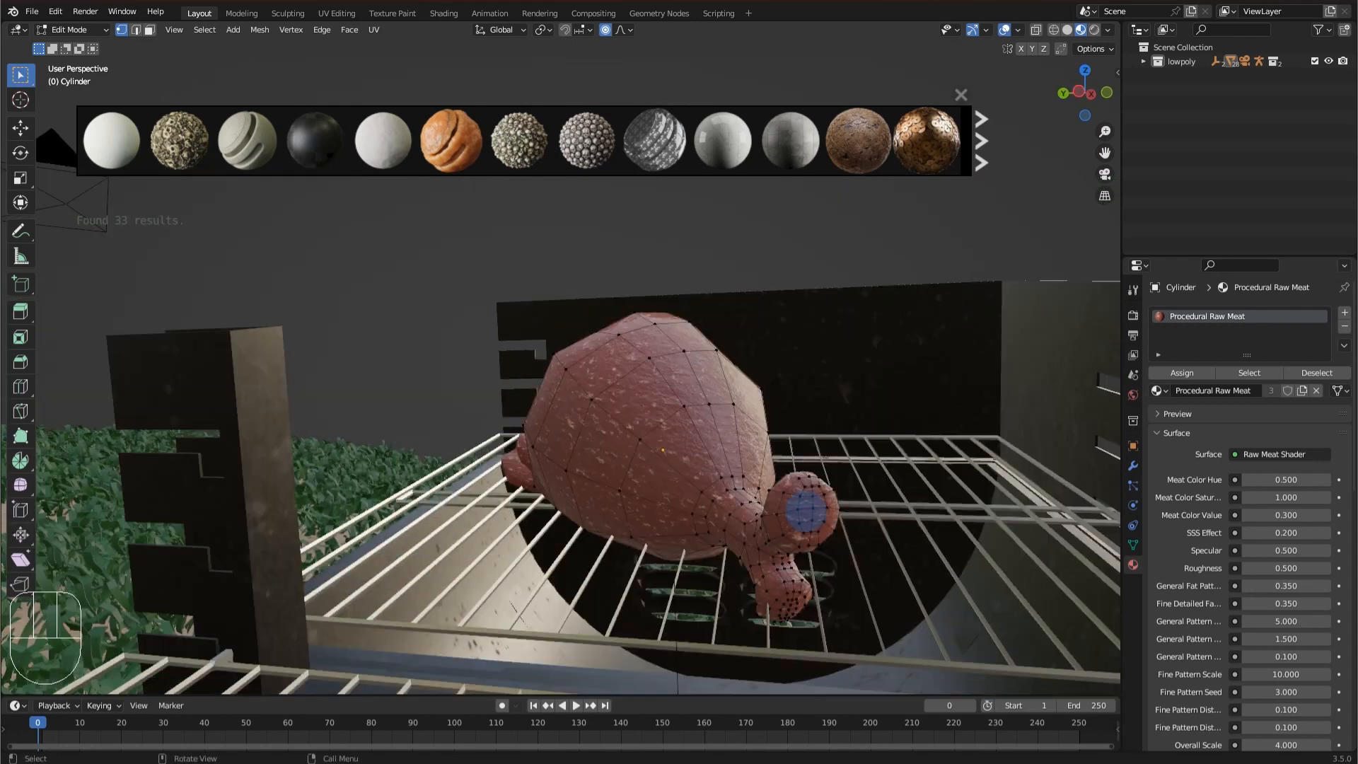
pyautogui.moveTo(803, 562); pyautogui.dragTo(773, 527, button='middle')
pyautogui.scroll(3, 773, 526)
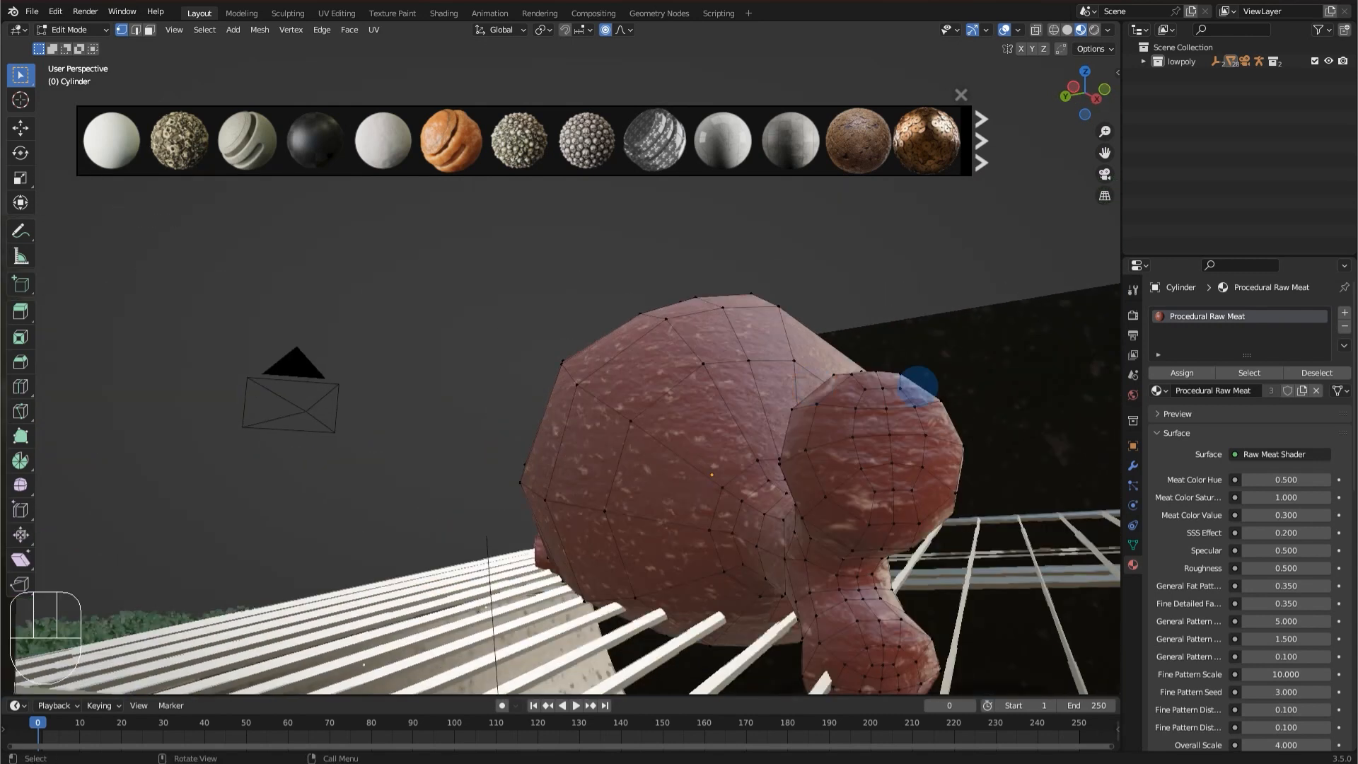
pyautogui.moveTo(736, 465); pyautogui.dragTo(803, 479, button='middle')
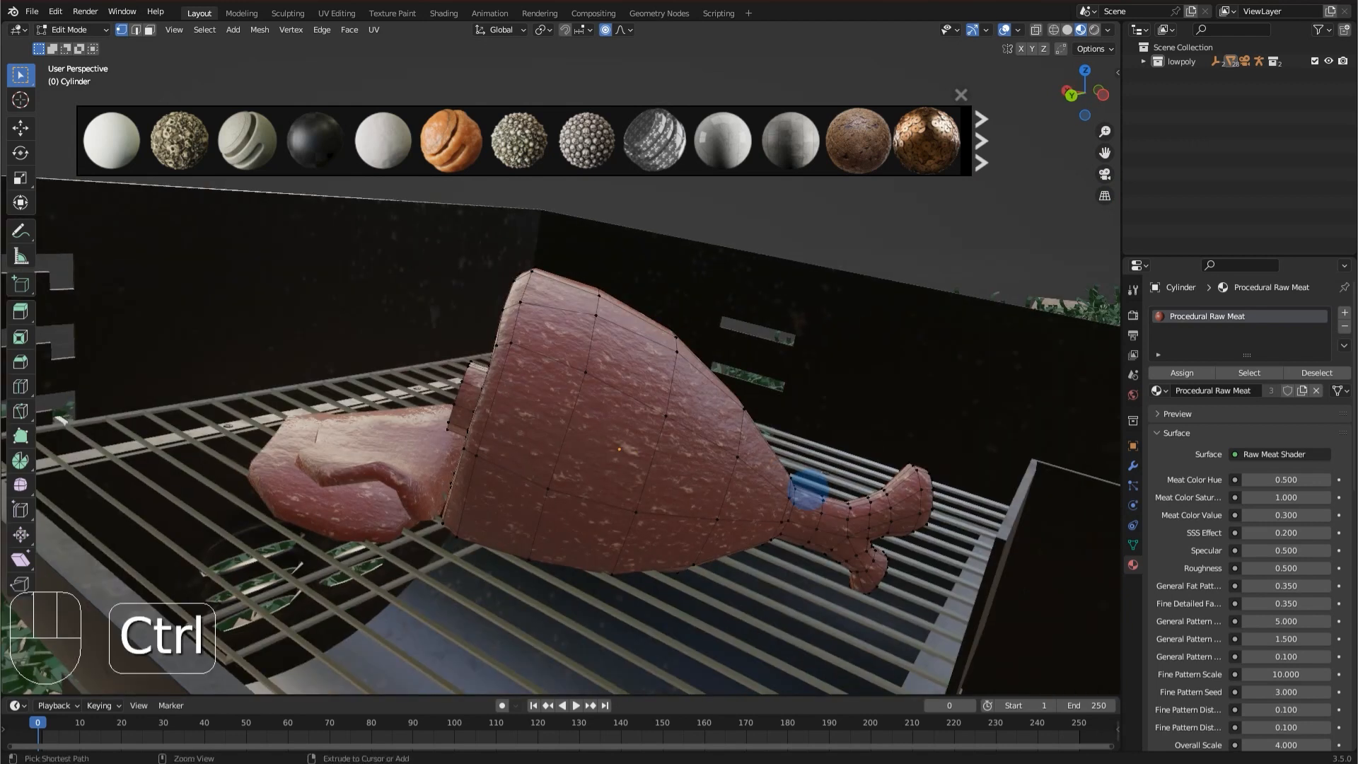
pyautogui.press('ctrl+KP_Add')
pyautogui.press('ctrl+KP_Add')
pyautogui.press('ctrl+KP_Add')
pyautogui.press('ctrl+KP_Add')
pyautogui.press('ctrl+KP_Add')
pyautogui.press('ctrl+KP_Add')
pyautogui.press('ctrl+KP_Add')
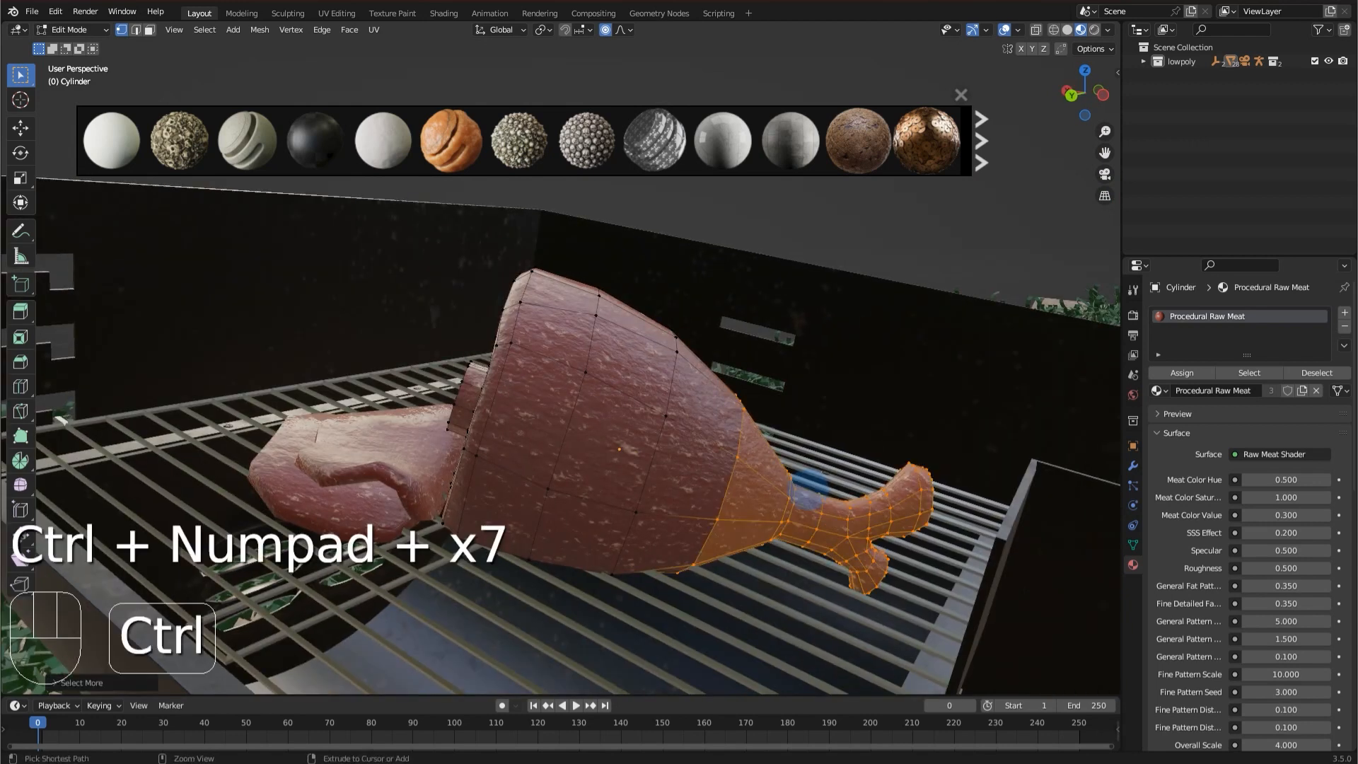
pyautogui.press('ctrl+KP_Subtract')
# Add the round bone's face loops on the ham's cut side to the selection and assign everything selected to a new material slot.
pyautogui.moveTo(727, 451); pyautogui.dragTo(304, 511, button='middle')
pyautogui.keyDown('alt'); pyautogui.keyDown('shift'); pyautogui.click(328, 460); pyautogui.keyUp('shift'); pyautogui.keyUp('alt')
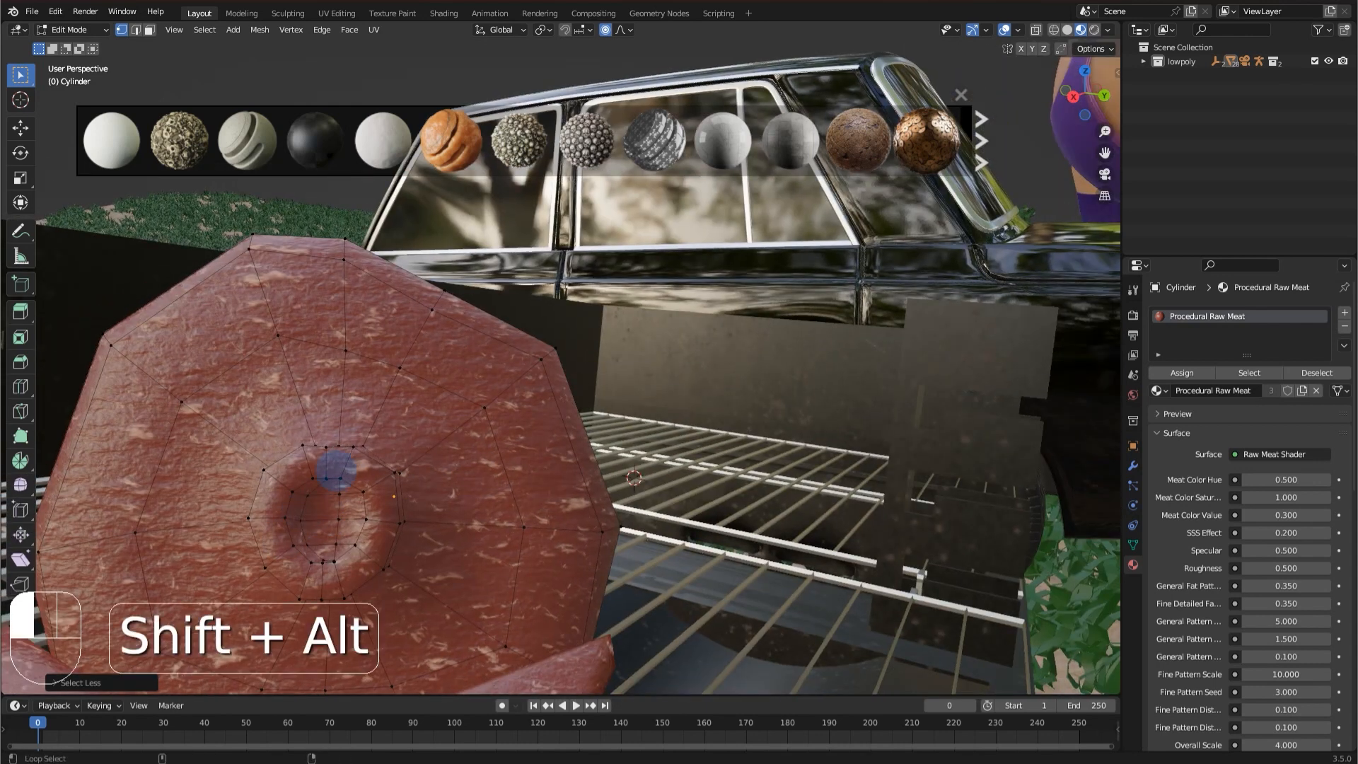
pyautogui.moveTo(364, 389); pyautogui.dragTo(503, 481, button='middle')
pyautogui.keyDown('alt'); pyautogui.keyDown('shift'); pyautogui.click(405, 421); pyautogui.keyUp('shift'); pyautogui.keyUp('alt')
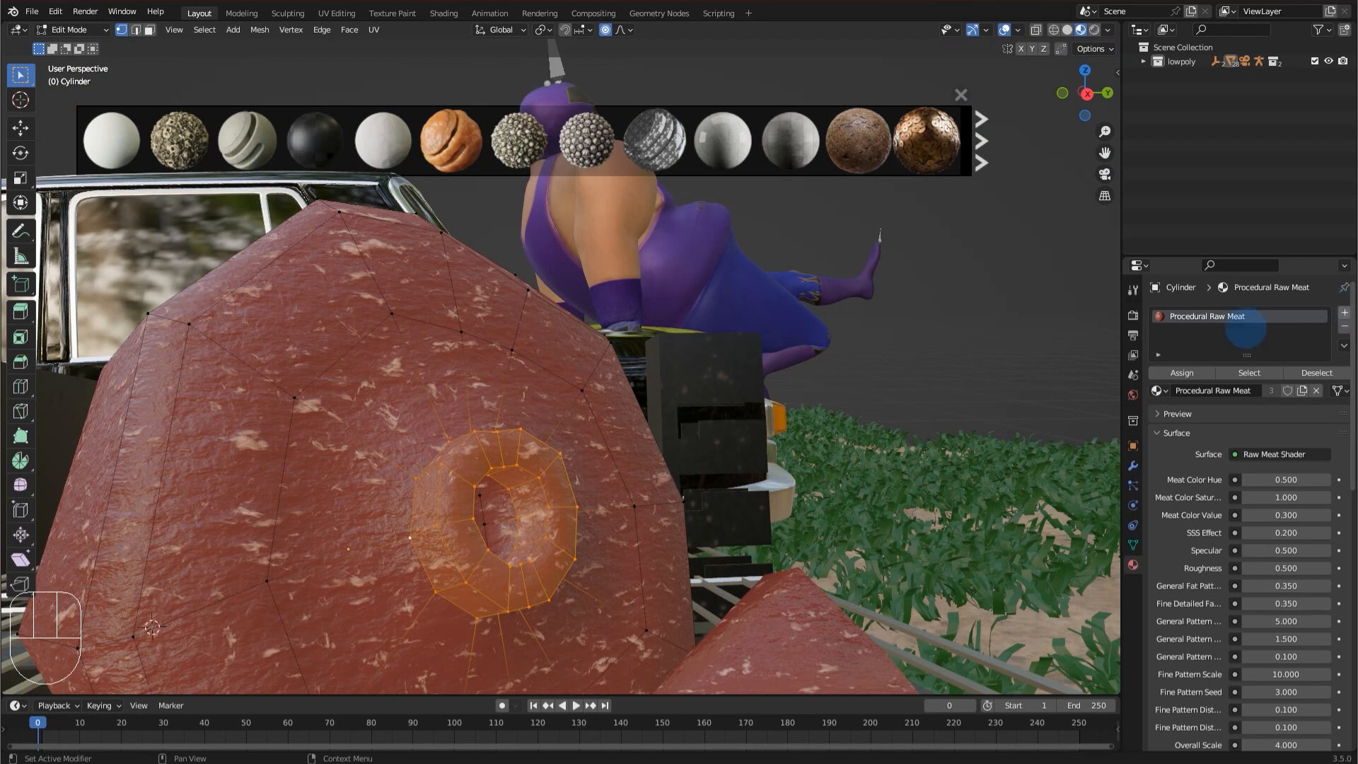
pyautogui.click(1345, 312)
pyautogui.click(1182, 395)
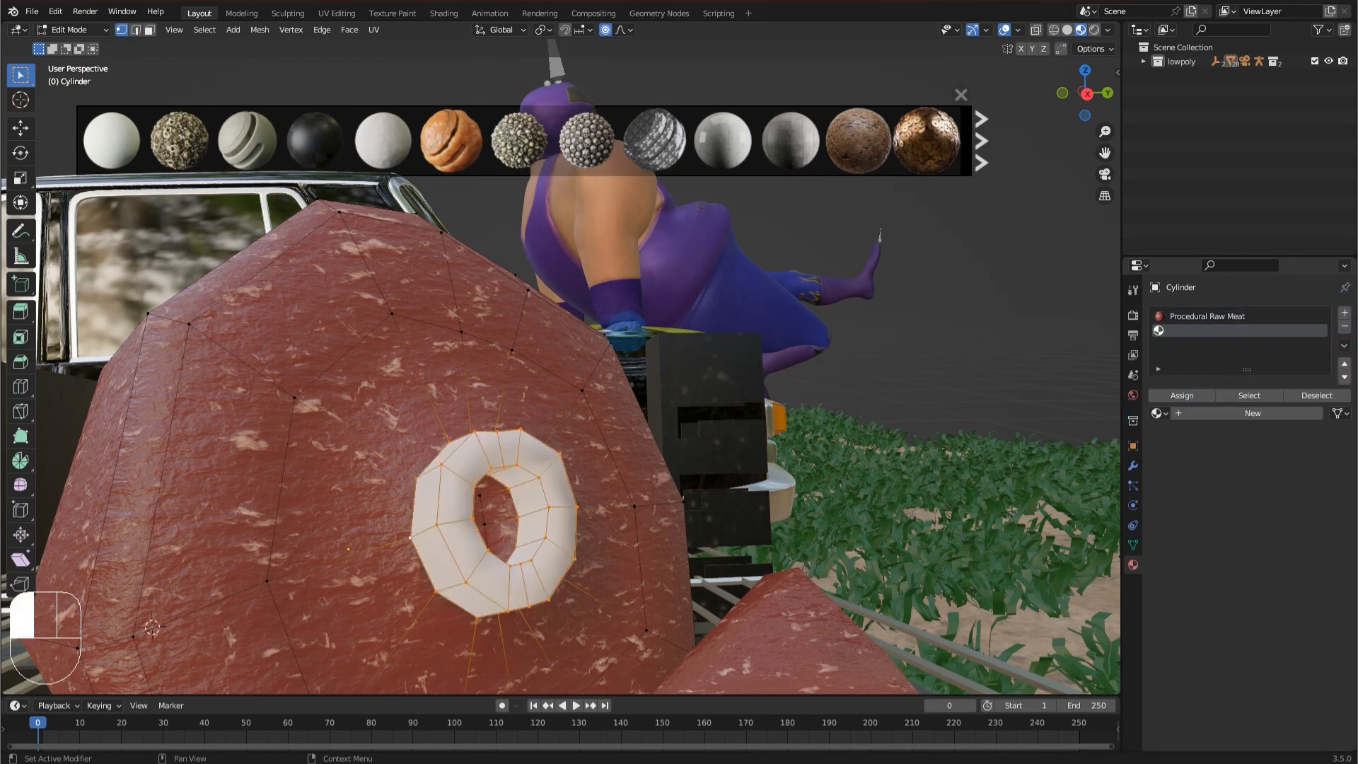
pyautogui.press('Tab')
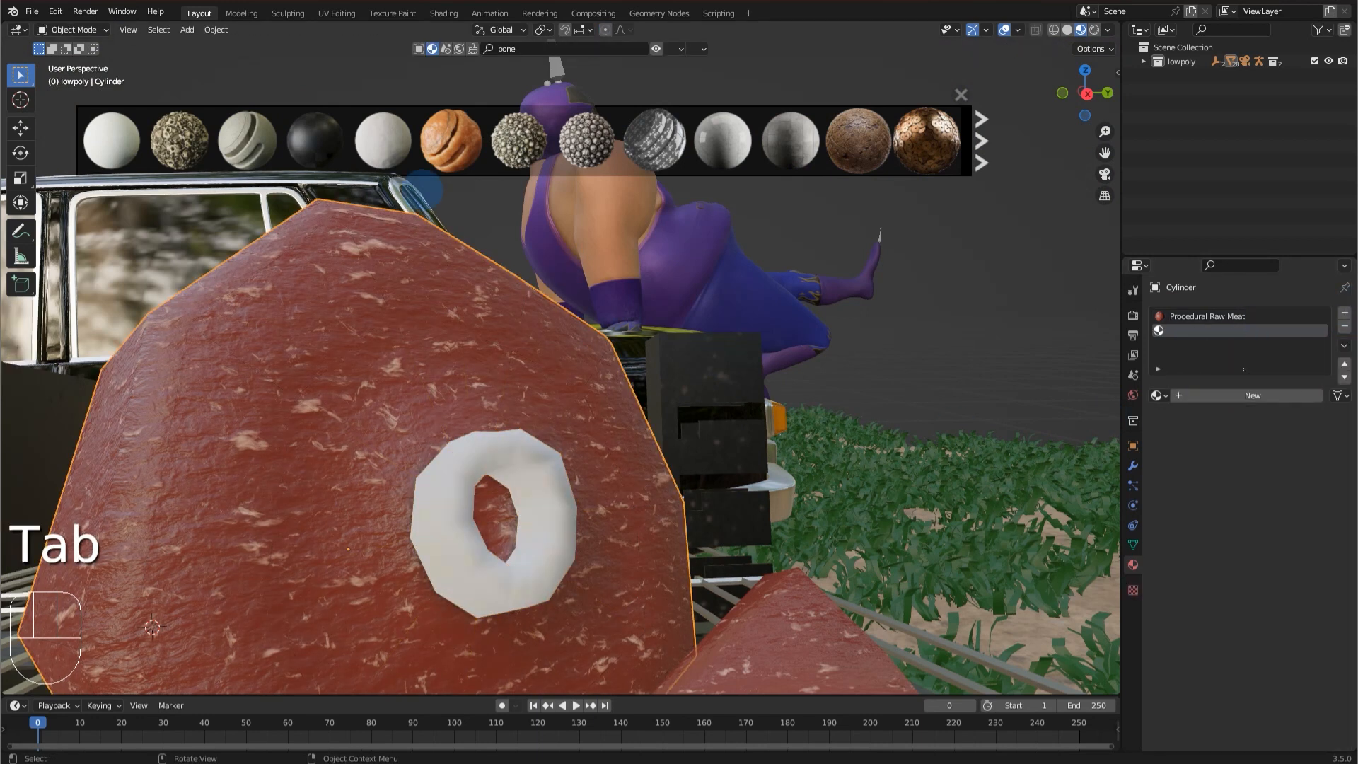
# Apply the Bone With Cracks material to the new slot on the ham, hide the asset results and save the file.
pyautogui.moveTo(247, 140)
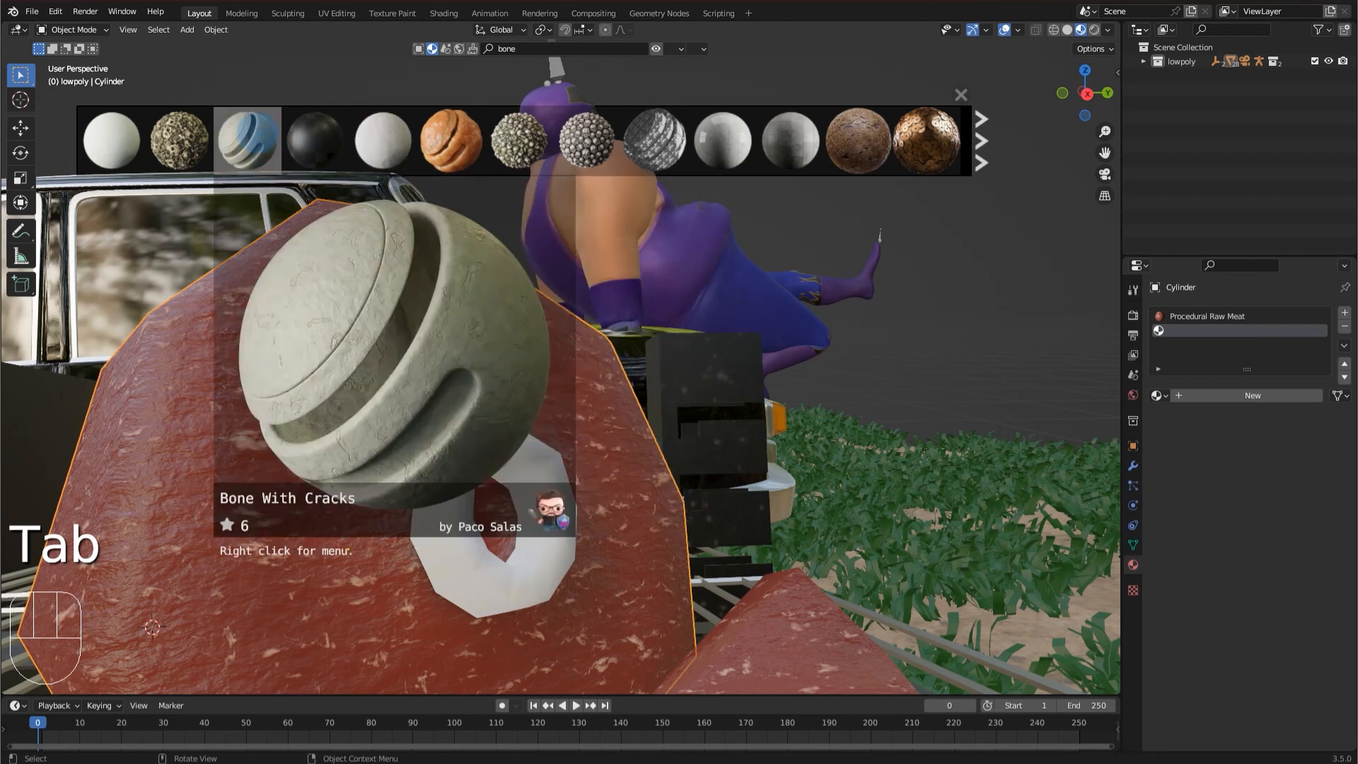
pyautogui.moveTo(247, 141); pyautogui.dragTo(524, 544)
pyautogui.moveTo(500, 459); pyautogui.dragTo(500, 458)
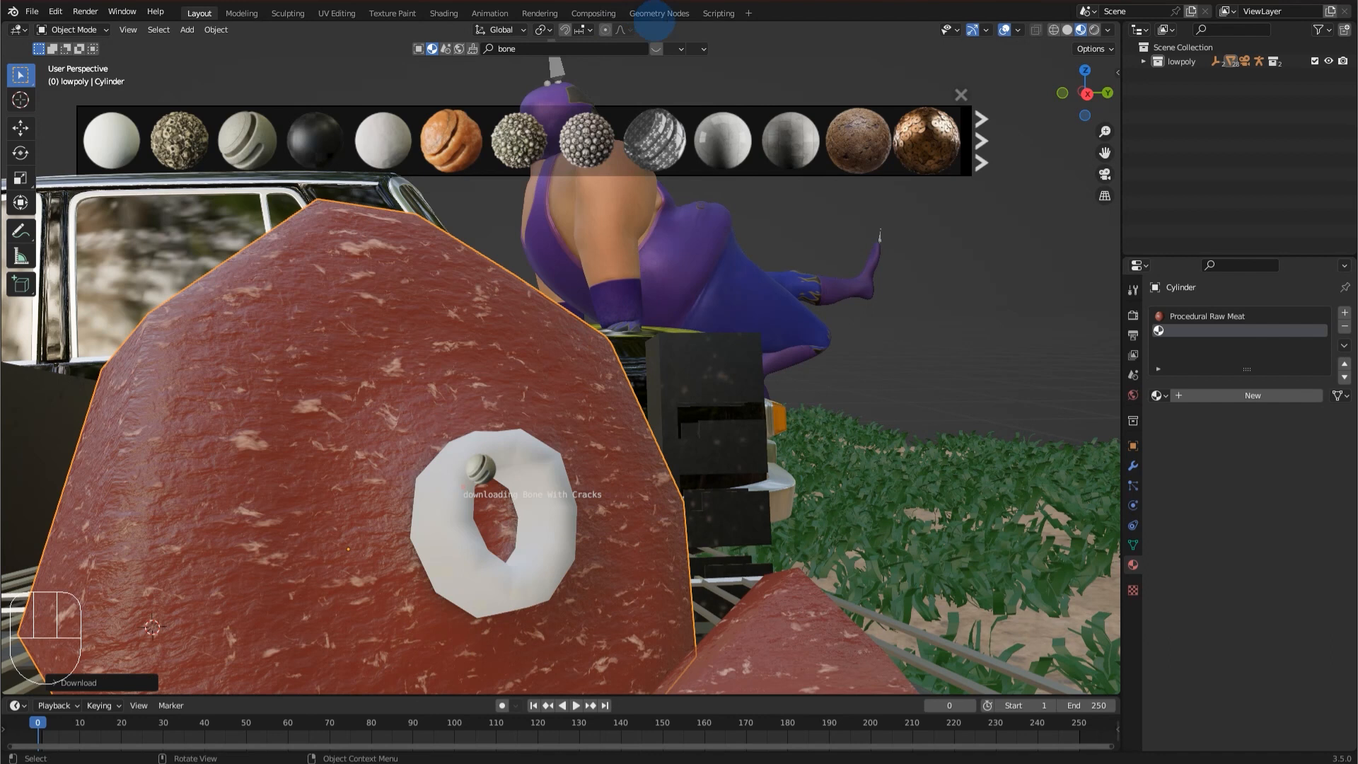
pyautogui.click(654, 49)
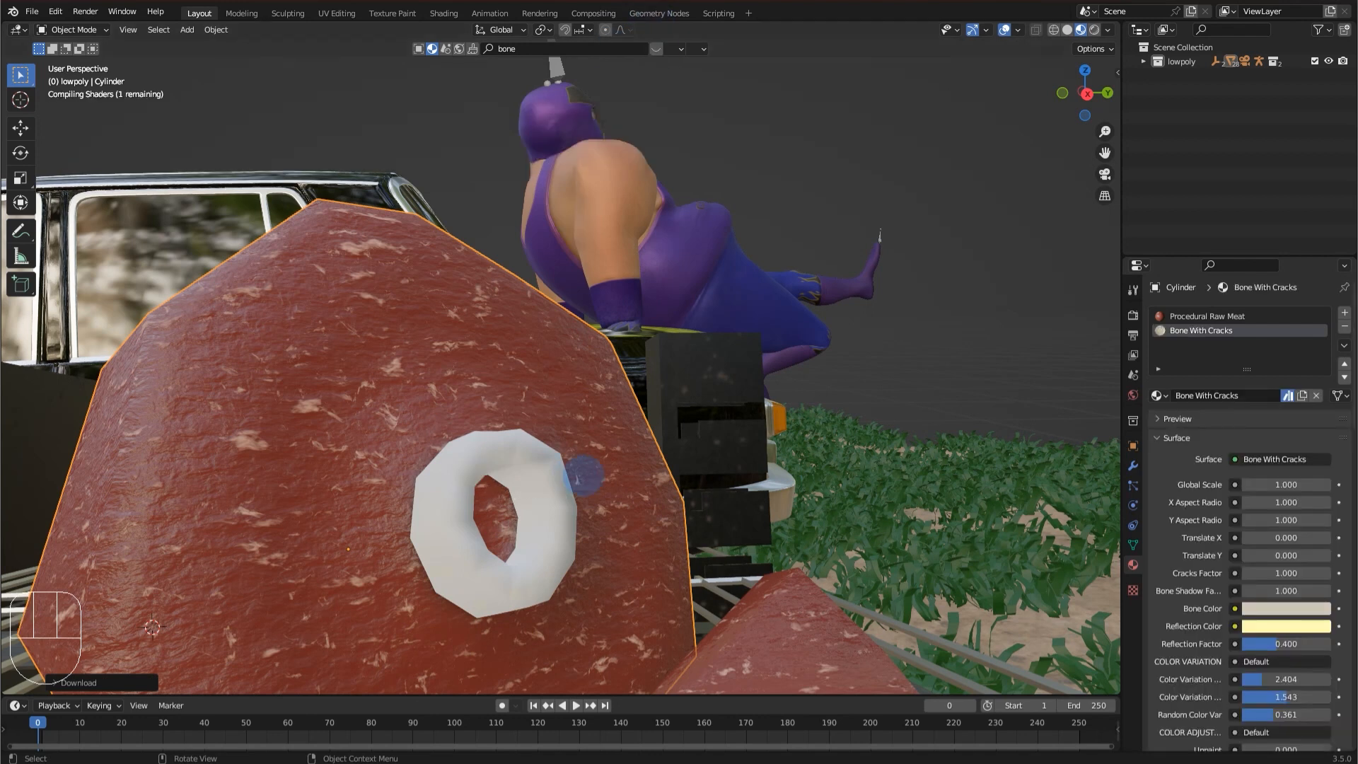
pyautogui.moveTo(583, 475); pyautogui.dragTo(412, 524, button='middle')
pyautogui.press('ctrl')
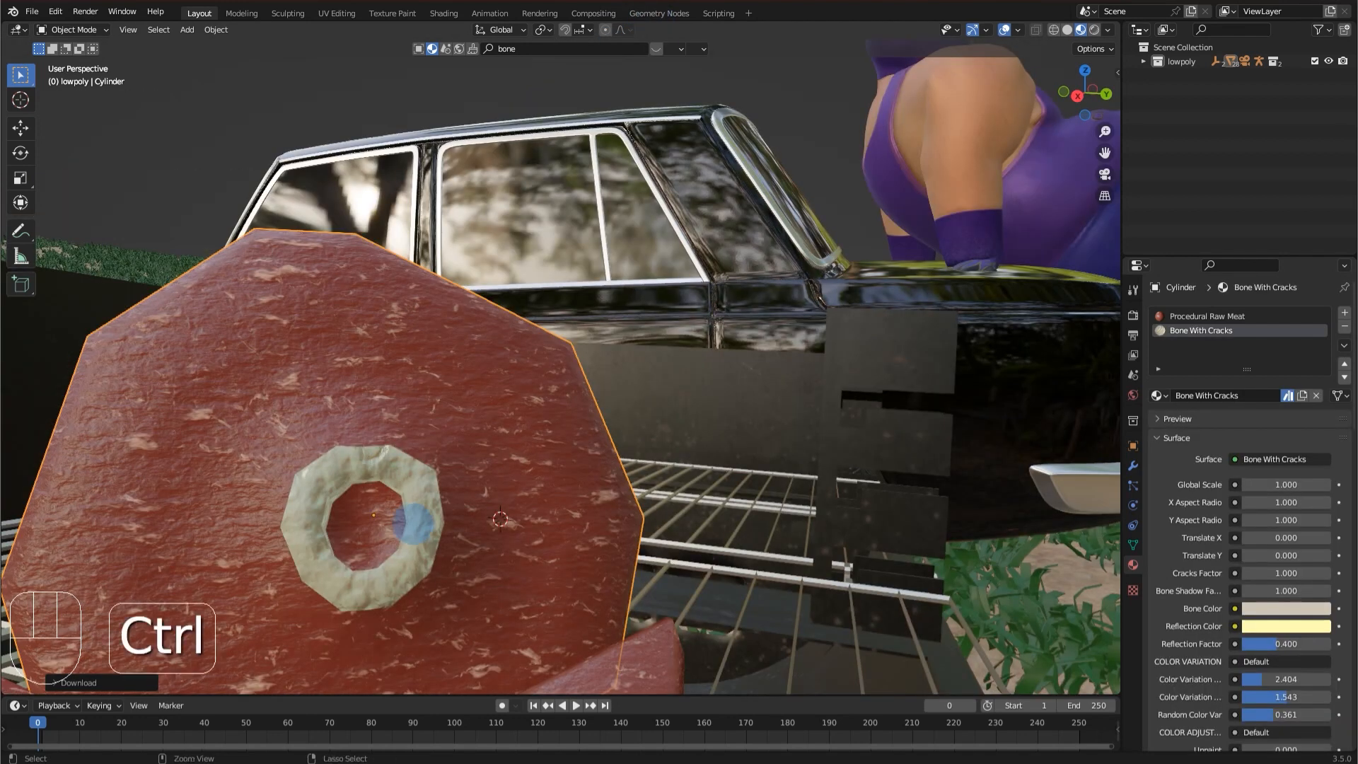
pyautogui.hotkey('ctrl', 's')
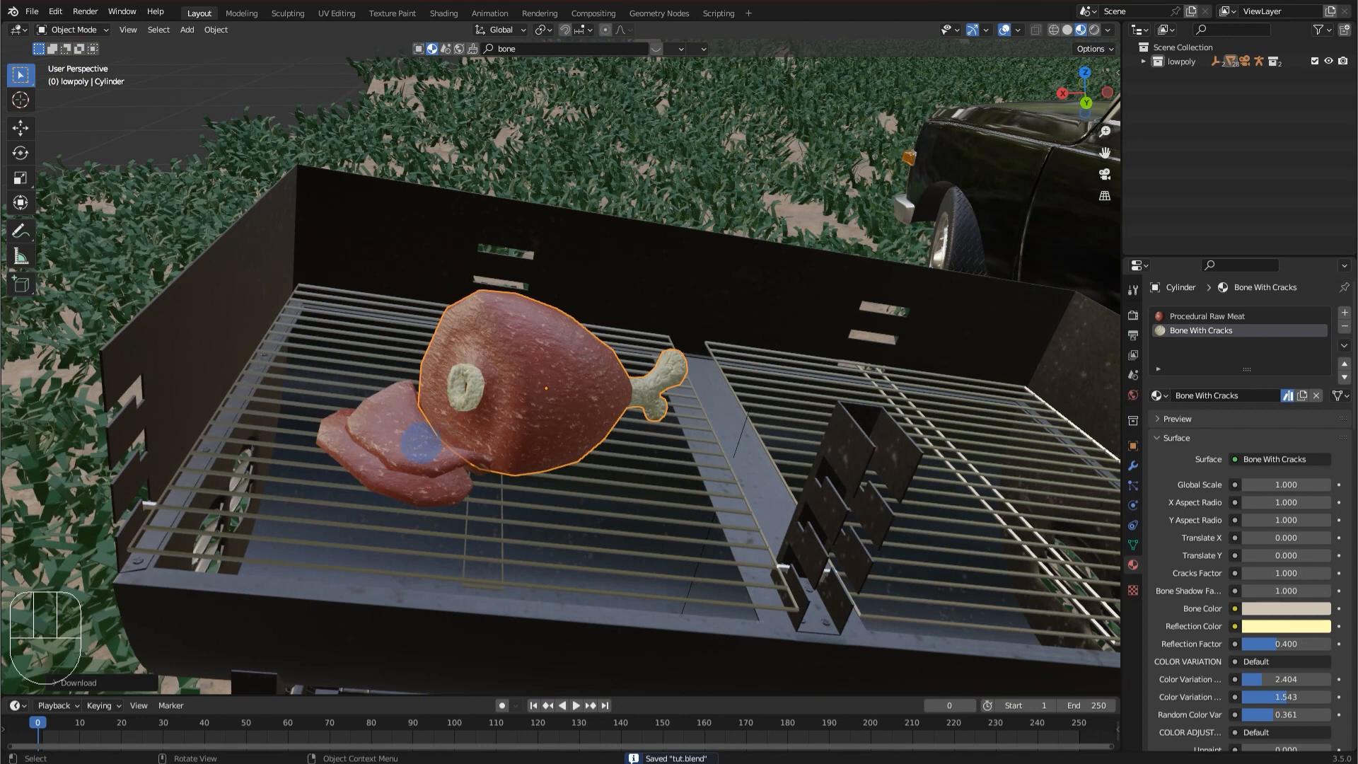
# Join the meat slices with the ham into one object and return to the camera view.
pyautogui.click(432, 489)
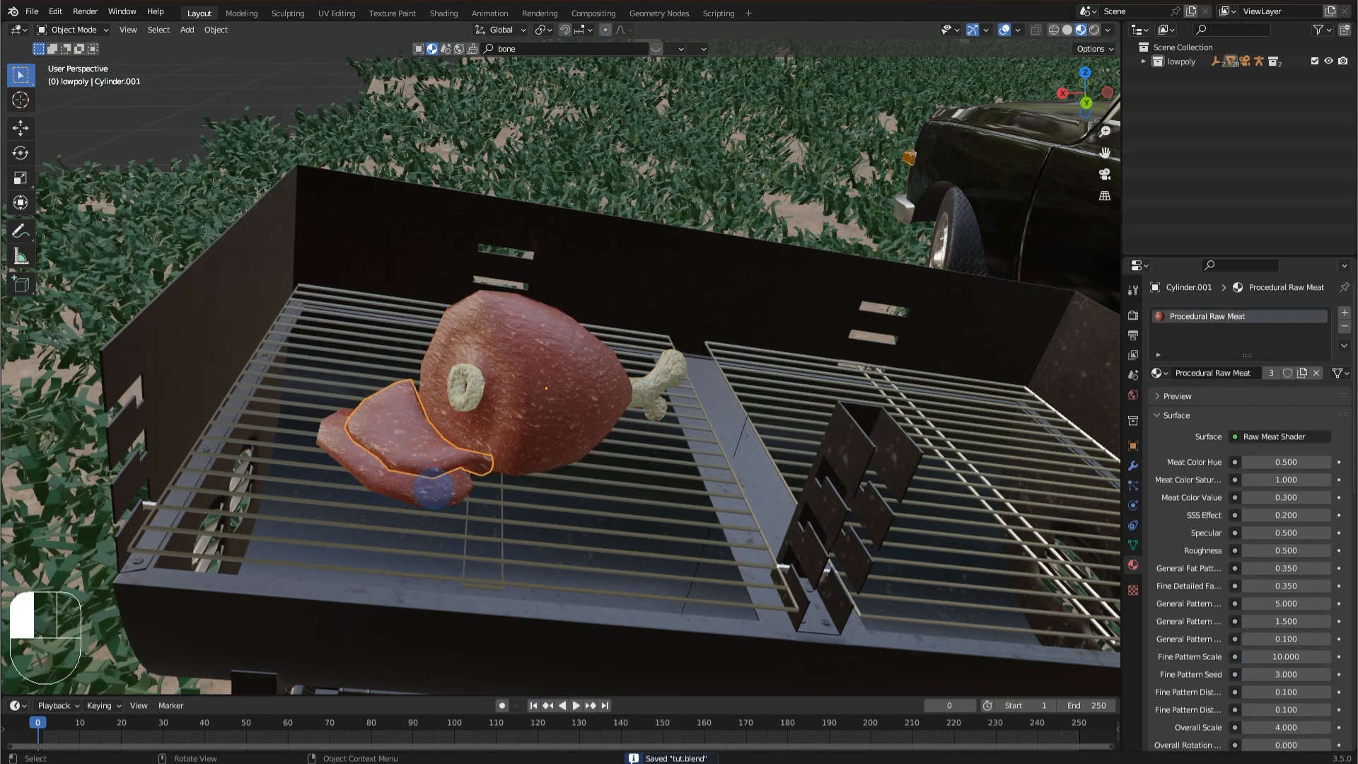
pyautogui.keyDown('ctrl'); pyautogui.click(517, 402); pyautogui.keyUp('ctrl')
pyautogui.hotkey('ctrl', 'j')
pyautogui.hotkey('ctrl', 'j')
pyautogui.scroll(-10, 517, 404)
pyautogui.moveTo(516, 404); pyautogui.dragTo(576, 394, button='middle')
pyautogui.scroll(-4, 576, 394)
pyautogui.click(1105, 174)
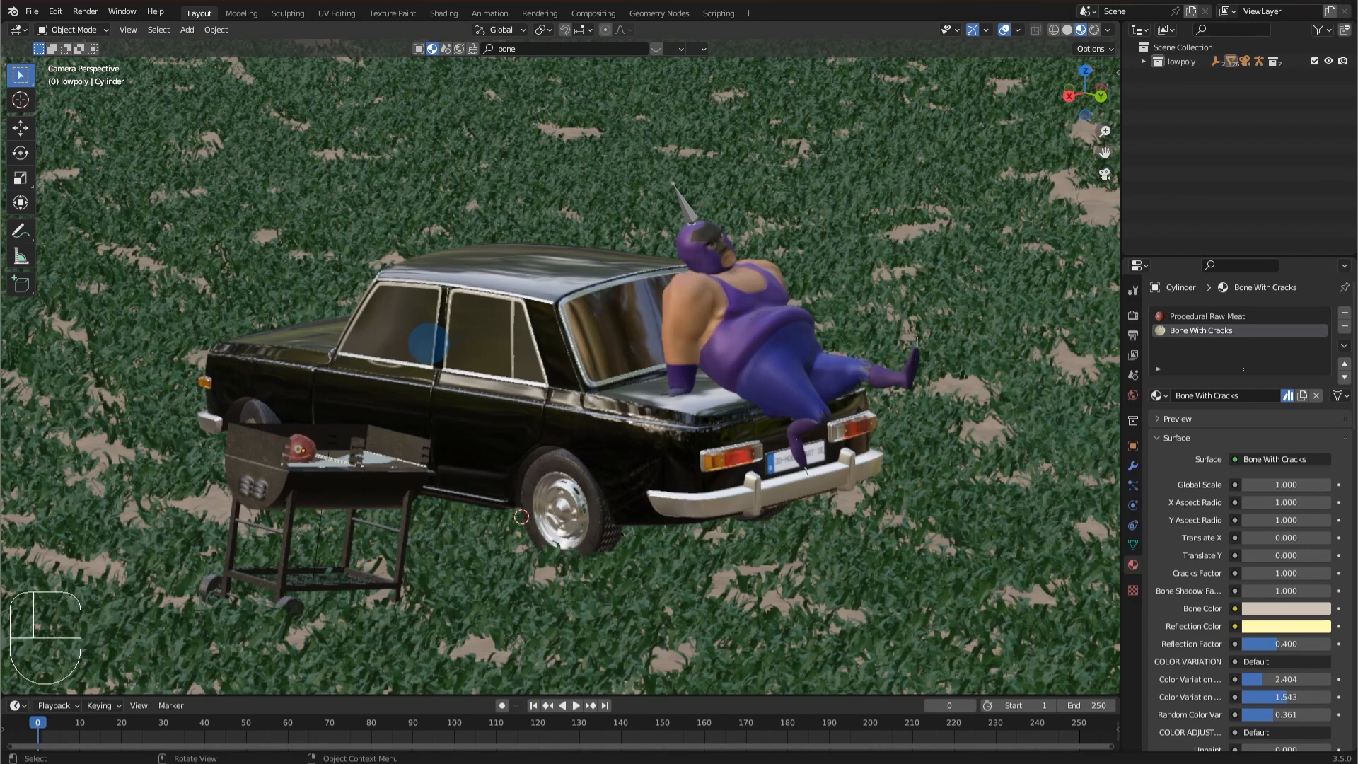
# Scale up the joined ham on the grill and frame it up close.
pyautogui.scroll(7, 428, 343)
pyautogui.scroll(-6, 182, 476)
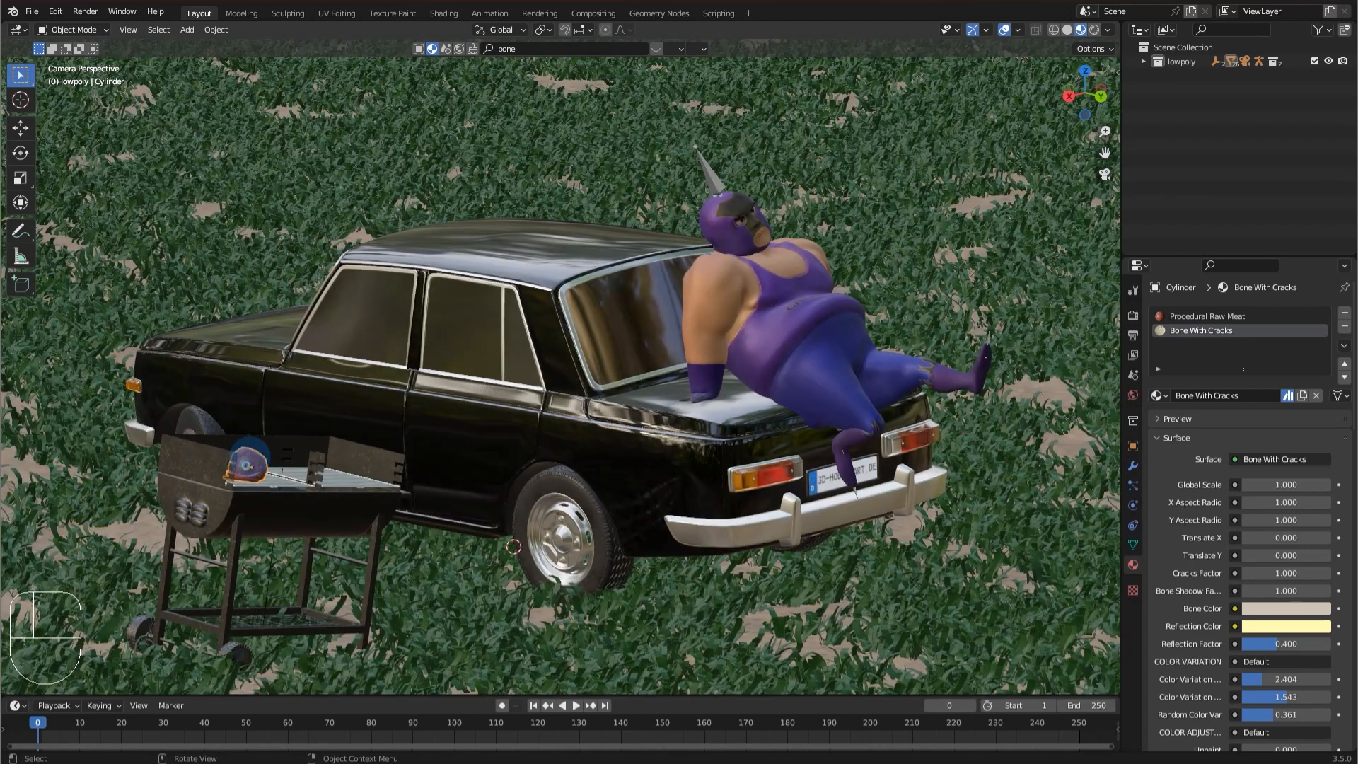
pyautogui.press('g')
pyautogui.press('s')
pyautogui.click(314, 444)
pyautogui.press('KP_Decimal')
pyautogui.press('KP_Enter')
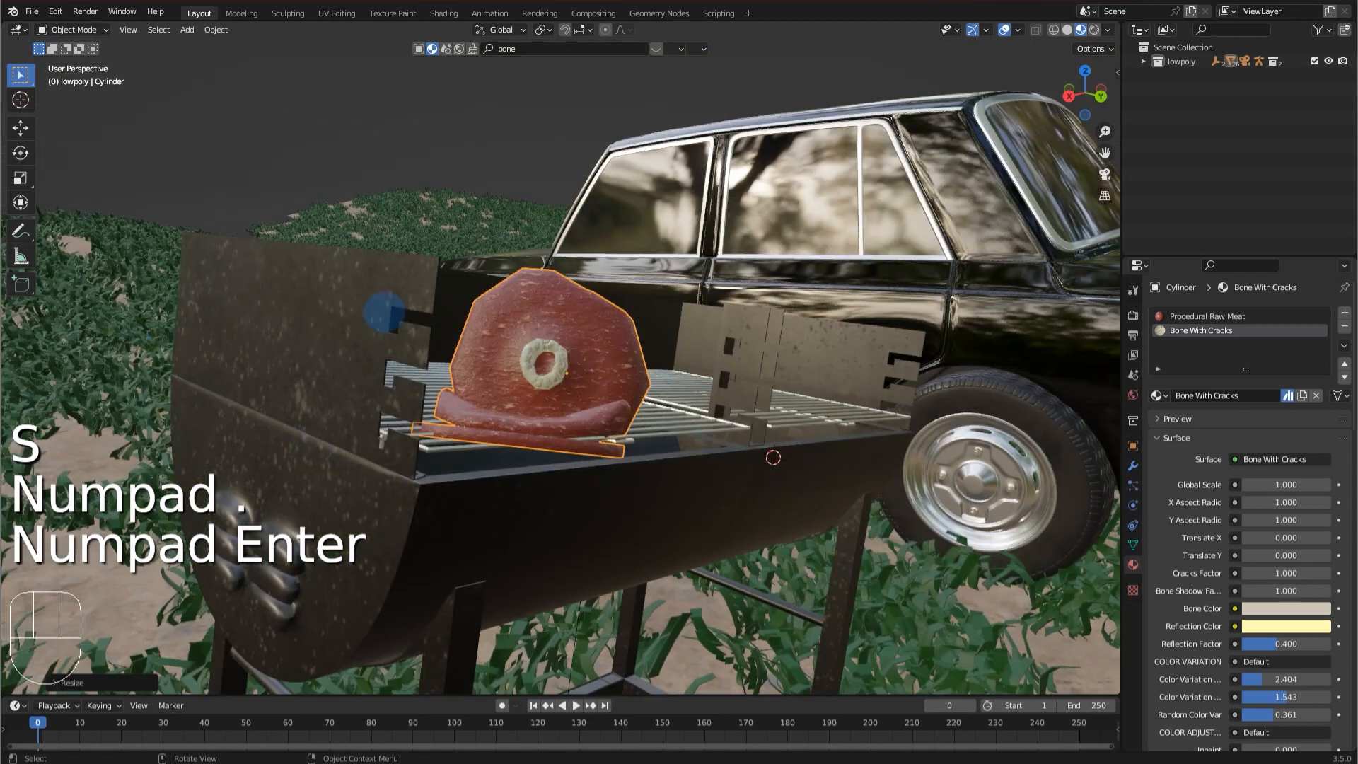
# Move the ham into place on the grate and save the file from the camera view.
pyautogui.press('g')
pyautogui.click(1104, 174)
pyautogui.click(1104, 174)
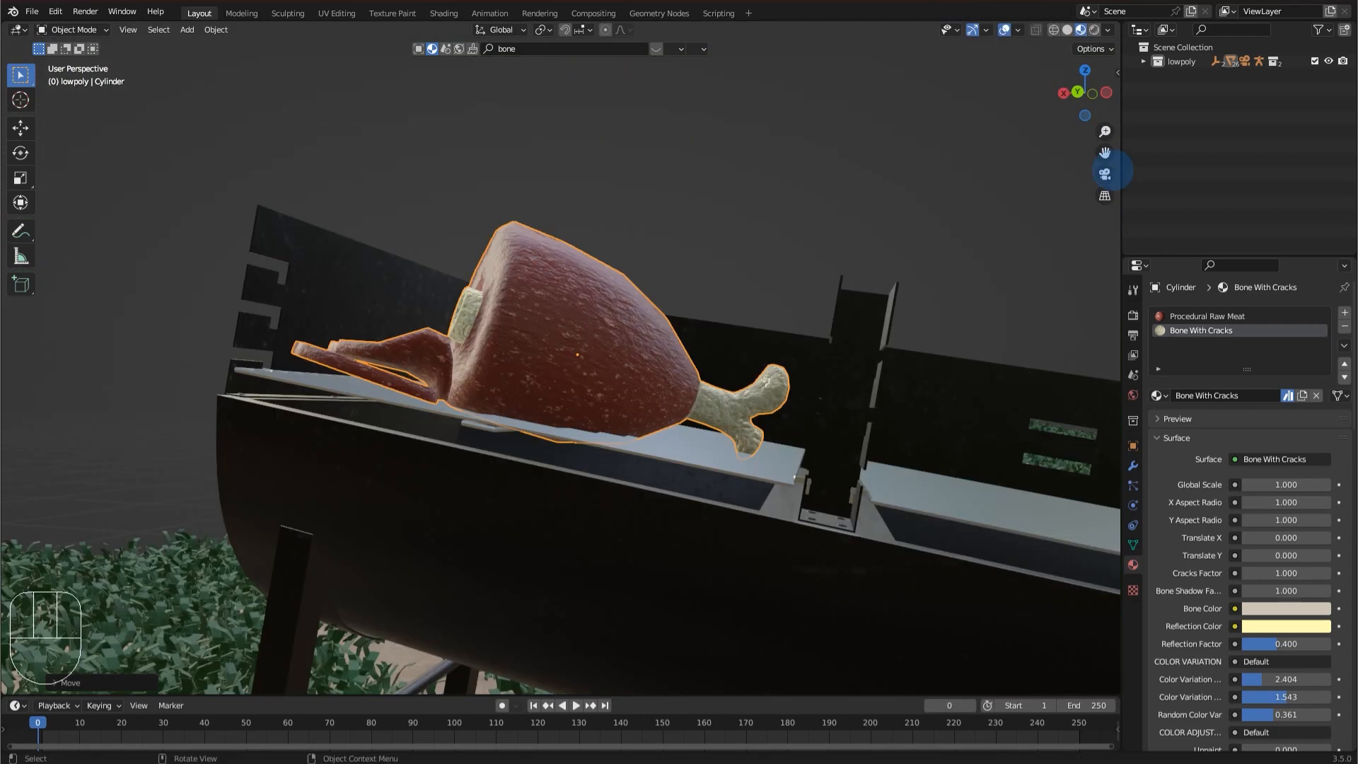
pyautogui.hotkey('ctrl', 's')
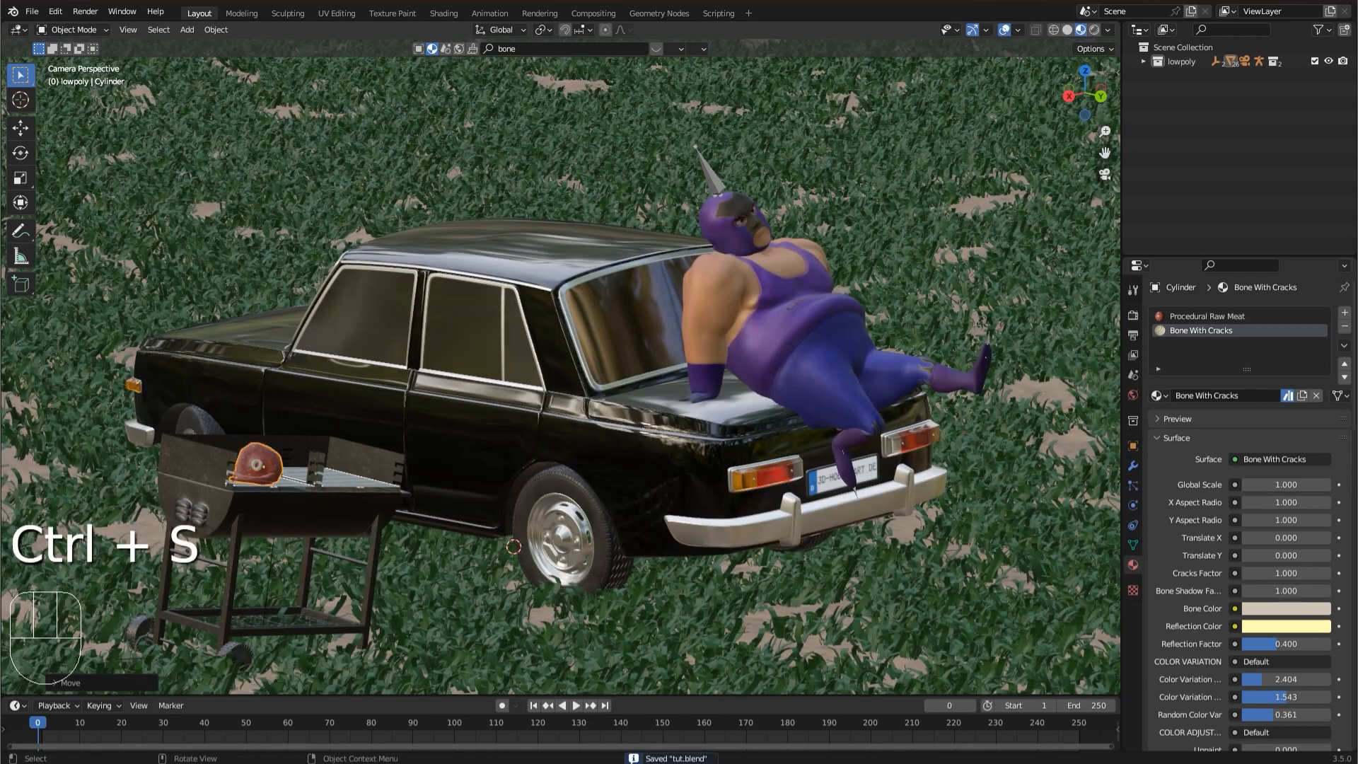
# Rotate the ham about the Z axis so its bone end shows in the camera view.
pyautogui.press('r')
pyautogui.press('z')
pyautogui.click(261, 261)
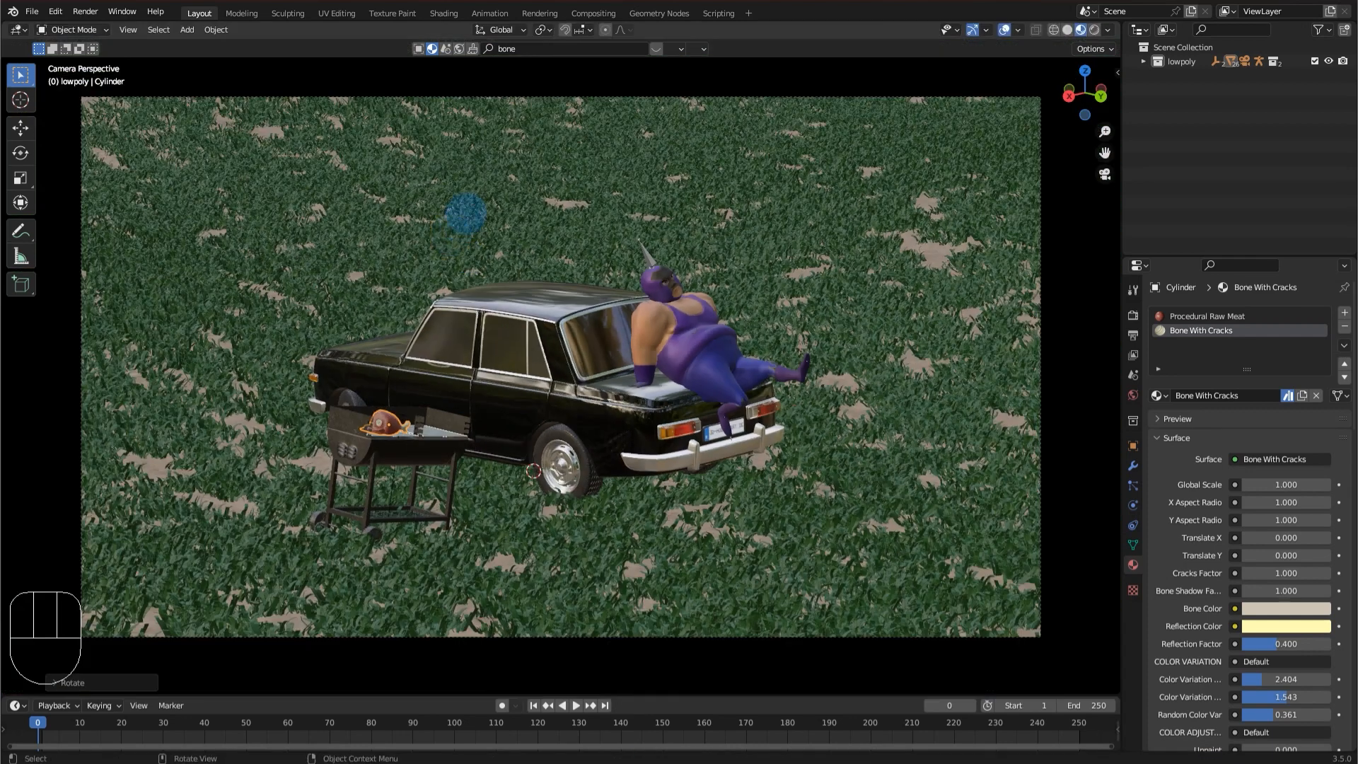
# Select the character's armature, then move it and rotate it about the global X axis to seat the character on the car's trunk.
pyautogui.moveTo(464, 212); pyautogui.dragTo(803, 327, button='middle')
pyautogui.scroll(6, 801, 326)
pyautogui.scroll(-2, 580, 77)
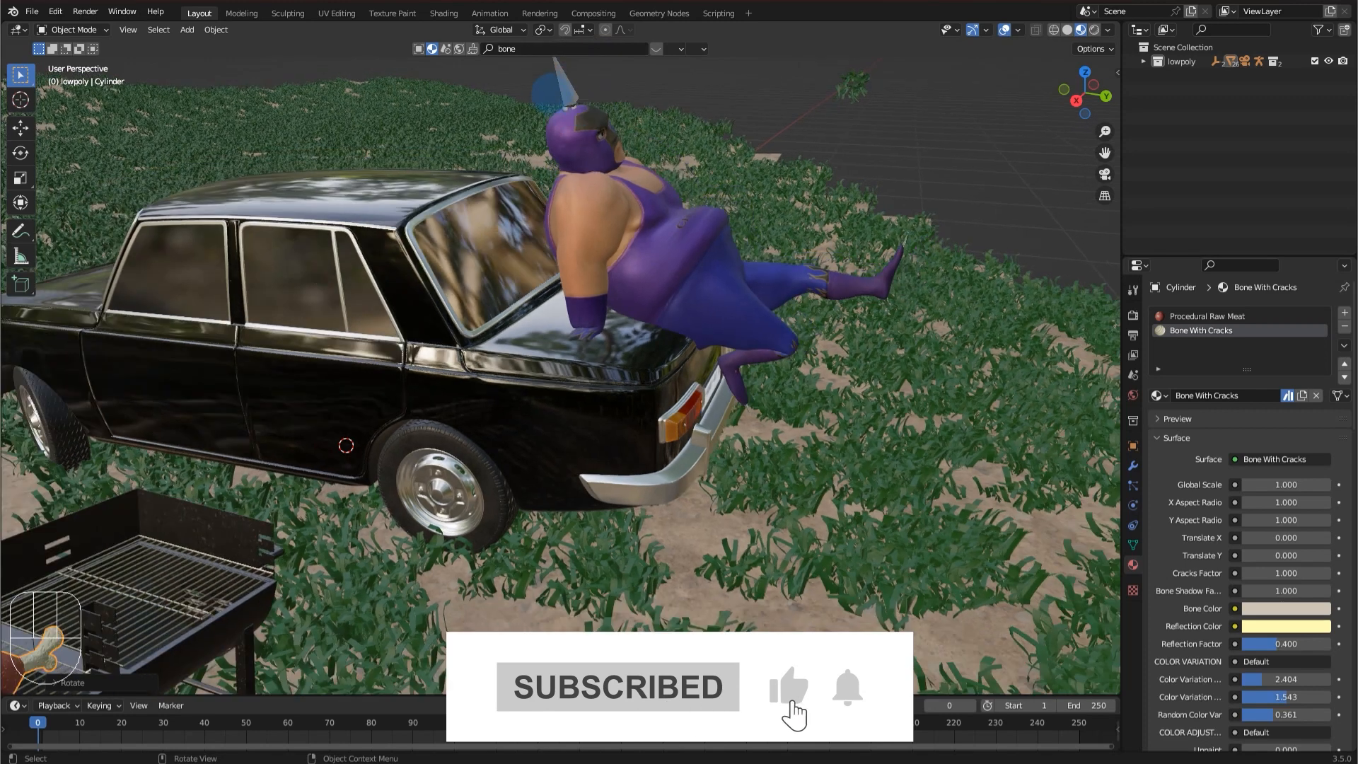
pyautogui.click(559, 92)
pyautogui.press('KP_Enter')
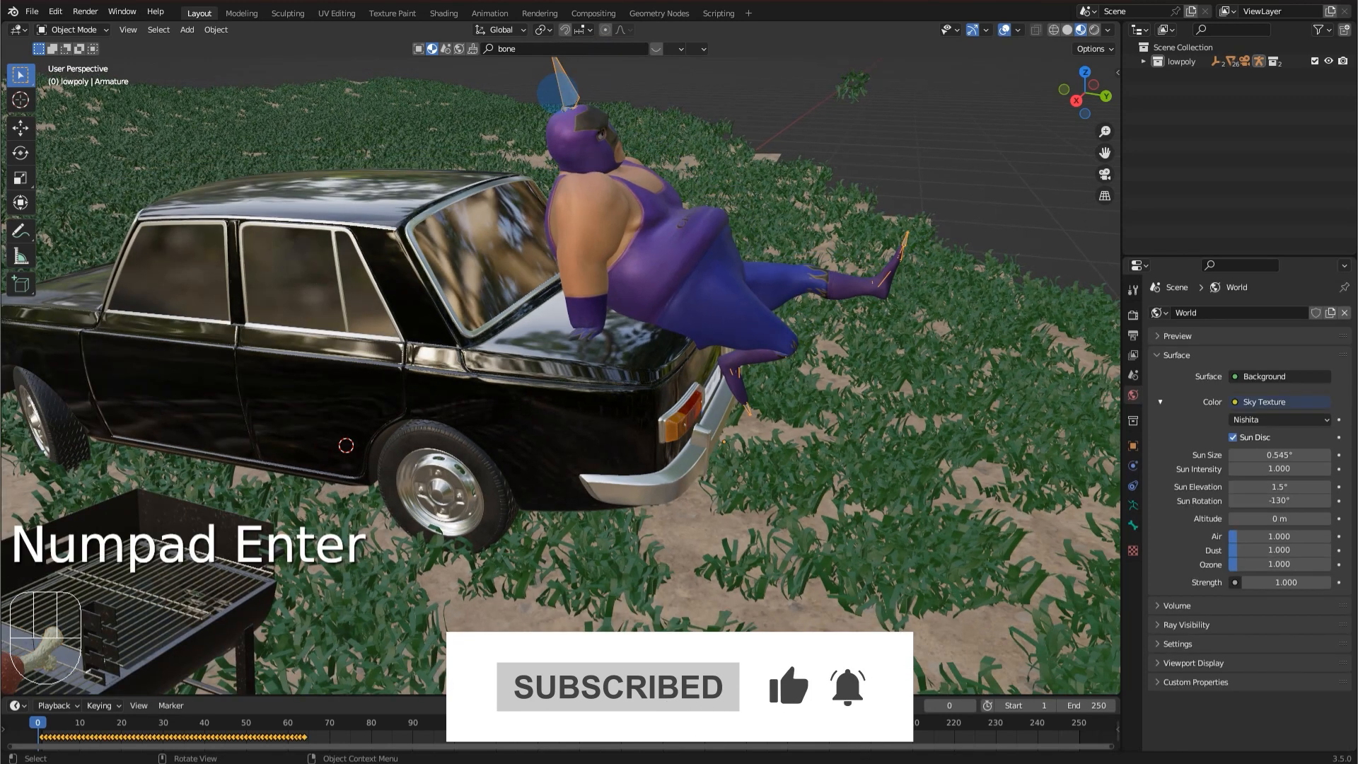
pyautogui.press('KP_Decimal')
pyautogui.scroll(-3, 429, 316)
pyautogui.moveTo(428, 316); pyautogui.dragTo(440, 271, button='middle')
pyautogui.scroll(5, 439, 269)
pyautogui.press('r')
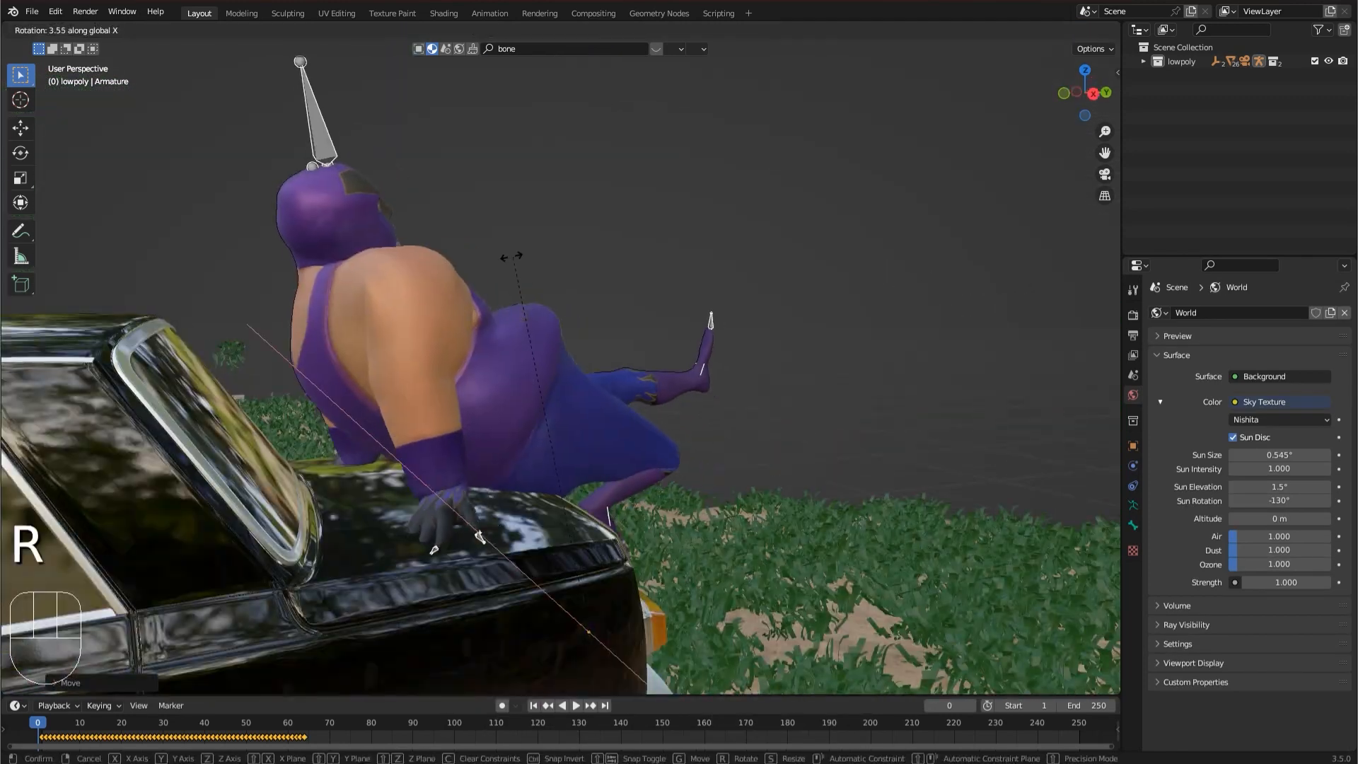
pyautogui.press('r')
pyautogui.press('g')
# Play the character's animation to check the pose, return to the first frame and save the file from the camera view.
pyautogui.press('space')
pyautogui.moveTo(467, 297)
pyautogui.mouseDown(button='middle')
pyautogui.moveTo(433, 280)
pyautogui.moveTo(450, 302)
pyautogui.mouseUp(button='middle')
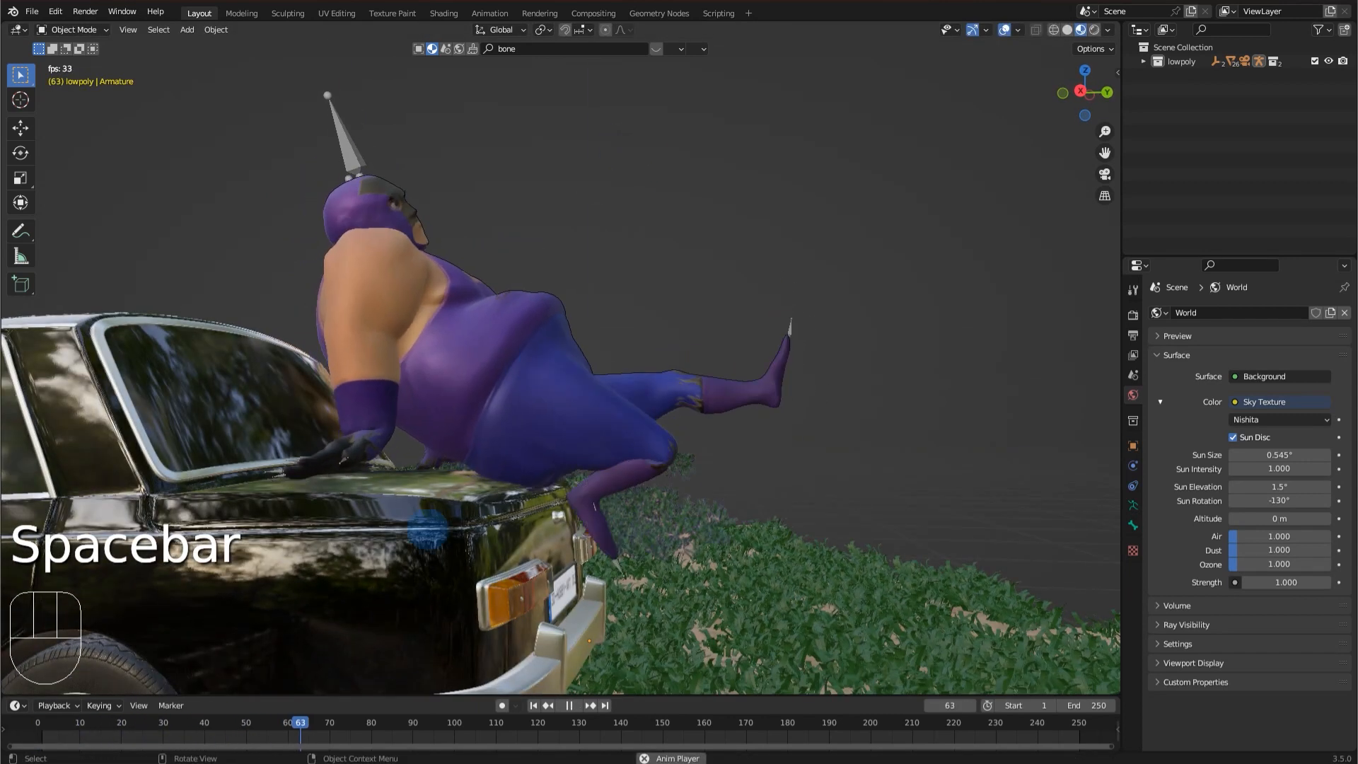
pyautogui.press('space')
pyautogui.click(533, 706)
pyautogui.click(1105, 174)
pyautogui.hotkey('ctrl', 's')
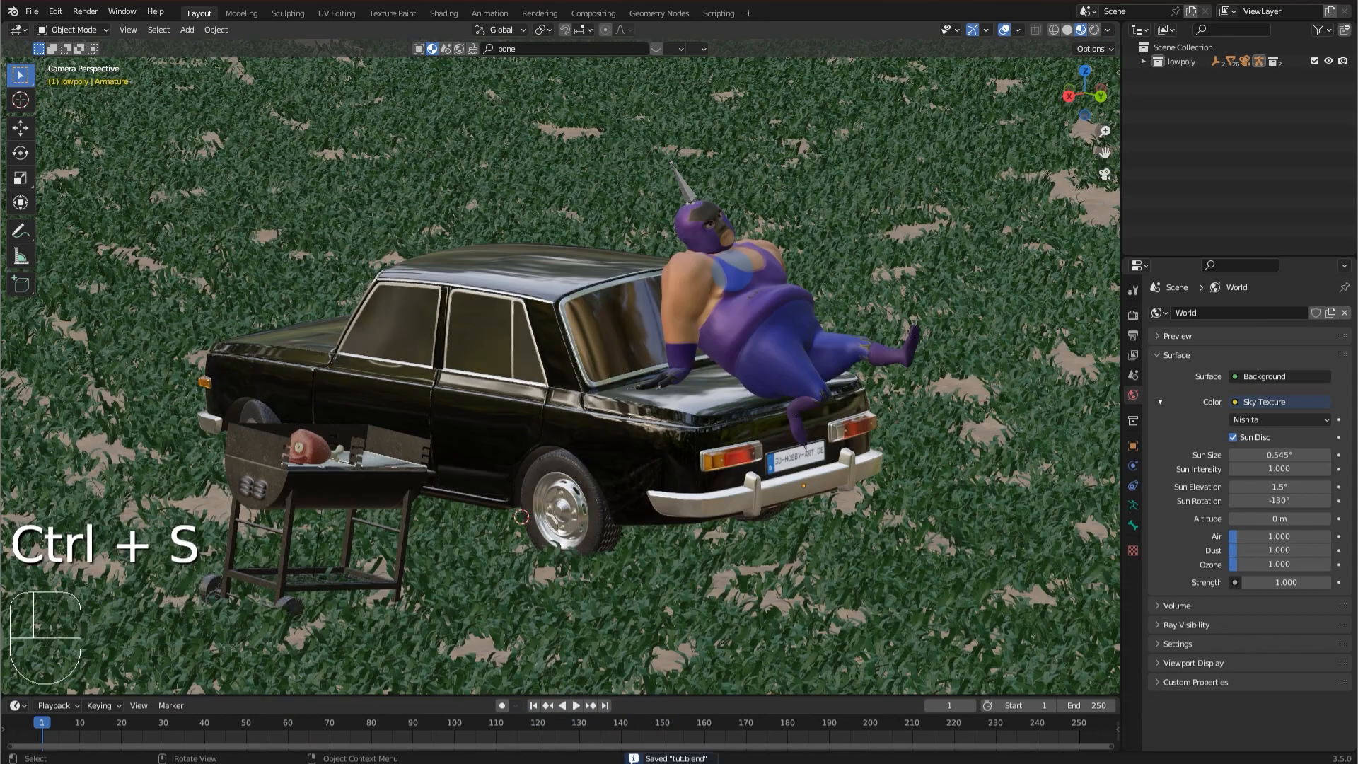
# Examine the car, character and grill in Rendered shading from the camera view.
pyautogui.scroll(1, 731, 262)
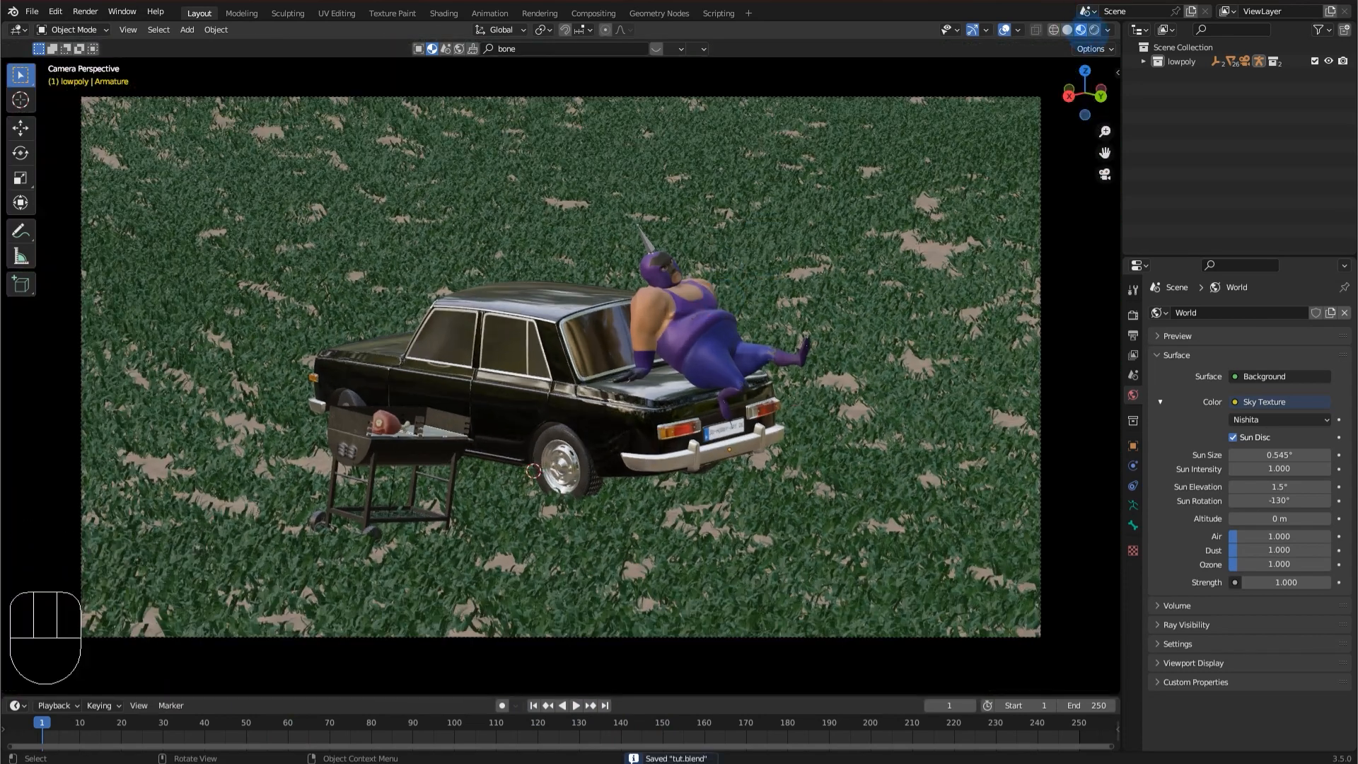
pyautogui.click(1094, 30)
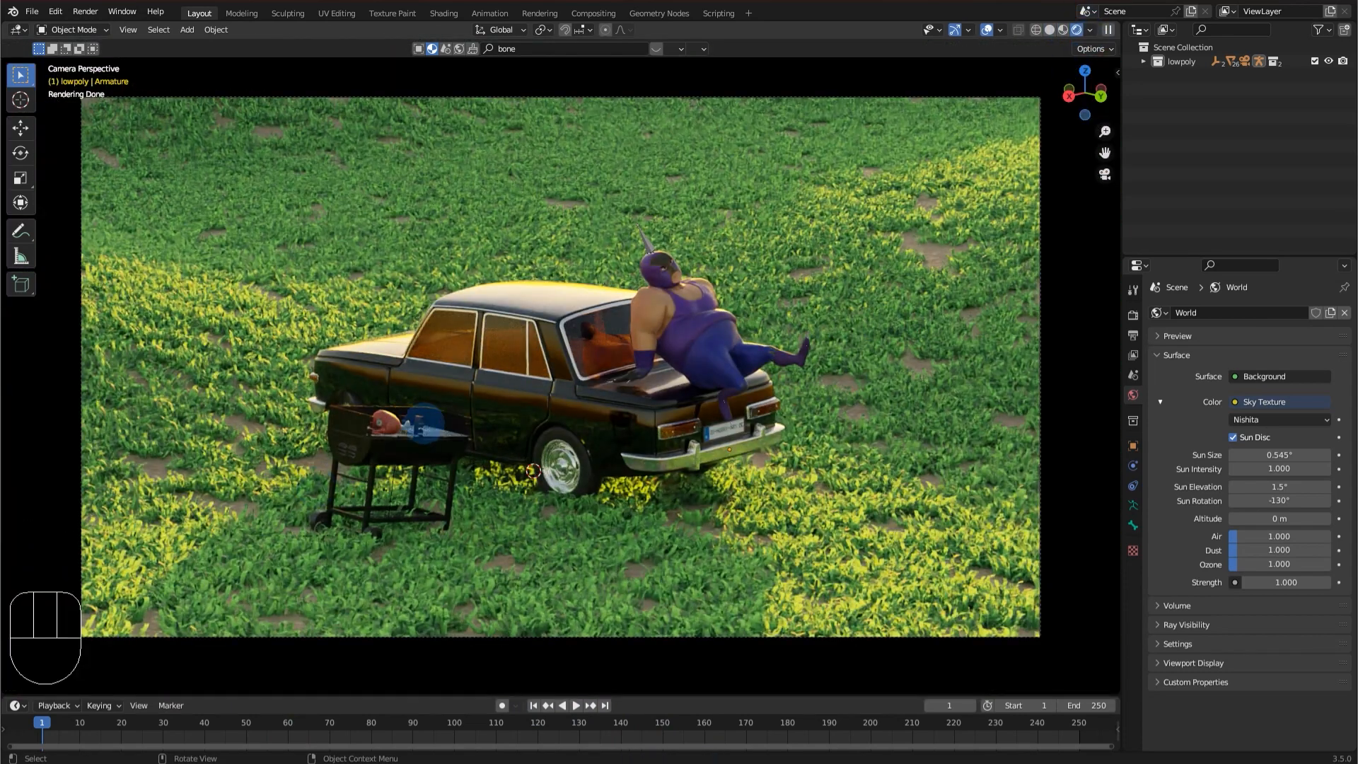
pyautogui.scroll(2, 593, 203)
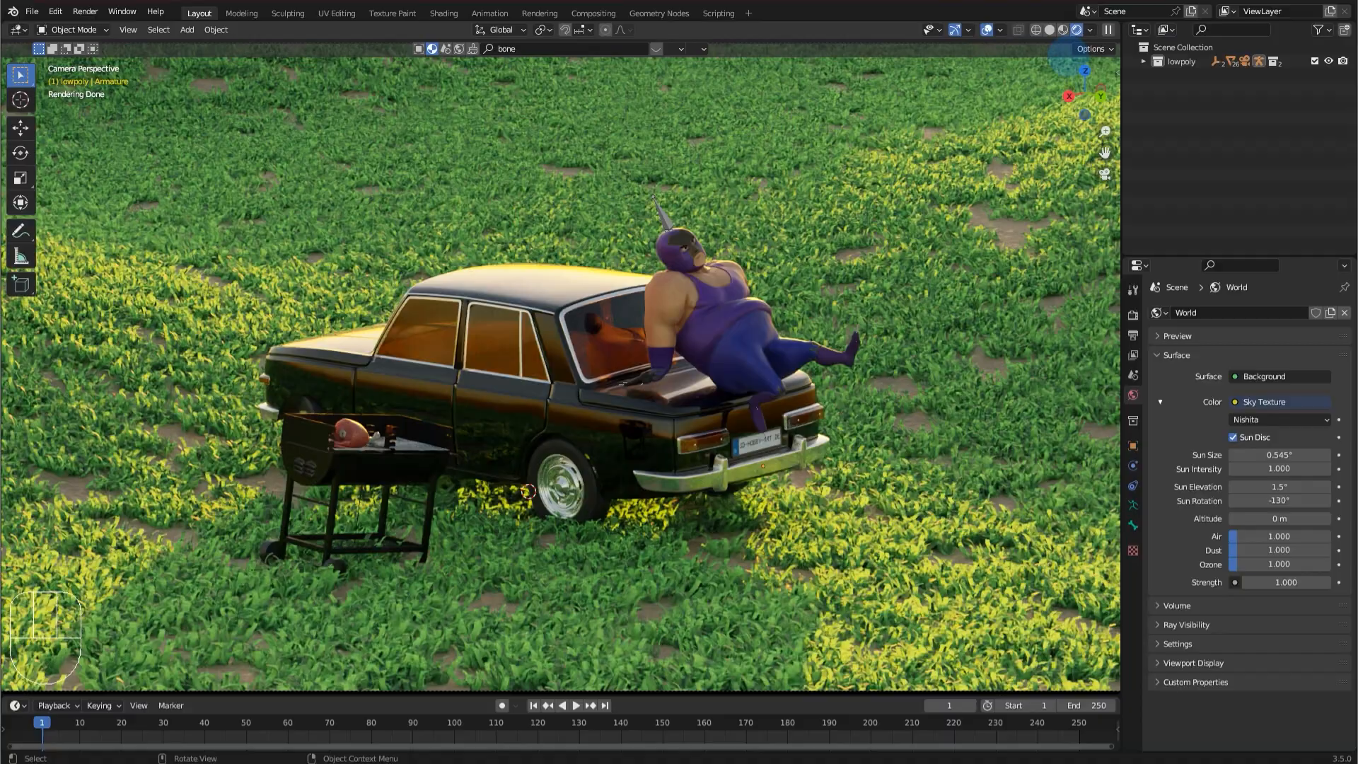
# Switch to Solid shading, move in on the grill and search the model library for "FIRE".
pyautogui.click(1052, 31)
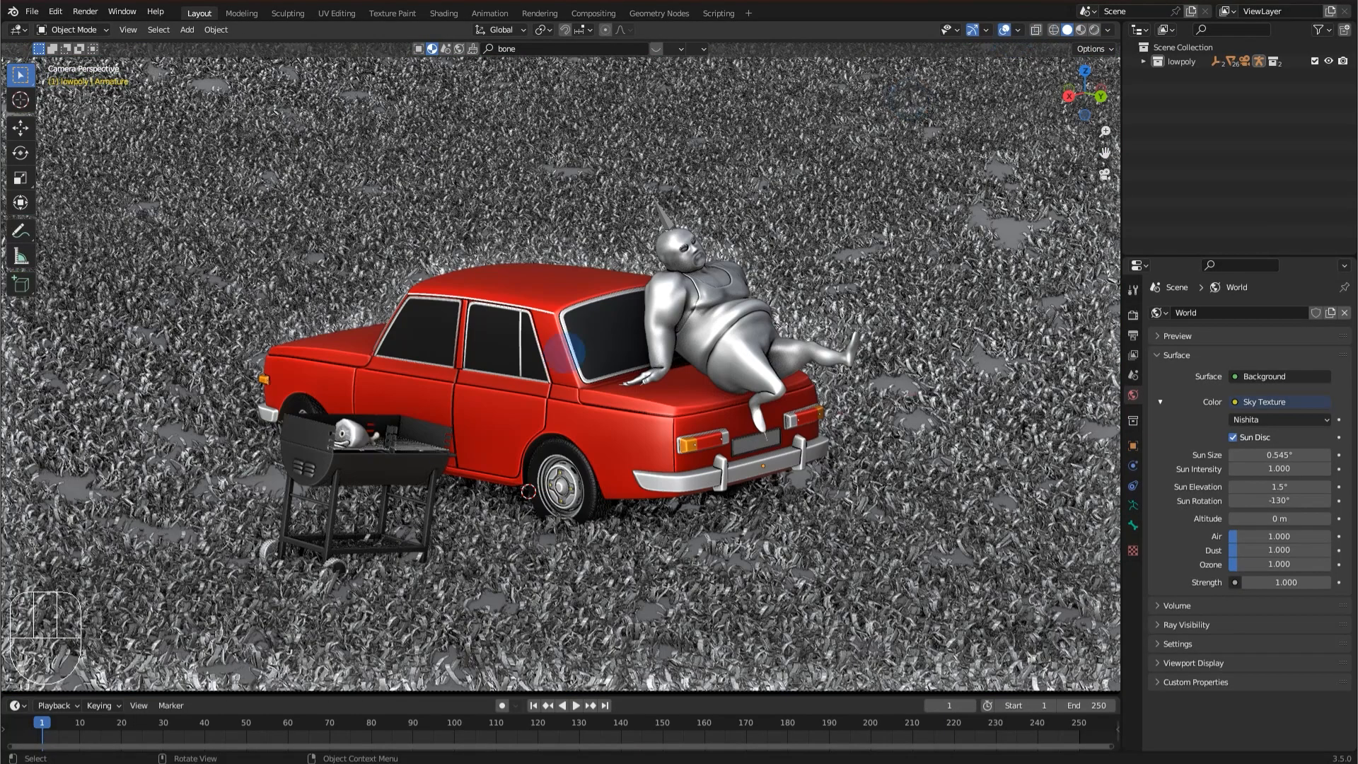
pyautogui.moveTo(453, 447); pyautogui.dragTo(457, 453, button='middle')
pyautogui.scroll(8, 453, 431)
pyautogui.scroll(-6, 626, 359)
pyautogui.keyDown('shift'); pyautogui.moveTo(187, 640); pyautogui.dragTo(611, 354, button='middle'); pyautogui.keyUp('shift')
pyautogui.scroll(7, 611, 344)
pyautogui.scroll(1, 582, 308)
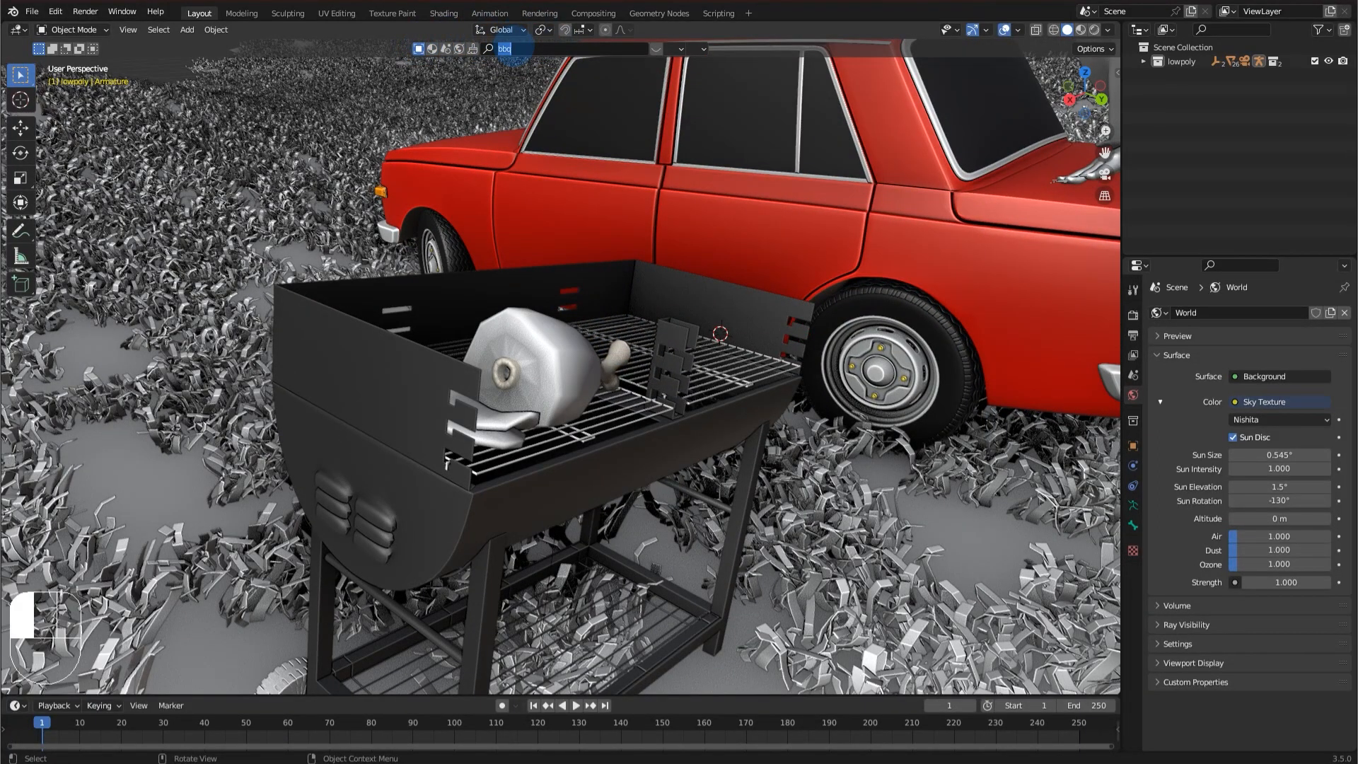
pyautogui.write('IRE')
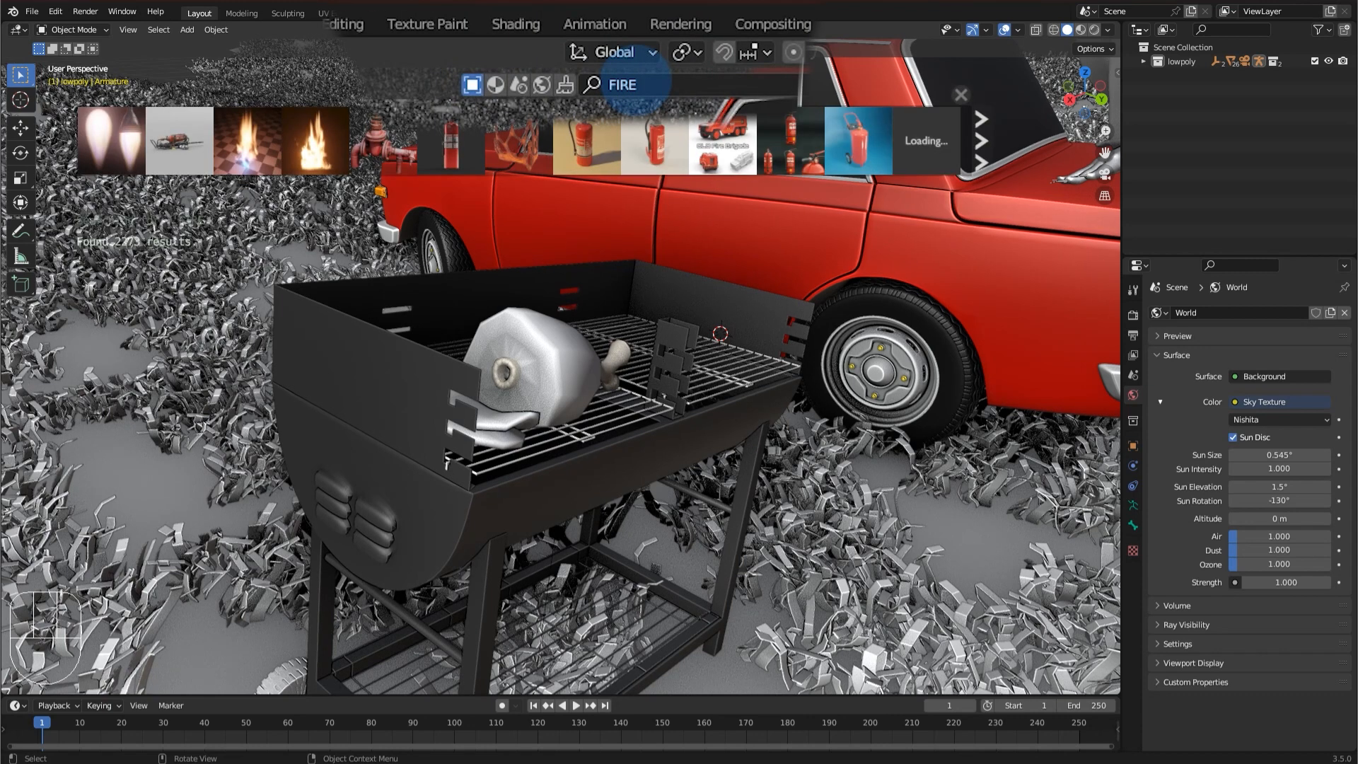
# Place the Animated Fire Sprite model on the grill and select its plane with the asset results hidden.
pyautogui.moveTo(306, 142)
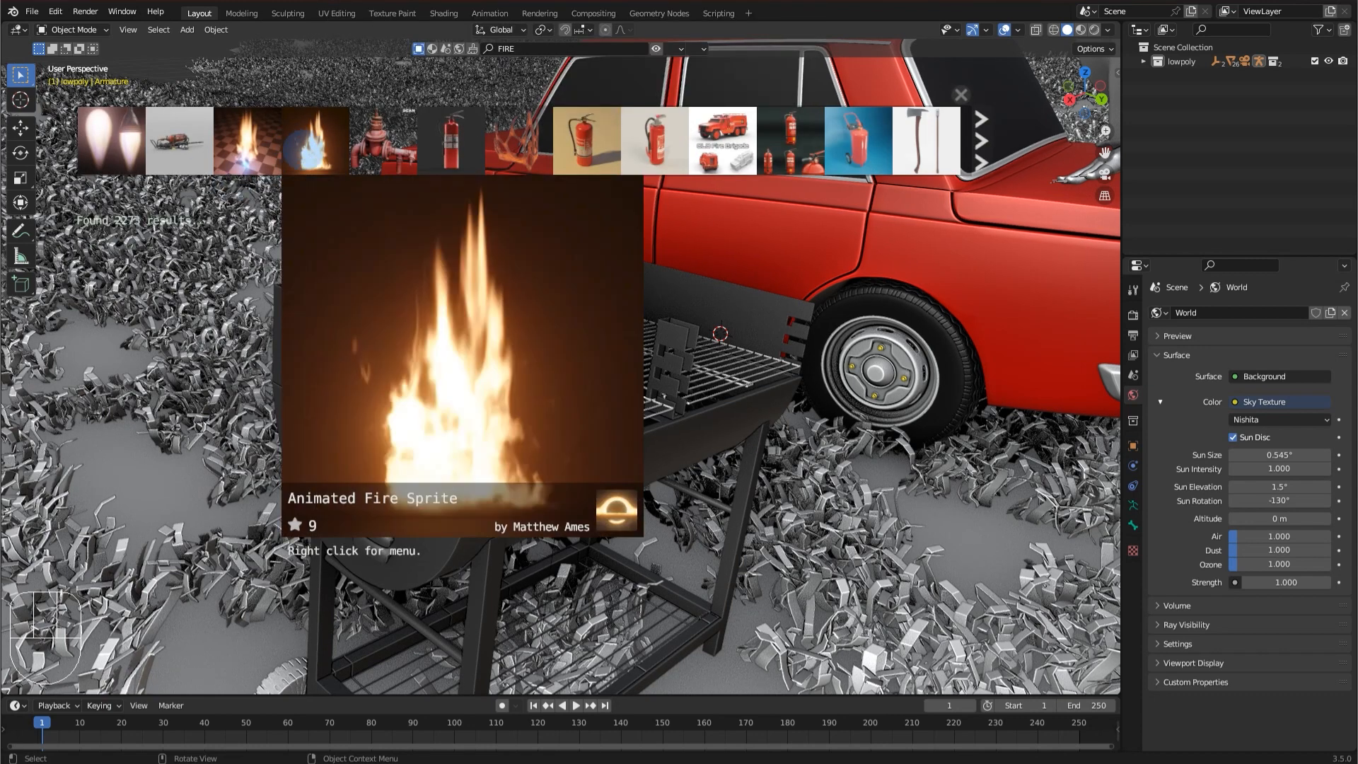
pyautogui.moveTo(545, 388); pyautogui.dragTo(393, 385, button='middle')
pyautogui.moveTo(323, 147); pyautogui.dragTo(623, 352)
pyautogui.scroll(-8, 623, 352)
pyautogui.moveTo(623, 352); pyautogui.dragTo(707, 354, button='middle')
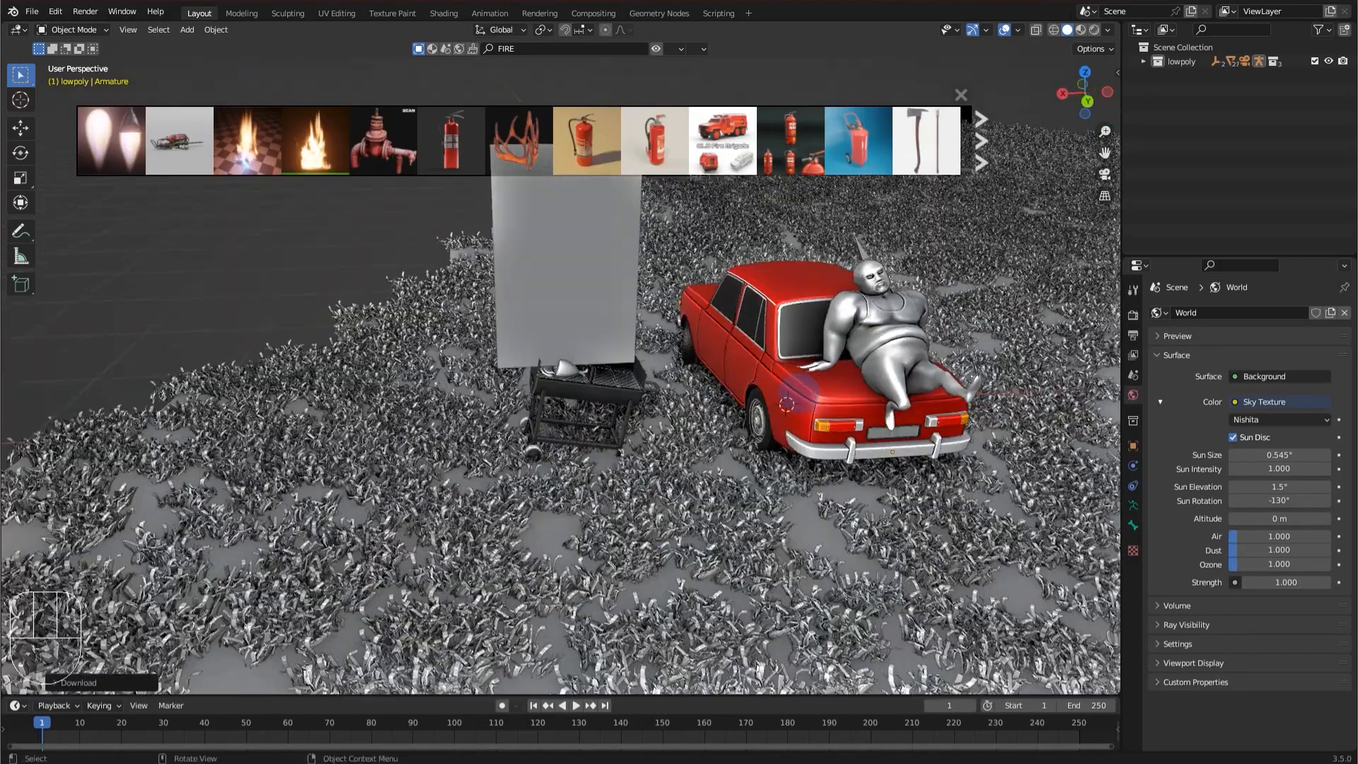
pyautogui.click(657, 48)
pyautogui.scroll(3, 533, 339)
pyautogui.click(533, 340)
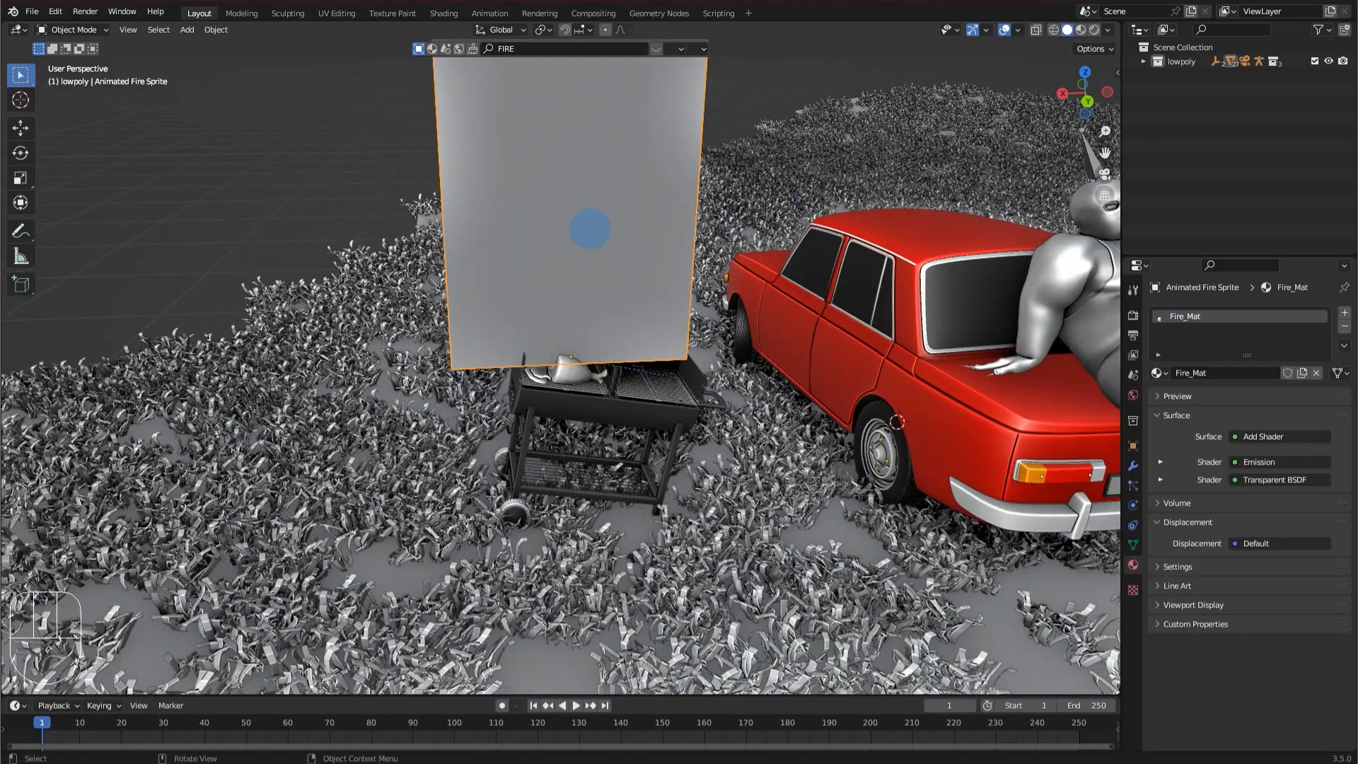
# Scale the fire plane down to about a fifth of its size and move it onto the ham on the grill.
pyautogui.press('s')
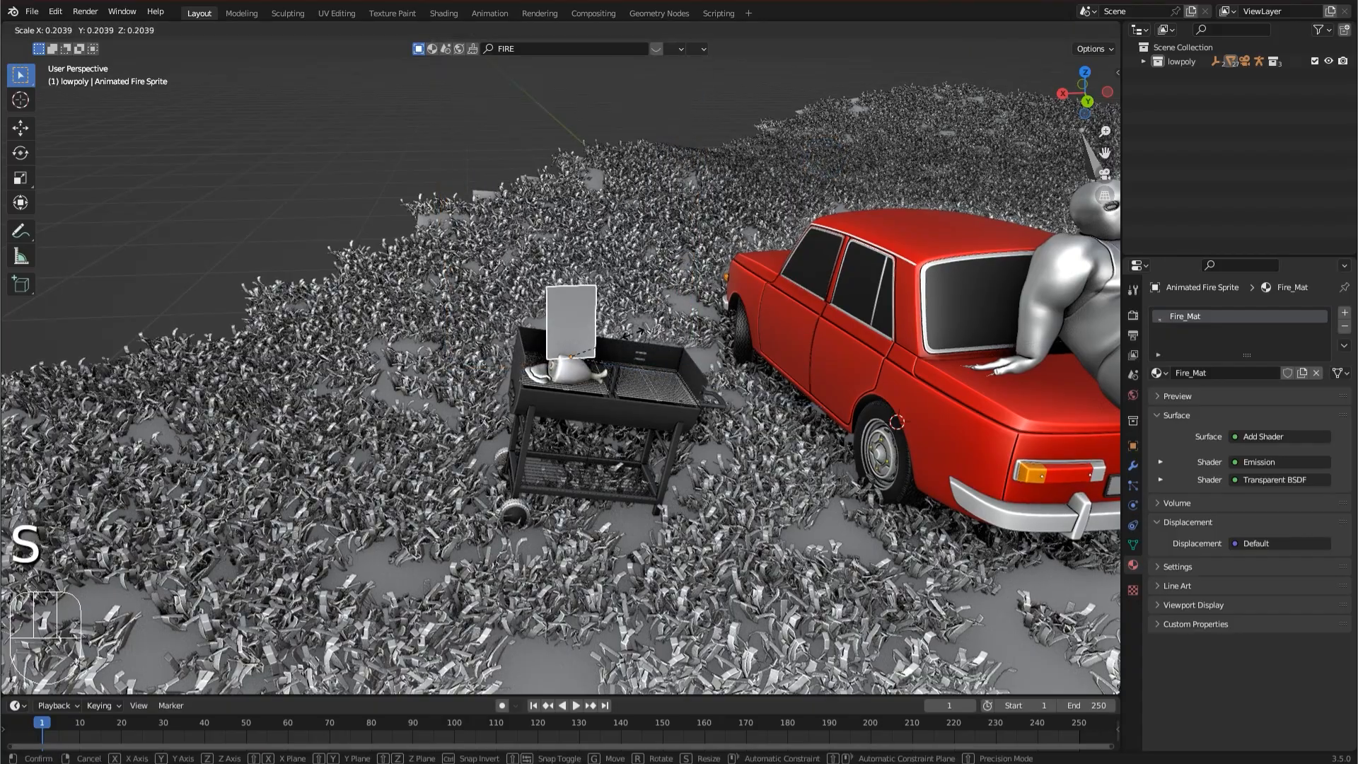
pyautogui.click(645, 303)
pyautogui.scroll(2, 646, 303)
pyautogui.press('g')
pyautogui.click(637, 339)
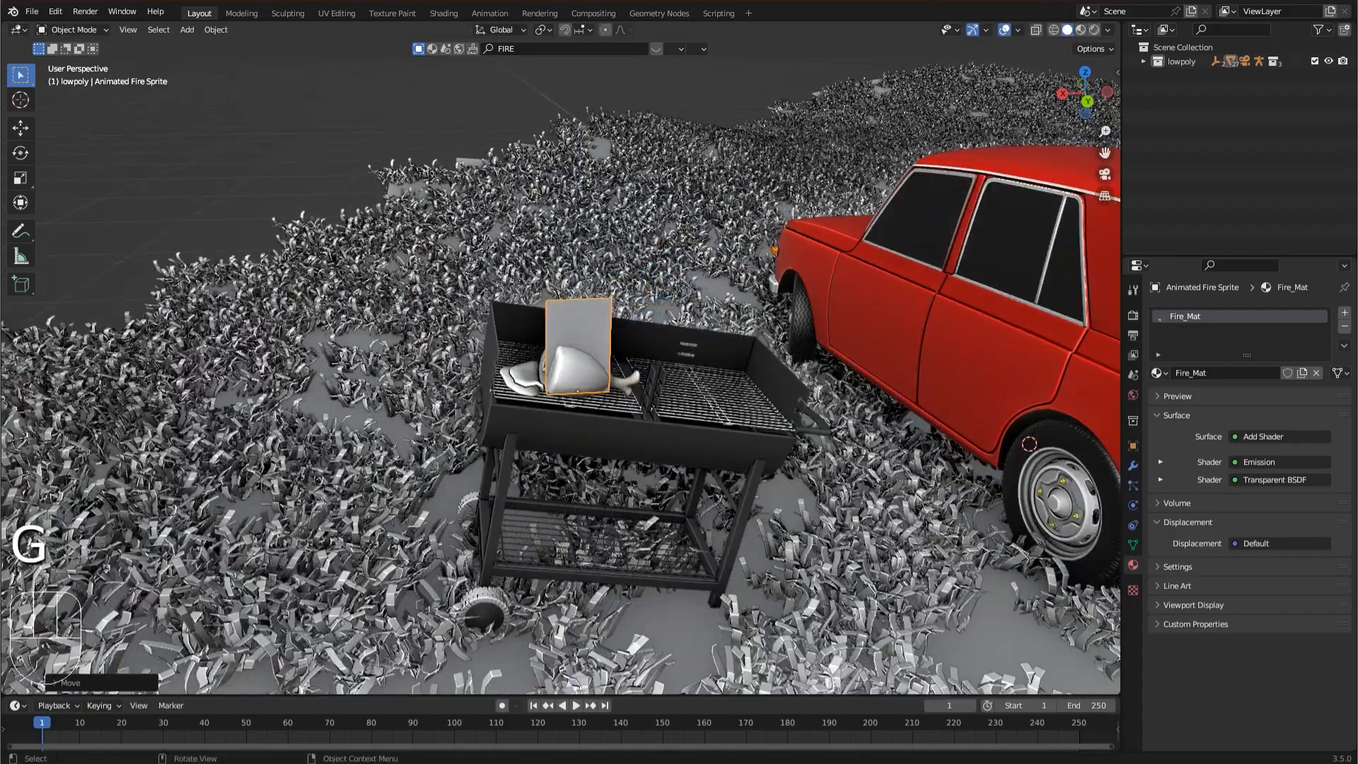
# Rotate the fire plane about the Z axis and inspect its angle to the ham from above.
pyautogui.press('r')
pyautogui.press('z')
pyautogui.click(651, 419)
pyautogui.scroll(2, 664, 257)
pyautogui.moveTo(665, 258); pyautogui.dragTo(617, 292, button='middle')
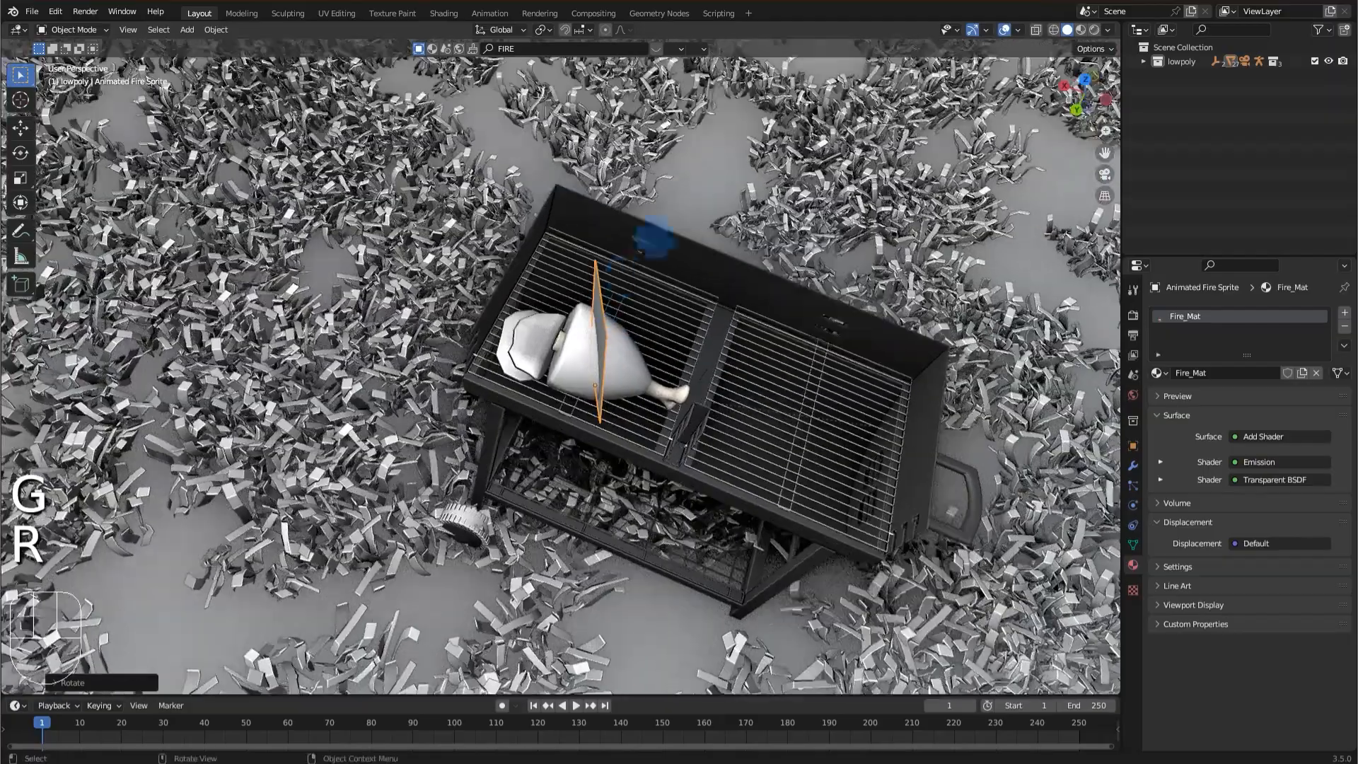
# Return to the camera view and freely tilt the fire plane with trackball rotation so it faces the camera.
pyautogui.click(1105, 174)
pyautogui.scroll(3, 559, 368)
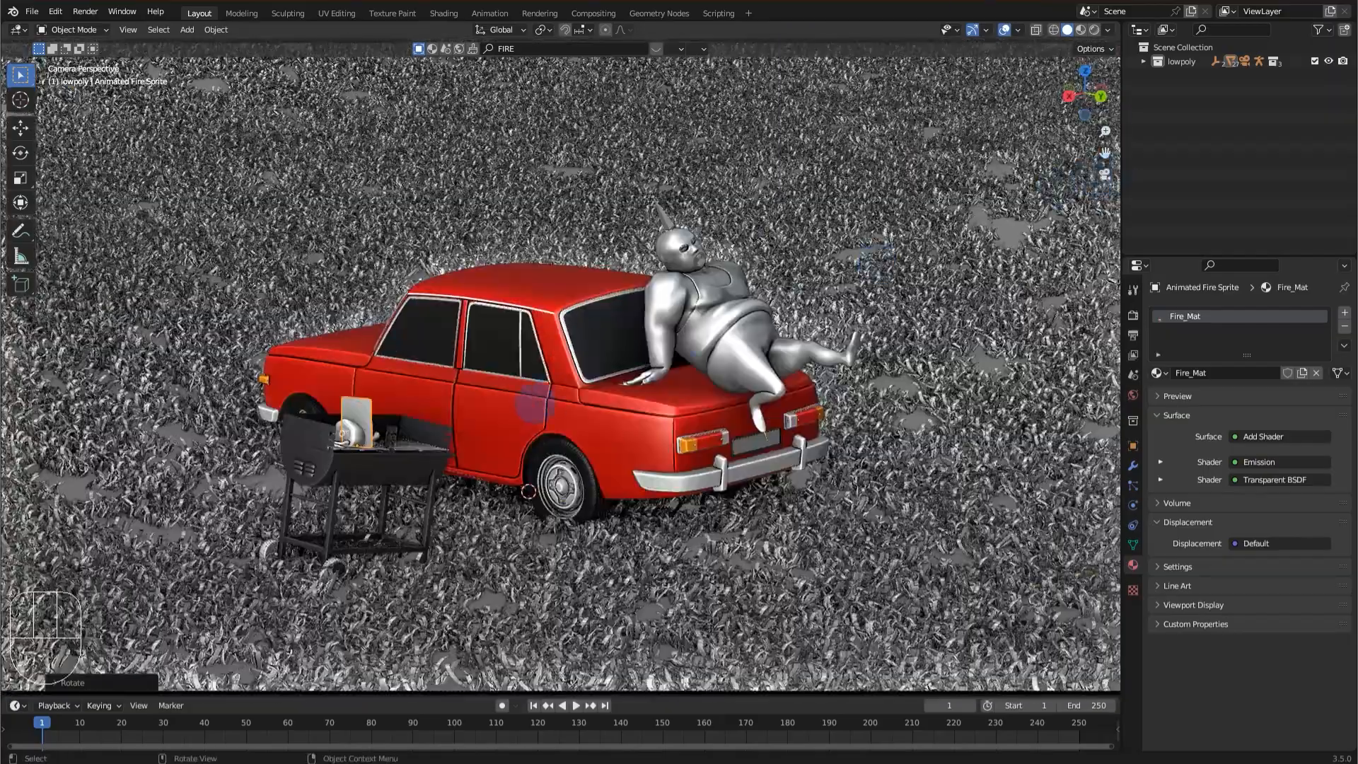
pyautogui.press('r')
pyautogui.press('r')
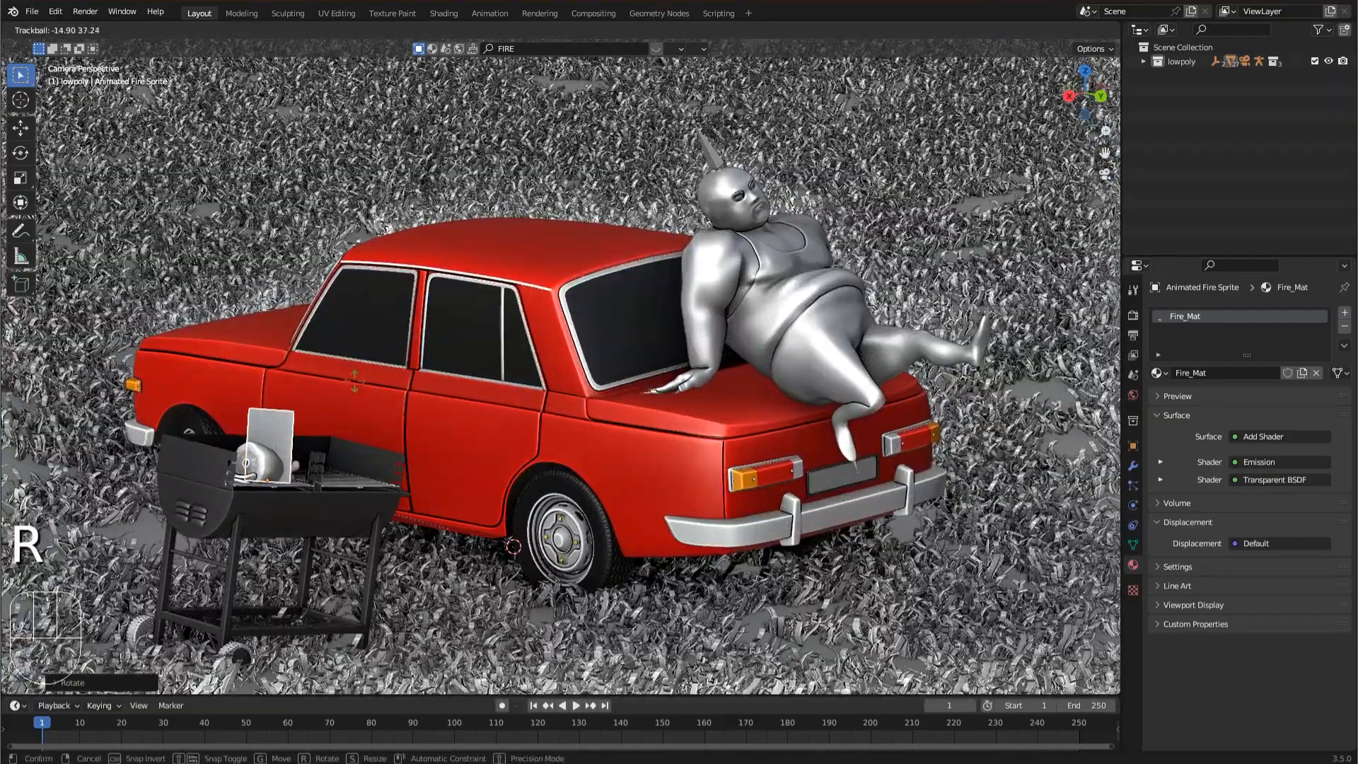
pyautogui.click(330, 372)
# Shift the fire plane horizontally, lower it along Z into the grill and save the file.
pyautogui.press('g')
pyautogui.hotkey('shift', 'z')
pyautogui.click(331, 373)
pyautogui.press('g')
pyautogui.press('z')
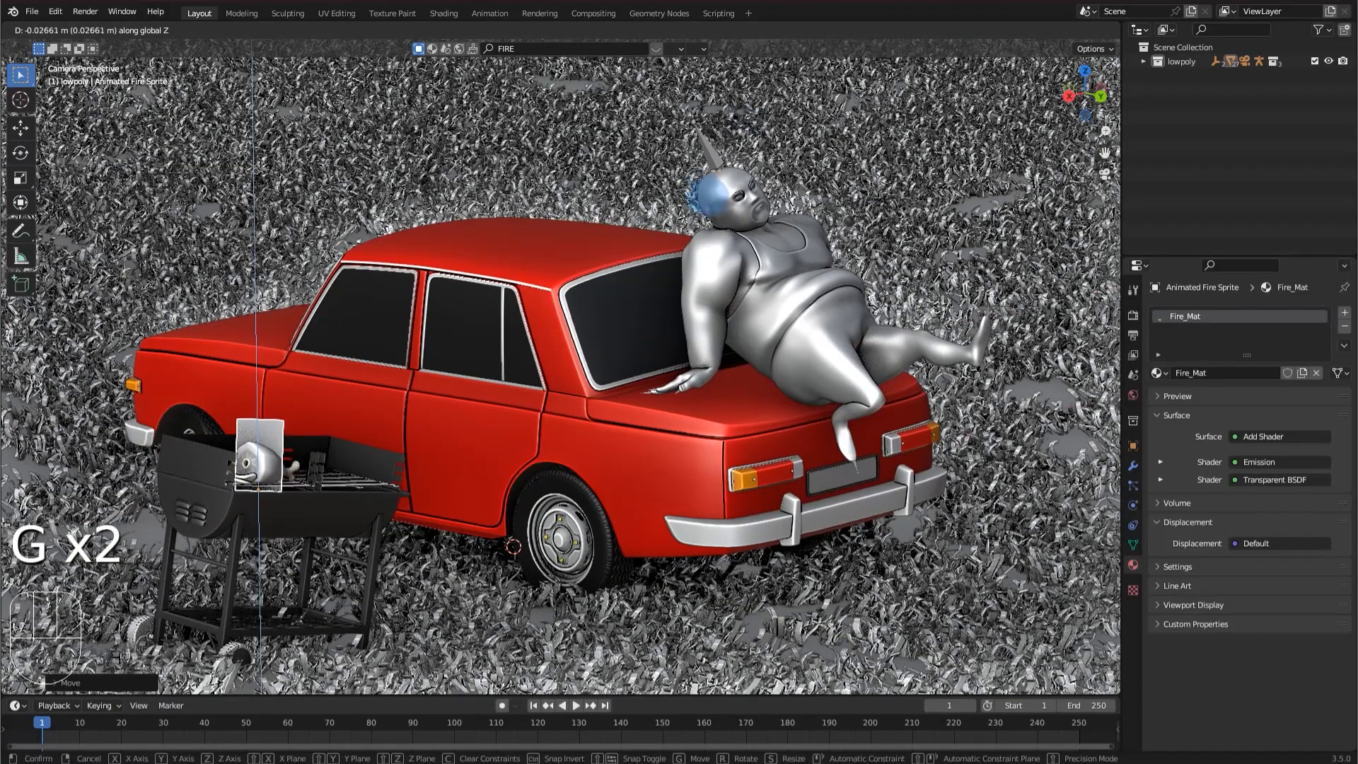
pyautogui.click(708, 200)
pyautogui.hotkey('ctrl', 's')
# Switch to Material Preview shading, frame the fire plane and play the animation to examine the flames around the ham.
pyautogui.click(1081, 29)
pyautogui.press('KP_Decimal')
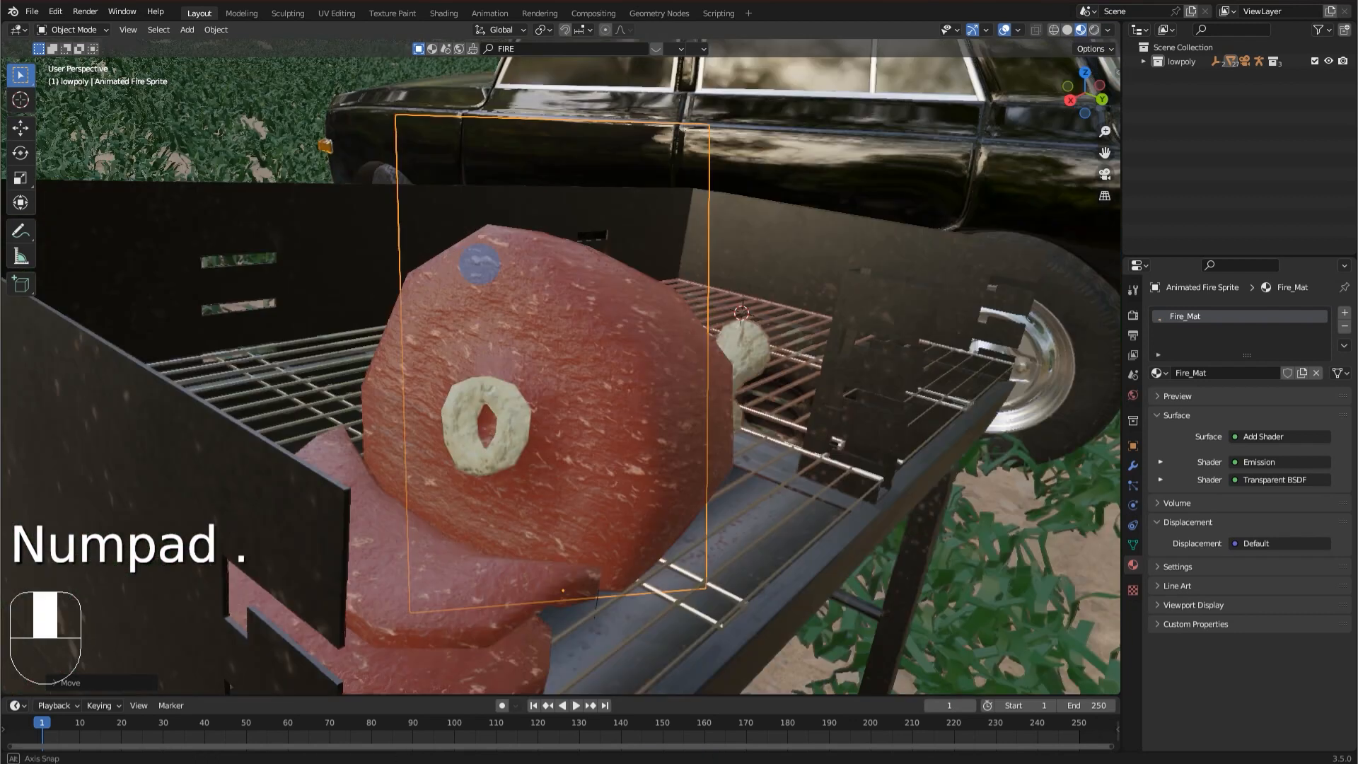
pyautogui.press('space')
pyautogui.moveTo(566, 425); pyautogui.dragTo(535, 240, button='middle')
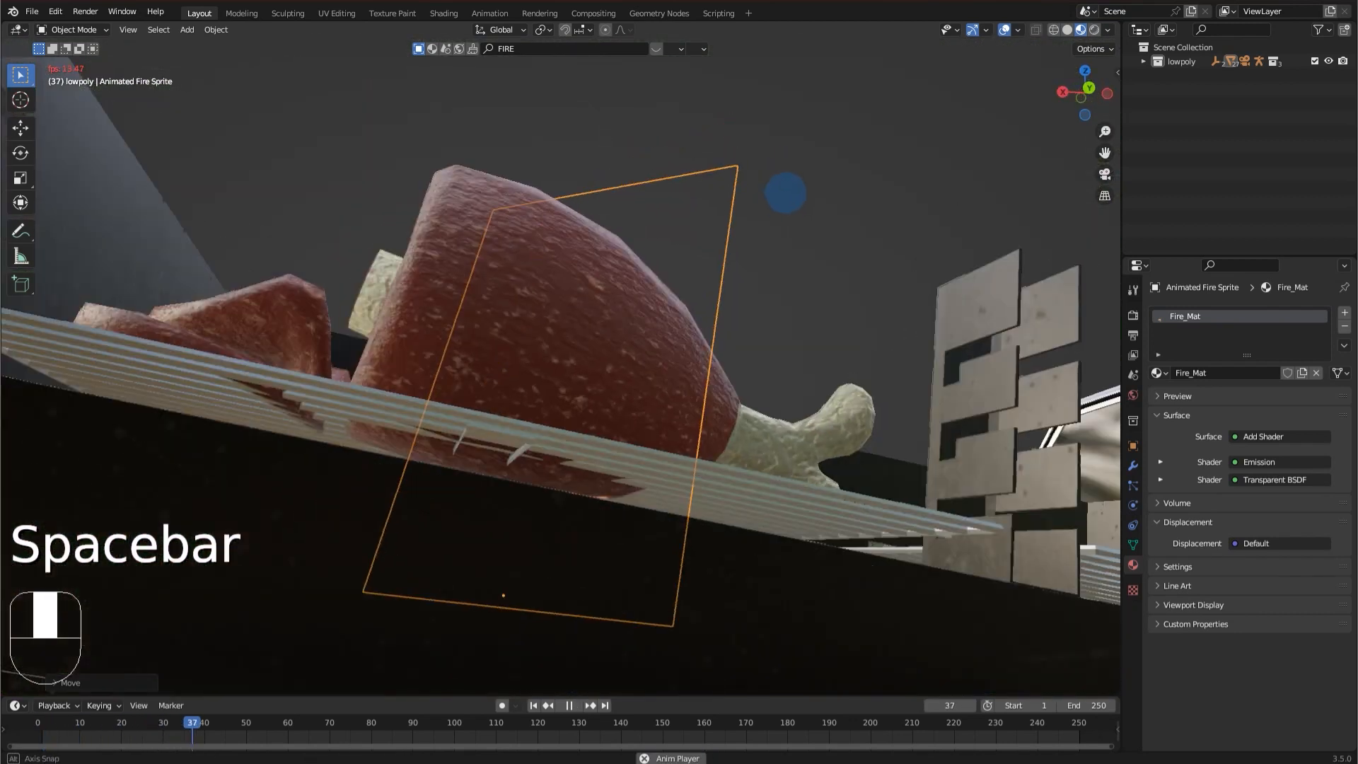
pyautogui.moveTo(786, 193); pyautogui.dragTo(784, 225, button='middle')
pyautogui.press('space')
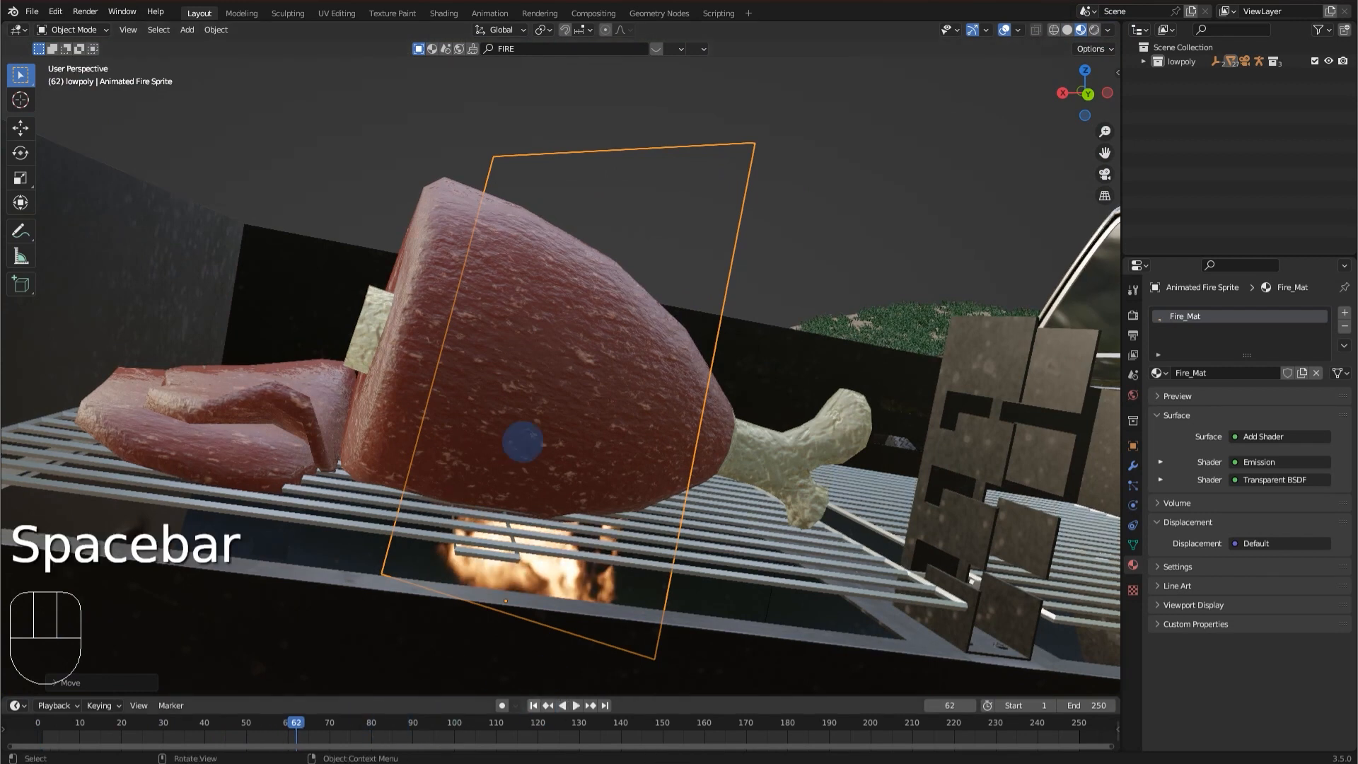
# Raise the fire plane along Z, enlarge it in the camera view and play the animation briefly.
pyautogui.press('g')
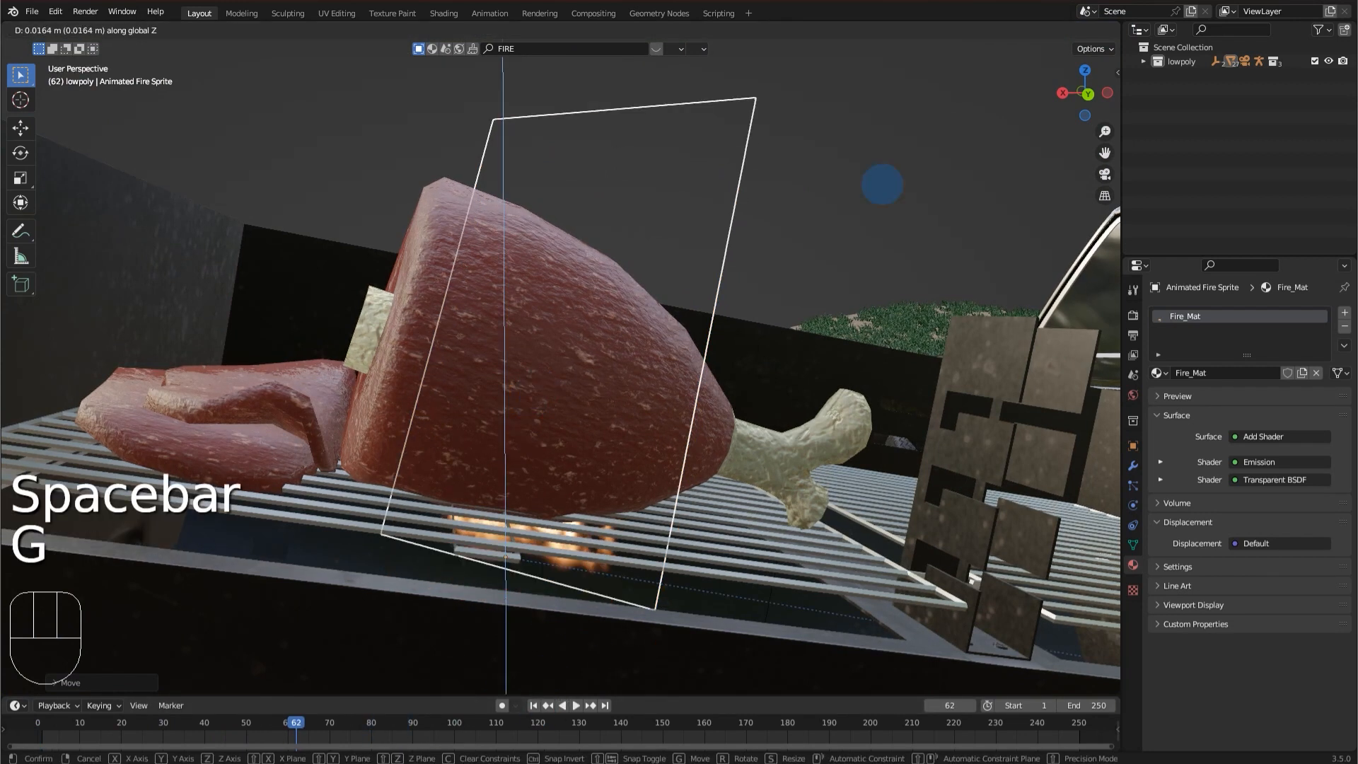
pyautogui.click(1048, 186)
pyautogui.click(1105, 174)
pyautogui.press('s')
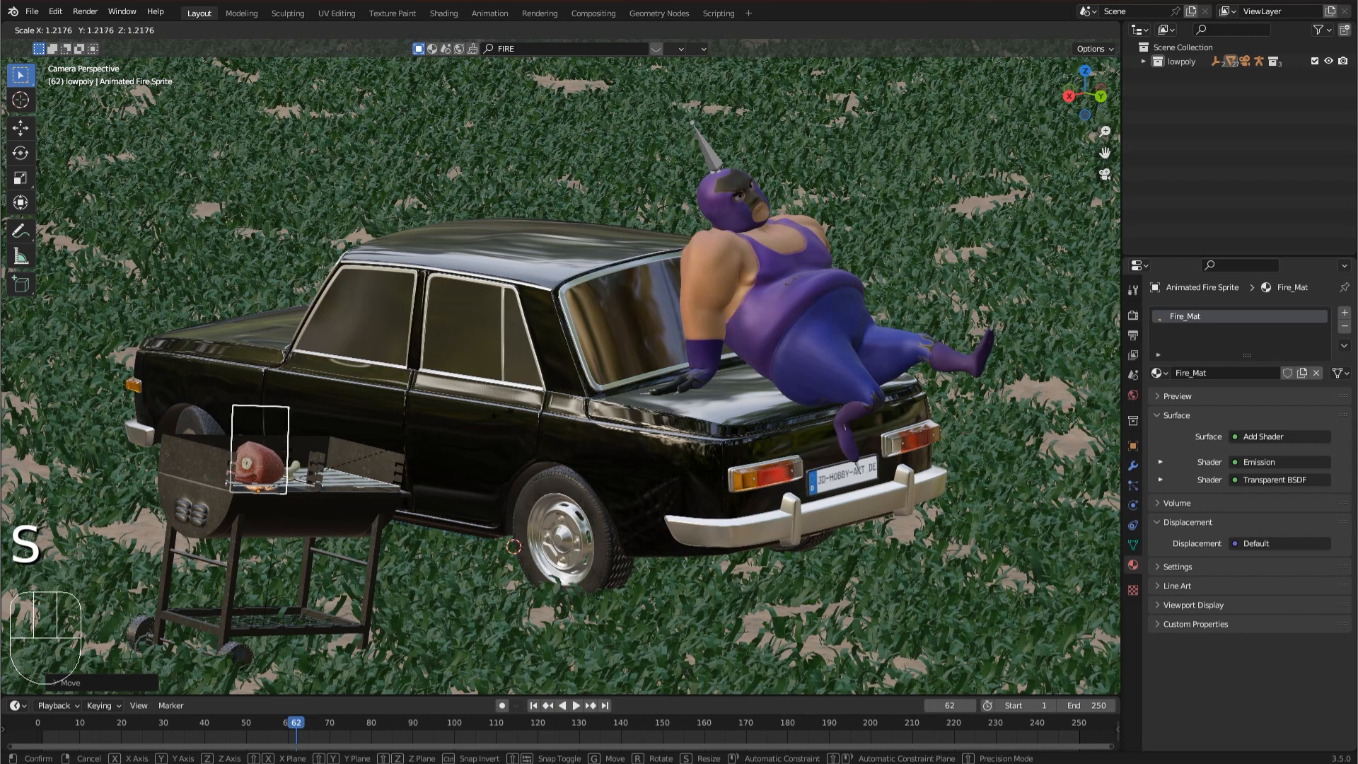
pyautogui.click(587, 403)
pyautogui.press('space')
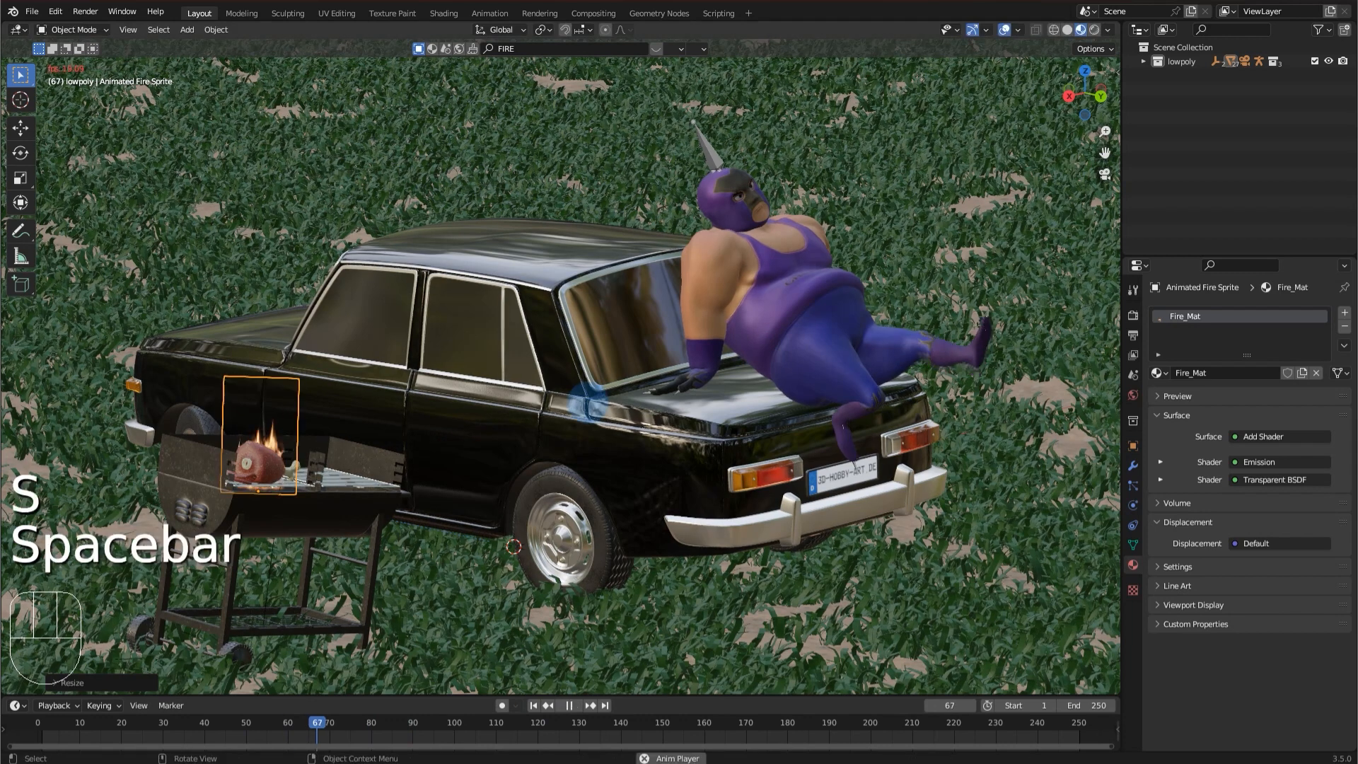
pyautogui.press('space')
# Slide the fire plane horizontally toward the cut in the ham and play the flames from the camera view.
pyautogui.moveTo(587, 403); pyautogui.dragTo(278, 470, button='middle')
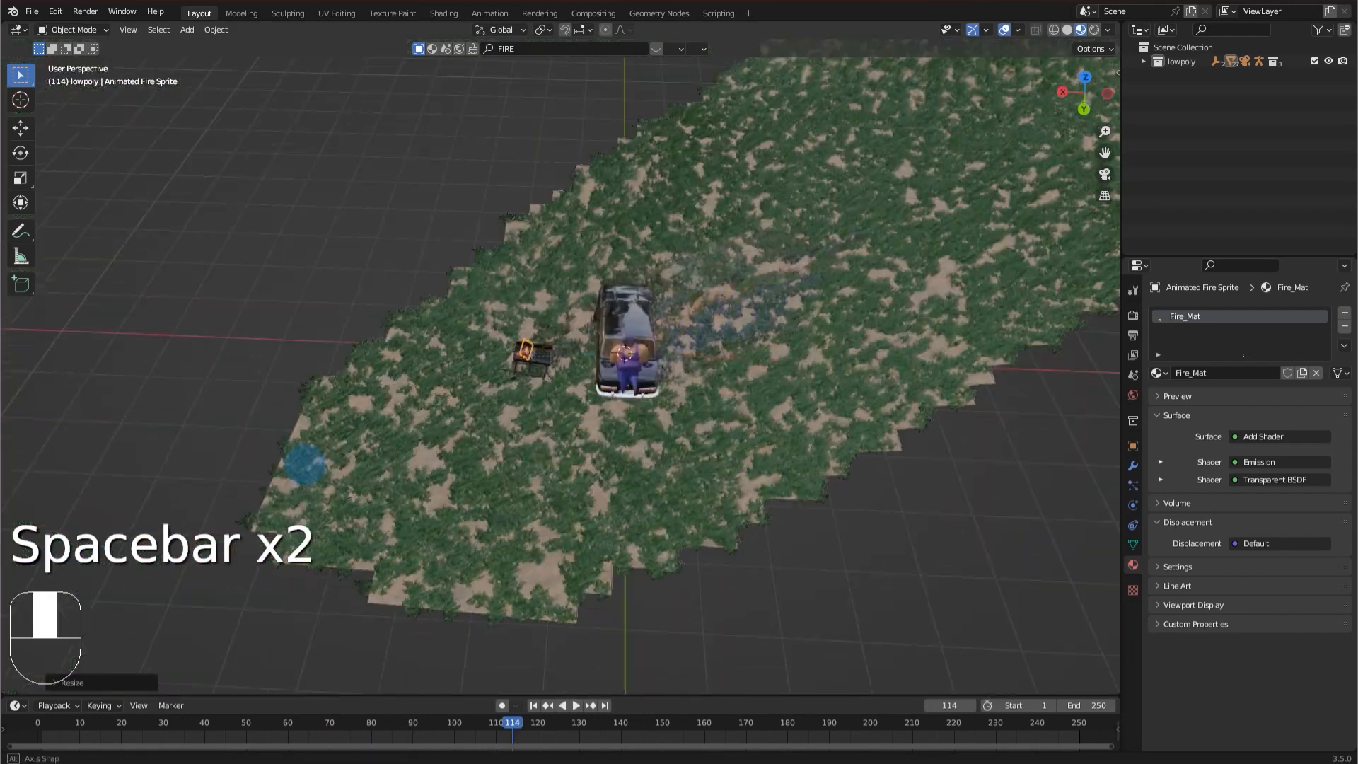
pyautogui.scroll(10, 510, 290)
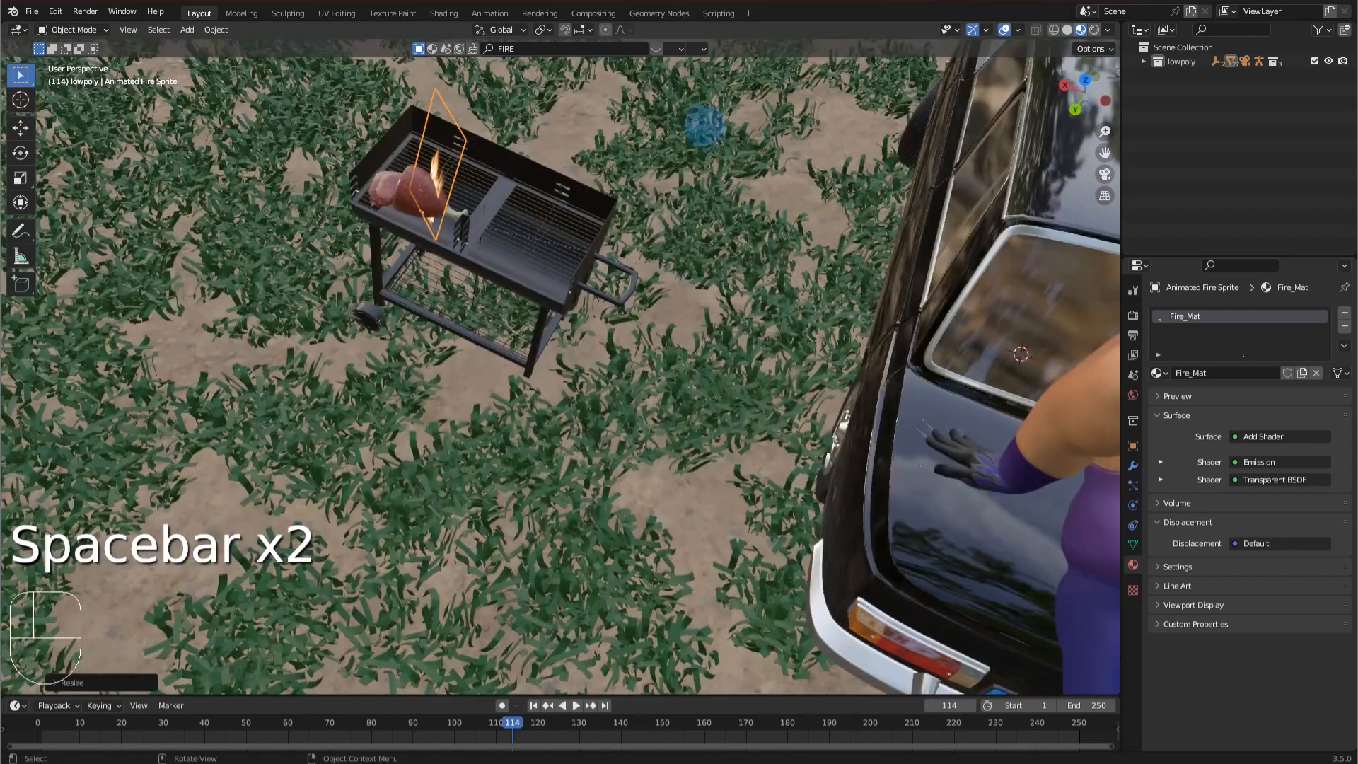
pyautogui.press('KP_Decimal')
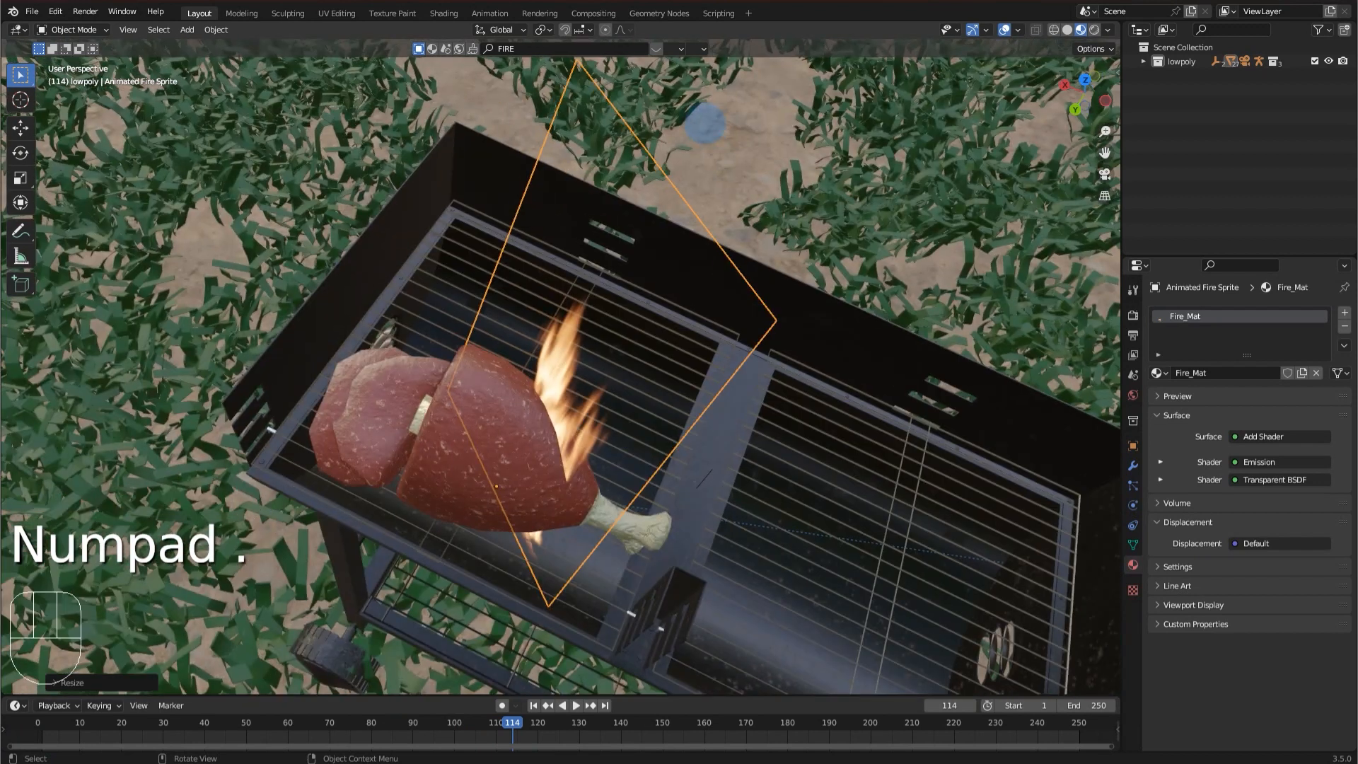
pyautogui.press('g')
pyautogui.hotkey('shift', 'z')
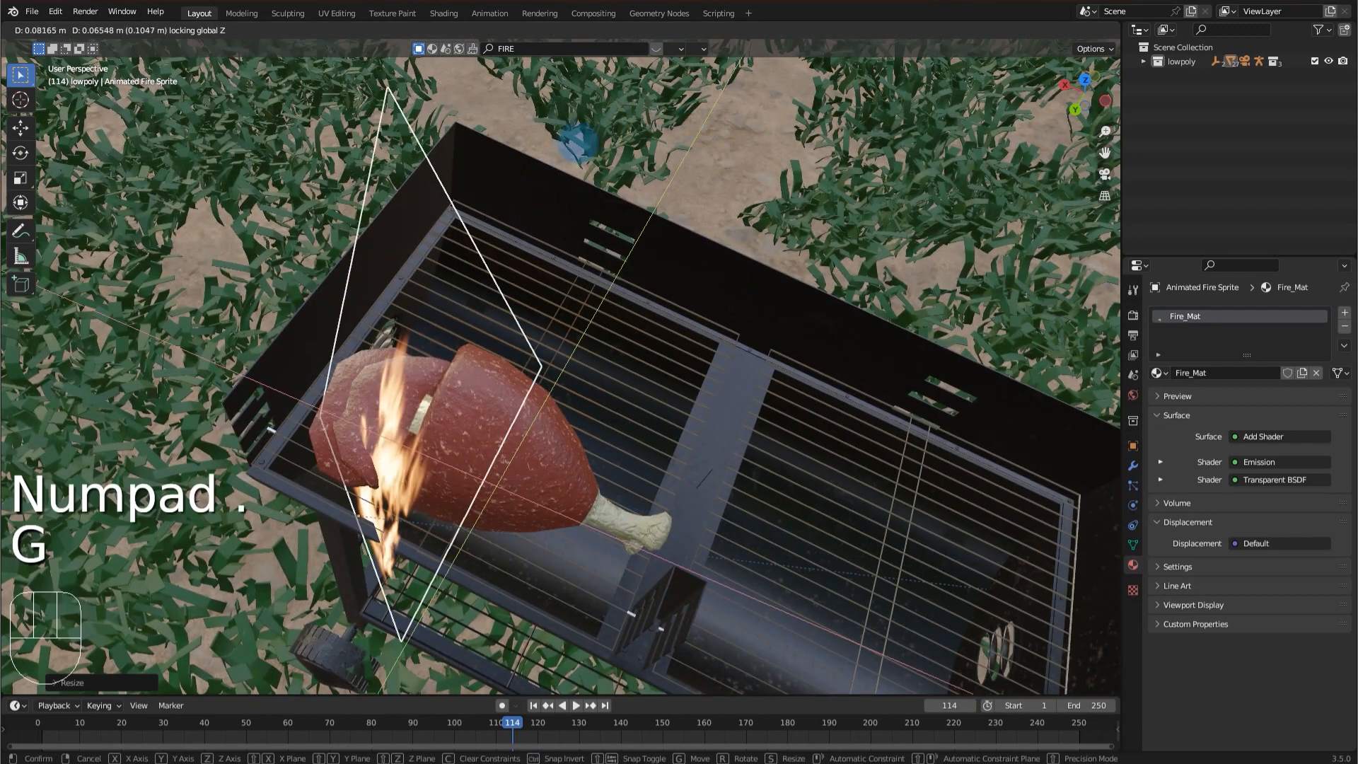
pyautogui.click(614, 125)
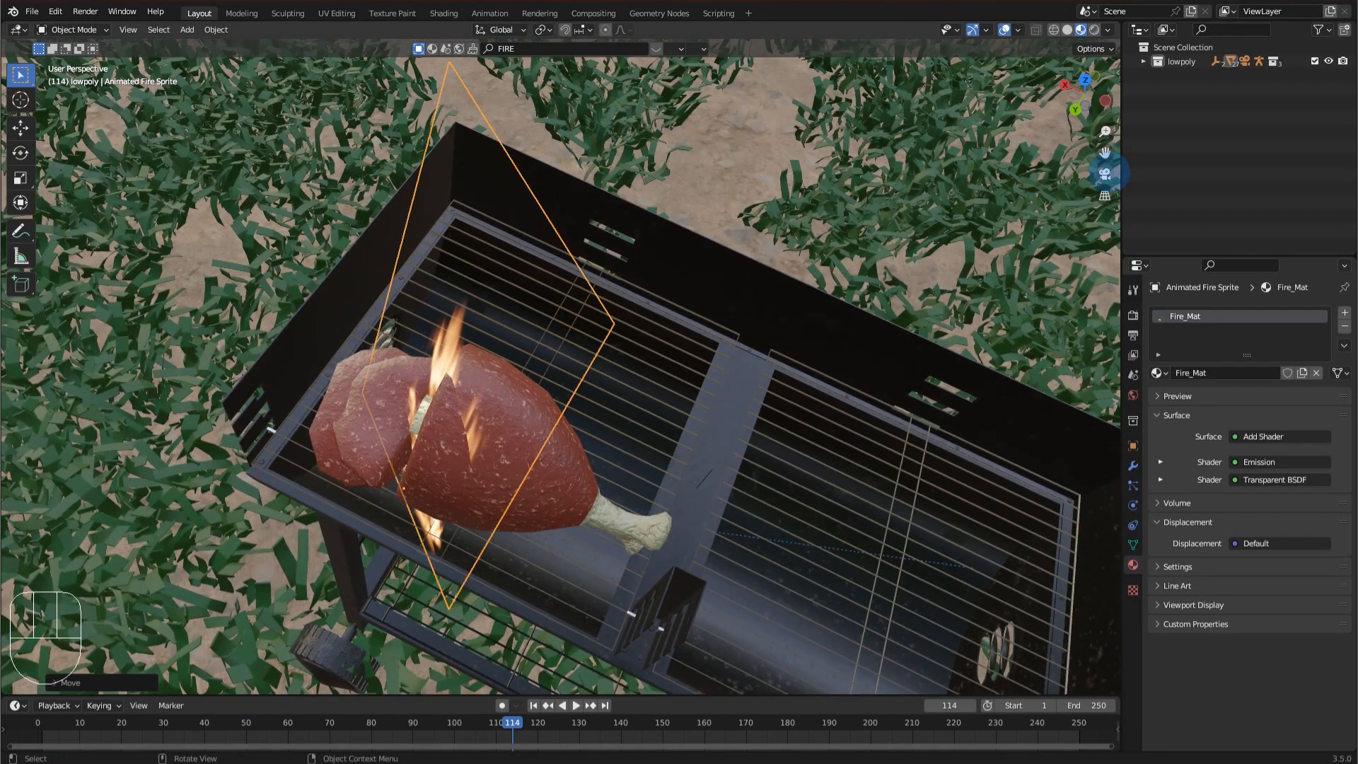
pyautogui.click(1105, 174)
pyautogui.press('space')
pyautogui.press('space')
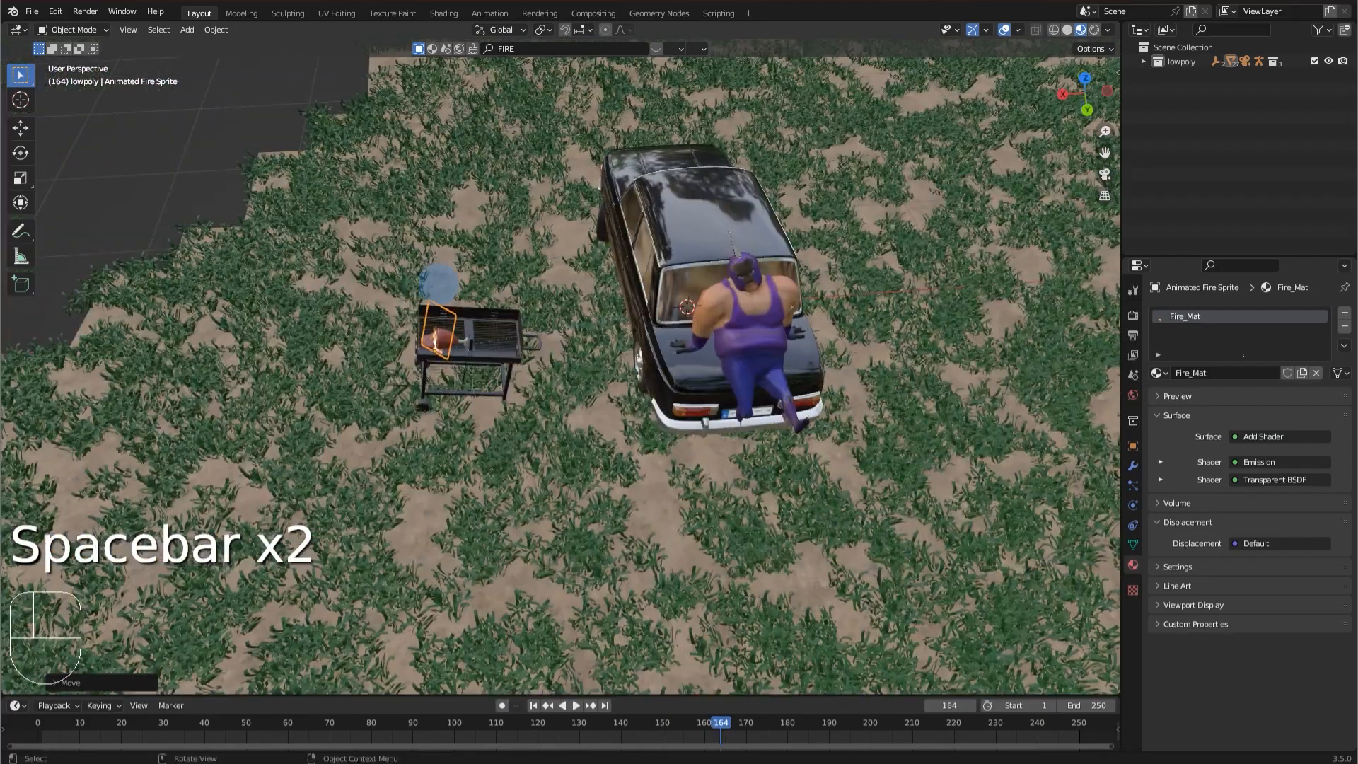
# Add a centred vertical loop cut to the fire plane in Edit Mode.
pyautogui.press('KP_Decimal')
pyautogui.press('Tab')
pyautogui.scroll(-2, 788, 225)
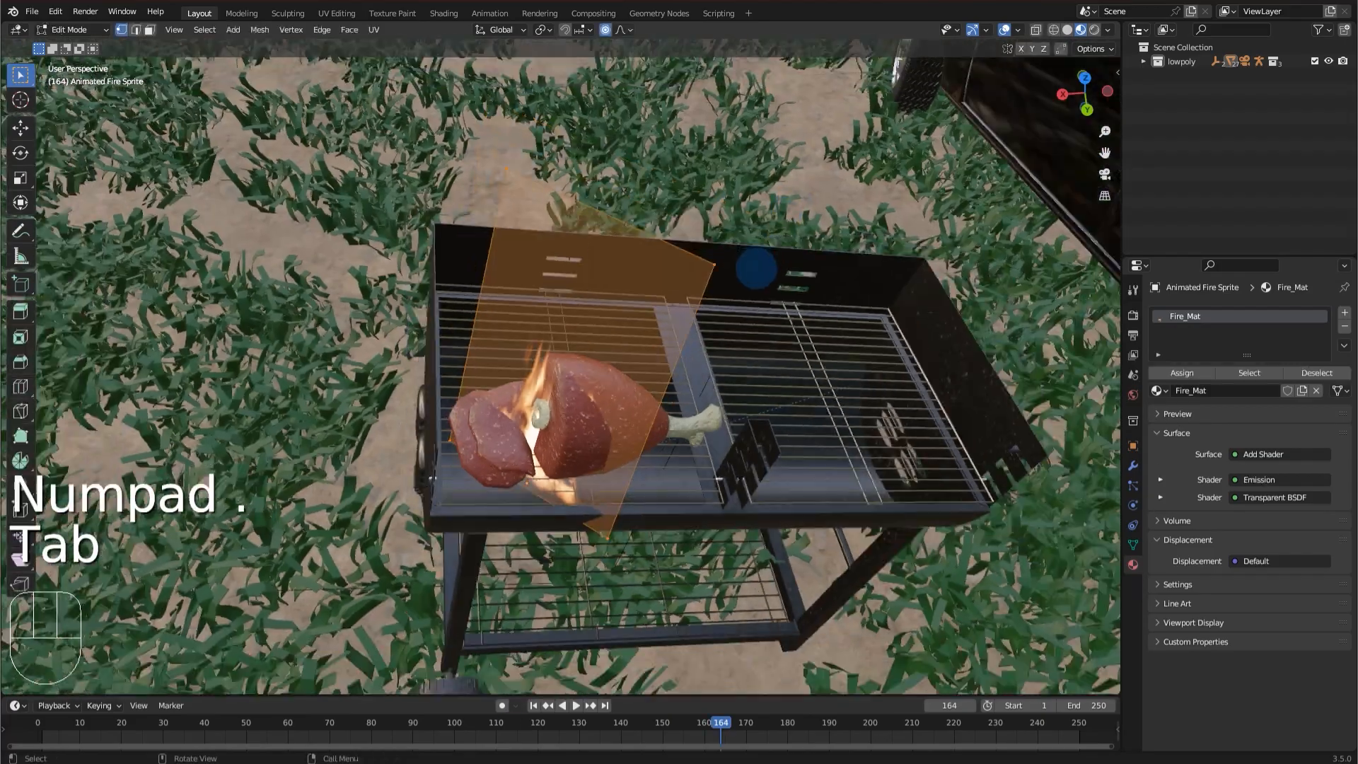
pyautogui.moveTo(755, 269); pyautogui.dragTo(643, 331, button='middle')
pyautogui.hotkey('ctrl', 'r')
pyautogui.click(648, 329)
pyautogui.click(652, 326)
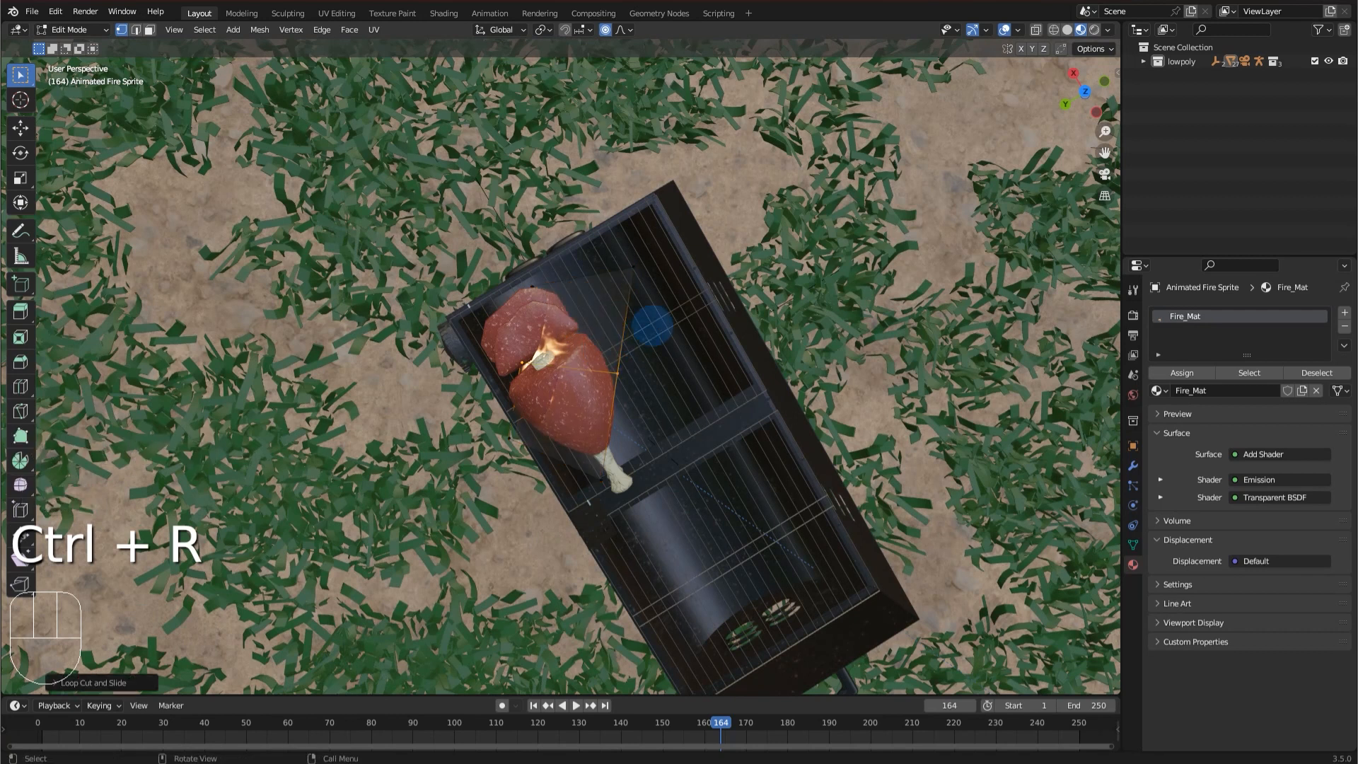
# Try to bend the fire plane by moving its middle loop with proportional editing toggled, and bevel that loop.
pyautogui.press('g')
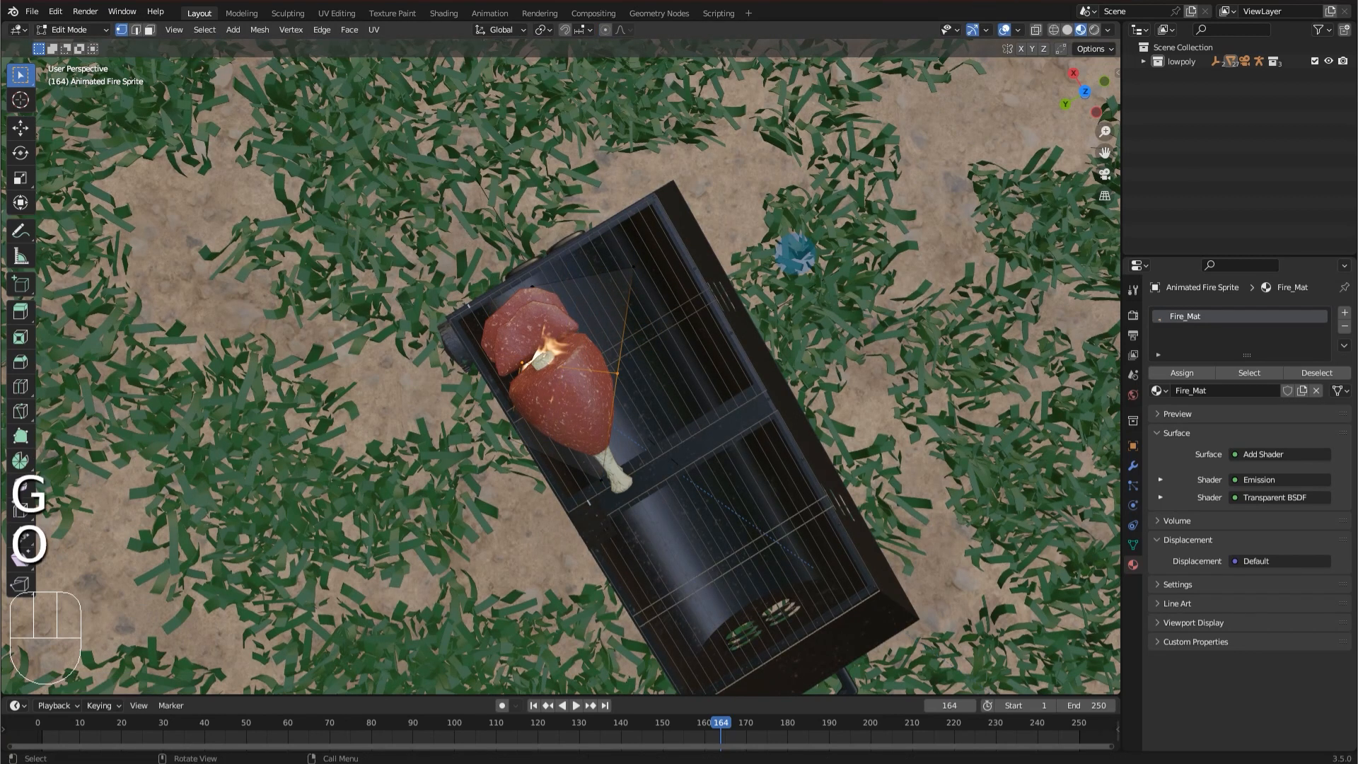
pyautogui.press('g')
pyautogui.click(738, 278)
pyautogui.hotkey('ctrl', 'b')
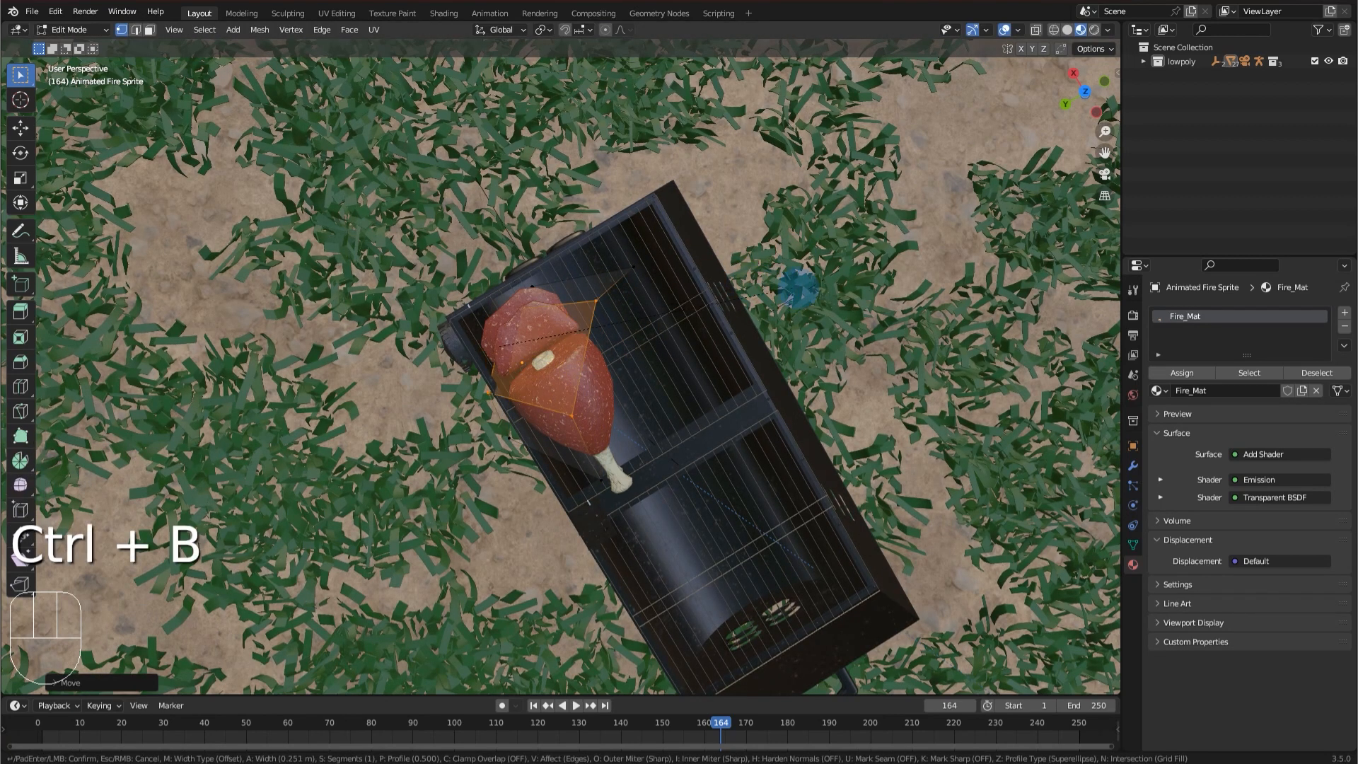
pyautogui.click(791, 286)
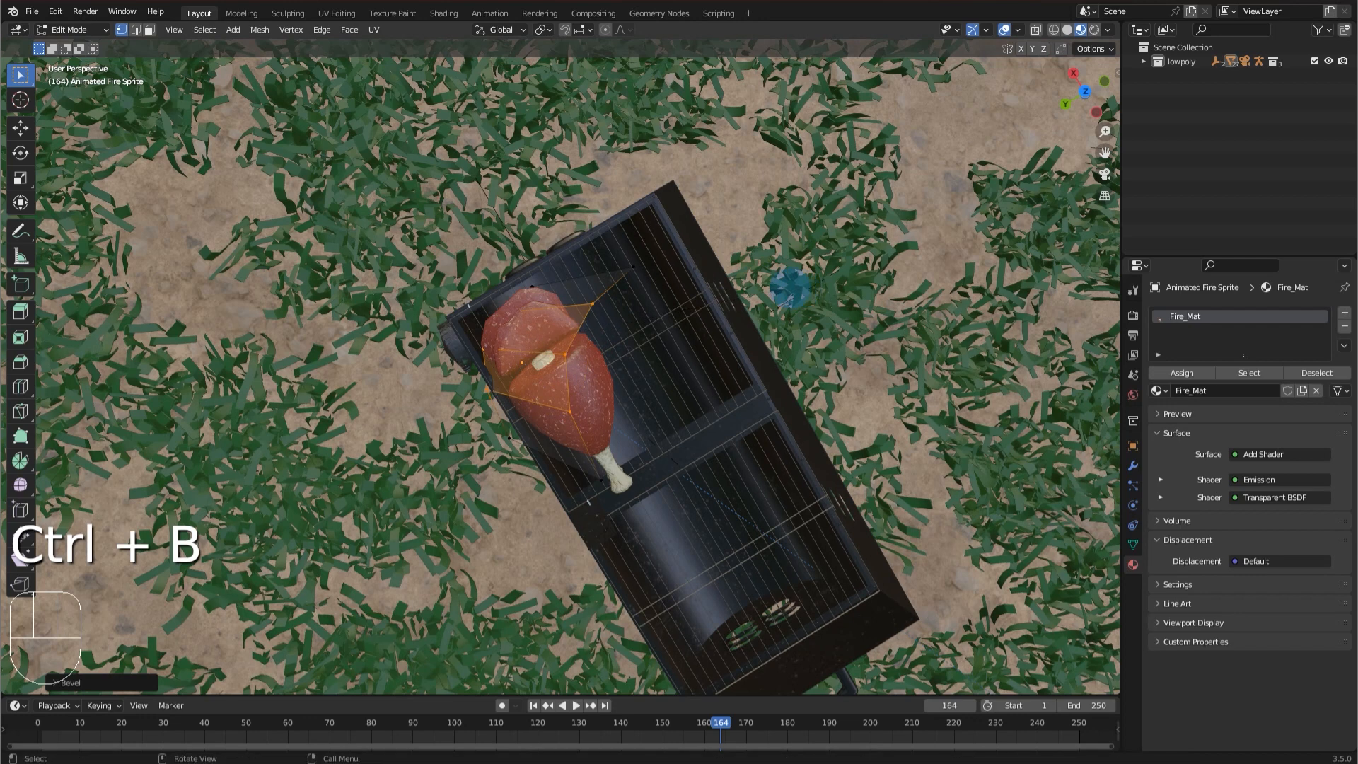
# Try to enlarge the bent fire plane over the grill in Object Mode and play its animation.
pyautogui.press('Tab')
pyautogui.press('space')
pyautogui.moveTo(791, 282); pyautogui.dragTo(699, 250, button='middle')
pyautogui.press('space')
pyautogui.press('g')
pyautogui.press('z')
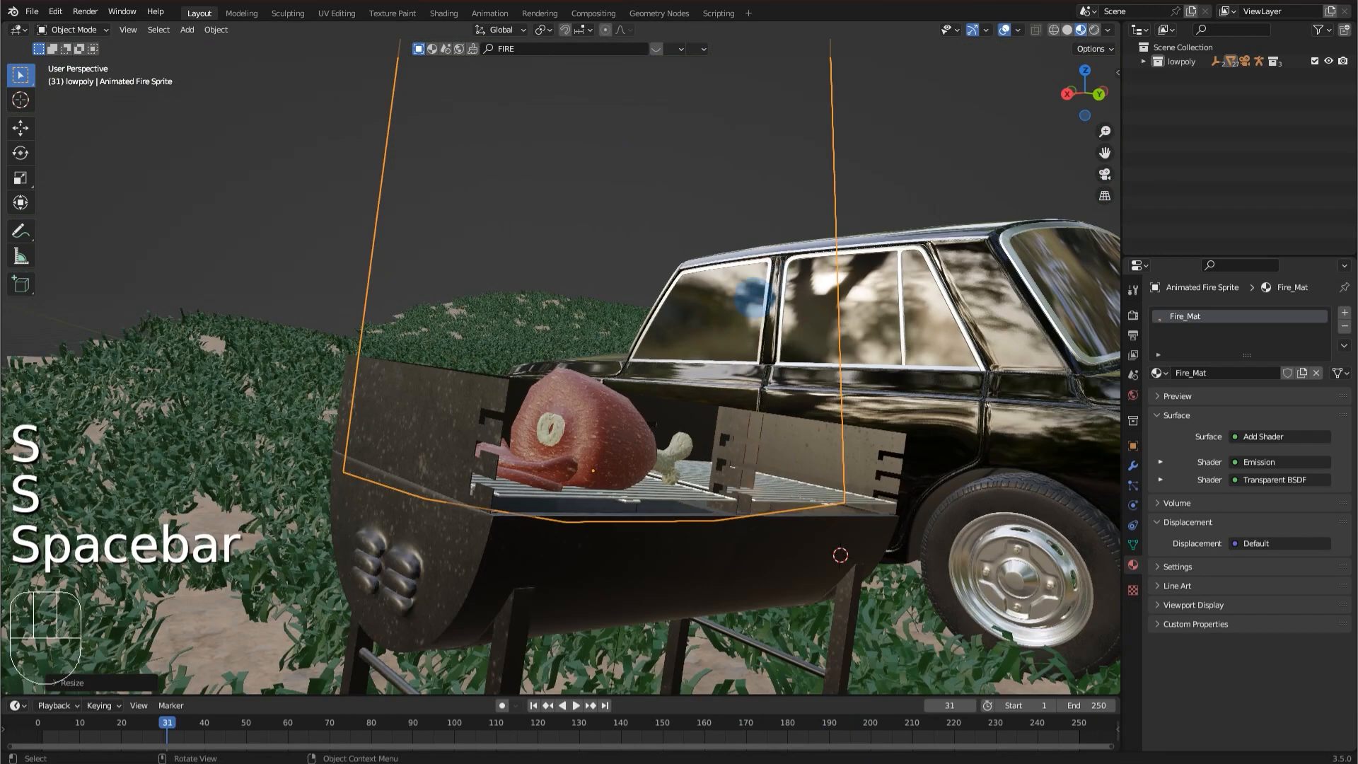
# Undo the fire plane's enlargement, bevel and bend, and return to Object Mode.
pyautogui.hotkey('ctrl', 'z')
pyautogui.hotkey('ctrl', 'z')
pyautogui.hotkey('ctrl', 'z')
pyautogui.hotkey('ctrl', 'z')
pyautogui.hotkey('ctrl', 'z')
pyautogui.hotkey('ctrl', 'z')
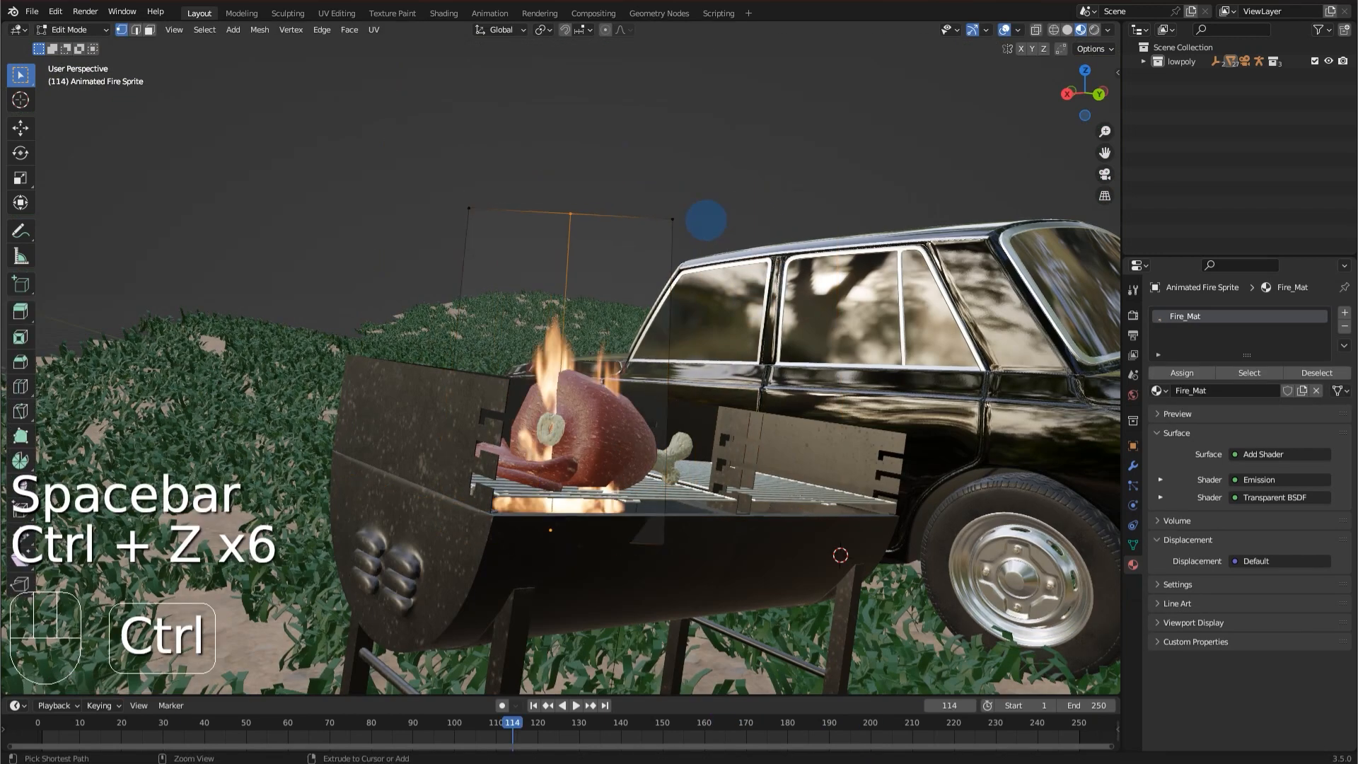
pyautogui.press('Tab')
# Freely rotate the fire plane from a top-down angle and shift it horizontally over the ham.
pyautogui.moveTo(707, 191); pyautogui.dragTo(628, 315, button='middle')
pyautogui.press('r')
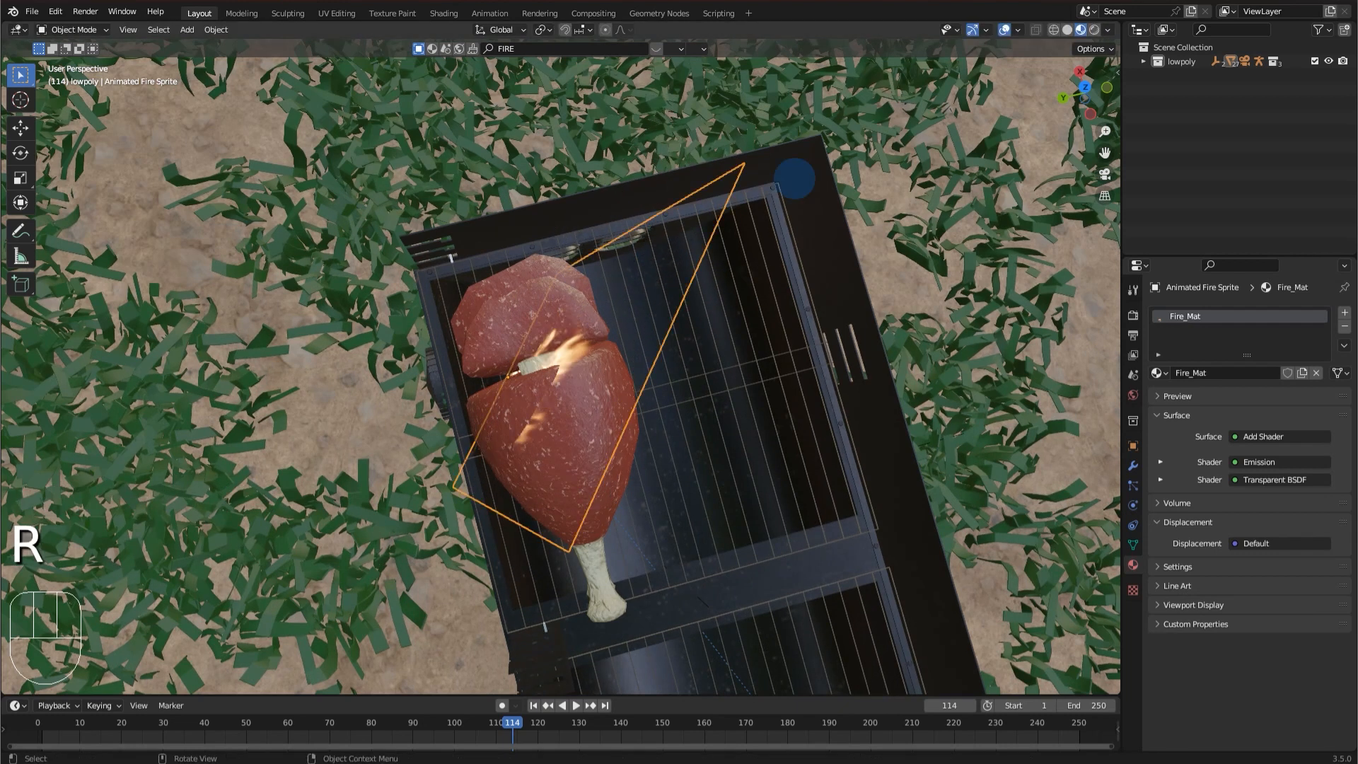
pyautogui.press('r')
pyautogui.click(703, 152)
pyautogui.press('g')
pyautogui.hotkey('shift', 'z')
pyautogui.click(770, 170)
# Enlarge the fire plane, move it horizontally to the far side of the ham and play the animation.
pyautogui.press('s')
pyautogui.click(832, 183)
pyautogui.press('g')
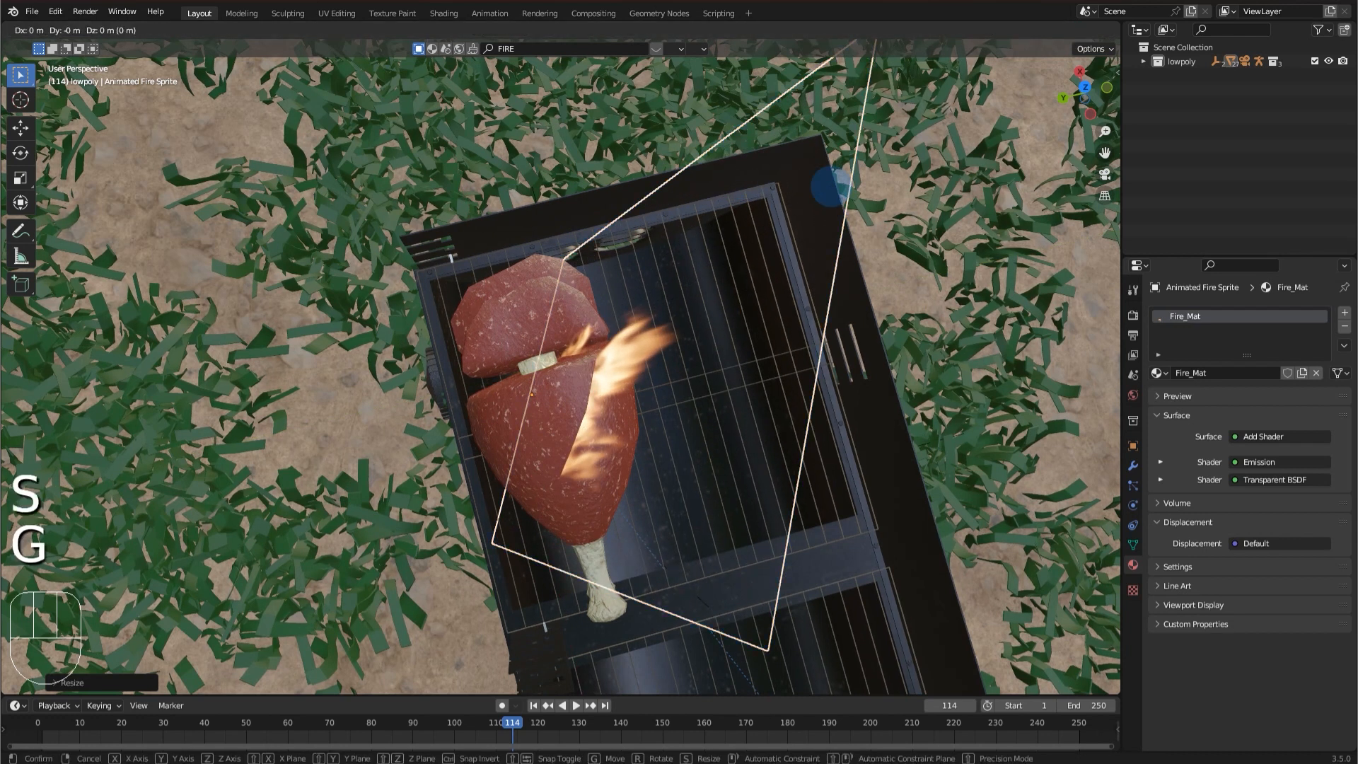
pyautogui.hotkey('shift', 'z')
pyautogui.click(884, 188)
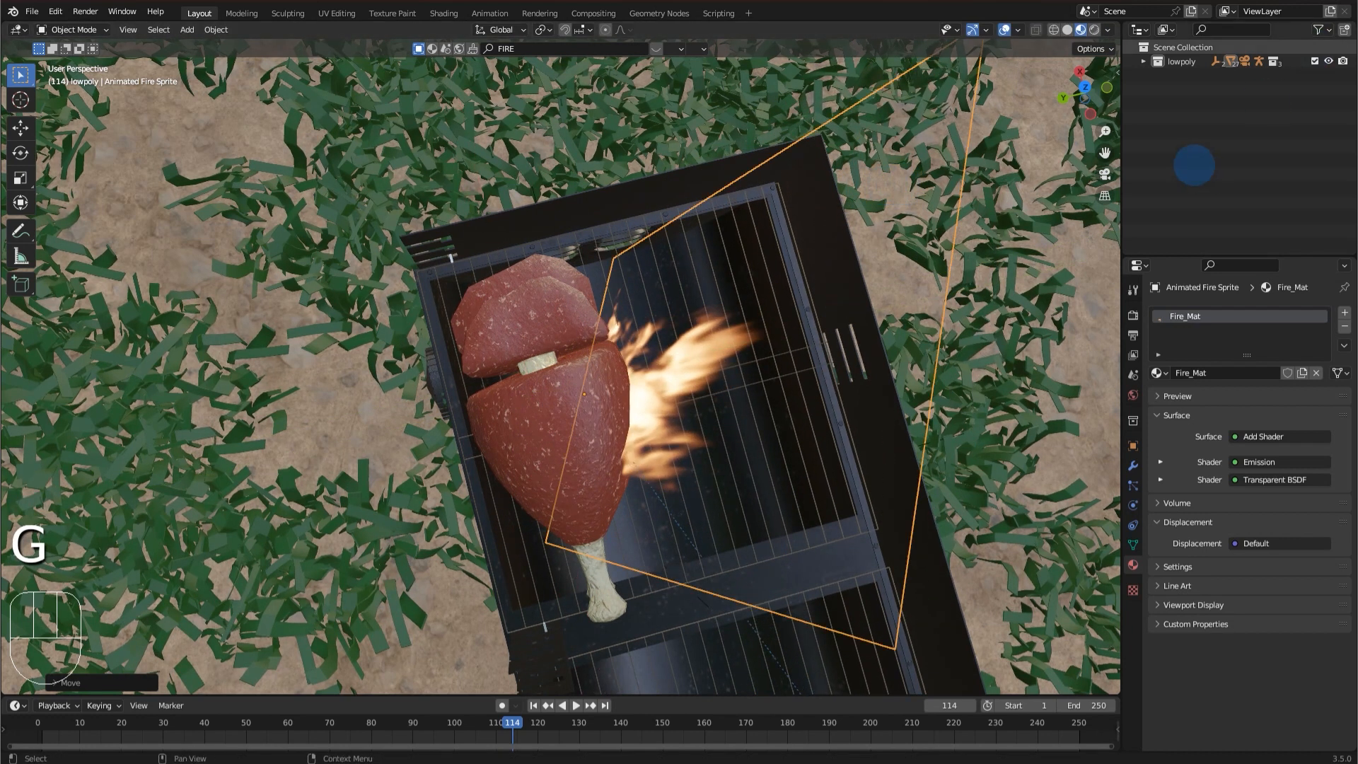
pyautogui.press('space')
pyautogui.press('space')
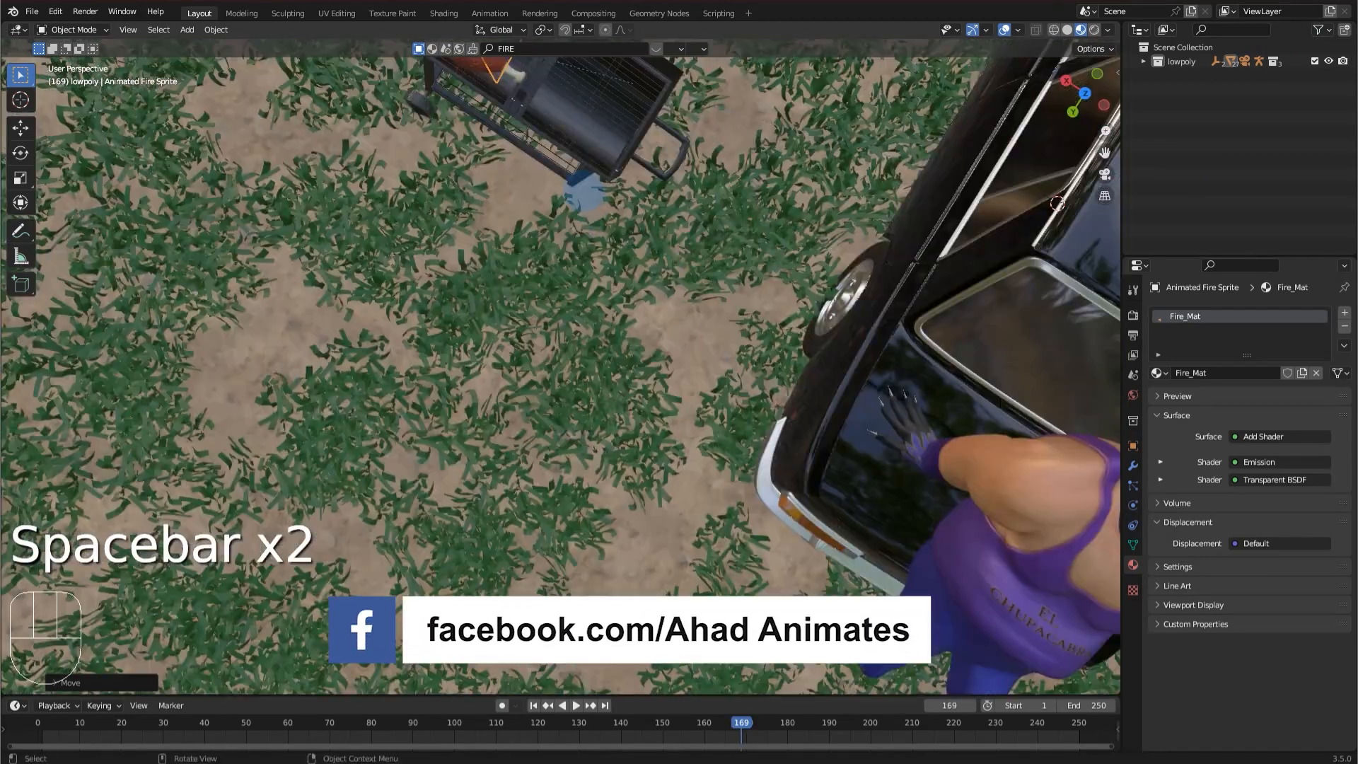
# Move the ham horizontally across the grill grate into the flames.
pyautogui.press('KP_Decimal')
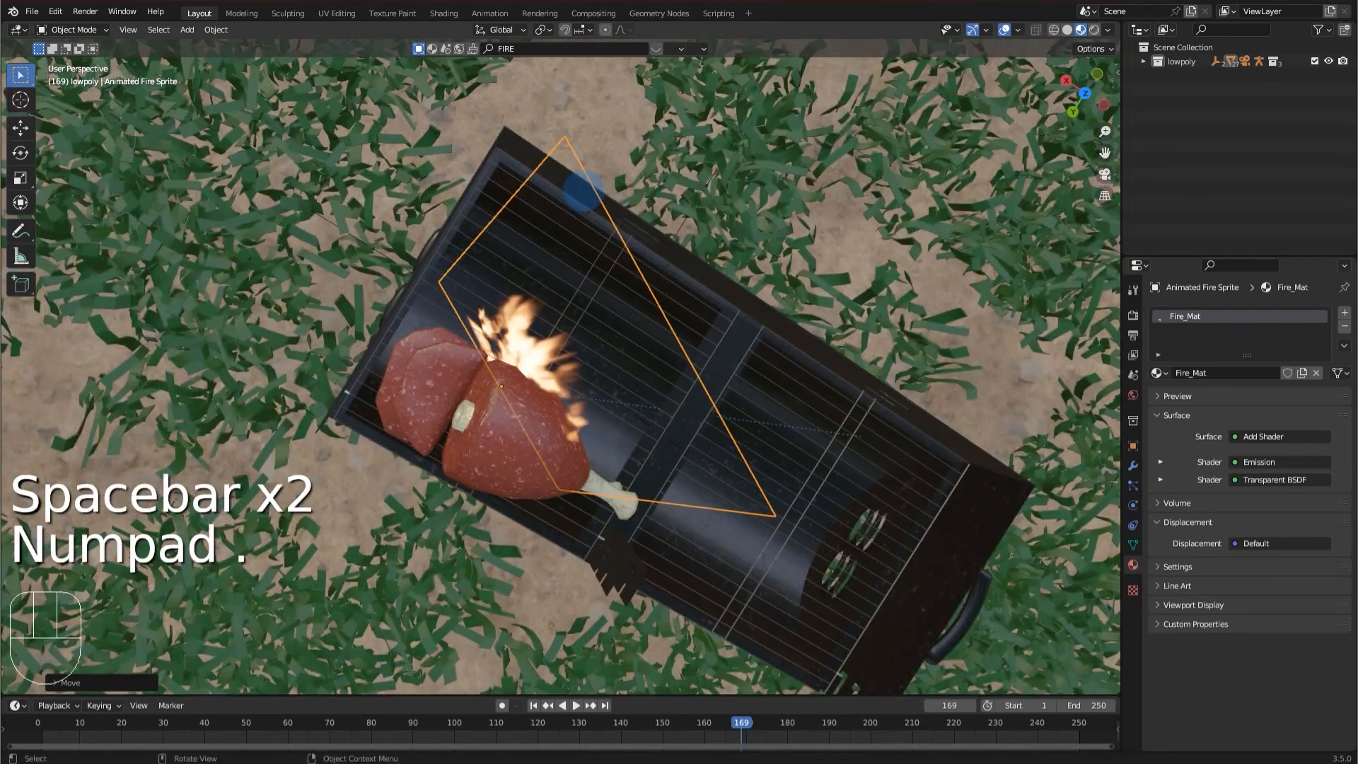
pyautogui.press('g')
pyautogui.click(497, 453)
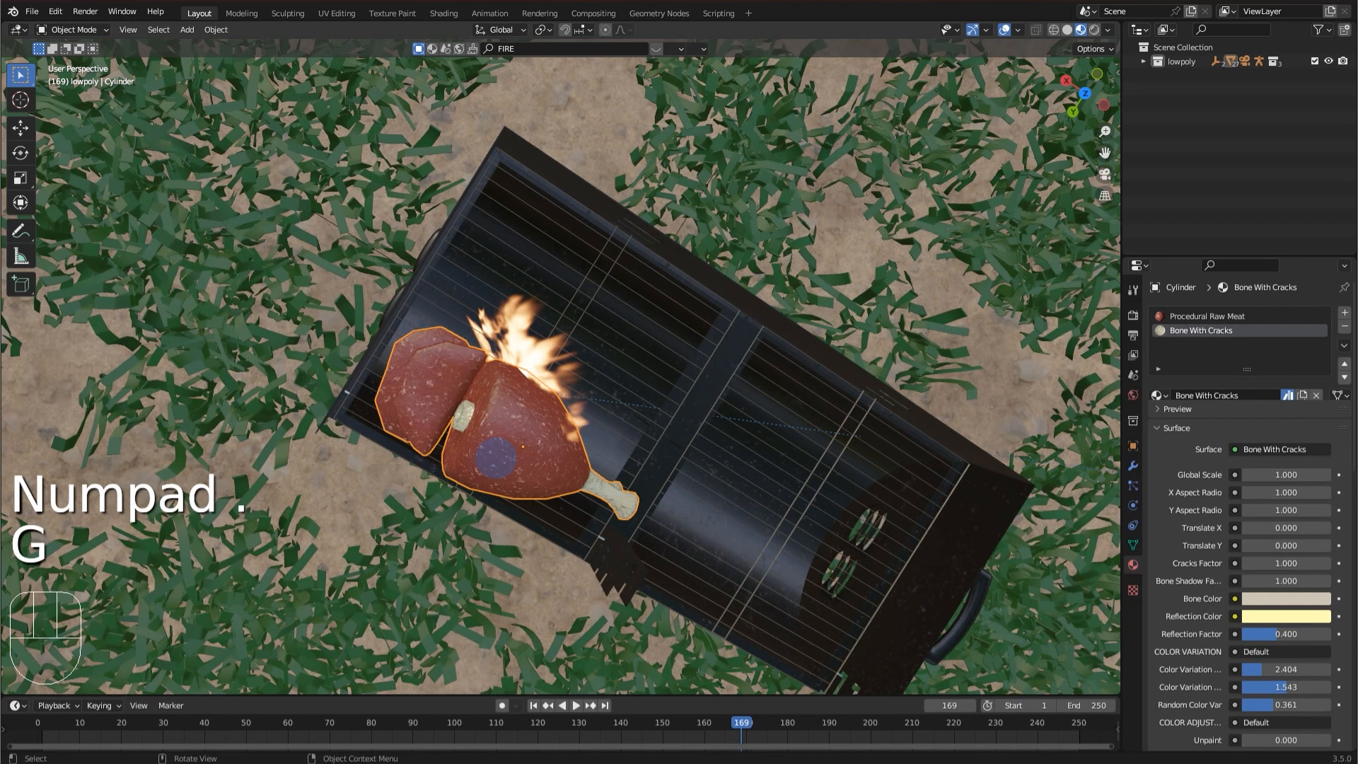
pyautogui.press('g')
pyautogui.hotkey('shift', 'z')
pyautogui.hotkey('shift', 'z')
pyautogui.press('Escape')
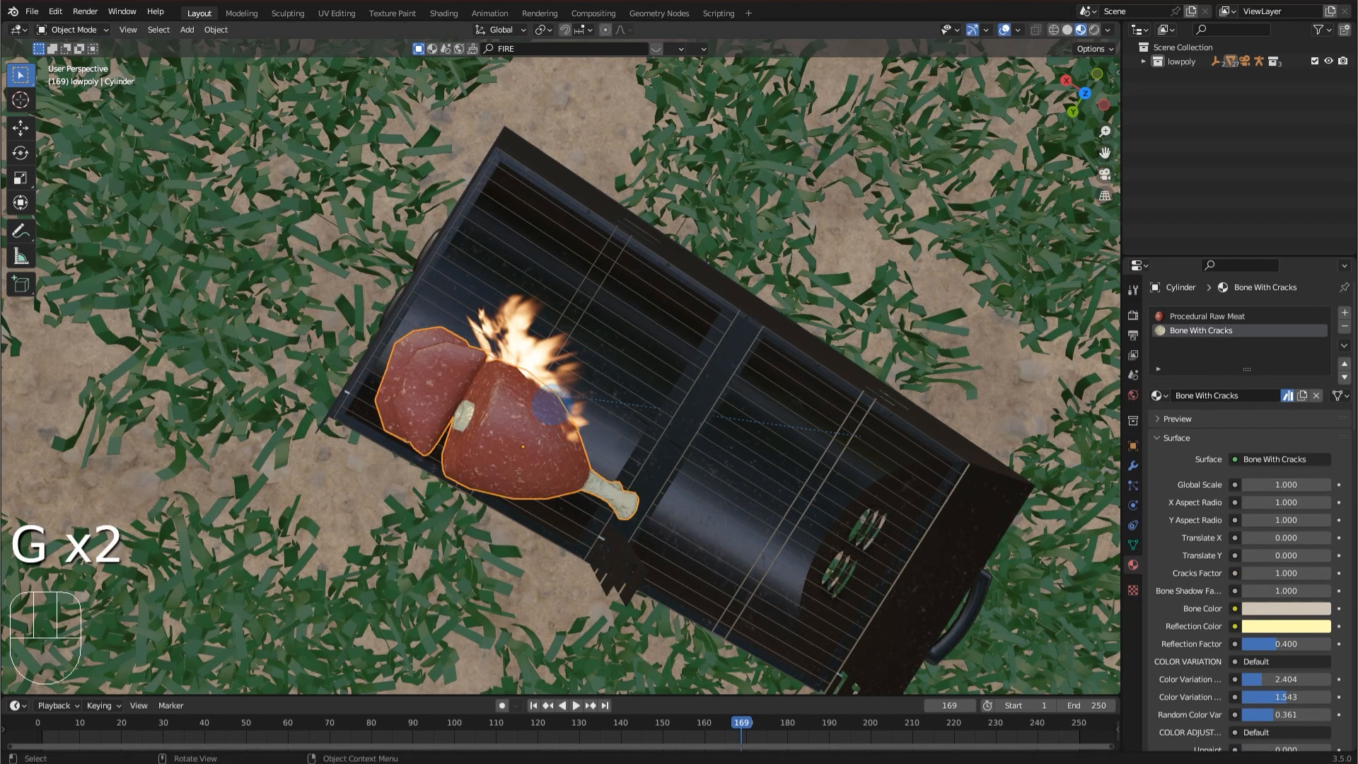
pyautogui.press('g')
pyautogui.hotkey('shift', 'z')
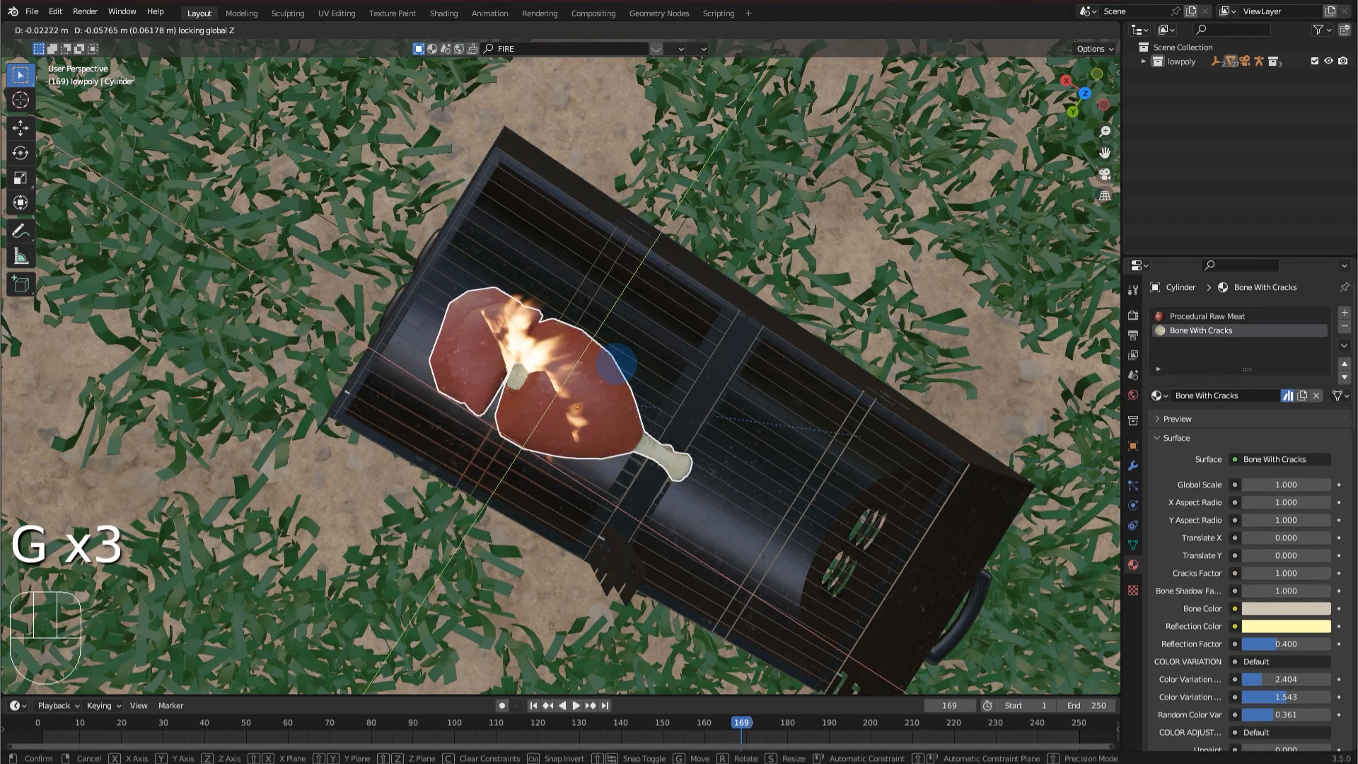
pyautogui.click(617, 364)
# Shift the fire plane horizontally relative to the ham and return to a closer camera view.
pyautogui.click(591, 303)
pyautogui.press('g')
pyautogui.hotkey('shift', 'z')
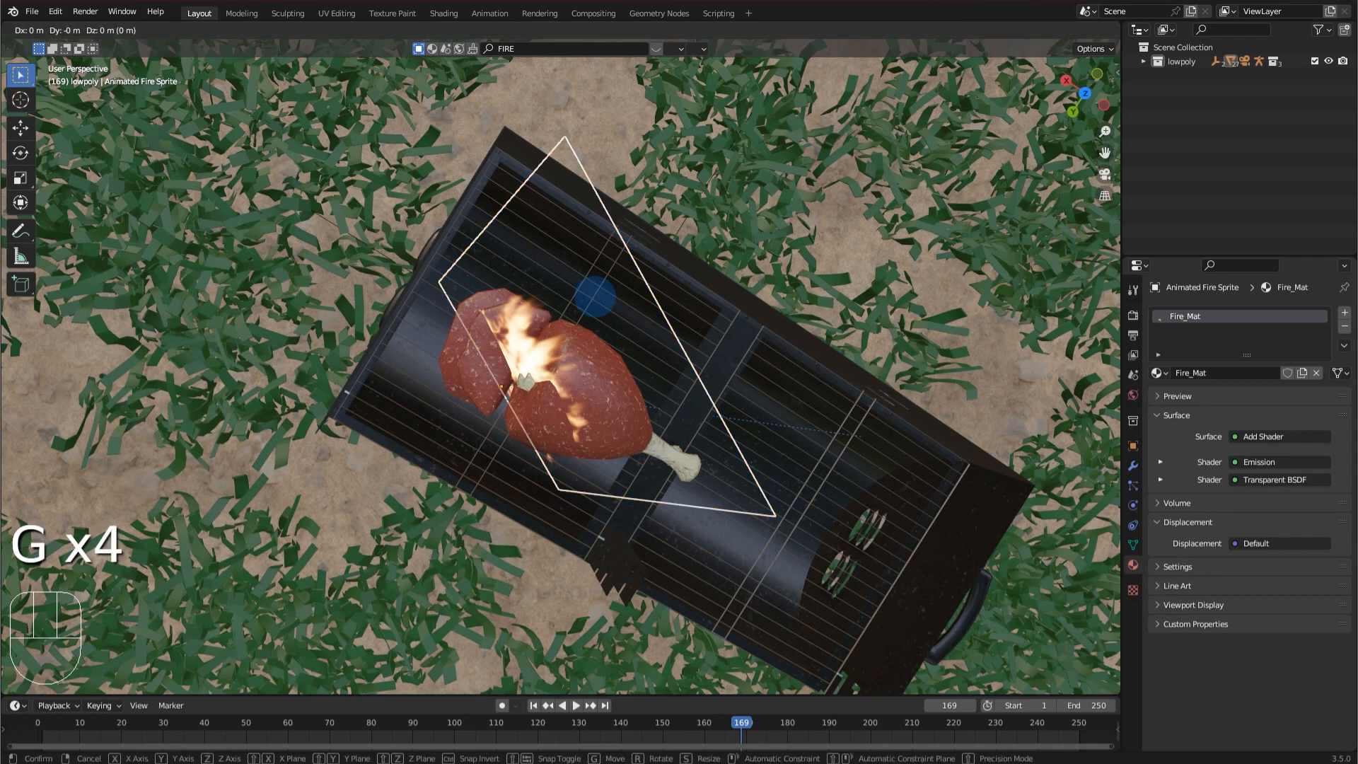
pyautogui.click(549, 306)
pyautogui.moveTo(550, 306); pyautogui.dragTo(680, 332, button='middle')
pyautogui.click(1106, 174)
pyautogui.scroll(3, 358, 439)
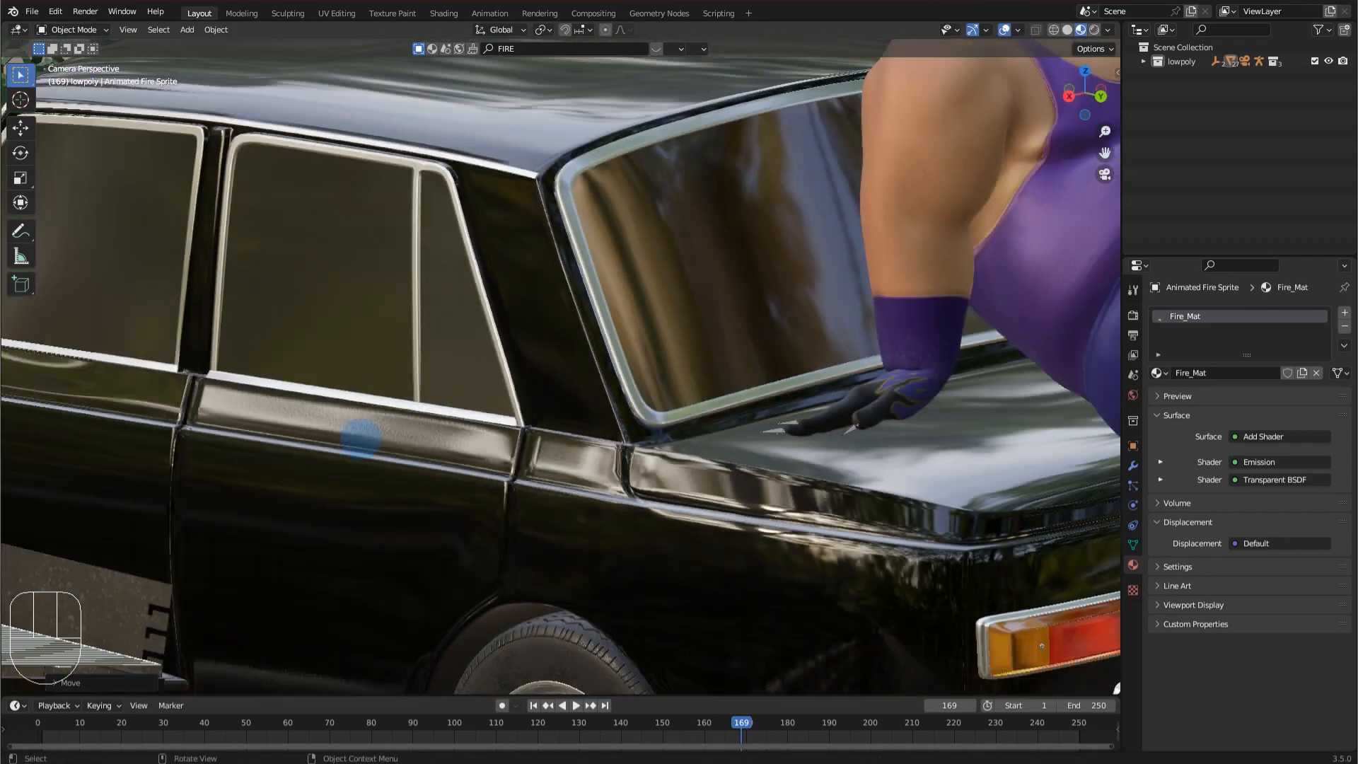
# Scale down the fire plane slightly and shift it horizontally in front of the ham on the grill.
pyautogui.scroll(-3, 357, 440)
pyautogui.press('s')
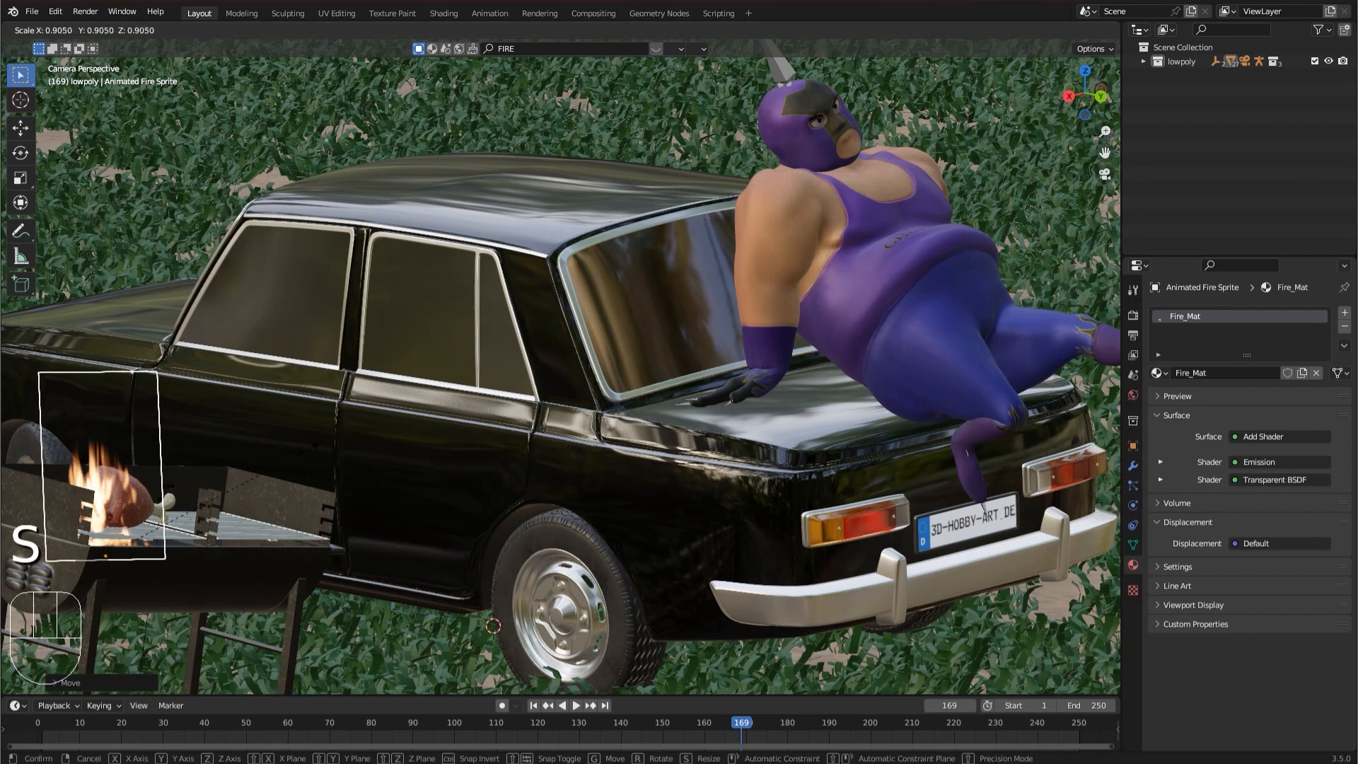
pyautogui.click(267, 454)
pyautogui.press('g')
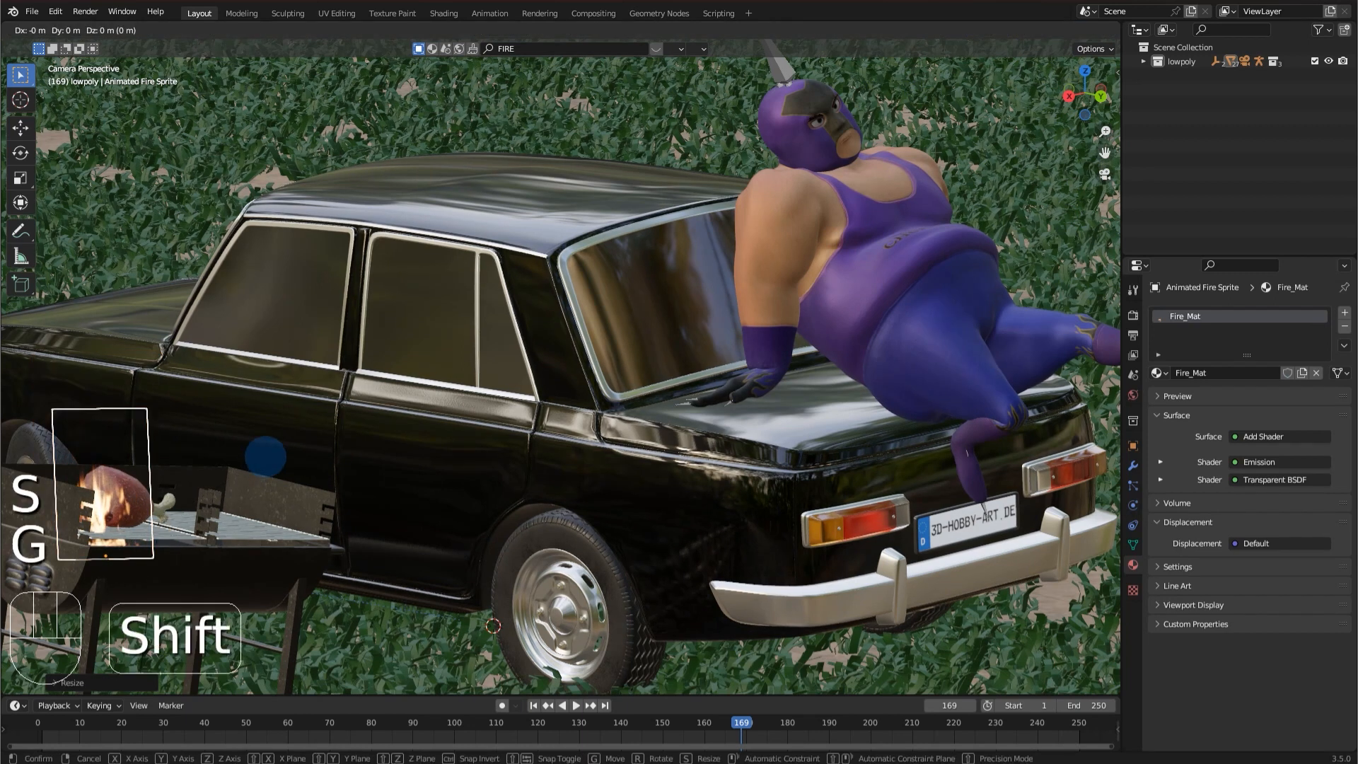
pyautogui.hotkey('shift', 'z')
pyautogui.press('g')
pyautogui.press('g')
pyautogui.click(292, 442)
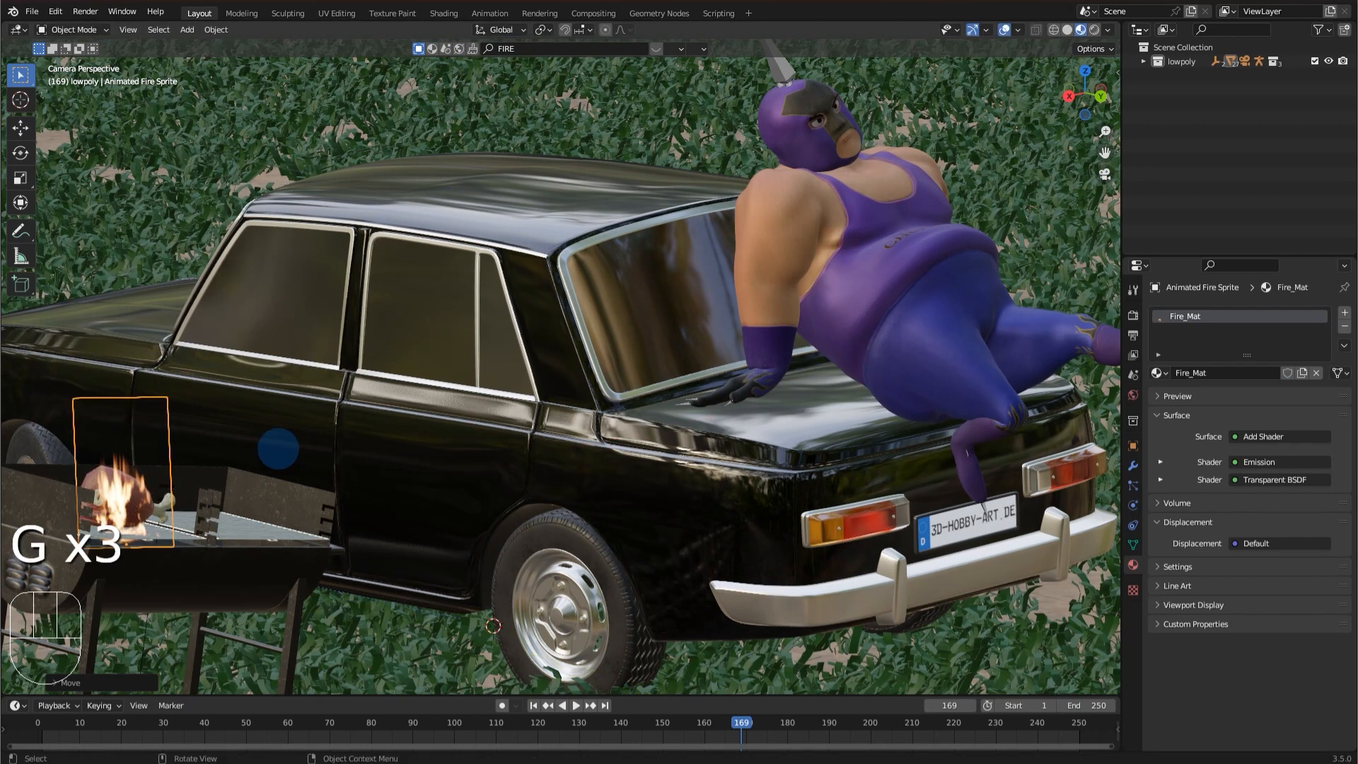
# Play the animation to preview the fire, stop it, save the file and return to the start of the timeline.
pyautogui.press('space')
pyautogui.scroll(-6, 292, 416)
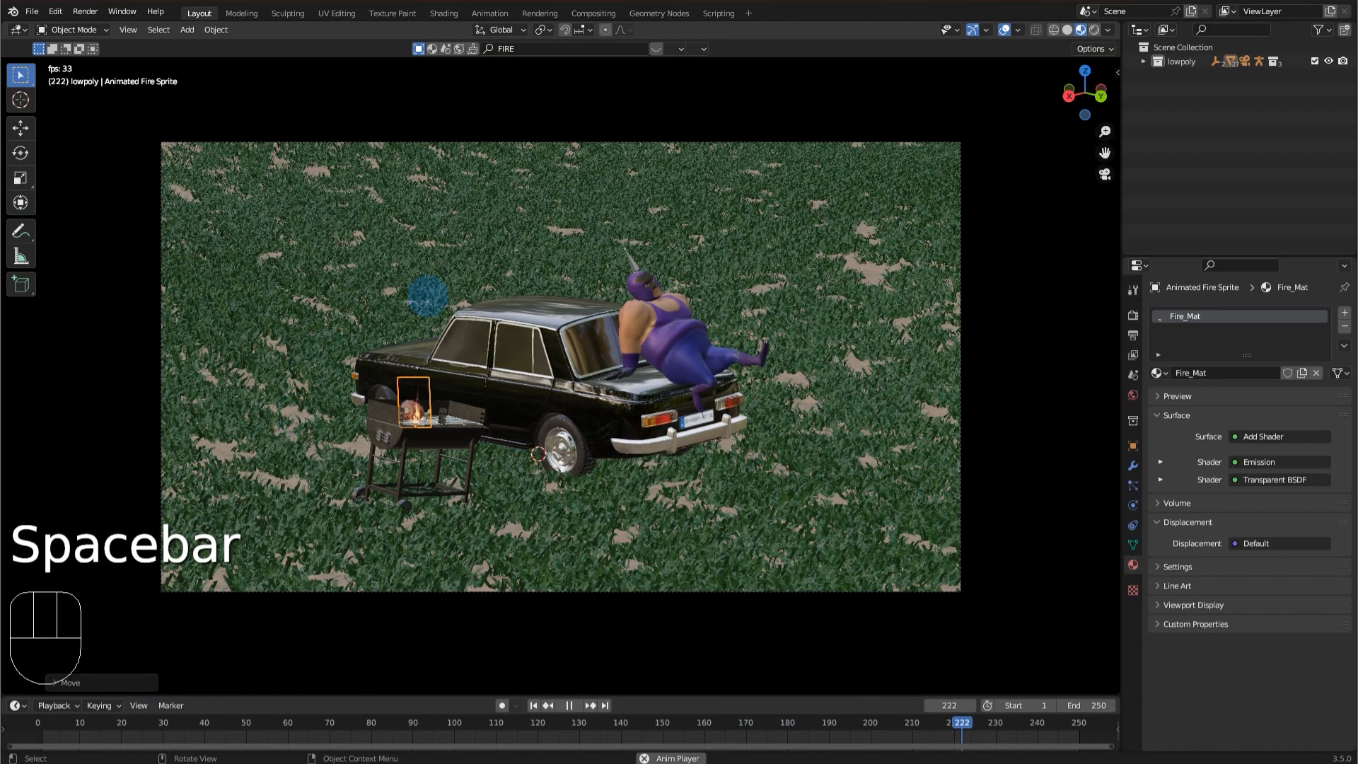
pyautogui.press('space')
pyautogui.hotkey('ctrl', 's')
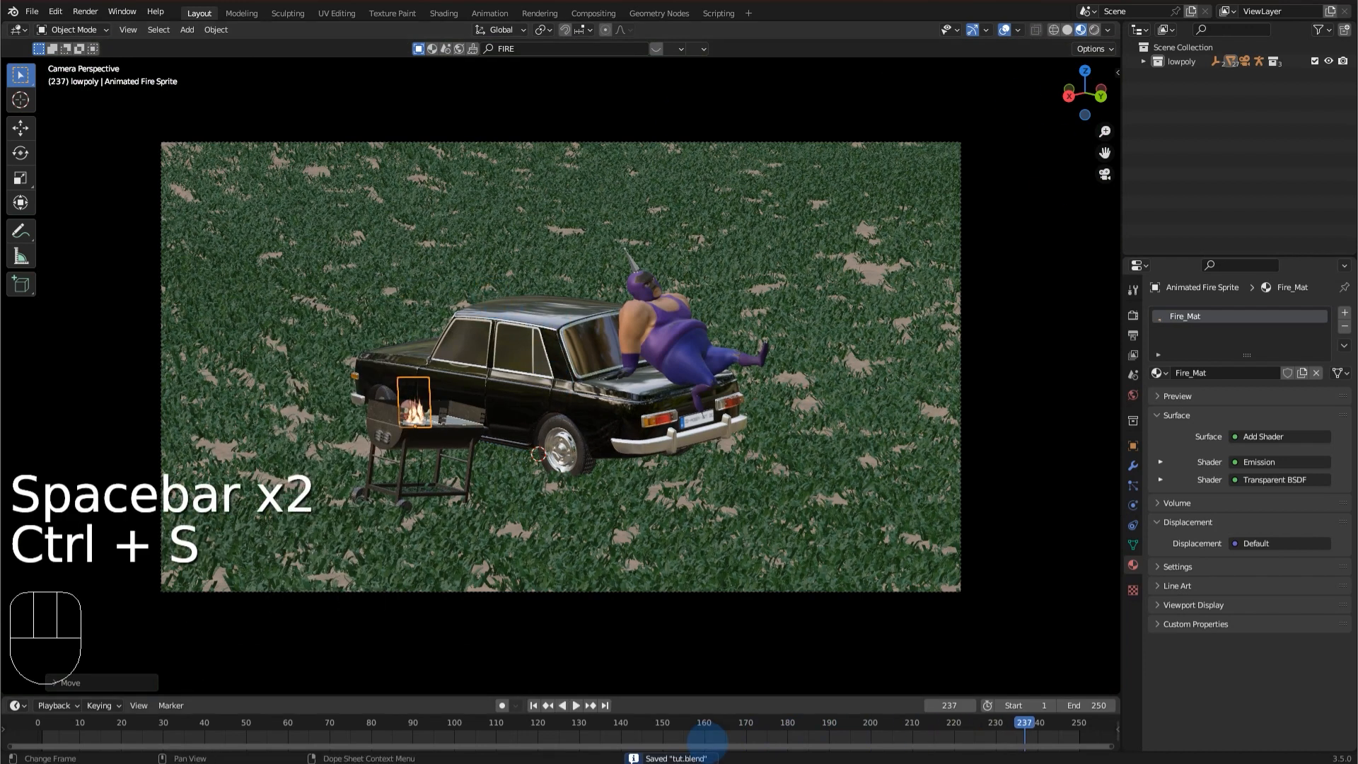
pyautogui.hotkey('shift', 'Left')
# Add a cube mesh to the scene while viewing the grill up close.
pyautogui.moveTo(406, 206)
pyautogui.mouseDown(button='middle')
pyautogui.moveTo(422, 248)
pyautogui.moveTo(406, 221)
pyautogui.mouseUp(button='middle')
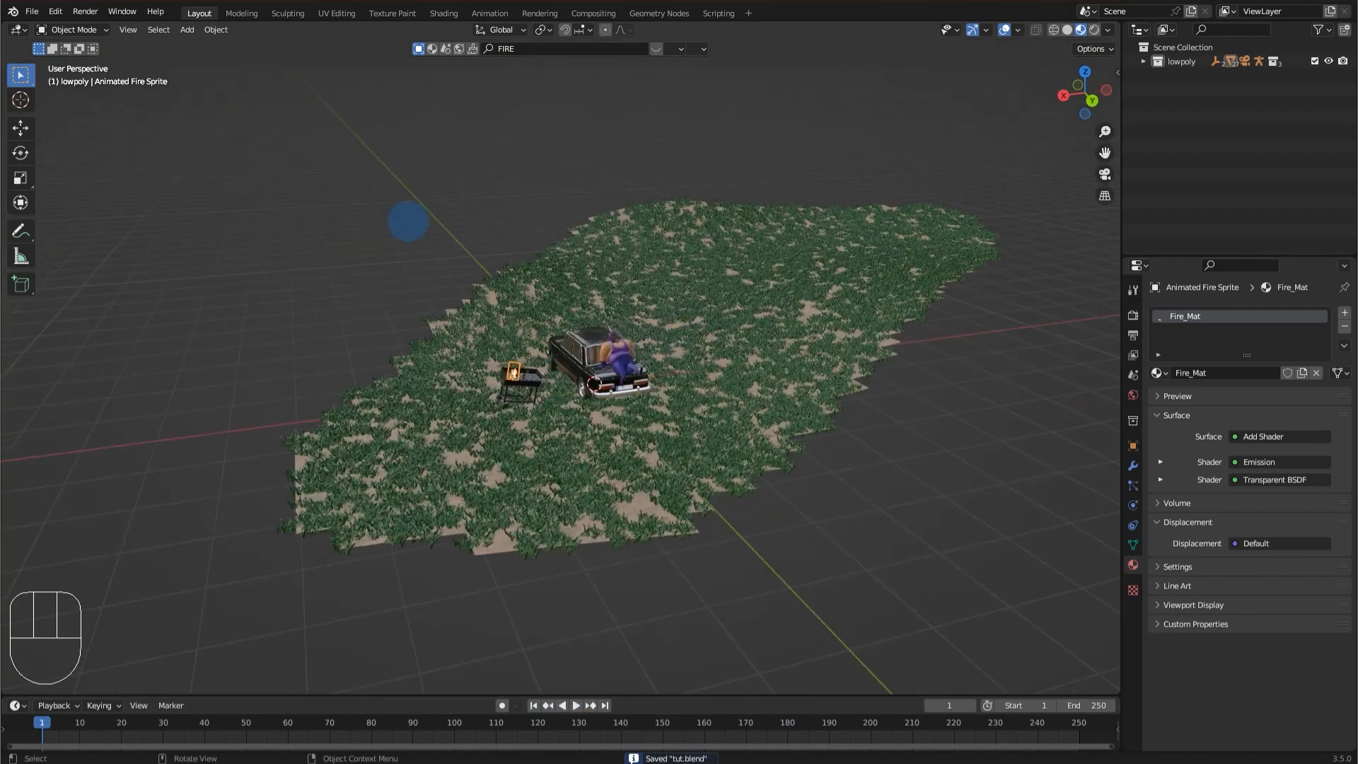
pyautogui.scroll(5, 453, 326)
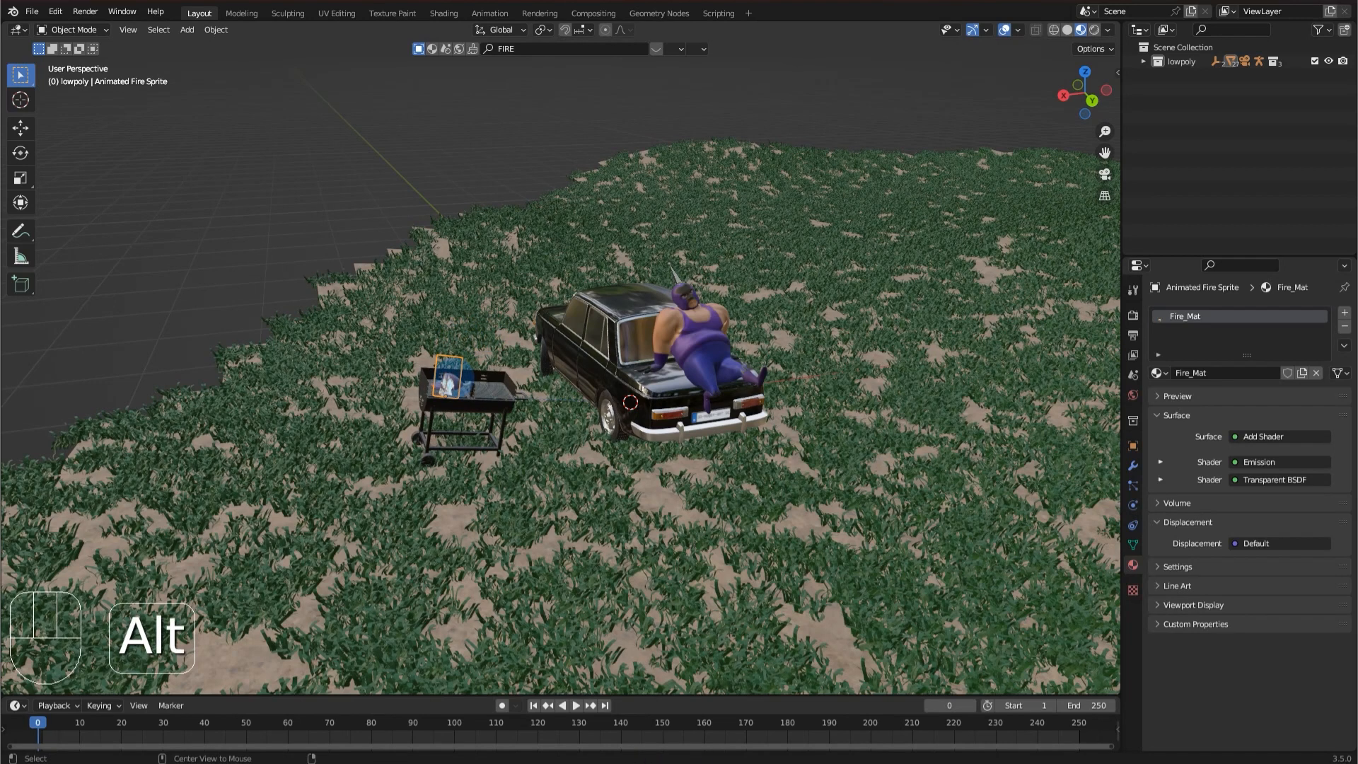
pyautogui.keyDown('alt'); pyautogui.scroll(4, 454, 378); pyautogui.keyUp('alt')
pyautogui.keyDown('alt'); pyautogui.middleClick(453, 378); pyautogui.keyUp('alt')
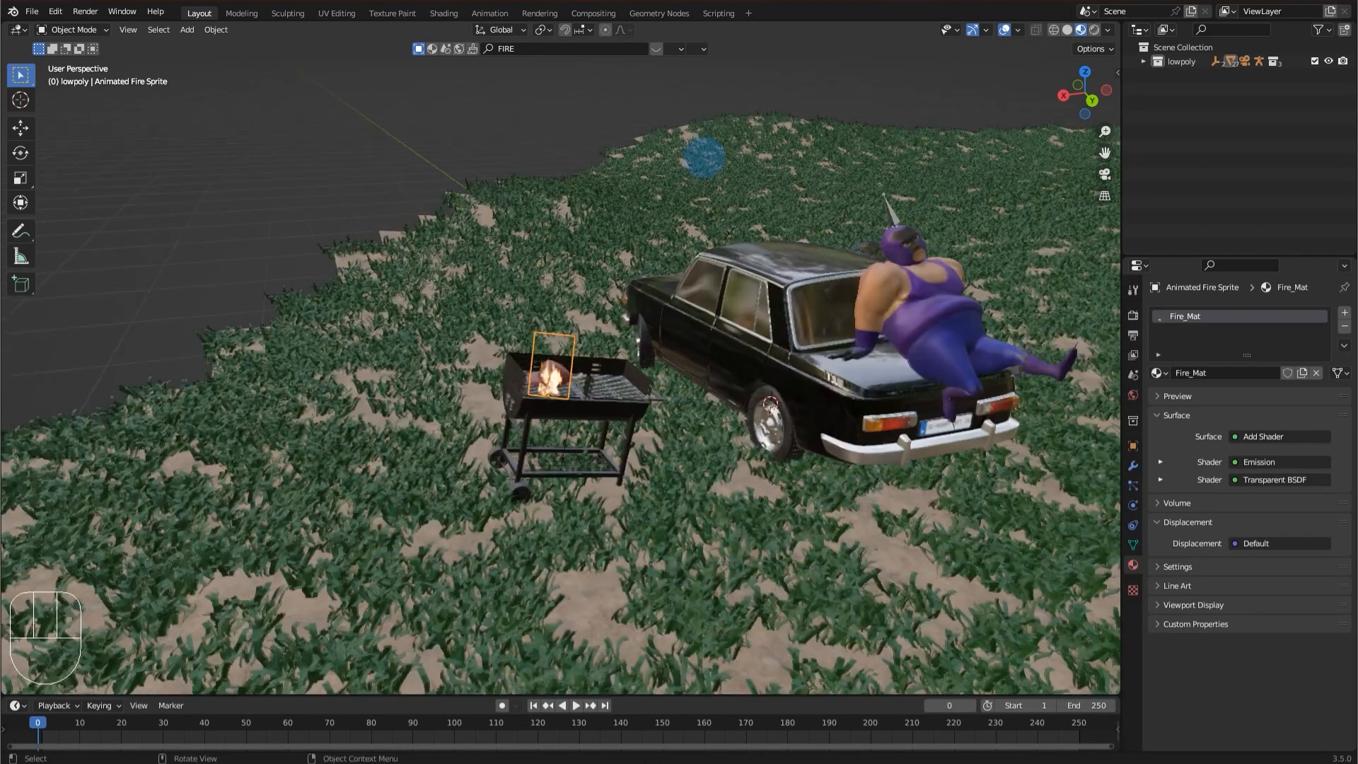
pyautogui.scroll(3, 704, 154)
pyautogui.hotkey('shift', 'a')
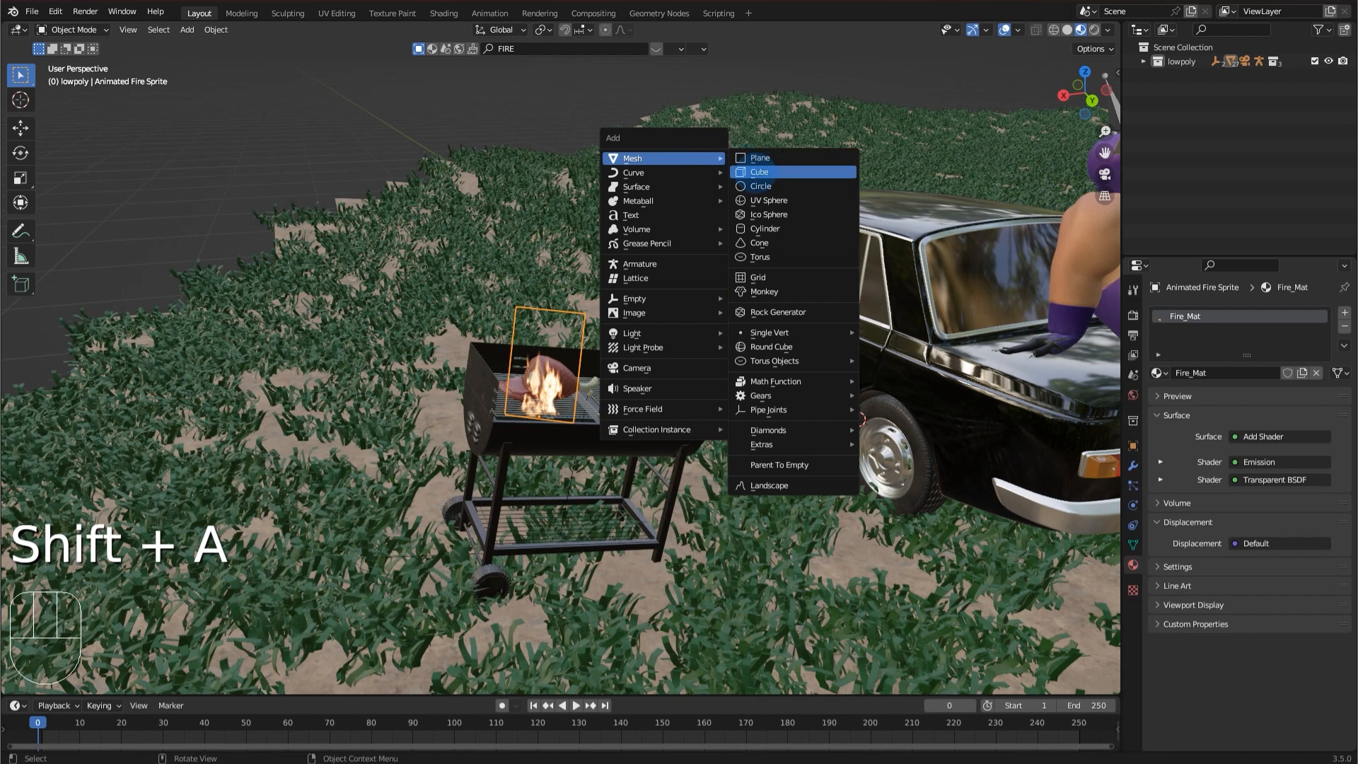
pyautogui.click(760, 172)
# Move the cube over to the grill, raise it above the grass and scale it down to less than half size.
pyautogui.scroll(-3, 761, 210)
pyautogui.press('g')
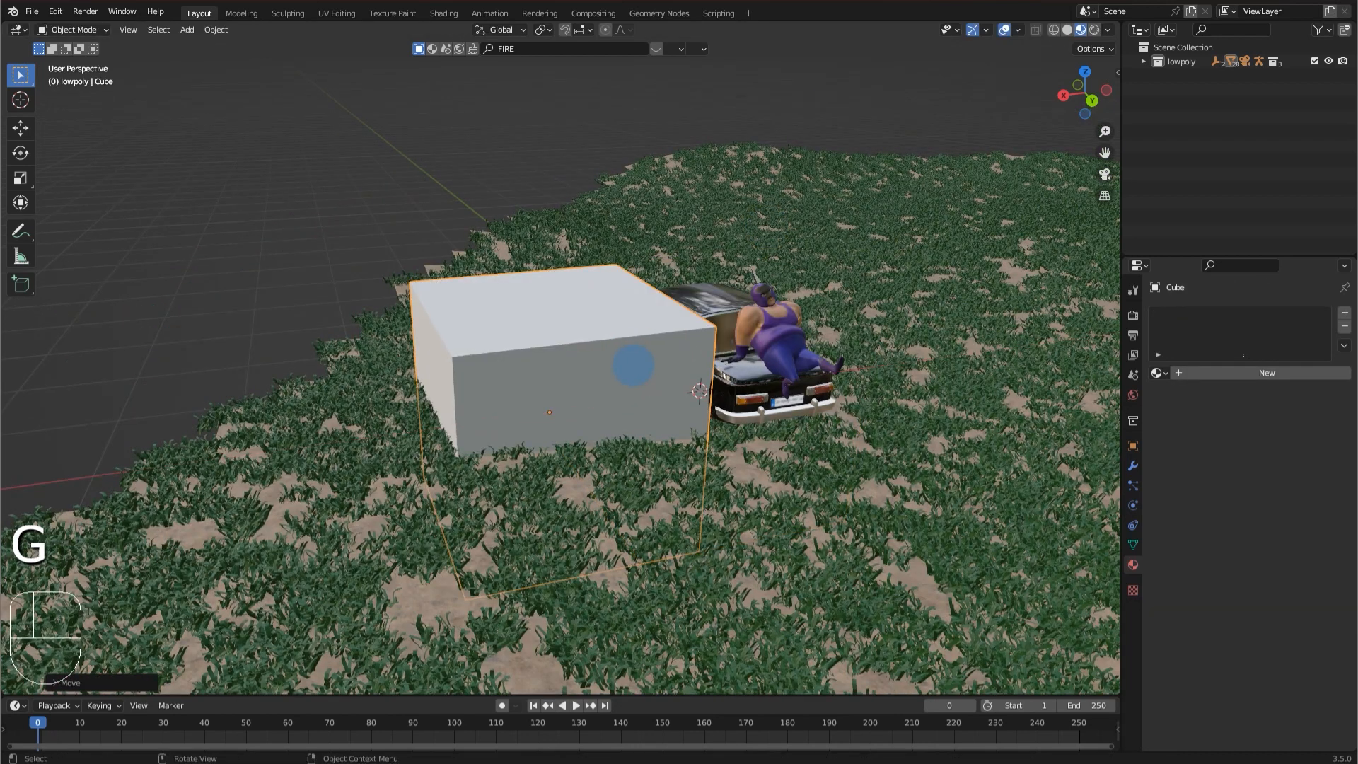
pyautogui.press('g')
pyautogui.click(640, 234)
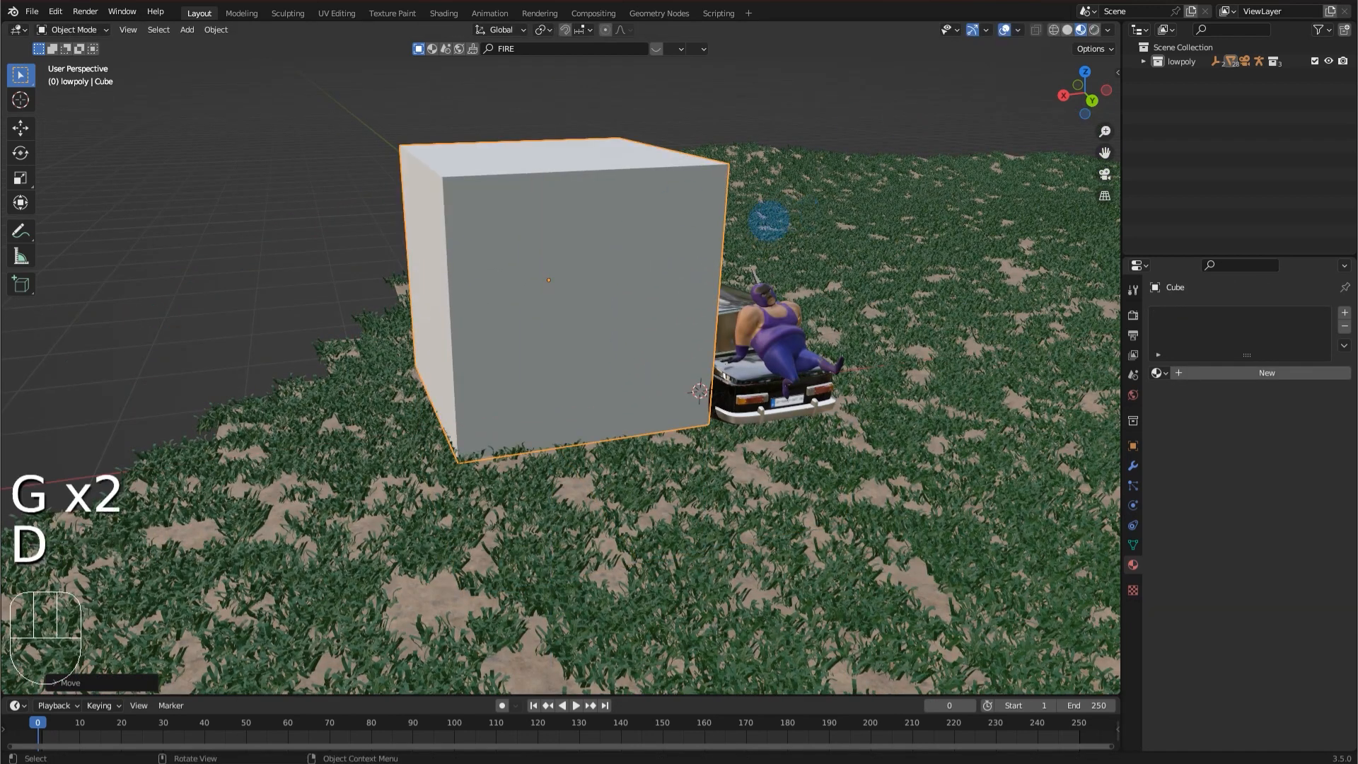
pyautogui.press('s')
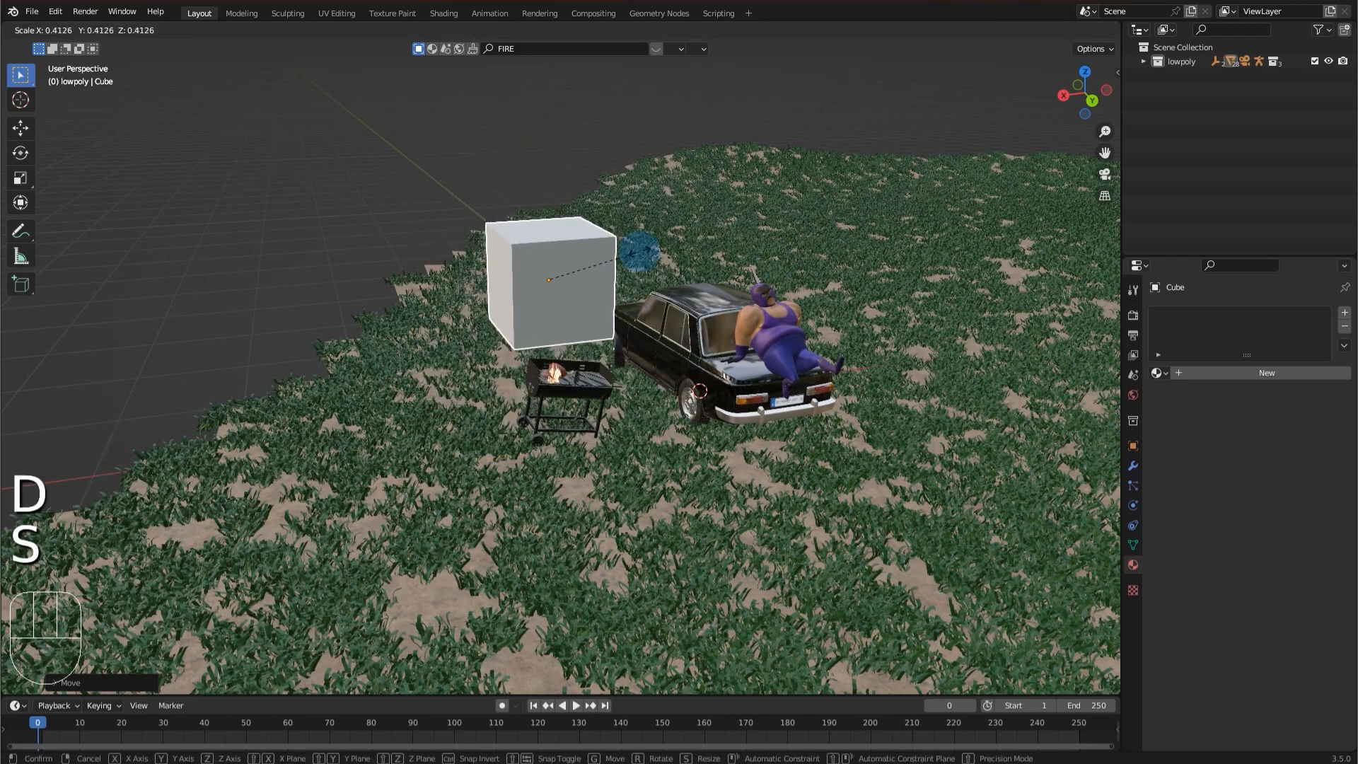
pyautogui.click(587, 258)
# From the top view, move the cube horizontally until it is centred over the grill.
pyautogui.click(1086, 73)
pyautogui.scroll(4, 601, 326)
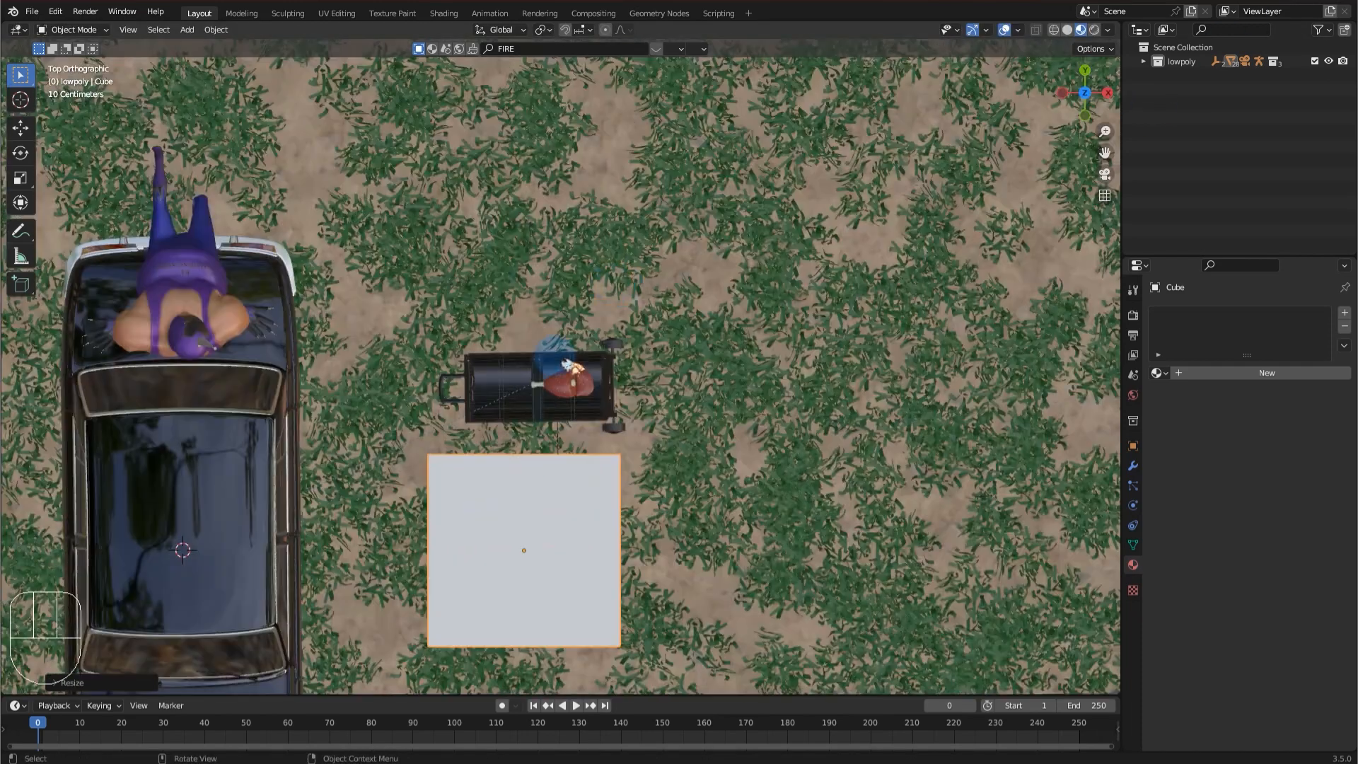
pyautogui.press('g')
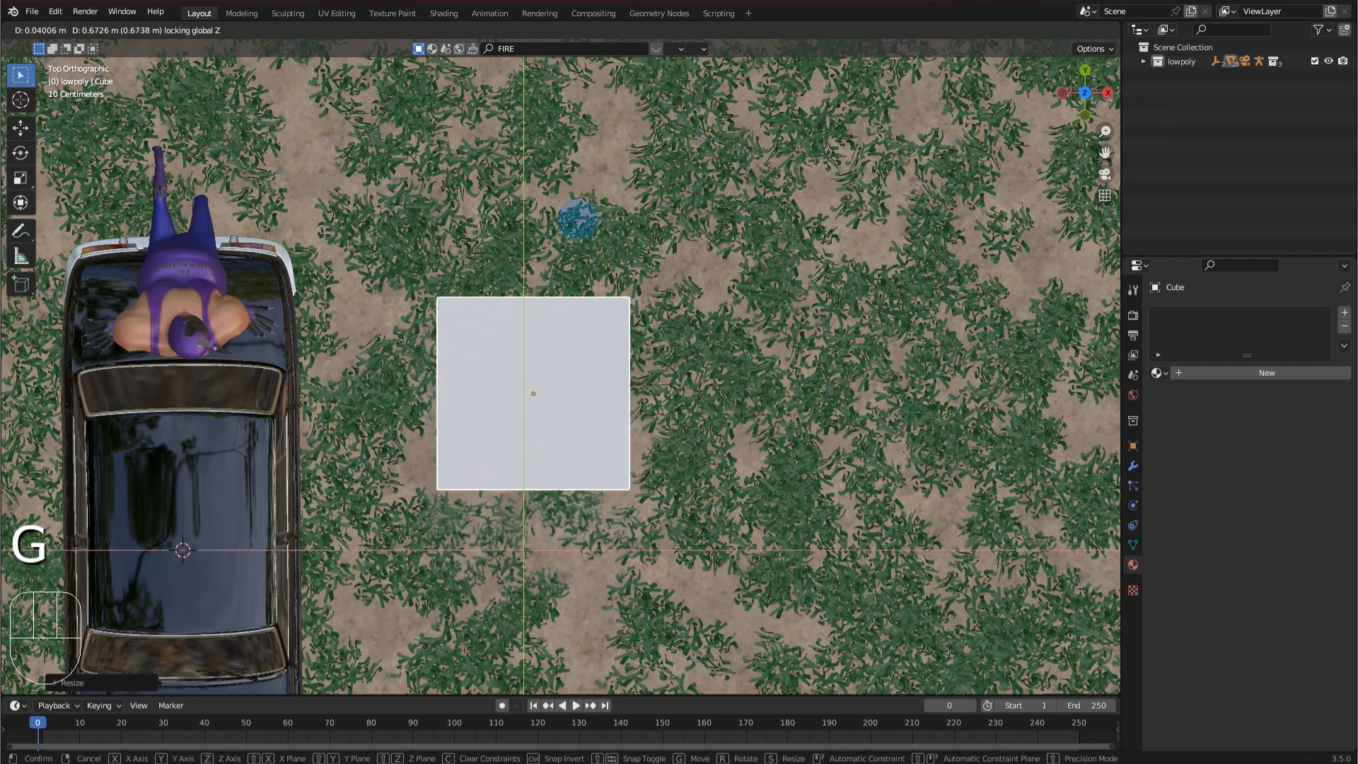
pyautogui.click(576, 219)
# In wireframe display, shrink the cube and narrow it along Y to match the grill tray's depth.
pyautogui.hotkey('shift', 'z')
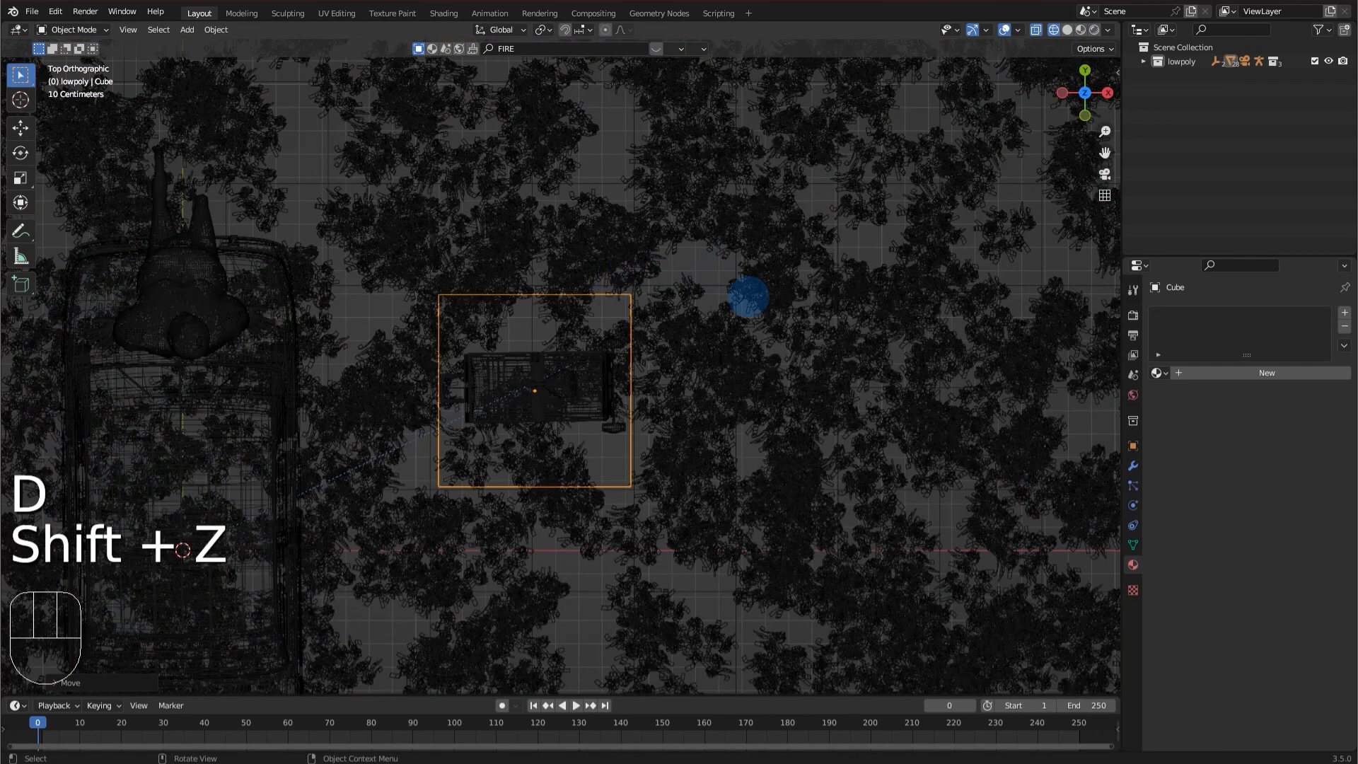
pyautogui.scroll(2, 748, 297)
pyautogui.press('s')
pyautogui.click(670, 327)
pyautogui.press('s')
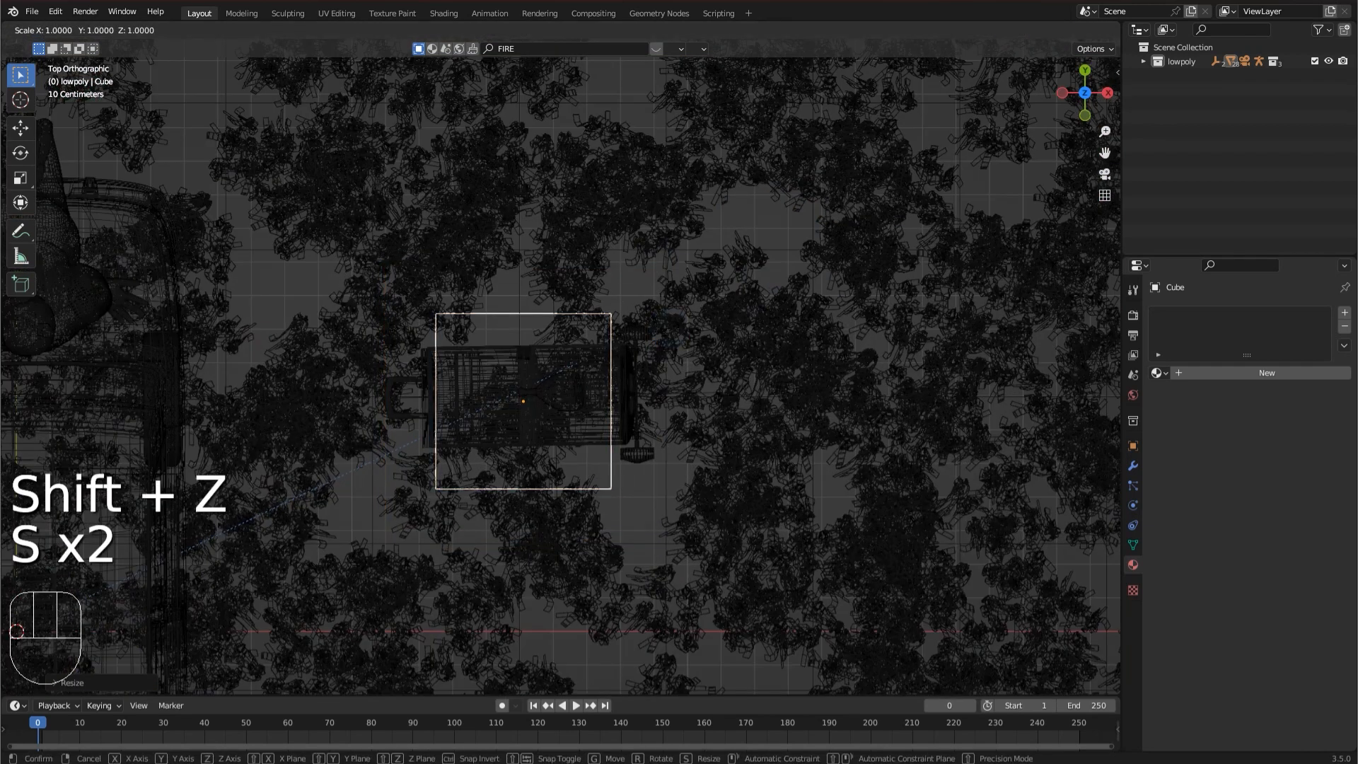
pyautogui.press('y')
pyautogui.click(658, 337)
# Rotate the cube from above to align it with the grill and scale it uniformly to fit the tray.
pyautogui.press('r')
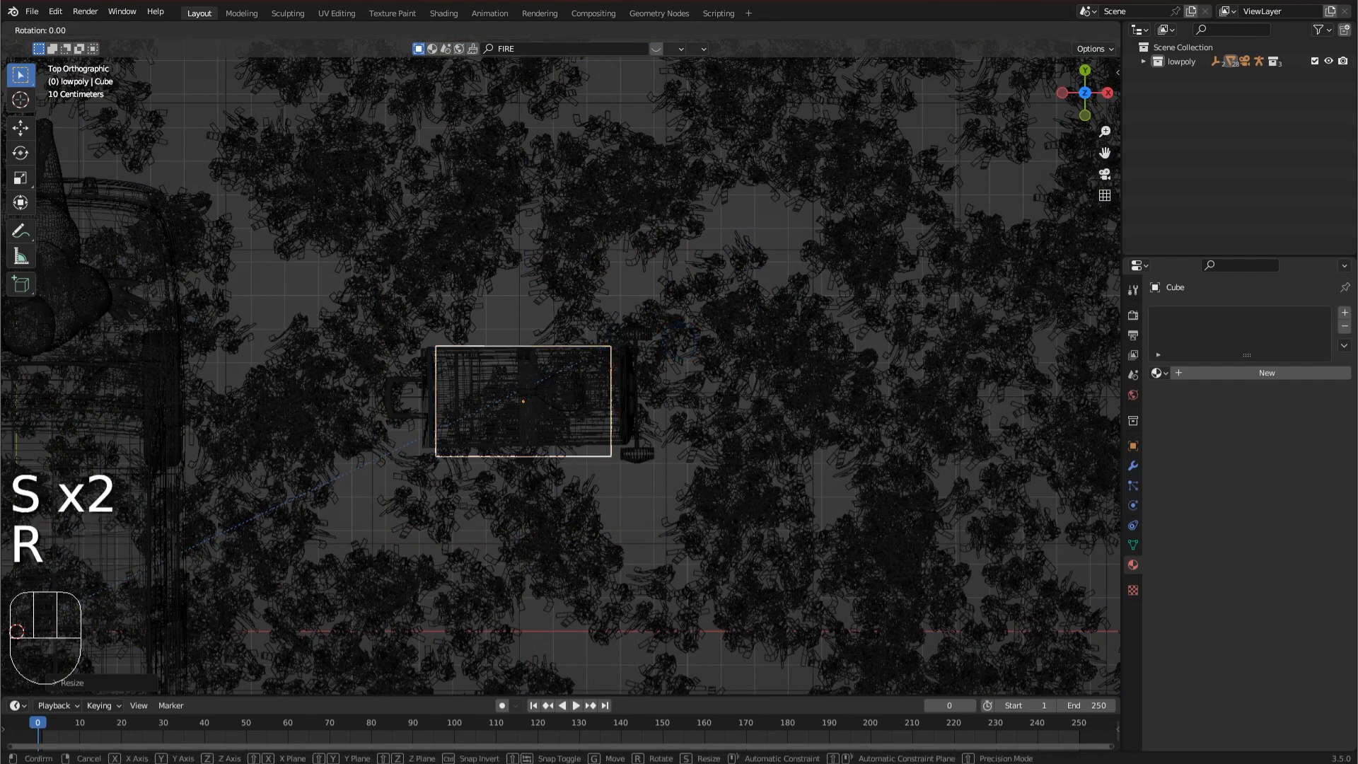
pyautogui.click(662, 329)
pyautogui.press('d')
pyautogui.press('s')
pyautogui.click(704, 374)
# Raise the cube along Z and stretch it vertically into a tall column above the grill.
pyautogui.moveTo(704, 374); pyautogui.dragTo(711, 283, button='middle')
pyautogui.press('g')
pyautogui.press('z')
pyautogui.click(716, 230)
pyautogui.moveTo(715, 221); pyautogui.dragTo(719, 205, button='middle')
pyautogui.press('s')
pyautogui.press('z')
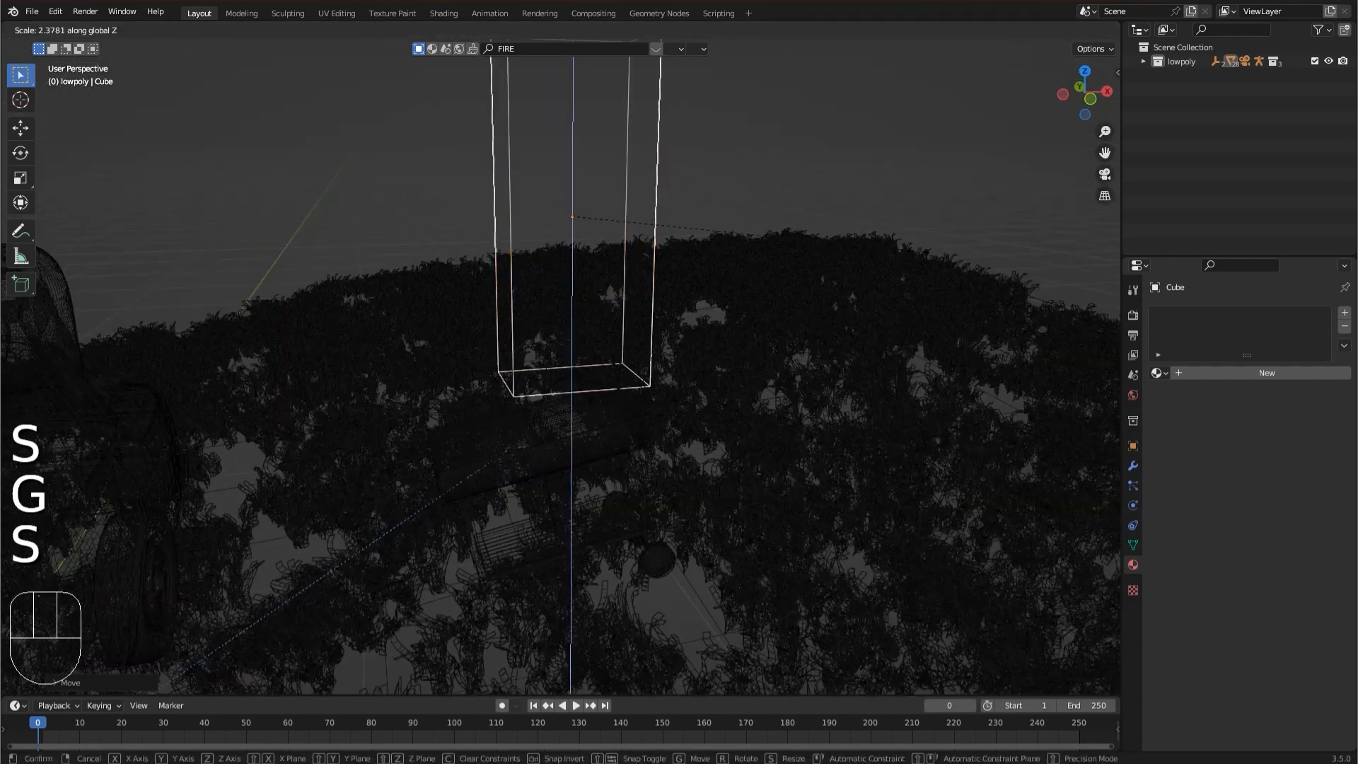
pyautogui.click(1019, 284)
# From the camera view, stretch the column further along Z and raise it until its base meets the grill tray.
pyautogui.scroll(-4, 991, 247)
pyautogui.moveTo(952, 206); pyautogui.dragTo(1262, 109, button='middle')
pyautogui.click(1105, 174)
pyautogui.press('s')
pyautogui.press('z')
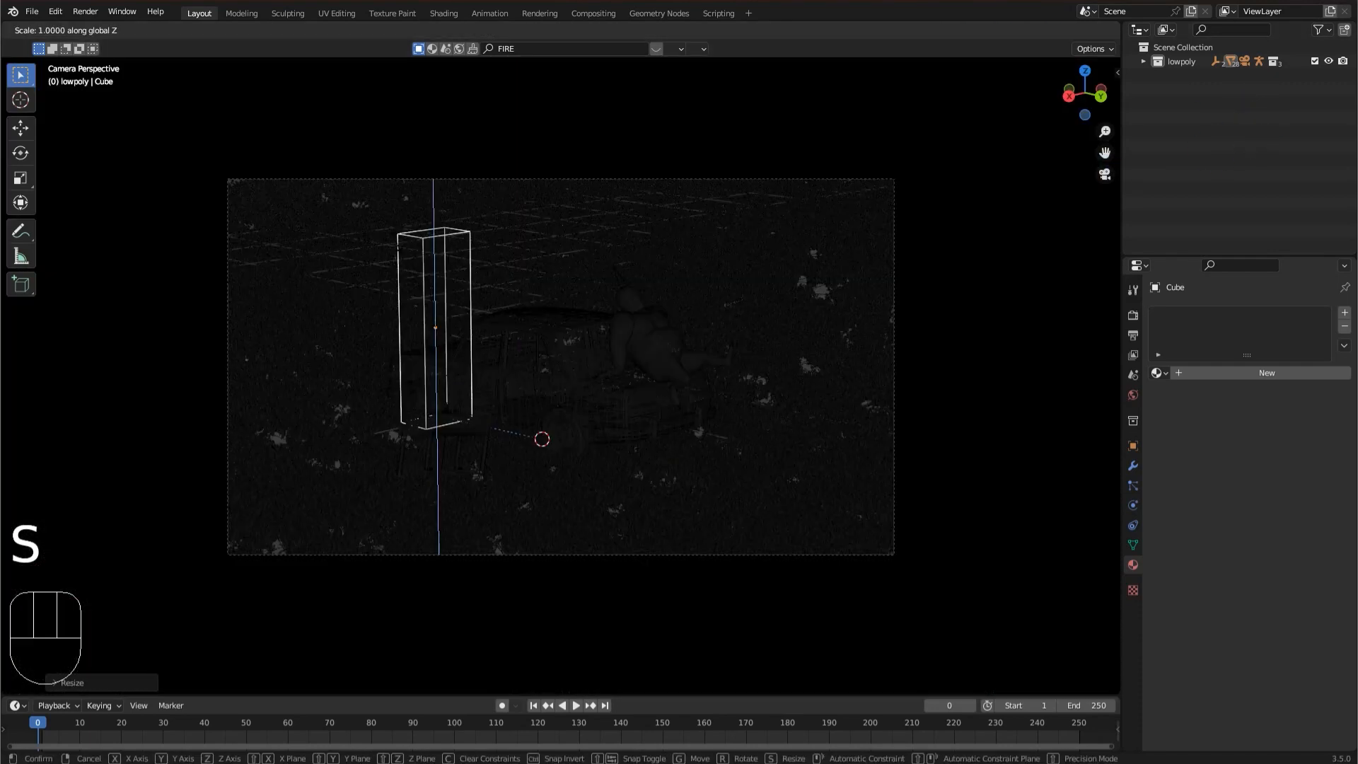
pyautogui.click(490, 233)
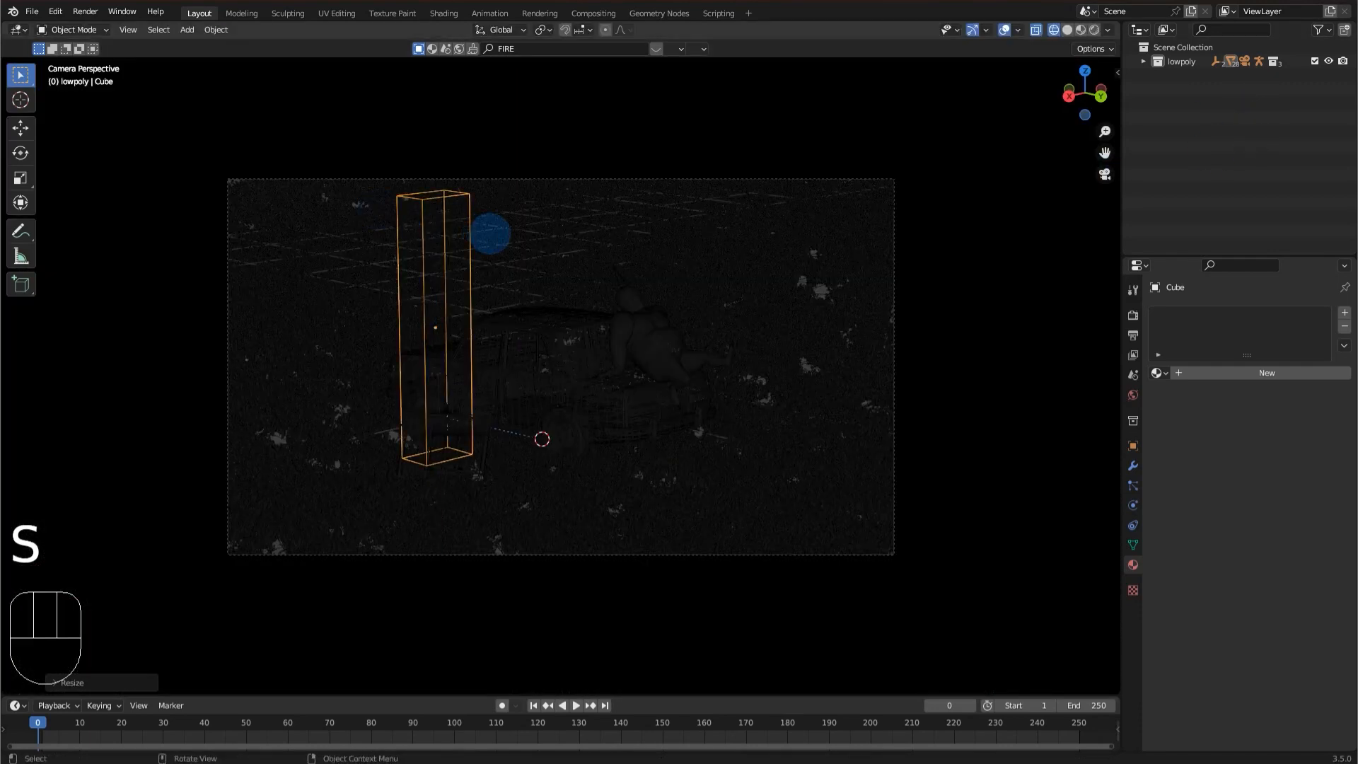
pyautogui.press('g')
pyautogui.press('z')
pyautogui.click(424, 194)
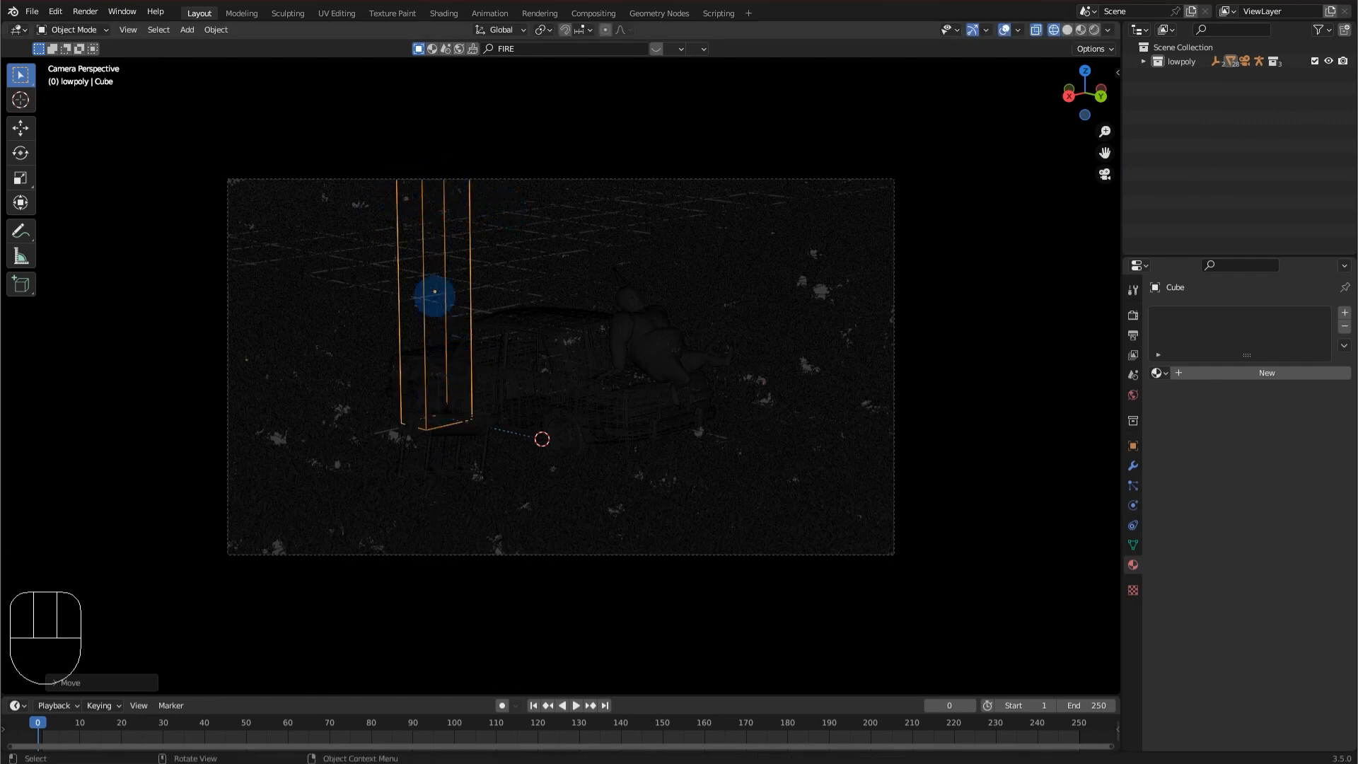
pyautogui.scroll(2, 437, 203)
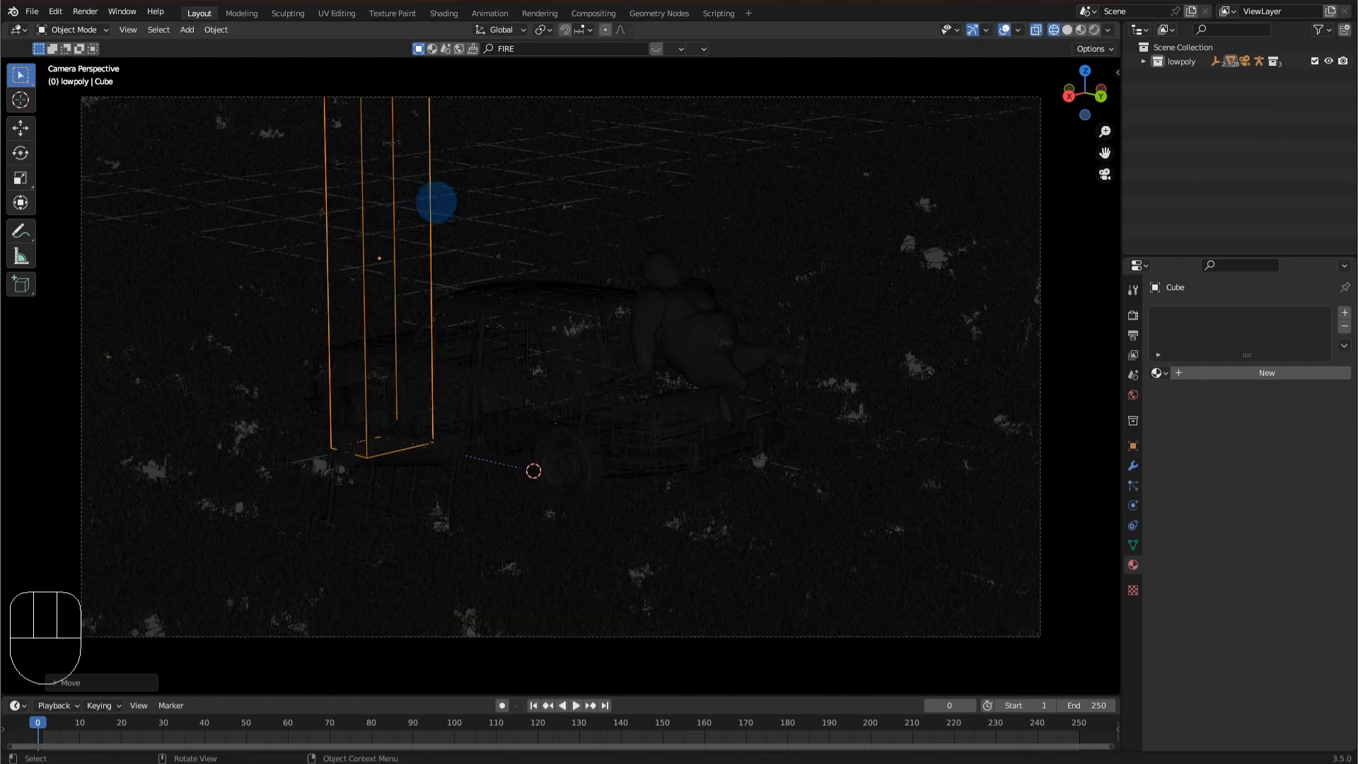
# Show the camera view in solid shading and save the file.
pyautogui.press('KP_0')
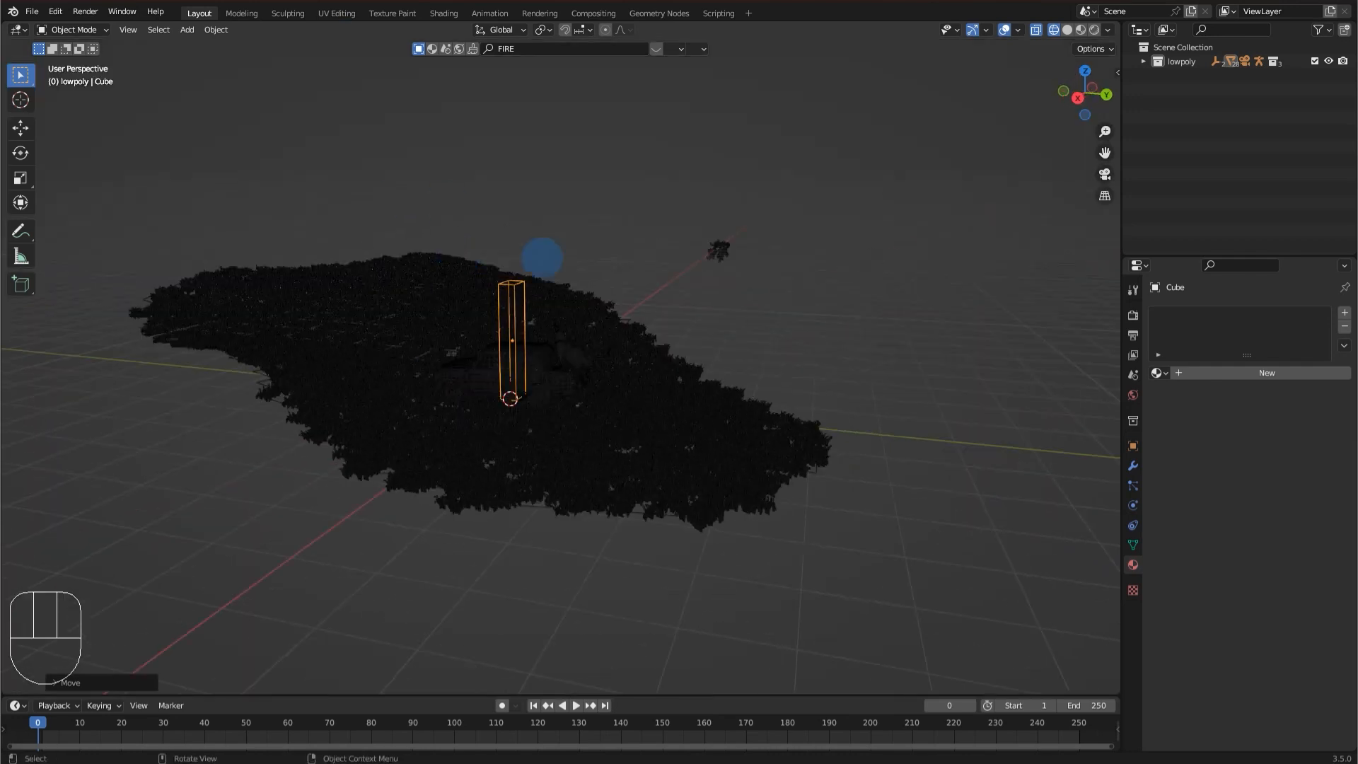
pyautogui.press('KP_0')
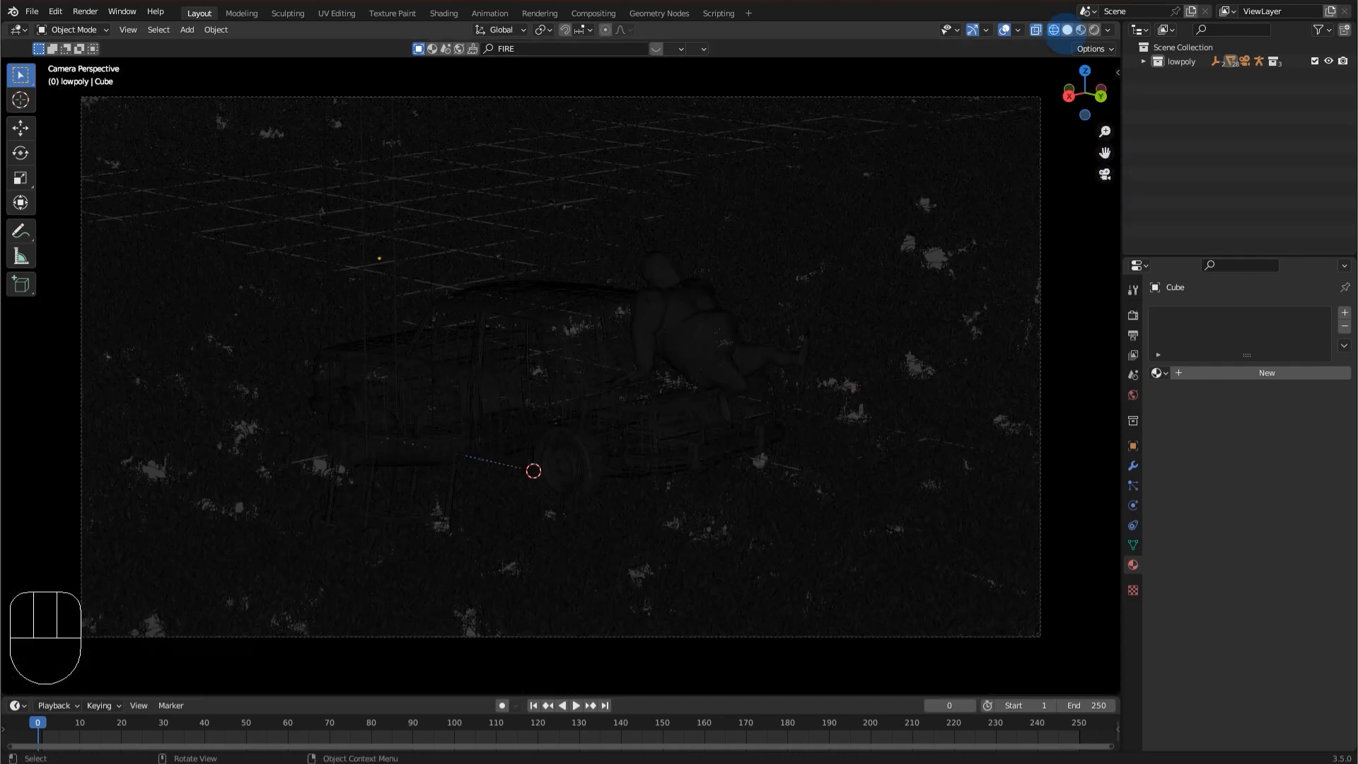
pyautogui.click(1066, 30)
pyautogui.hotkey('ctrl', 's')
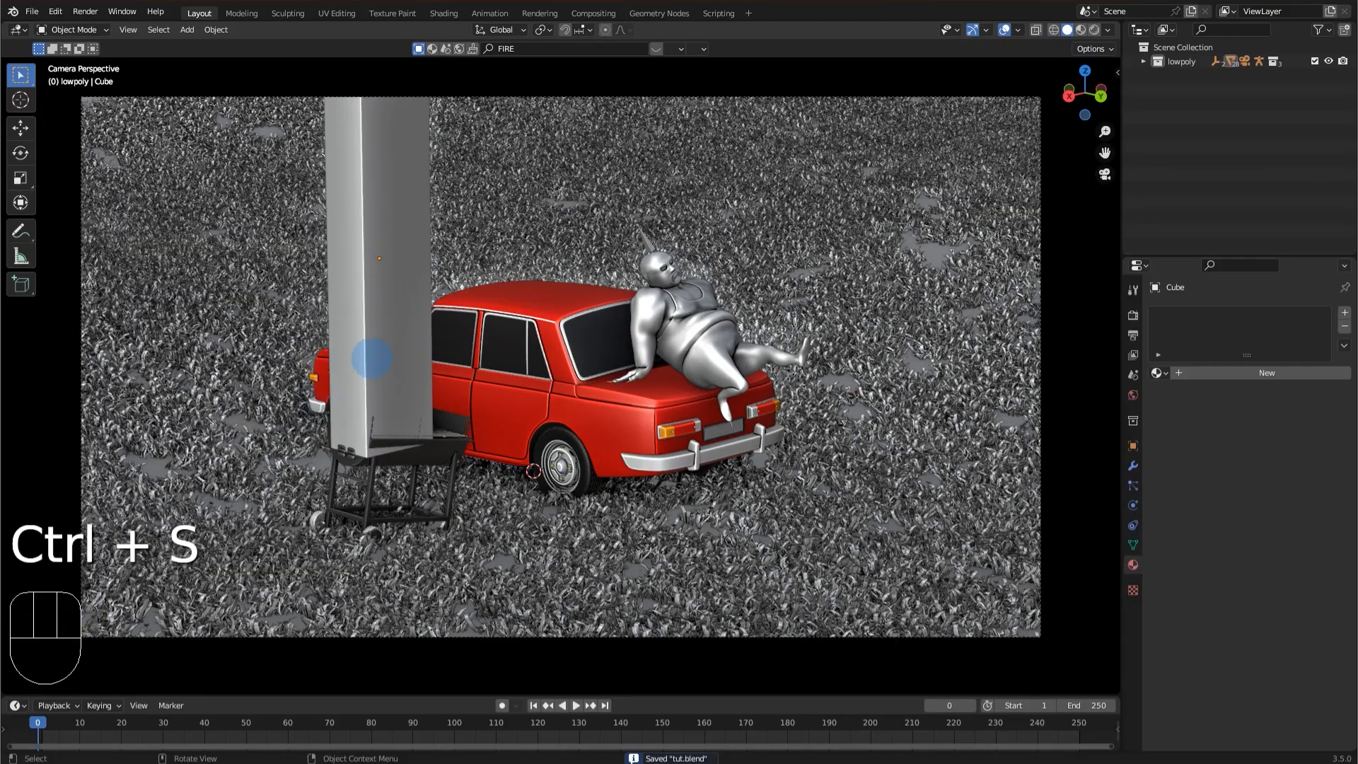
# Shift the column horizontally onto the grill tray, return to material preview shading and save the file.
pyautogui.press('g')
pyautogui.hotkey('shift', 'z')
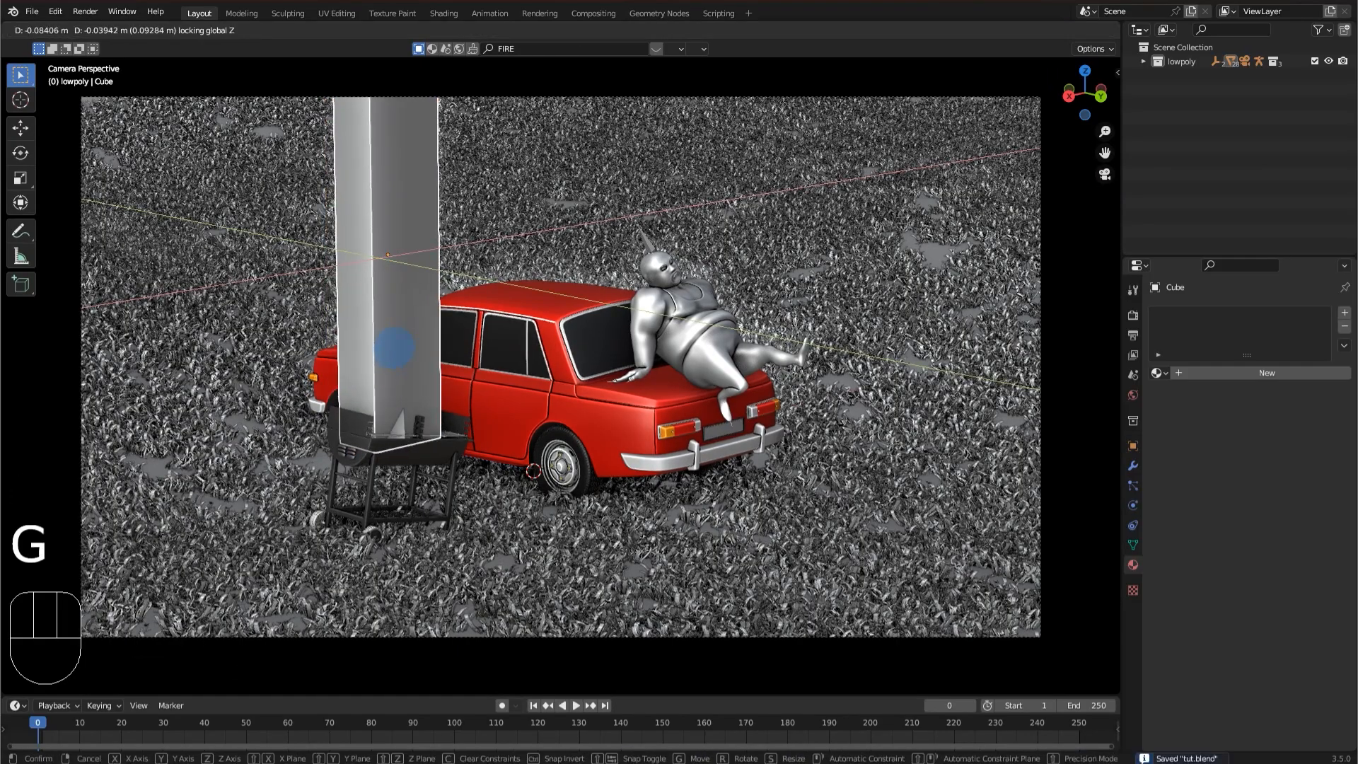
pyautogui.click(413, 340)
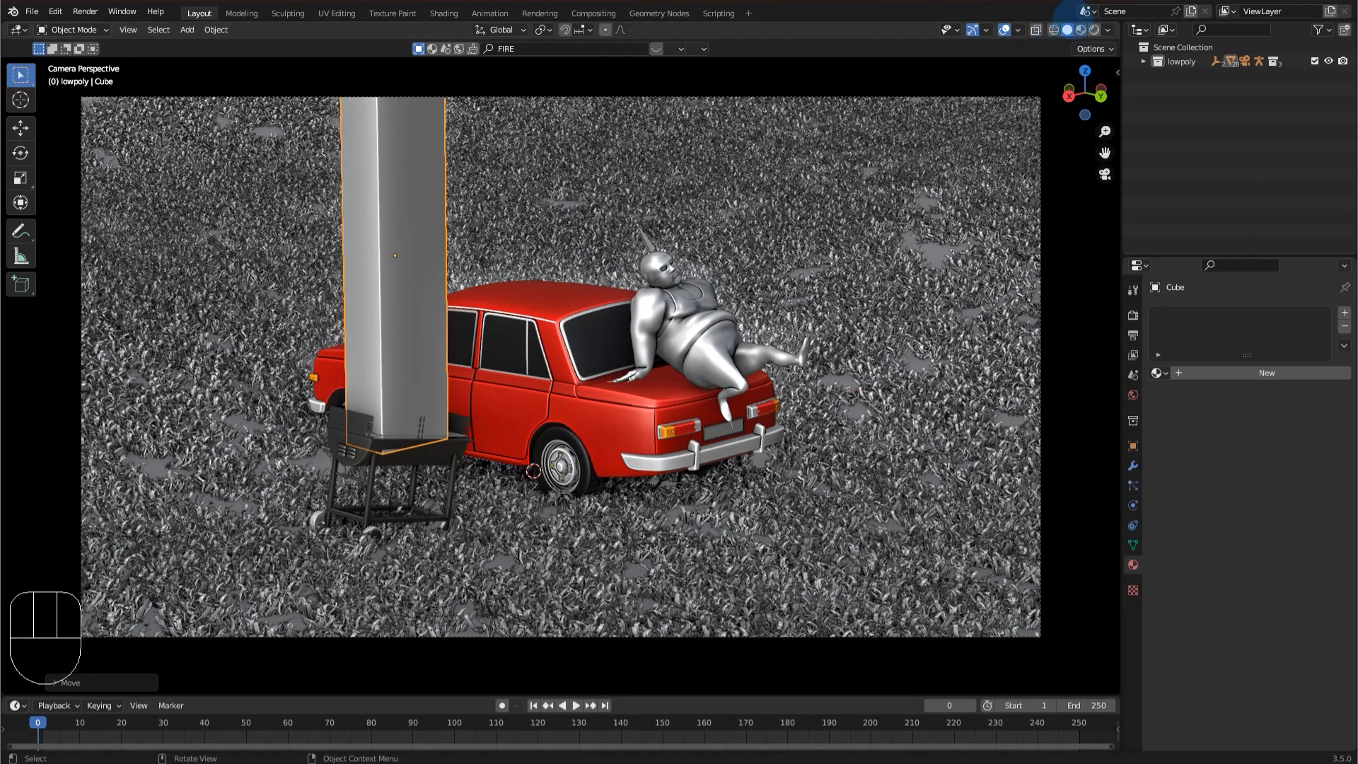
pyautogui.click(1080, 30)
pyautogui.hotkey('ctrl', 's')
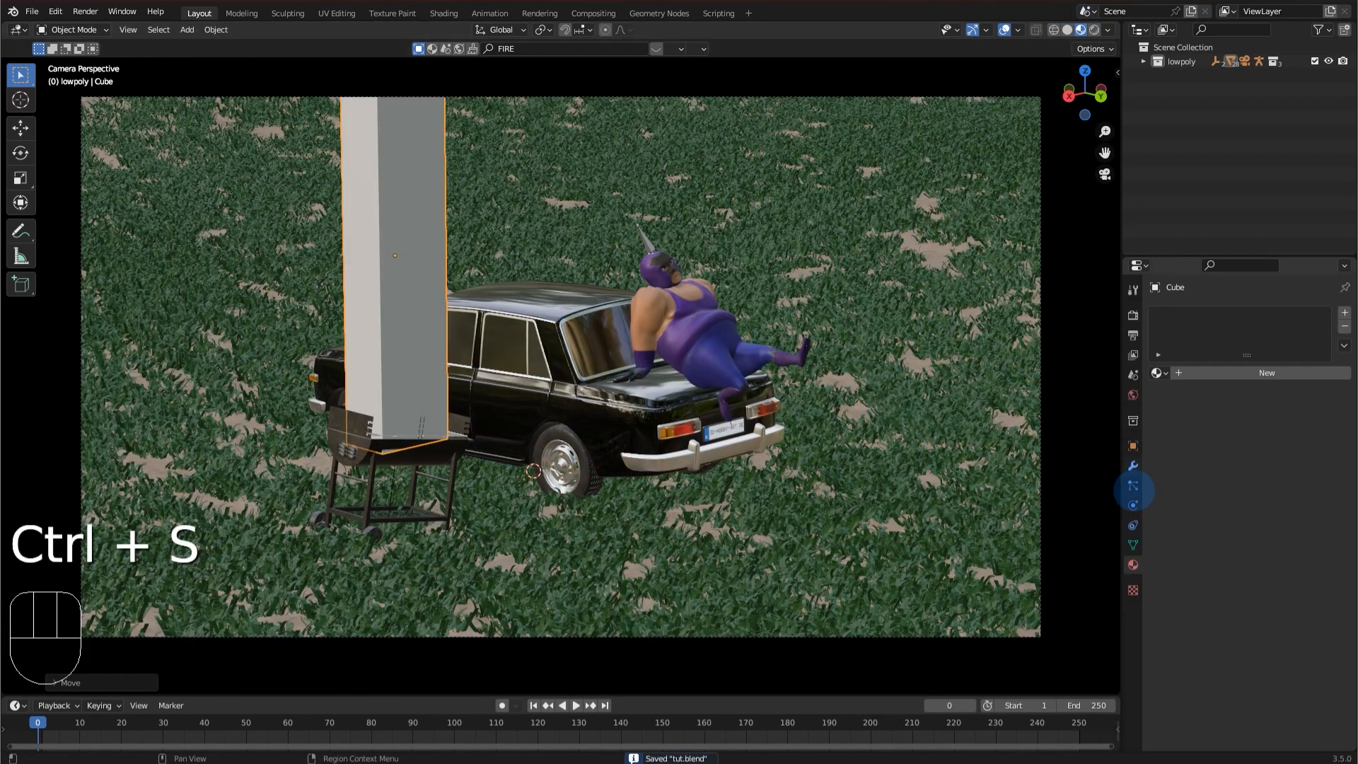
# Add fluid physics to the column and set its type to Domain.
pyautogui.click(1132, 486)
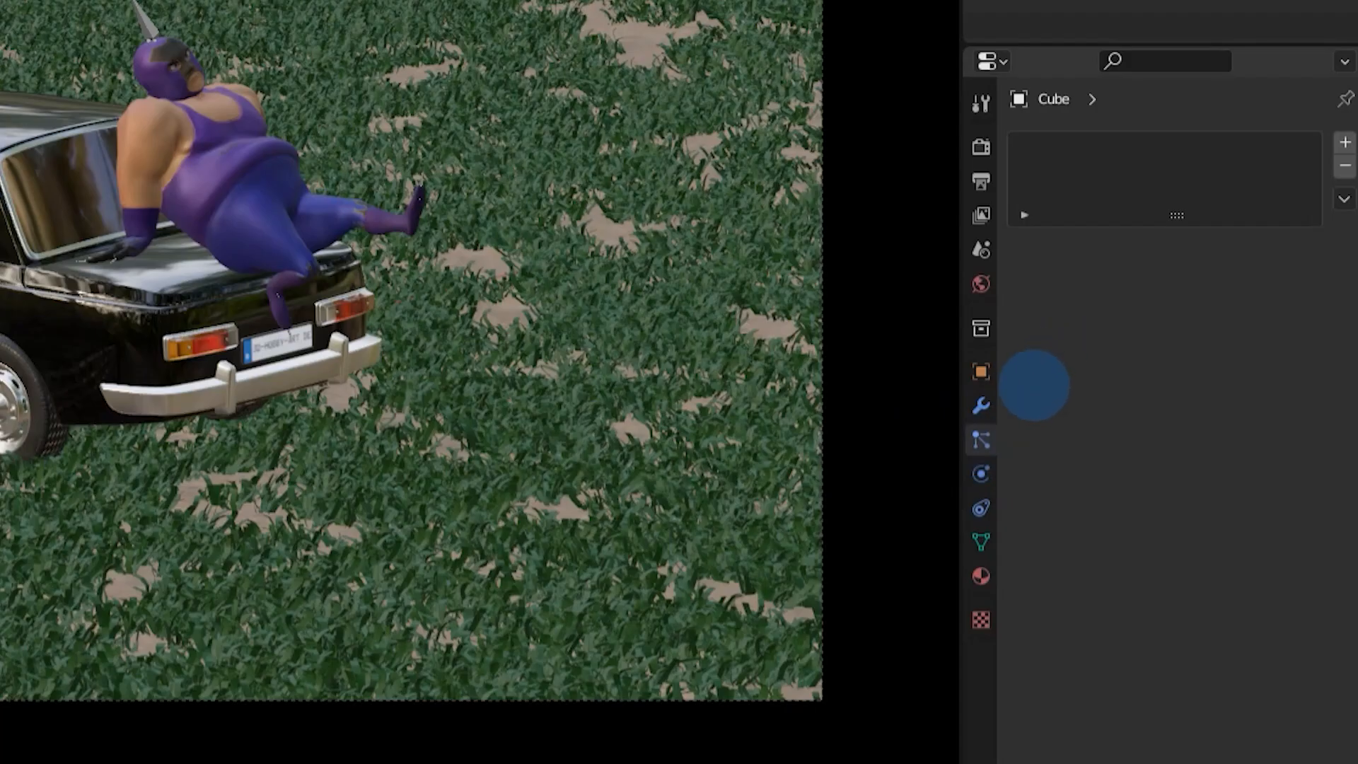
pyautogui.click(983, 471)
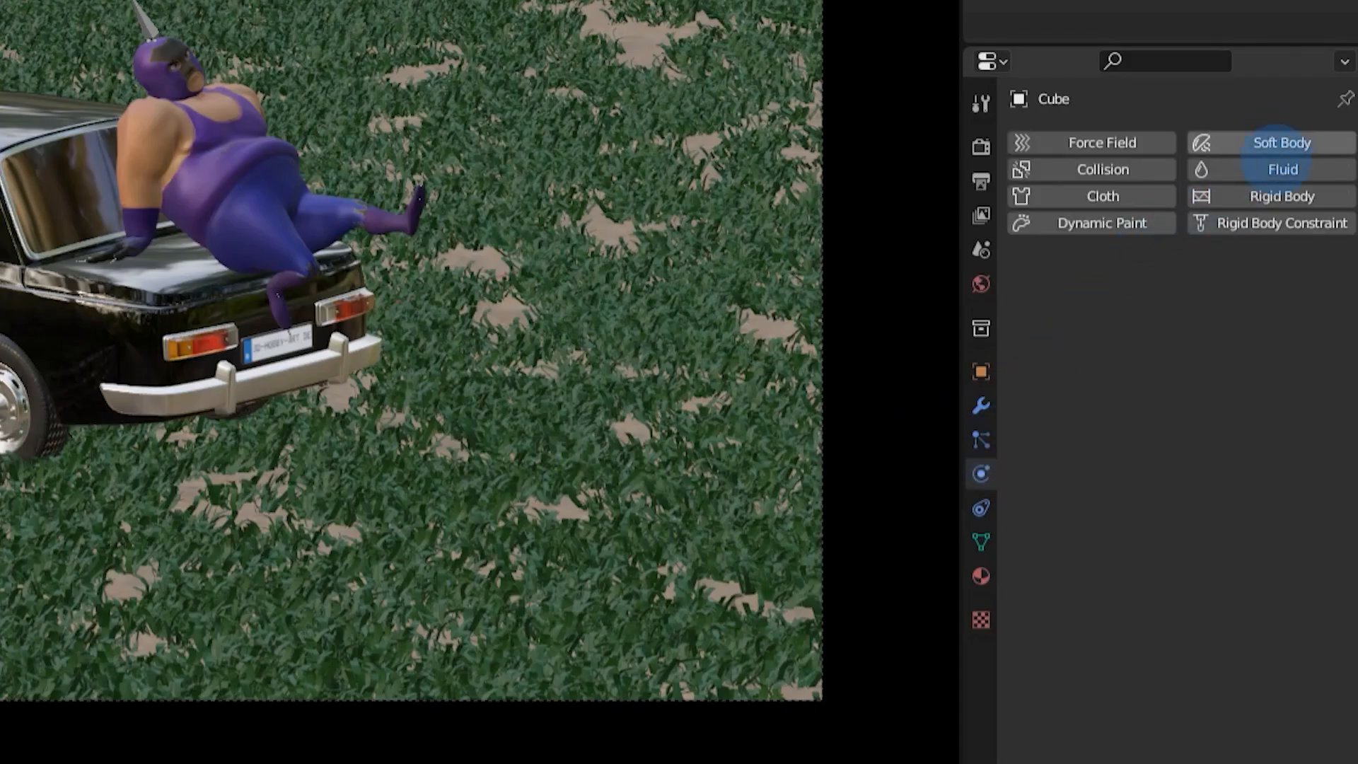
pyautogui.click(1266, 166)
pyautogui.click(1196, 298)
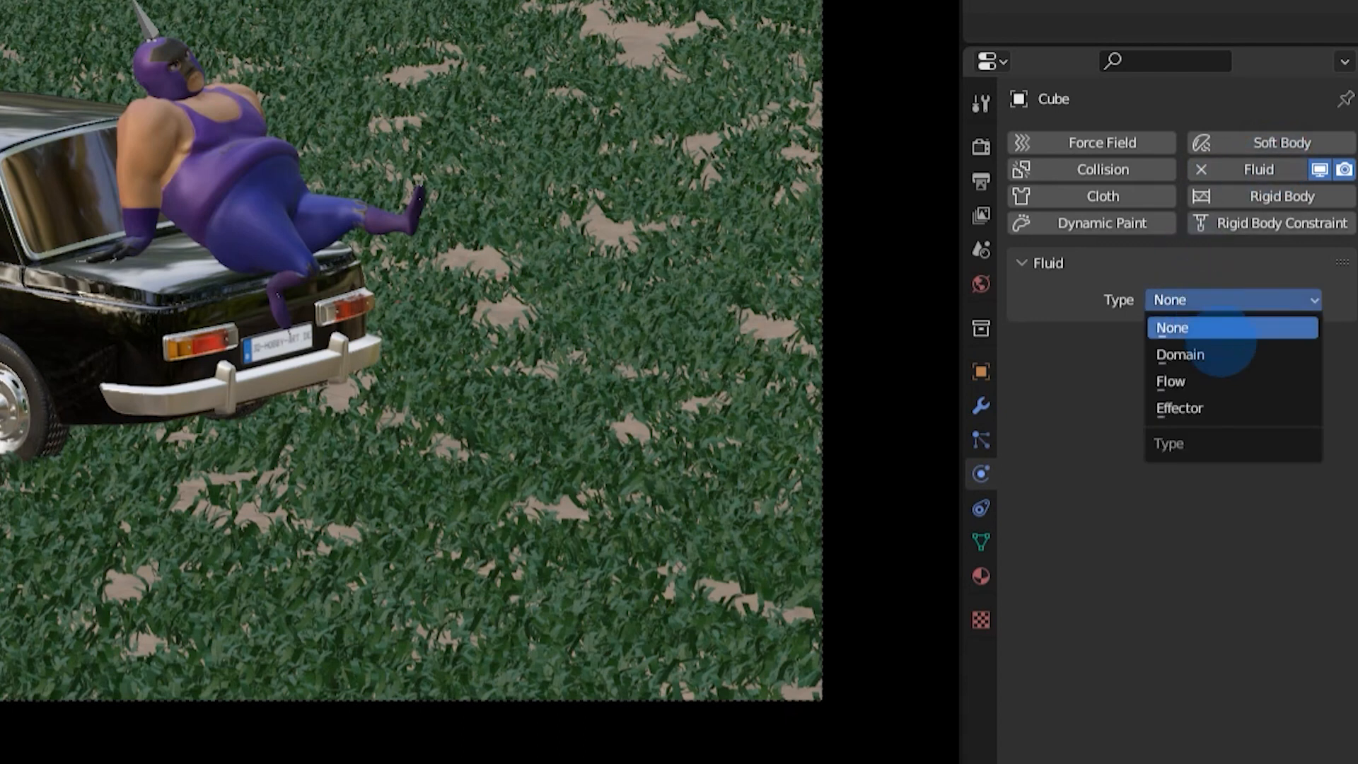
pyautogui.click(1175, 352)
# Orbit to an angled view of the grill and add a plane mesh to the scene.
pyautogui.scroll(1, 346, 346)
pyautogui.moveTo(344, 370); pyautogui.dragTo(291, 360, button='middle')
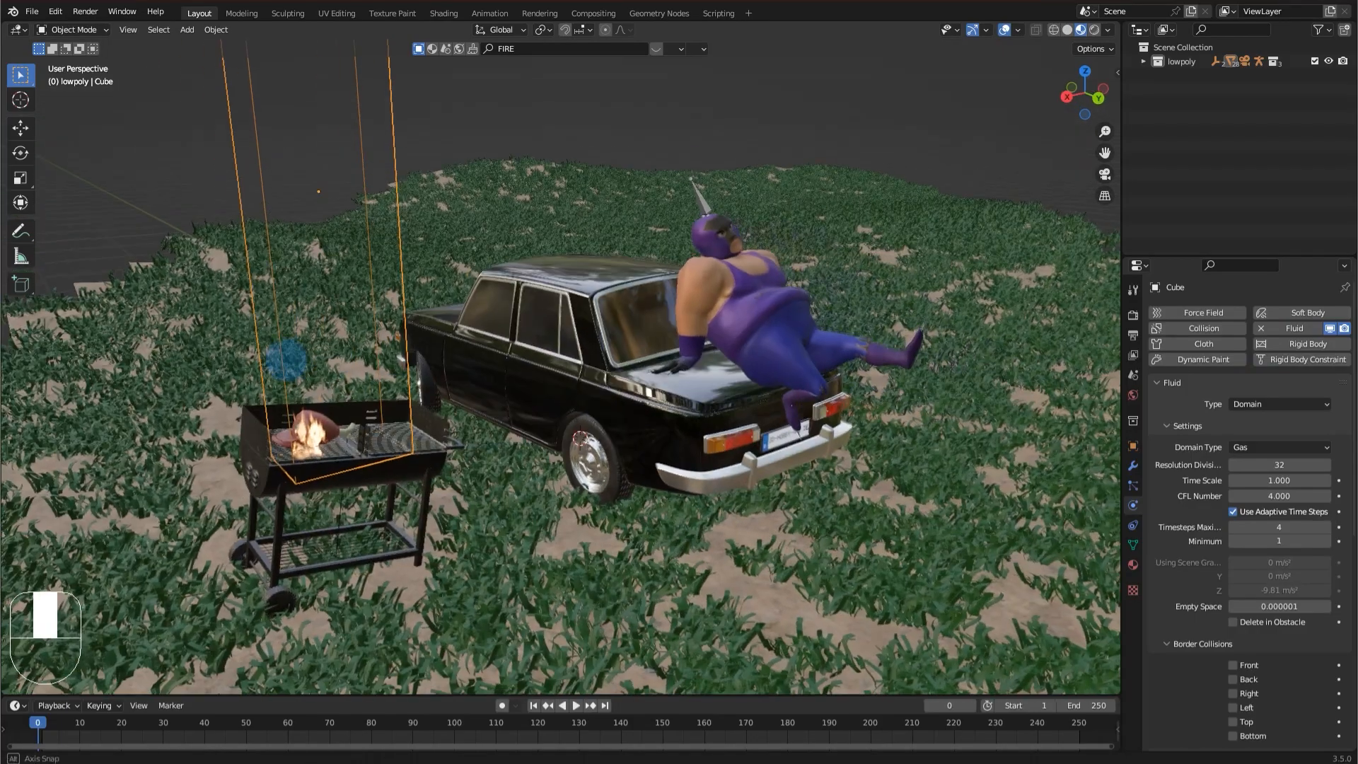
pyautogui.scroll(-1, 560, 368)
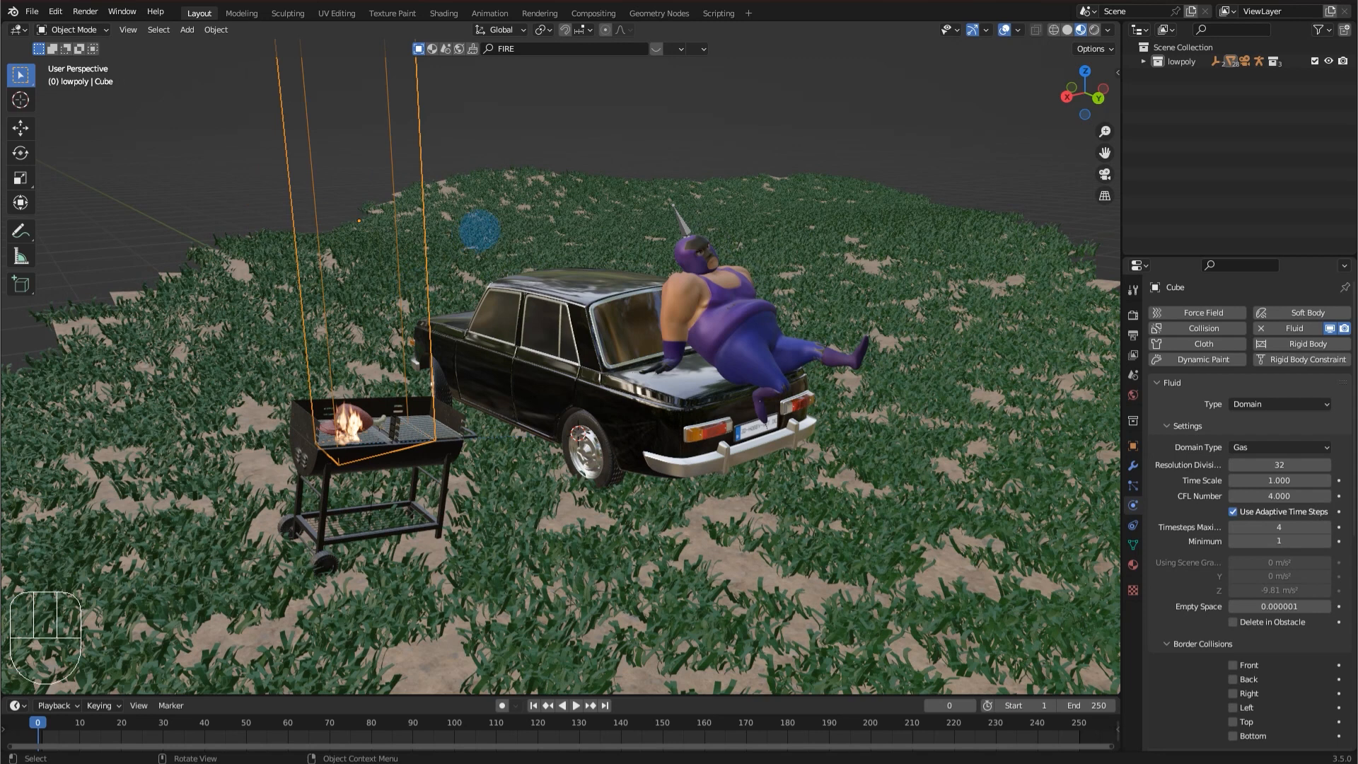
pyautogui.hotkey('shift', 'a')
pyautogui.moveTo(484, 225)
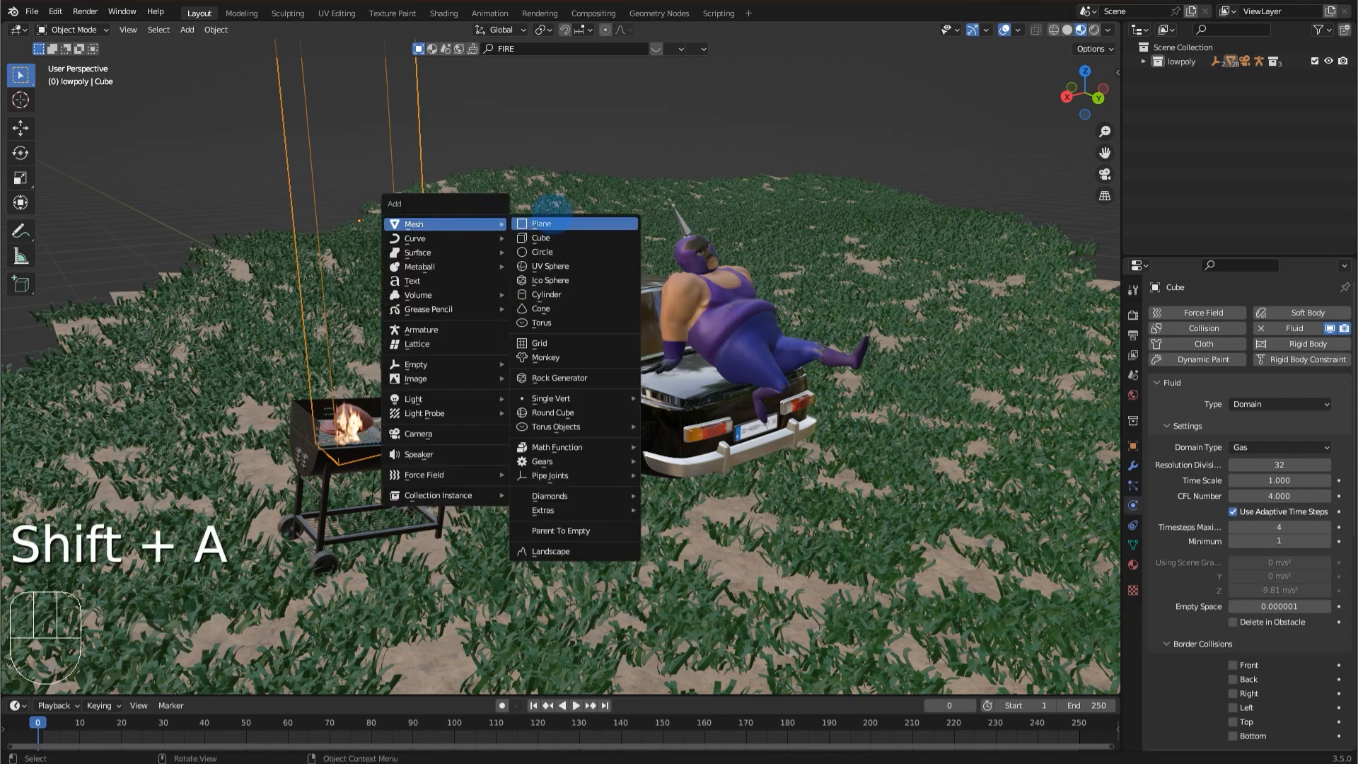
pyautogui.click(560, 223)
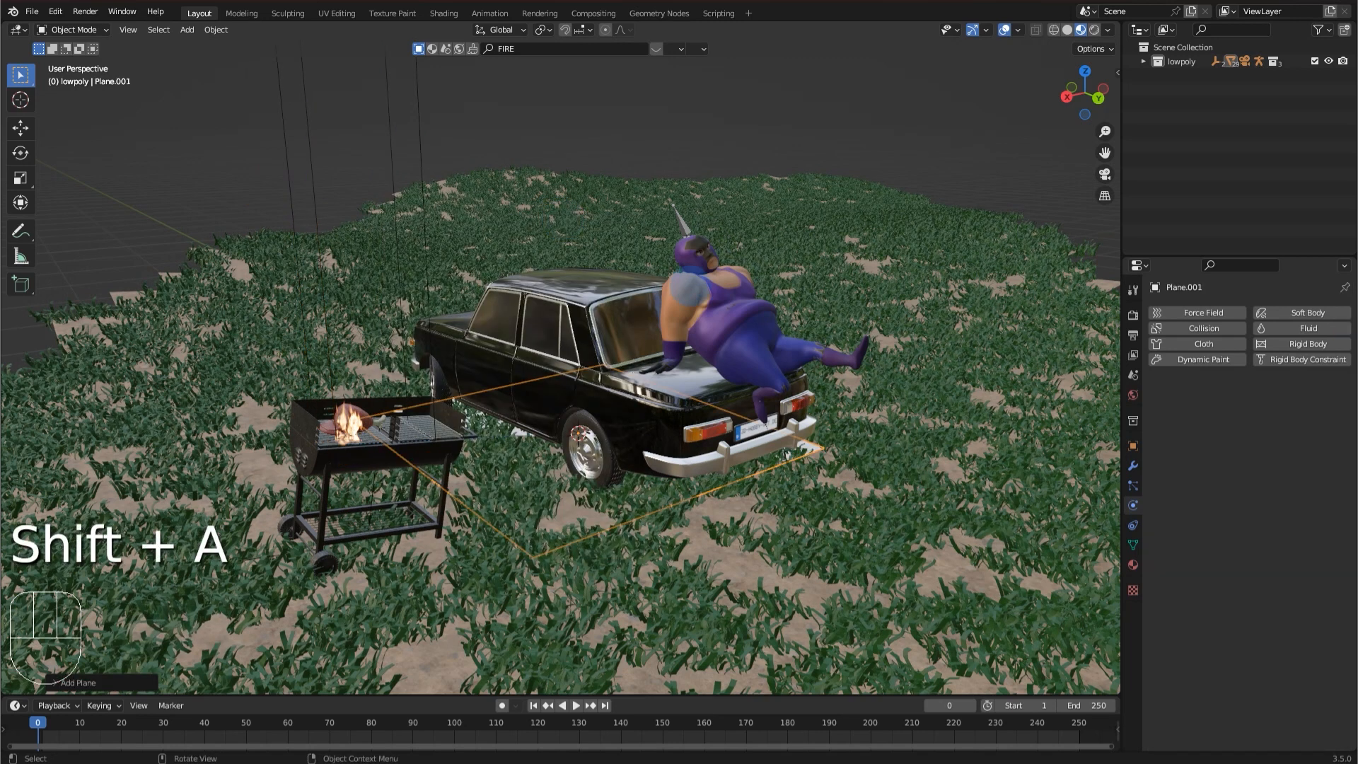
# Move the plane horizontally to the grill, raise it to tray height and scale it to about 0.13.
pyautogui.moveTo(495, 318); pyautogui.dragTo(577, 288, button='middle')
pyautogui.press('g')
pyautogui.hotkey('shift', 'z')
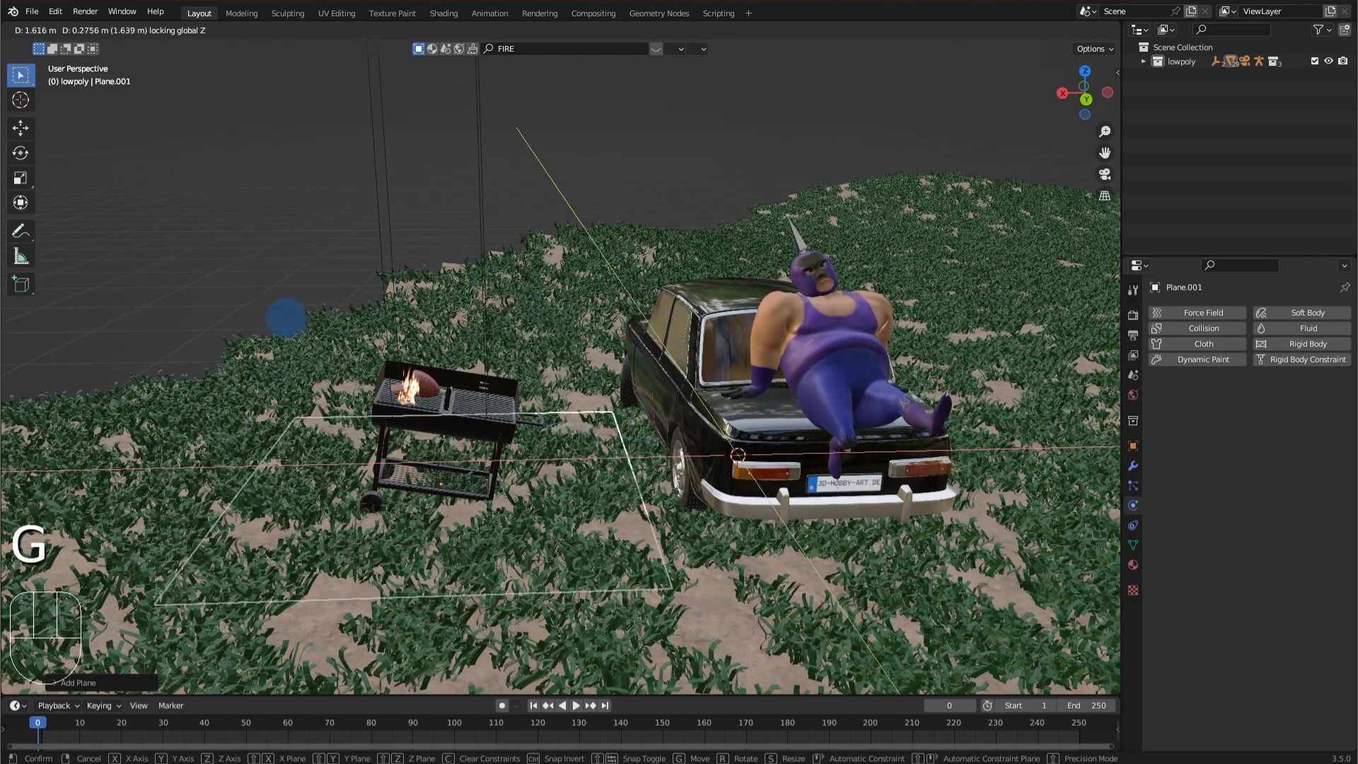
pyautogui.press('g')
pyautogui.press('d')
pyautogui.click(604, 420)
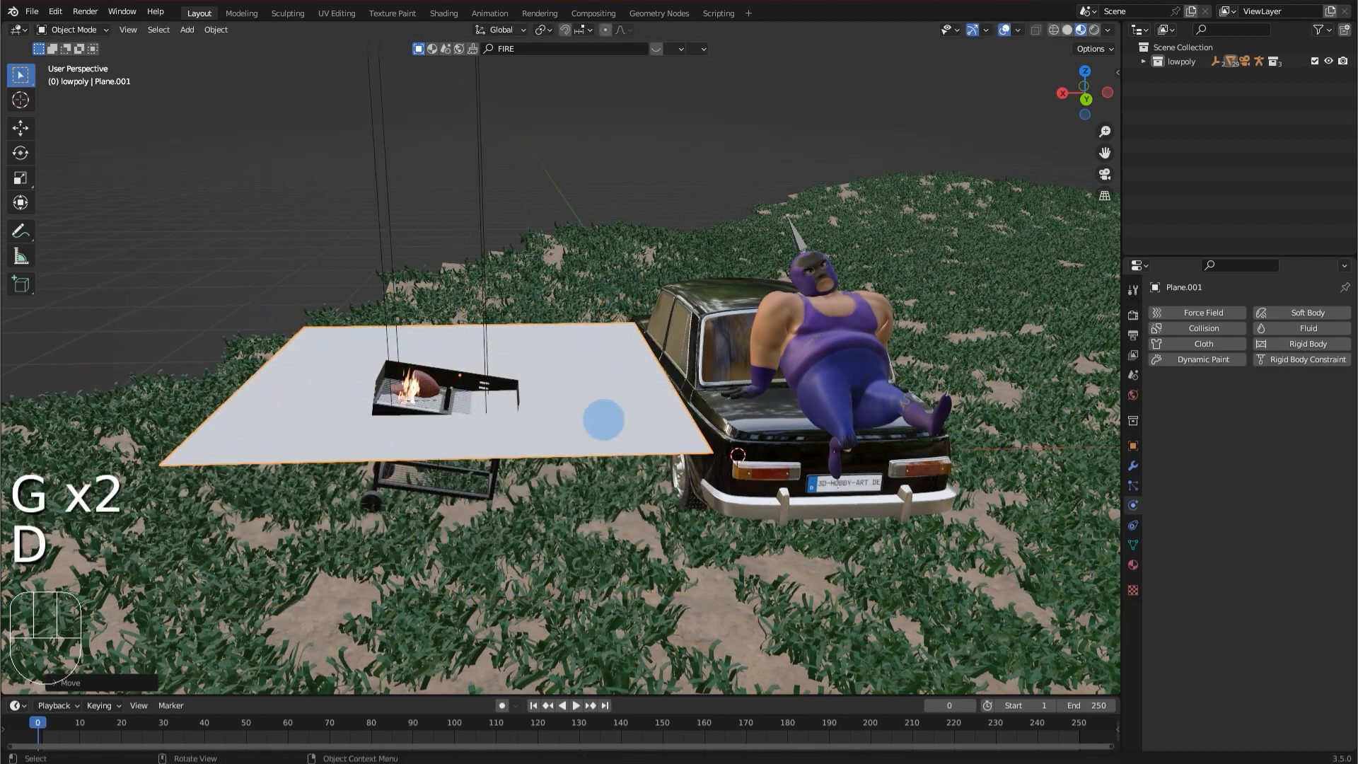
pyautogui.press('s')
pyautogui.click(445, 414)
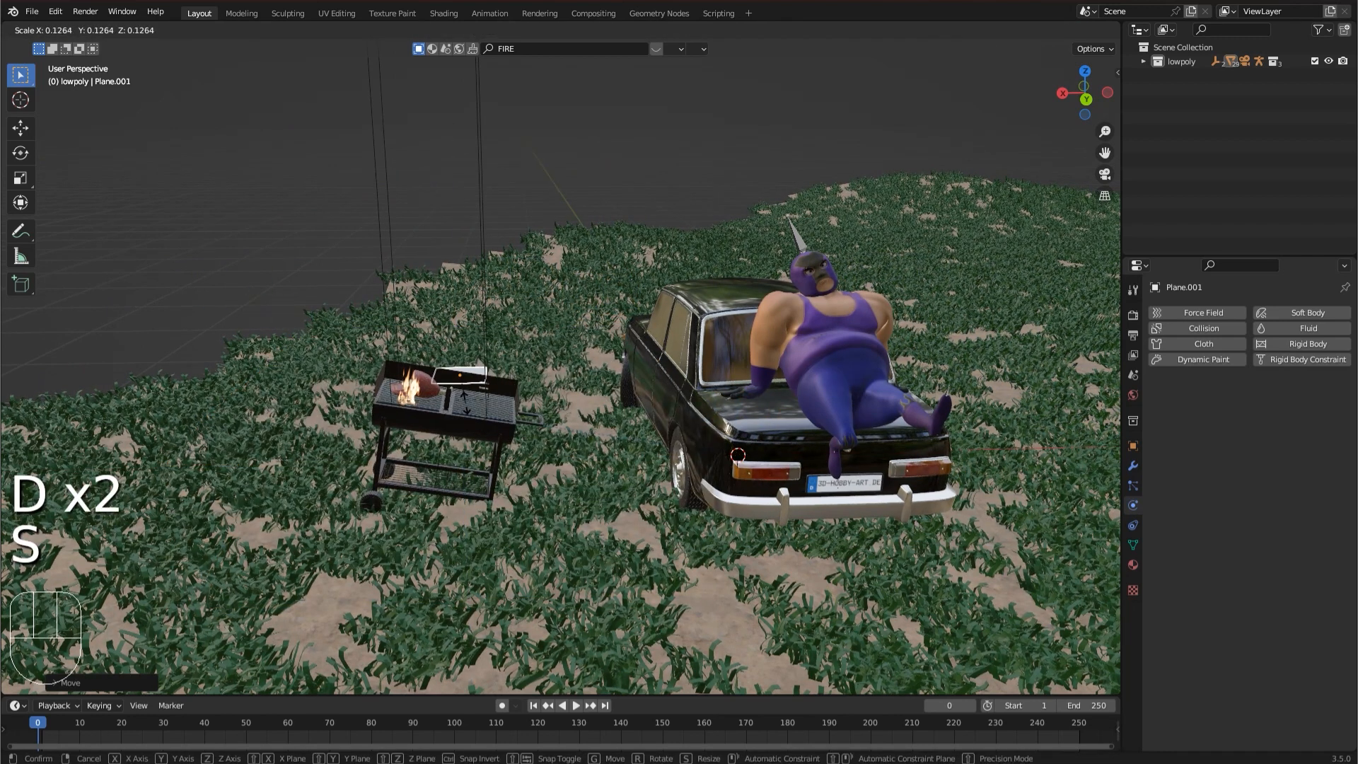
# Shift the plane horizontally onto the grill tray beside the fire and rotate it freely with trackball rotation.
pyautogui.press('g')
pyautogui.hotkey('shift', 'z')
pyautogui.click(418, 428)
pyautogui.scroll(2, 453, 375)
pyautogui.press('r')
pyautogui.press('r')
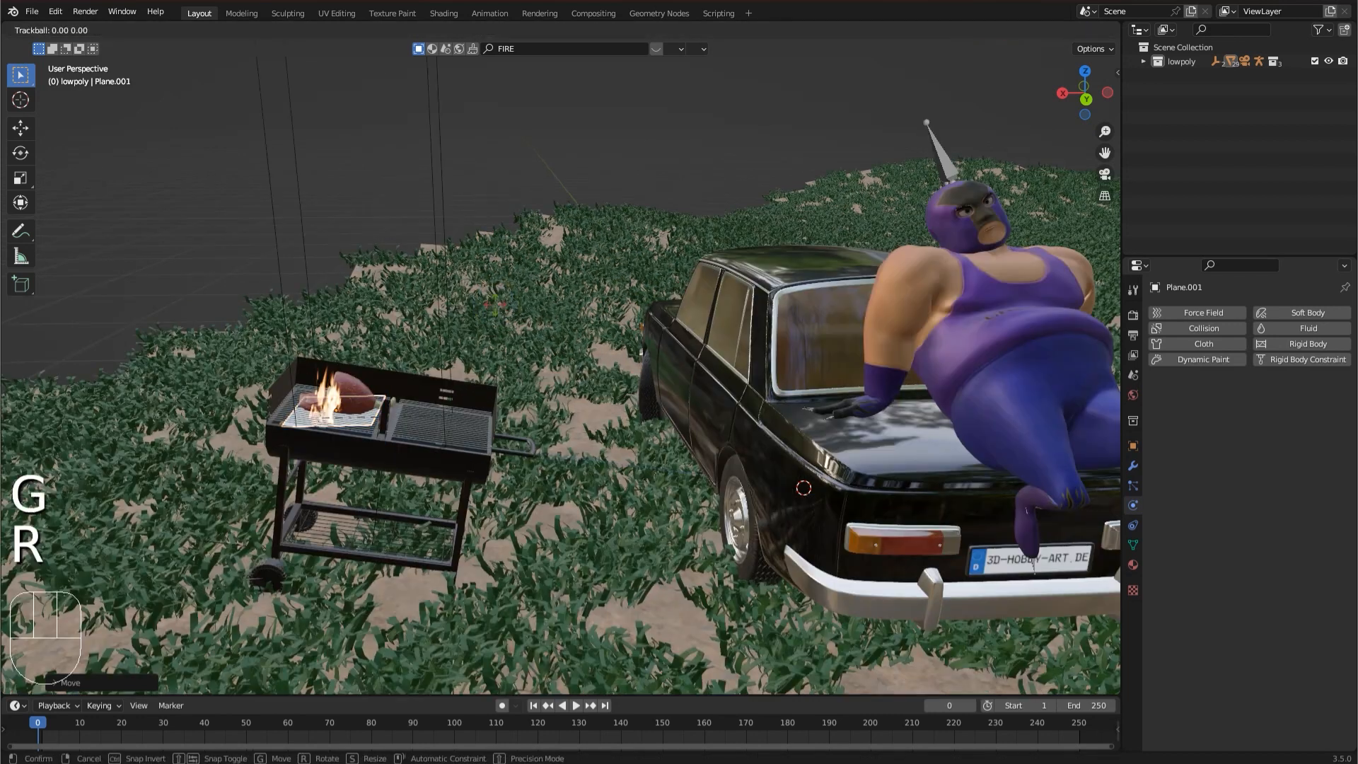
pyautogui.click(540, 309)
pyautogui.scroll(3, 540, 309)
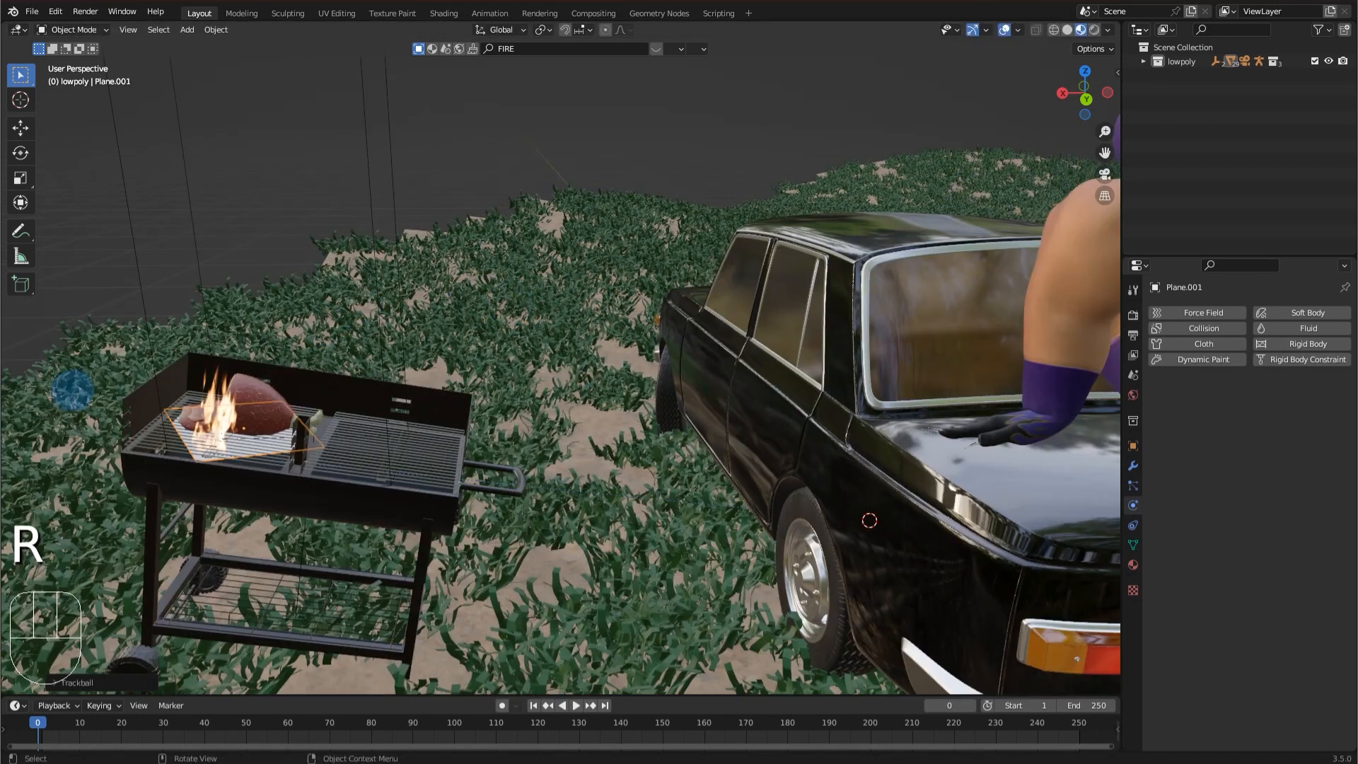
# Lower the plane vertically below the grill grate and shift it horizontally toward the tray's centre.
pyautogui.press('KP_Decimal')
pyautogui.press('g')
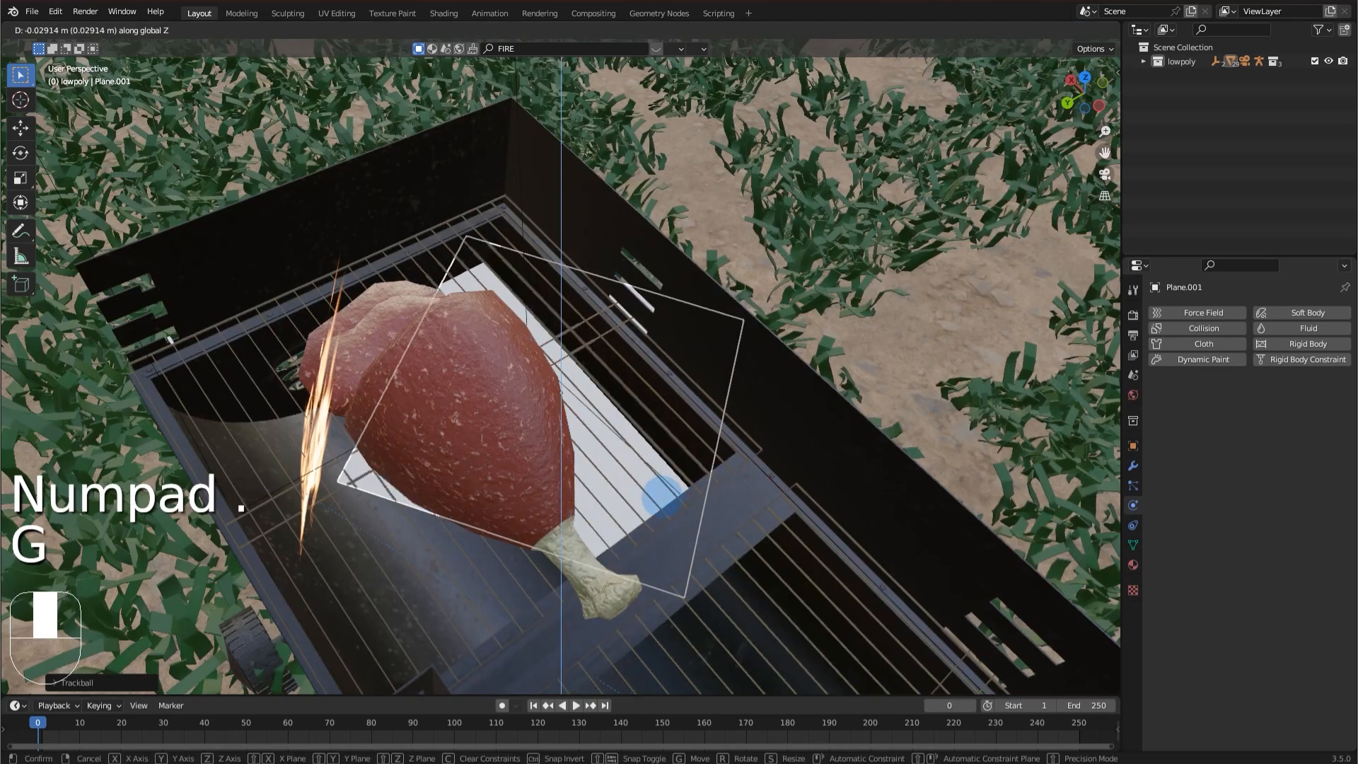
pyautogui.click(794, 440)
pyautogui.moveTo(794, 439); pyautogui.dragTo(420, 416, button='middle')
pyautogui.press('g')
pyautogui.hotkey('shift', 'z')
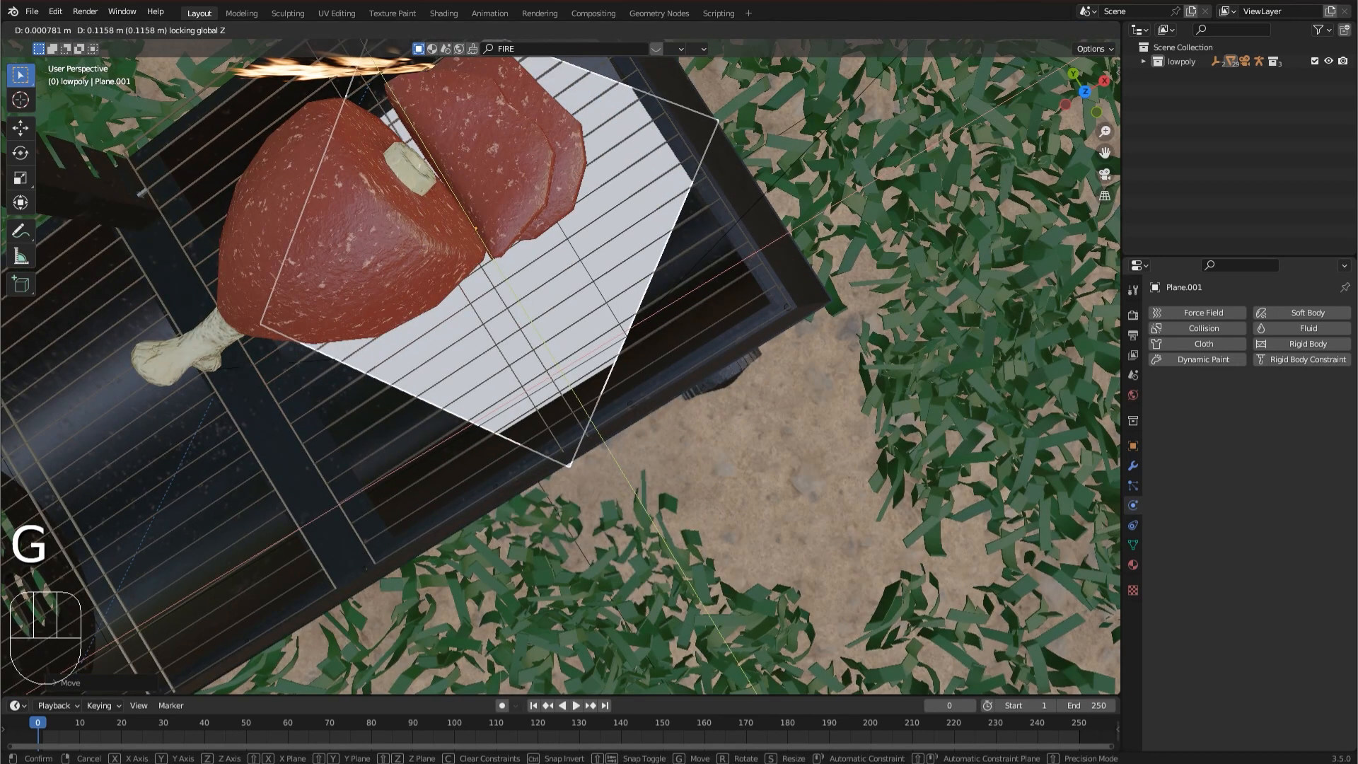
pyautogui.click(738, 166)
# Resize and rotate the plane to line up with the tray edges, and shift it horizontally beneath the ham.
pyautogui.press('s')
pyautogui.click(821, 160)
pyautogui.moveTo(822, 161); pyautogui.dragTo(923, 145, button='middle')
pyautogui.press('r')
pyautogui.click(640, 316)
pyautogui.scroll(-4, 716, 253)
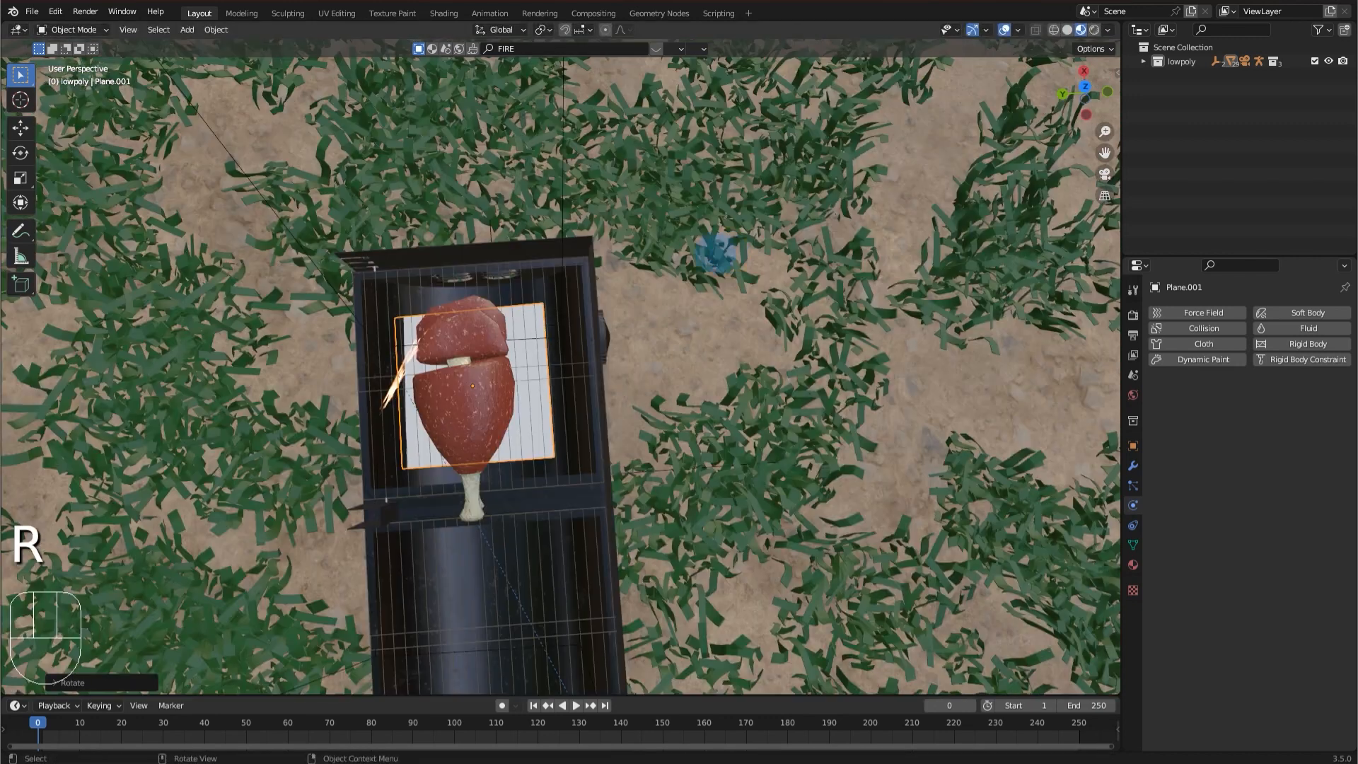
pyautogui.press('g')
pyautogui.hotkey('shift', 'z')
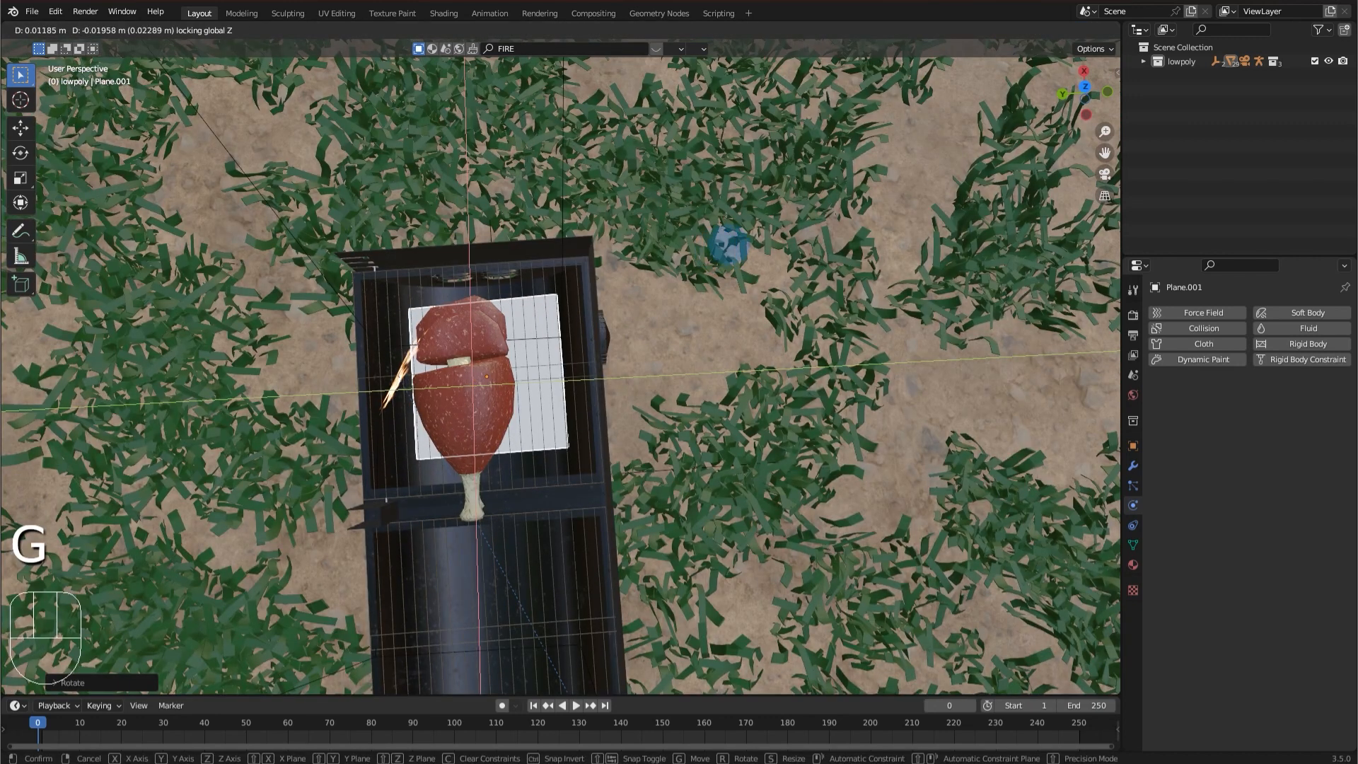
pyautogui.click(728, 245)
# Adjust the plane's position inside the grill from the camera view and save the file.
pyautogui.click(1106, 174)
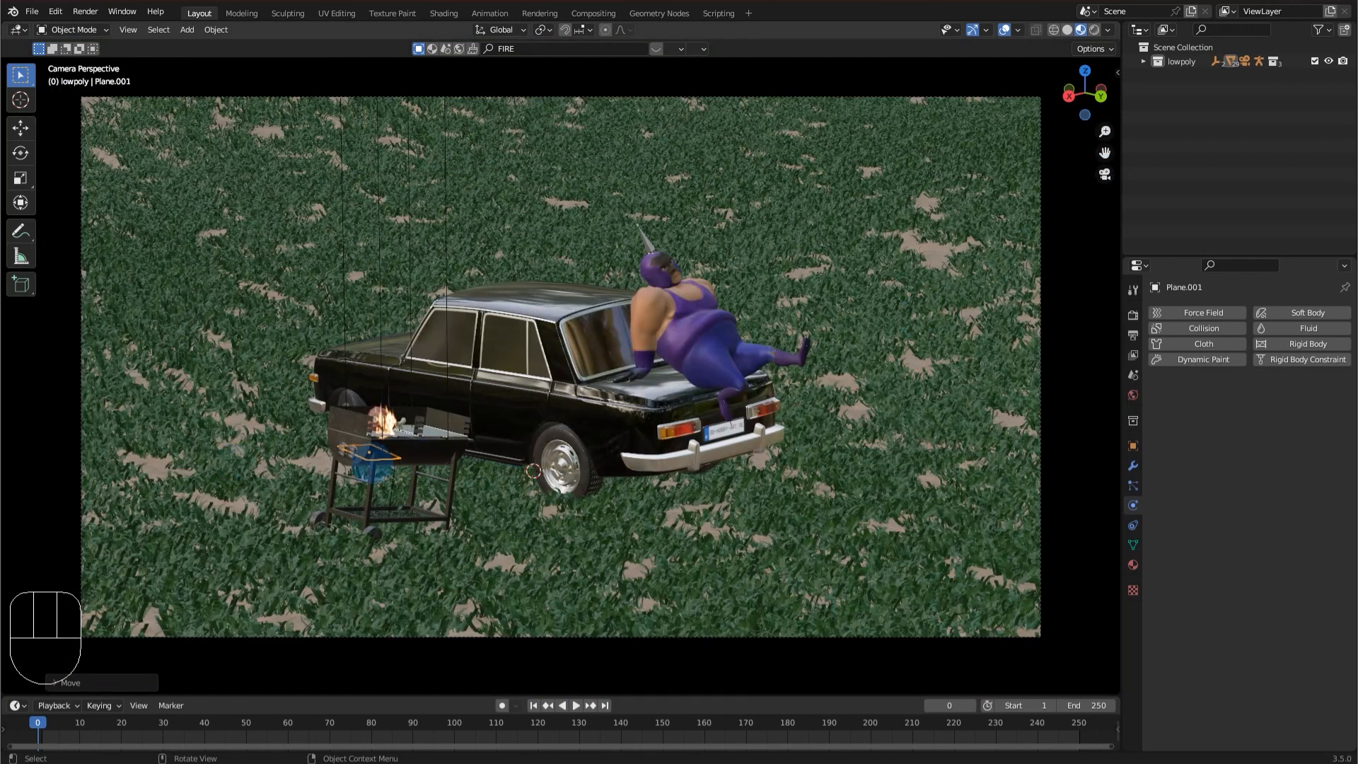
pyautogui.press('g')
pyautogui.click(524, 317)
pyautogui.scroll(3, 538, 312)
pyautogui.hotkey('ctrl', 's')
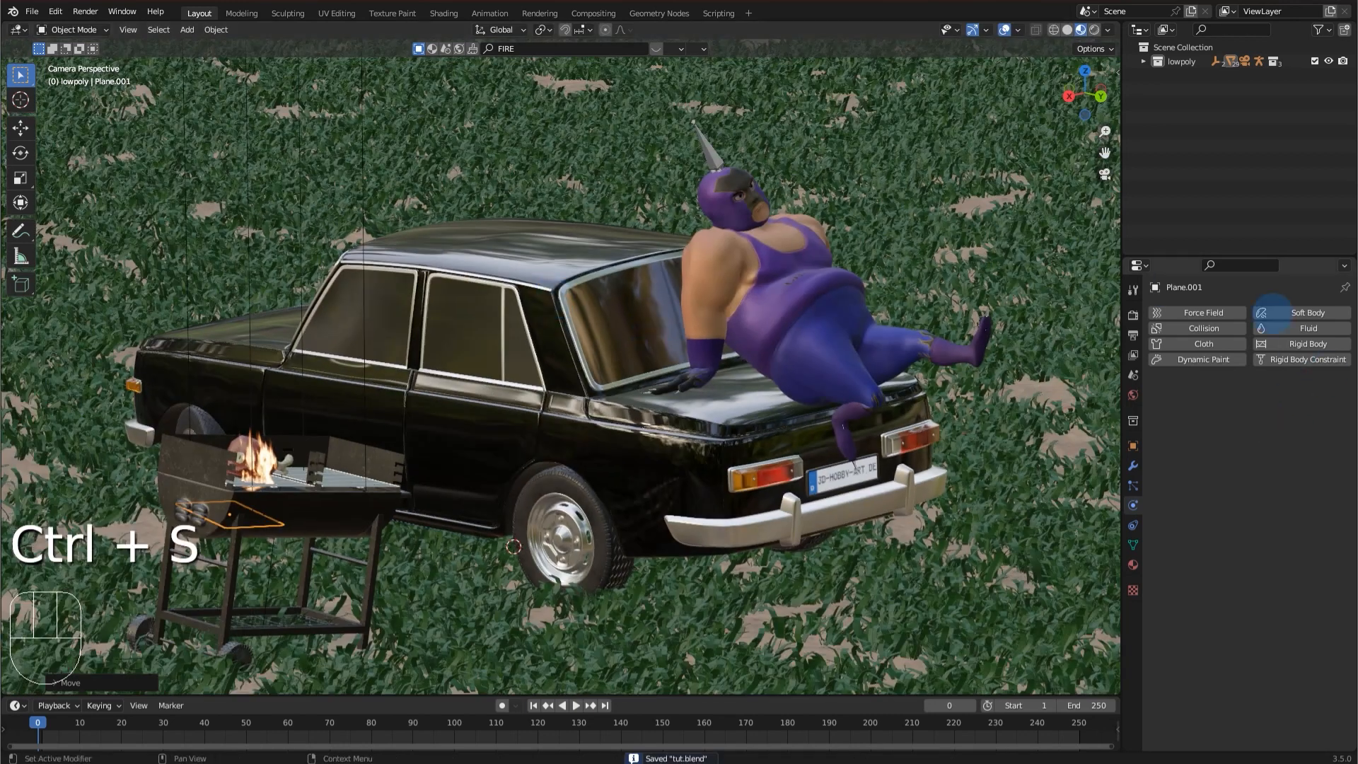
# Add fluid physics to the plane as a Flow with Inflow behavior, and enable Initial Velocity with Normal 5.
pyautogui.click(1295, 329)
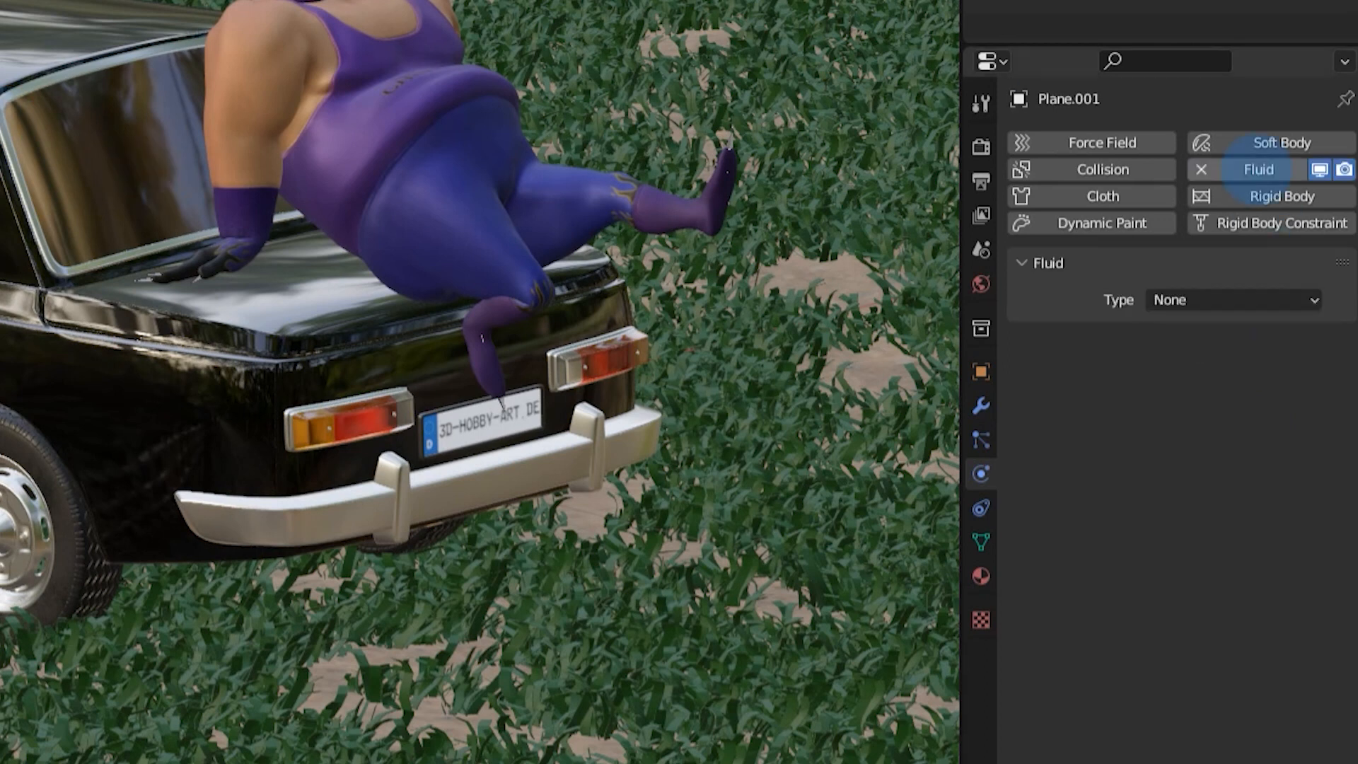
pyautogui.click(1282, 298)
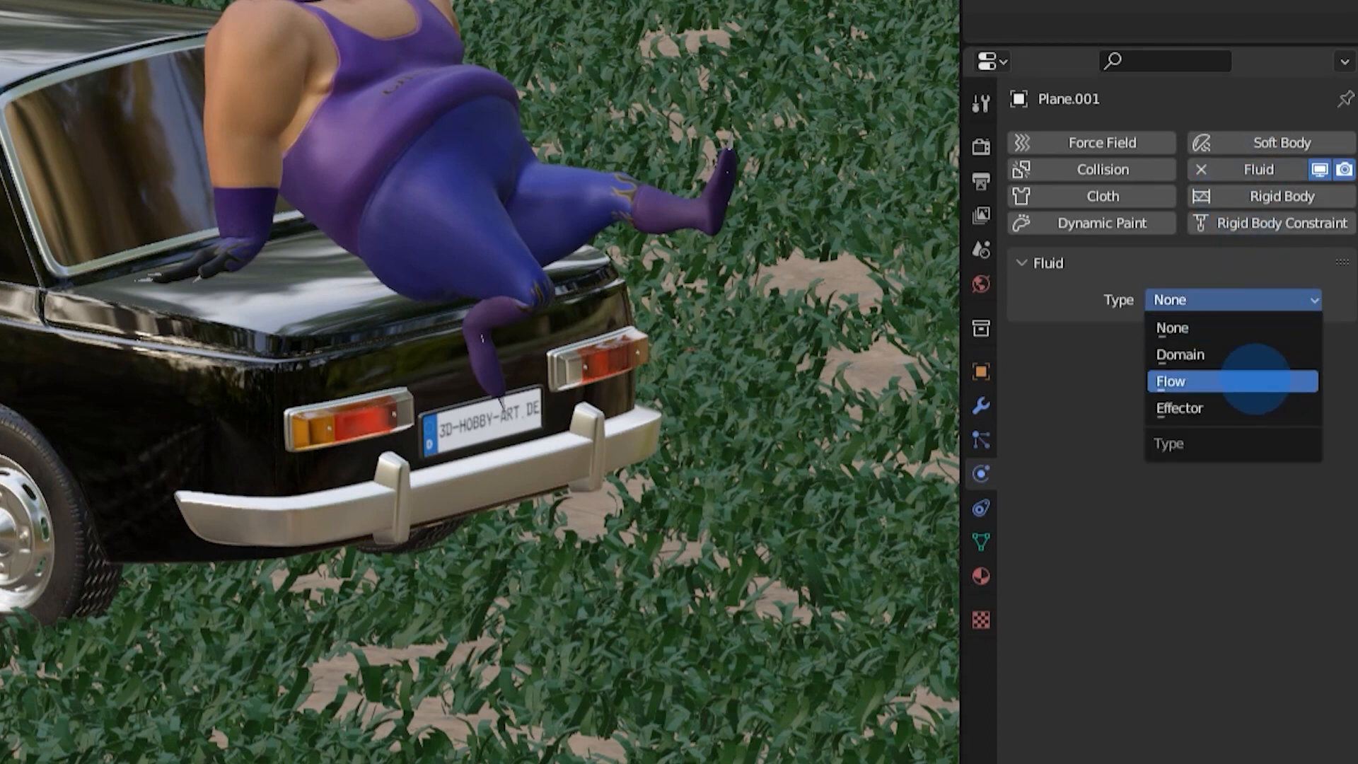
pyautogui.click(1256, 382)
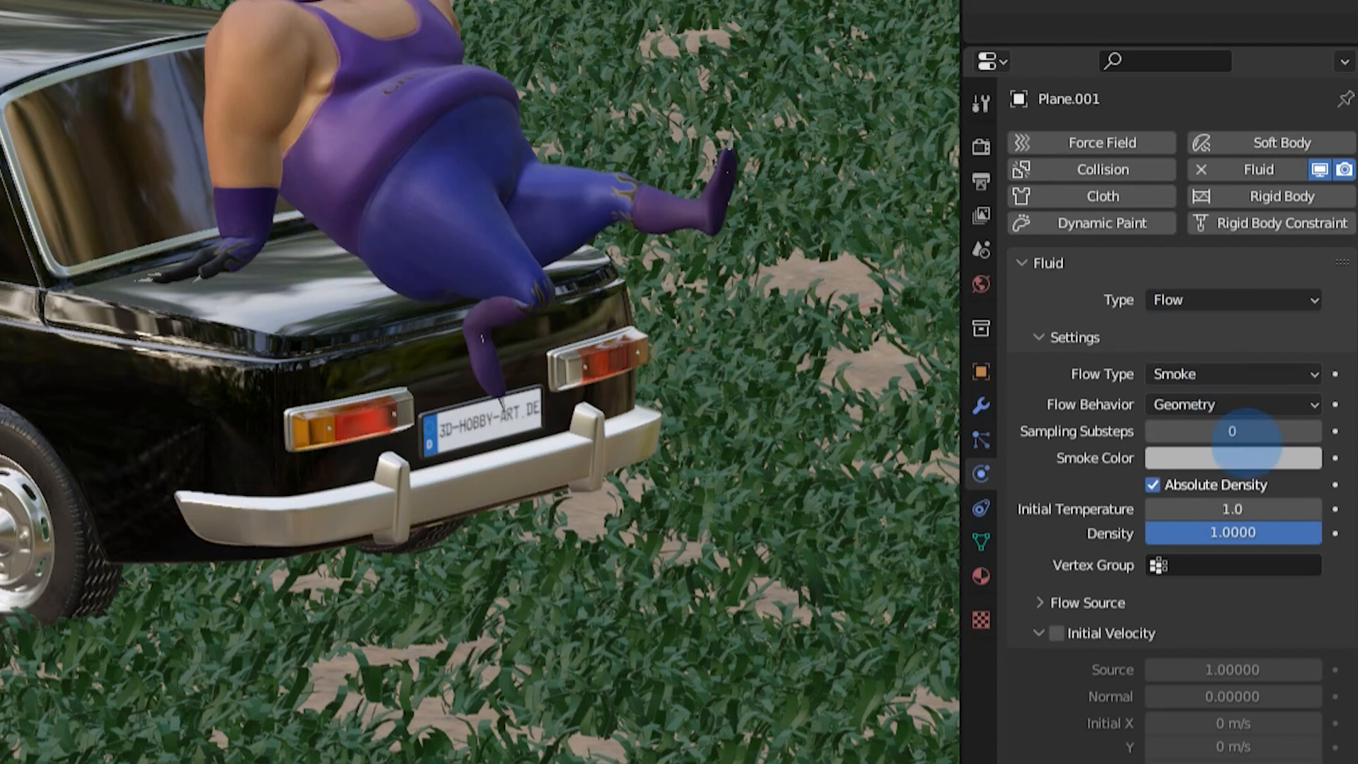
pyautogui.click(1199, 405)
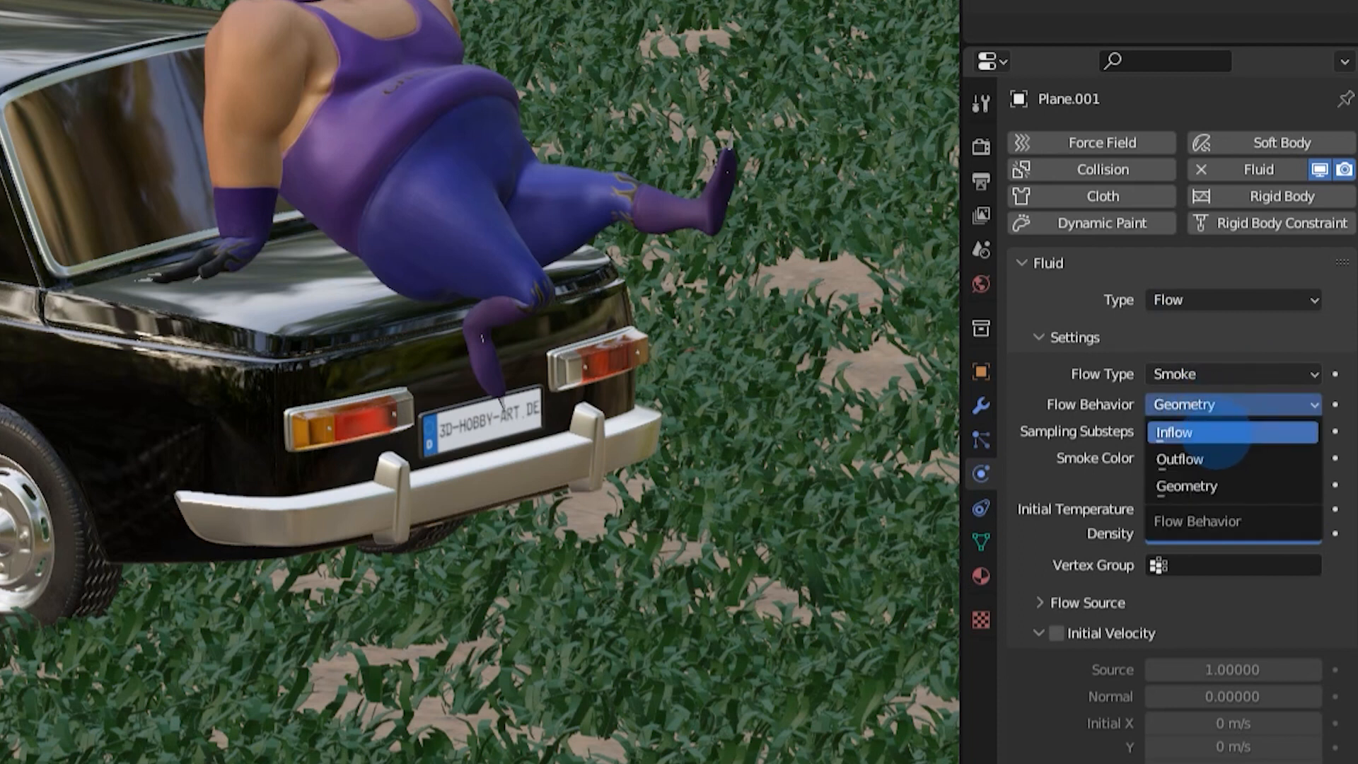
pyautogui.click(1195, 435)
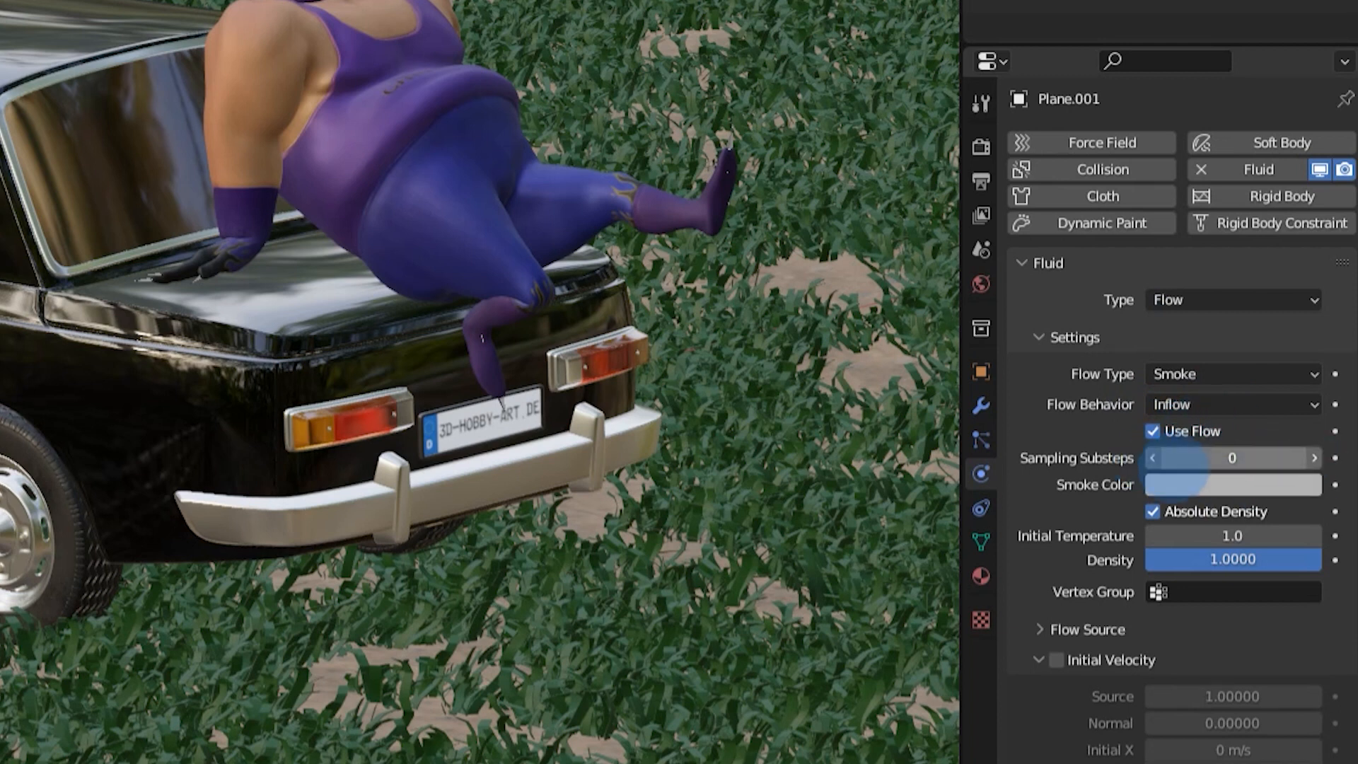
pyautogui.click(1056, 660)
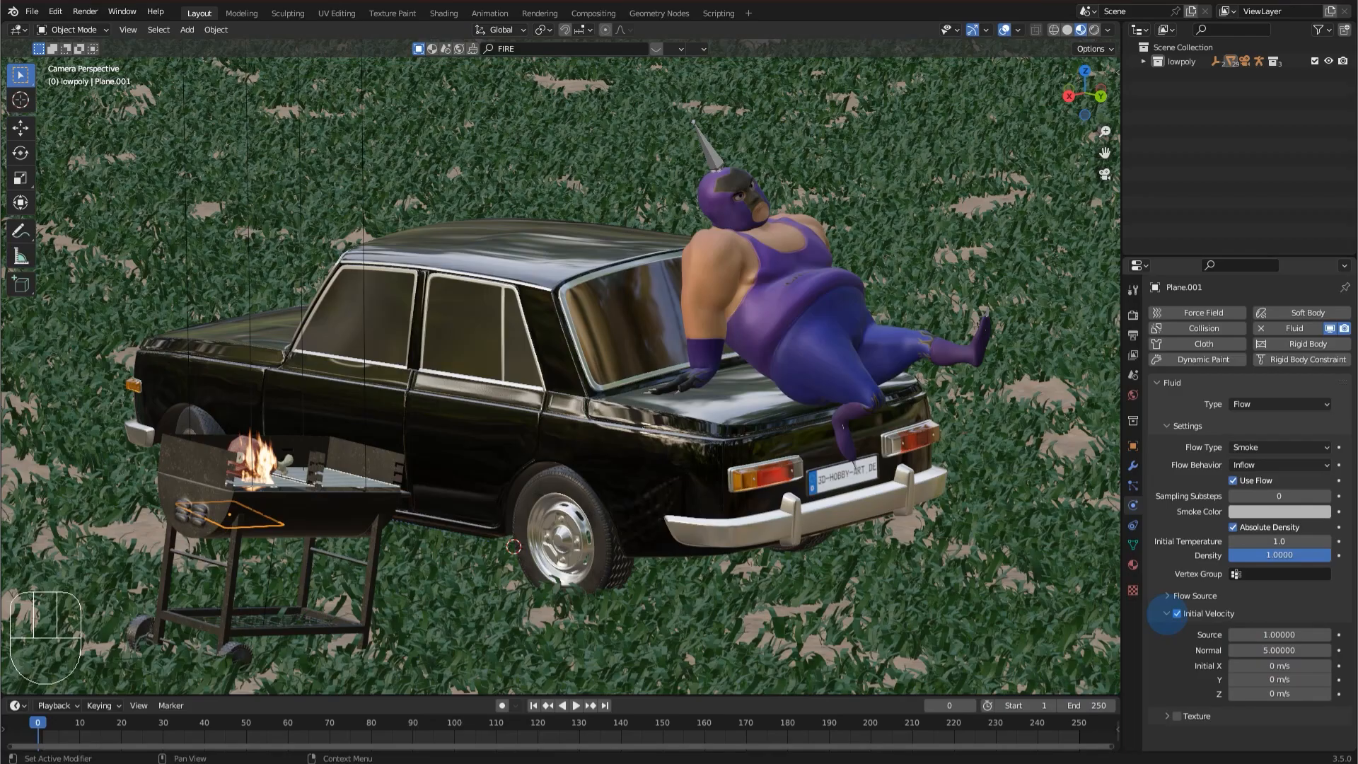
pyautogui.click(1039, 528)
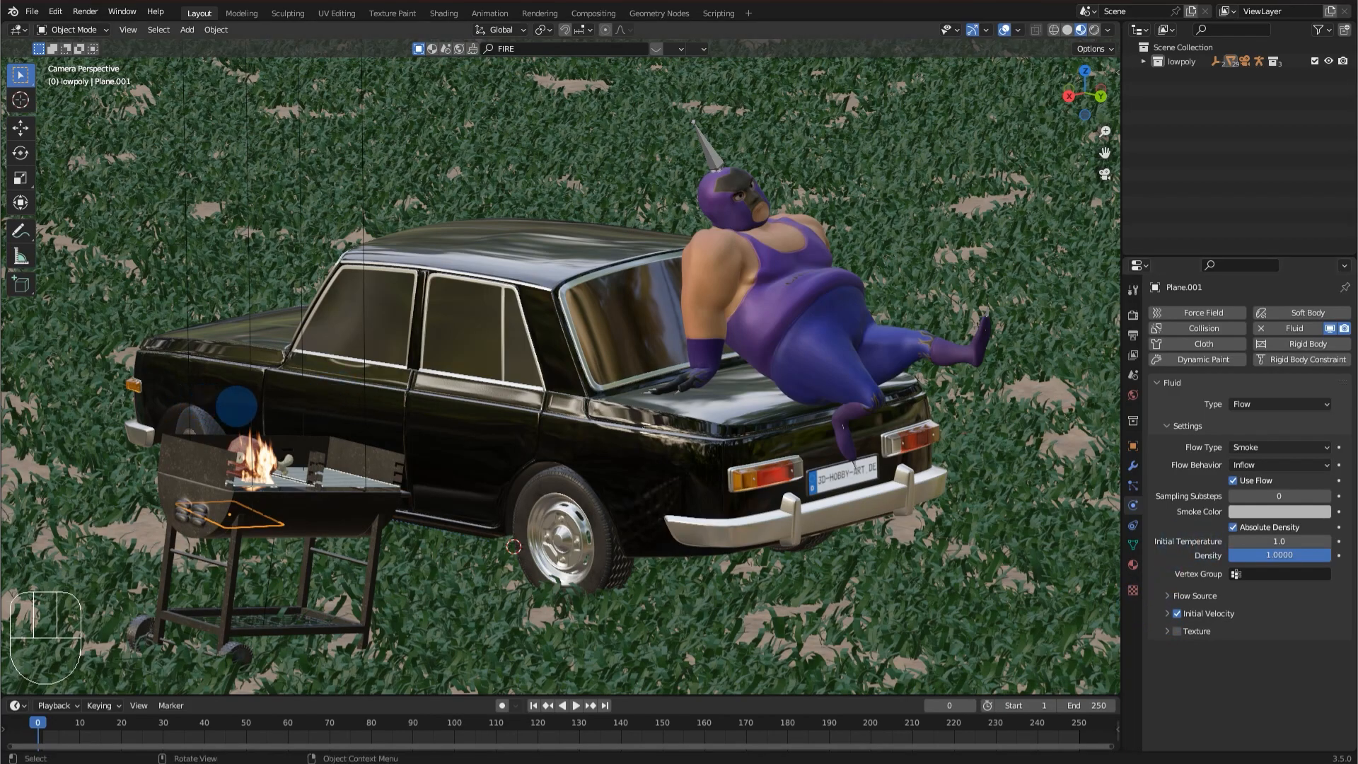
# Set the domain column's fluid cache type to All and bake the whole simulation.
pyautogui.click(253, 408)
pyautogui.click(253, 409)
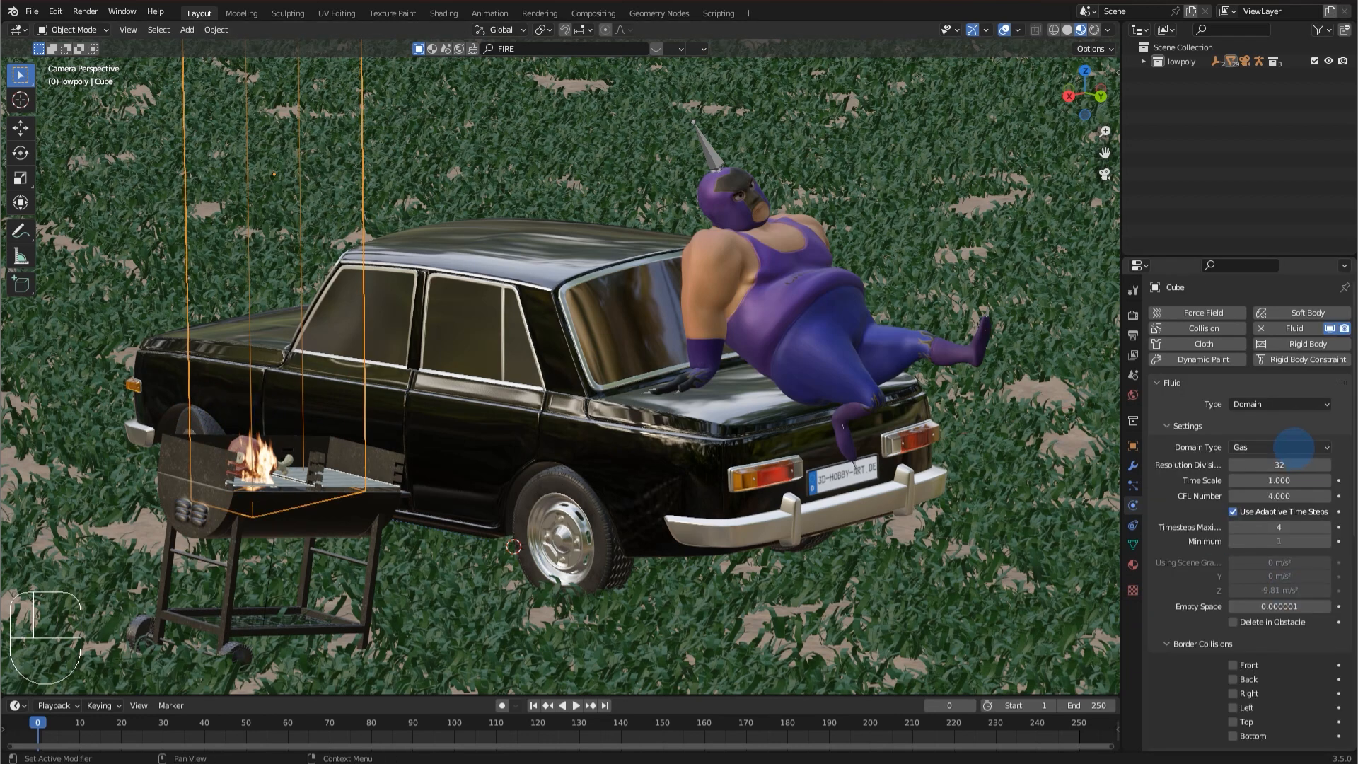
pyautogui.scroll(-10, 1294, 448)
pyautogui.scroll(-3, 1314, 472)
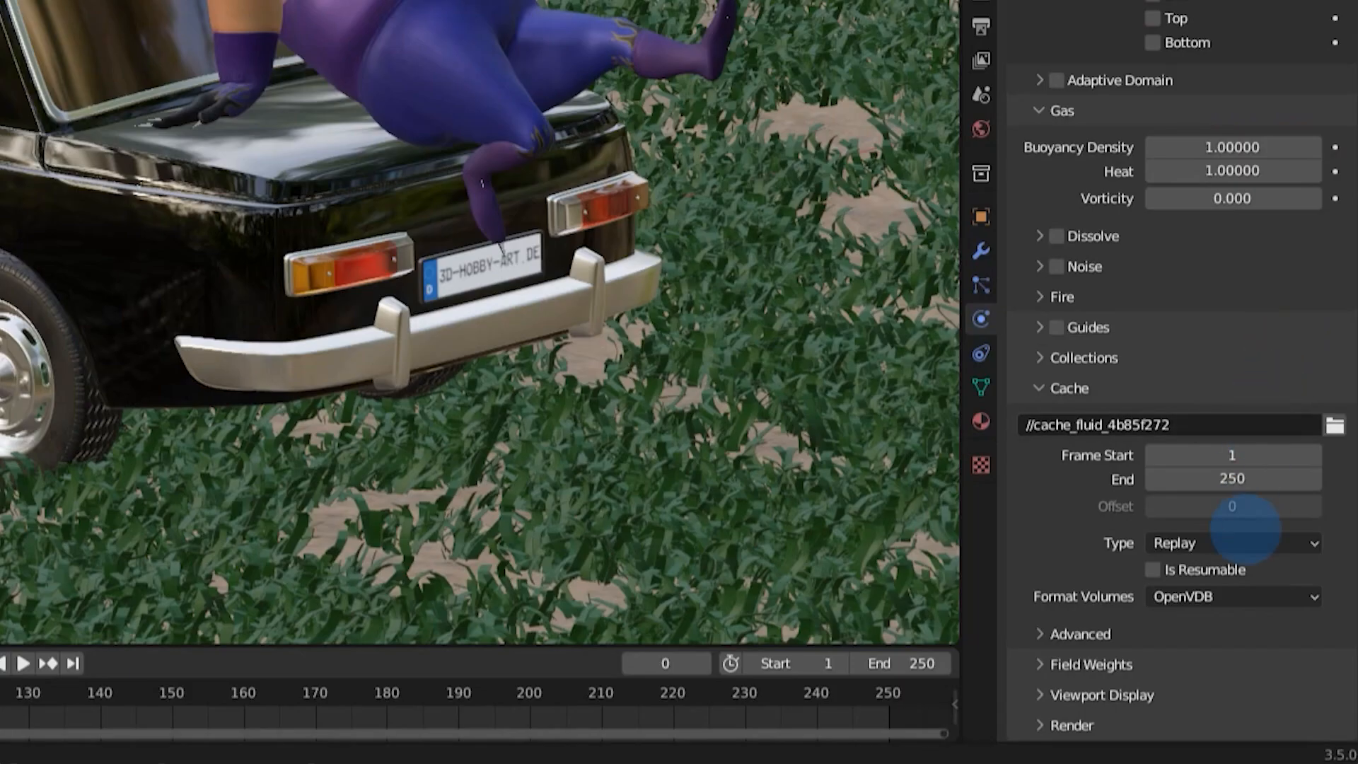
pyautogui.click(1249, 541)
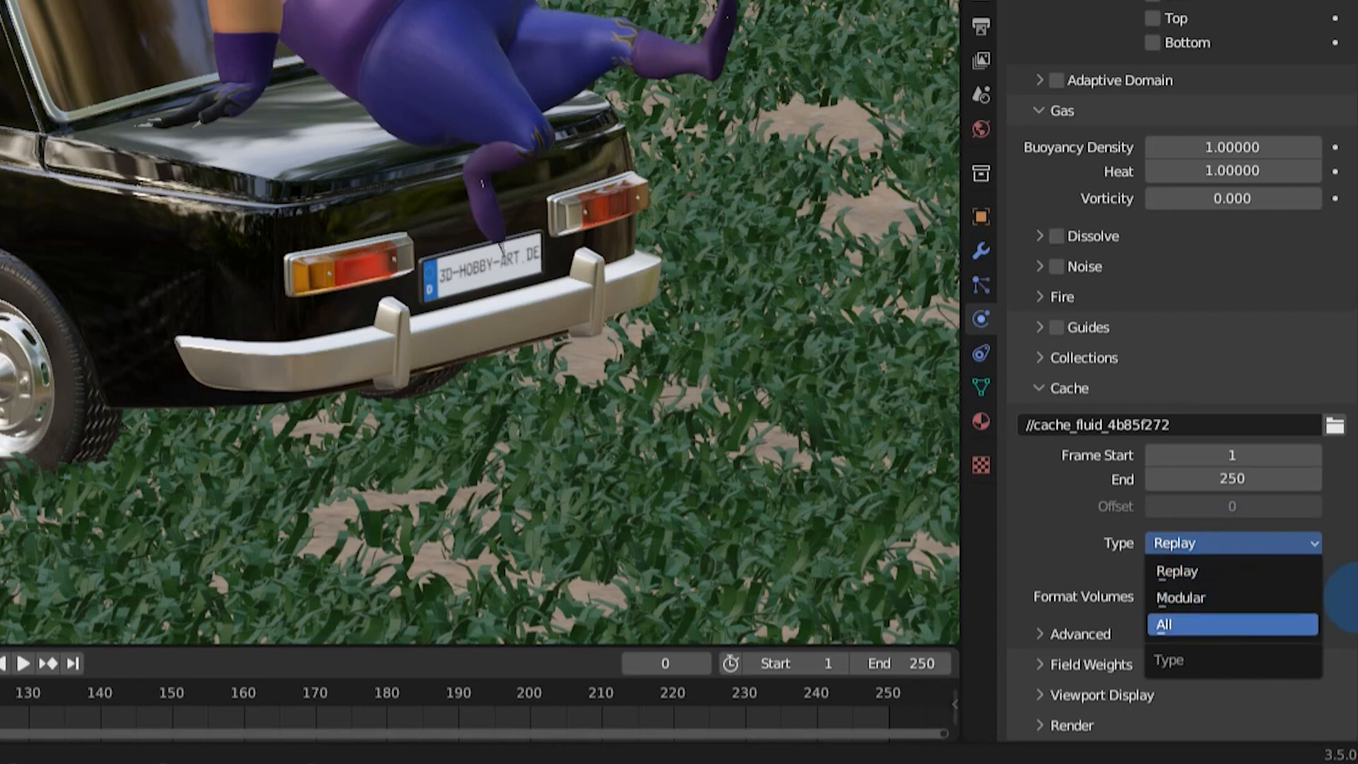
pyautogui.click(1203, 628)
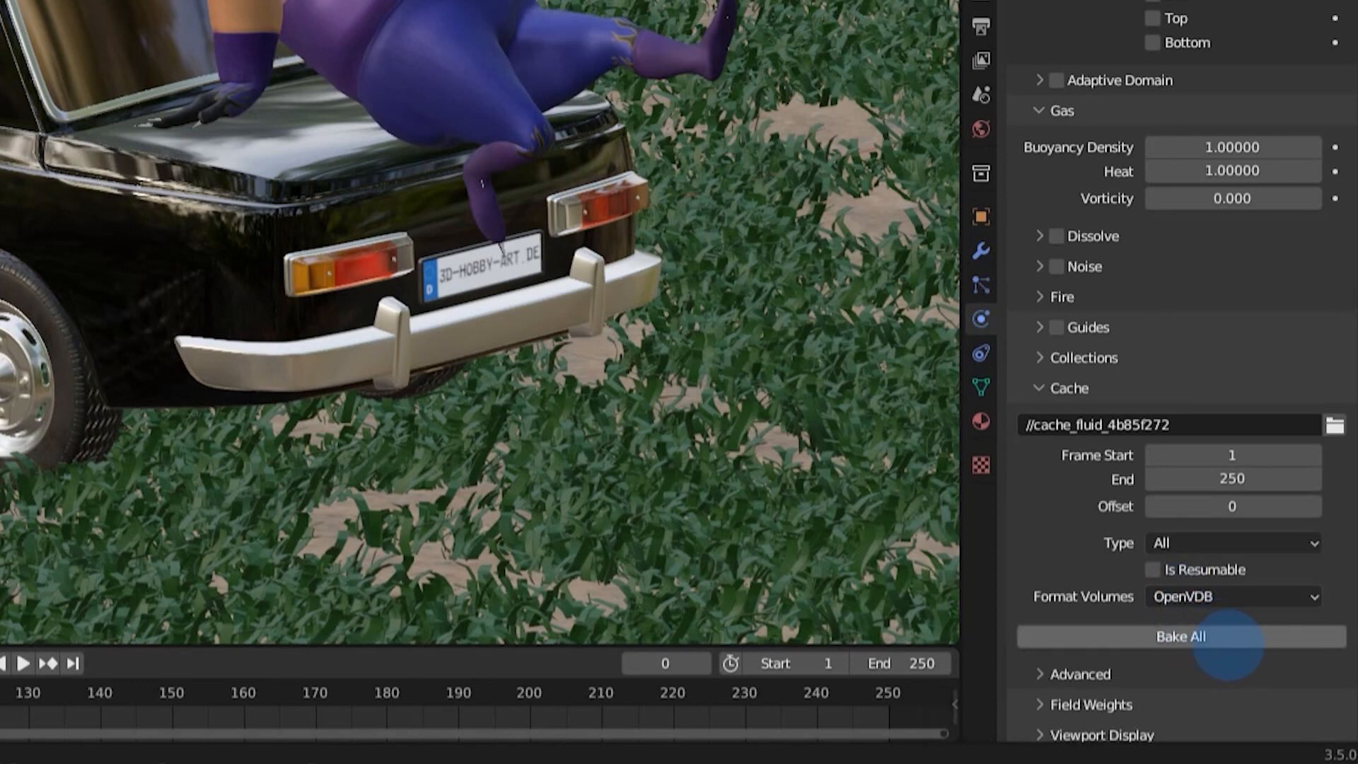
pyautogui.click(1217, 633)
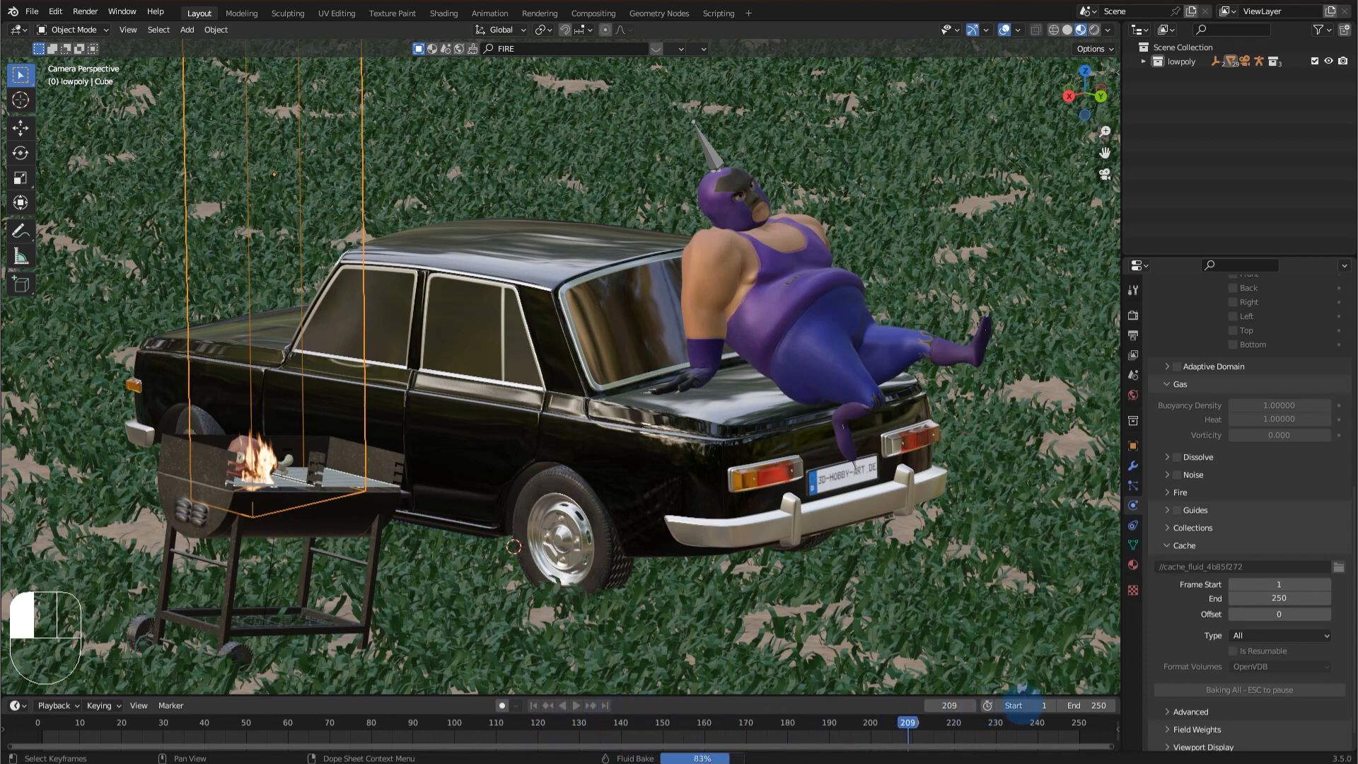
# Raise the smoke-emitting plane about 0.04 m along Z toward the grill grate.
pyautogui.press('space')
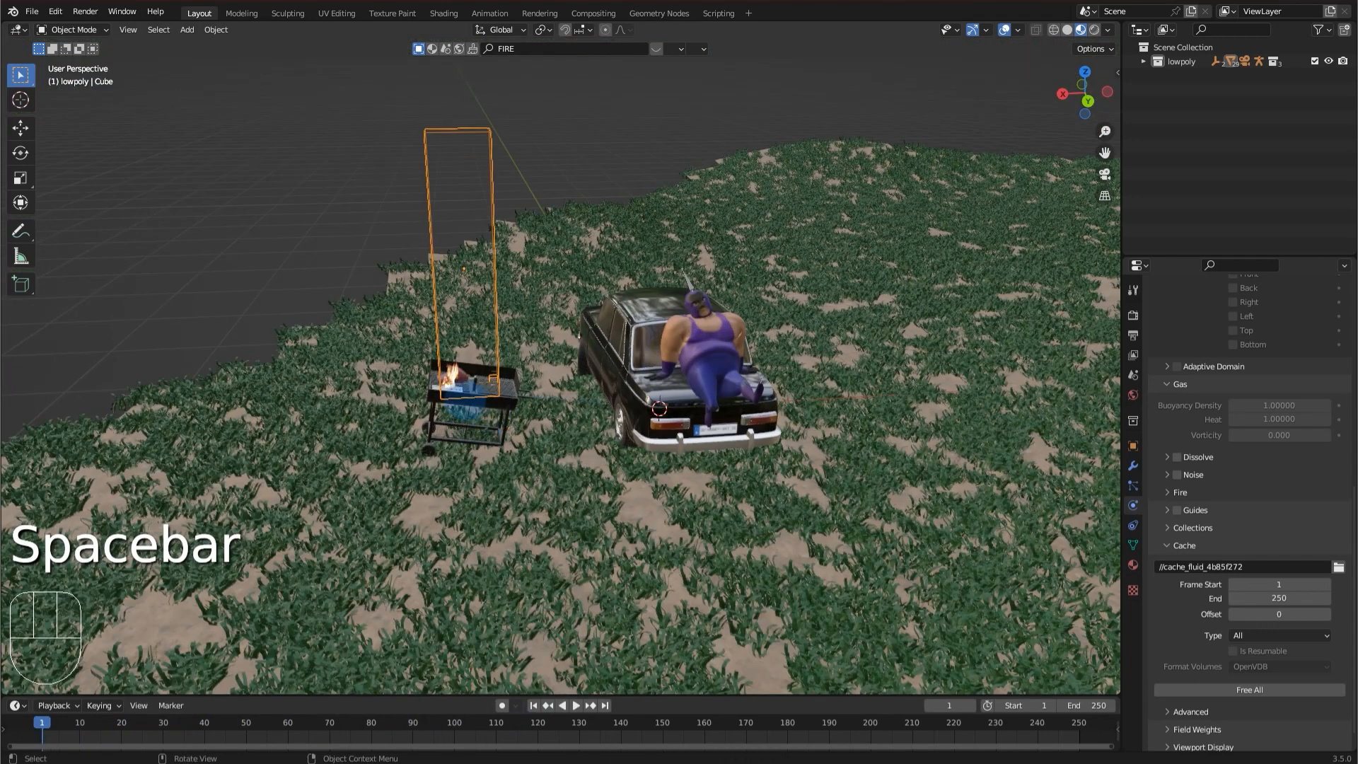
pyautogui.scroll(3, 371, 405)
pyautogui.keyDown('alt'); pyautogui.middleClick(371, 405); pyautogui.keyUp('alt')
pyautogui.scroll(6, 575, 402)
pyautogui.click(555, 375)
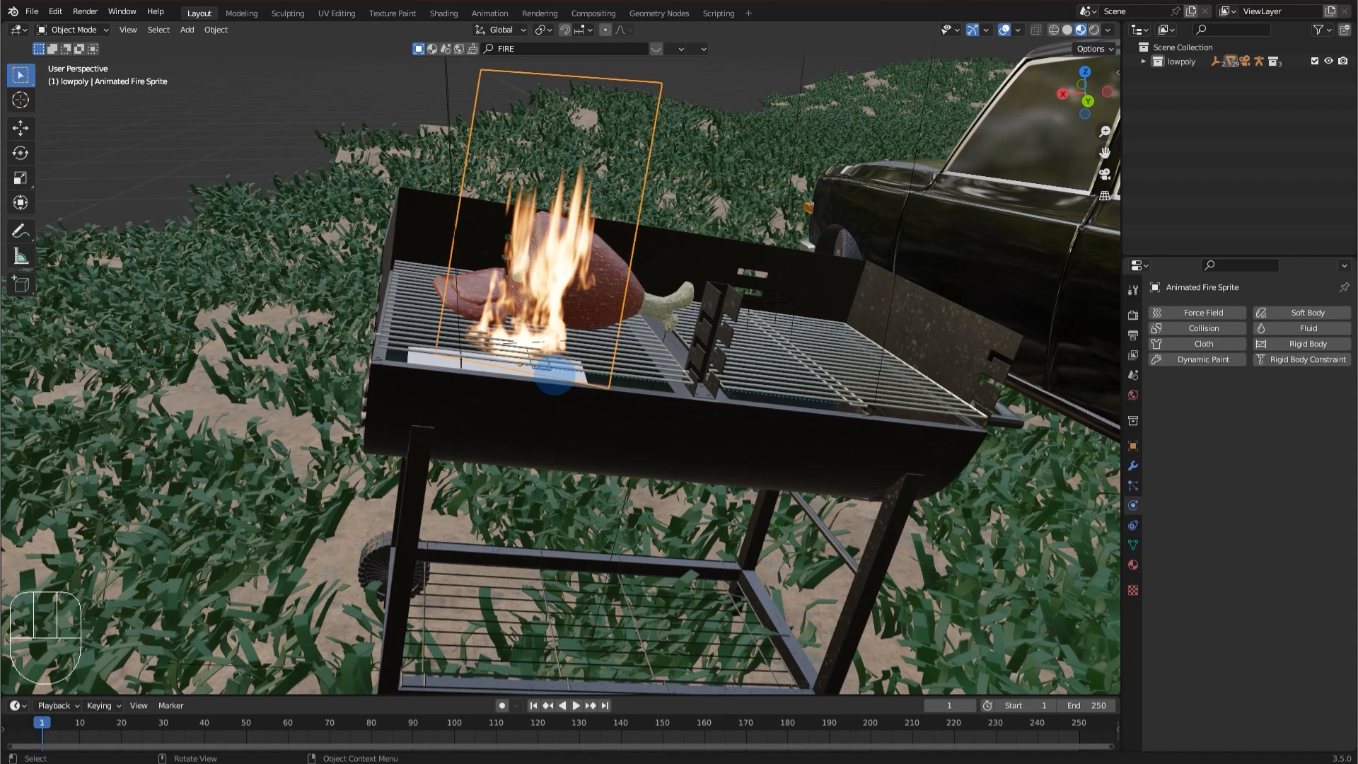
pyautogui.click(549, 372)
pyautogui.press('g')
pyautogui.press('z')
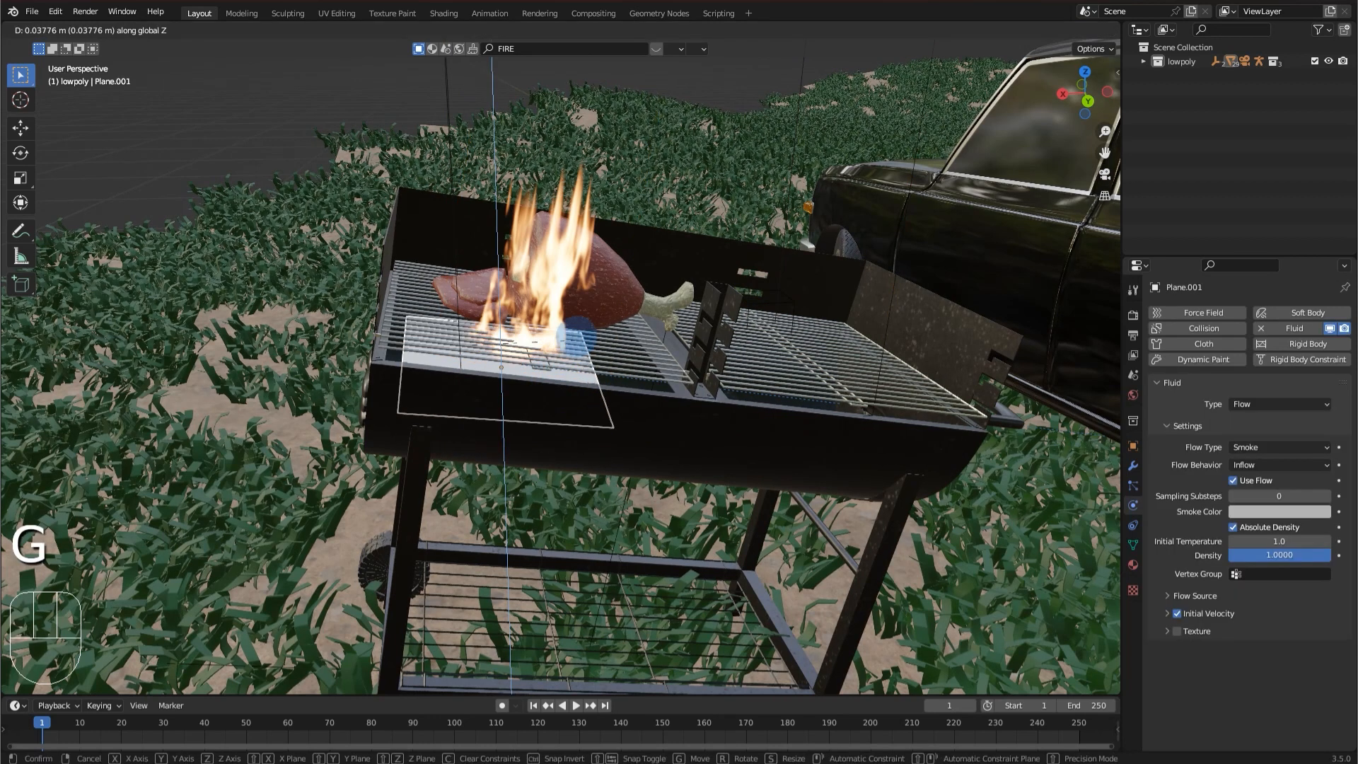
pyautogui.click(566, 334)
# Check the animation for smoke through the camera in solid shading and return to the first frame.
pyautogui.click(1068, 29)
pyautogui.press('space')
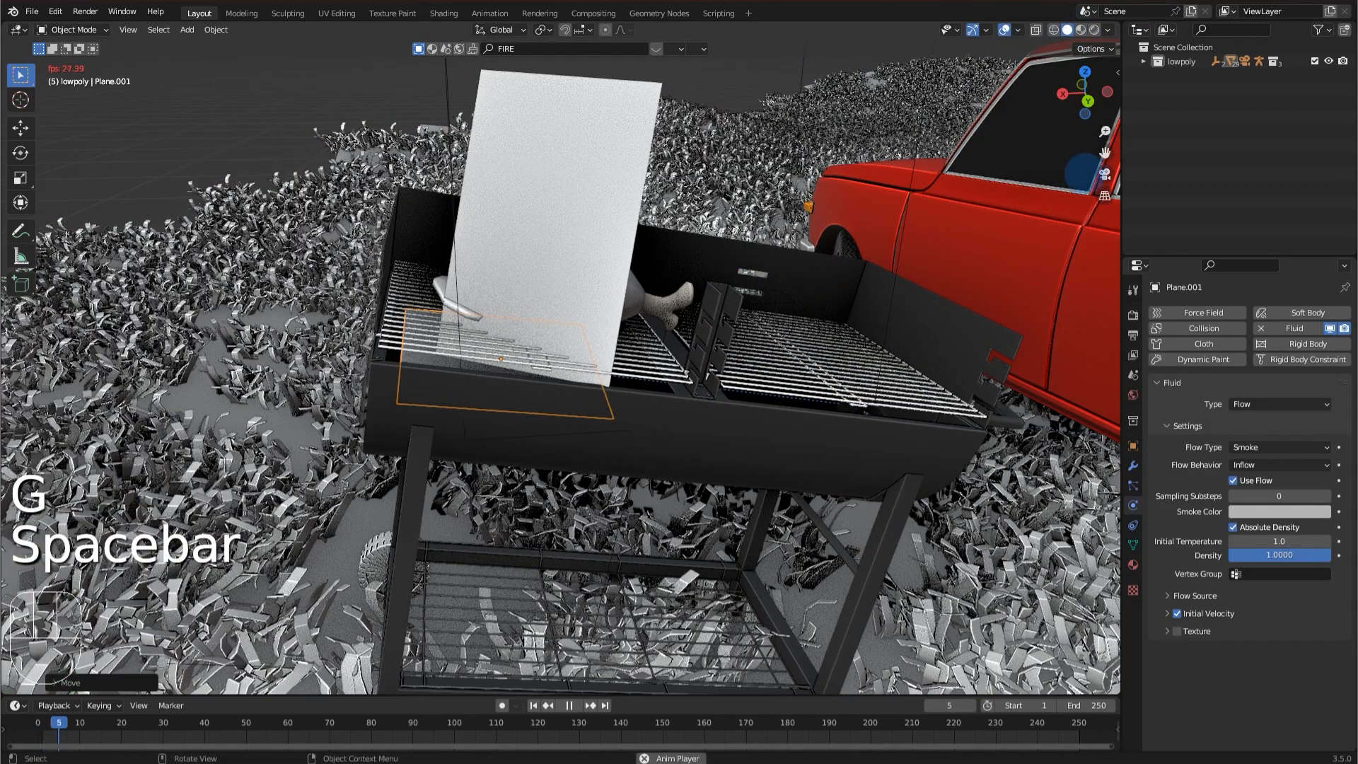
pyautogui.click(1105, 174)
pyautogui.press('space')
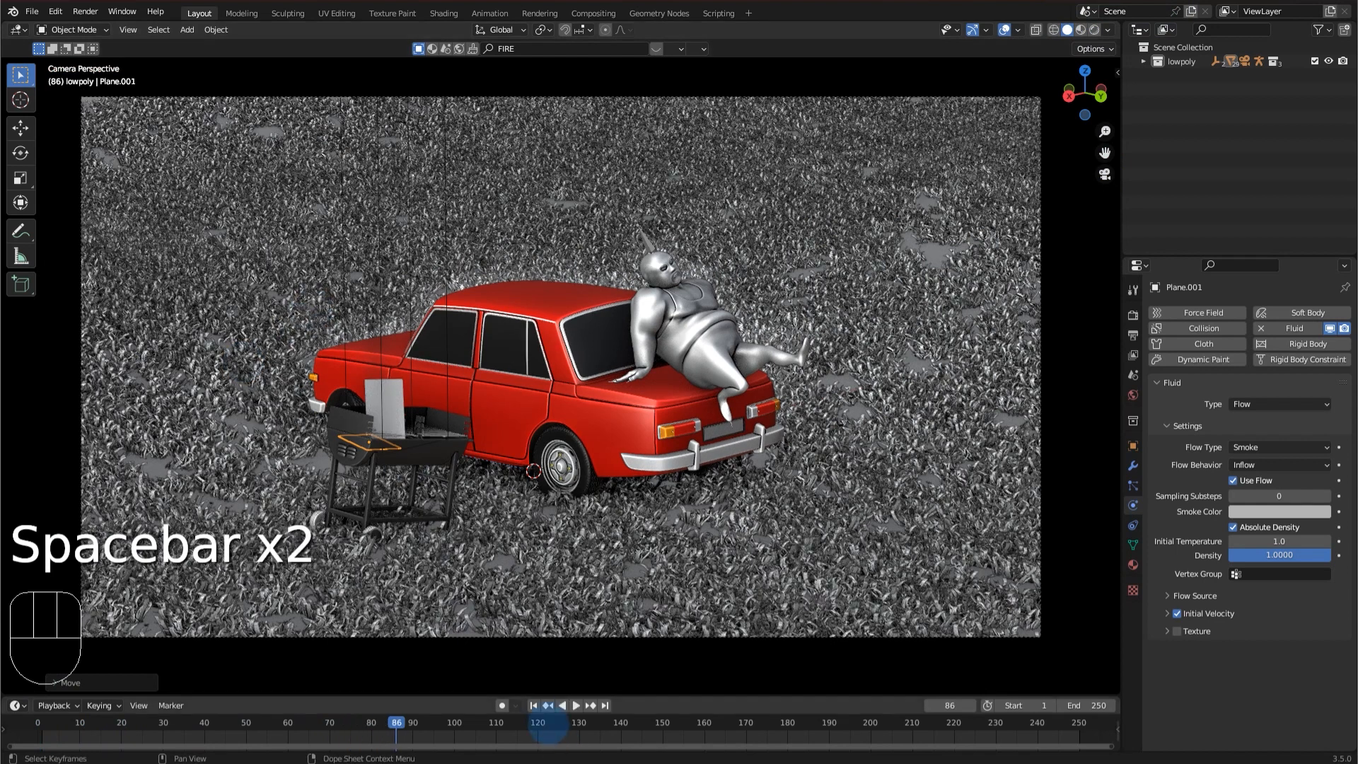
pyautogui.press('space')
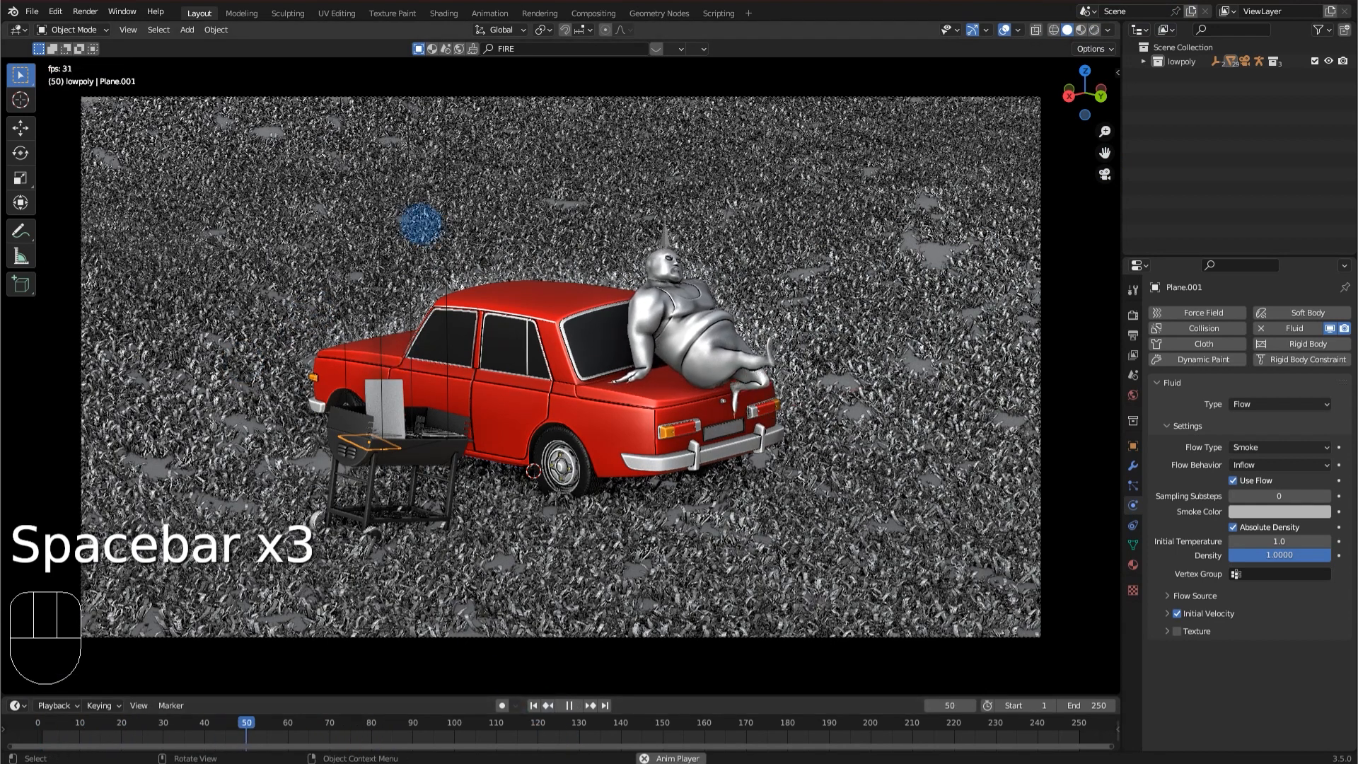
pyautogui.press('space')
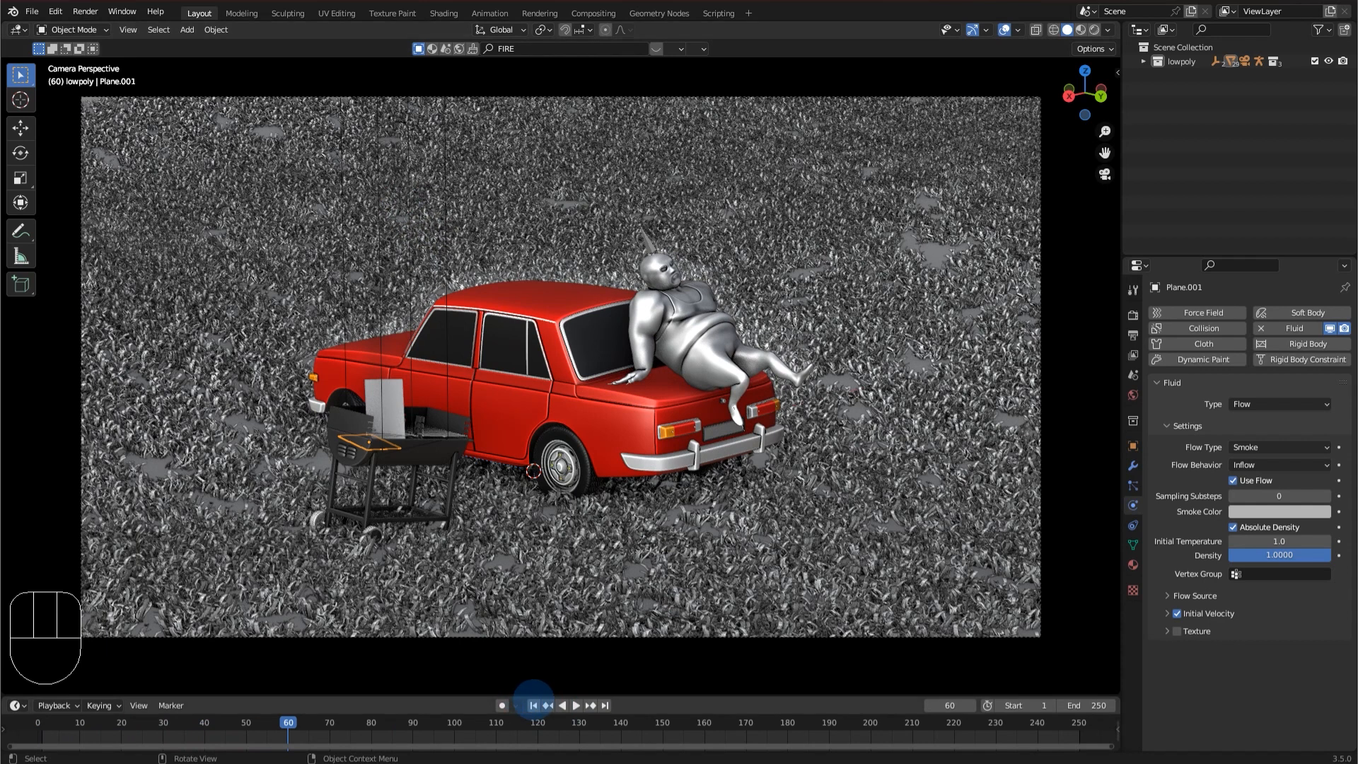
pyautogui.click(534, 703)
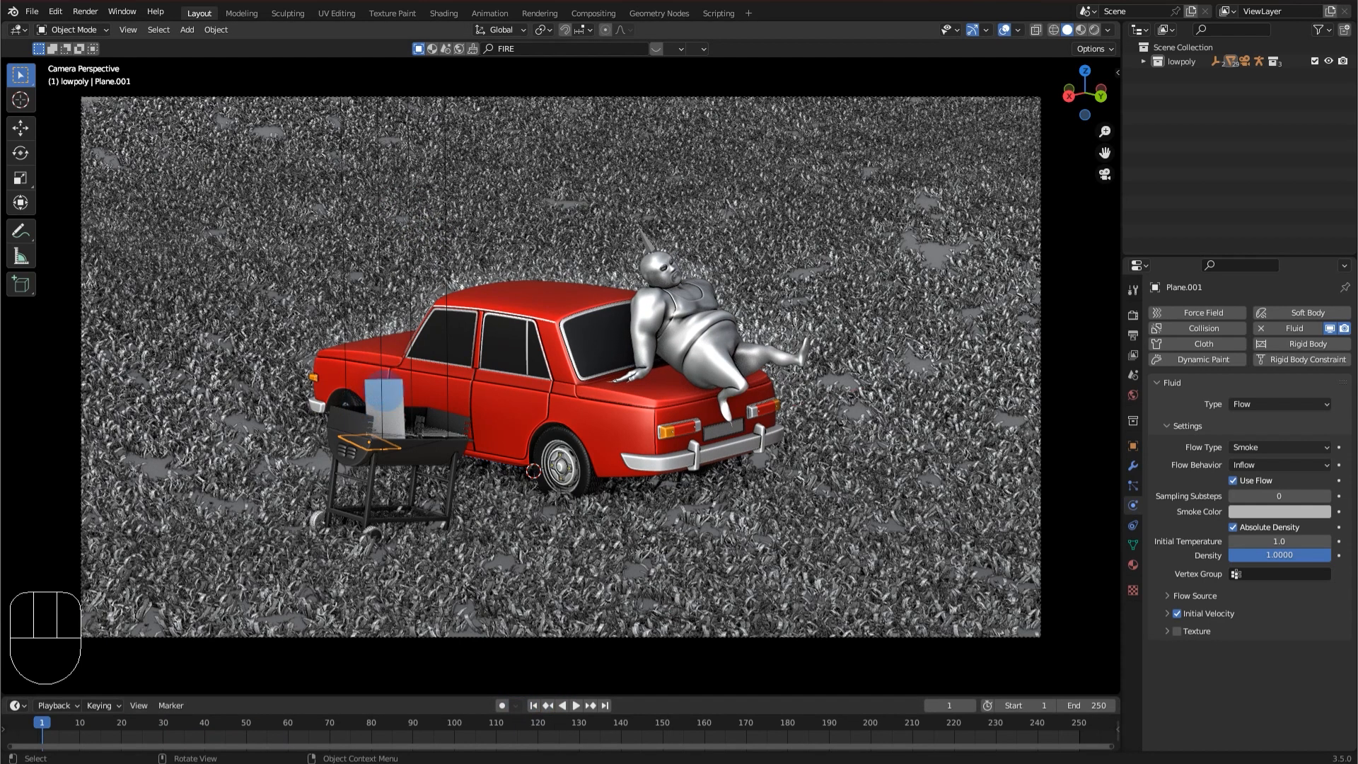
# Create a new material for the domain column in the Shading workspace, with the viewport in camera view.
pyautogui.click(382, 387)
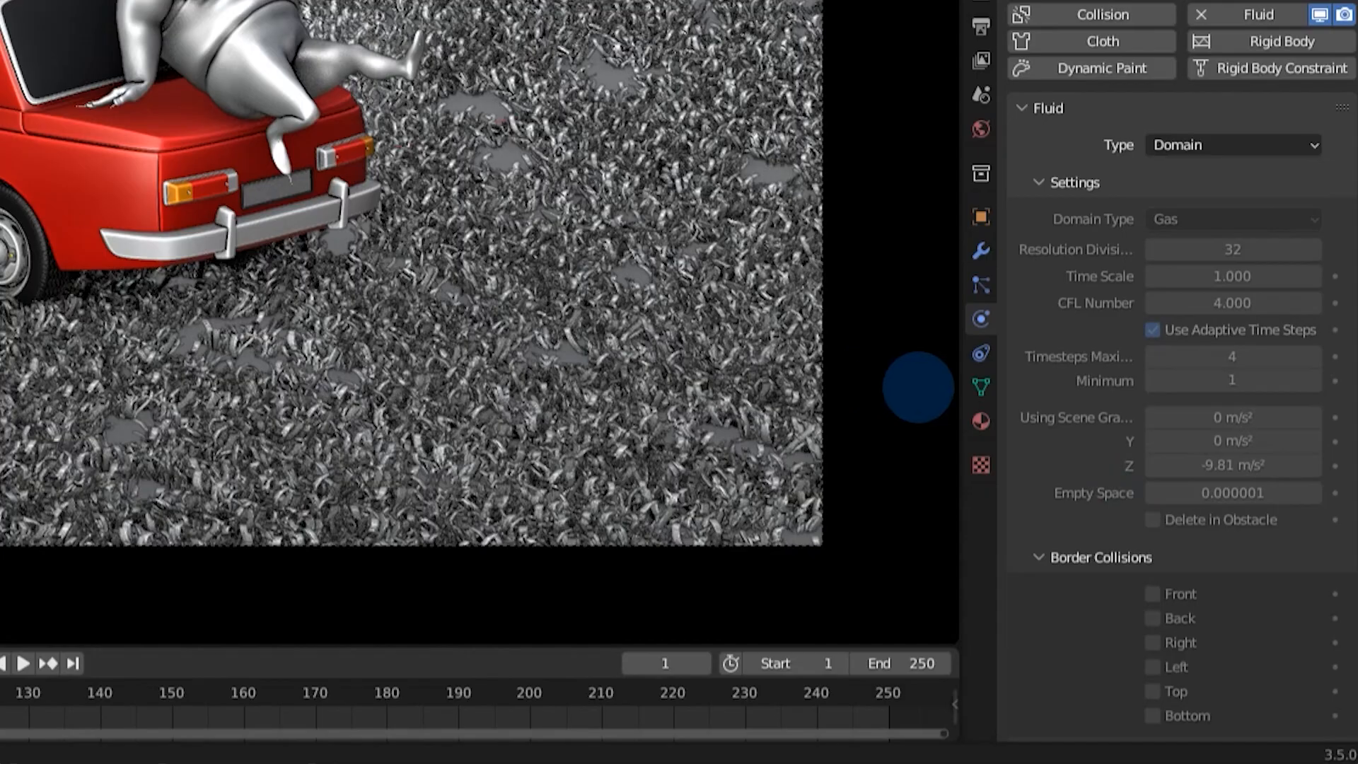
pyautogui.click(982, 421)
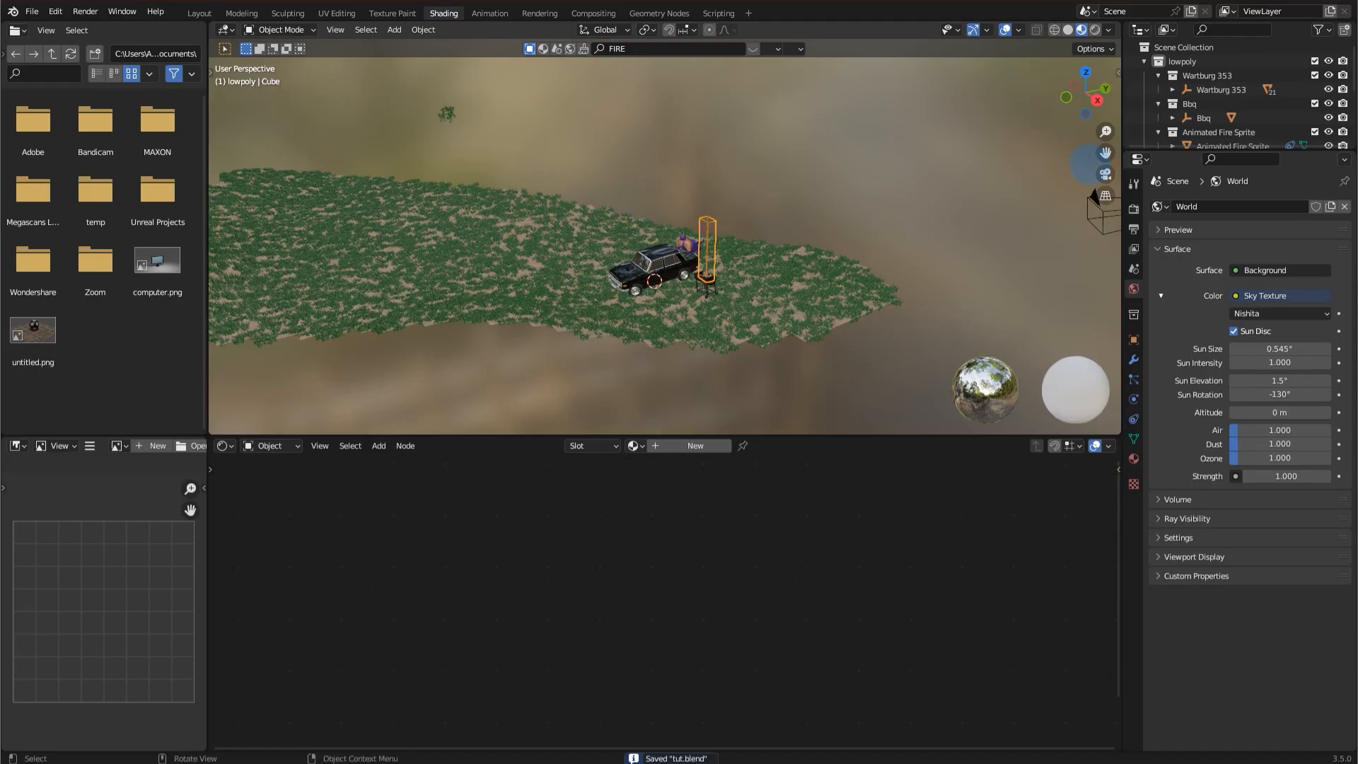
pyautogui.click(1106, 174)
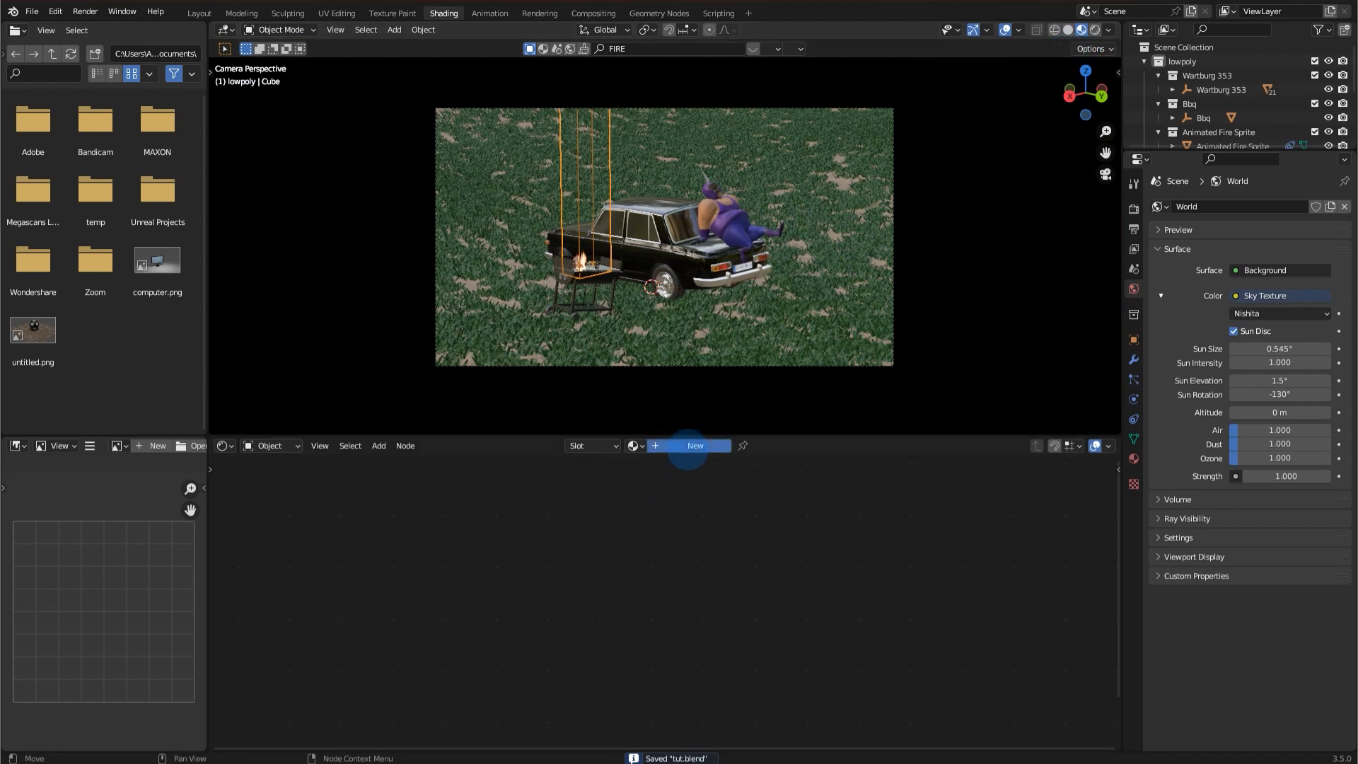
pyautogui.click(688, 446)
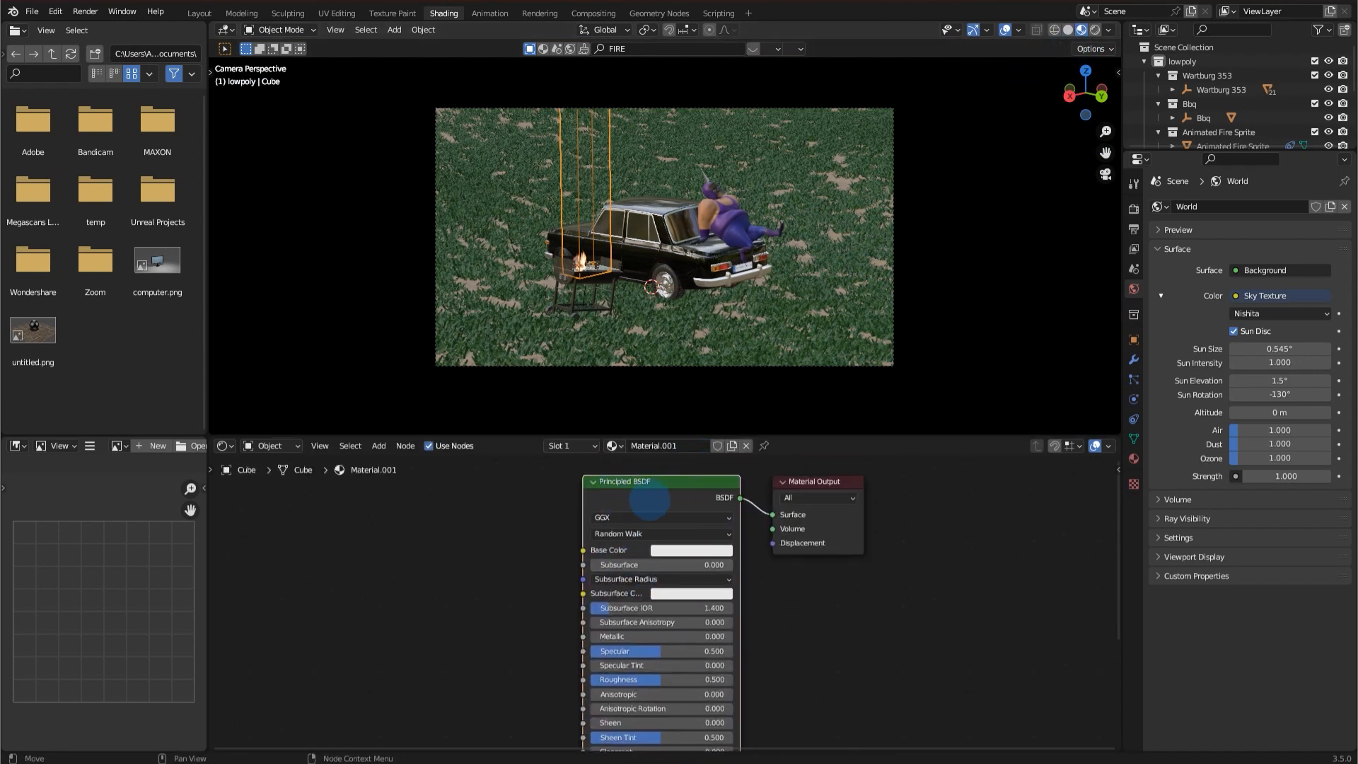
# Replace the Principled BSDF with a Principled Volume node linked to the Material Output's Volume input.
pyautogui.press('Delete')
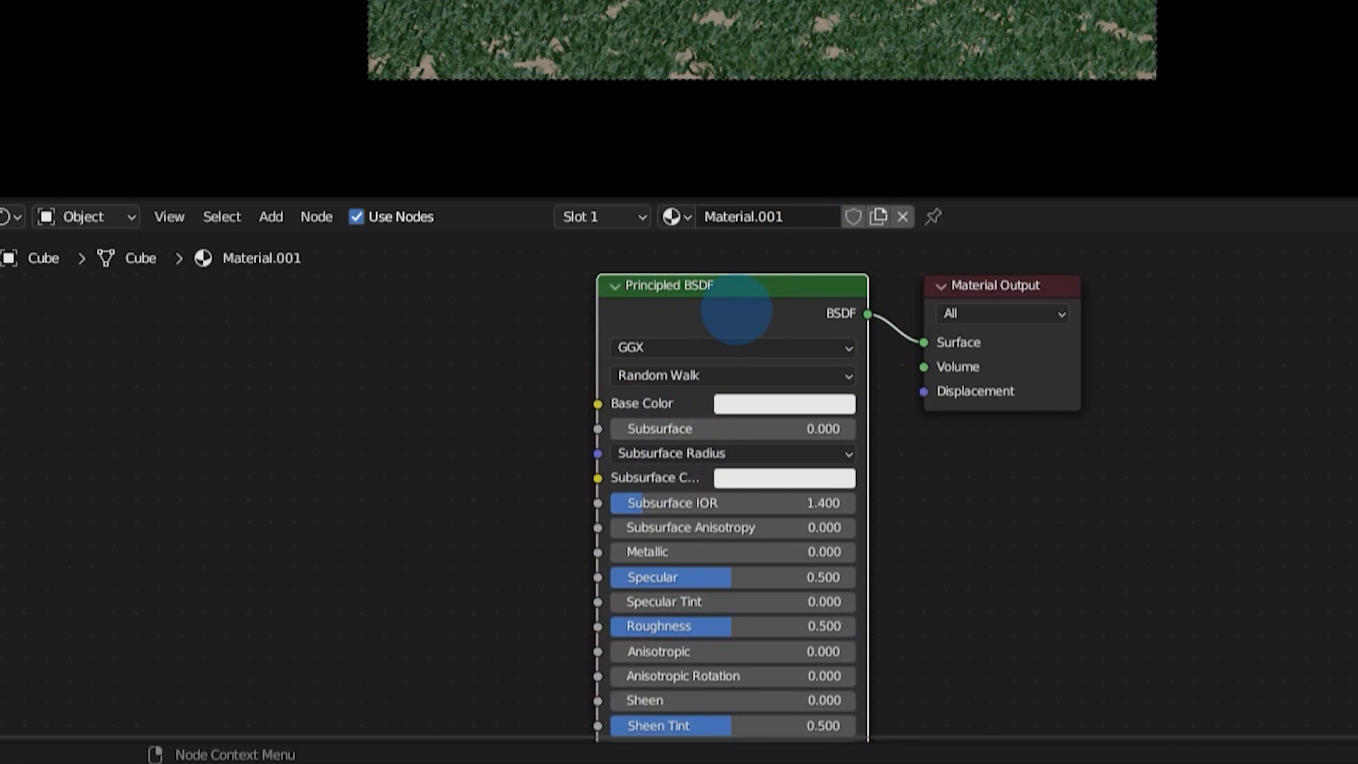
pyautogui.press('Delete')
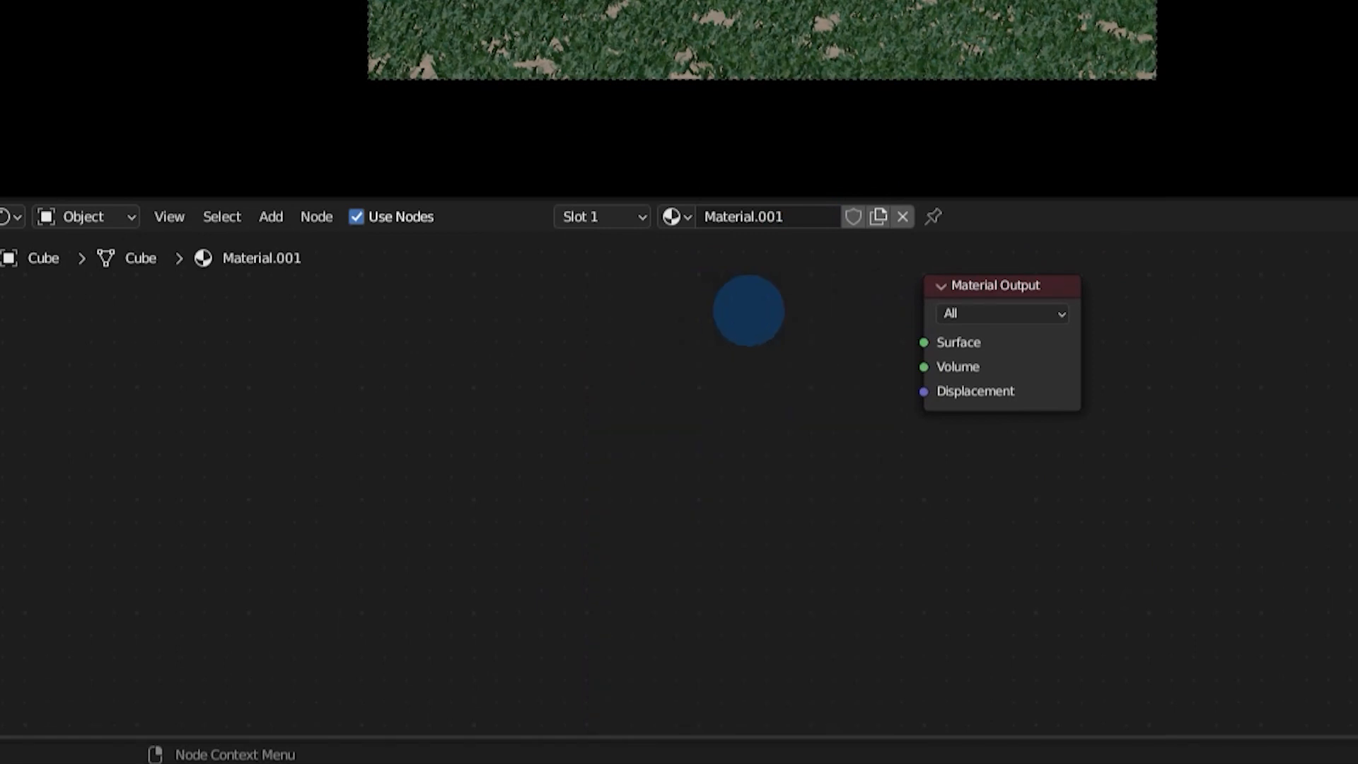
pyautogui.hotkey('shift', 'a')
pyautogui.click(732, 291)
pyautogui.write('vo')
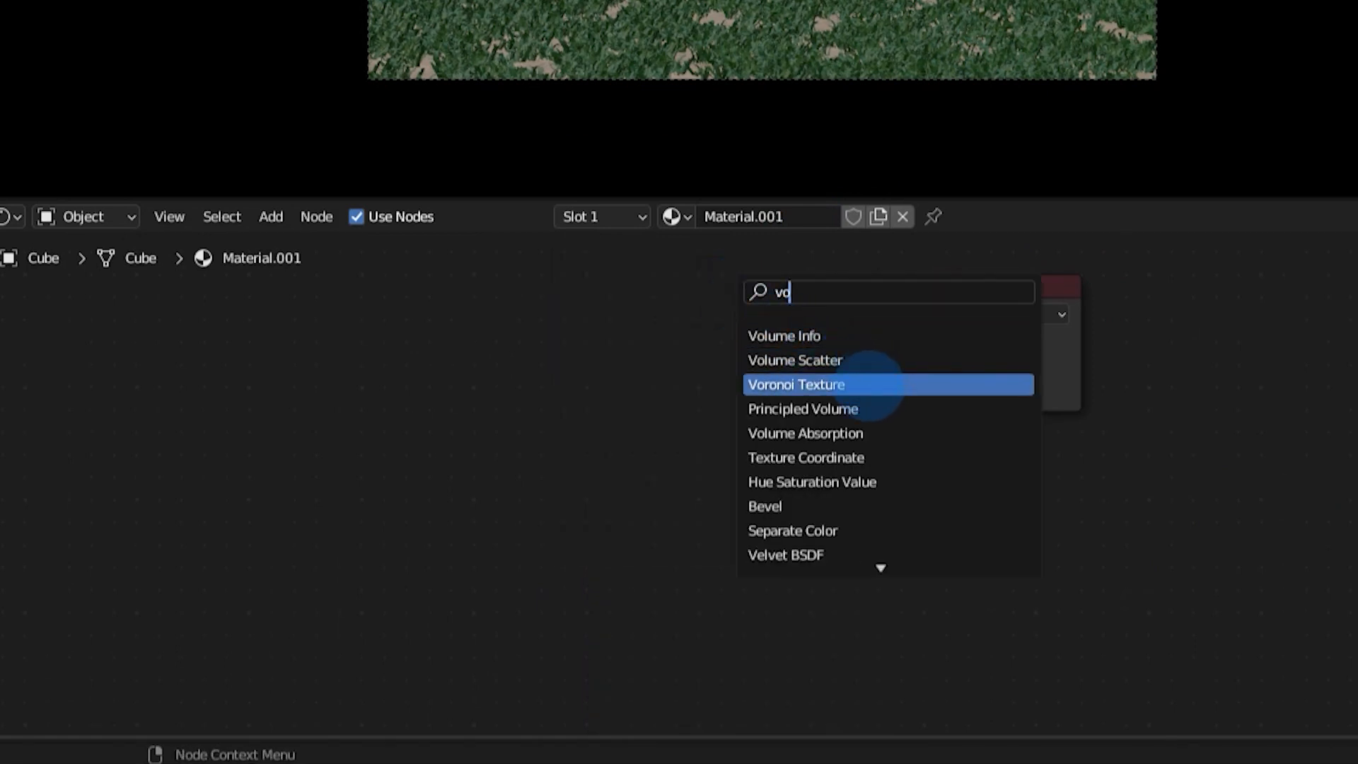
pyautogui.click(803, 409)
pyautogui.click(821, 291)
pyautogui.moveTo(820, 305); pyautogui.dragTo(924, 342)
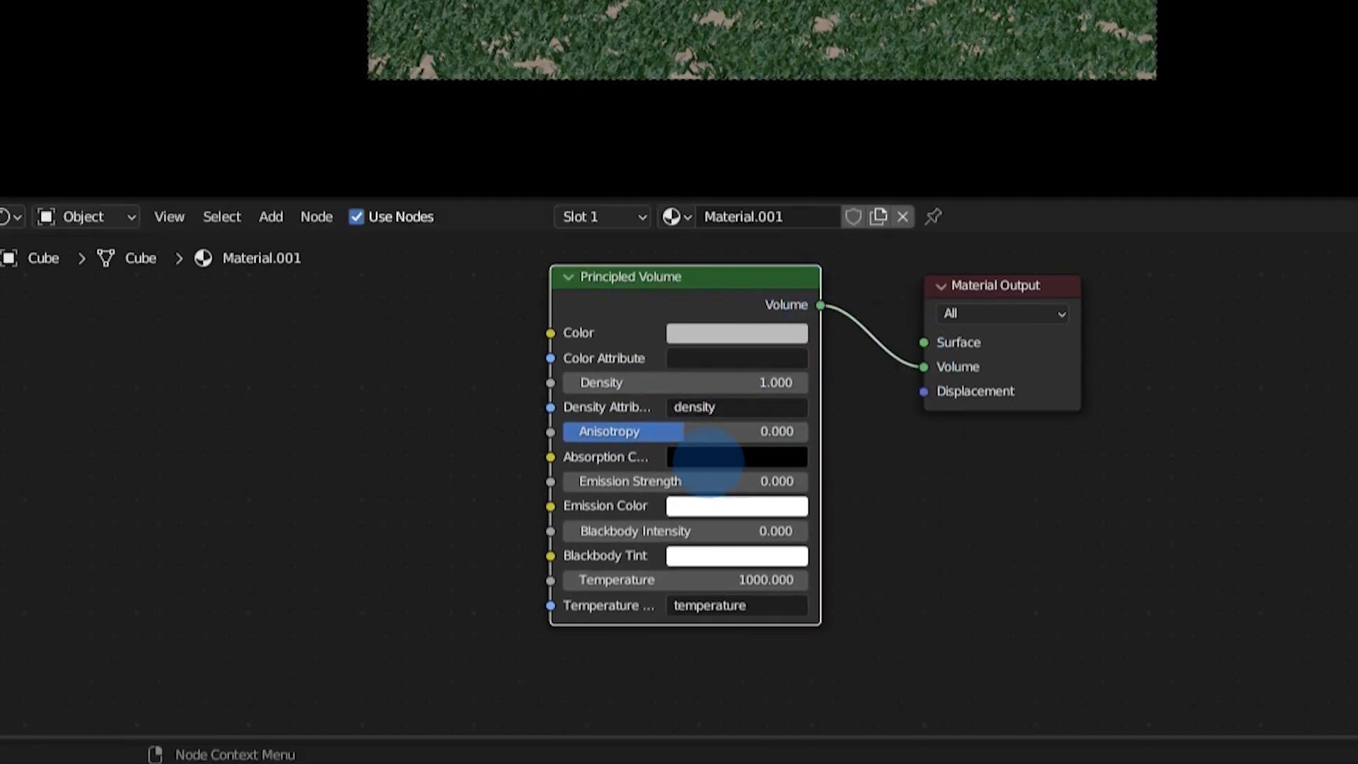
# Set the Principled Volume density to 2 and play the animation in rendered shading to judge the smoke.
pyautogui.scroll(2, 707, 70)
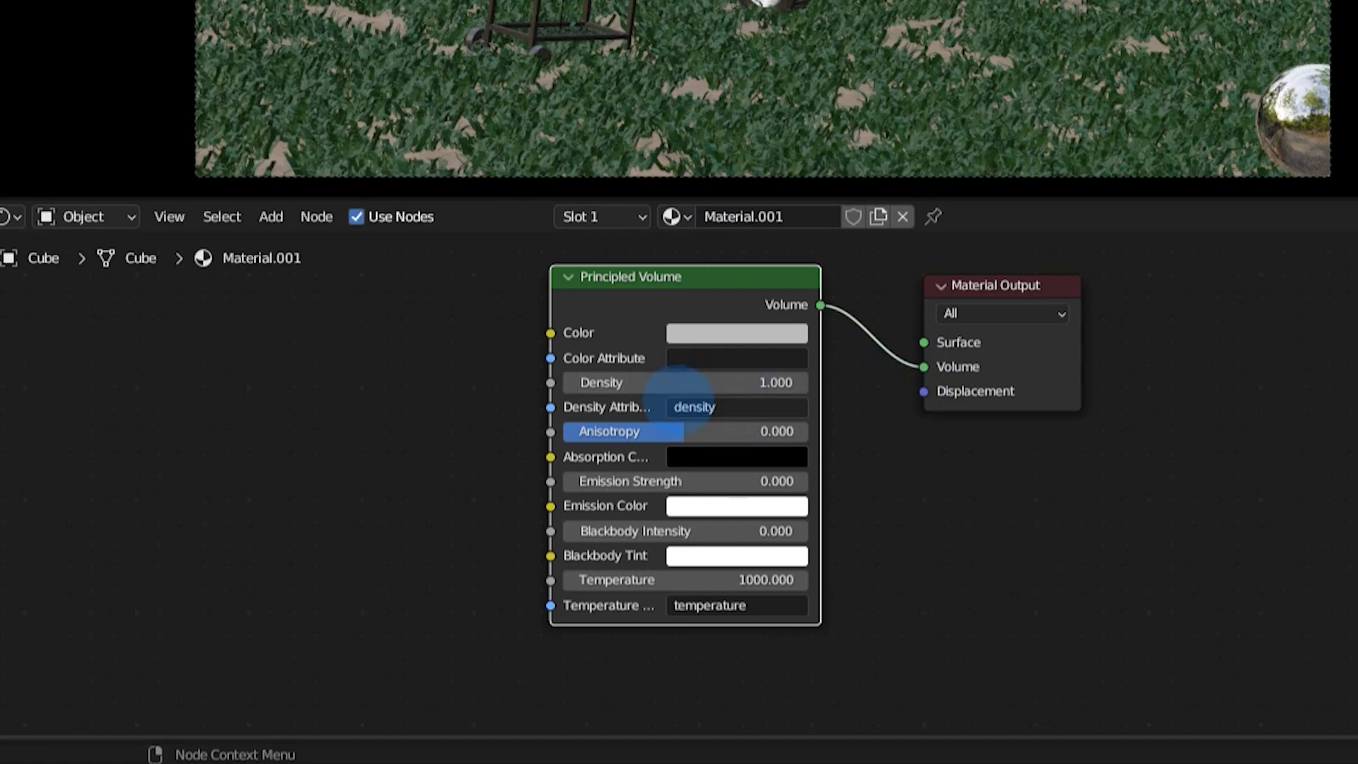
pyautogui.click(665, 385)
pyautogui.write('2')
pyautogui.press('Return')
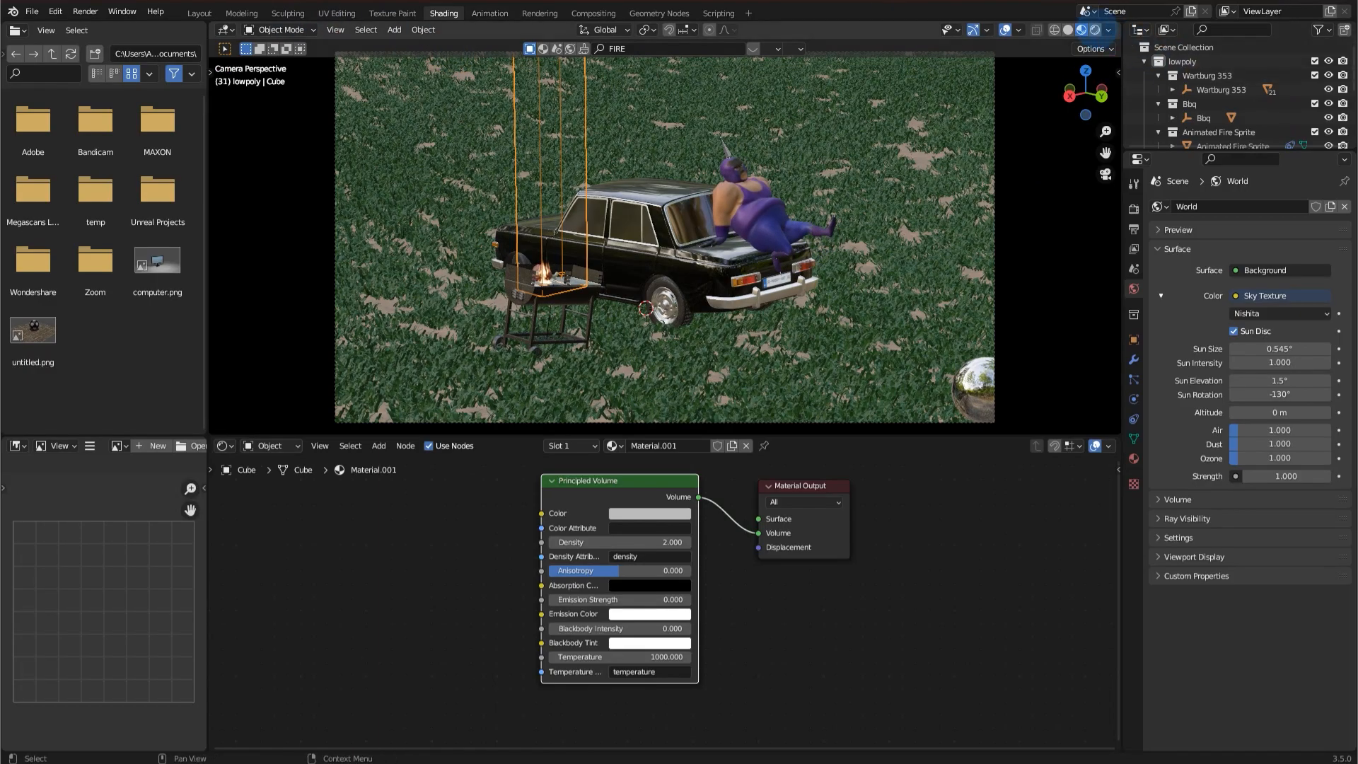
pyautogui.click(1095, 29)
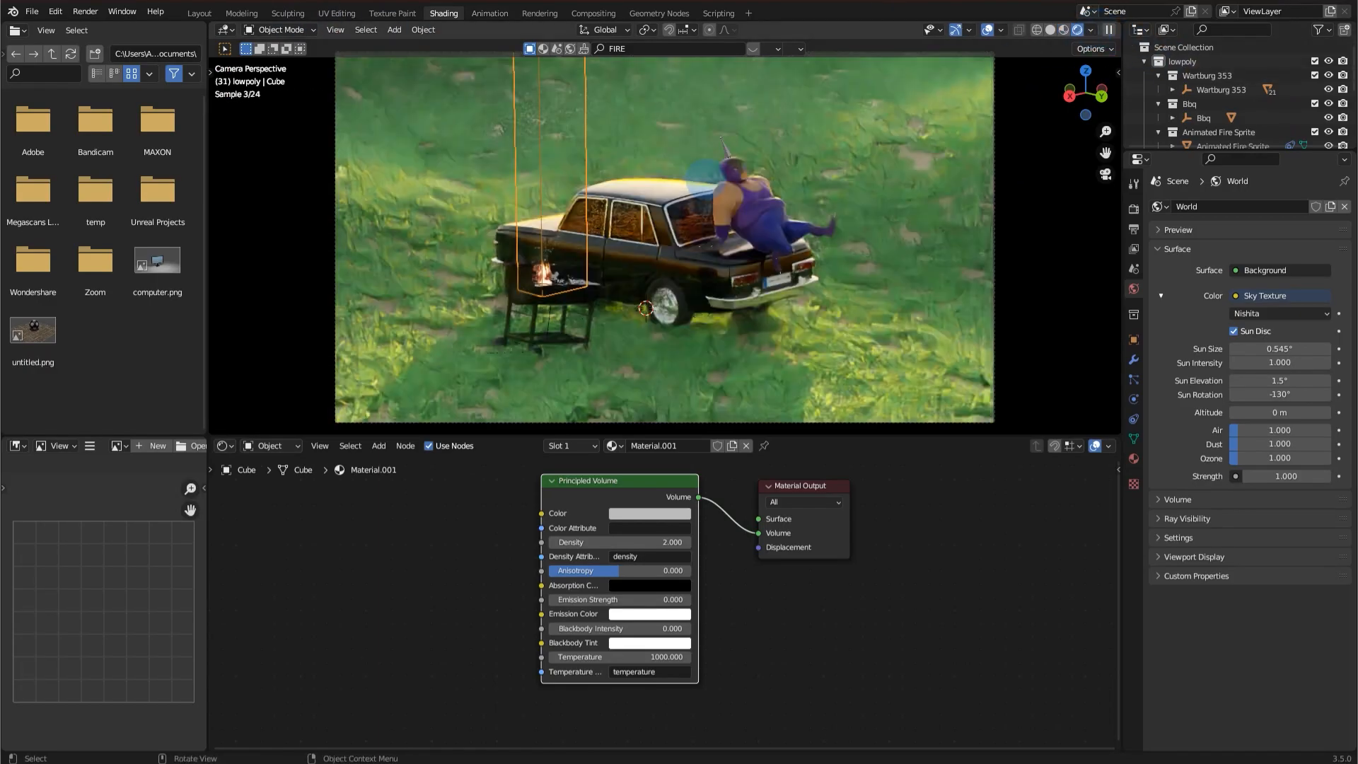
pyautogui.press('space')
pyautogui.press('space')
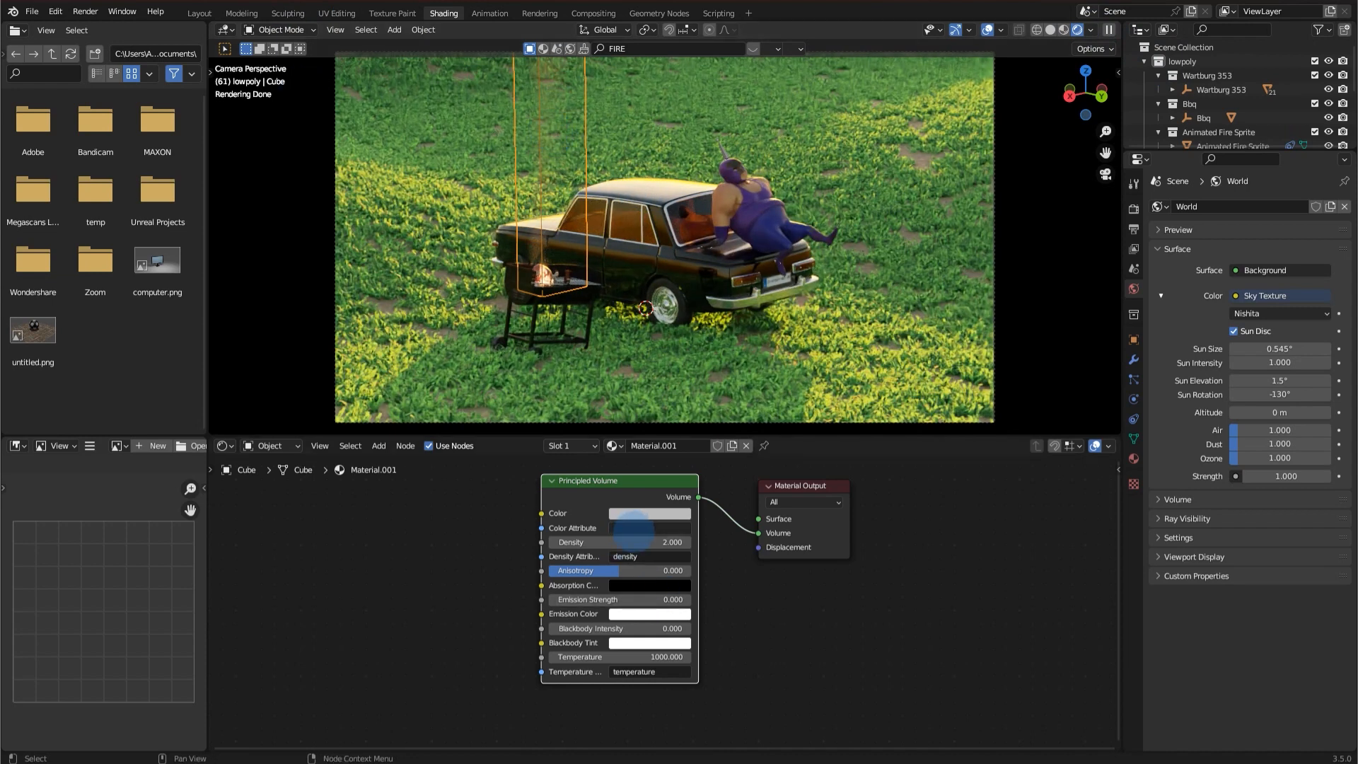
# Set the Principled Volume density to 3 and play the animation to check the smoke above the grill.
pyautogui.click(637, 535)
pyautogui.write('3')
pyautogui.press('Return')
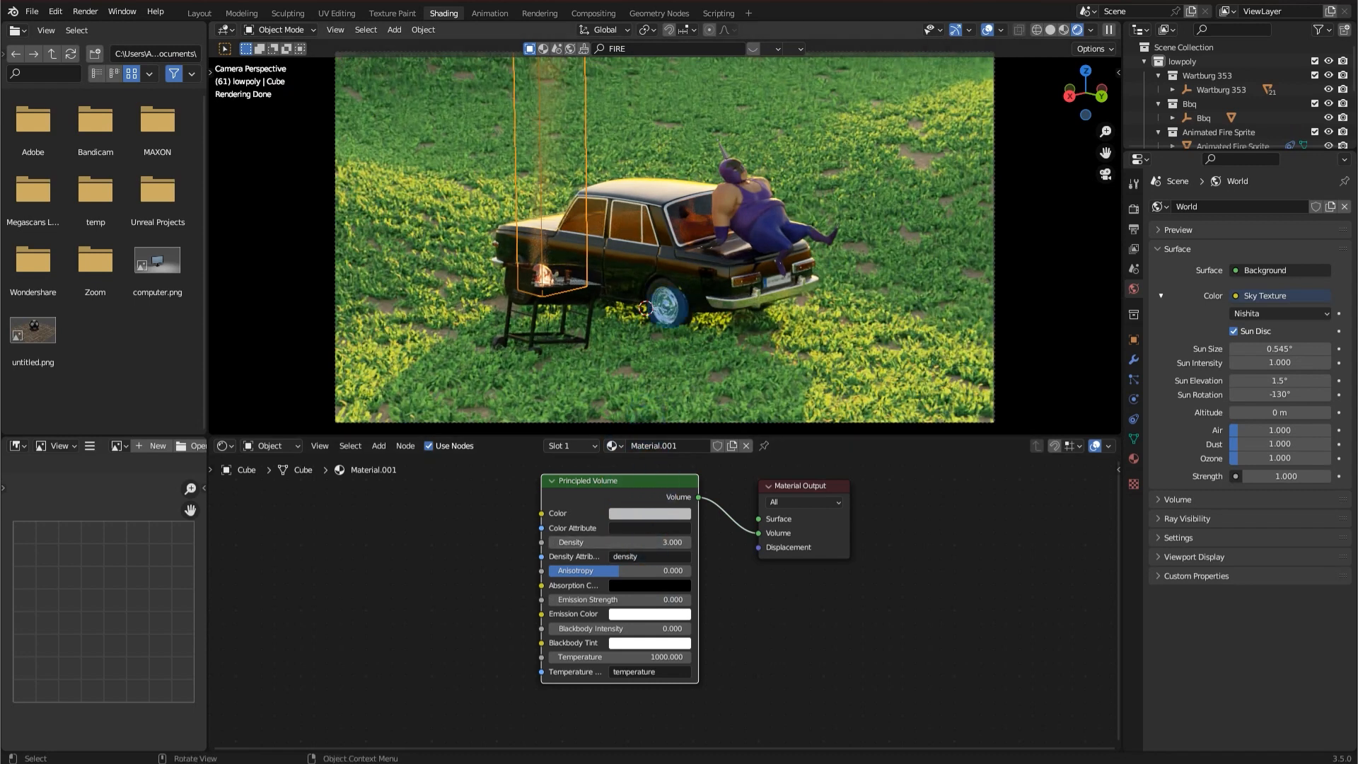
pyautogui.press('space')
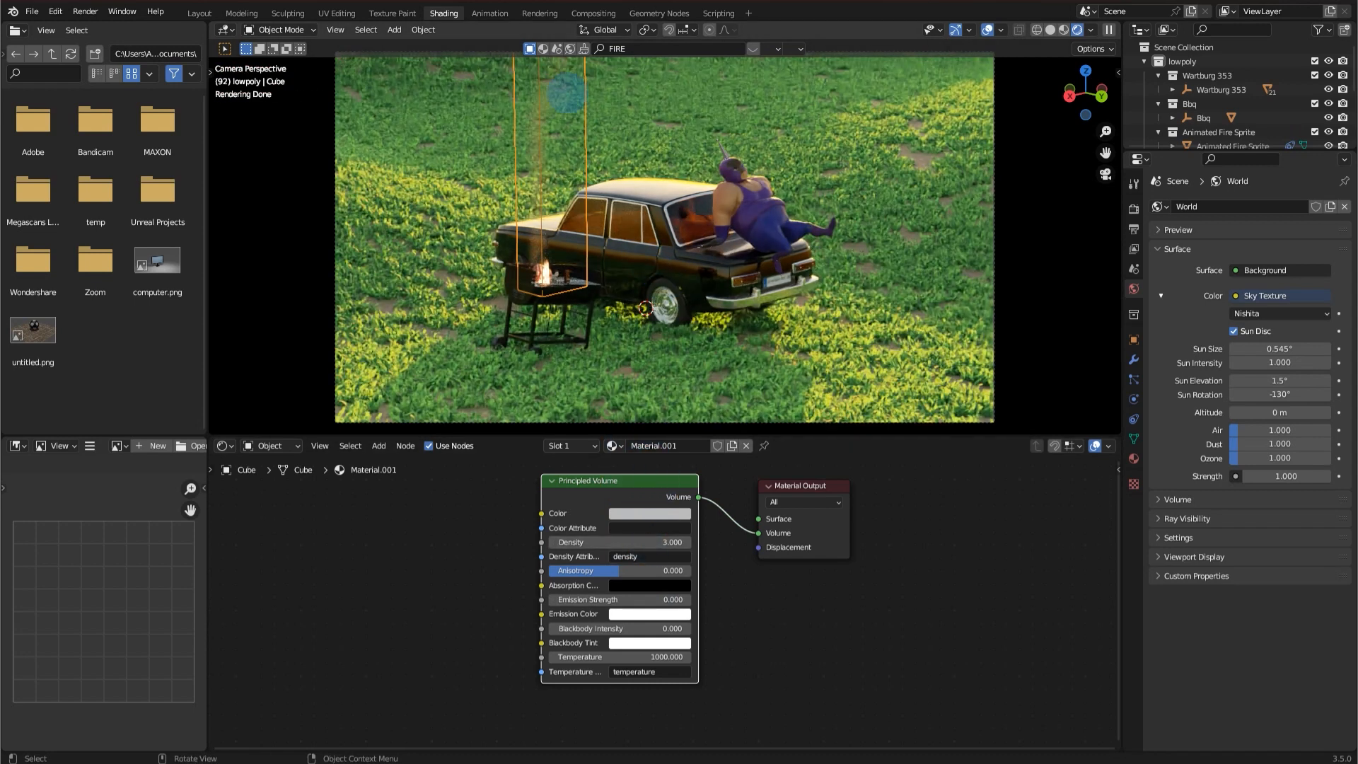
pyautogui.scroll(3, 665, 236)
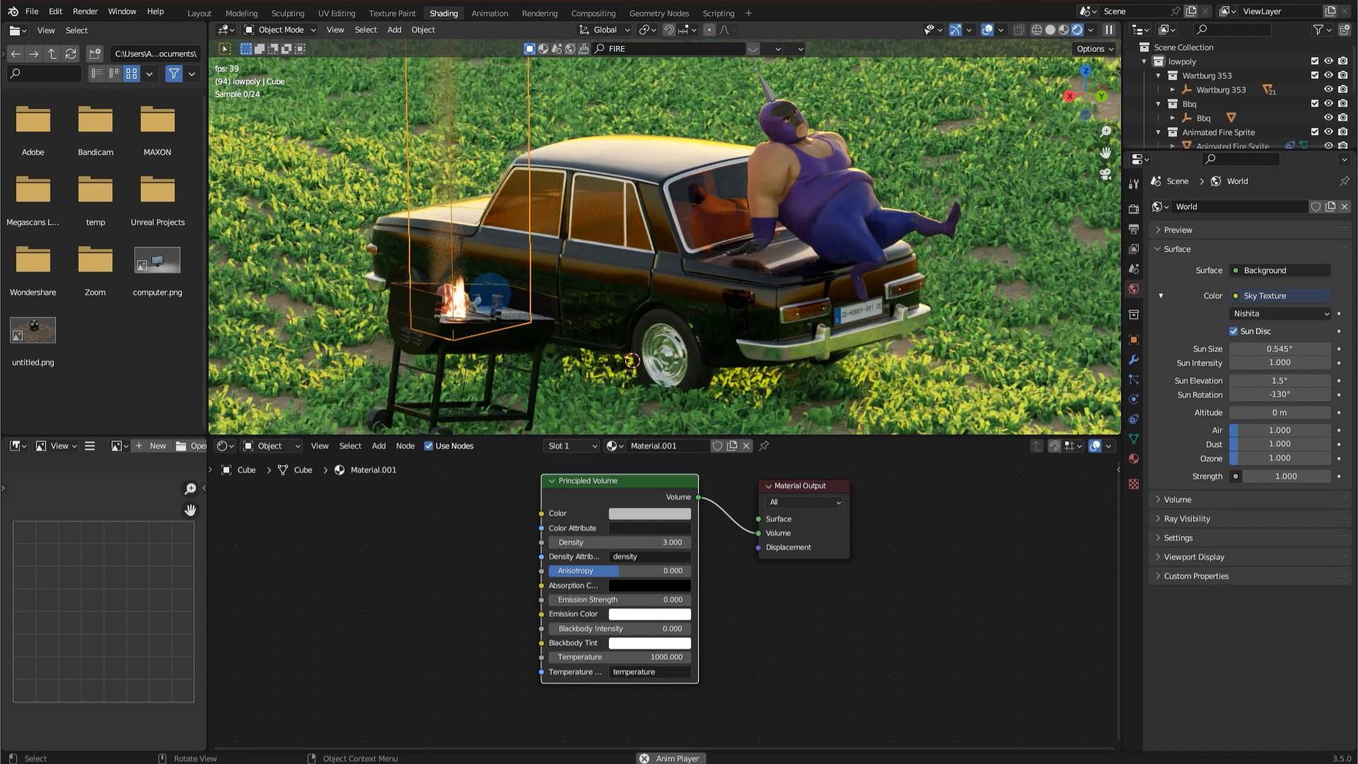
pyautogui.press('space')
# Play the animation in solid shading from a raised angle to examine the smoke domain column.
pyautogui.moveTo(536, 156); pyautogui.dragTo(559, 138, button='middle')
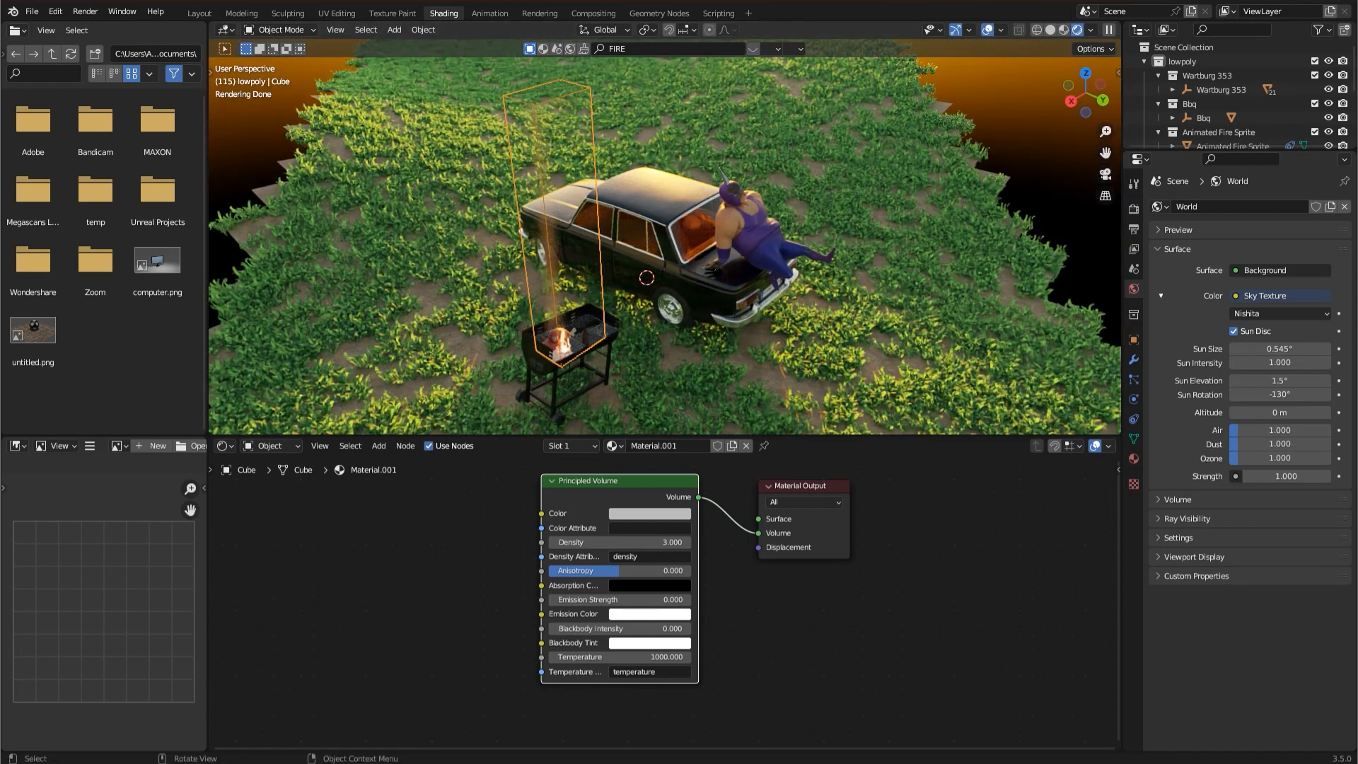
pyautogui.click(1051, 30)
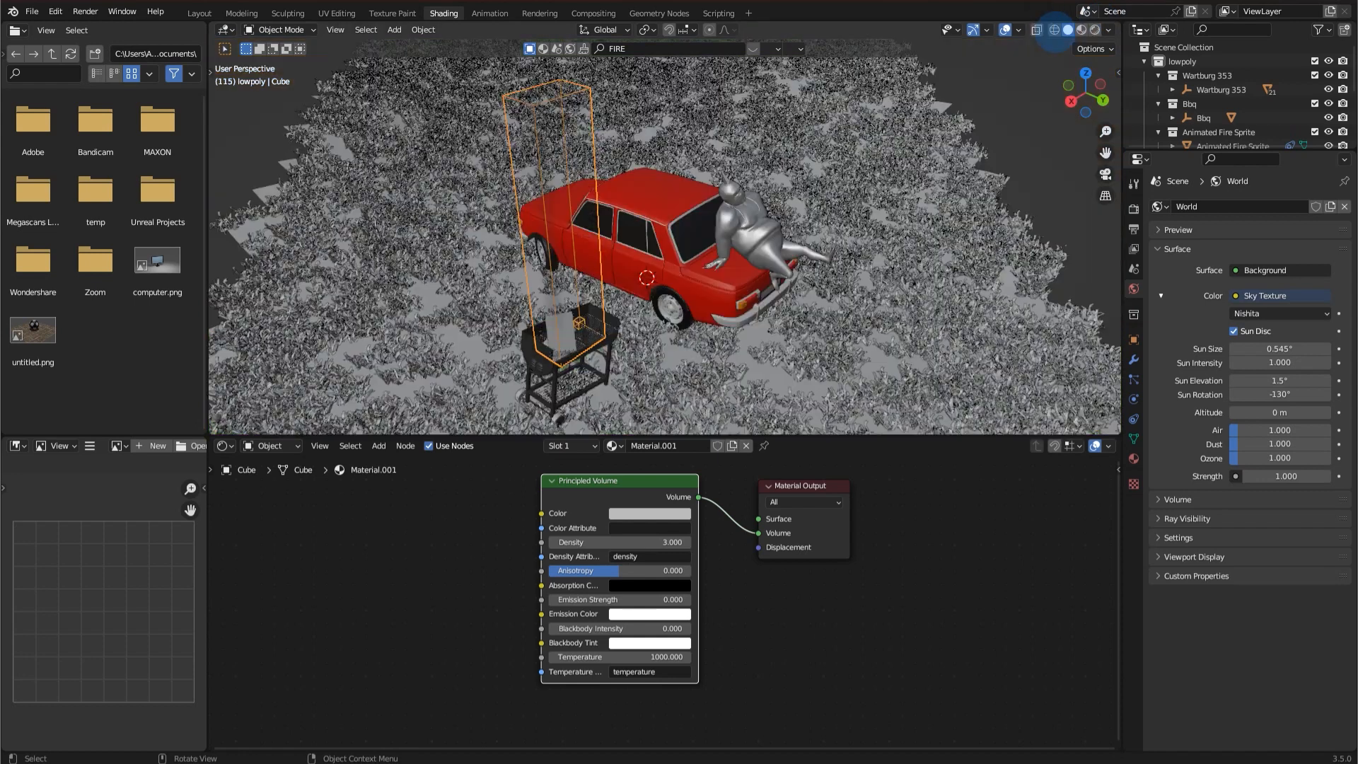
pyautogui.press('space')
pyautogui.press('space')
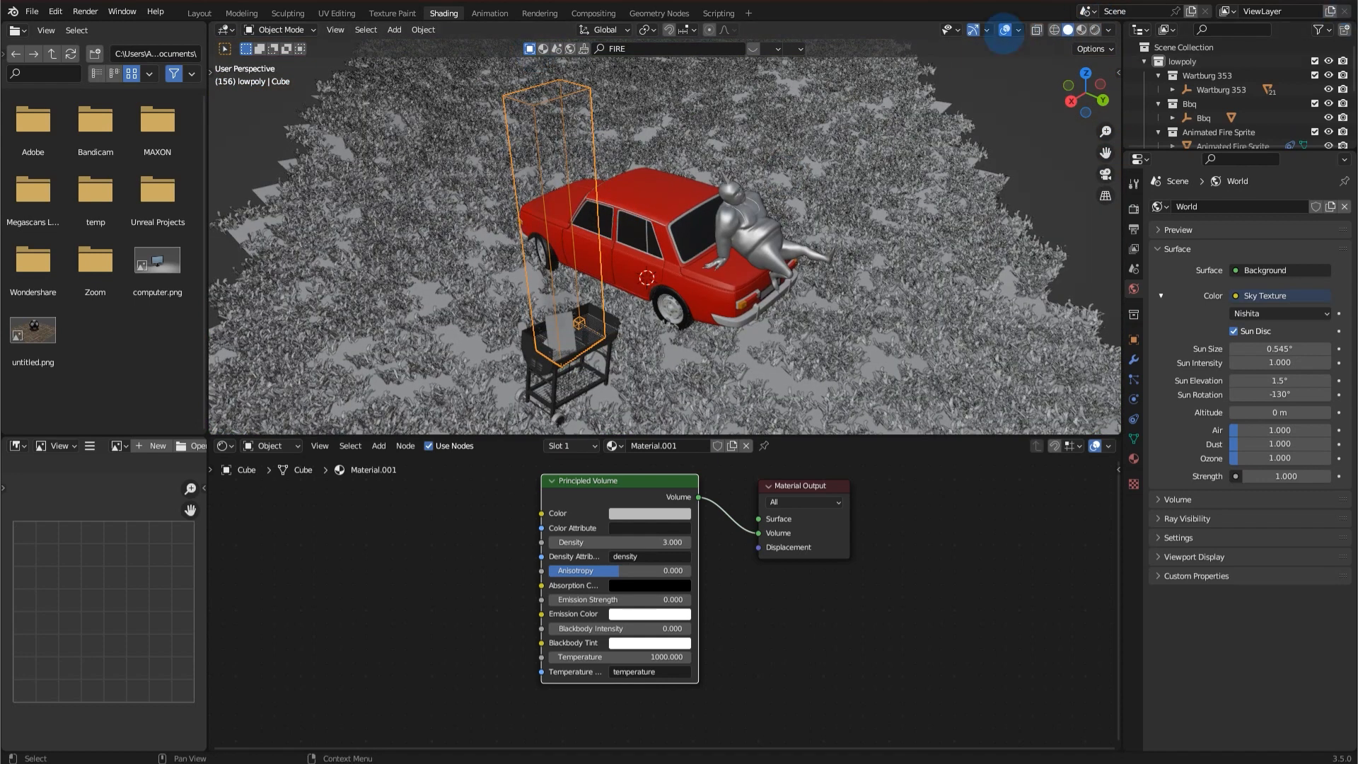
pyautogui.press('space')
# Examine the upper part of the smoke column during rendered playback and return to the camera view.
pyautogui.click(1095, 30)
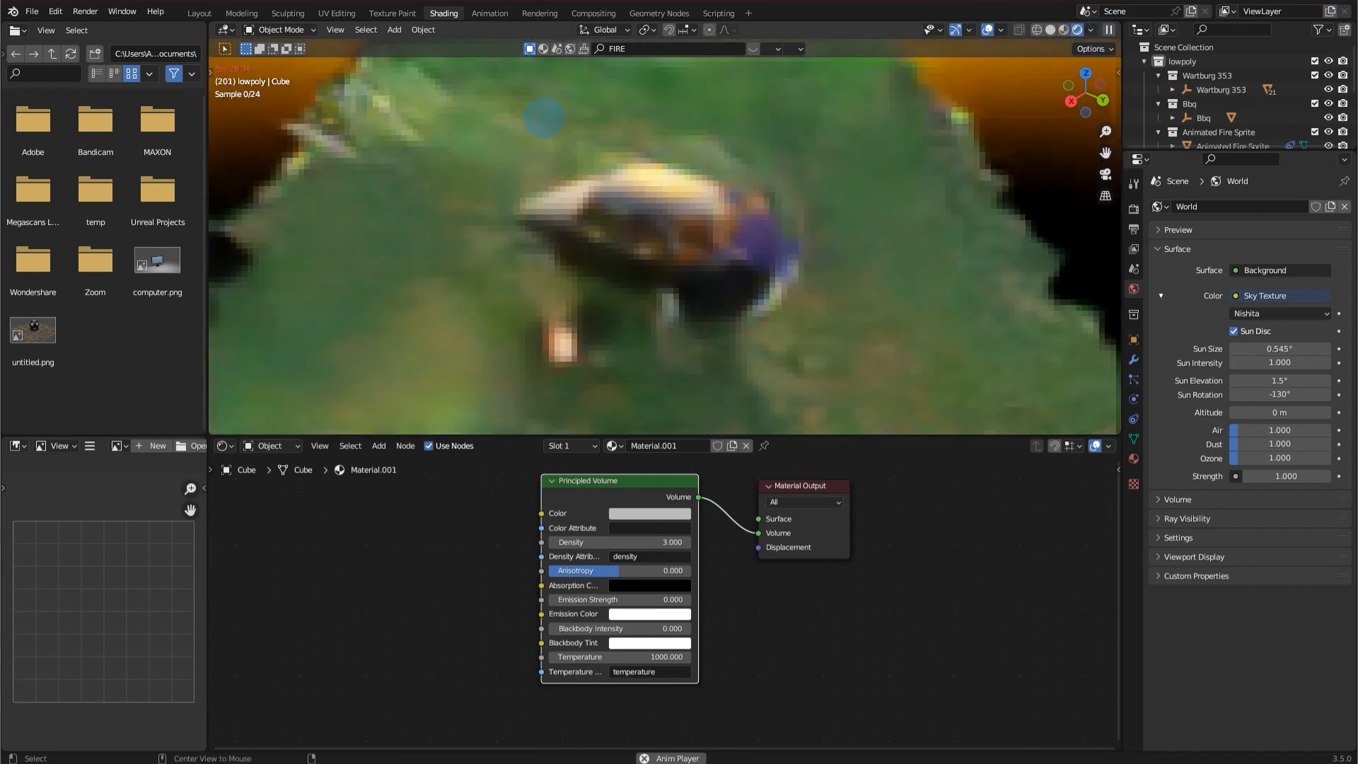
pyautogui.scroll(5, 546, 127)
pyautogui.press('space')
pyautogui.scroll(-3, 569, 143)
pyautogui.moveTo(568, 142)
pyautogui.mouseDown(button='middle')
pyautogui.moveTo(613, 129)
pyautogui.moveTo(623, 142)
pyautogui.moveTo(591, 137)
pyautogui.moveTo(697, 230)
pyautogui.mouseUp(button='middle')
pyautogui.press('space')
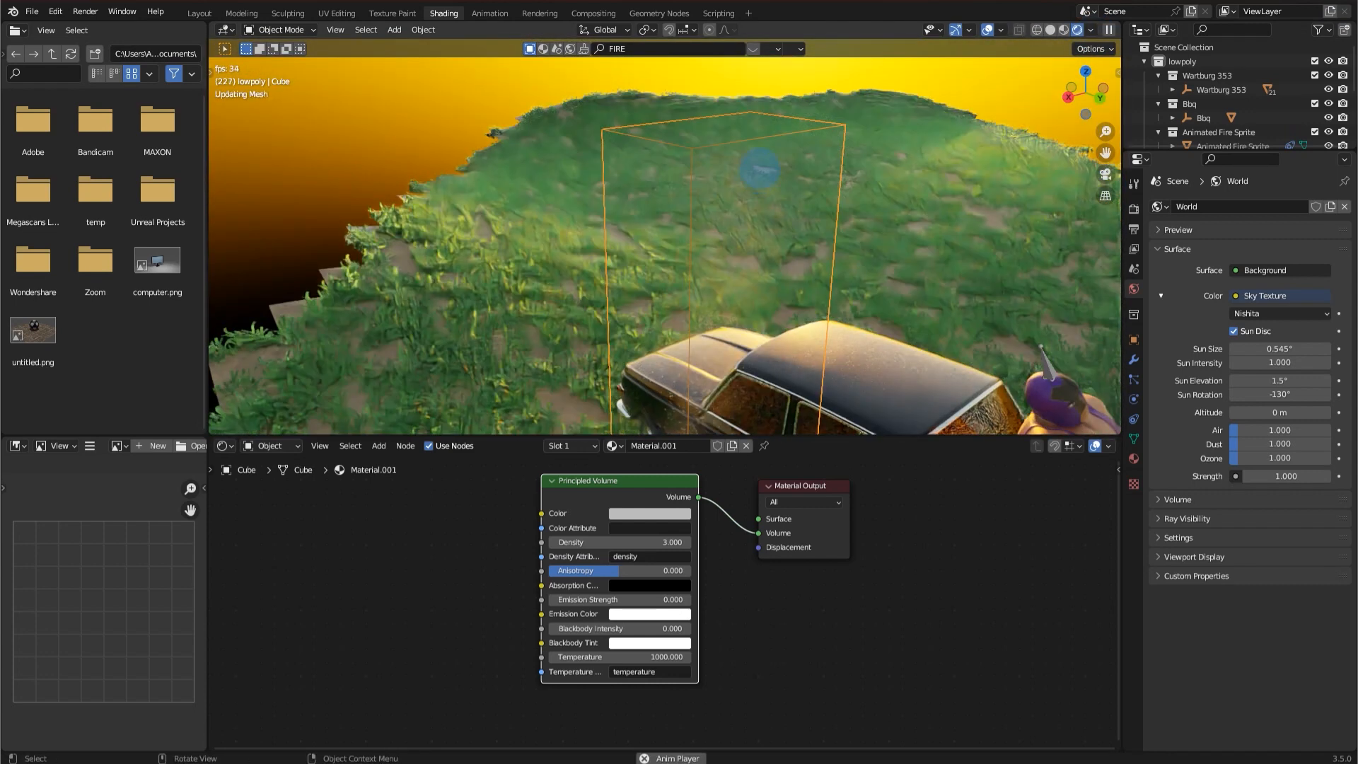
pyautogui.press('space')
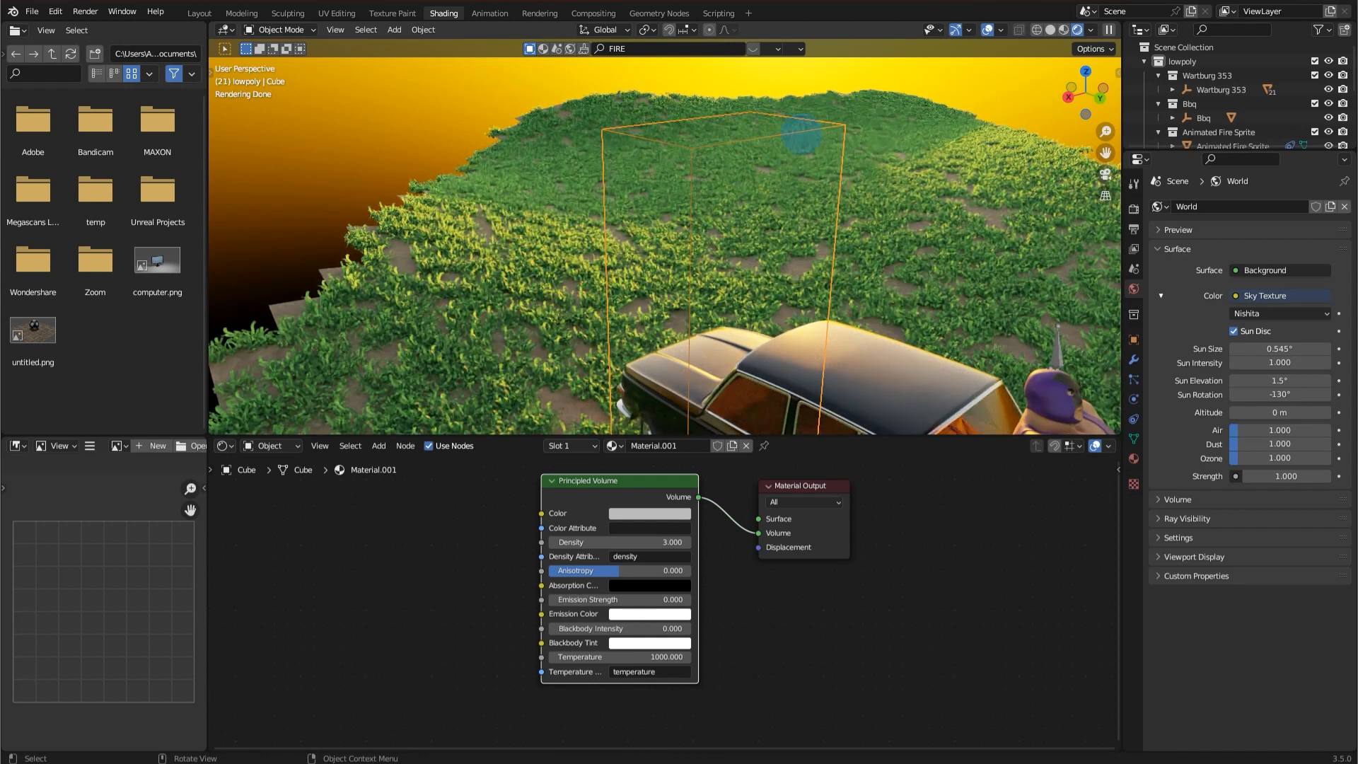
pyautogui.scroll(-10, 808, 124)
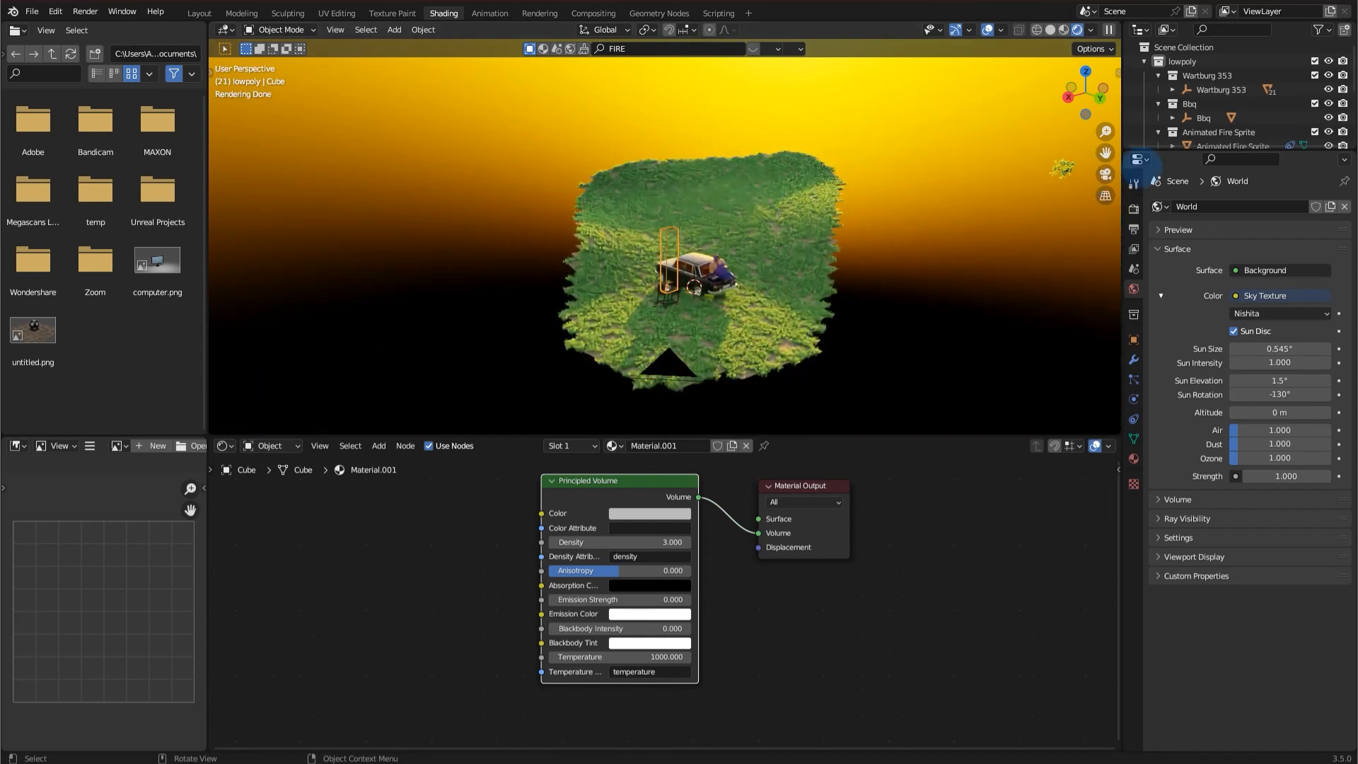
pyautogui.click(1108, 174)
pyautogui.scroll(-6, 600, 210)
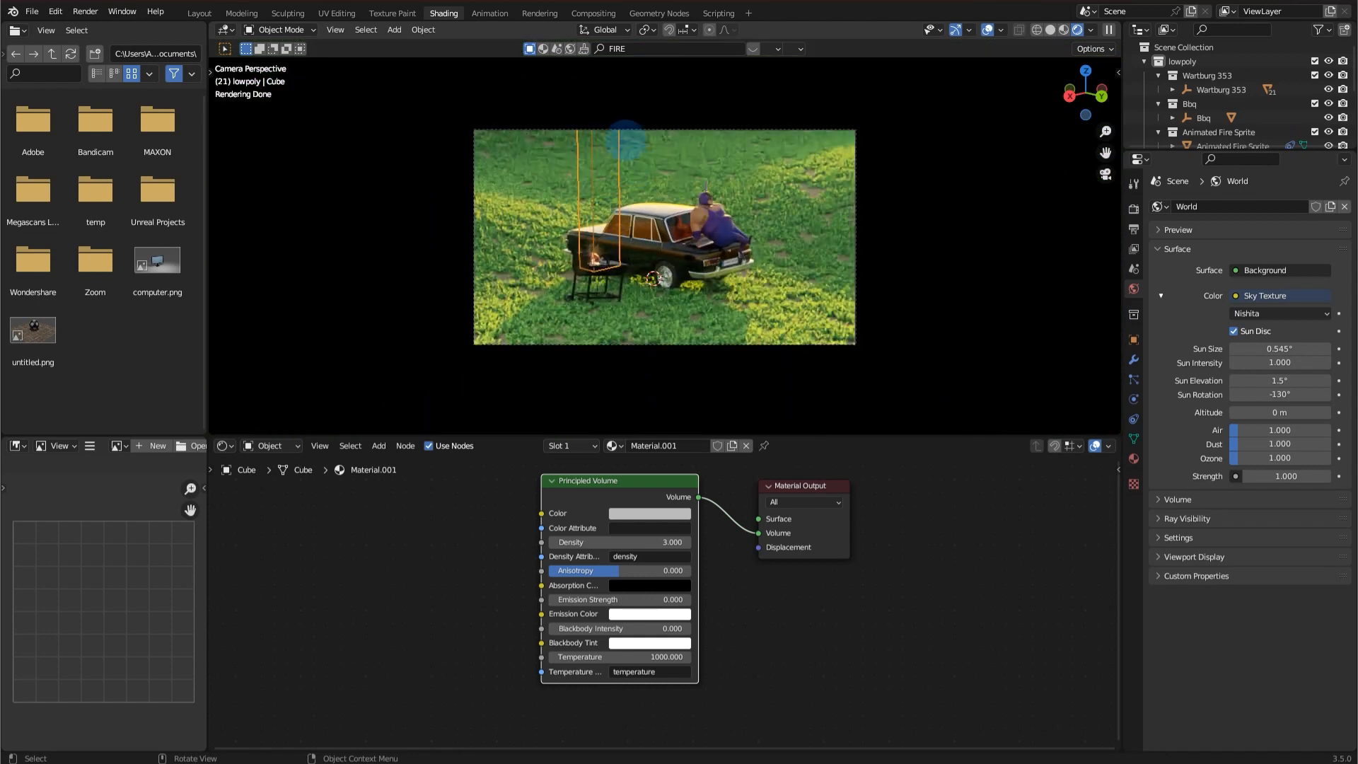
# Reposition the smoke-emitting plane beneath the ham inside the grill.
pyautogui.moveTo(615, 154); pyautogui.dragTo(644, 179, button='middle')
pyautogui.scroll(-2, 623, 226)
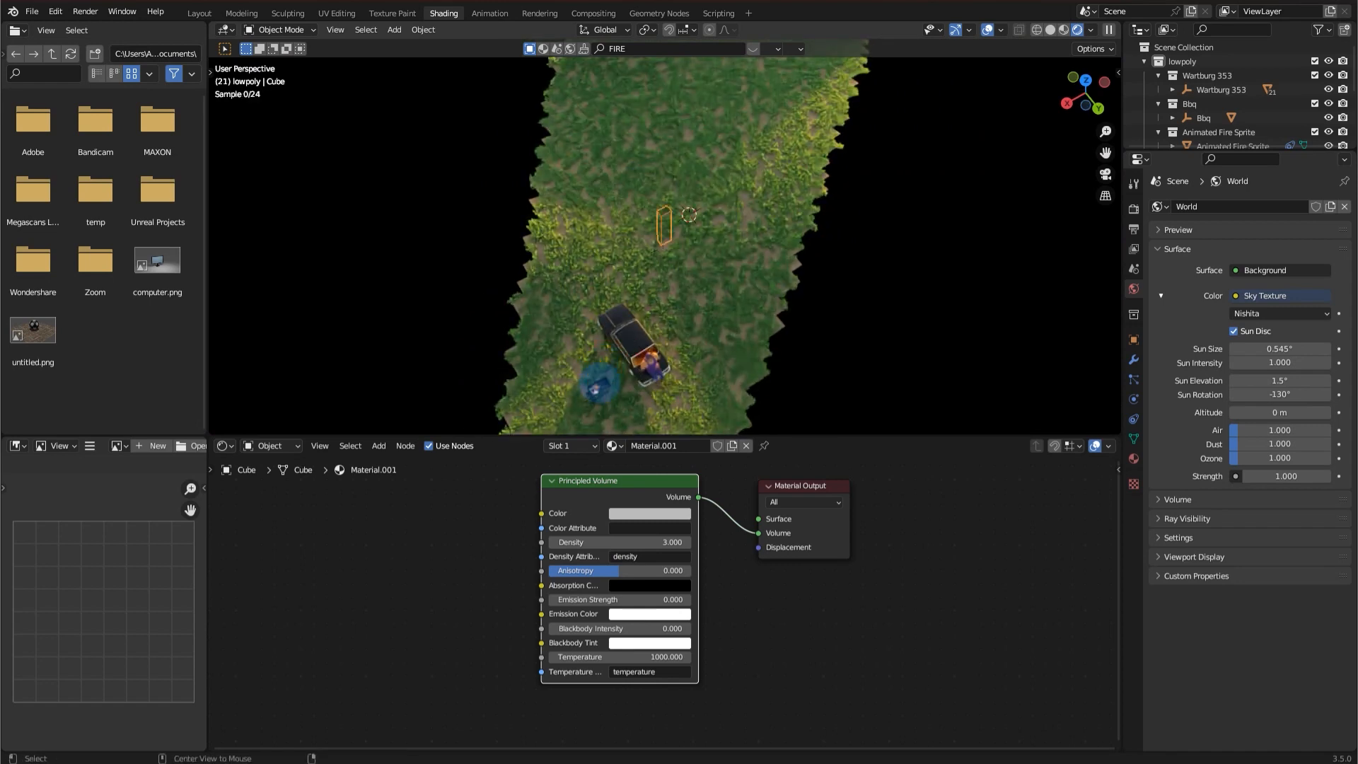
pyautogui.keyDown('alt'); pyautogui.middleClick(600, 384); pyautogui.keyUp('alt')
pyautogui.scroll(7, 683, 266)
pyautogui.moveTo(687, 248)
pyautogui.mouseDown(button='middle')
pyautogui.moveTo(695, 190)
pyautogui.moveTo(606, 191)
pyautogui.mouseUp(button='middle')
pyautogui.scroll(3, 700, 163)
pyautogui.scroll(4, 700, 163)
pyautogui.scroll(4, 606, 191)
pyautogui.click(406, 291)
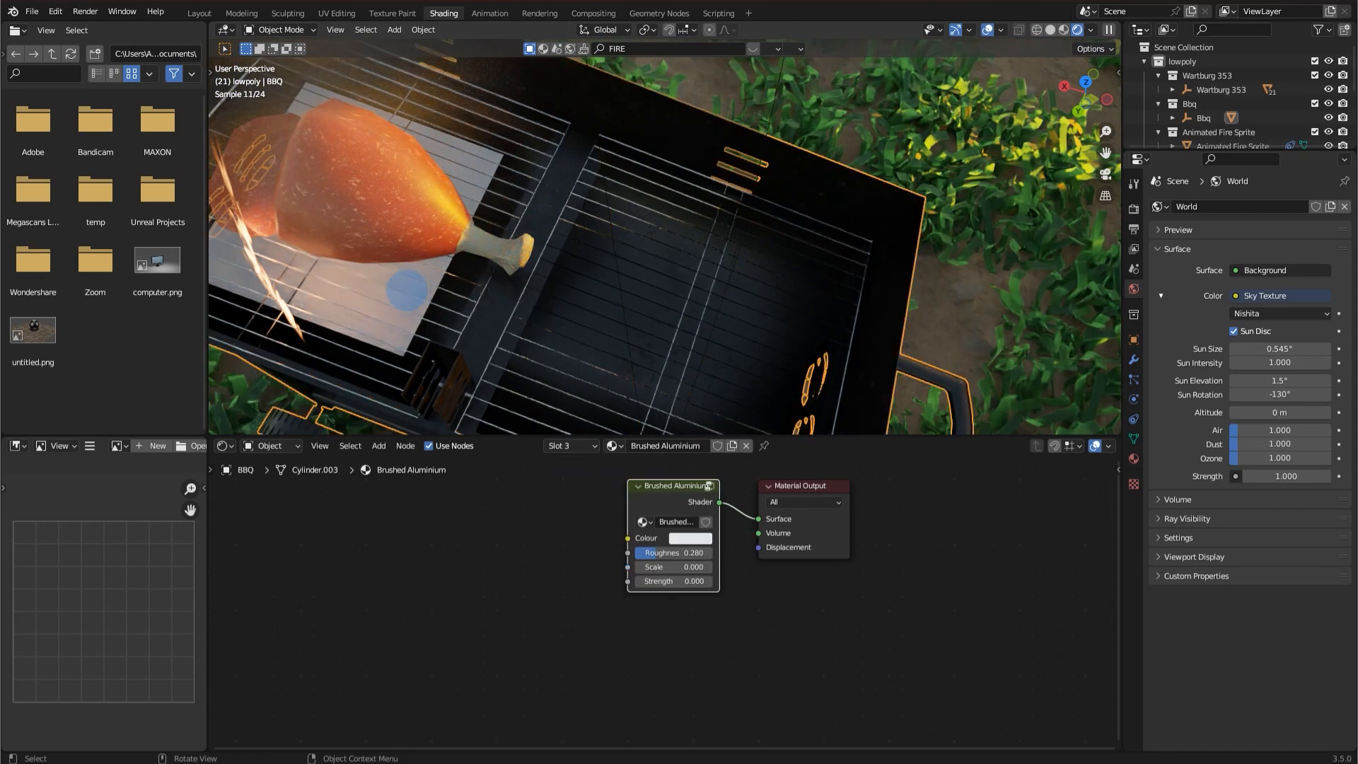
pyautogui.click(406, 290)
pyautogui.scroll(-3, 478, 132)
pyautogui.moveTo(561, 75); pyautogui.dragTo(540, 101, button='middle')
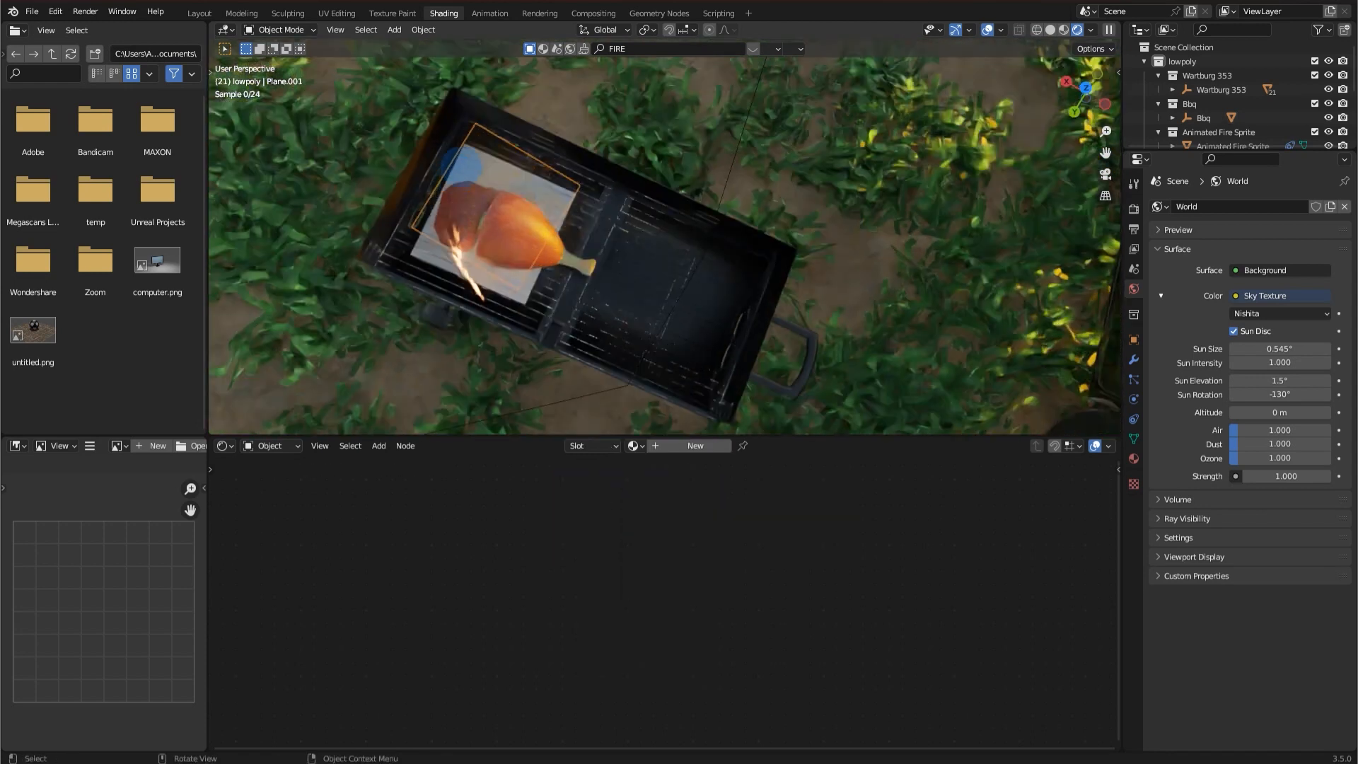
pyautogui.press('g')
pyautogui.click(530, 112)
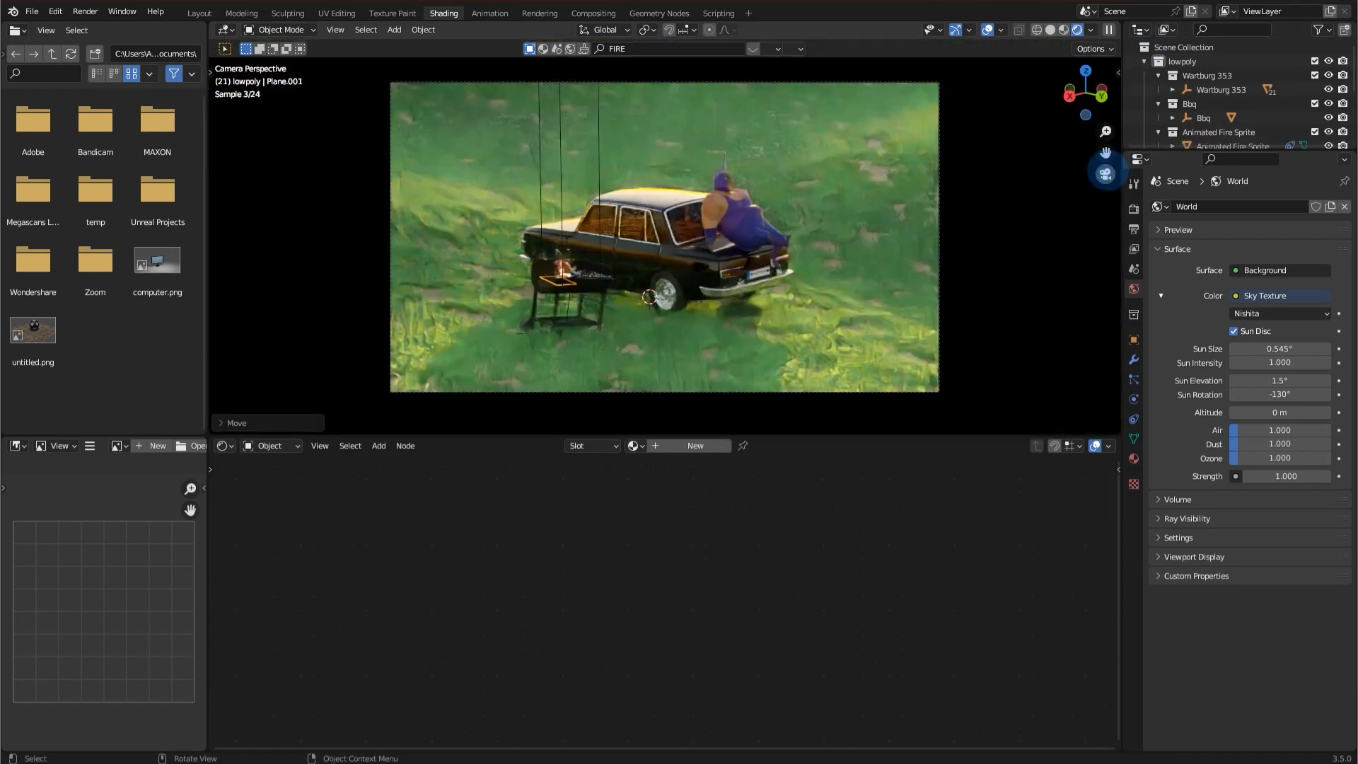
# Play the animation through the camera in rendered shading to check the smoke from the moved plane.
pyautogui.click(1106, 173)
pyautogui.rightClick(566, 126)
pyautogui.press('space')
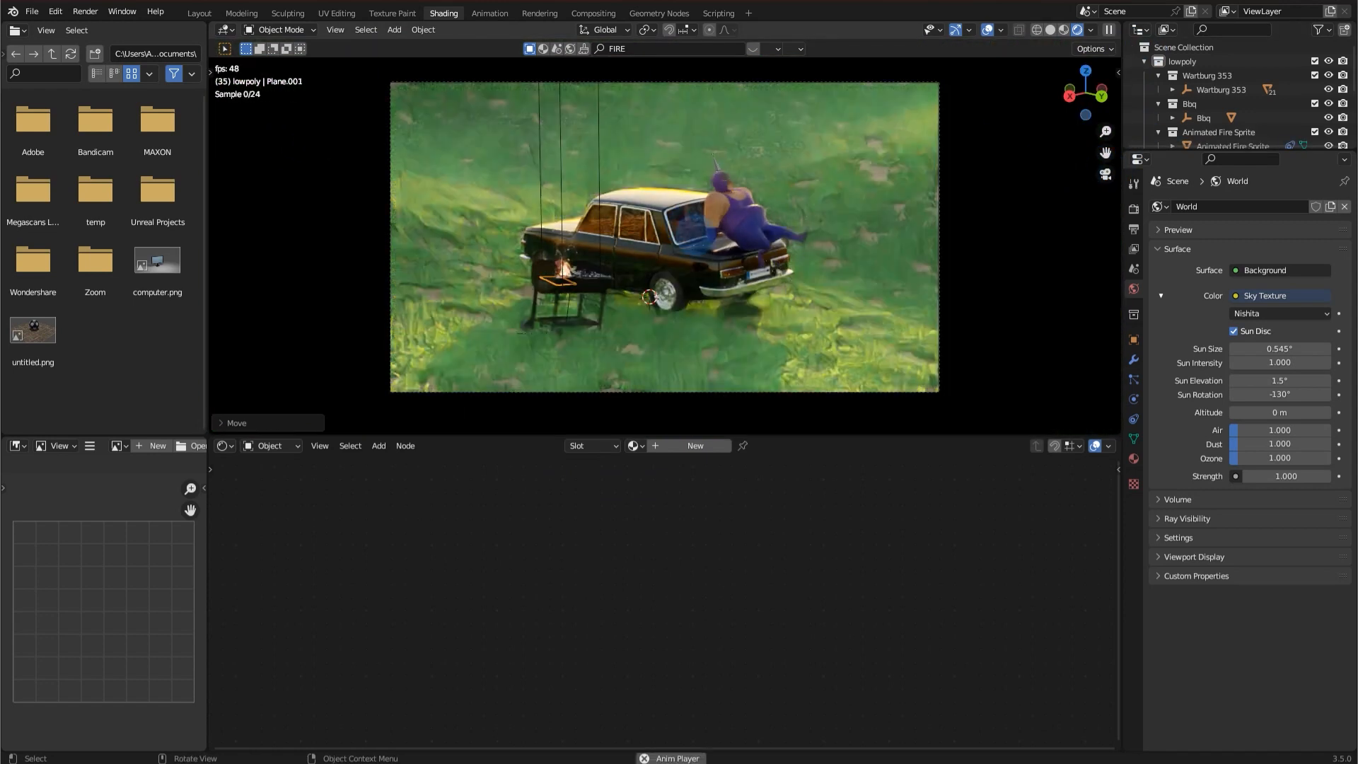
pyautogui.press('space')
pyautogui.press('space')
pyautogui.press('space')
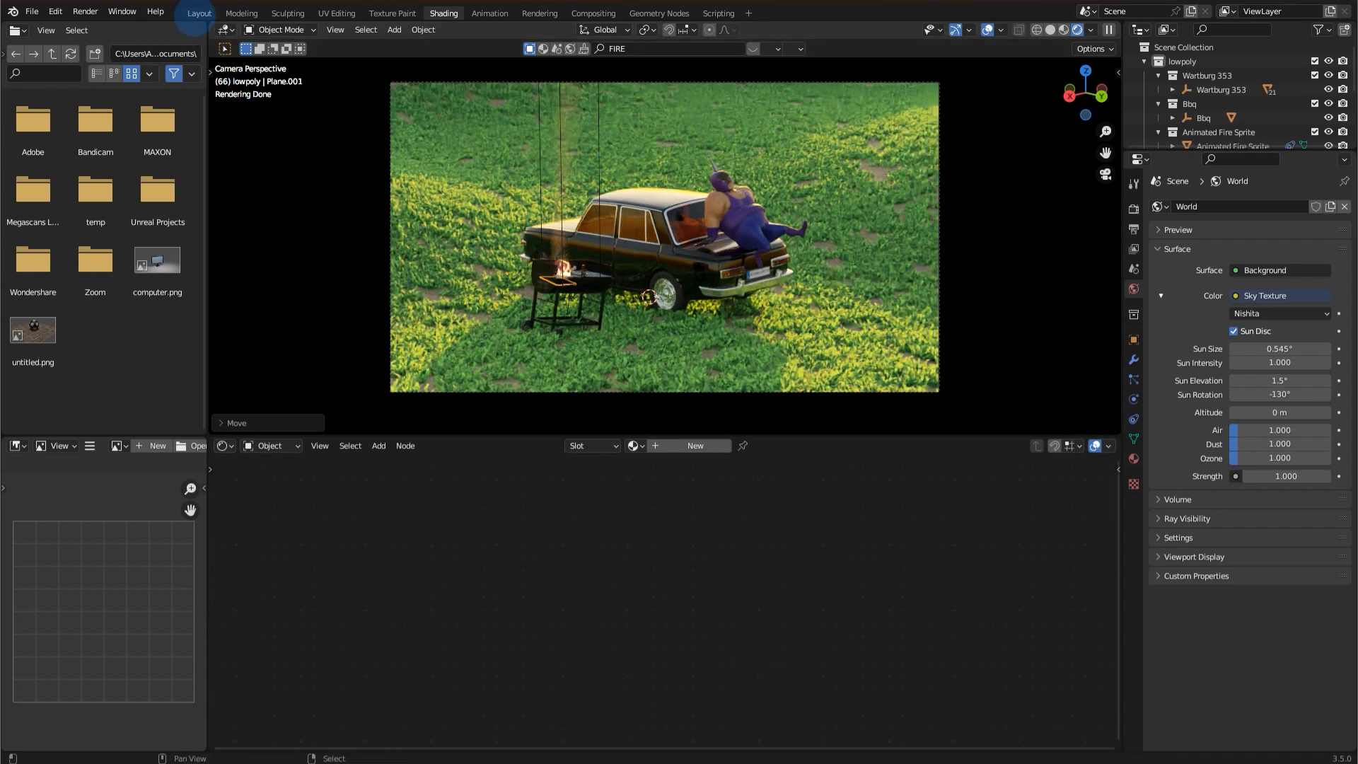
# Save the file from the Layout workspace and expand the render's Color Management settings, with the viewport in rendered shading.
pyautogui.click(200, 13)
pyautogui.hotkey('ctrl', 's')
pyautogui.click(1133, 315)
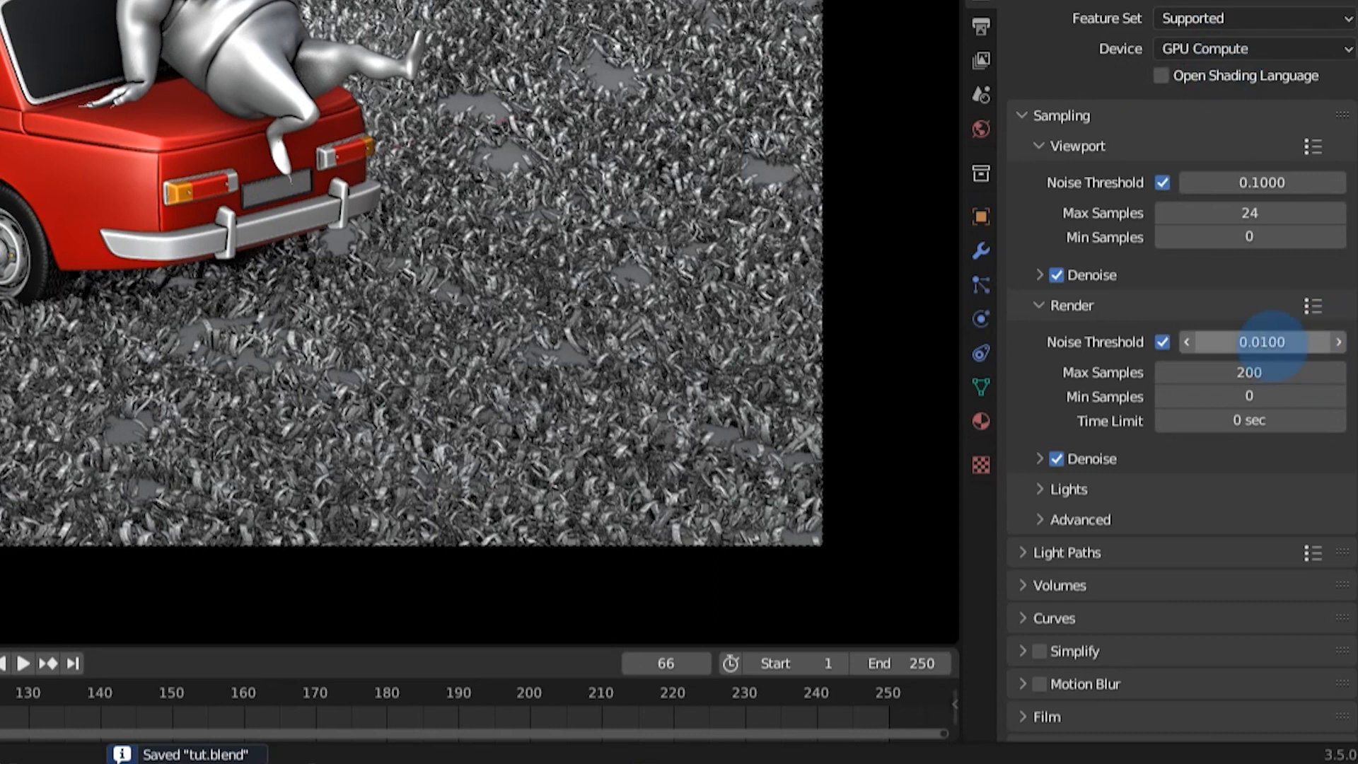
pyautogui.scroll(-3, 1267, 368)
pyautogui.click(1072, 728)
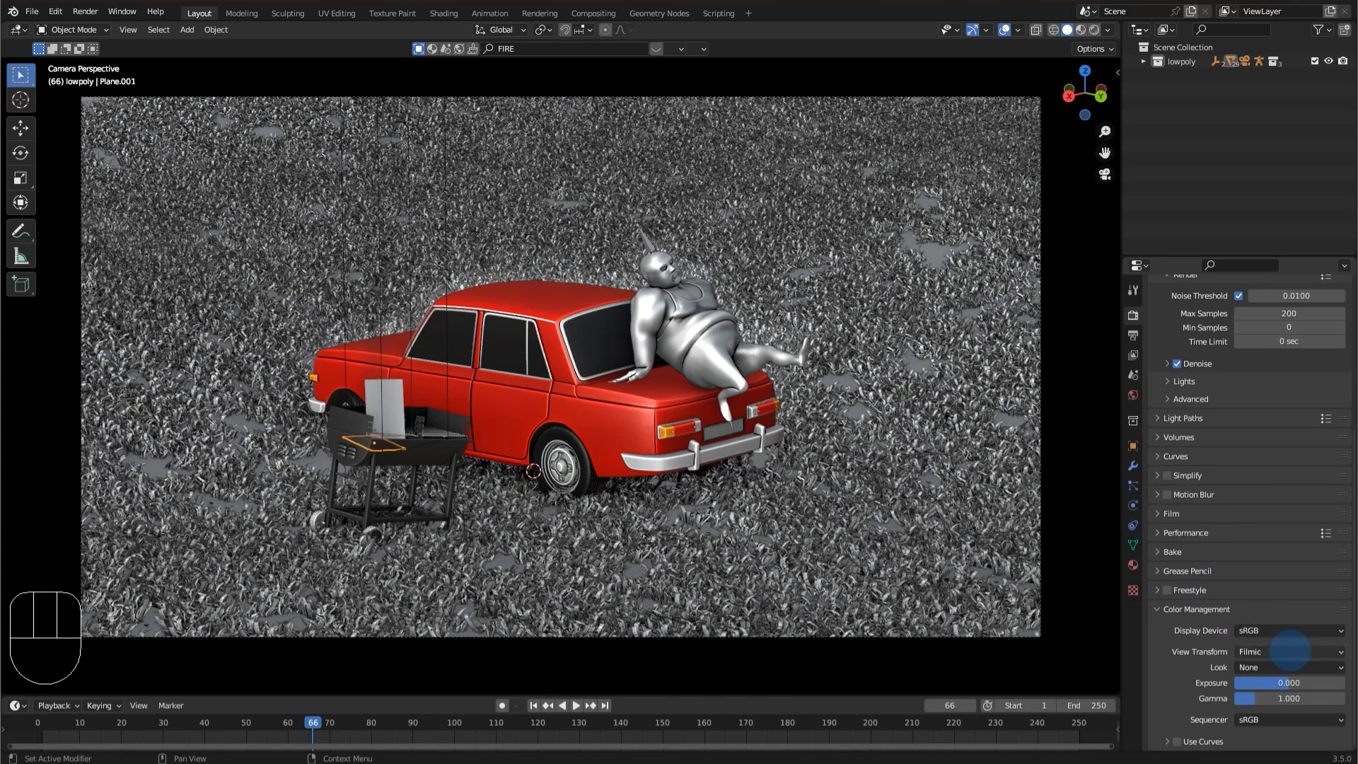
pyautogui.click(1094, 30)
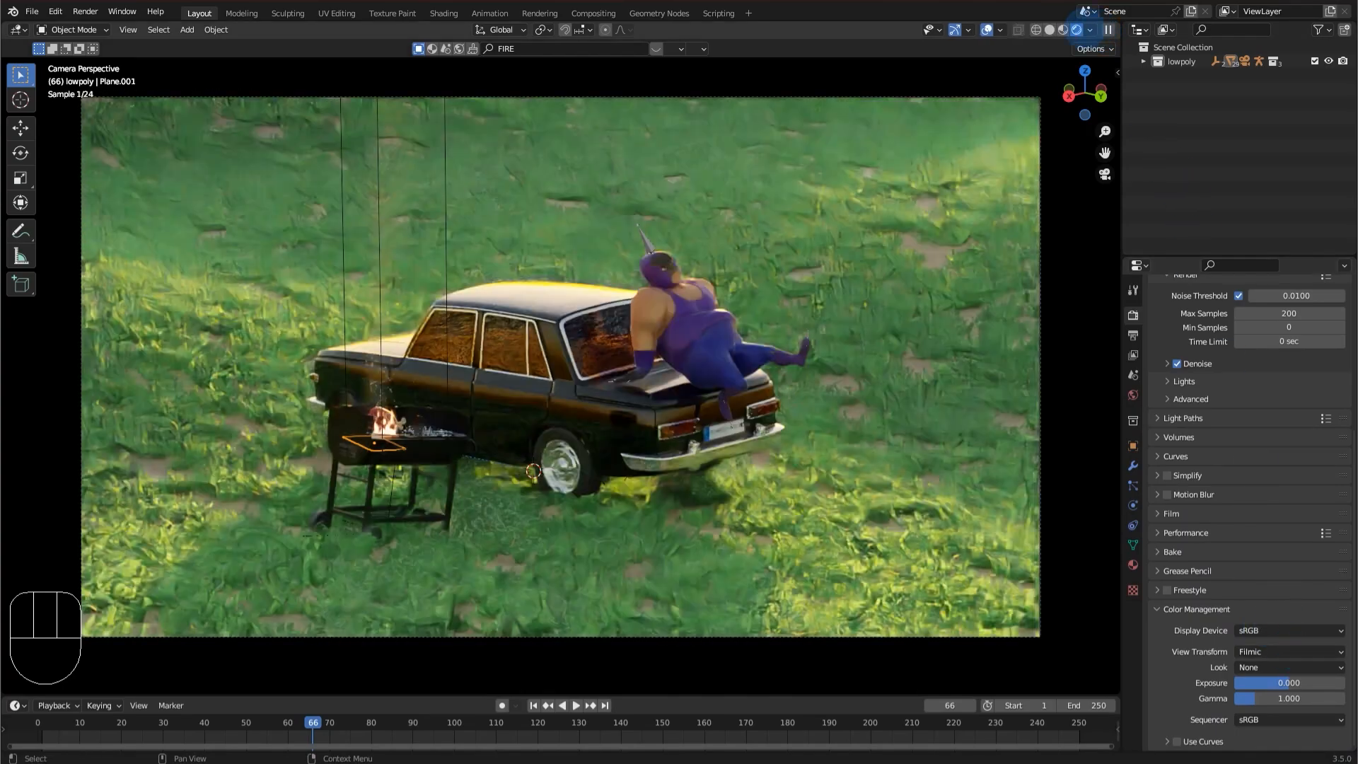
# Try the Standard view transform, set the Look to Medium High Contrast, and restore the Filmic view transform.
pyautogui.click(1288, 652)
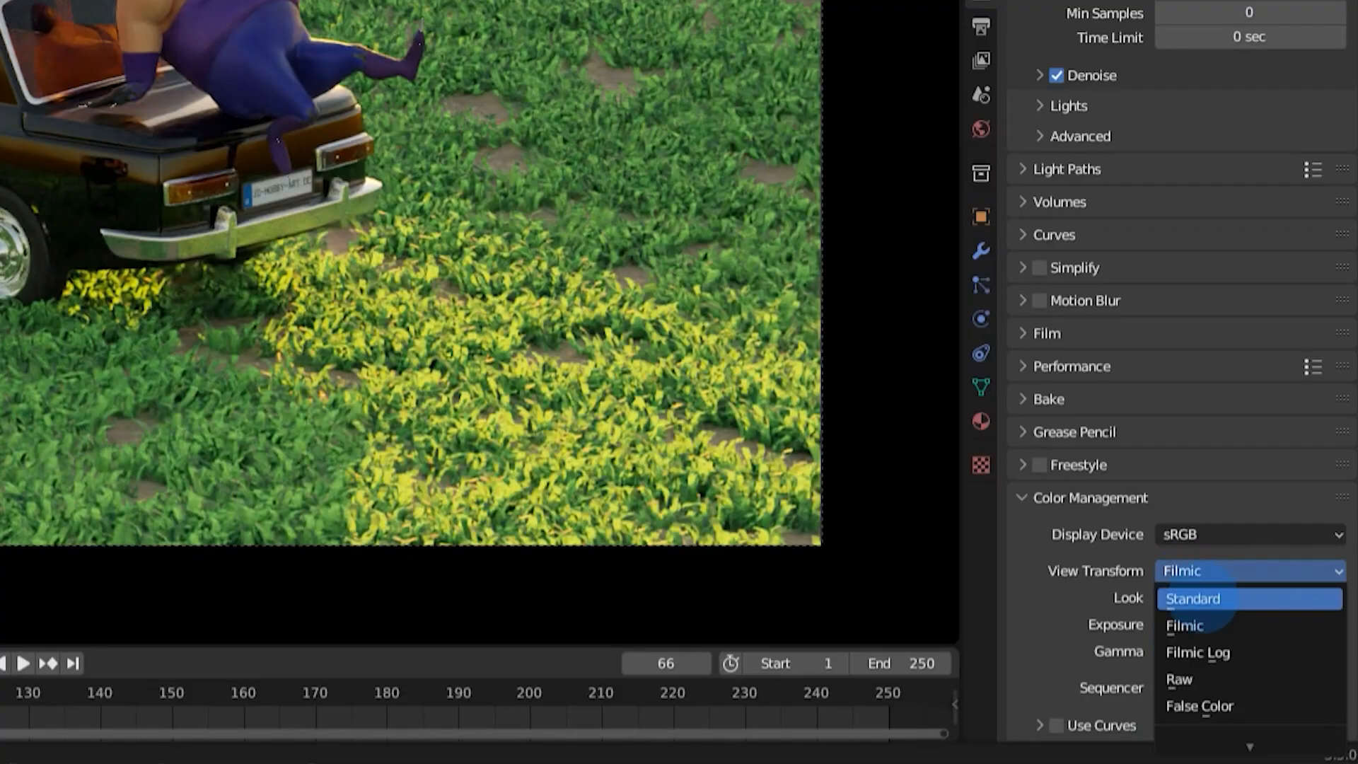
pyautogui.click(1255, 667)
pyautogui.click(1316, 571)
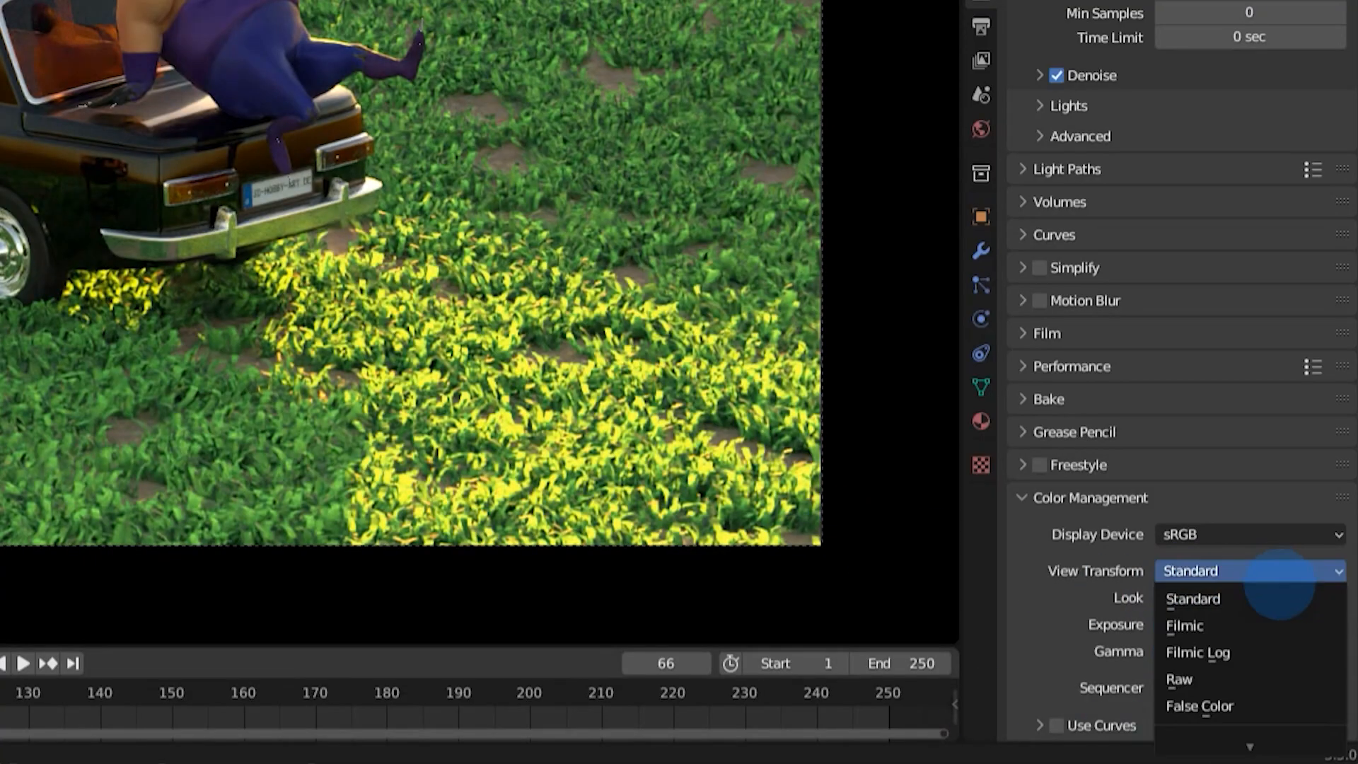
pyautogui.click(1206, 598)
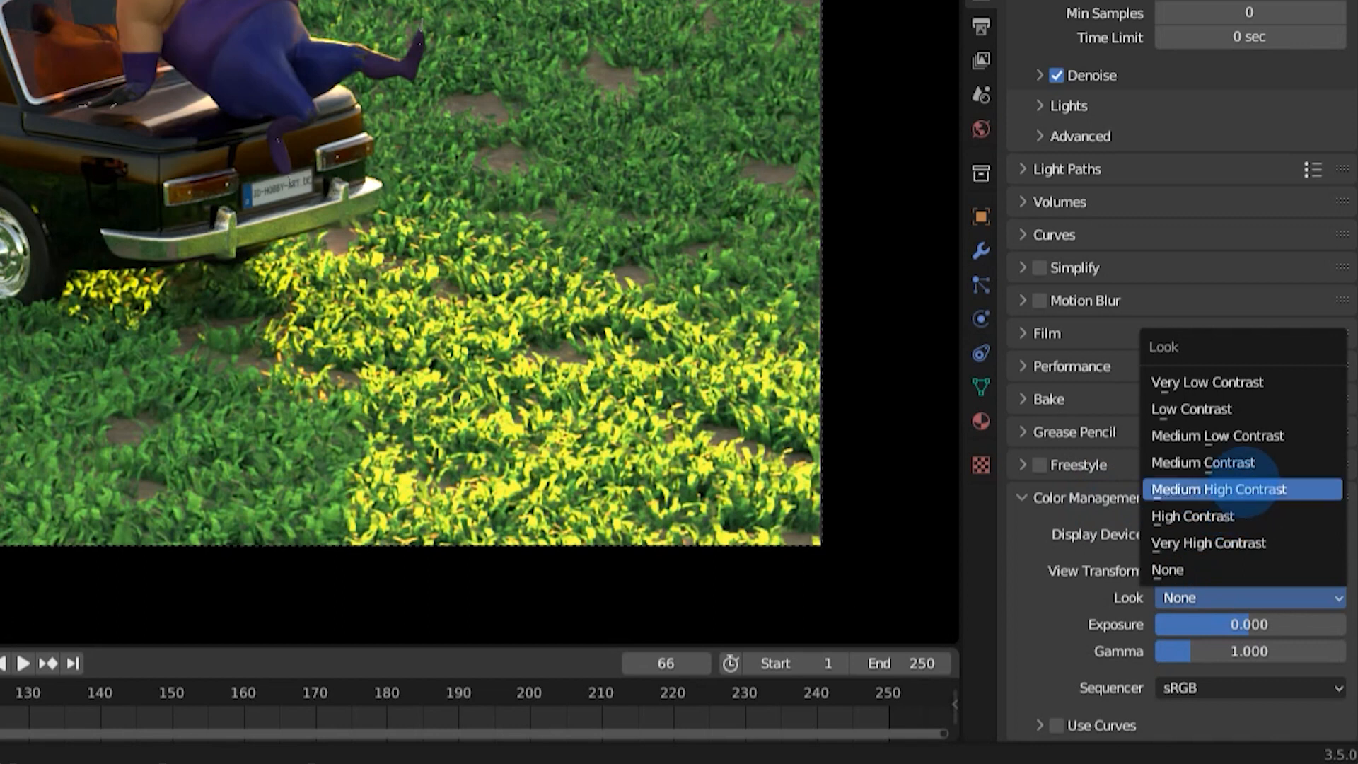
pyautogui.click(1224, 488)
pyautogui.click(1203, 571)
pyautogui.click(1208, 608)
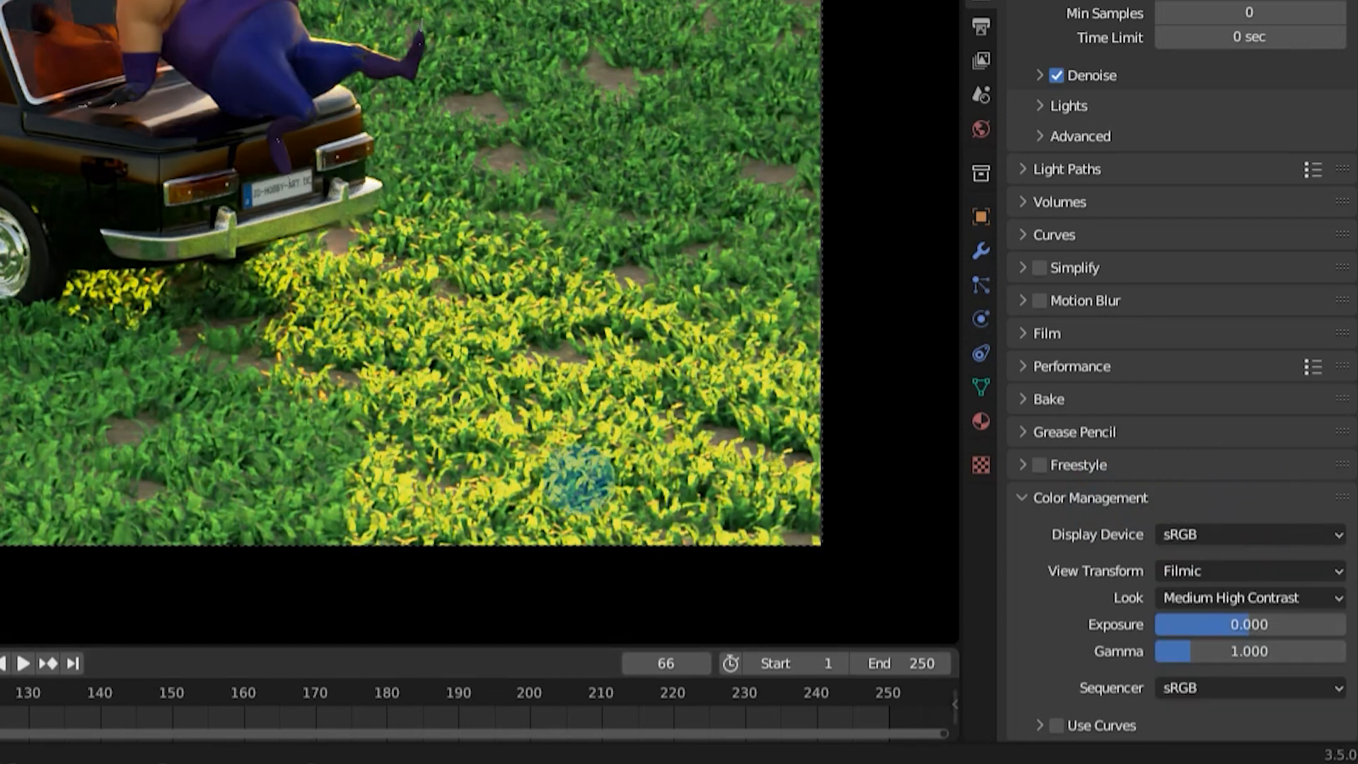
# Set the color management exposure to 0.030 and gamma to 1.020.
pyautogui.click(1210, 625)
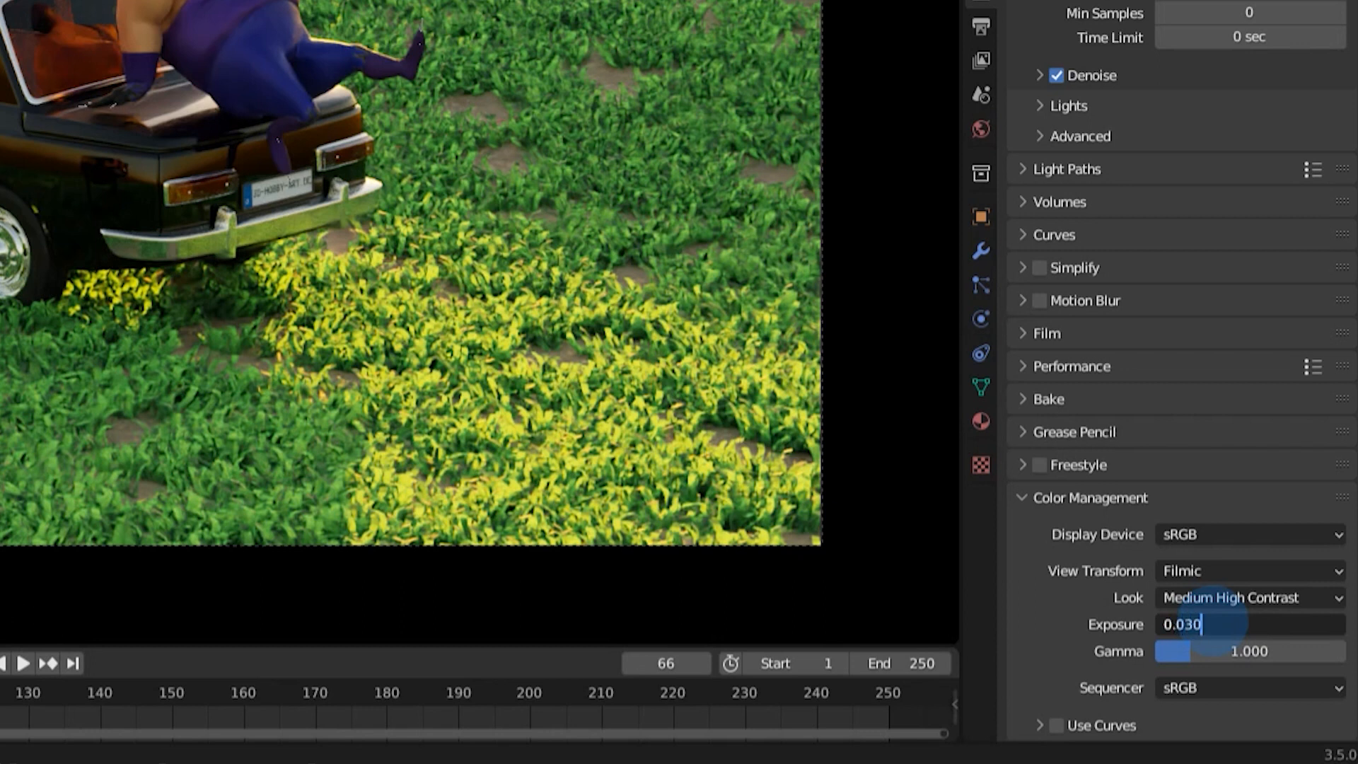
pyautogui.write('0.030')
pyautogui.press('Return')
pyautogui.click(1266, 651)
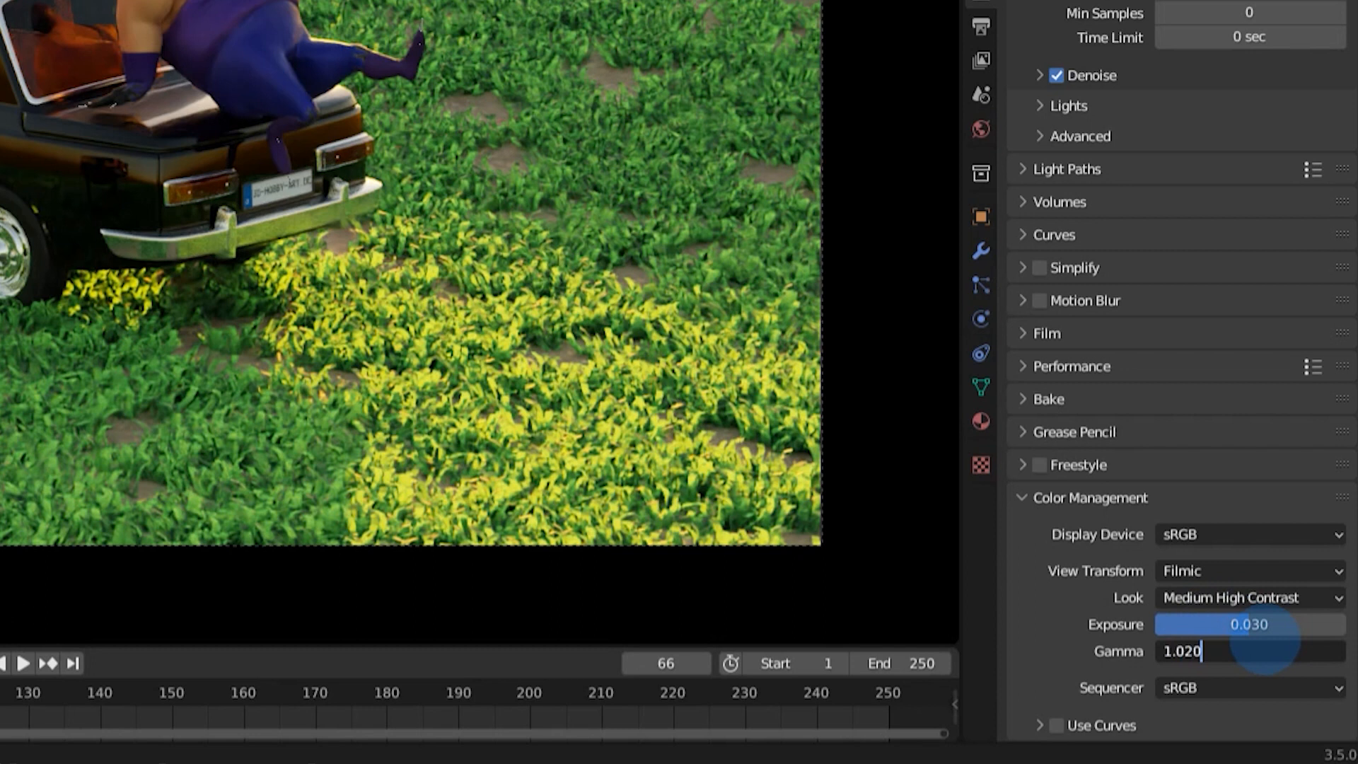
pyautogui.press('Return')
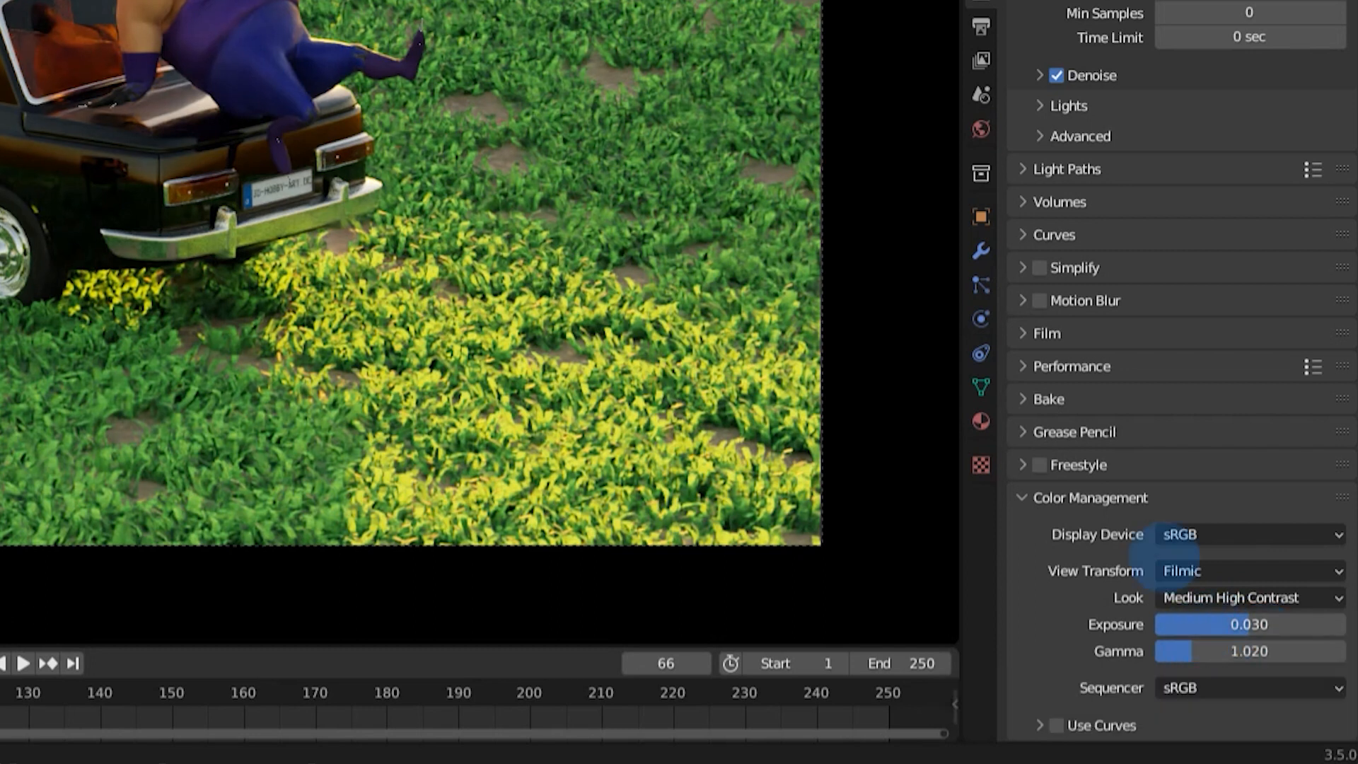
# Set the render output's file format to FFmpeg Video and check the output's color management options.
pyautogui.scroll(7, 1231, 297)
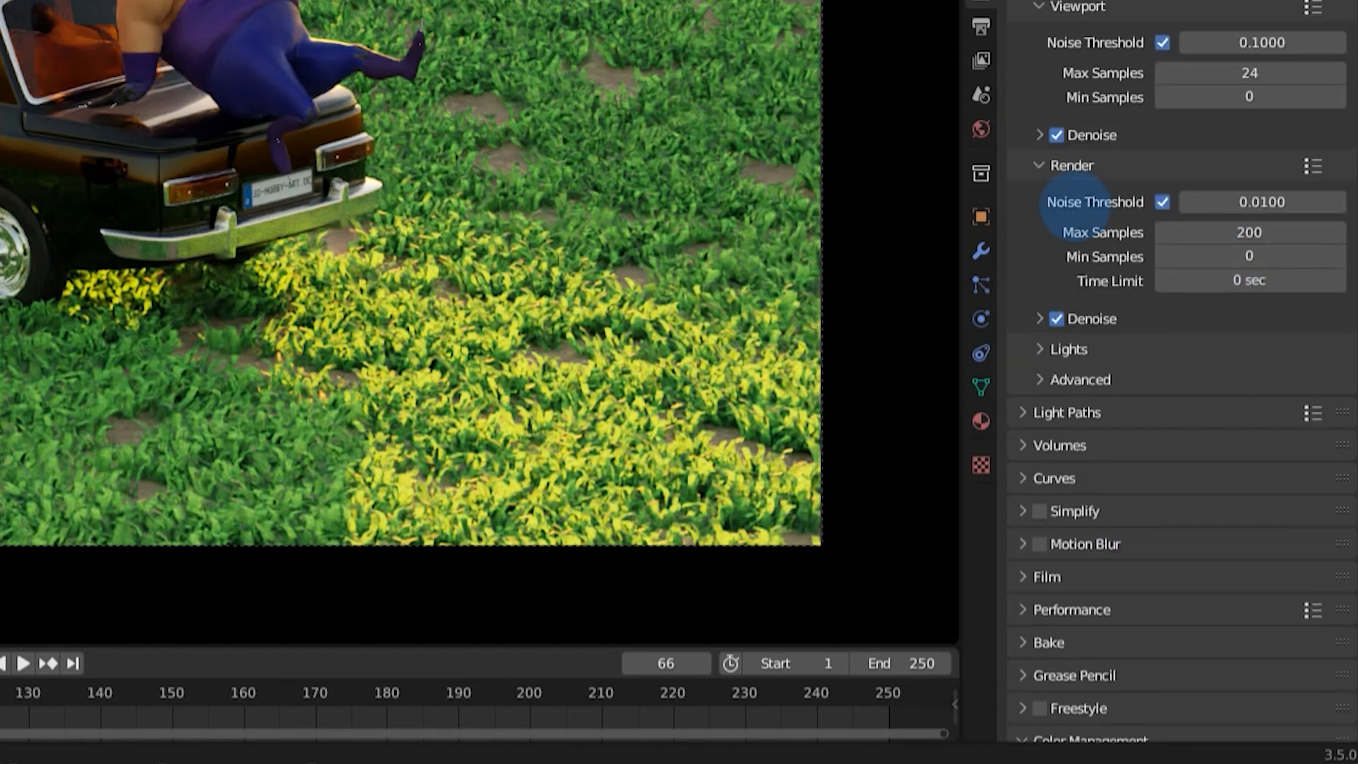
pyautogui.scroll(5, 1313, 237)
pyautogui.scroll(-7, 1319, 222)
pyautogui.scroll(7, 1132, 142)
pyautogui.click(981, 27)
pyautogui.scroll(-3, 1212, 282)
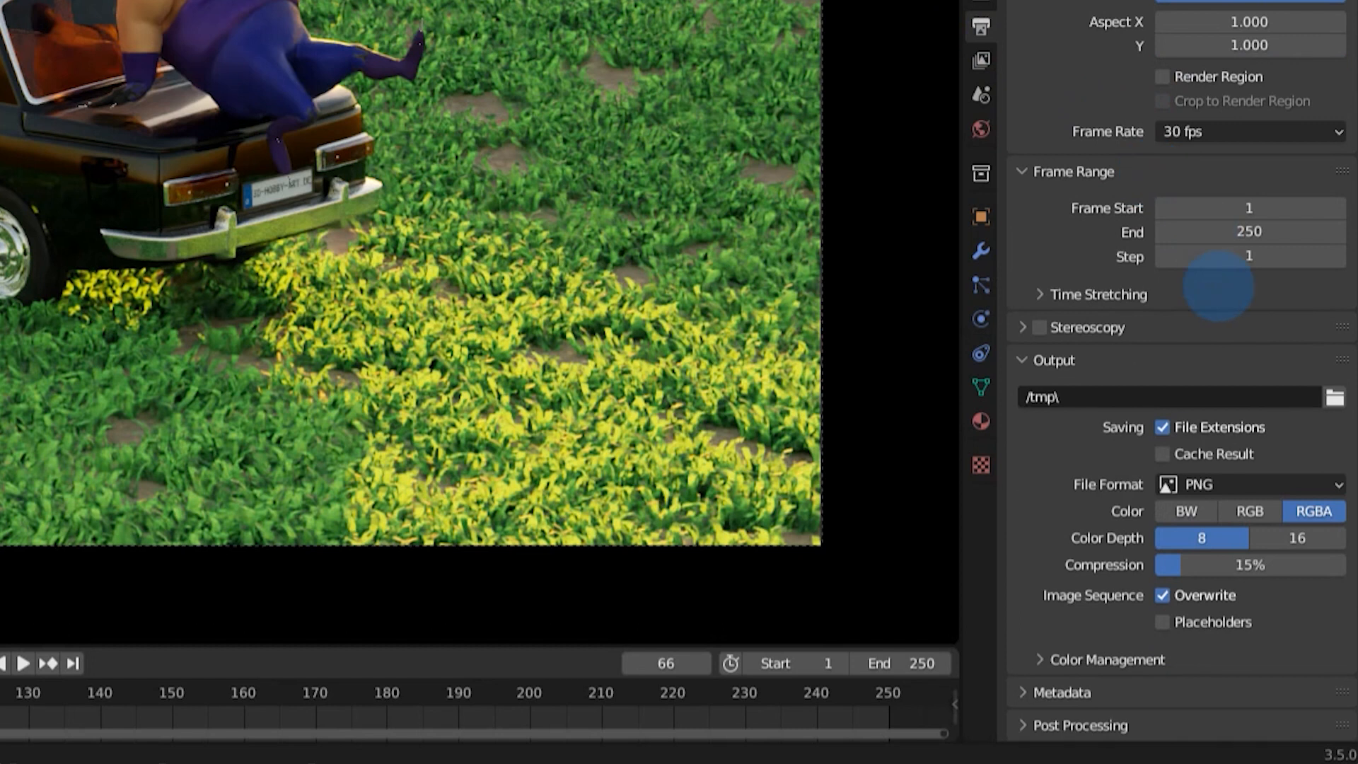
pyautogui.click(1304, 483)
pyautogui.click(1249, 521)
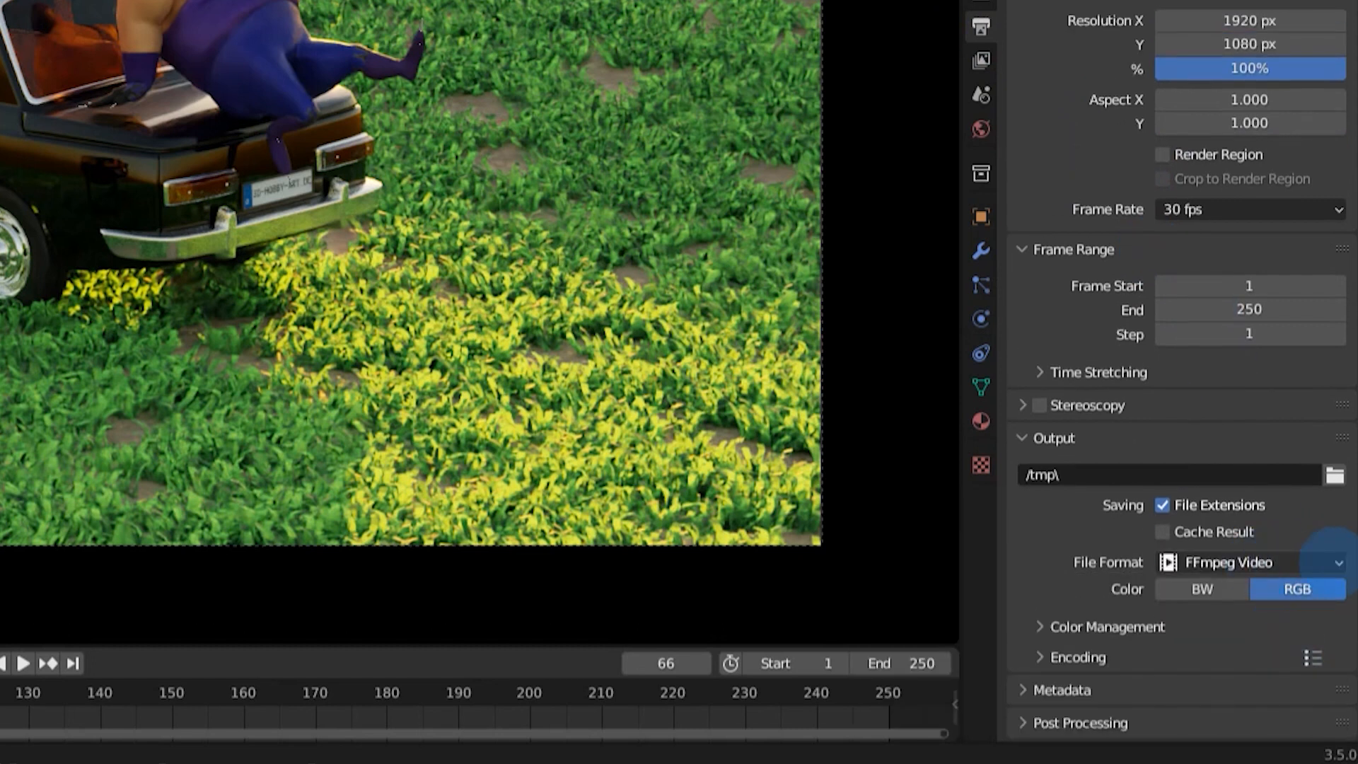
pyautogui.click(1136, 626)
pyautogui.scroll(-6, 1039, 454)
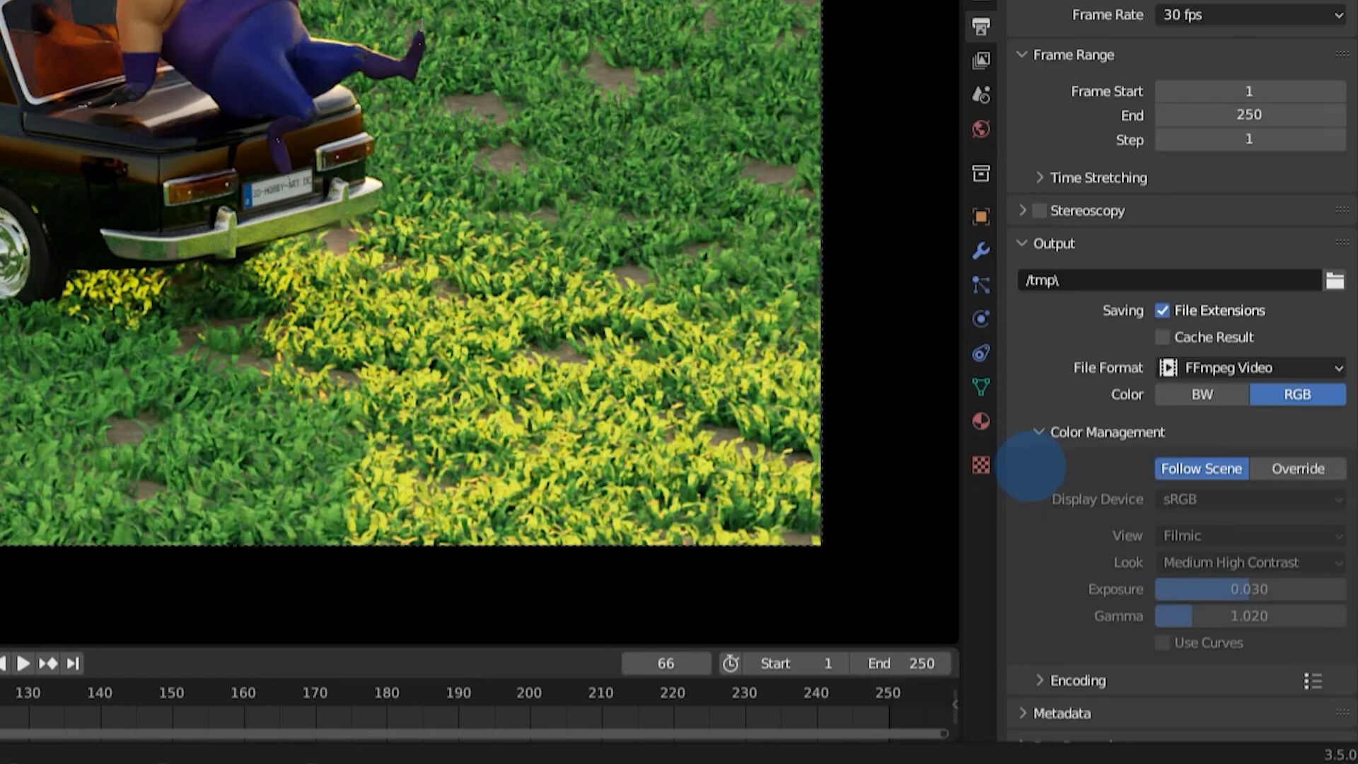
pyautogui.click(1081, 410)
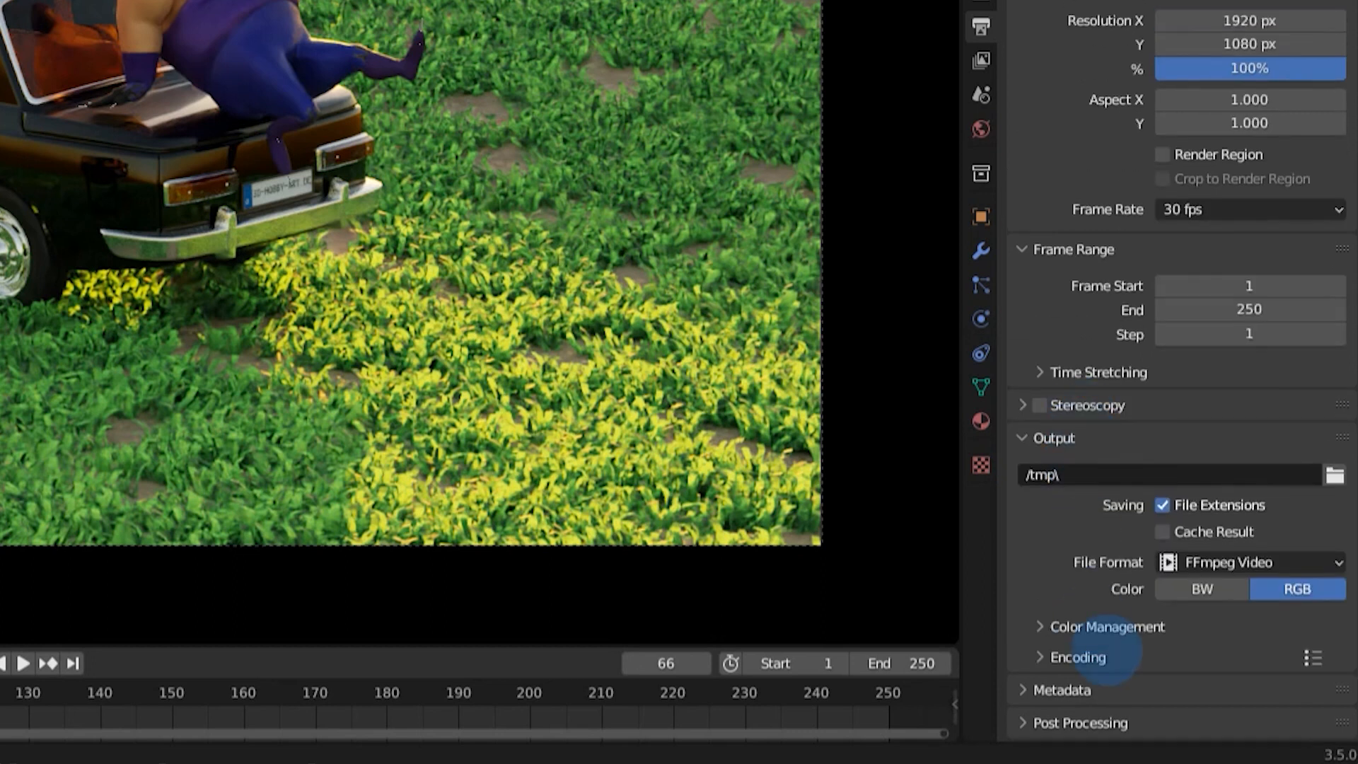
# Set the video encoding container to MPEG-4 and the output quality to High Quality.
pyautogui.click(1101, 655)
pyautogui.scroll(-7, 1083, 454)
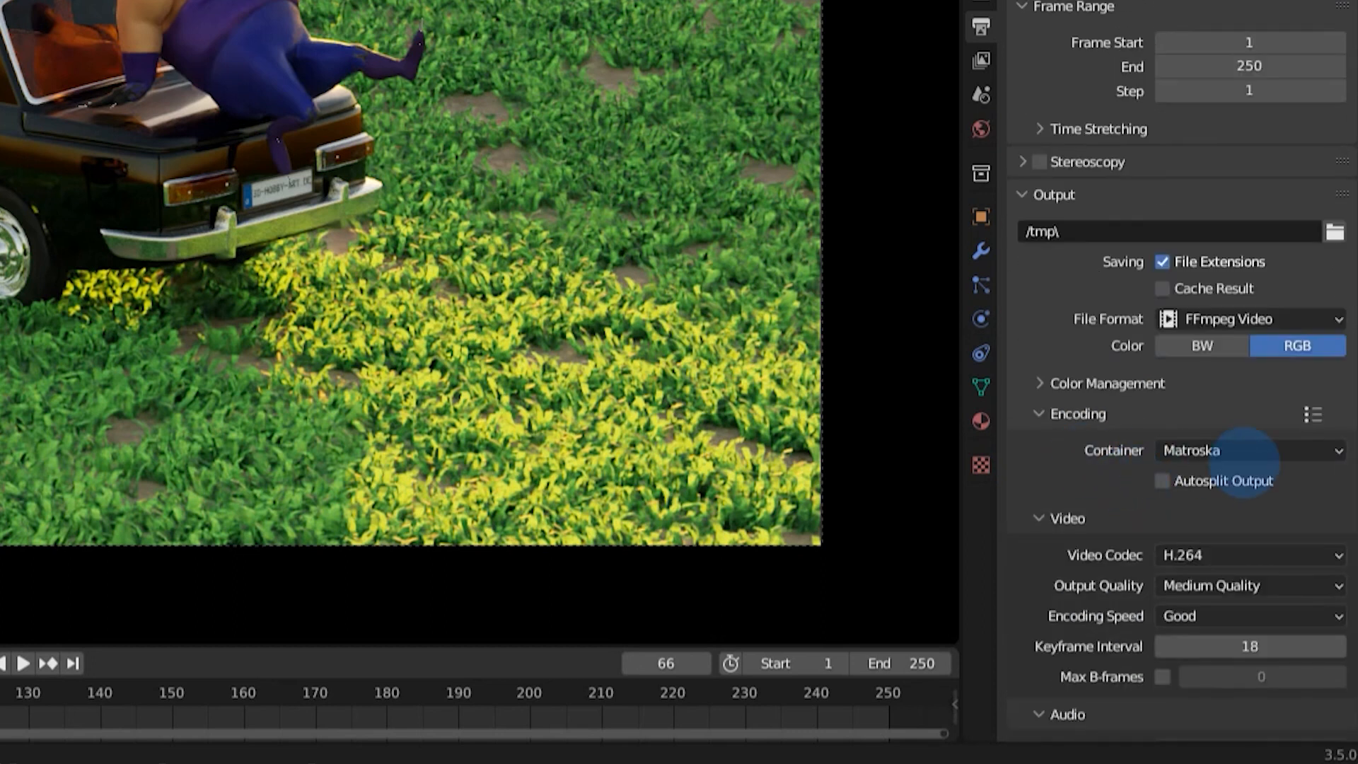
pyautogui.click(1229, 450)
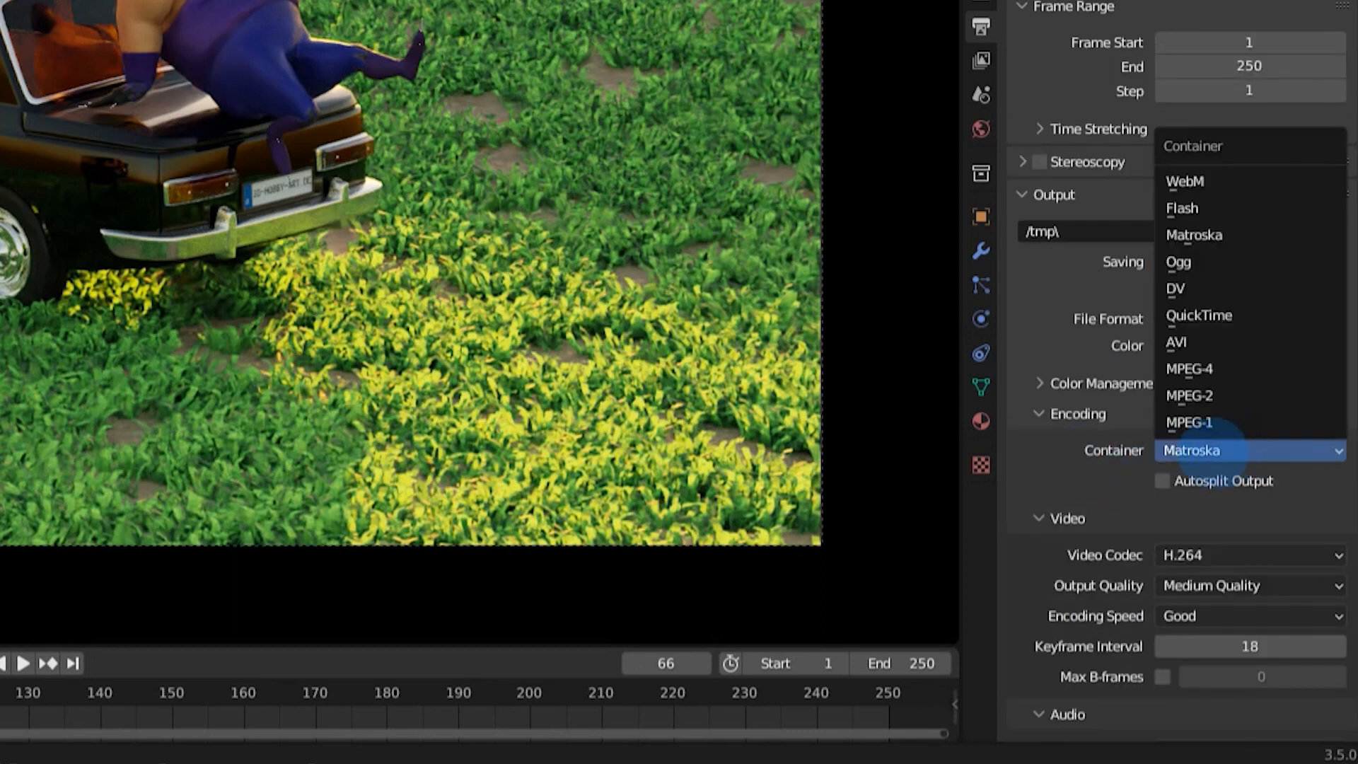
pyautogui.click(1192, 368)
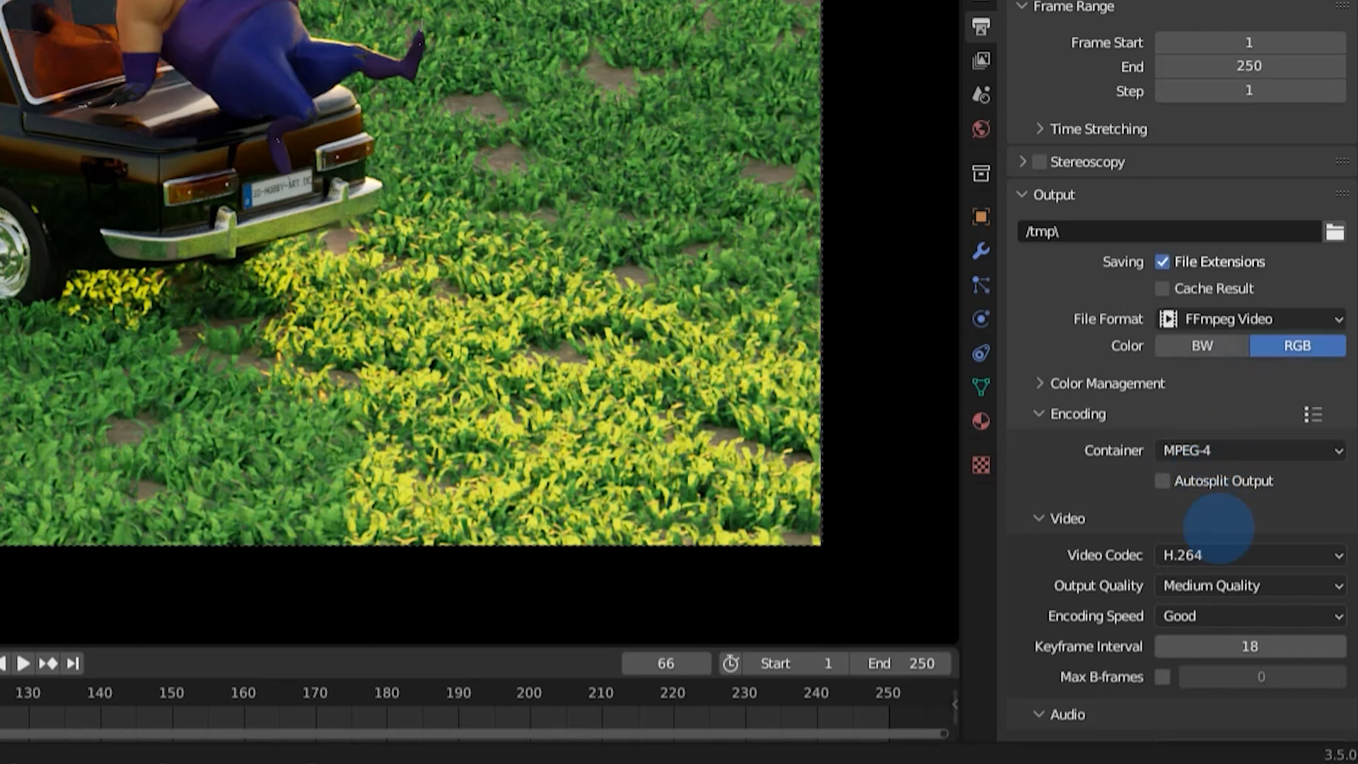
pyautogui.click(1238, 586)
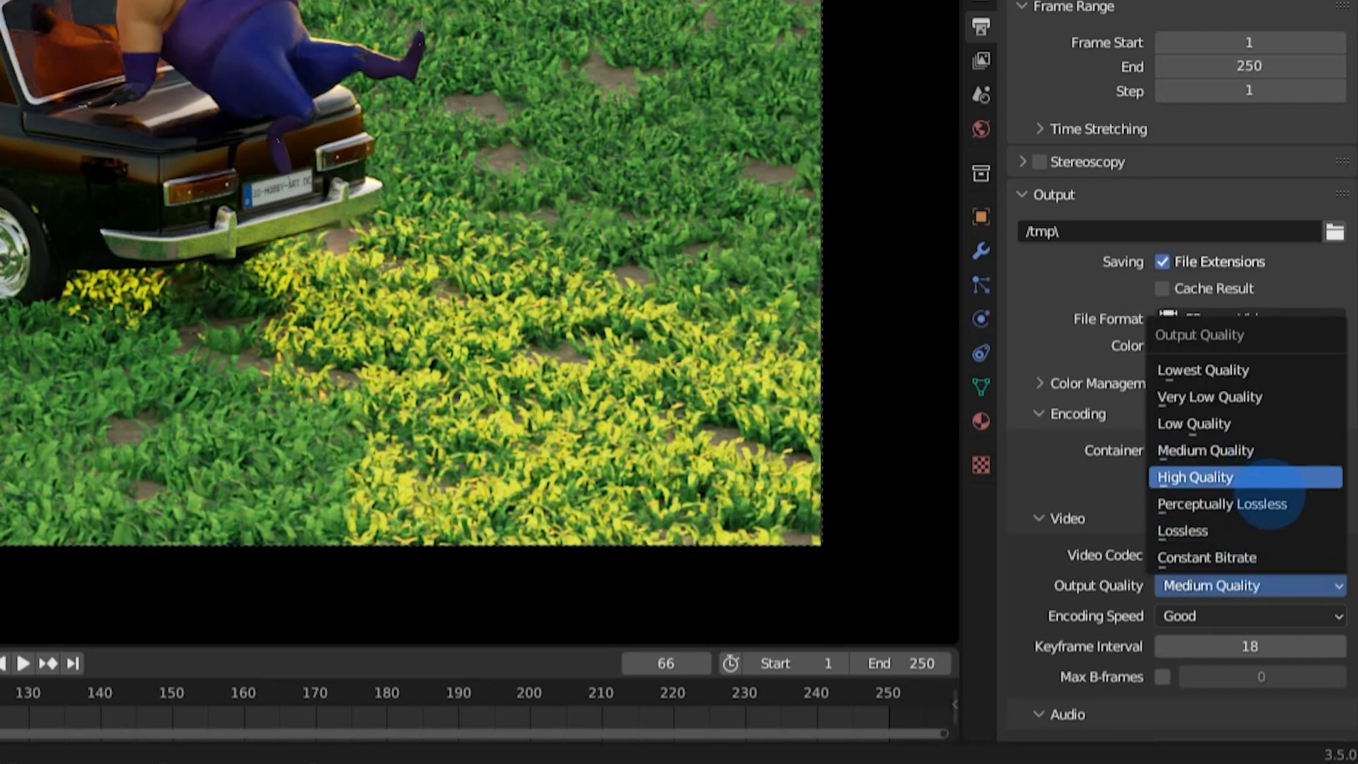
pyautogui.click(1245, 478)
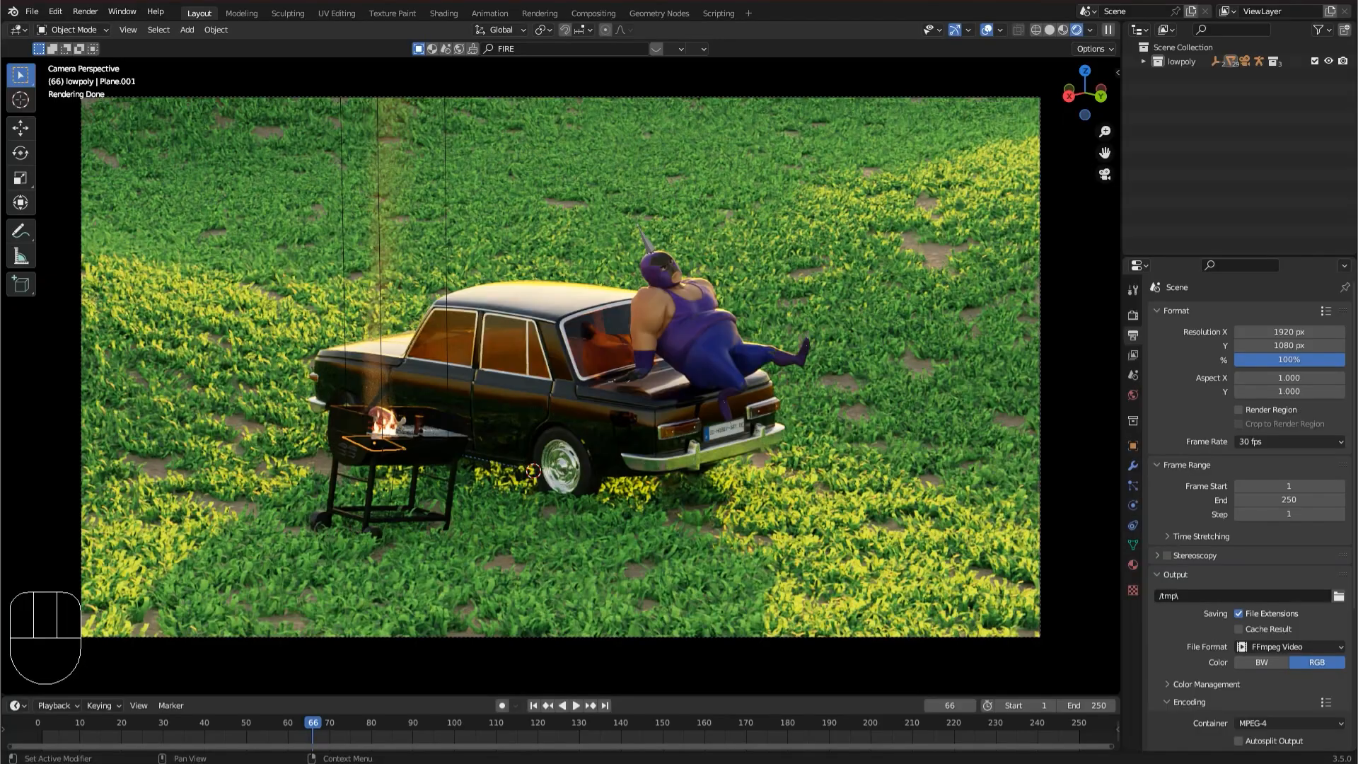
# Confirm C:\tmp\ as the output folder and set the frame rate to 24 fps.
pyautogui.click(1338, 596)
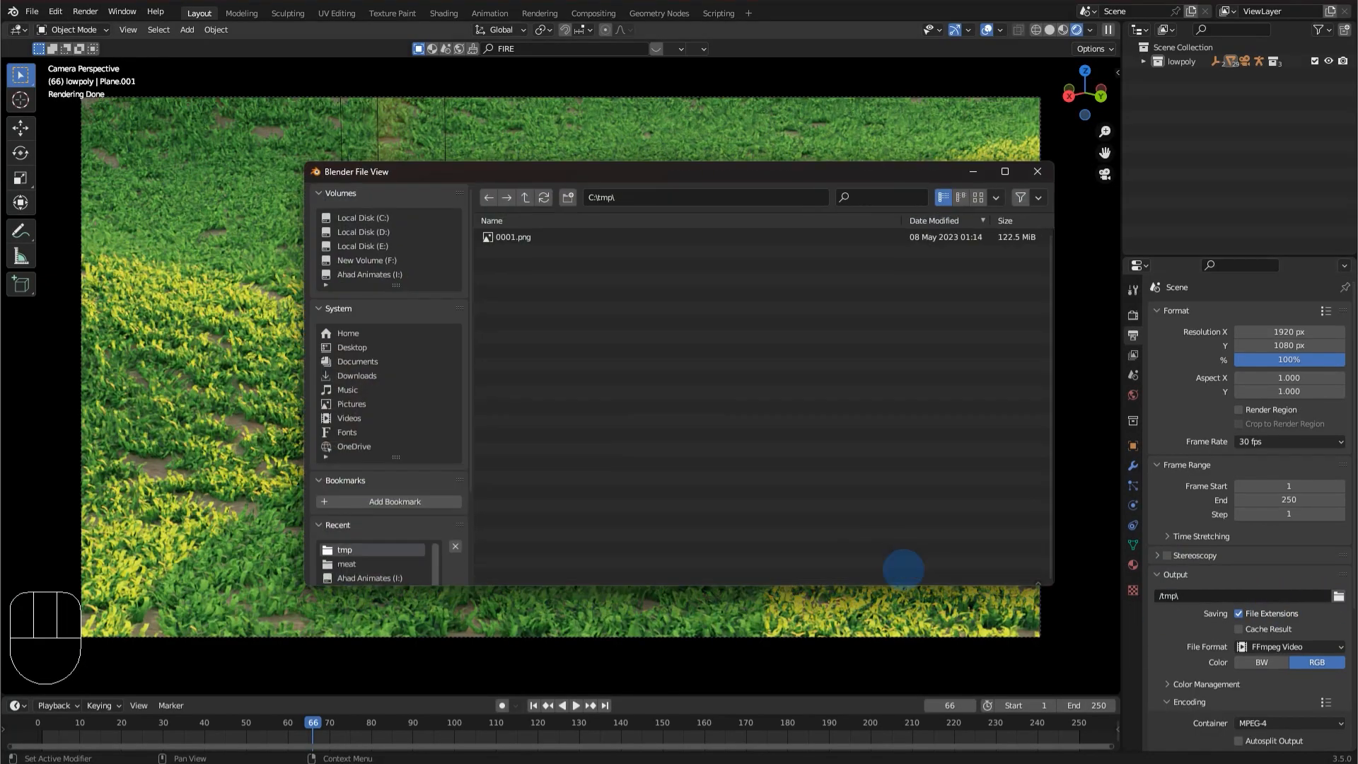
pyautogui.click(903, 568)
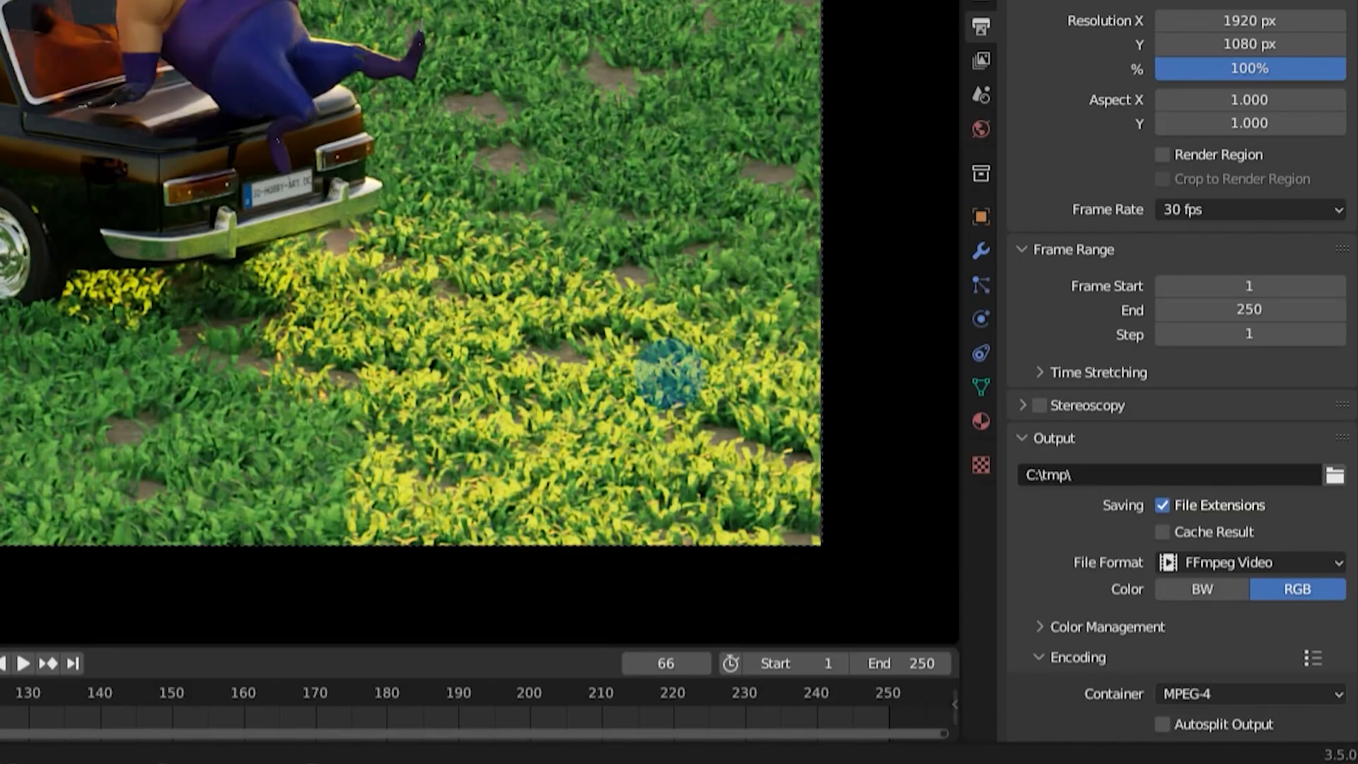
pyautogui.click(1238, 209)
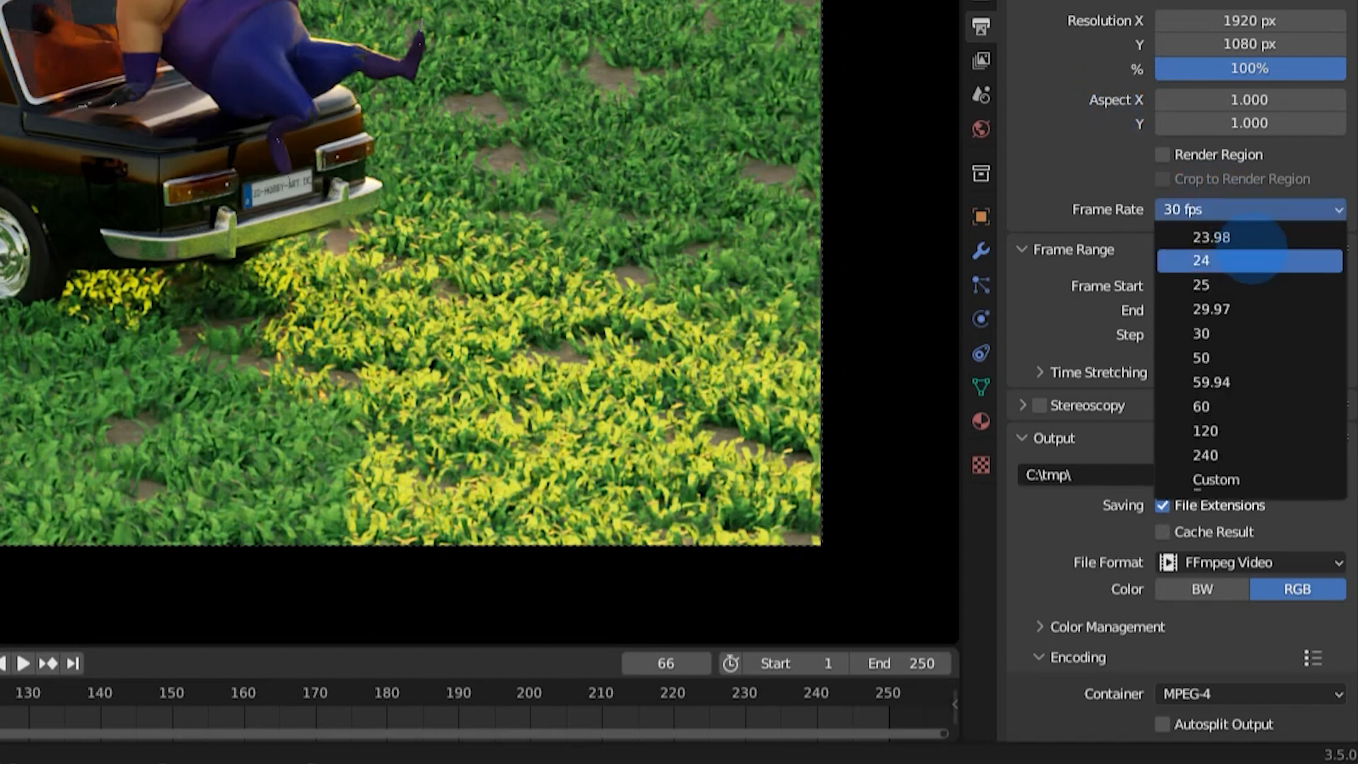
pyautogui.click(1250, 260)
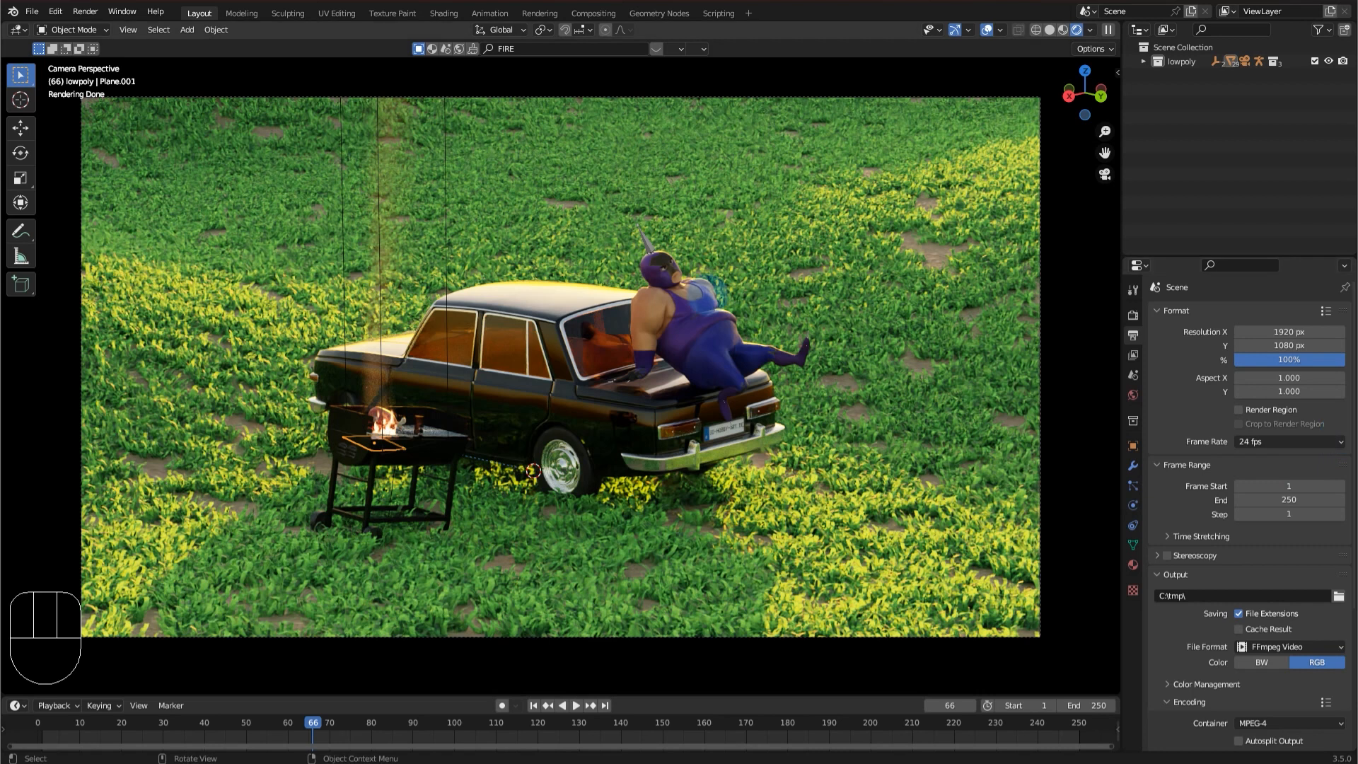
# Play the animation through the camera in rendered shading and again in solid shading to review the character's motion.
pyautogui.press('space')
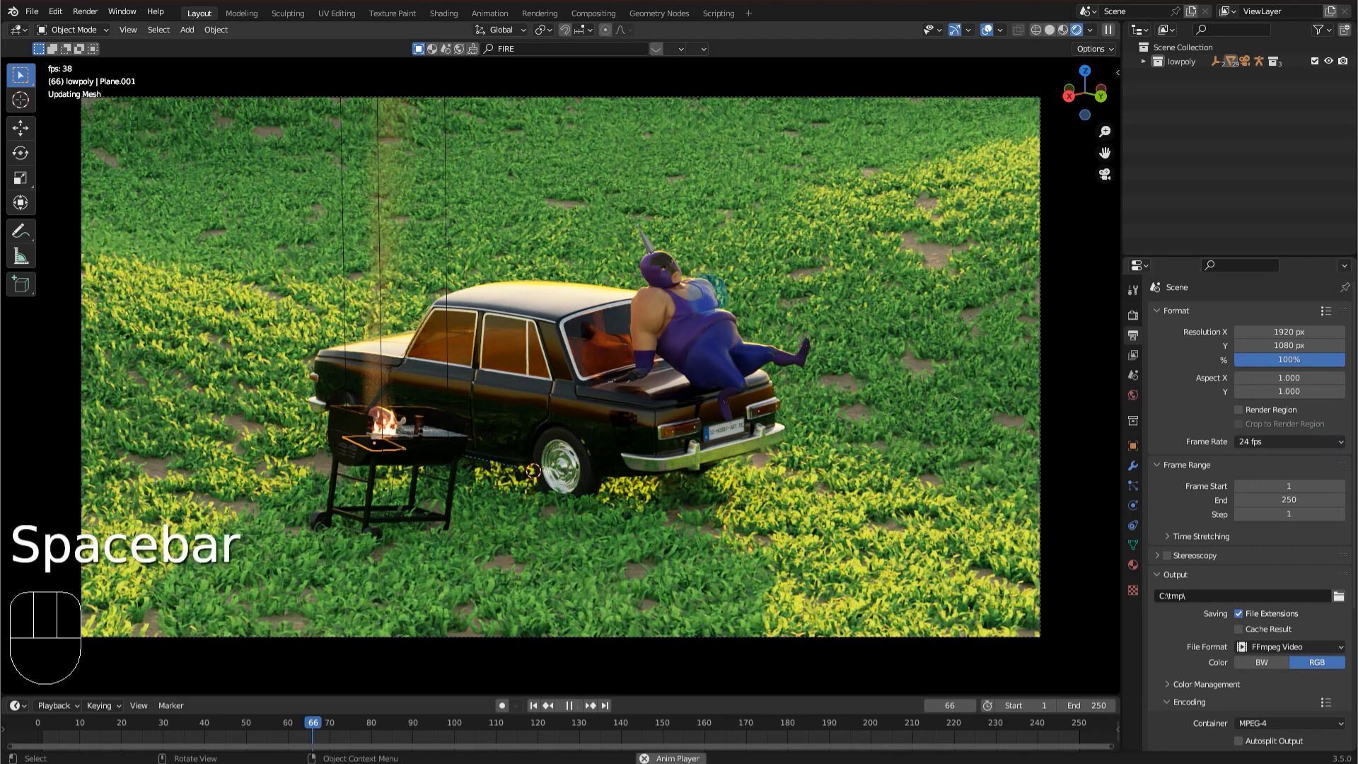
pyautogui.press('space')
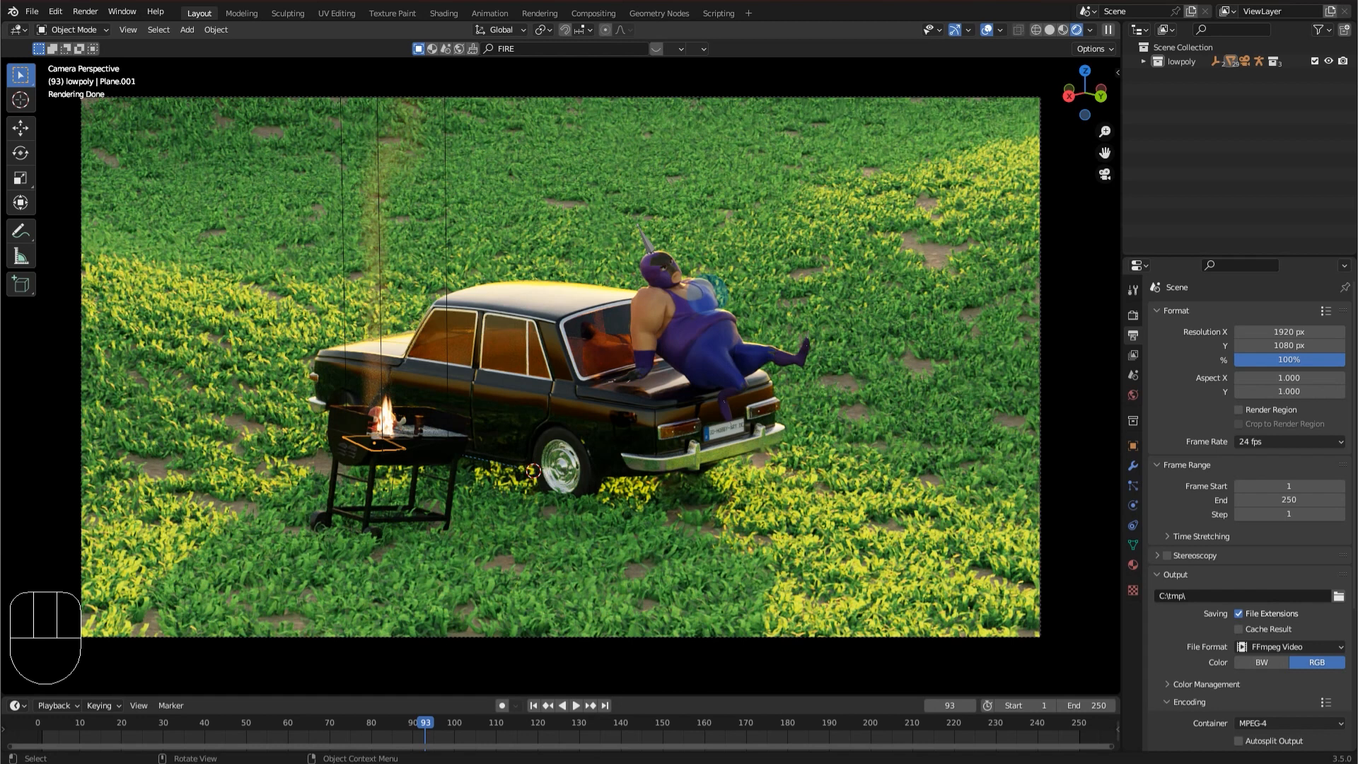
pyautogui.press('space')
pyautogui.press('space')
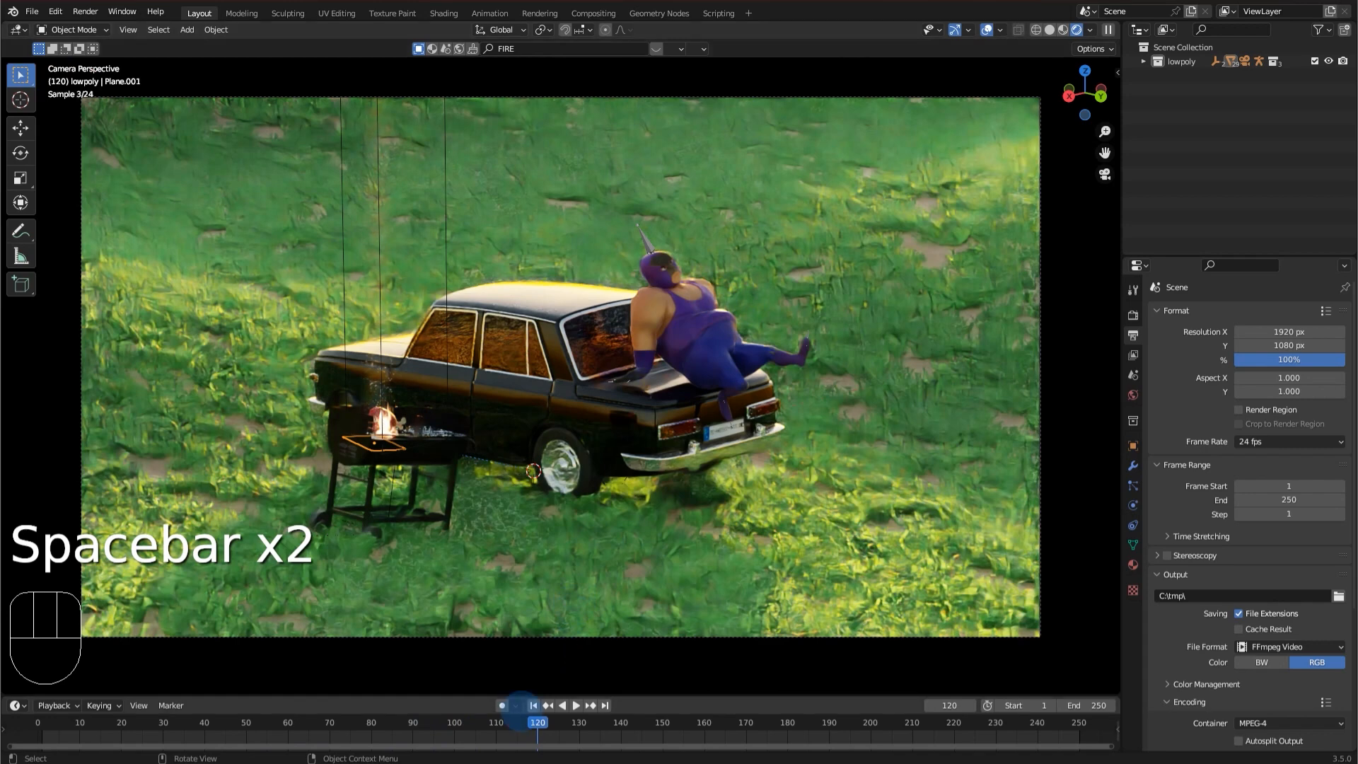
pyautogui.press('space')
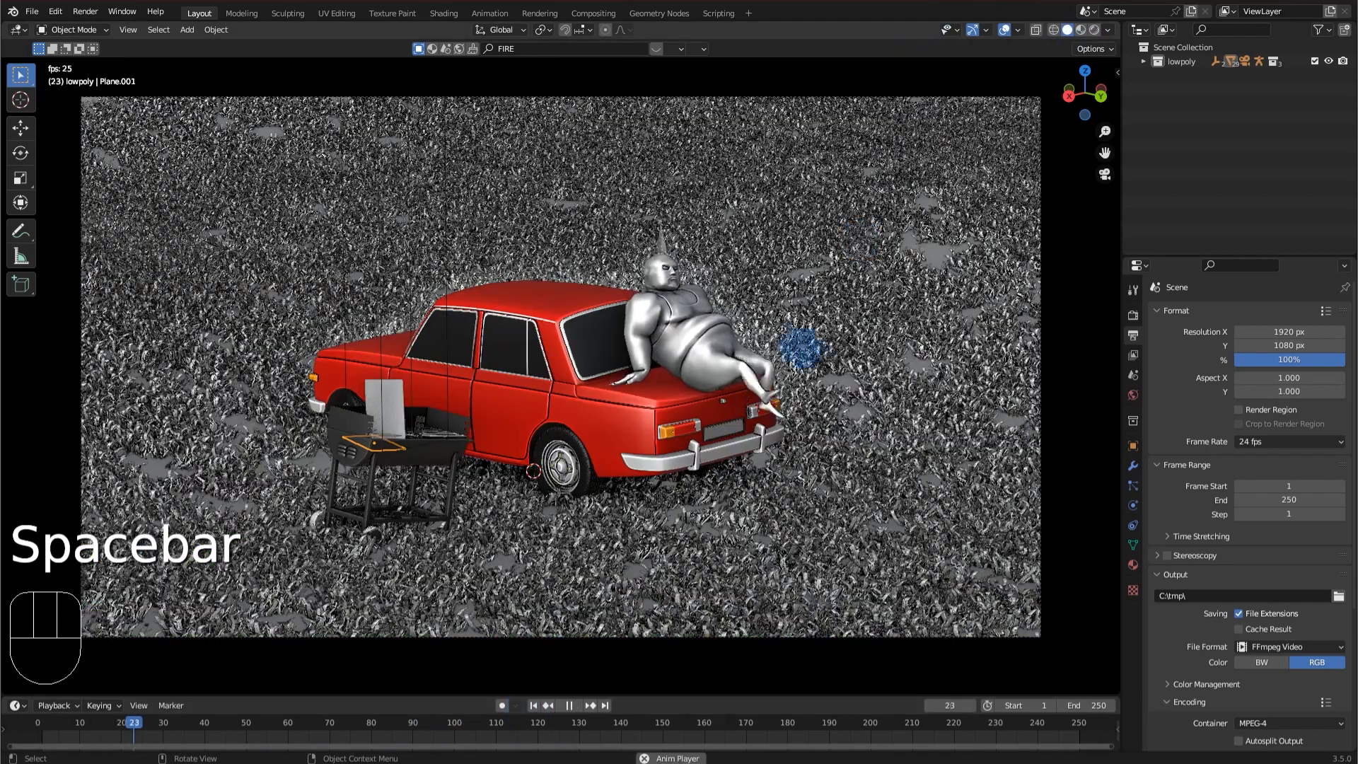
pyautogui.press('space')
# Go to frame 63 and duplicate the character armature's keyframes, offsetting the copies by about 64 frames.
pyautogui.moveTo(333, 722); pyautogui.dragTo(301, 732)
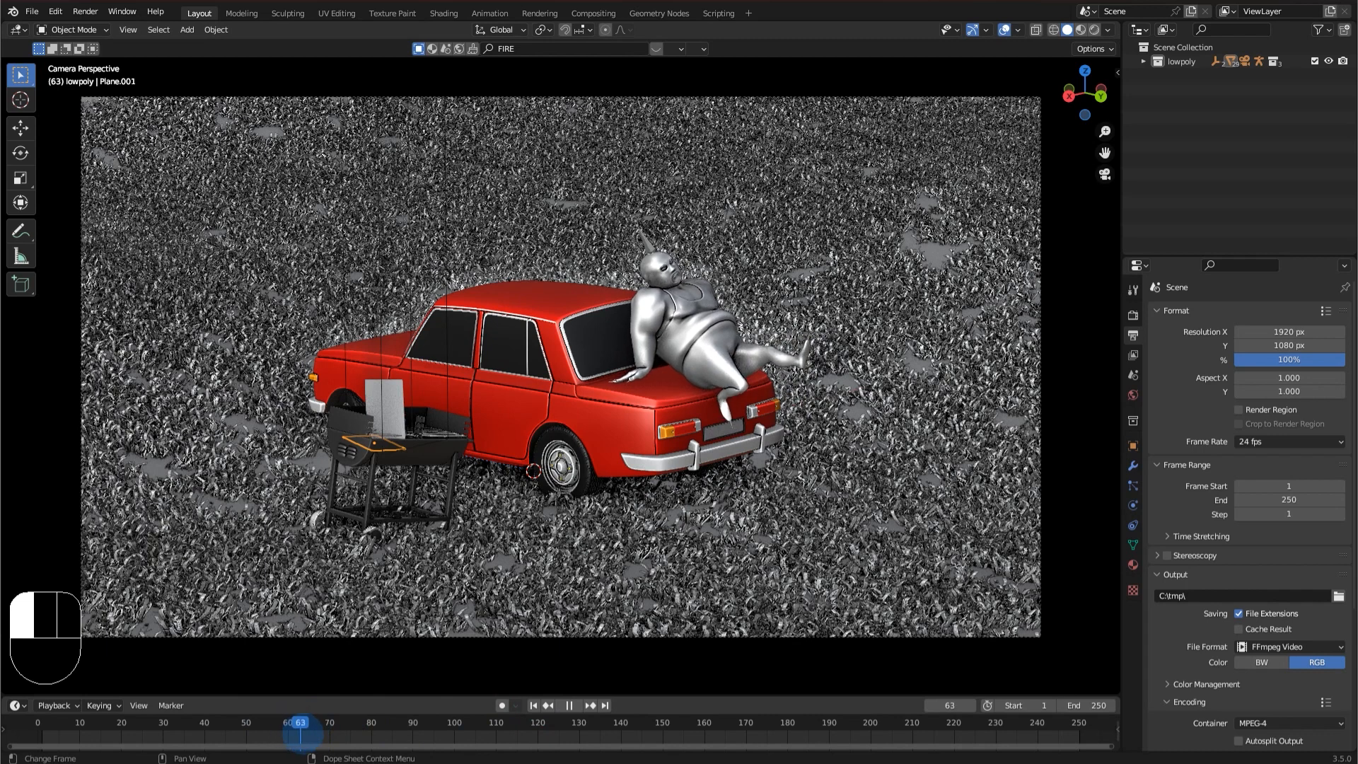
pyautogui.click(563, 362)
pyautogui.hotkey('shift', 'd')
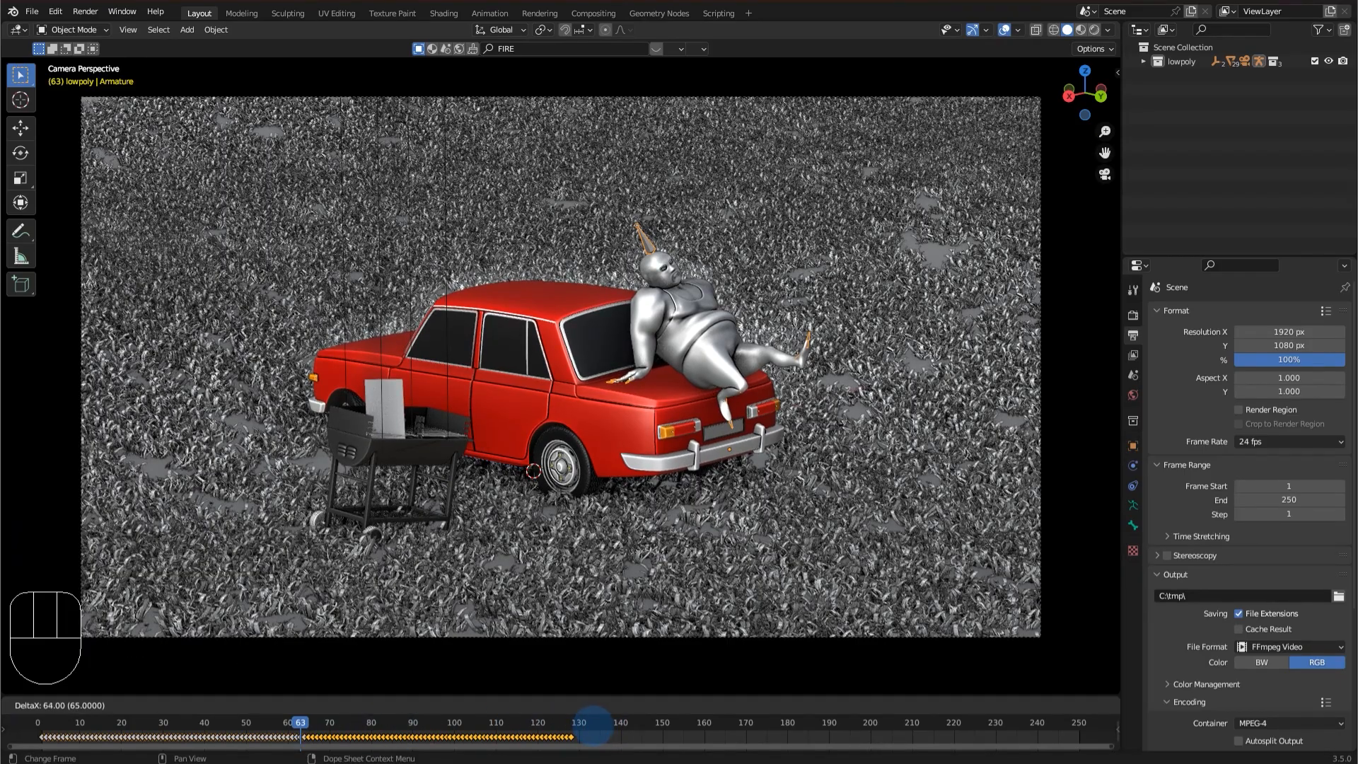
# Play the extended character animation and move the playhead to frame 128 at the end of the duplicated keyframes.
pyautogui.press('space')
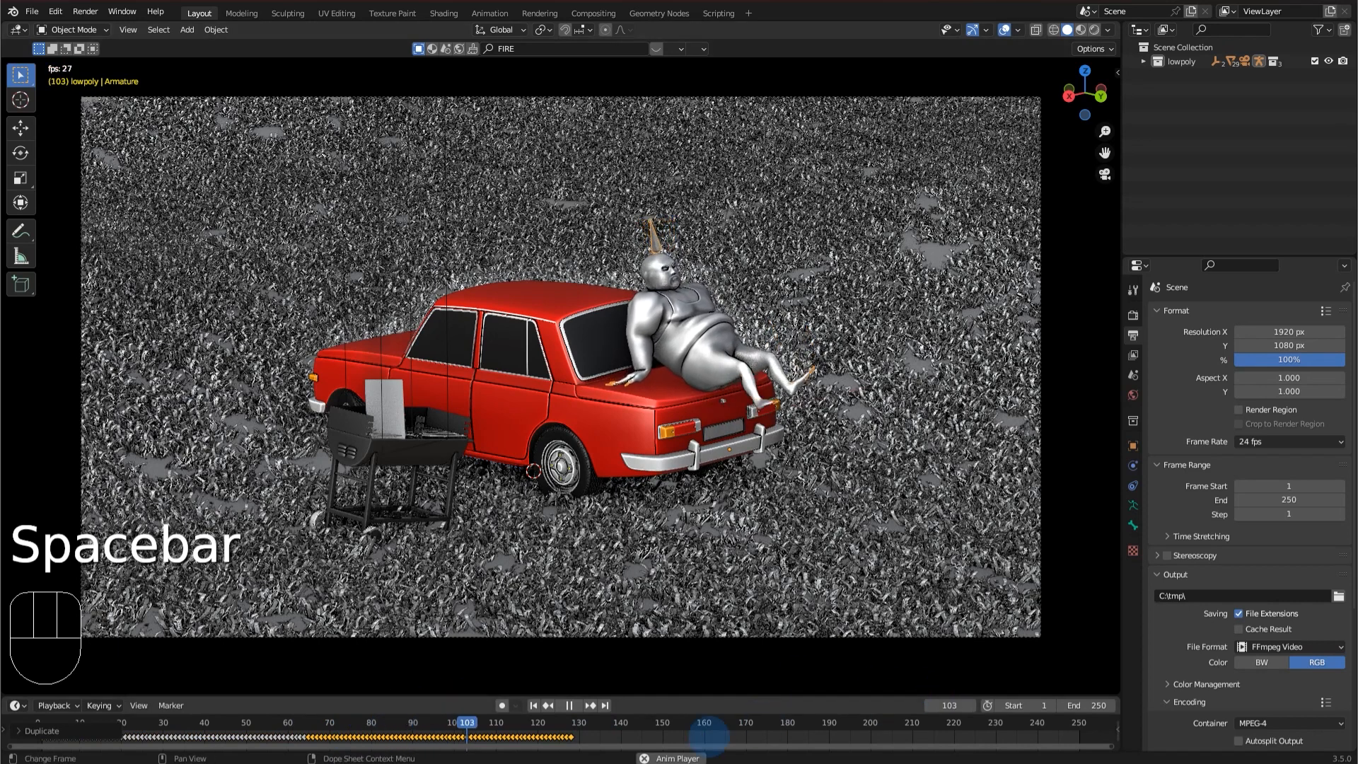
pyautogui.press('space')
pyautogui.moveTo(564, 730); pyautogui.dragTo(575, 732)
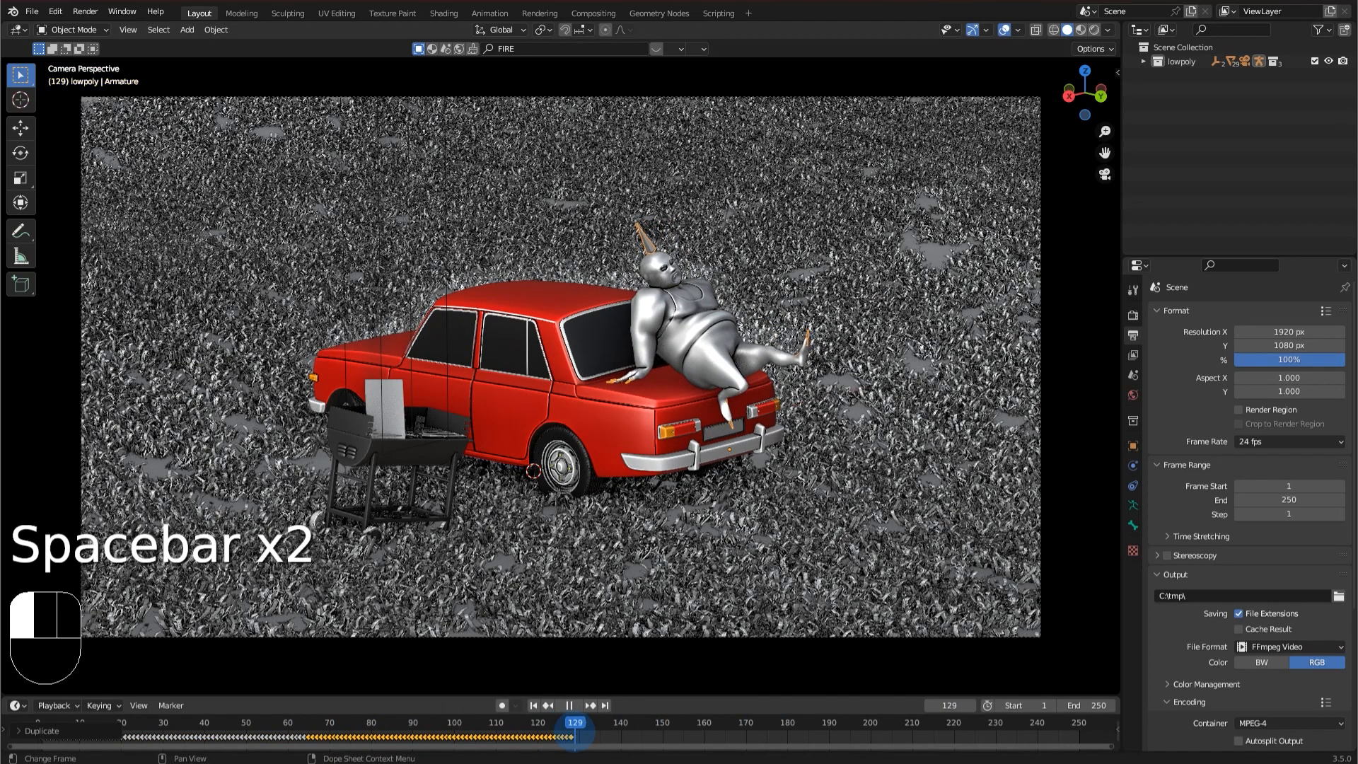
pyautogui.press('Left')
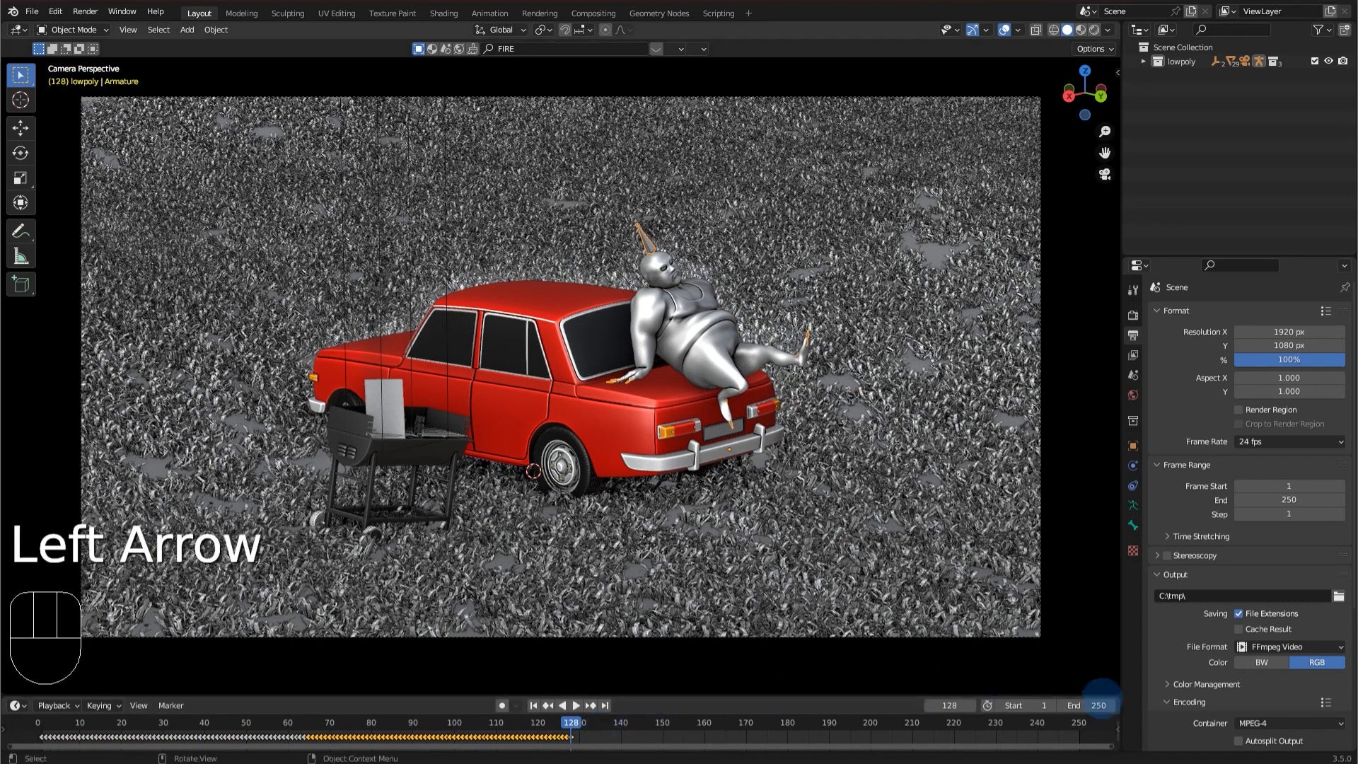
# Undo a trial end frame of 132 and duplicate the armature's selected keyframes again, extending the motion to about frame 190.
pyautogui.moveTo(1100, 706); pyautogui.dragTo(1016, 706)
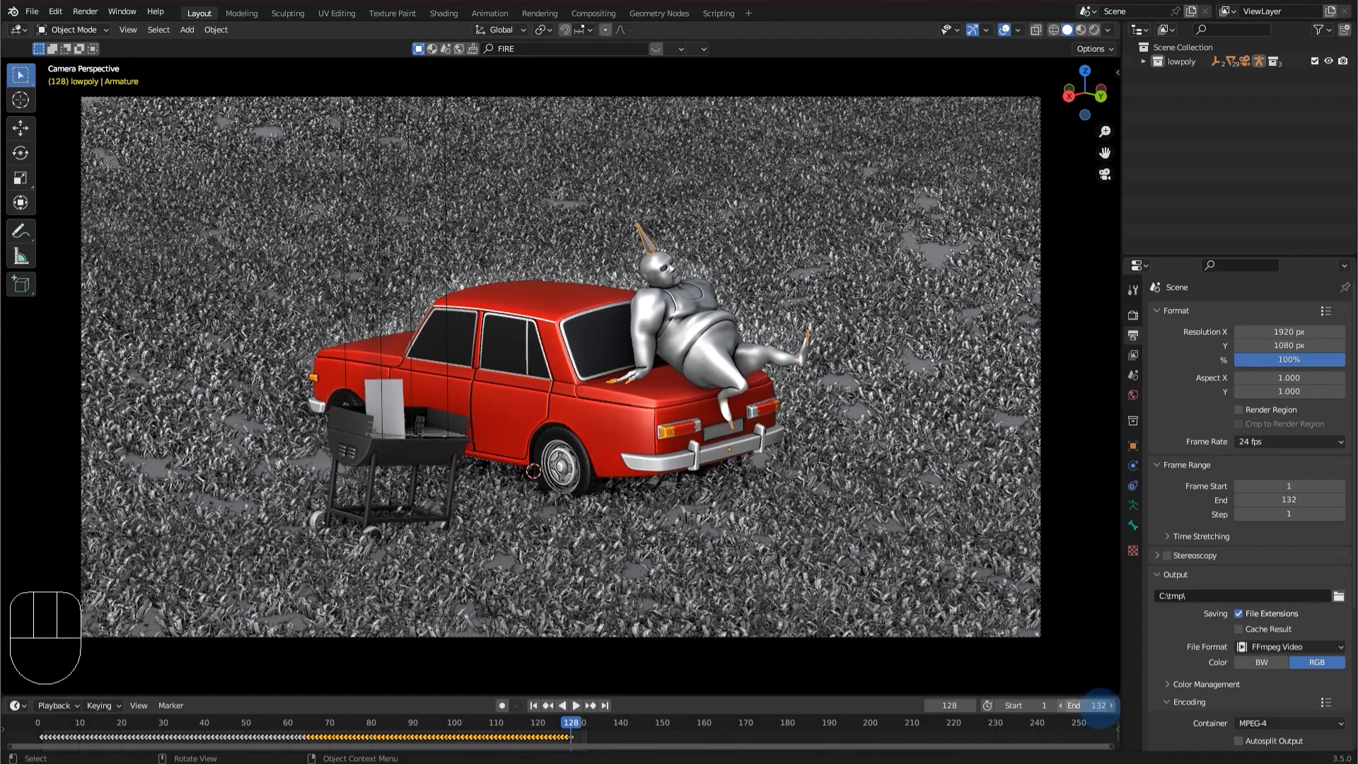
pyautogui.hotkey('ctrl', 'z')
pyautogui.hotkey('shift', 'd')
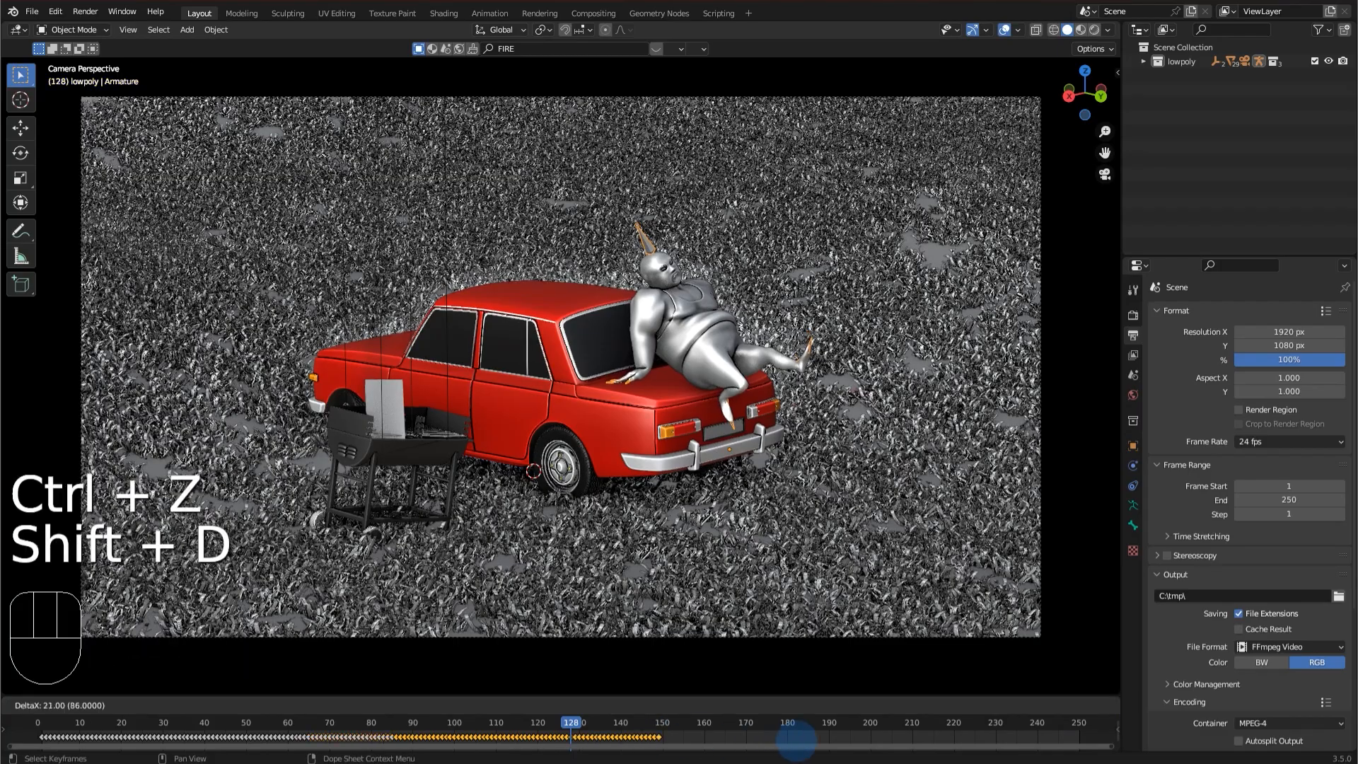
pyautogui.click(923, 738)
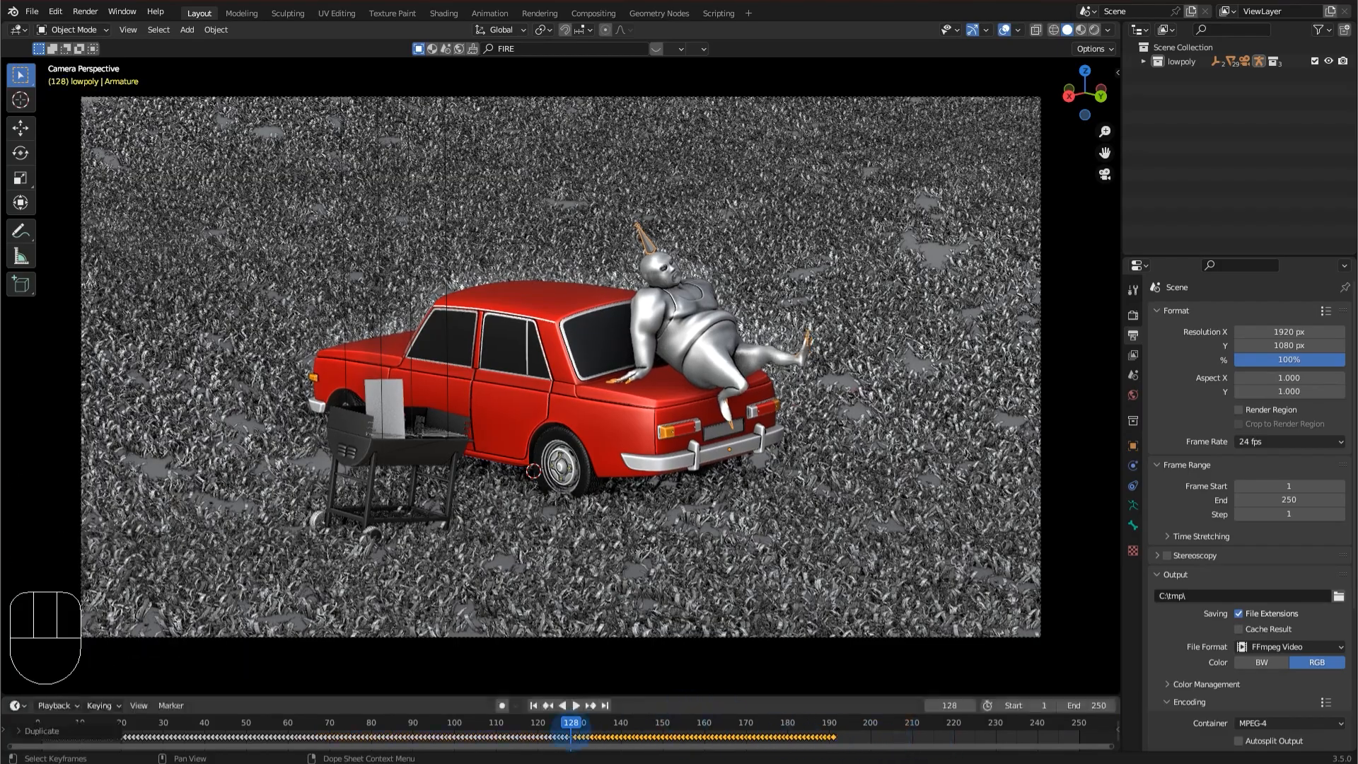
pyautogui.moveTo(571, 726); pyautogui.dragTo(752, 727)
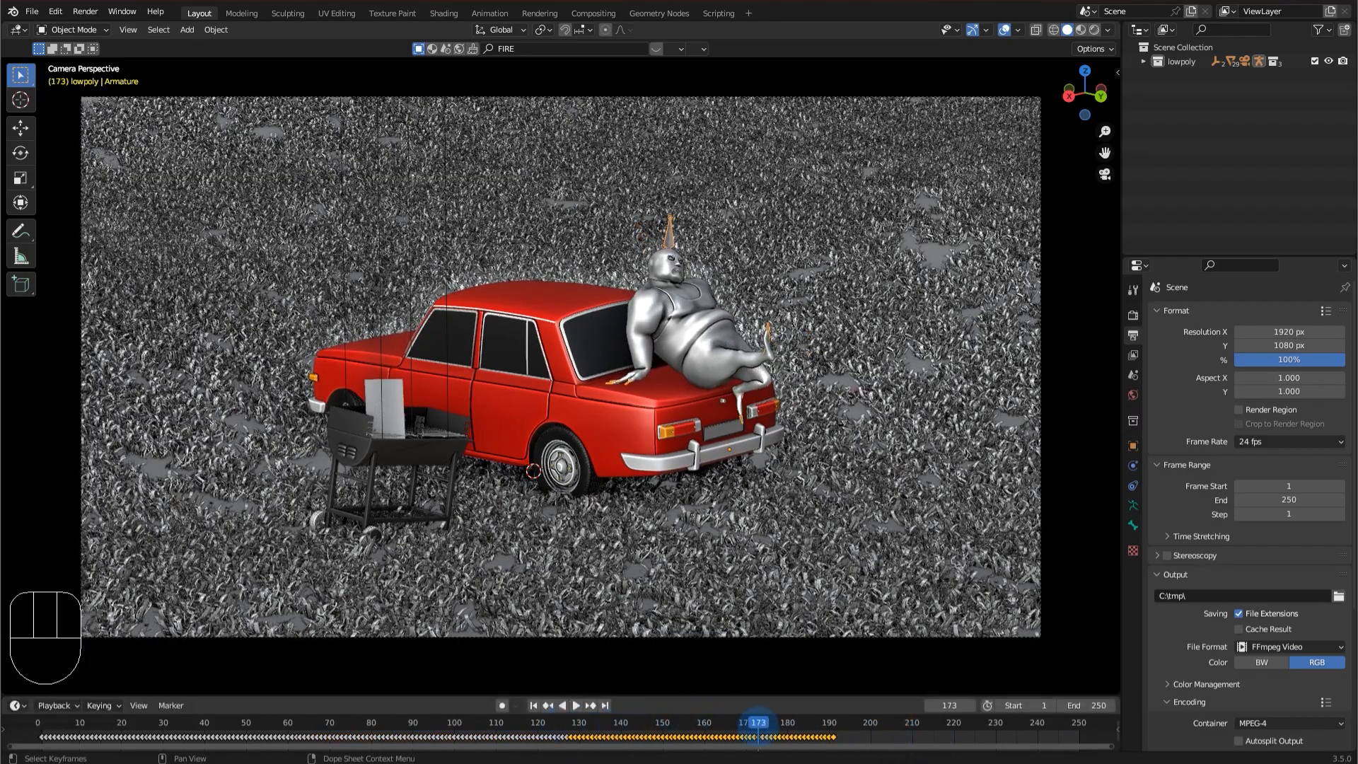
pyautogui.press('g')
pyautogui.click(757, 726)
# Check the end of the keyframes at frame 191 and set the scene's end frame to 190.
pyautogui.moveTo(642, 716); pyautogui.dragTo(833, 739)
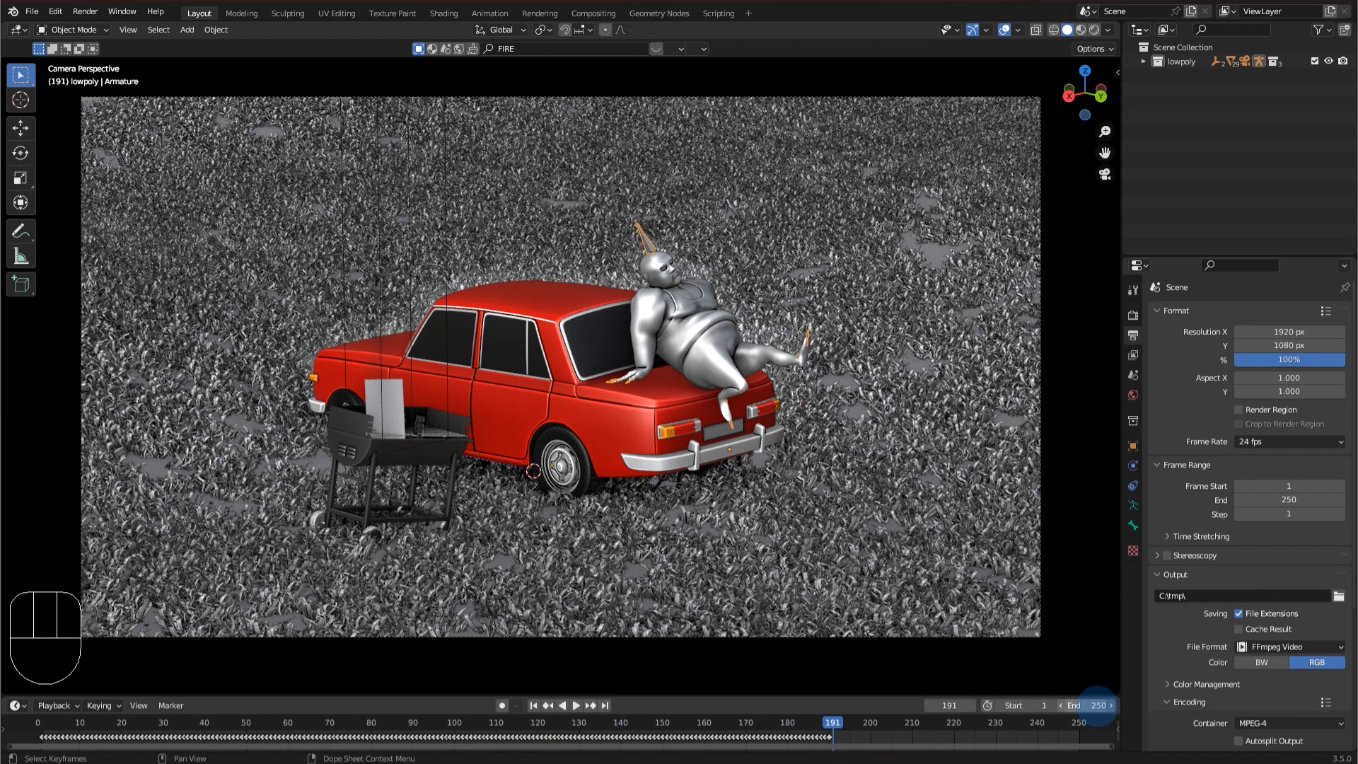
pyautogui.click(1097, 706)
pyautogui.write('190')
pyautogui.press('Return')
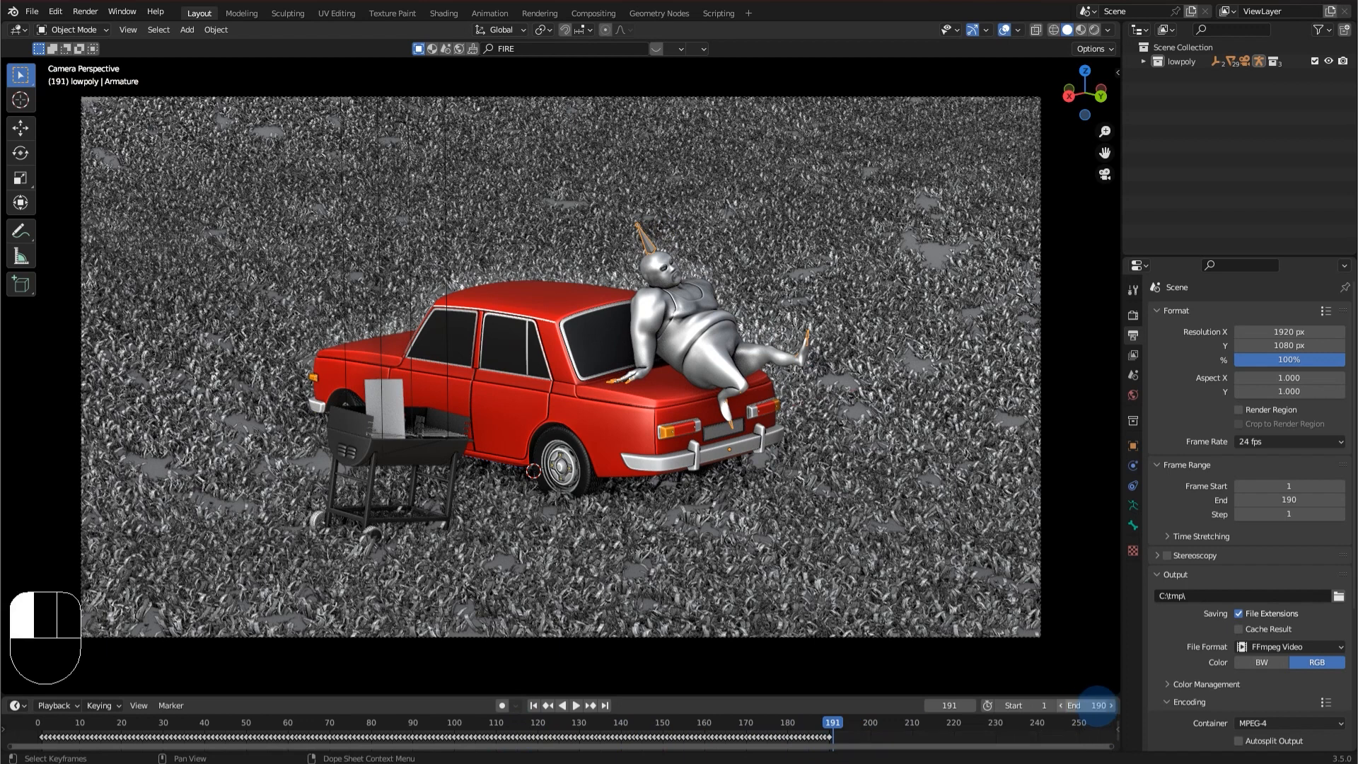
# Play the full character animation, return to frame 1, and save the file.
pyautogui.press('space')
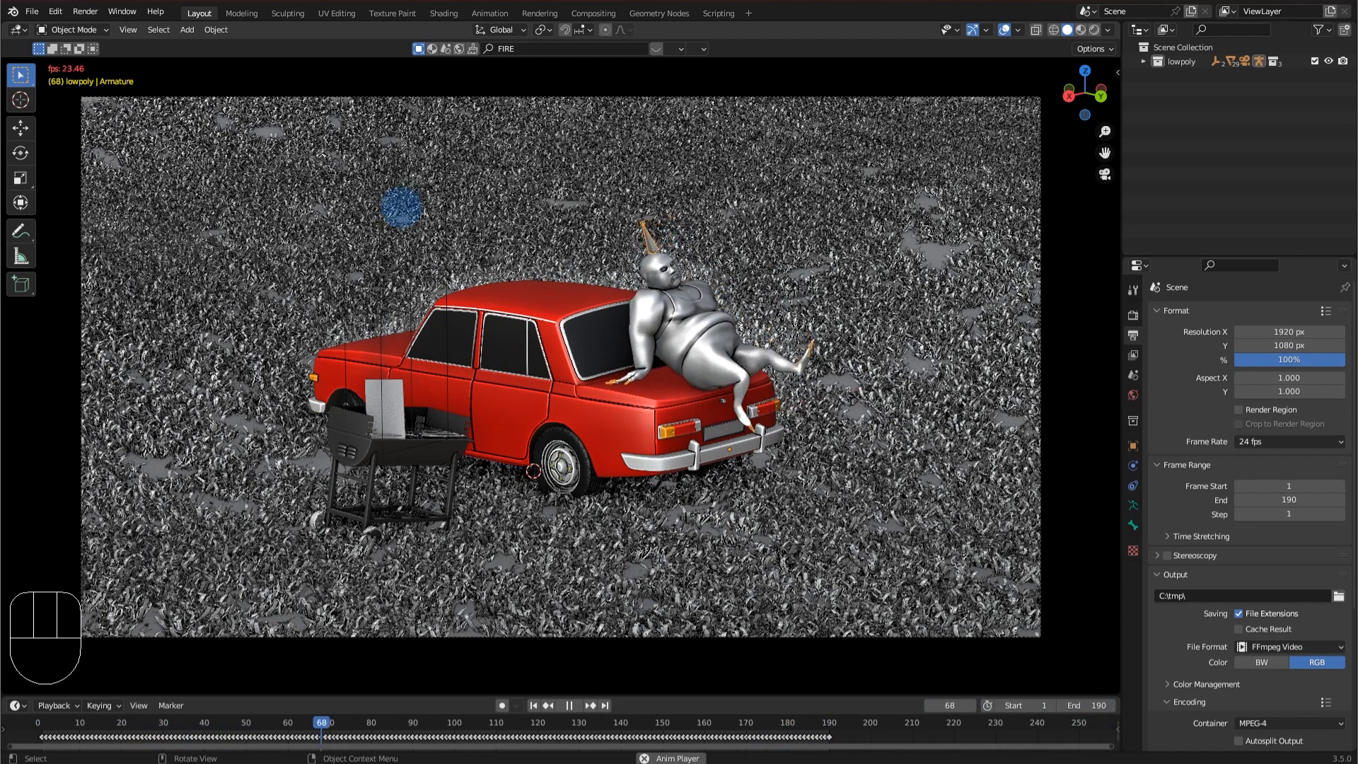
pyautogui.press('space')
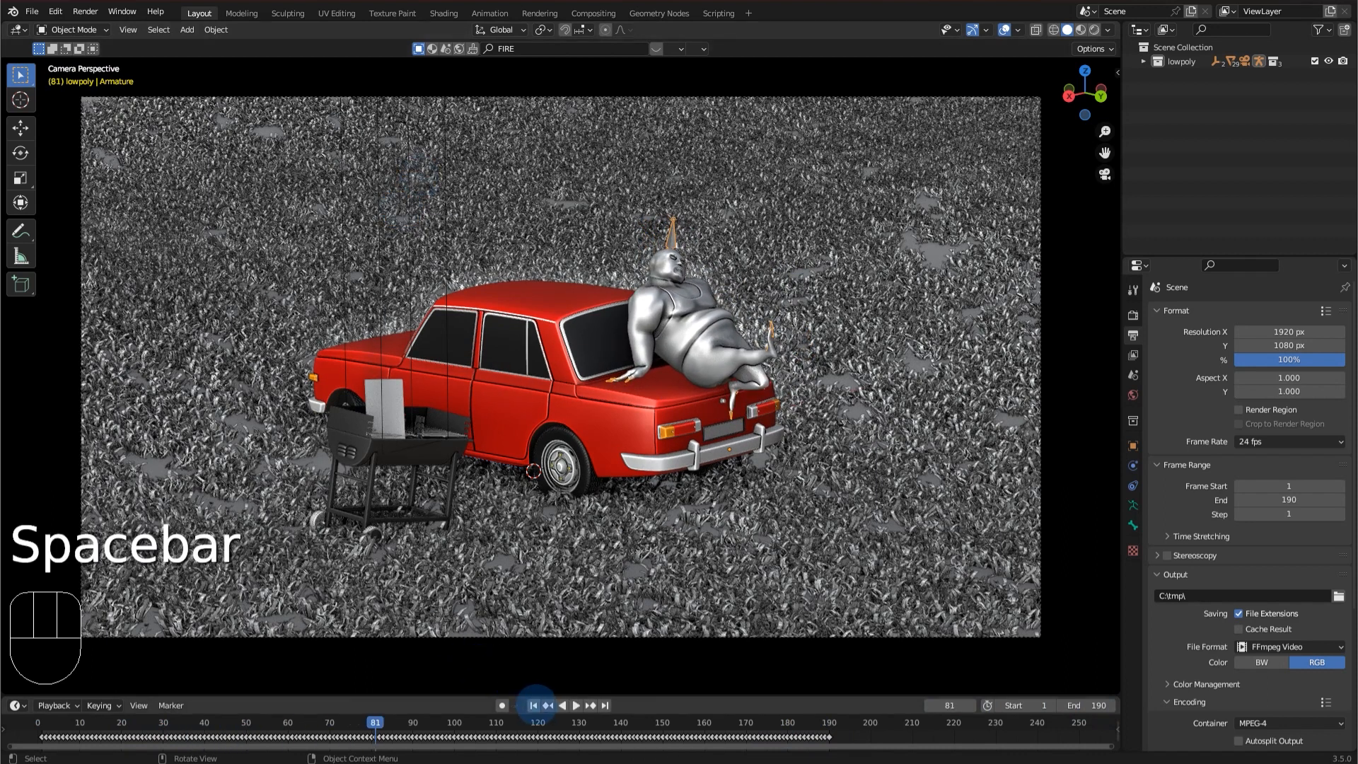
pyautogui.click(533, 705)
pyautogui.hotkey('ctrl', 's')
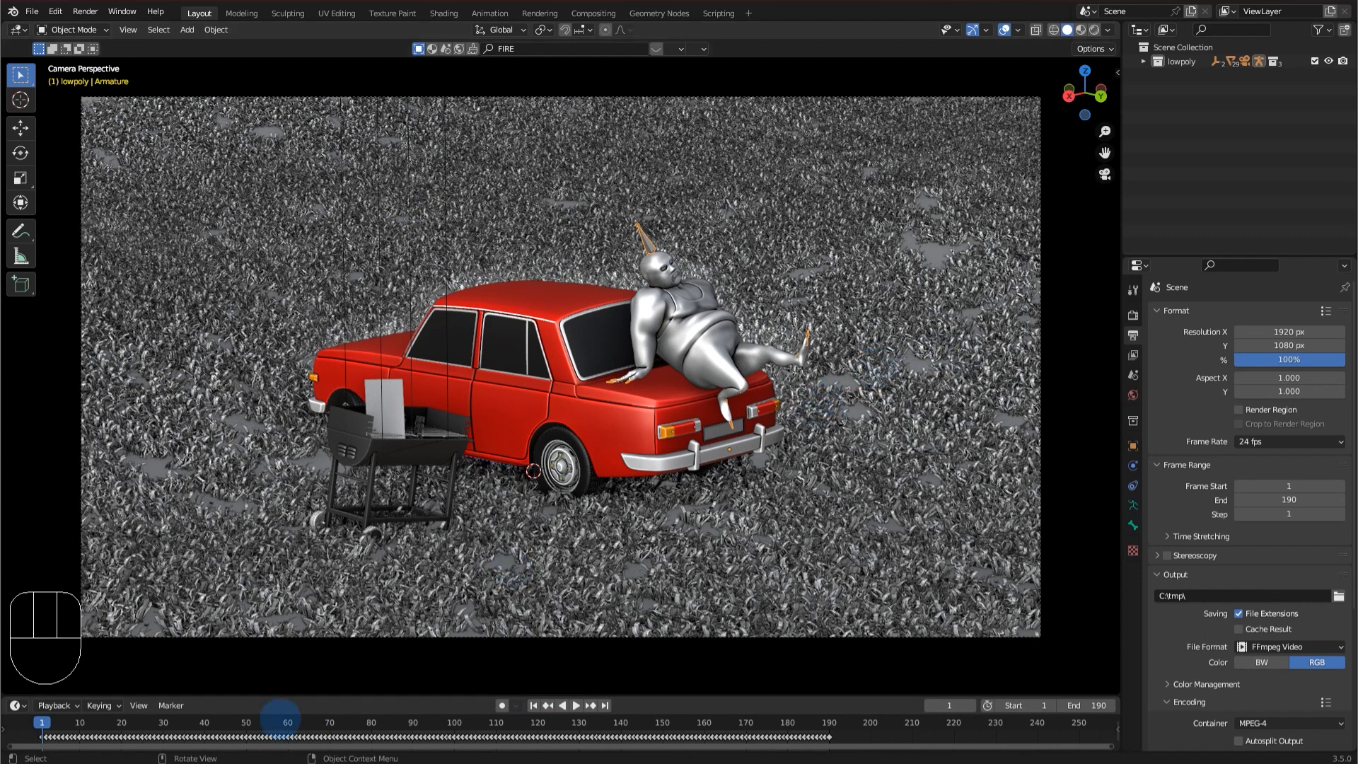
# Enlarge the timeline area, leave the camera view, and select the scene camera beside the grass field.
pyautogui.moveTo(283, 697); pyautogui.dragTo(233, 489)
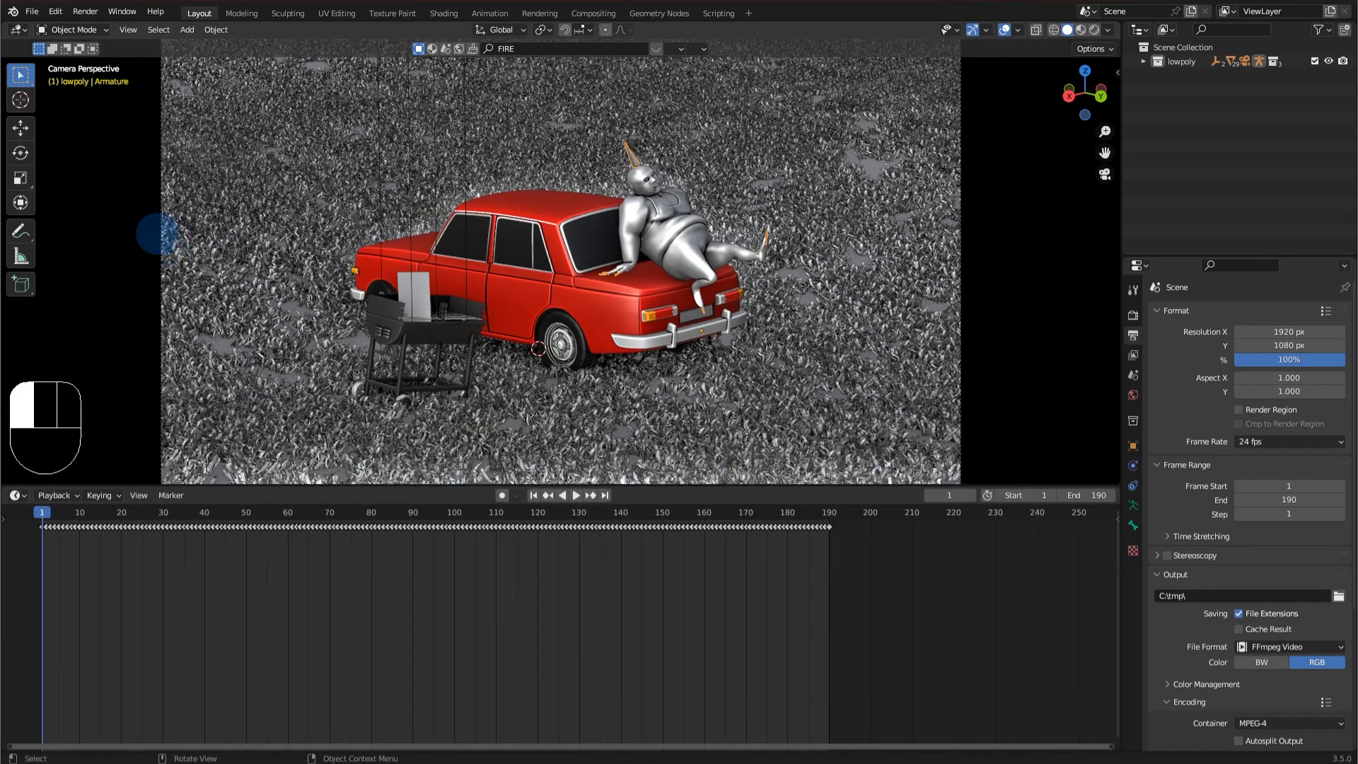
pyautogui.click(157, 234)
pyautogui.scroll(-1, 938, 193)
pyautogui.moveTo(627, 242); pyautogui.dragTo(778, 235, button='middle')
pyautogui.scroll(-2, 792, 234)
pyautogui.click(976, 216)
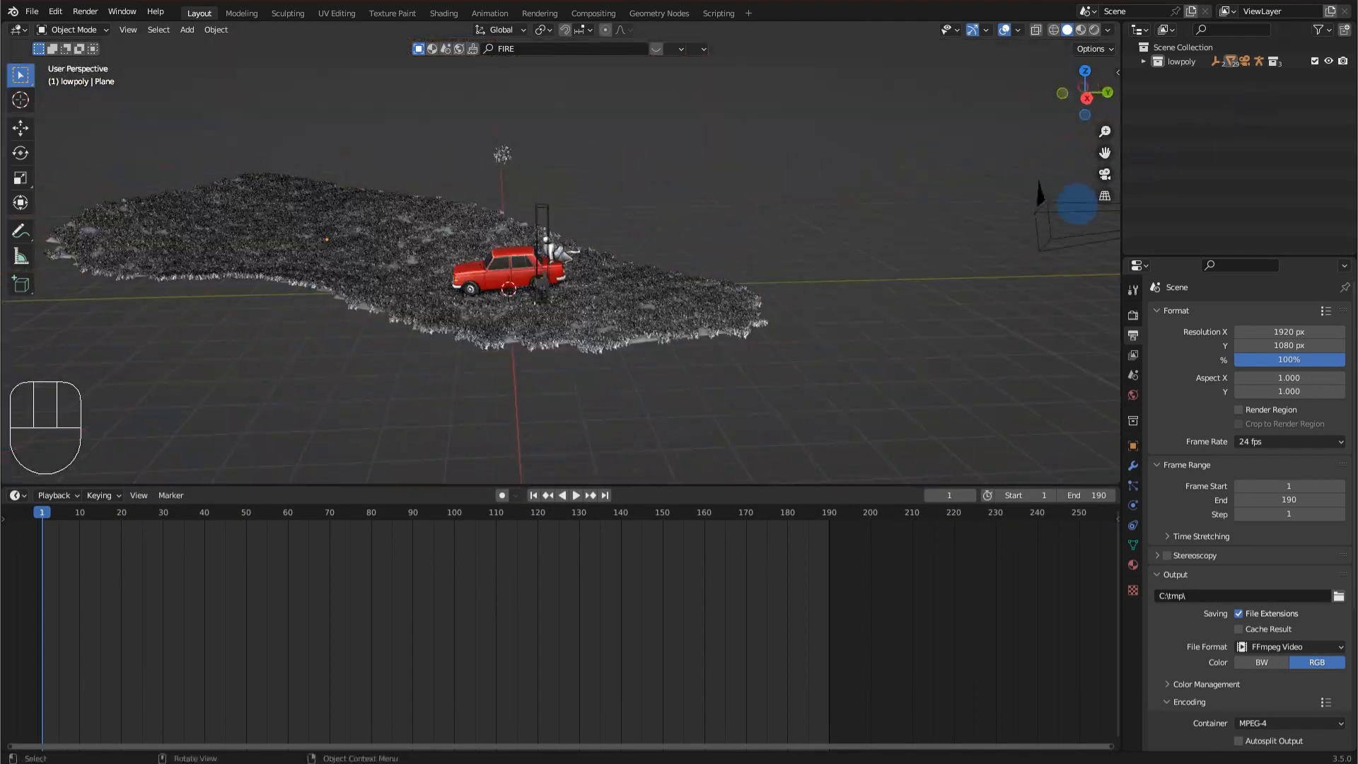
pyautogui.click(1068, 209)
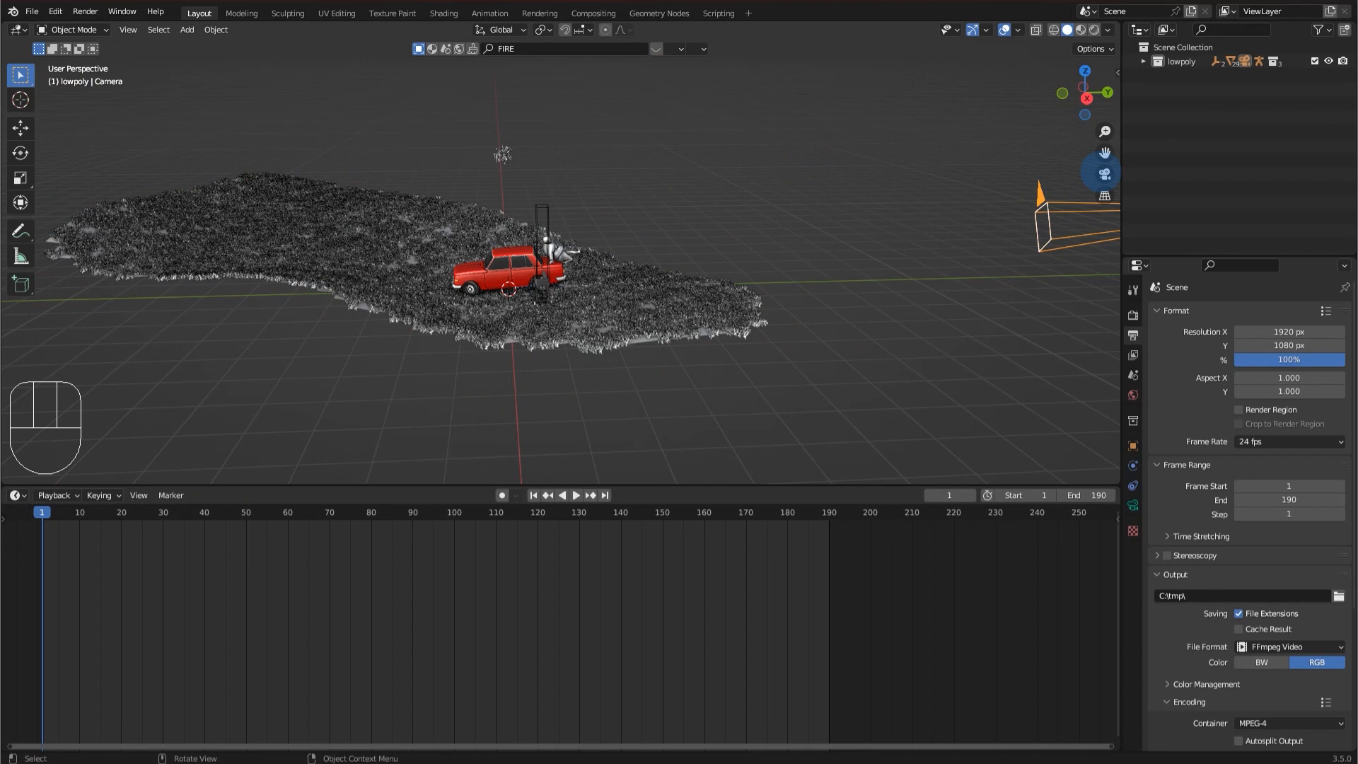
# Look through the camera, switch the timeline area to the Graph Editor, and insert a rotation keyframe on the camera.
pyautogui.press('KP_0')
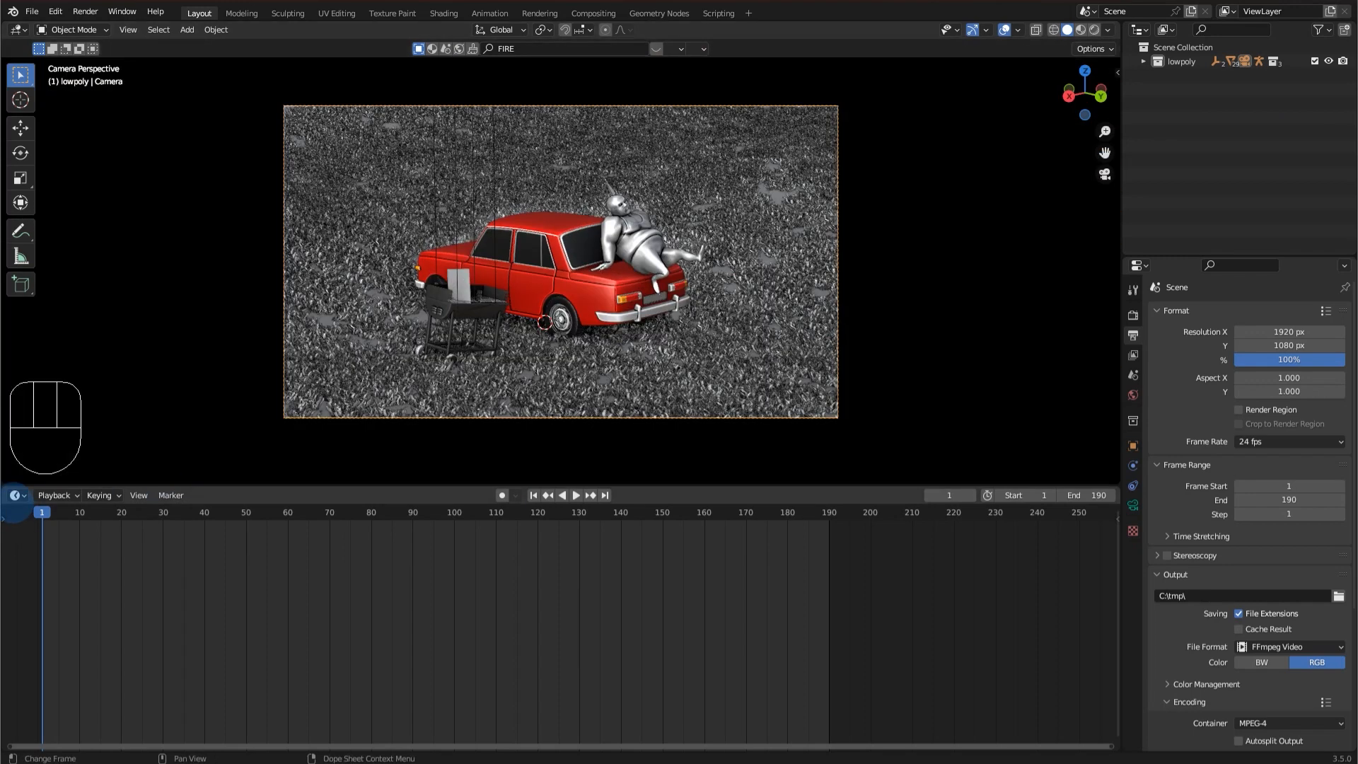
pyautogui.click(16, 496)
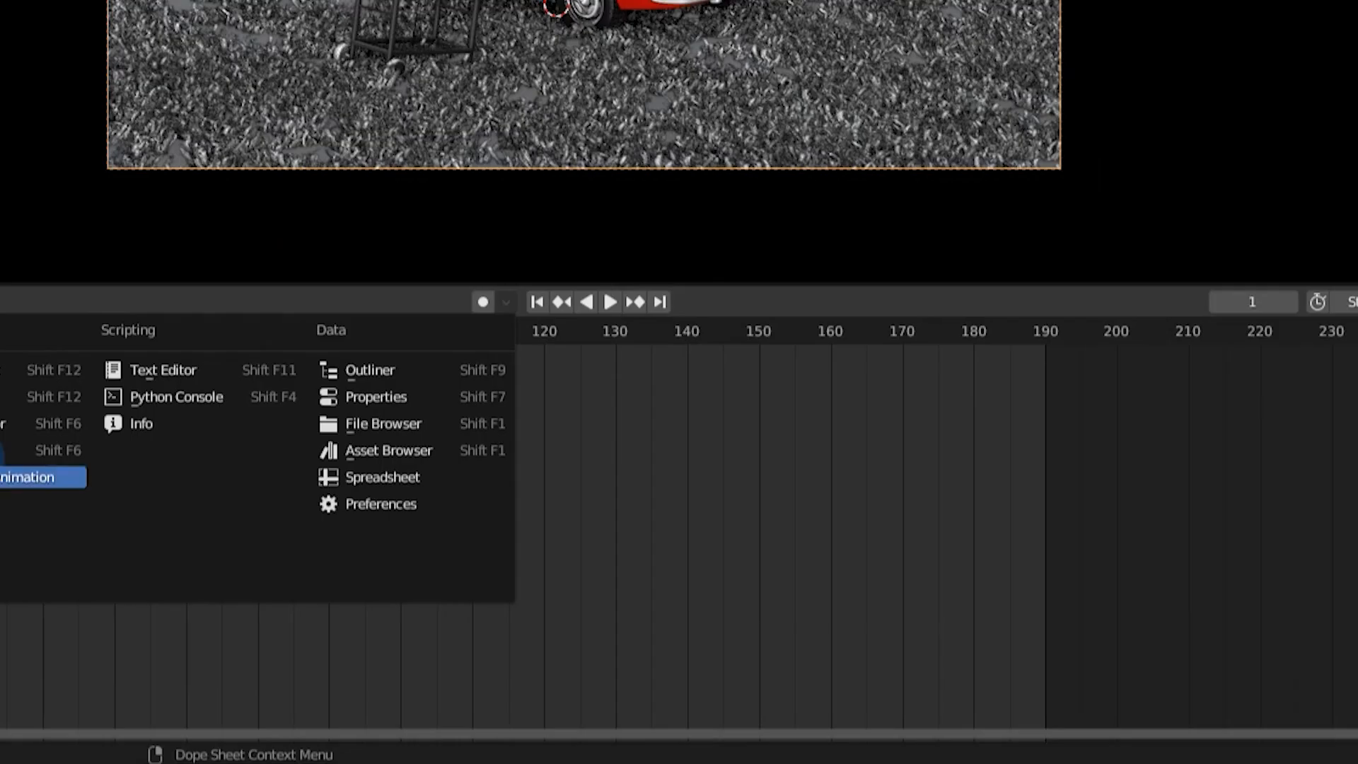
pyautogui.click(4, 423)
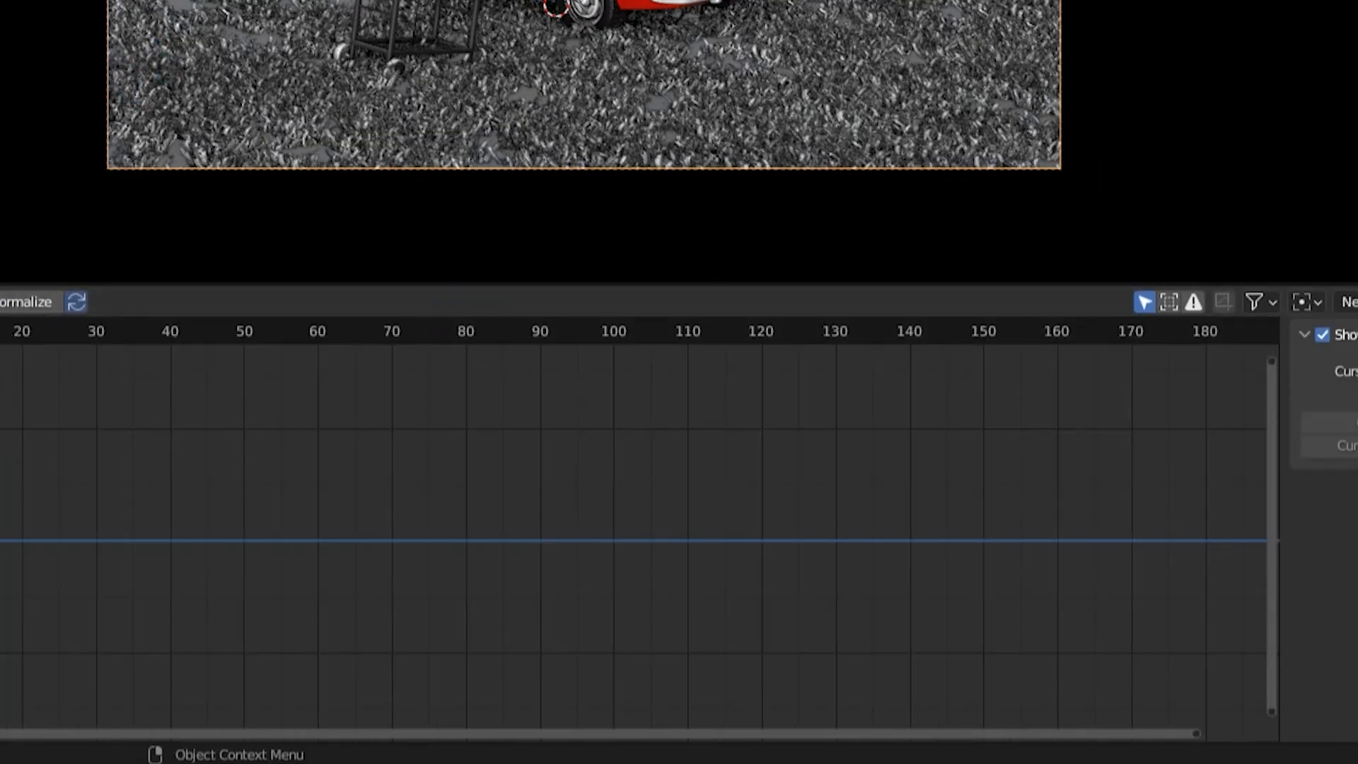
pyautogui.press('i')
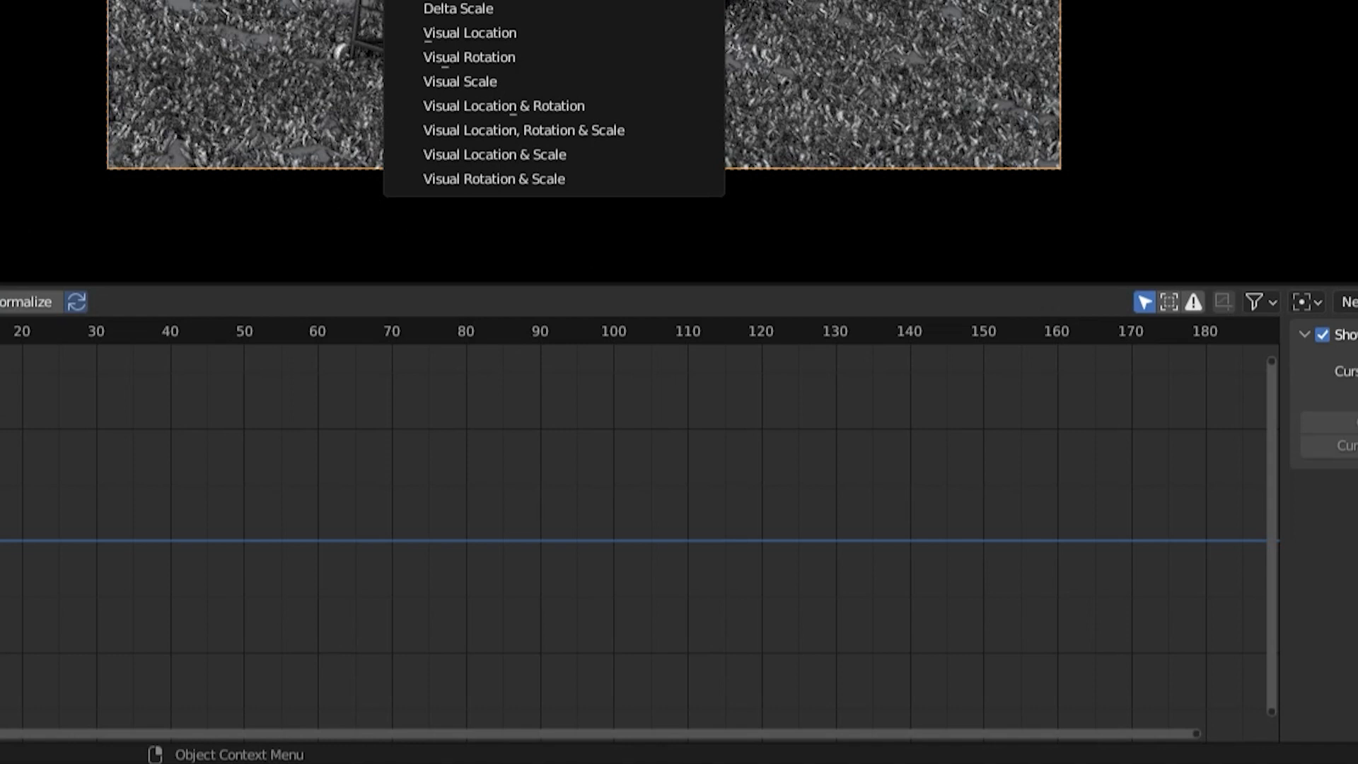
pyautogui.press('r')
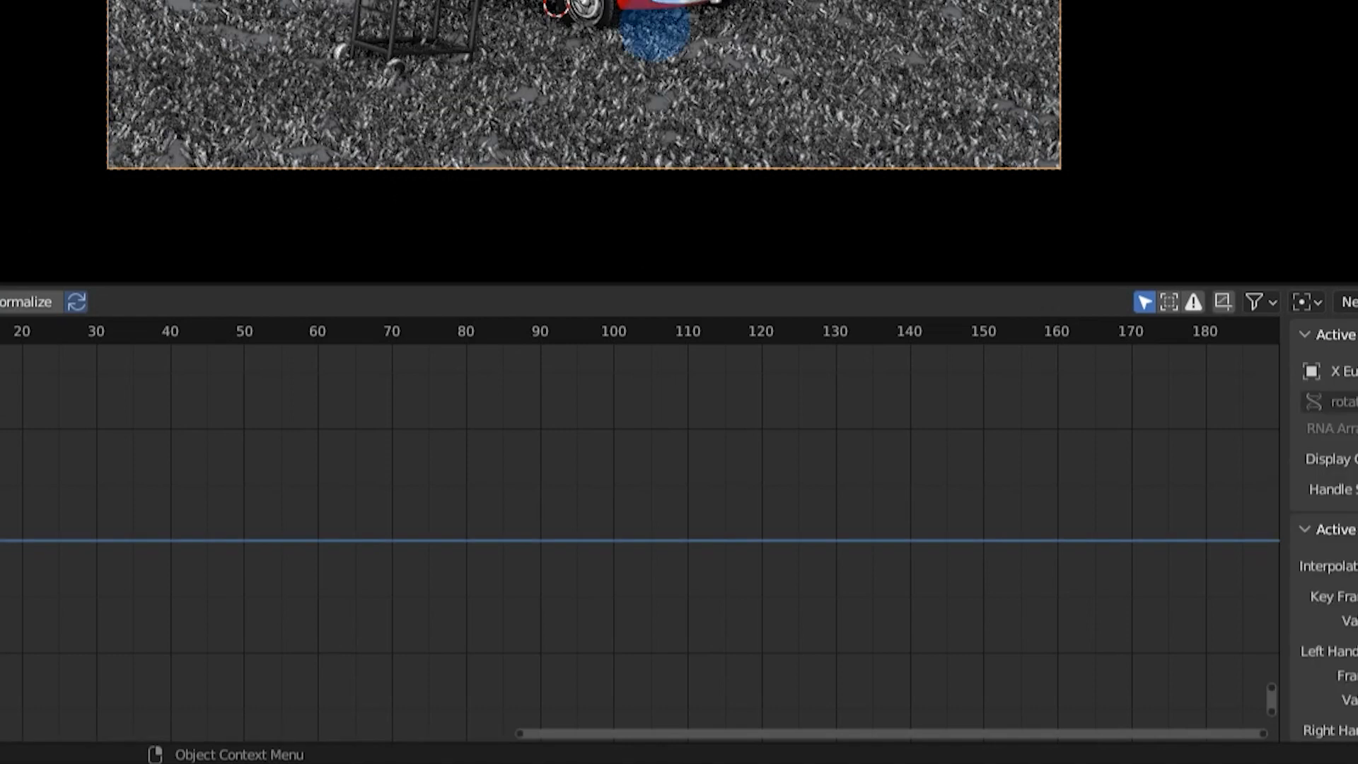
pyautogui.scroll(-6, 486, 638)
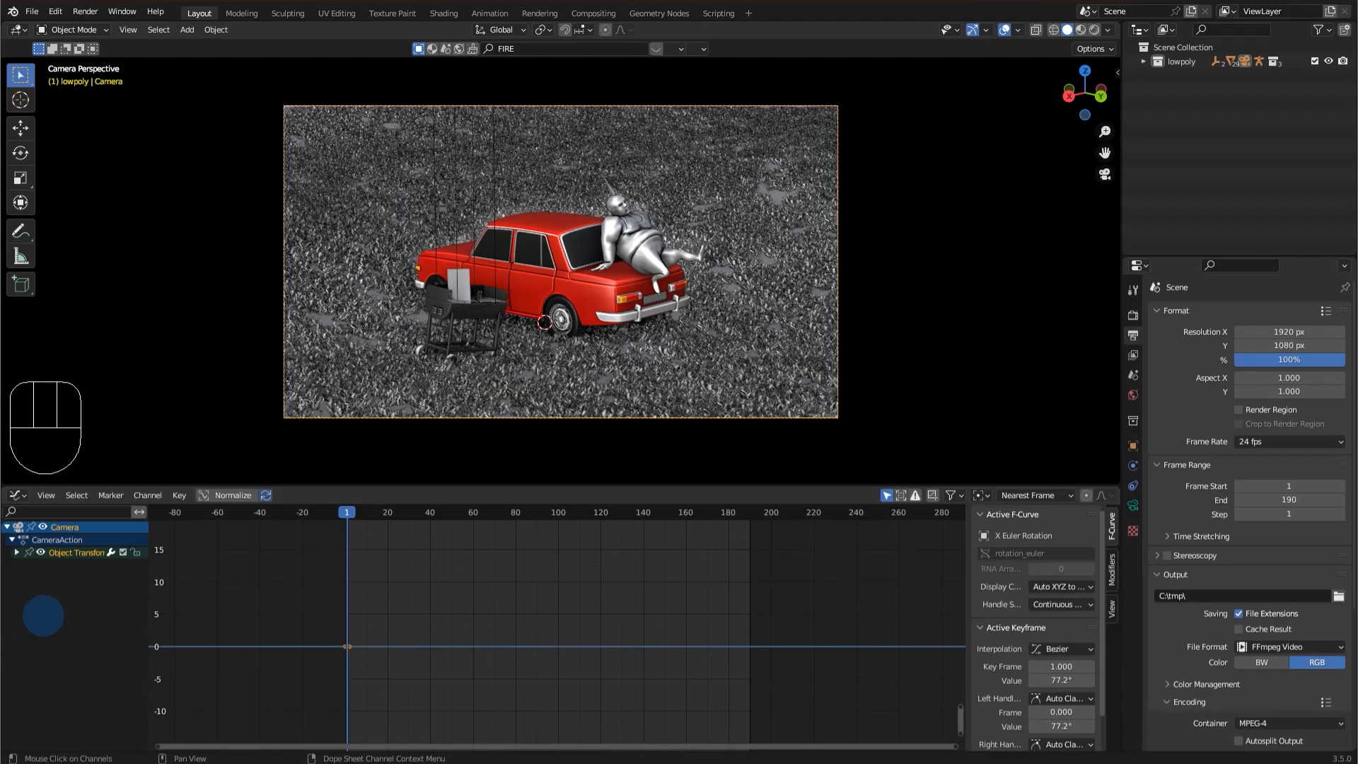
# Expand the camera's transform channels and select the Z Euler Rotation curve.
pyautogui.click(16, 552)
pyautogui.click(62, 578)
pyautogui.click(64, 590)
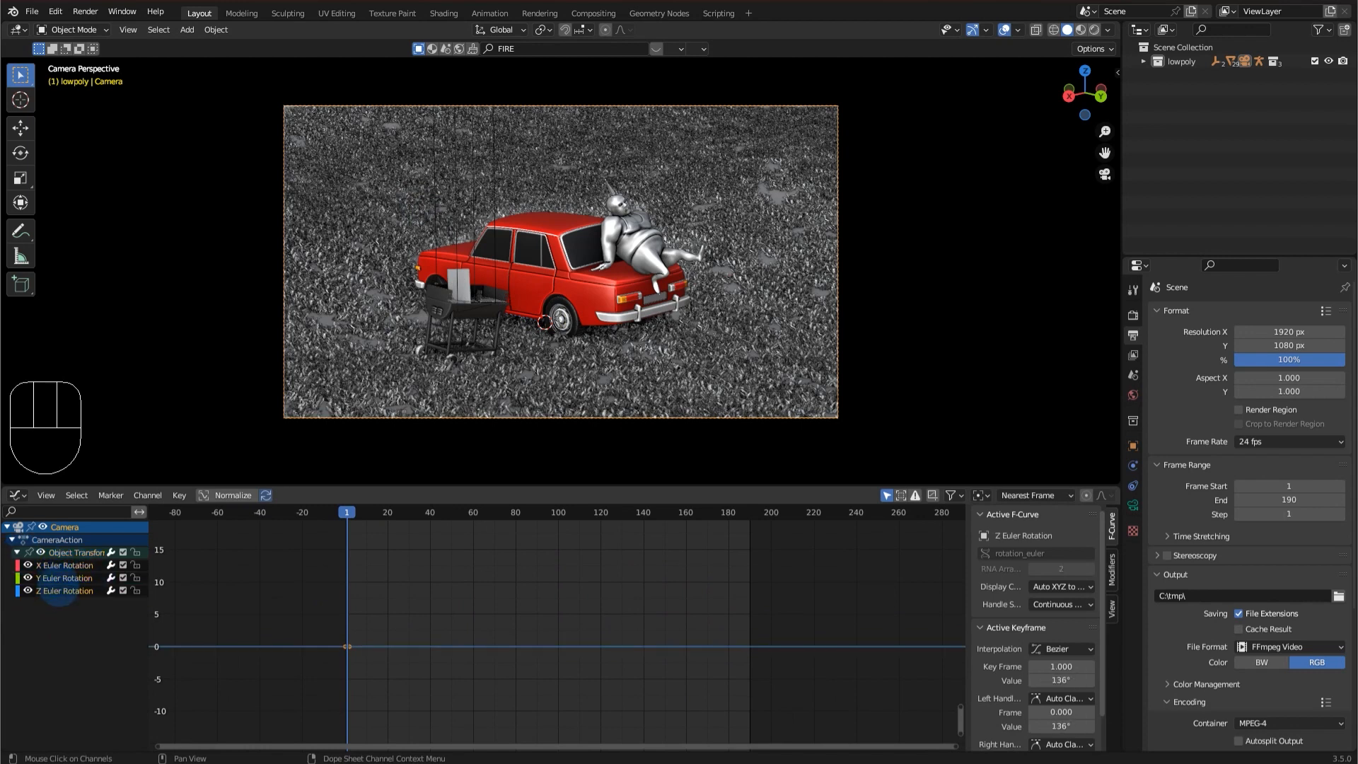
pyautogui.scroll(-3, 583, 575)
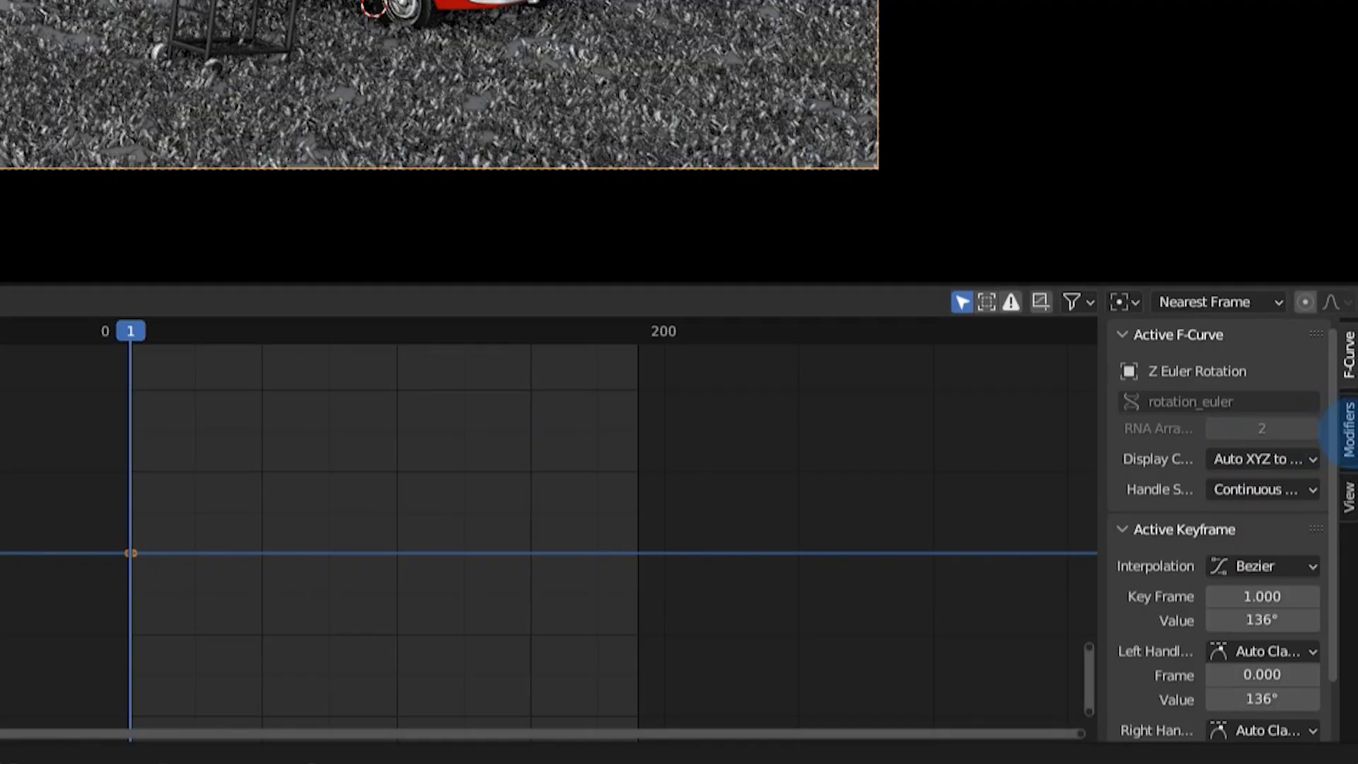
# Try a Noise modifier on the Z Euler Rotation curve, play the animation briefly, and undo the modifier.
pyautogui.click(1344, 428)
pyautogui.click(1237, 337)
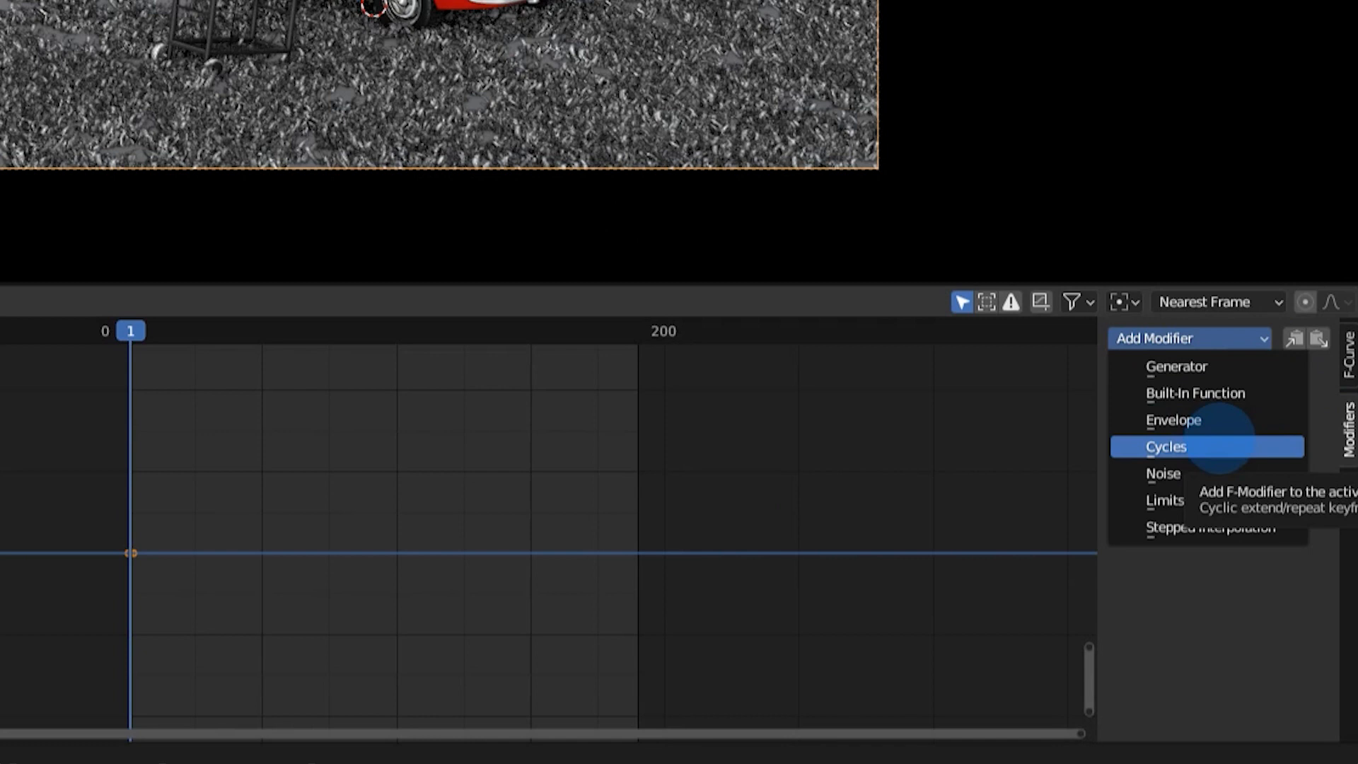
pyautogui.click(1167, 473)
pyautogui.press('space')
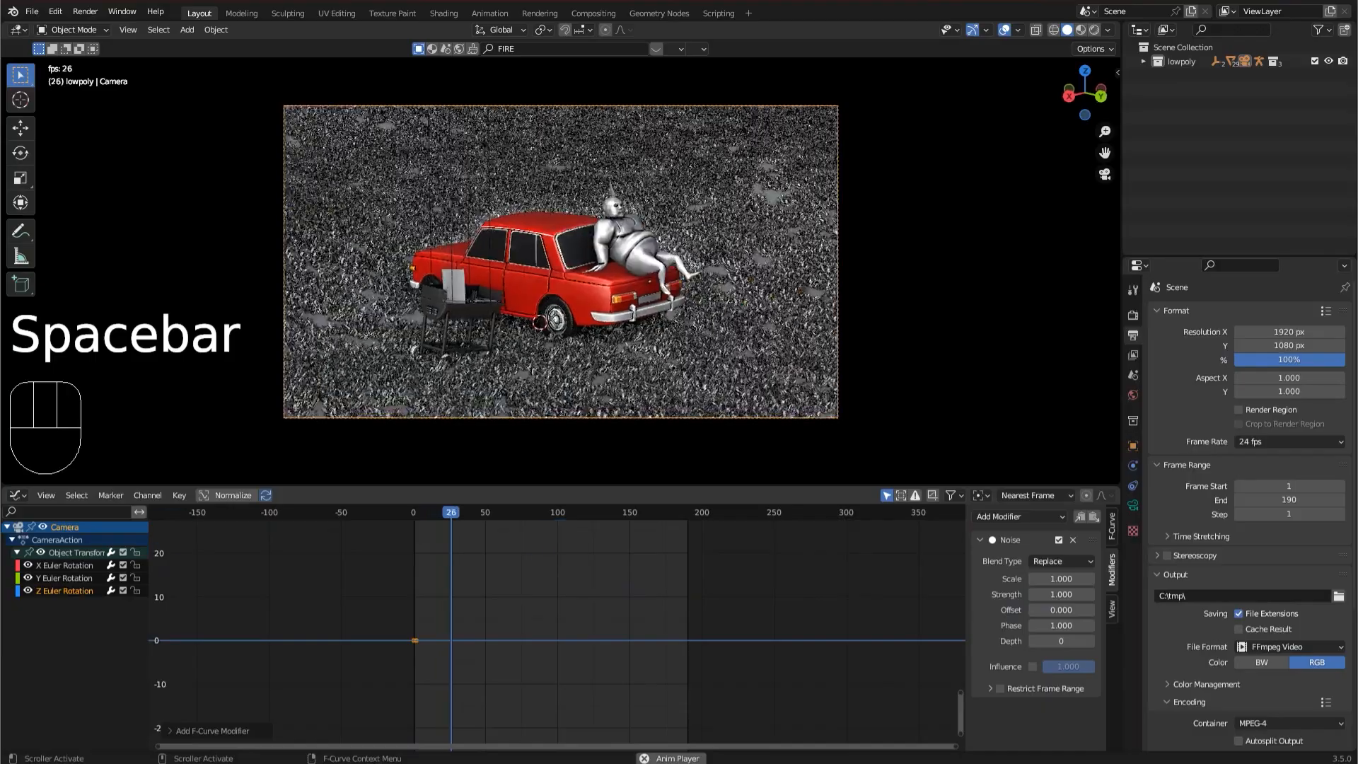
pyautogui.press('space')
pyautogui.moveTo(511, 511); pyautogui.dragTo(411, 523)
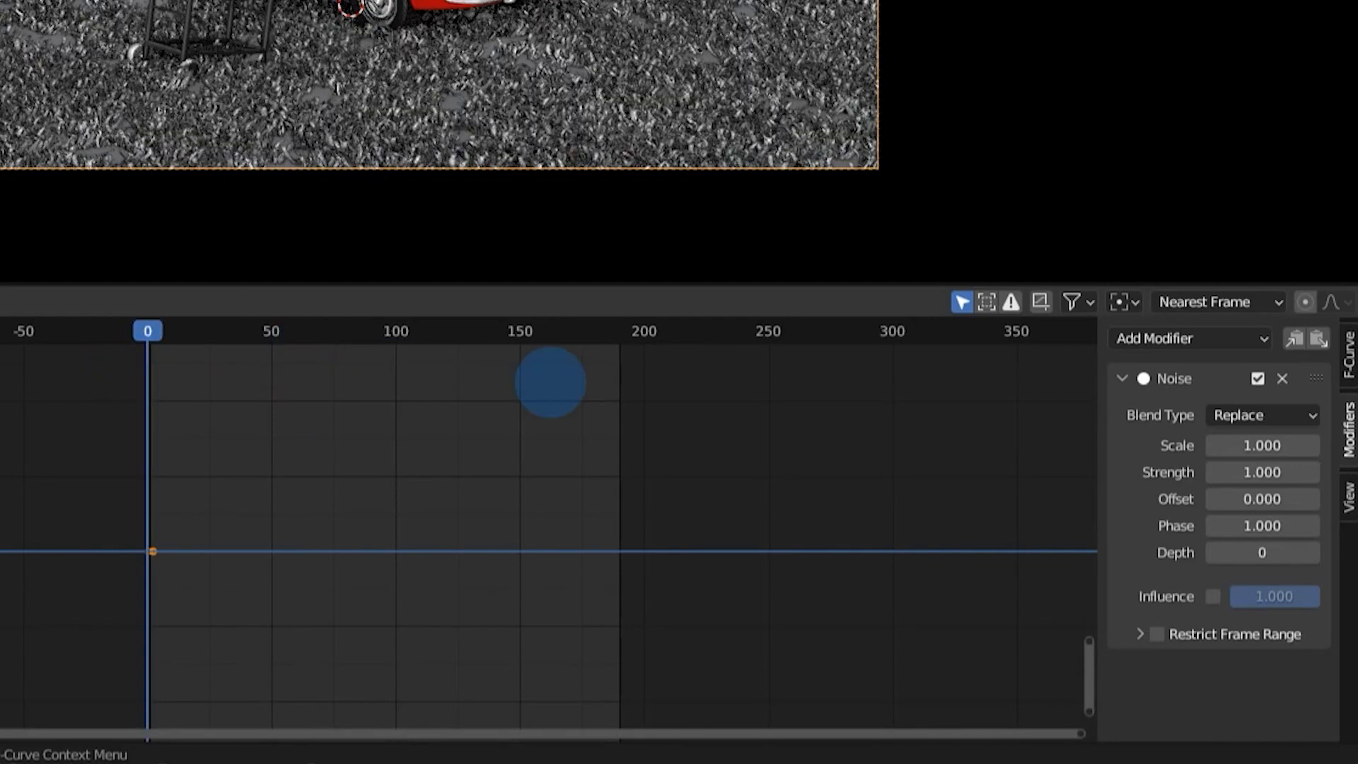
pyautogui.hotkey('ctrl', 'z')
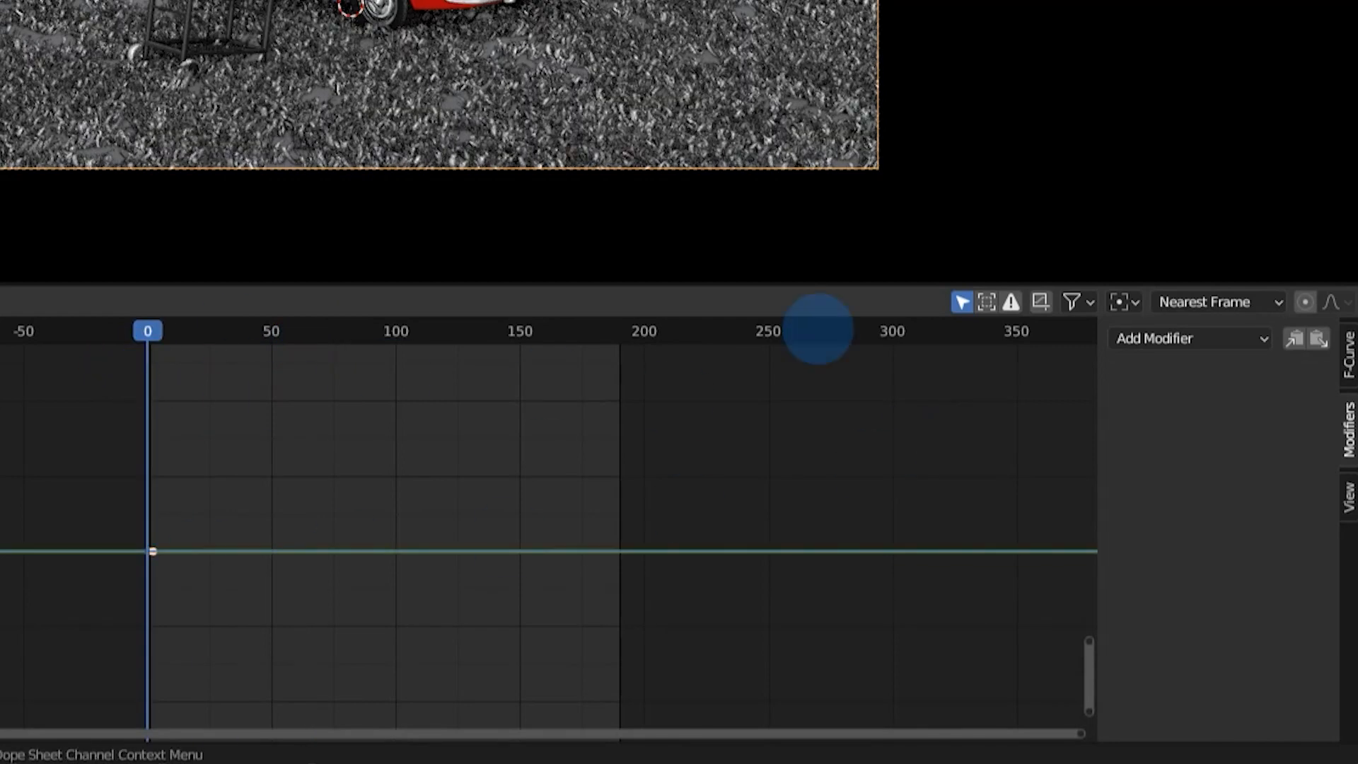
# Add a Noise modifier to the camera's X, Y and Z rotation curves and preview the camera shake.
pyautogui.click(1243, 338)
pyautogui.click(1211, 474)
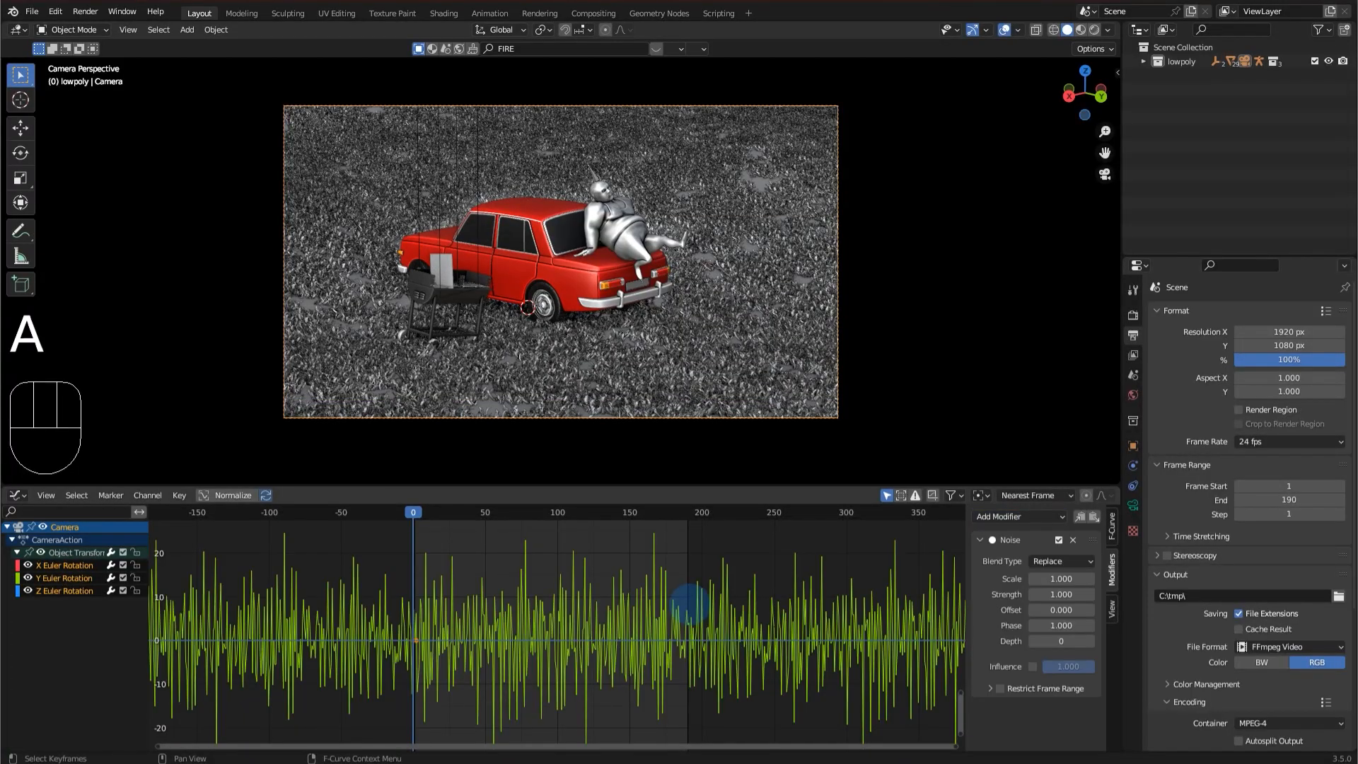
pyautogui.press('KP_Decimal')
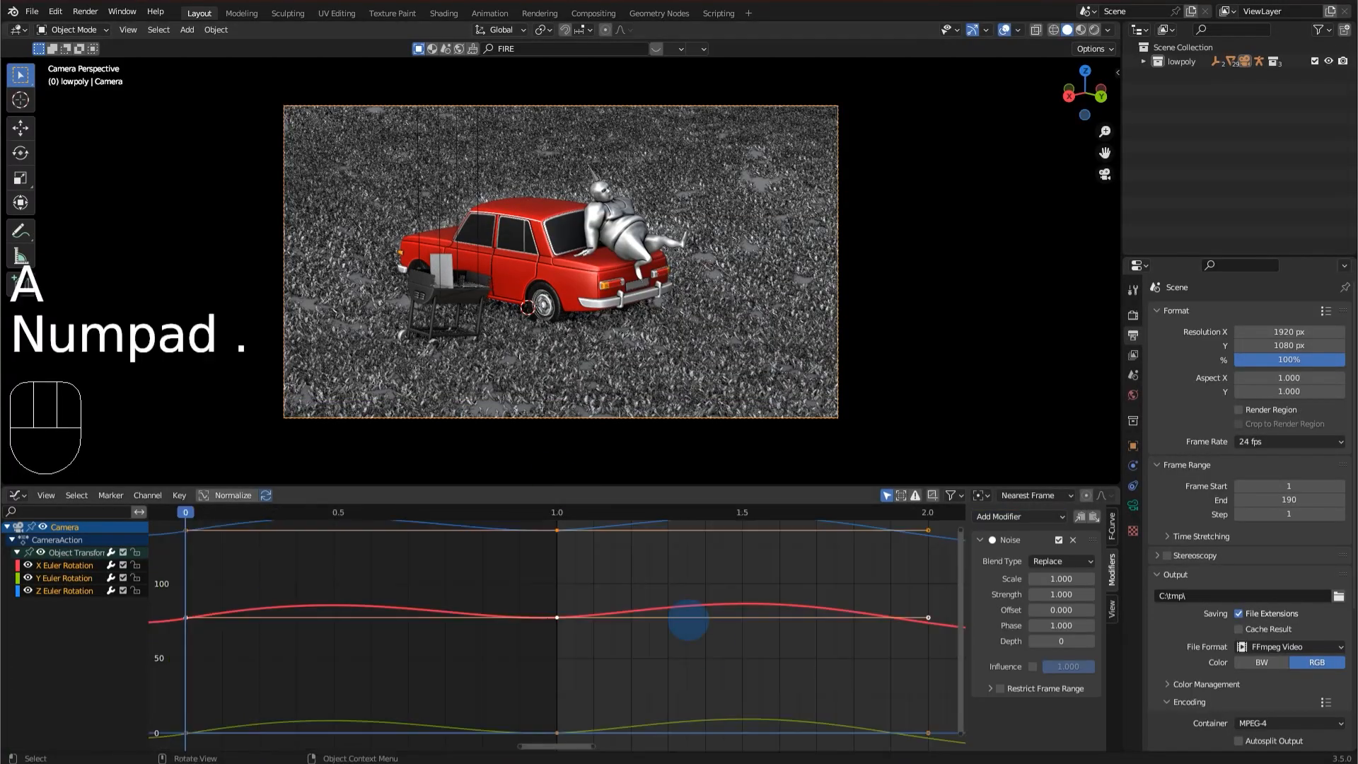
pyautogui.scroll(-18, 880, 627)
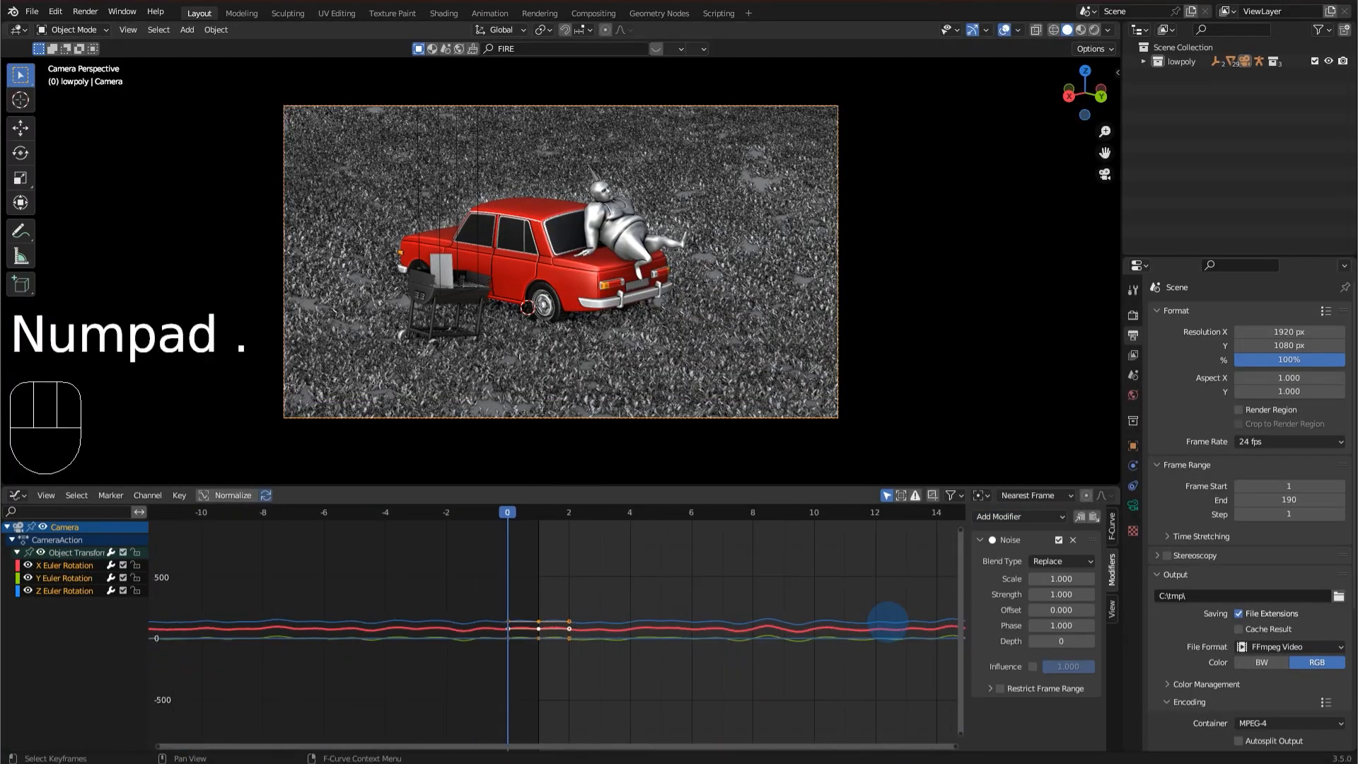
pyautogui.moveTo(905, 629); pyautogui.dragTo(780, 656, button='middle')
pyautogui.scroll(2, 777, 644)
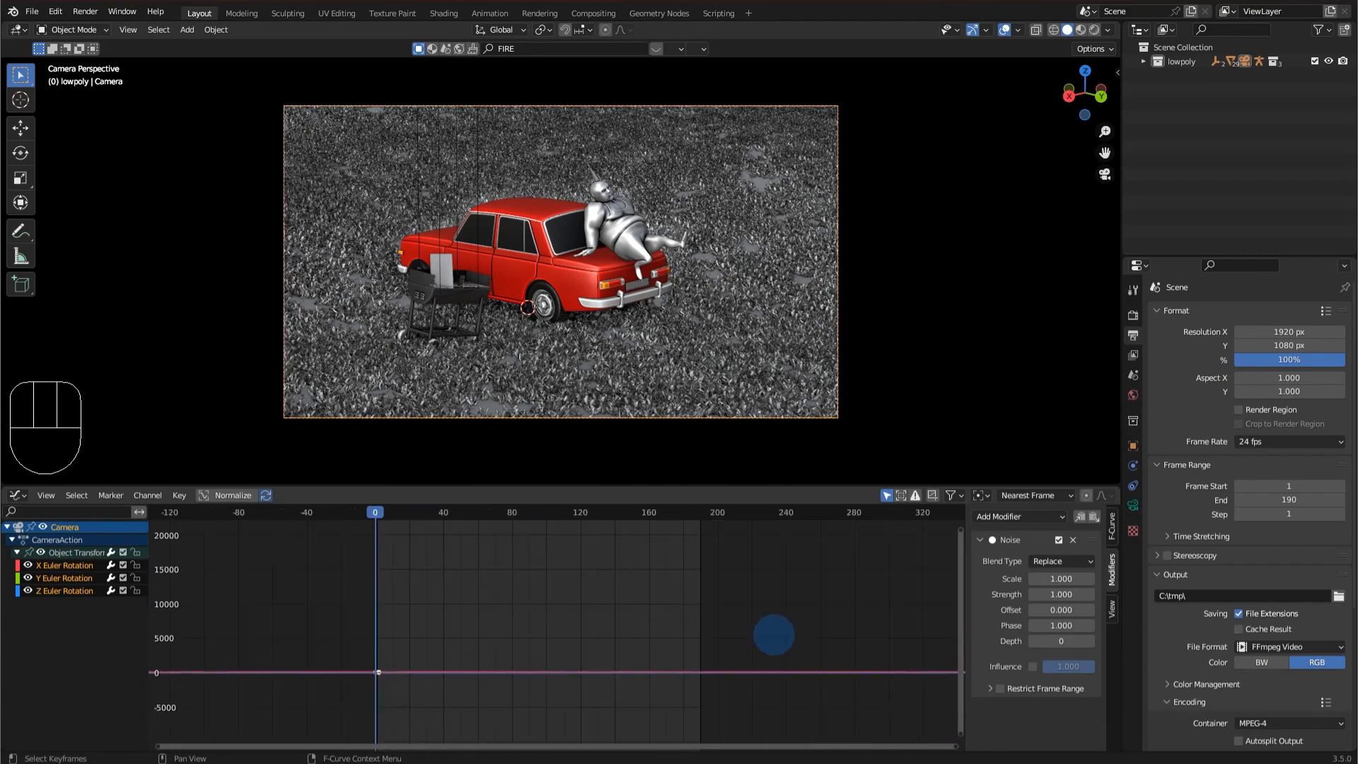
pyautogui.press('space')
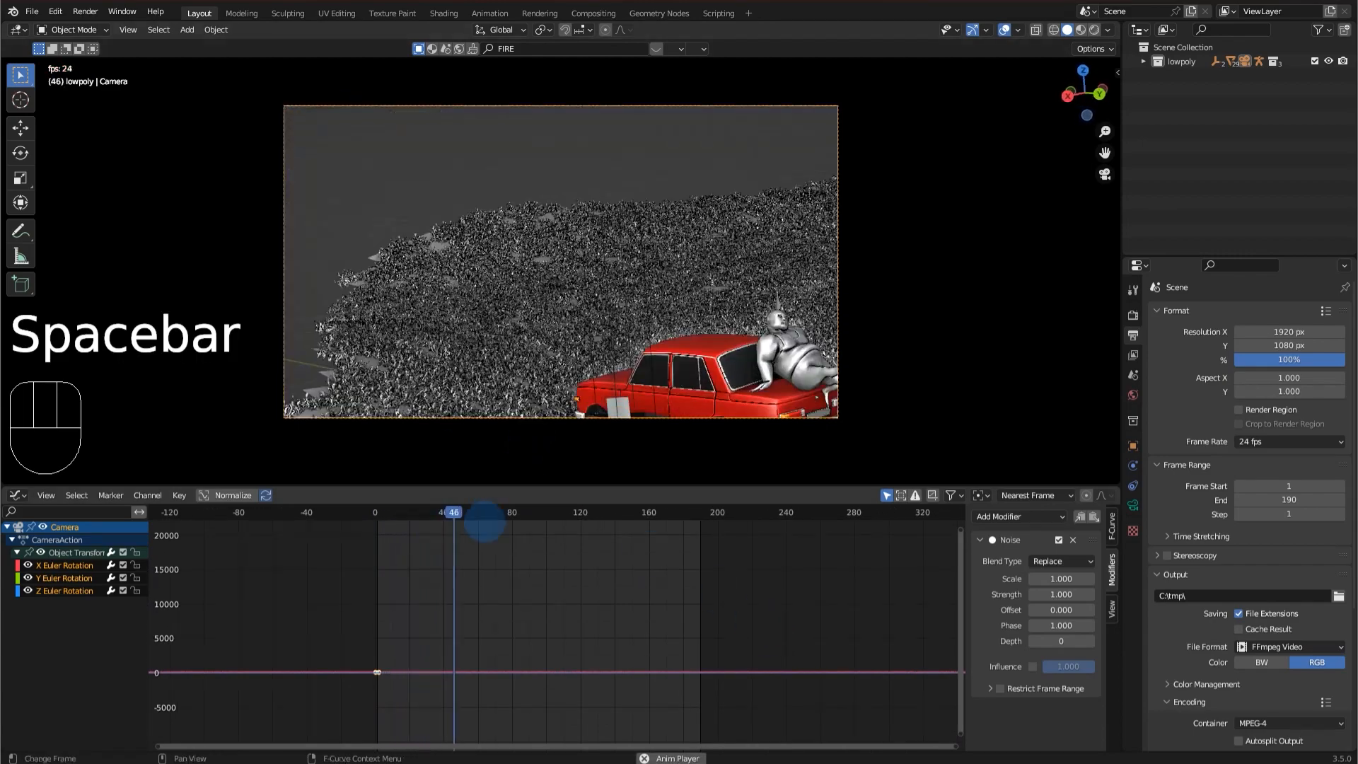
pyautogui.press('space')
# Select the Z Euler Rotation curve, return to frame 0, and try a larger Noise scale of about 9.1.
pyautogui.click(68, 591)
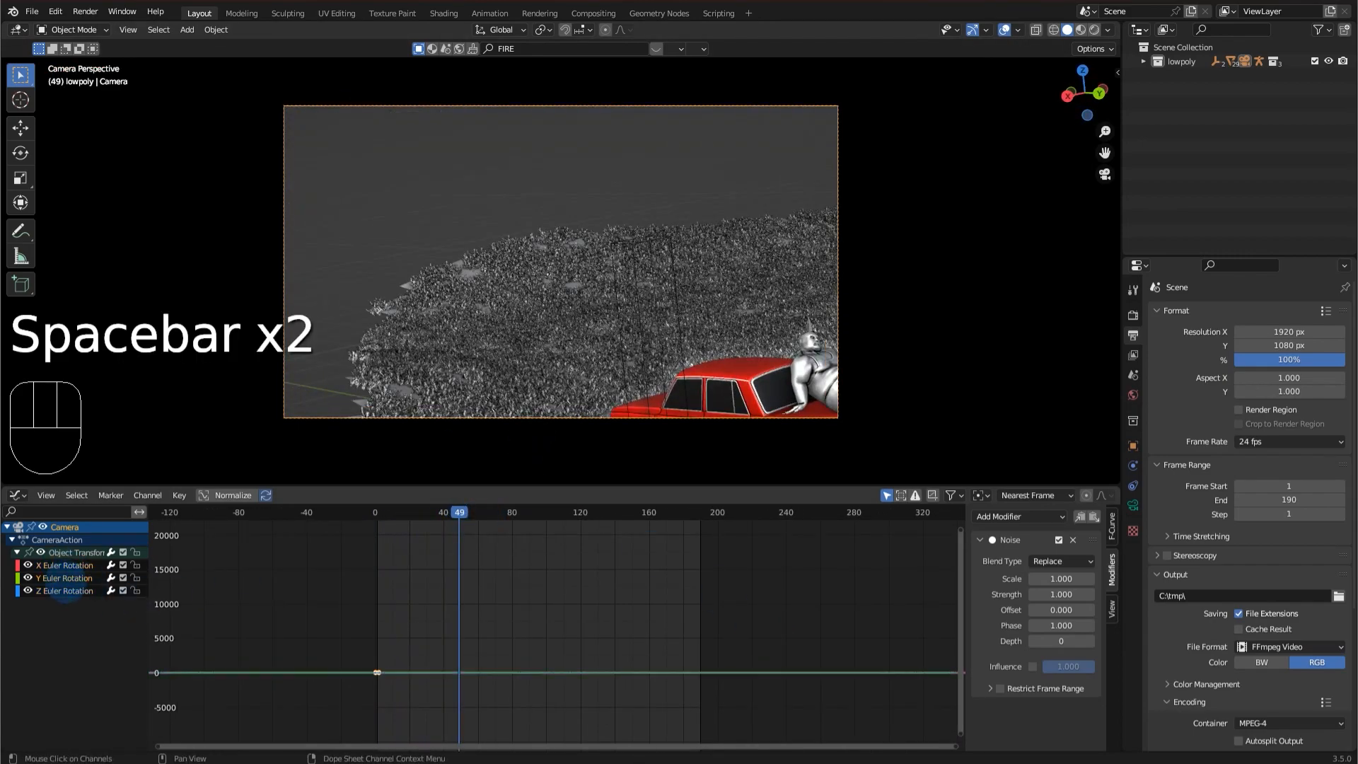
pyautogui.moveTo(450, 529); pyautogui.dragTo(374, 515)
pyautogui.moveTo(1063, 578); pyautogui.dragTo(1114, 578)
pyautogui.moveTo(518, 605); pyautogui.dragTo(743, 685, button='middle')
pyautogui.moveTo(1061, 578); pyautogui.dragTo(1093, 578)
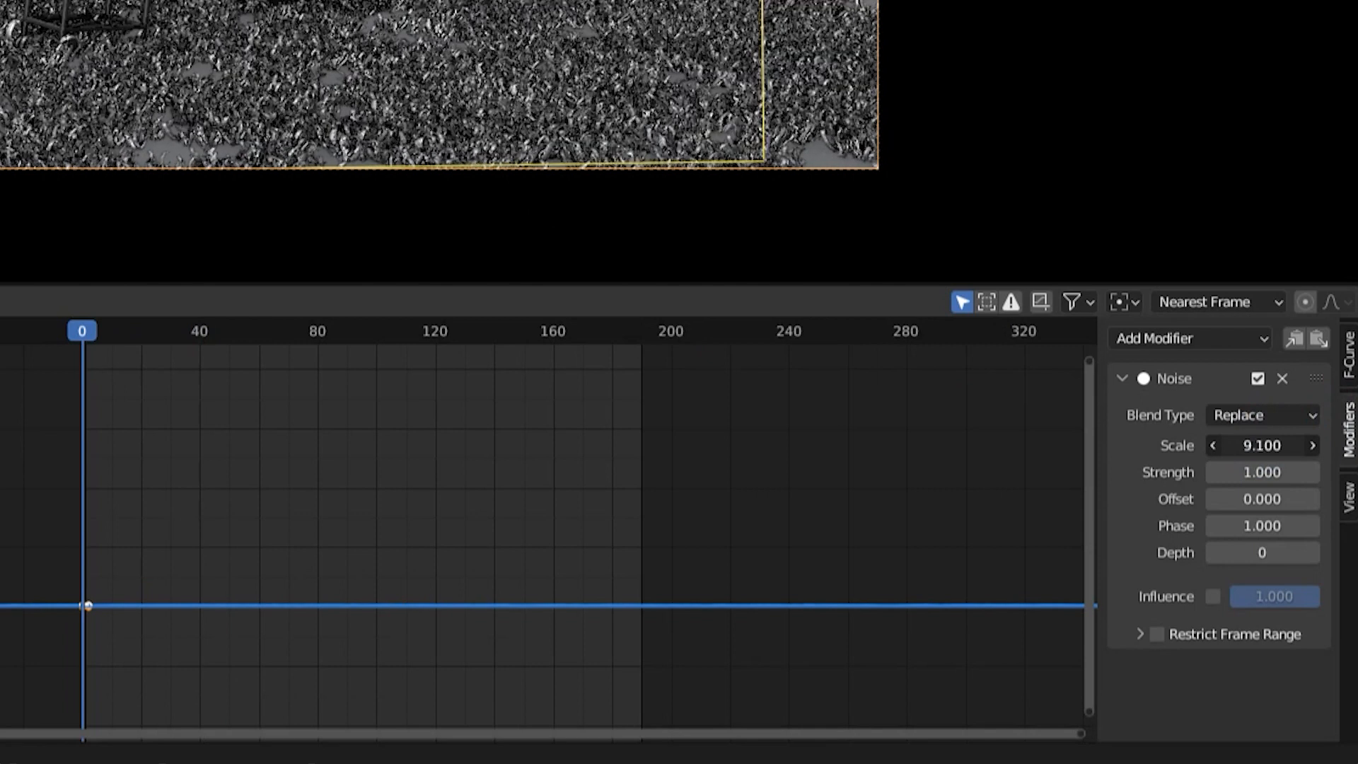
pyautogui.moveTo(1263, 446); pyautogui.dragTo(1273, 446)
# Examine the Z rotation curve up close and try a Noise scale of about 4.5.
pyautogui.keyDown('ctrl'); pyautogui.moveTo(176, 503); pyautogui.dragTo(292, 533, button='middle'); pyautogui.keyUp('ctrl')
pyautogui.scroll(-9, 427, 545)
pyautogui.moveTo(451, 516); pyautogui.dragTo(418, 477, button='middle')
pyautogui.scroll(-1, 579, 488)
pyautogui.moveTo(1281, 447)
pyautogui.mouseDown()
pyautogui.moveTo(1331, 446)
pyautogui.moveTo(1254, 446)
pyautogui.moveTo(1282, 446)
pyautogui.mouseUp()
pyautogui.click(1282, 446)
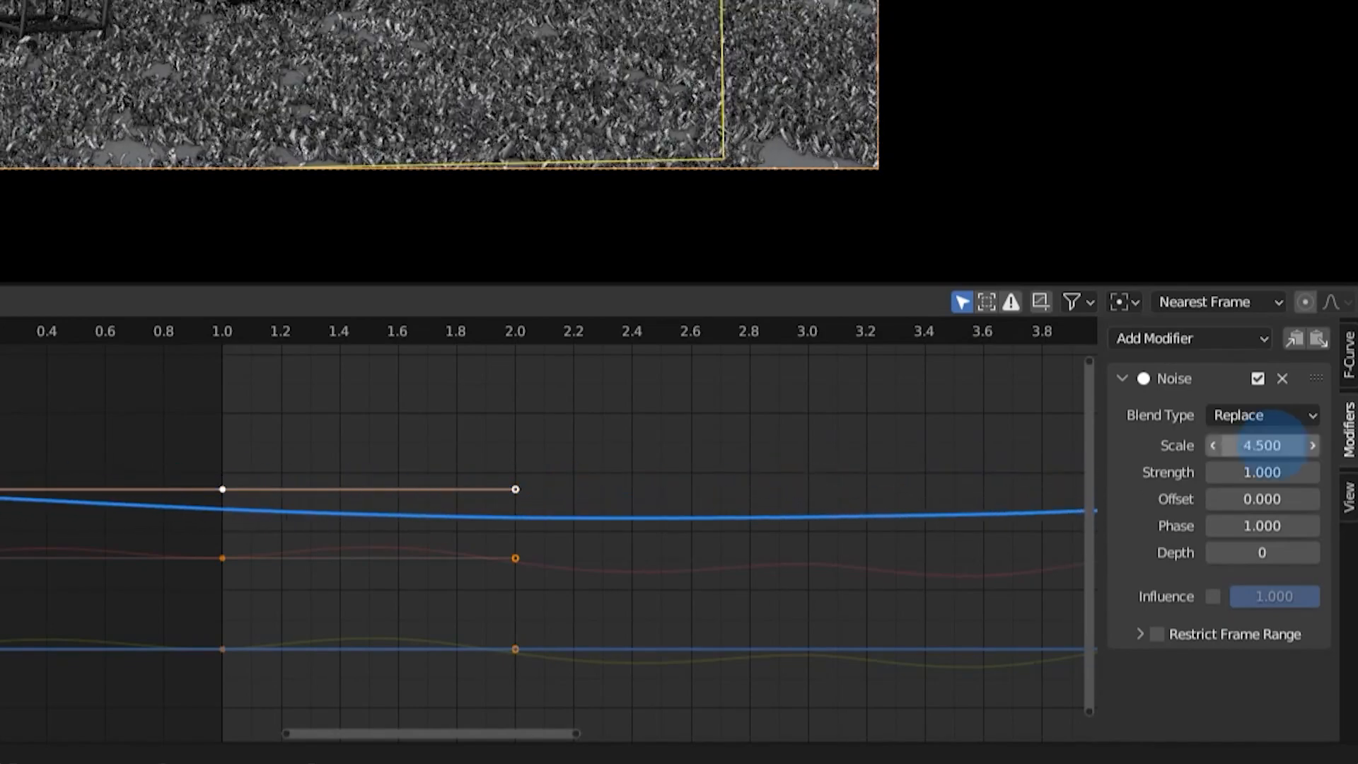
pyautogui.press('Return')
# Set the Z rotation curve's Noise scale to 15 and its strength to 0.1.
pyautogui.click(1274, 445)
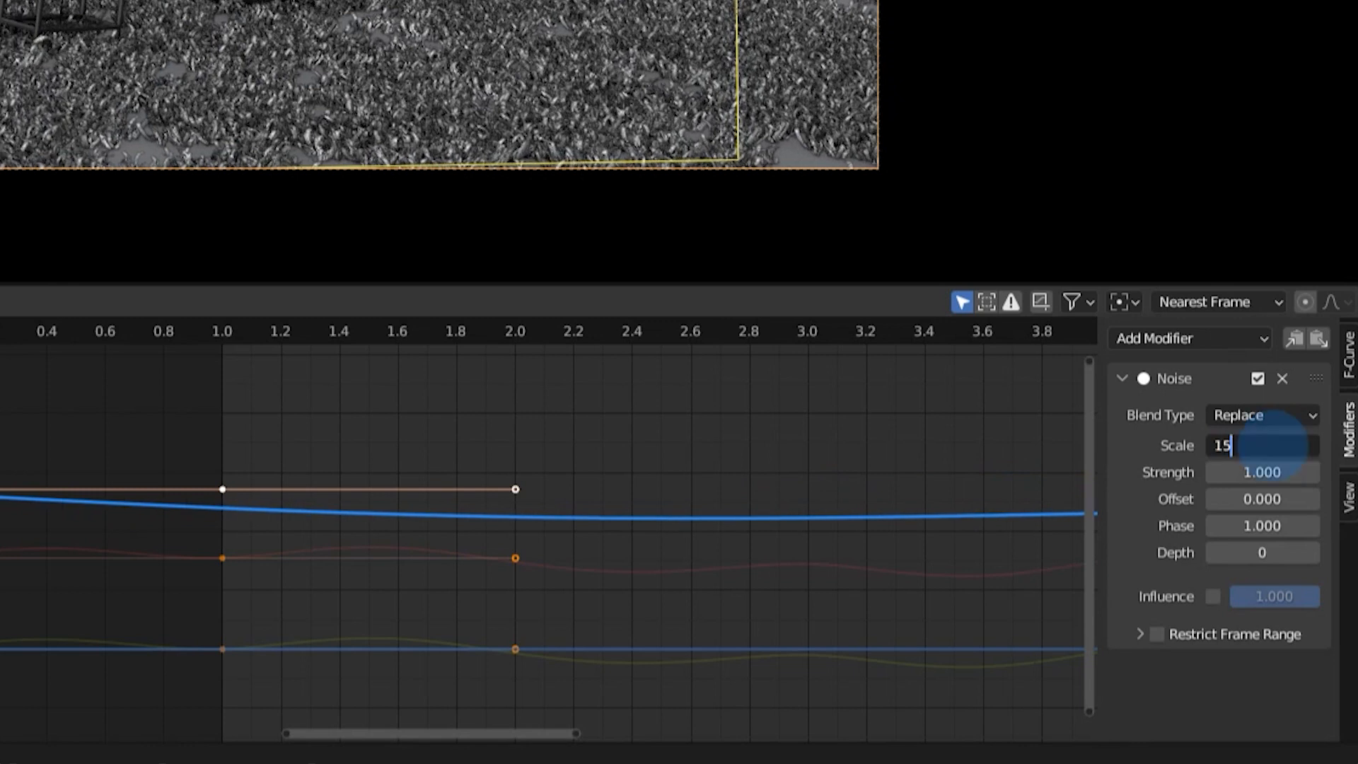
pyautogui.write('15')
pyautogui.press('Return')
pyautogui.moveTo(1280, 474)
pyautogui.mouseDown()
pyautogui.moveTo(1211, 474)
pyautogui.moveTo(1283, 474)
pyautogui.mouseUp()
pyautogui.click(1275, 472)
pyautogui.write('0')
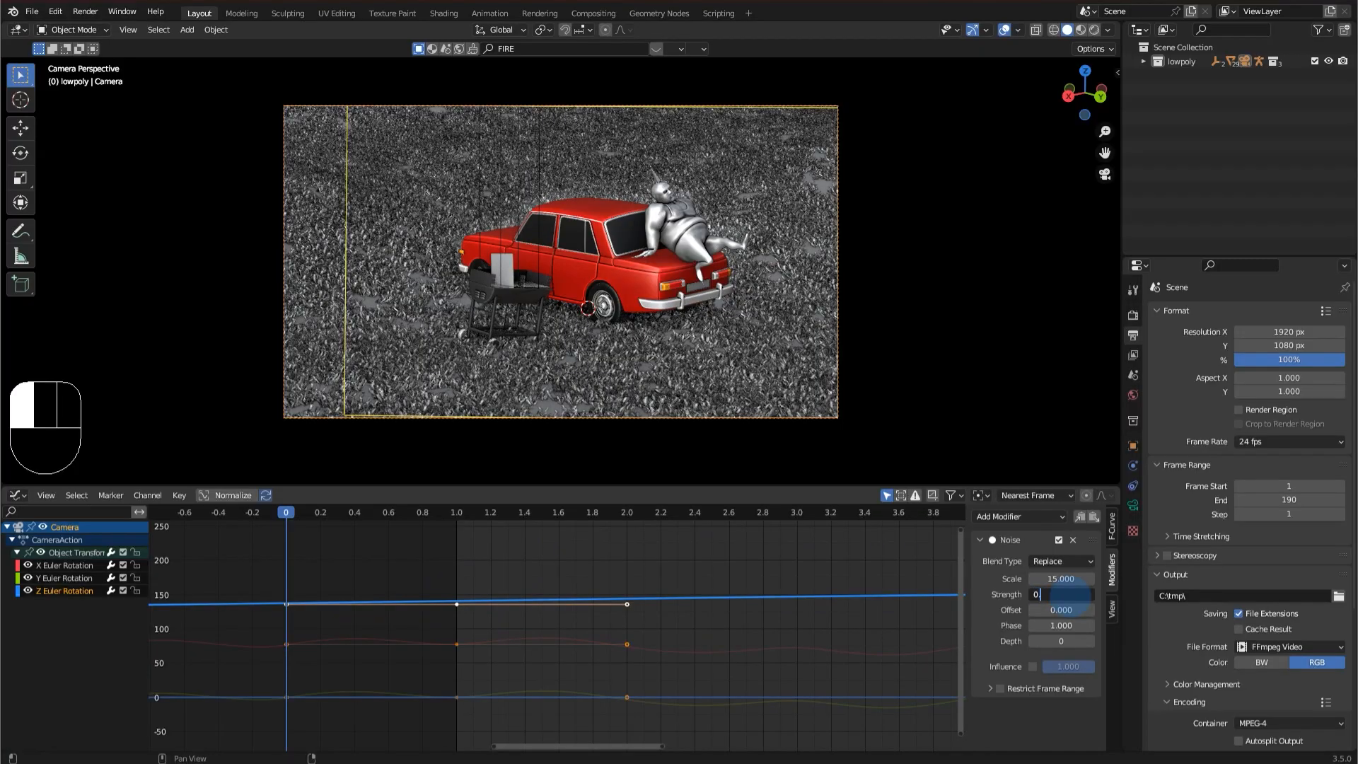
pyautogui.write('.1')
pyautogui.press('Return')
# Play the animation to check how the camera moves with the softened Z rotation noise.
pyautogui.scroll(-2, 585, 576)
pyautogui.press('space')
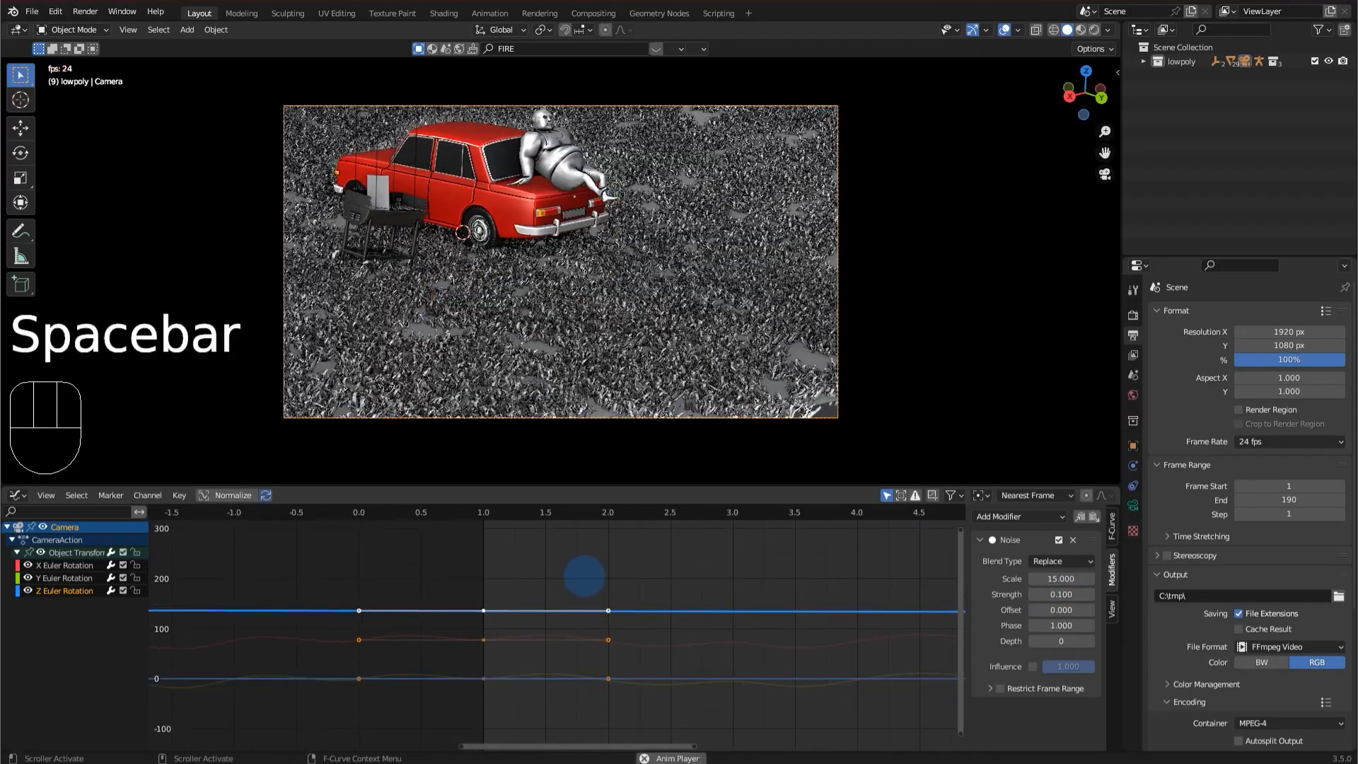
pyautogui.press('space')
pyautogui.press('space')
pyautogui.scroll(-4, 668, 598)
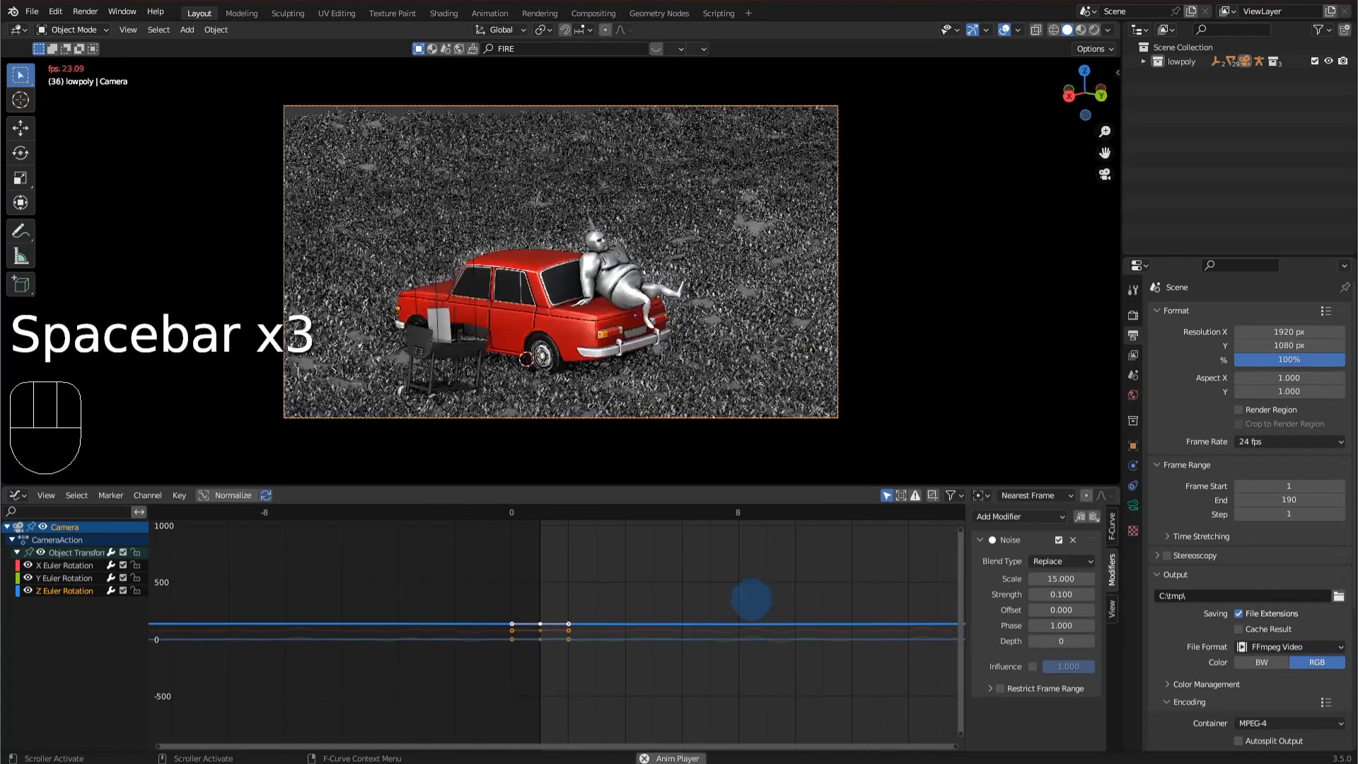
pyautogui.scroll(2, 722, 622)
pyautogui.press('space')
# Set the X Euler Rotation curve's Noise modifier to scale 15, strength 0.1 and phase 100.
pyautogui.click(530, 633)
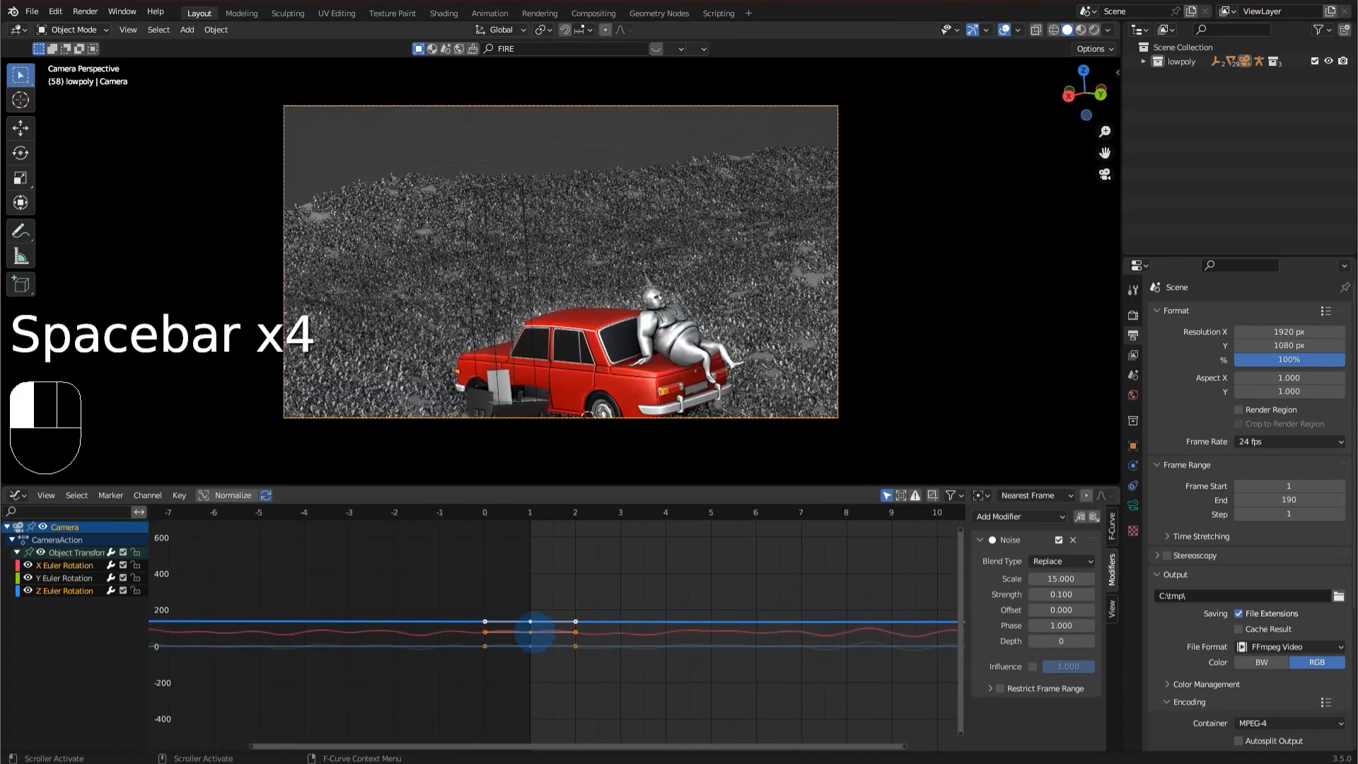
pyautogui.moveTo(1062, 579); pyautogui.dragTo(1139, 579)
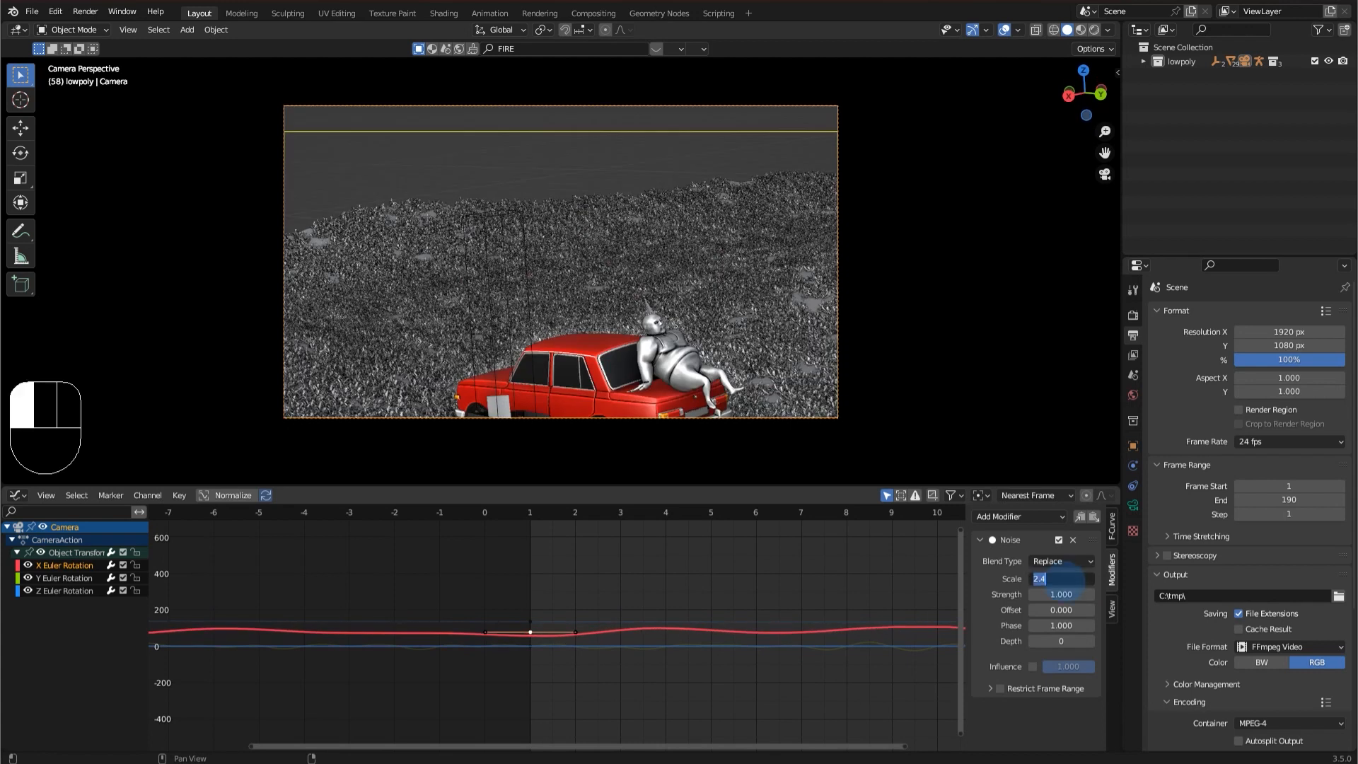
pyautogui.write('15')
pyautogui.press('Return')
pyautogui.click(1062, 594)
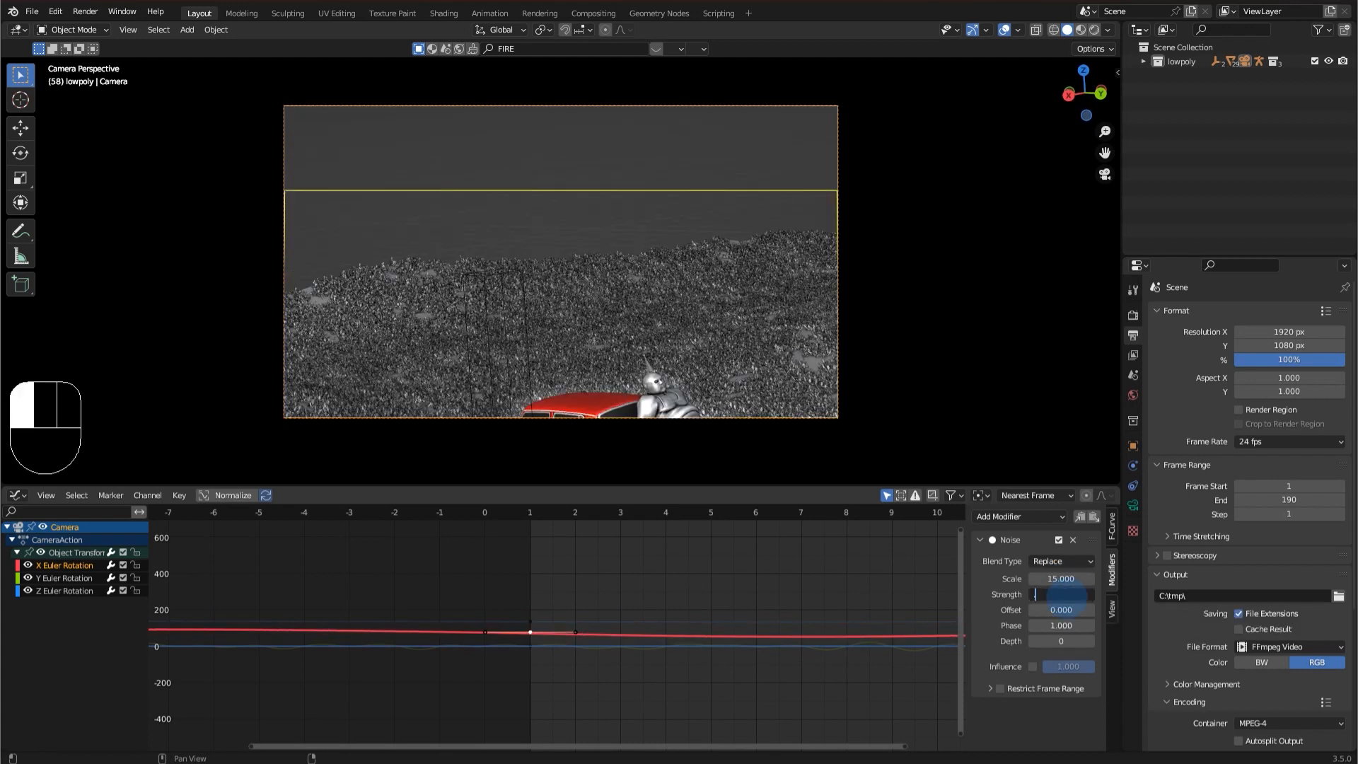
pyautogui.write('0.1')
pyautogui.press('Return')
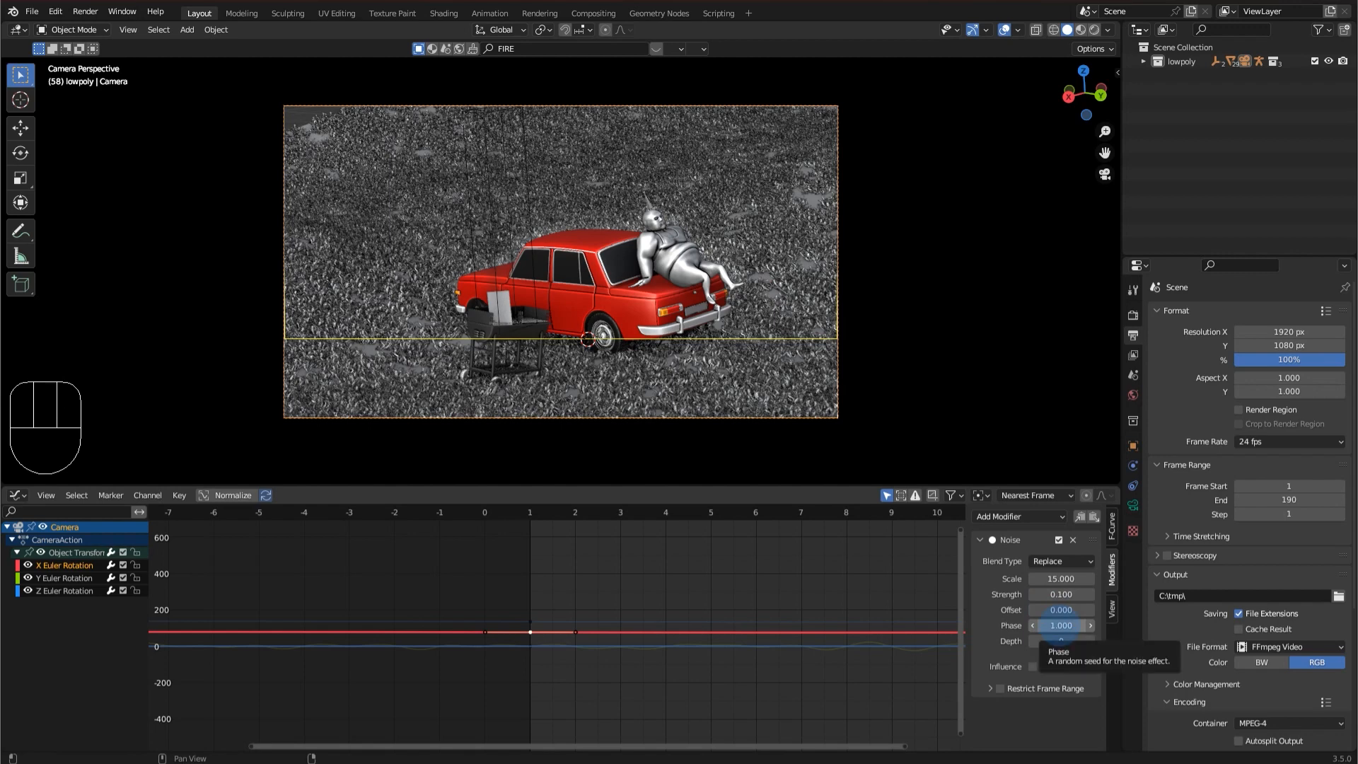
pyautogui.moveTo(1061, 626)
pyautogui.mouseDown()
pyautogui.moveTo(1117, 625)
pyautogui.moveTo(1061, 626)
pyautogui.mouseUp()
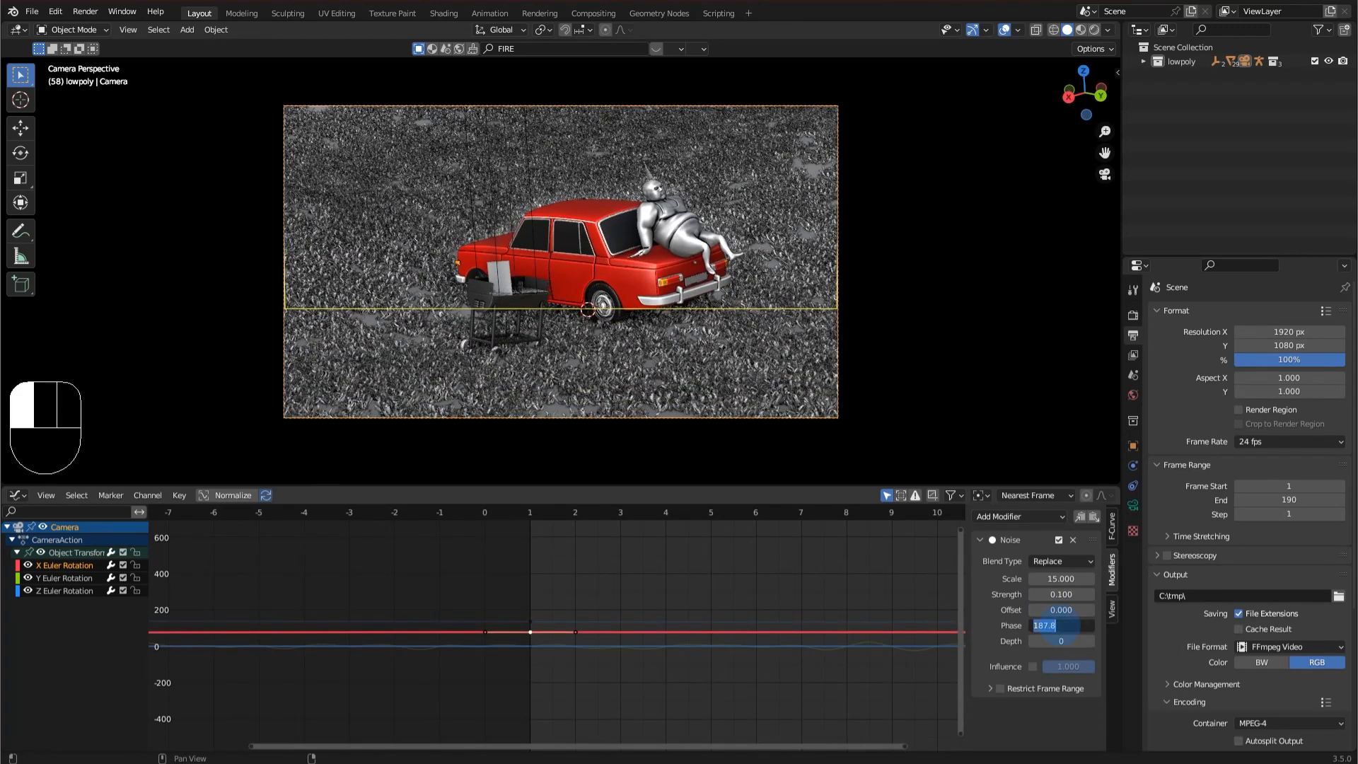
pyautogui.press('Return')
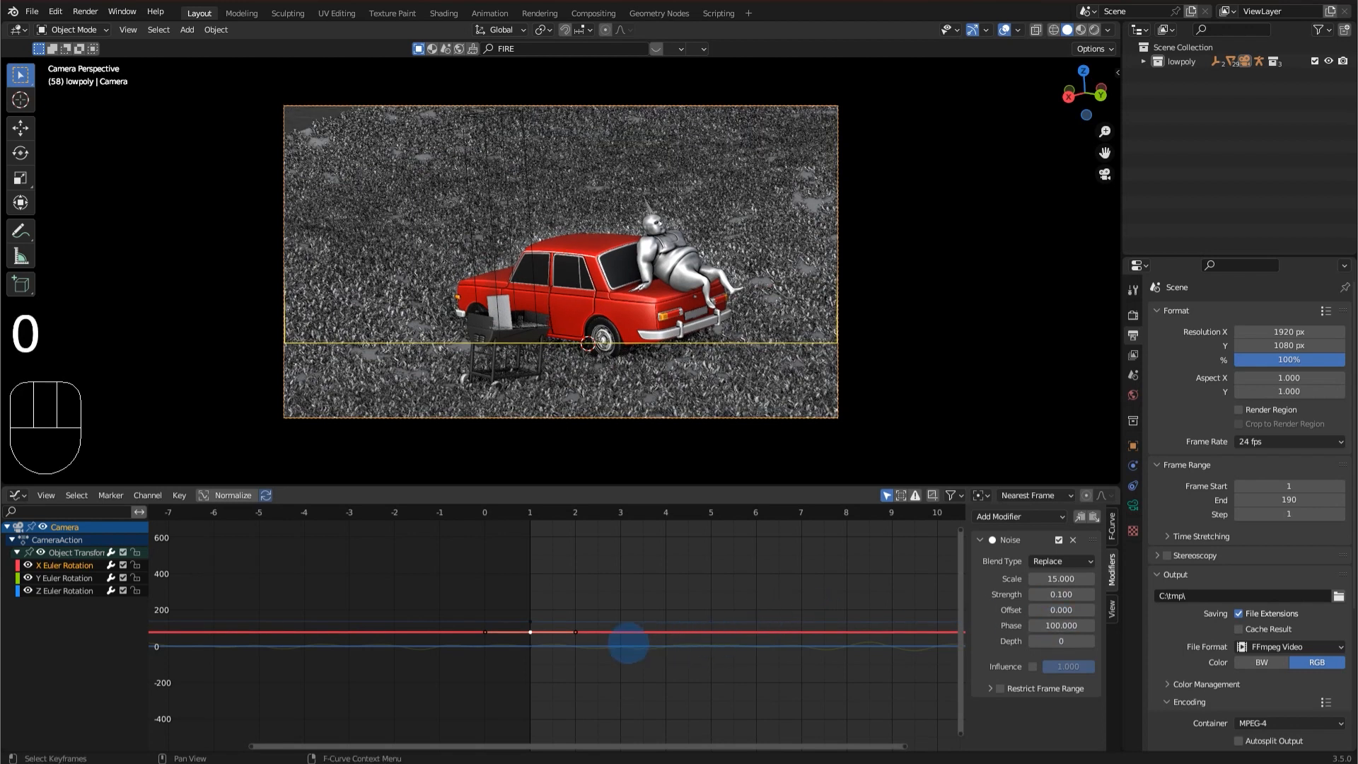
# Set the Y Euler Rotation curve's Noise modifier to scale 15, strength 0.1 and phase 200.
pyautogui.click(525, 647)
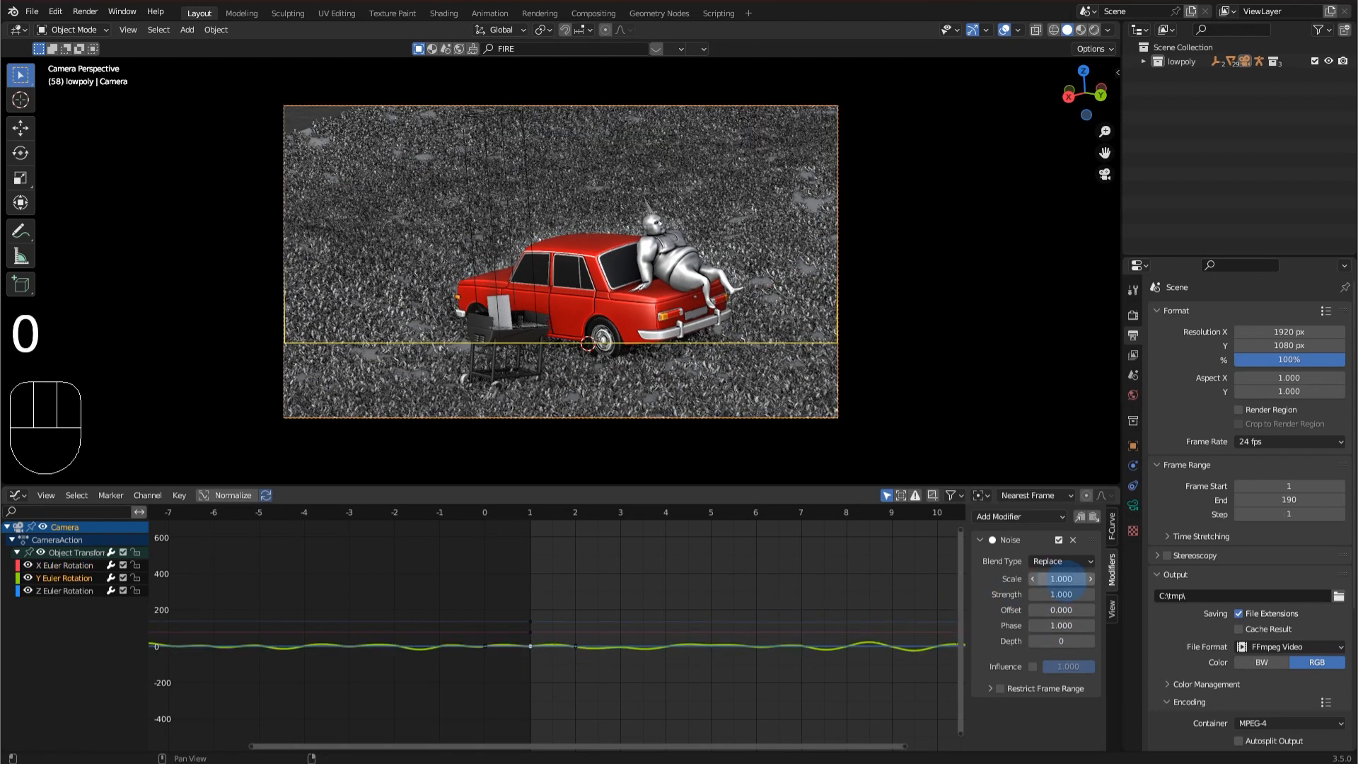
pyautogui.click(1061, 578)
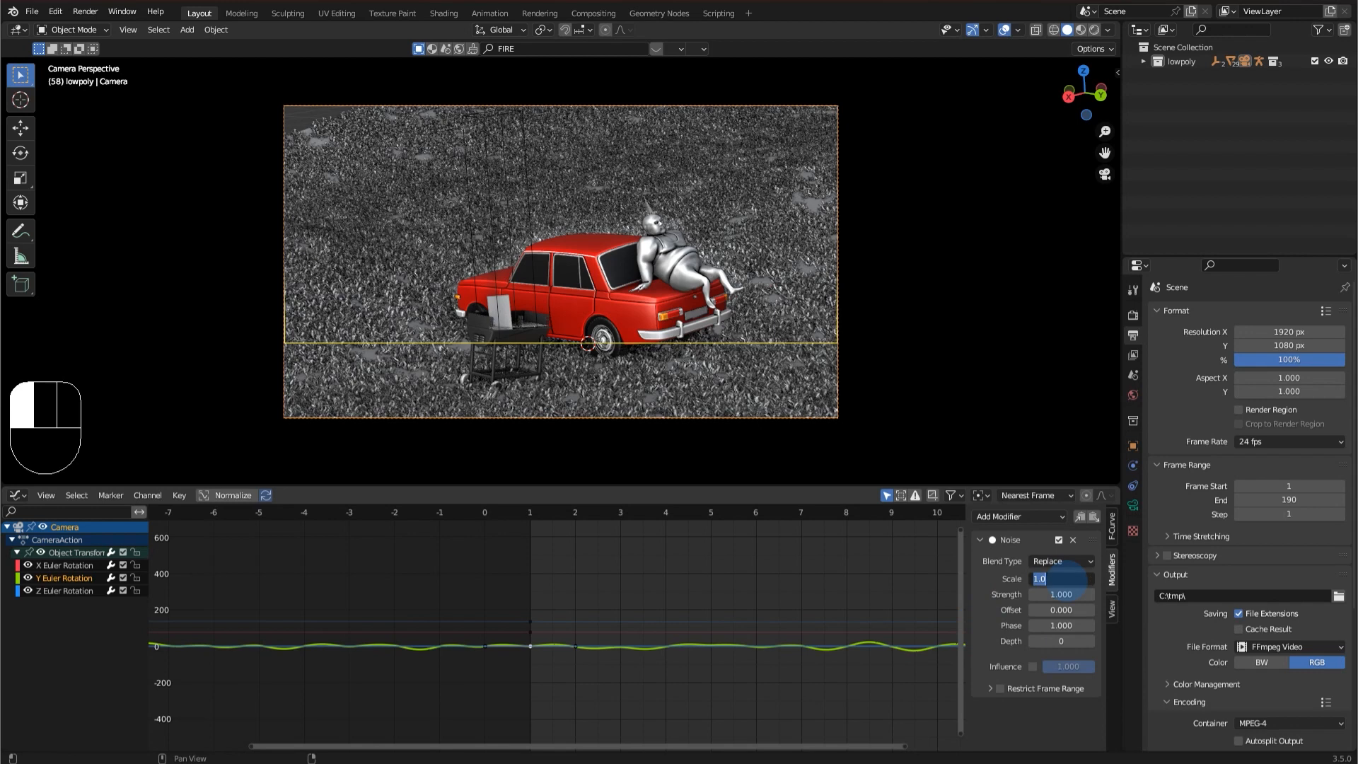
pyautogui.press('Return')
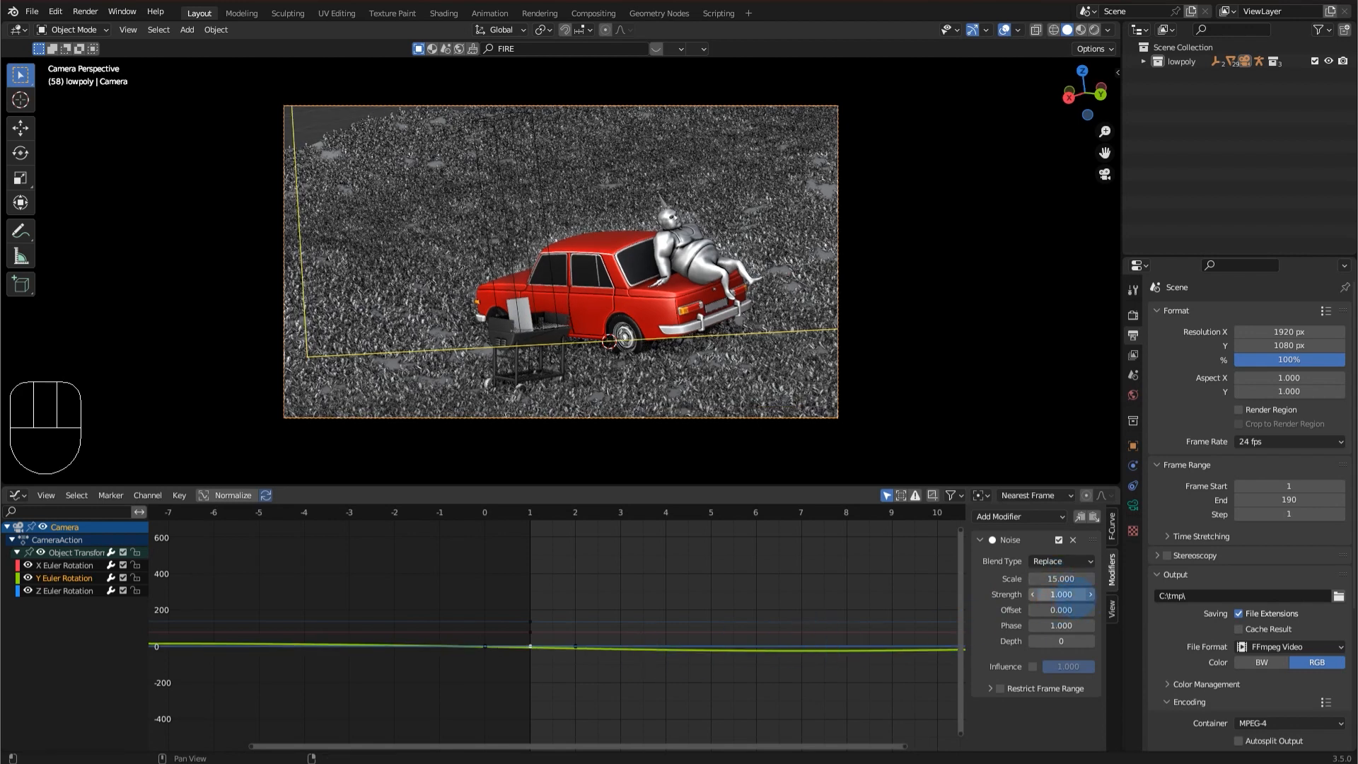
pyautogui.click(1064, 594)
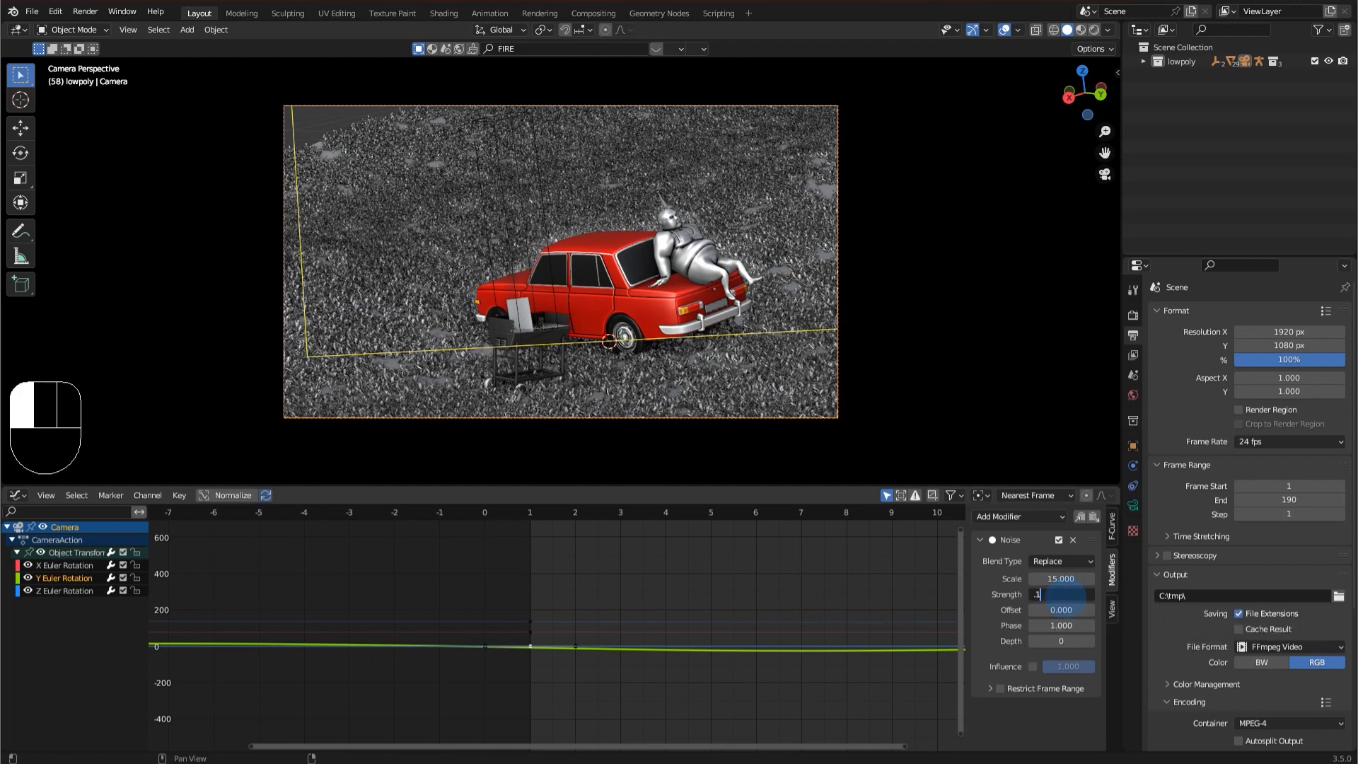
pyautogui.write('.1')
pyautogui.press('Return')
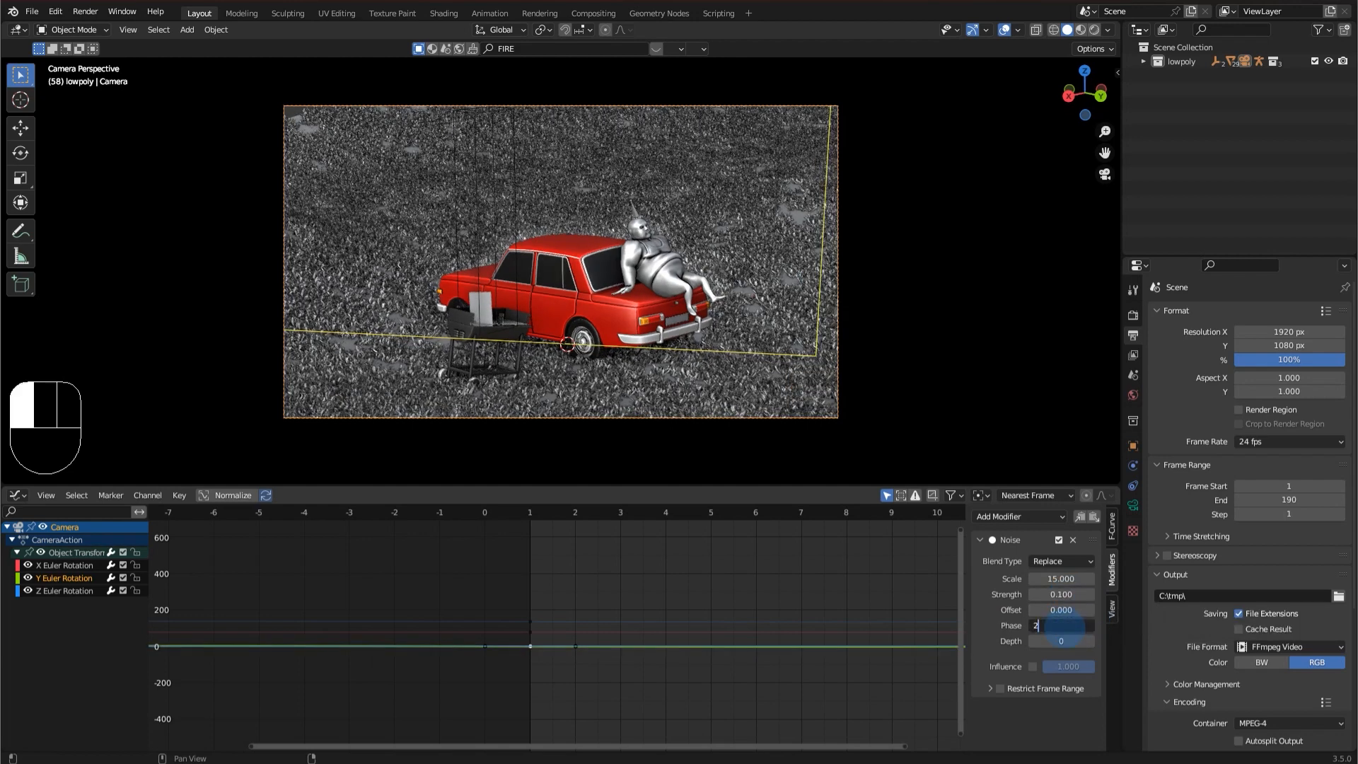
pyautogui.press('Return')
# Play the animation to check the camera shake with noise on all three rotation curves.
pyautogui.press('space')
pyautogui.scroll(-10, 803, 585)
pyautogui.moveTo(803, 579); pyautogui.dragTo(700, 564, button='middle')
pyautogui.scroll(-20, 782, 541)
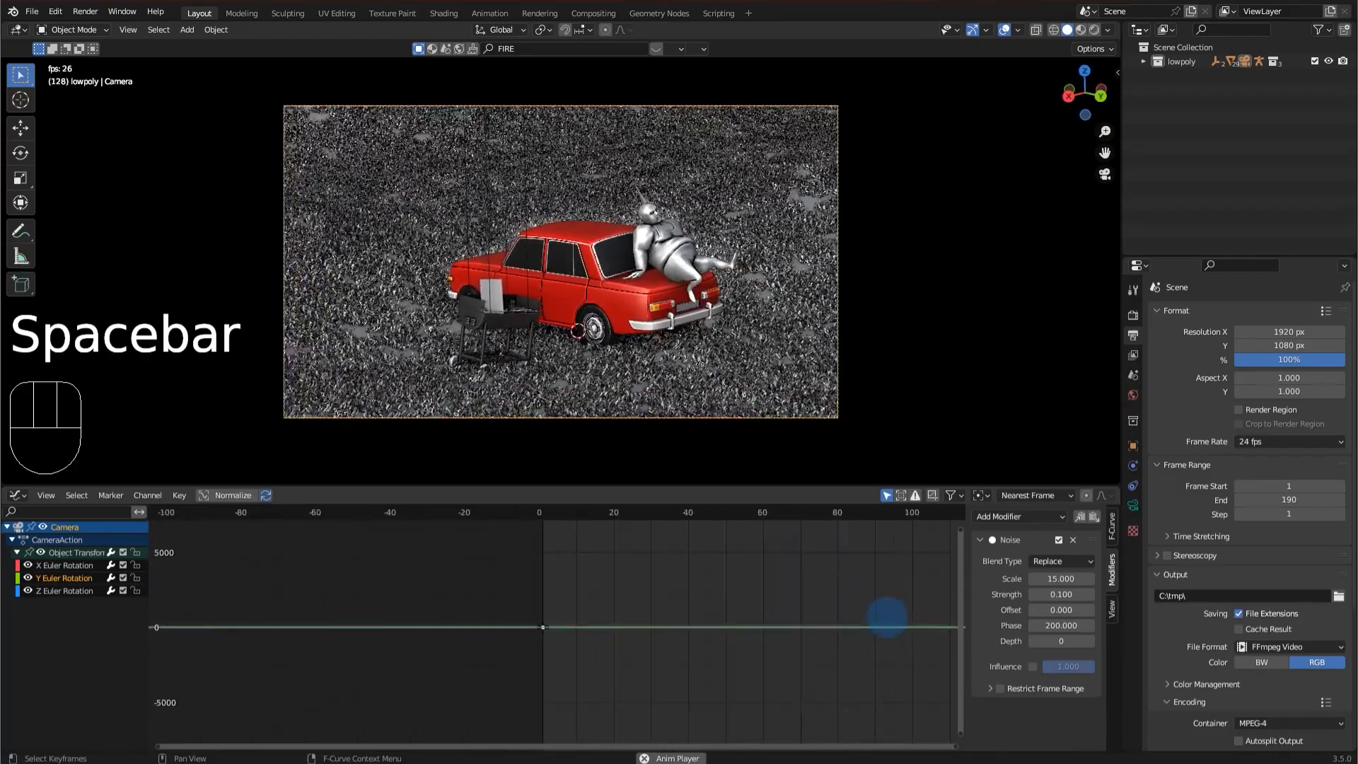
pyautogui.press('space')
pyautogui.scroll(20, 646, 570)
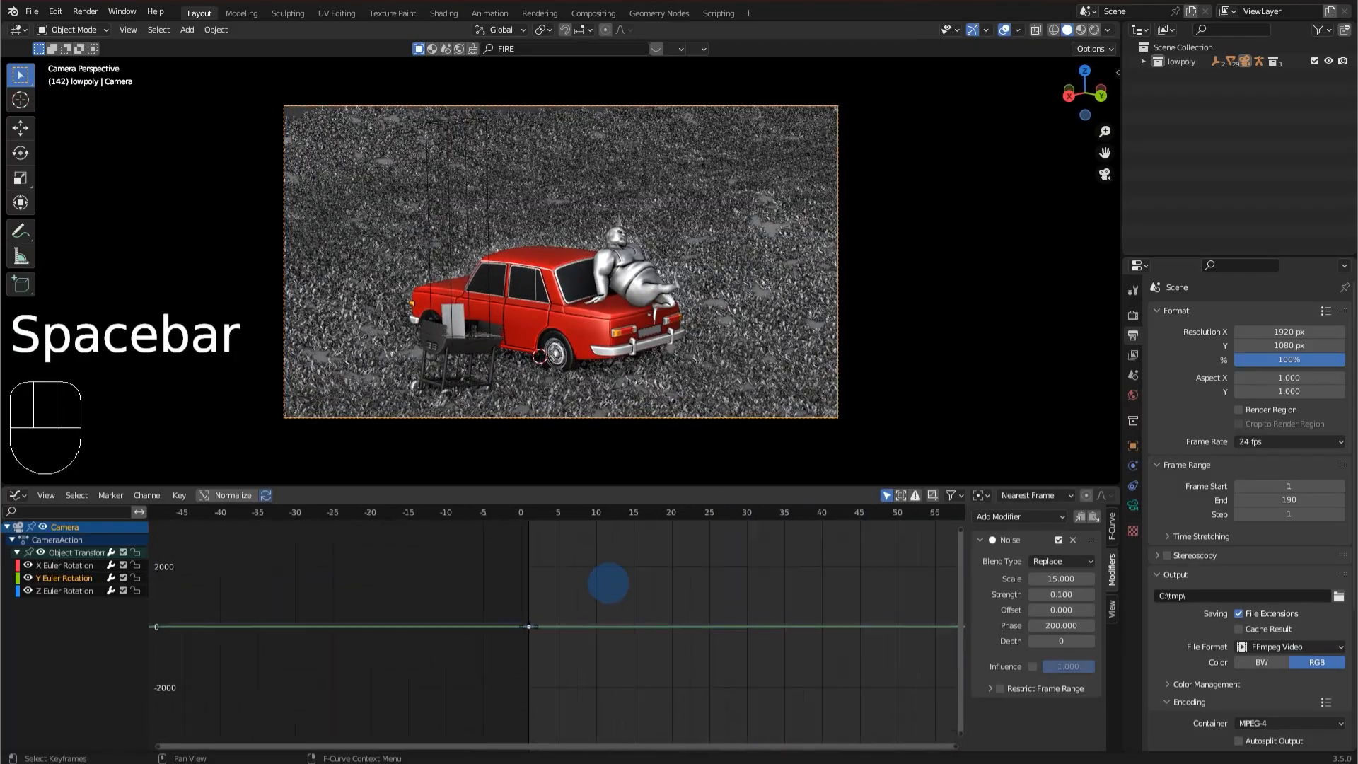
pyautogui.scroll(2, 476, 618)
pyautogui.scroll(-1, 828, 570)
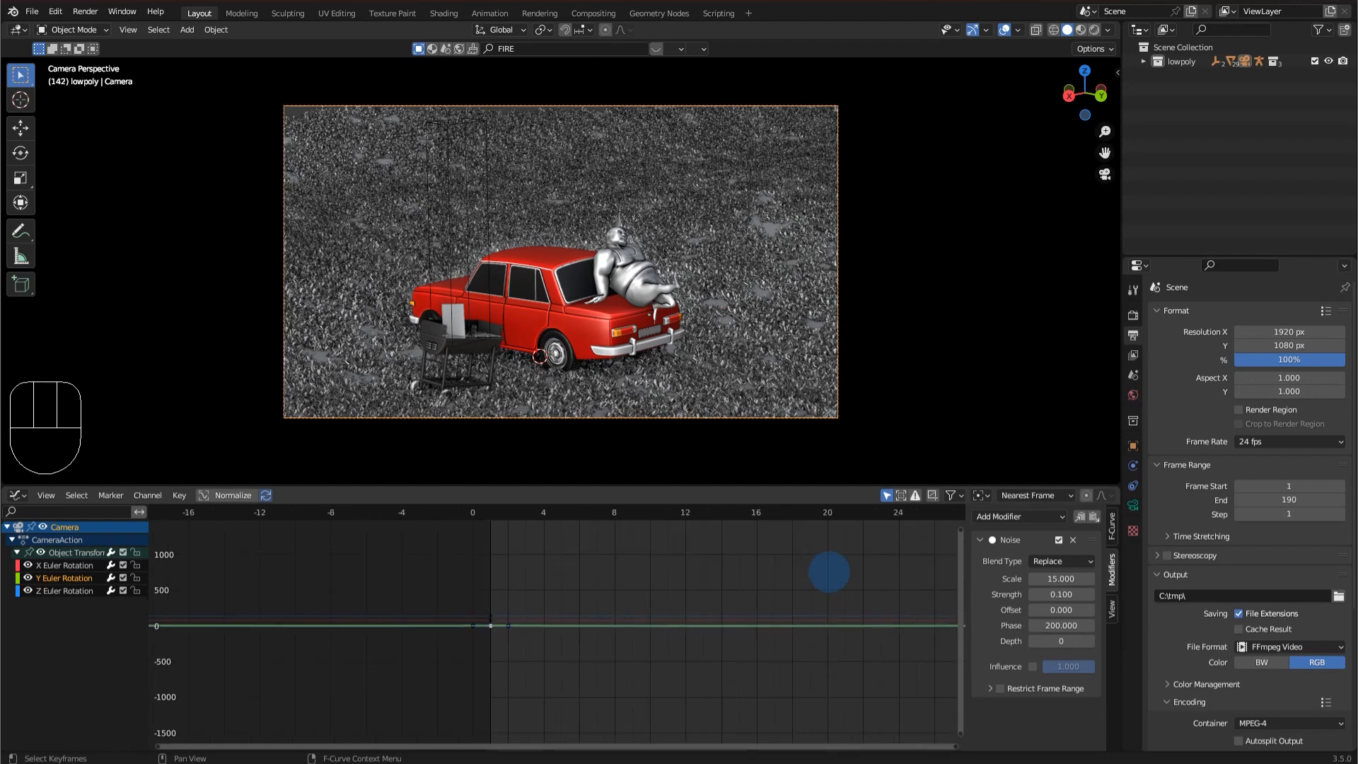
pyautogui.press('space')
pyautogui.press('space')
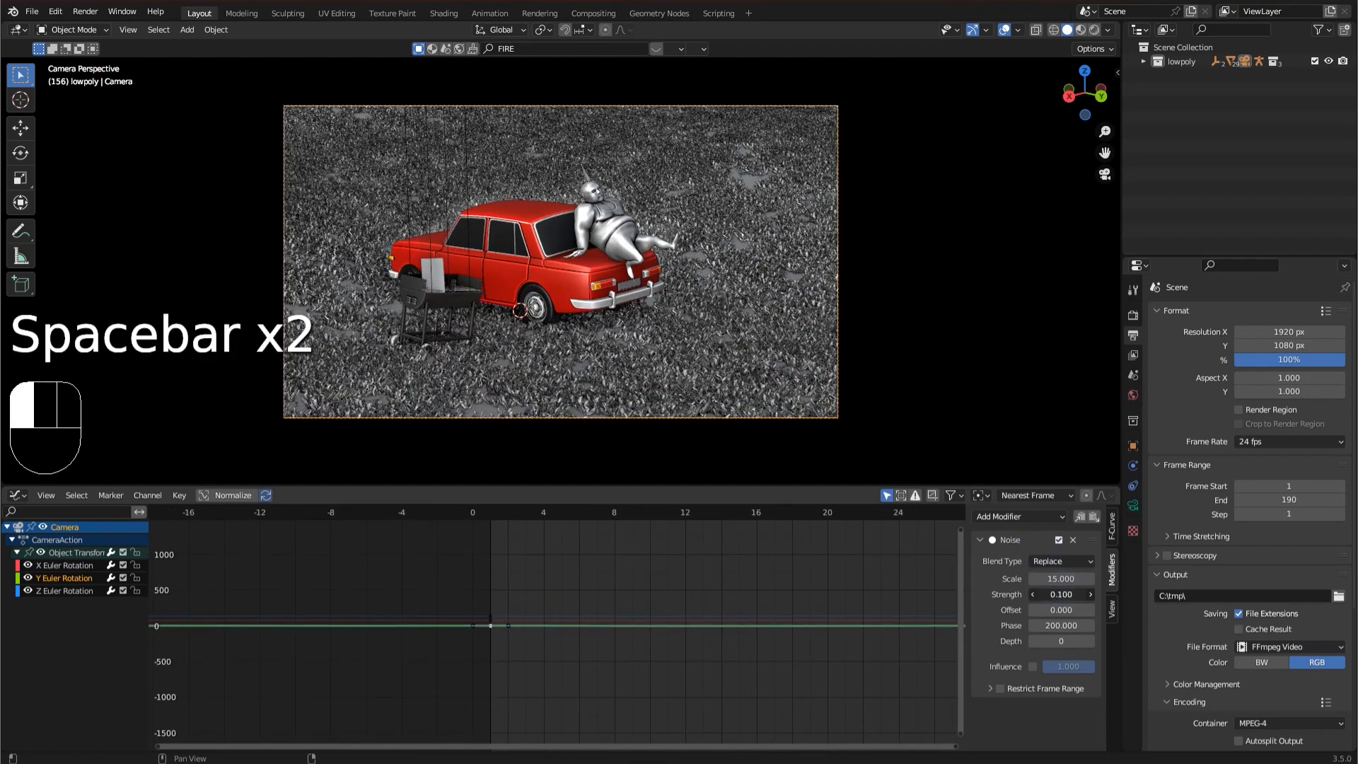
# Reduce the Noise strength to 0.02 on the camera's Y, X and Z Euler Rotation curves.
pyautogui.click(1066, 592)
pyautogui.write('.020')
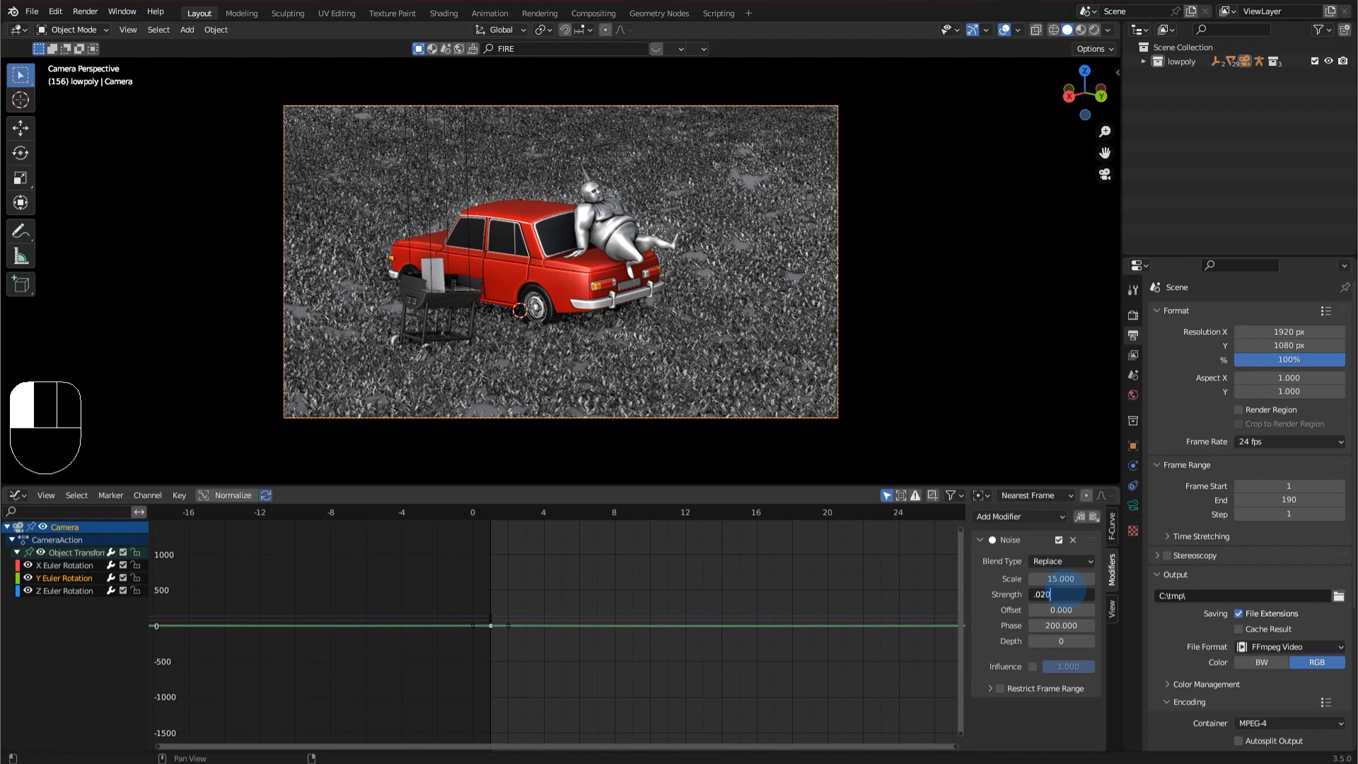
pyautogui.click(602, 616)
pyautogui.scroll(5, 585, 612)
pyautogui.click(581, 617)
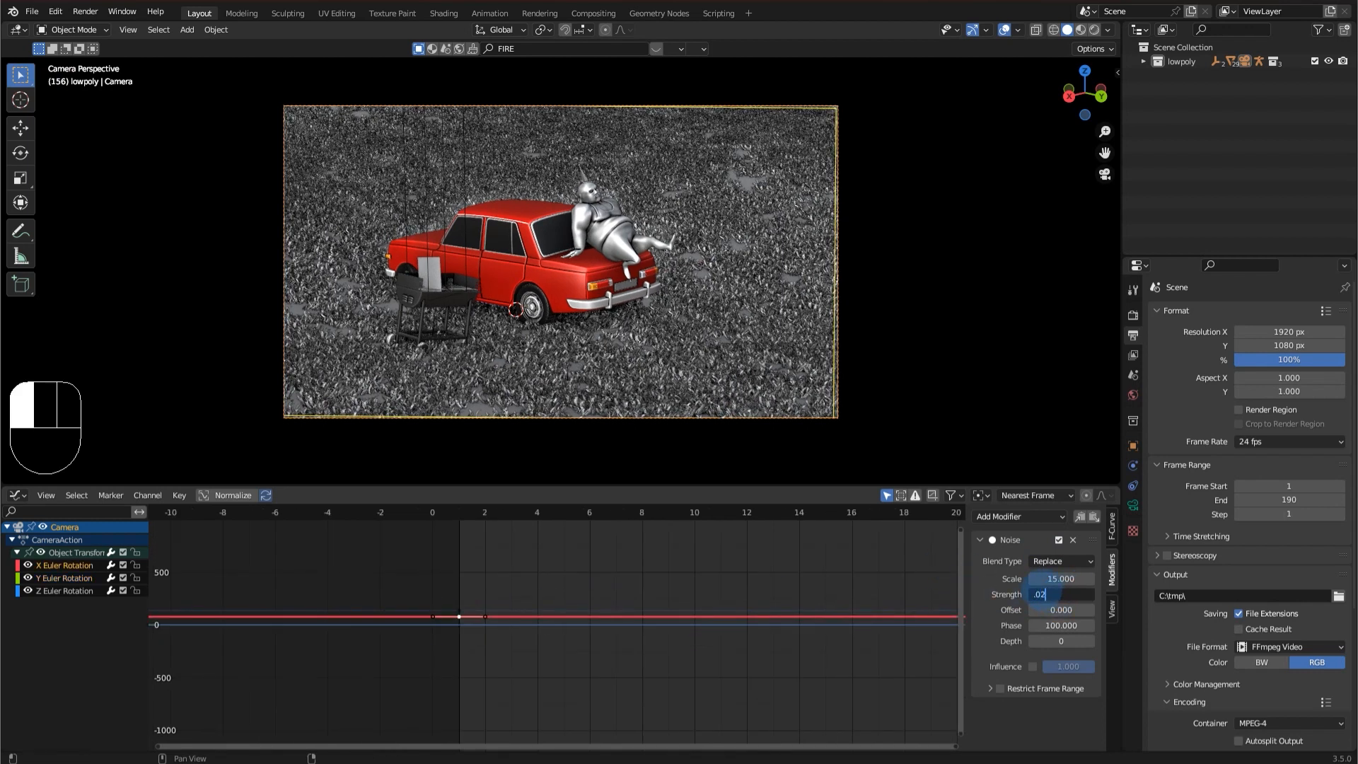
pyautogui.press('Return')
pyautogui.click(455, 610)
pyautogui.doubleClick(1062, 594)
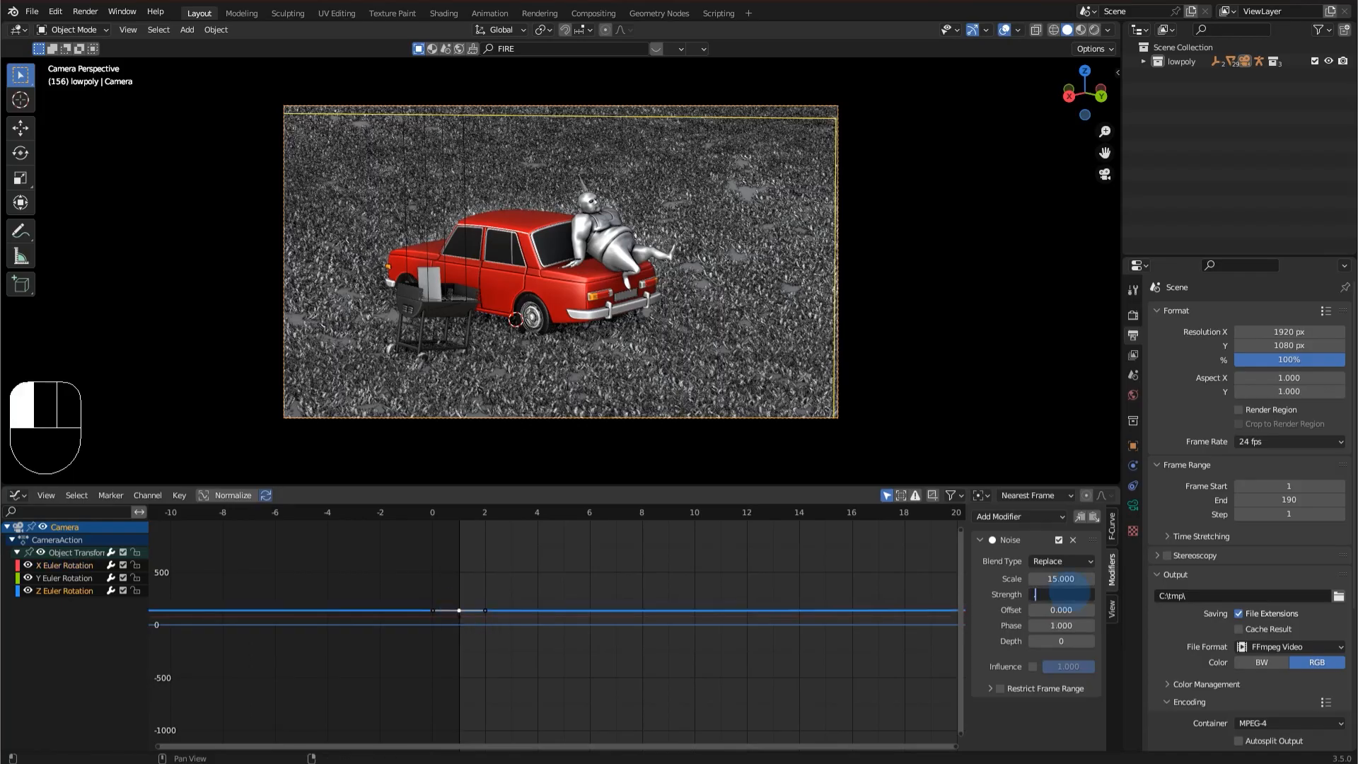
pyautogui.press('Return')
# Play the animation across the frame range to check the weaker camera shake, and save the file.
pyautogui.press('space')
pyautogui.scroll(-12, 748, 570)
pyautogui.moveTo(745, 567); pyautogui.dragTo(417, 575, button='middle')
pyautogui.scroll(-8, 776, 564)
pyautogui.moveTo(776, 564); pyautogui.dragTo(641, 570, button='middle')
pyautogui.press('space')
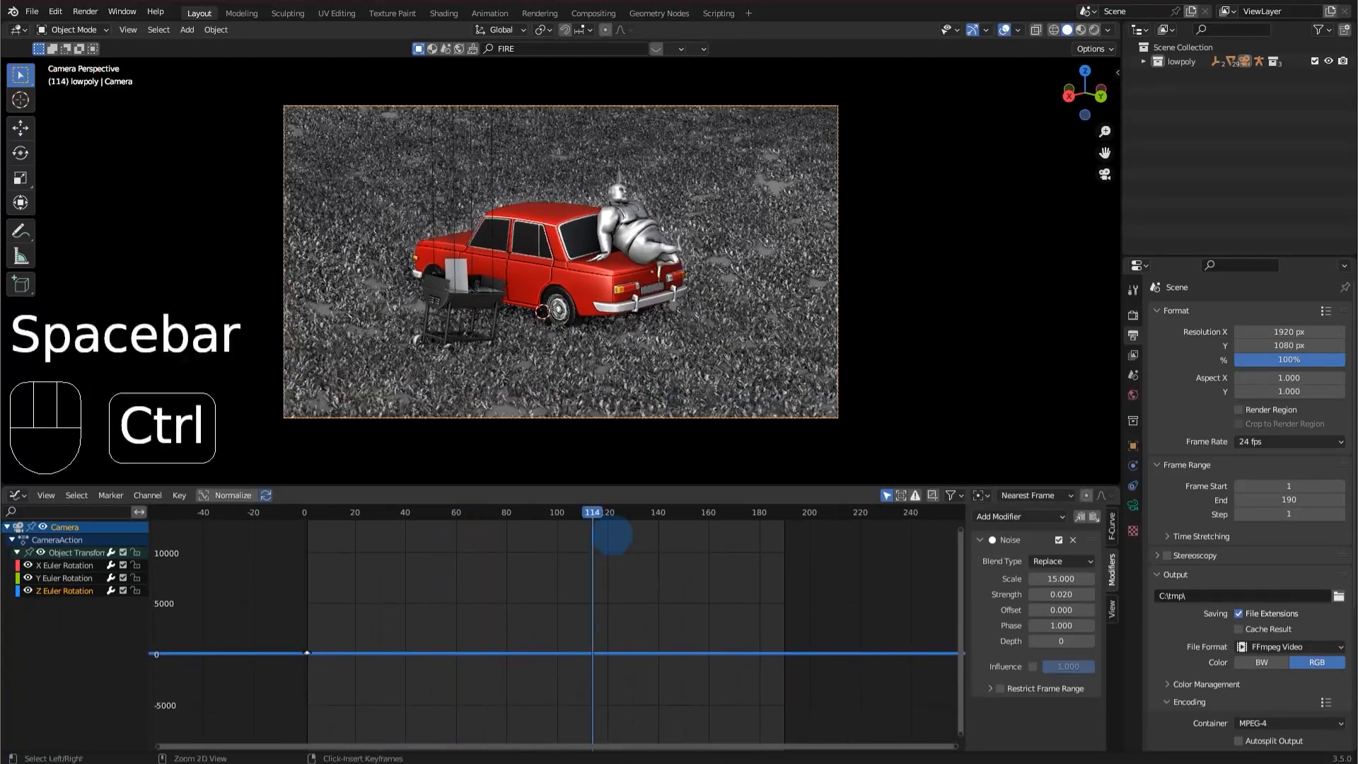
pyautogui.hotkey('ctrl', 's')
# Return to frame 0 and play the animation through the camera in rendered viewport shading.
pyautogui.moveTo(415, 516); pyautogui.dragTo(287, 510)
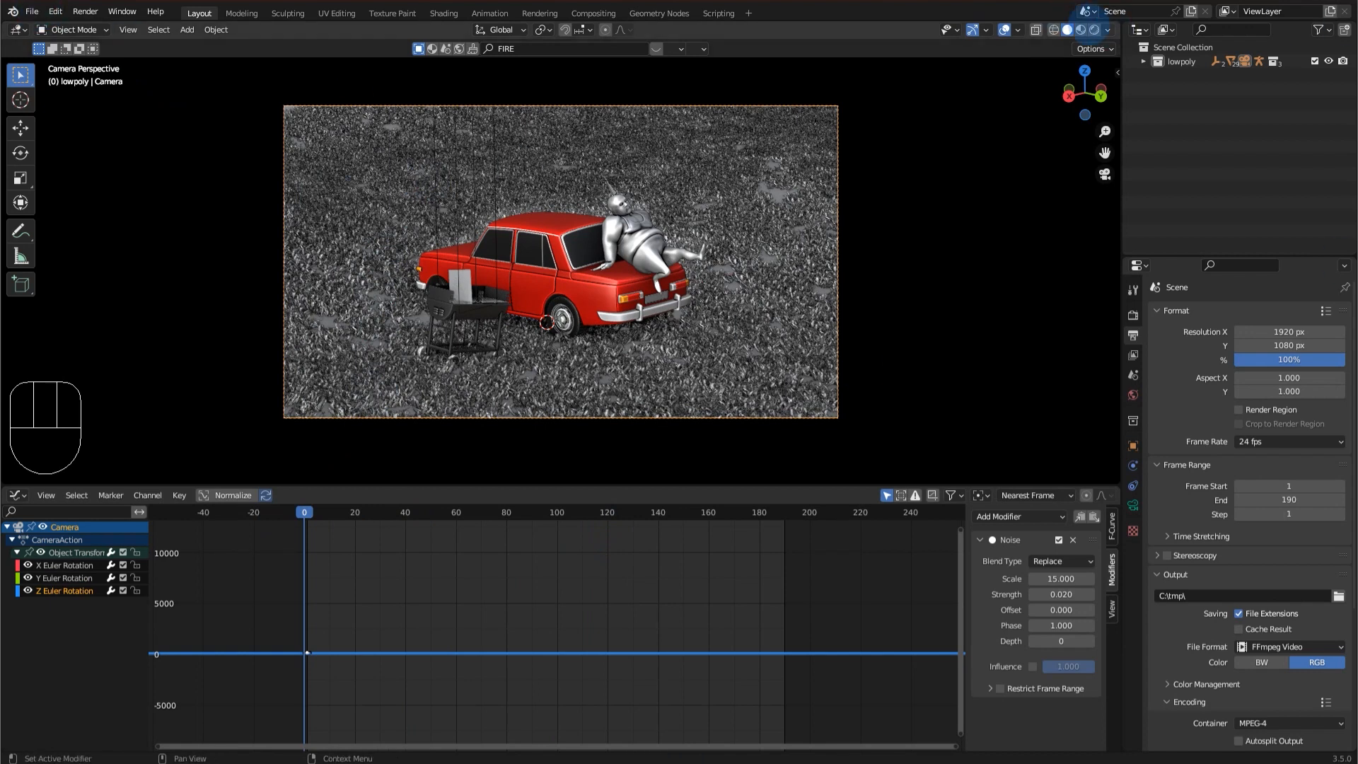
pyautogui.click(1094, 30)
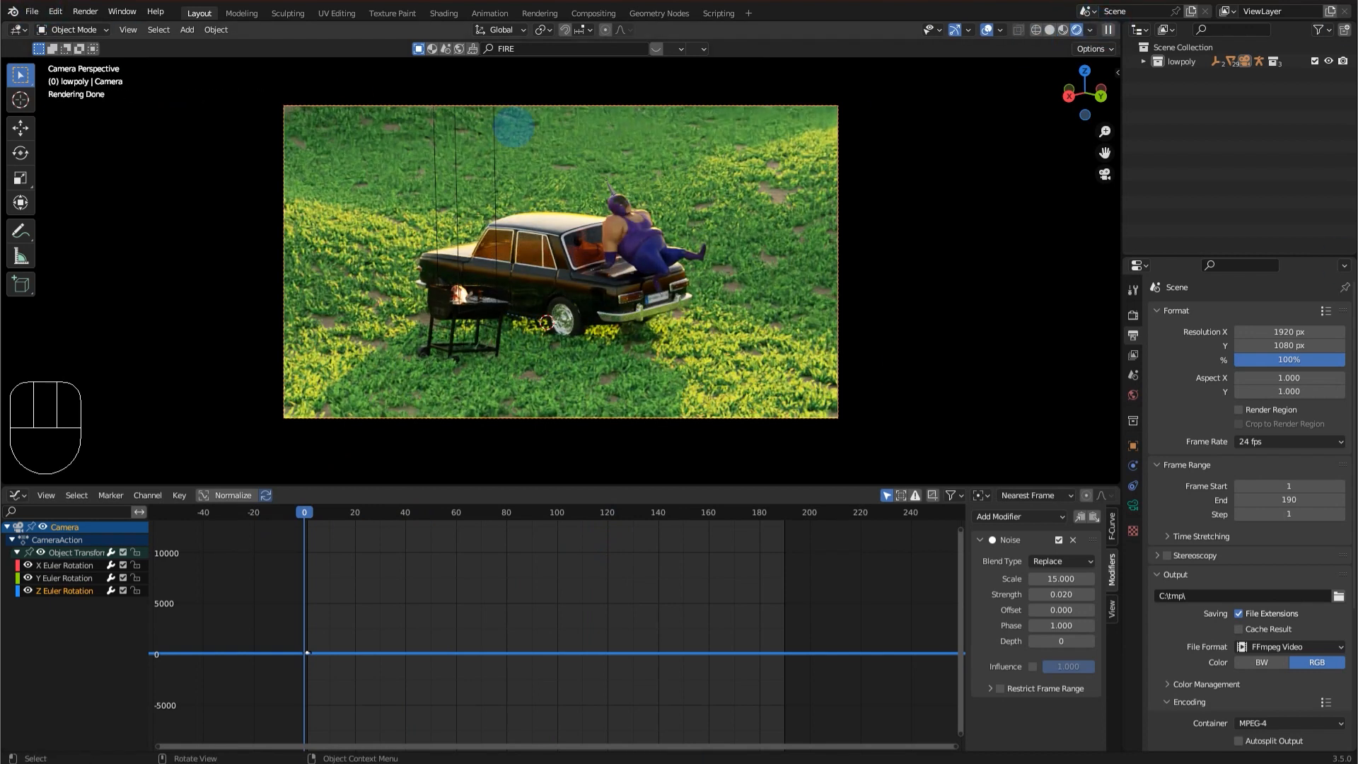
pyautogui.press('space')
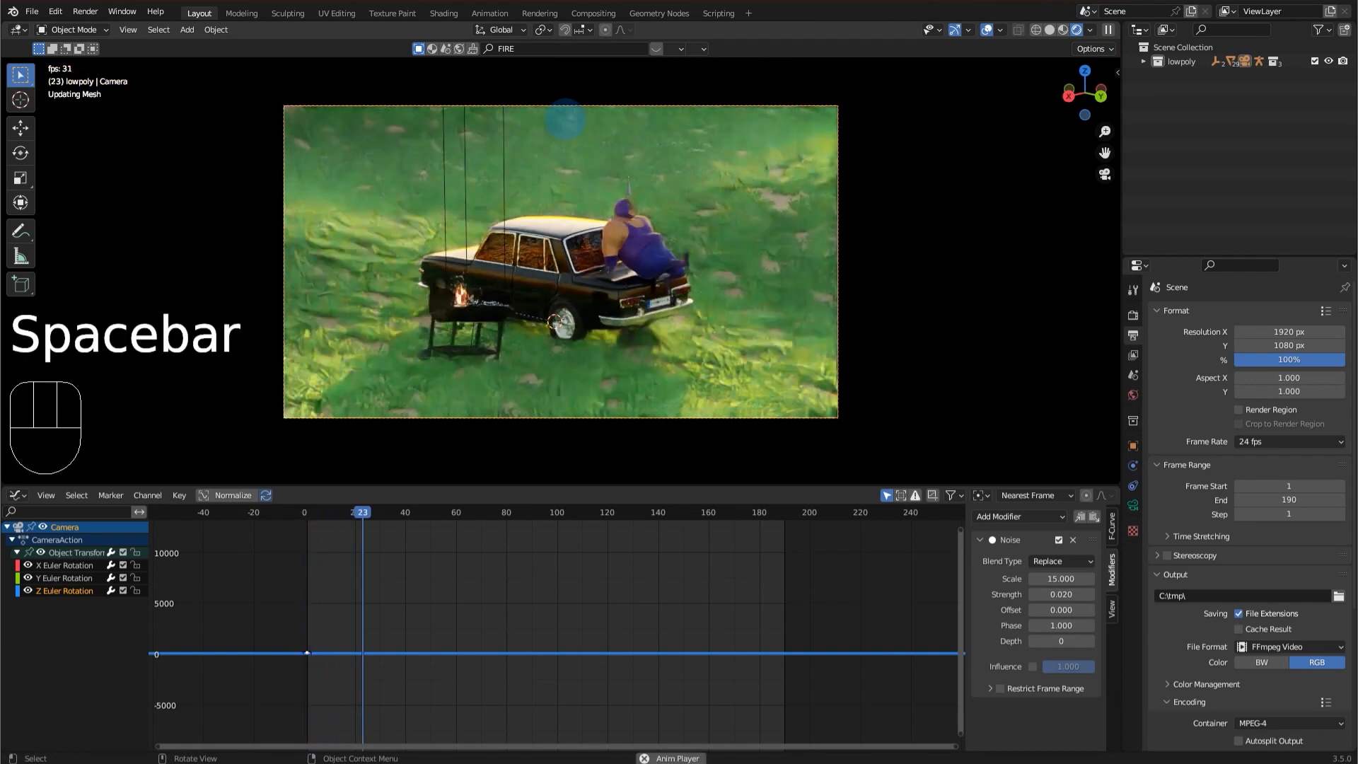
pyautogui.press('space')
pyautogui.moveTo(453, 520); pyautogui.dragTo(305, 513)
pyautogui.press('space')
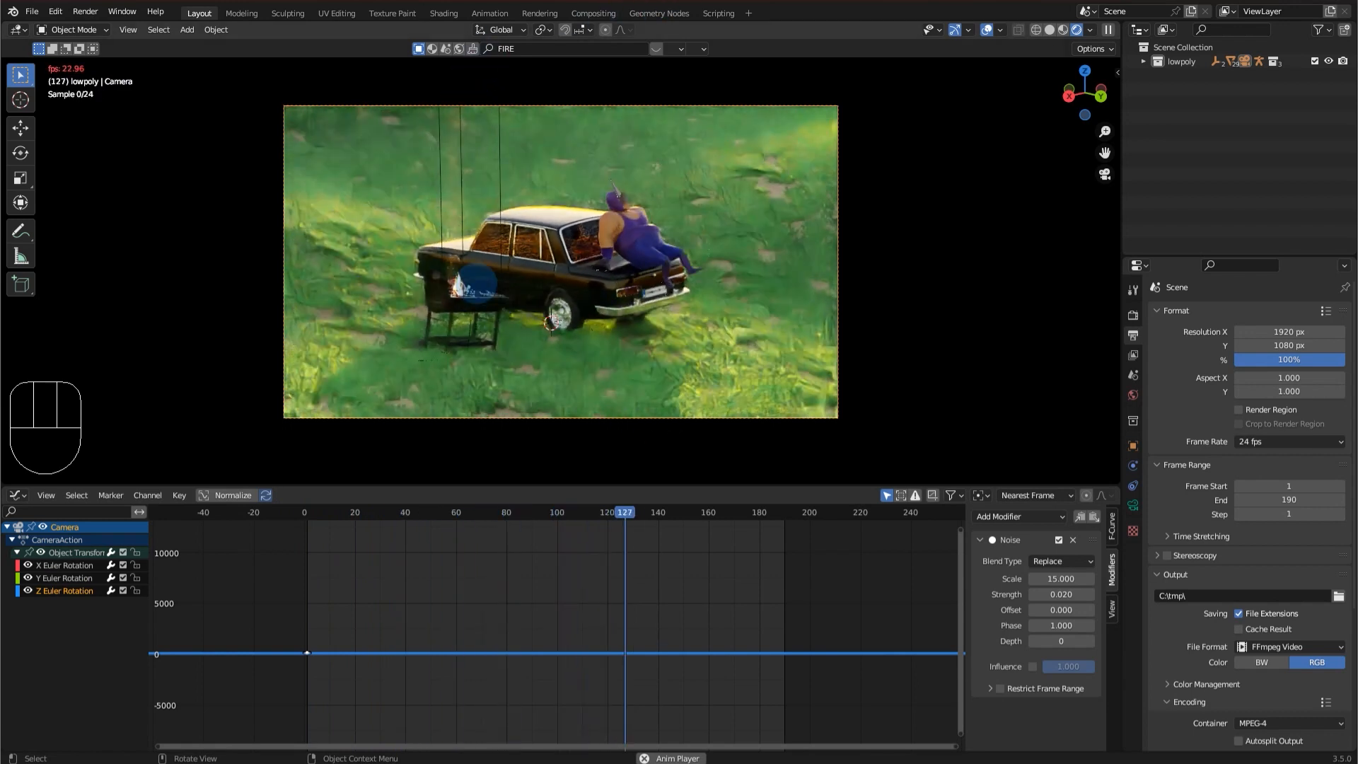
pyautogui.press('space')
pyautogui.press('Escape')
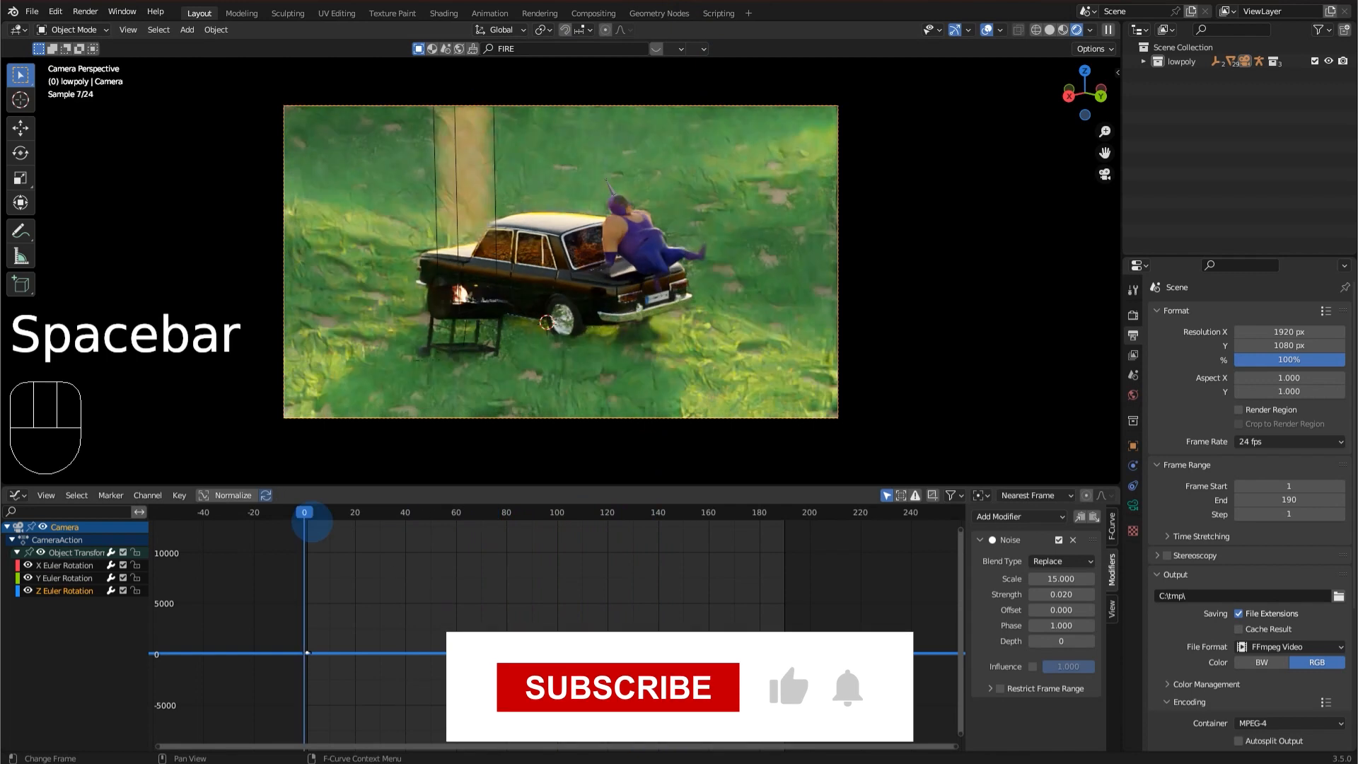
# Save the file and set the render output path to the animates project folder on drive I:.
pyautogui.hotkey('ctrl', 's')
pyautogui.click(1338, 597)
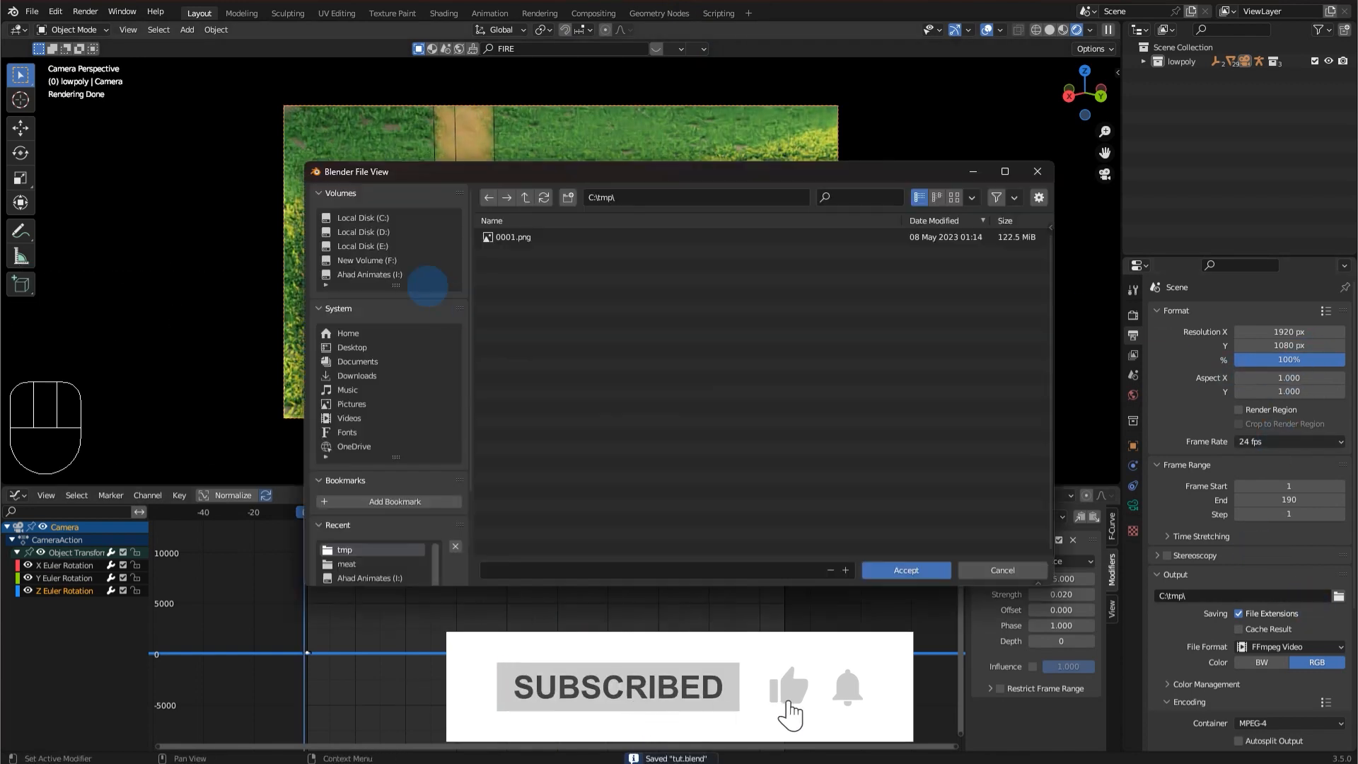
pyautogui.click(399, 275)
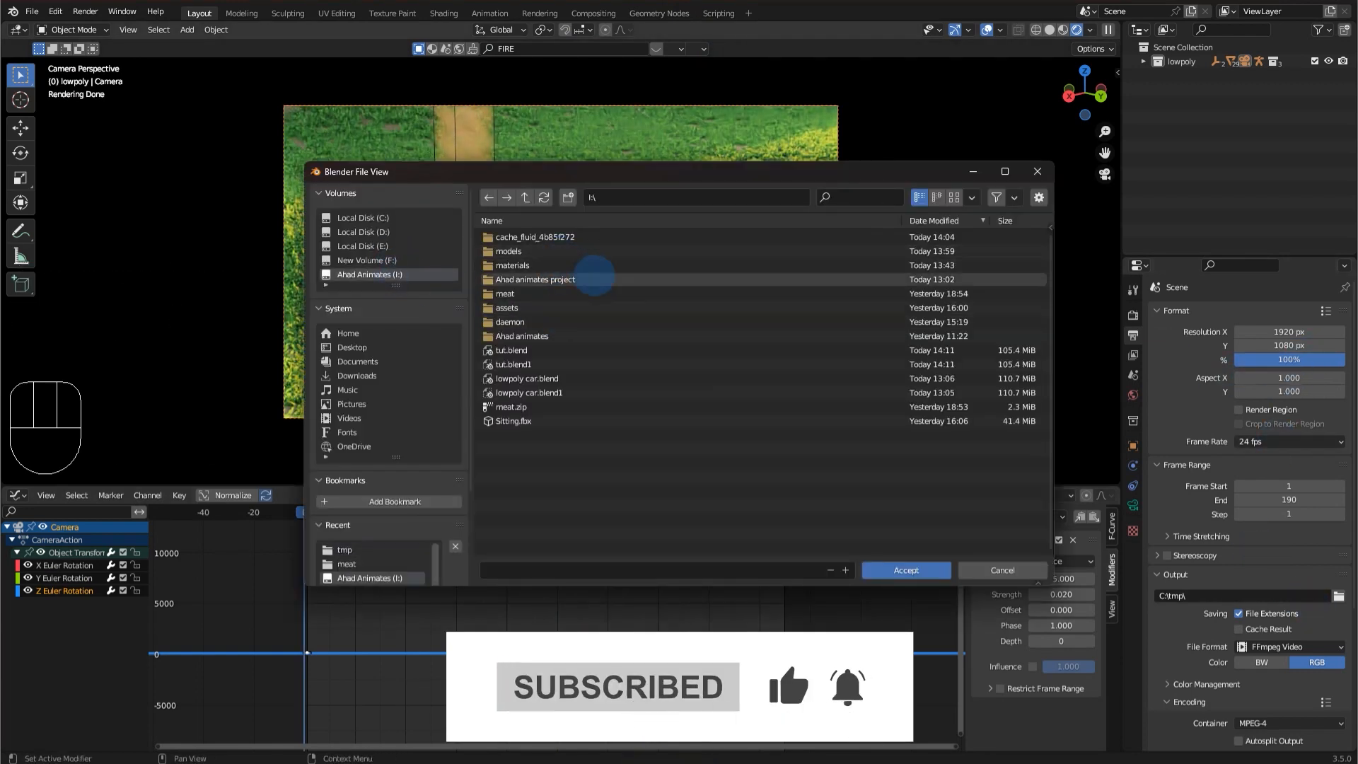
pyautogui.doubleClick(595, 278)
pyautogui.click(906, 570)
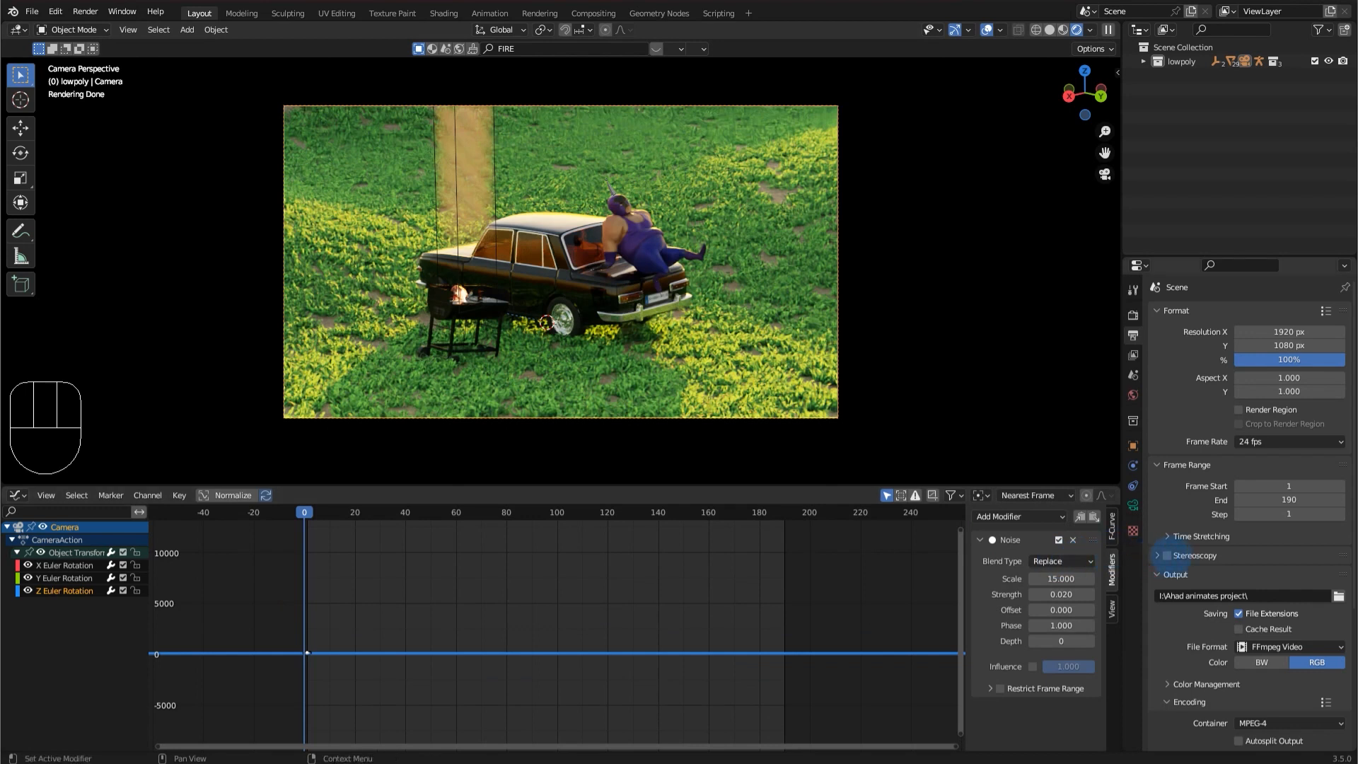
pyautogui.press('ctrl')
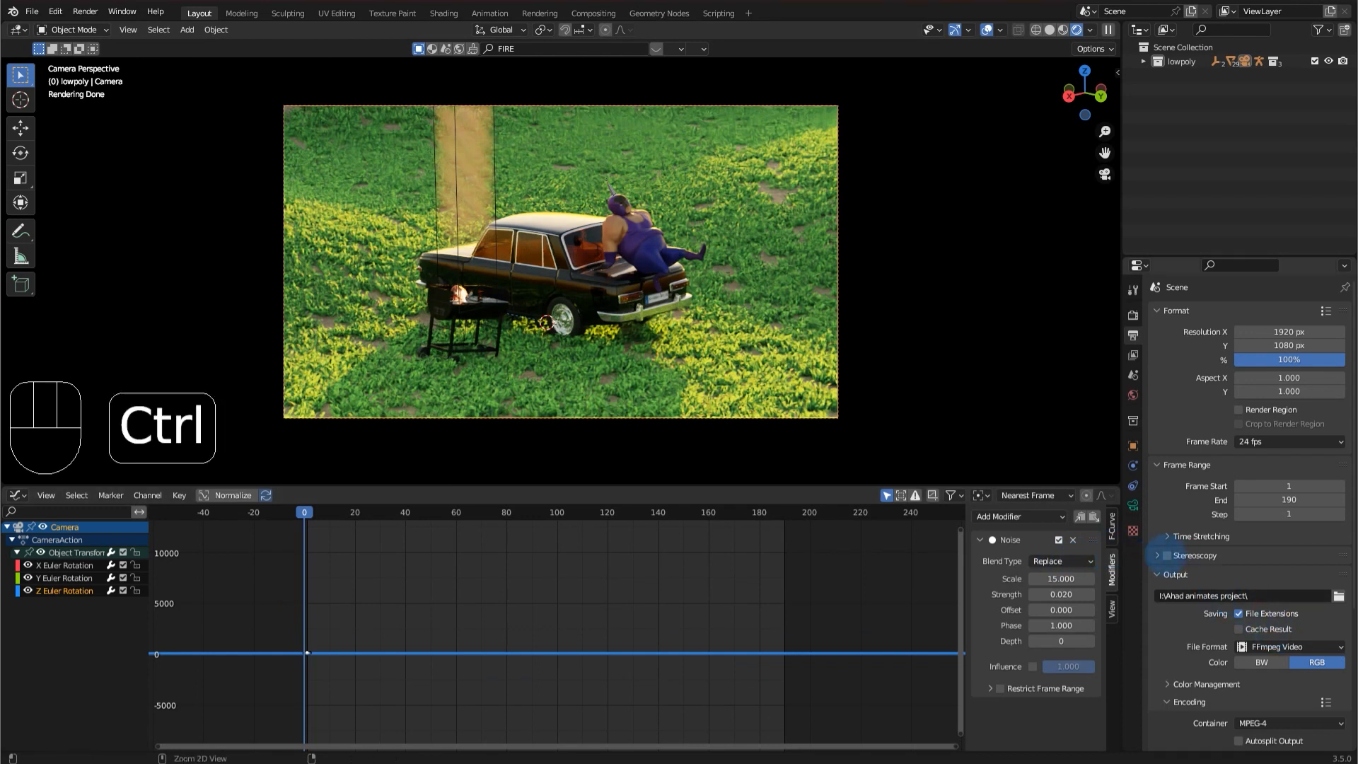